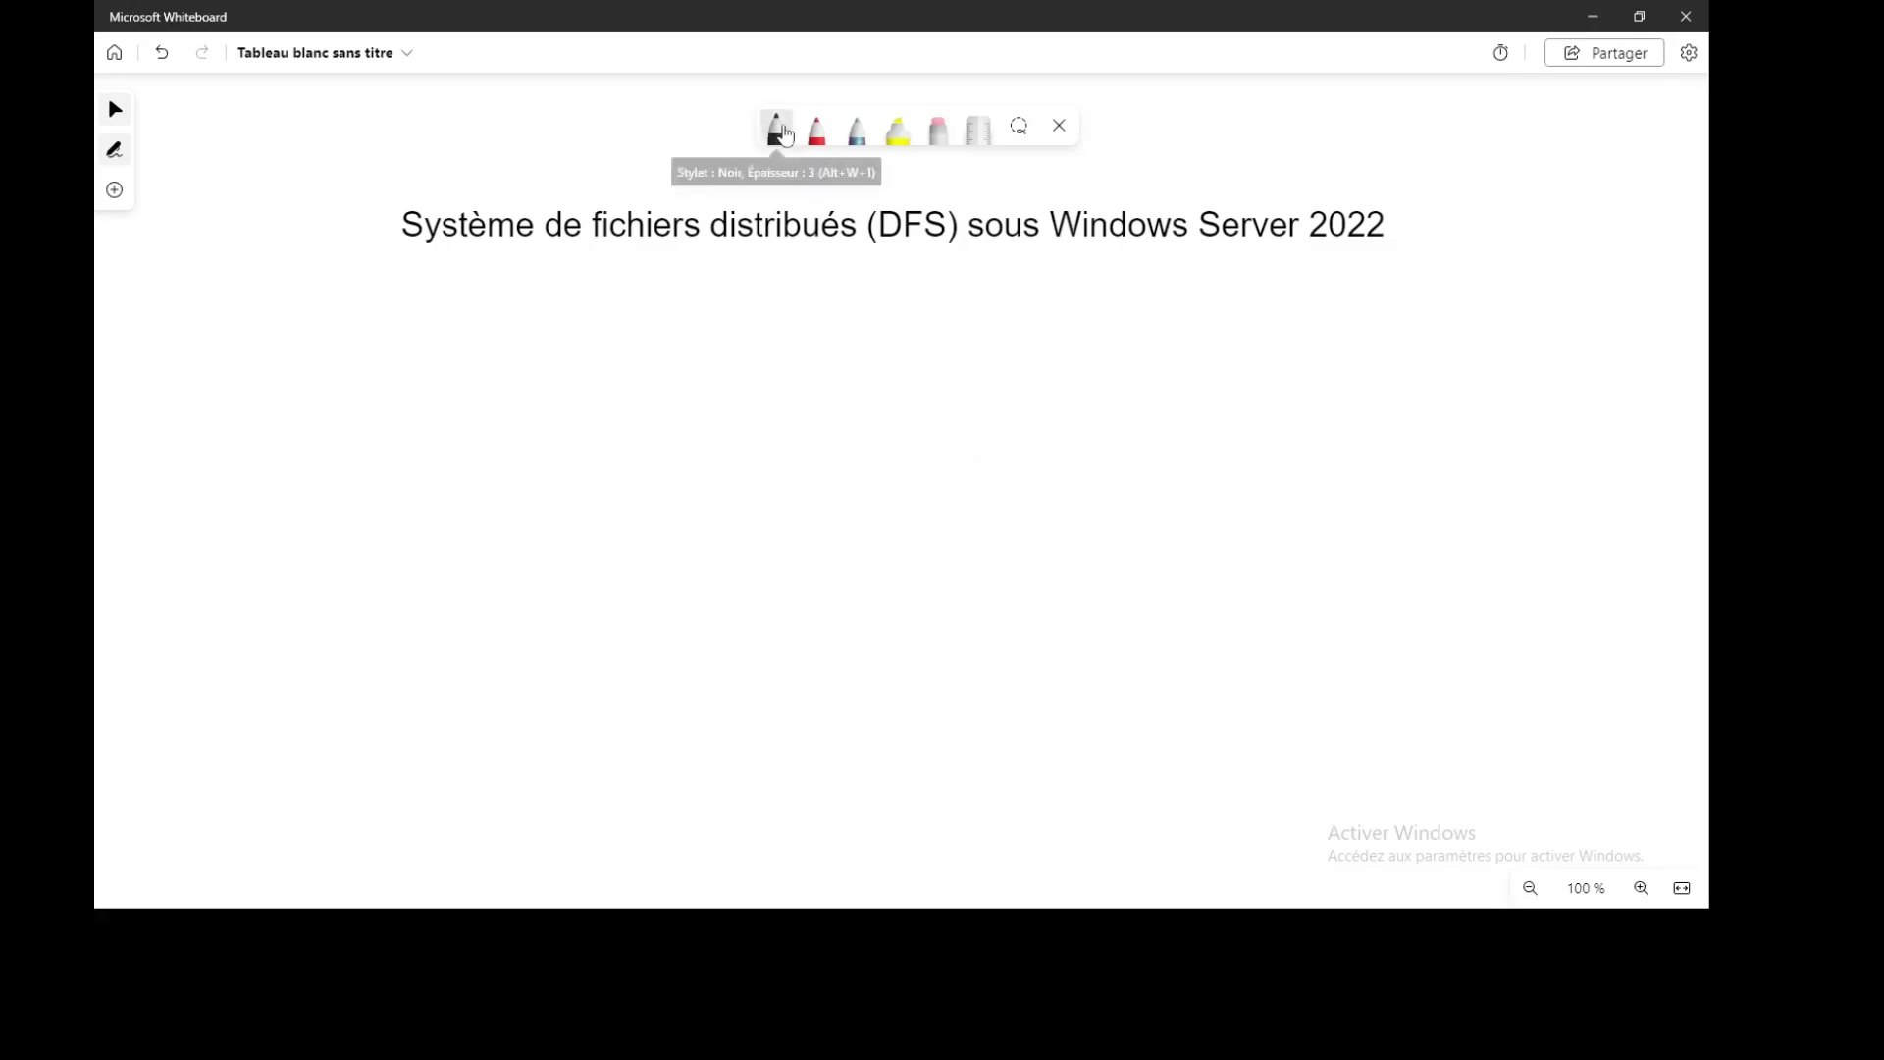
In black ink, draw the D1 server with a line out to a hub box
click(781, 133)
drag(517, 334, 511, 574)
mouse_move(516, 336)
mouse_down()
mouse_move(675, 336)
mouse_move(648, 622)
mouse_move(517, 543)
mouse_move(601, 566)
mouse_up()
mouse_move(577, 494)
mouse_down()
mouse_move(588, 548)
mouse_move(660, 543)
mouse_move(624, 581)
mouse_move(692, 566)
mouse_up()
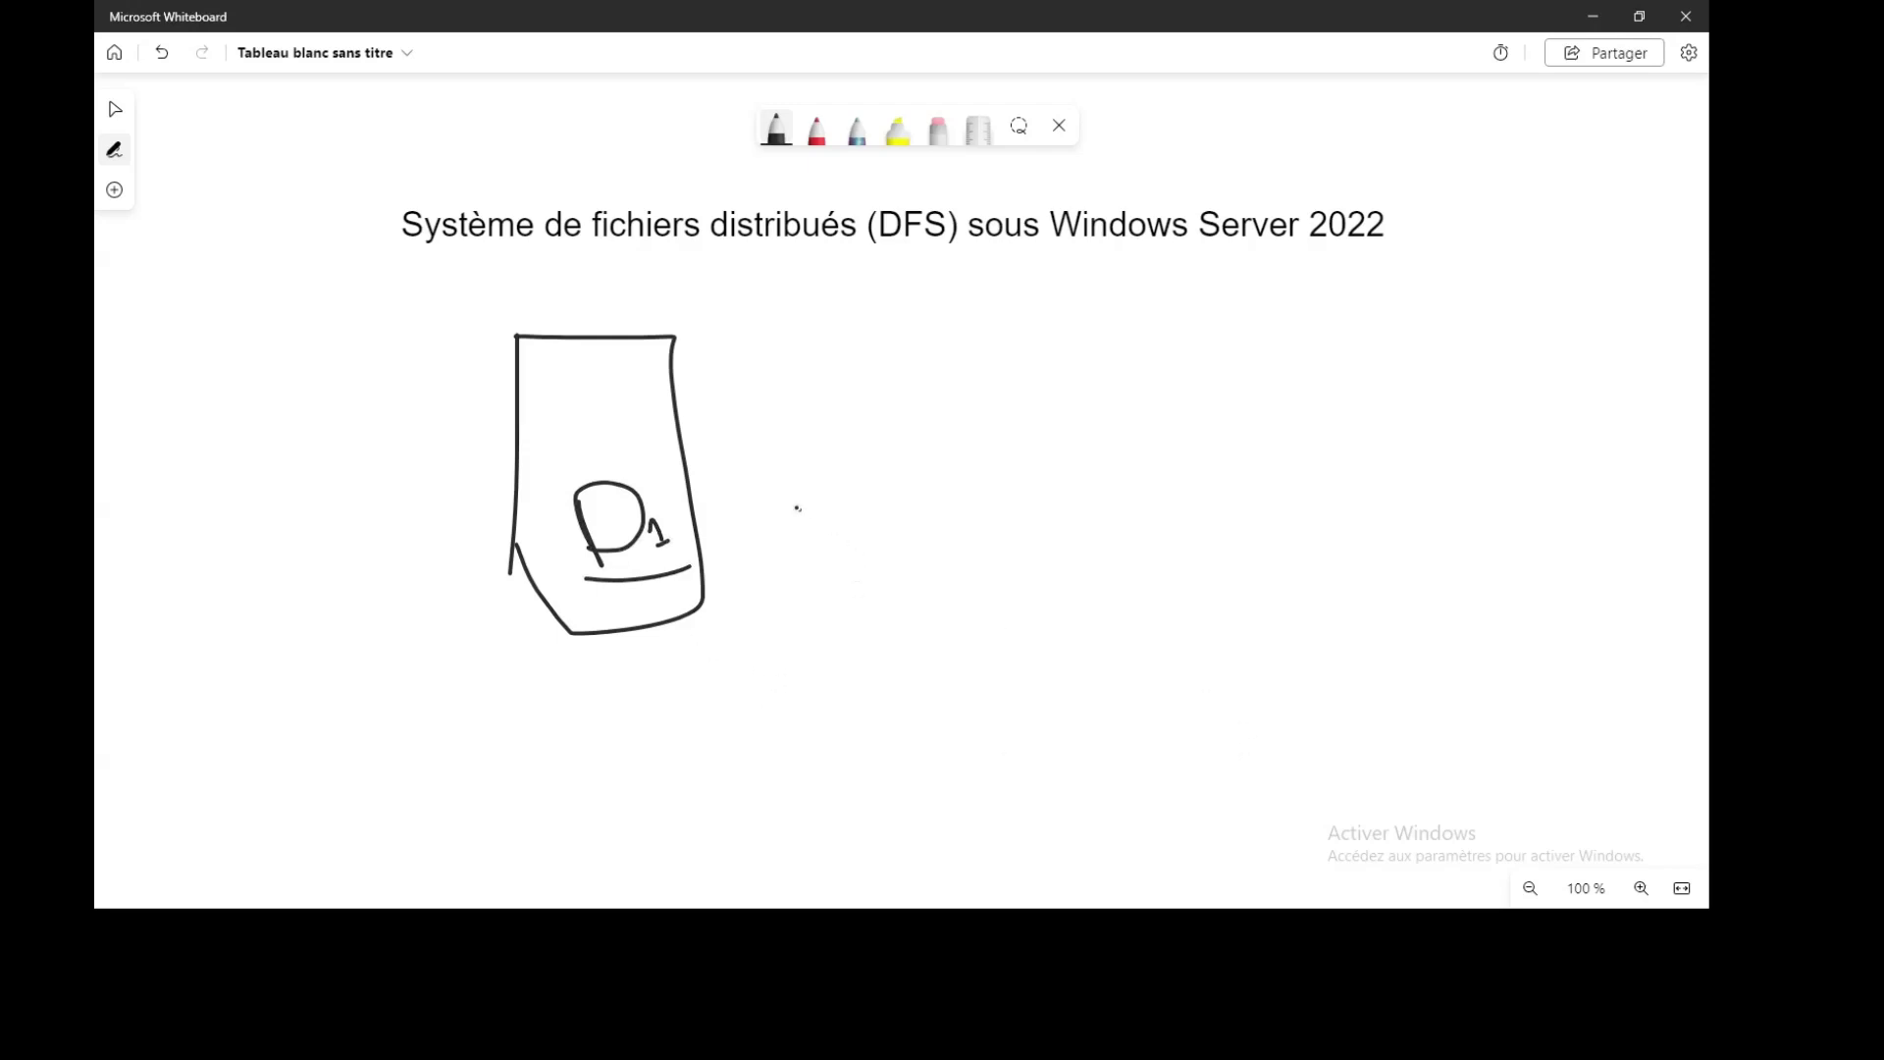
drag(692, 502, 950, 514)
drag(967, 482, 1002, 578)
mouse_move(950, 514)
mouse_down()
mouse_move(1098, 581)
mouse_move(1036, 572)
mouse_up()
mouse_move(982, 499)
mouse_down()
mouse_move(1098, 552)
mouse_move(1356, 501)
mouse_up()
Add three client boxes, each connected to the hub by a line
drag(1343, 433, 1407, 567)
mouse_move(1099, 586)
mouse_down()
mouse_move(1540, 740)
mouse_move(1560, 772)
mouse_up()
drag(1575, 625, 1538, 738)
drag(1595, 664, 1558, 759)
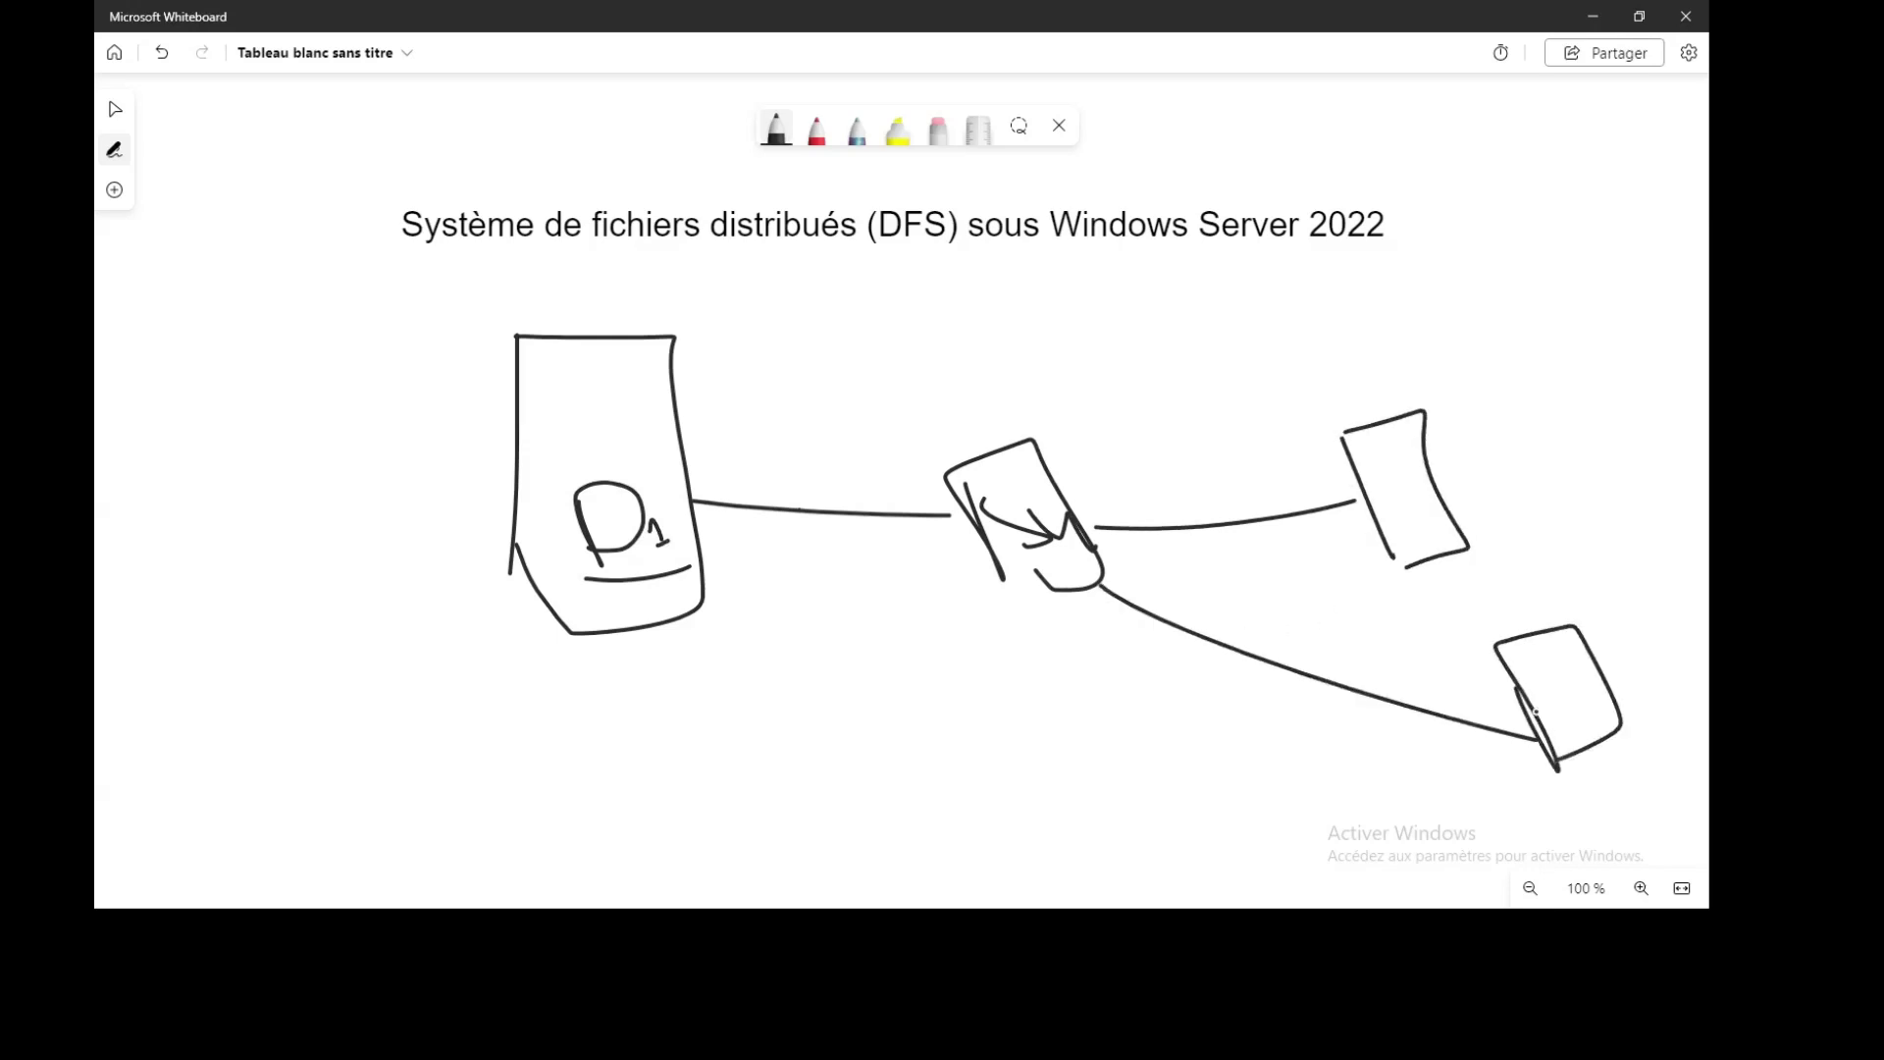
drag(1348, 318, 1373, 379)
mouse_move(1367, 339)
mouse_down()
mouse_move(1434, 260)
mouse_move(1383, 371)
mouse_move(1011, 499)
mouse_up()
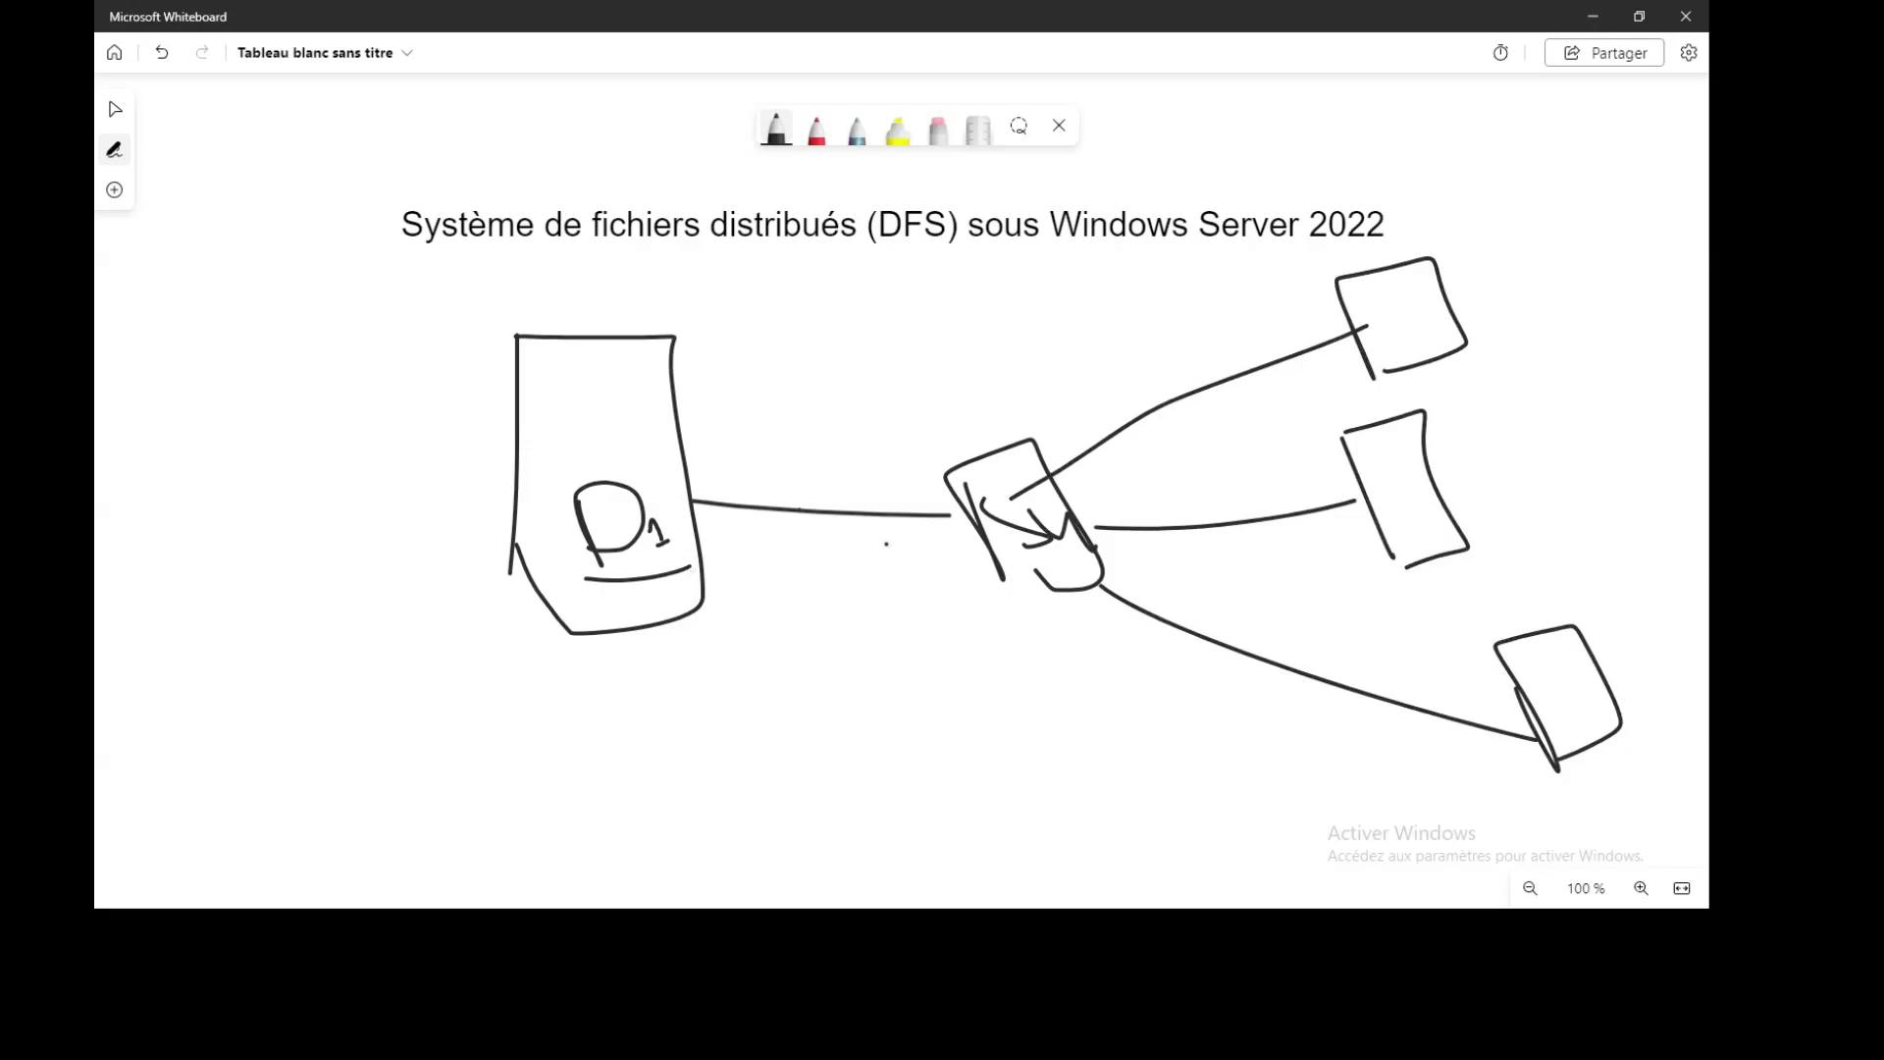
Cross out the D1 server with a red X
click(816, 129)
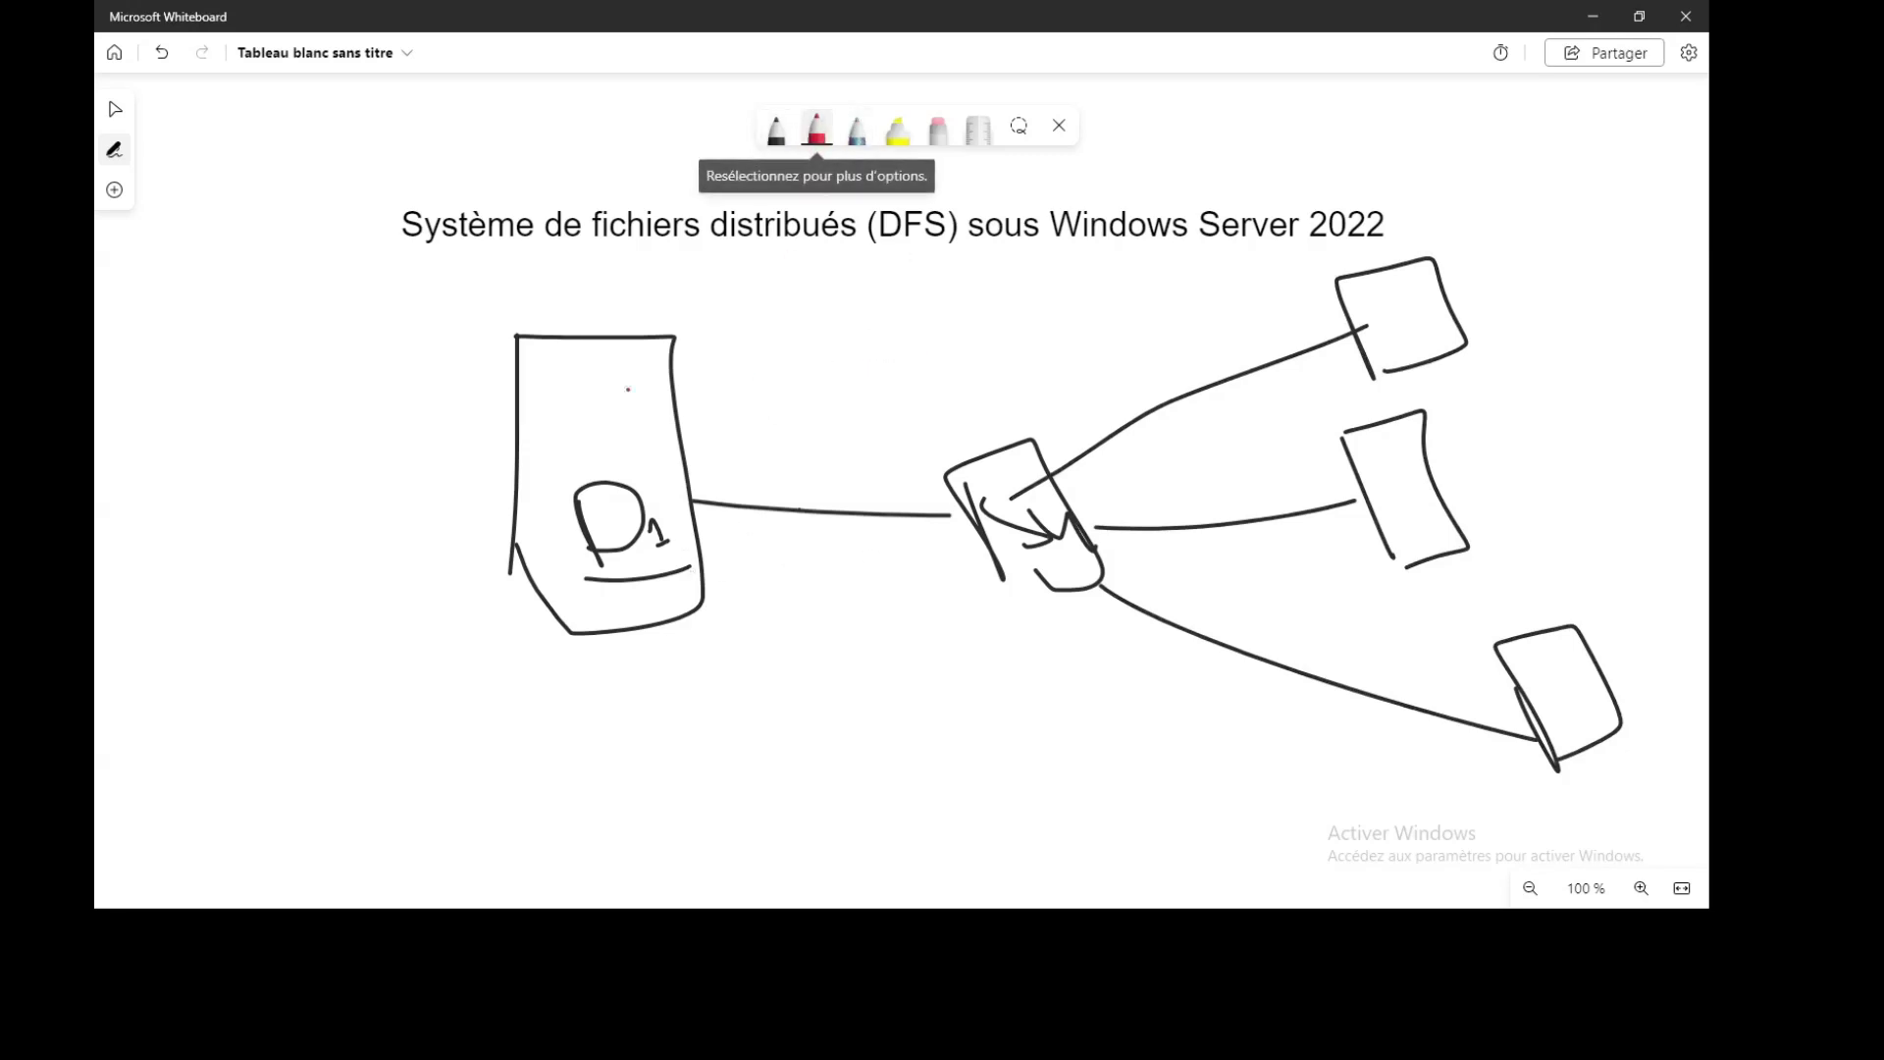
drag(731, 363, 487, 538)
drag(496, 420, 611, 479)
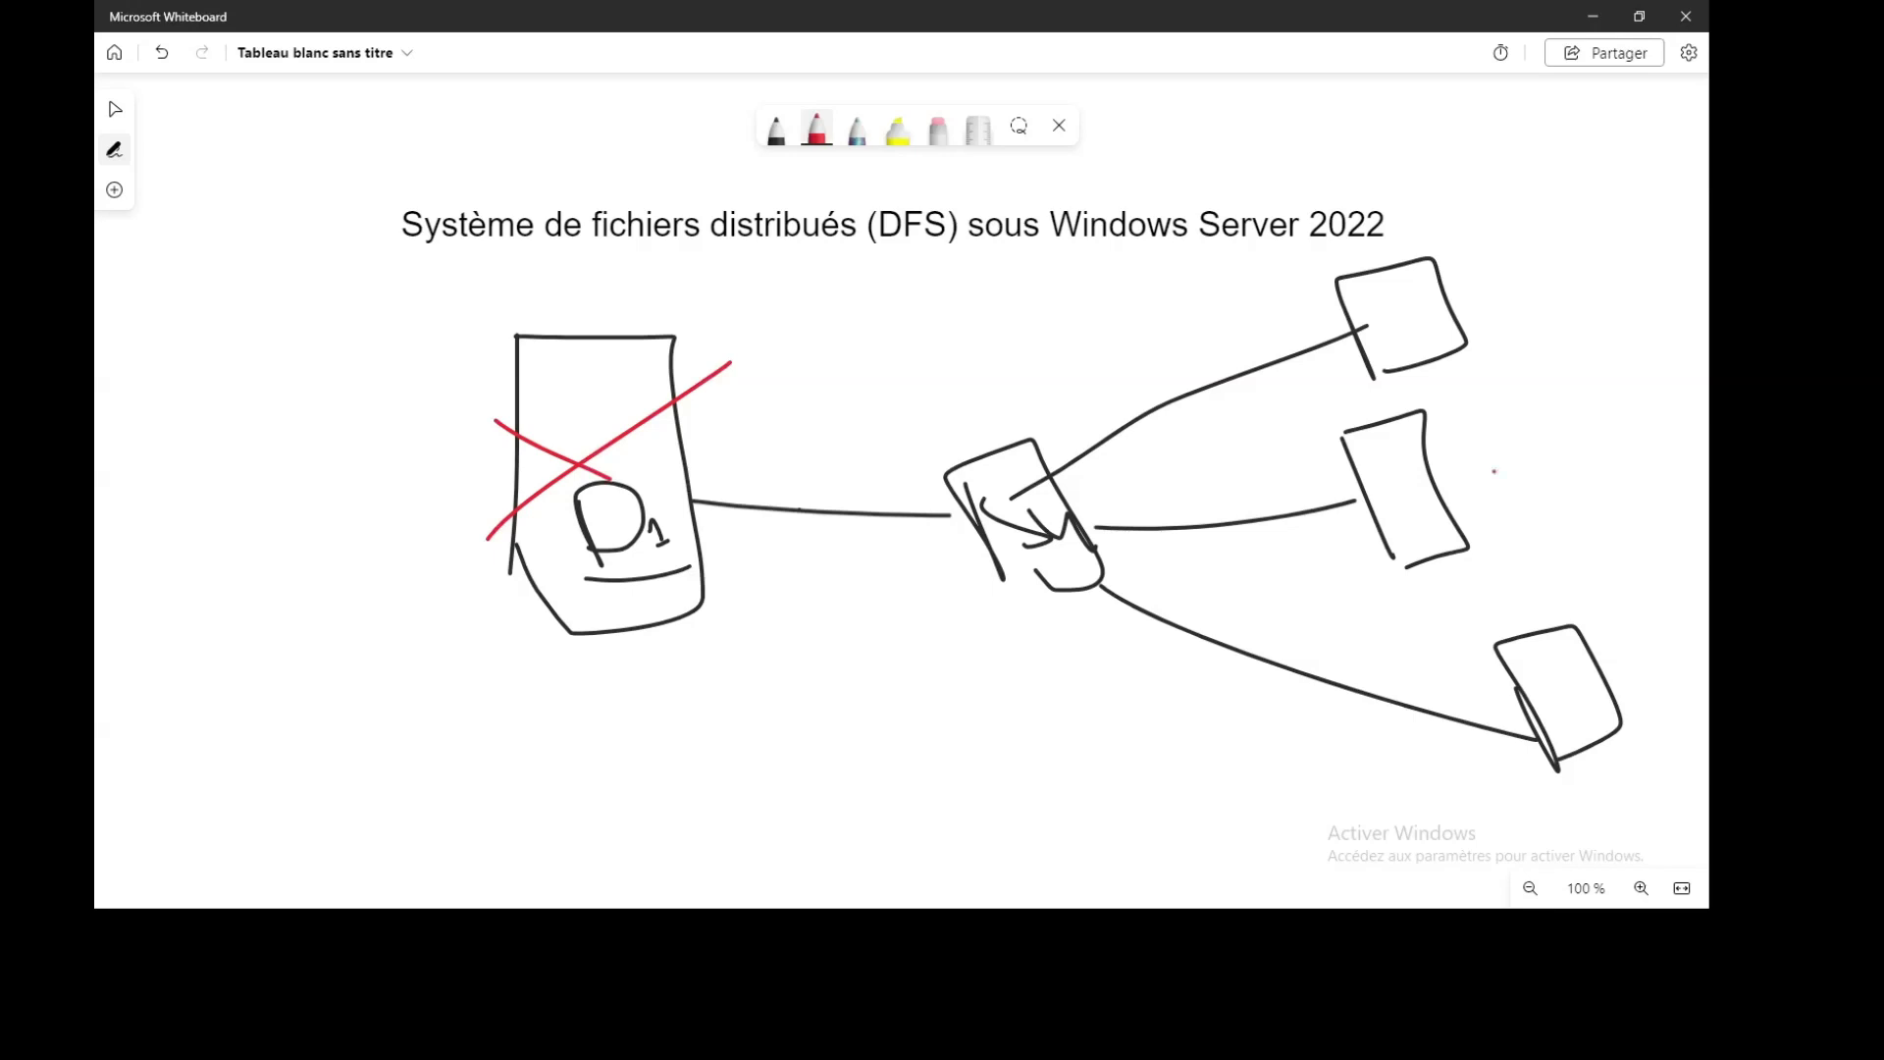
In black ink, outline a second server below D1 and write a label above D1
click(776, 128)
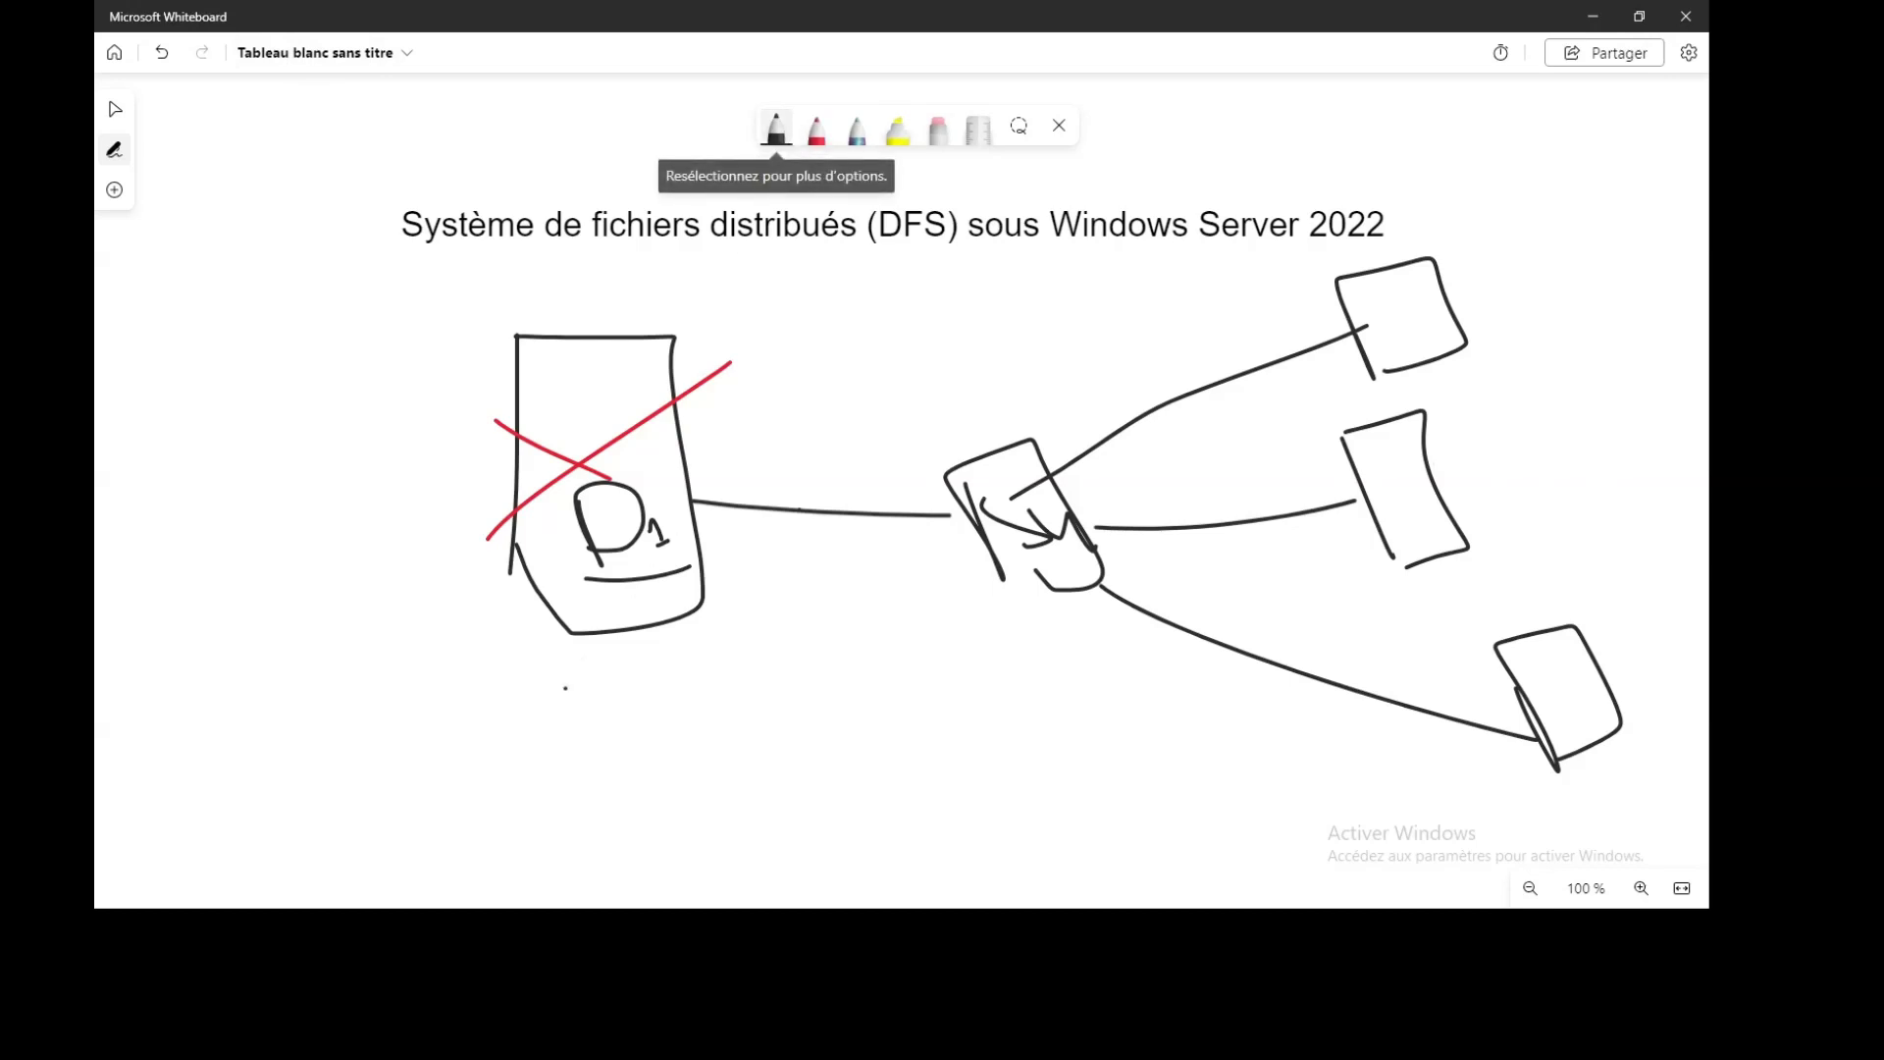
drag(551, 707, 552, 842)
mouse_move(550, 706)
mouse_down()
mouse_move(750, 889)
mouse_move(587, 901)
mouse_up()
drag(558, 810, 587, 899)
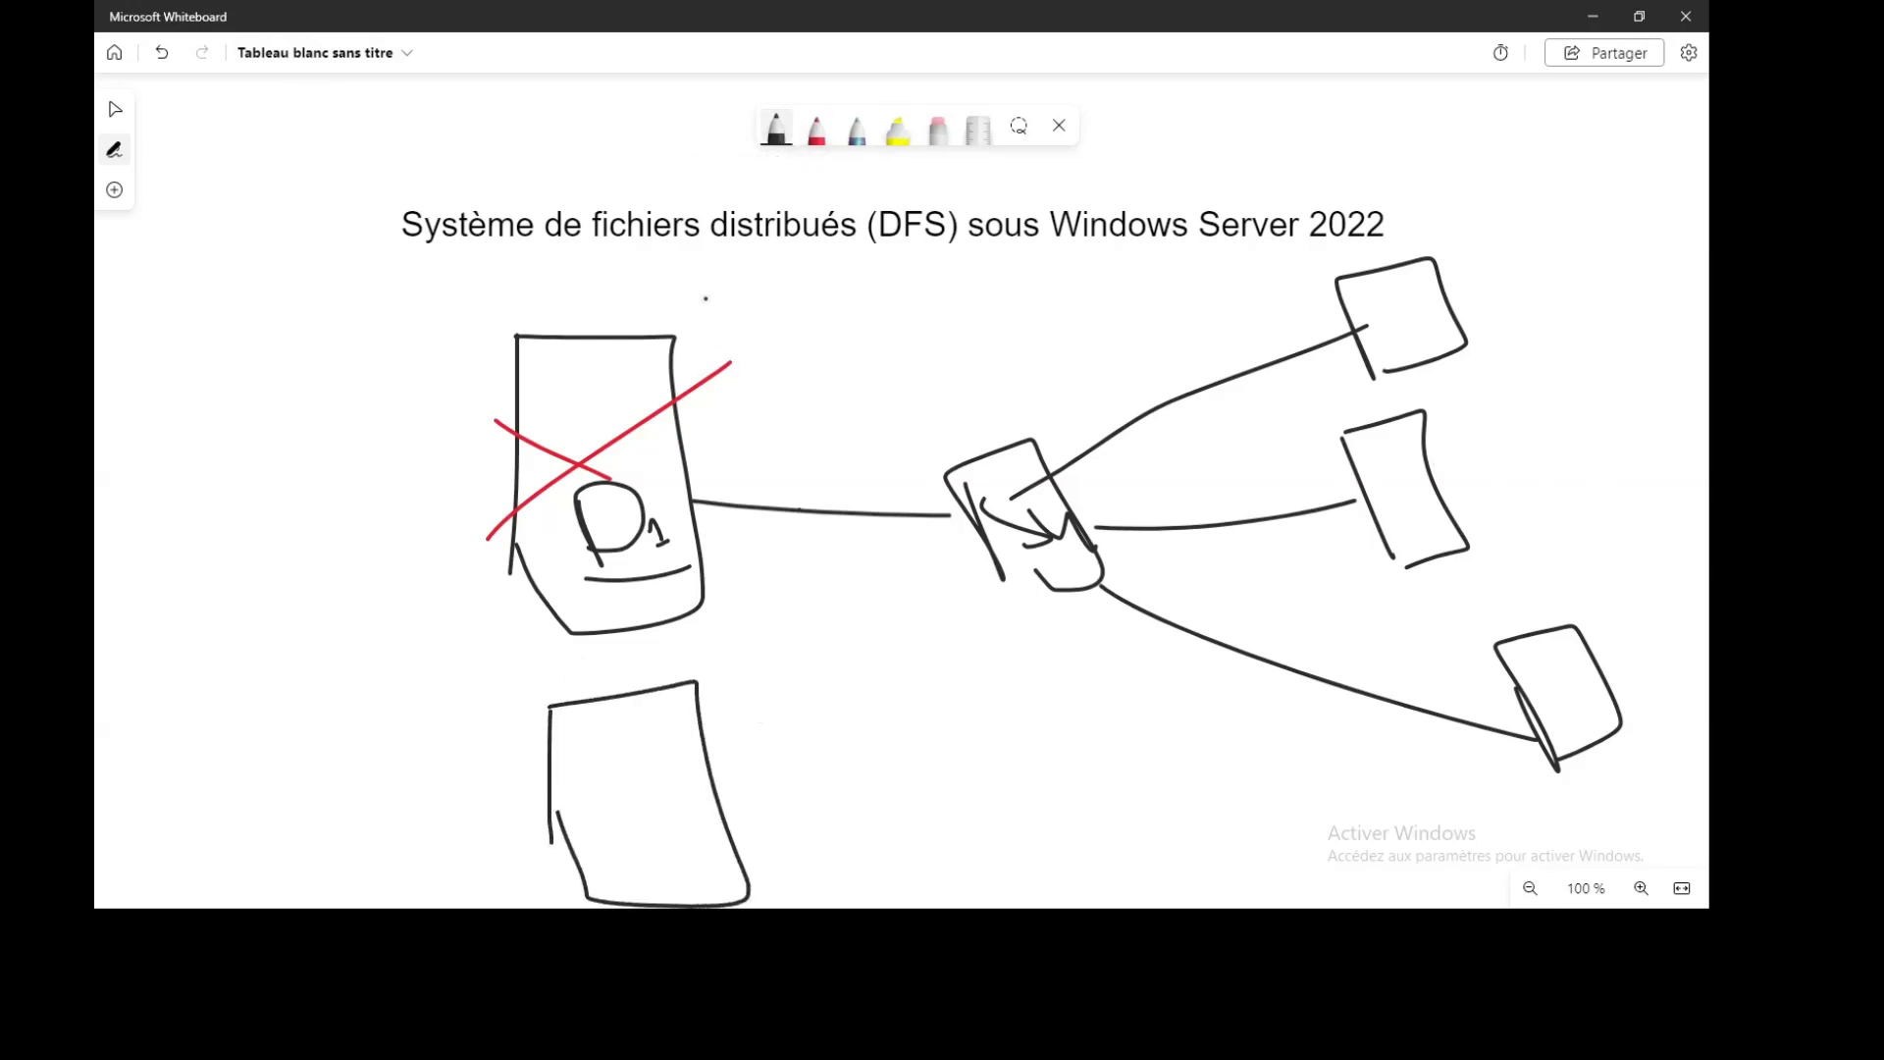
drag(706, 299, 667, 338)
mouse_move(685, 261)
mouse_down()
mouse_move(703, 314)
mouse_move(825, 295)
mouse_up()
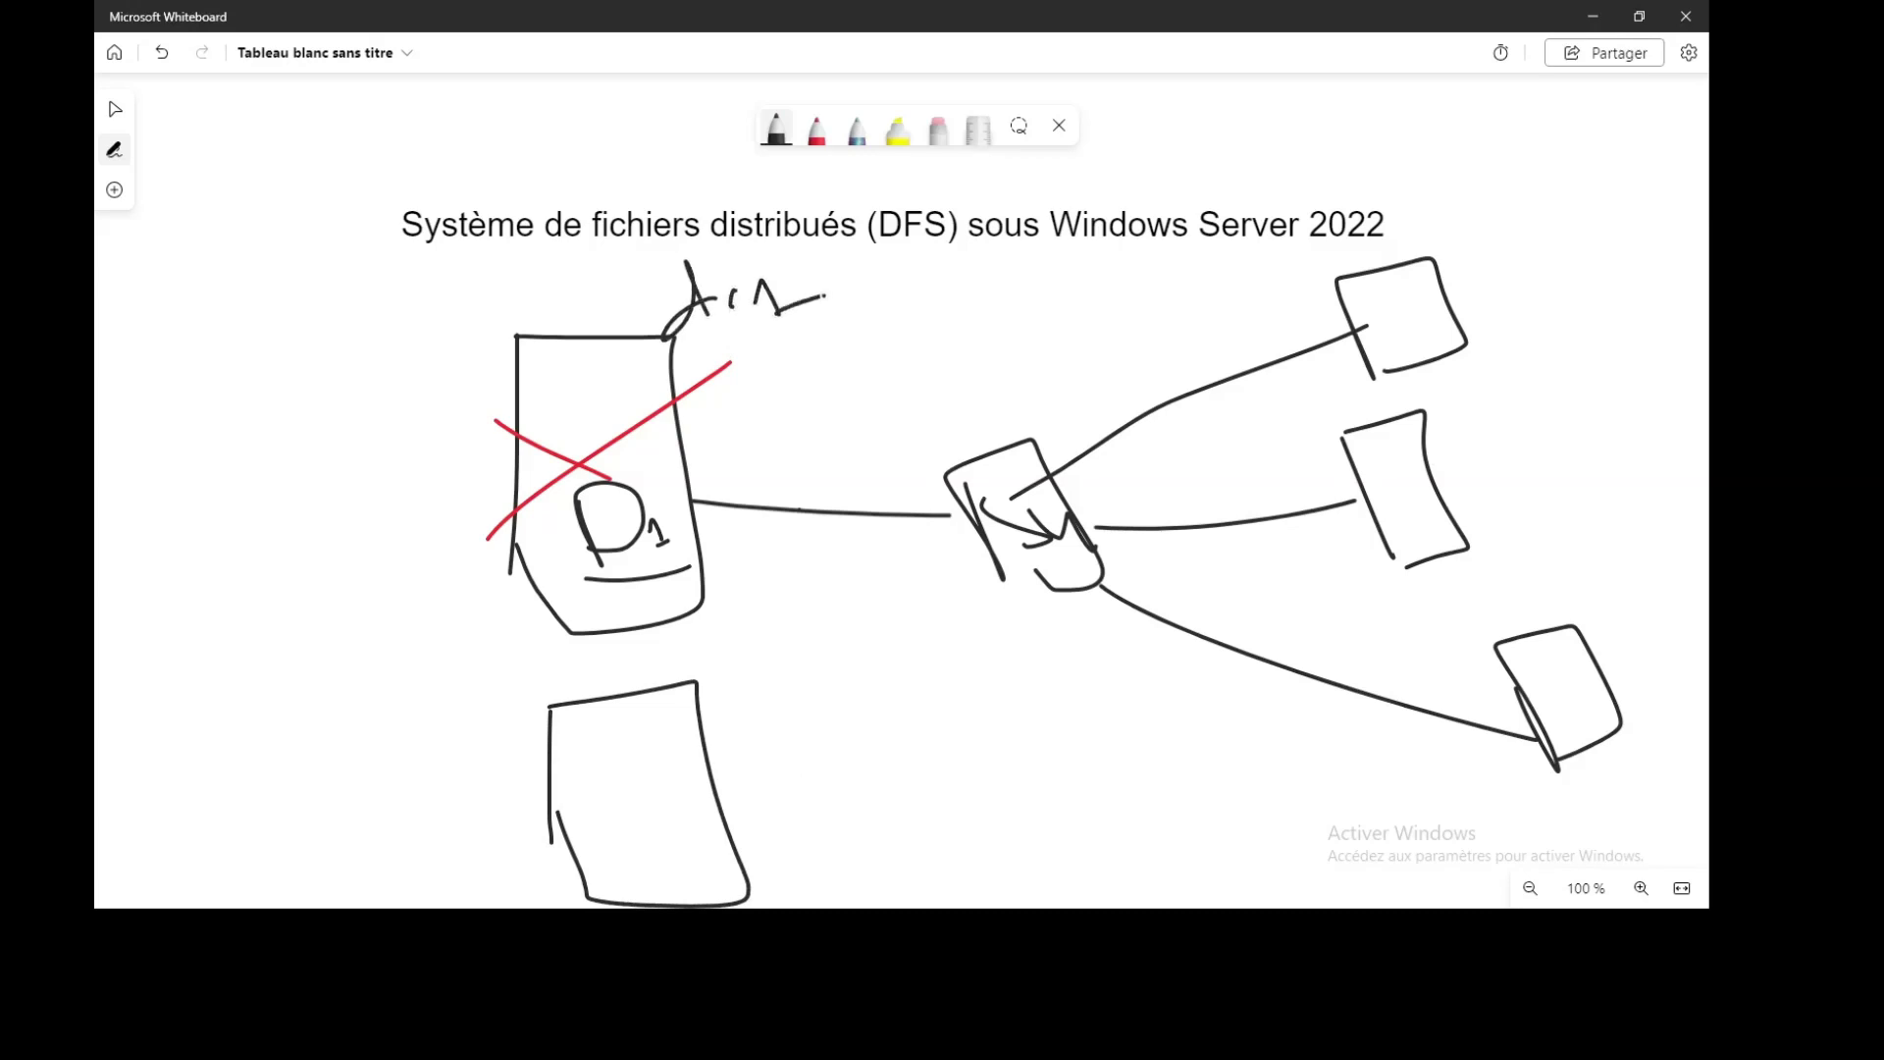
Write the AC label, add a folder and D2 label, and link the top-right client to D1
mouse_move(728, 620)
mouse_down()
mouse_move(708, 695)
mouse_move(761, 665)
mouse_move(841, 667)
mouse_move(978, 625)
mouse_up()
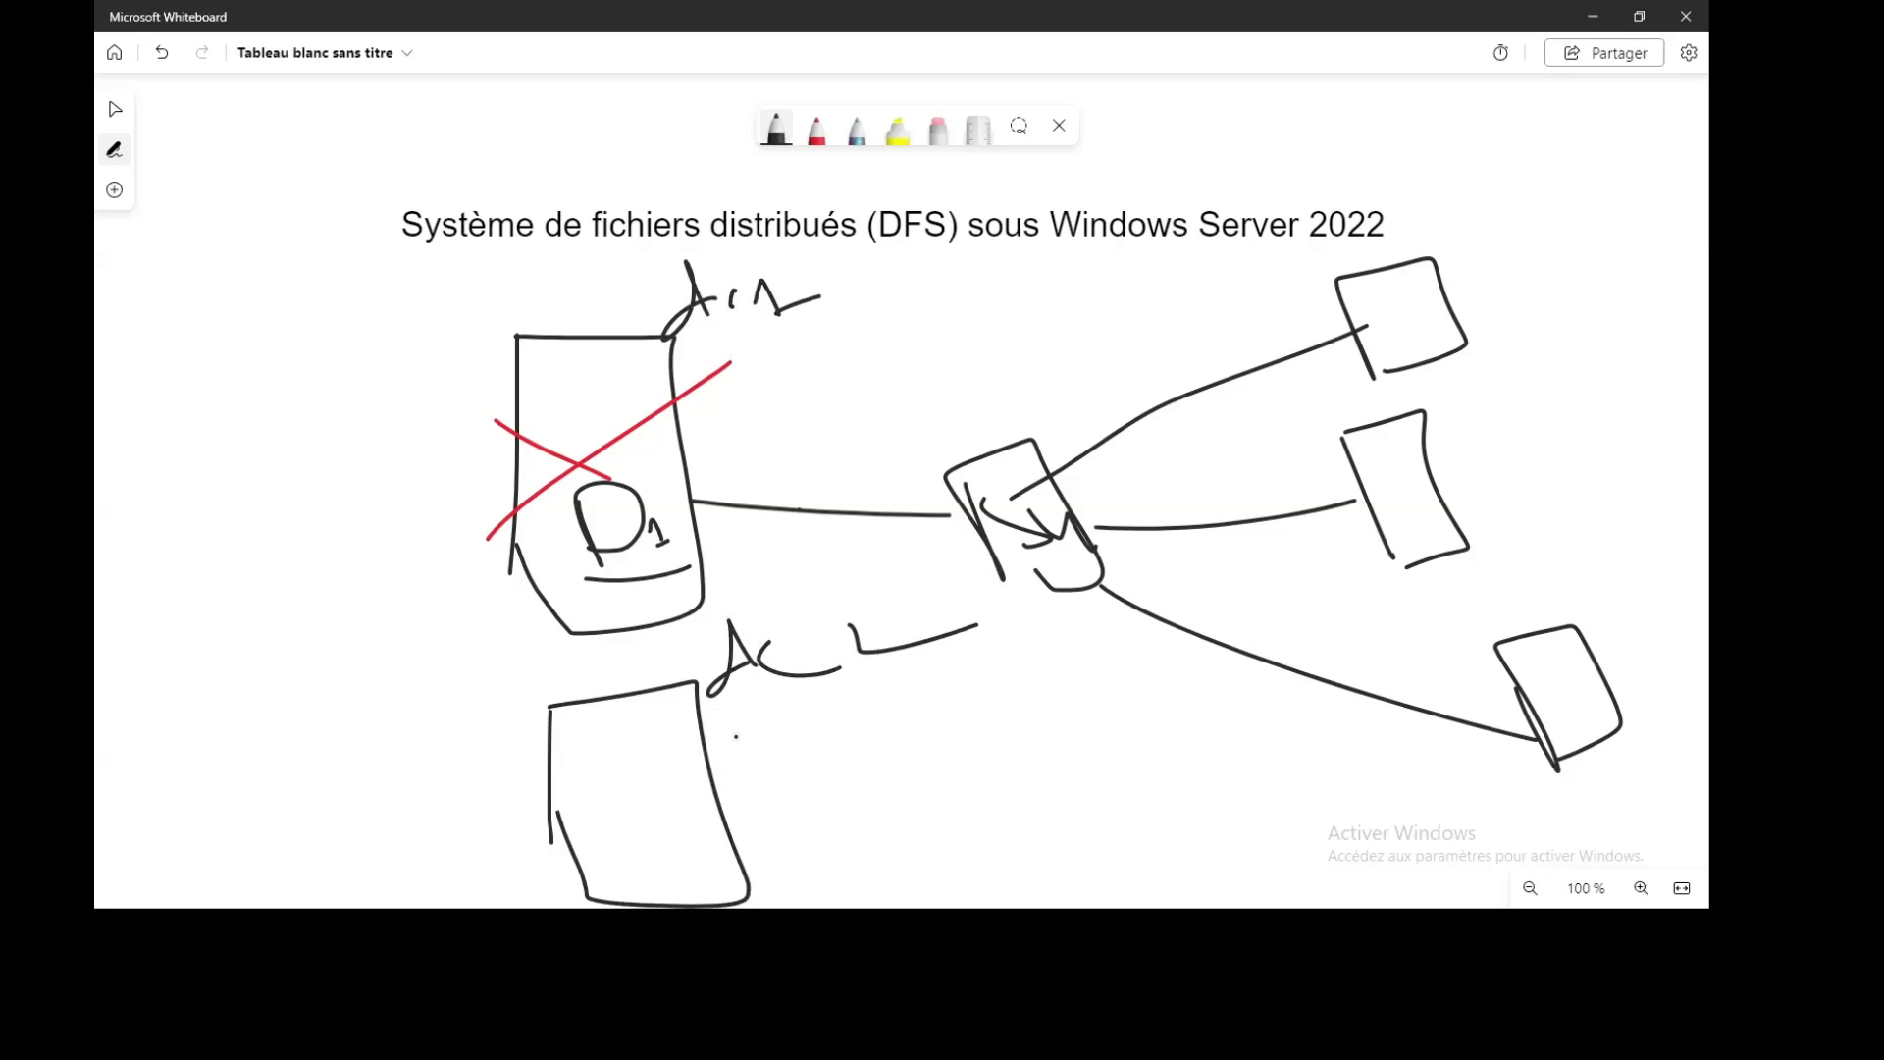
mouse_move(611, 816)
mouse_down()
mouse_move(623, 881)
mouse_move(684, 862)
mouse_move(606, 880)
mouse_up()
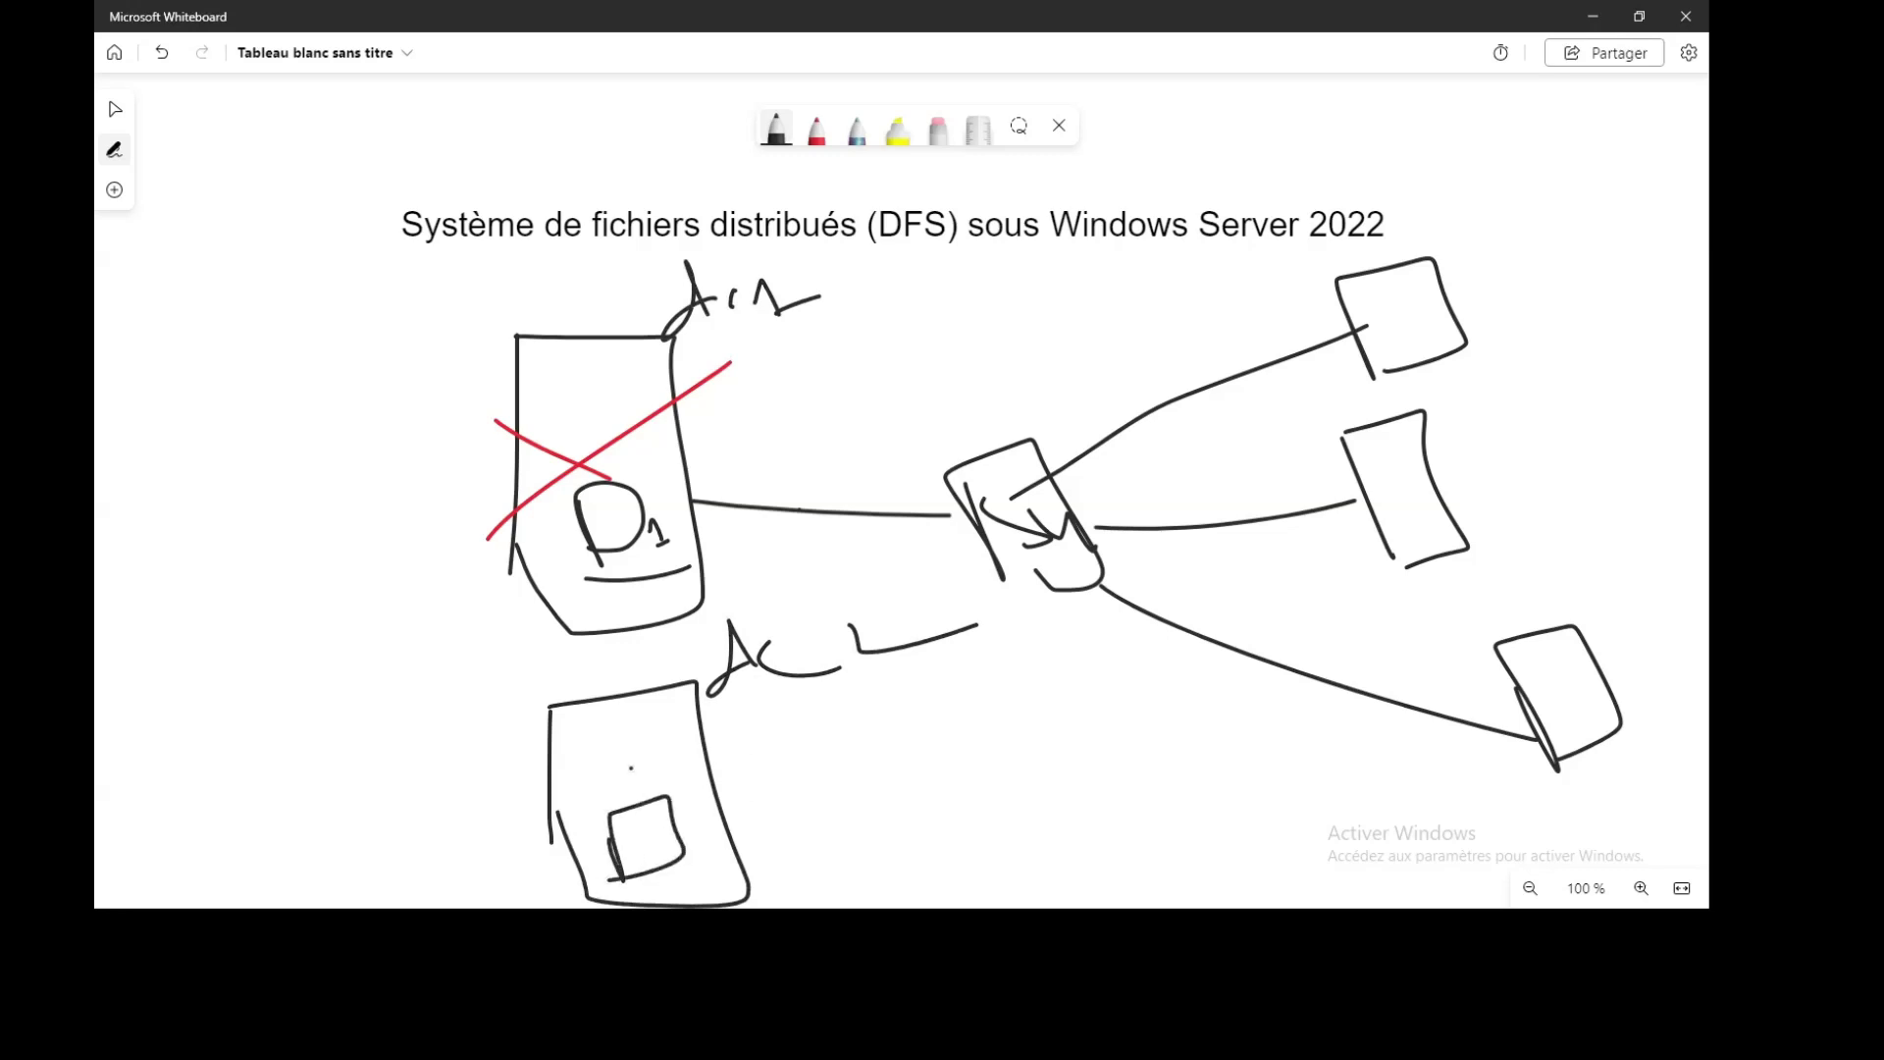
mouse_move(639, 754)
mouse_down()
mouse_move(630, 795)
mouse_move(666, 784)
mouse_up()
drag(658, 786, 986, 543)
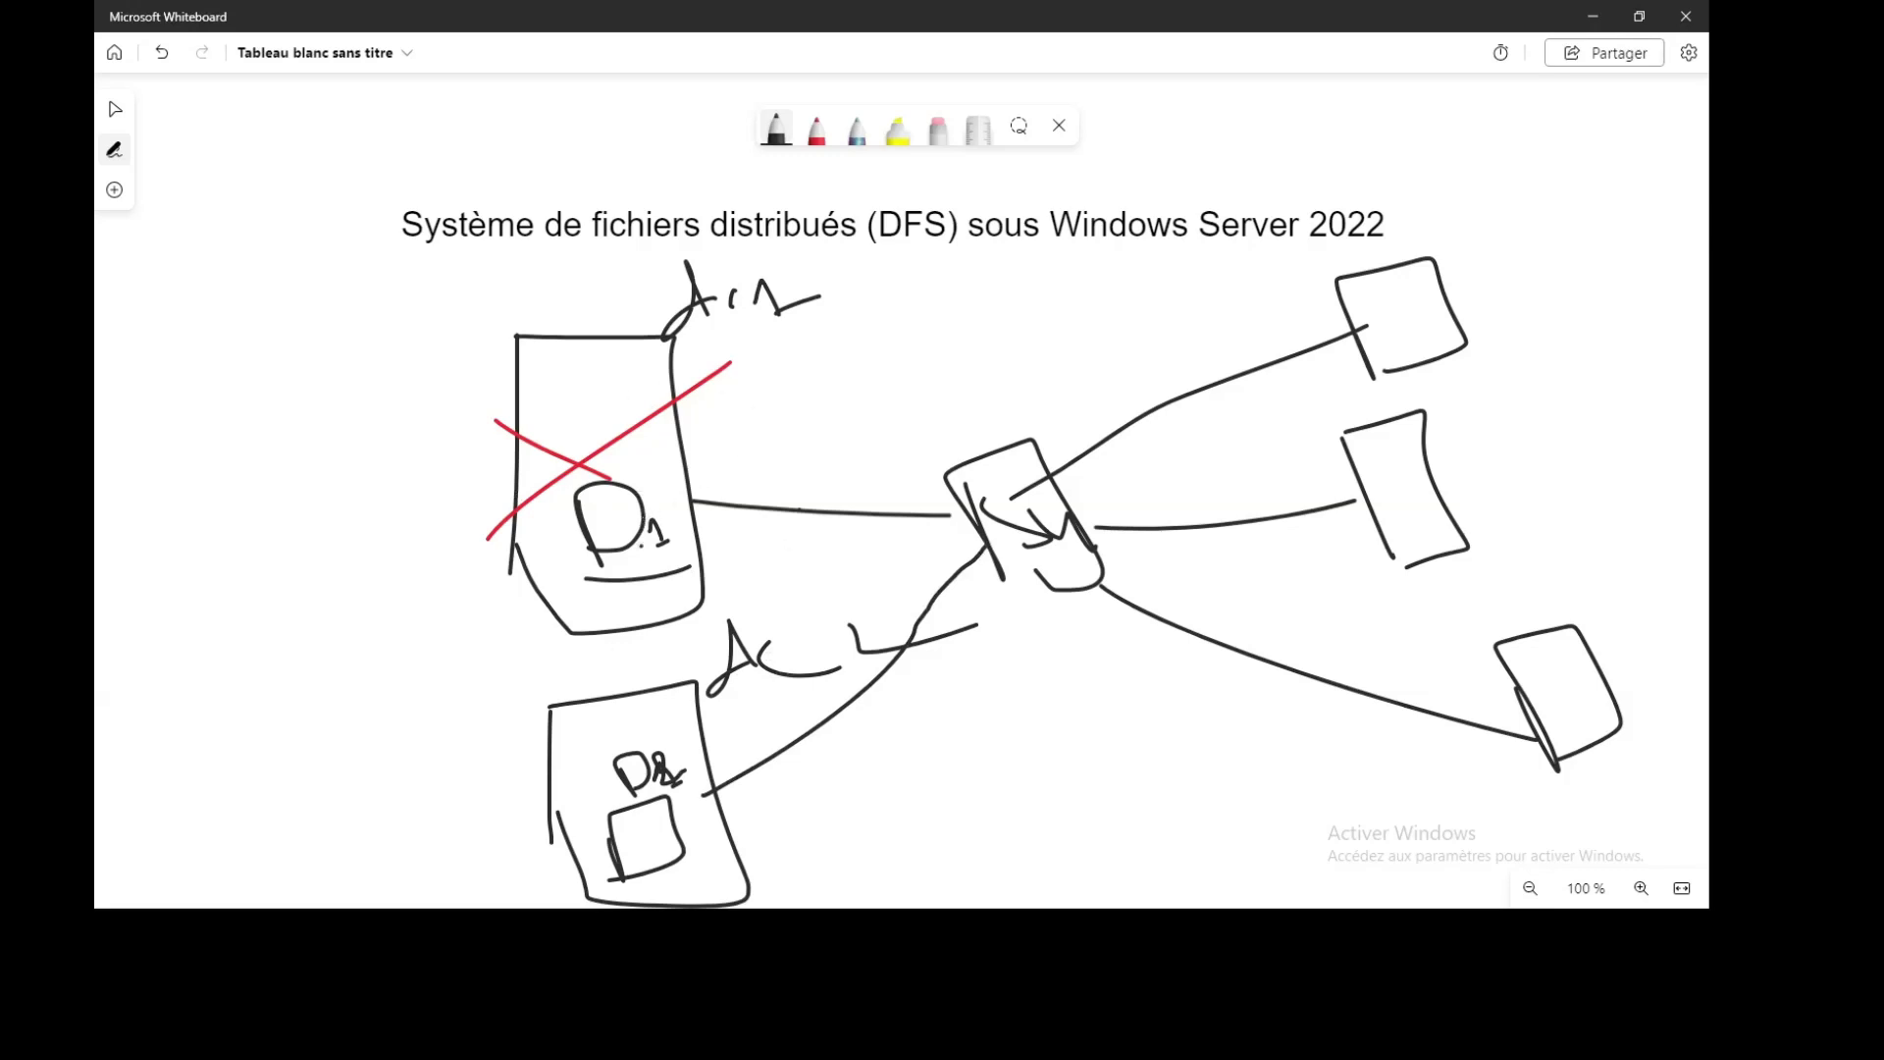
drag(604, 508, 622, 499)
mouse_move(1439, 341)
mouse_down()
mouse_move(1129, 367)
mouse_move(618, 530)
mouse_move(653, 542)
mouse_up()
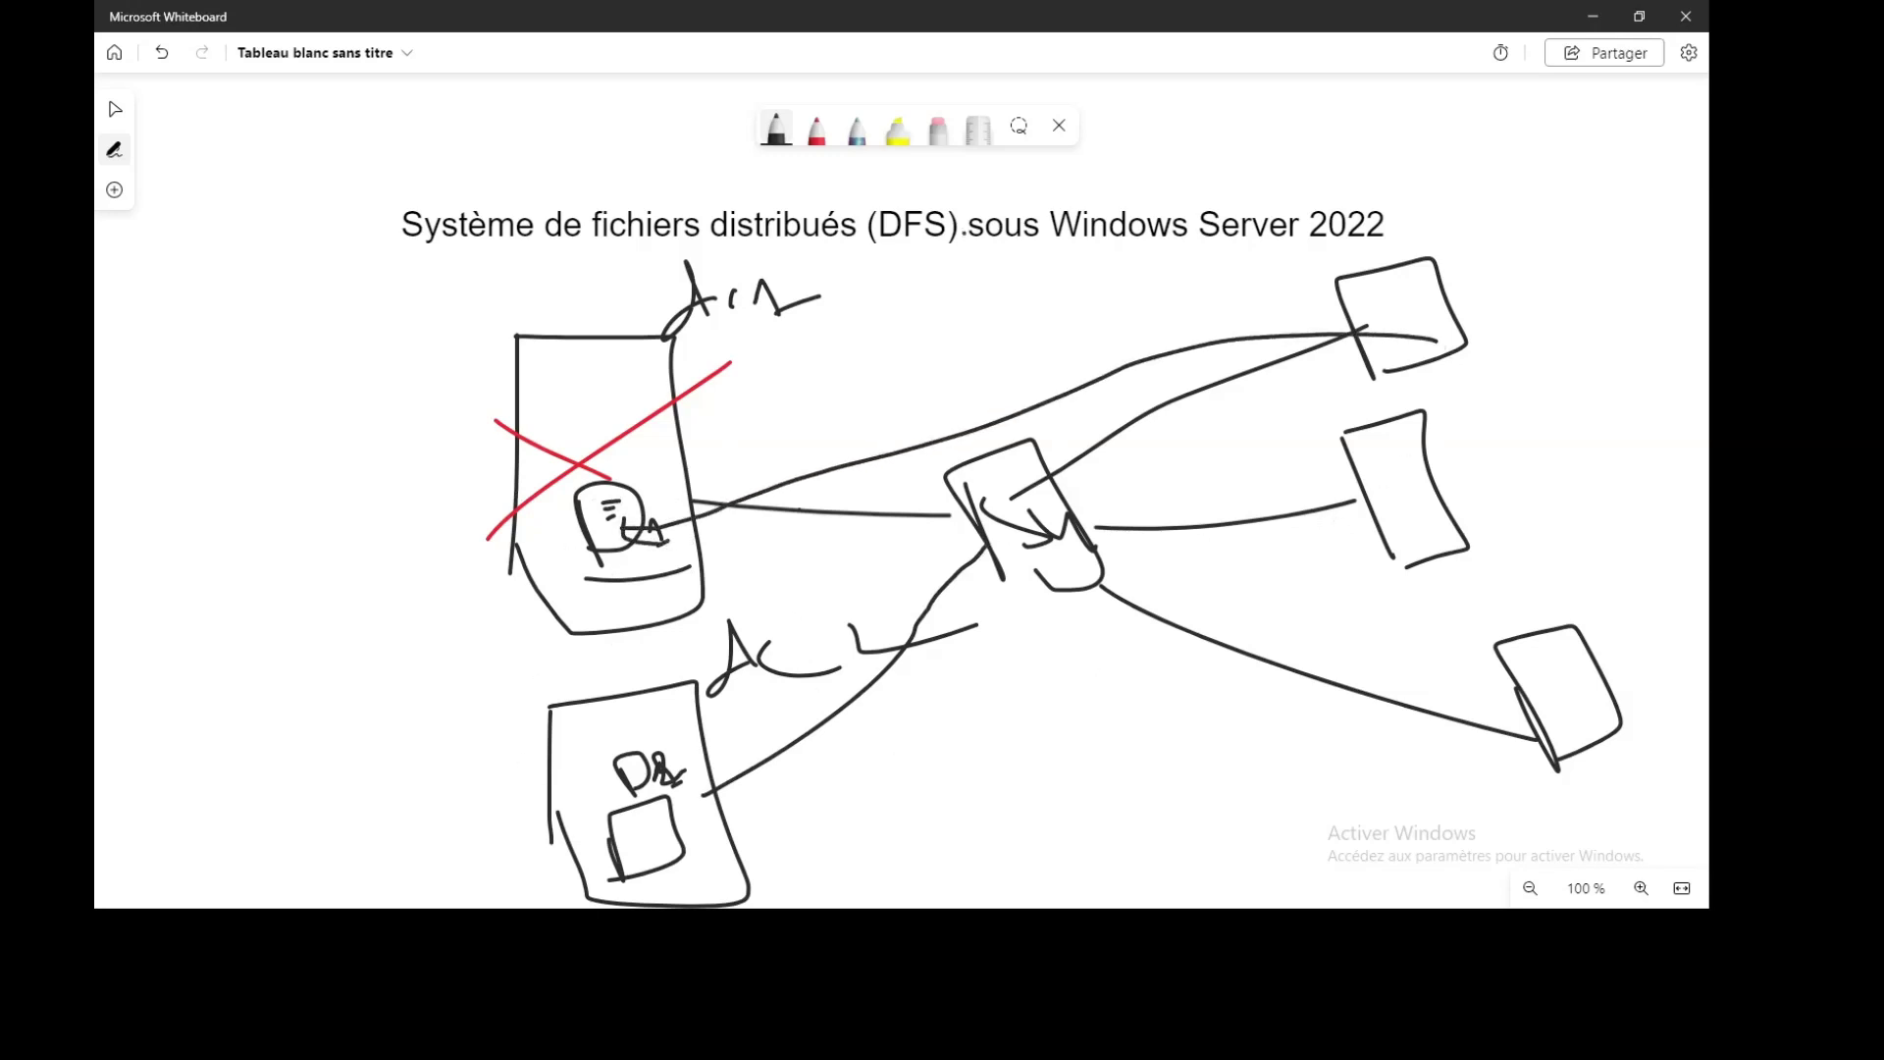
In red, trace client paths to D1, mark above D1, and arrow D1 down to D2's folder
click(816, 128)
mouse_move(1405, 324)
mouse_down()
mouse_move(901, 436)
mouse_move(908, 507)
mouse_move(624, 482)
mouse_move(642, 522)
mouse_move(495, 530)
mouse_move(631, 538)
mouse_up()
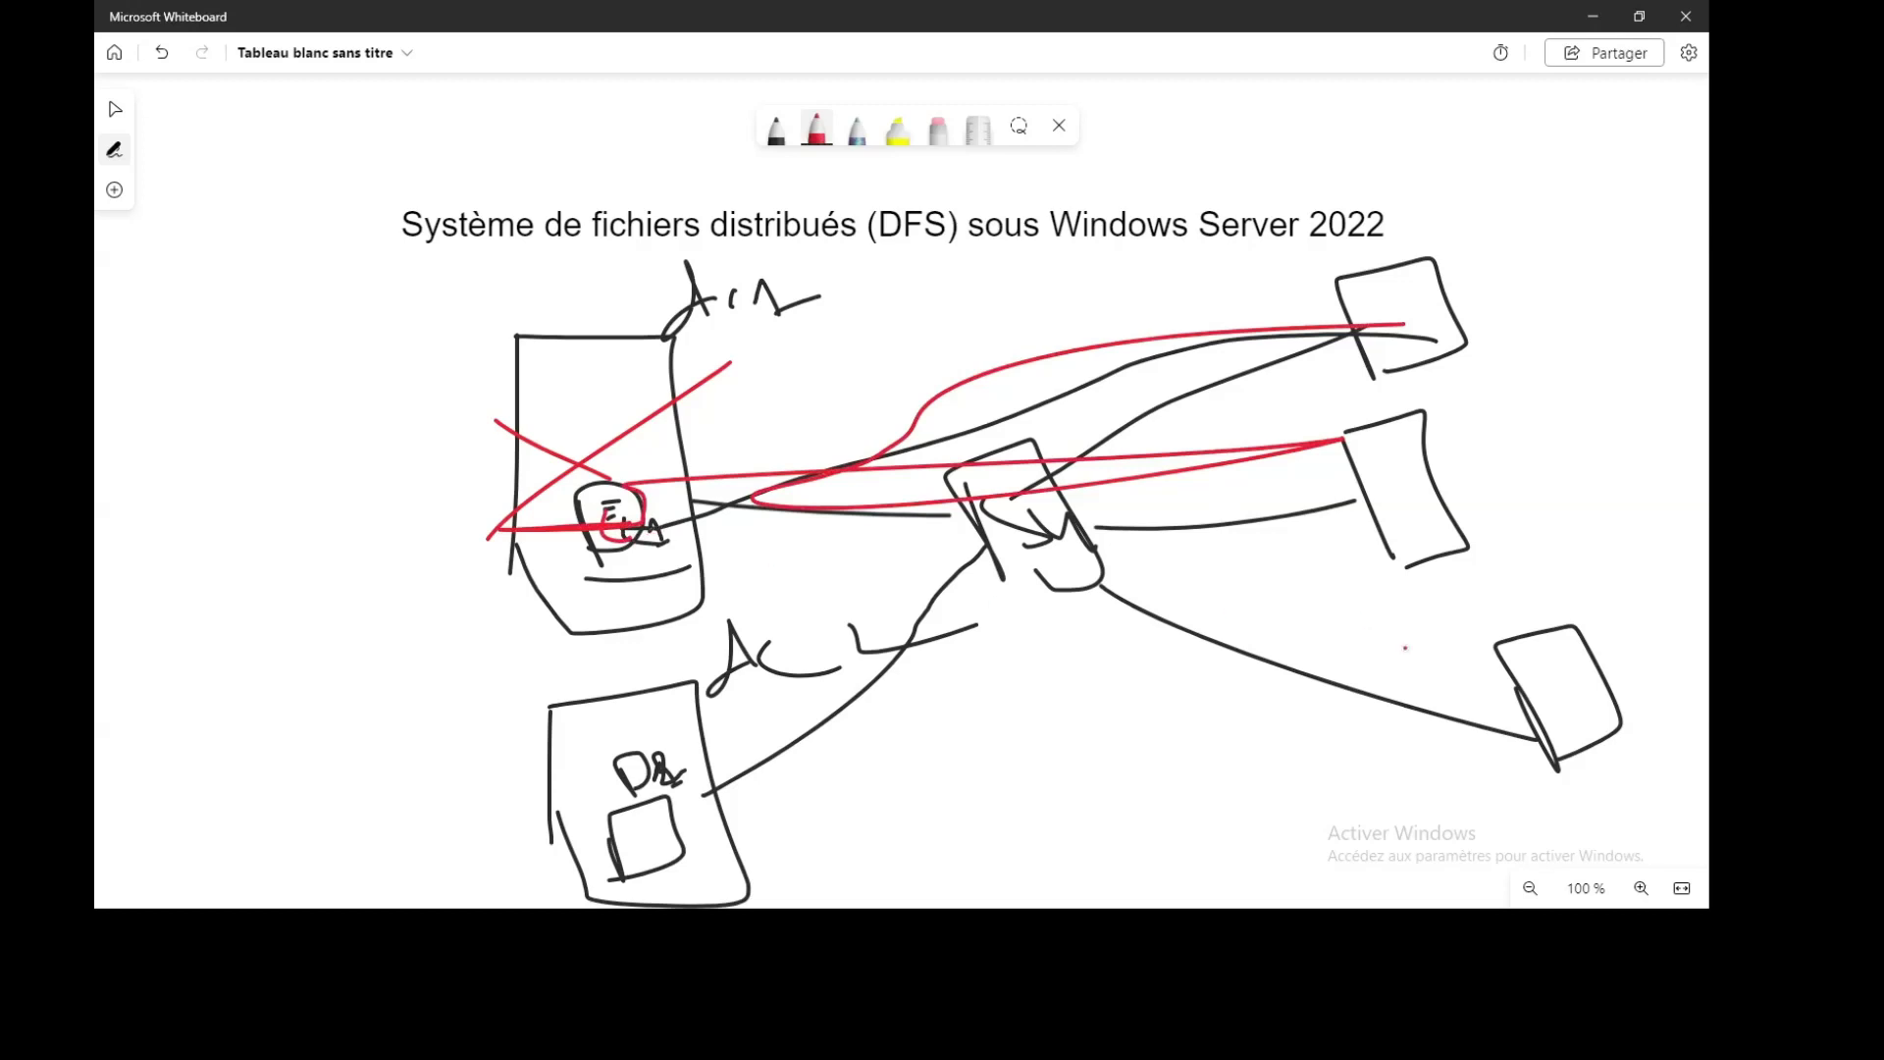
mouse_move(1551, 682)
mouse_down()
mouse_move(816, 513)
mouse_move(628, 521)
mouse_move(679, 533)
mouse_up()
mouse_move(555, 279)
mouse_down()
mouse_move(524, 327)
mouse_move(568, 322)
mouse_up()
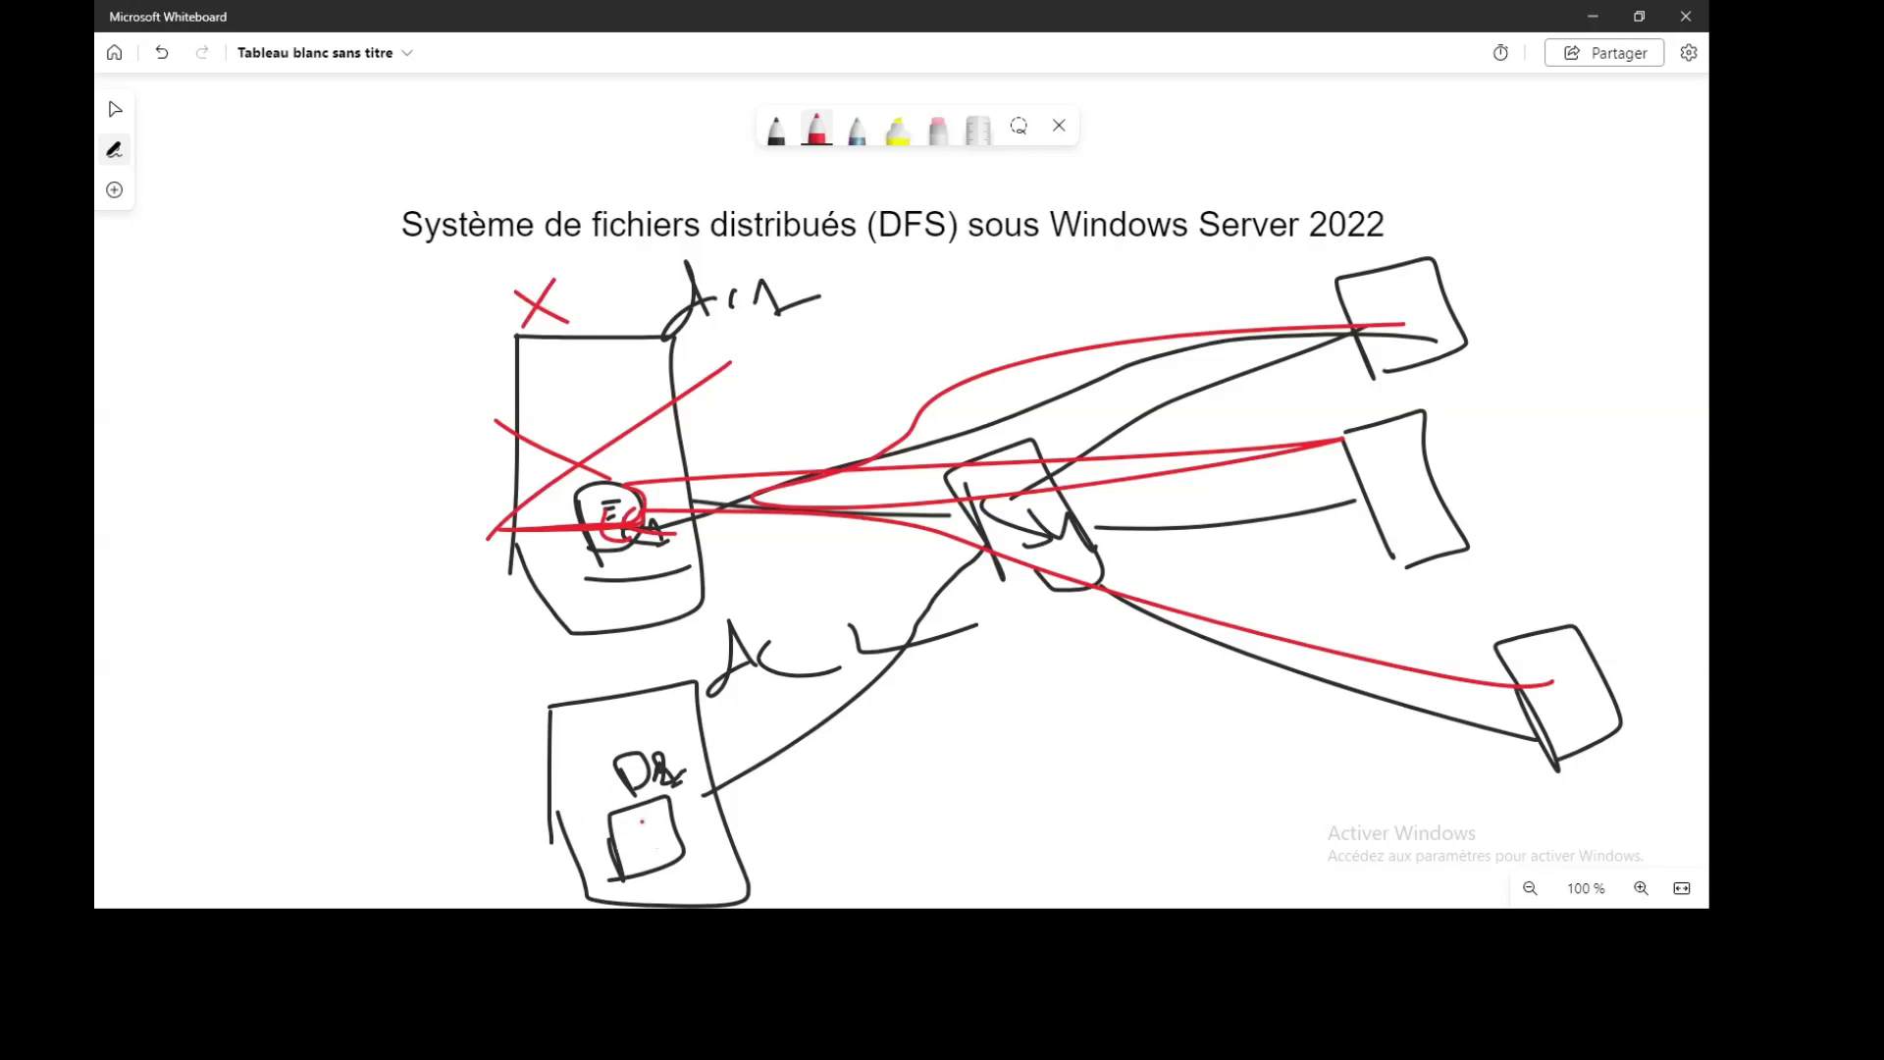
mouse_move(610, 542)
mouse_down()
mouse_move(608, 847)
mouse_move(631, 815)
mouse_up()
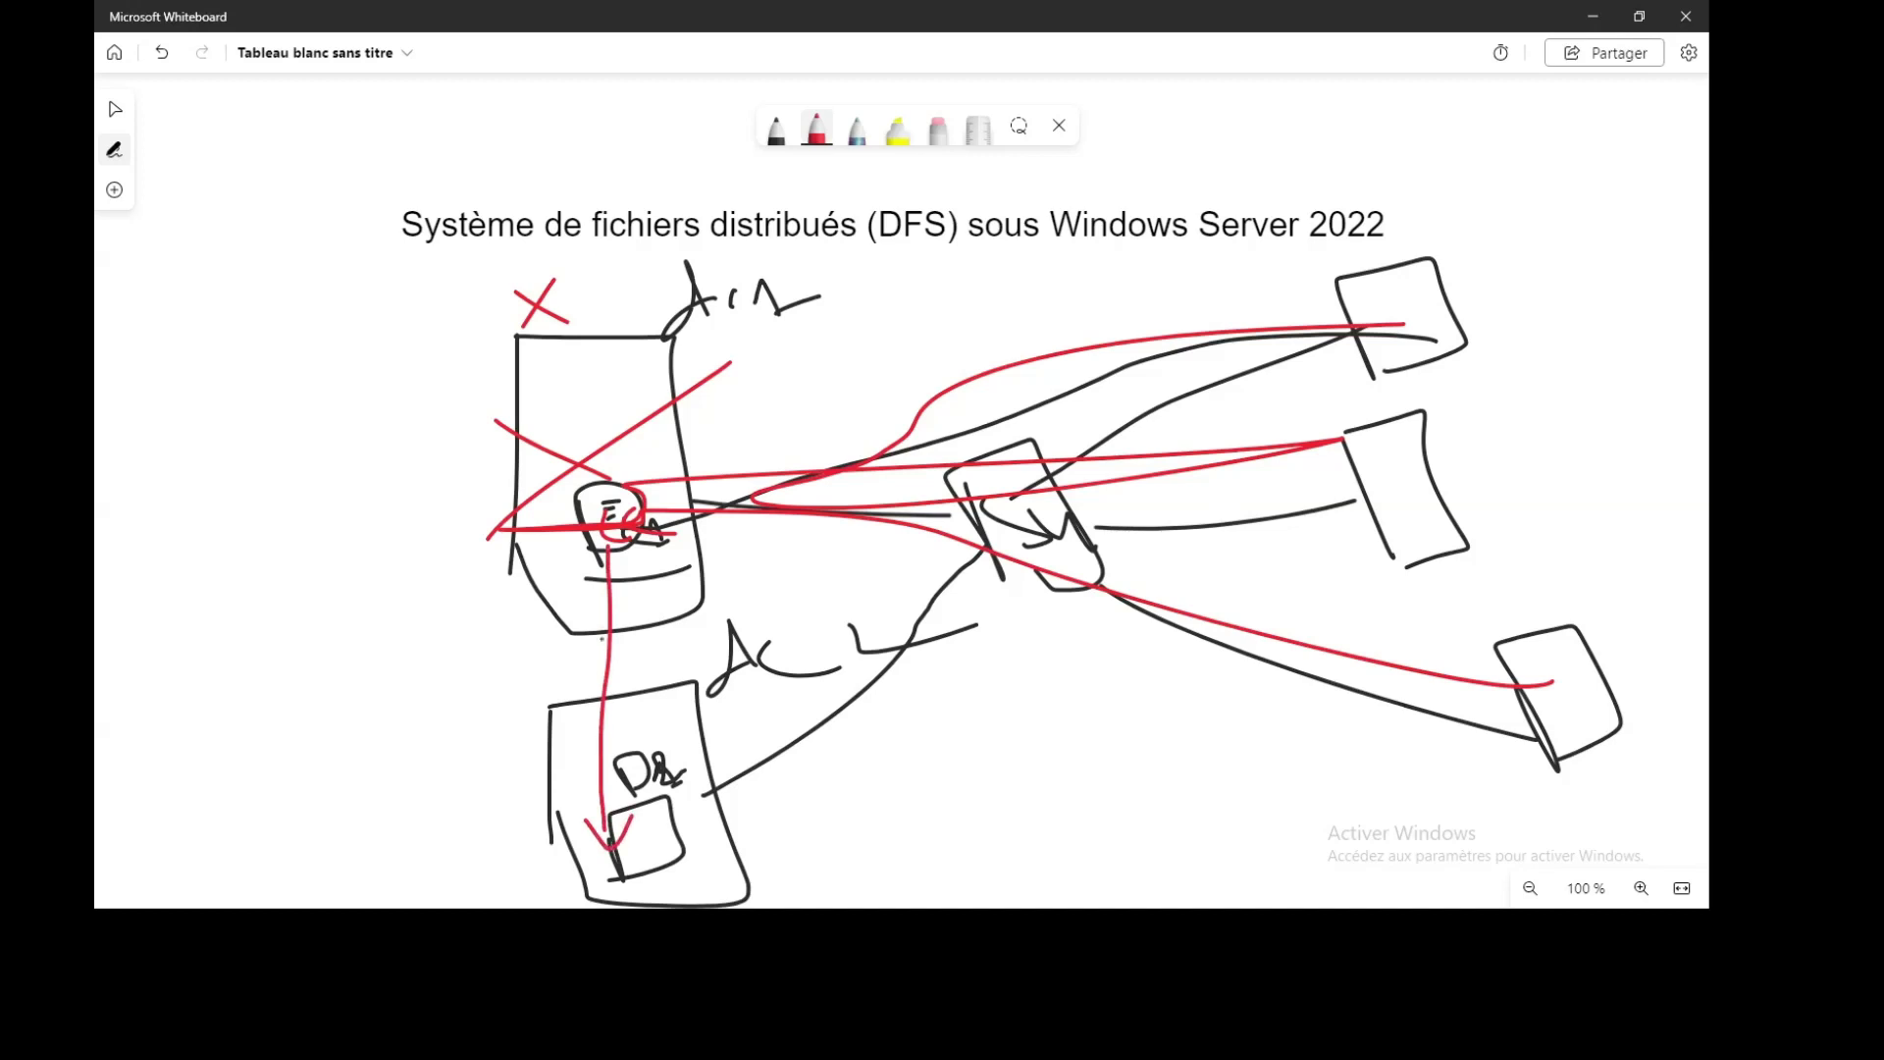
drag(597, 560, 624, 557)
Underline (DFS) in the title, write a red DFS label linked to D2, and underline the labels
drag(852, 248, 1011, 249)
mouse_move(206, 660)
mouse_down()
mouse_move(224, 723)
mouse_move(316, 705)
mouse_move(348, 668)
mouse_move(344, 620)
mouse_move(392, 698)
mouse_move(626, 539)
mouse_move(642, 583)
mouse_up()
drag(343, 702, 648, 813)
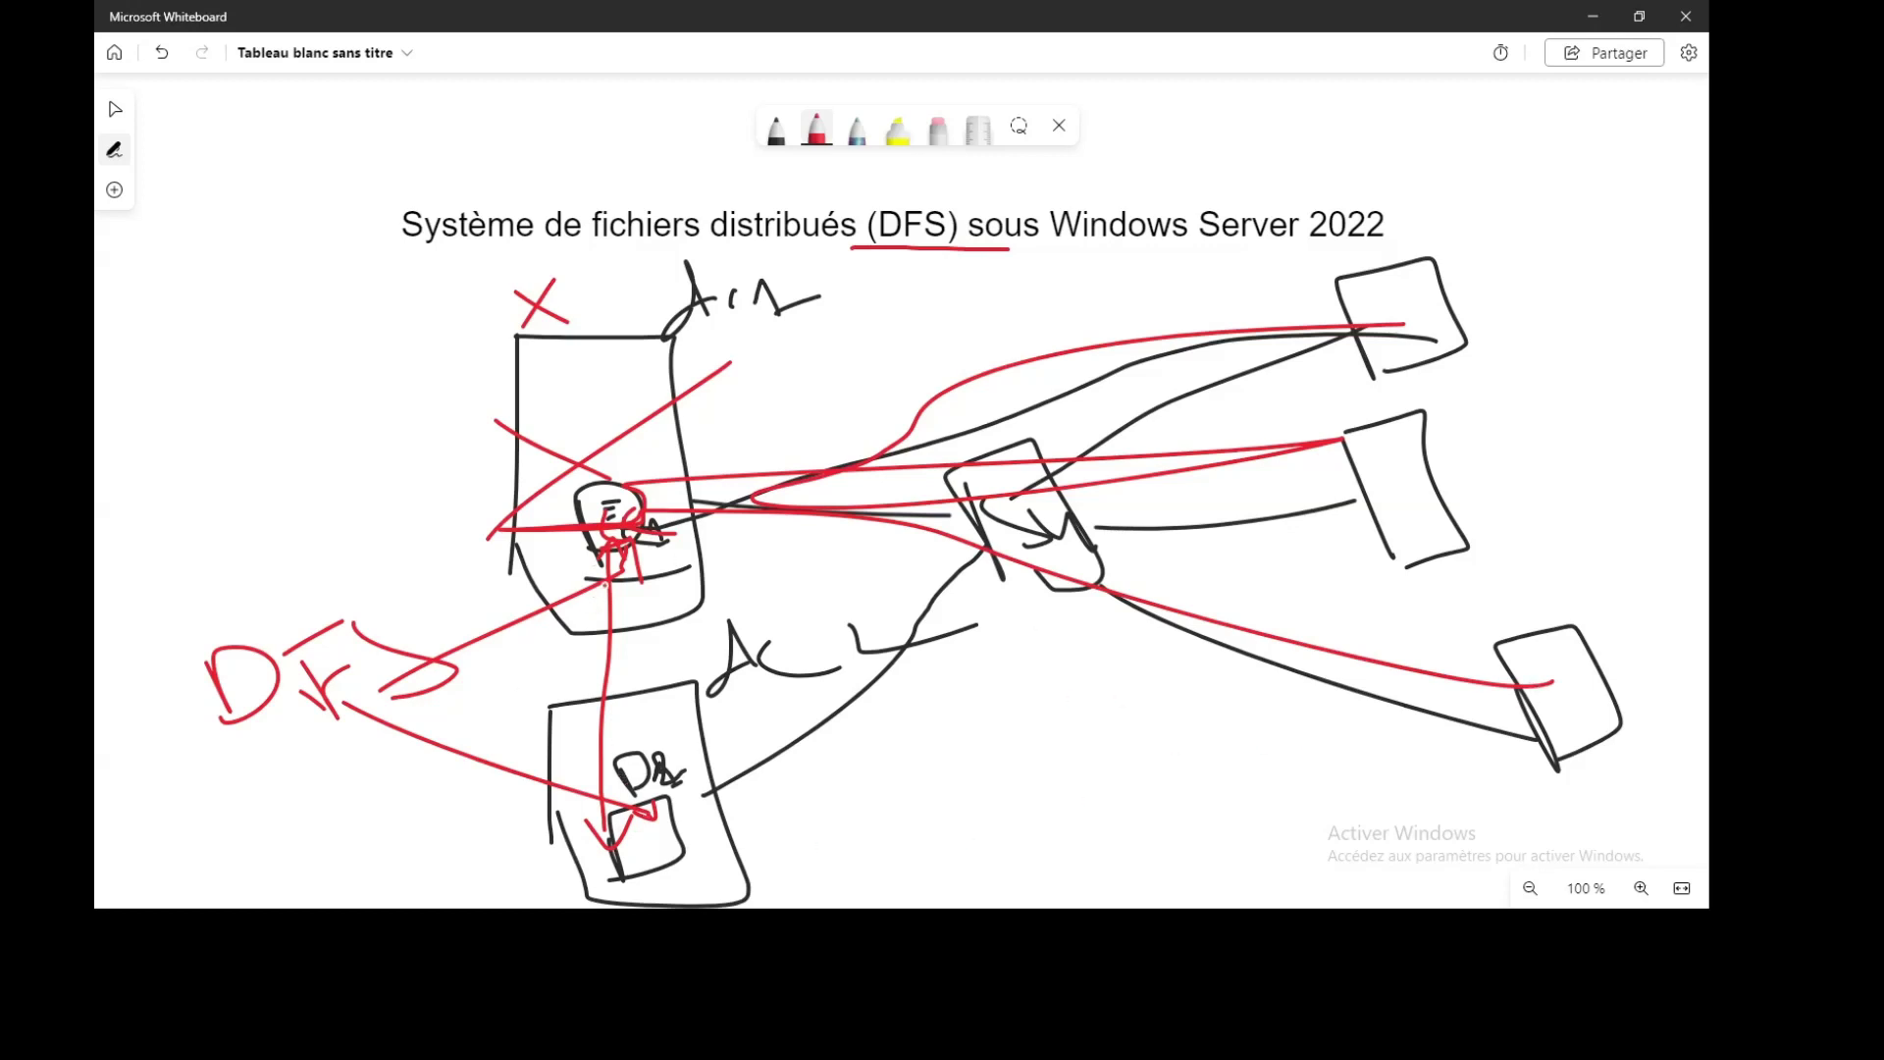
drag(680, 345, 849, 321)
drag(753, 721, 933, 685)
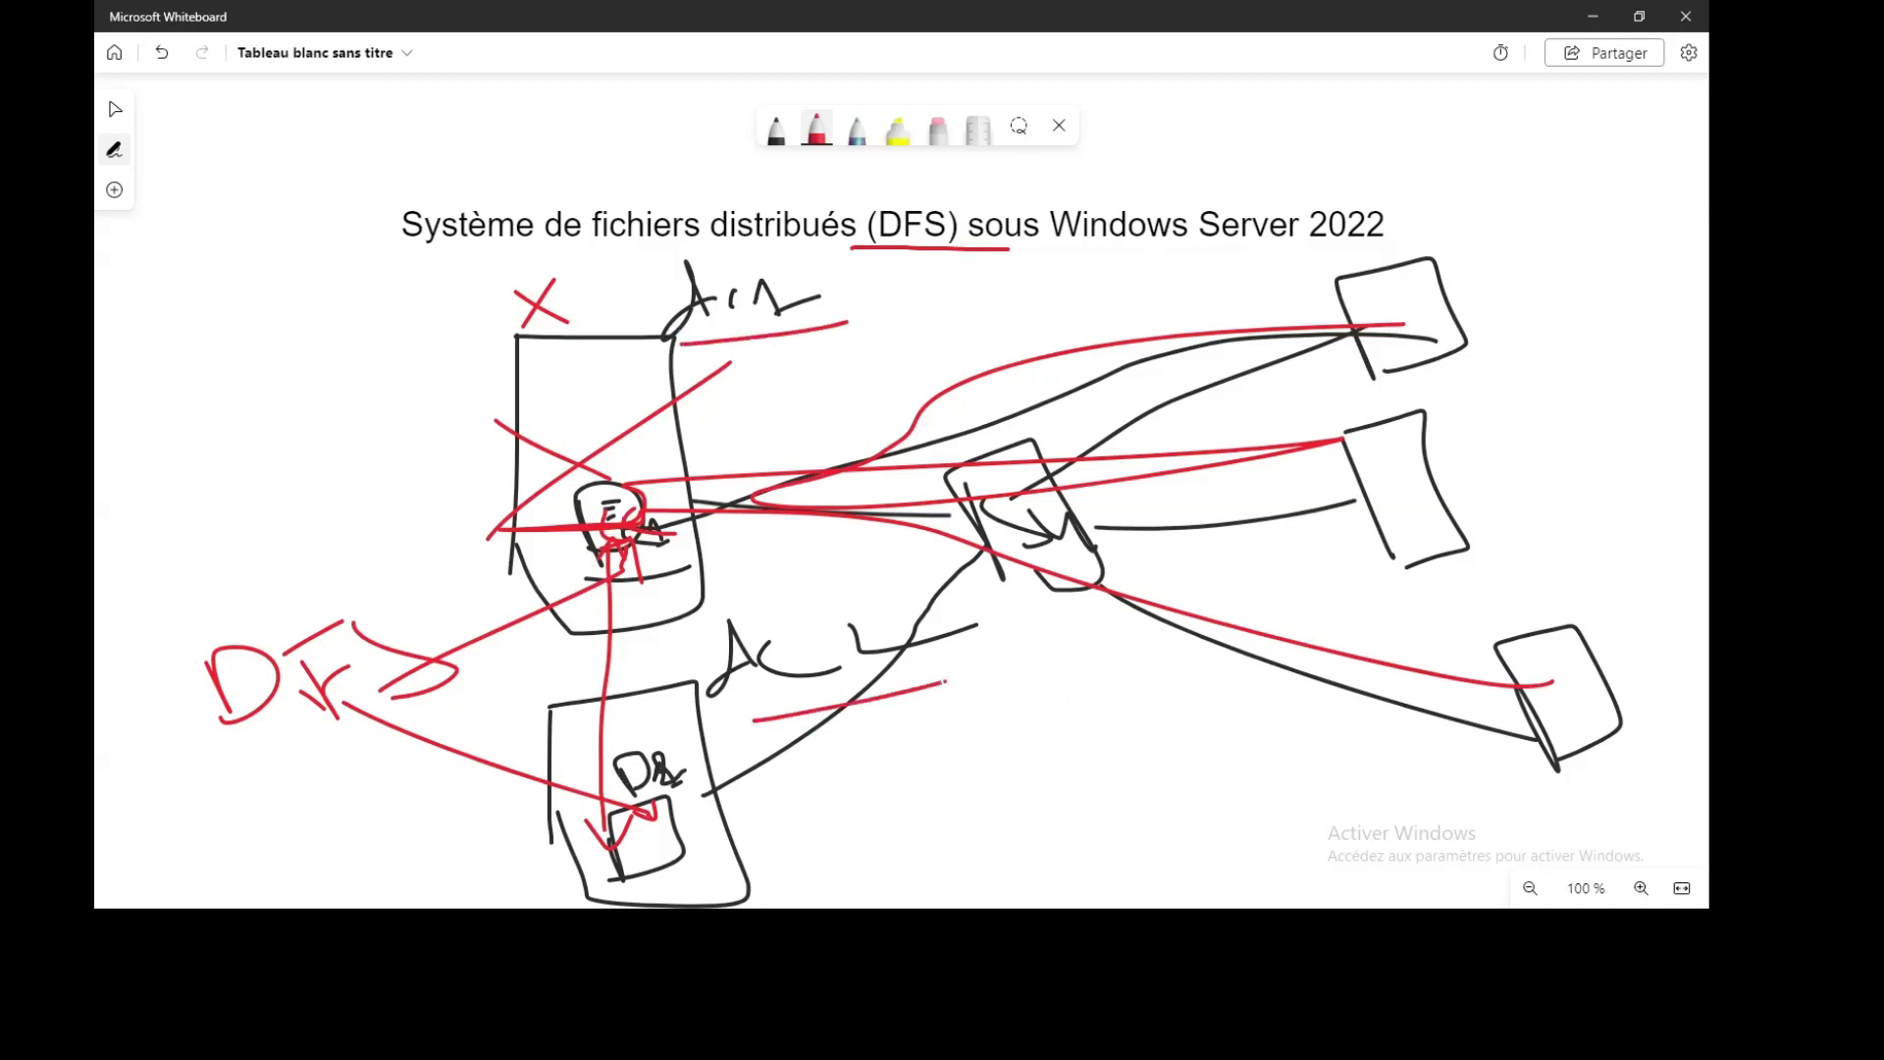
With multicolour ink, loop around the diagram and circle the DFS label
click(857, 128)
mouse_move(1556, 716)
mouse_down()
mouse_move(1419, 842)
mouse_move(184, 859)
mouse_move(201, 693)
mouse_move(221, 681)
mouse_move(231, 722)
mouse_up()
mouse_move(266, 579)
mouse_down()
mouse_move(221, 750)
mouse_move(339, 590)
mouse_move(260, 589)
mouse_move(530, 491)
mouse_move(612, 488)
mouse_move(608, 515)
mouse_up()
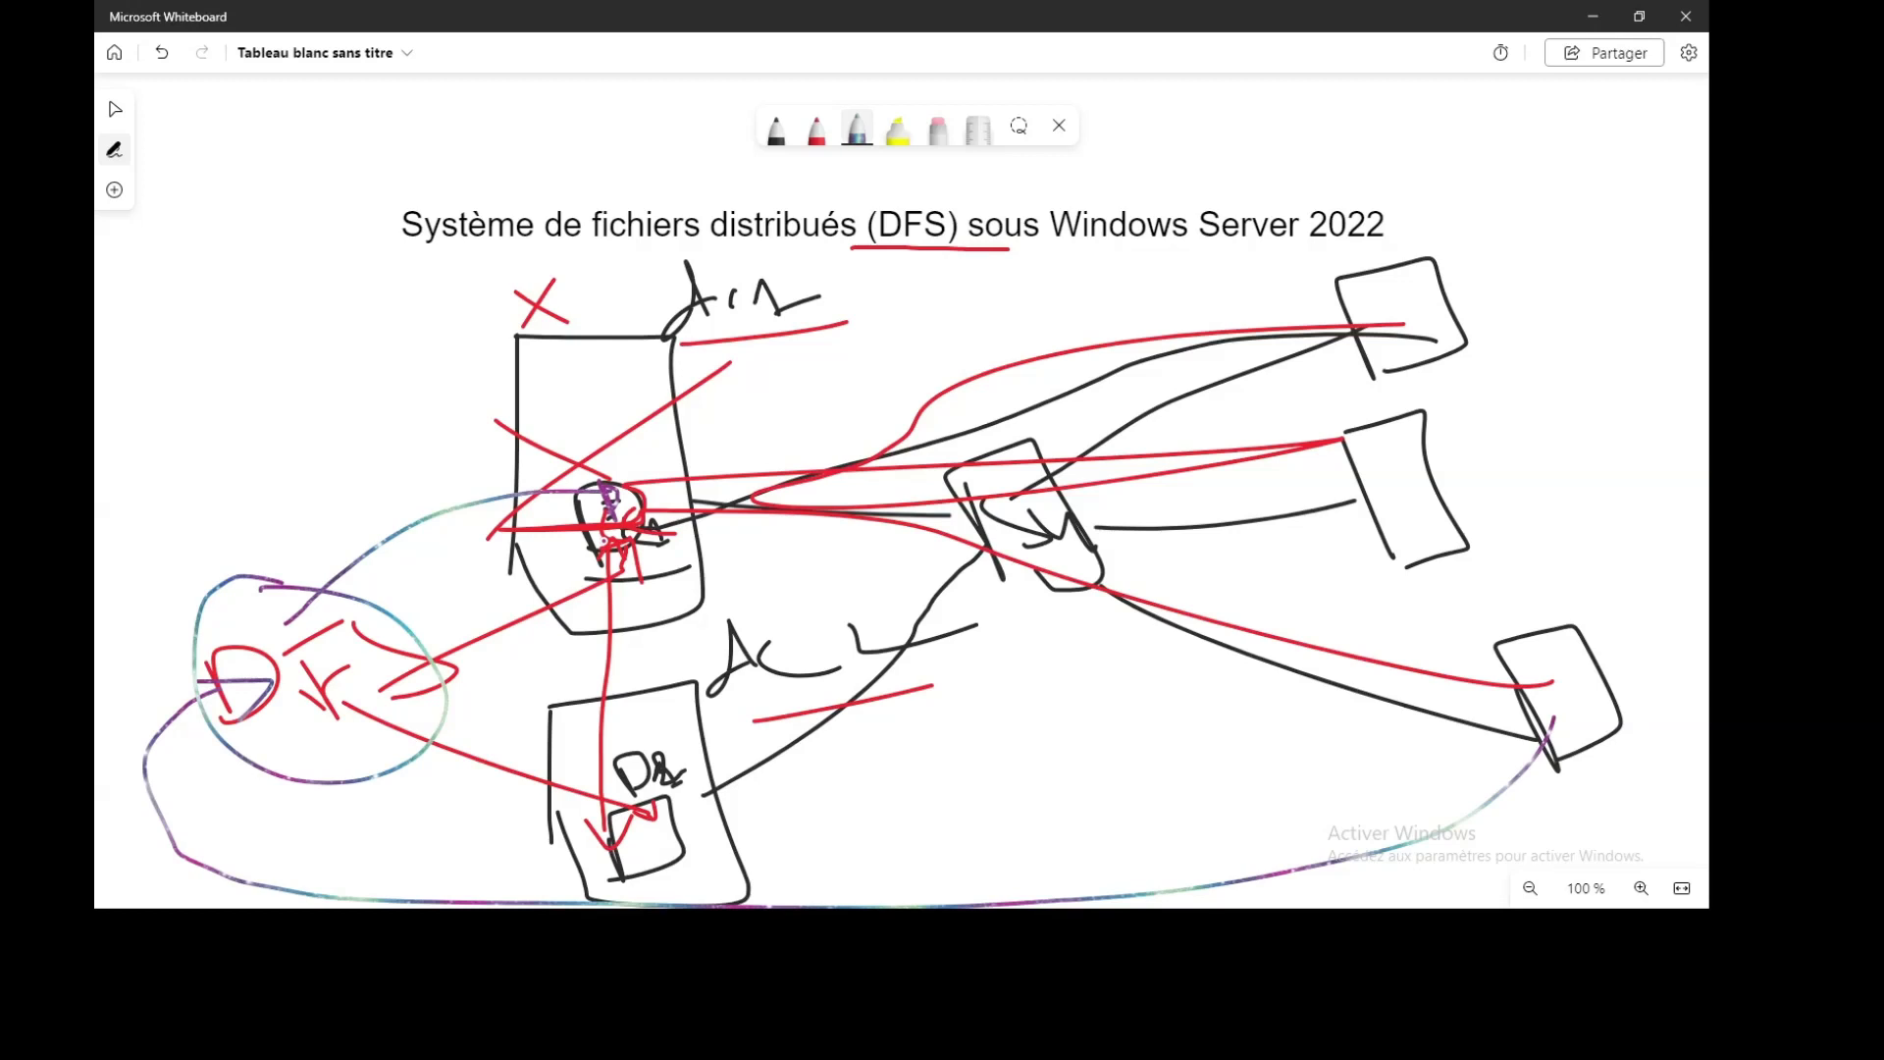
Pan the board to an empty area
click(114, 109)
drag(938, 775, 942, 84)
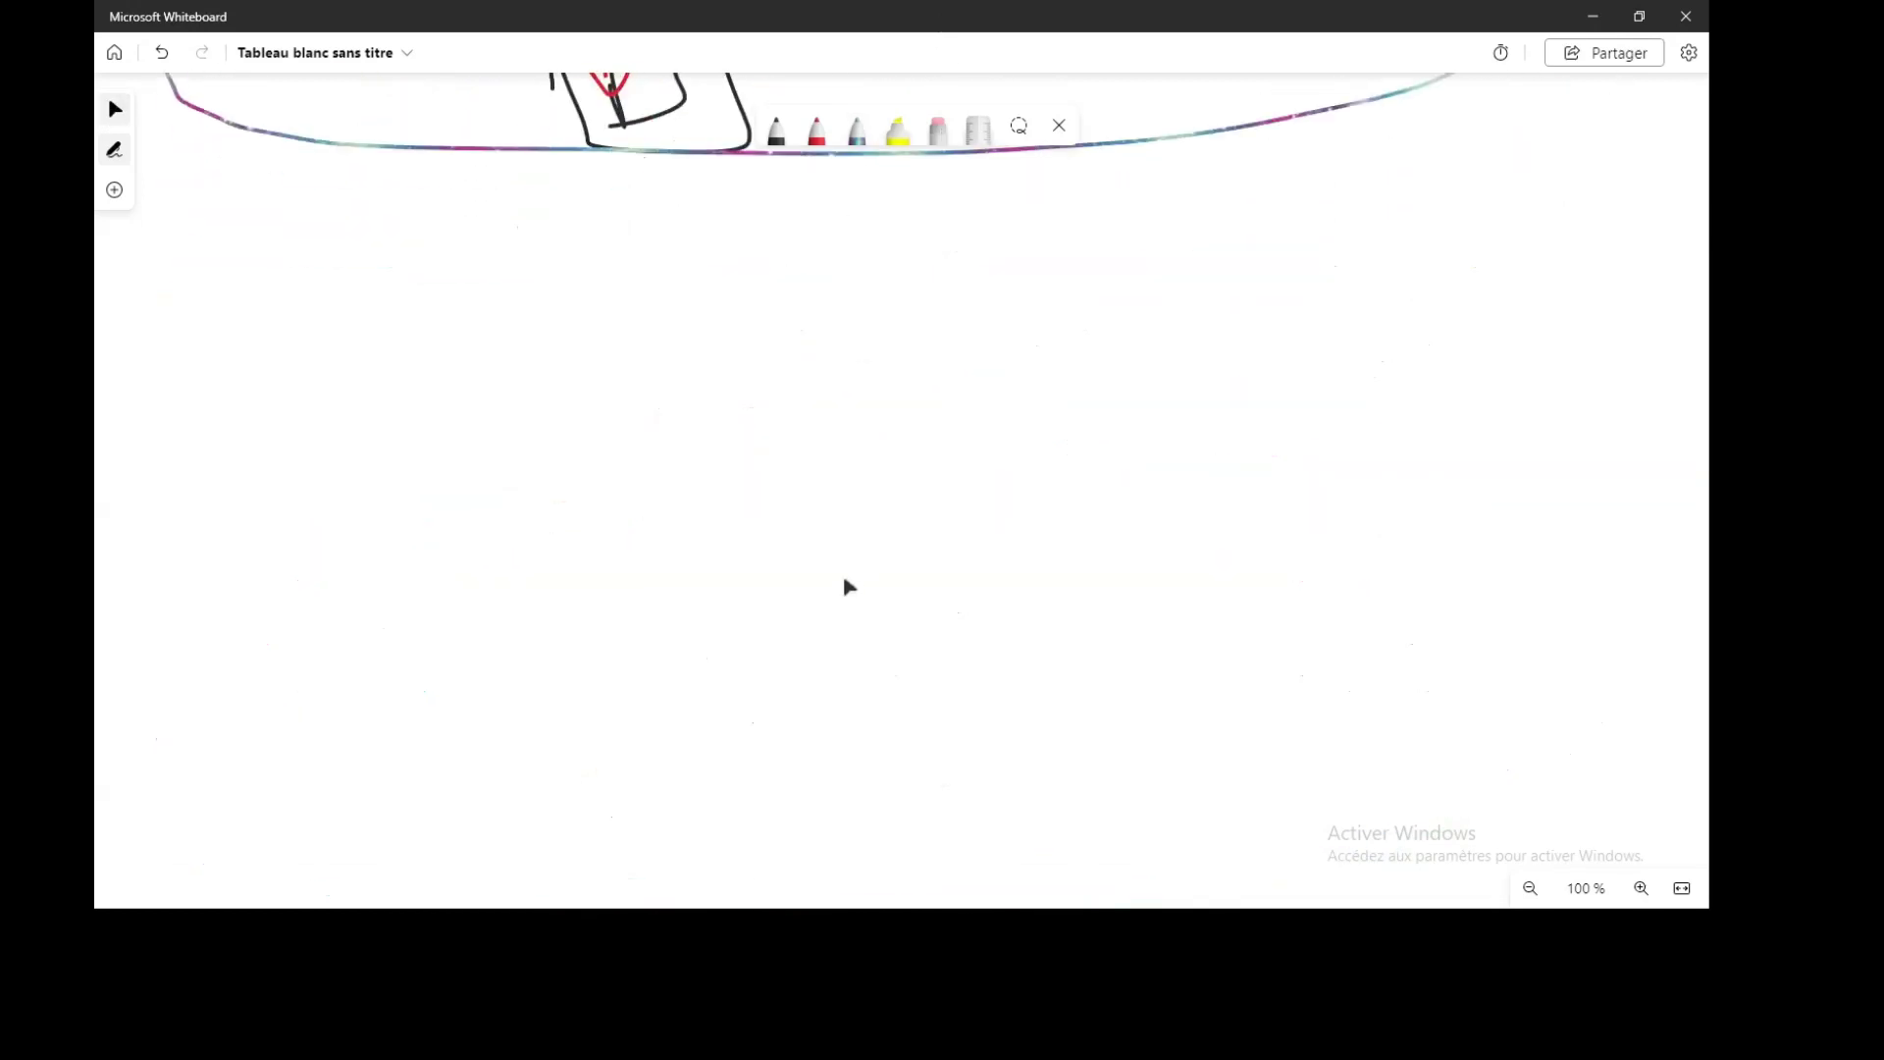
click(776, 137)
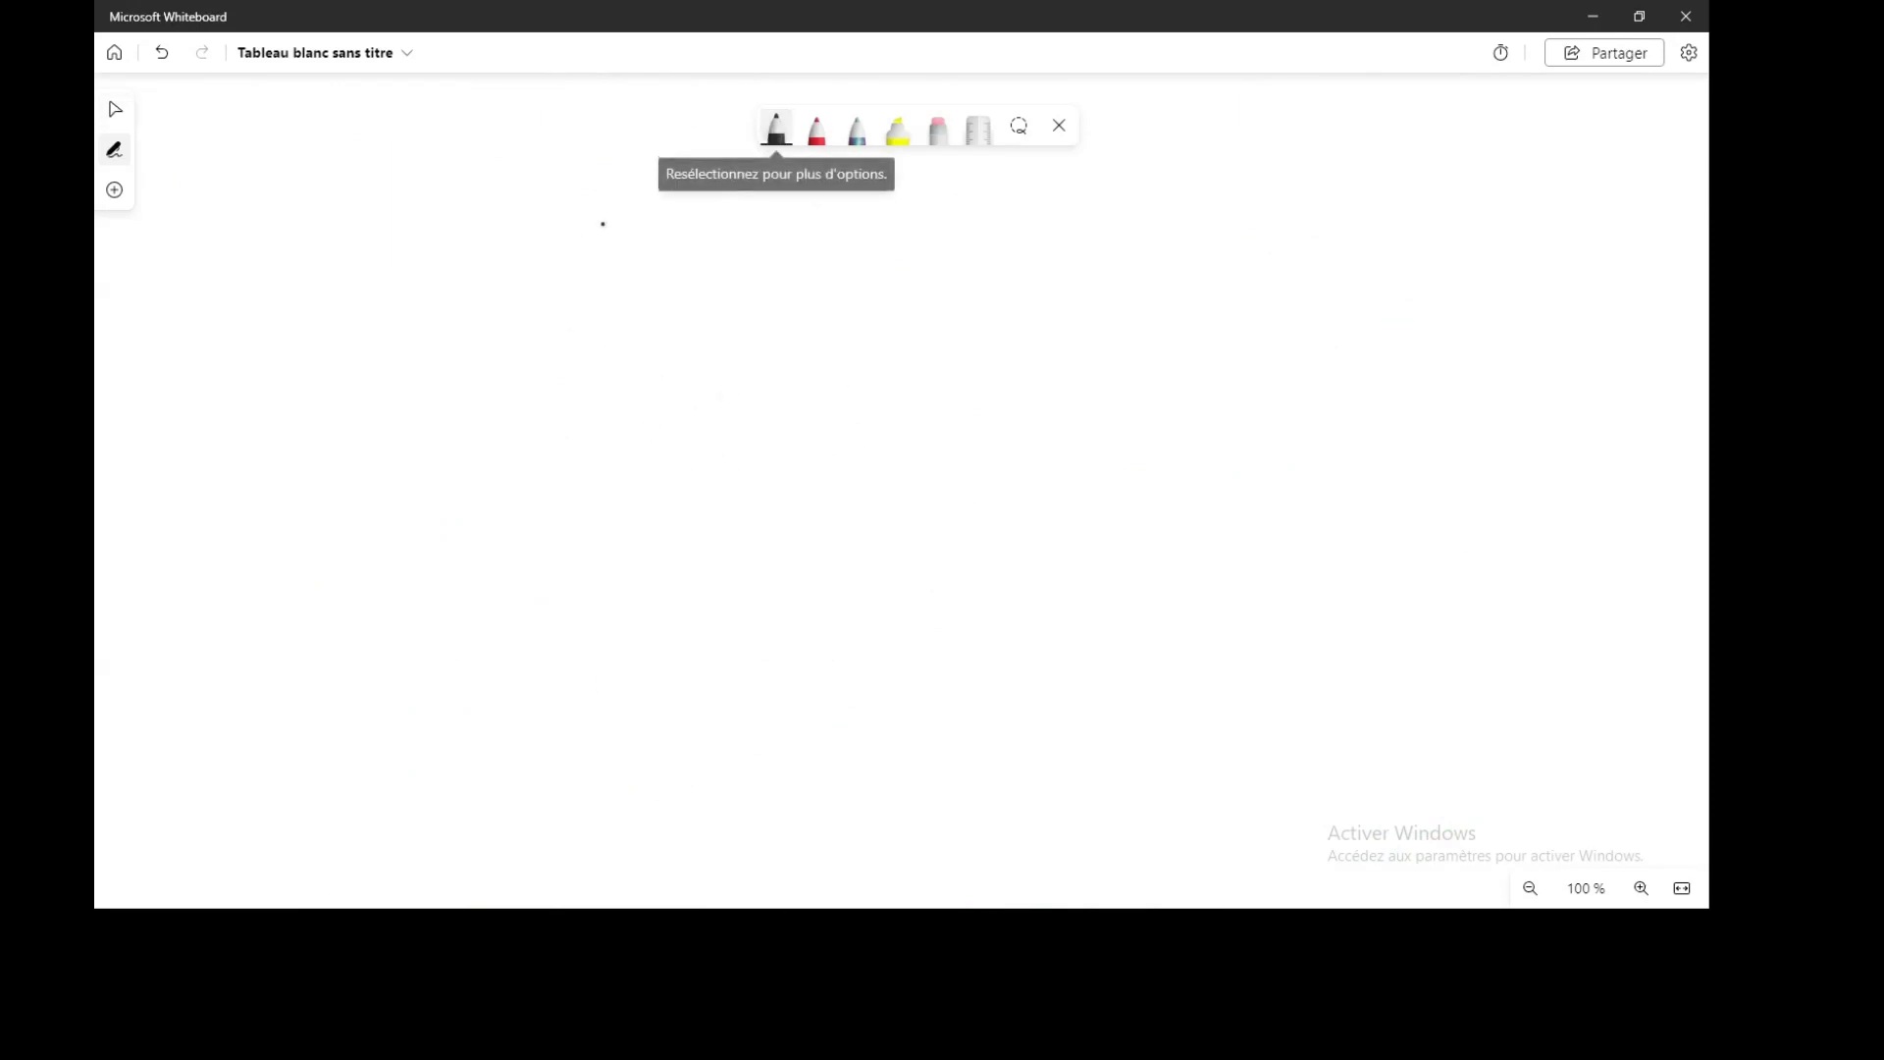
Draw two site circles labelled Casa and Fes
mouse_move(504, 233)
mouse_down()
mouse_move(640, 535)
mouse_move(500, 248)
mouse_up()
mouse_move(438, 148)
mouse_down()
mouse_move(461, 203)
mouse_move(539, 219)
mouse_up()
drag(554, 153, 520, 233)
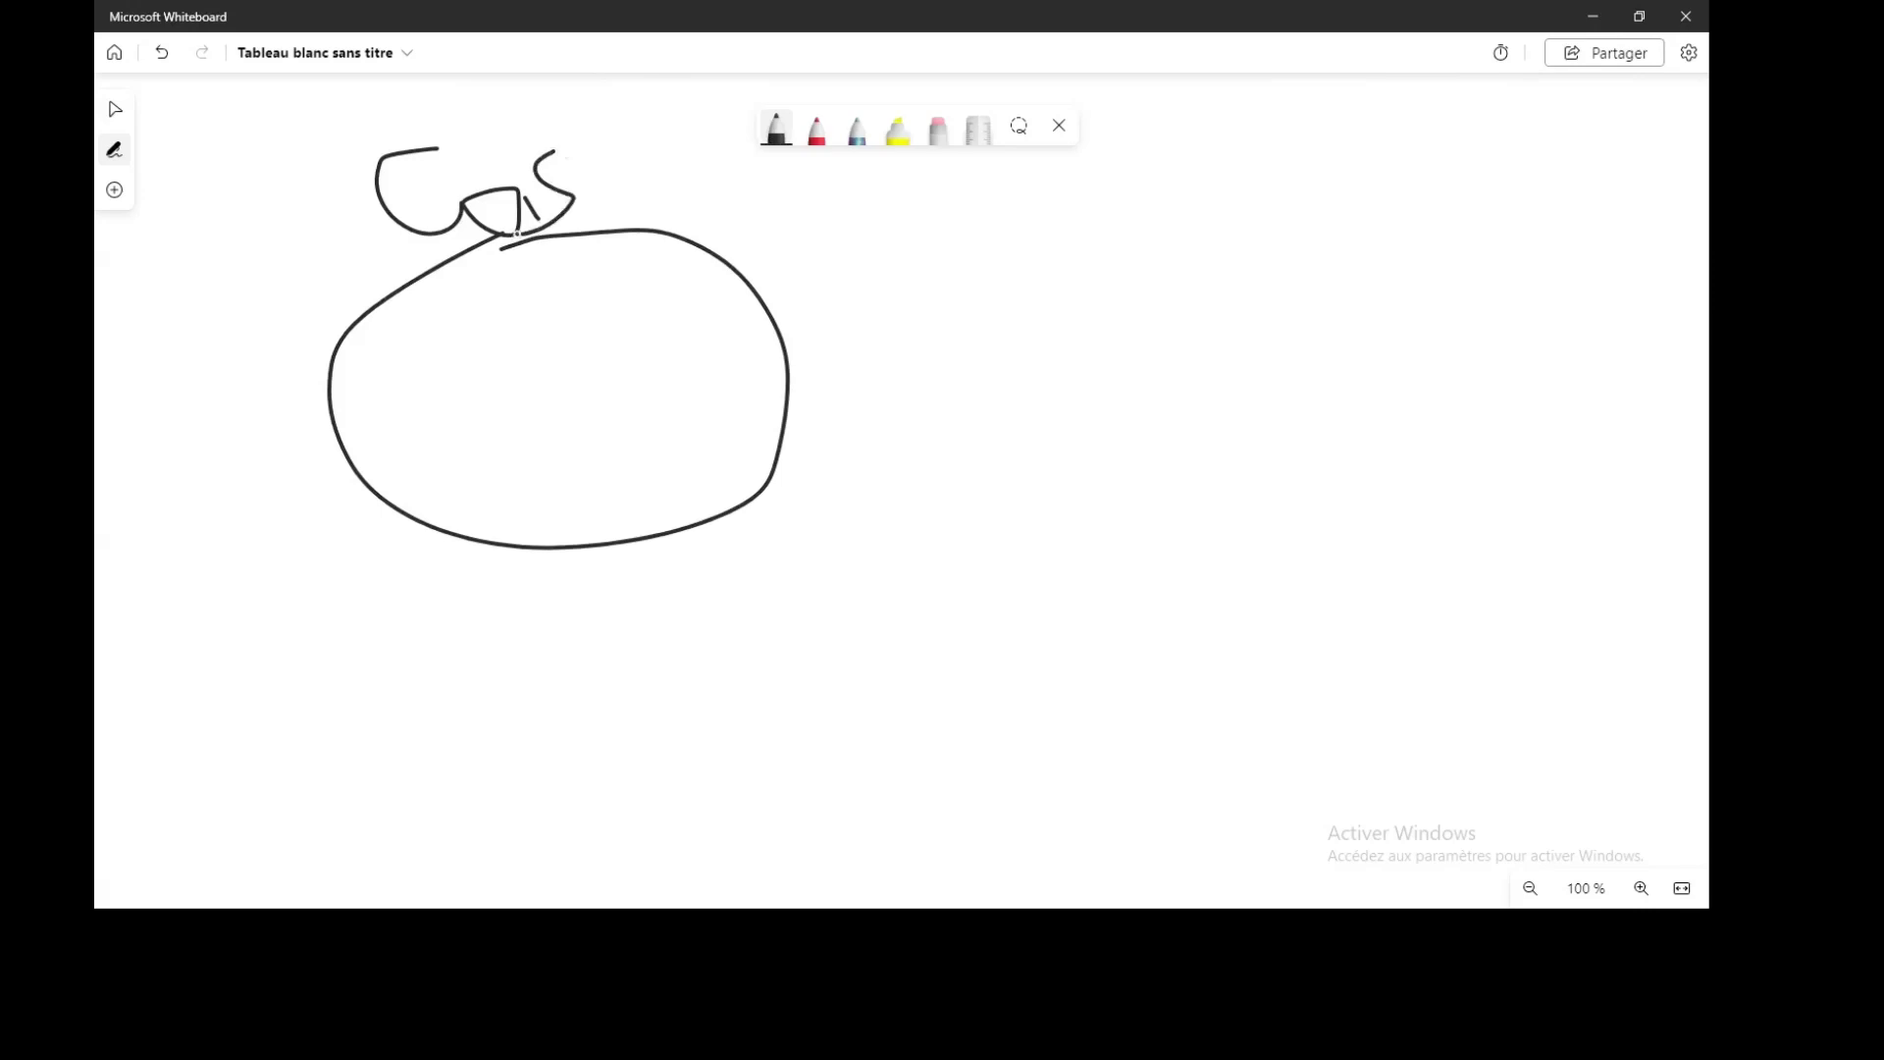
mouse_move(630, 177)
mouse_down()
mouse_move(608, 204)
mouse_move(675, 230)
mouse_up()
mouse_move(1418, 387)
mouse_down()
mouse_move(1645, 673)
mouse_move(1423, 442)
mouse_up()
drag(1309, 301, 1329, 363)
mouse_move(1320, 339)
mouse_down()
mouse_move(1400, 314)
mouse_move(1396, 268)
mouse_move(1478, 340)
mouse_up()
drag(1495, 295, 1470, 340)
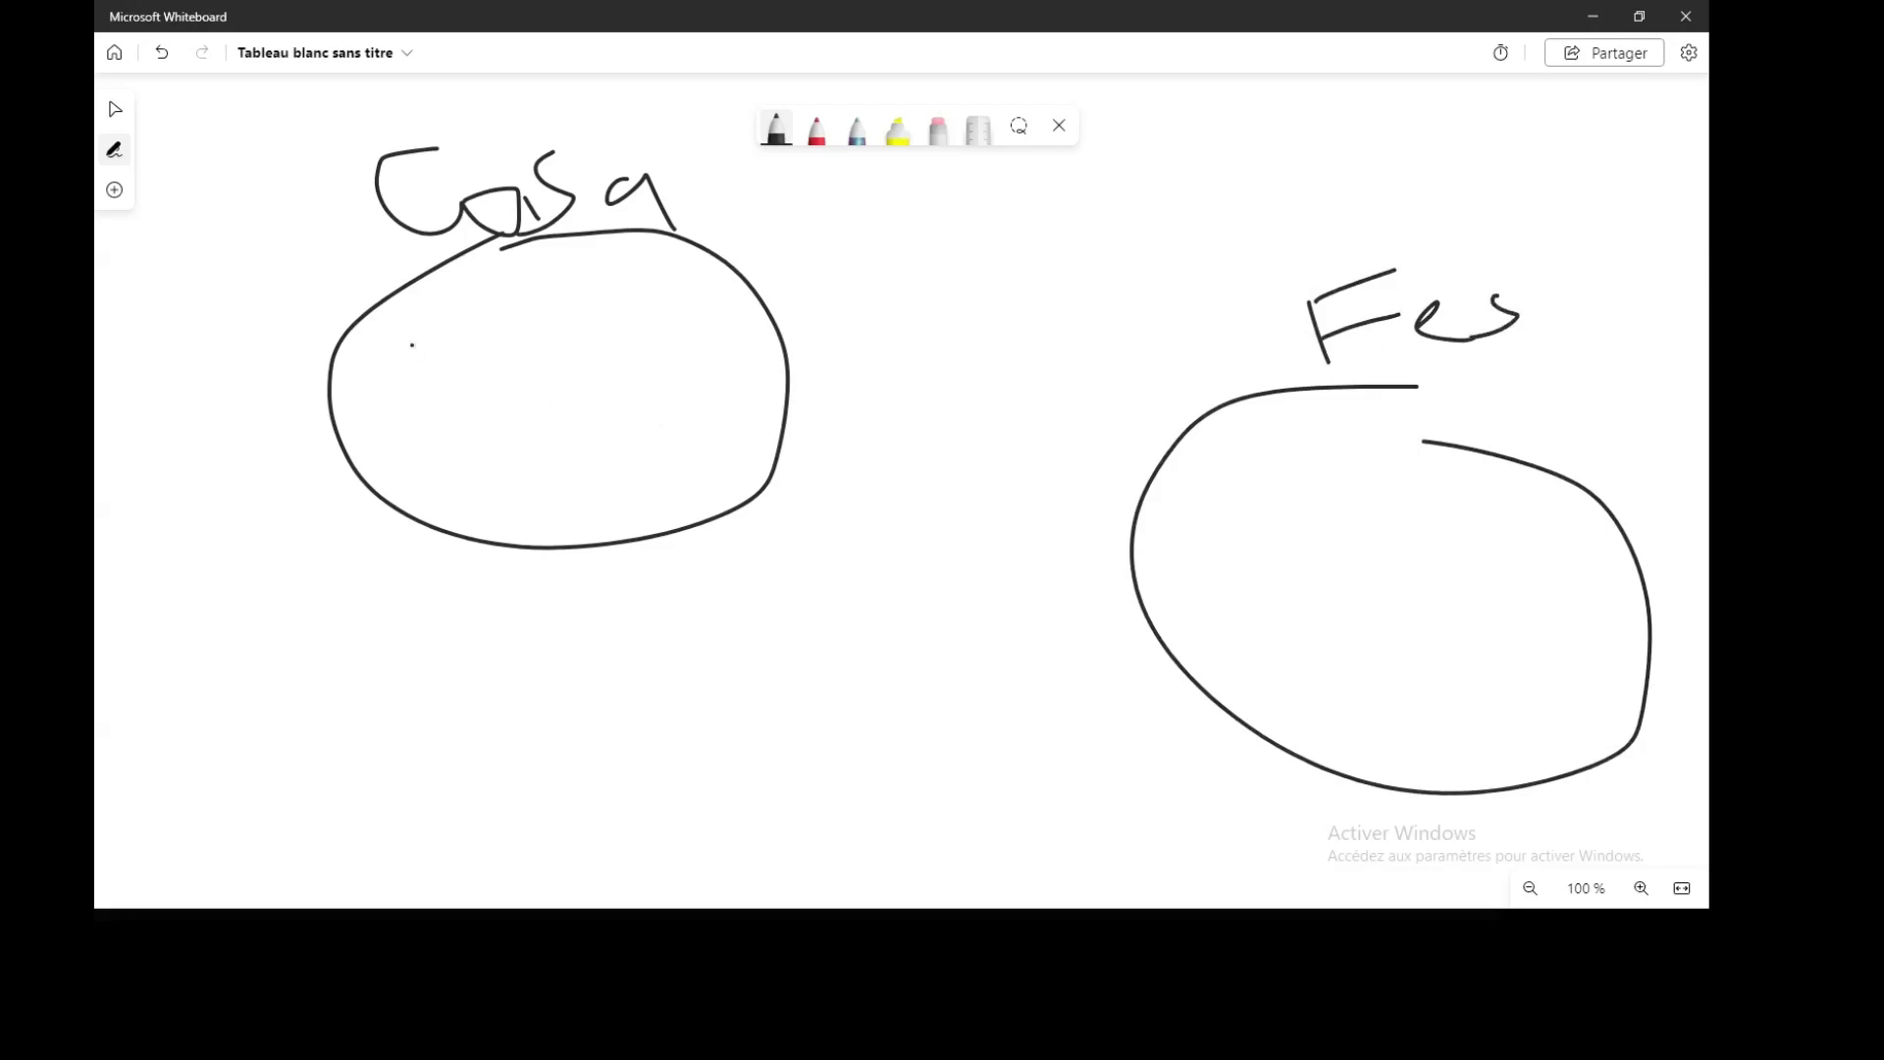
Draw a labelled server inside Casa and another at the bottom of Fes
mouse_move(412, 344)
mouse_down()
mouse_move(734, 466)
mouse_move(623, 272)
mouse_up()
mouse_move(423, 341)
mouse_down()
mouse_move(419, 378)
mouse_move(589, 410)
mouse_move(468, 447)
mouse_up()
mouse_move(579, 427)
mouse_down()
mouse_move(598, 454)
mouse_move(684, 425)
mouse_up()
click(614, 440)
drag(1425, 717, 1434, 793)
mouse_move(1441, 683)
mouse_down()
mouse_move(1457, 746)
mouse_move(1478, 701)
mouse_move(1416, 781)
mouse_up()
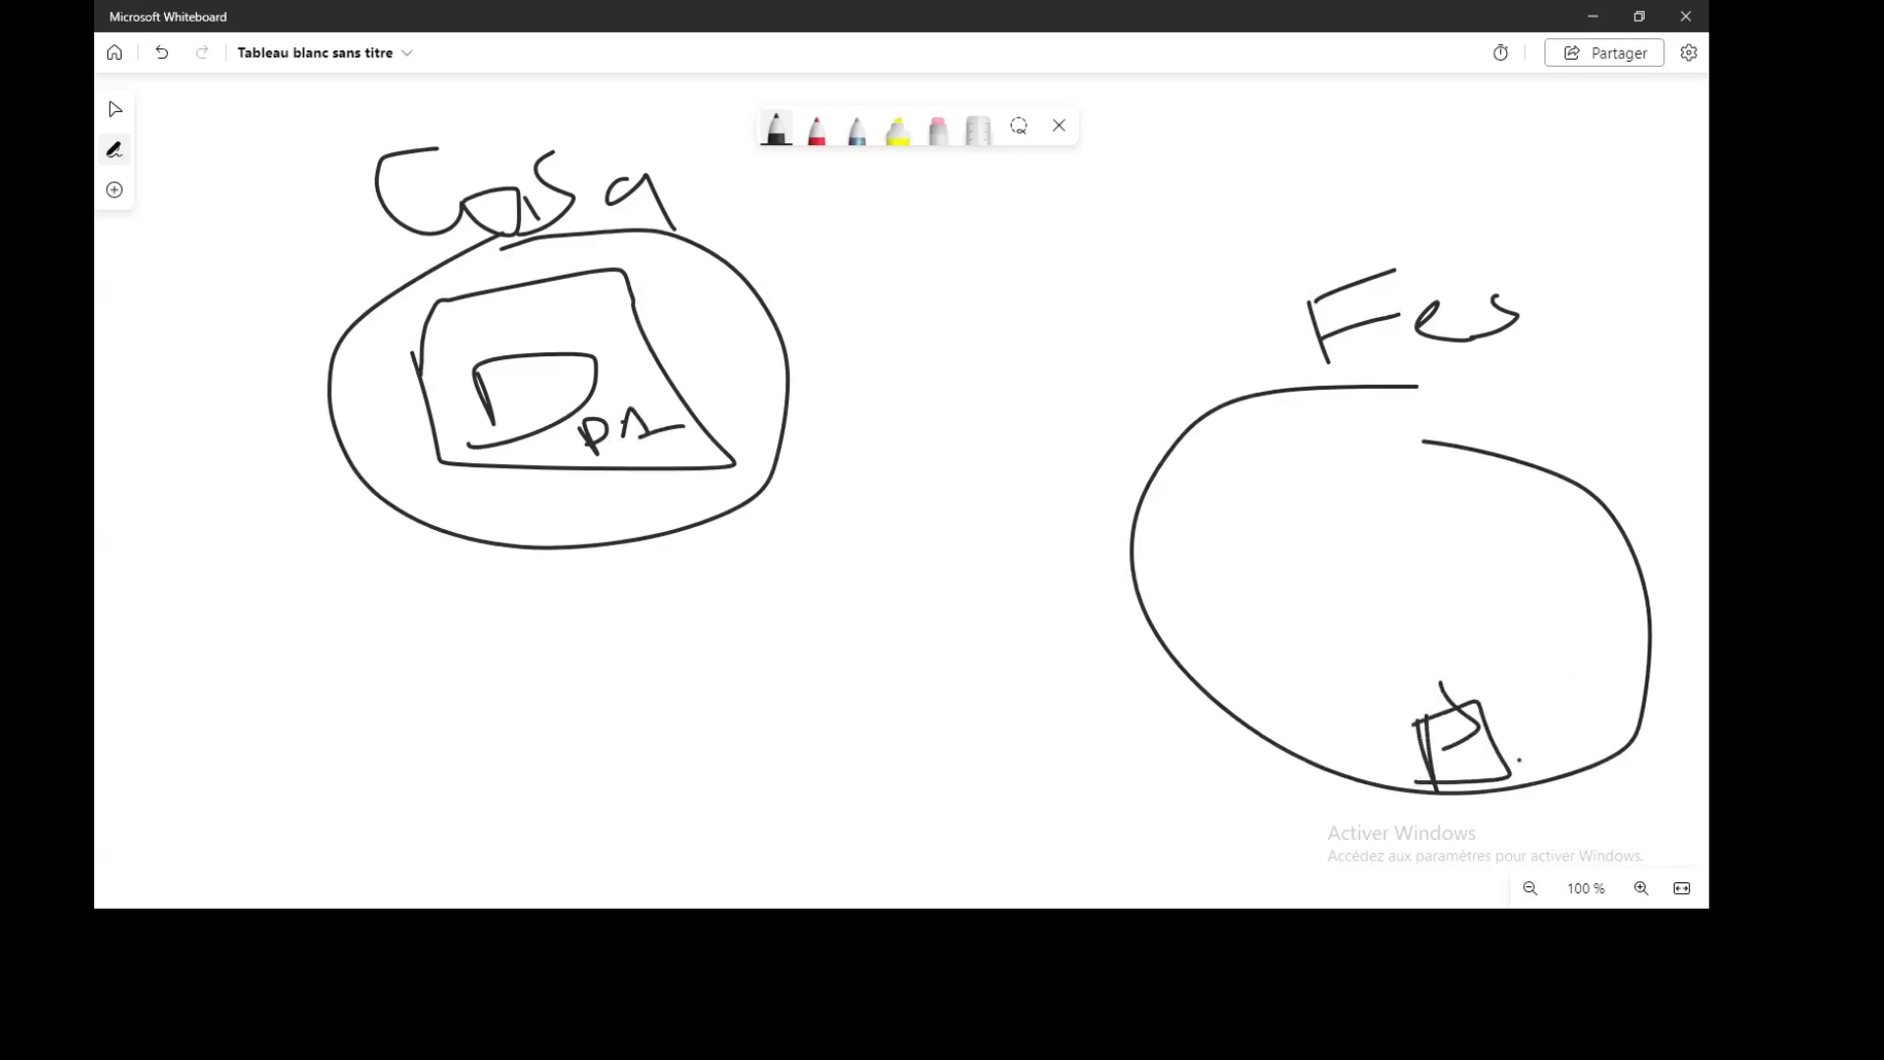
mouse_move(1571, 752)
mouse_down()
mouse_move(1609, 780)
mouse_move(1575, 692)
mouse_move(1659, 777)
mouse_up()
click(1611, 742)
mouse_move(1633, 764)
mouse_down()
mouse_move(1639, 780)
mouse_move(1678, 743)
mouse_up()
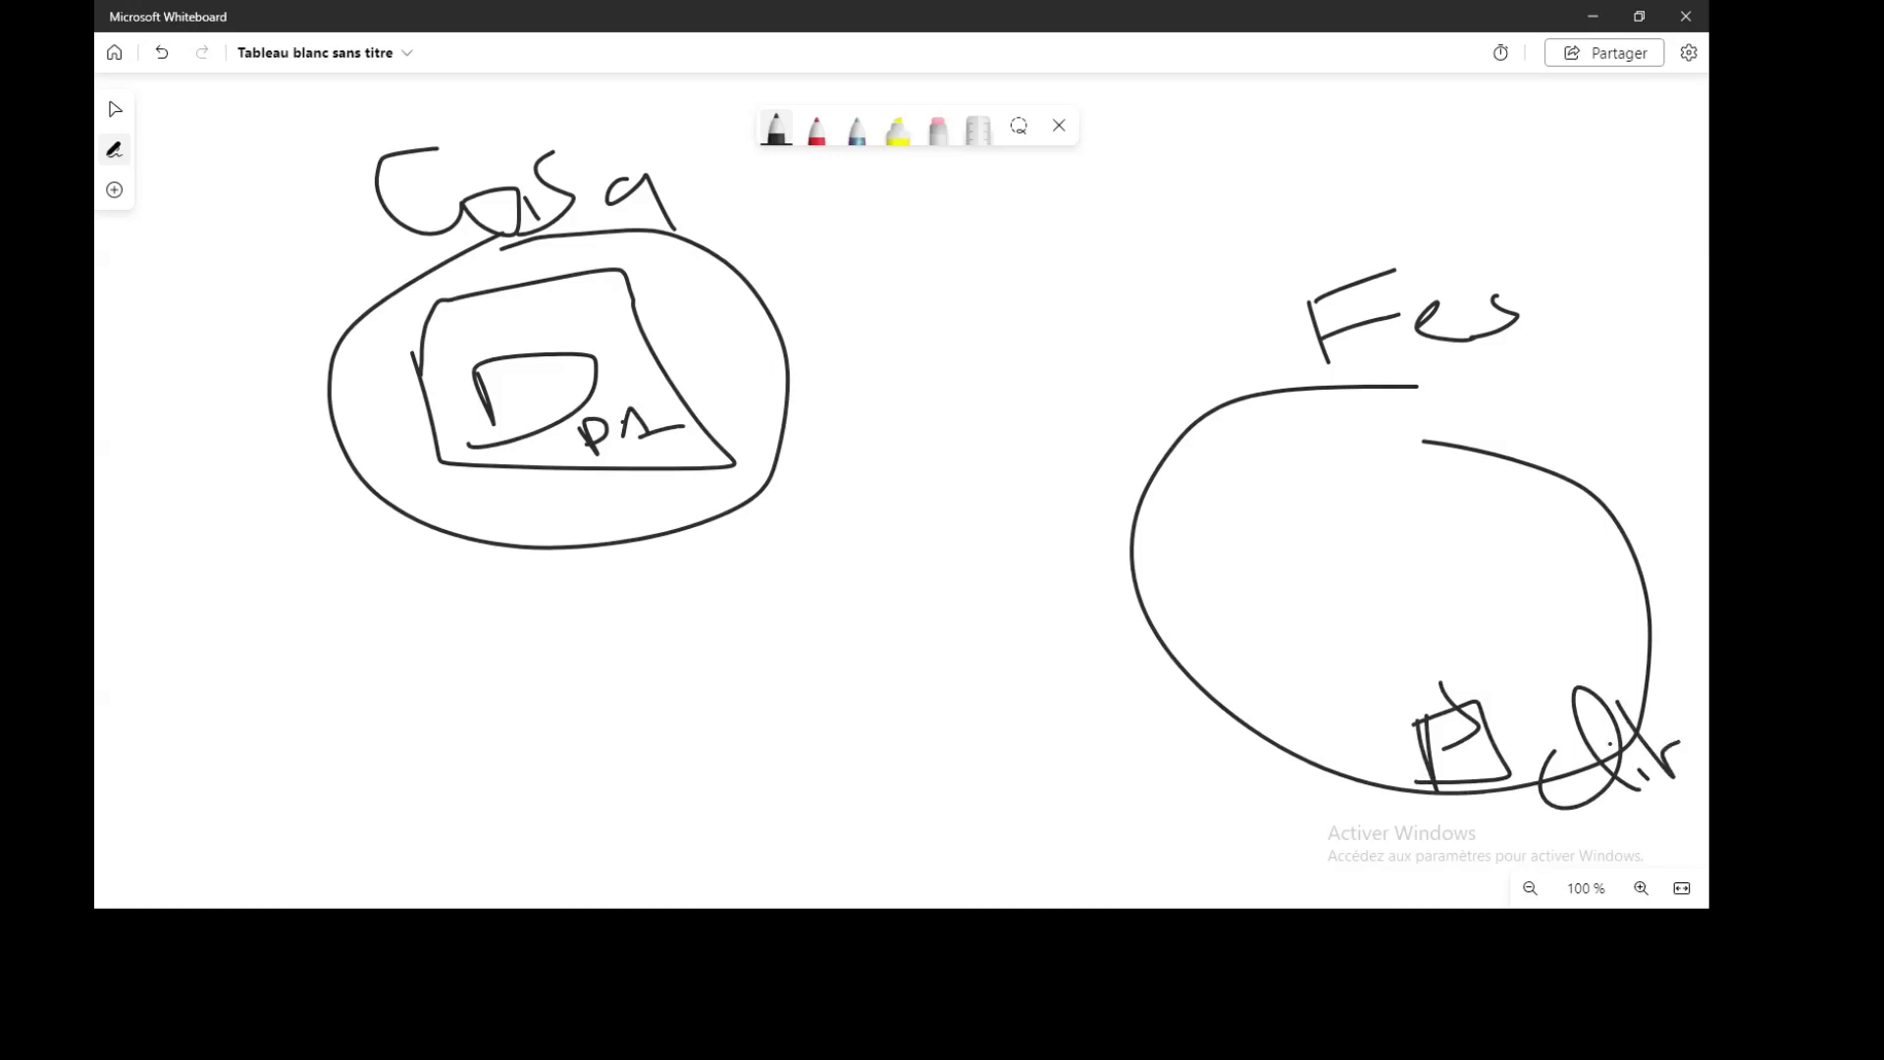
drag(1435, 729, 1480, 689)
Draw a zigzag link between Casa and Fes and add a second labelled server in Fes
mouse_move(793, 398)
mouse_down()
mouse_move(1024, 367)
mouse_move(1227, 449)
mouse_up()
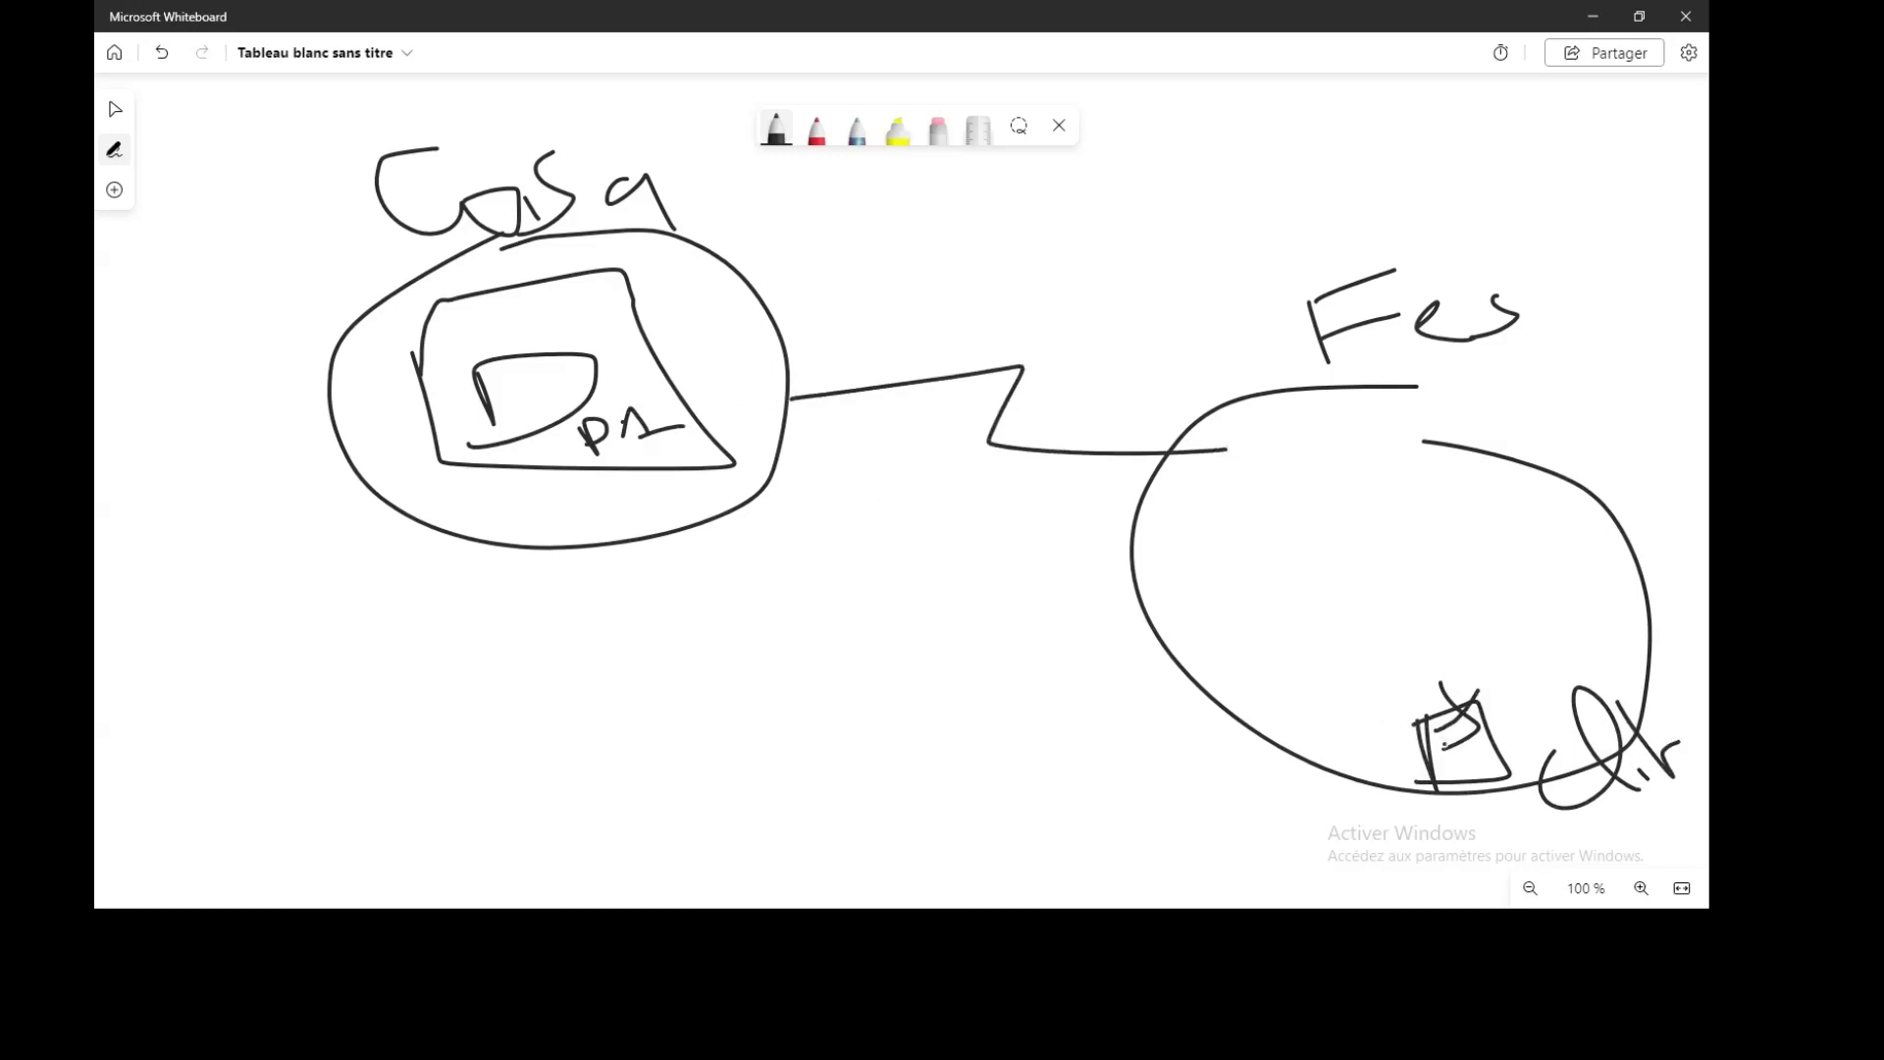
mouse_move(1458, 746)
mouse_down()
mouse_move(1460, 660)
mouse_move(1207, 486)
mouse_move(957, 406)
mouse_move(518, 432)
mouse_move(538, 430)
mouse_up()
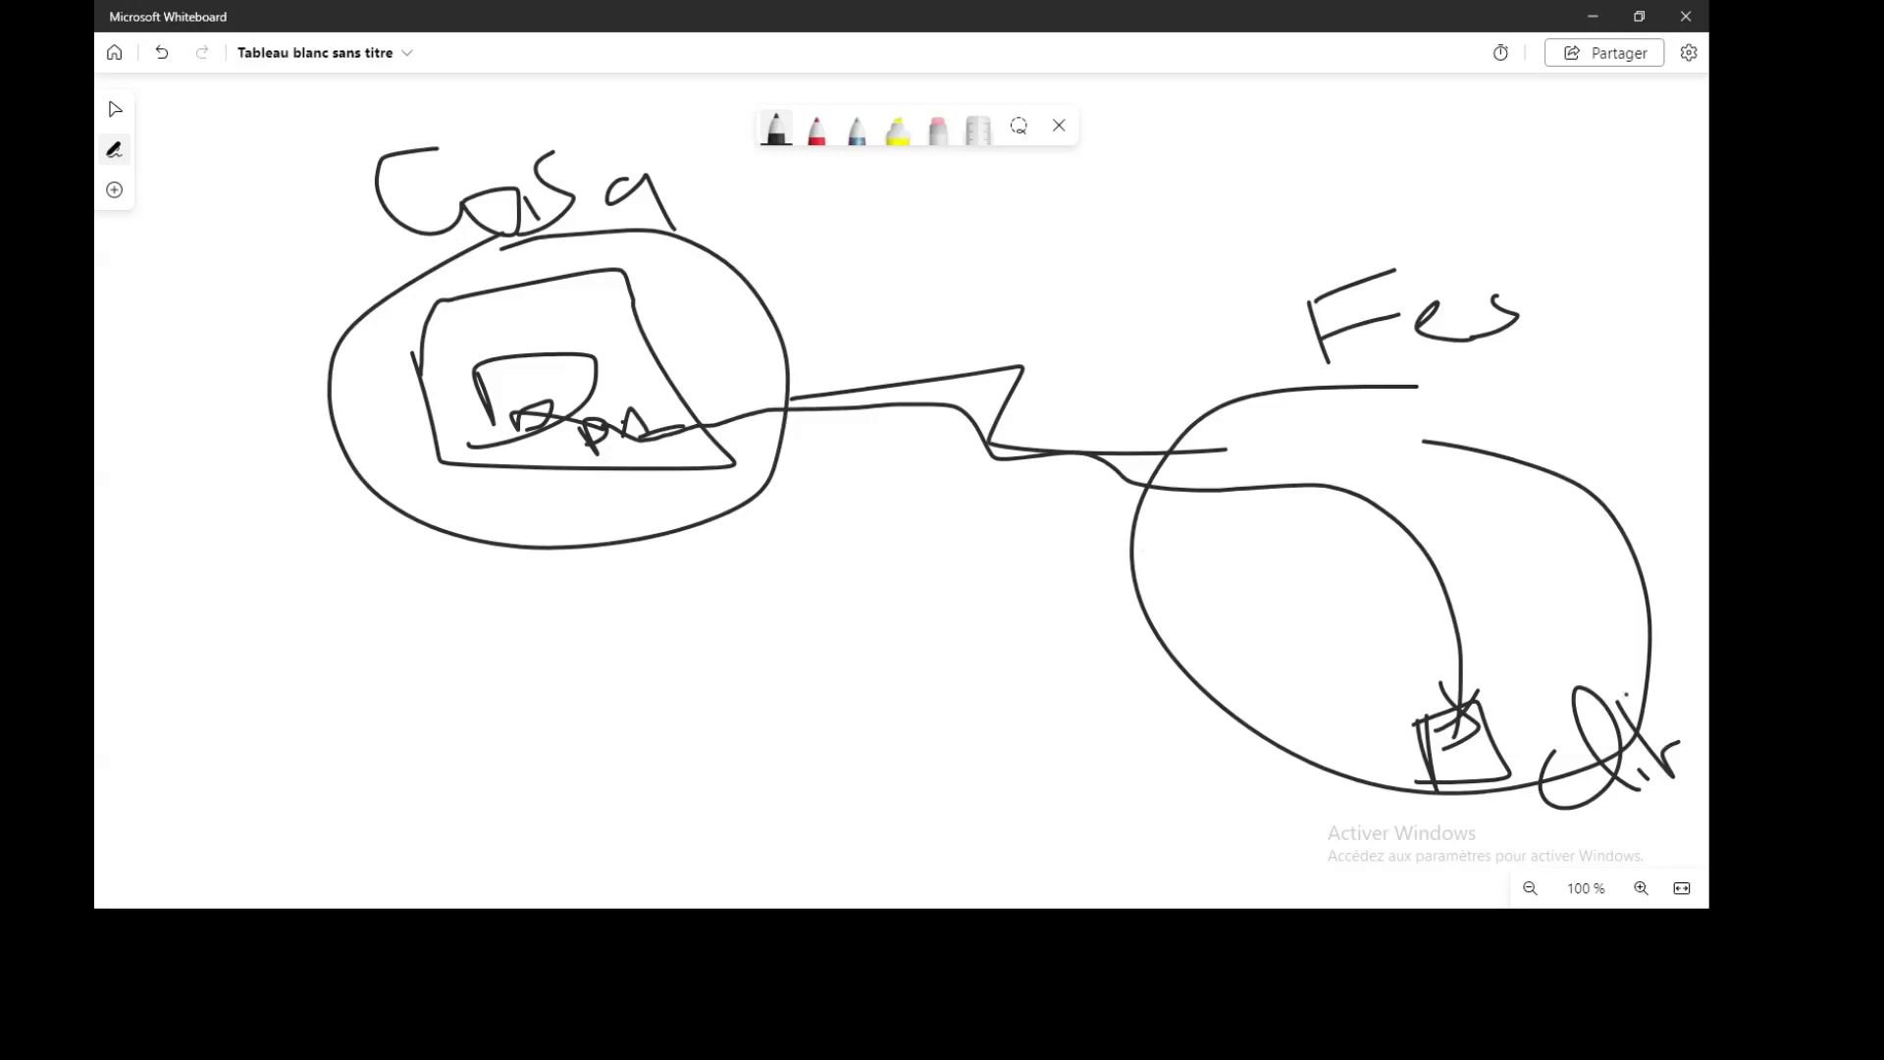
mouse_move(1425, 456)
mouse_down()
mouse_move(1459, 538)
mouse_move(1485, 412)
mouse_move(1452, 510)
mouse_move(1433, 516)
mouse_up()
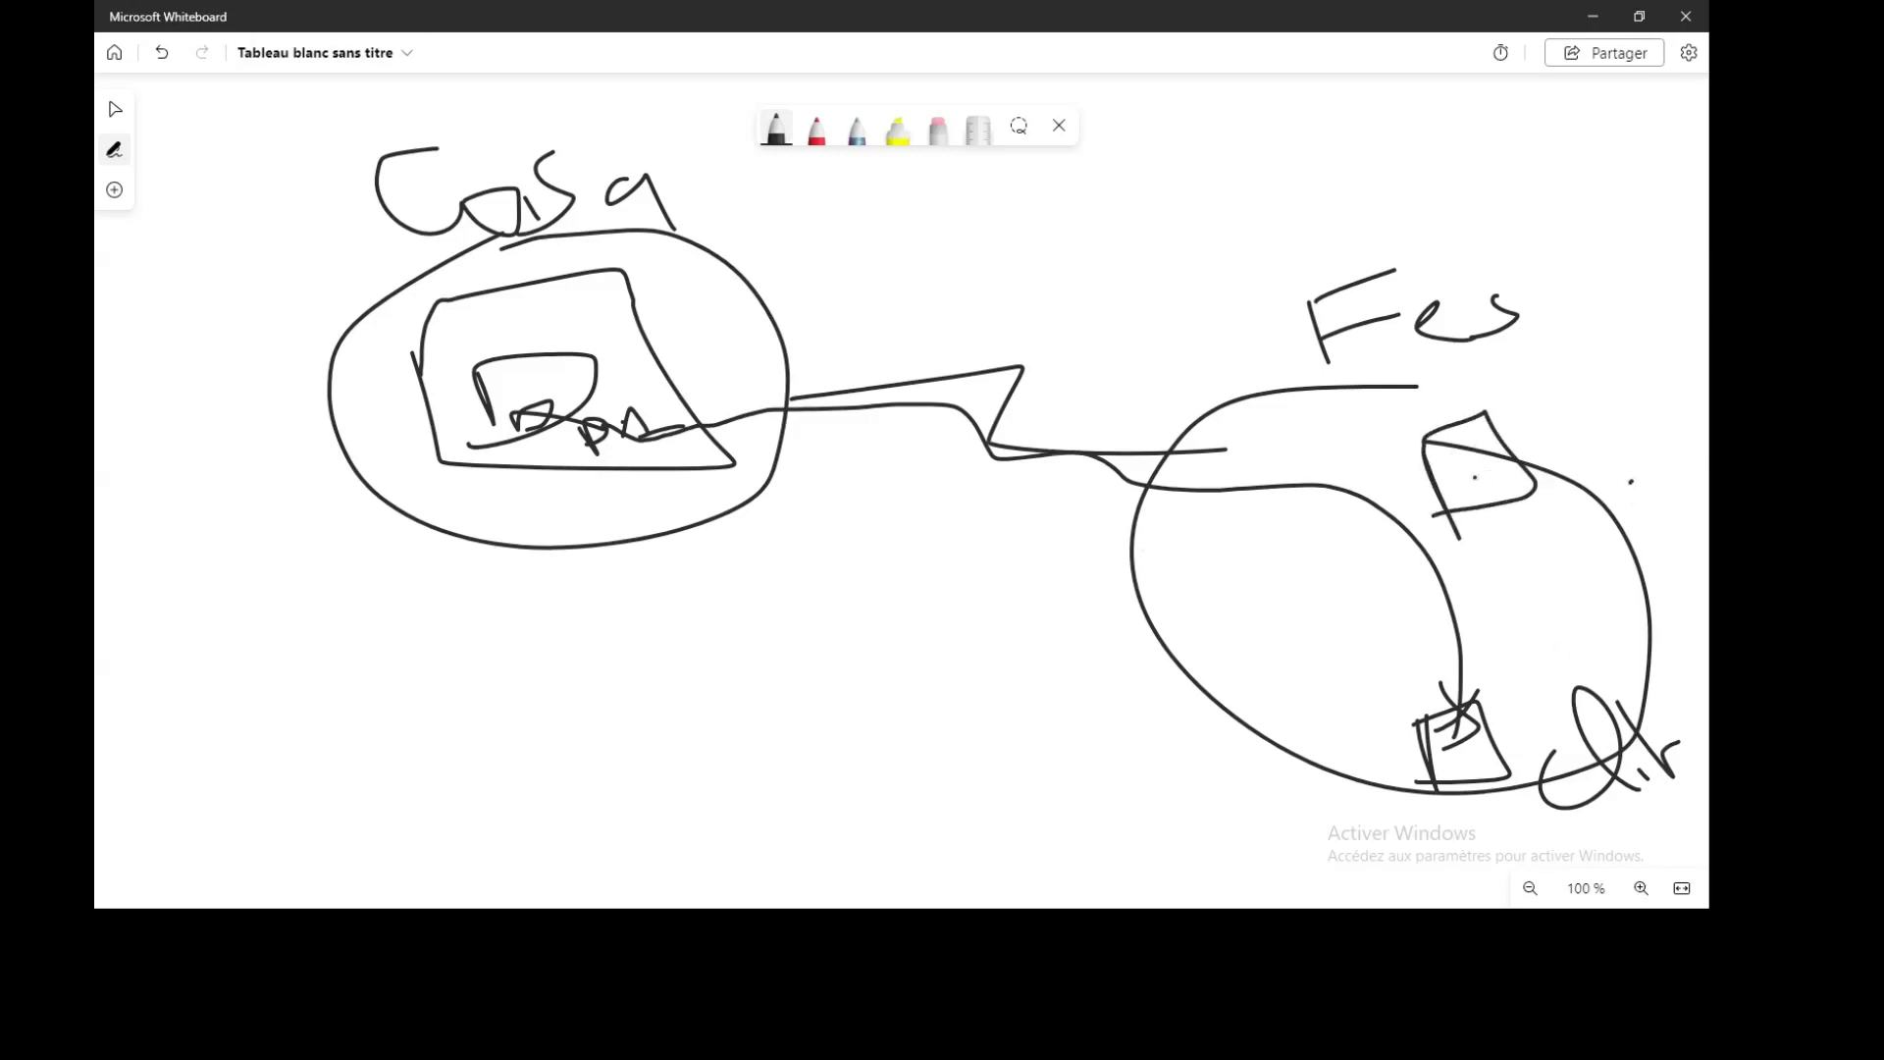
mouse_move(1546, 487)
mouse_down()
mouse_move(1585, 496)
mouse_move(1545, 506)
mouse_move(1651, 507)
mouse_up()
click(817, 129)
mouse_move(569, 395)
mouse_down()
mouse_move(1391, 439)
mouse_move(1556, 481)
mouse_move(1549, 495)
mouse_up()
drag(570, 393, 575, 412)
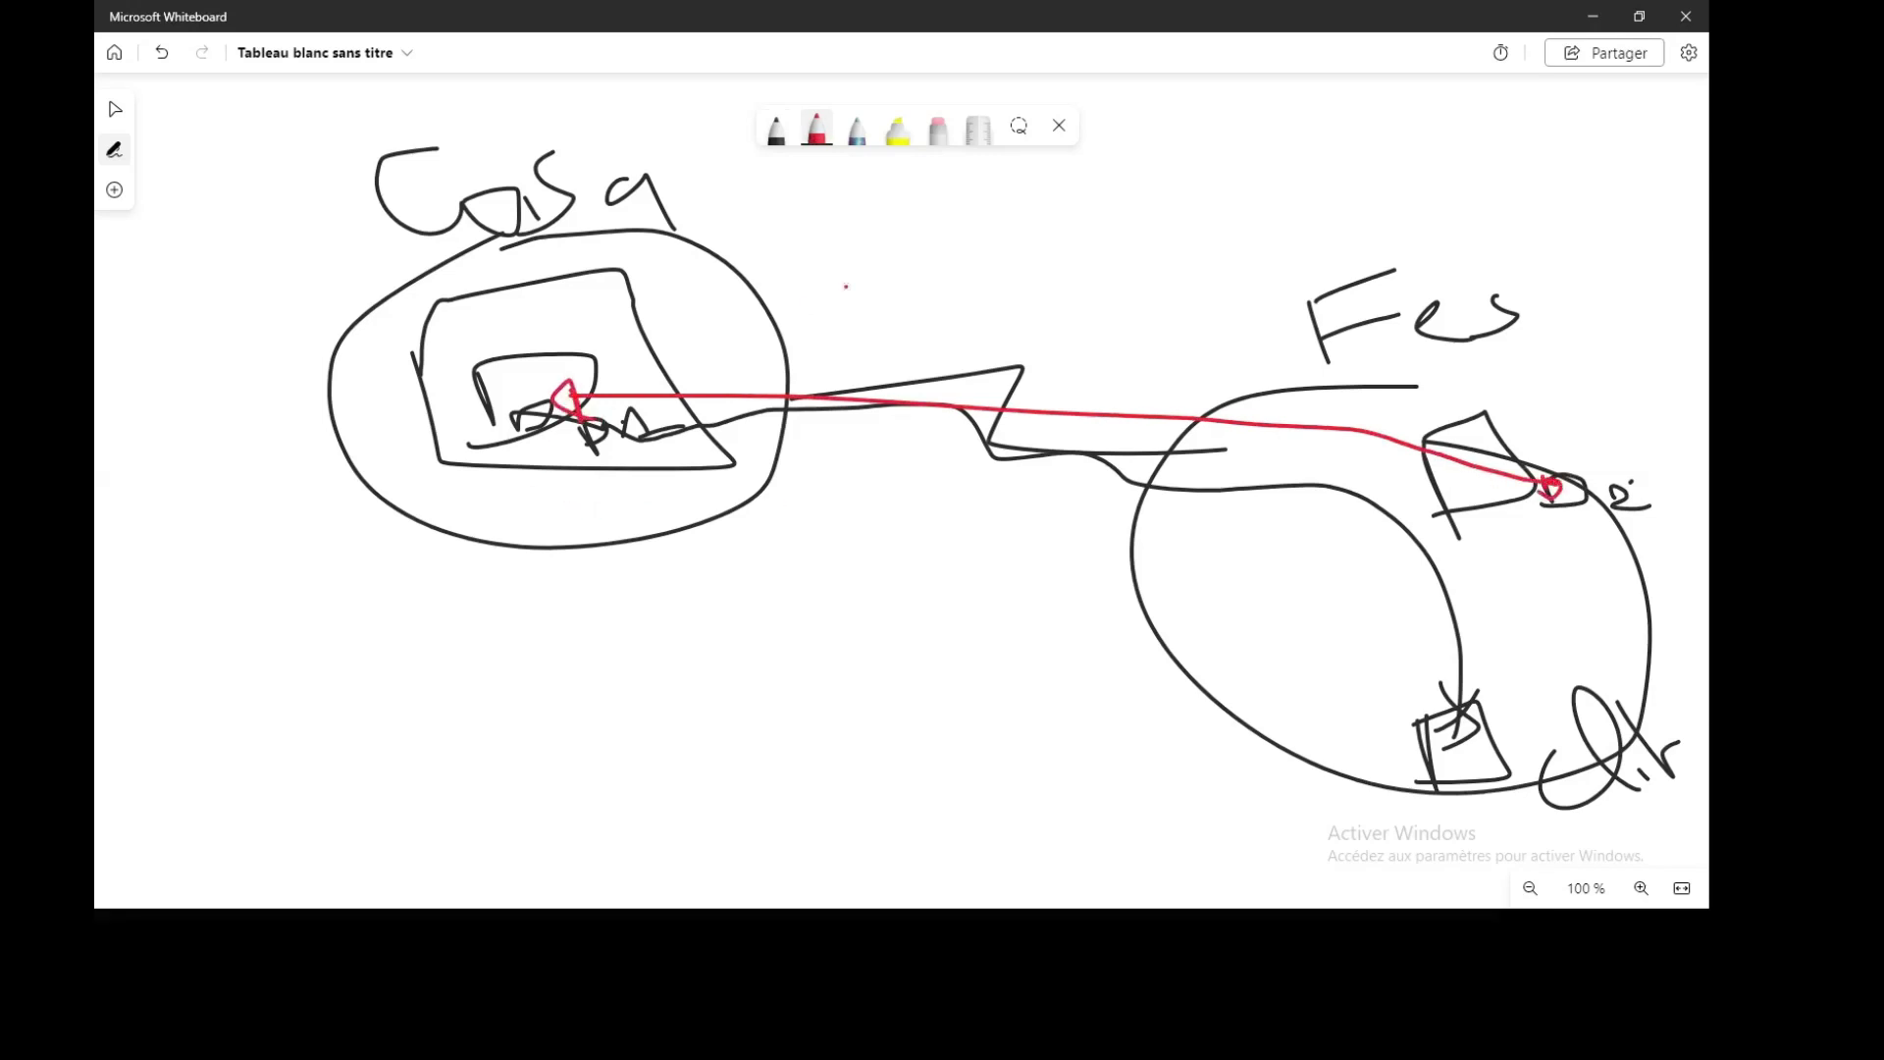
mouse_move(896, 324)
mouse_down()
mouse_move(881, 303)
mouse_move(893, 329)
mouse_up()
mouse_move(972, 271)
mouse_down()
mouse_move(989, 317)
mouse_move(1001, 265)
mouse_move(980, 249)
mouse_move(1105, 267)
mouse_move(1036, 301)
mouse_up()
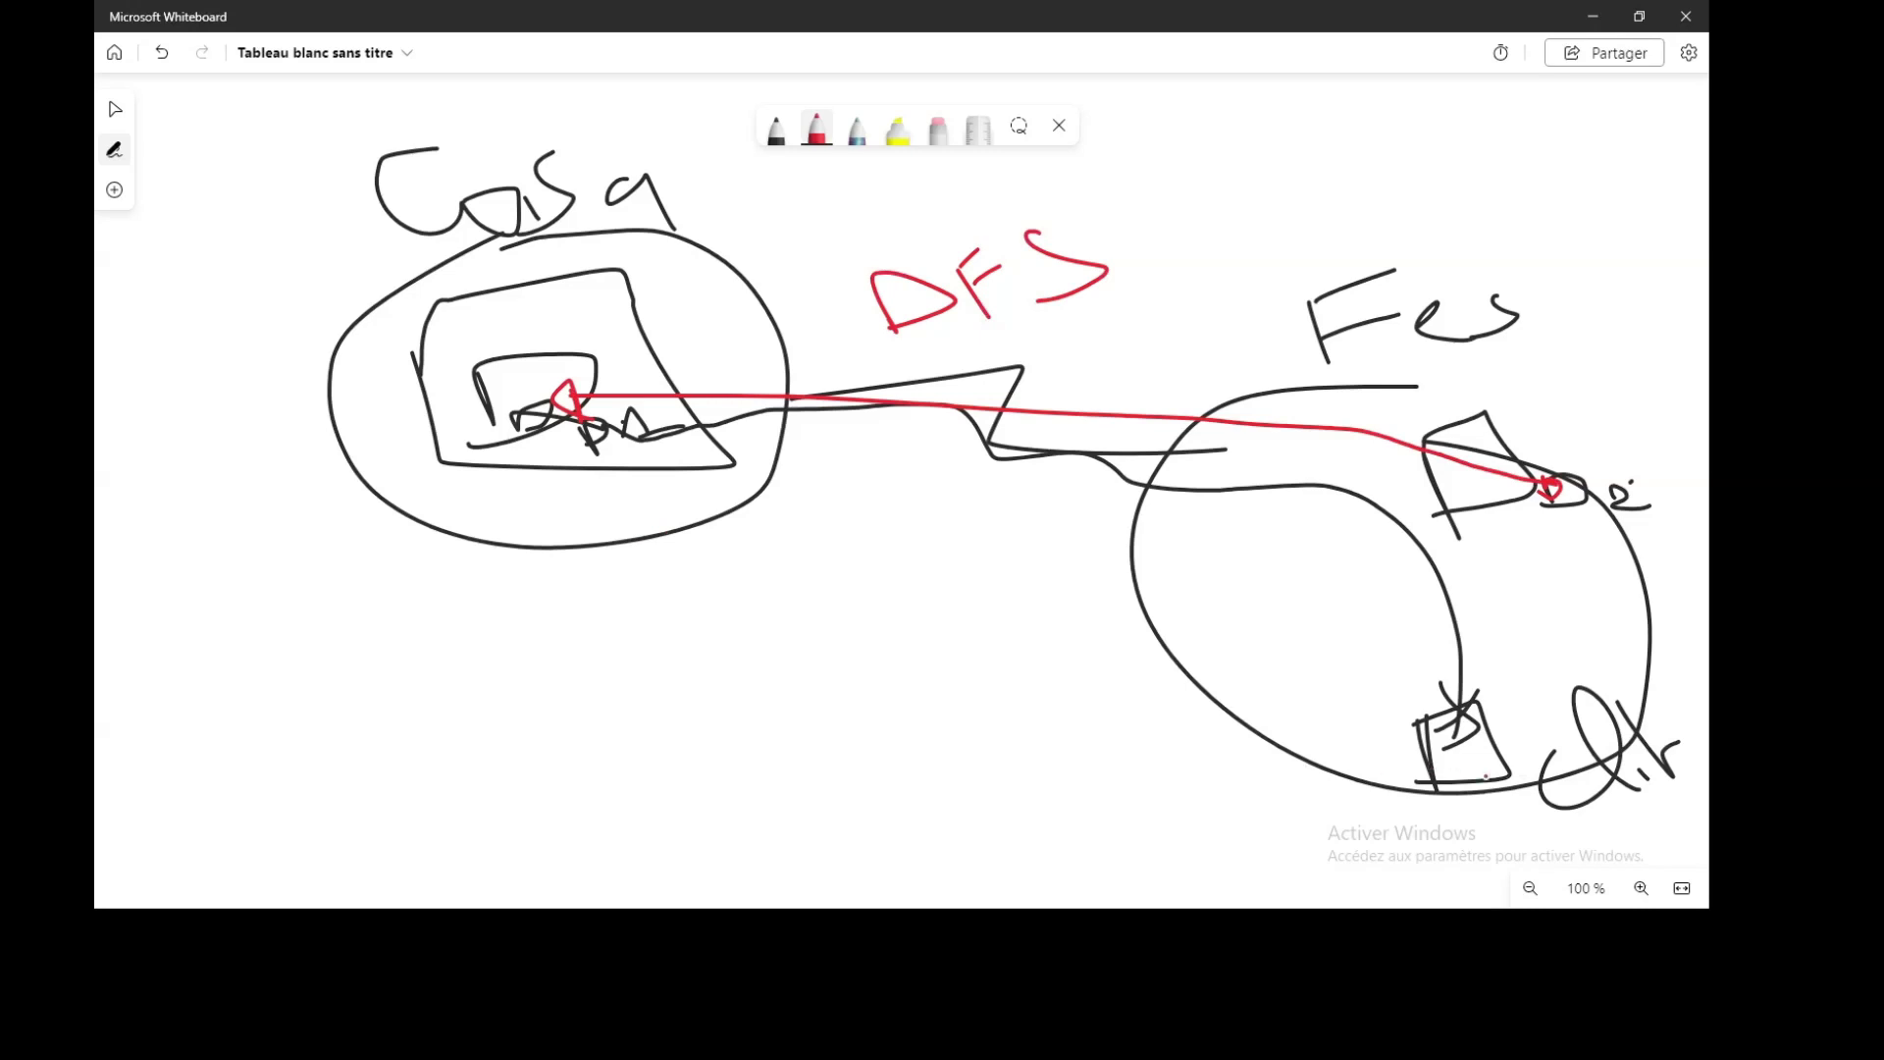
mouse_move(1447, 799)
mouse_down()
mouse_move(1429, 822)
mouse_move(958, 422)
mouse_move(955, 328)
mouse_move(940, 361)
mouse_up()
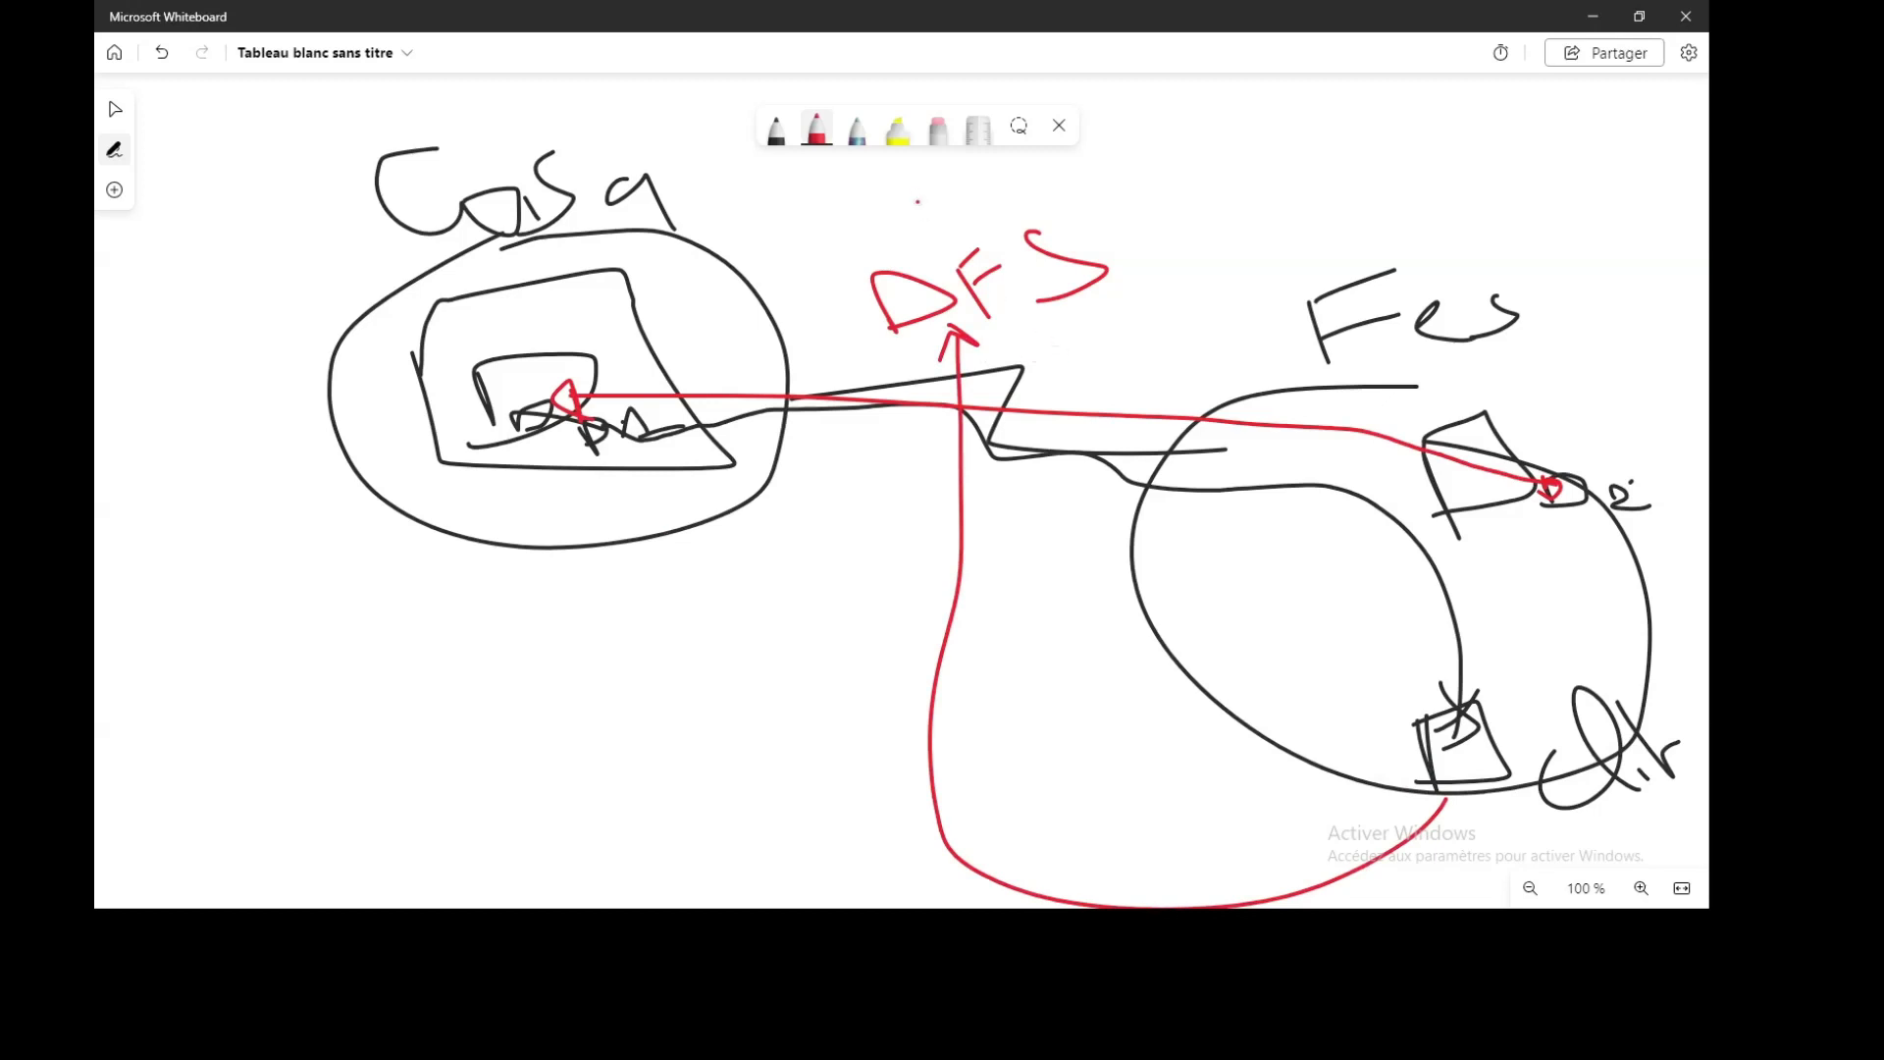
Draw a multicolour line from DFS to the Fes server, then return to VMware Workstation
click(856, 128)
mouse_move(1059, 327)
mouse_down()
mouse_move(1539, 510)
mouse_move(1501, 507)
mouse_up()
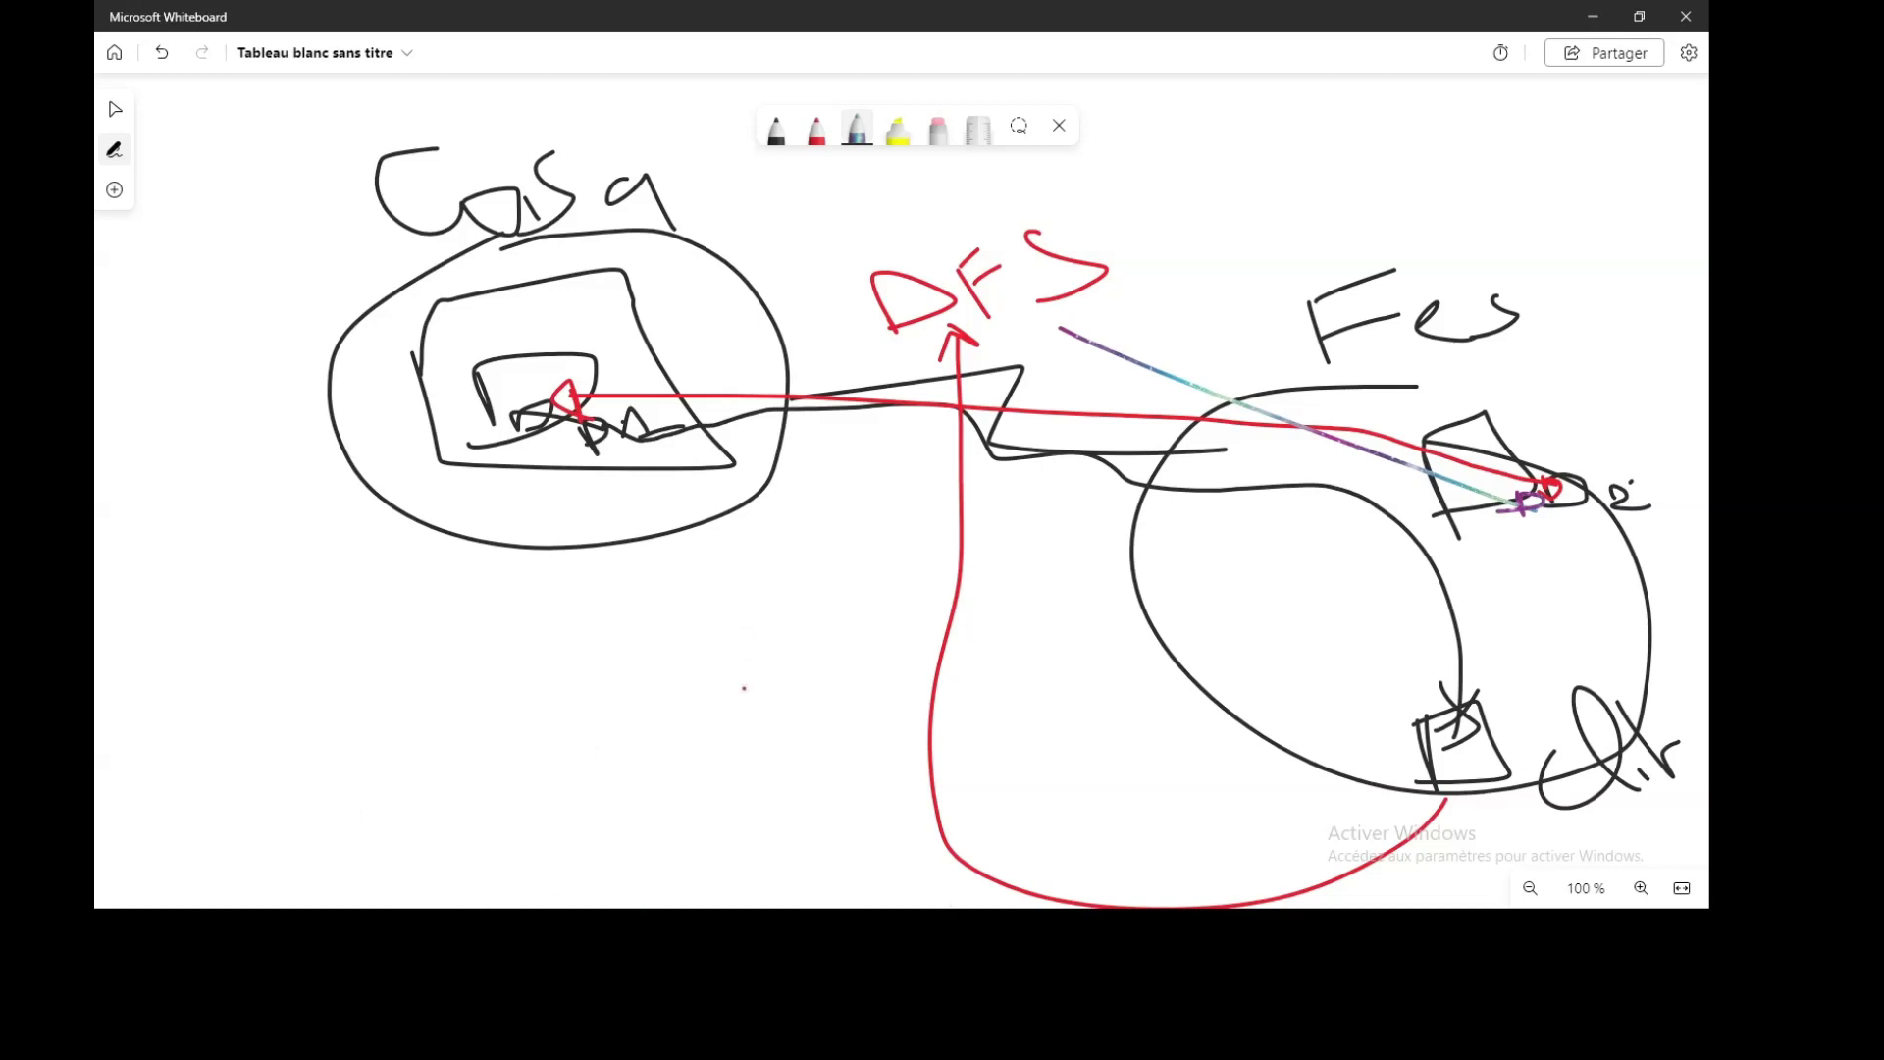
key(alt+Tab)
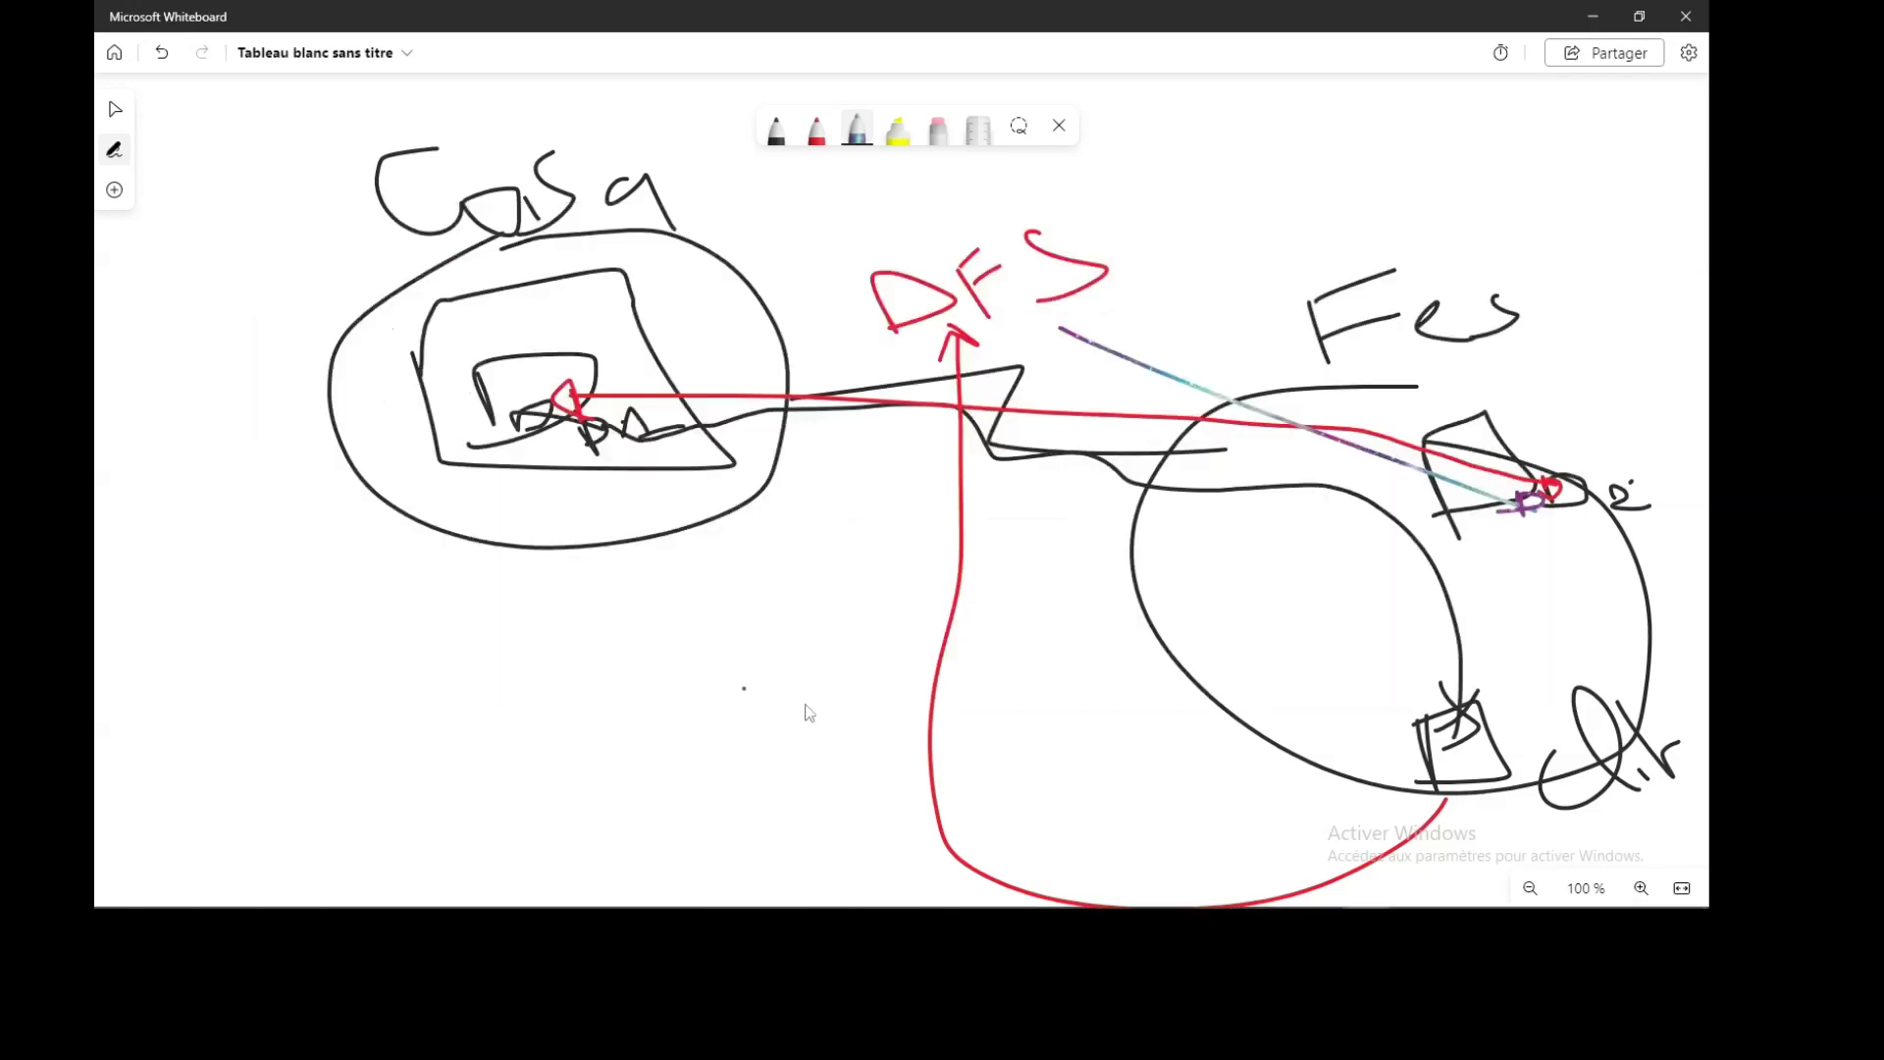
key(alt+Tab)
key(alt+Tab)
key(alt+Tab)
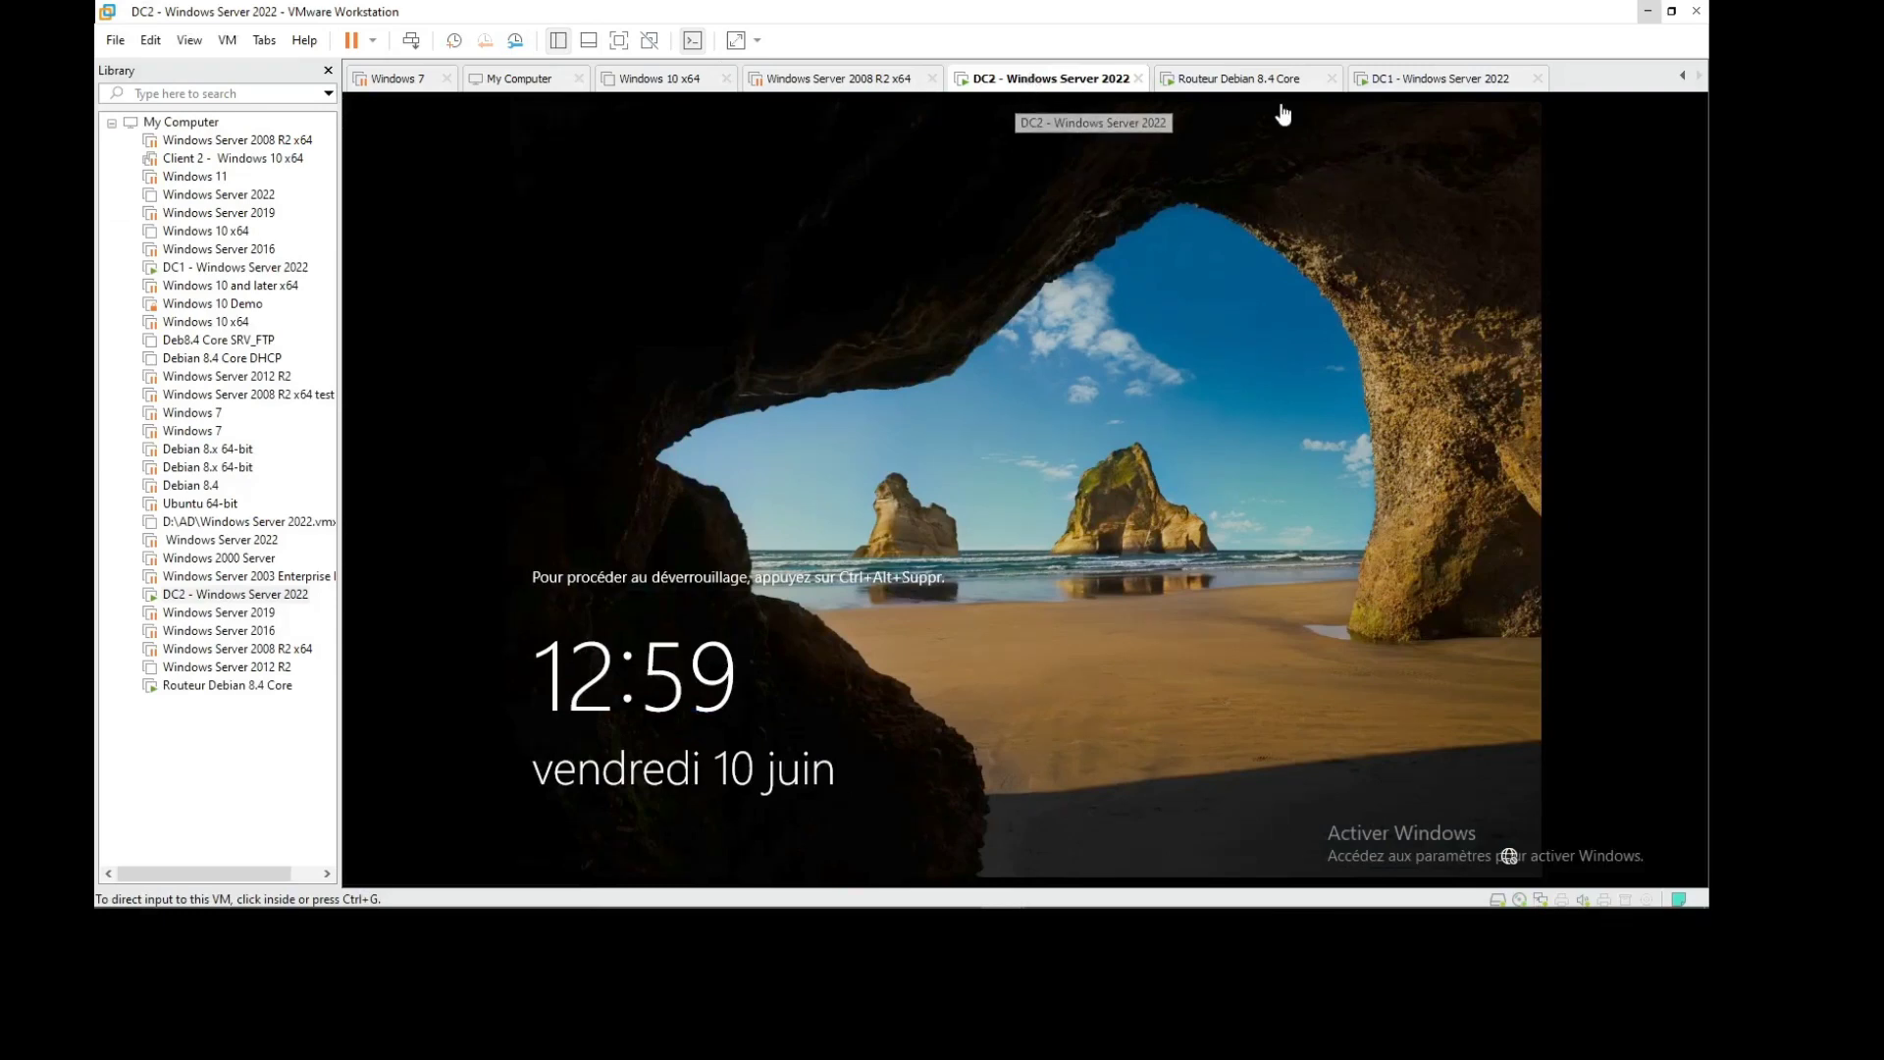
On the DC2 tab, send Ctrl+Alt+Del and sign in with the administrator password
click(1246, 81)
click(1455, 79)
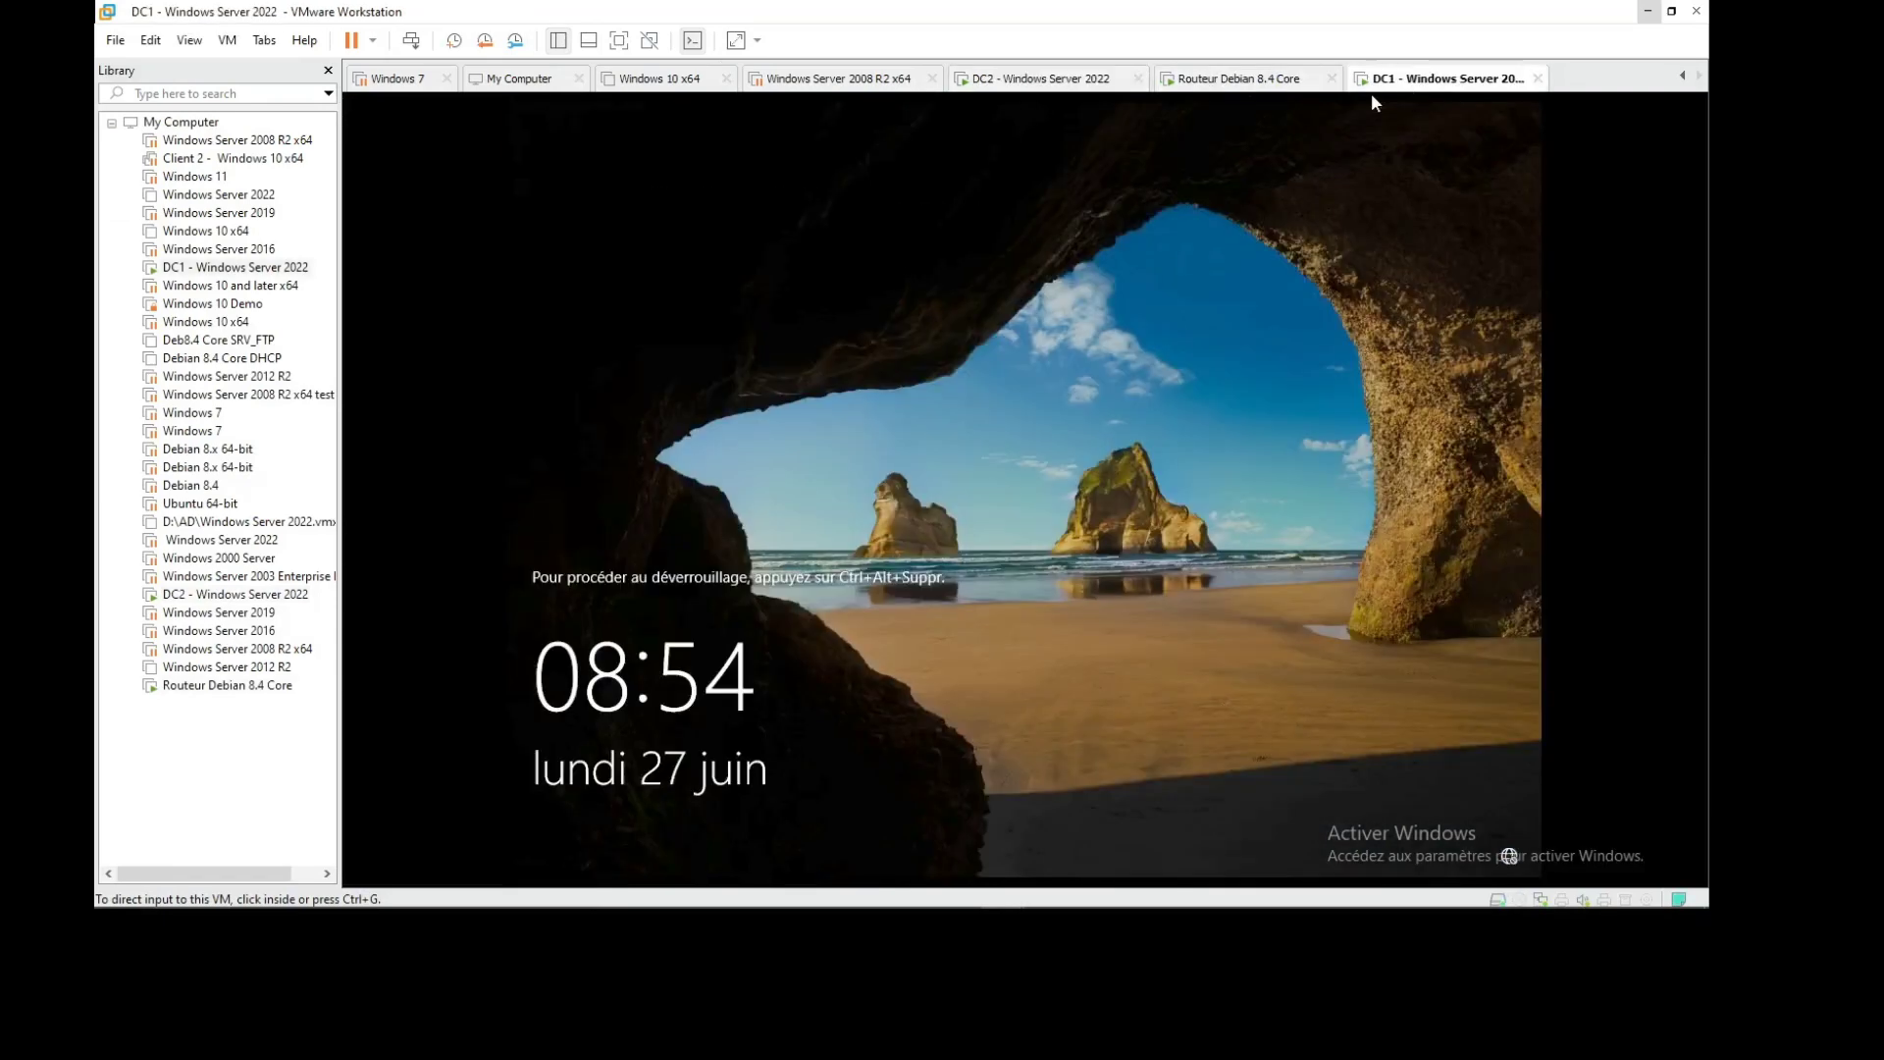
click(1039, 79)
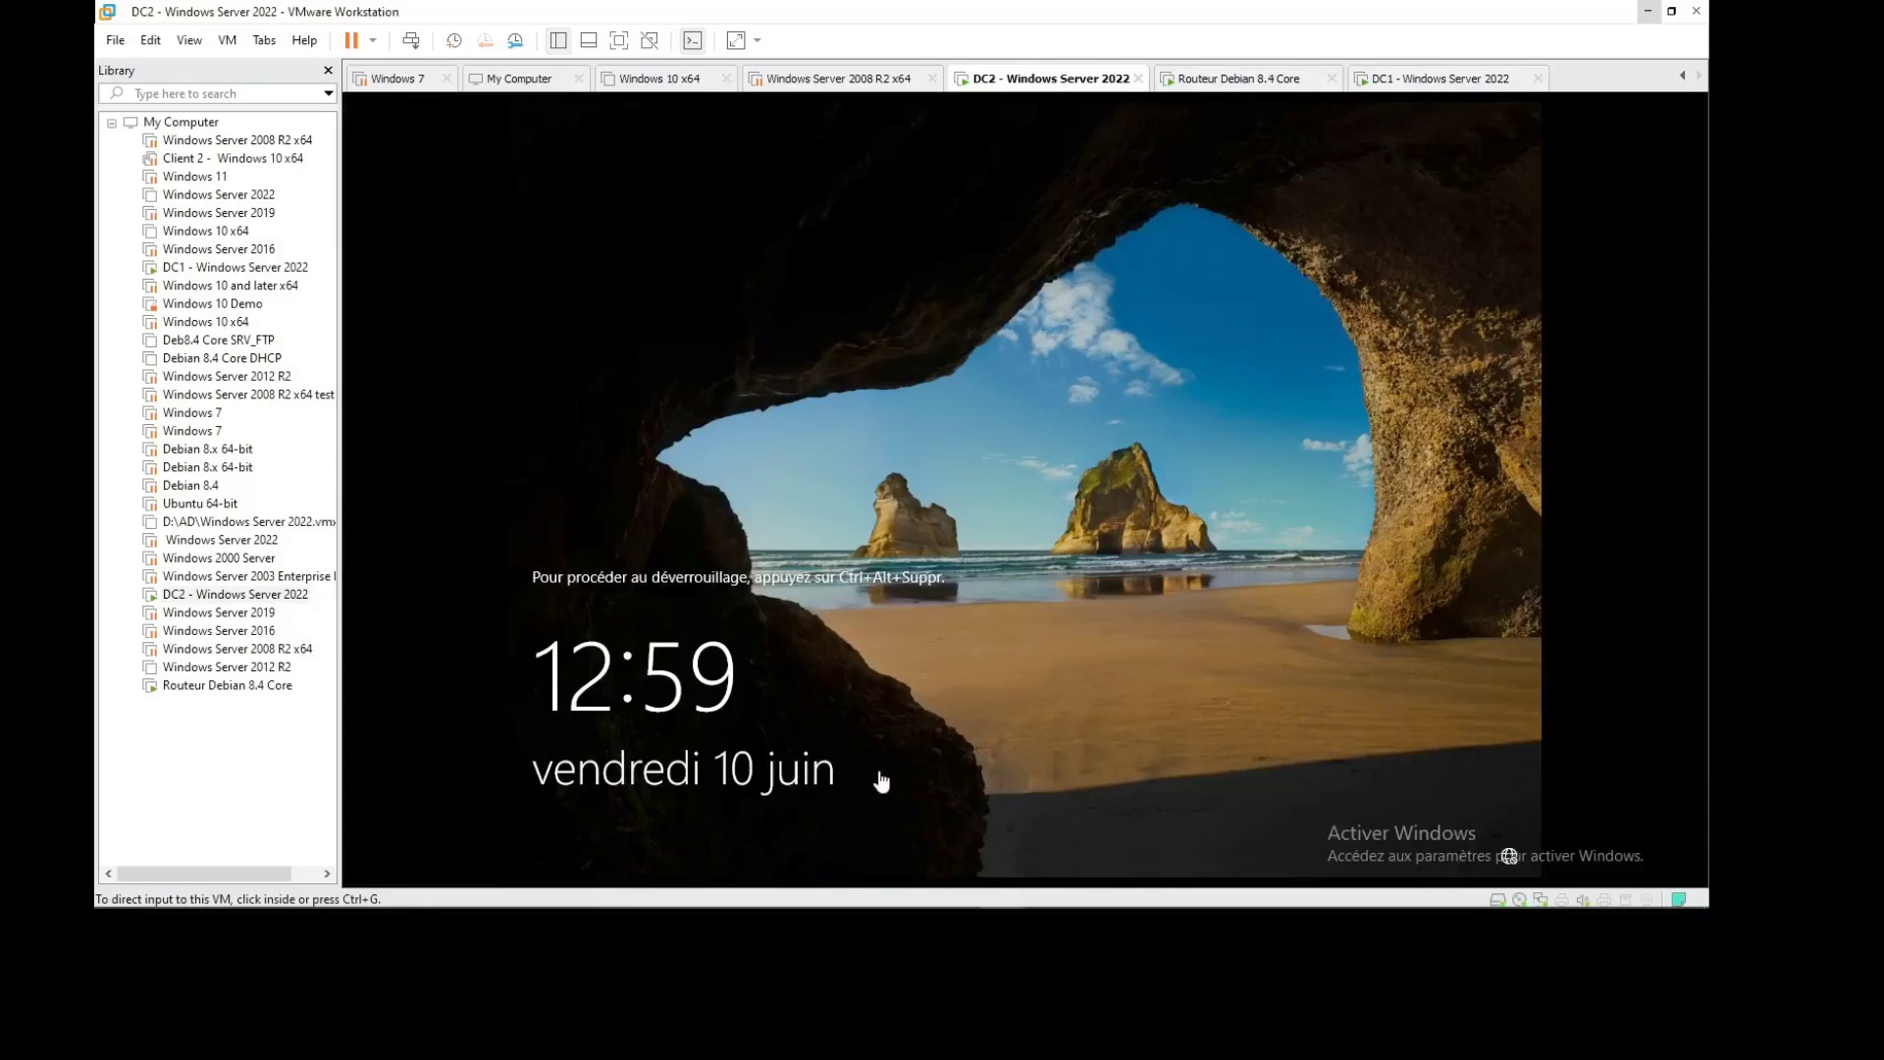
click(1025, 647)
click(410, 41)
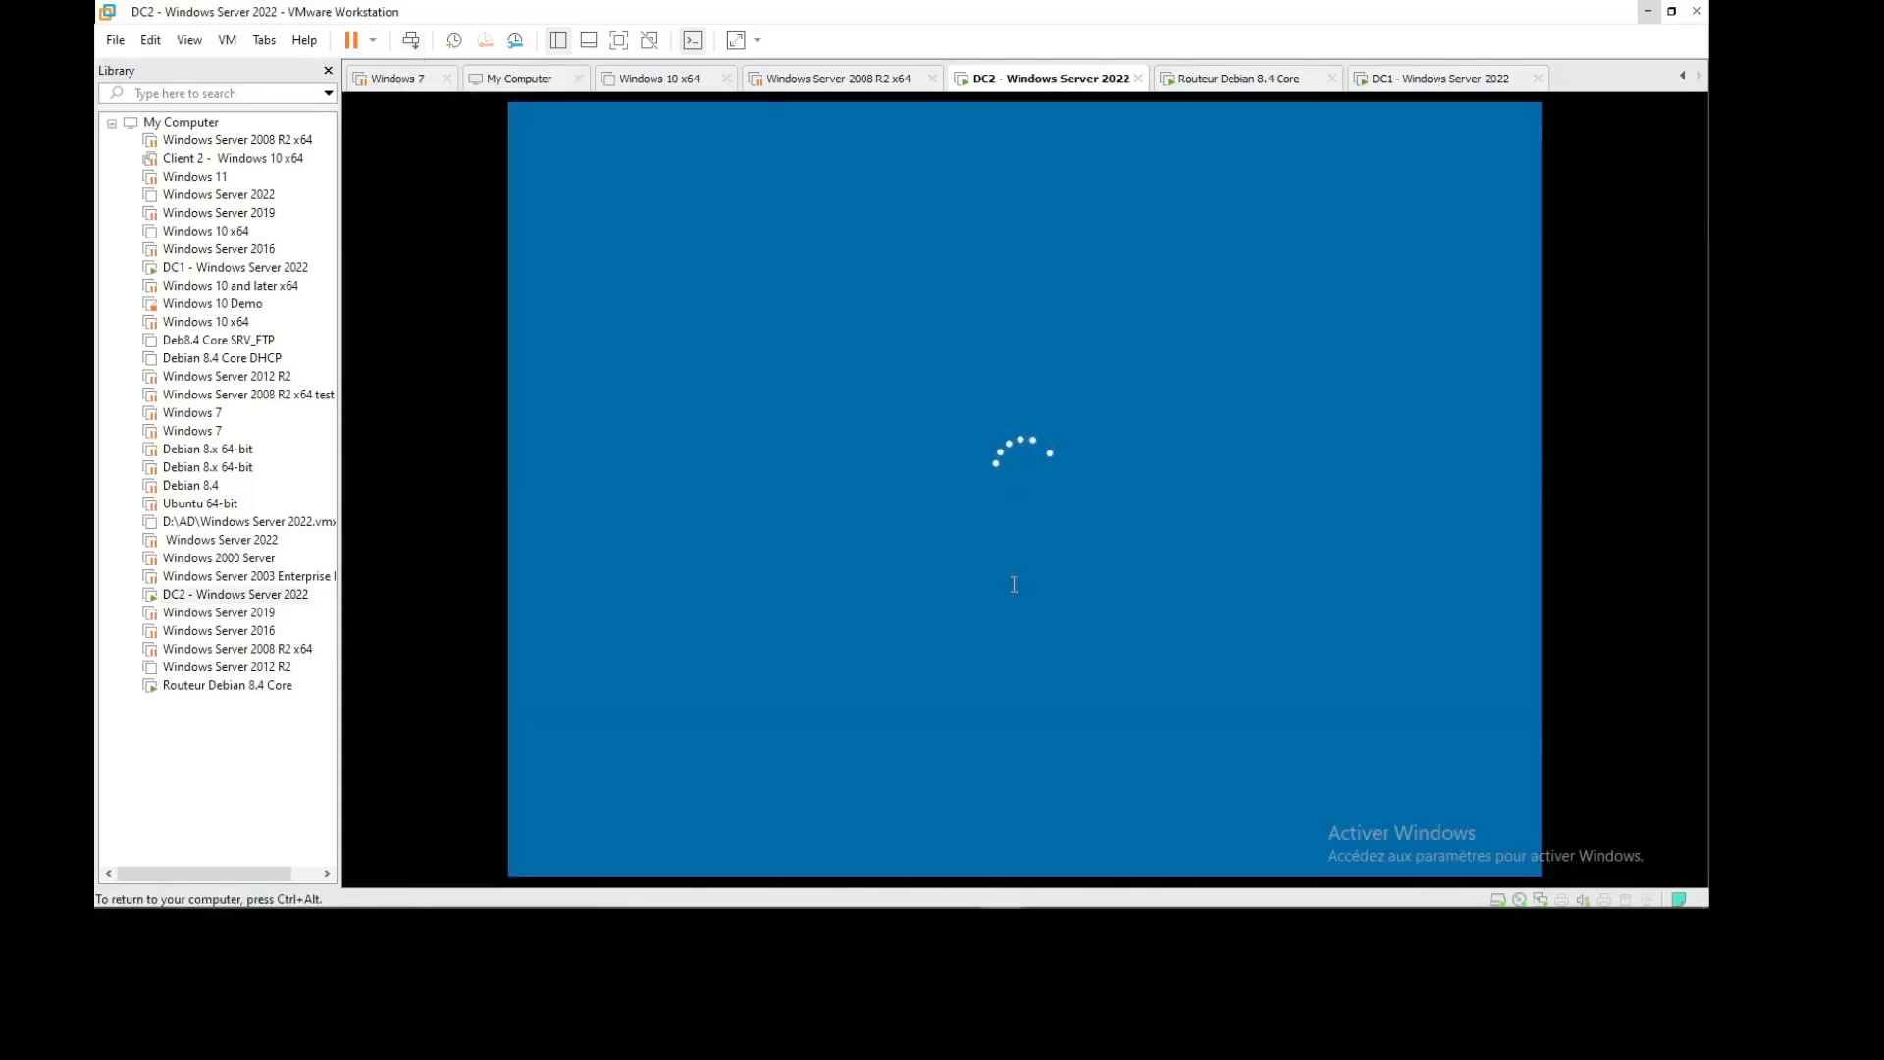
text(***)
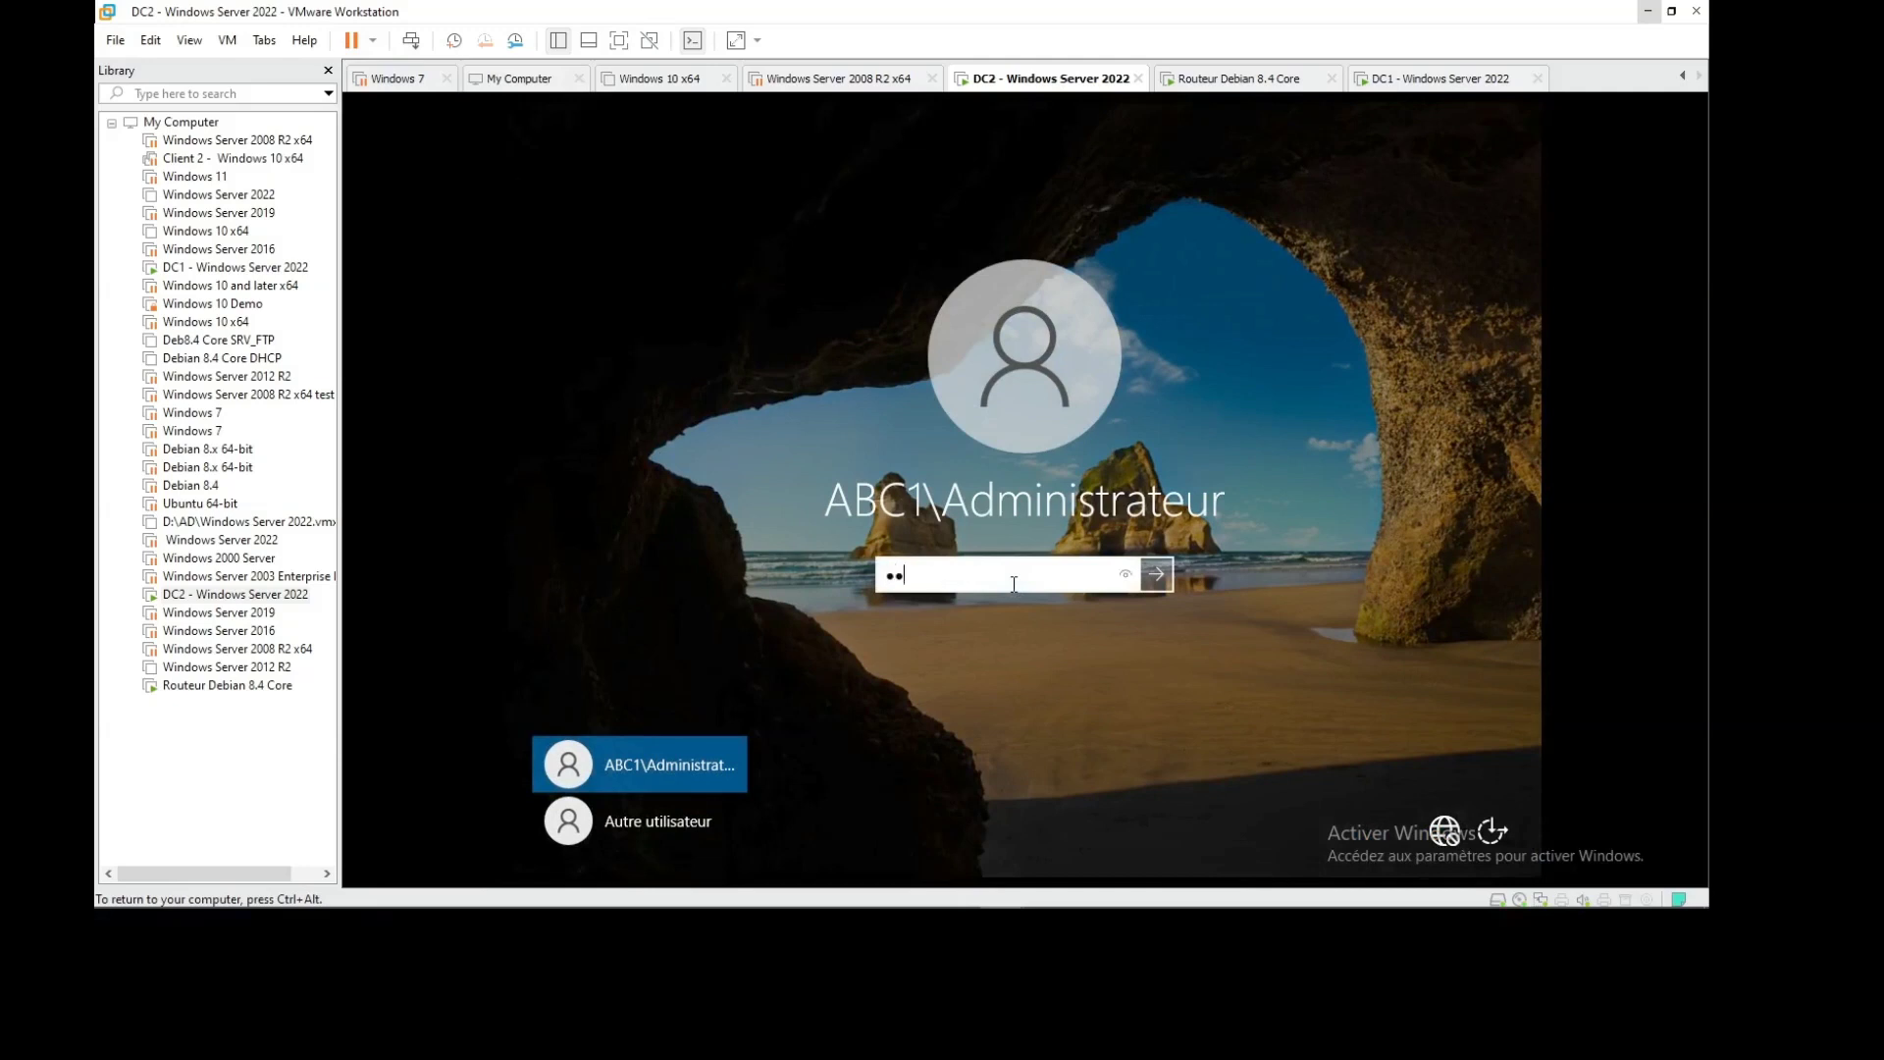
text(*****)
key(Return)
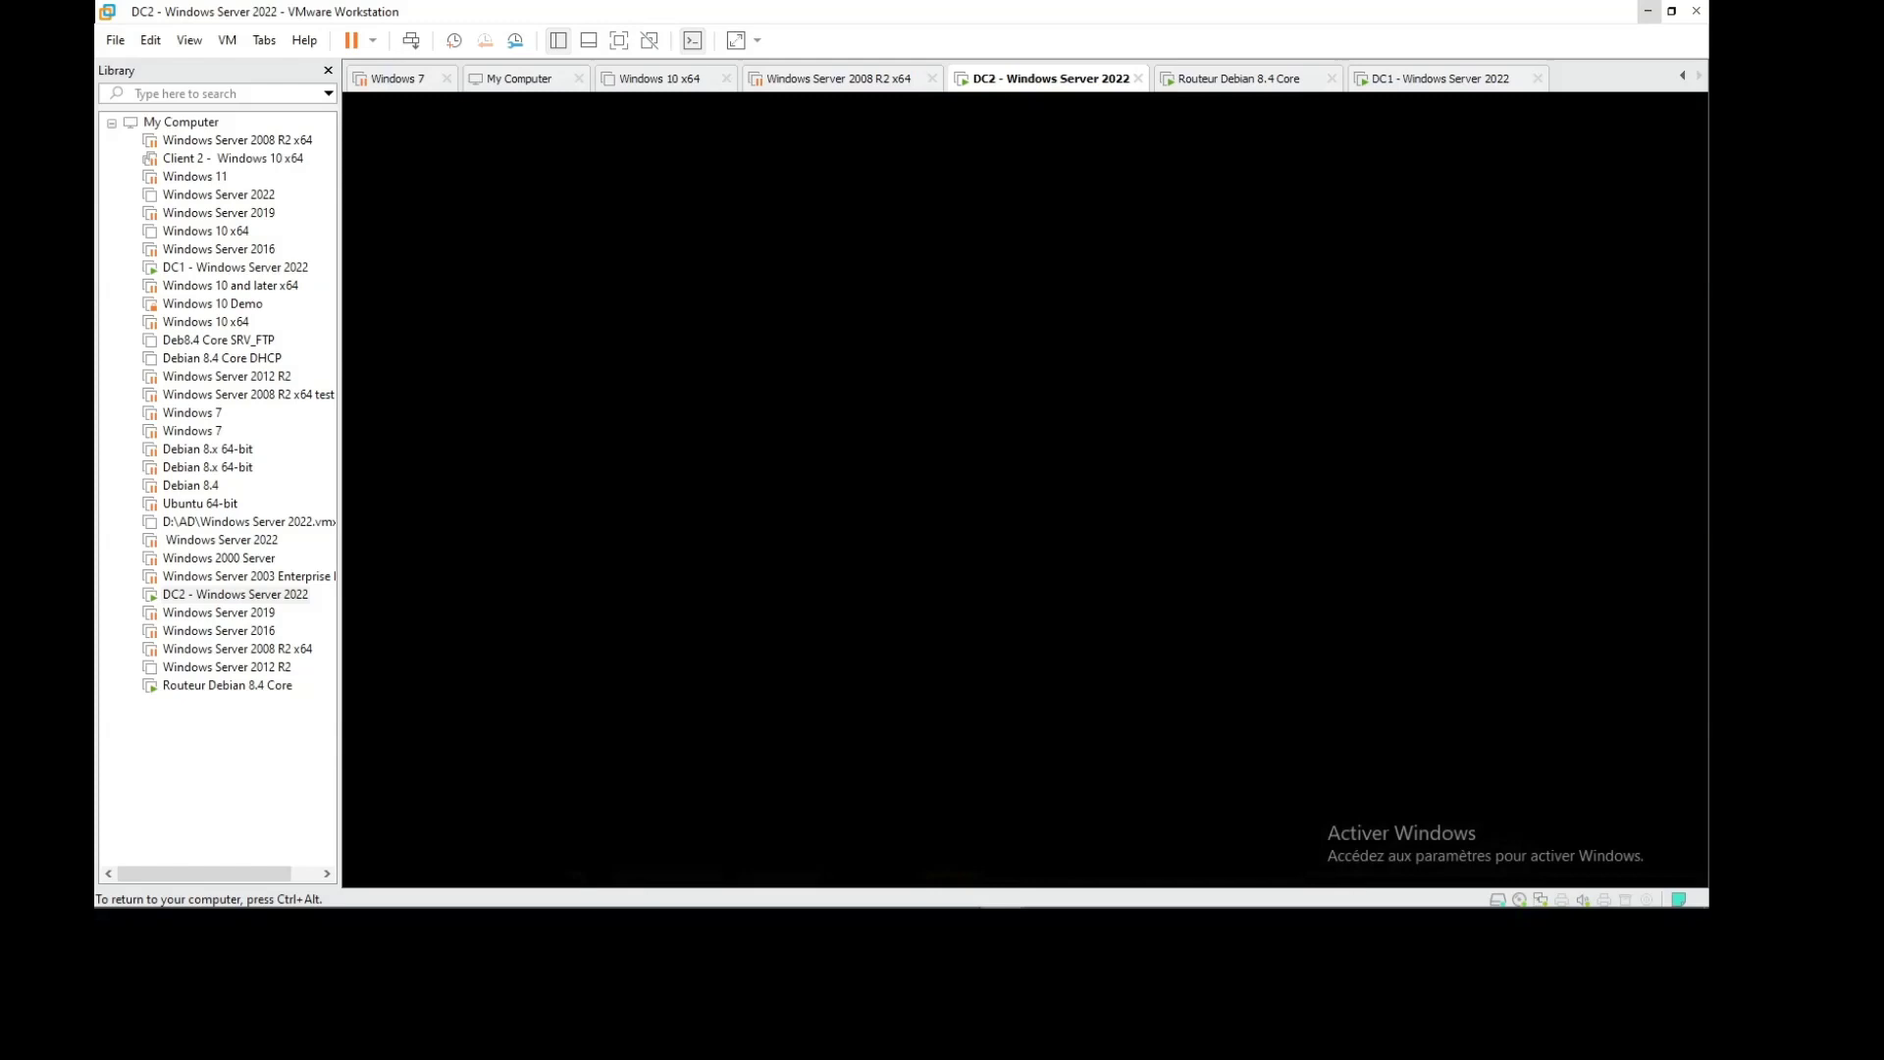
On the DC1 tab, send Ctrl+Alt+Del and sign in with the administrator password
click(1440, 79)
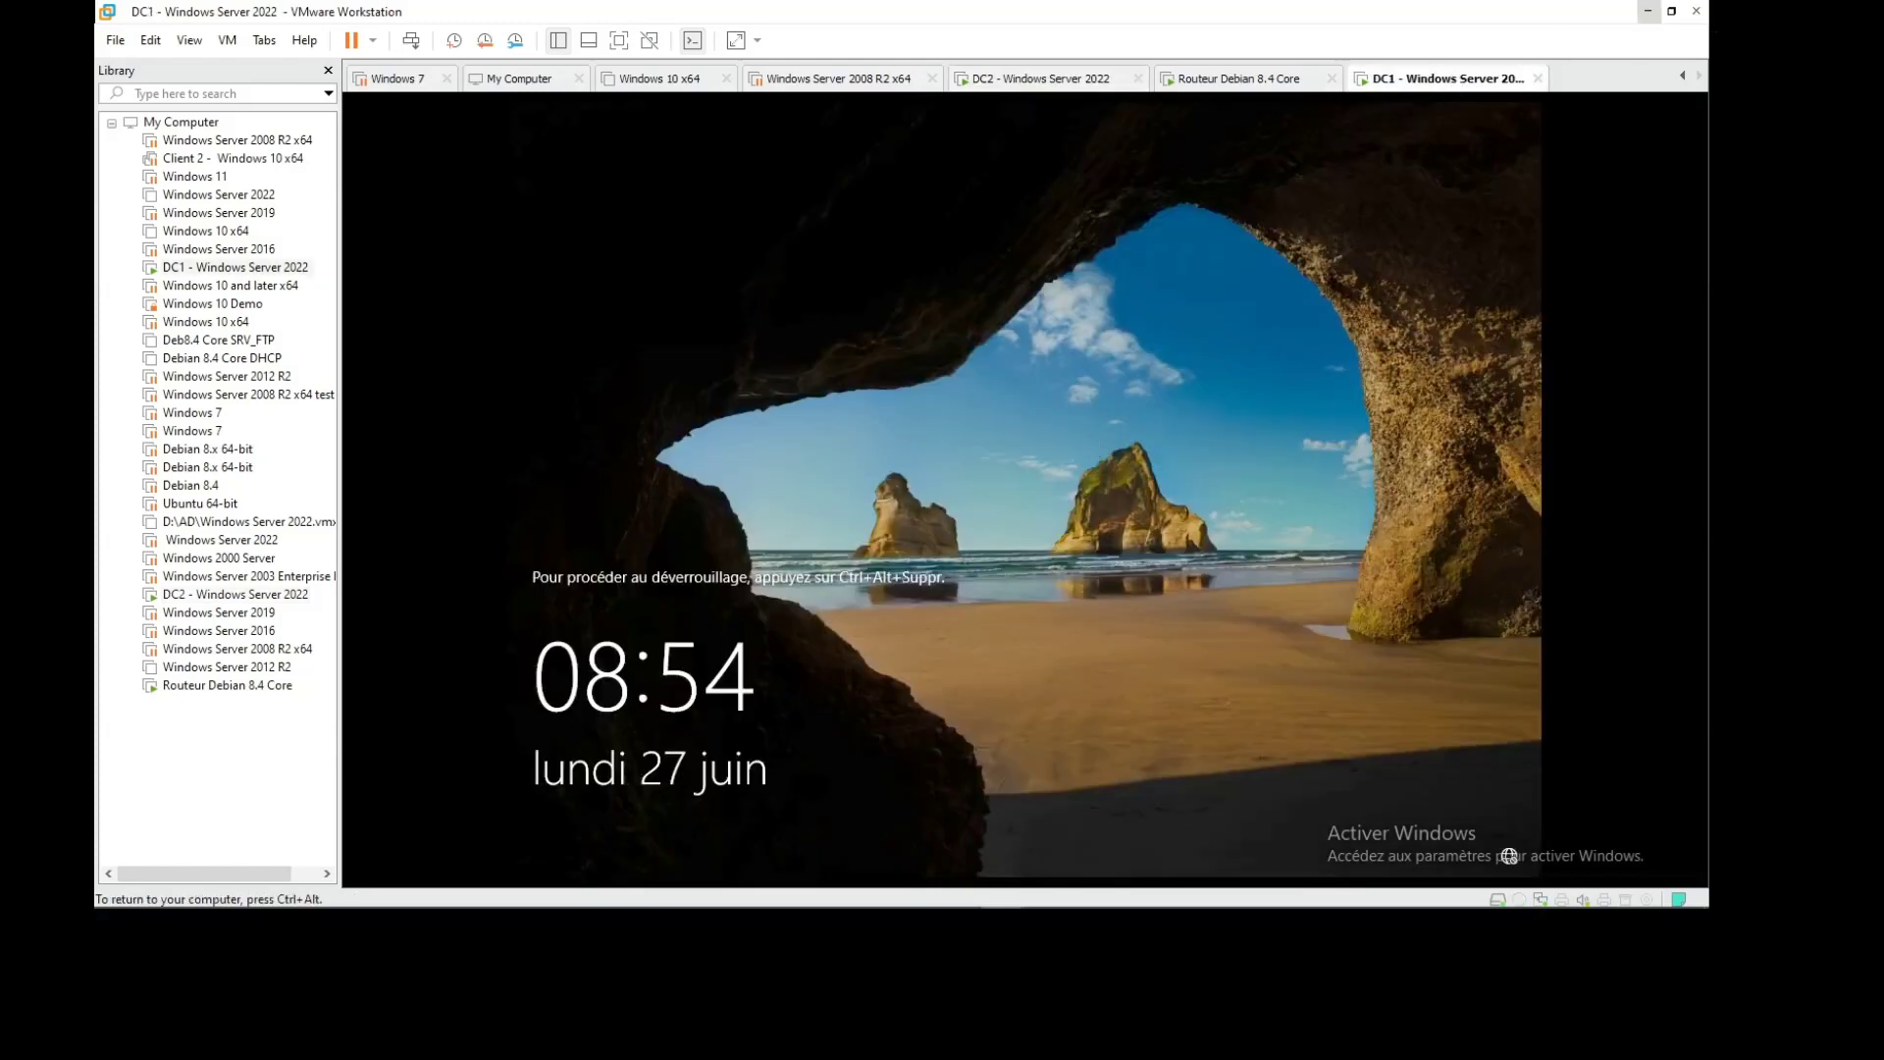
click(412, 41)
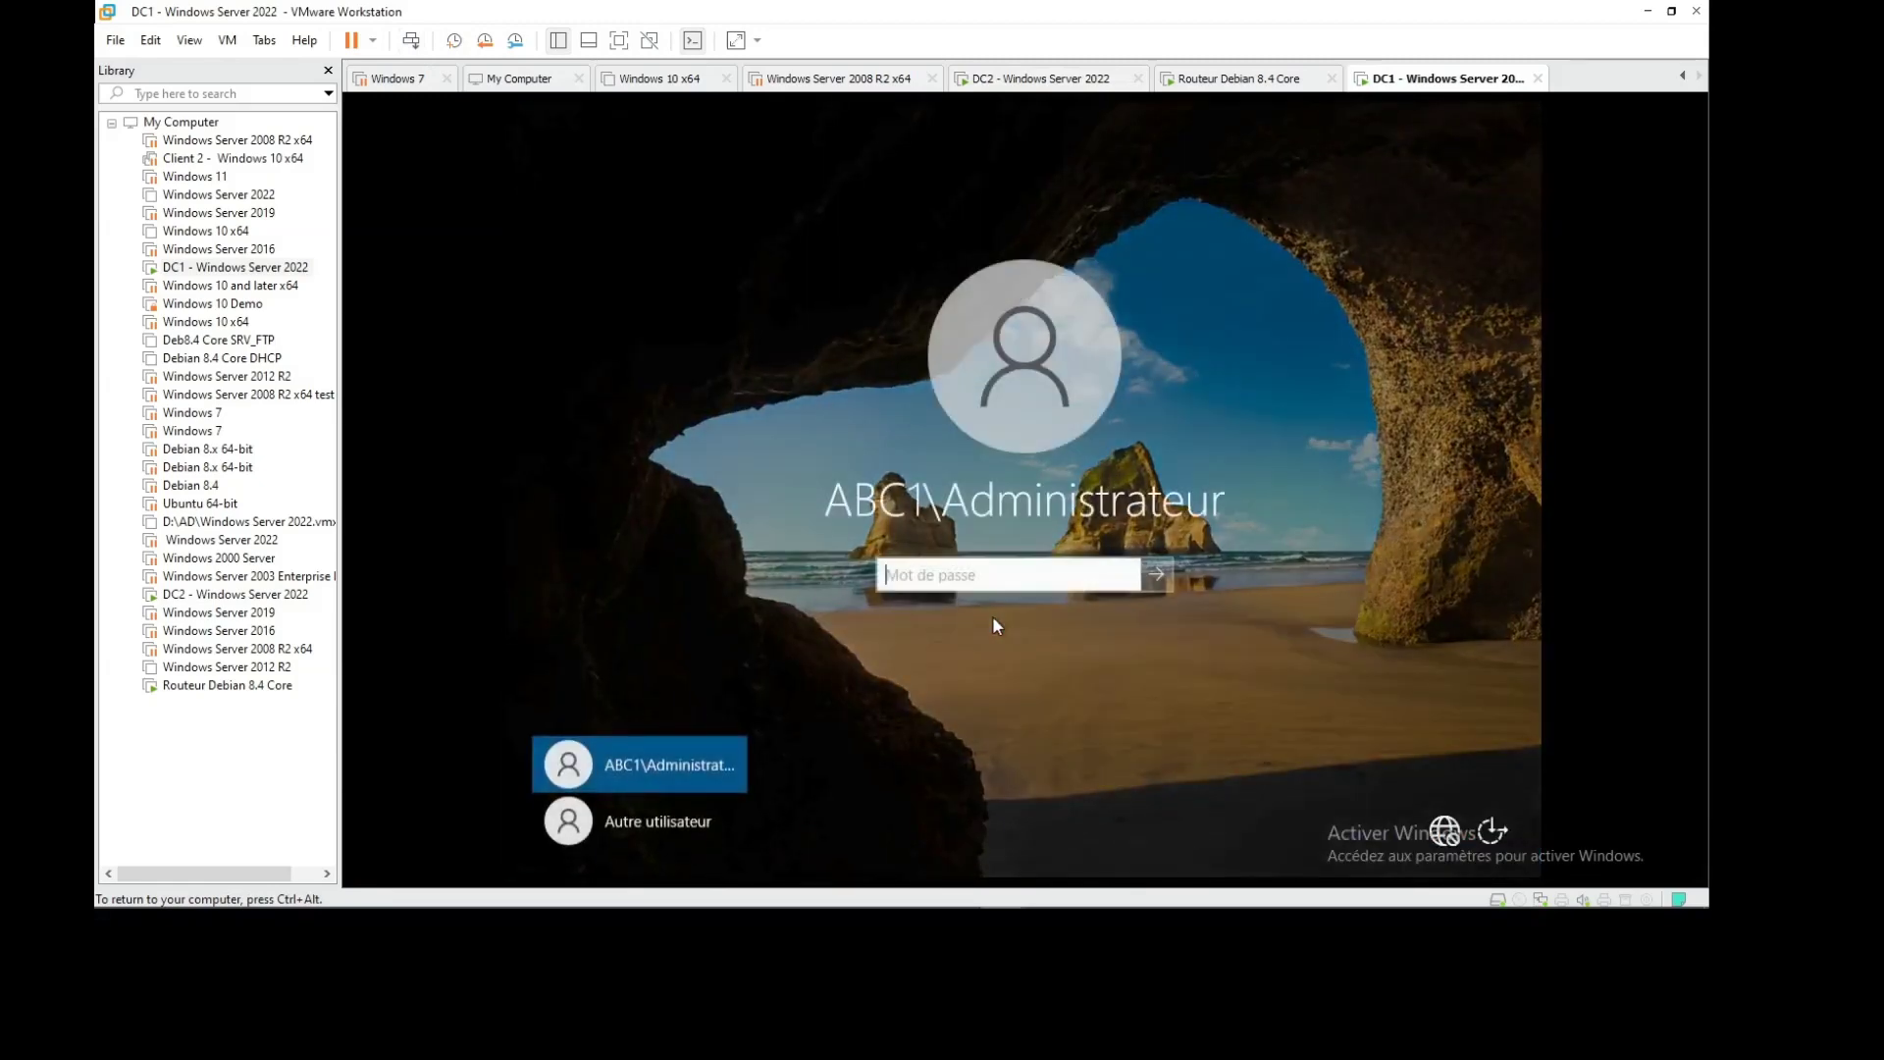
text(•••)
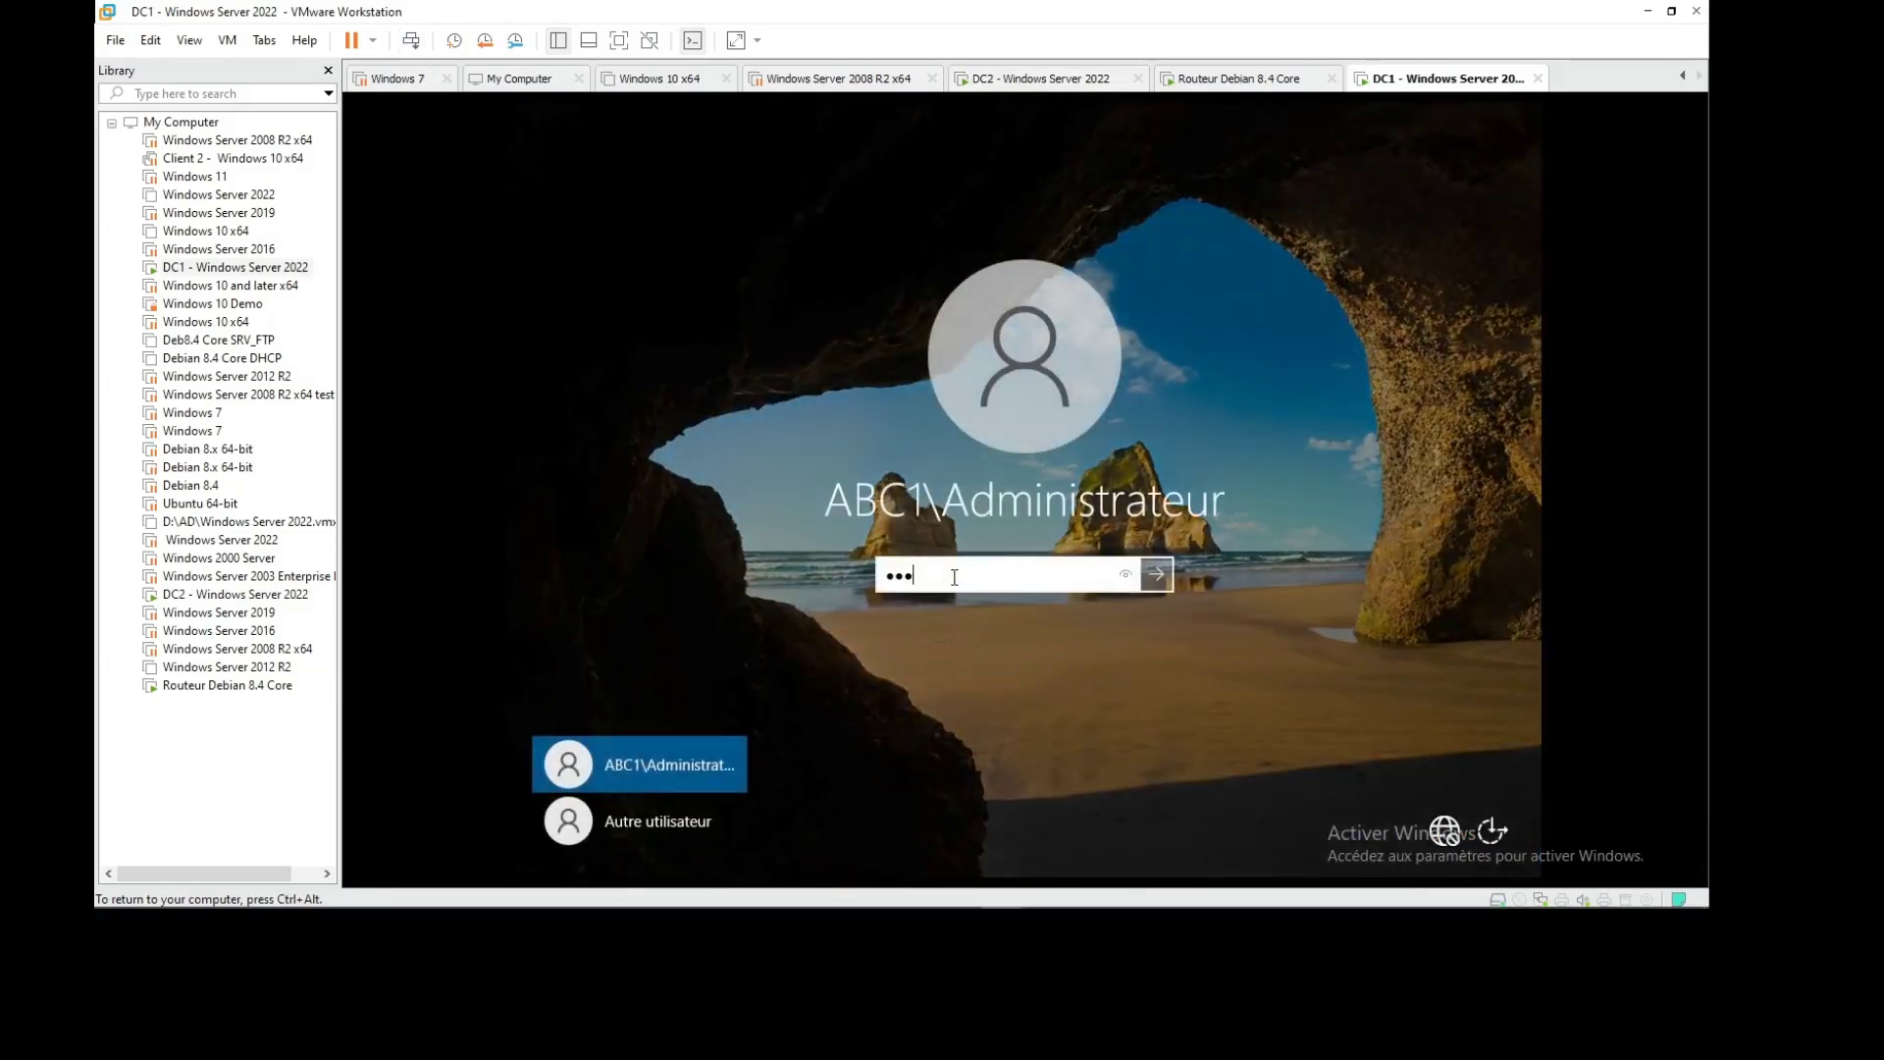
text(•••••)
key(Return)
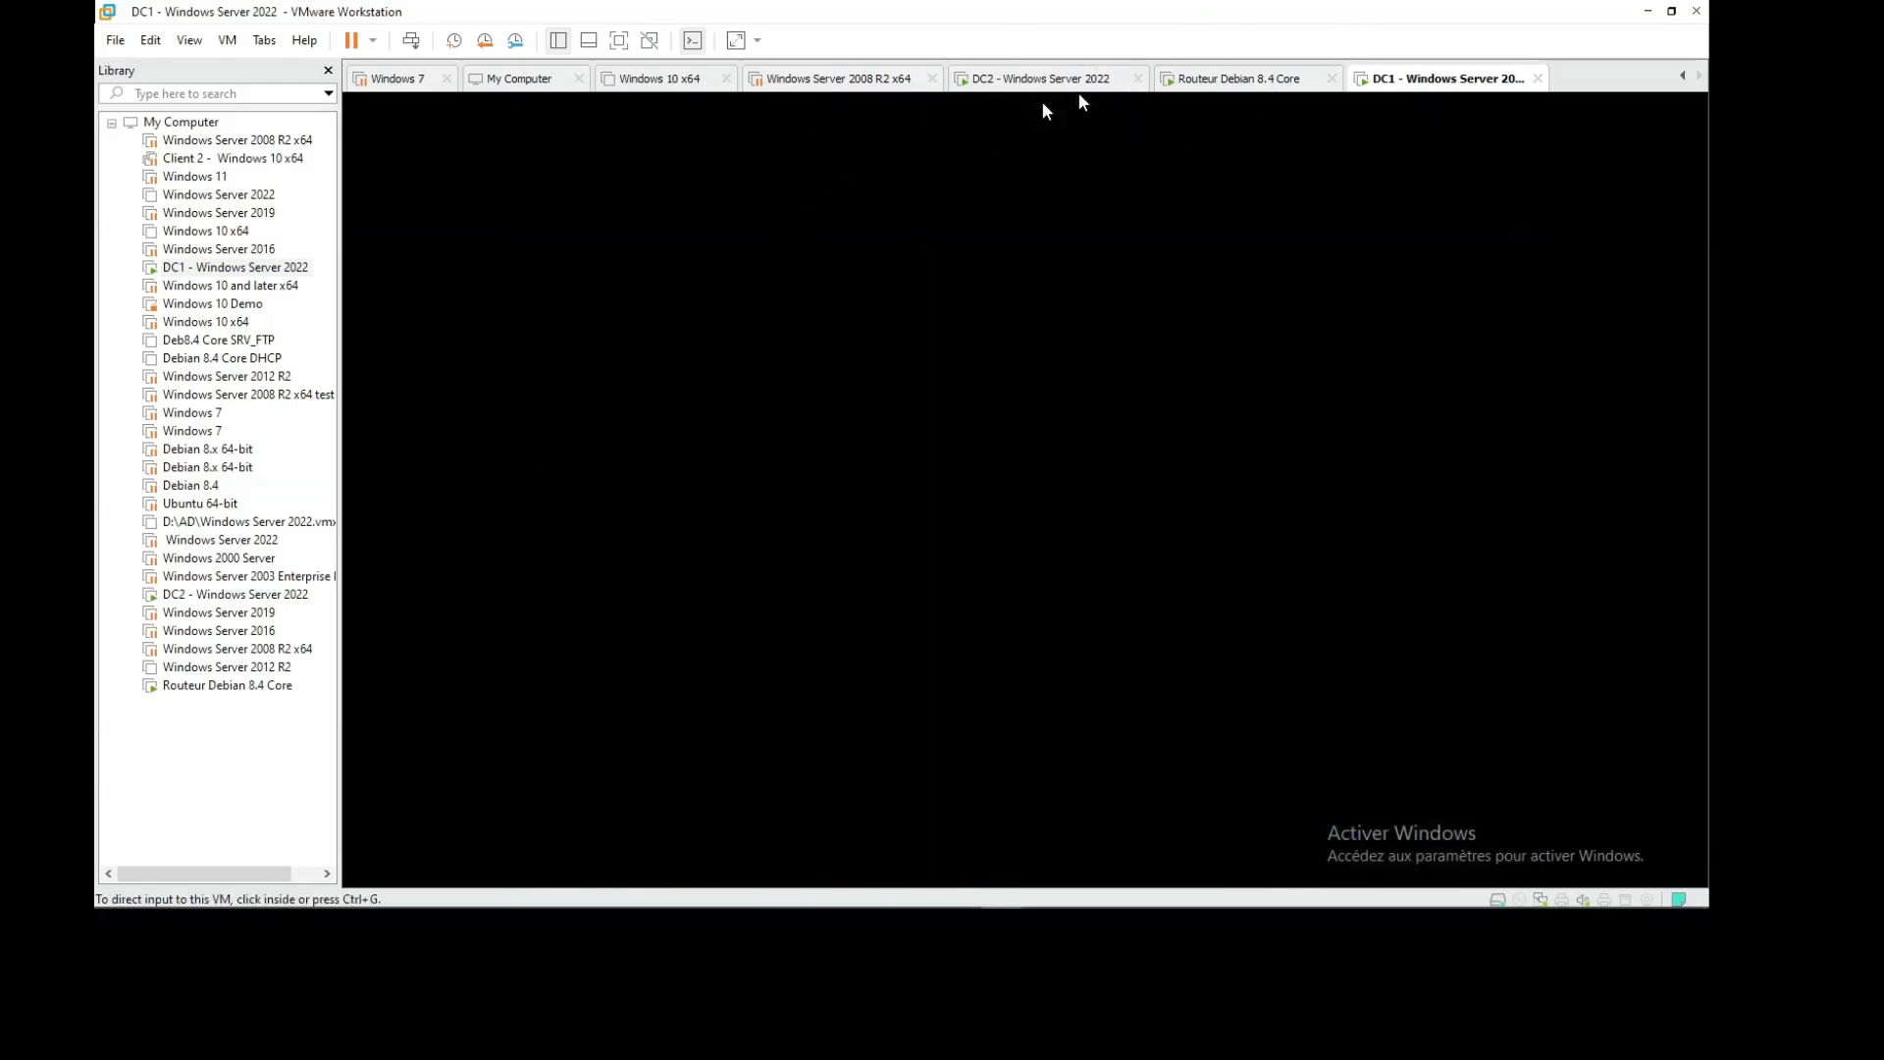
click(1139, 106)
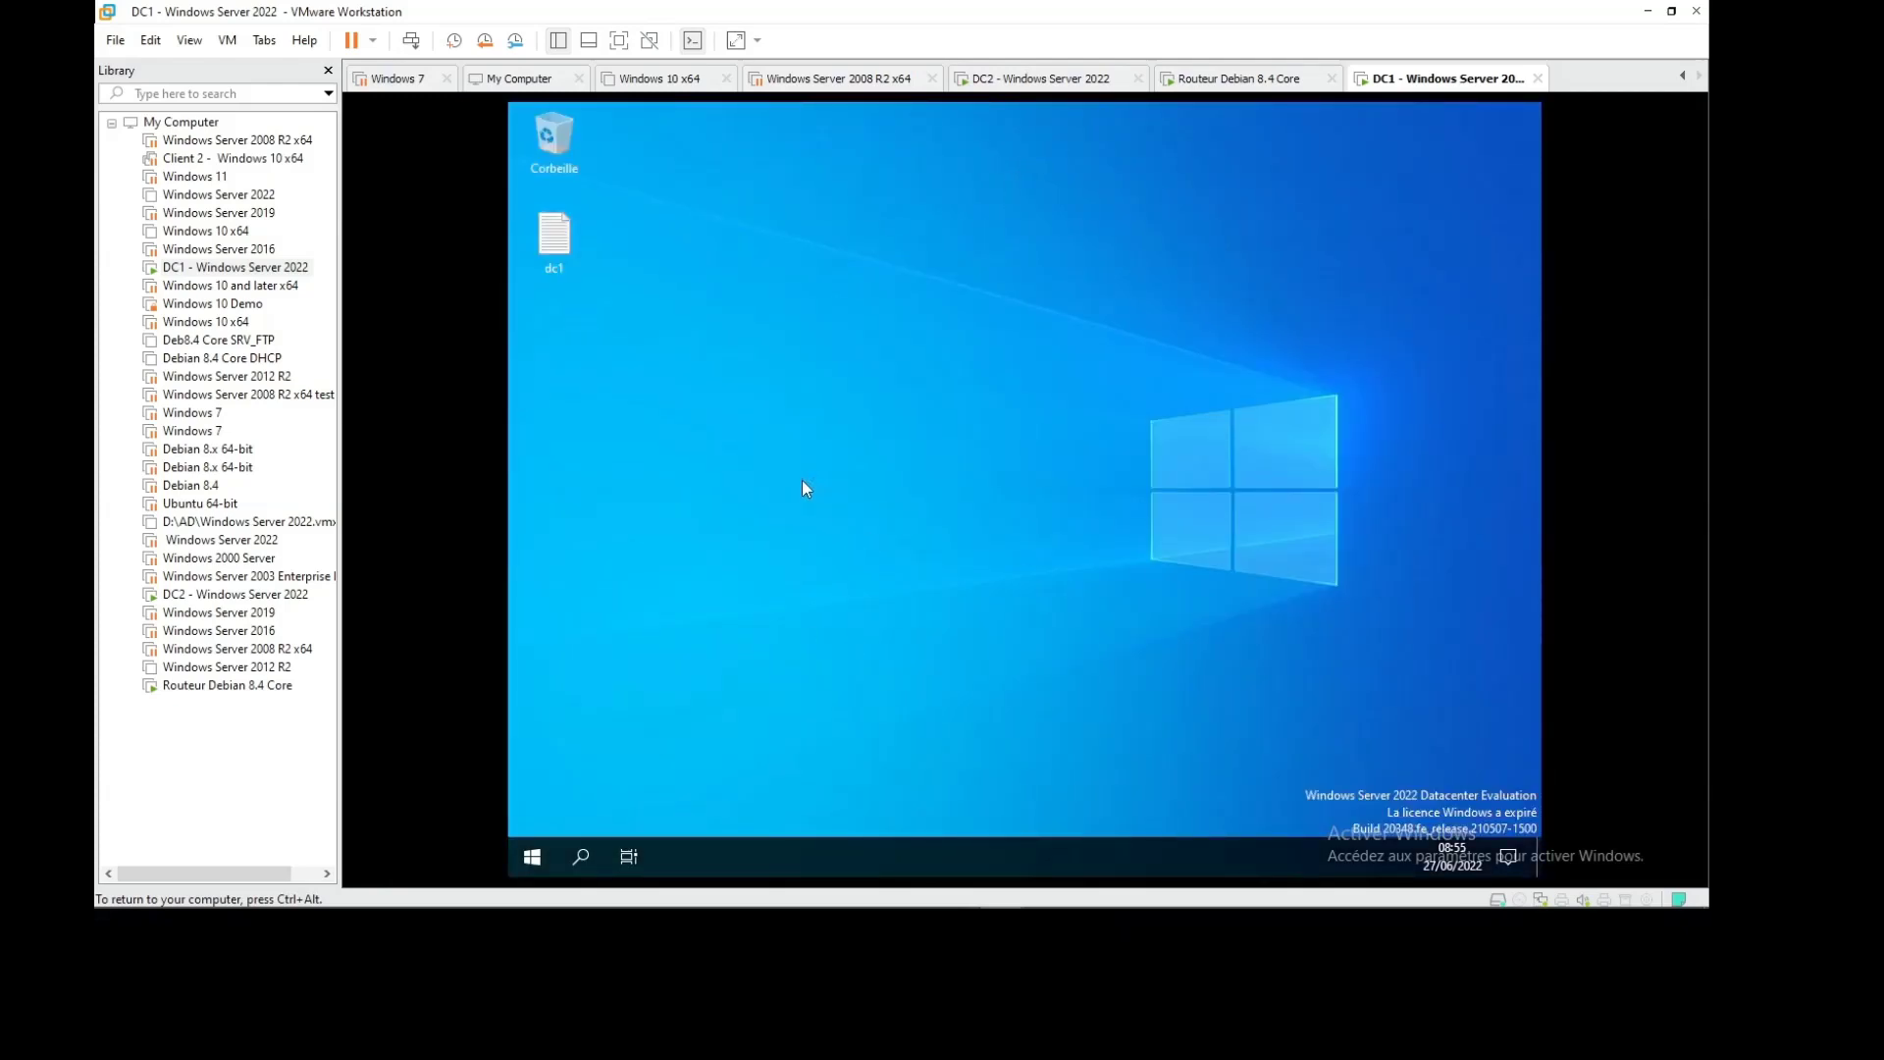
On DC2, close the Windows Admin Center notice and minimize Server Manager
click(1025, 84)
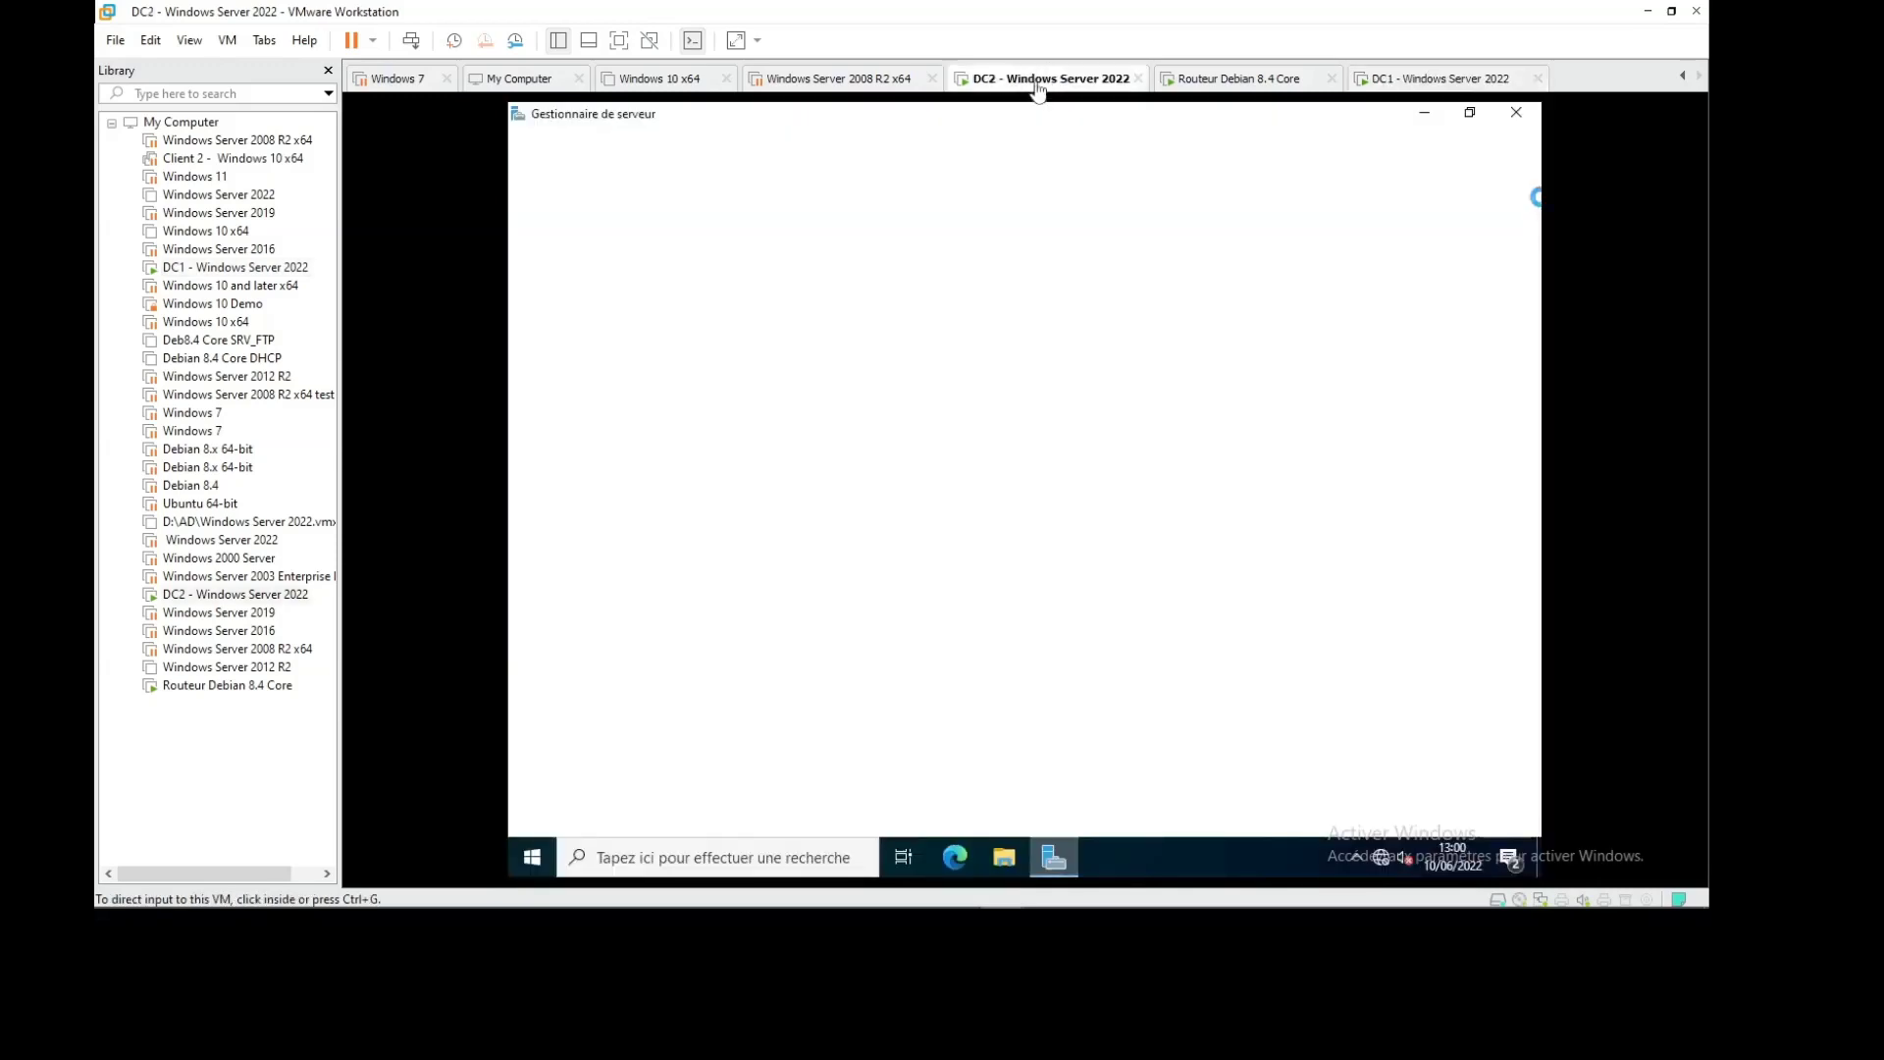
click(1419, 137)
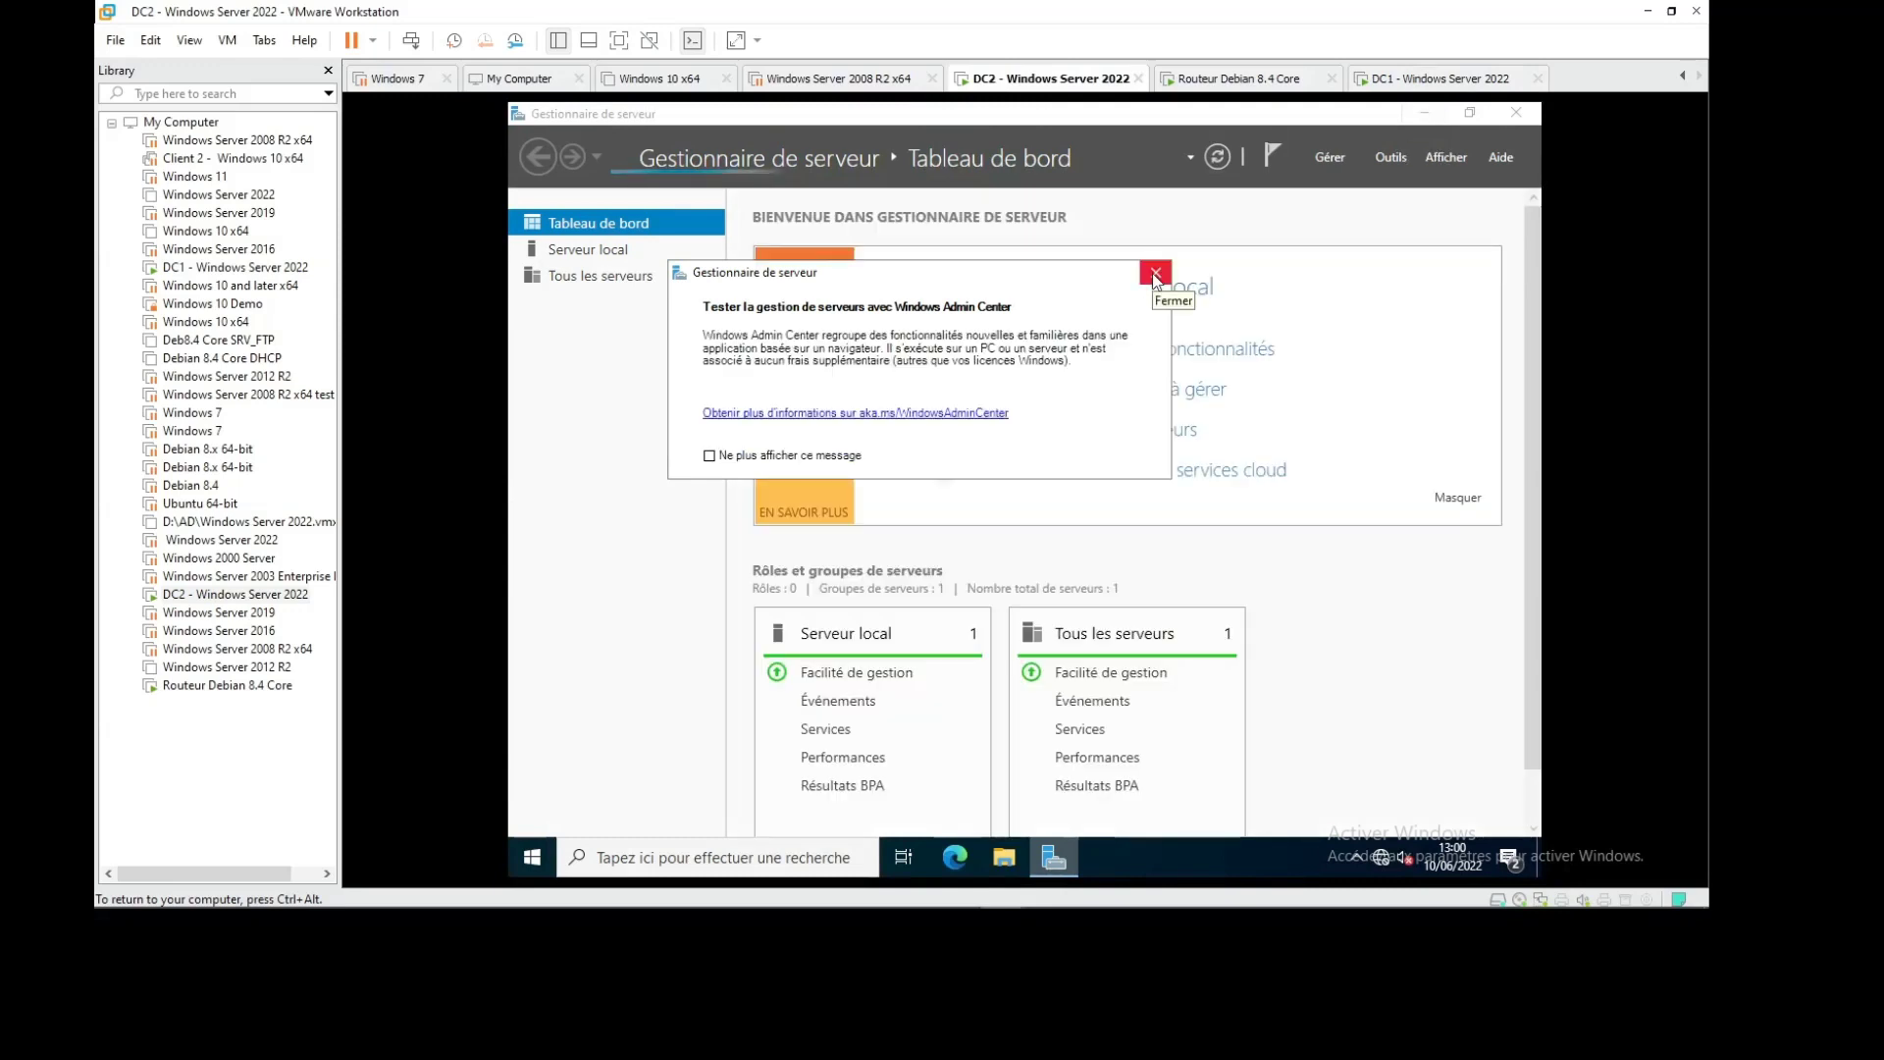
click(1156, 275)
click(1425, 116)
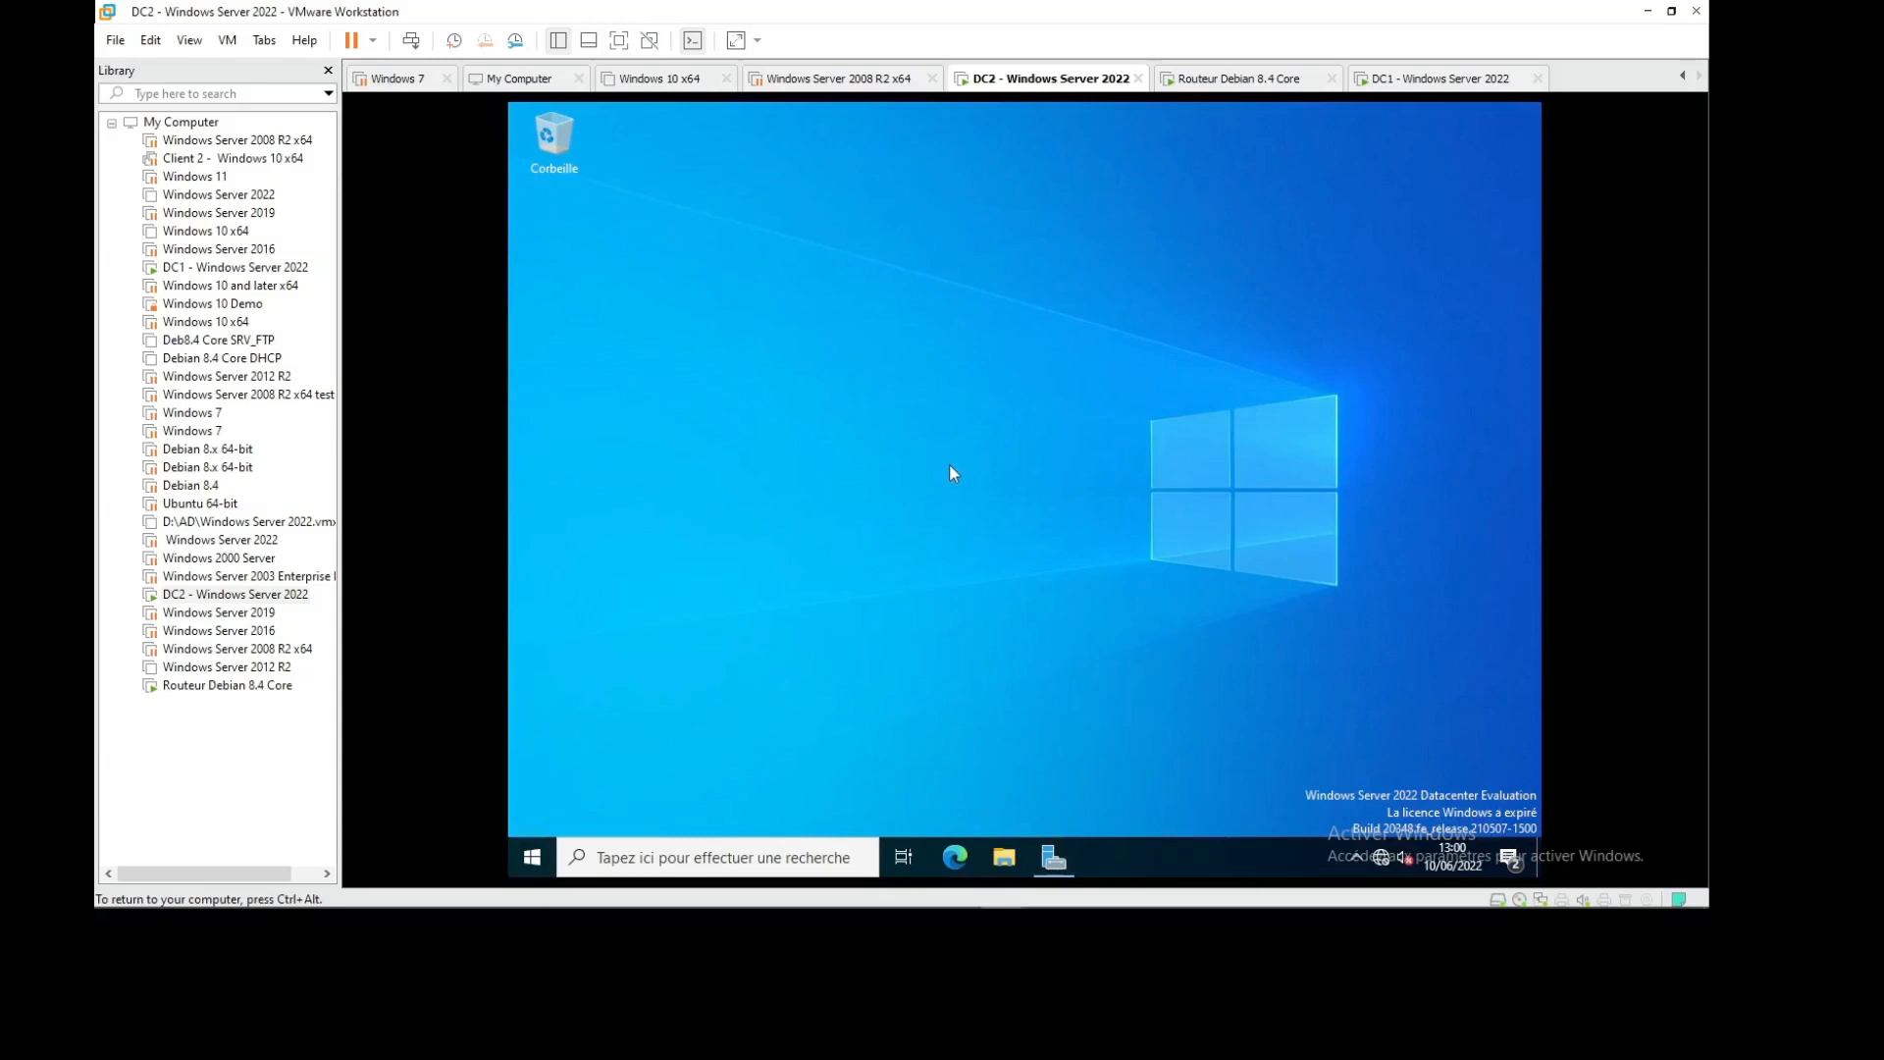
Run ipconfig and tracert 192.168.11.250 in an admin command prompt, then close it
key(super+r)
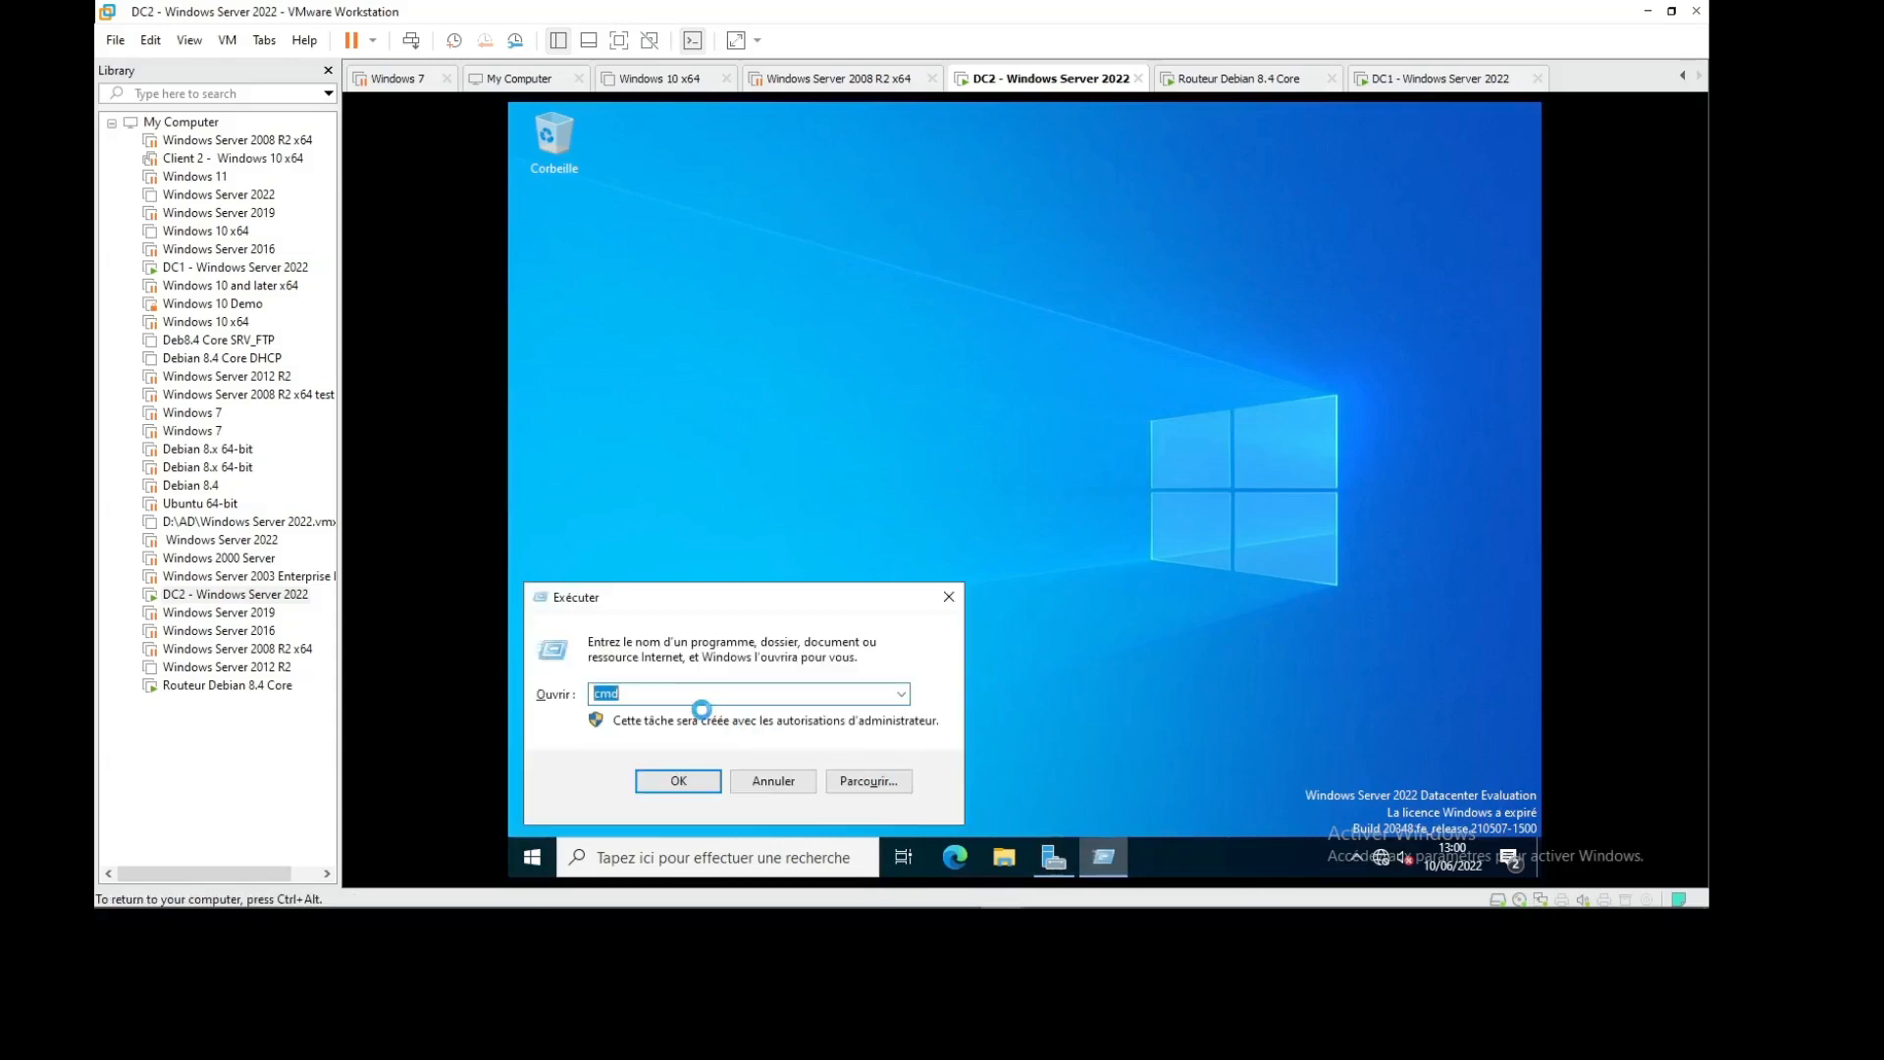
key(Return)
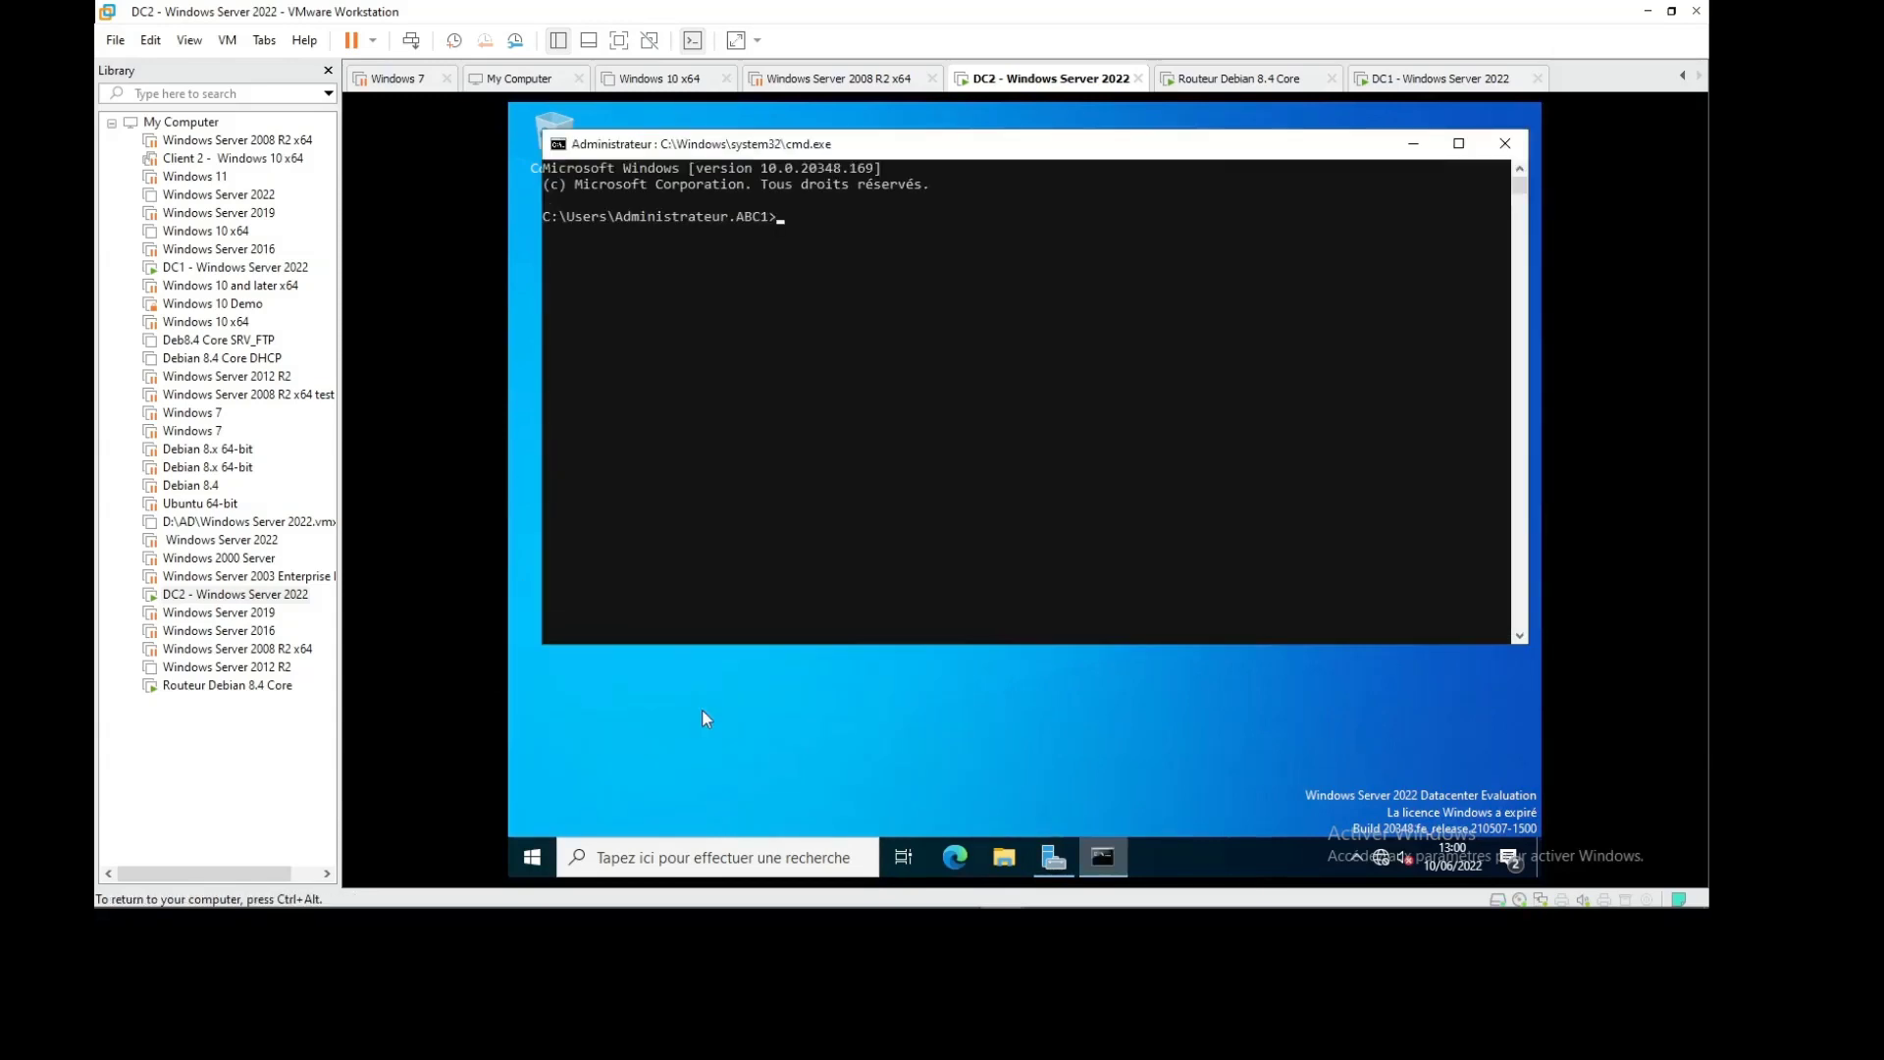
text(ipconfig)
key(Return)
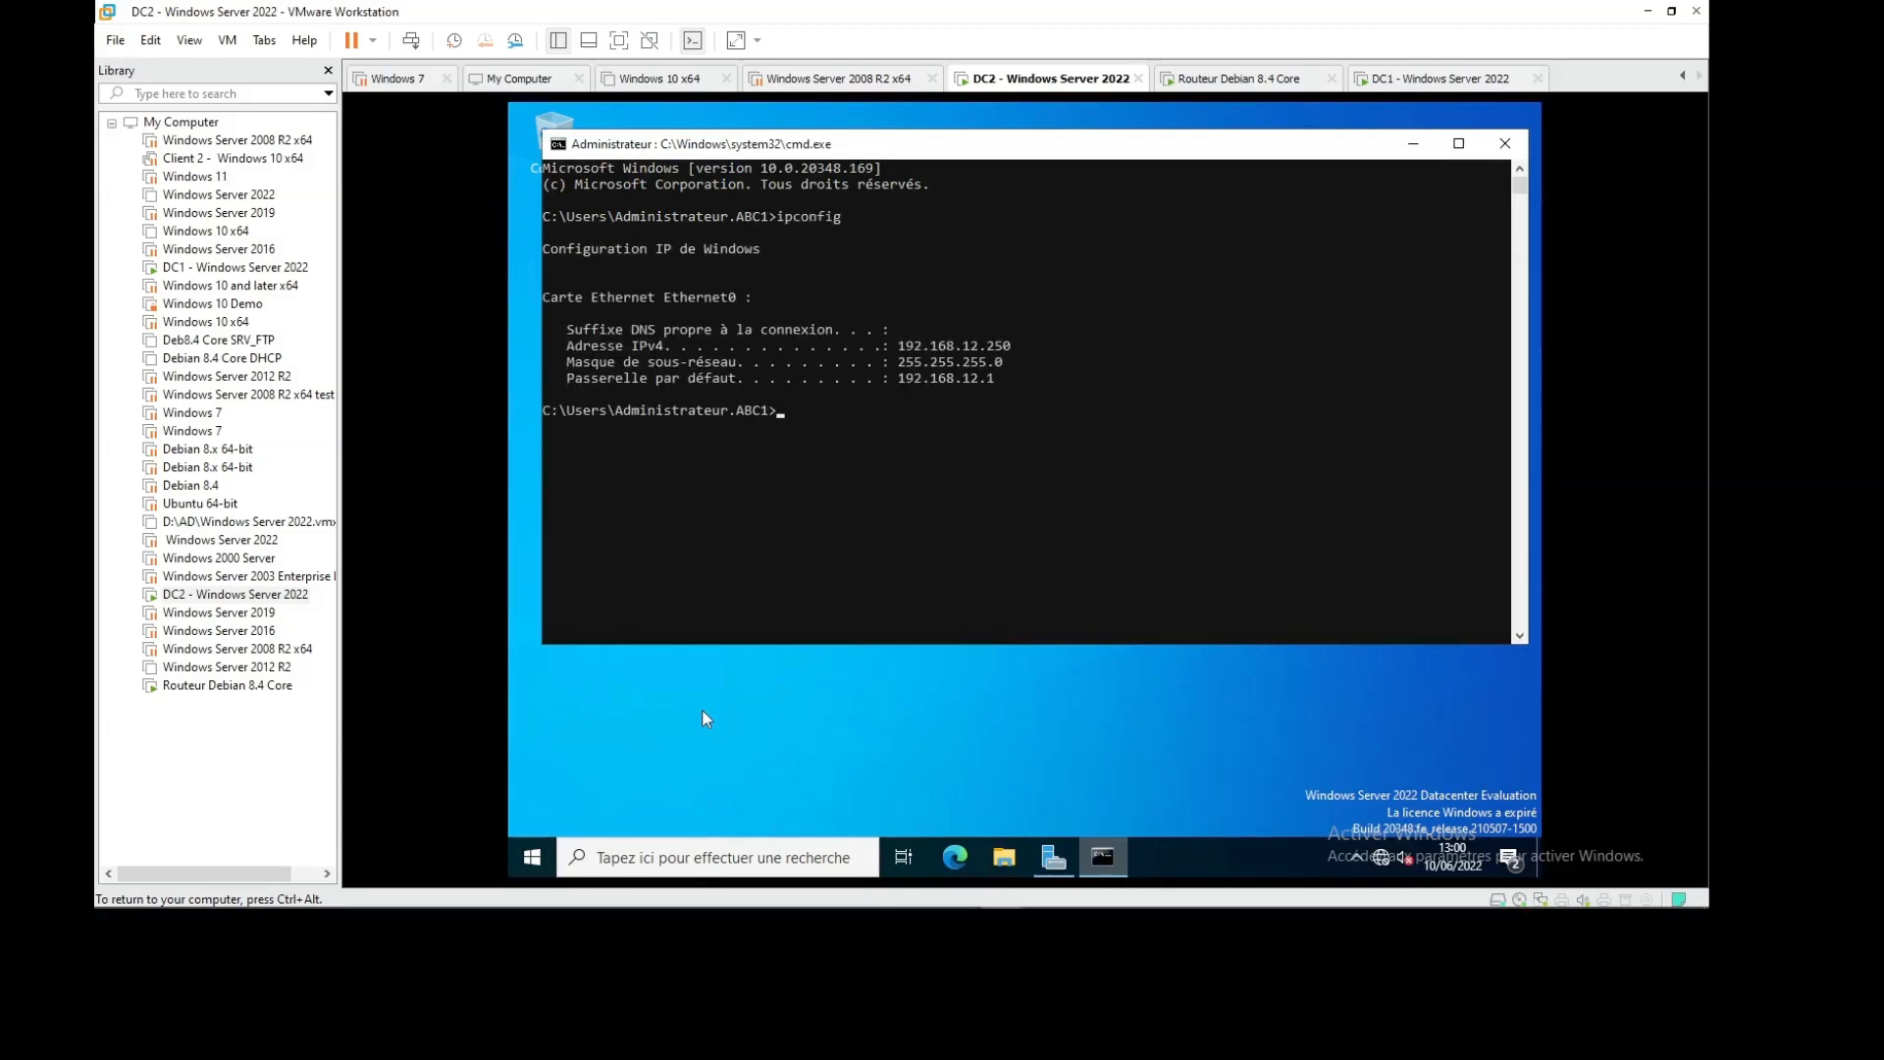
text(tracert 192.168.11.250)
key(Return)
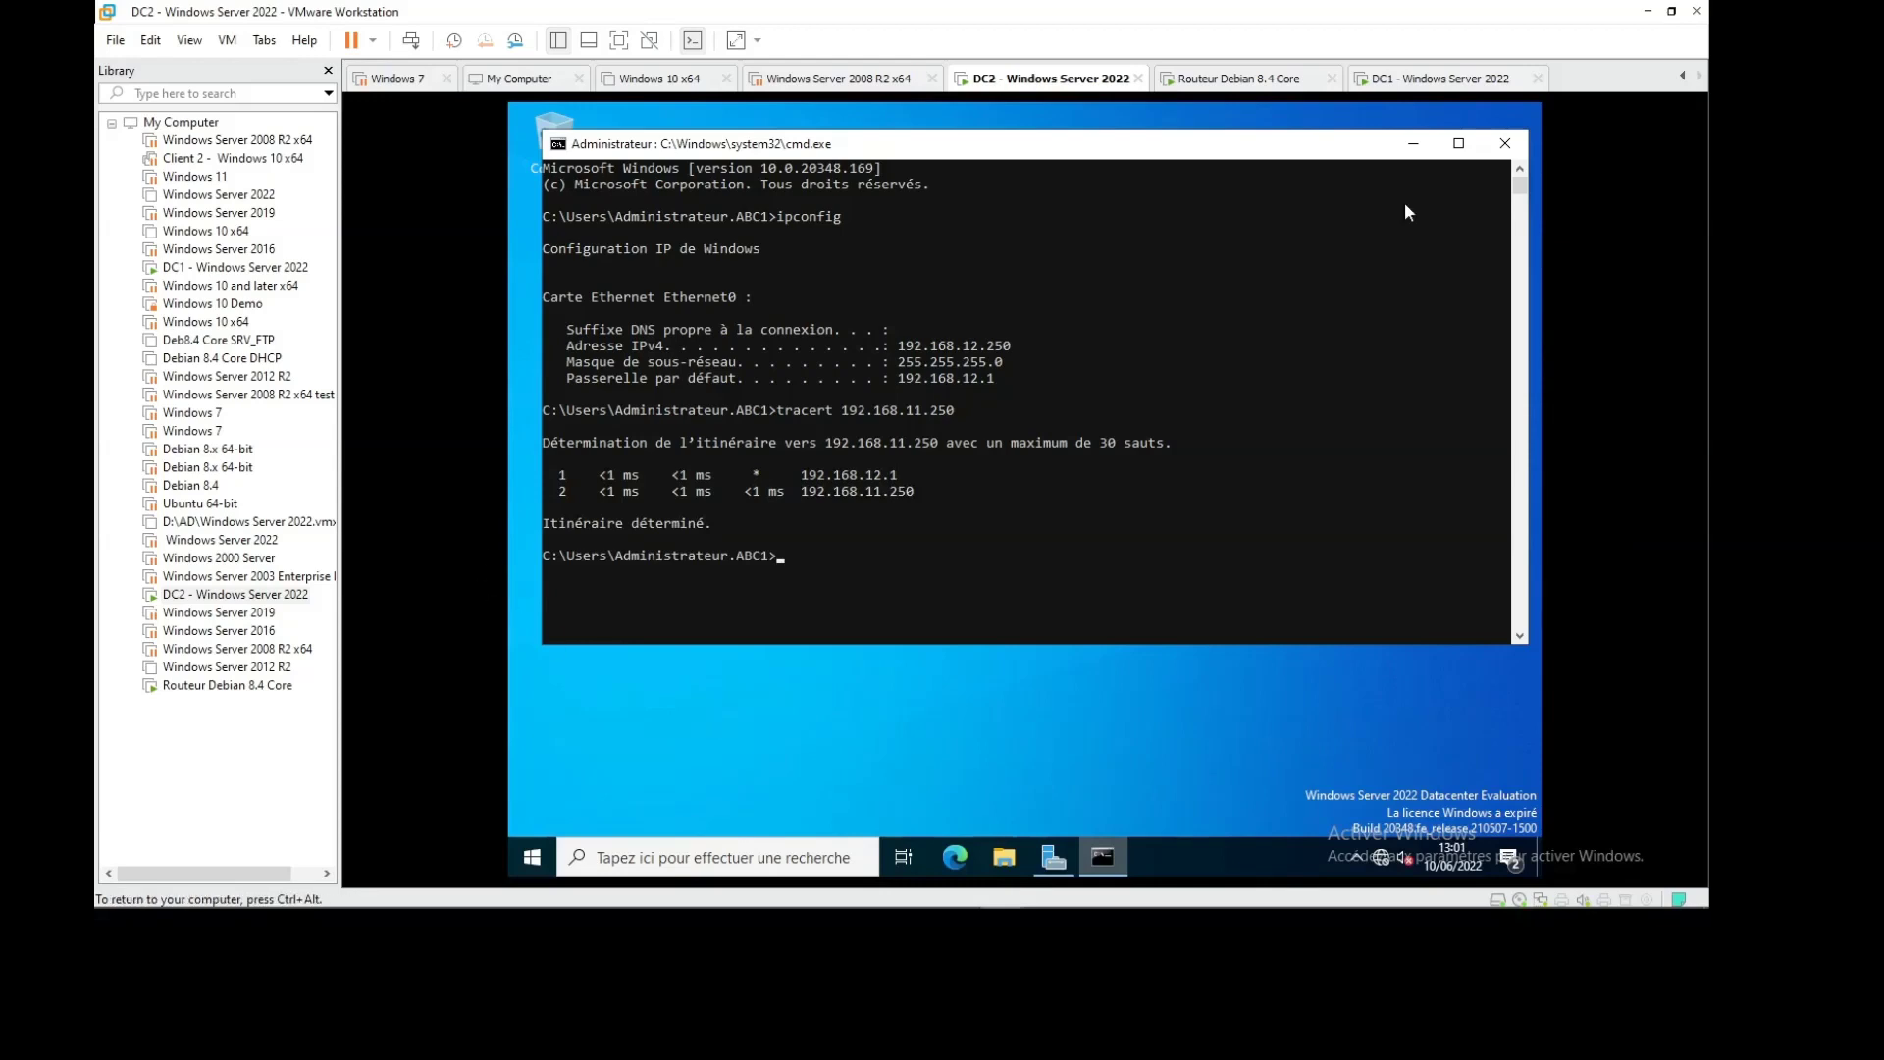
click(1491, 155)
Read the TP23 DFS lab sheet in Acrobat, then Alt+Tab back to the DC2 VM
mouse_move(711, 905)
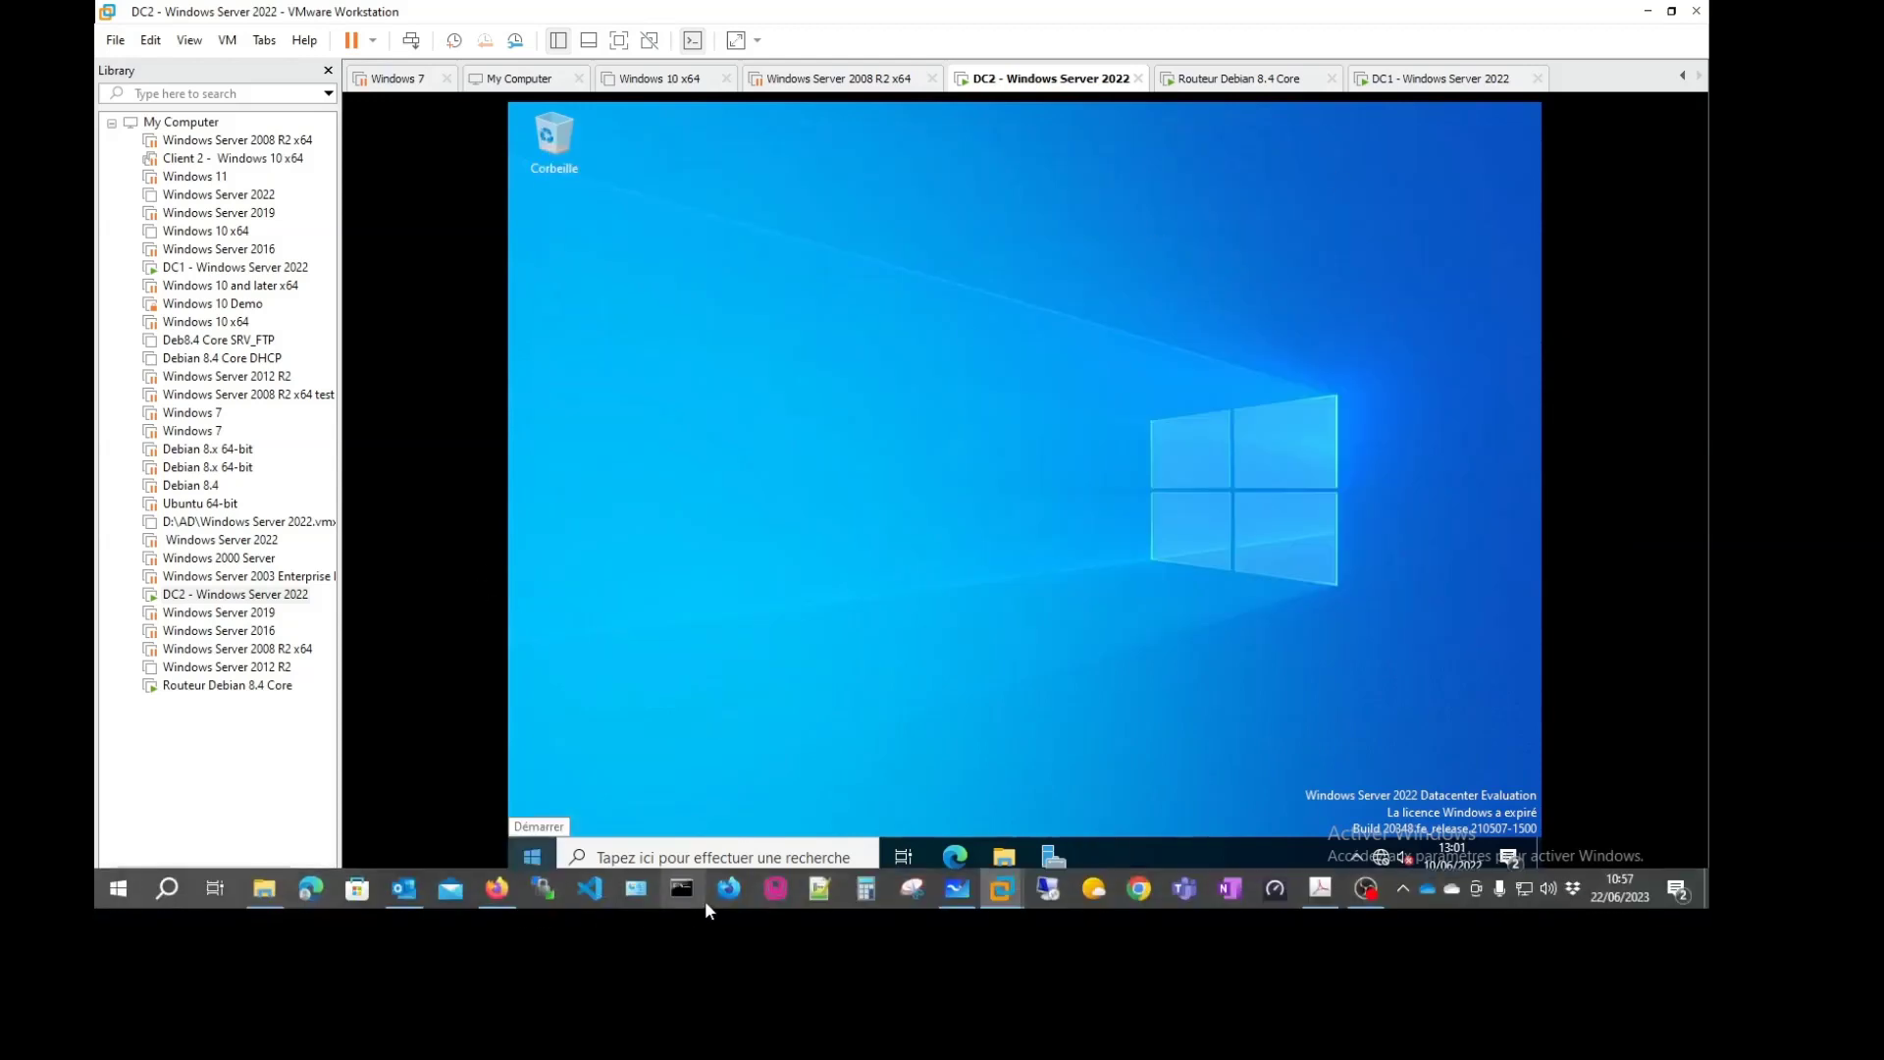
click(1321, 888)
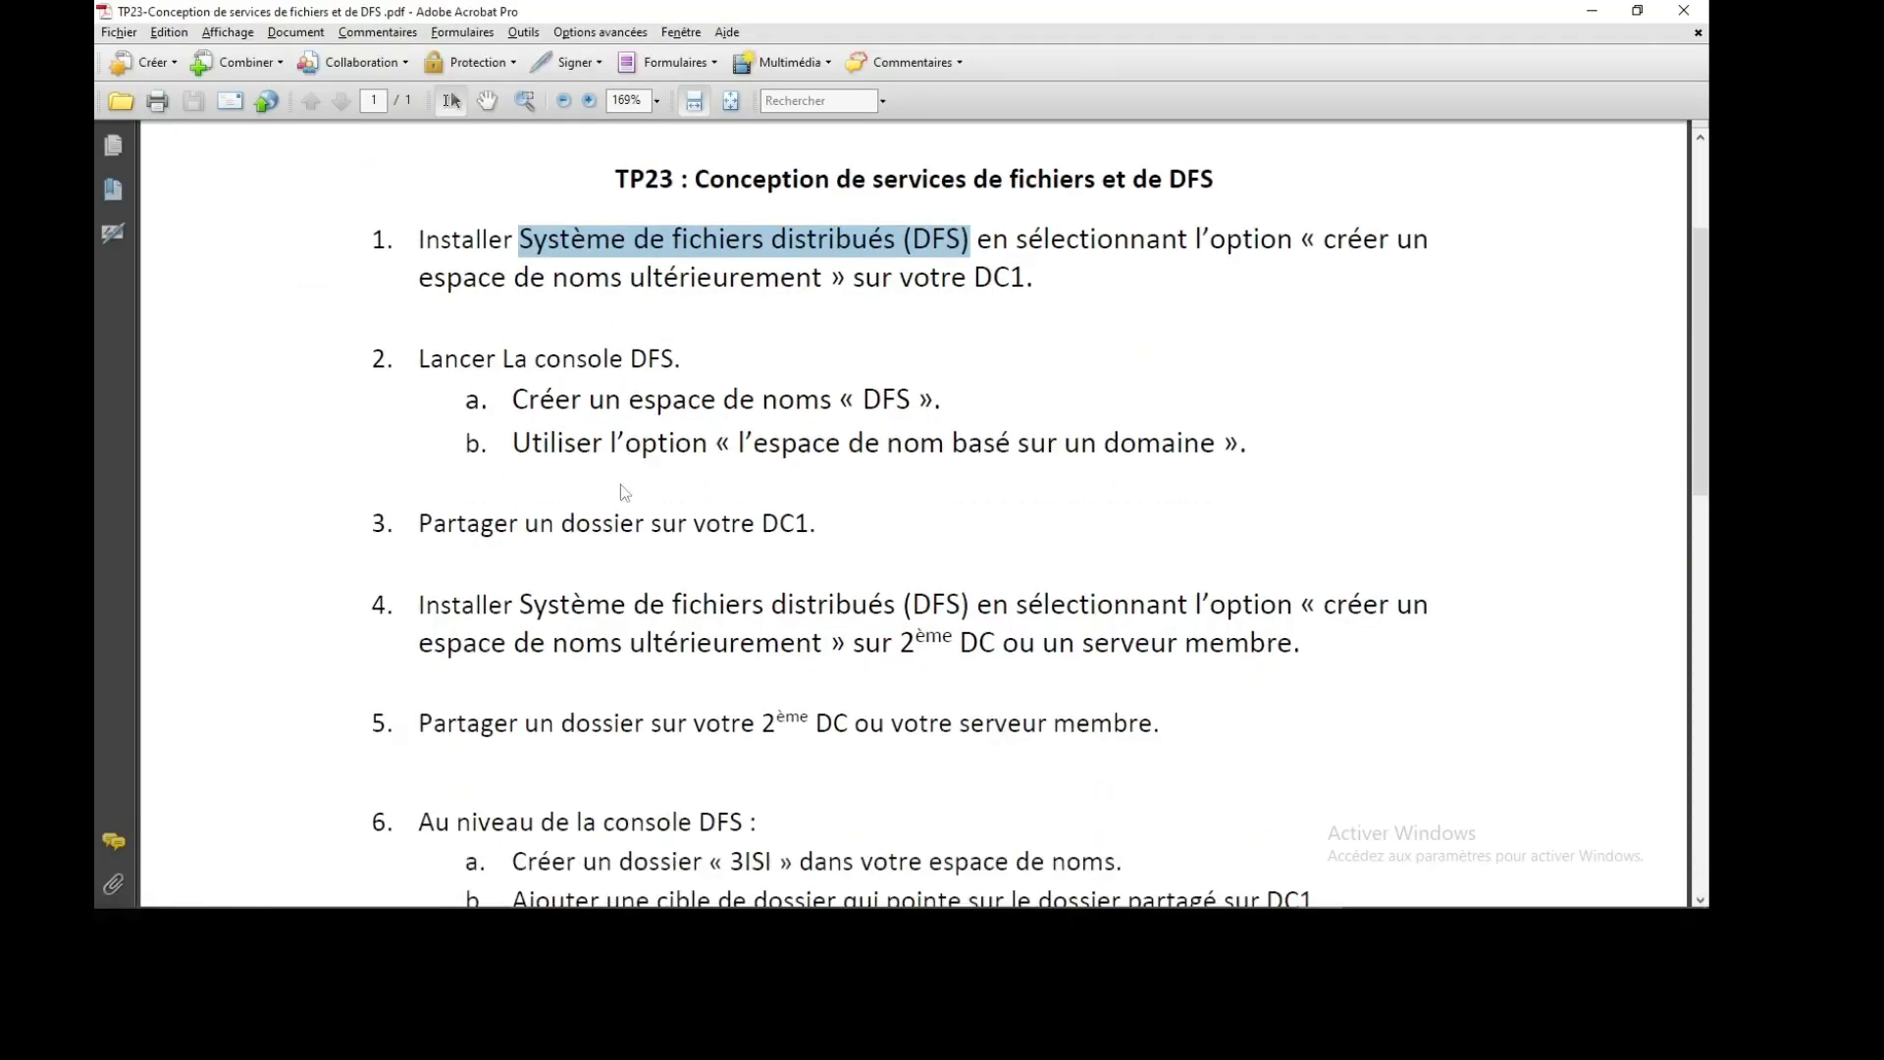
click(847, 362)
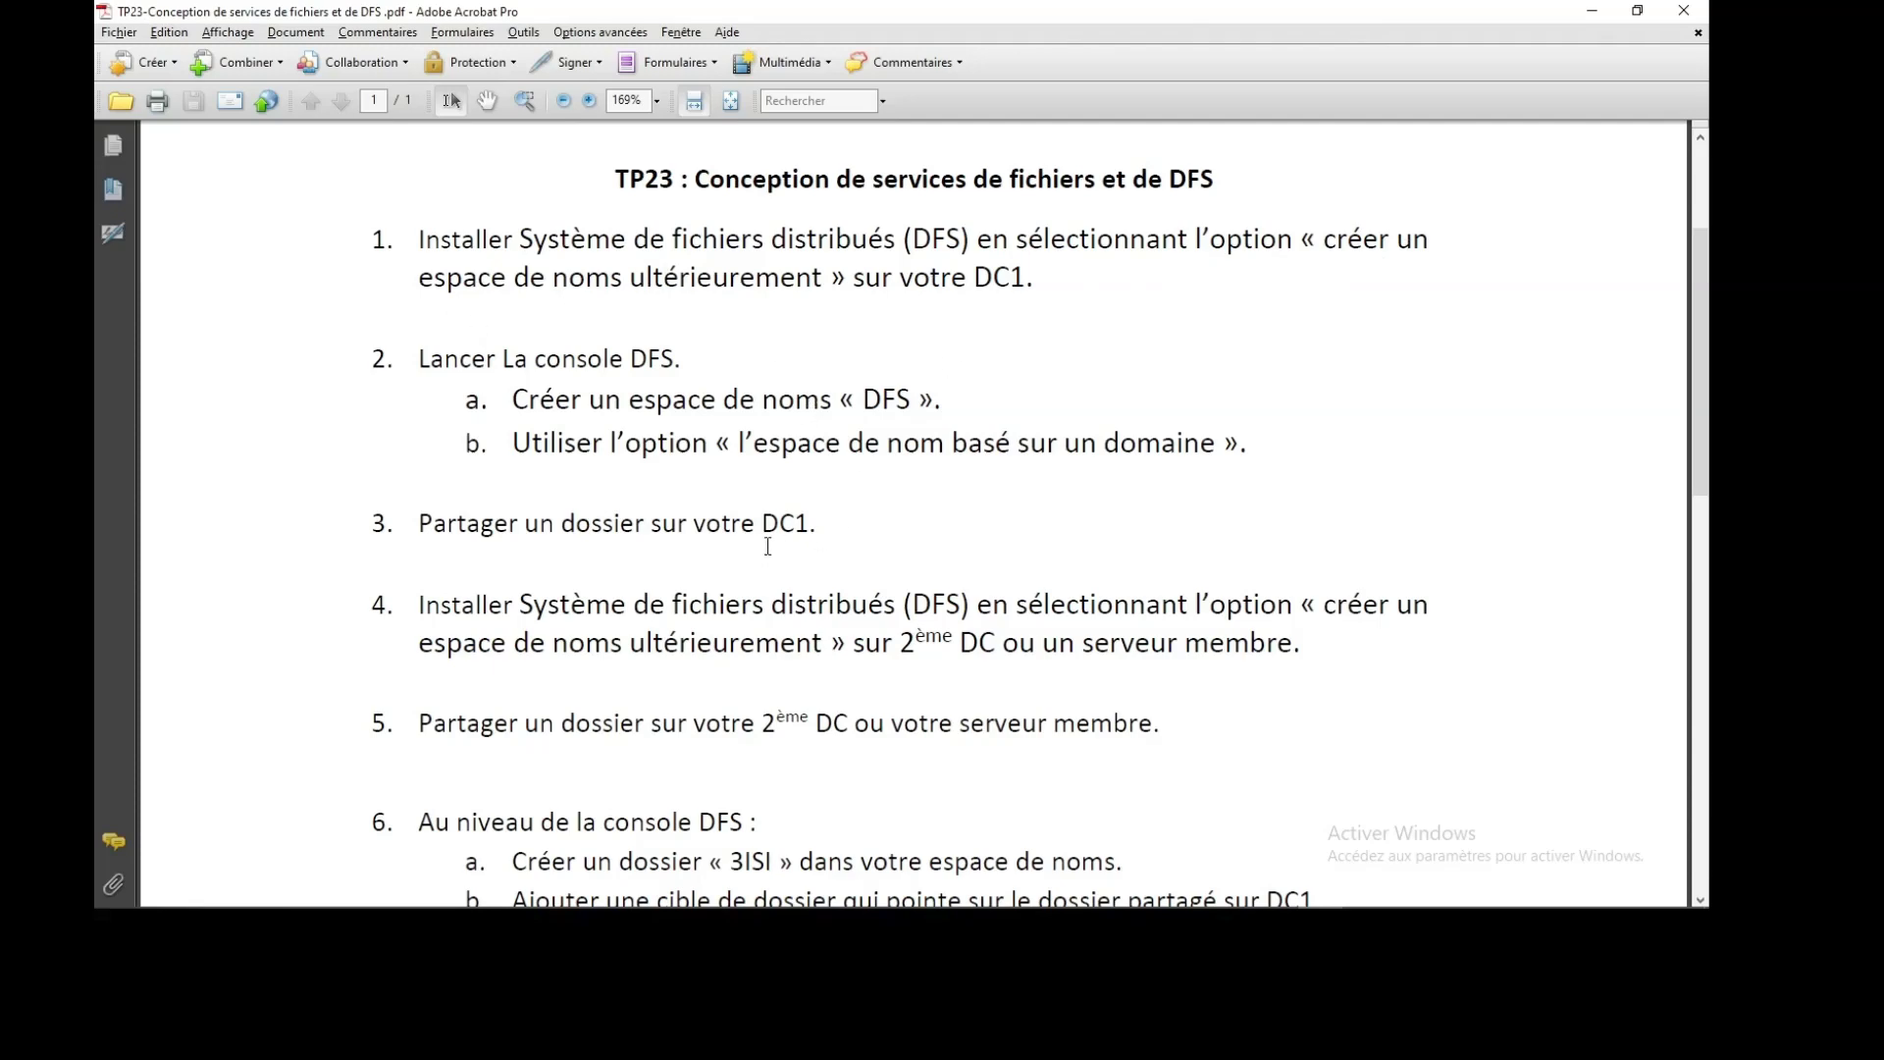
key(alt+Tab)
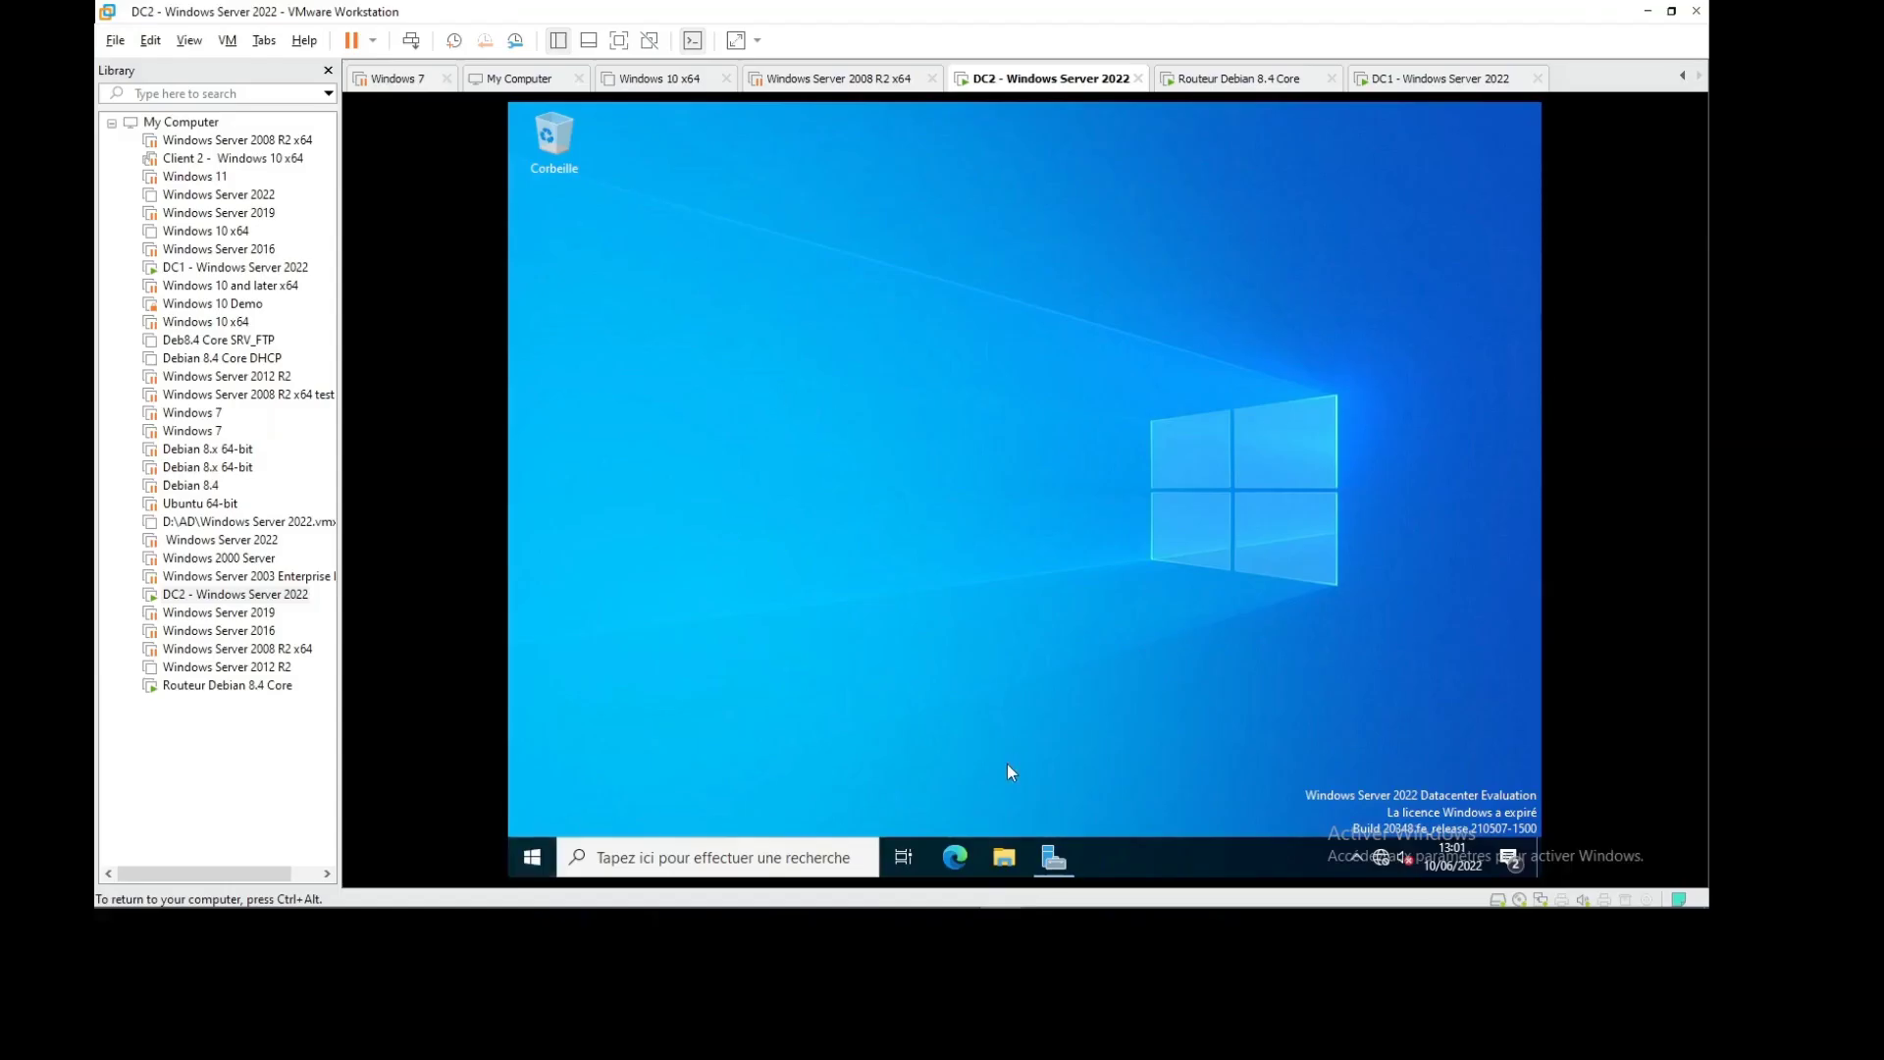
From Server Manager's File and Storage Services Servers page, start Add Roles and Features for DC2
click(1042, 854)
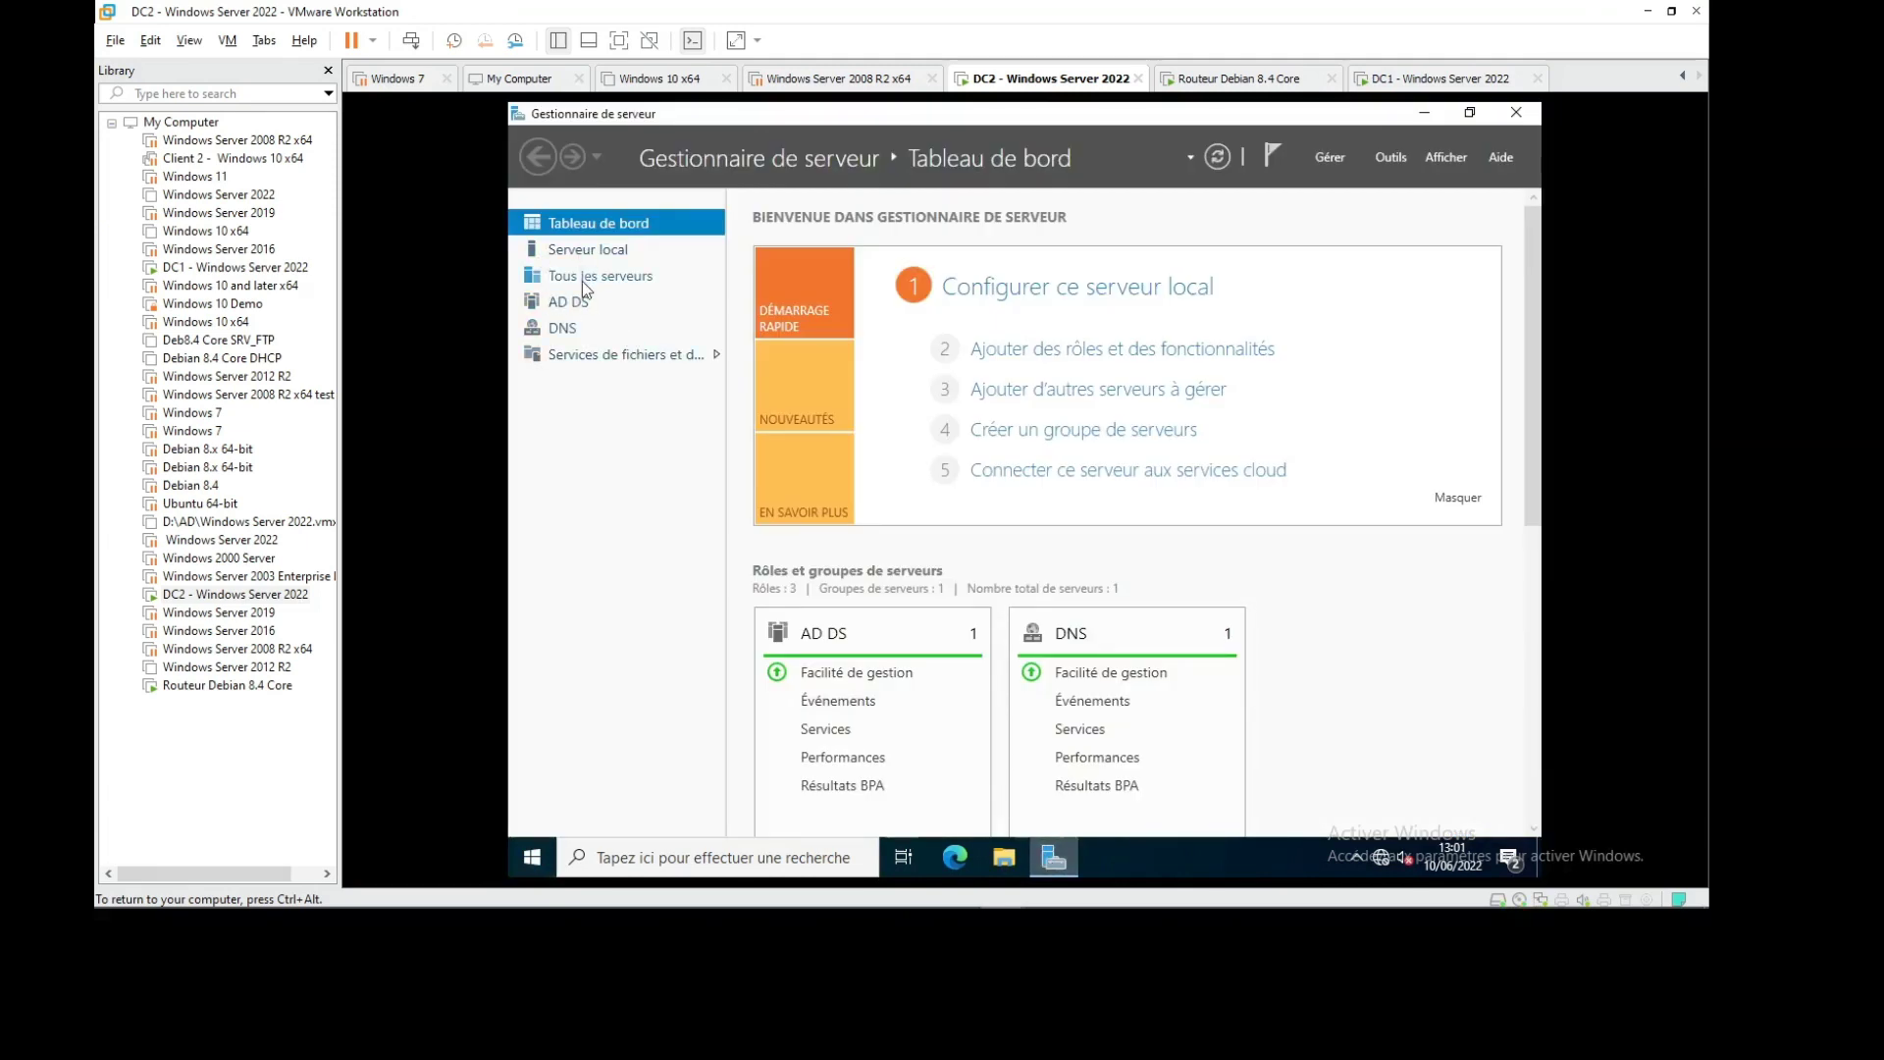
click(714, 357)
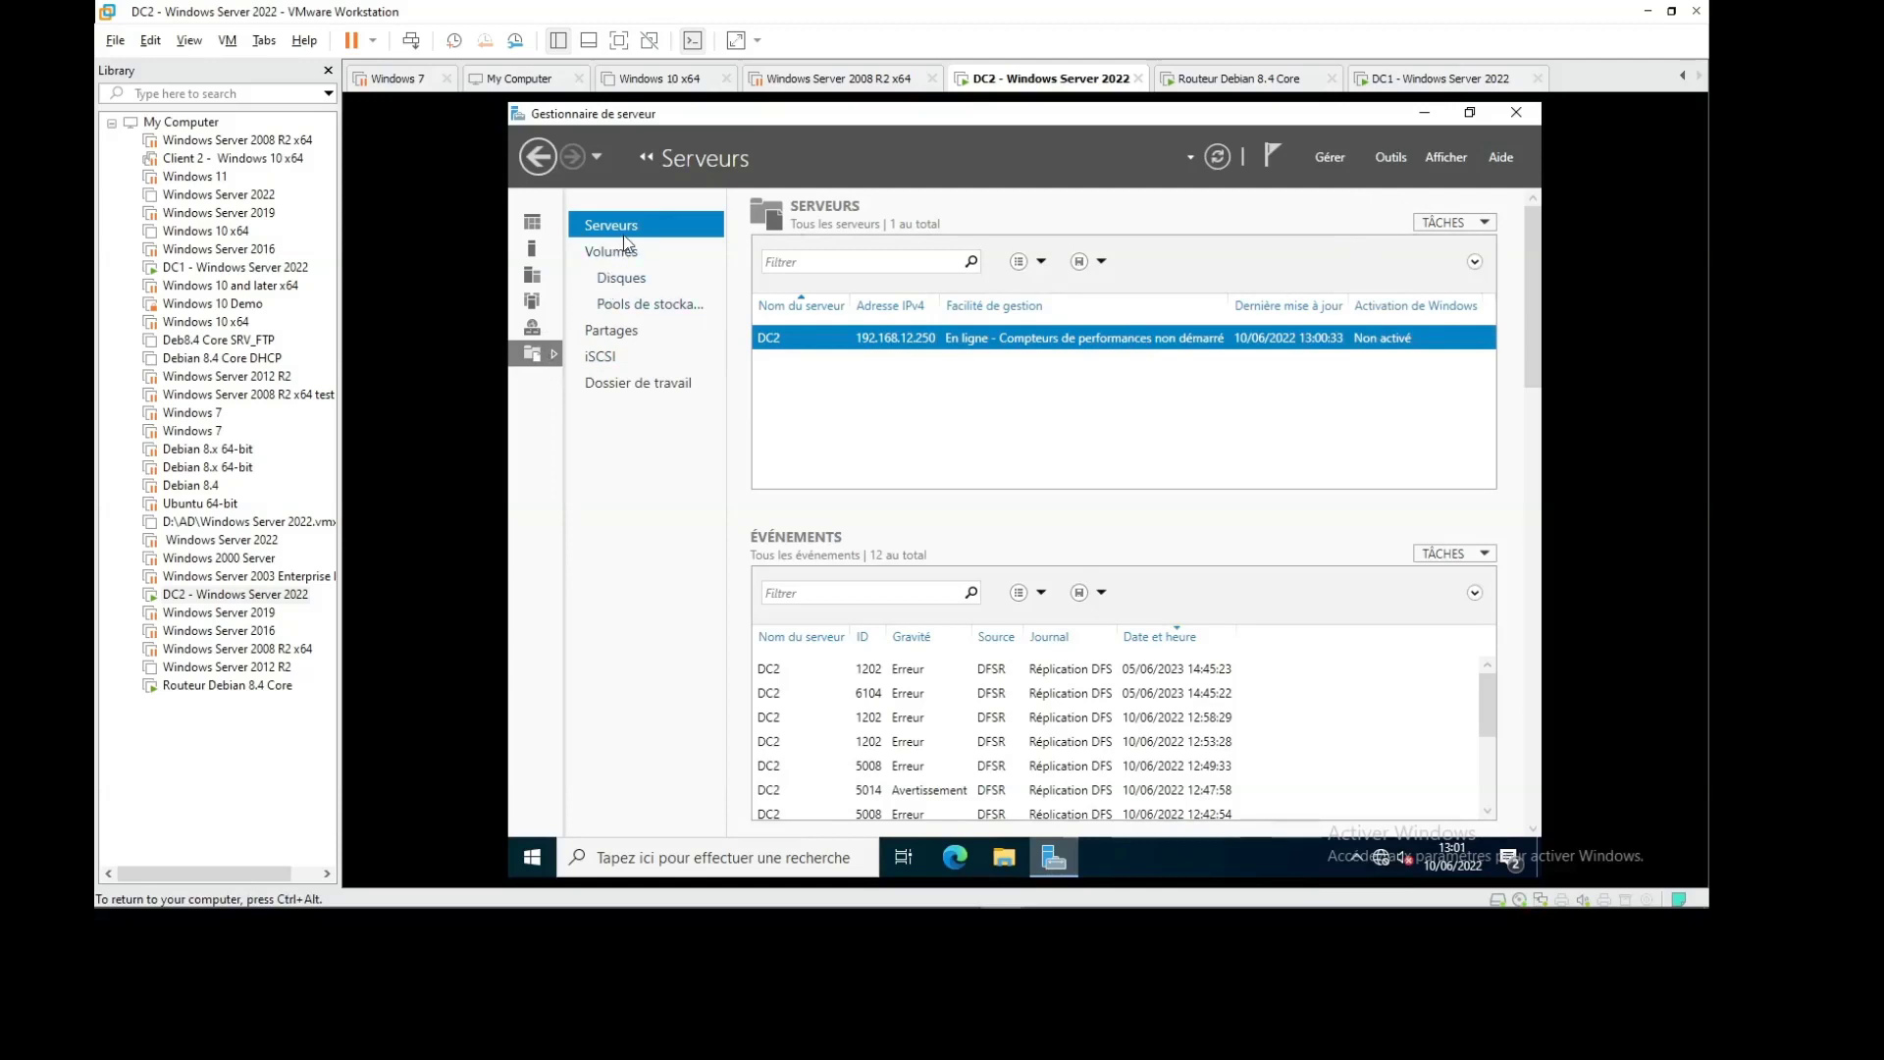
right_click(850, 344)
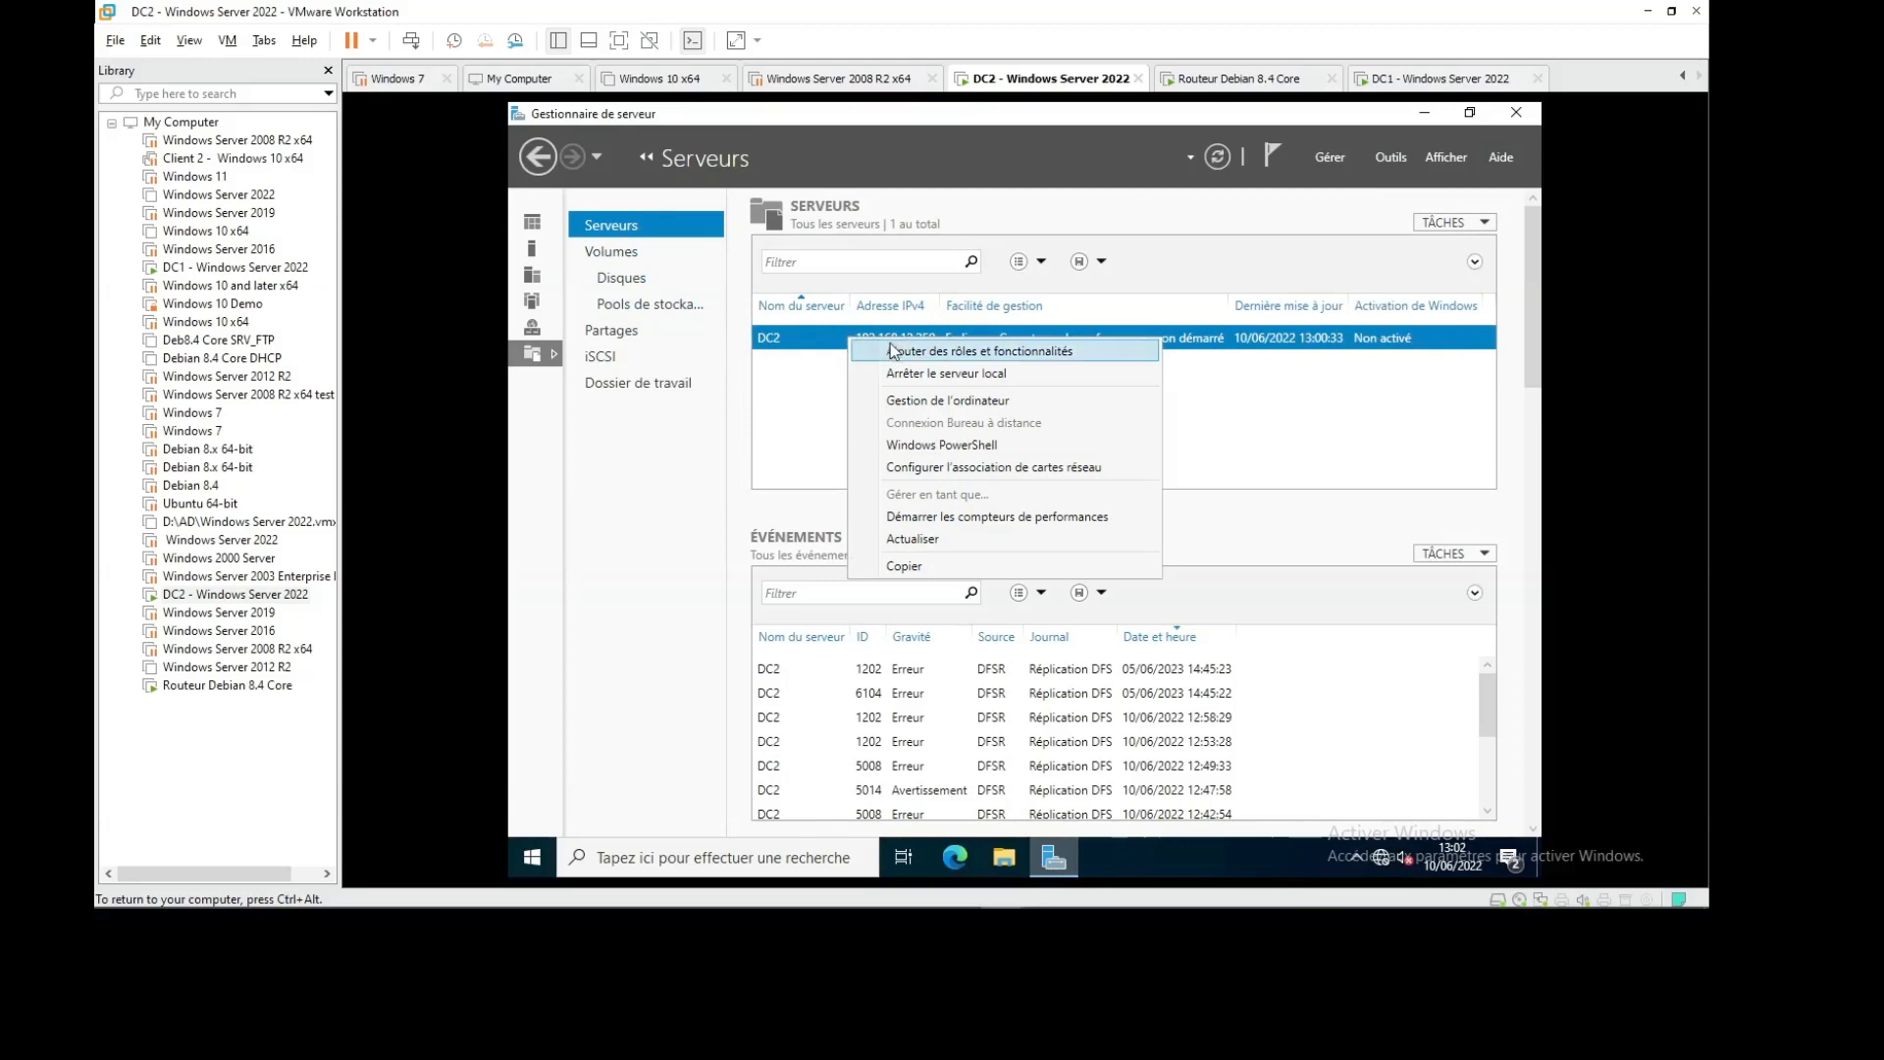
click(922, 351)
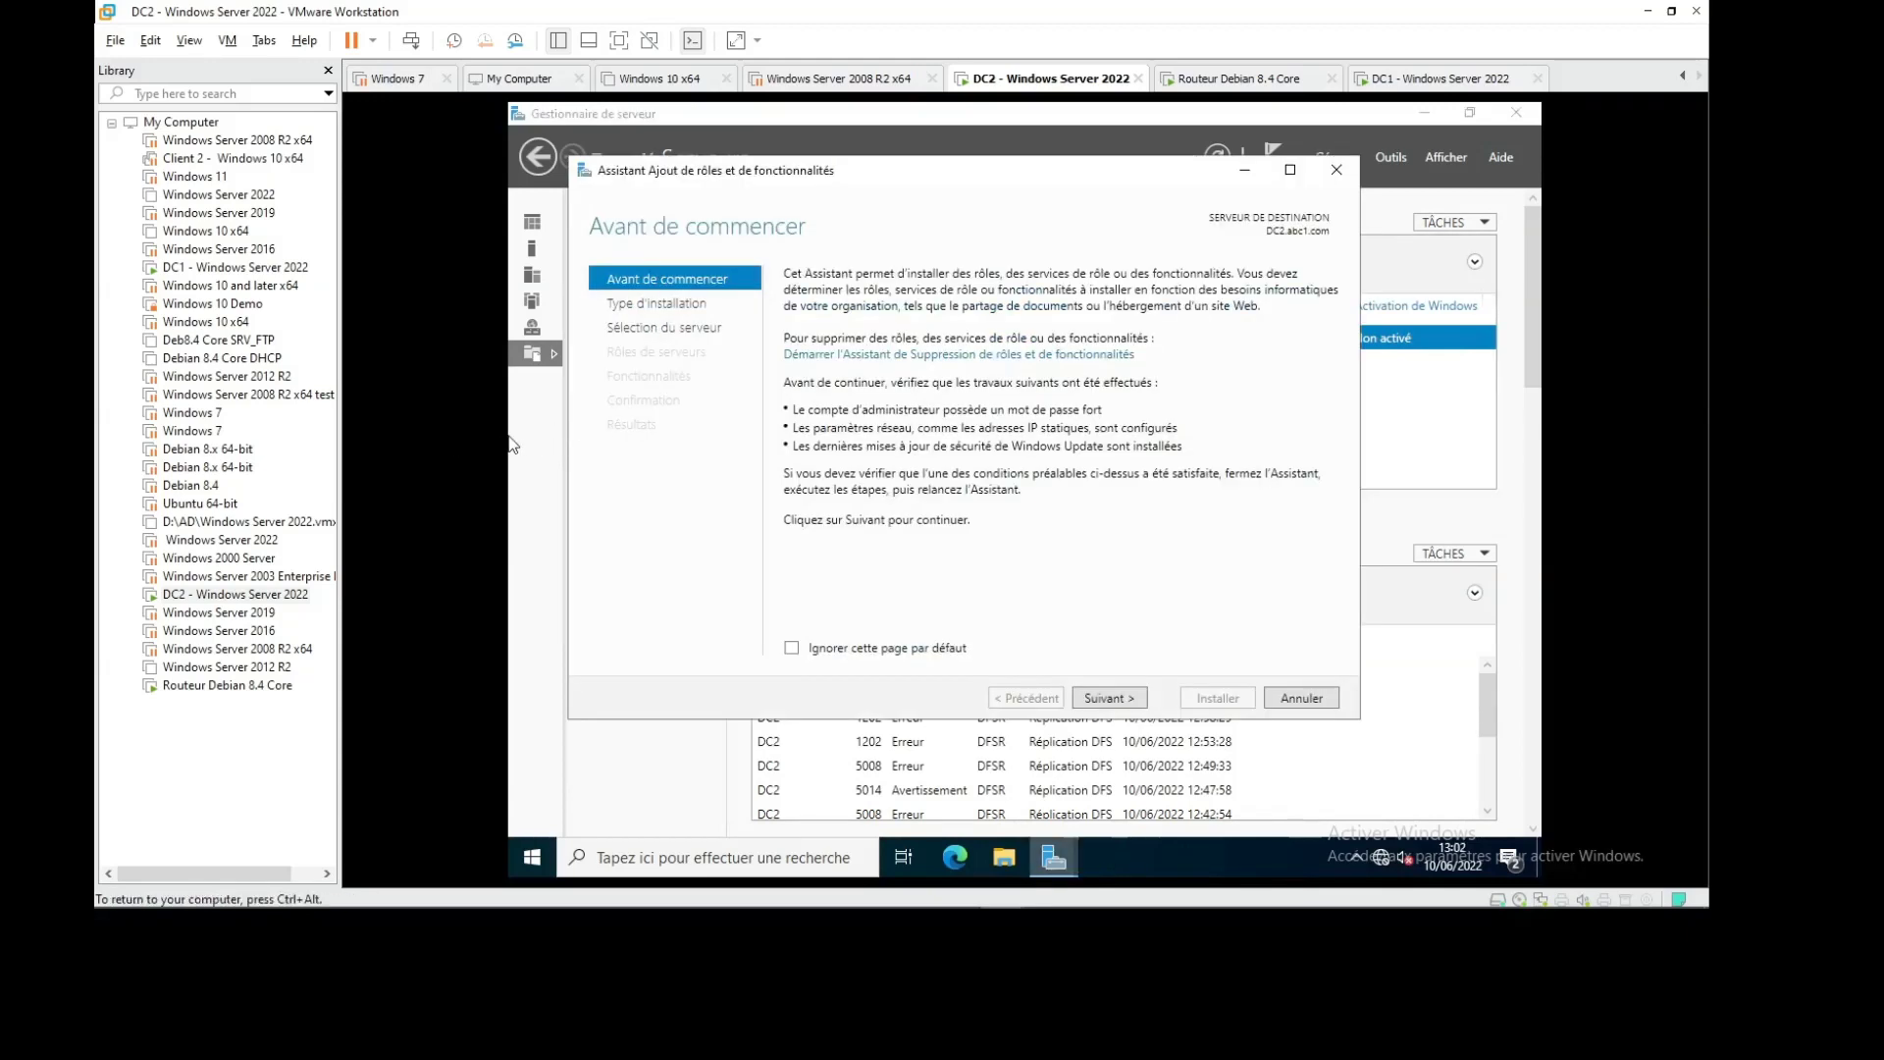
Advance the wizard with role-based installation on DC2 to the Server Roles list
click(1106, 698)
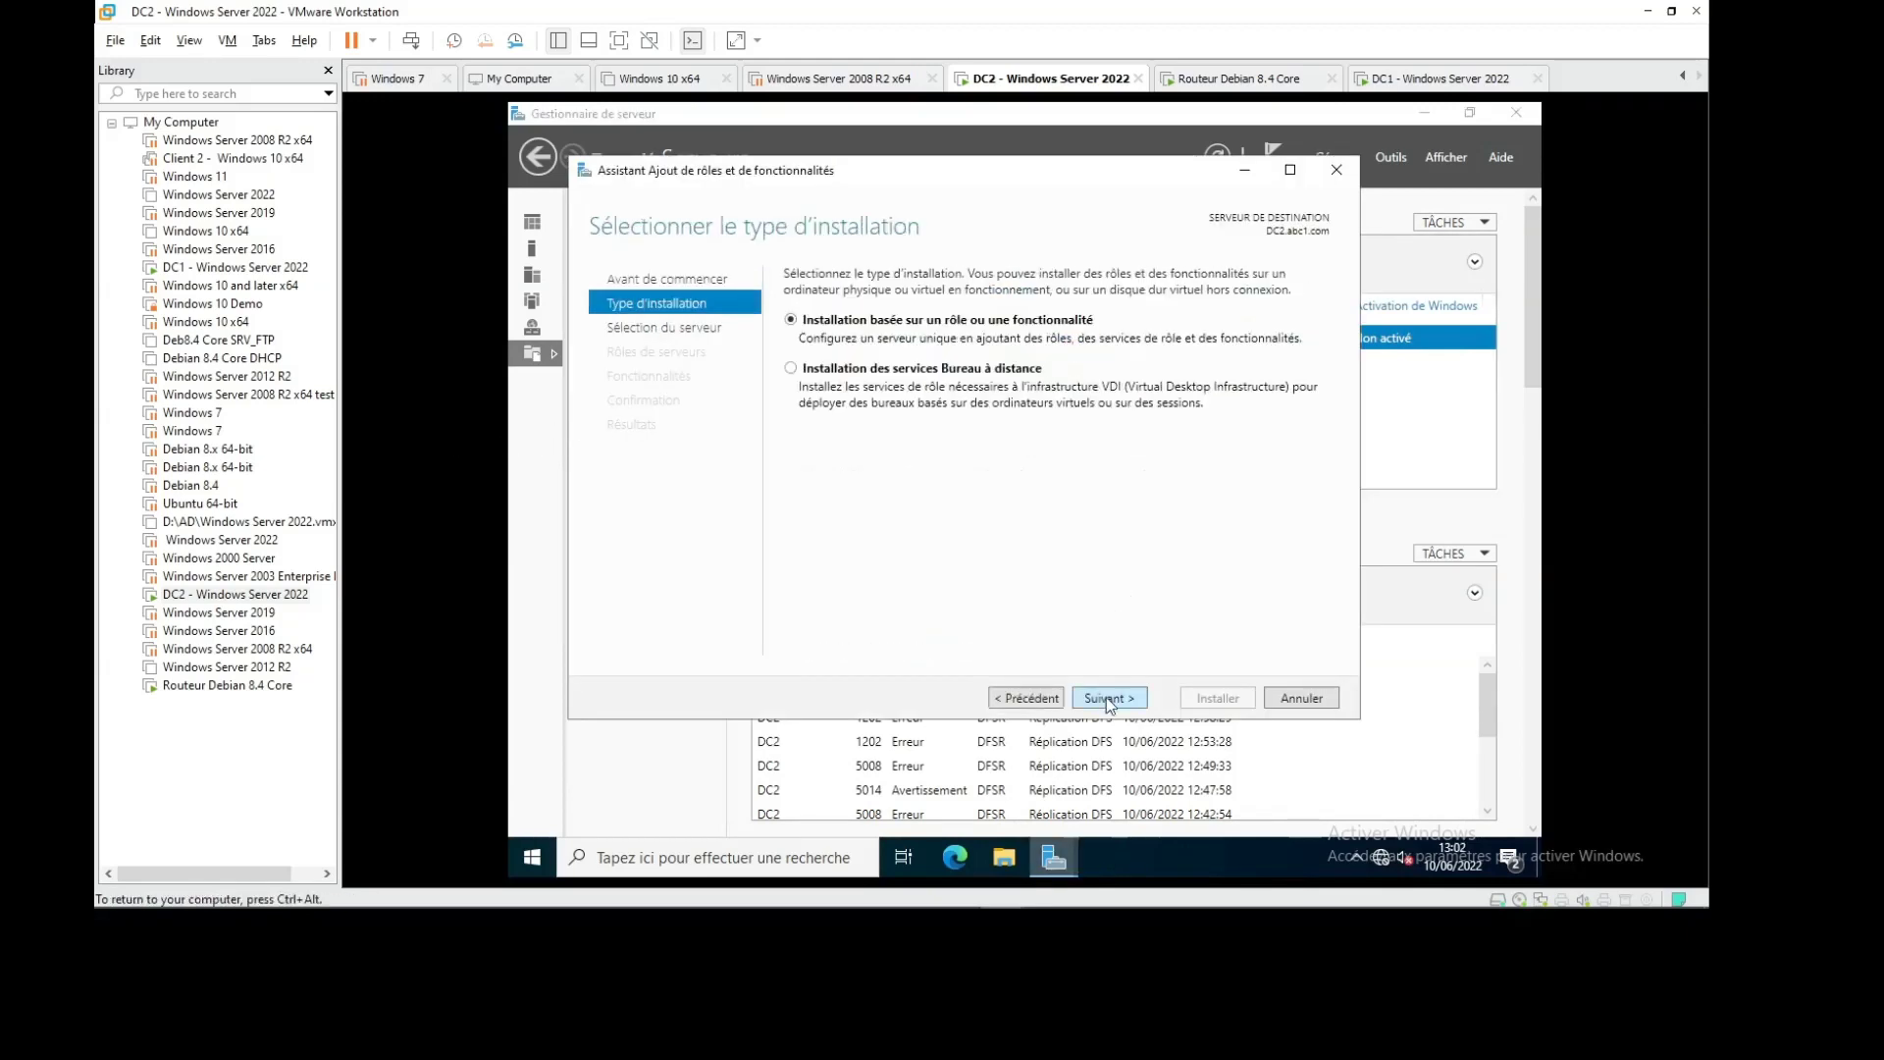
click(1105, 697)
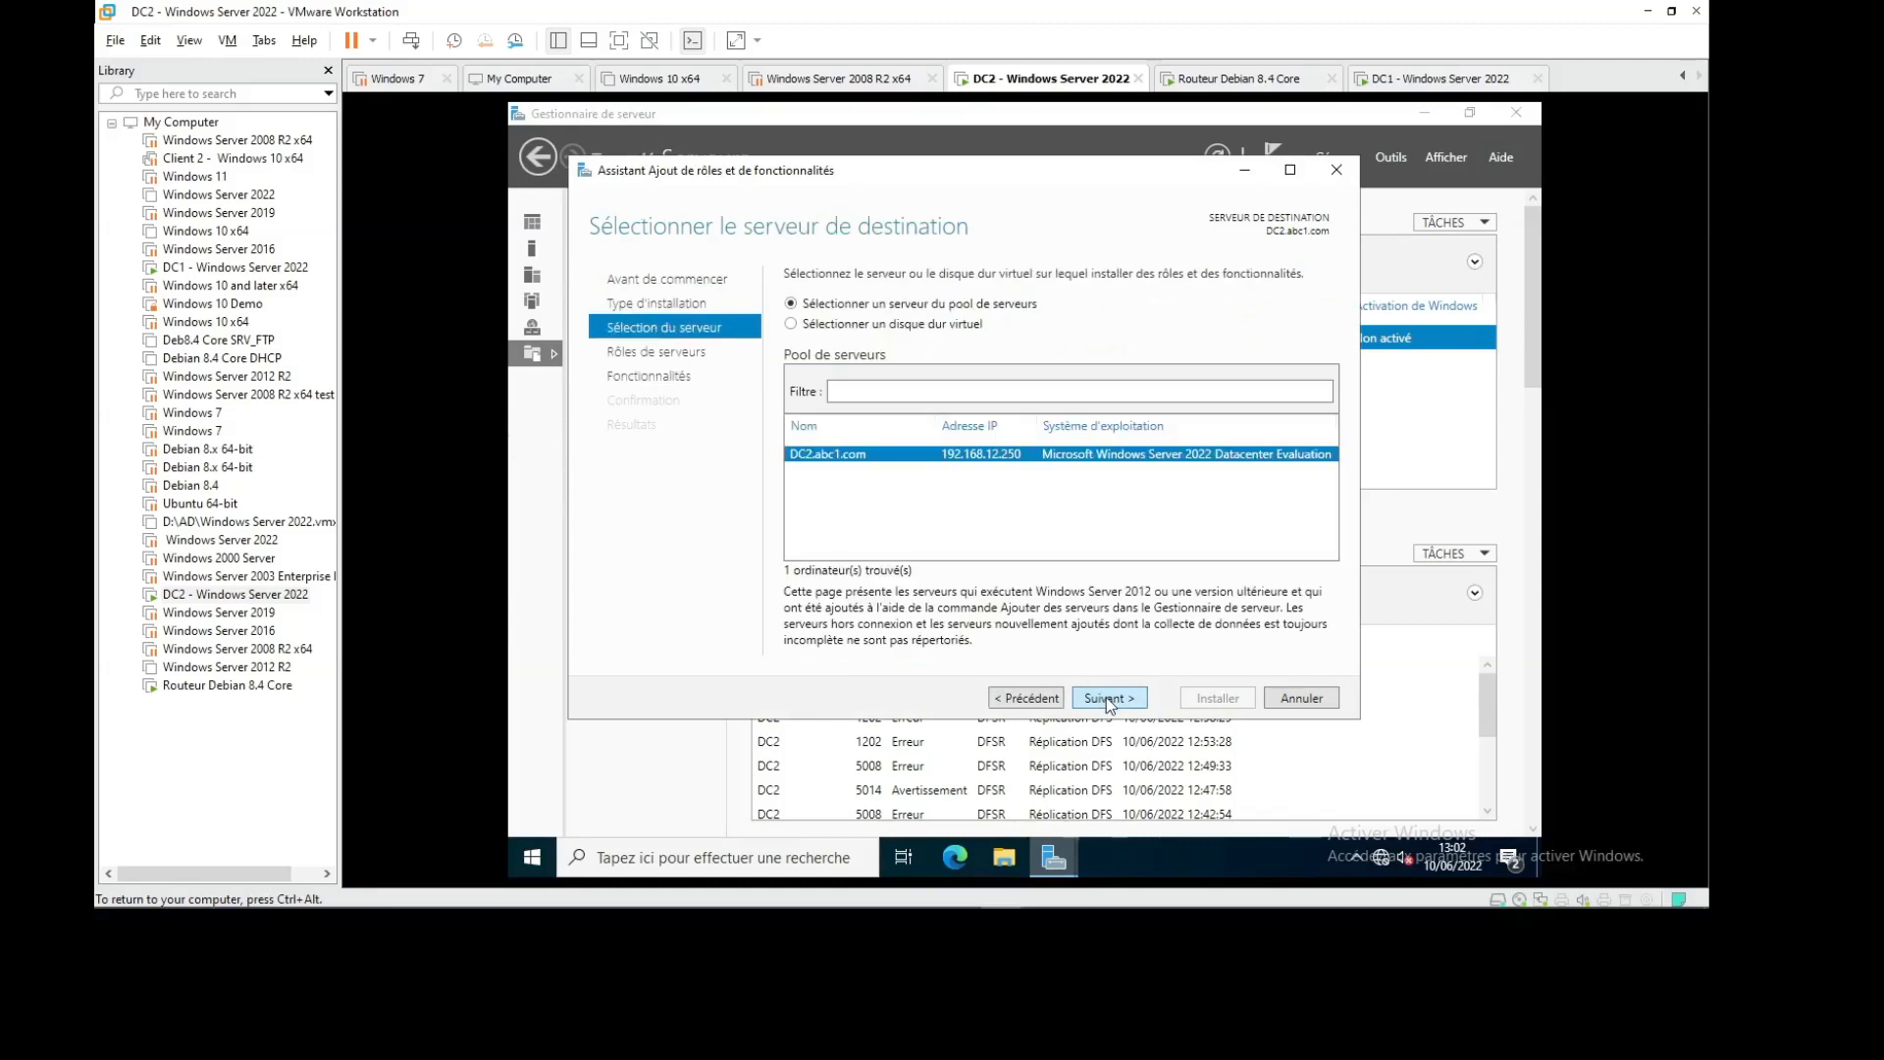
click(1111, 695)
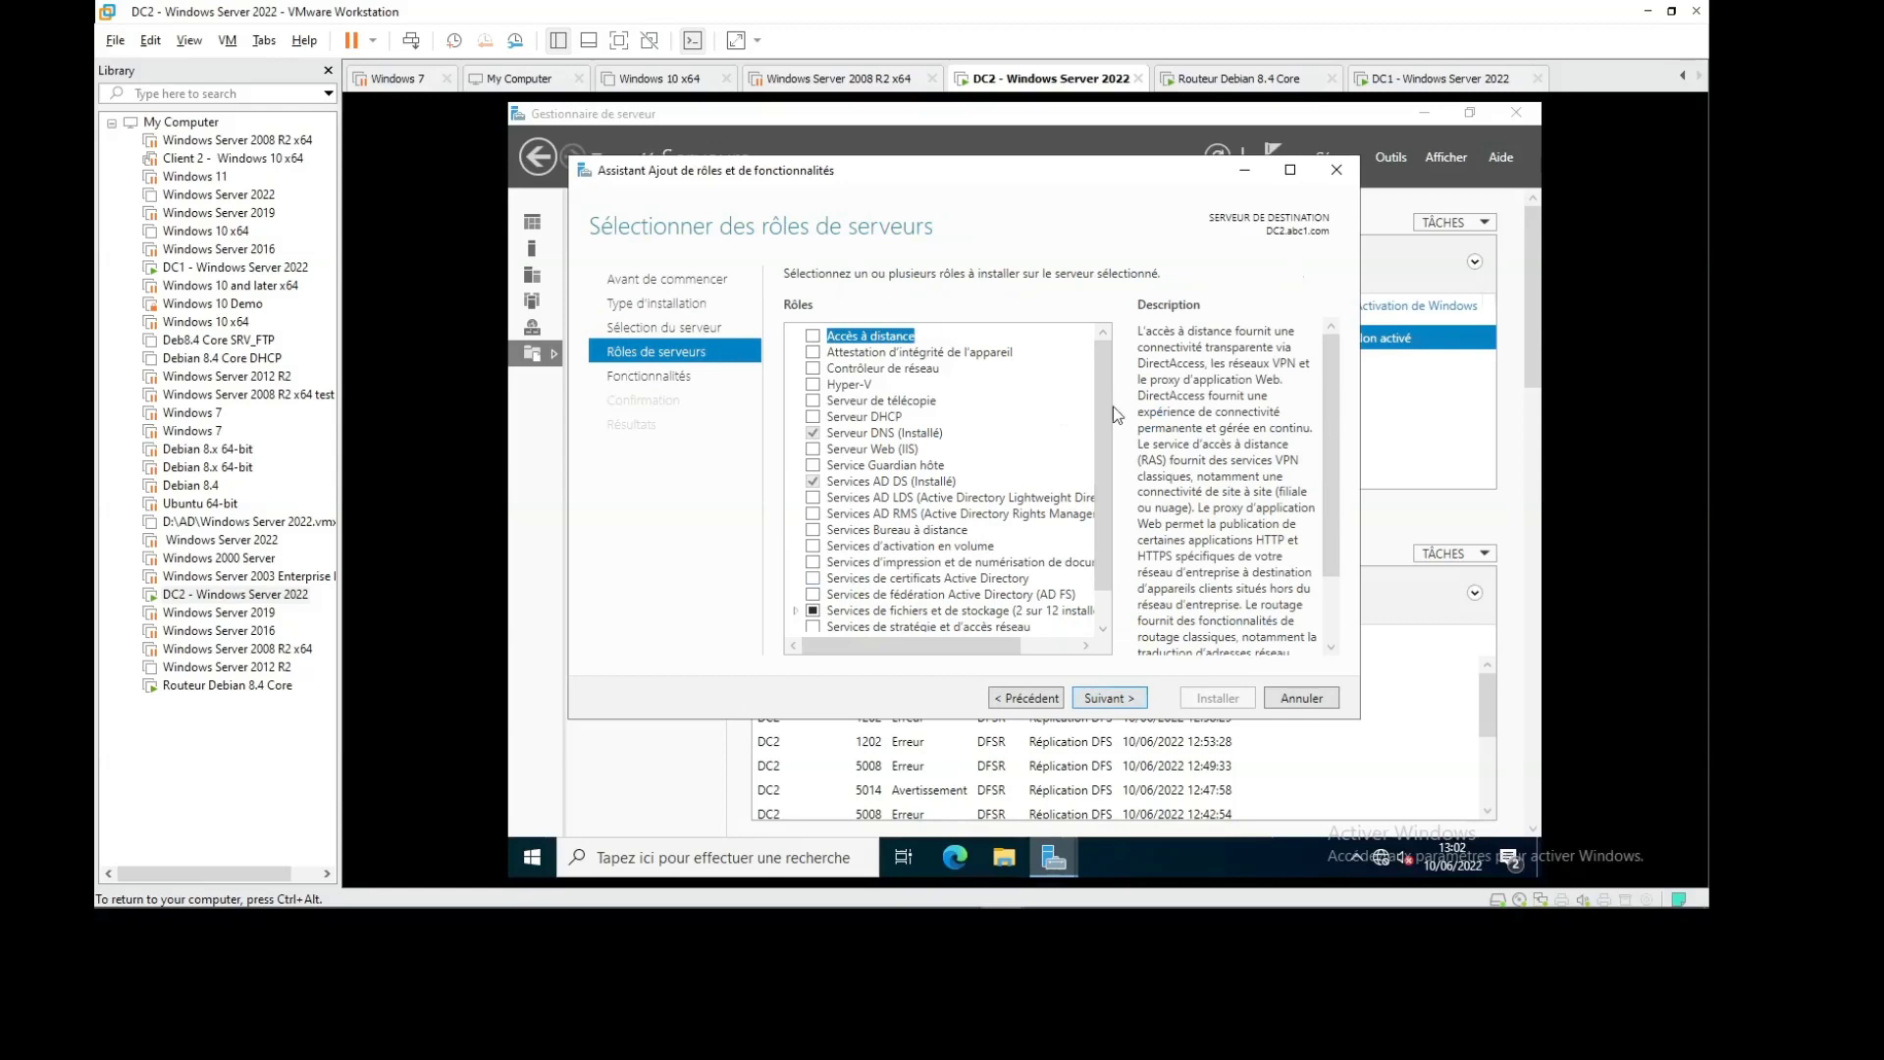
scroll(1109, 412, down, 1)
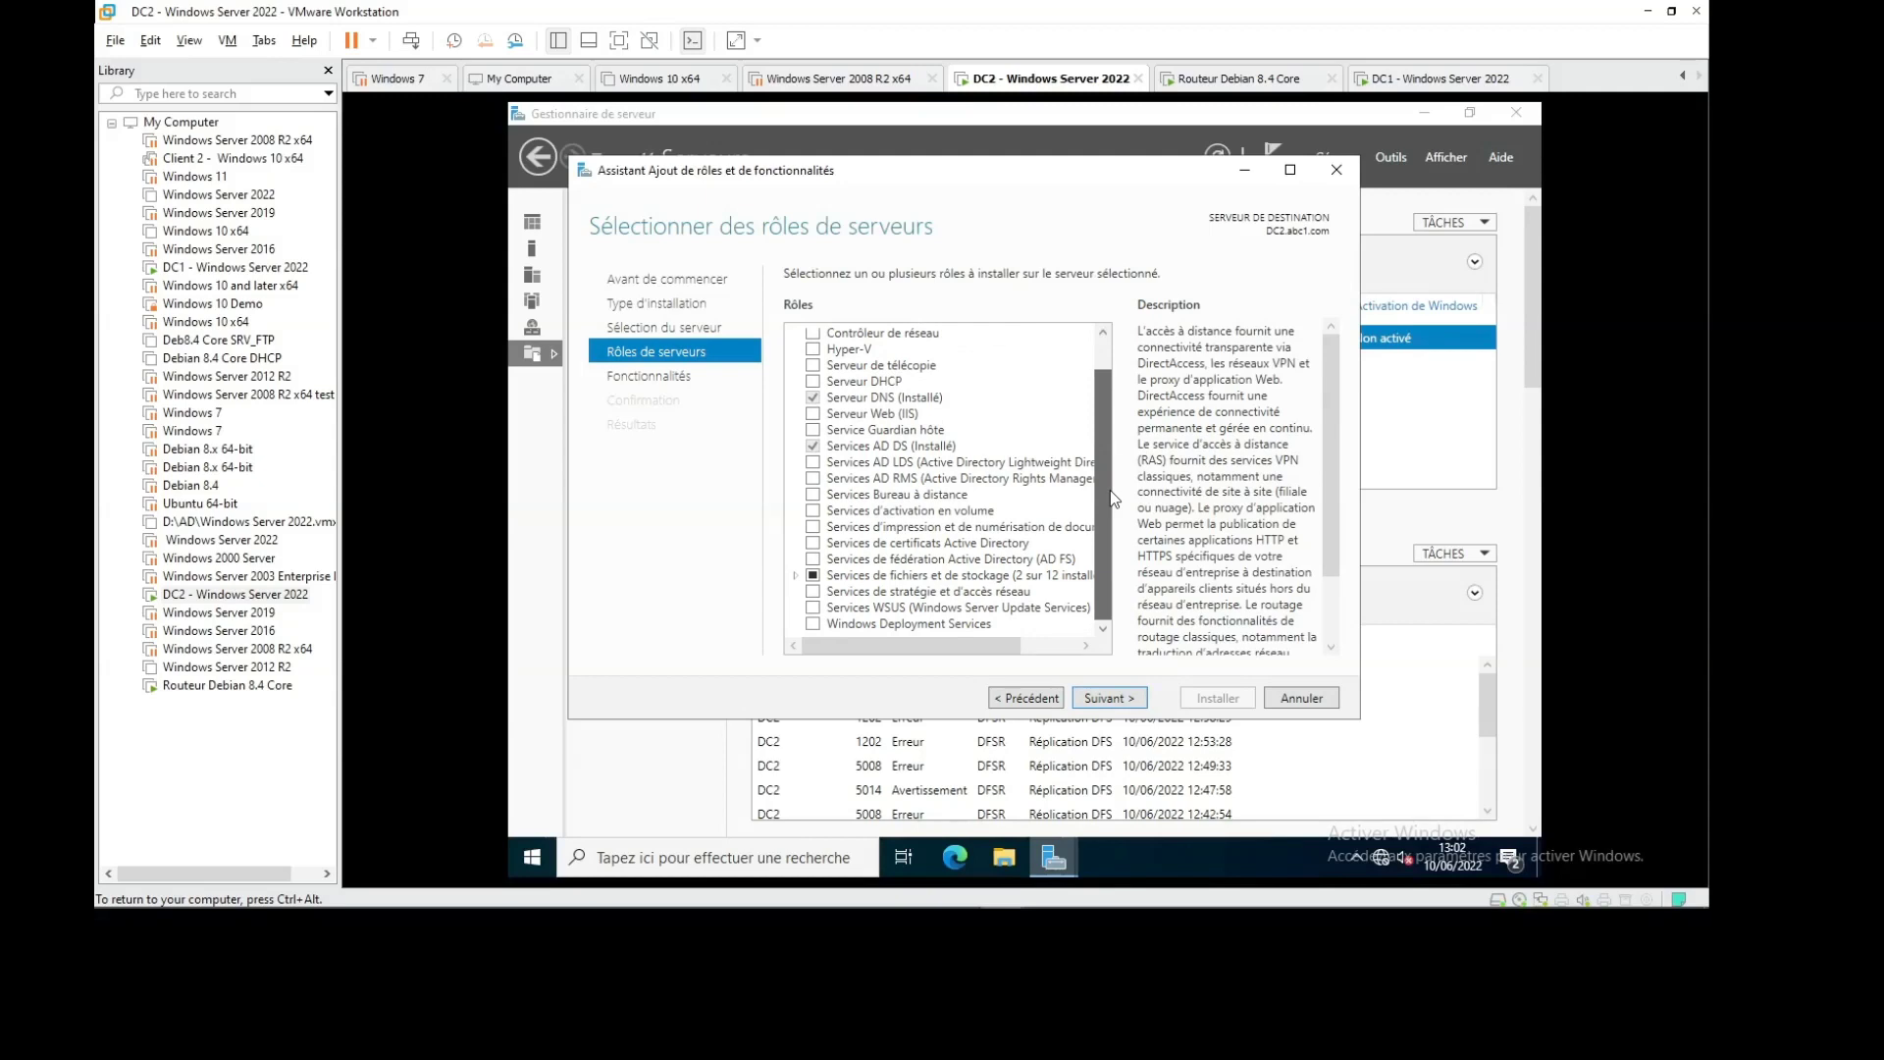
scroll(1102, 438, up, 1)
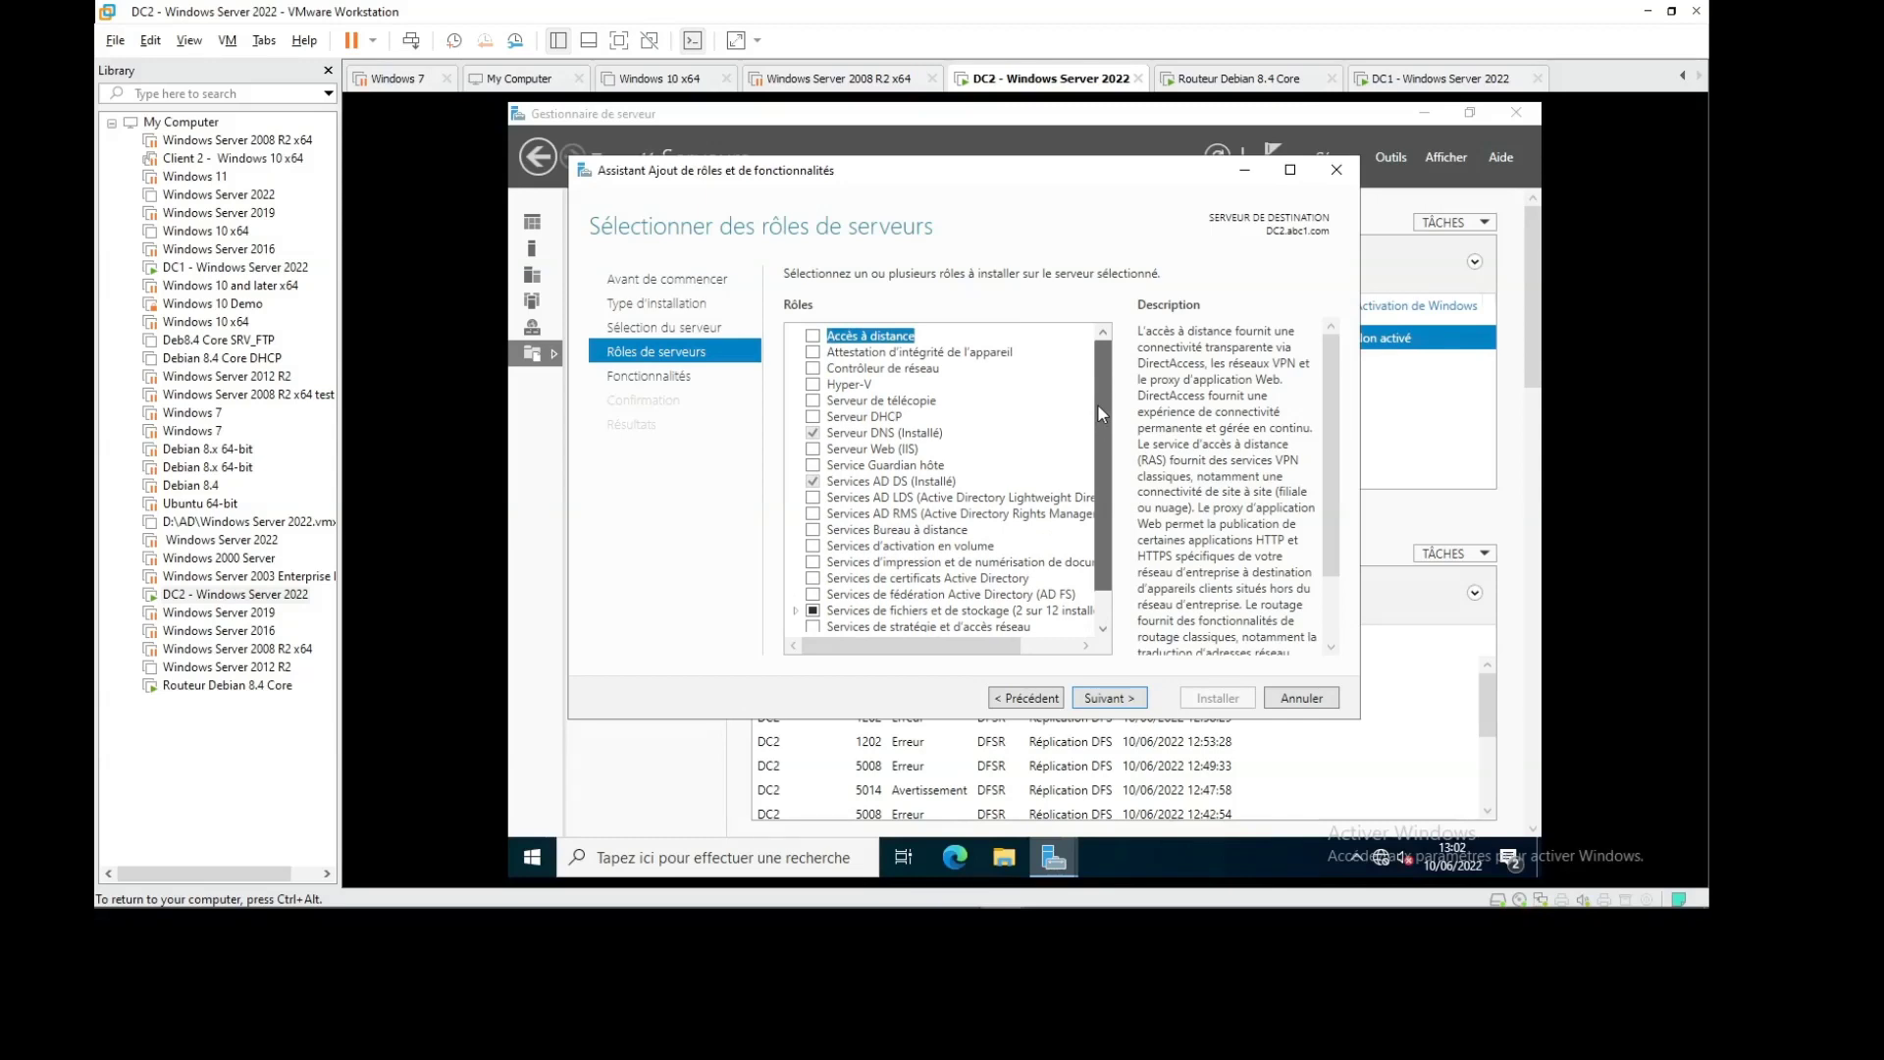
scroll(1098, 411, down, 1)
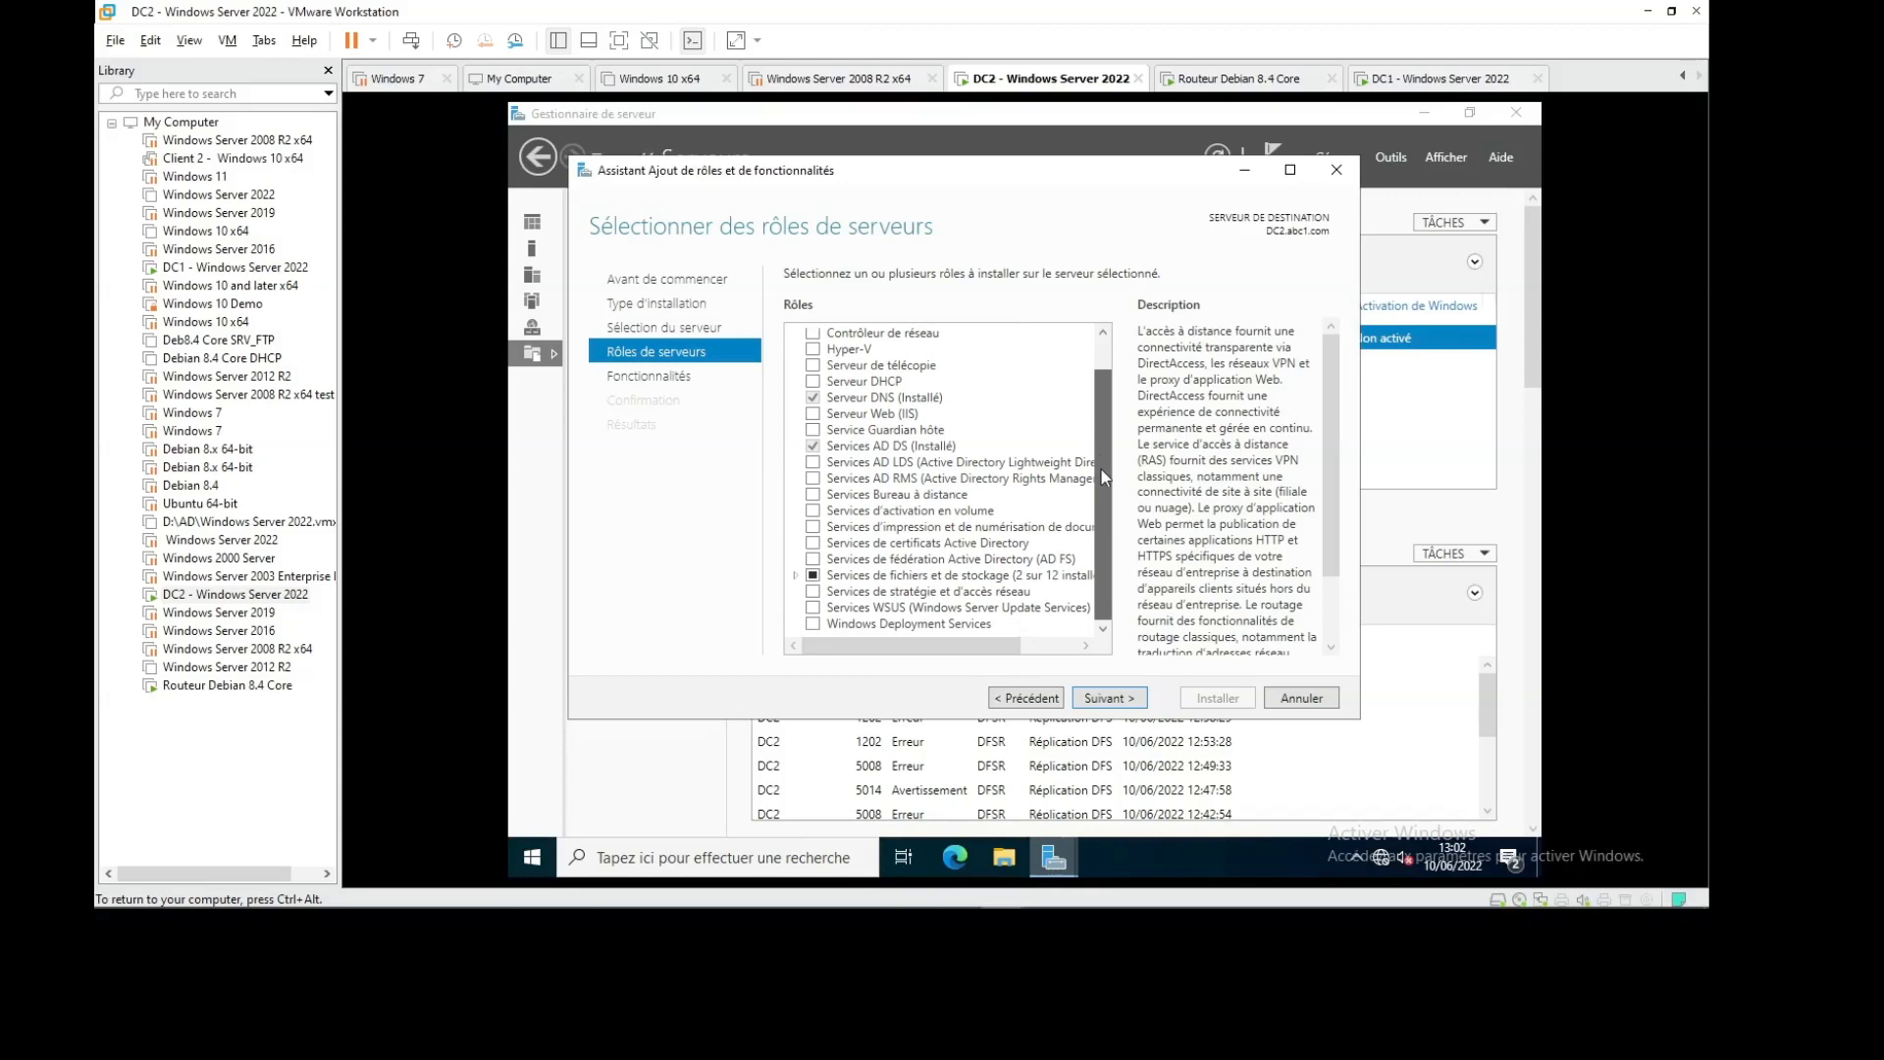
Expand File and Storage Services, check the installed Storage Services role, and cancel the wizard
click(796, 576)
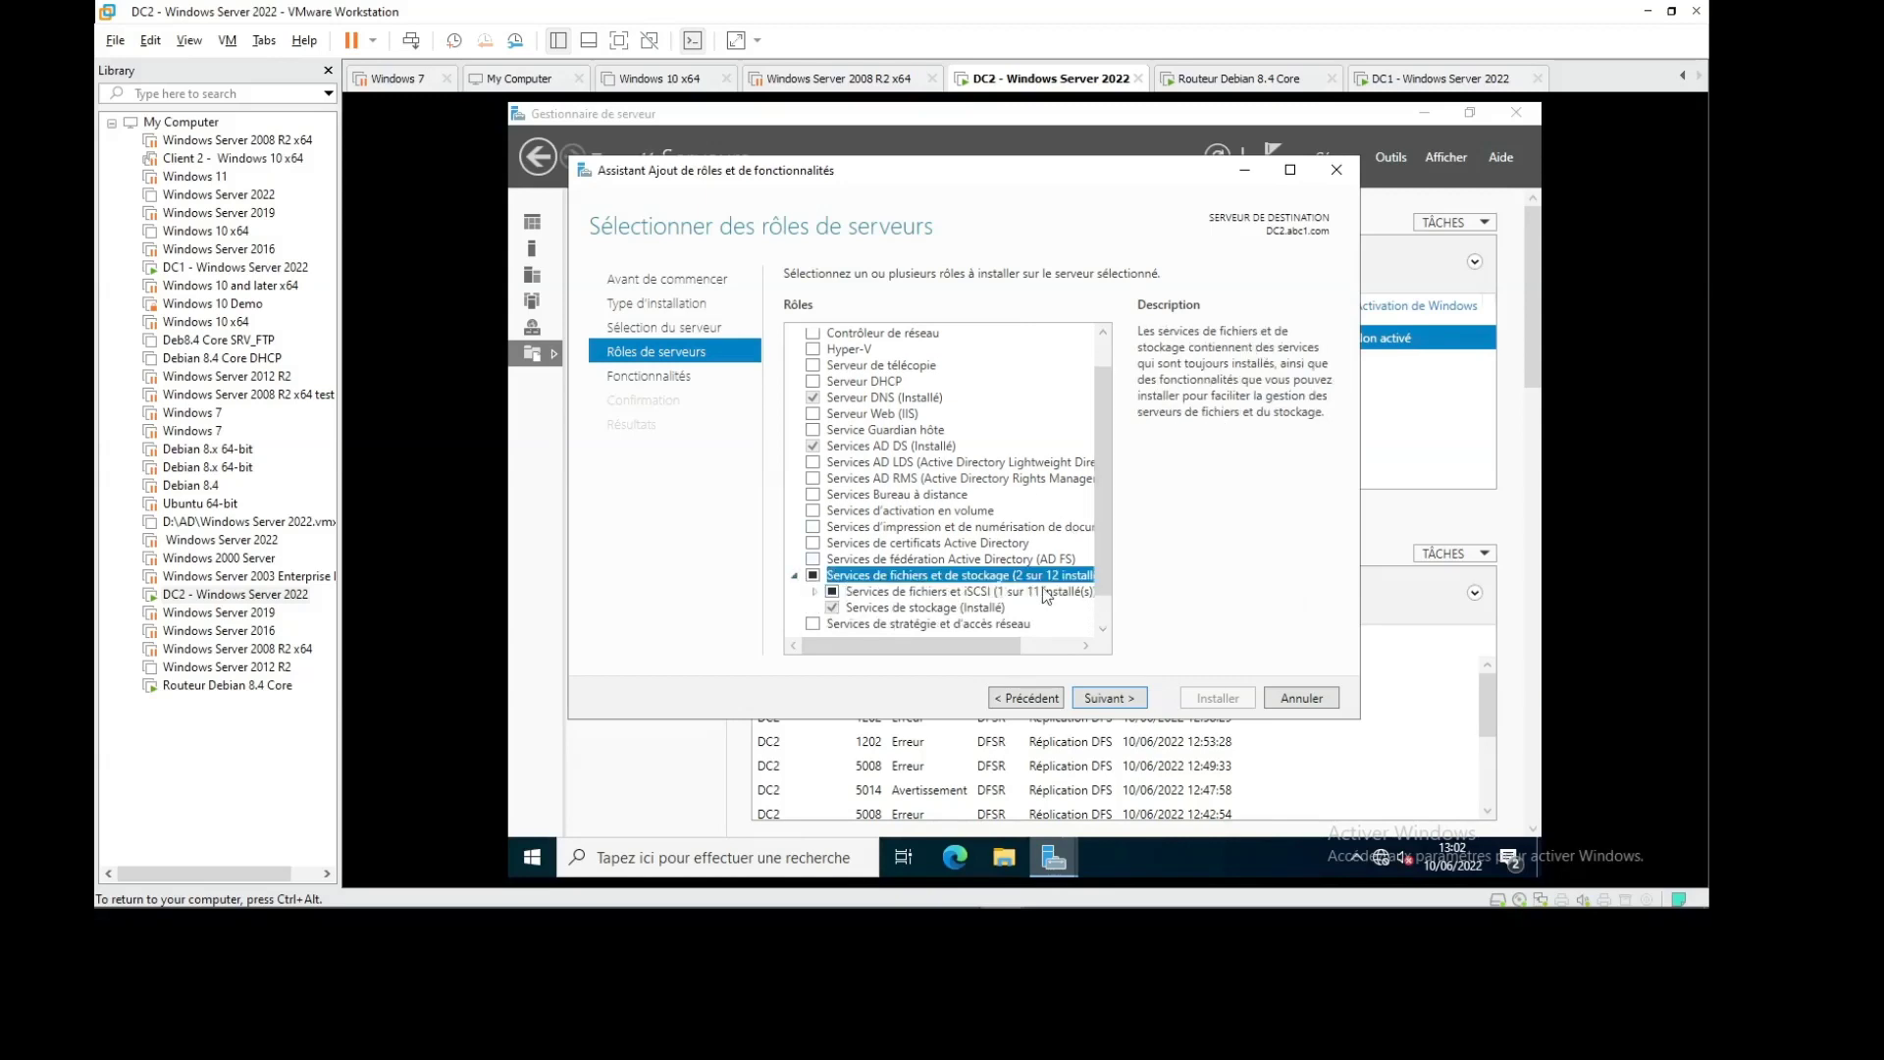
drag(1100, 513, 1099, 573)
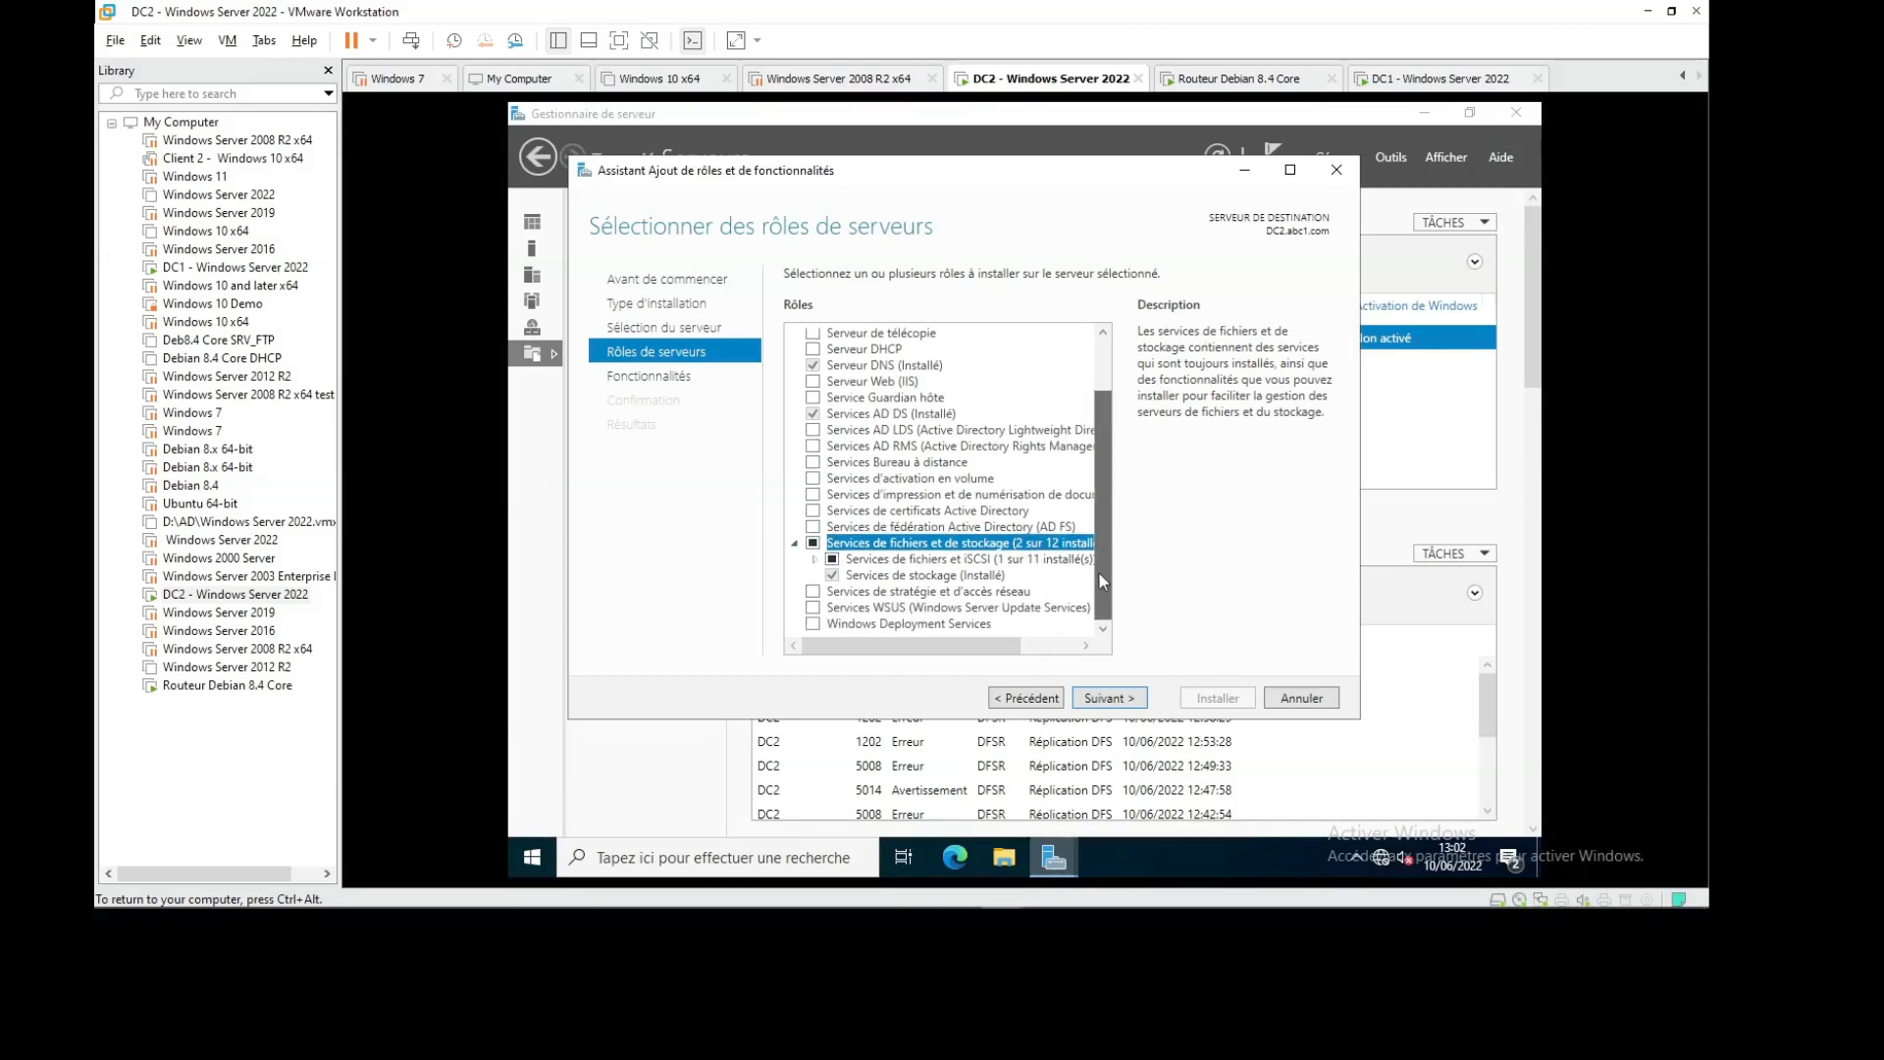
click(963, 579)
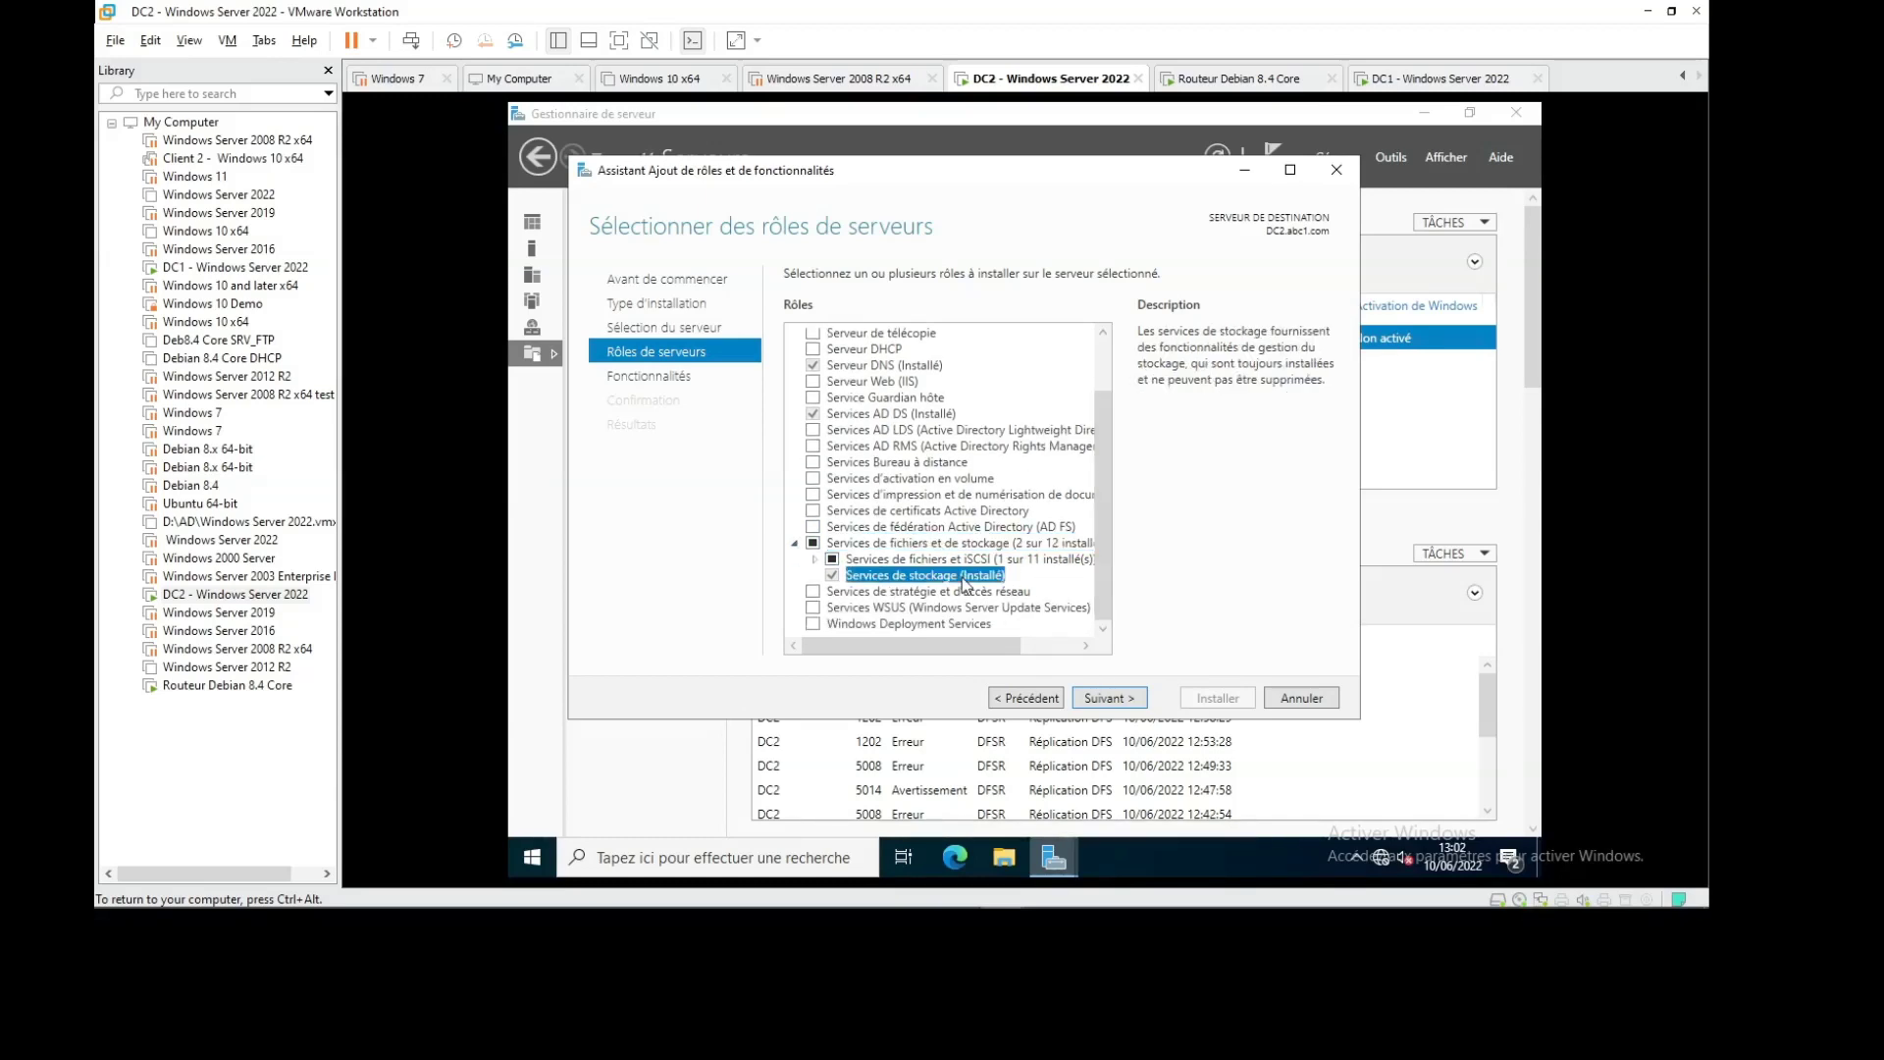
click(1288, 697)
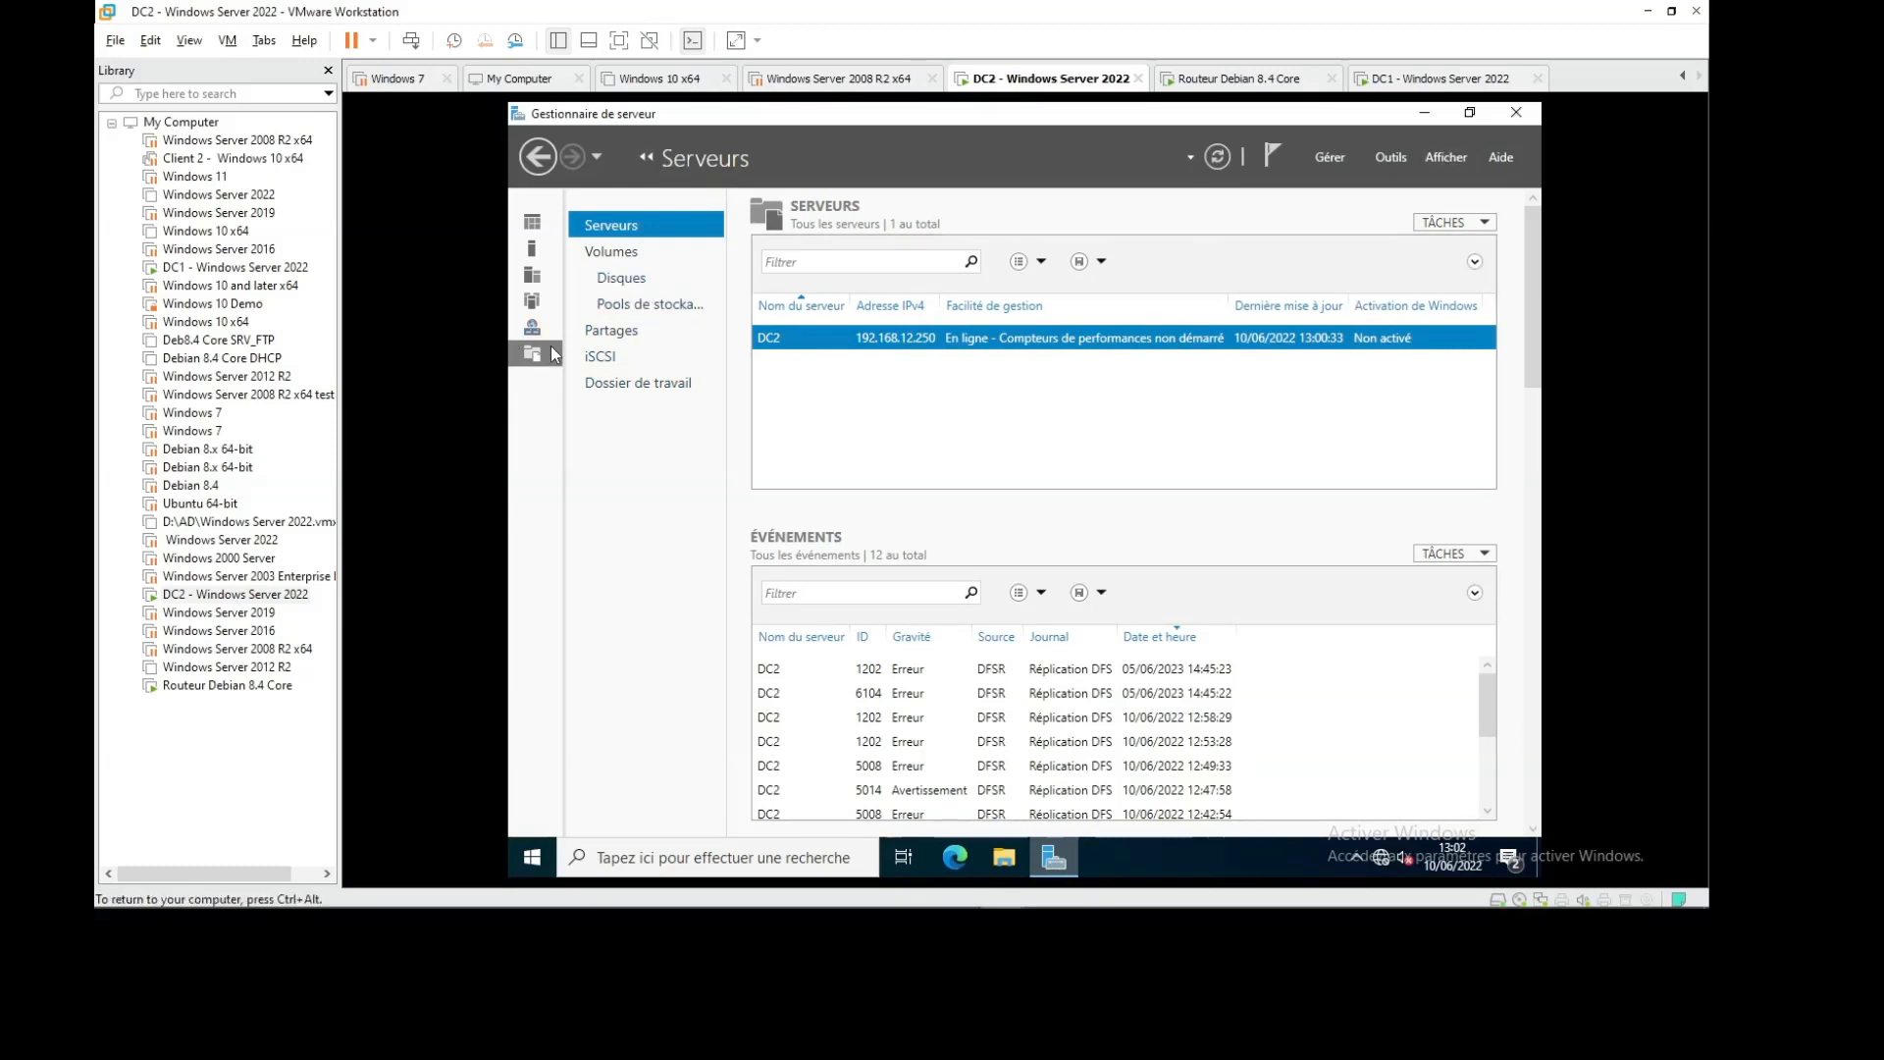
Browse the Dashboard, All Servers, Local Server, and the Volumes, Storage Pools and Shares pages
click(538, 157)
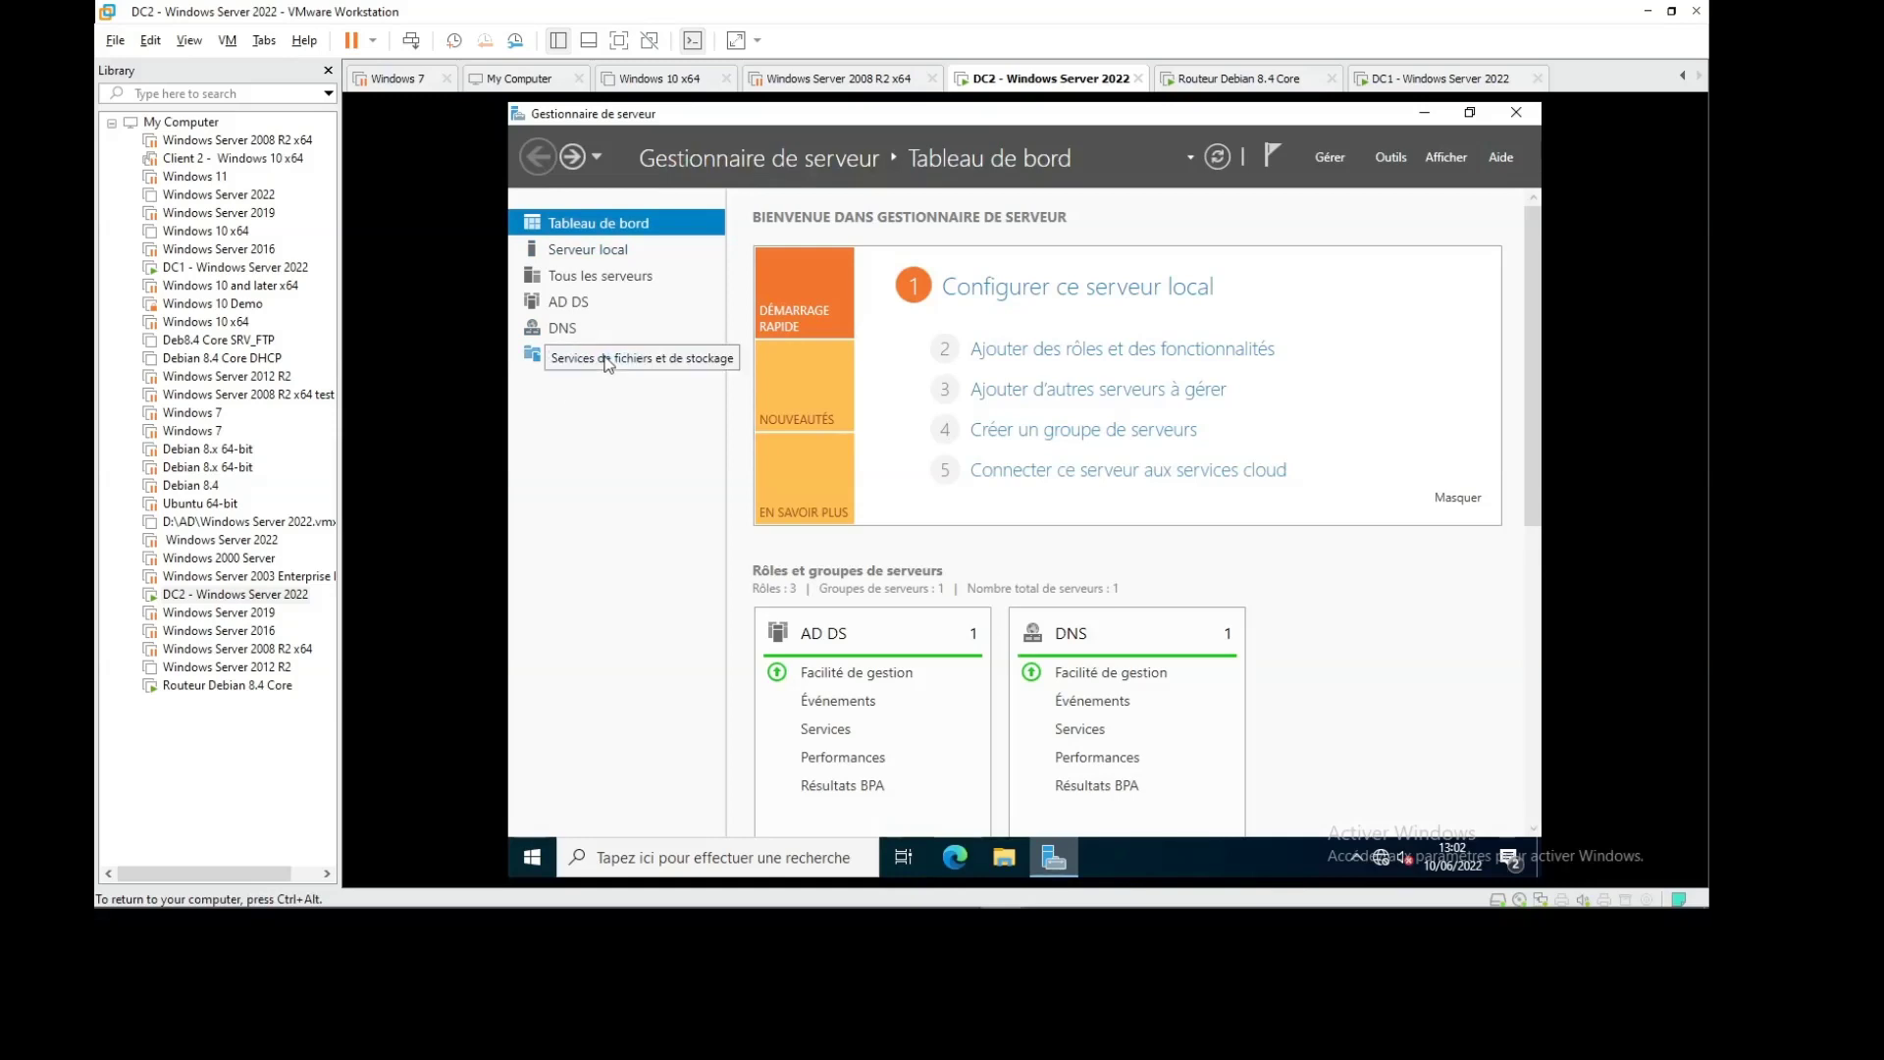
click(604, 279)
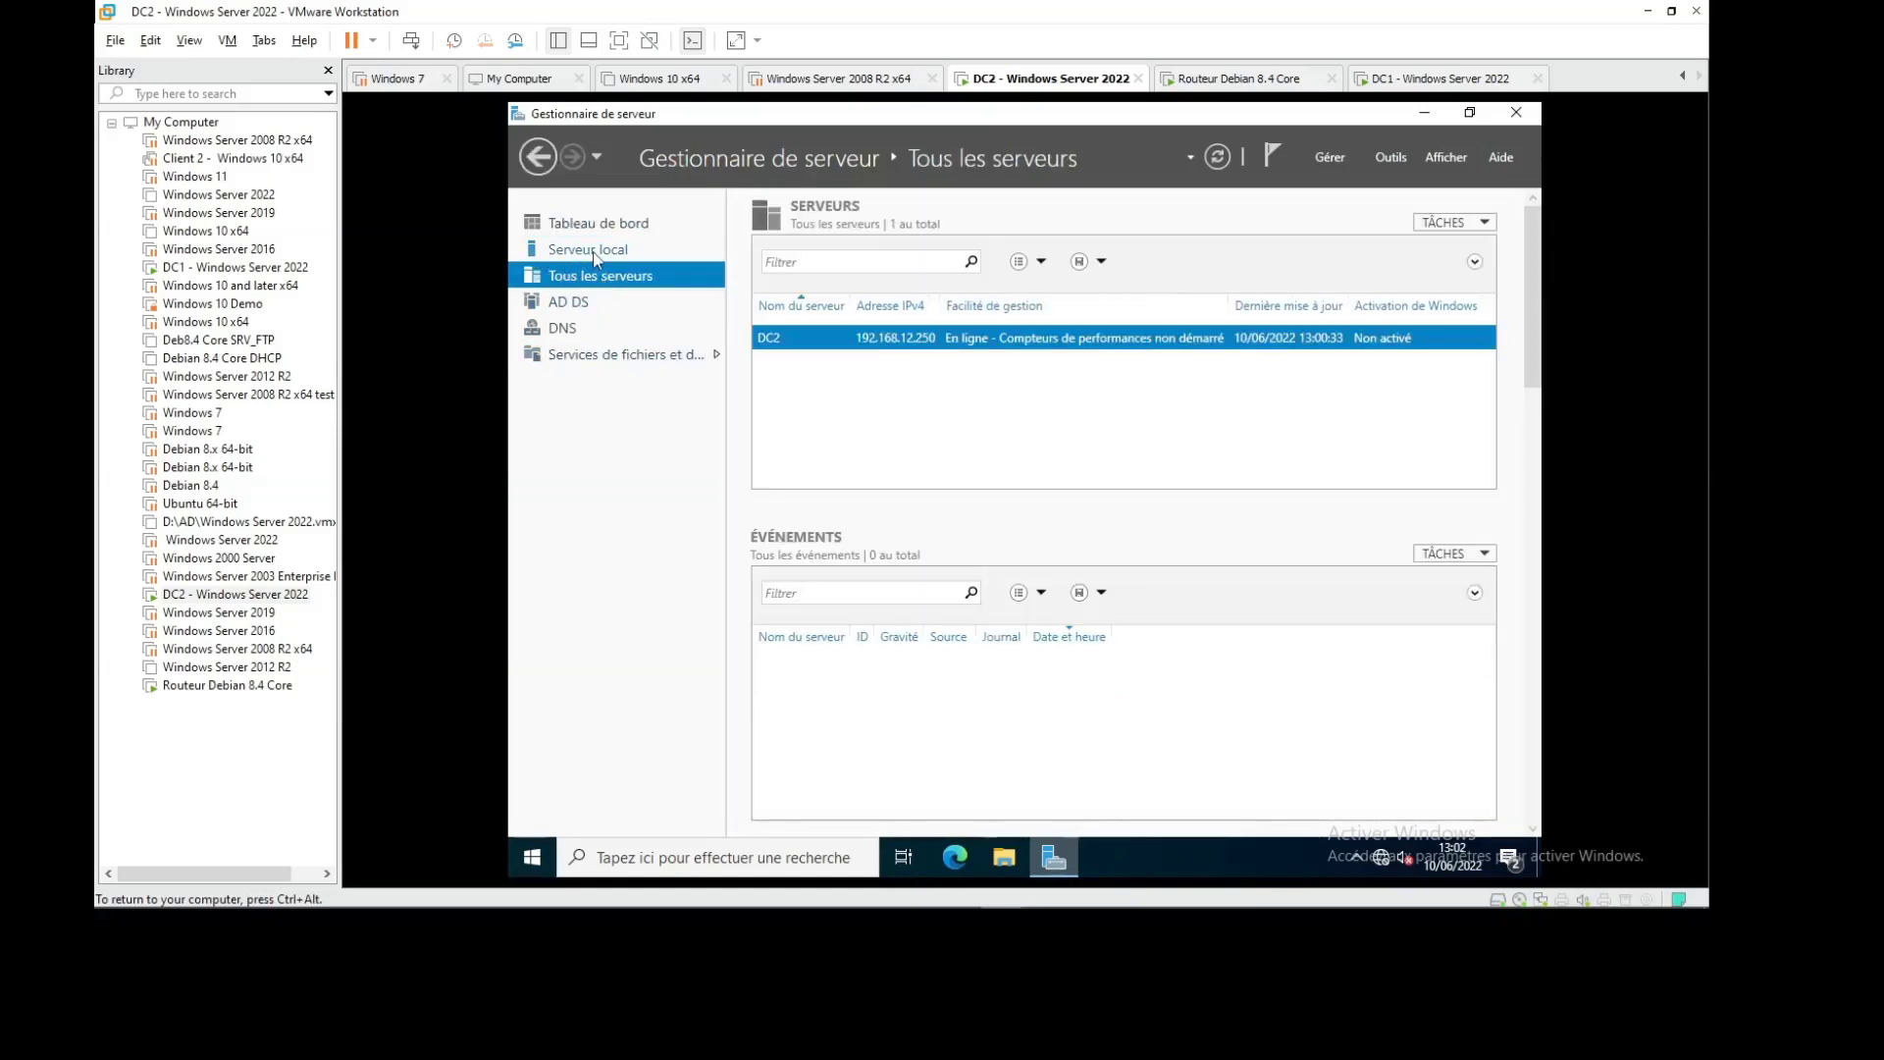
click(596, 253)
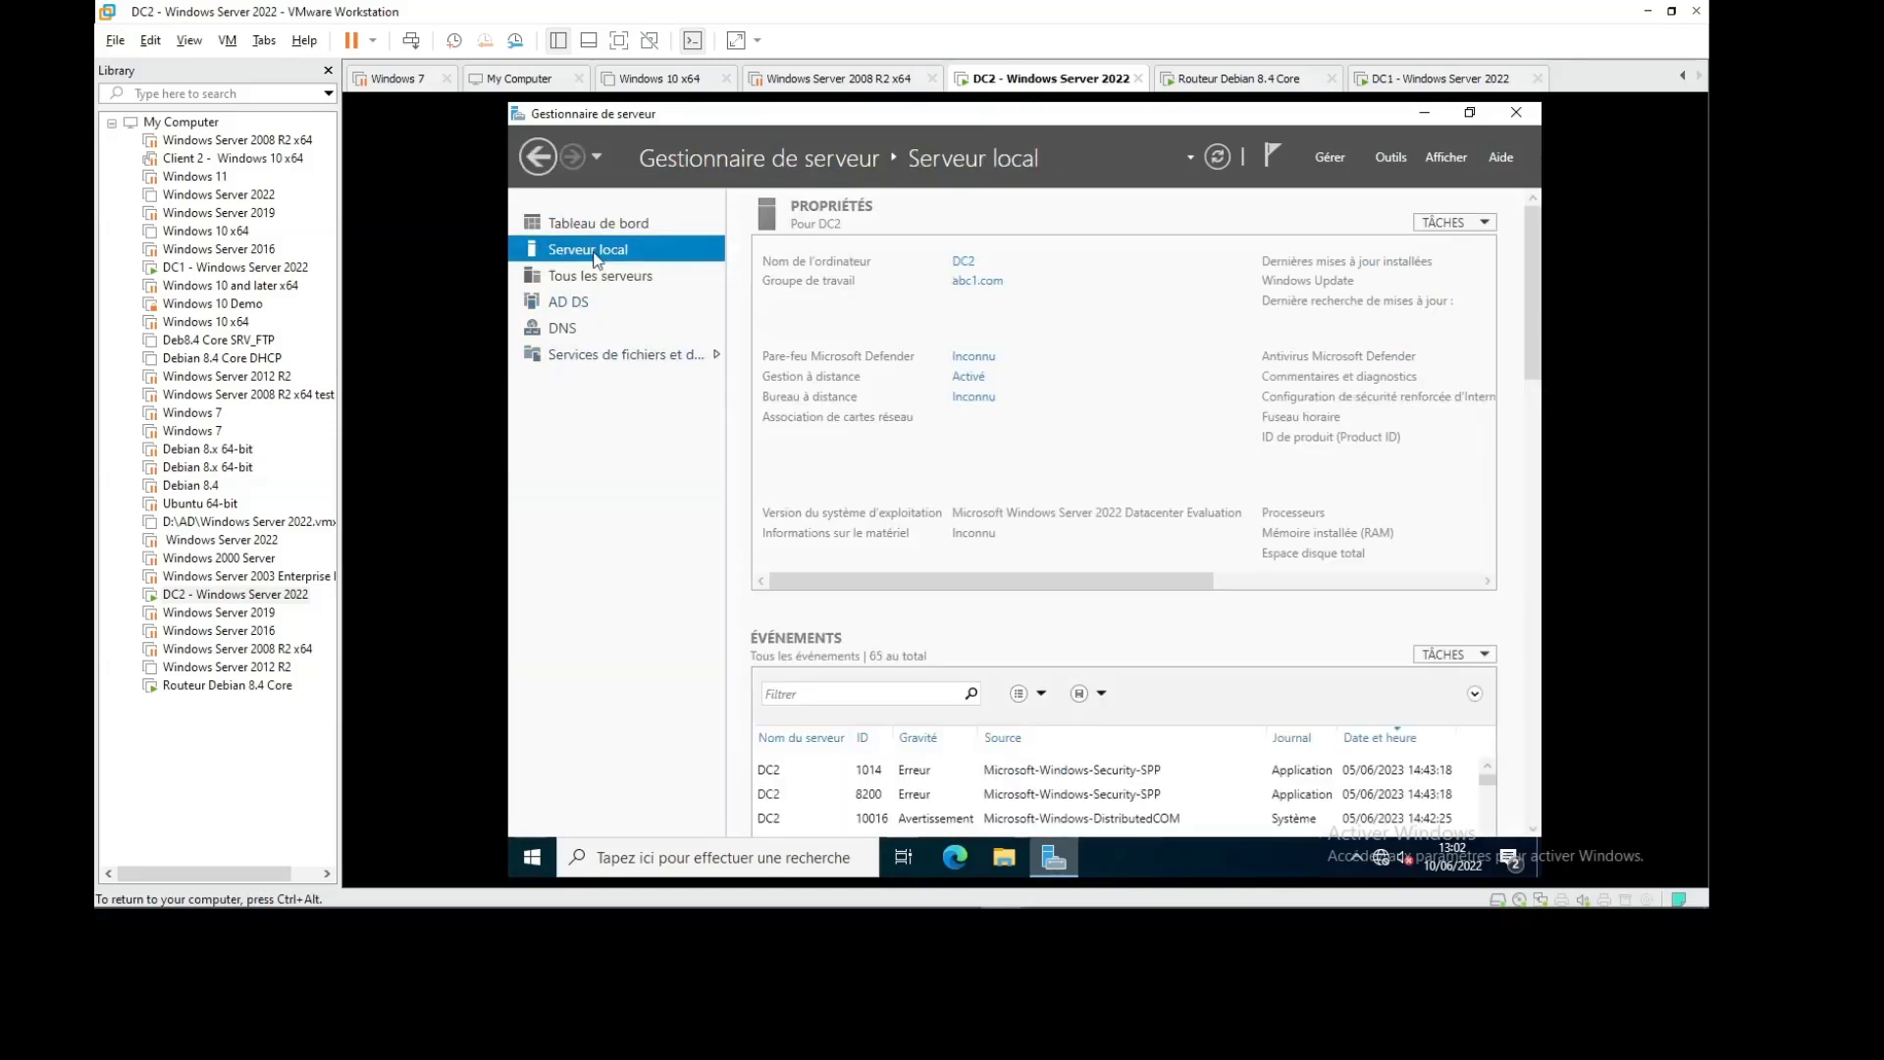
click(716, 357)
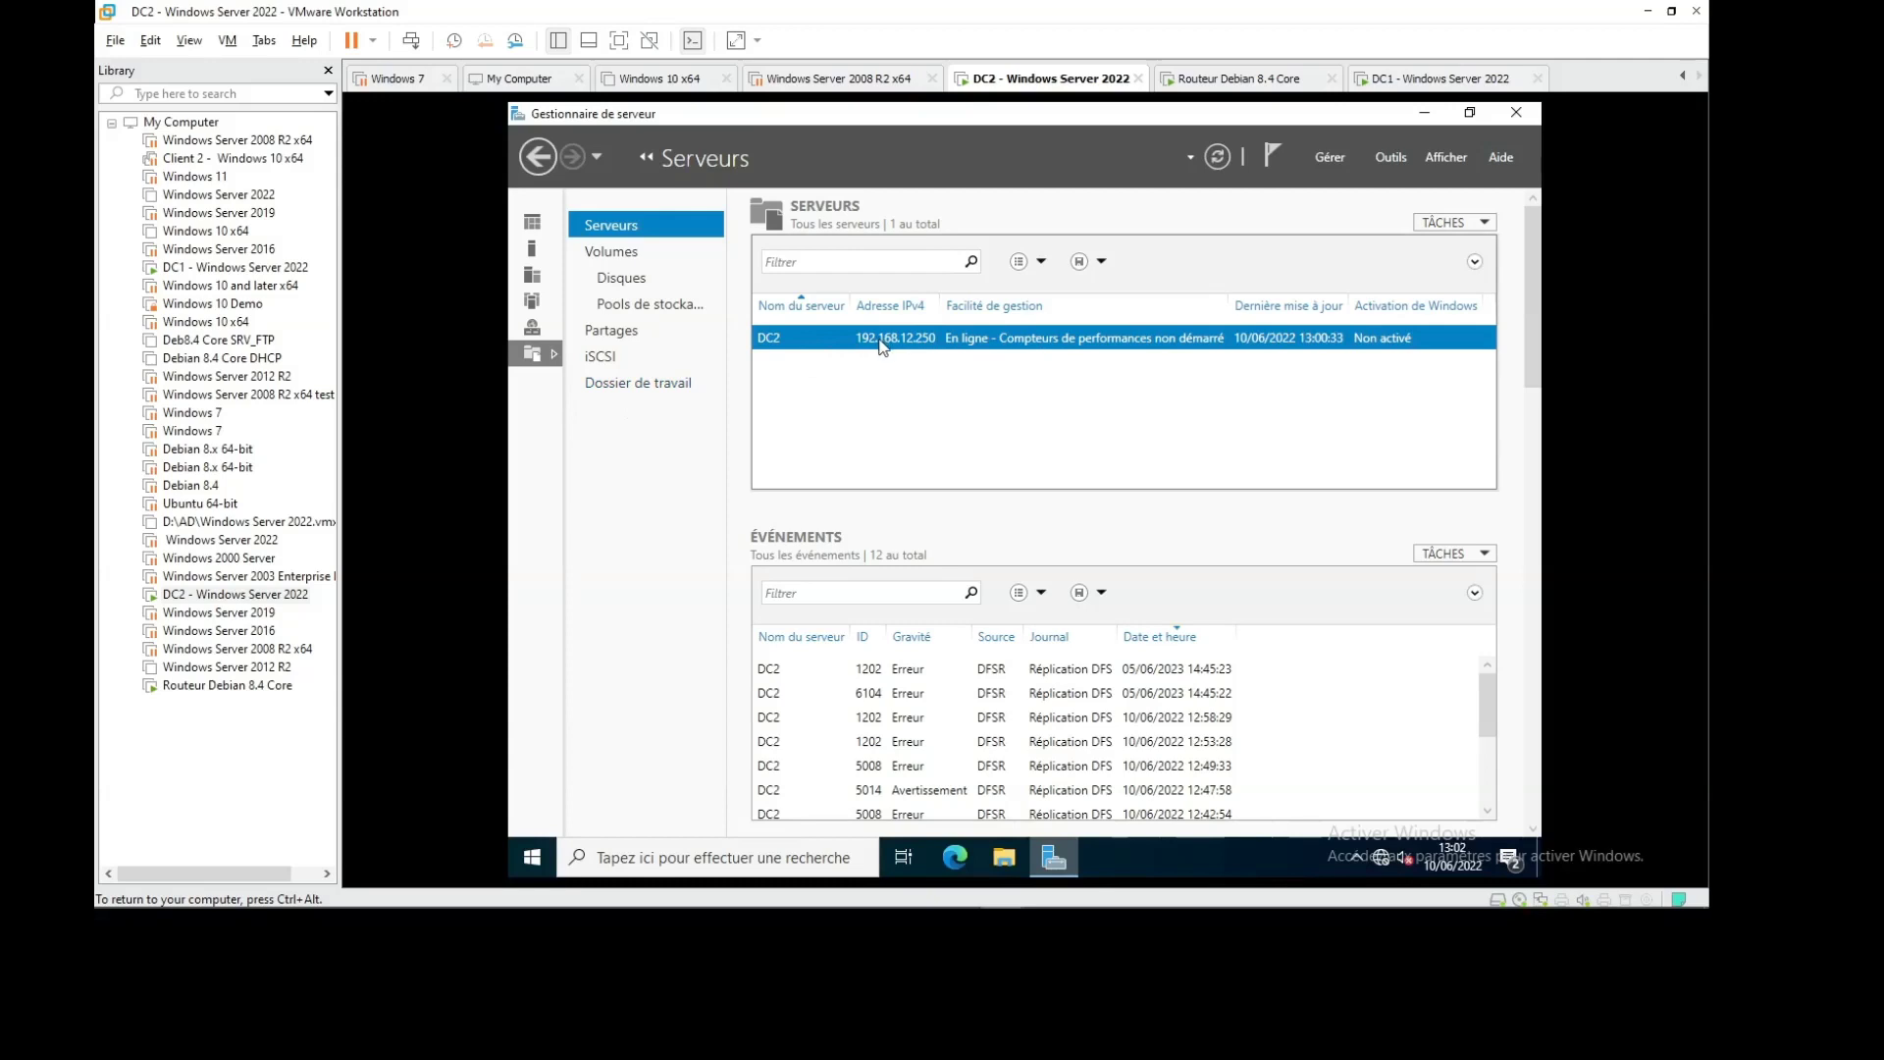
click(628, 257)
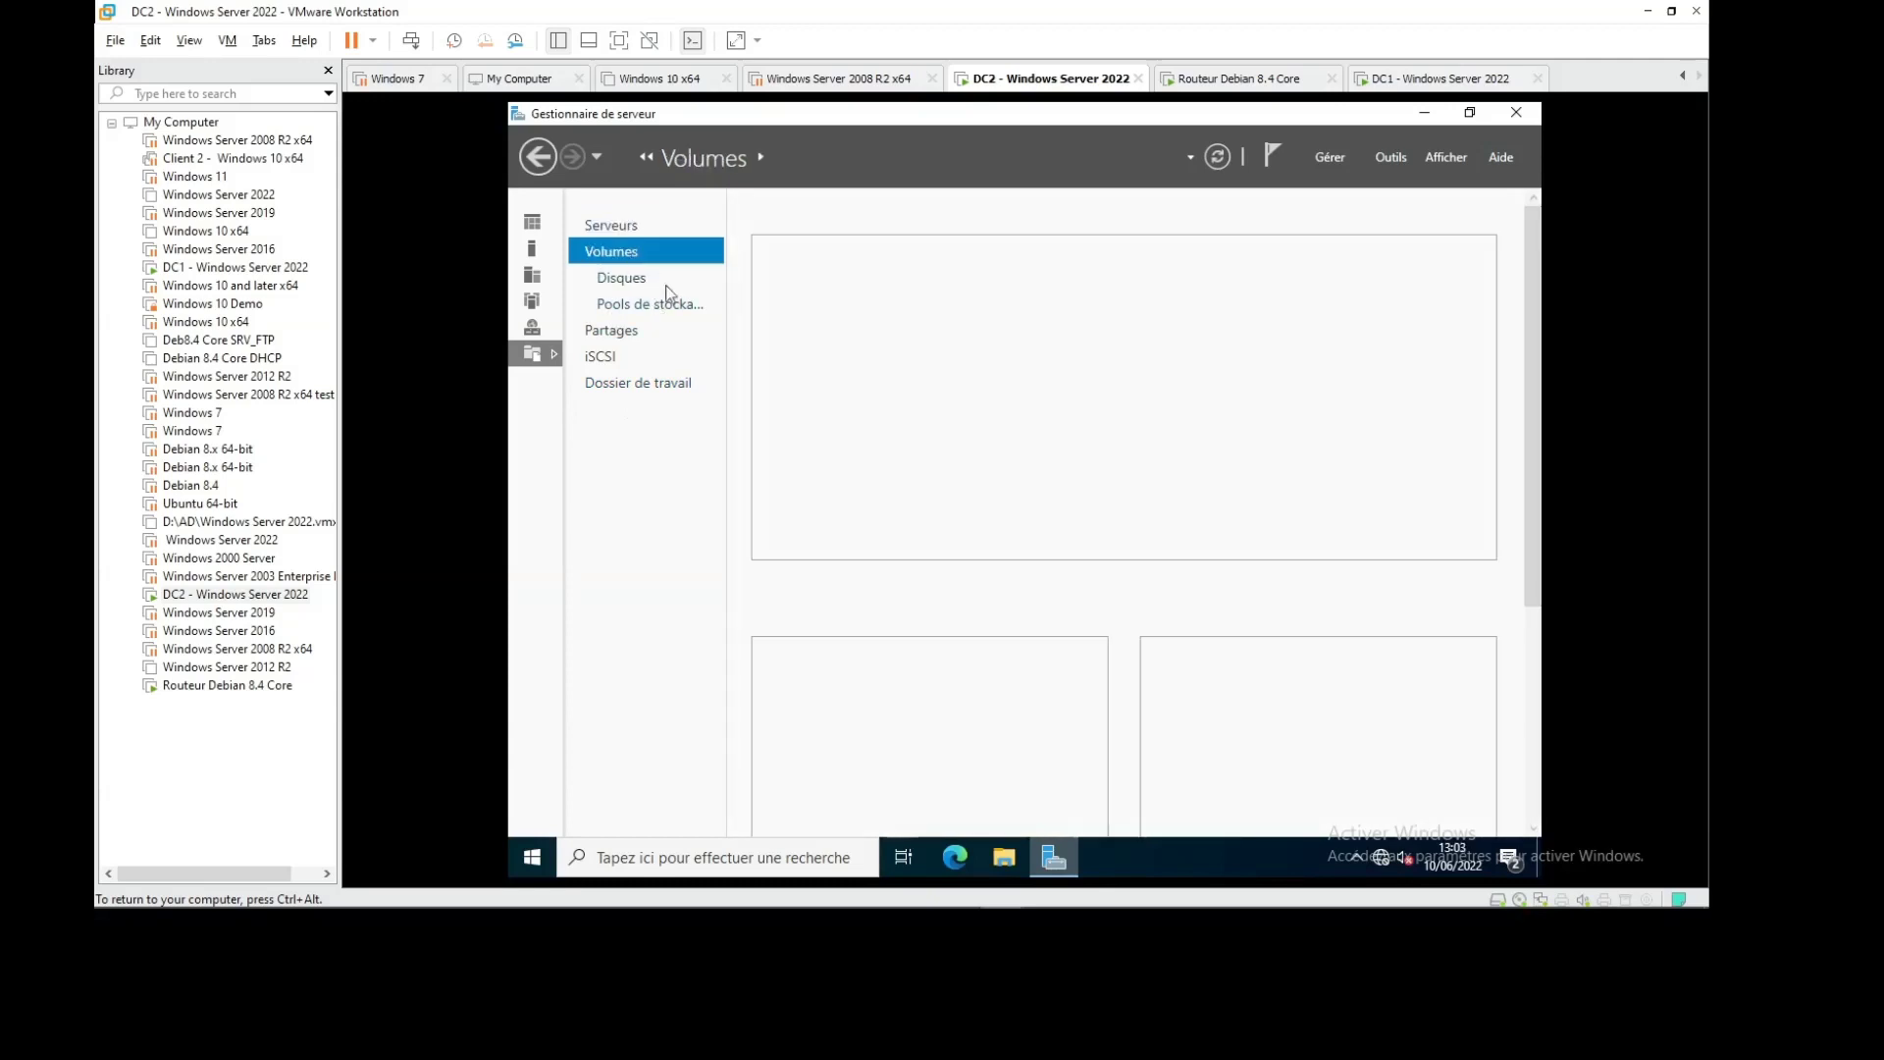
click(655, 306)
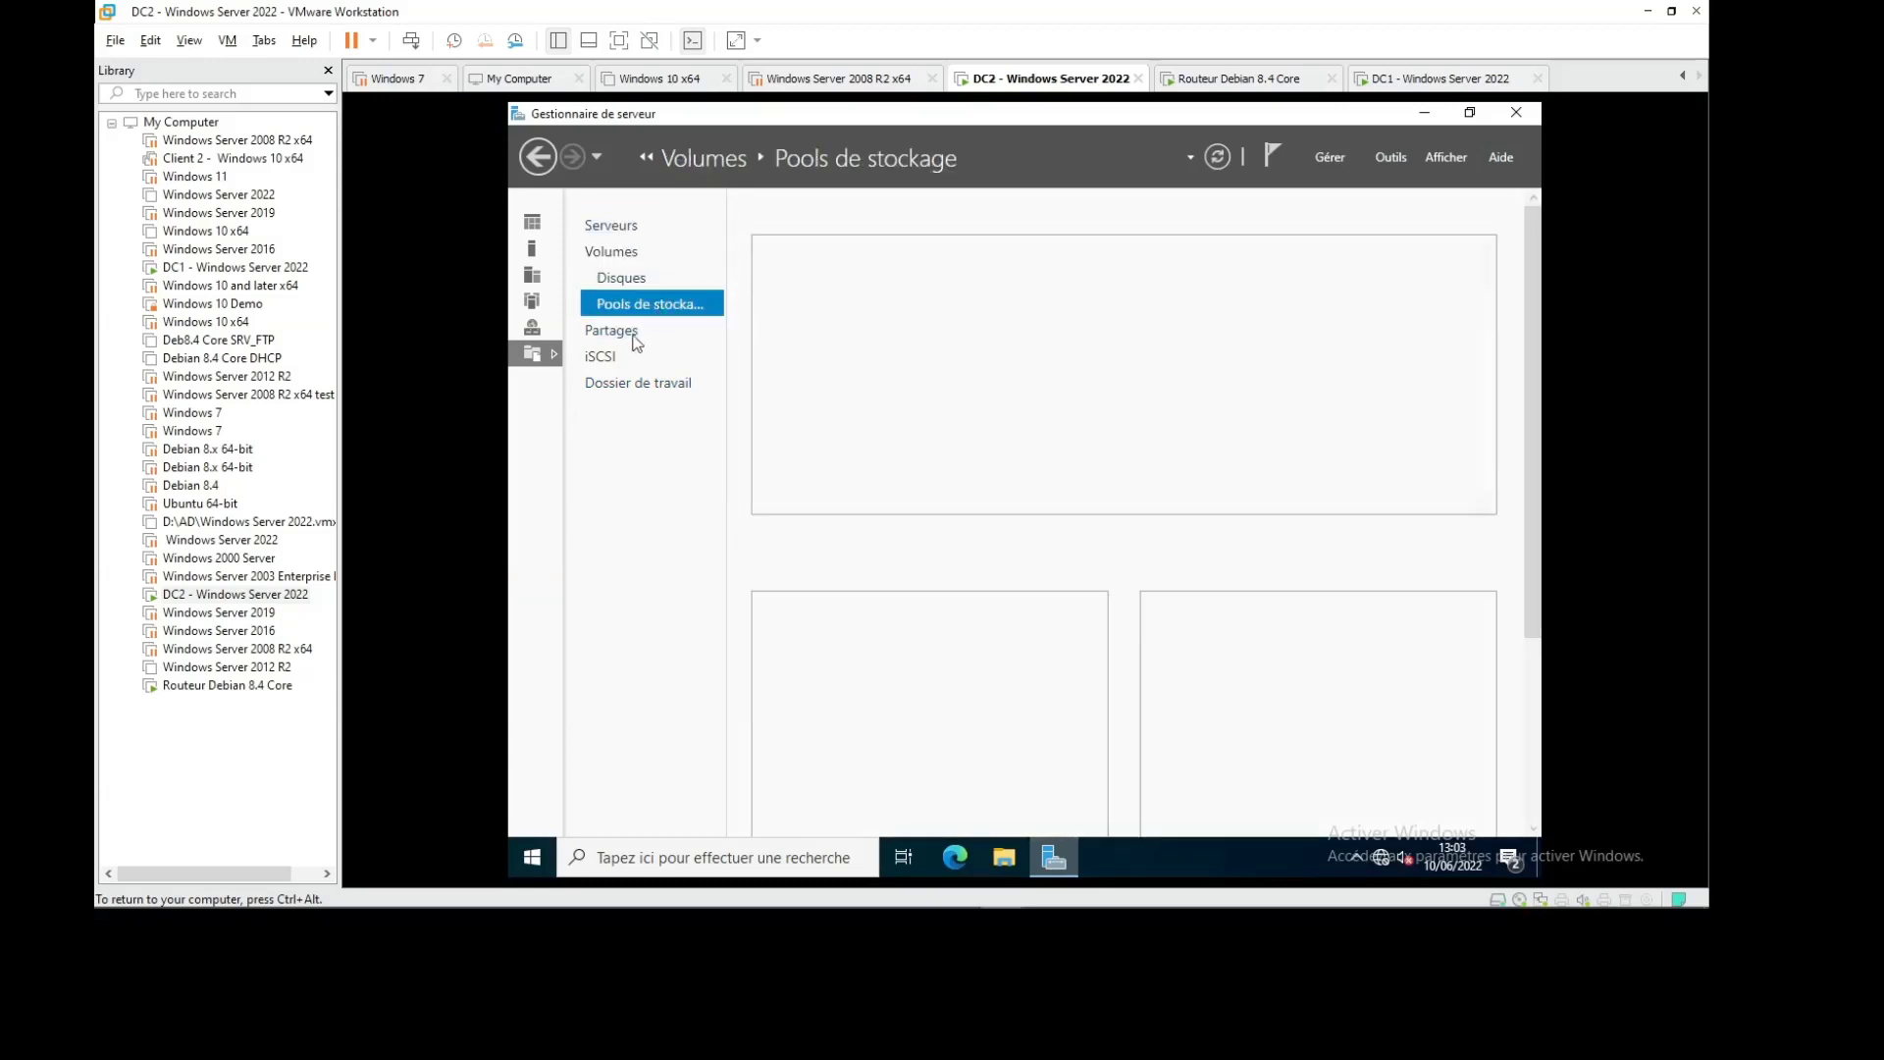
click(631, 335)
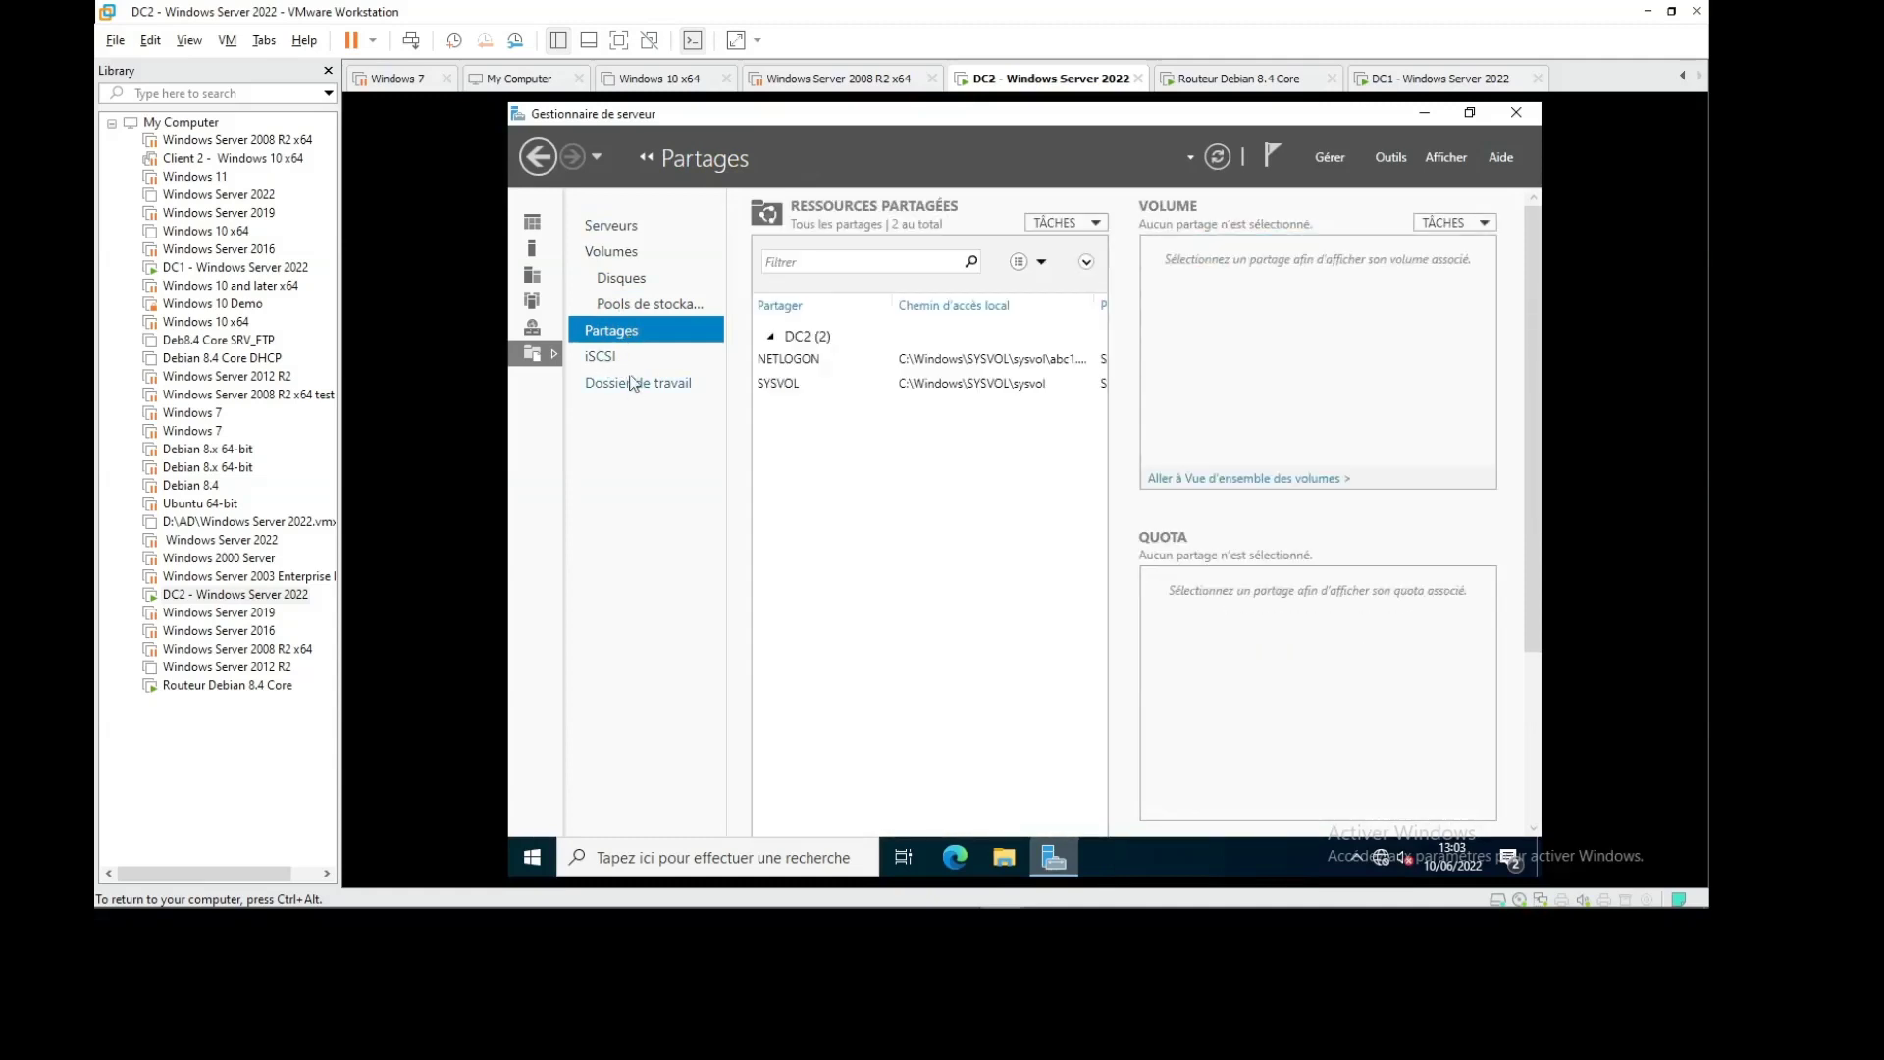
Return to the Servers list, review DC2's context actions, and open the Tools menu
click(609, 227)
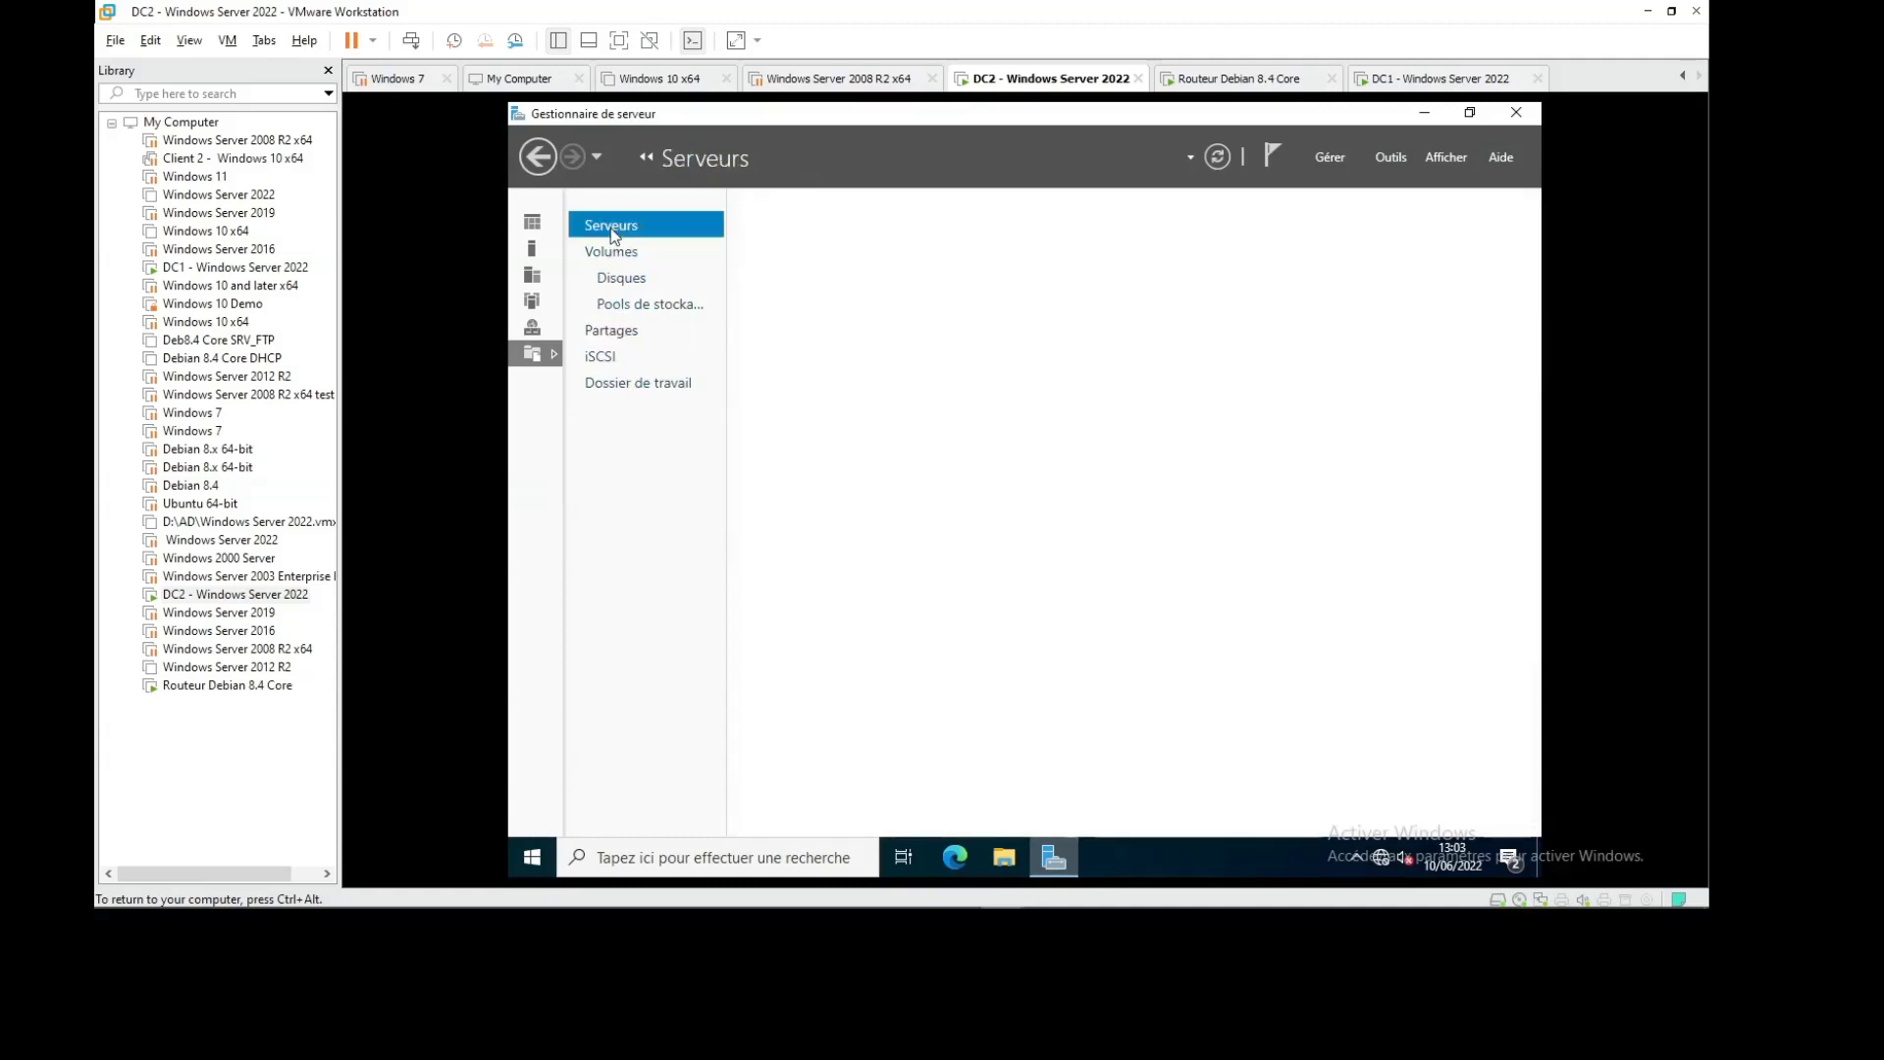
right_click(844, 338)
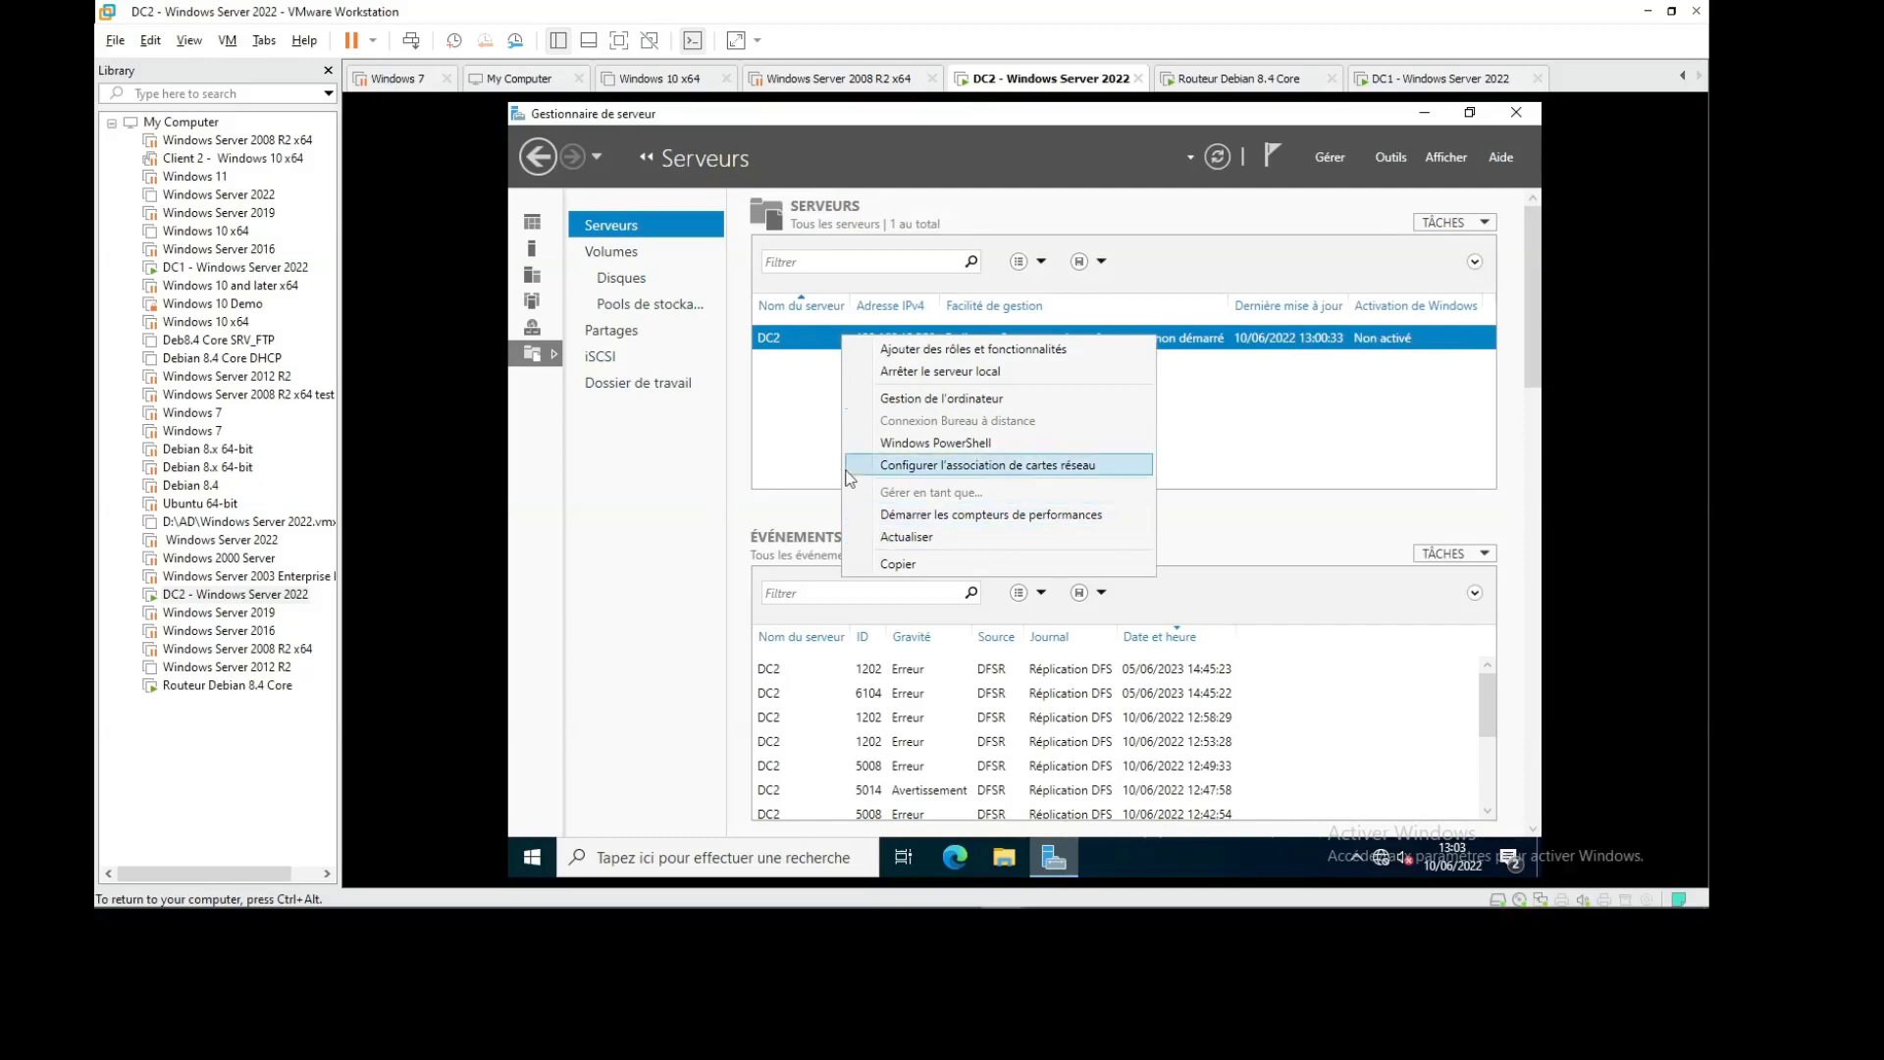
click(817, 422)
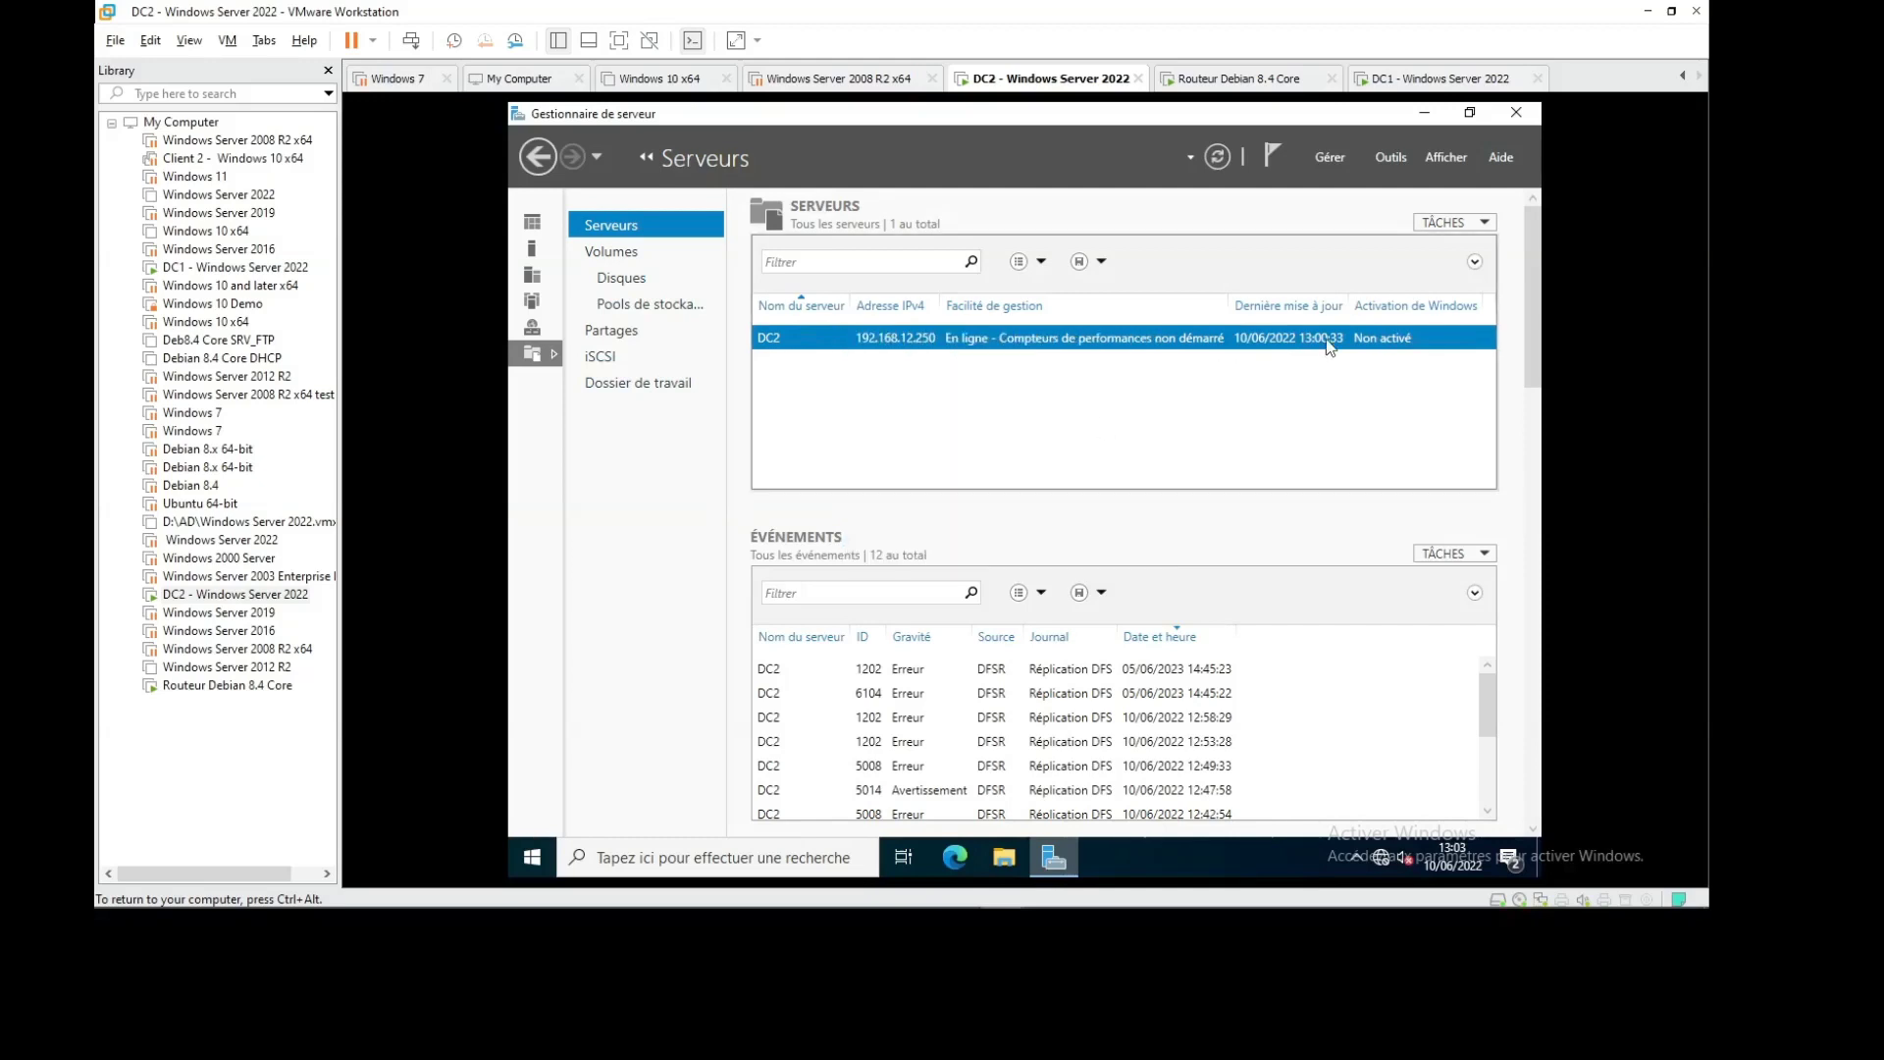
click(1388, 157)
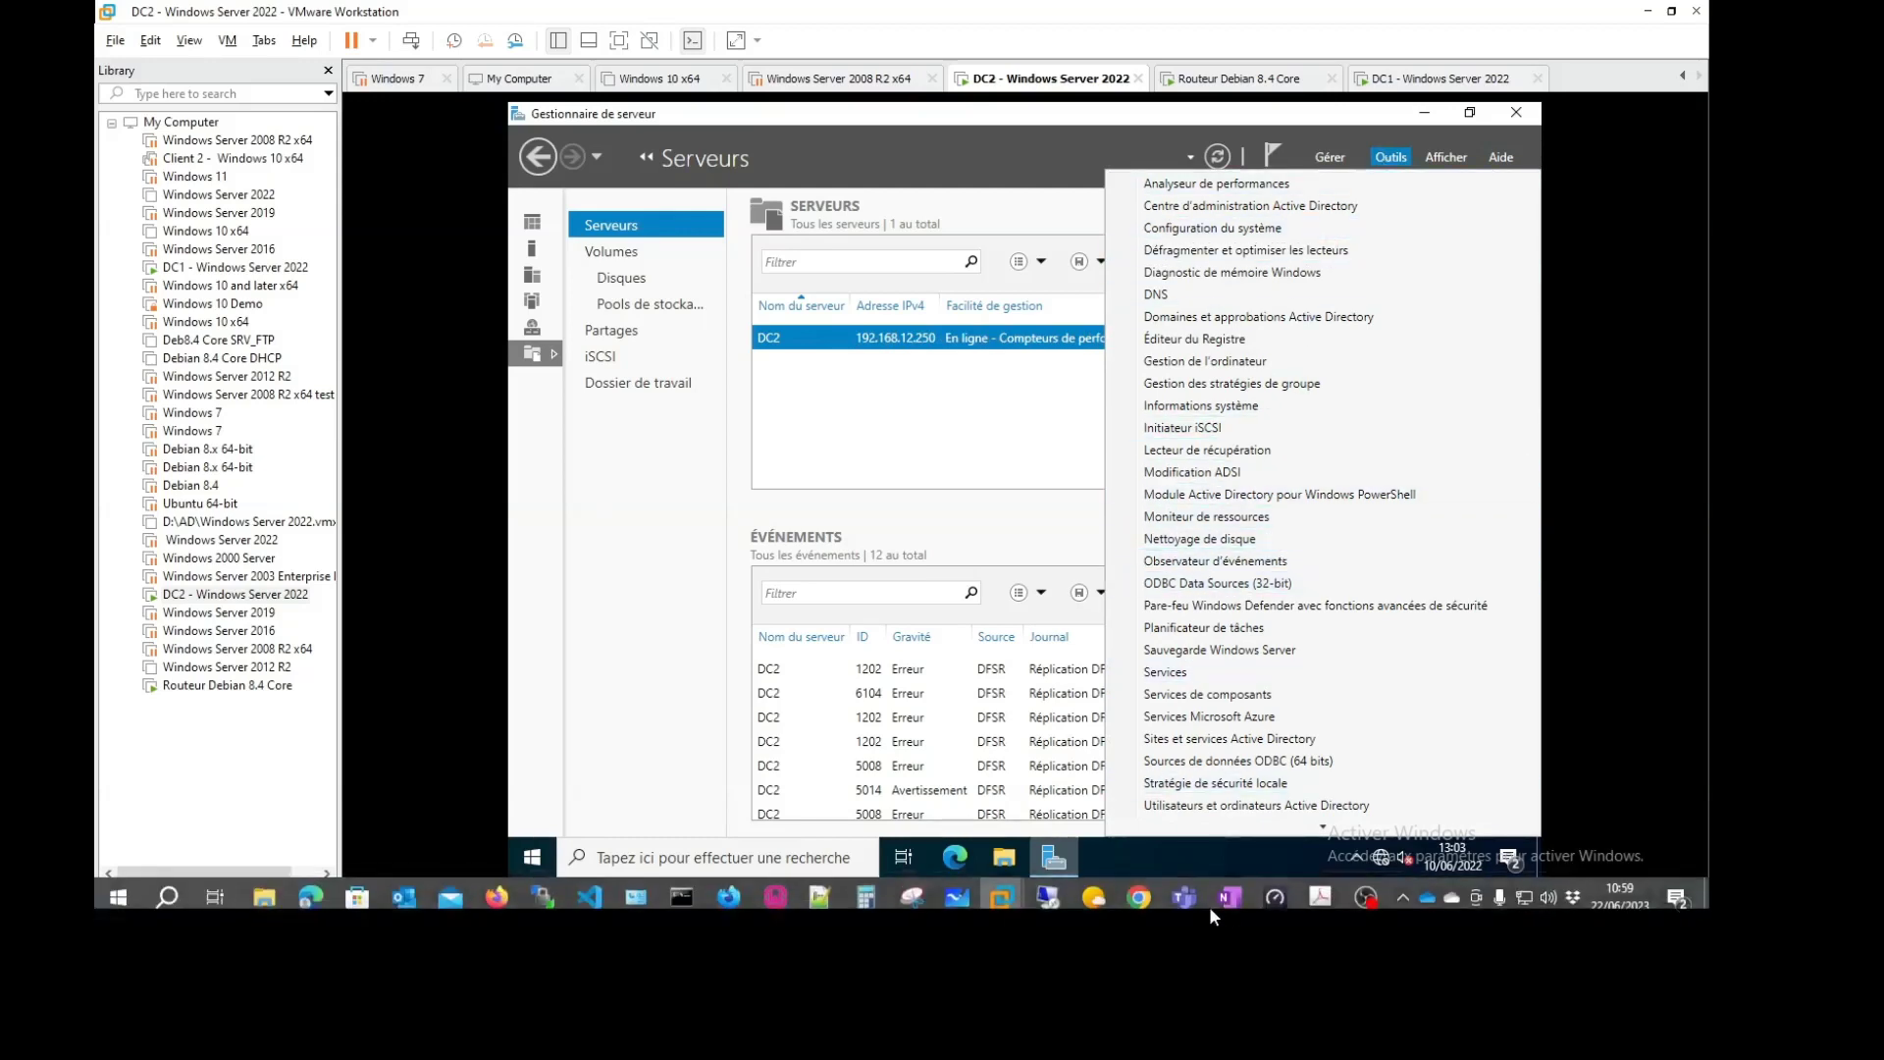
mouse_move(1367, 893)
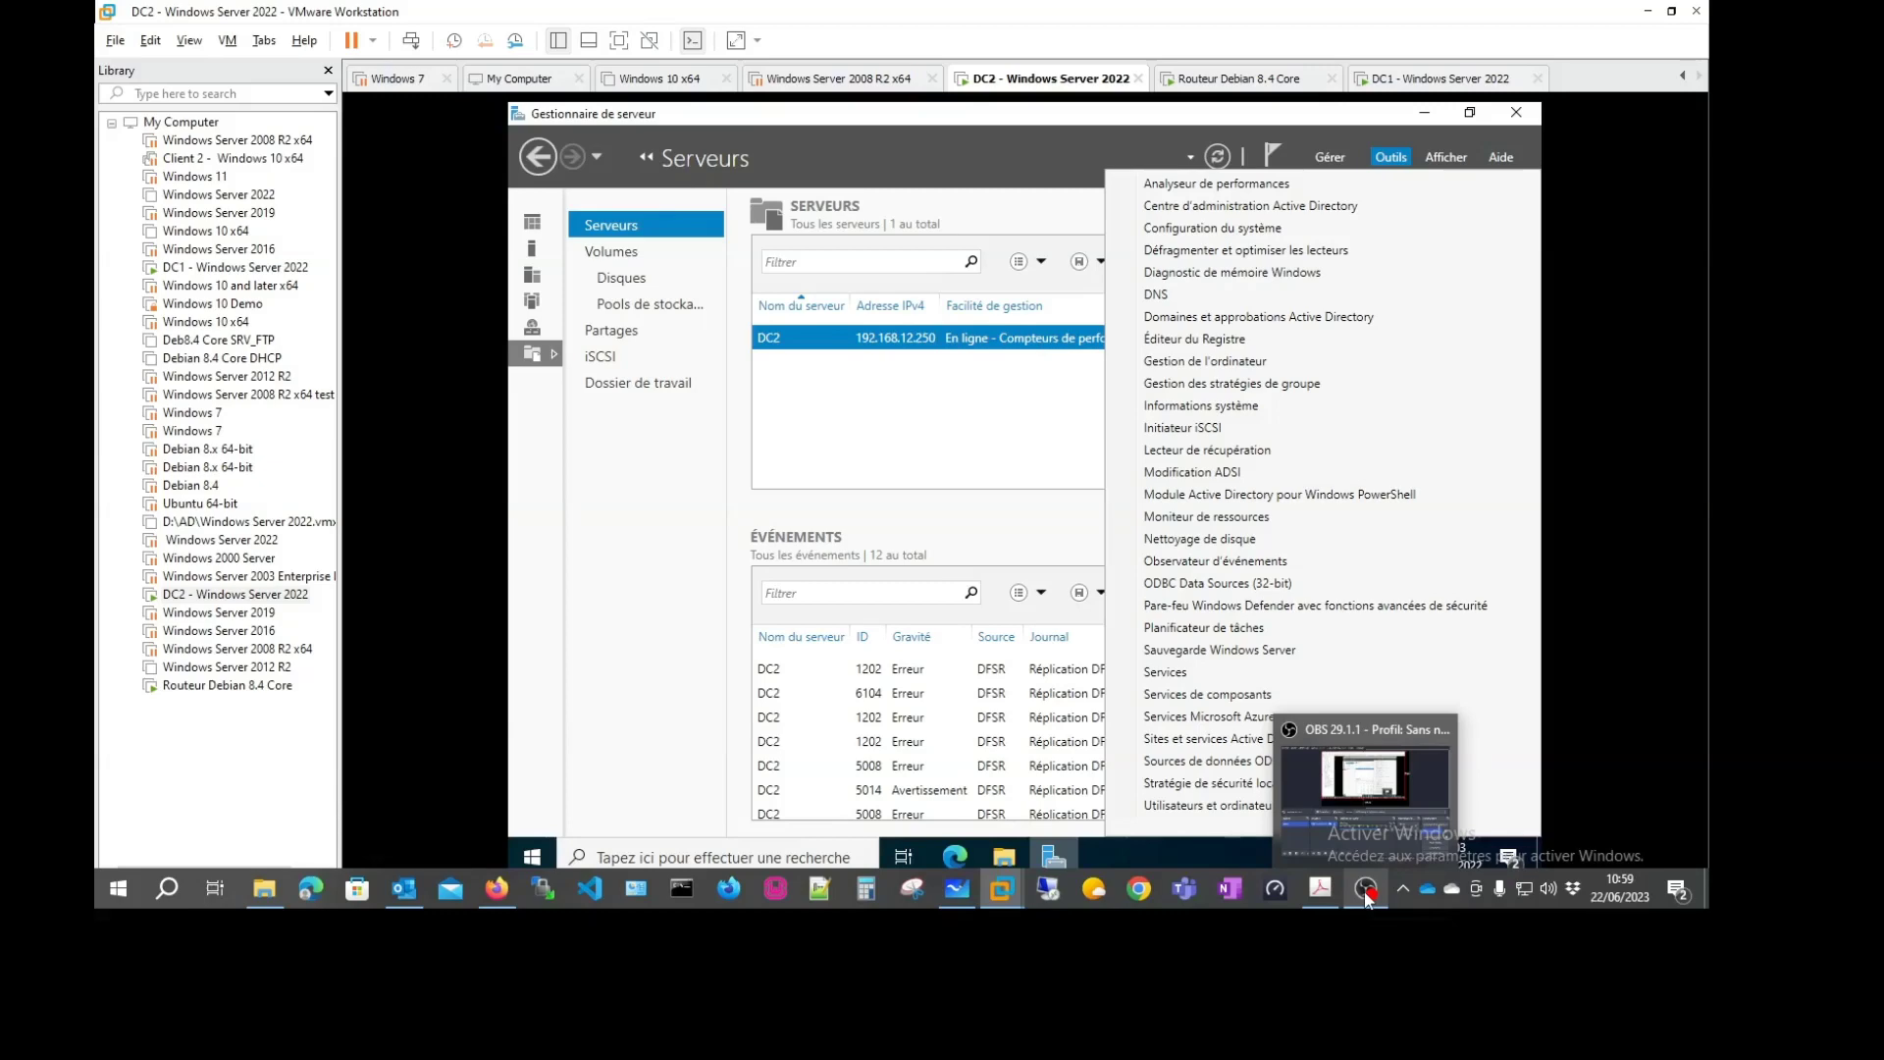
click(1368, 893)
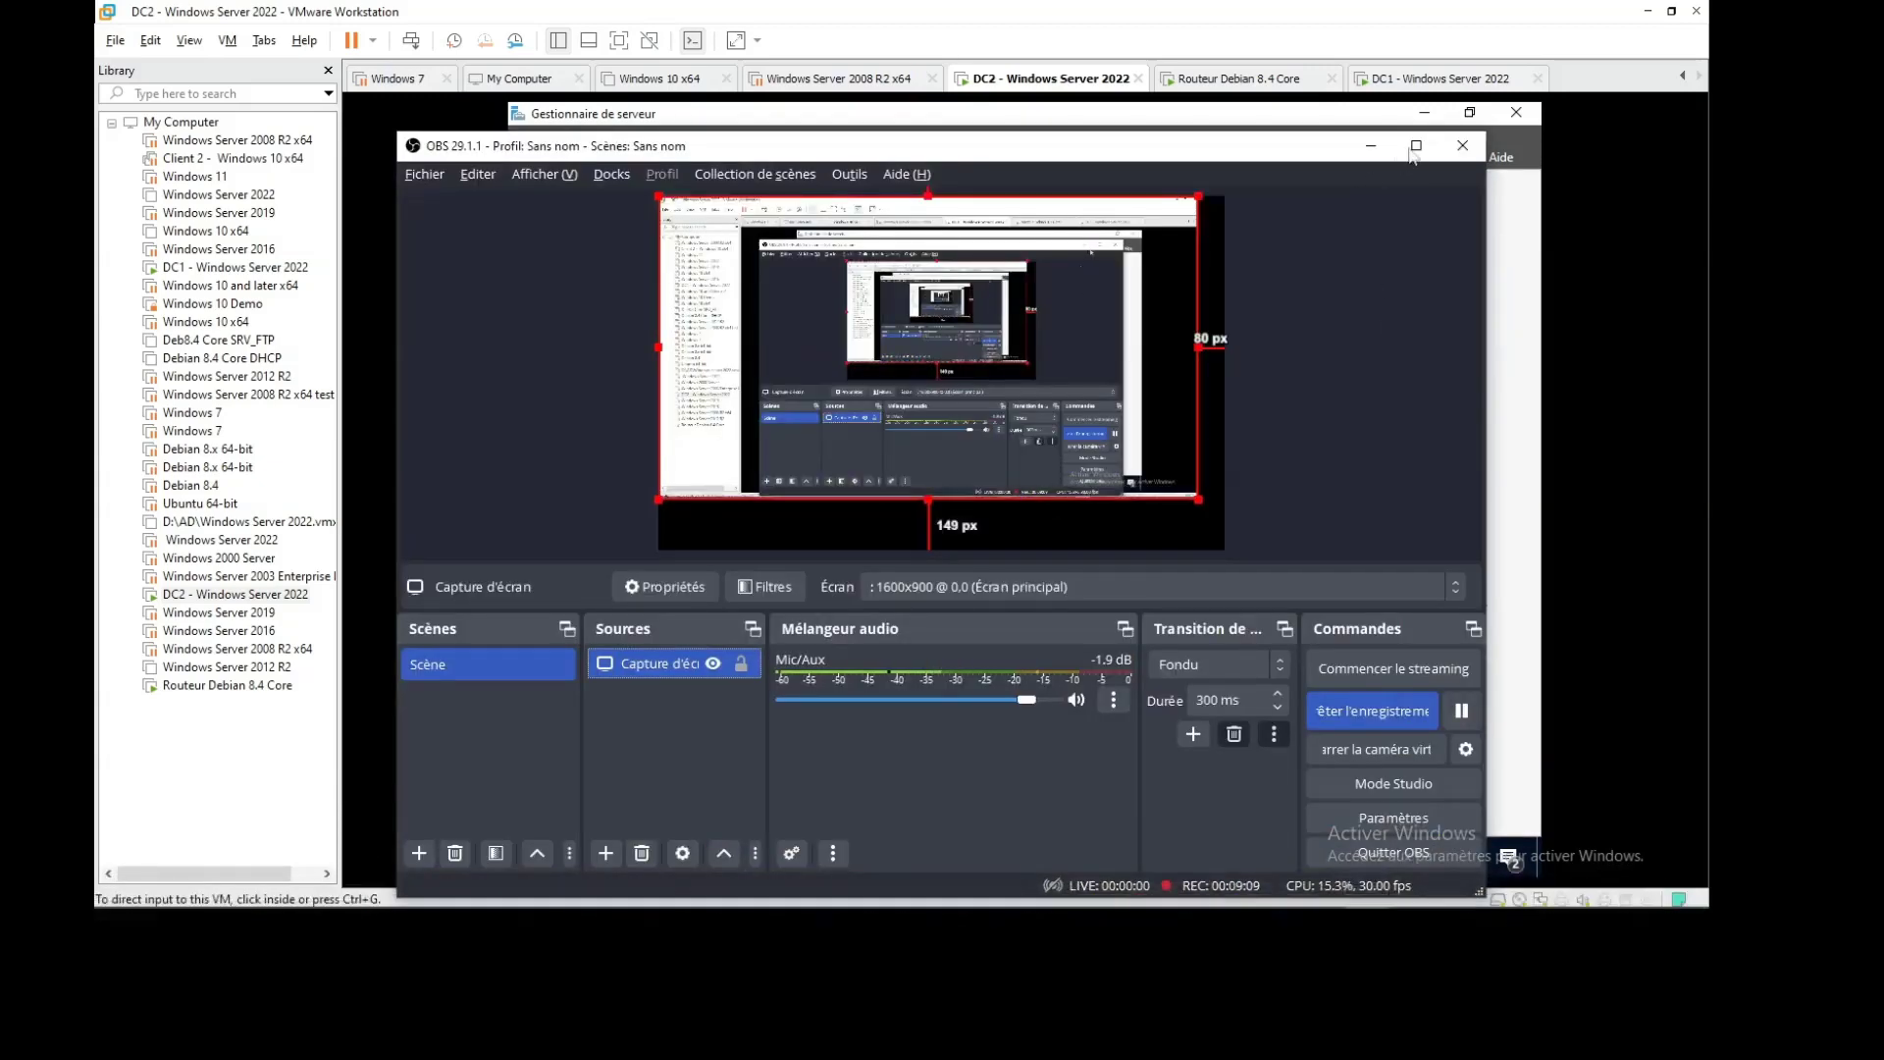
click(1371, 149)
click(1390, 157)
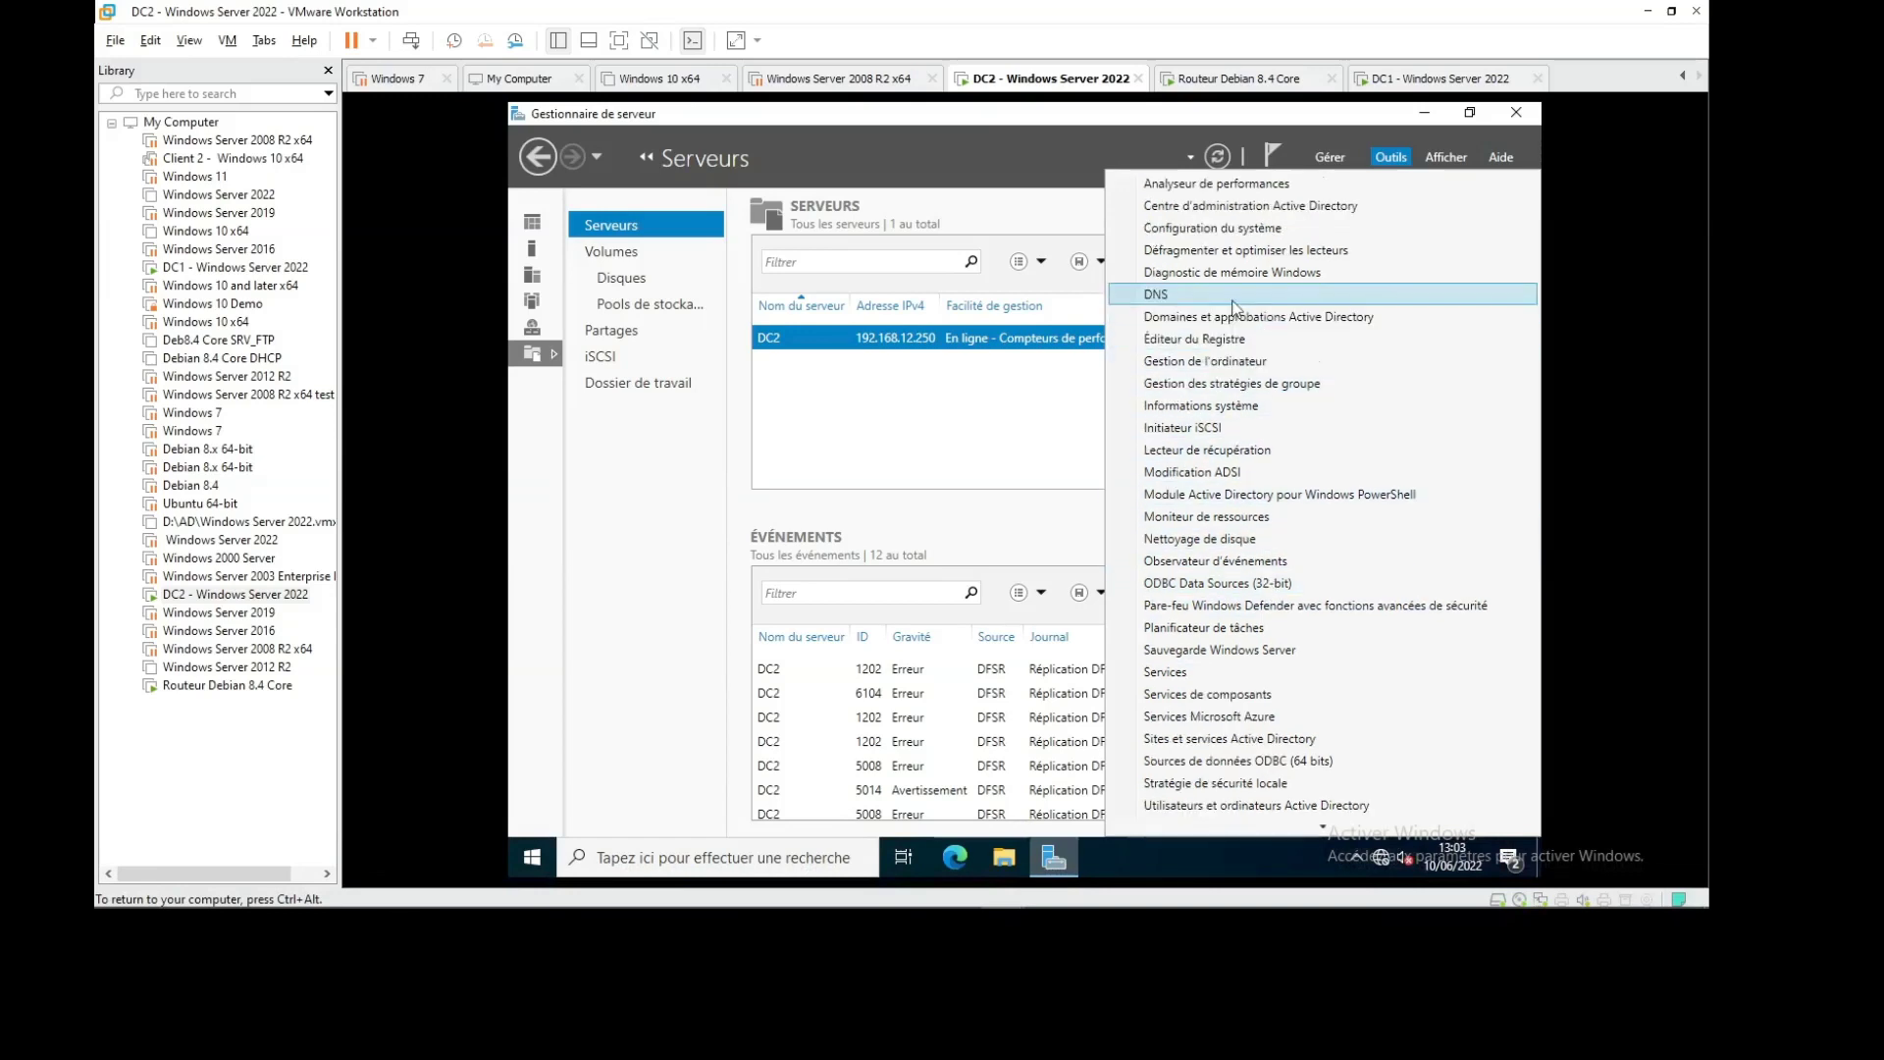
Close the Tools list, go back to the Servers page to review its Tasks, then view Storage Pools
scroll(1233, 308, up, 1)
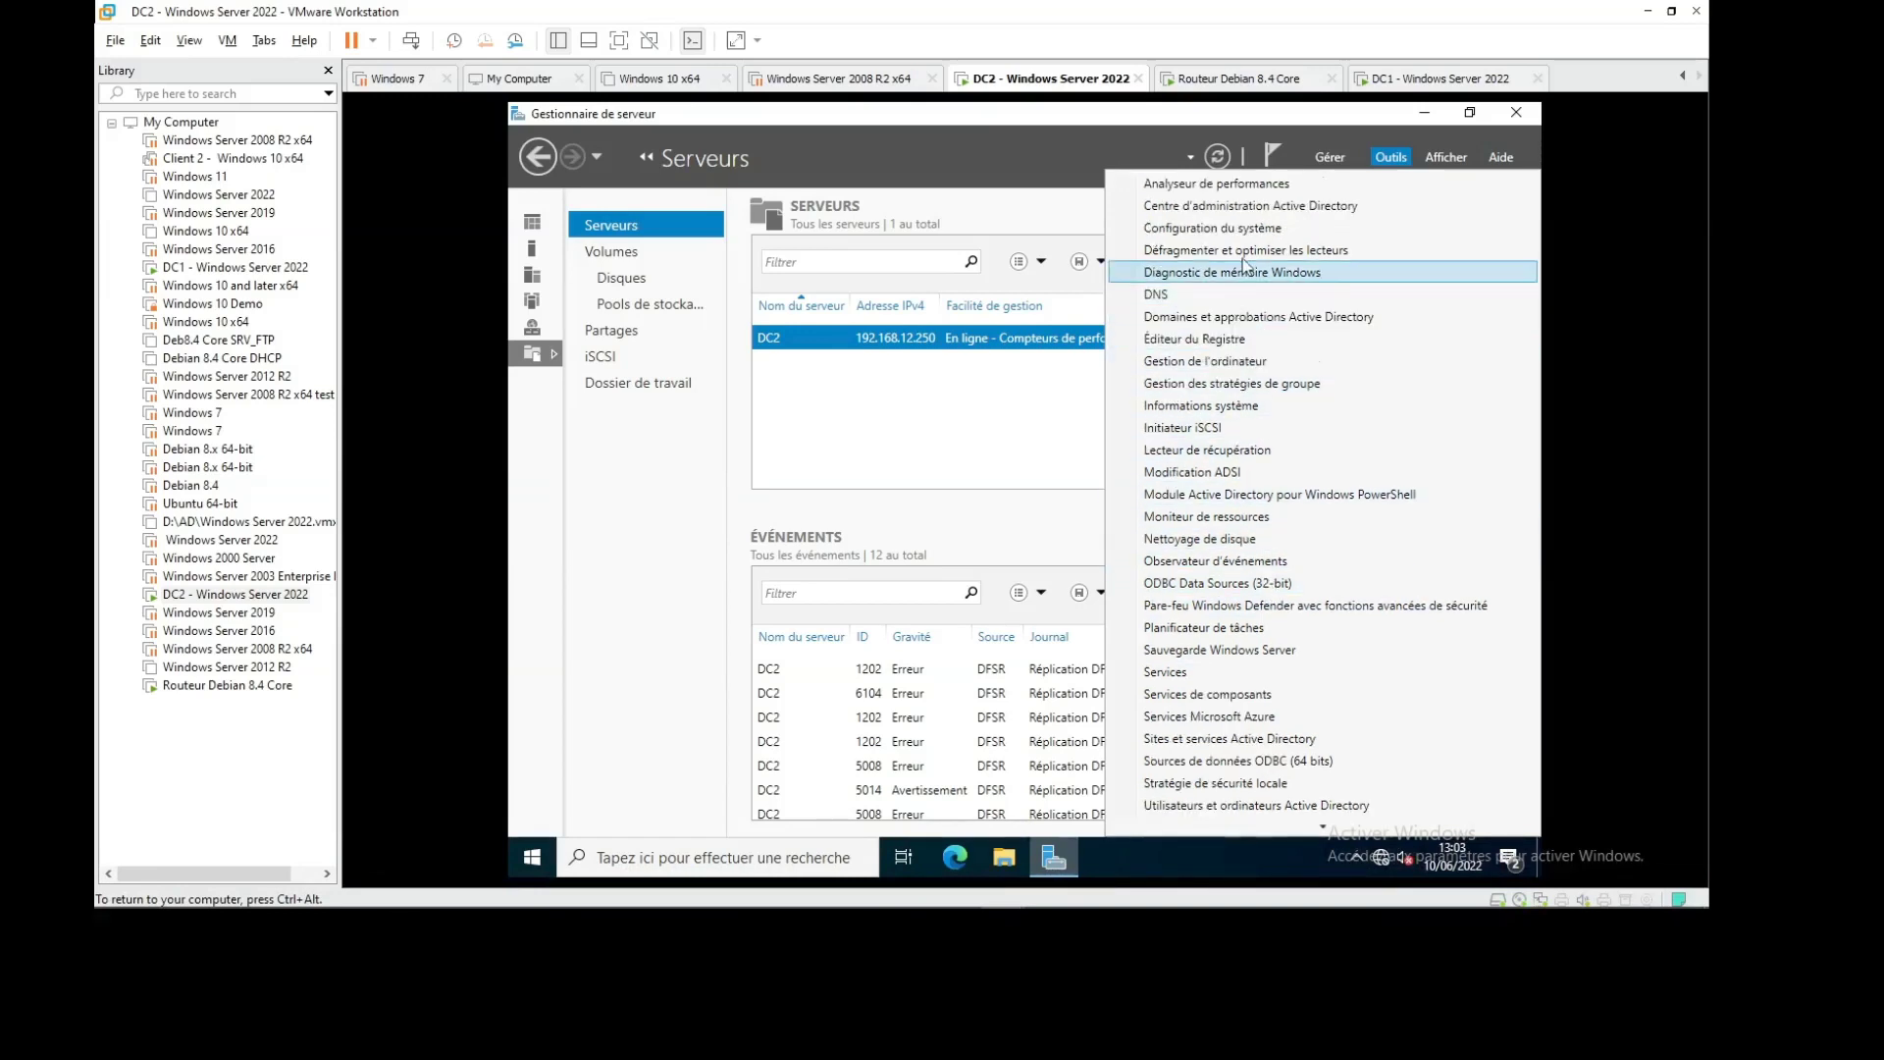
click(643, 464)
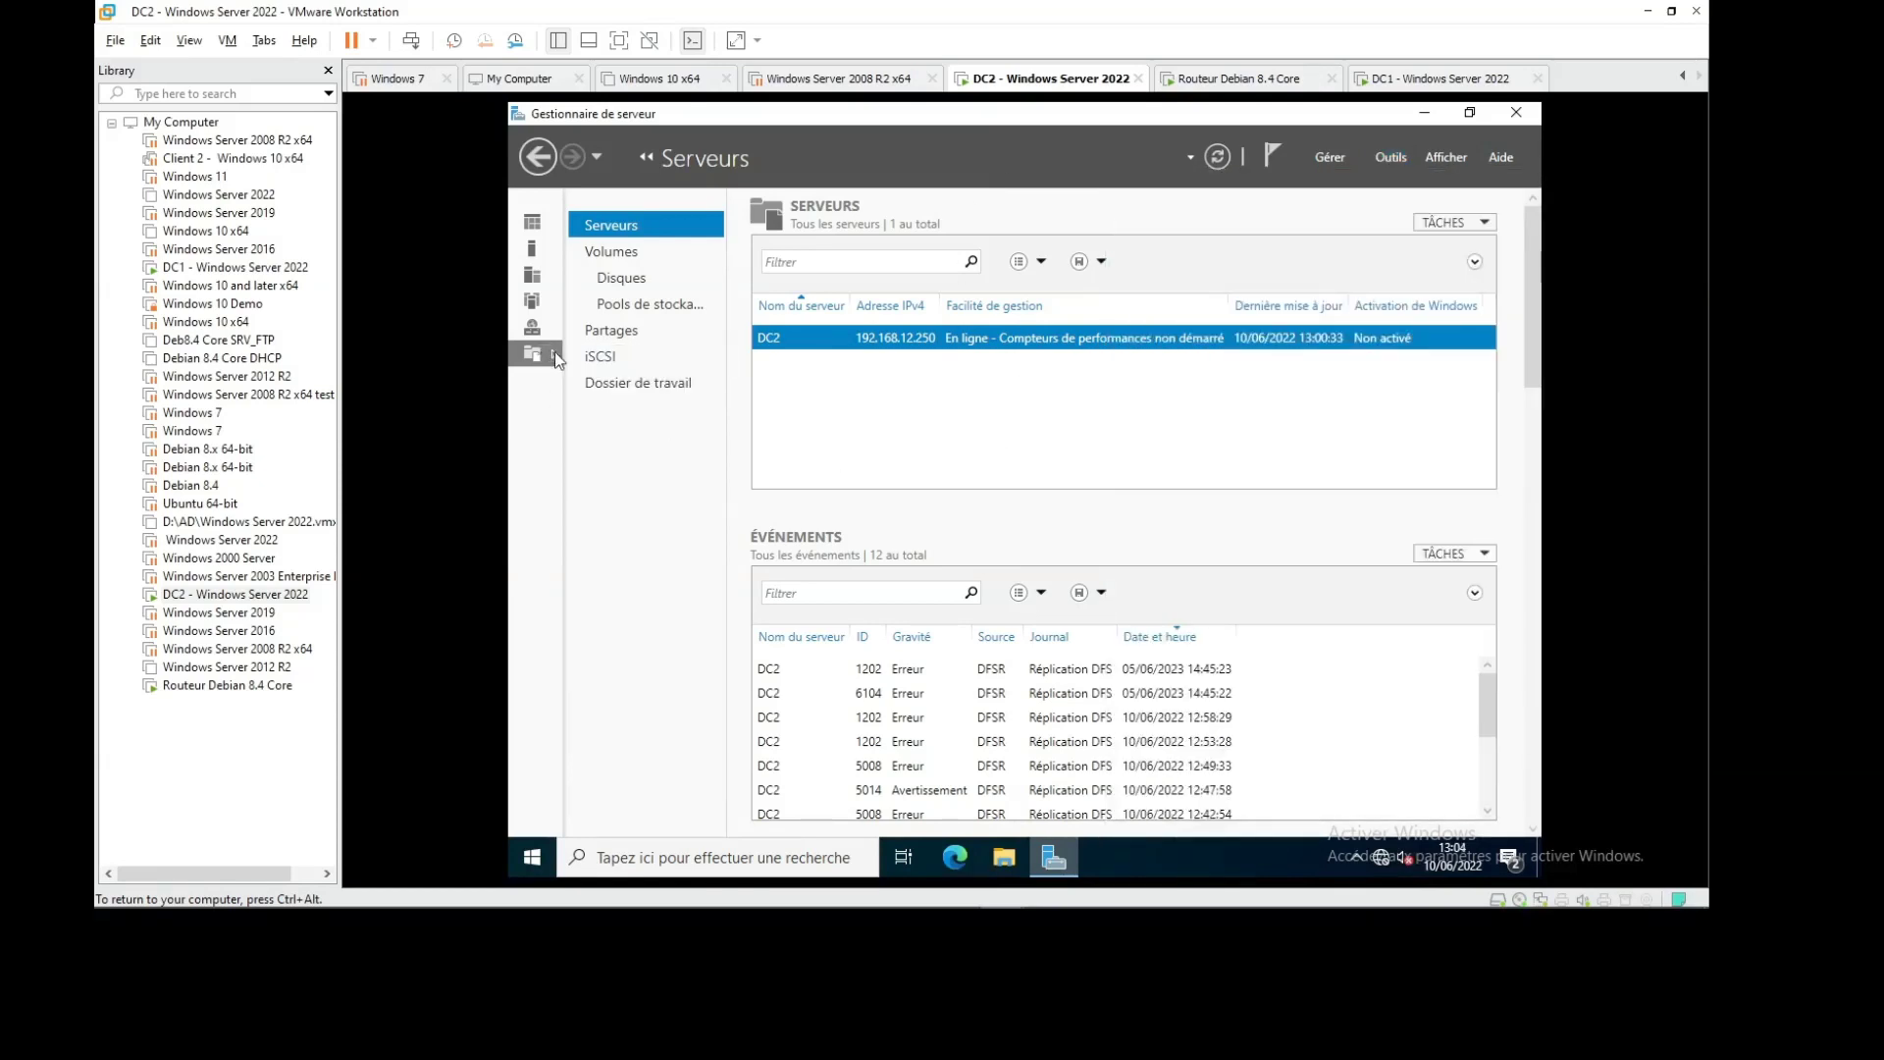
click(537, 158)
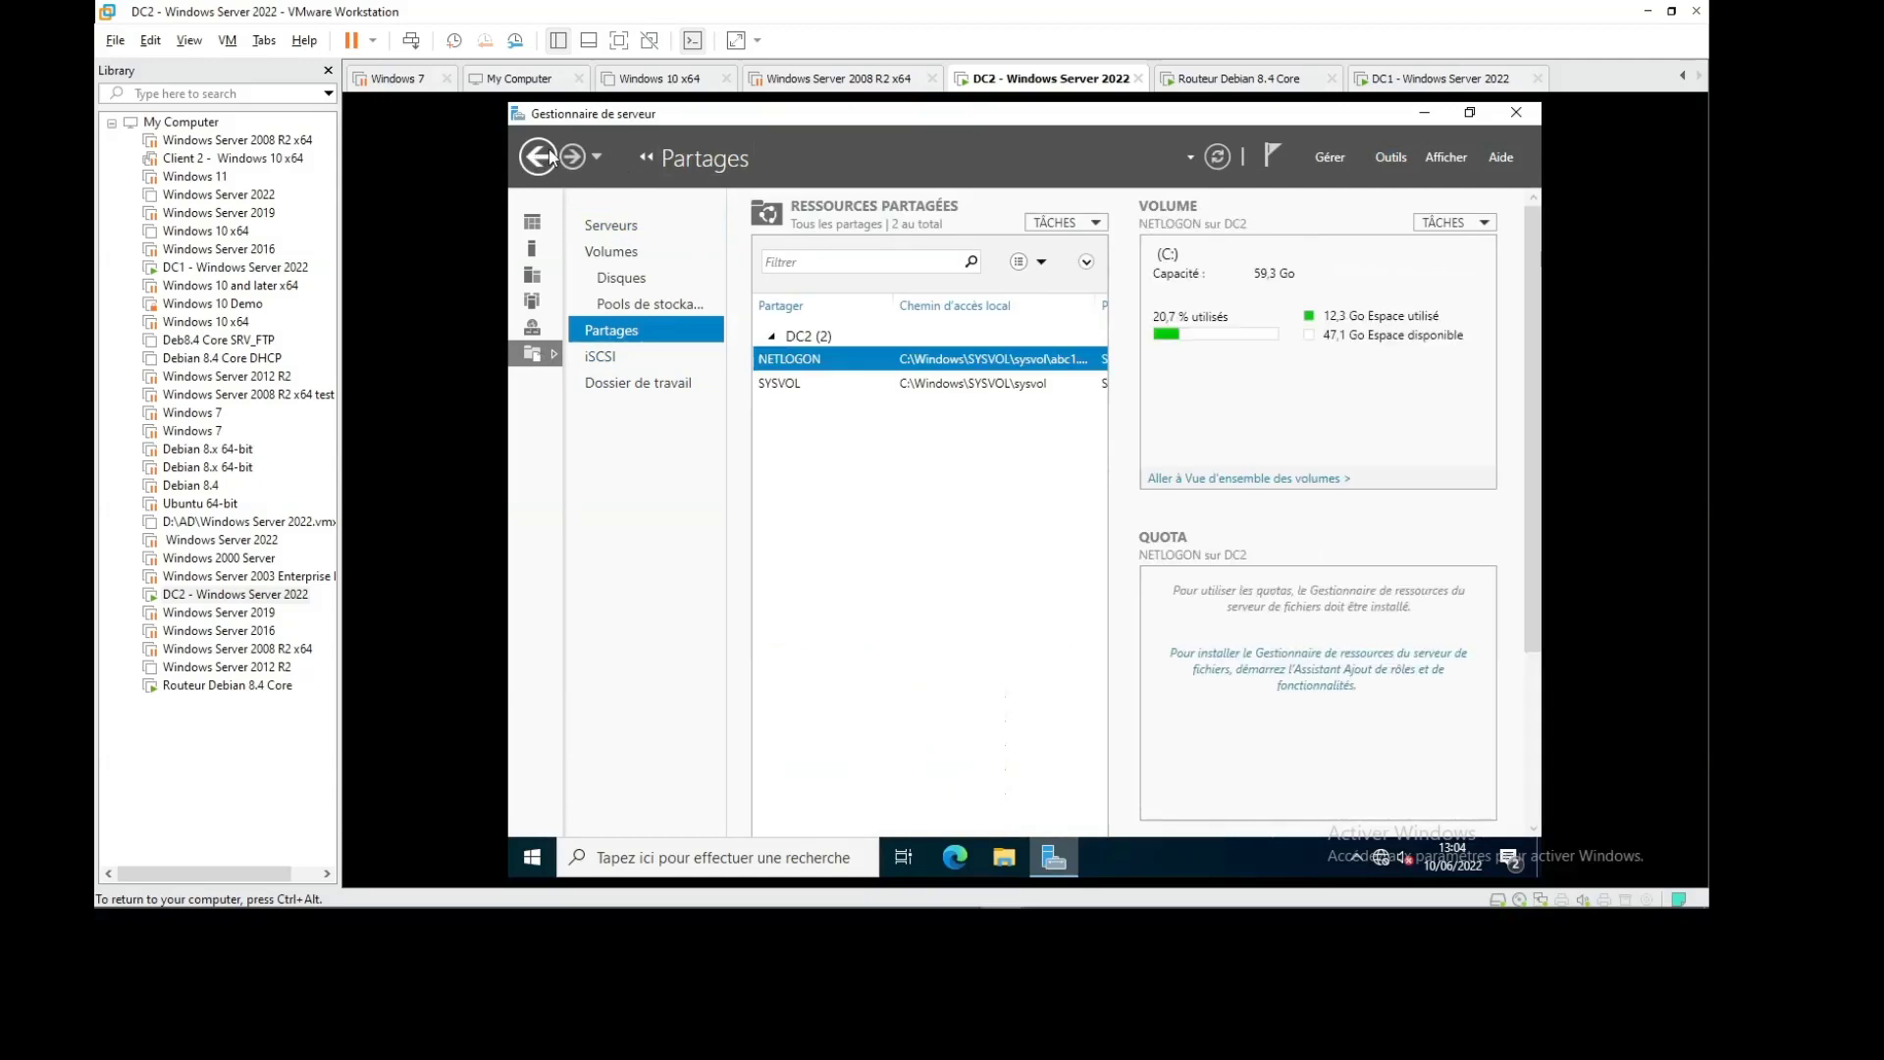
click(537, 158)
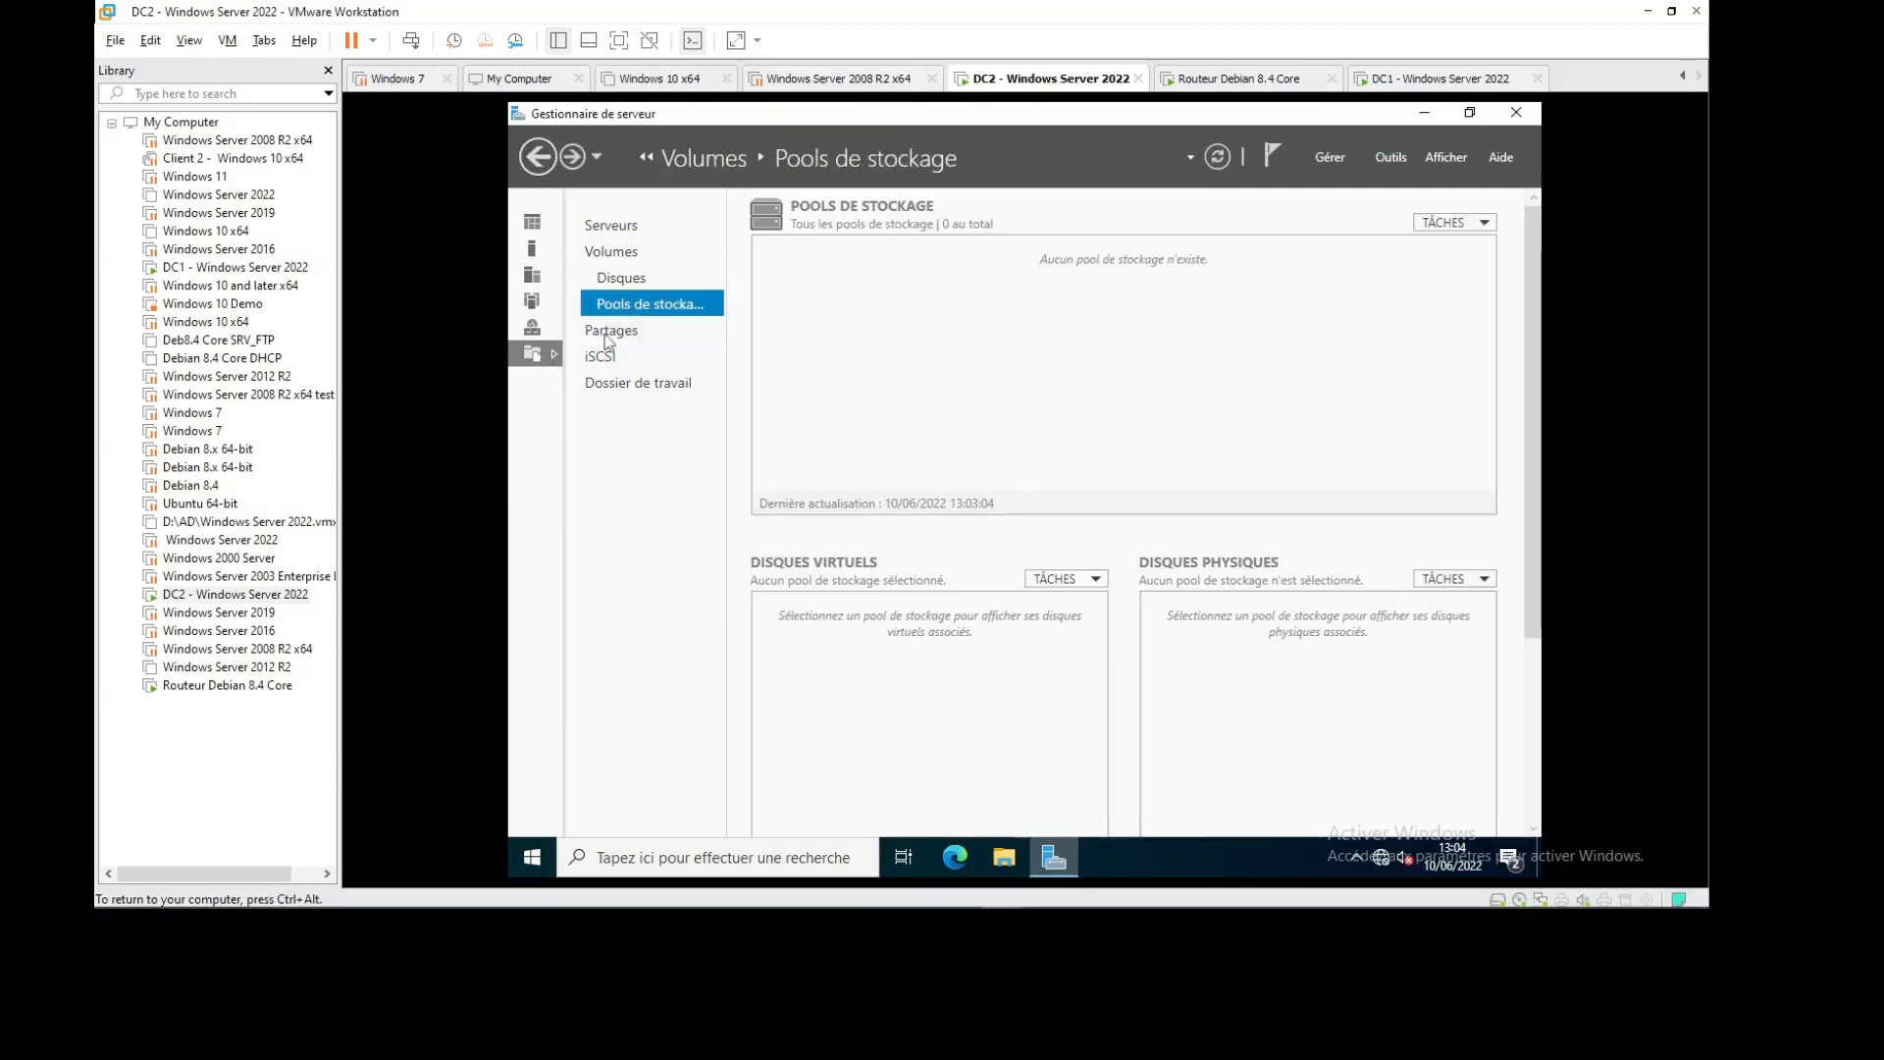
click(625, 228)
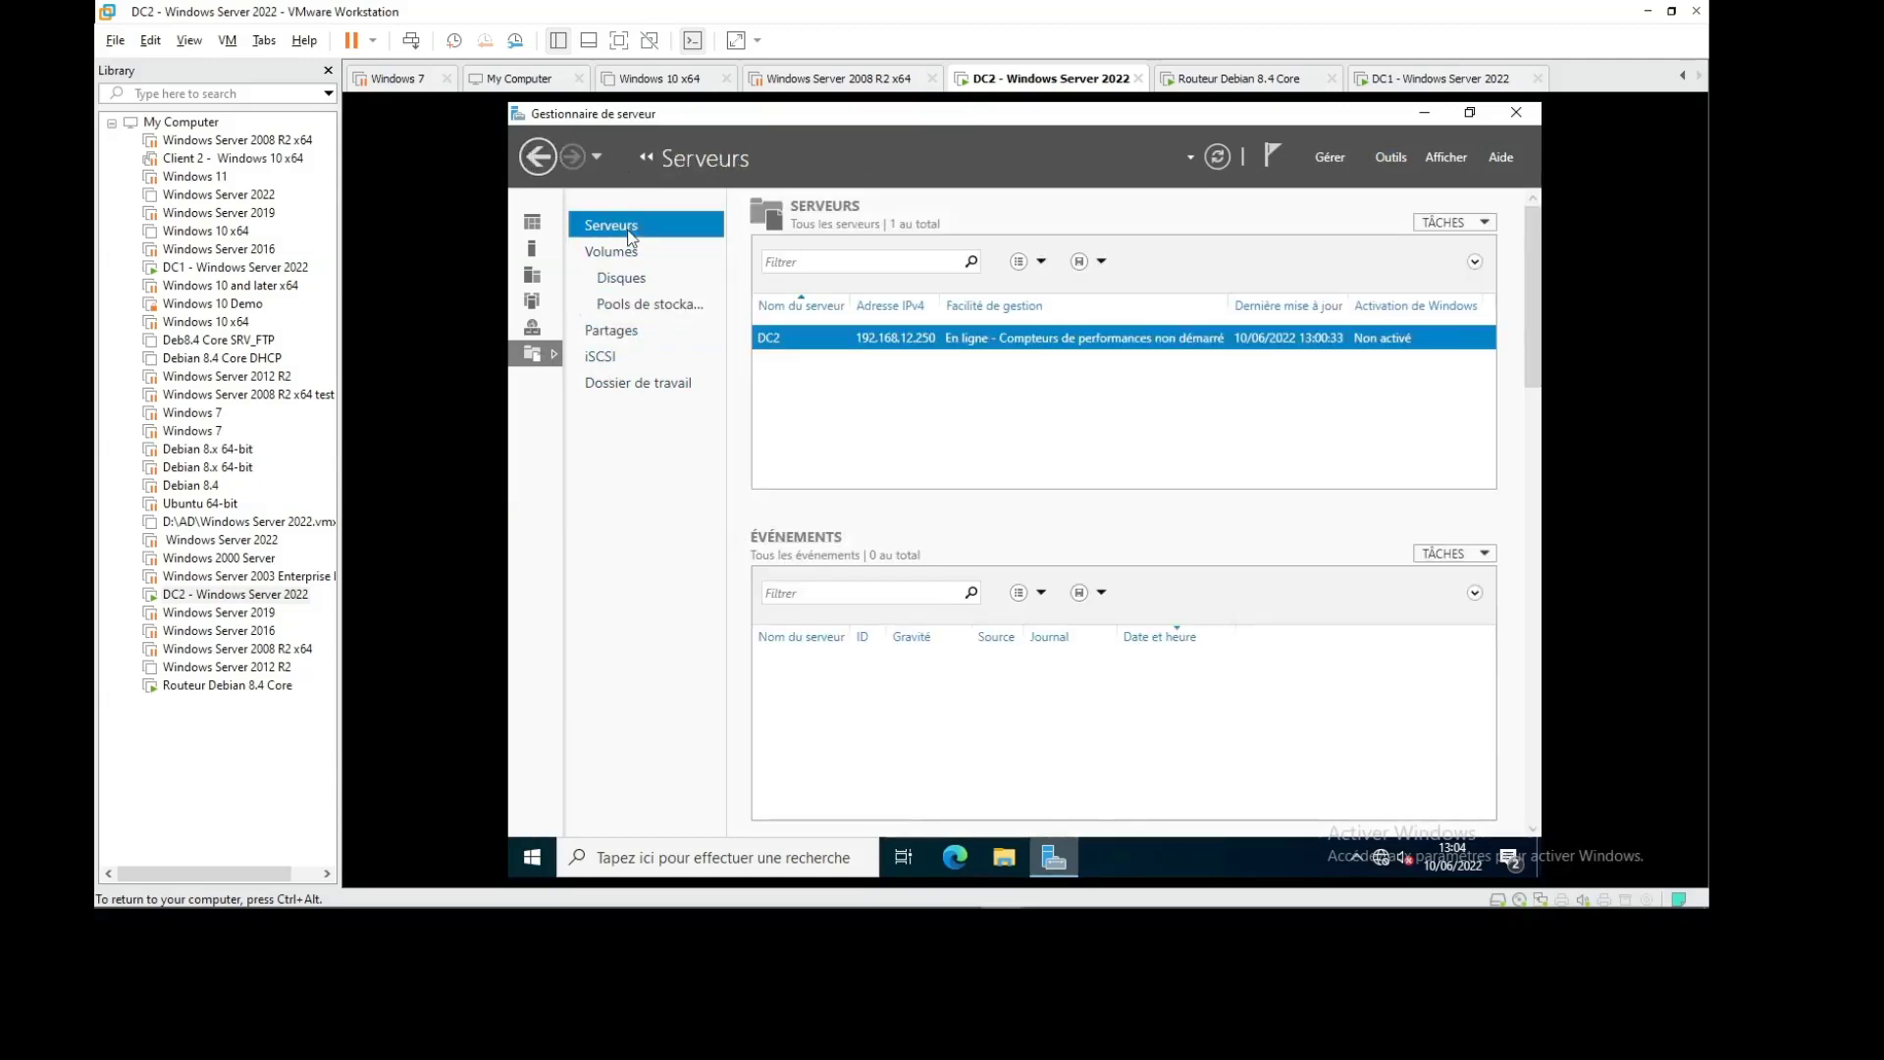
click(1489, 224)
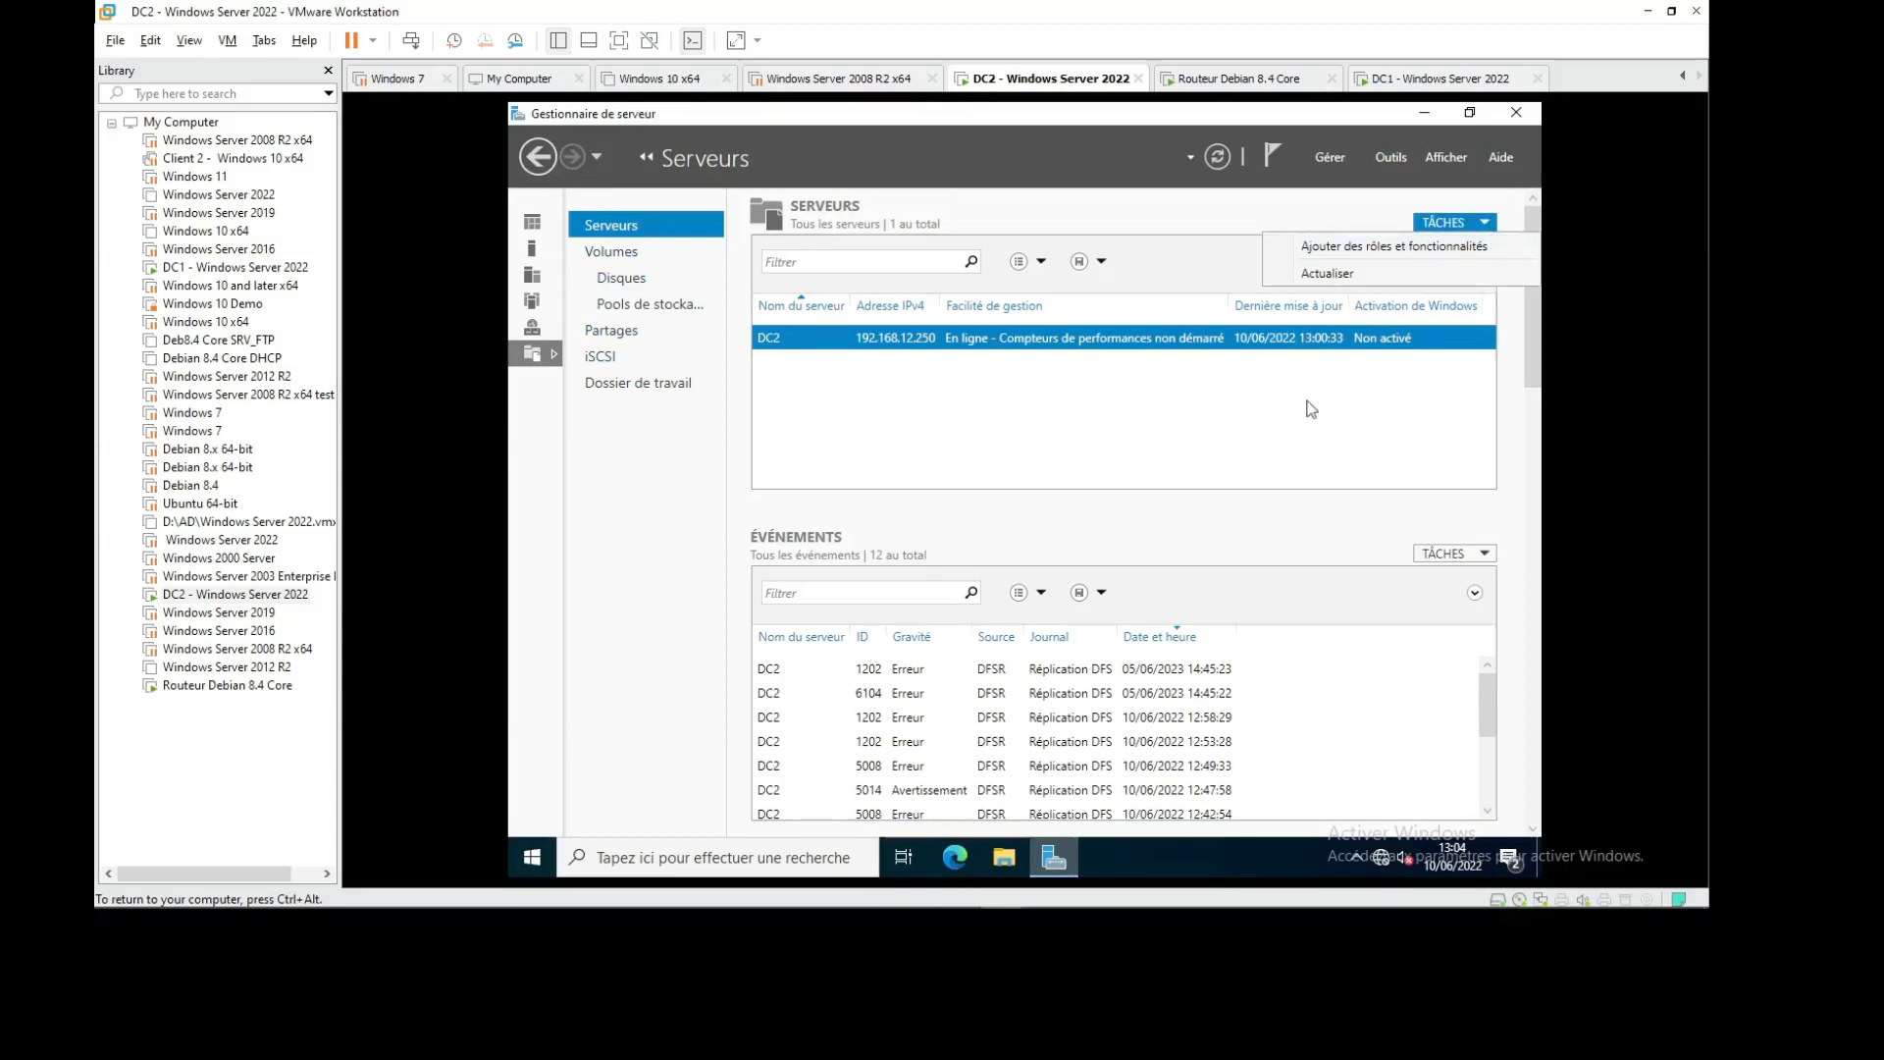
click(1168, 417)
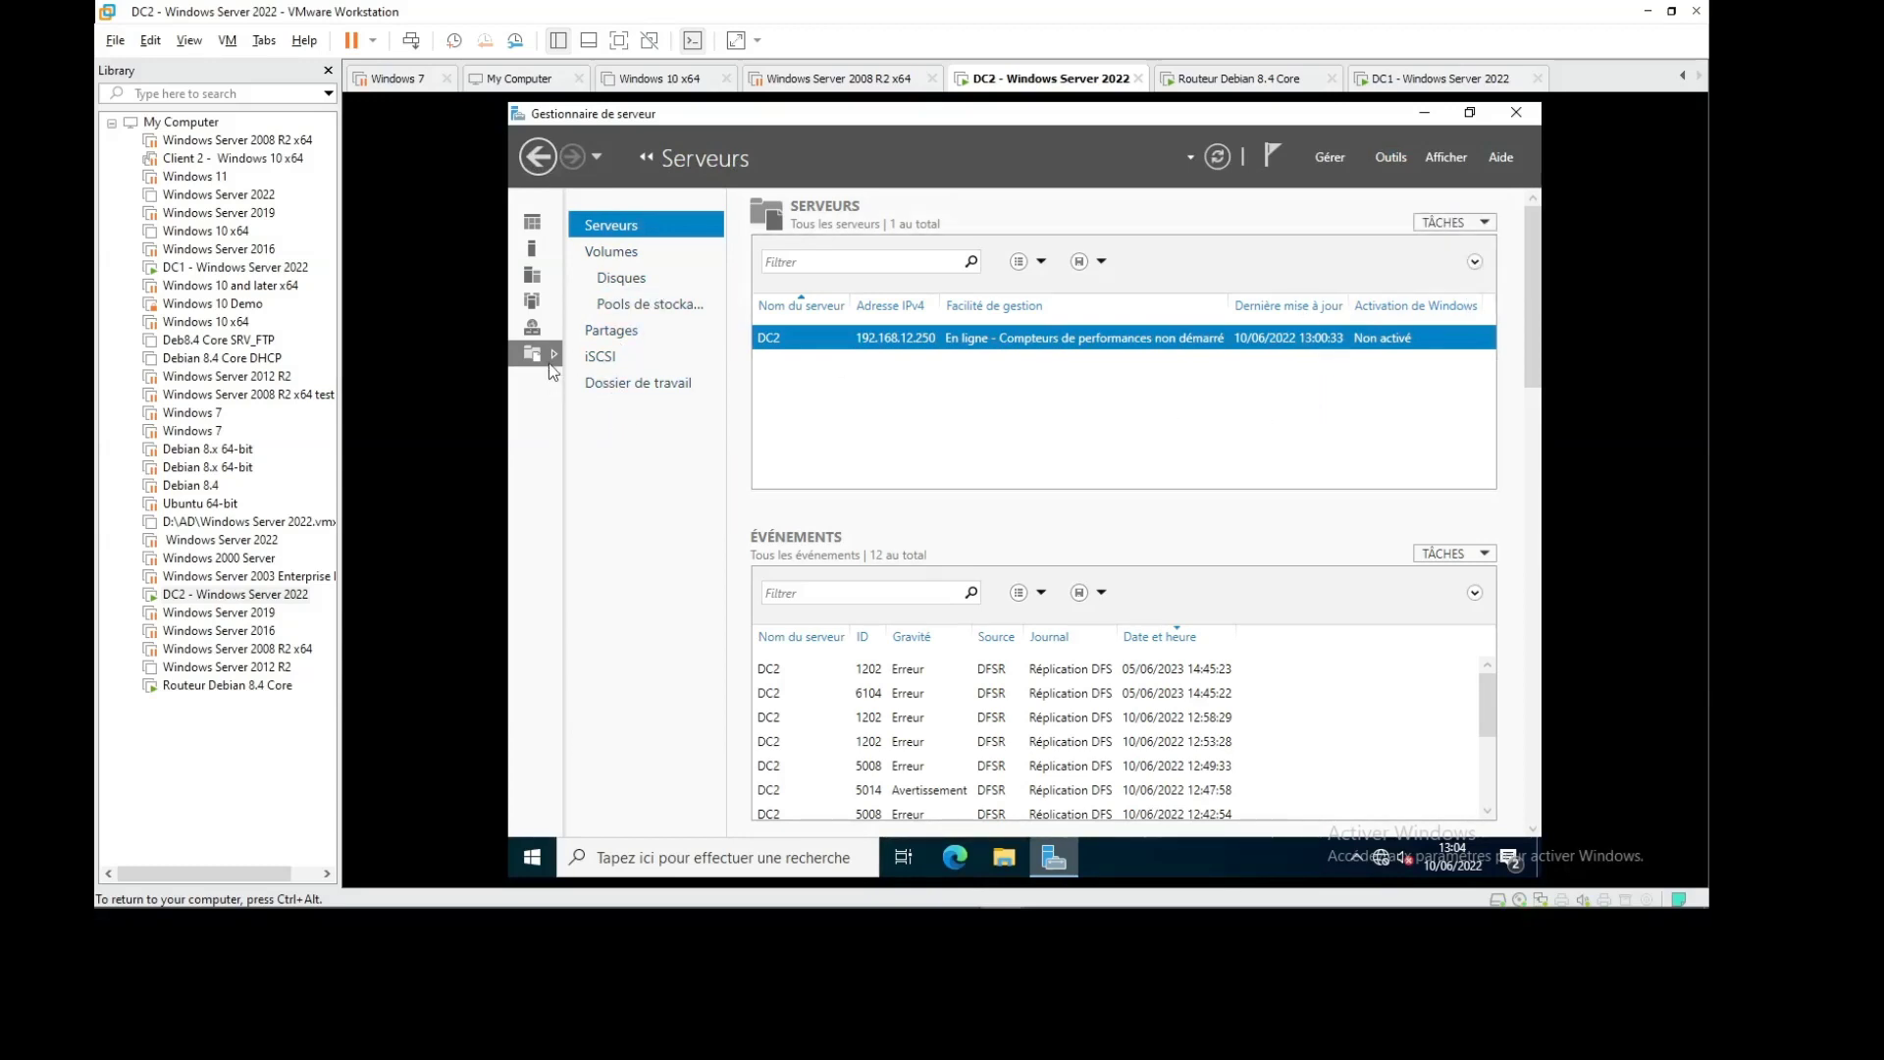
click(650, 303)
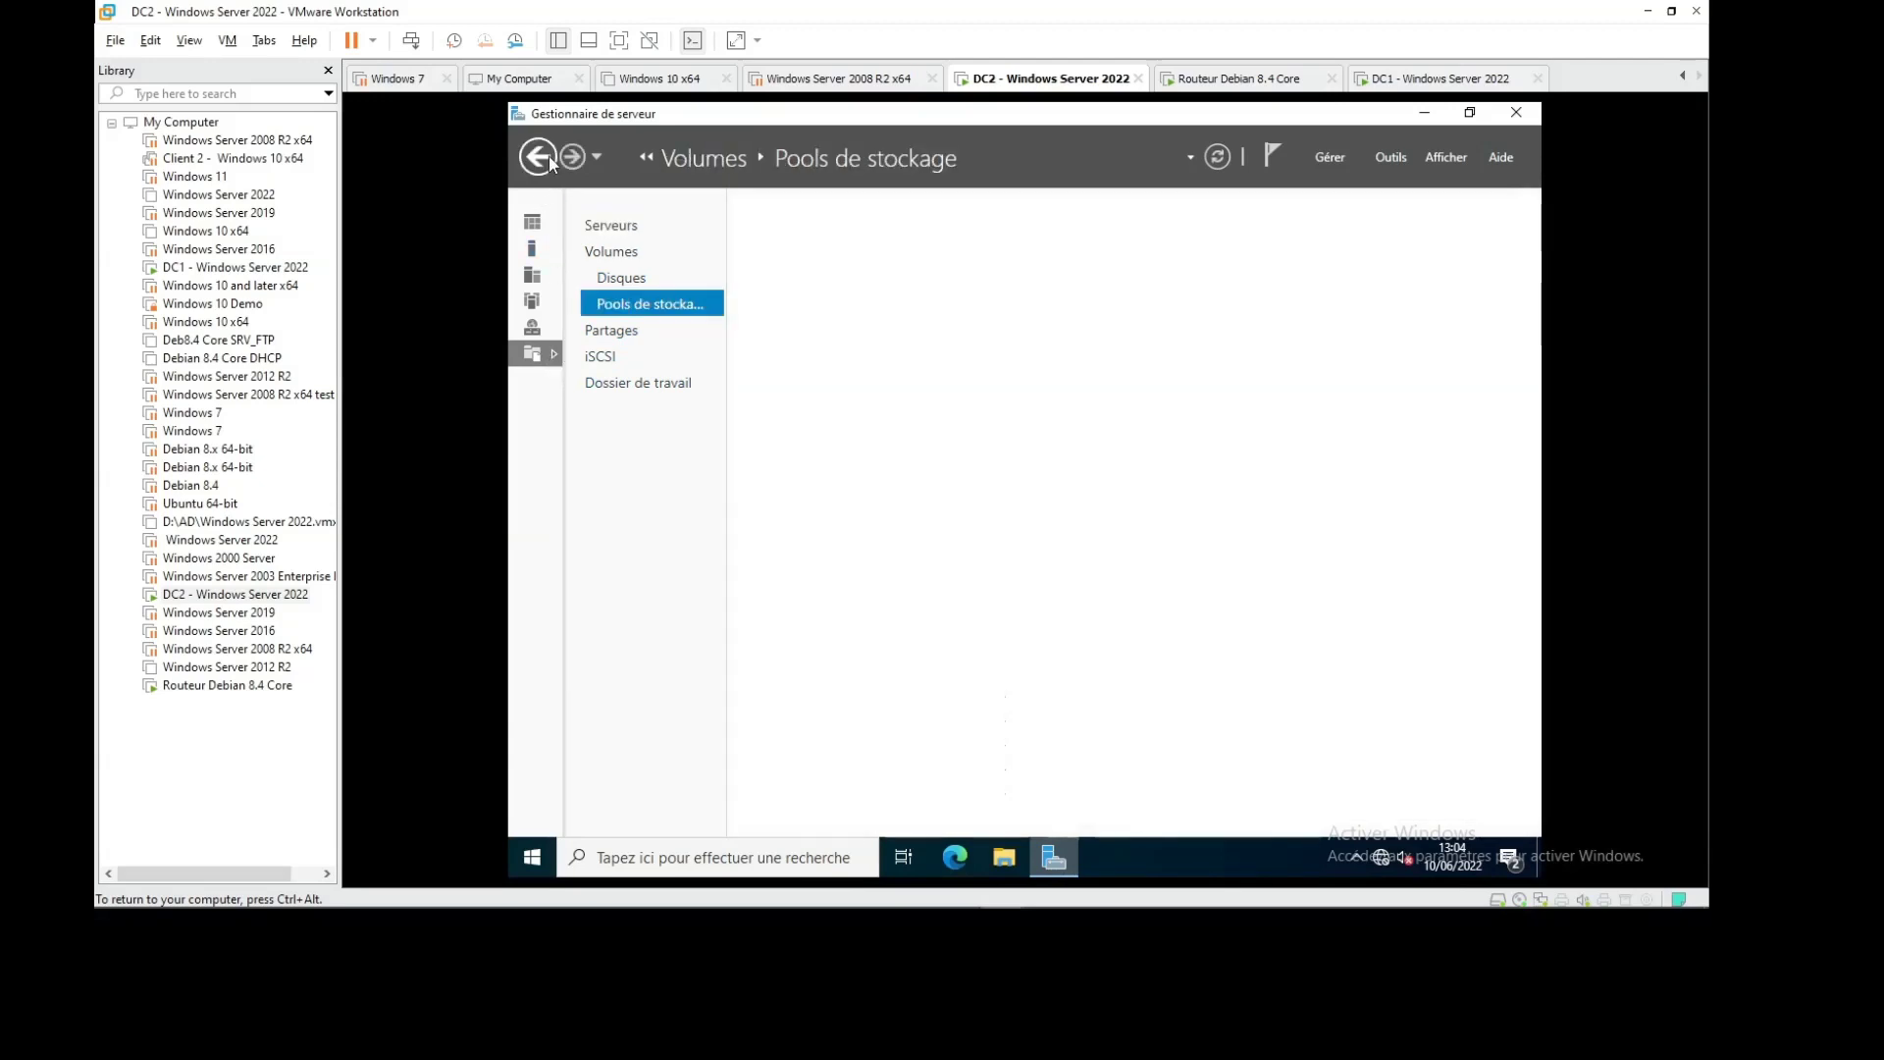
Review the Tasks options on the Storage Pools and Shares pages after briefly hiding OBS
click(1364, 889)
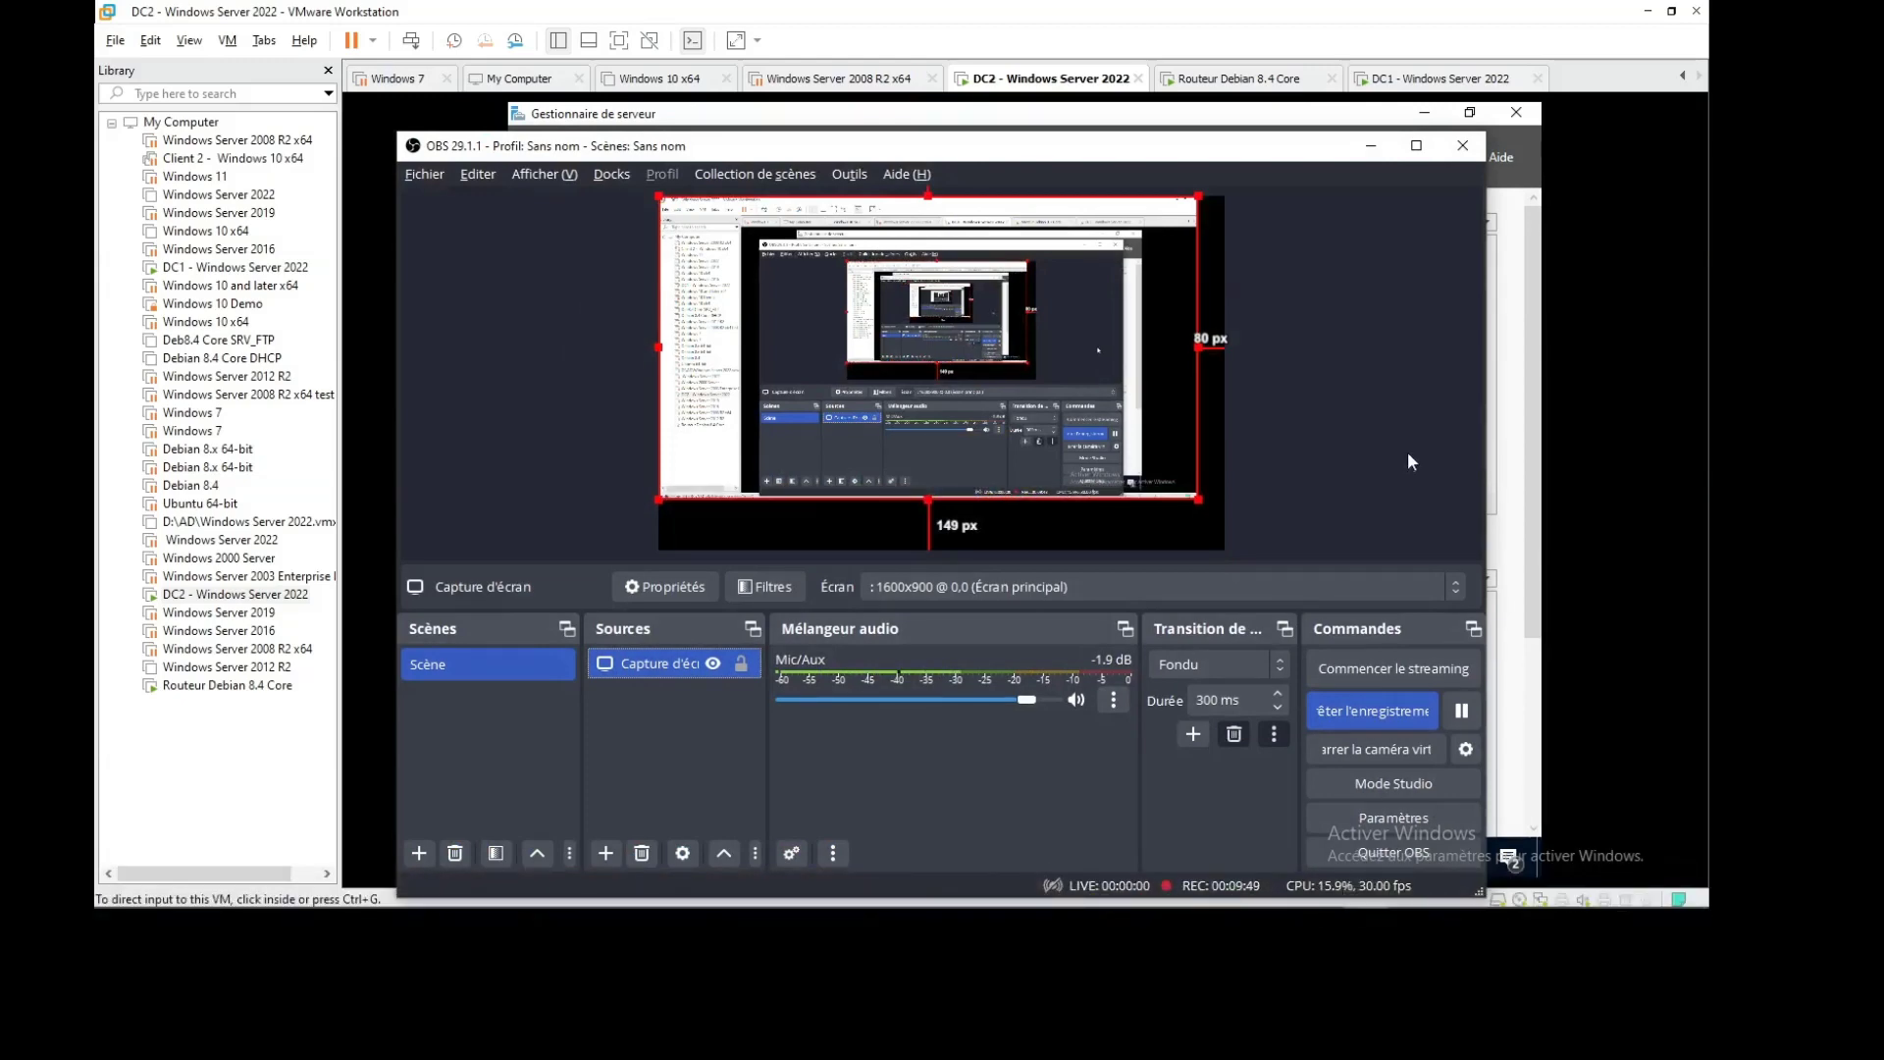
click(1371, 145)
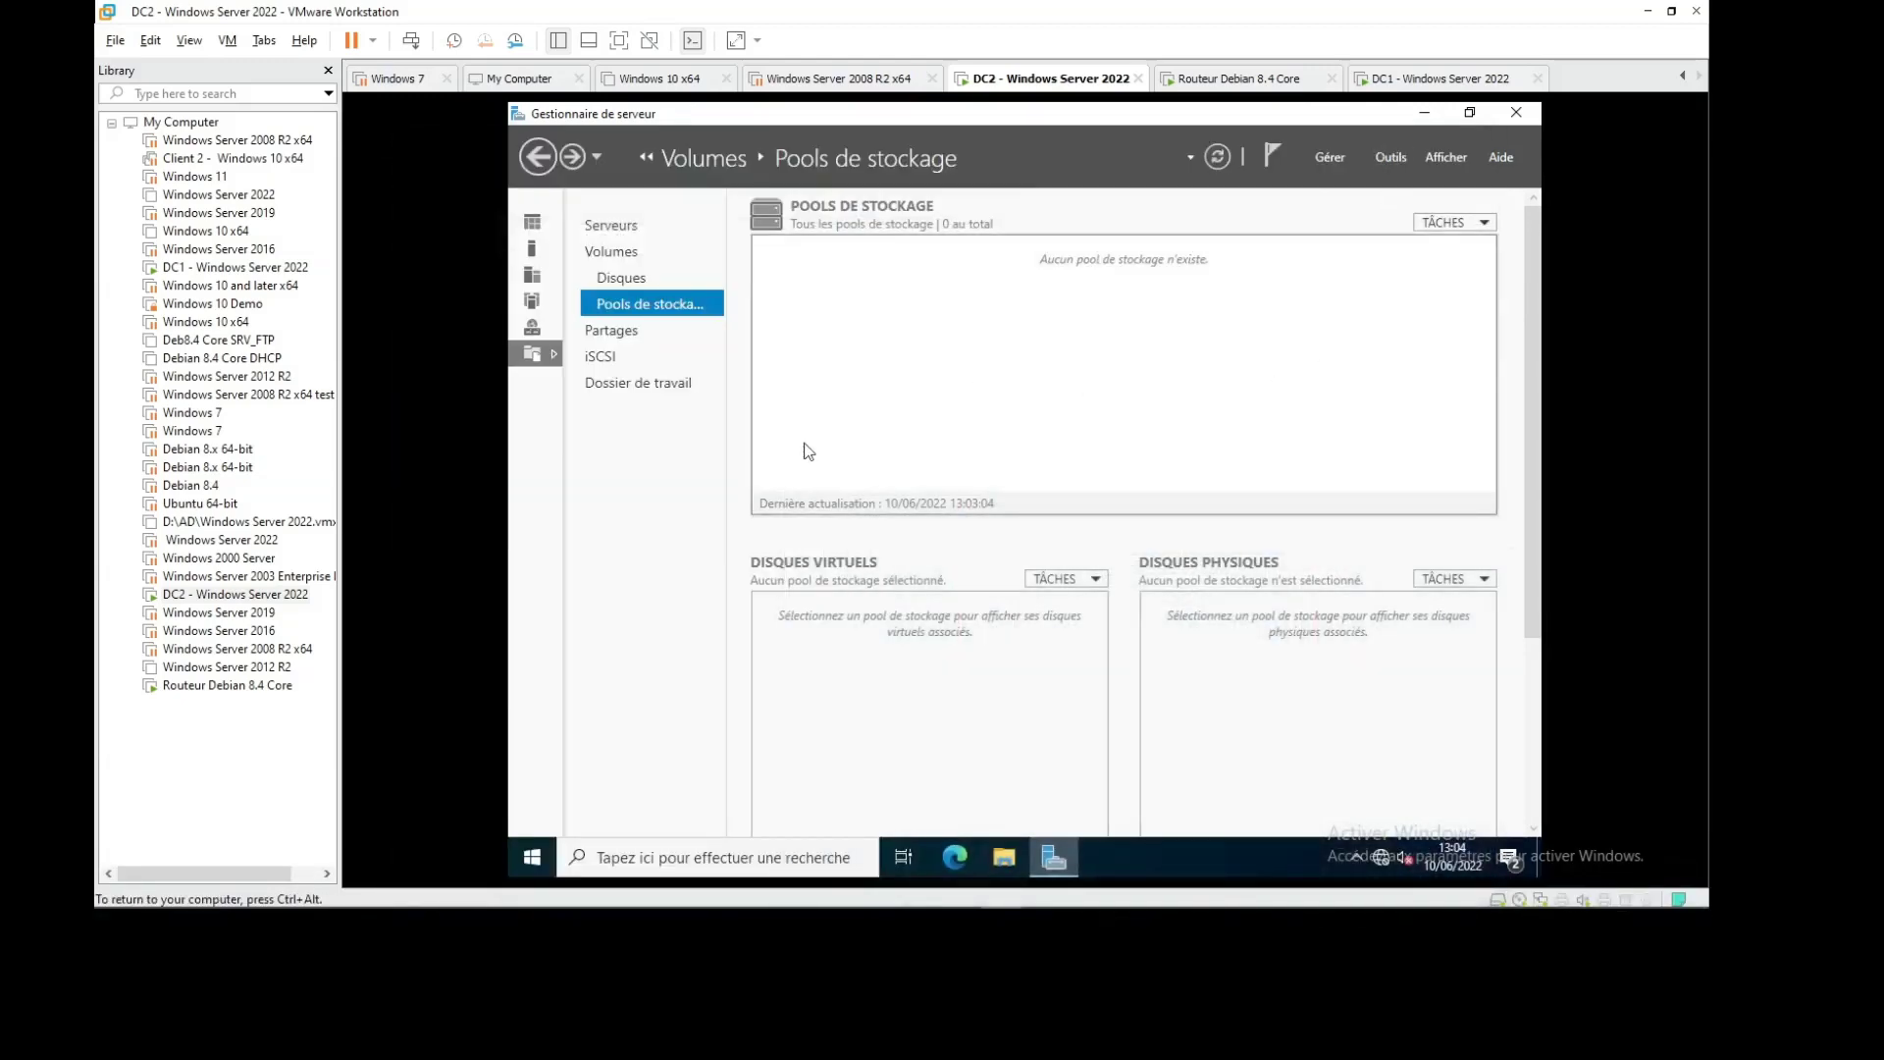
click(1484, 223)
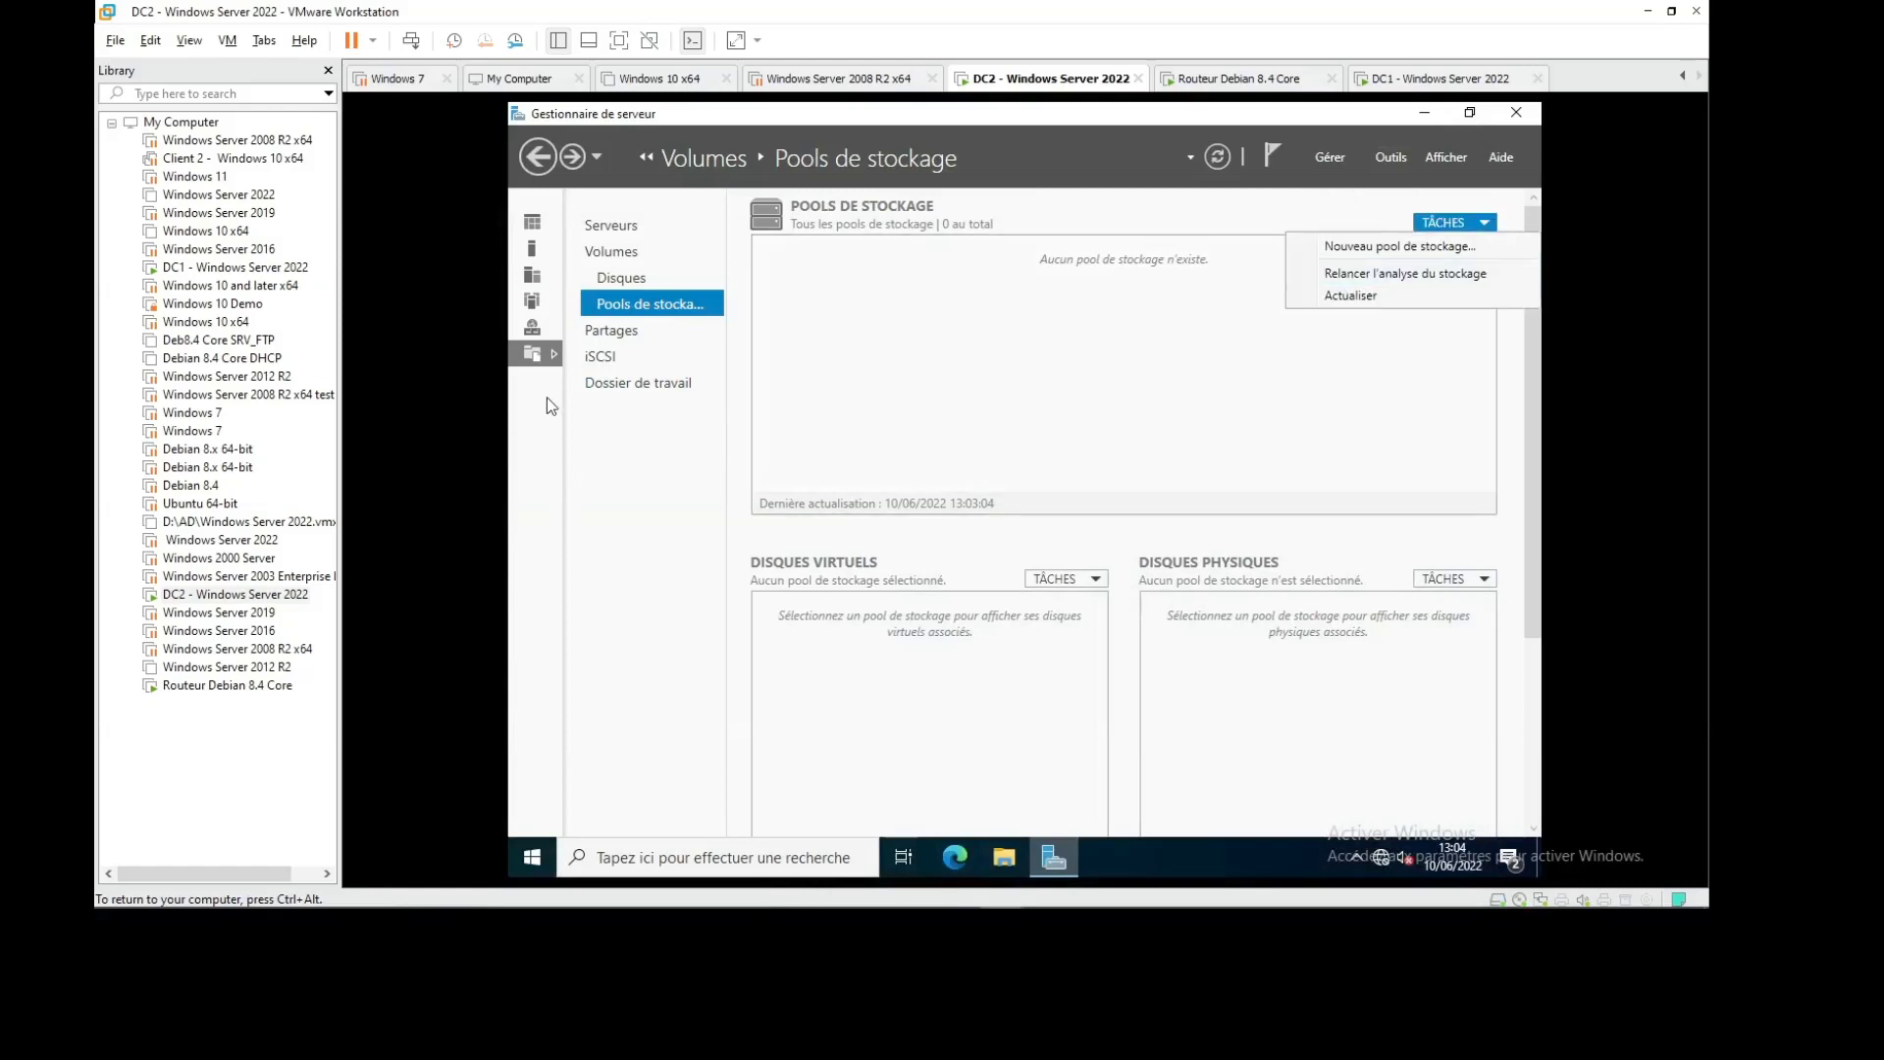
click(609, 331)
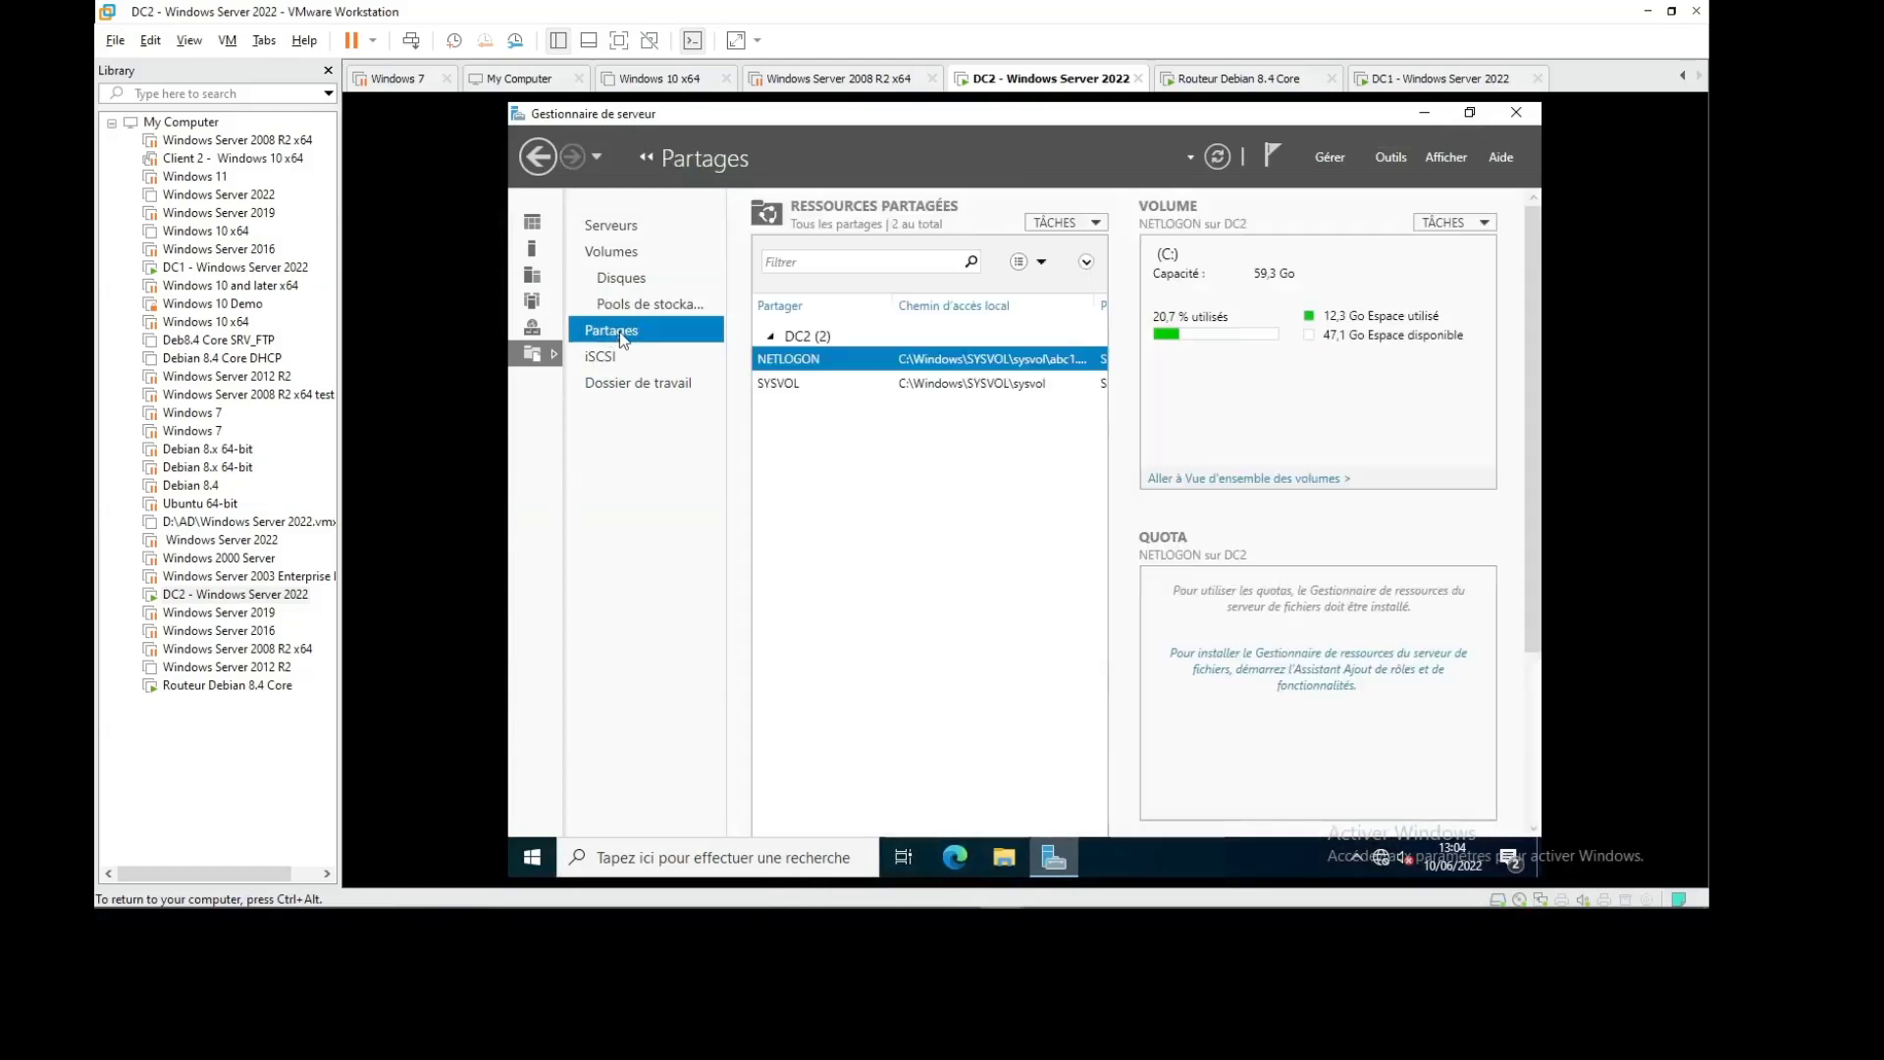
click(1486, 225)
click(889, 508)
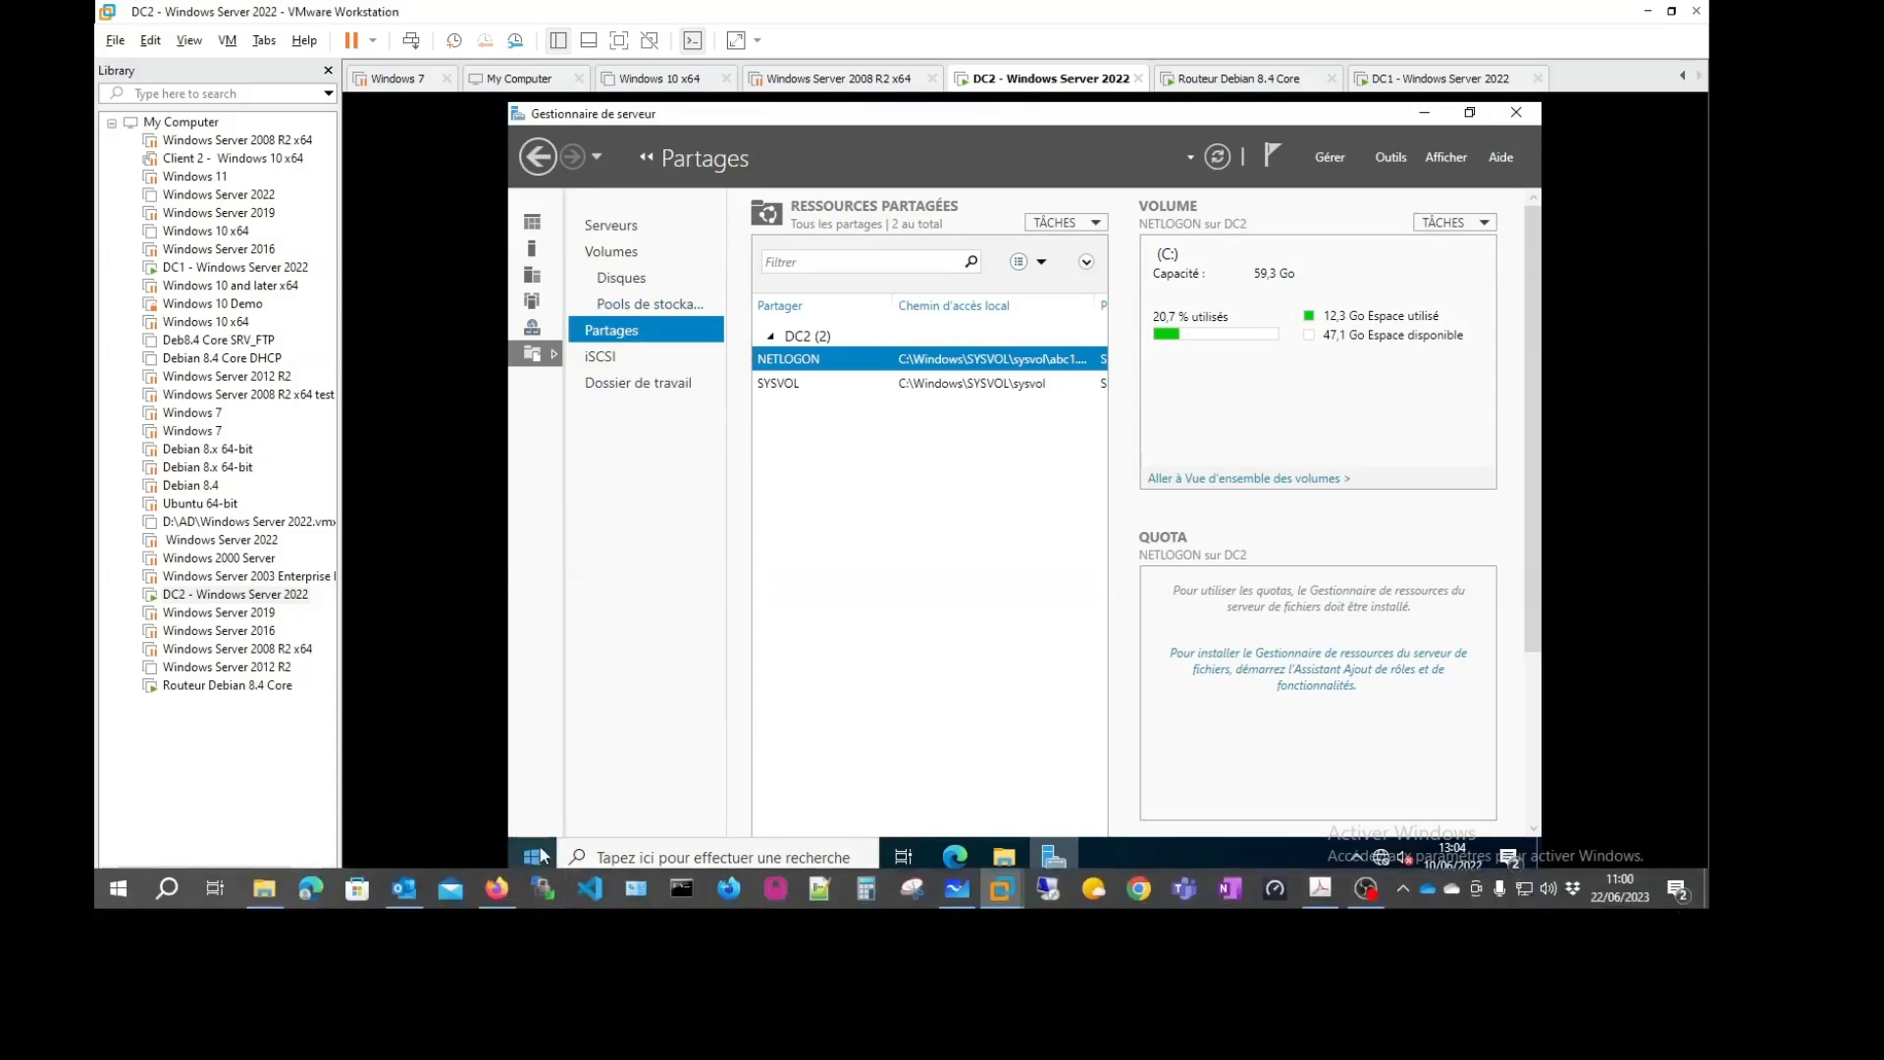
Step back to the Servers overview and open its Tasks and Manage menus
click(537, 159)
click(537, 159)
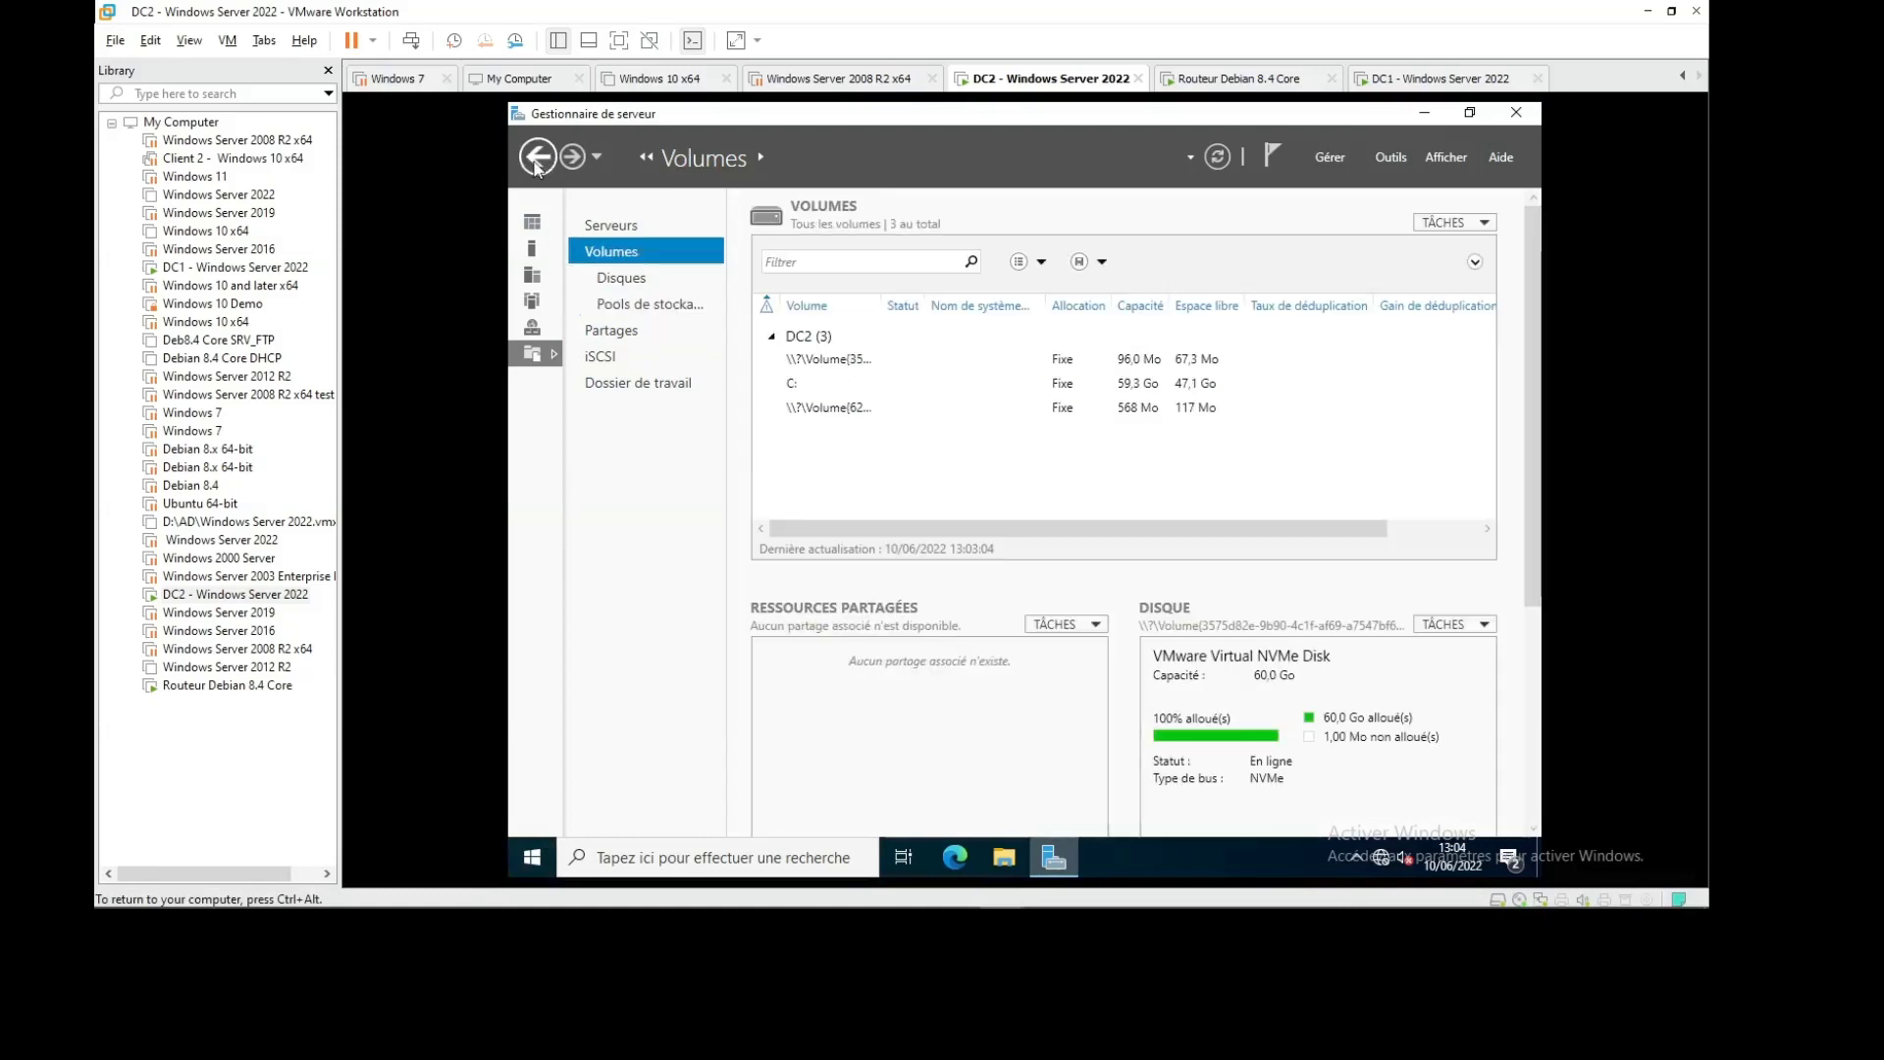
click(537, 159)
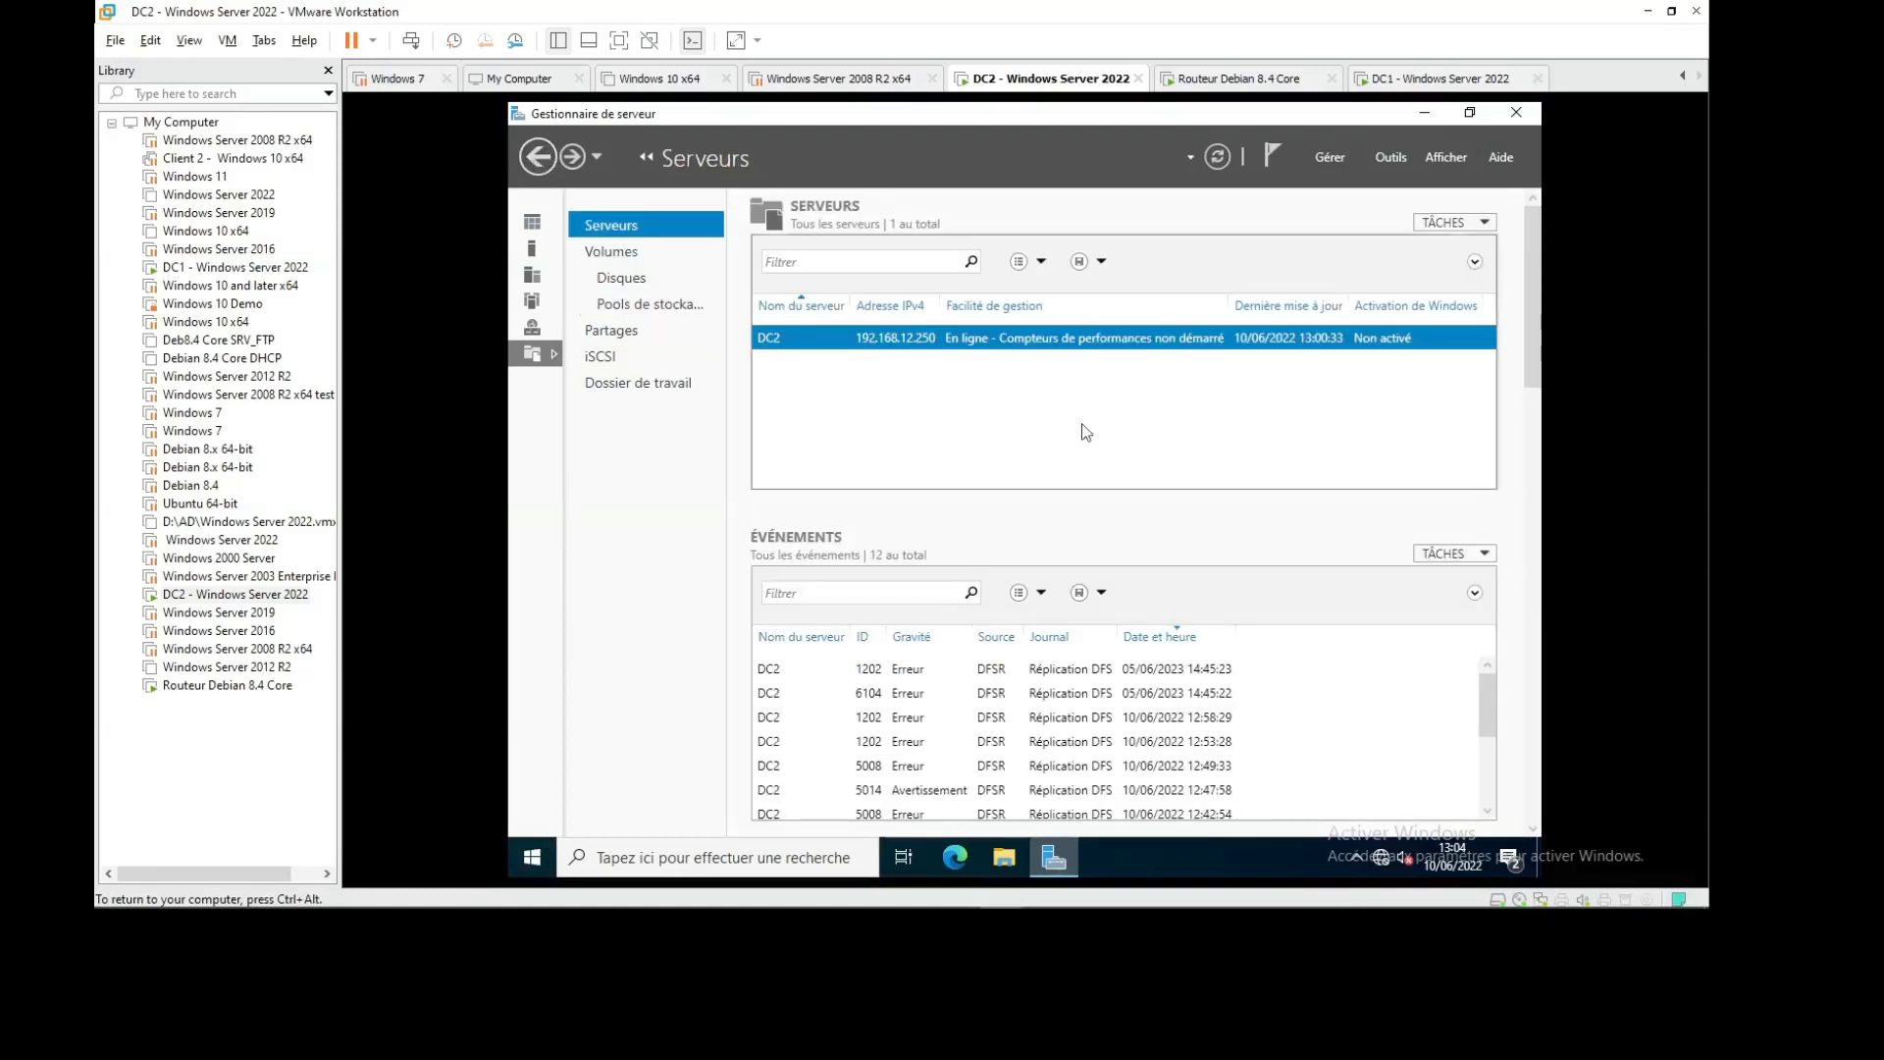
click(1484, 224)
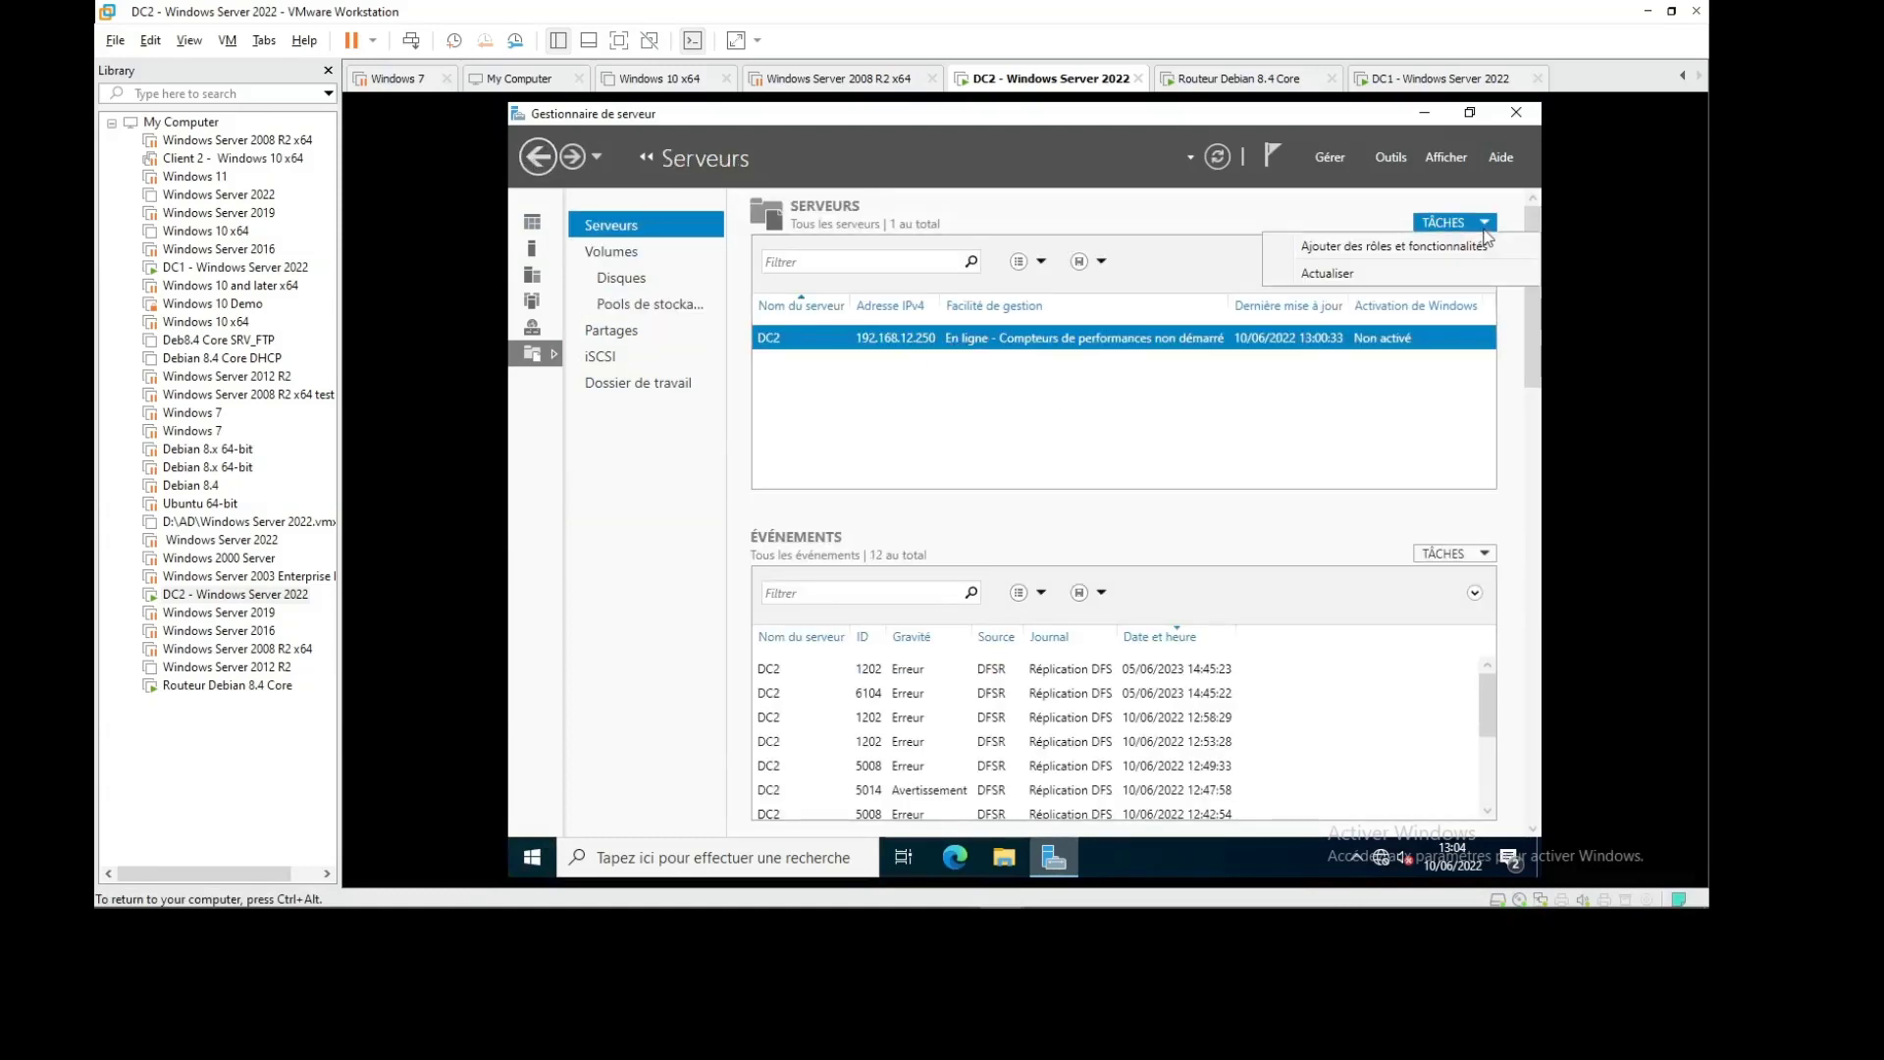
click(1333, 159)
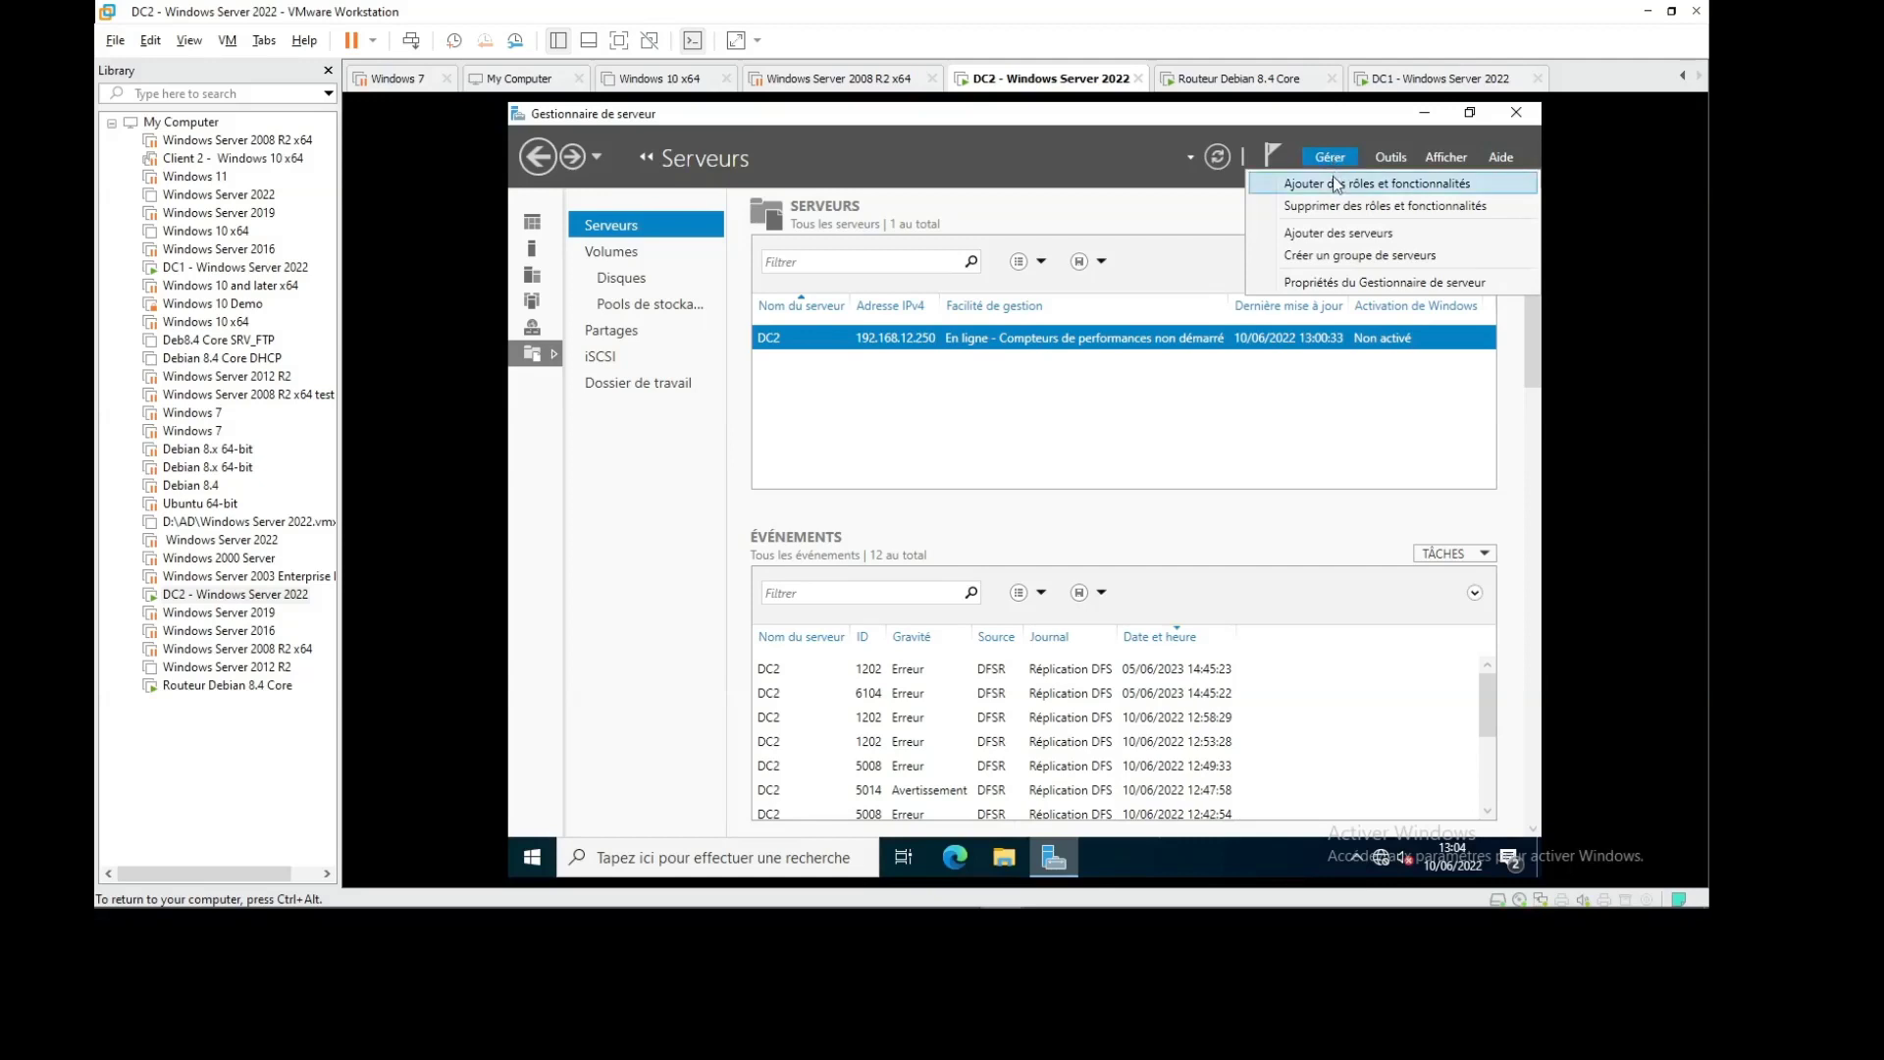
Launch Add Roles and Features on DC2, page through to Features, then return to Server Roles
click(1337, 185)
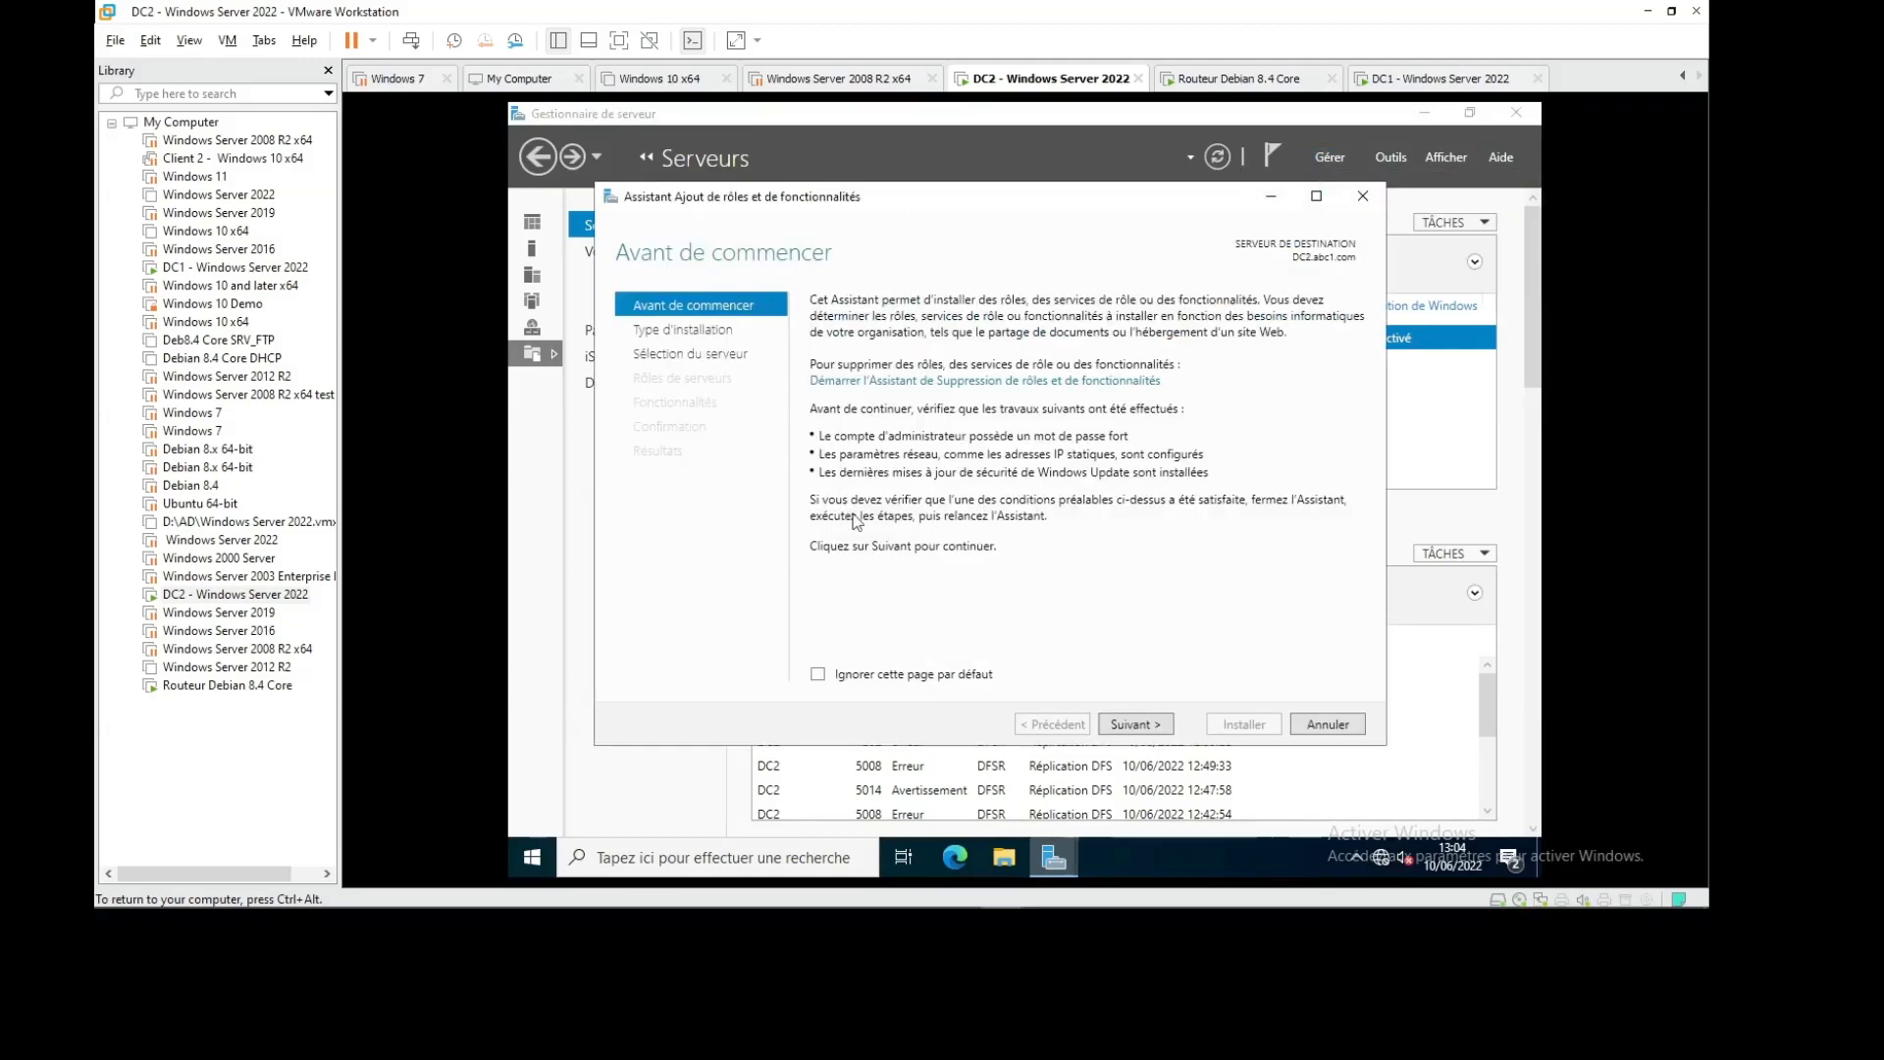
click(1124, 726)
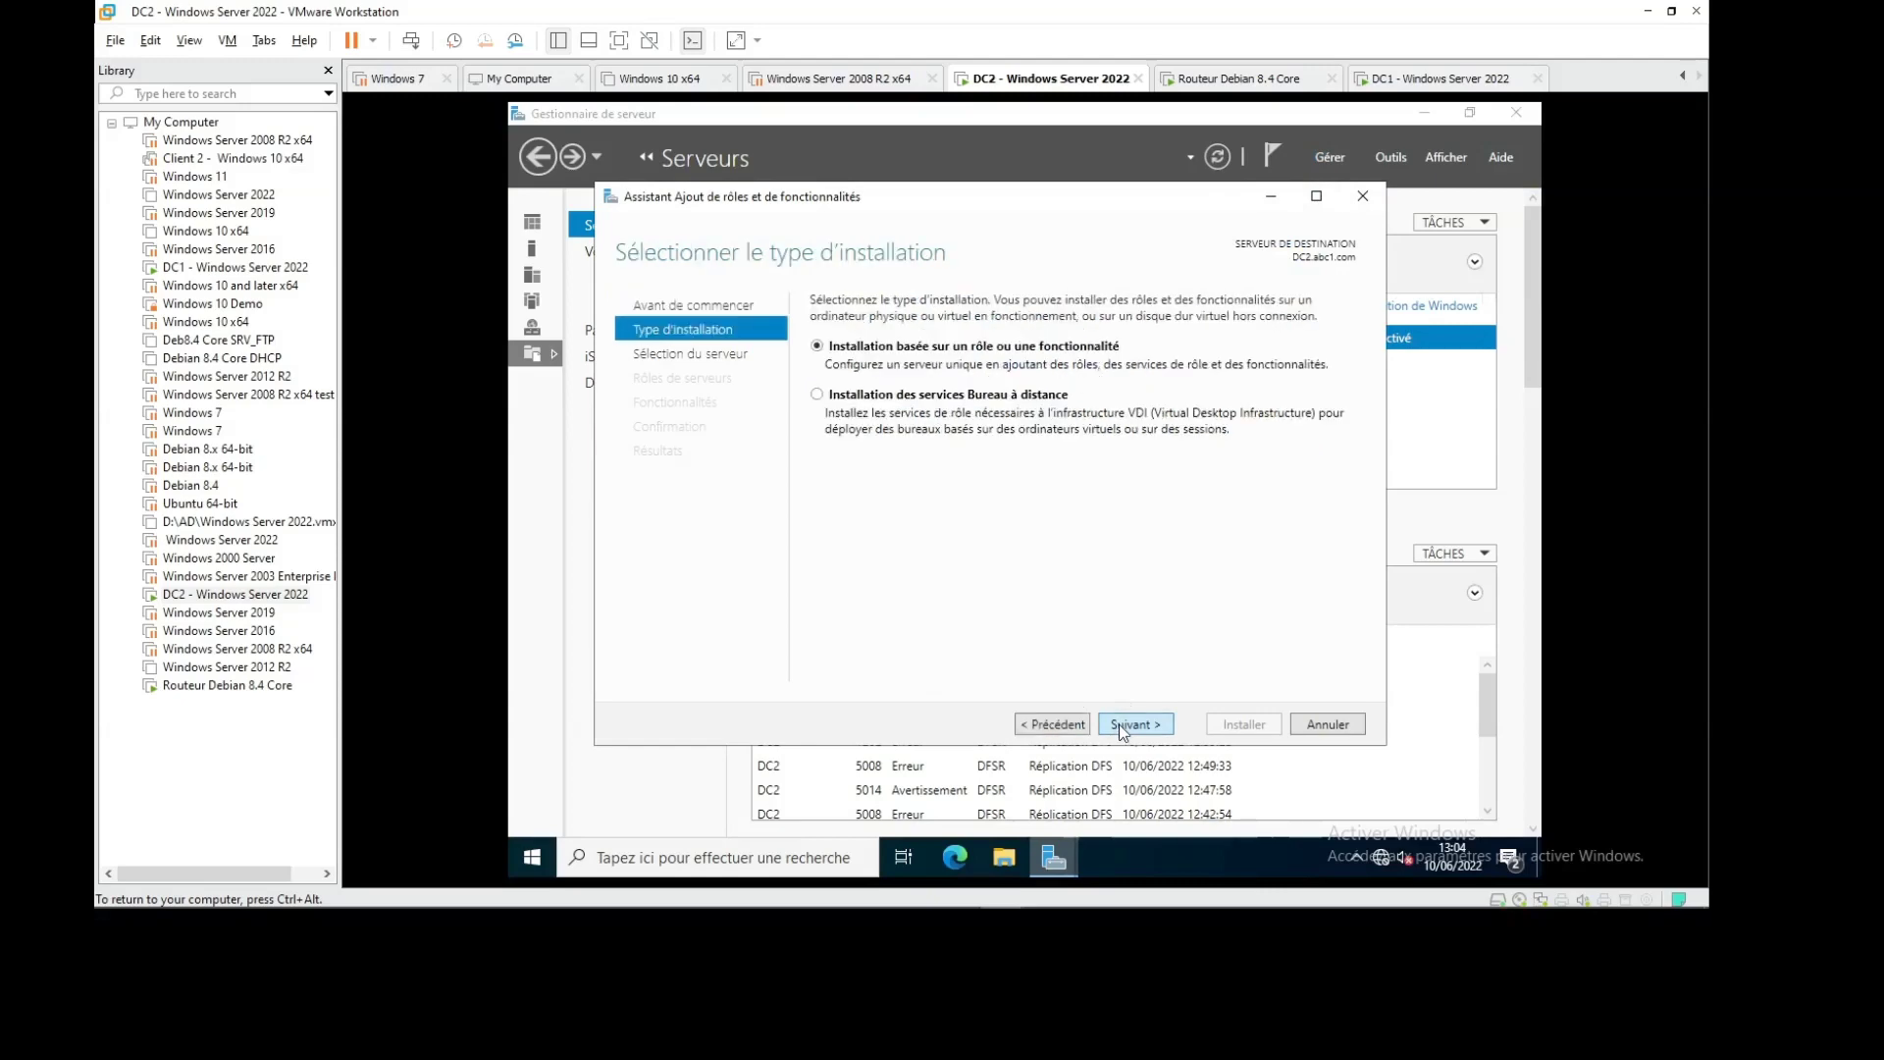
click(1124, 726)
click(1132, 726)
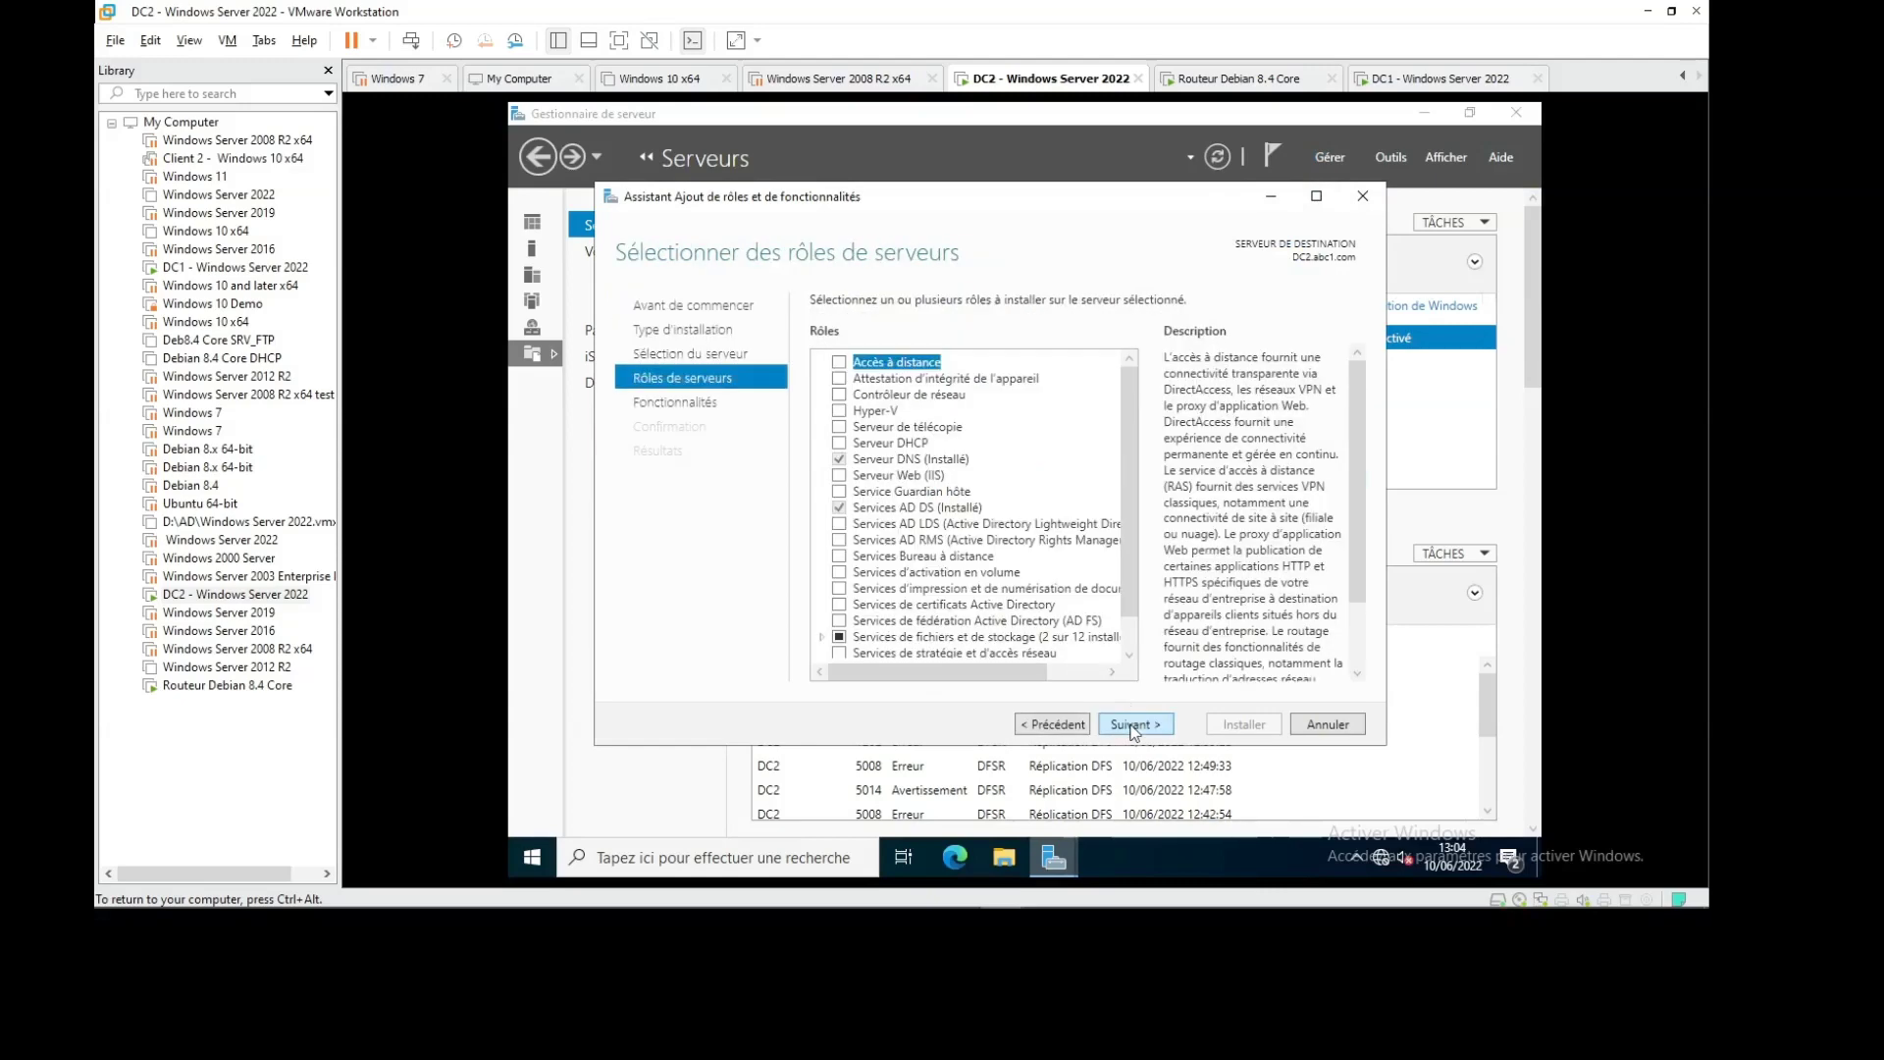
click(1131, 727)
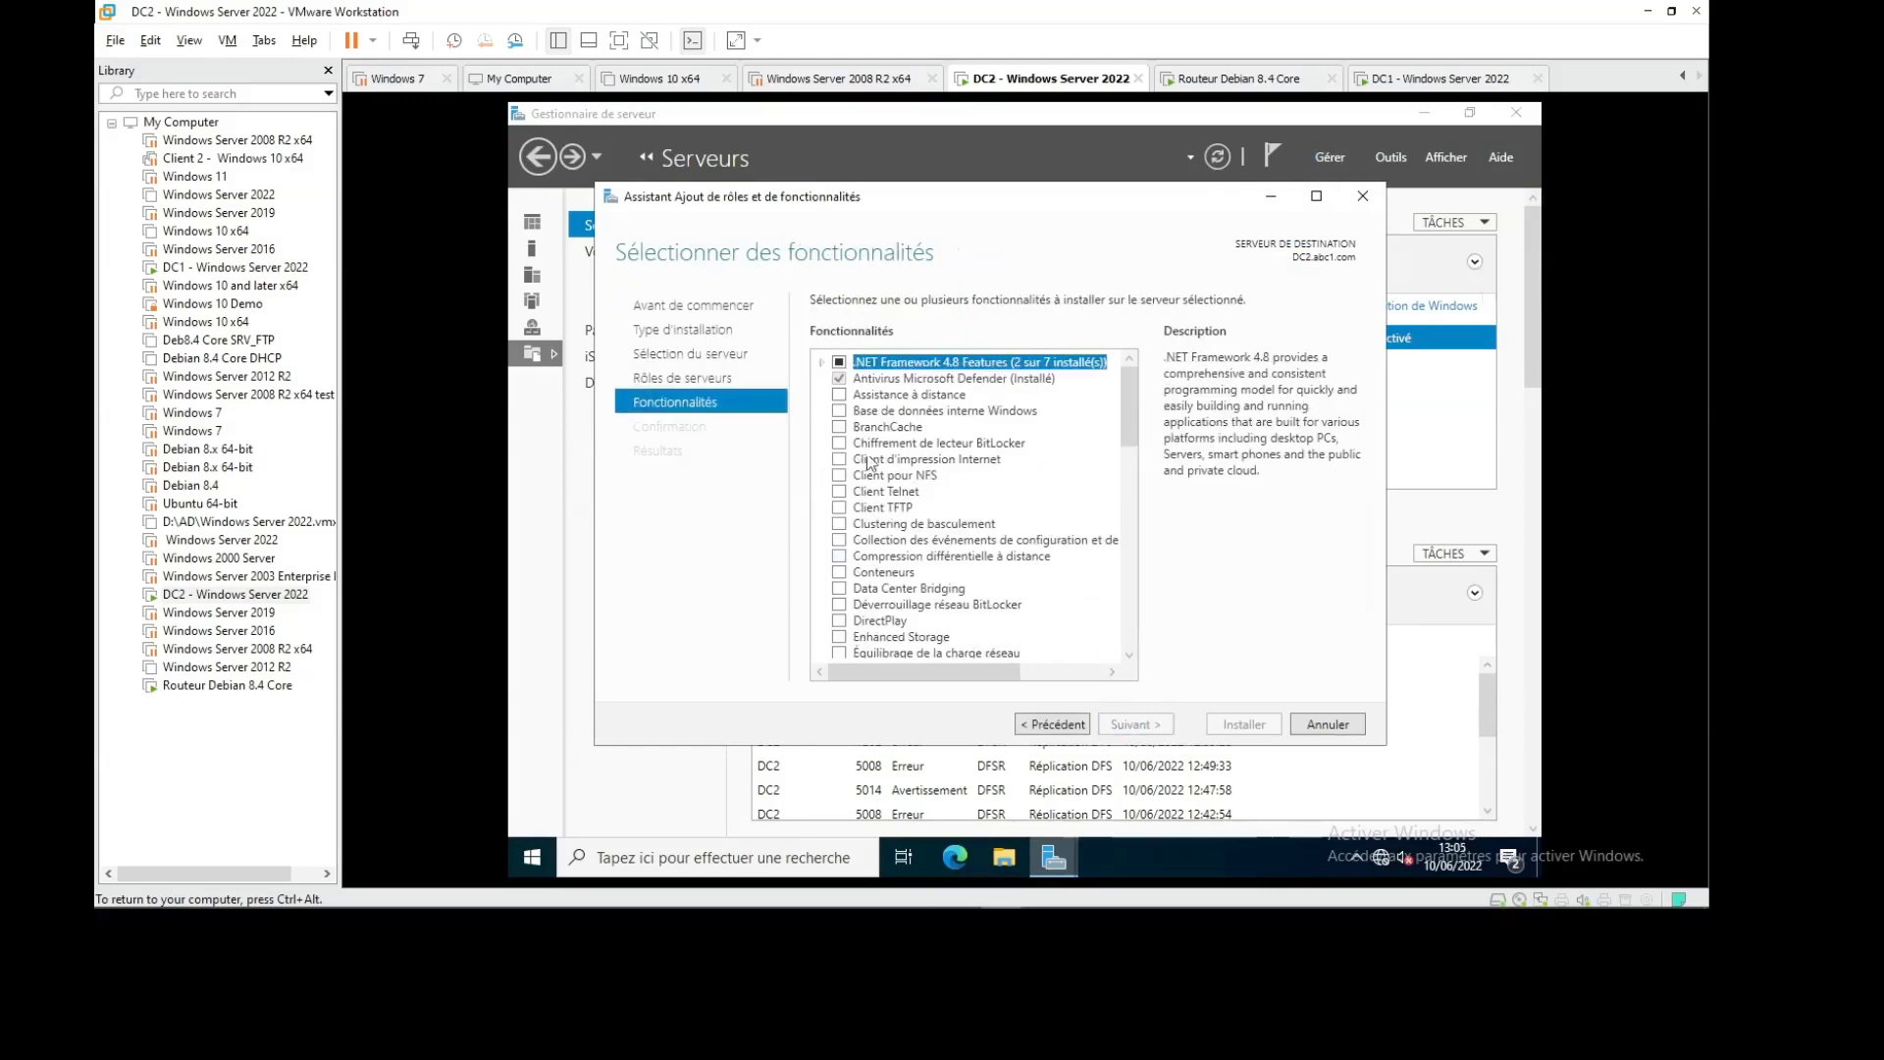
mouse_move(1131, 422)
mouse_down()
mouse_move(1115, 631)
mouse_move(1136, 408)
mouse_up()
click(1063, 727)
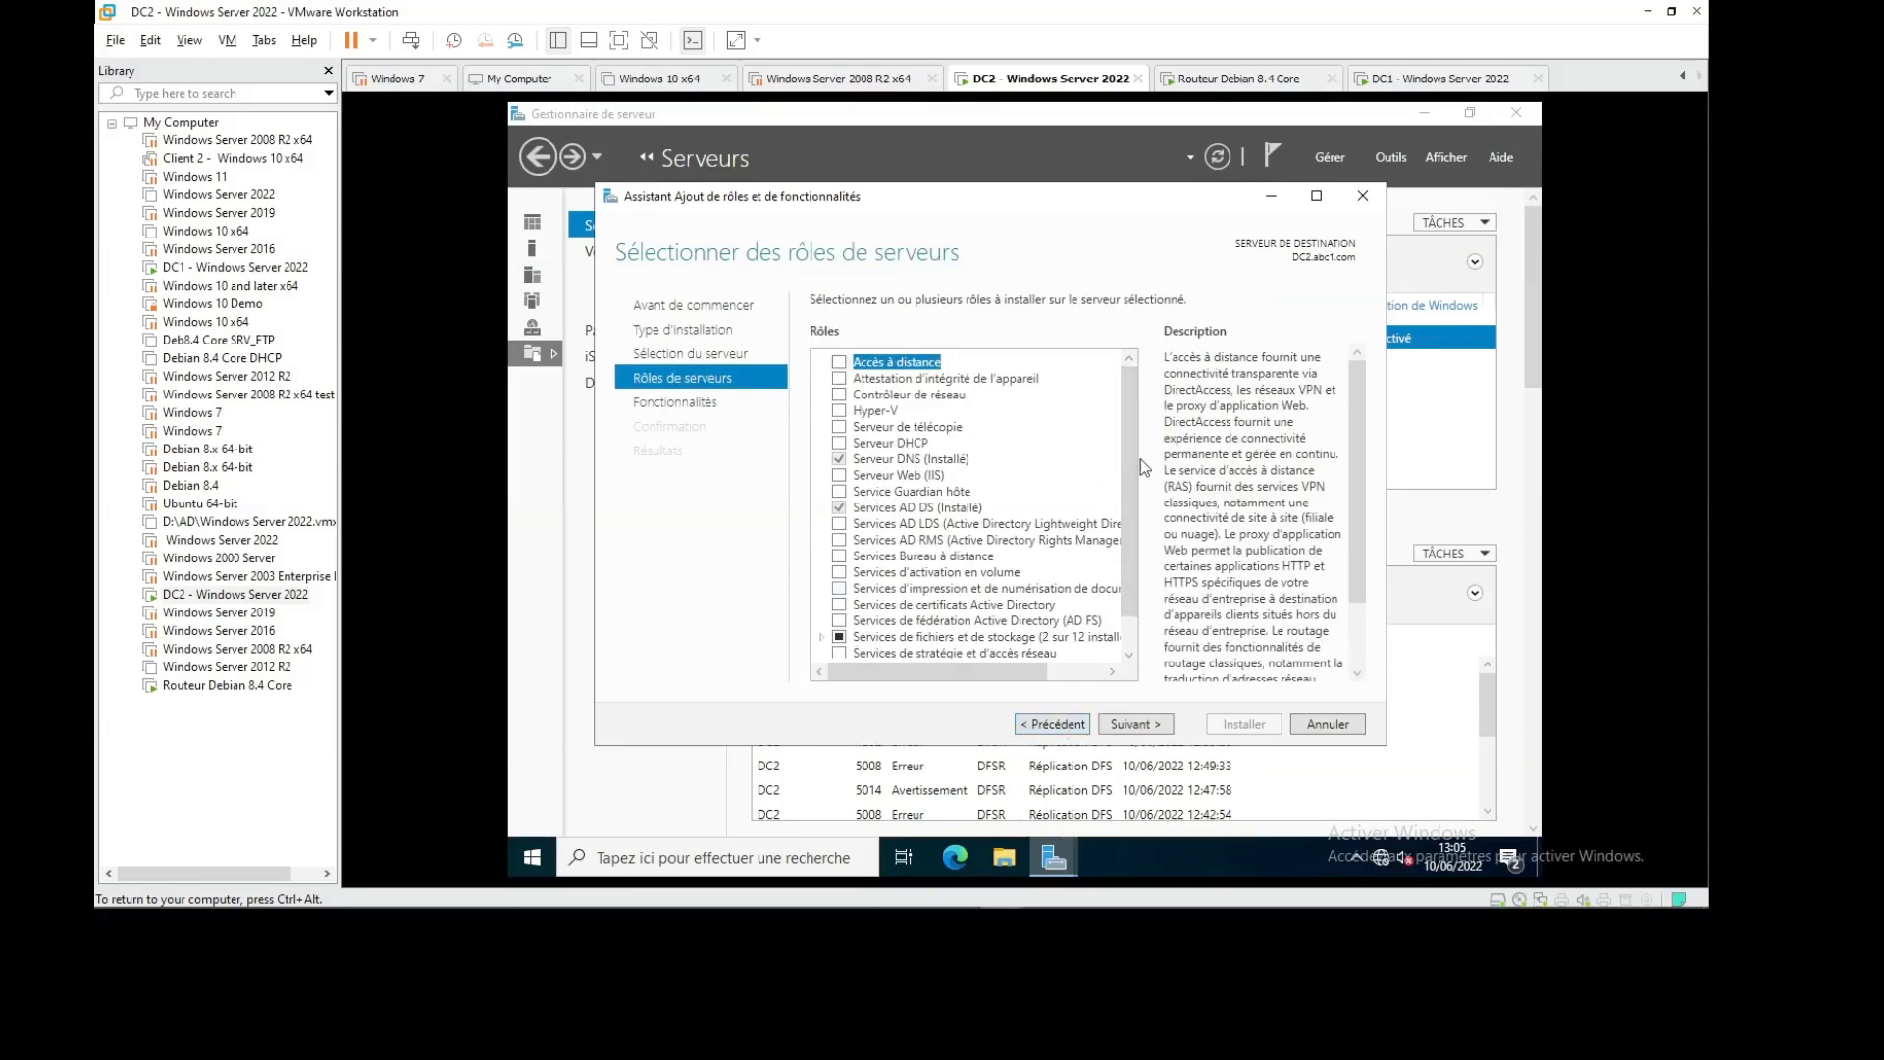
Under File and iSCSI Services, tick DFS Namespaces with its management tools and DFS Replication, then continue
scroll(1122, 459, down, 1)
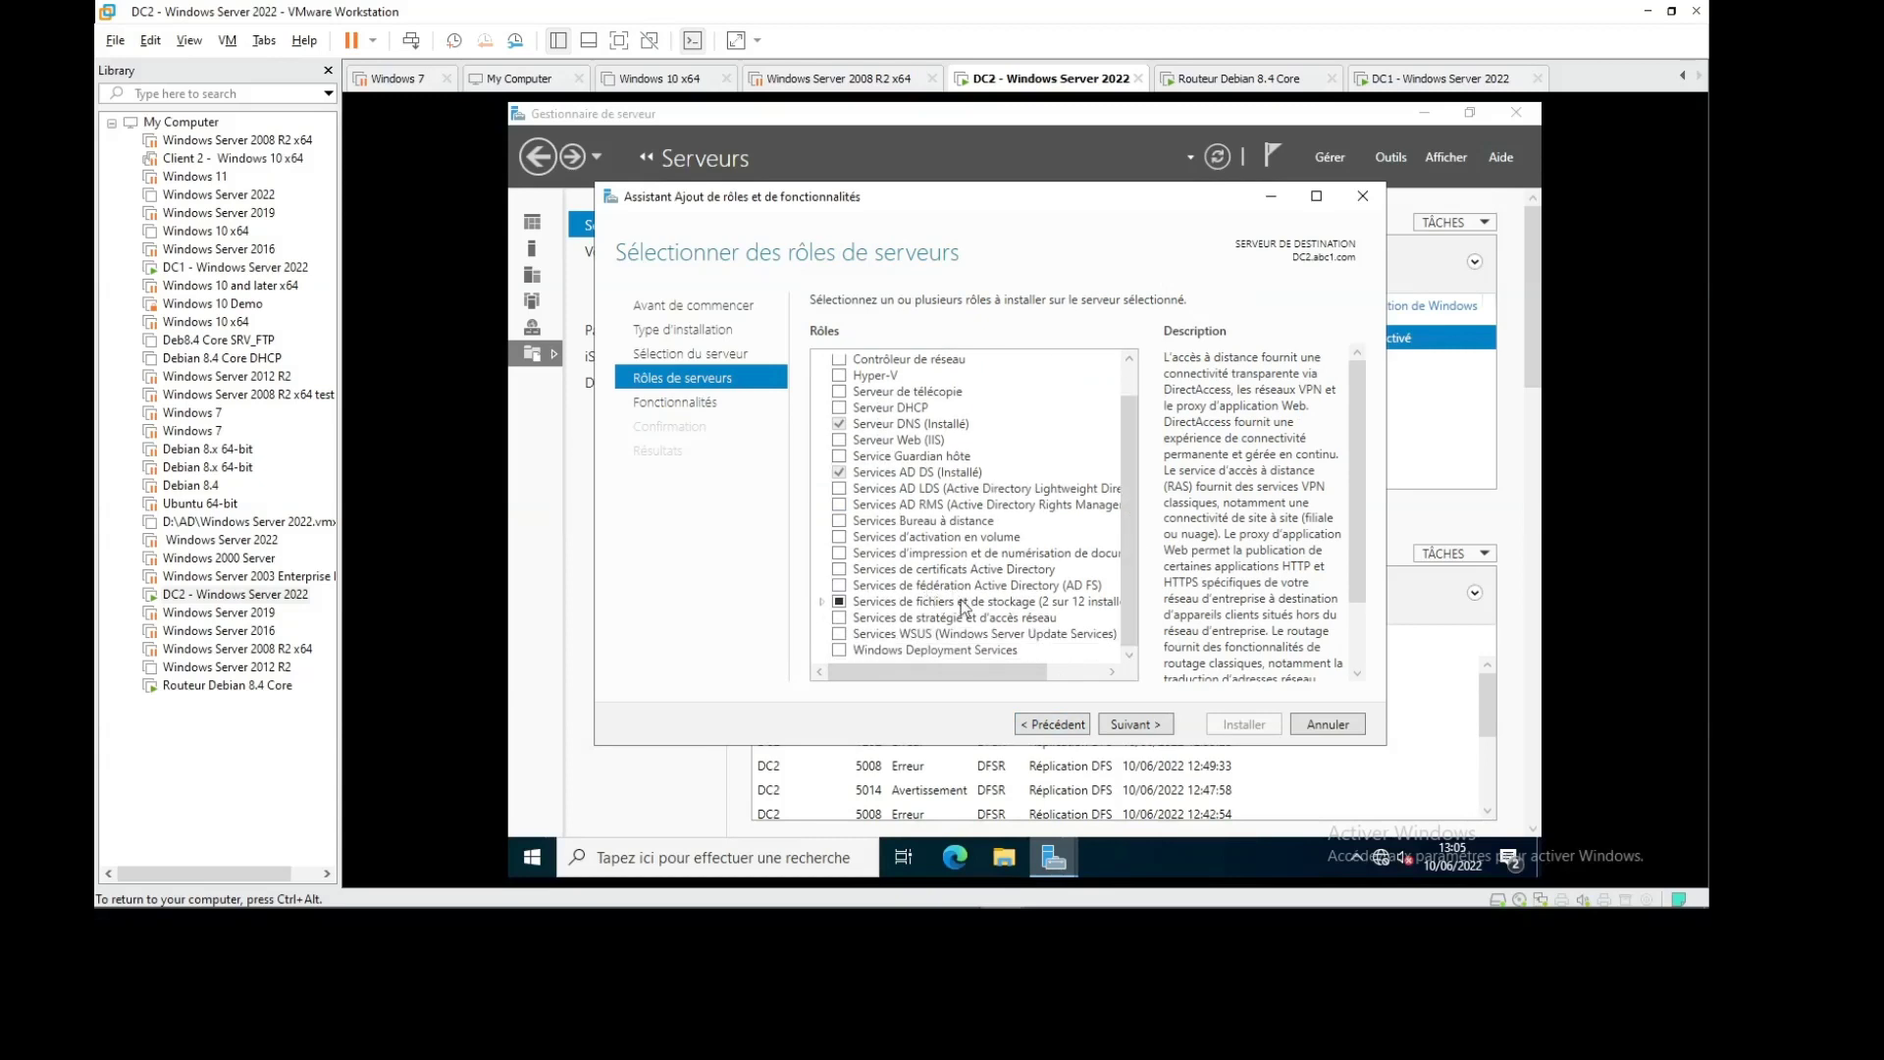
double_click(903, 603)
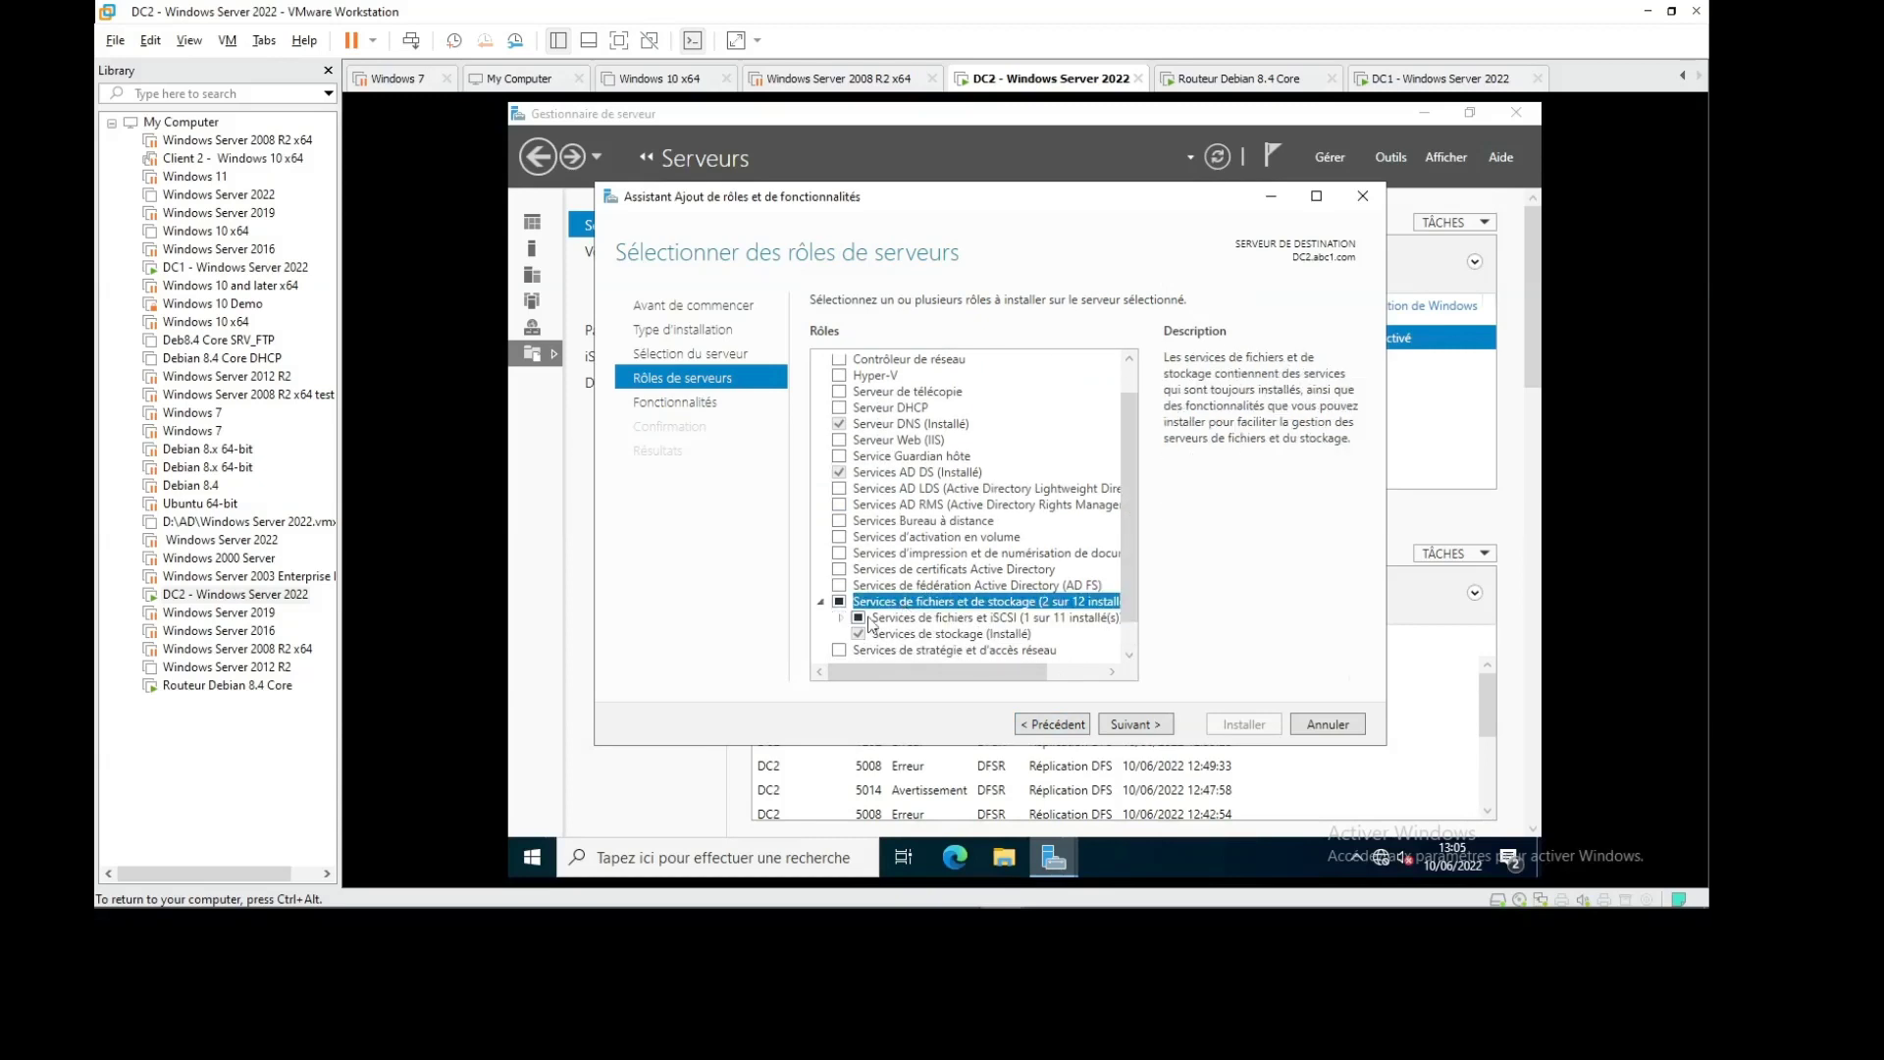
click(846, 622)
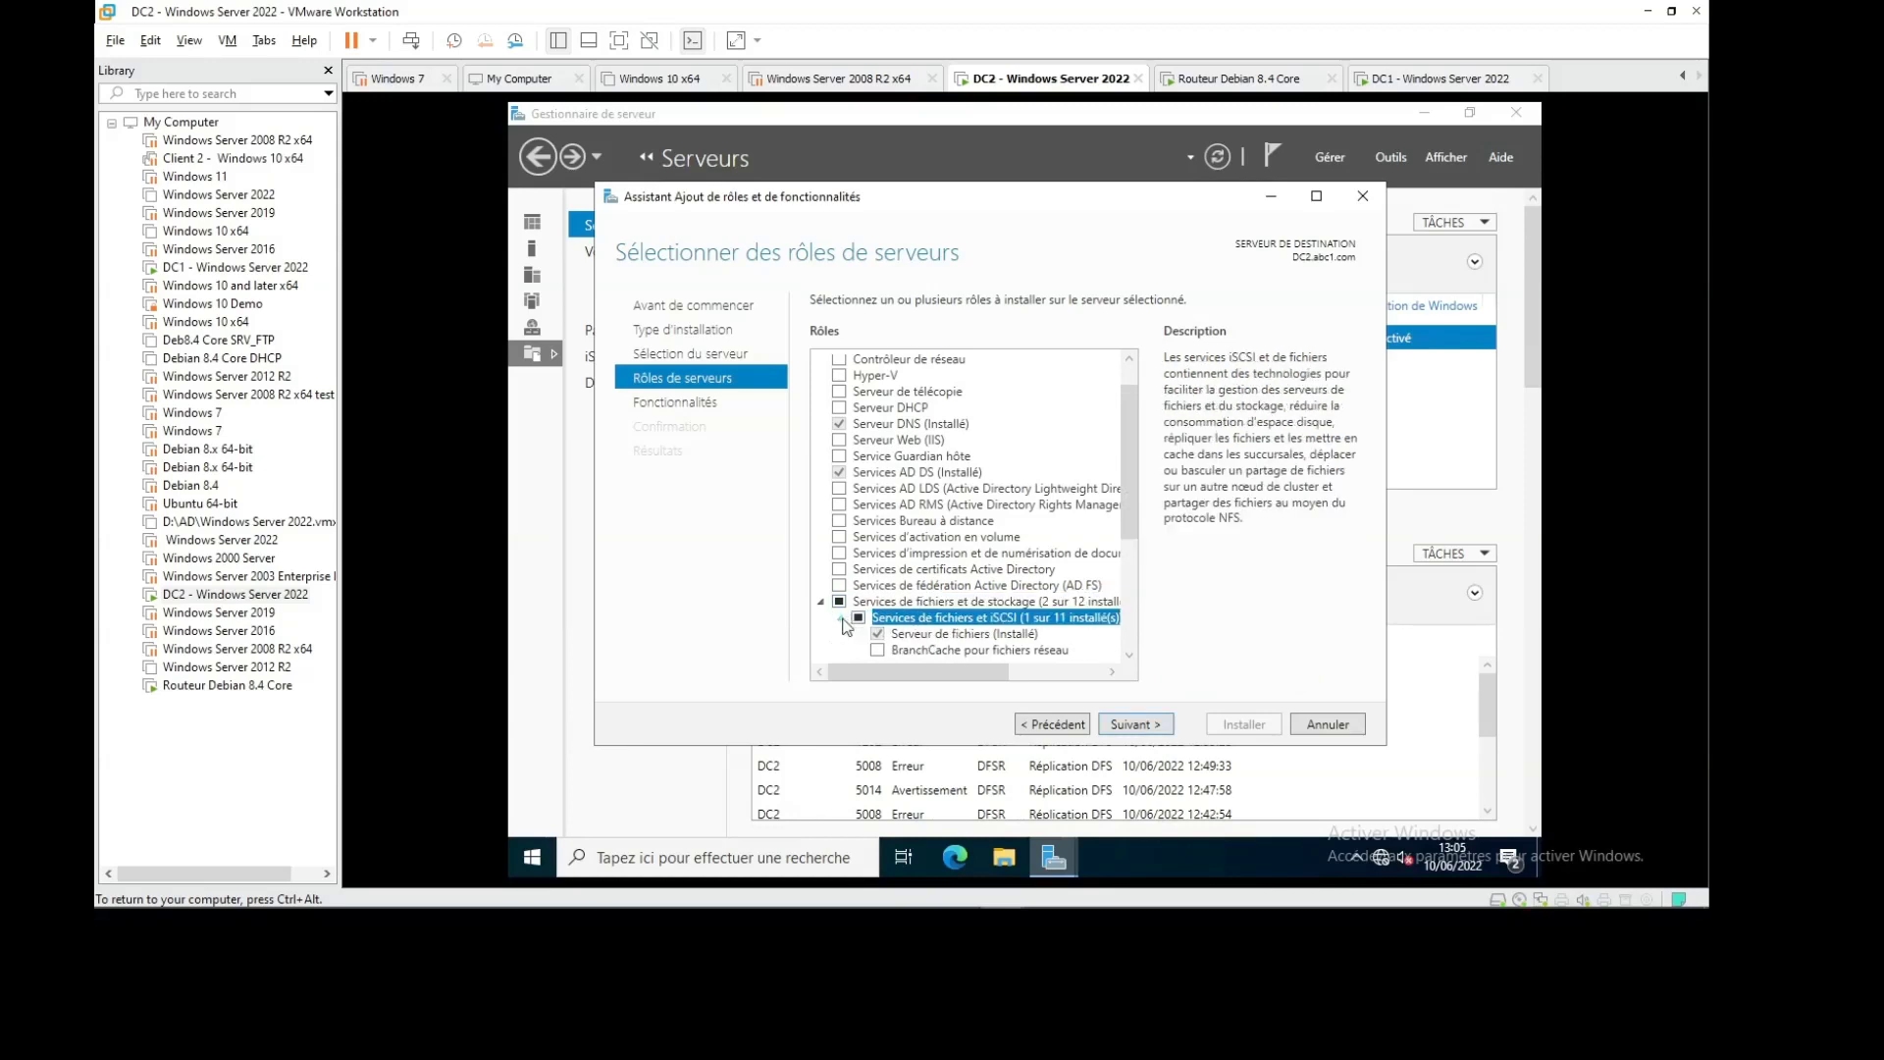
double_click(981, 618)
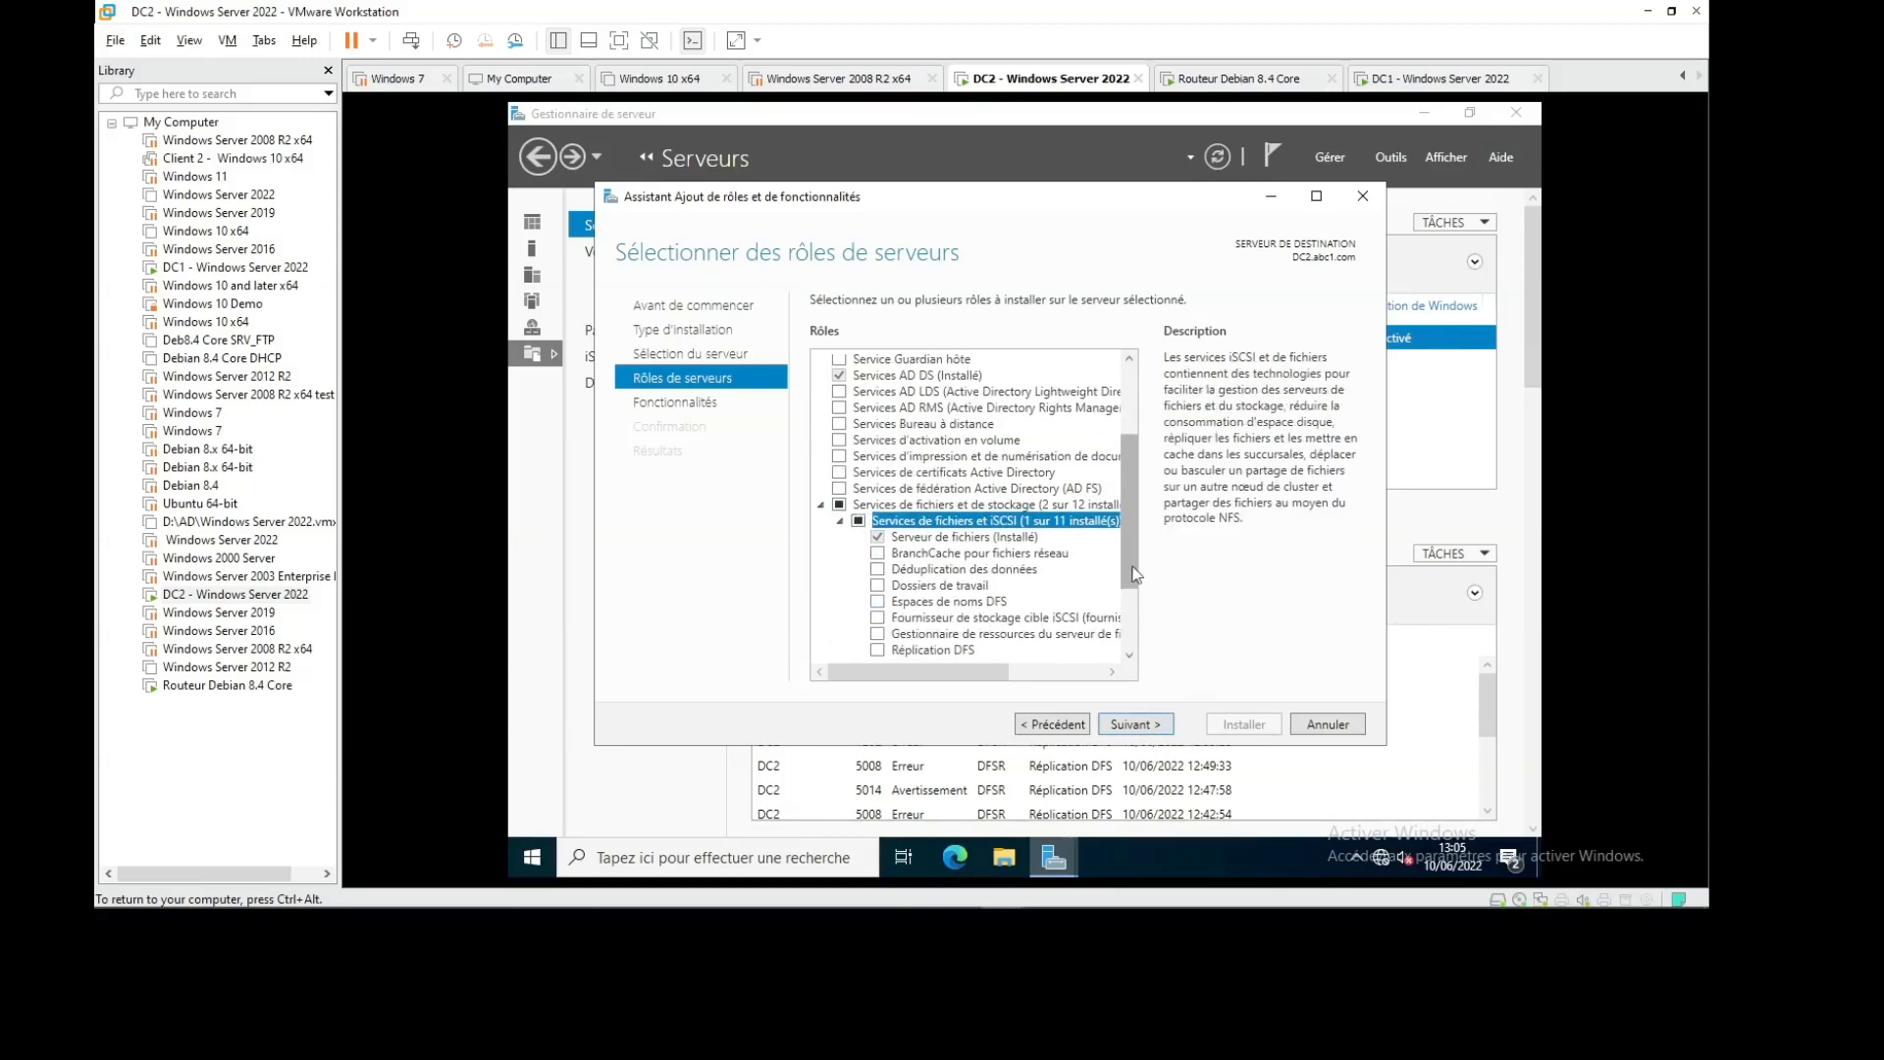
drag(1136, 550, 1130, 606)
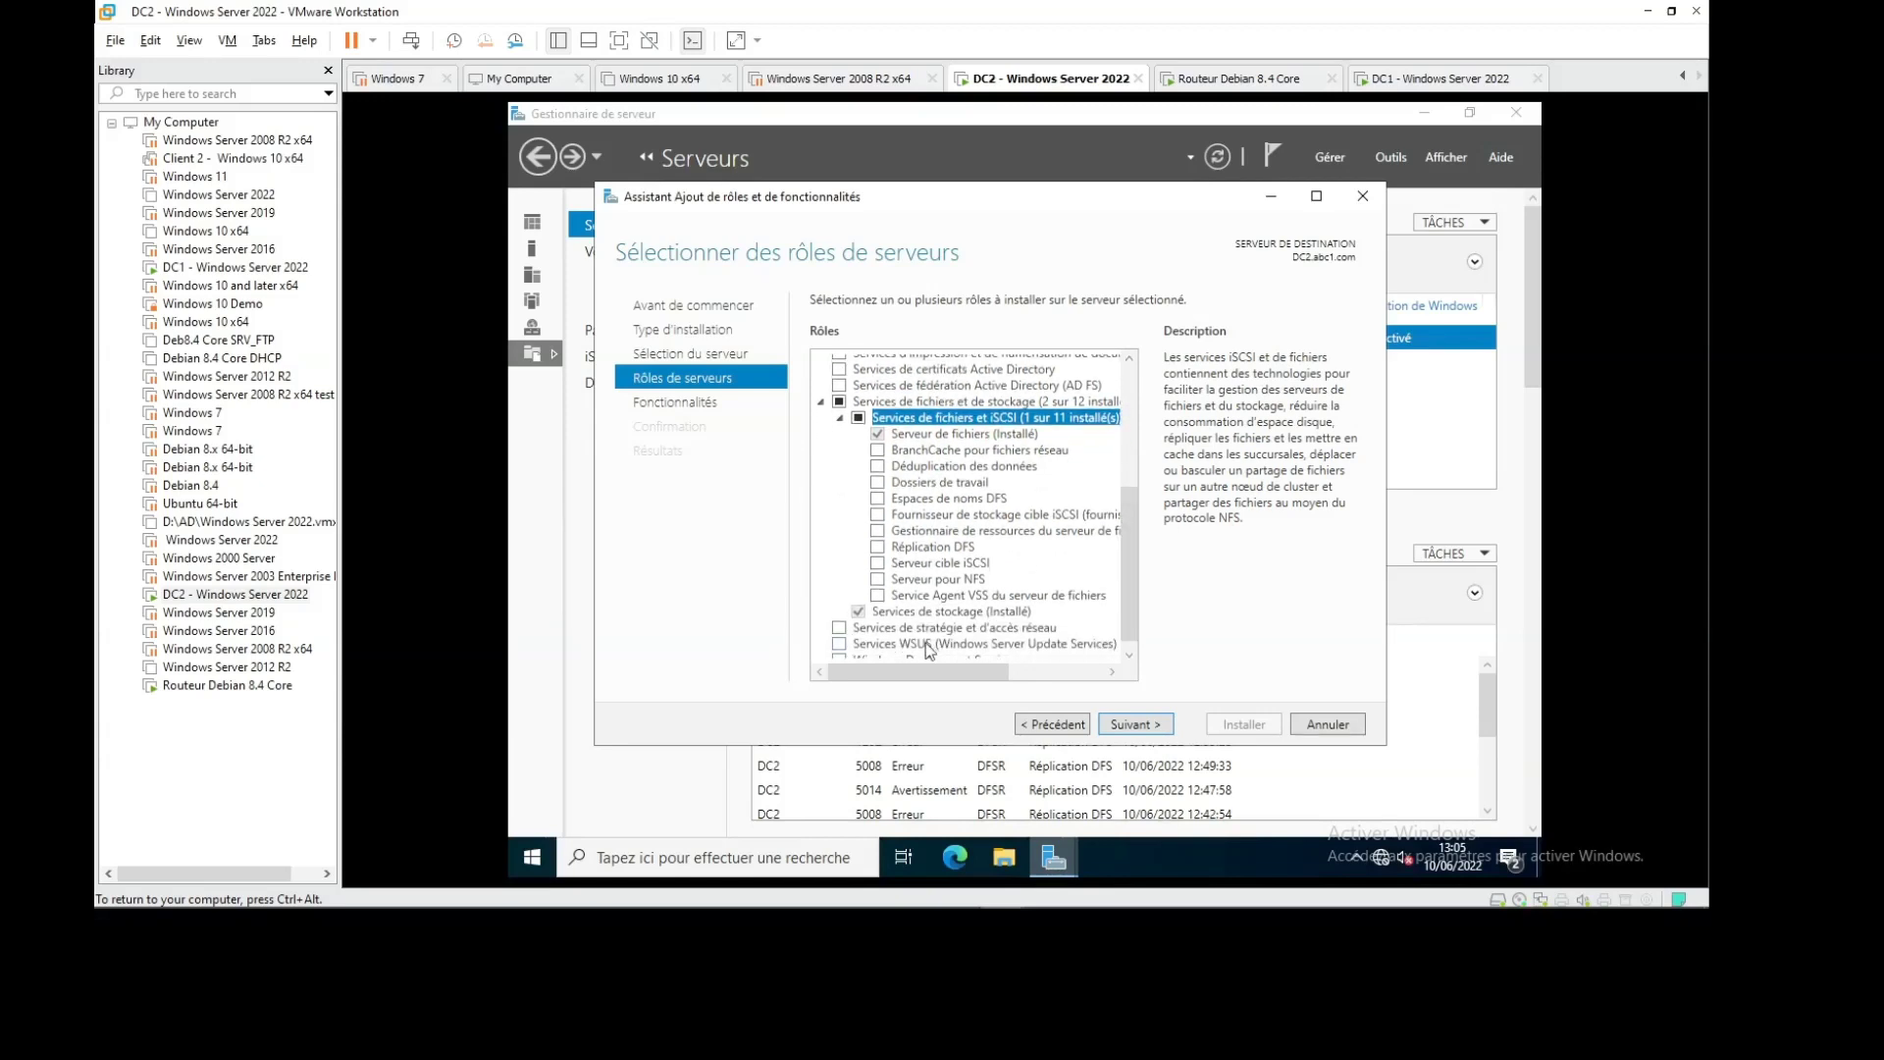
drag(922, 679, 952, 679)
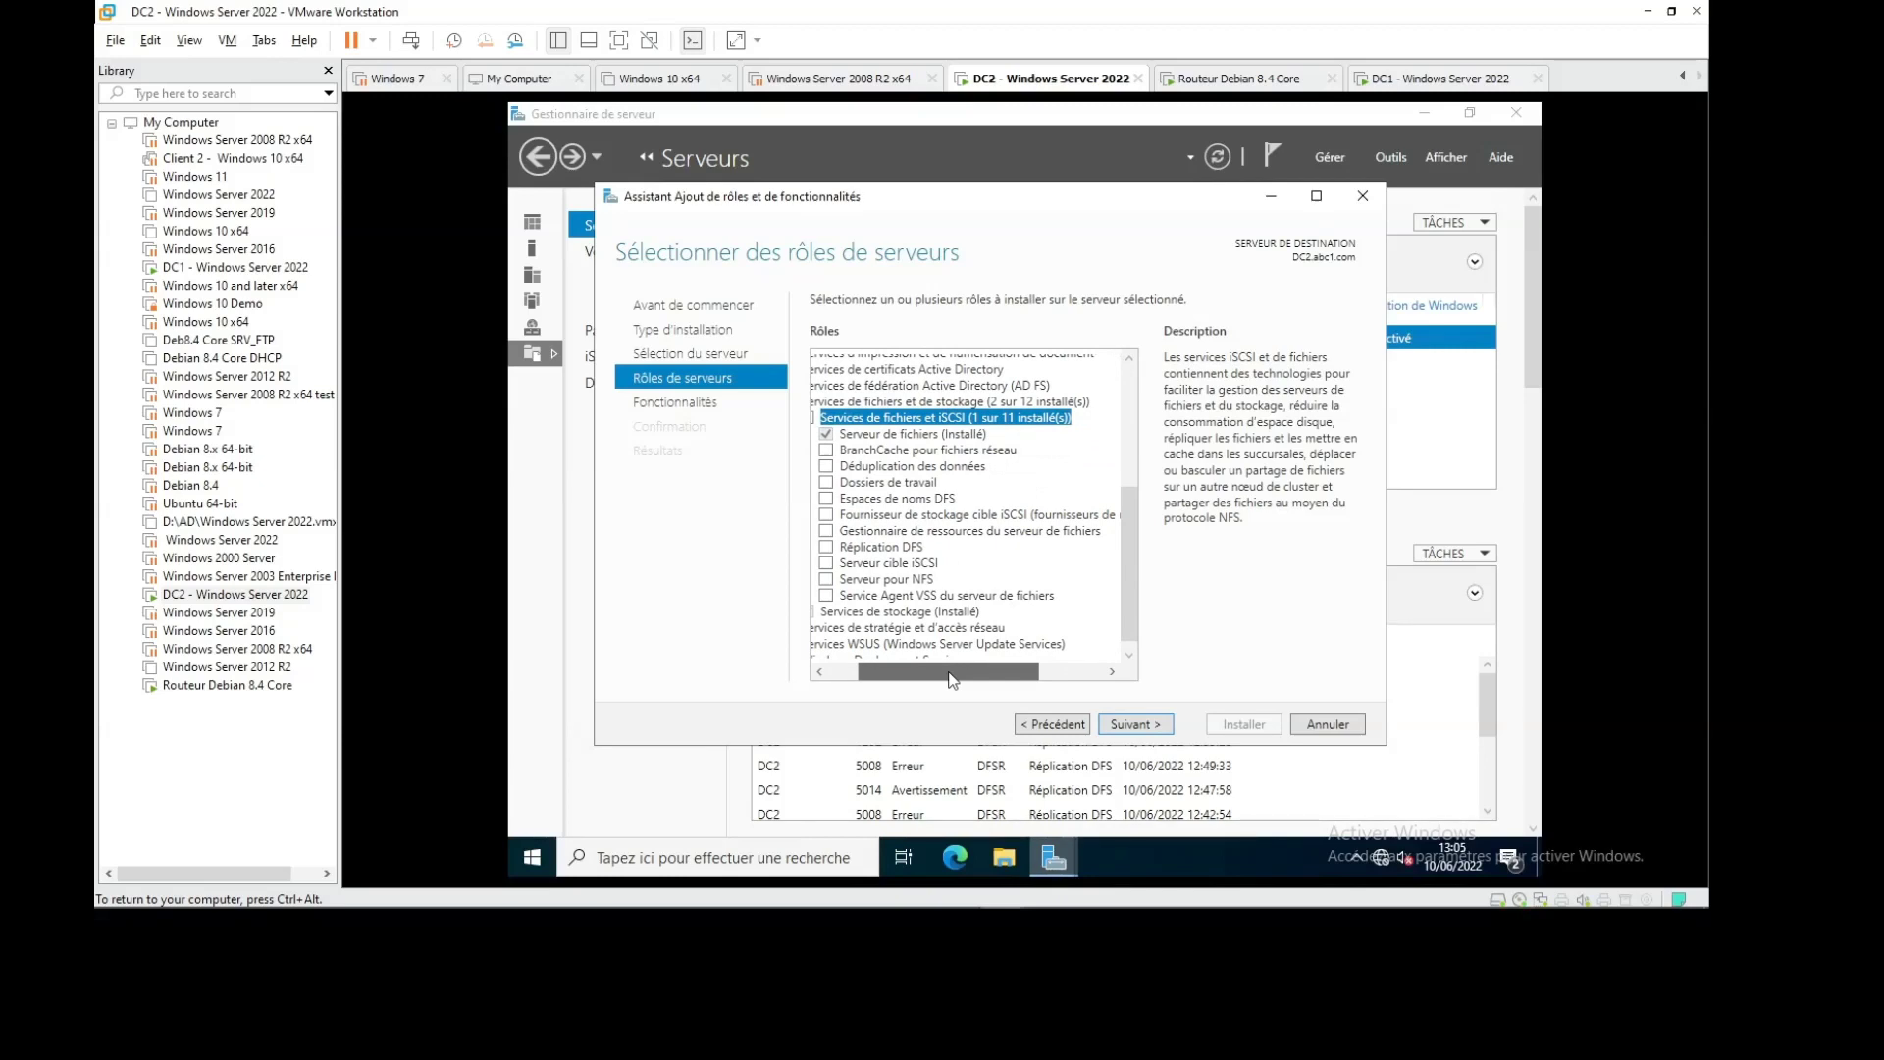
click(826, 501)
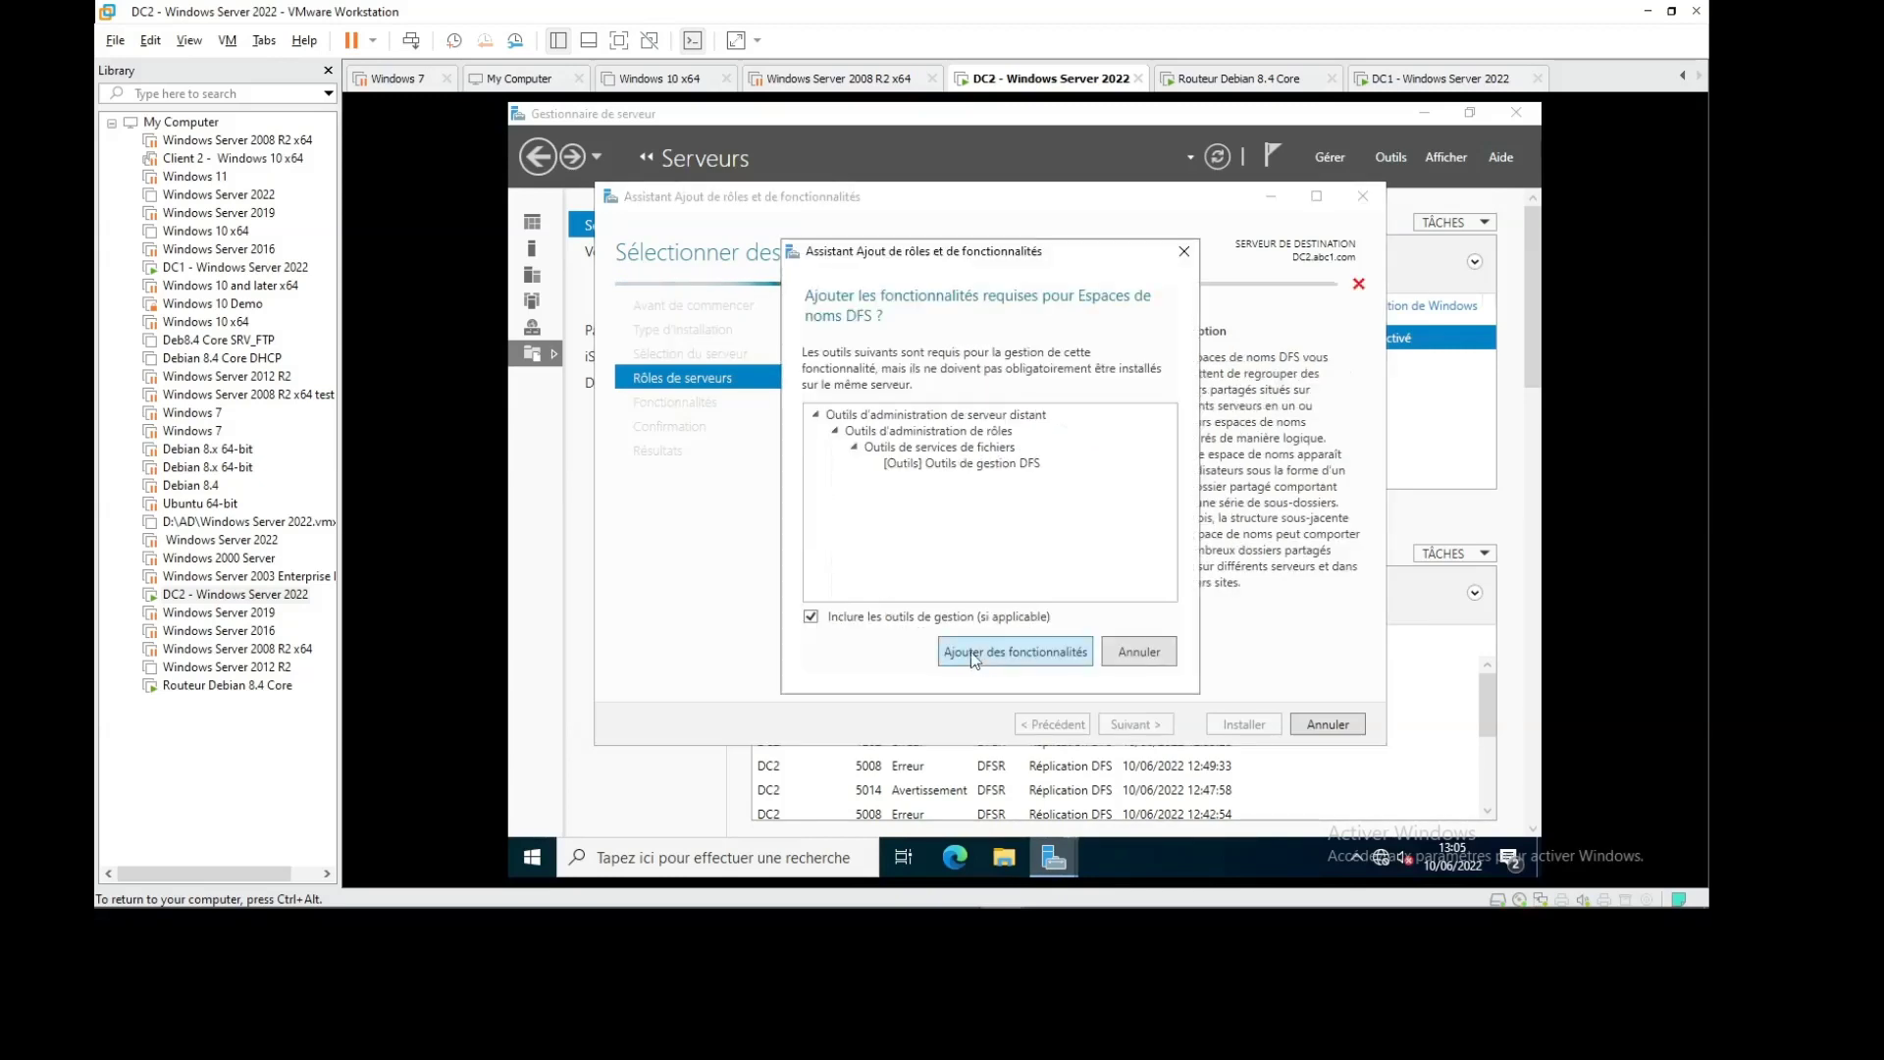
click(996, 655)
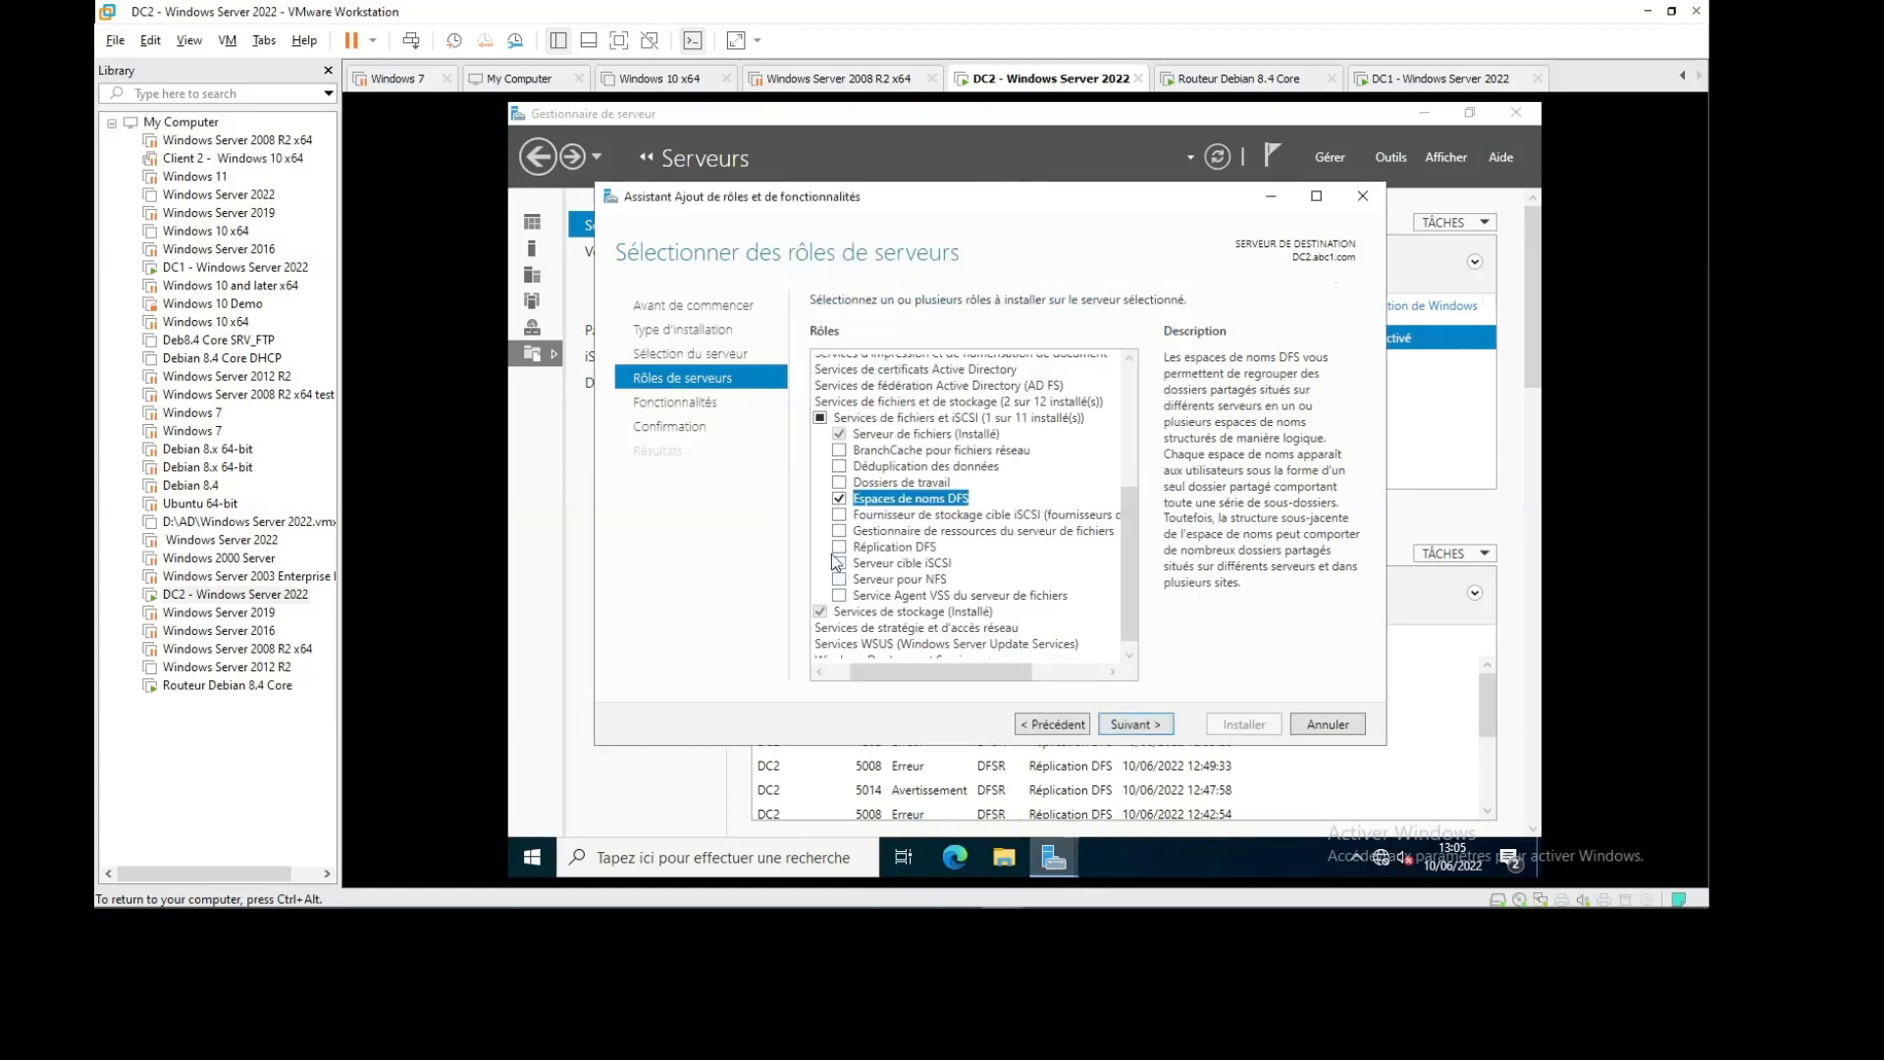
click(839, 547)
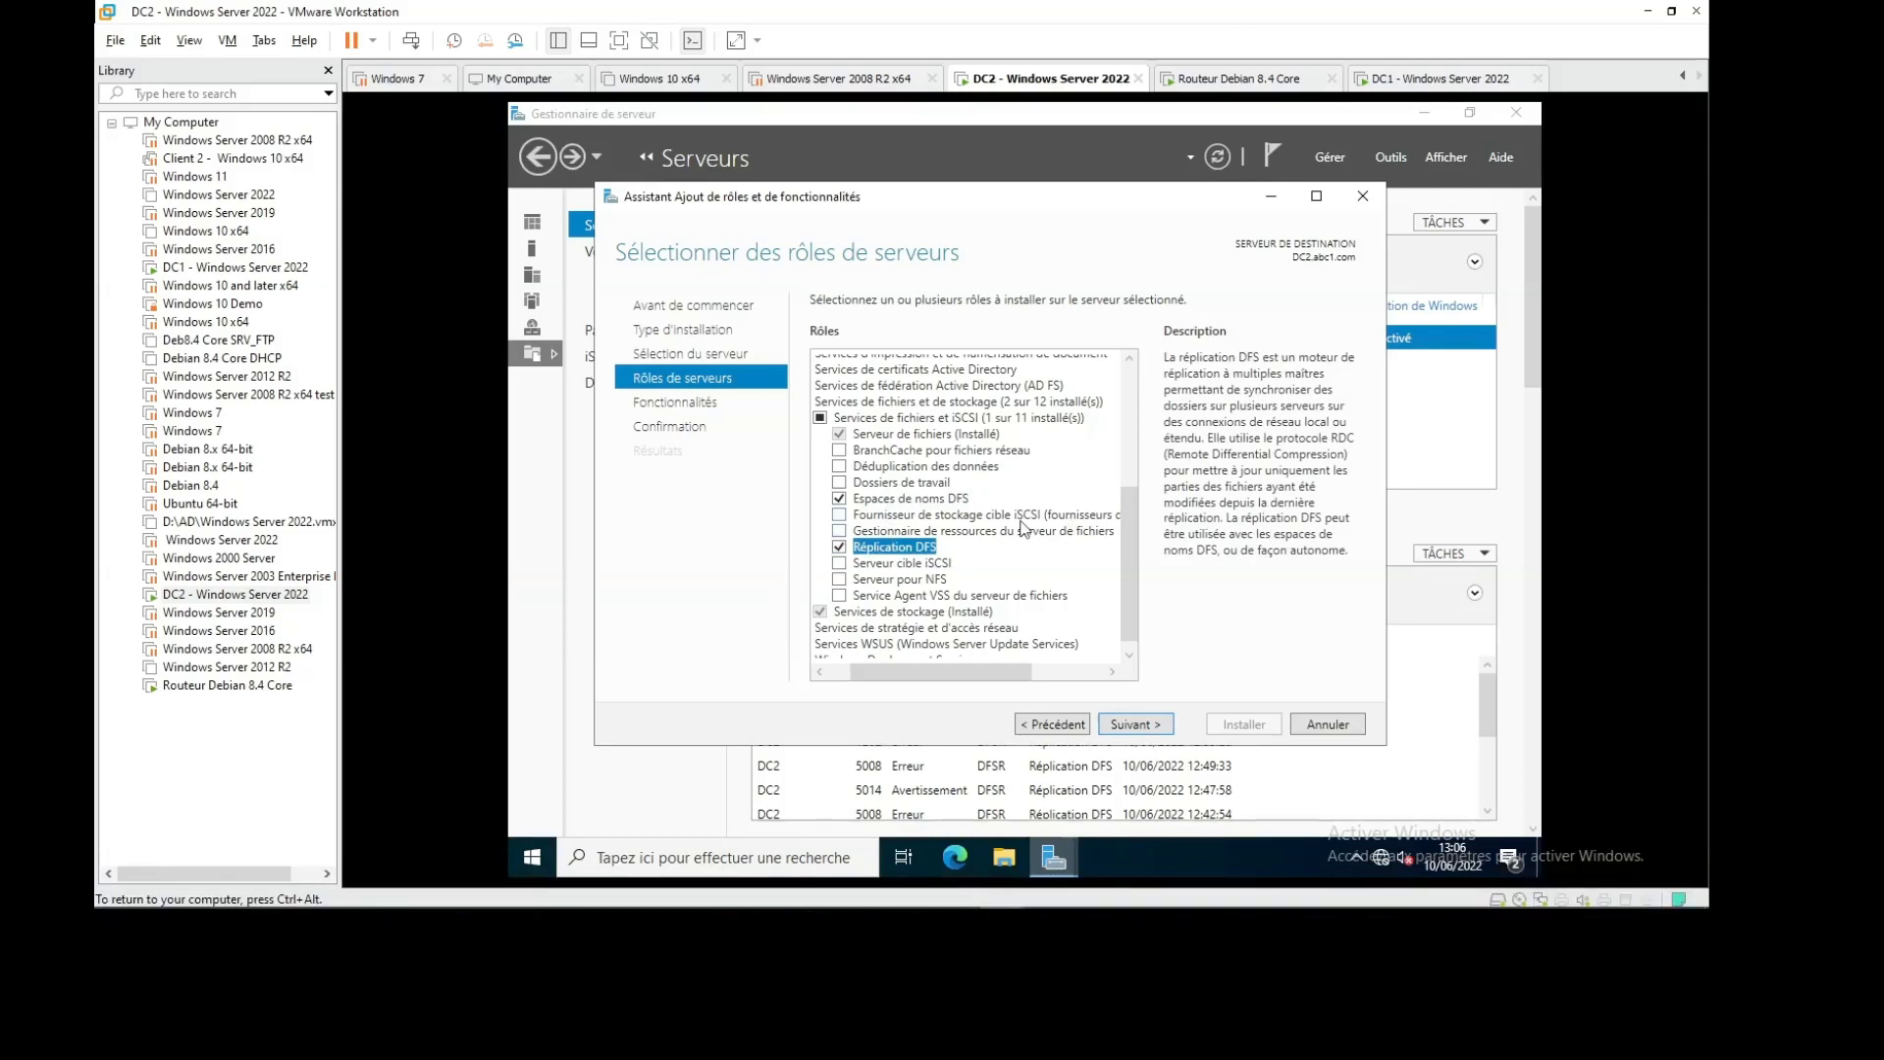
click(1149, 728)
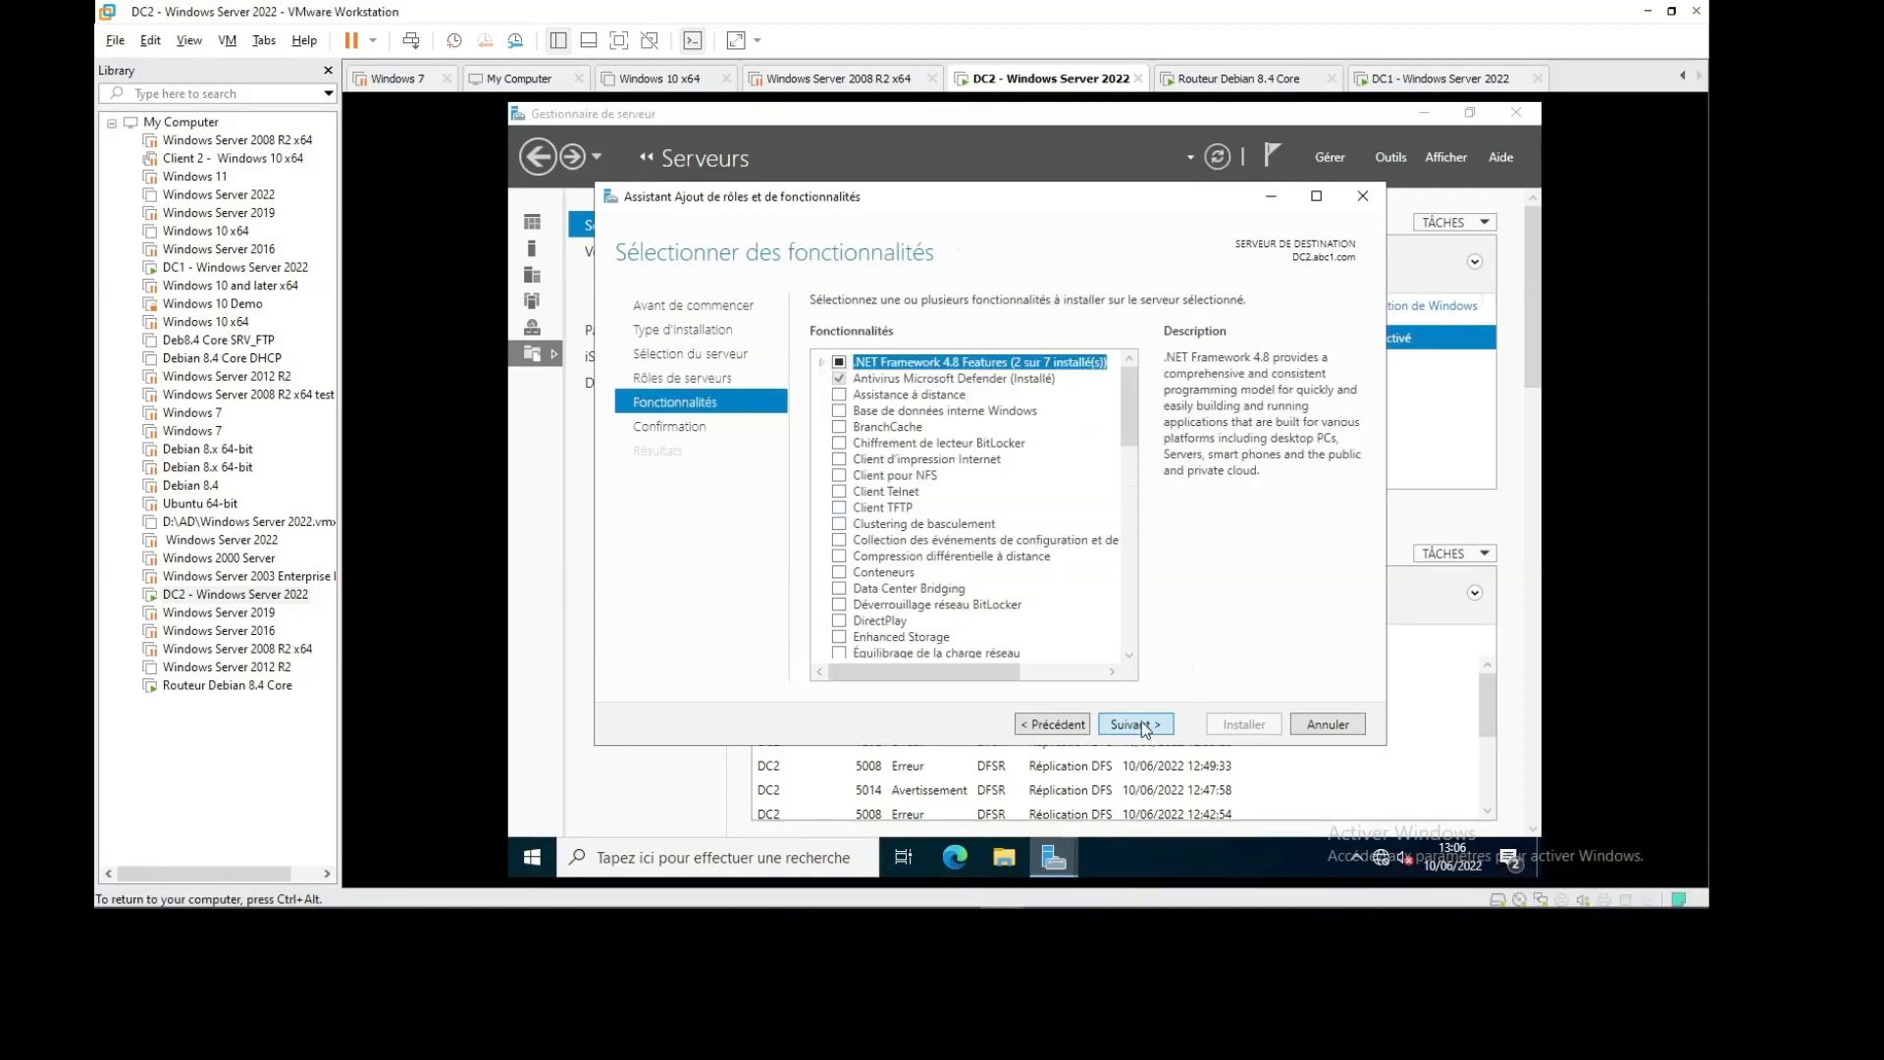
Confirm and install the DFS roles on DC2, then switch to the DC1 virtual machine
click(1144, 726)
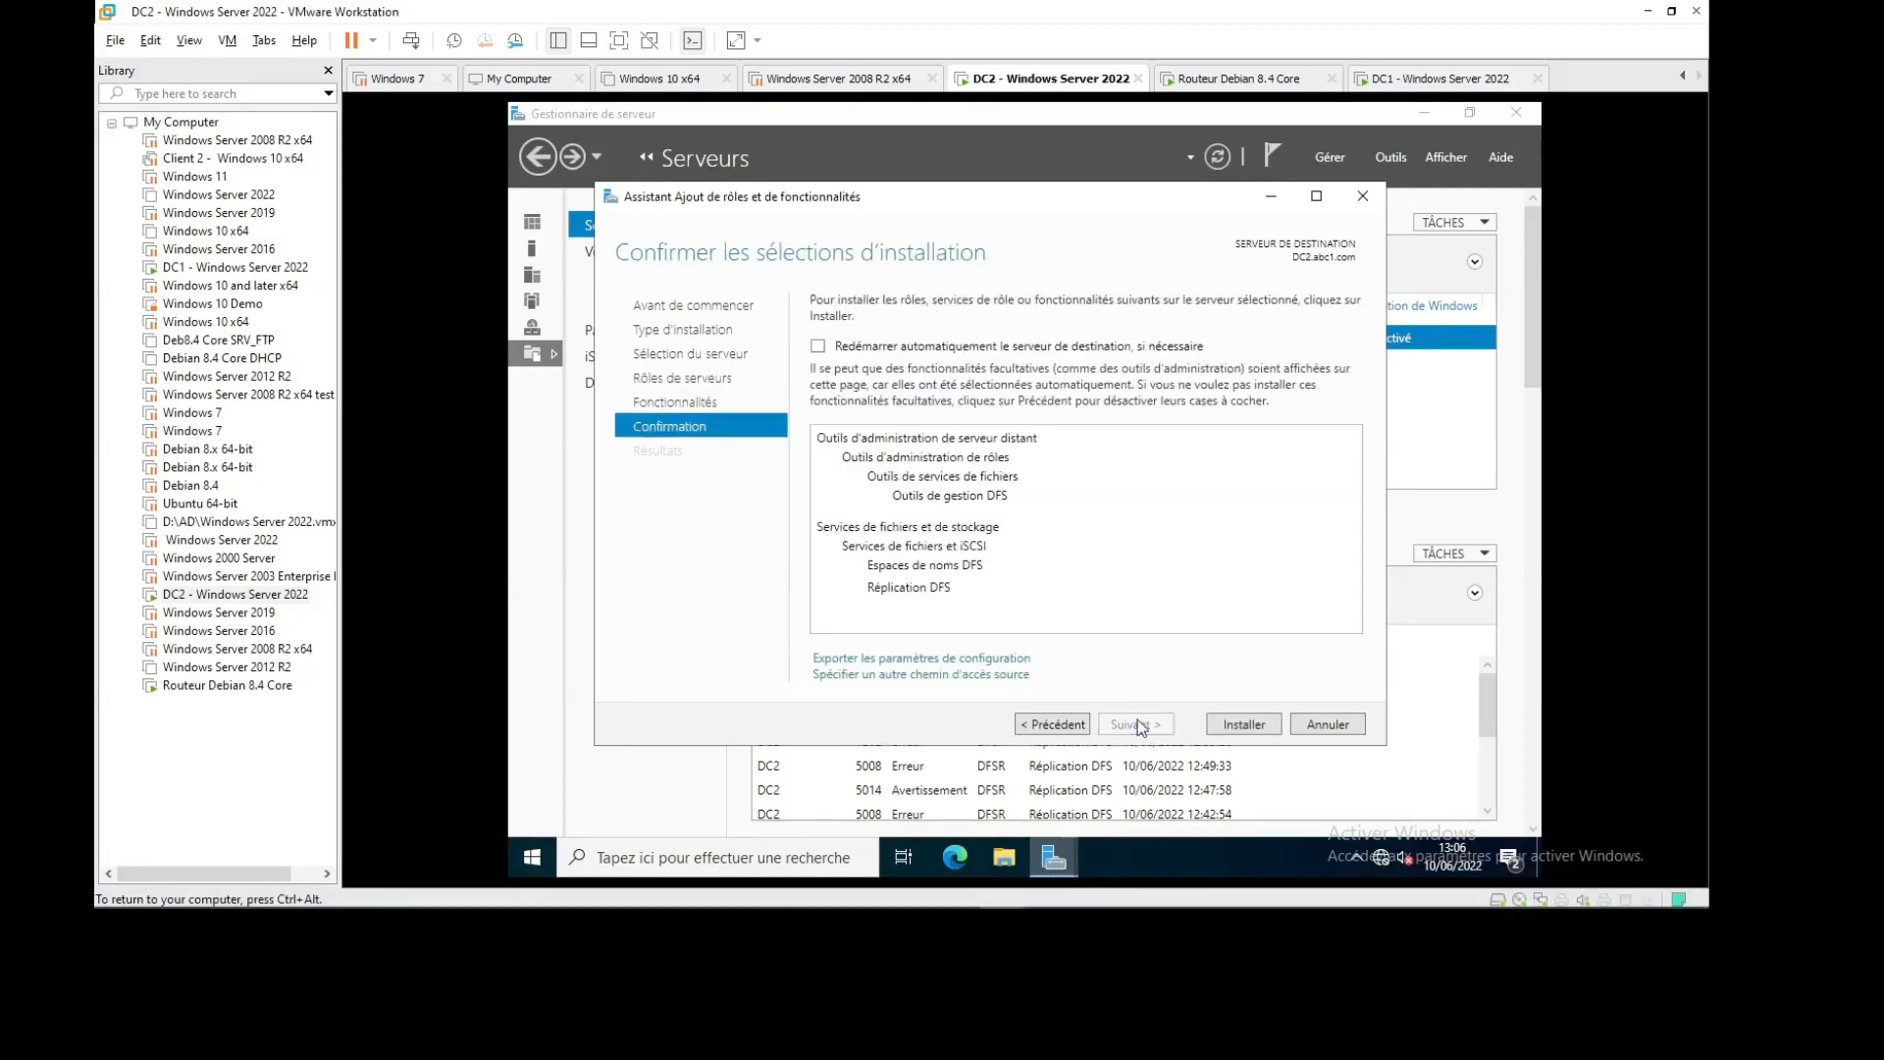
click(1242, 726)
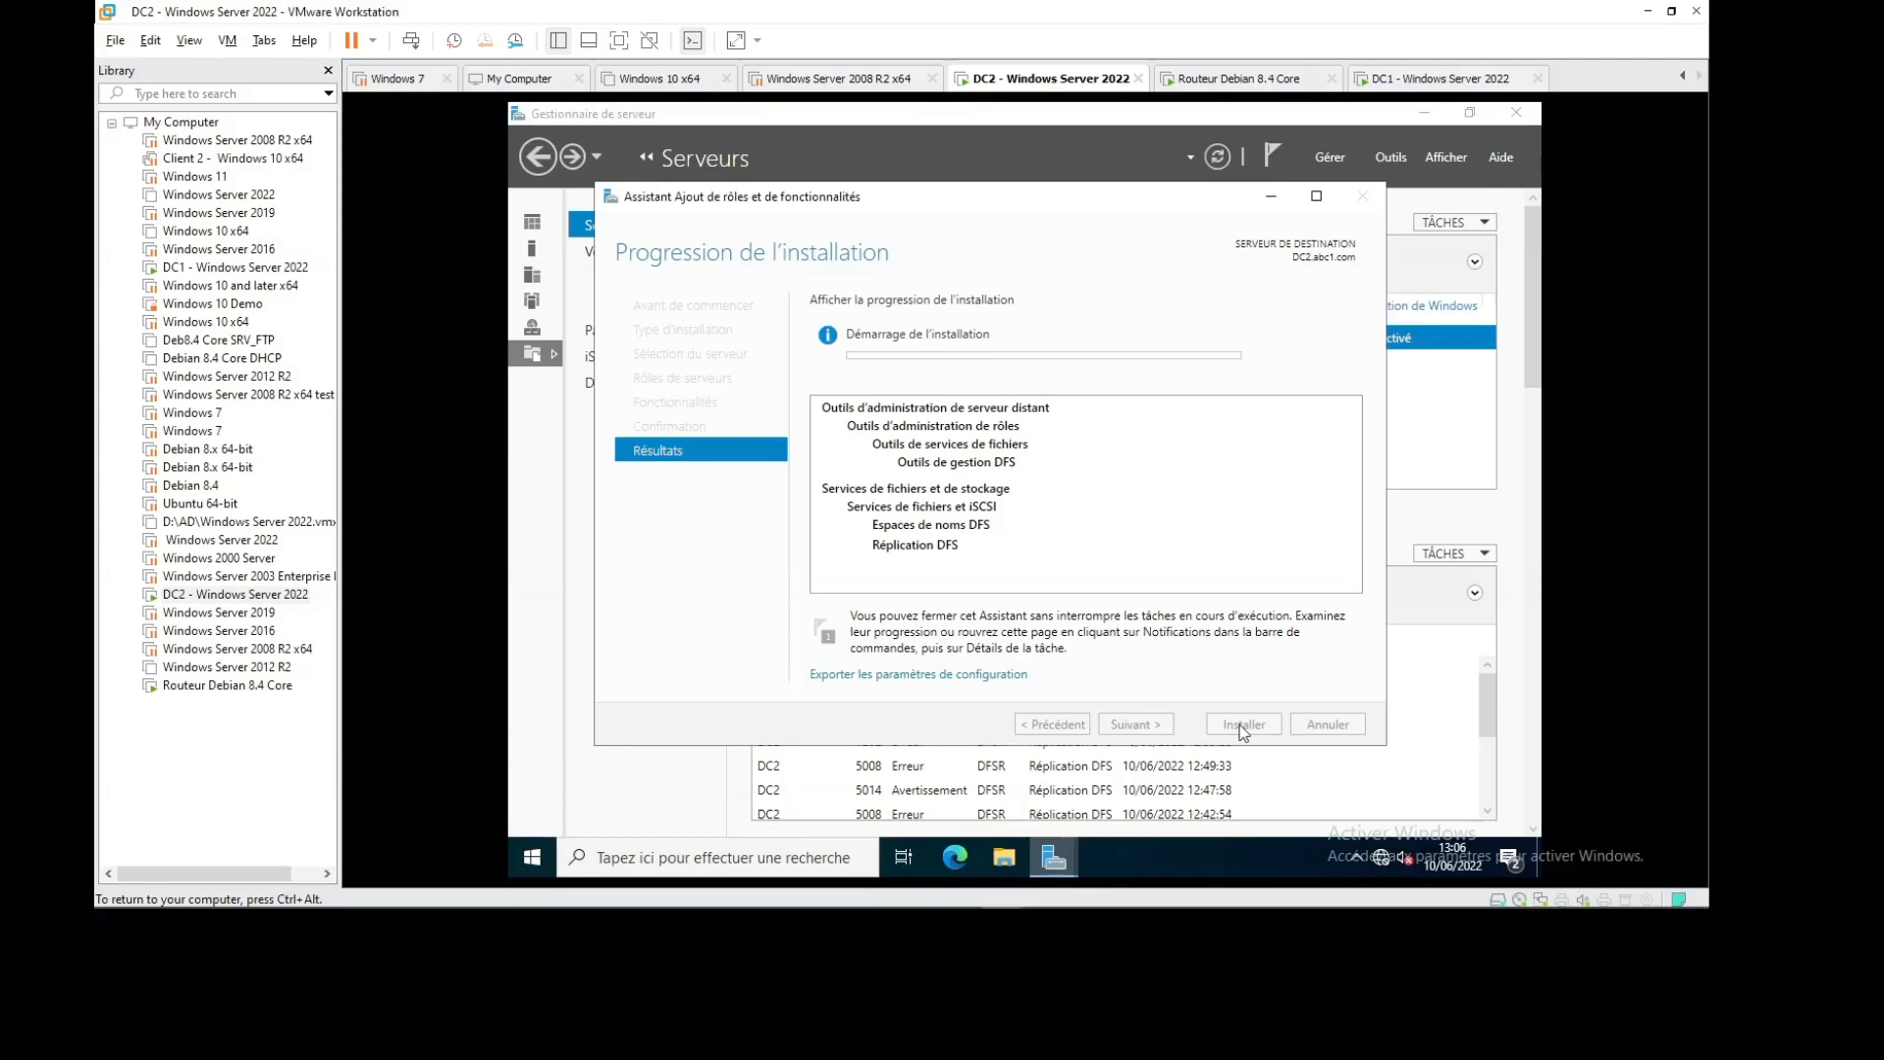
click(1434, 81)
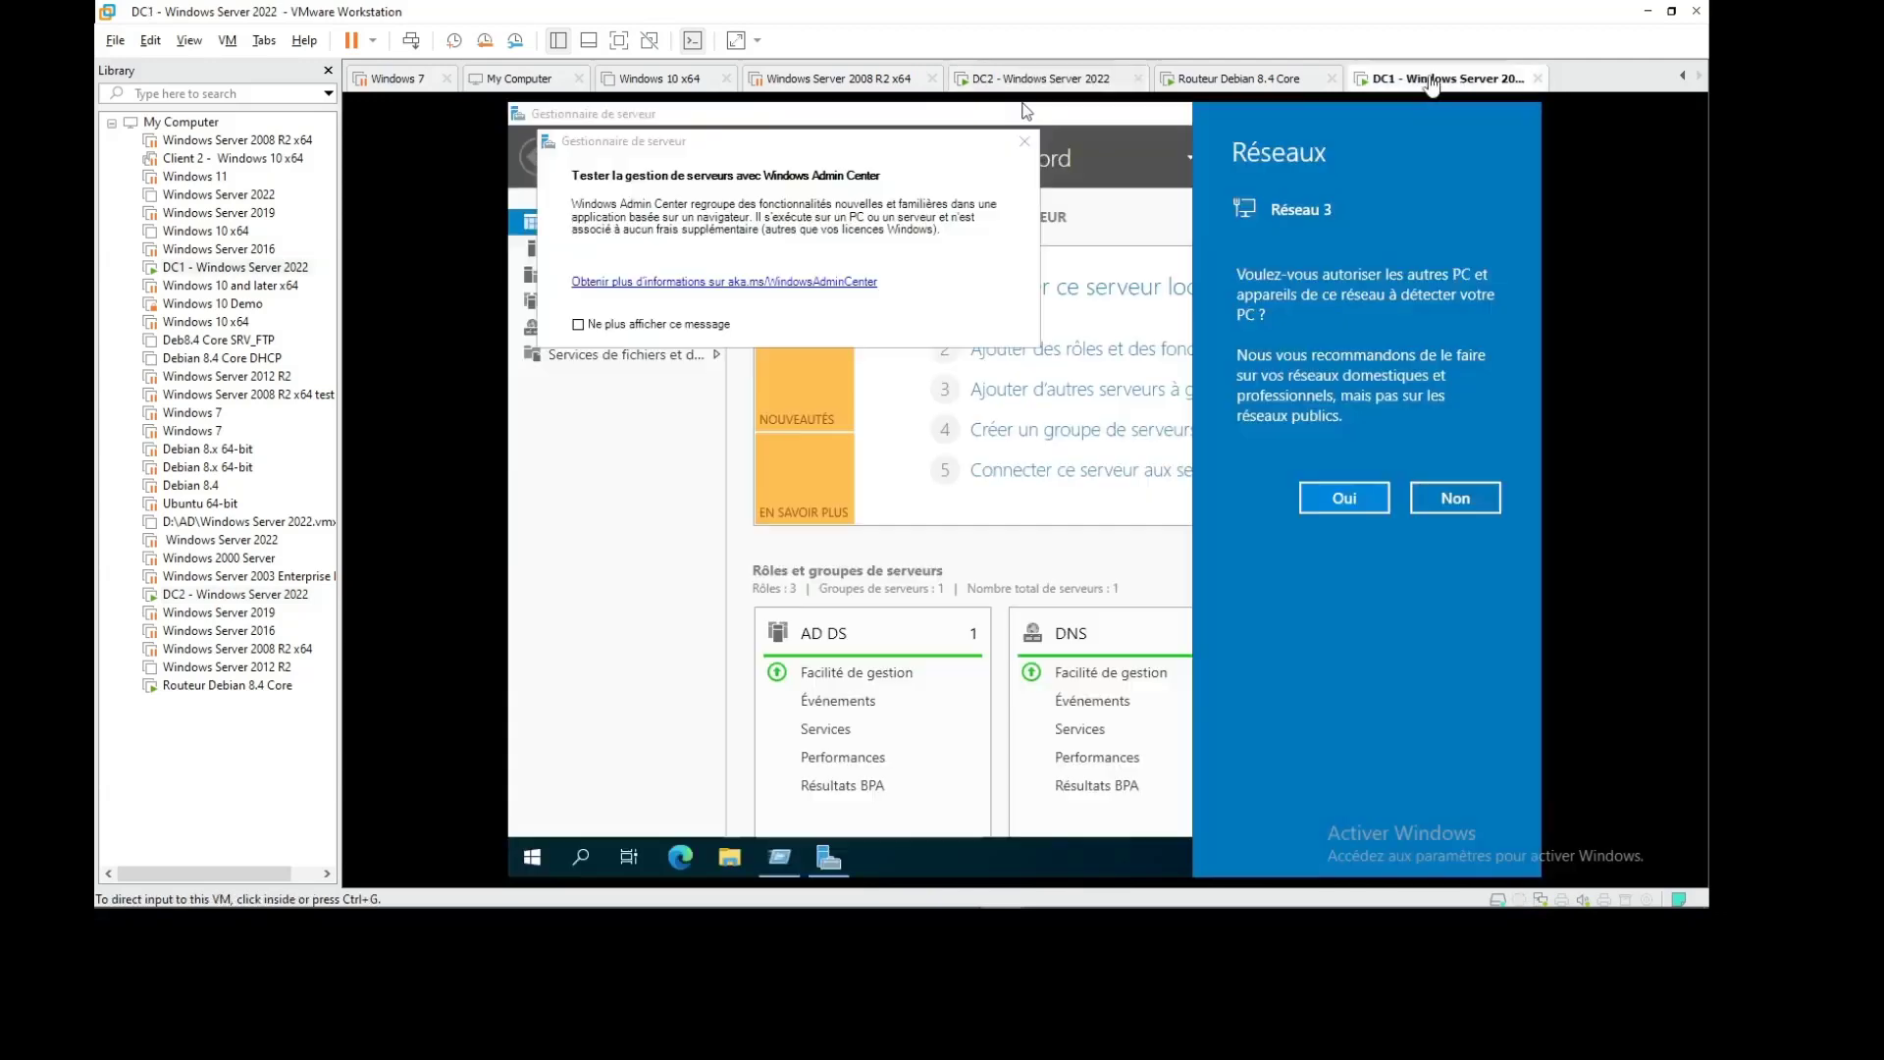
On DC1, decline network discovery, close the Admin Center popup, and launch Add Roles and Features
click(1455, 500)
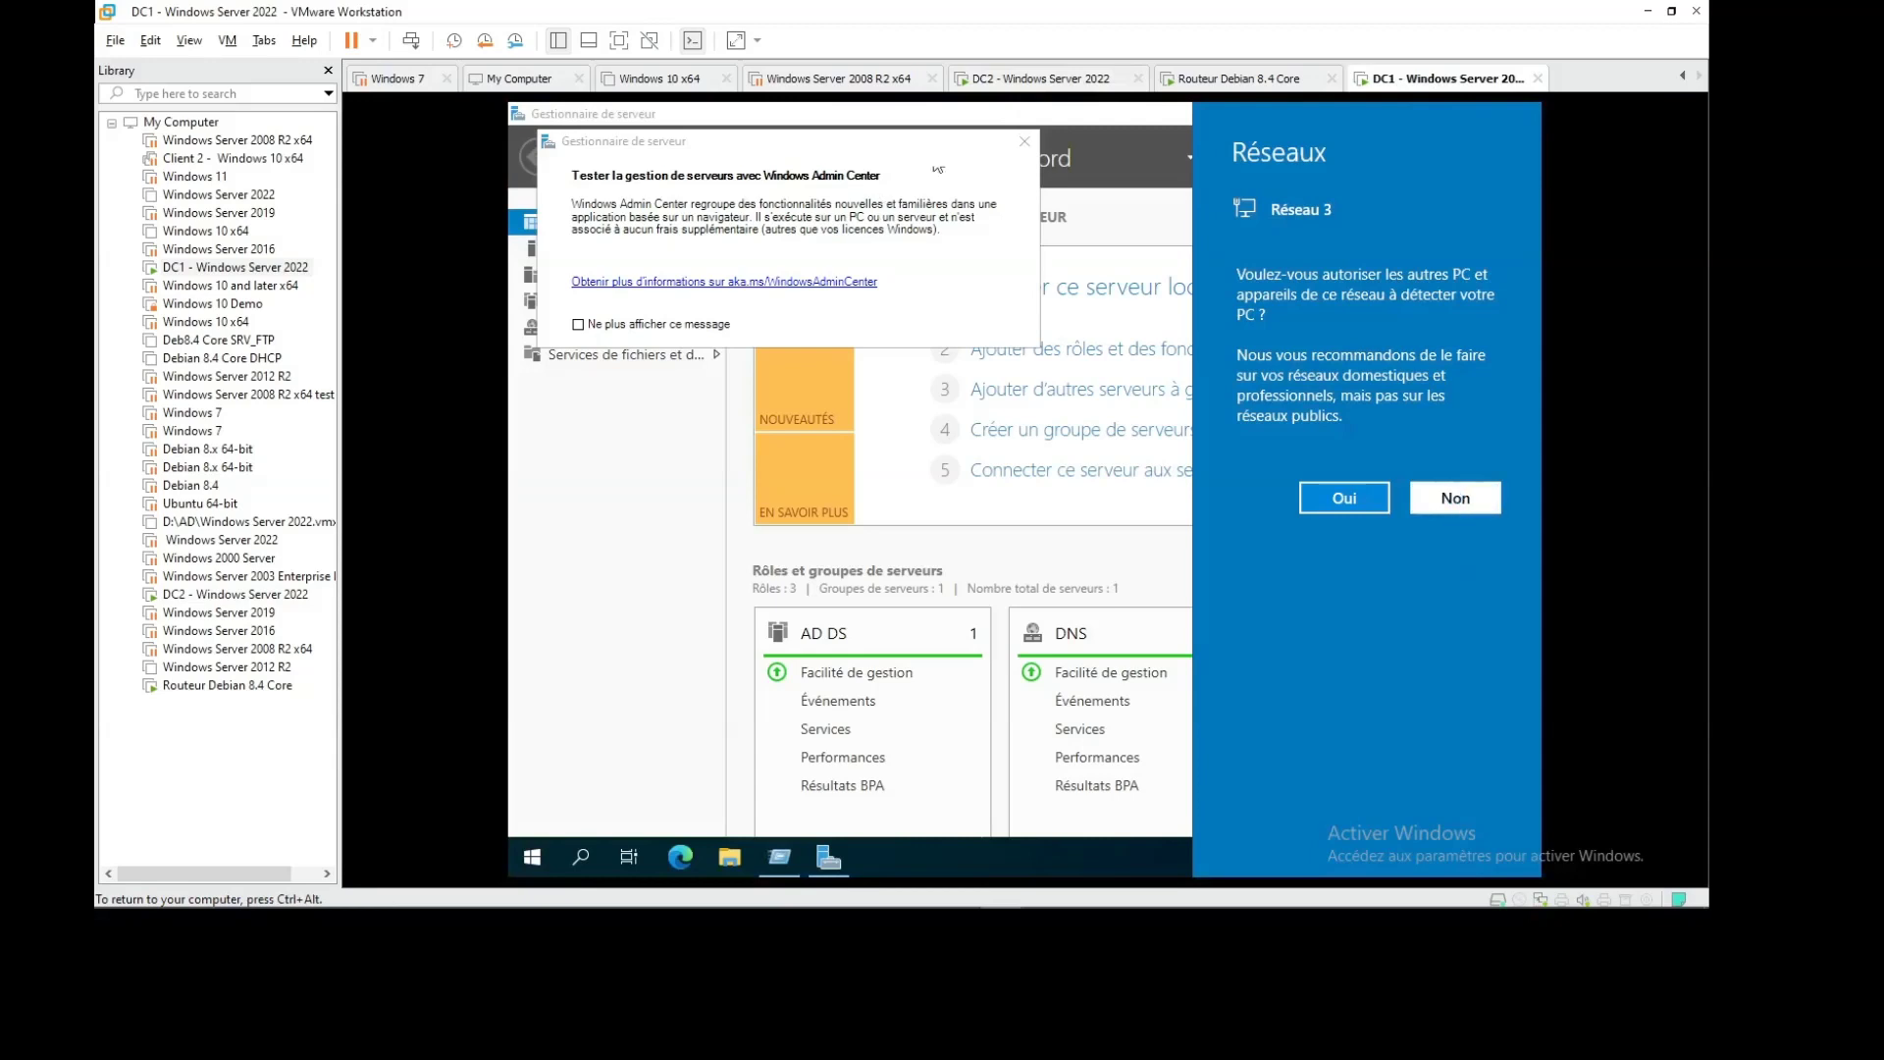
click(1456, 501)
key(super+r)
click(1026, 145)
click(1390, 158)
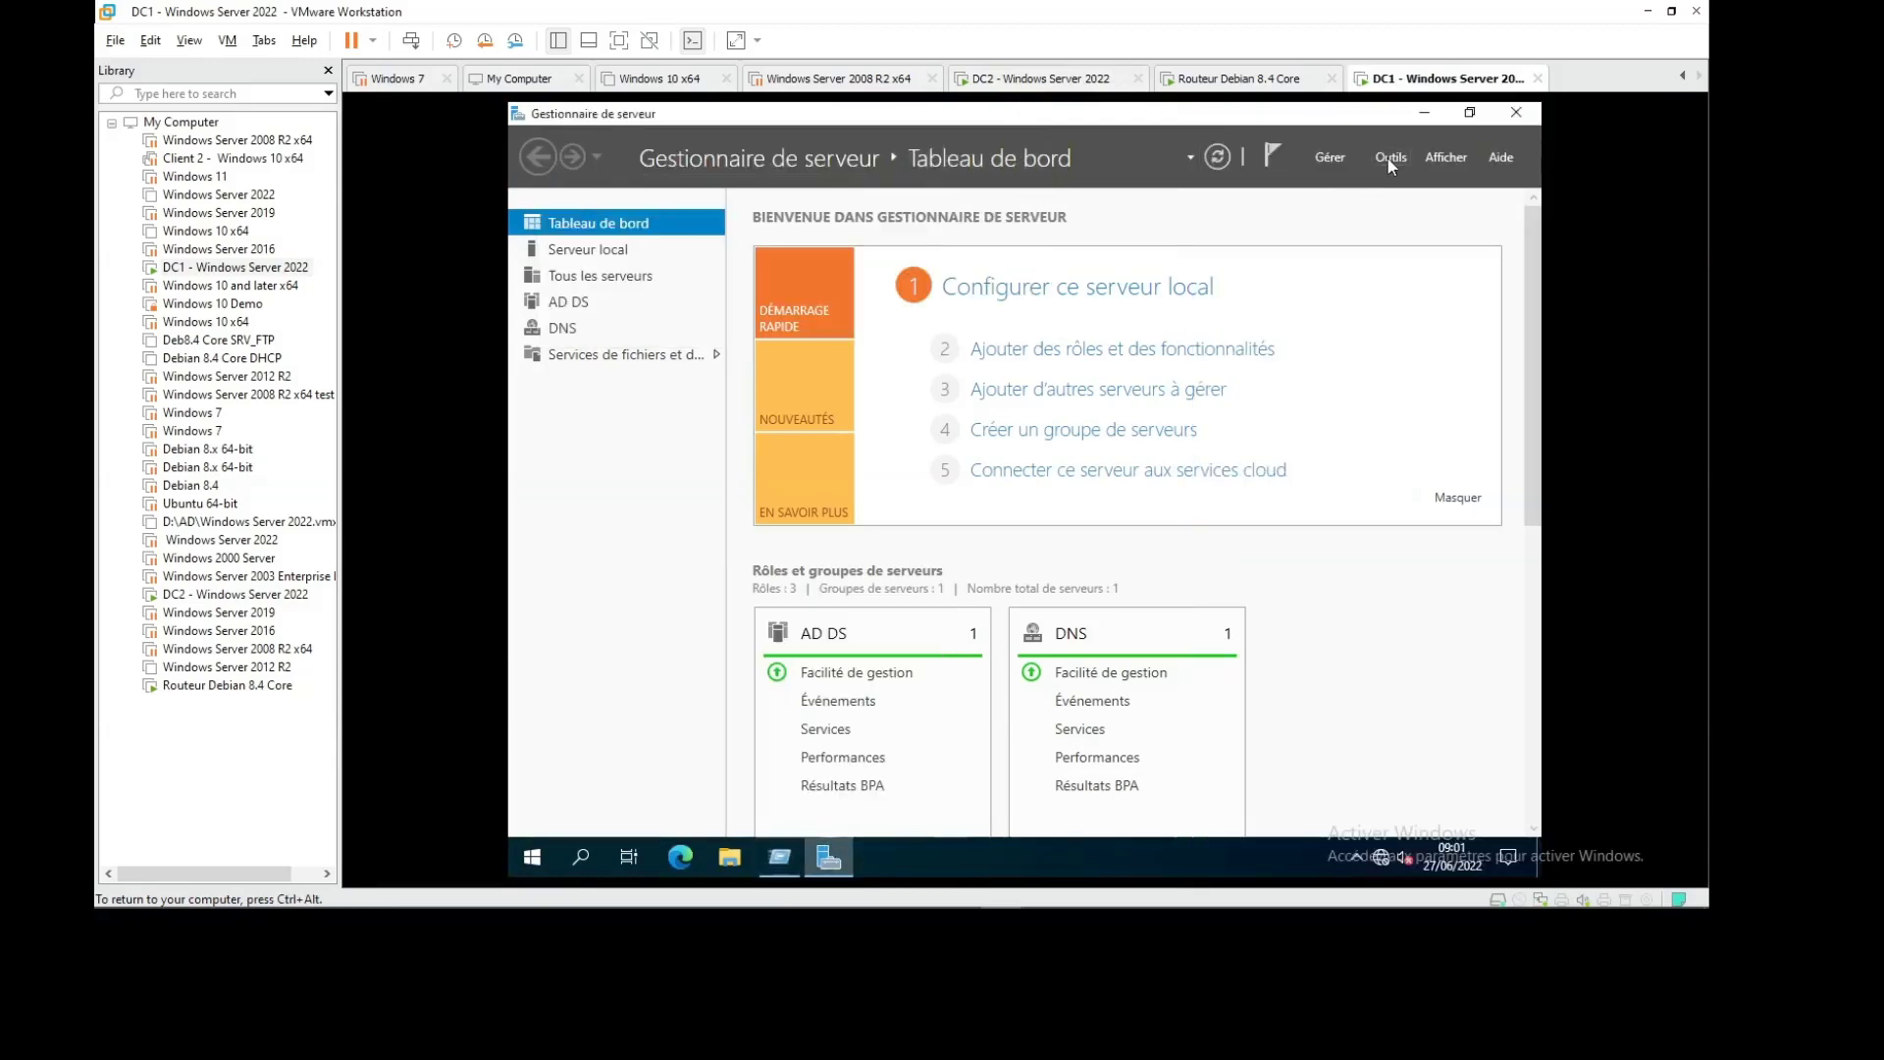
click(1329, 159)
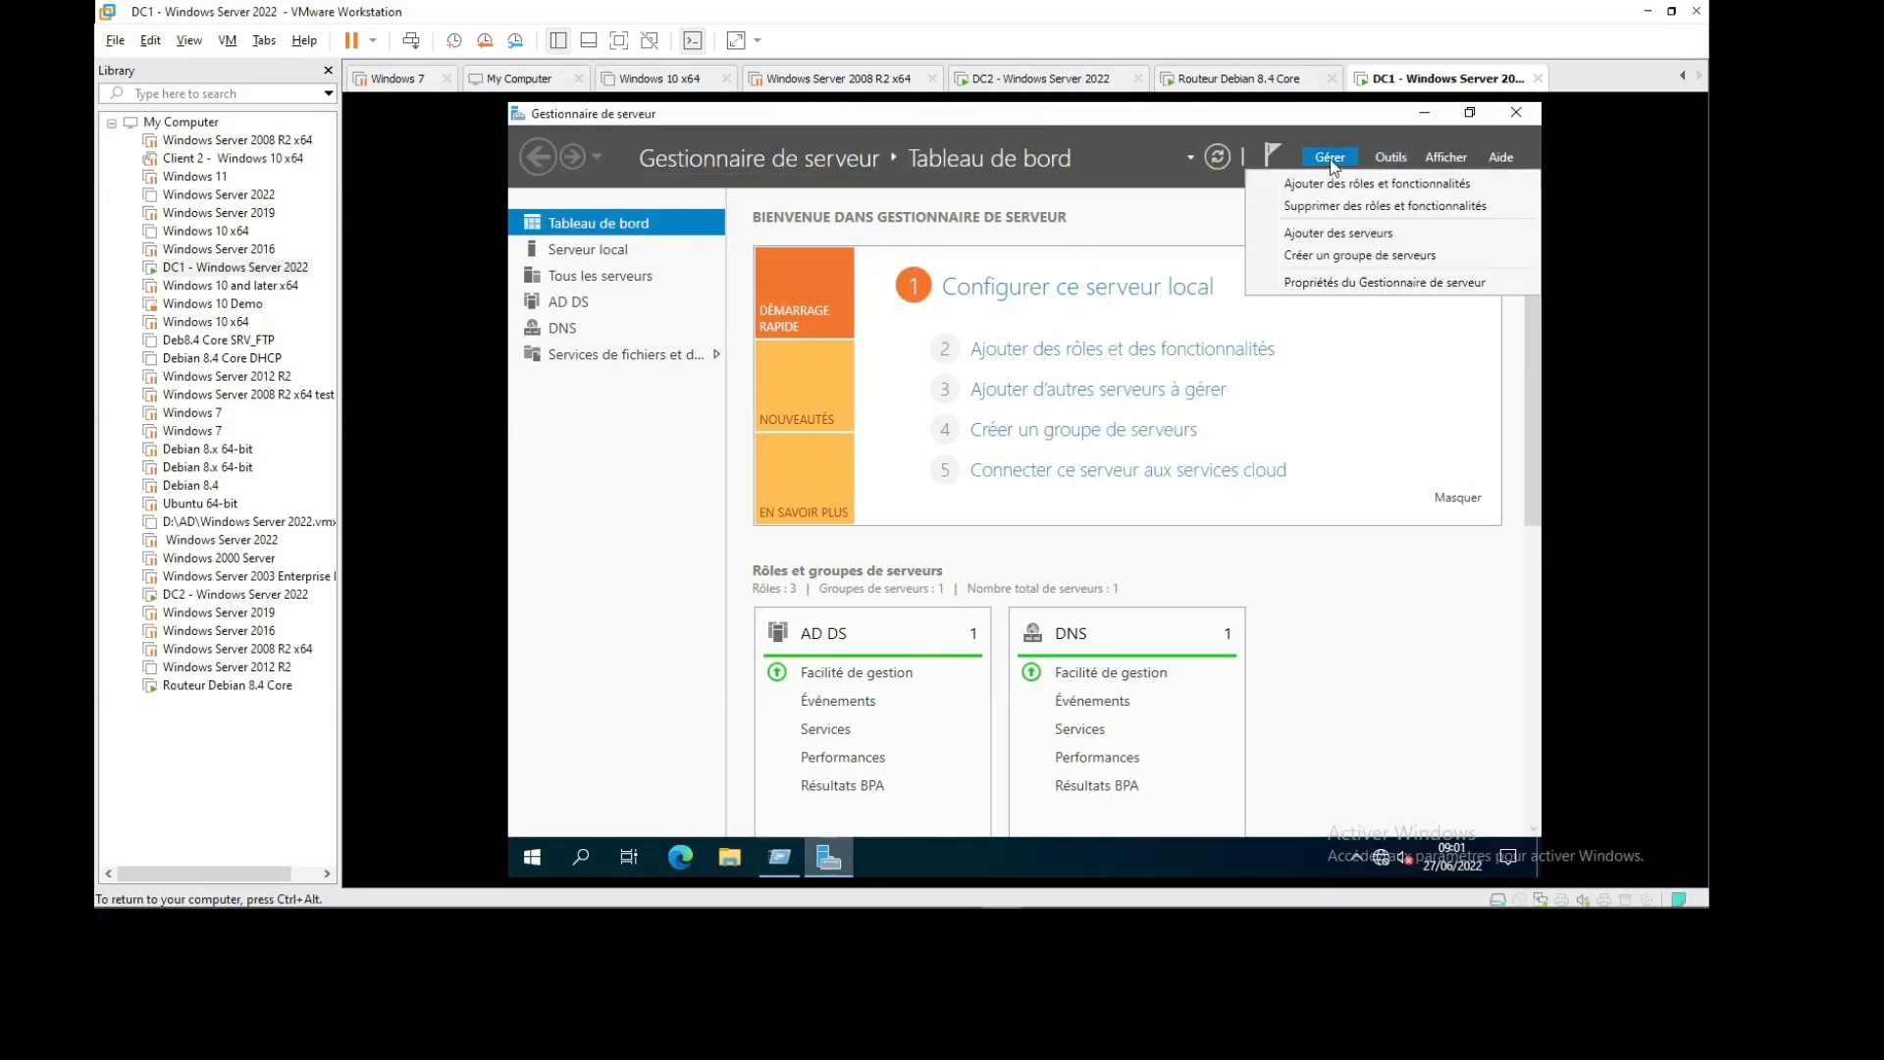
click(1339, 185)
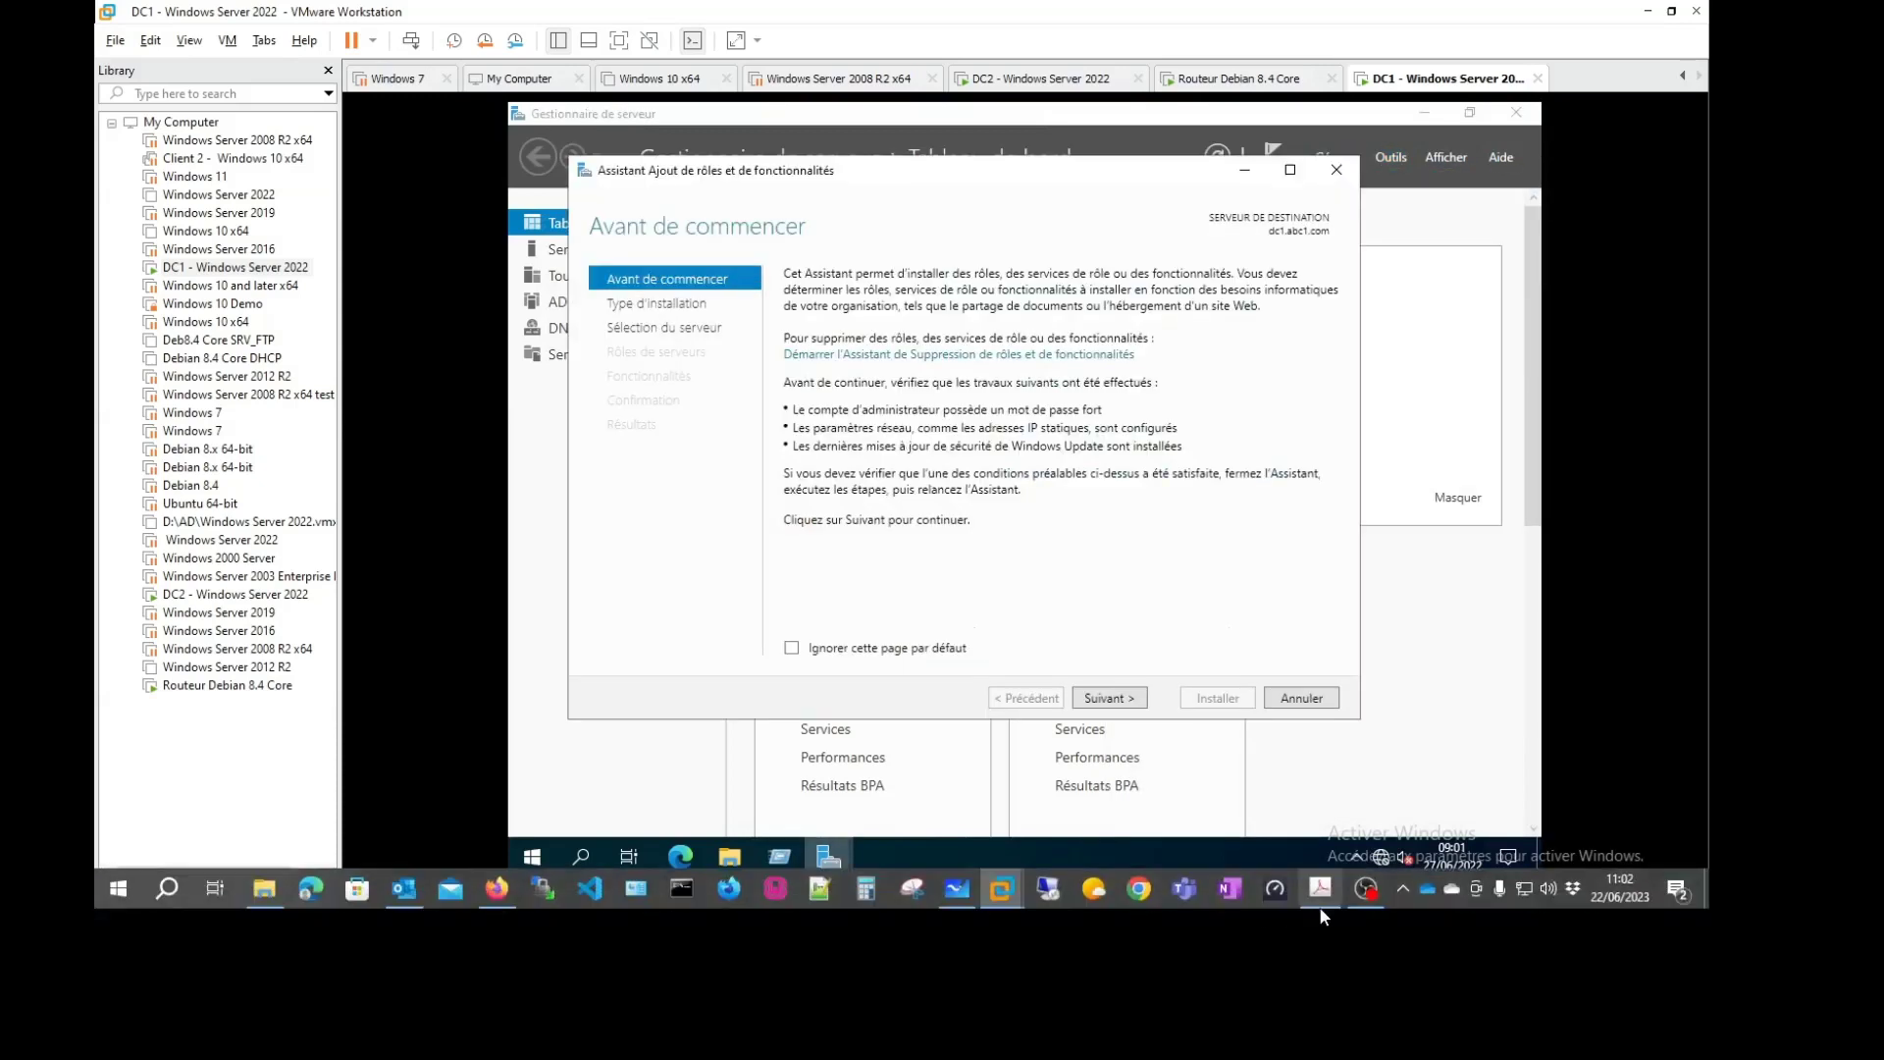
Advance DC1's wizard to Server Roles and expand File and Storage Services > File and iSCSI Services
click(1111, 698)
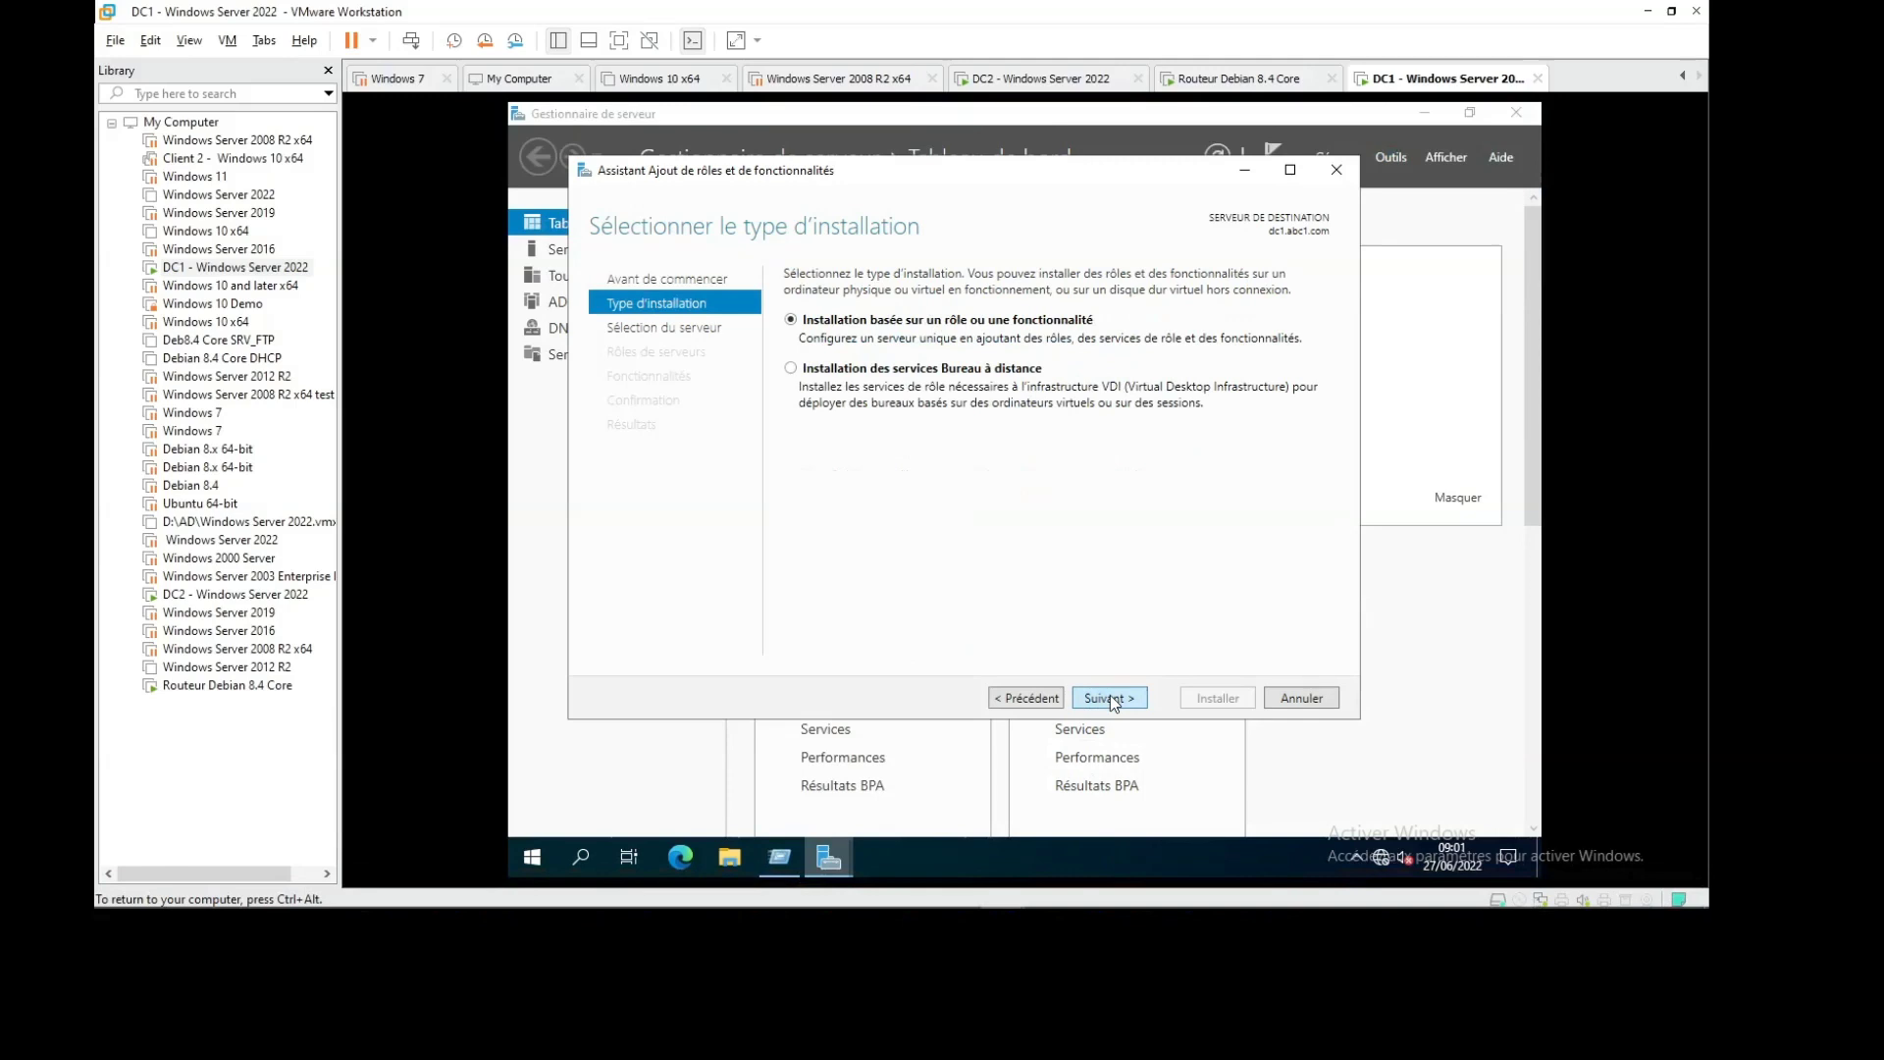
click(1110, 697)
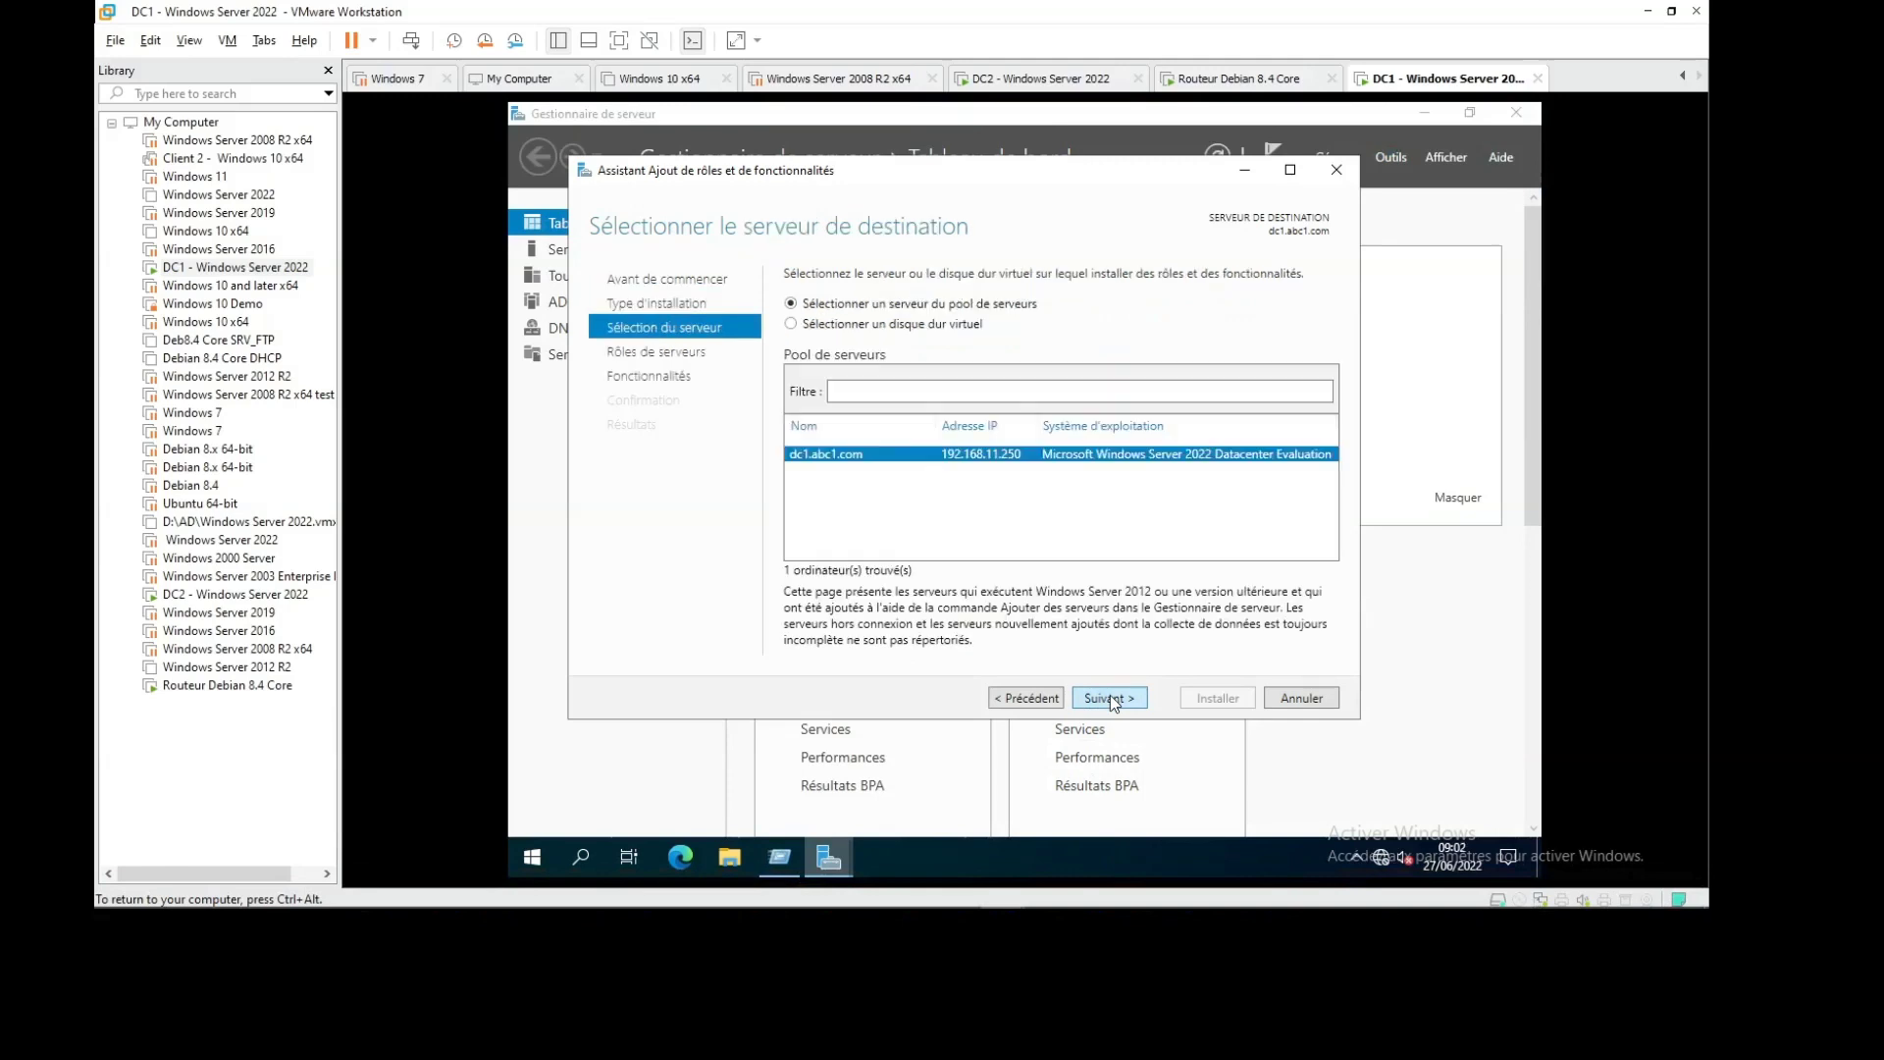
click(1110, 697)
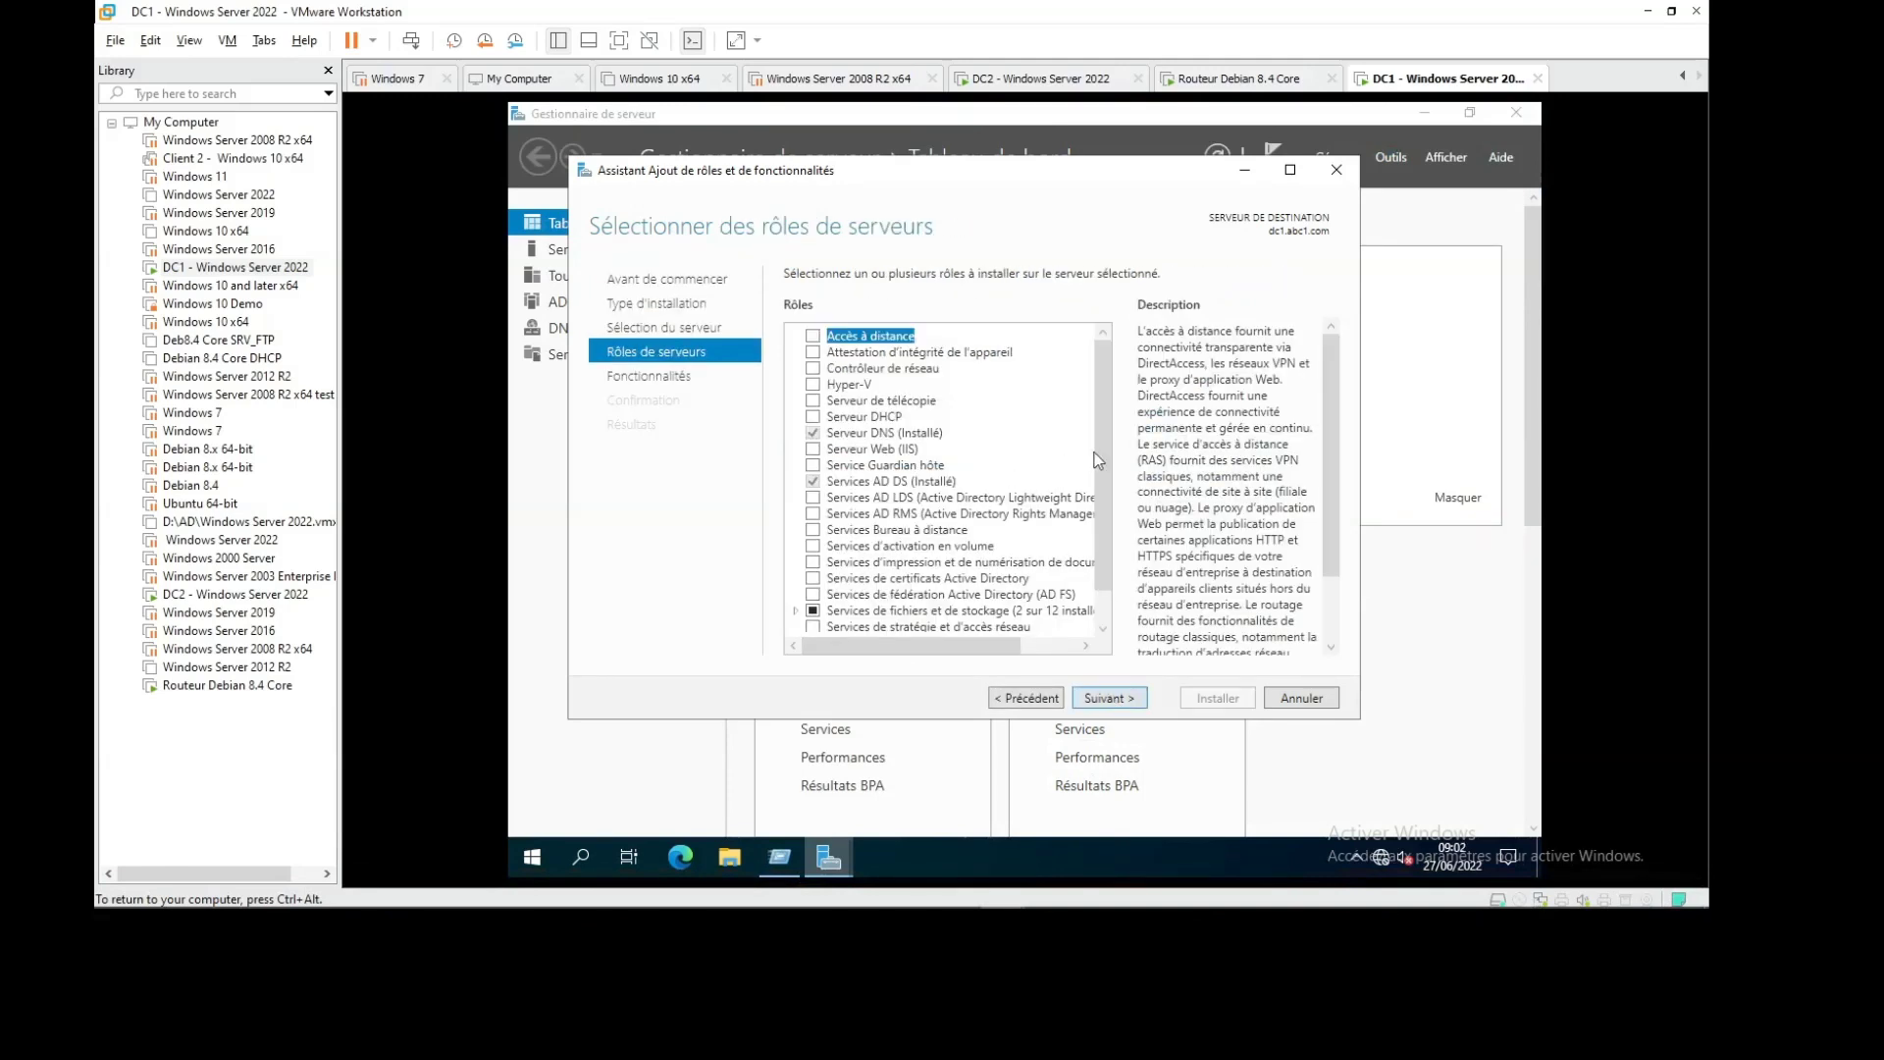
scroll(1098, 460, down, 1)
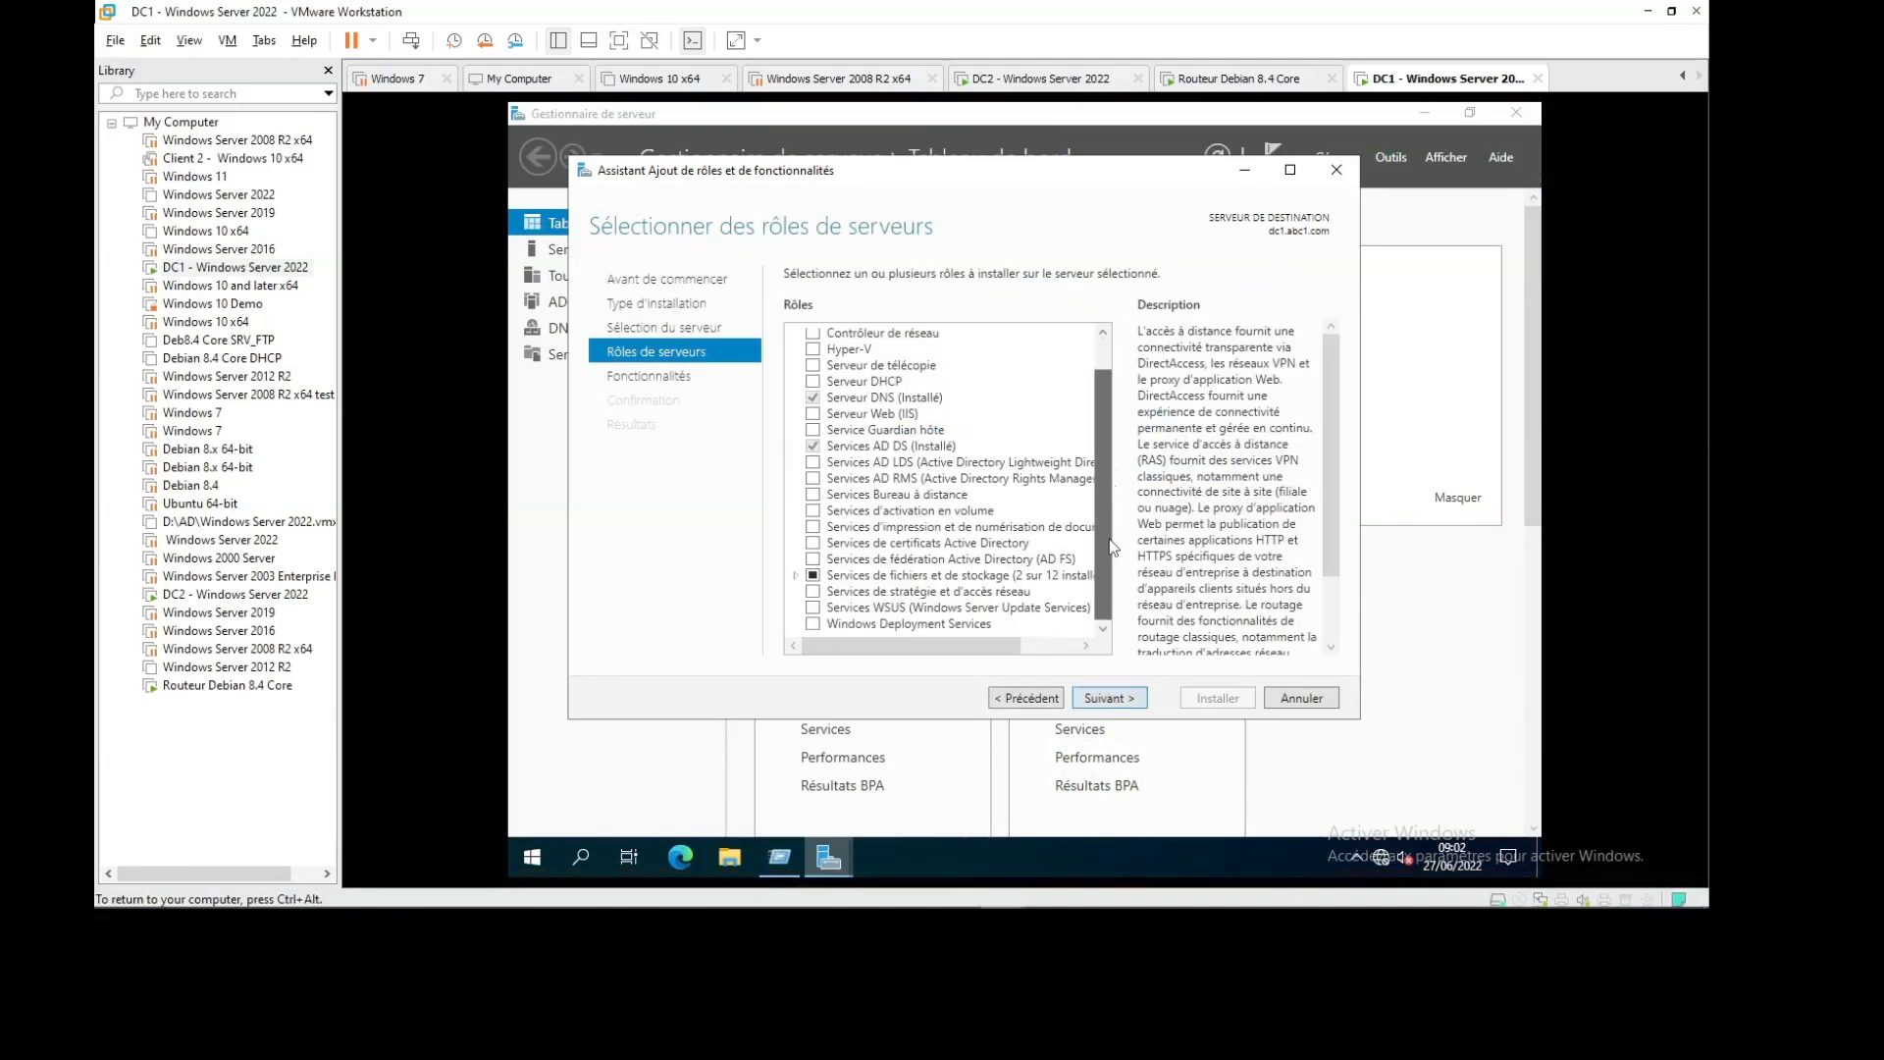
click(795, 577)
click(814, 592)
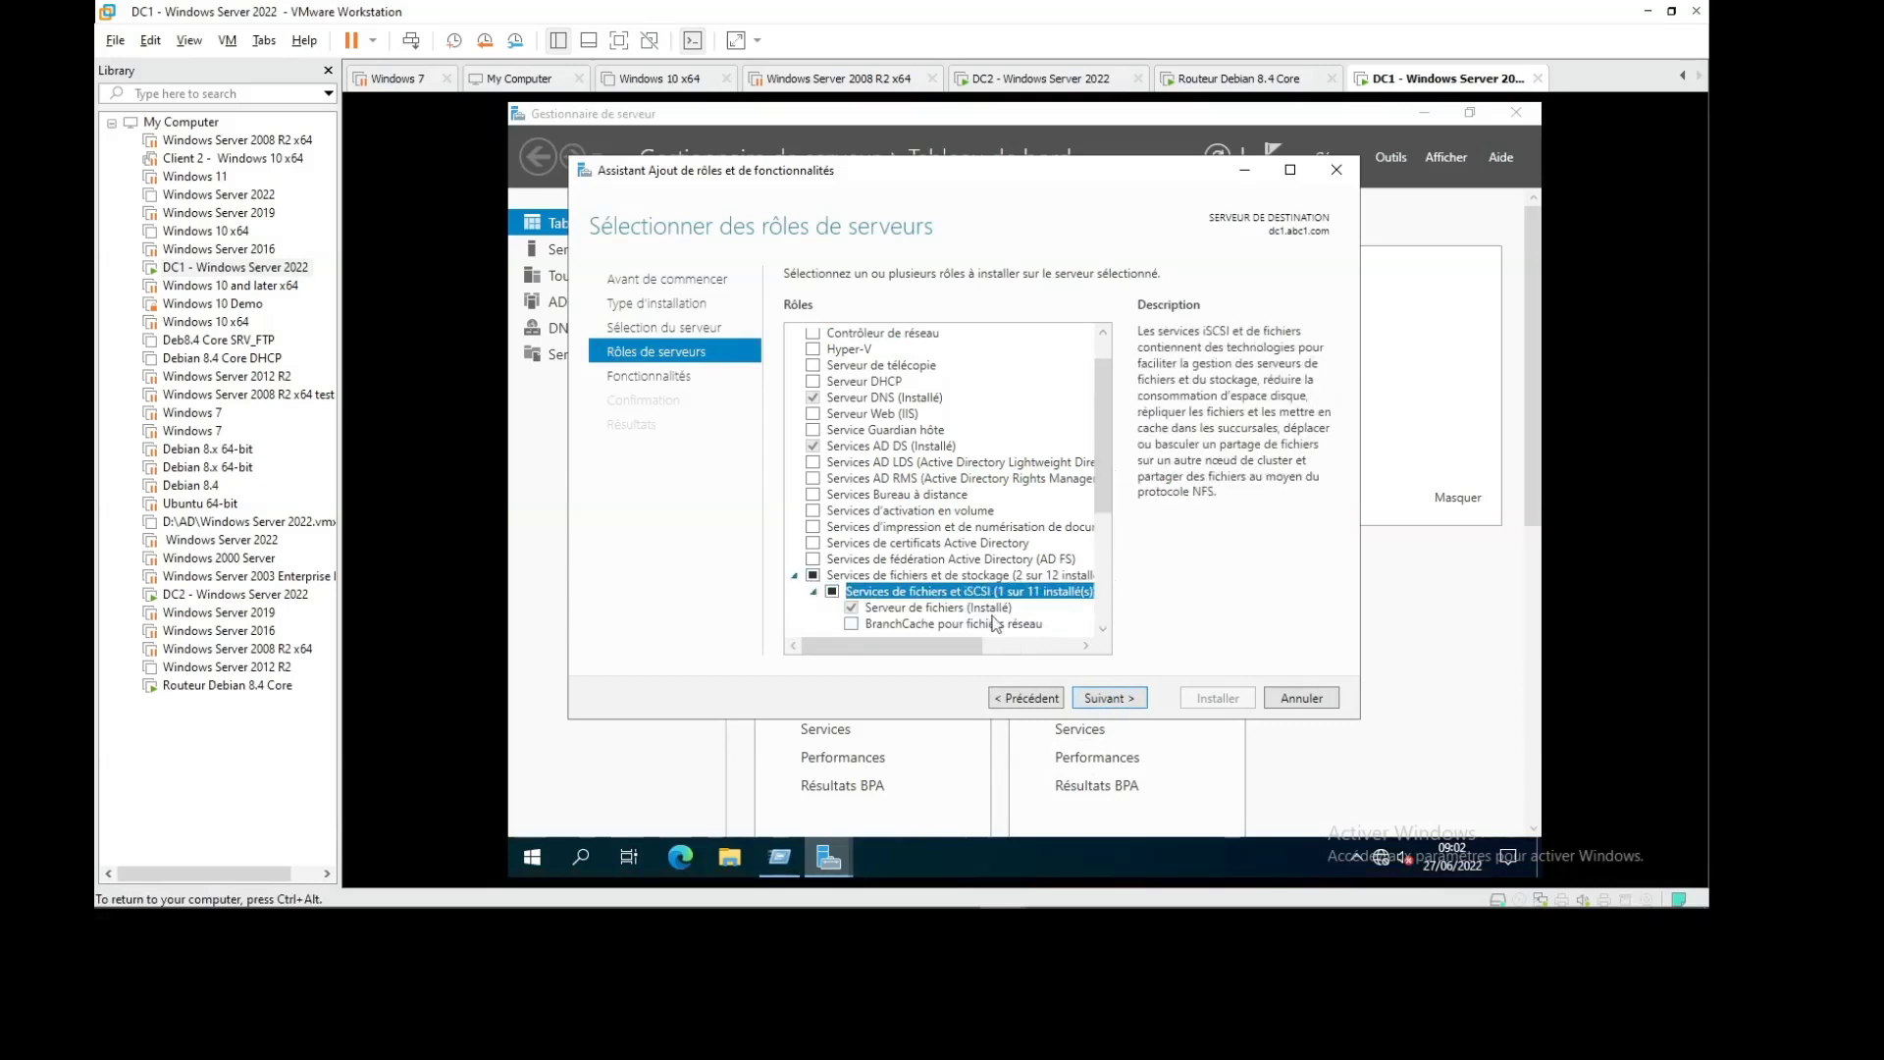
scroll(994, 622, down, 4)
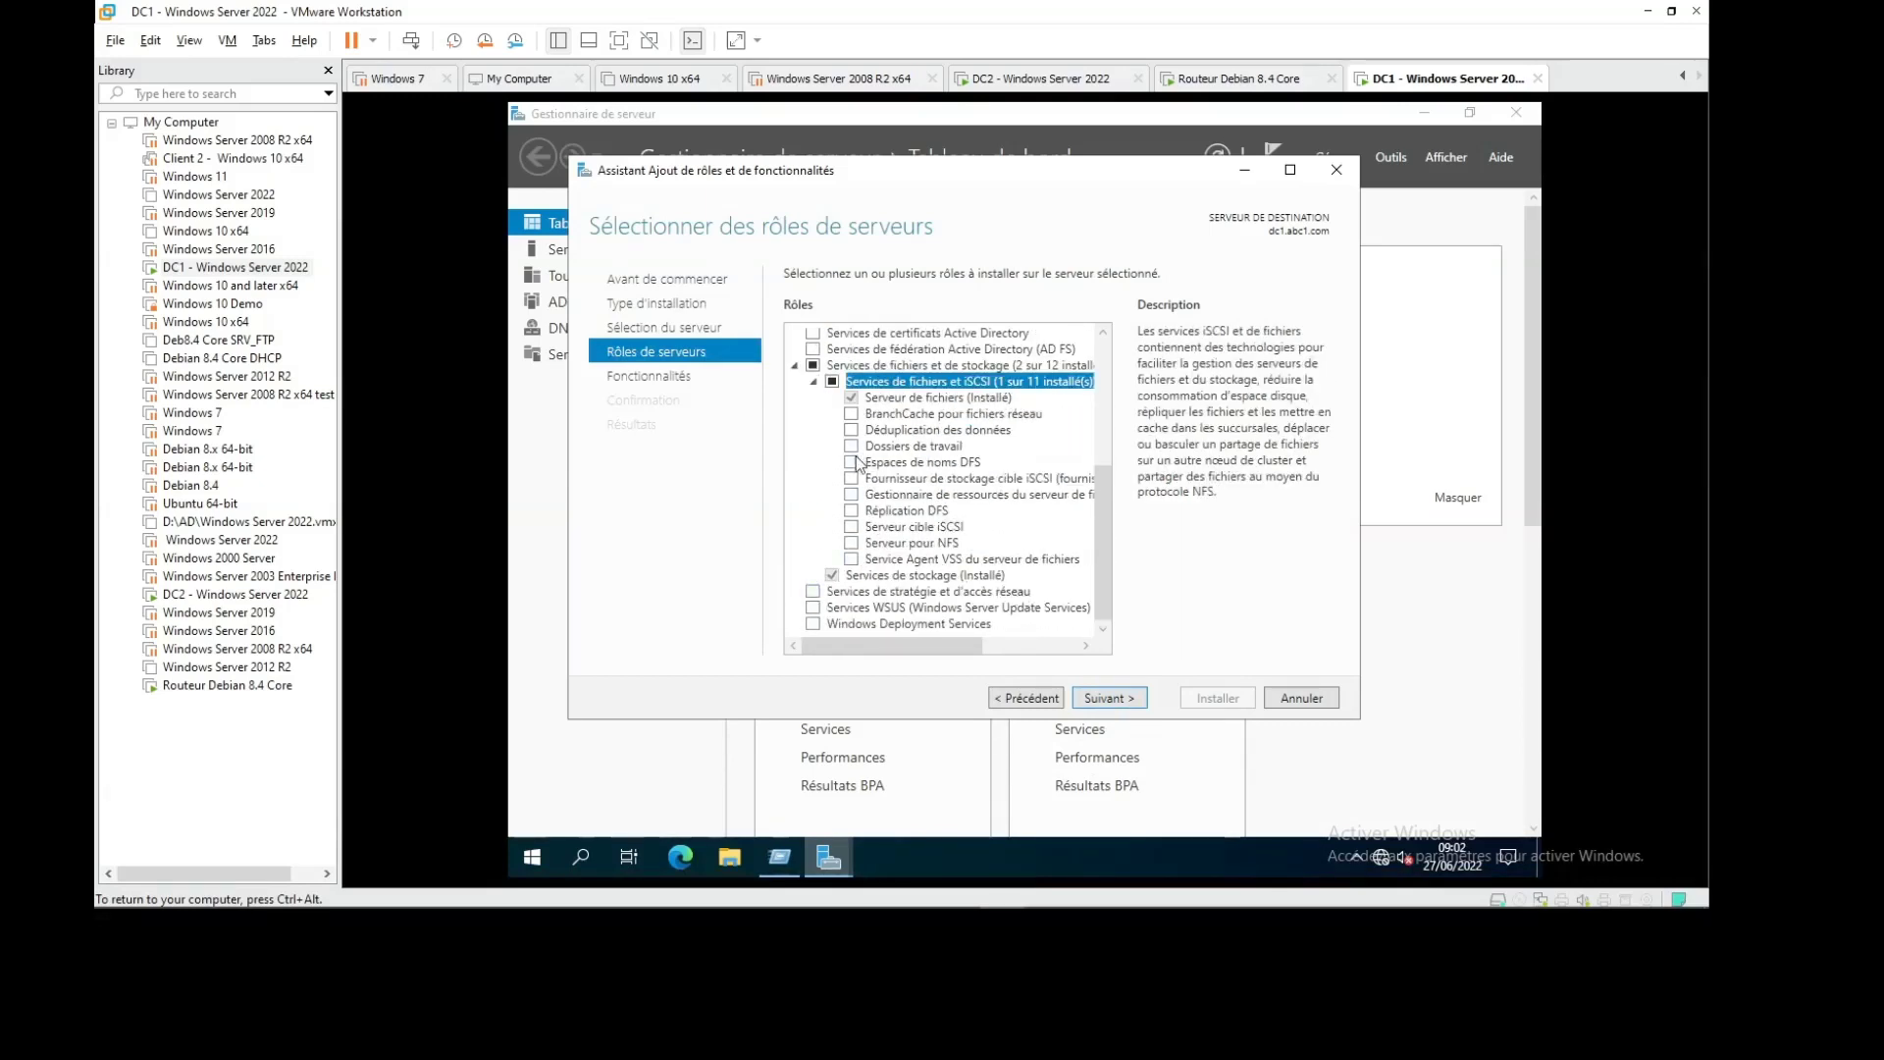
Tick DFS Namespaces with its management tools and DFS Replication, then proceed to Confirmation
click(851, 464)
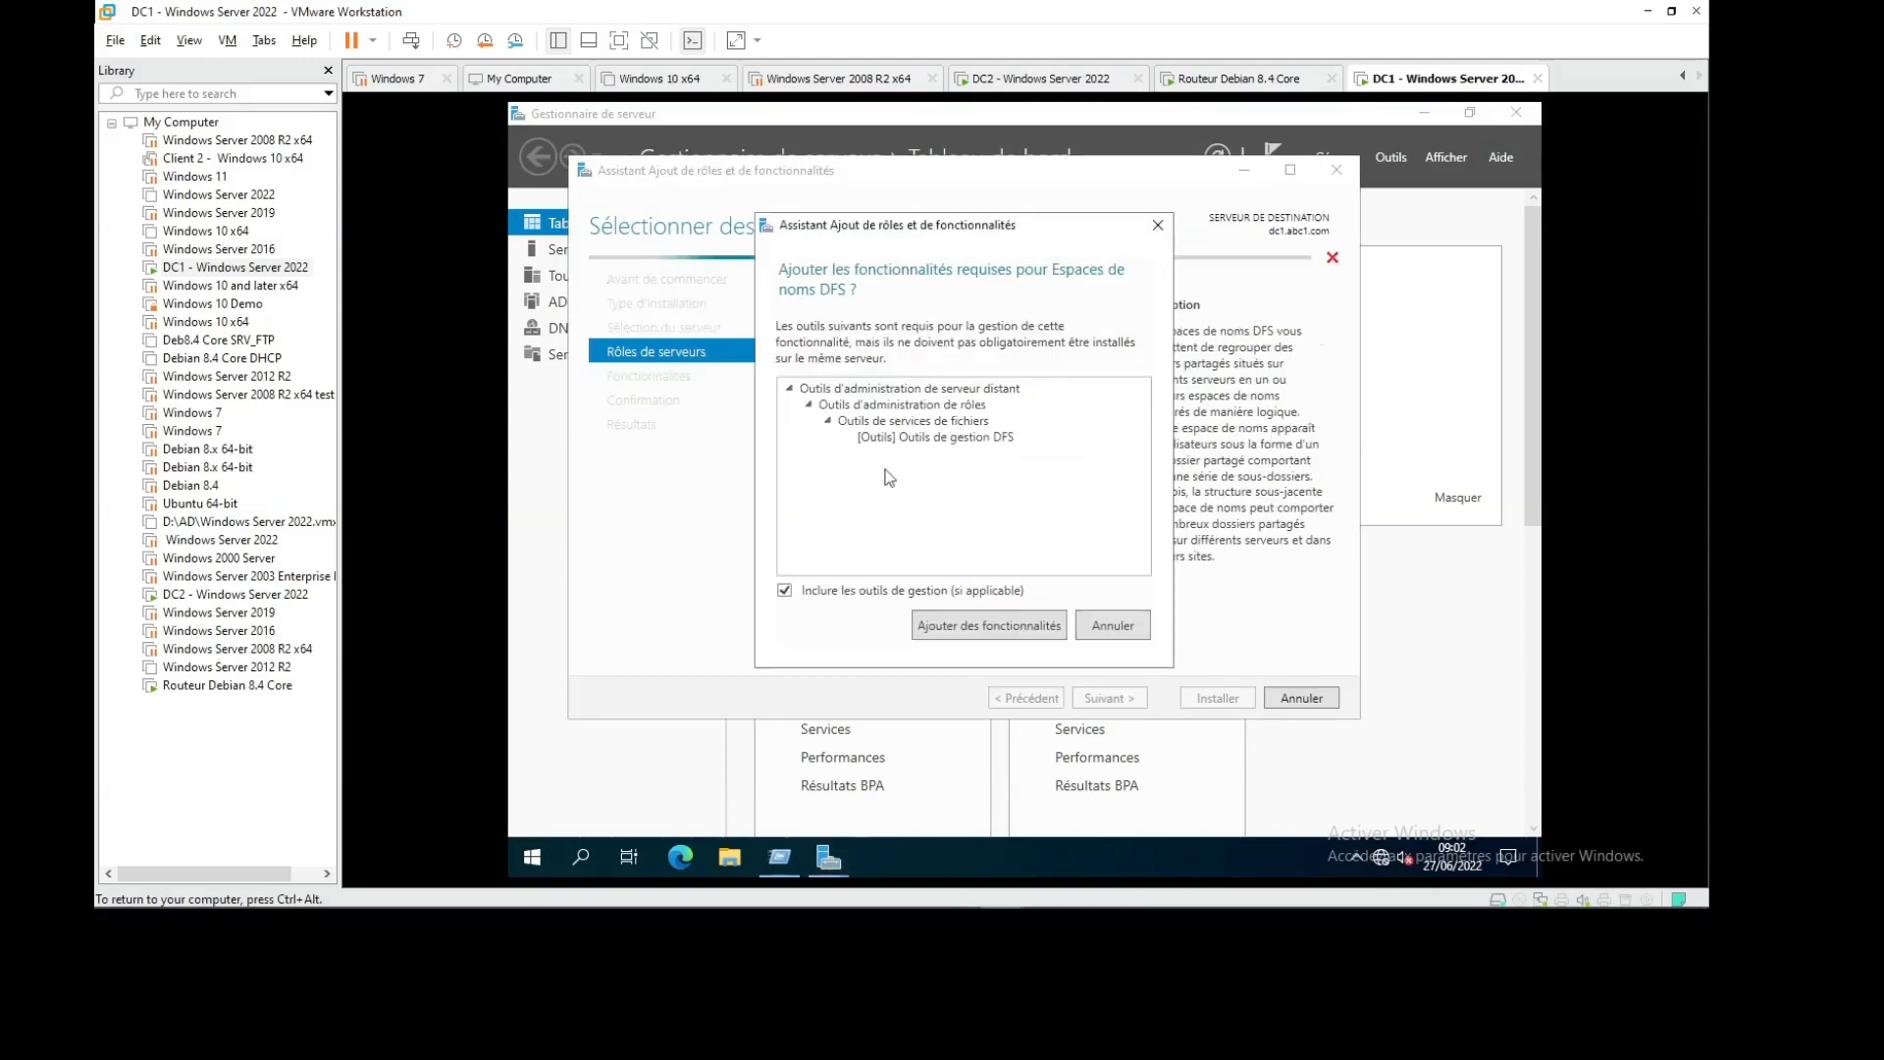
click(991, 628)
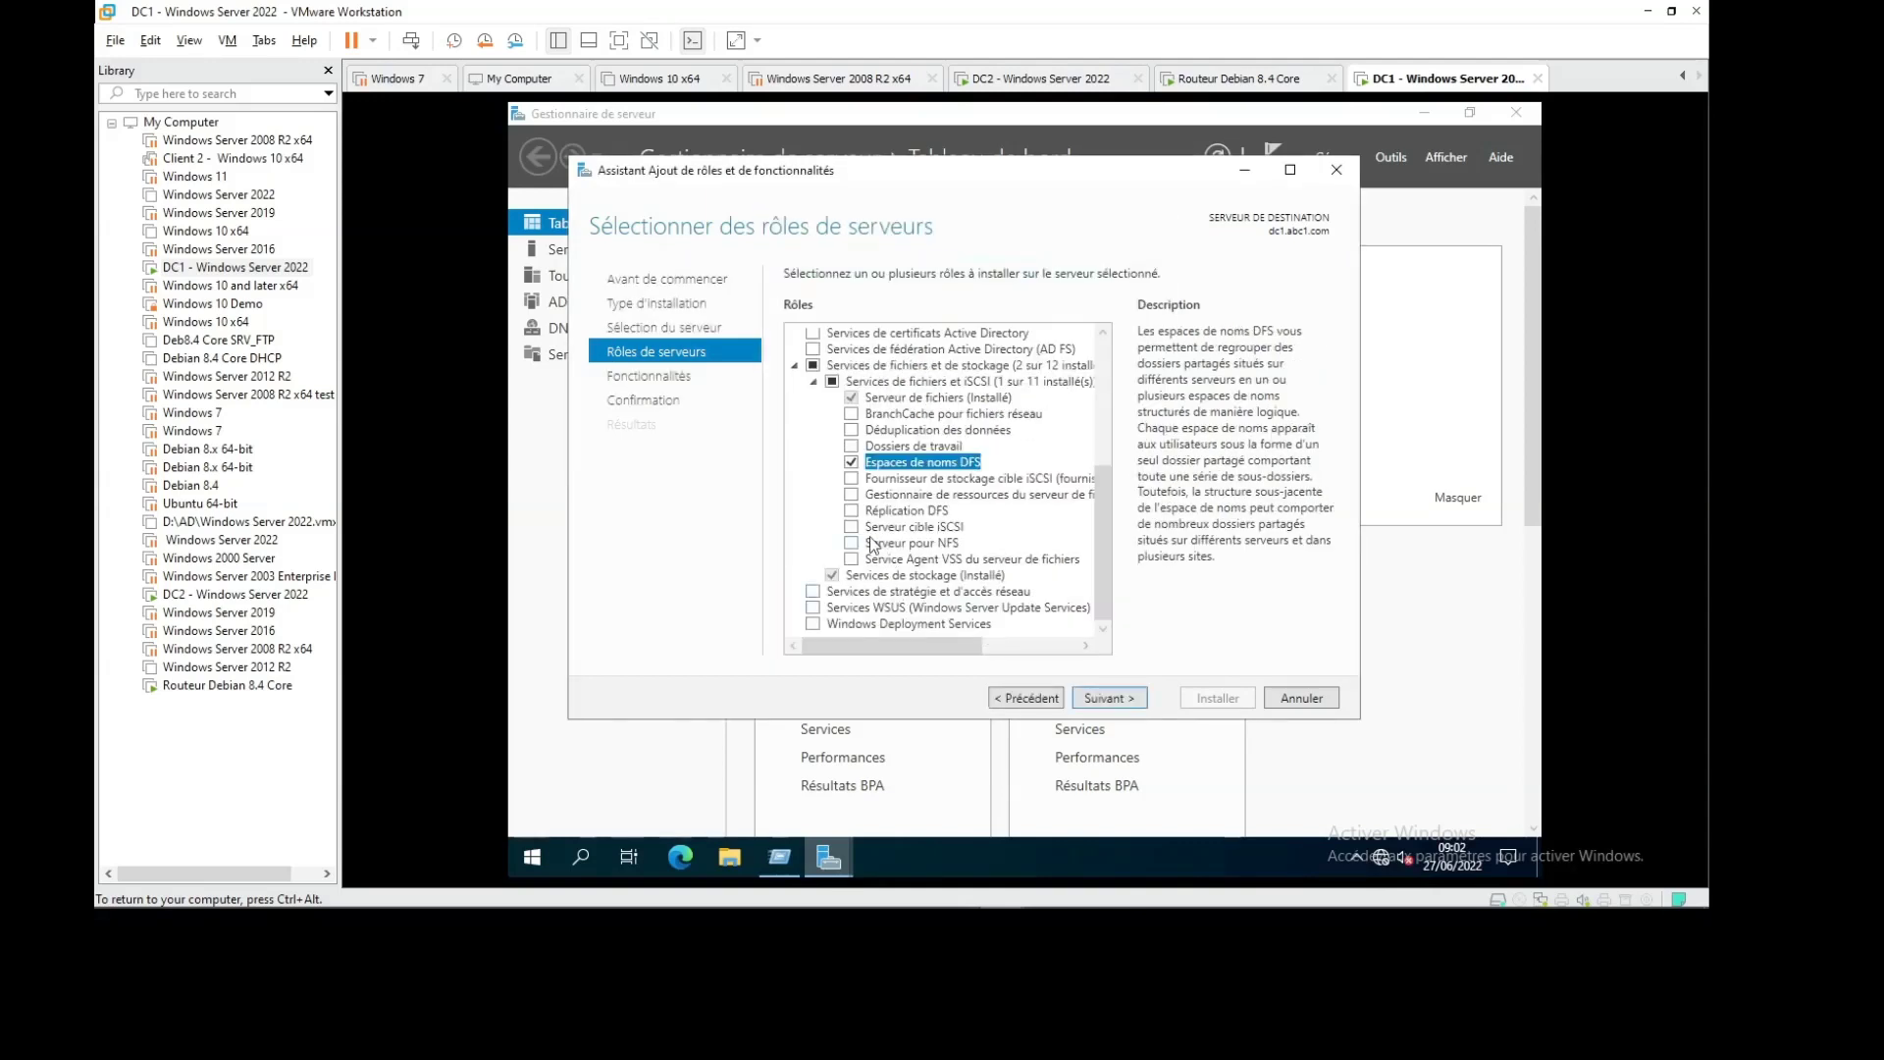
click(852, 511)
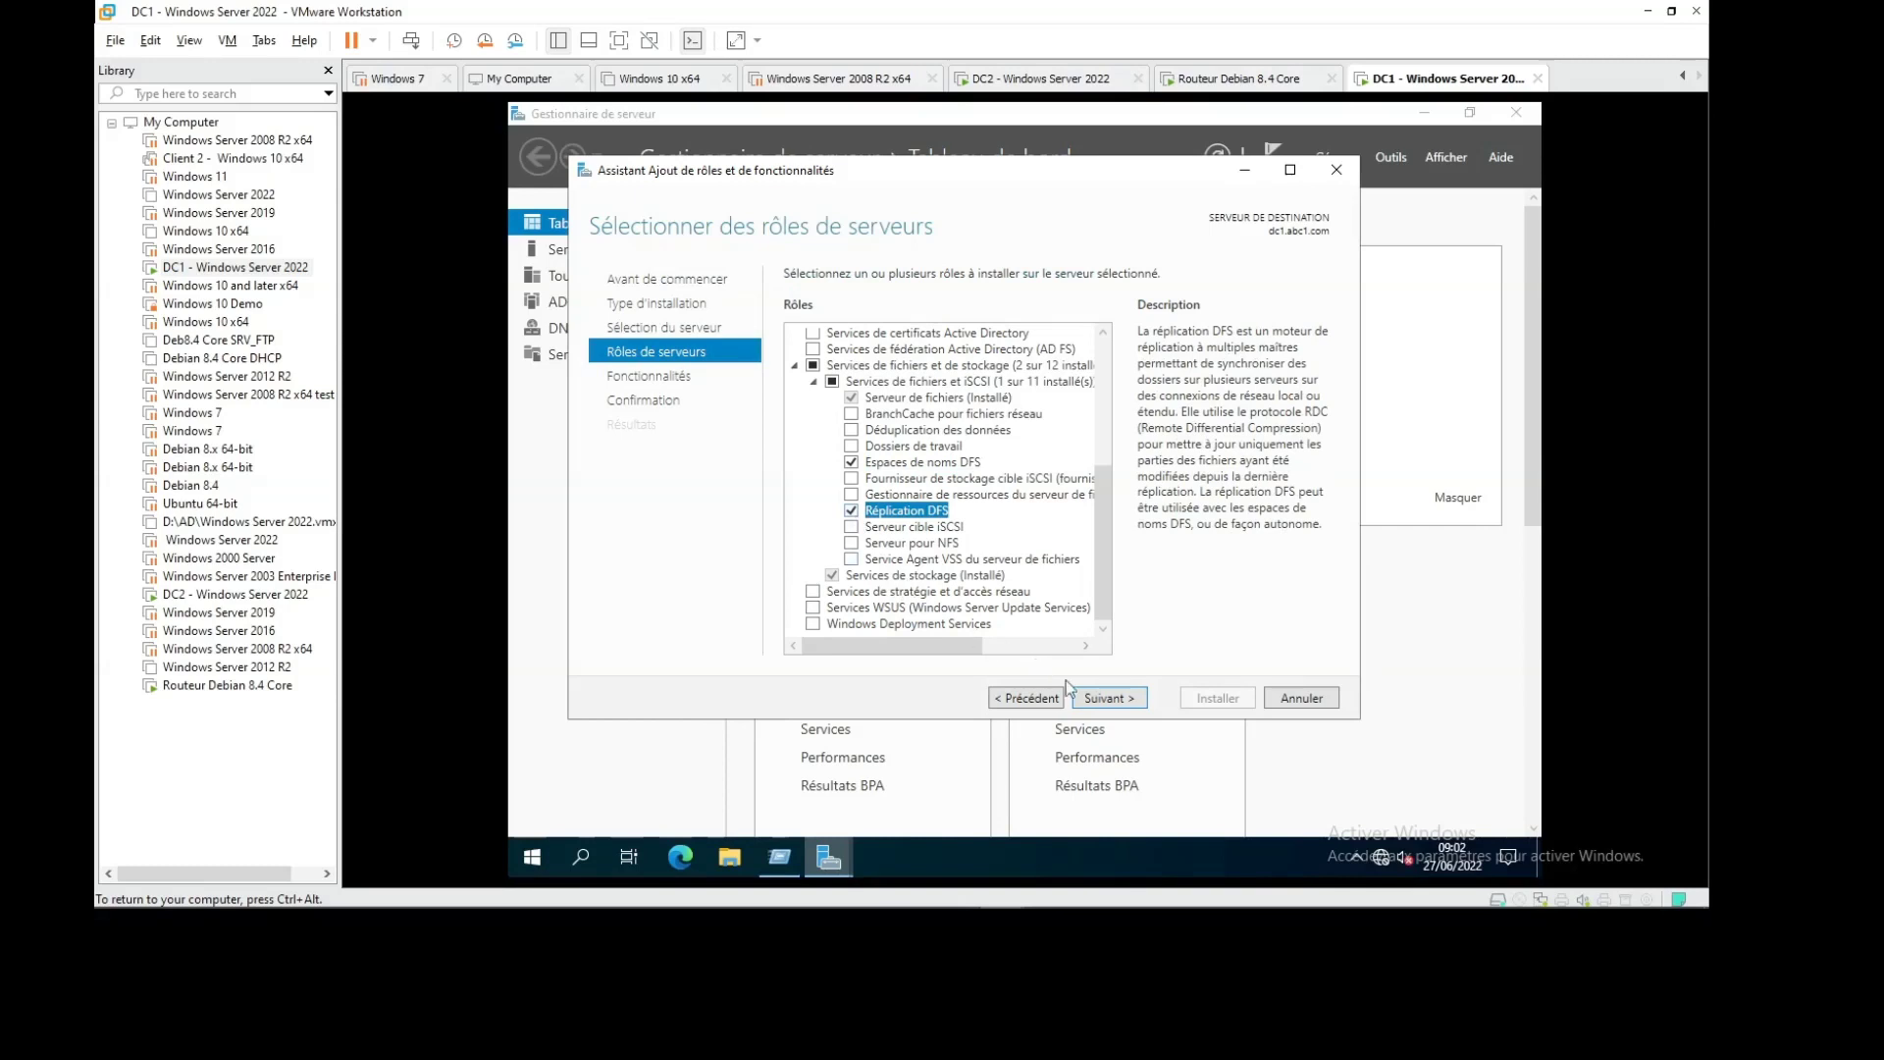
click(1107, 699)
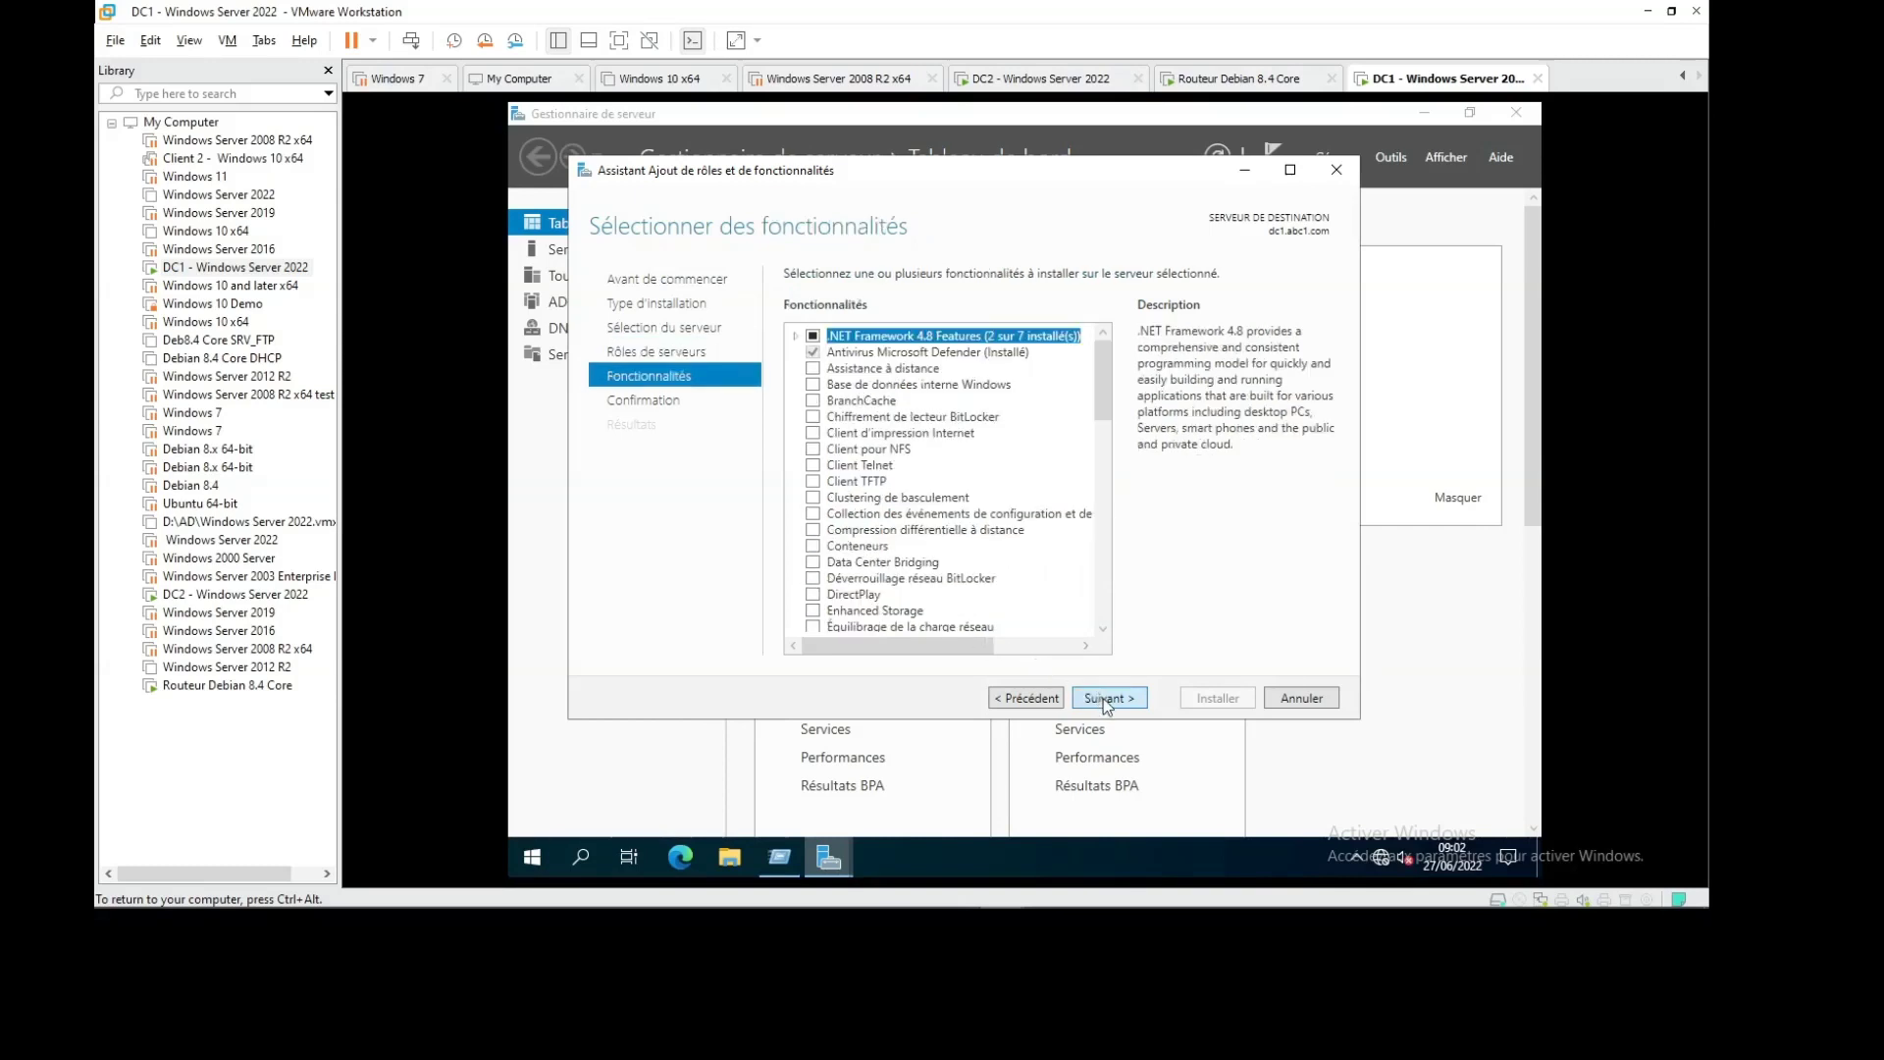
click(1105, 698)
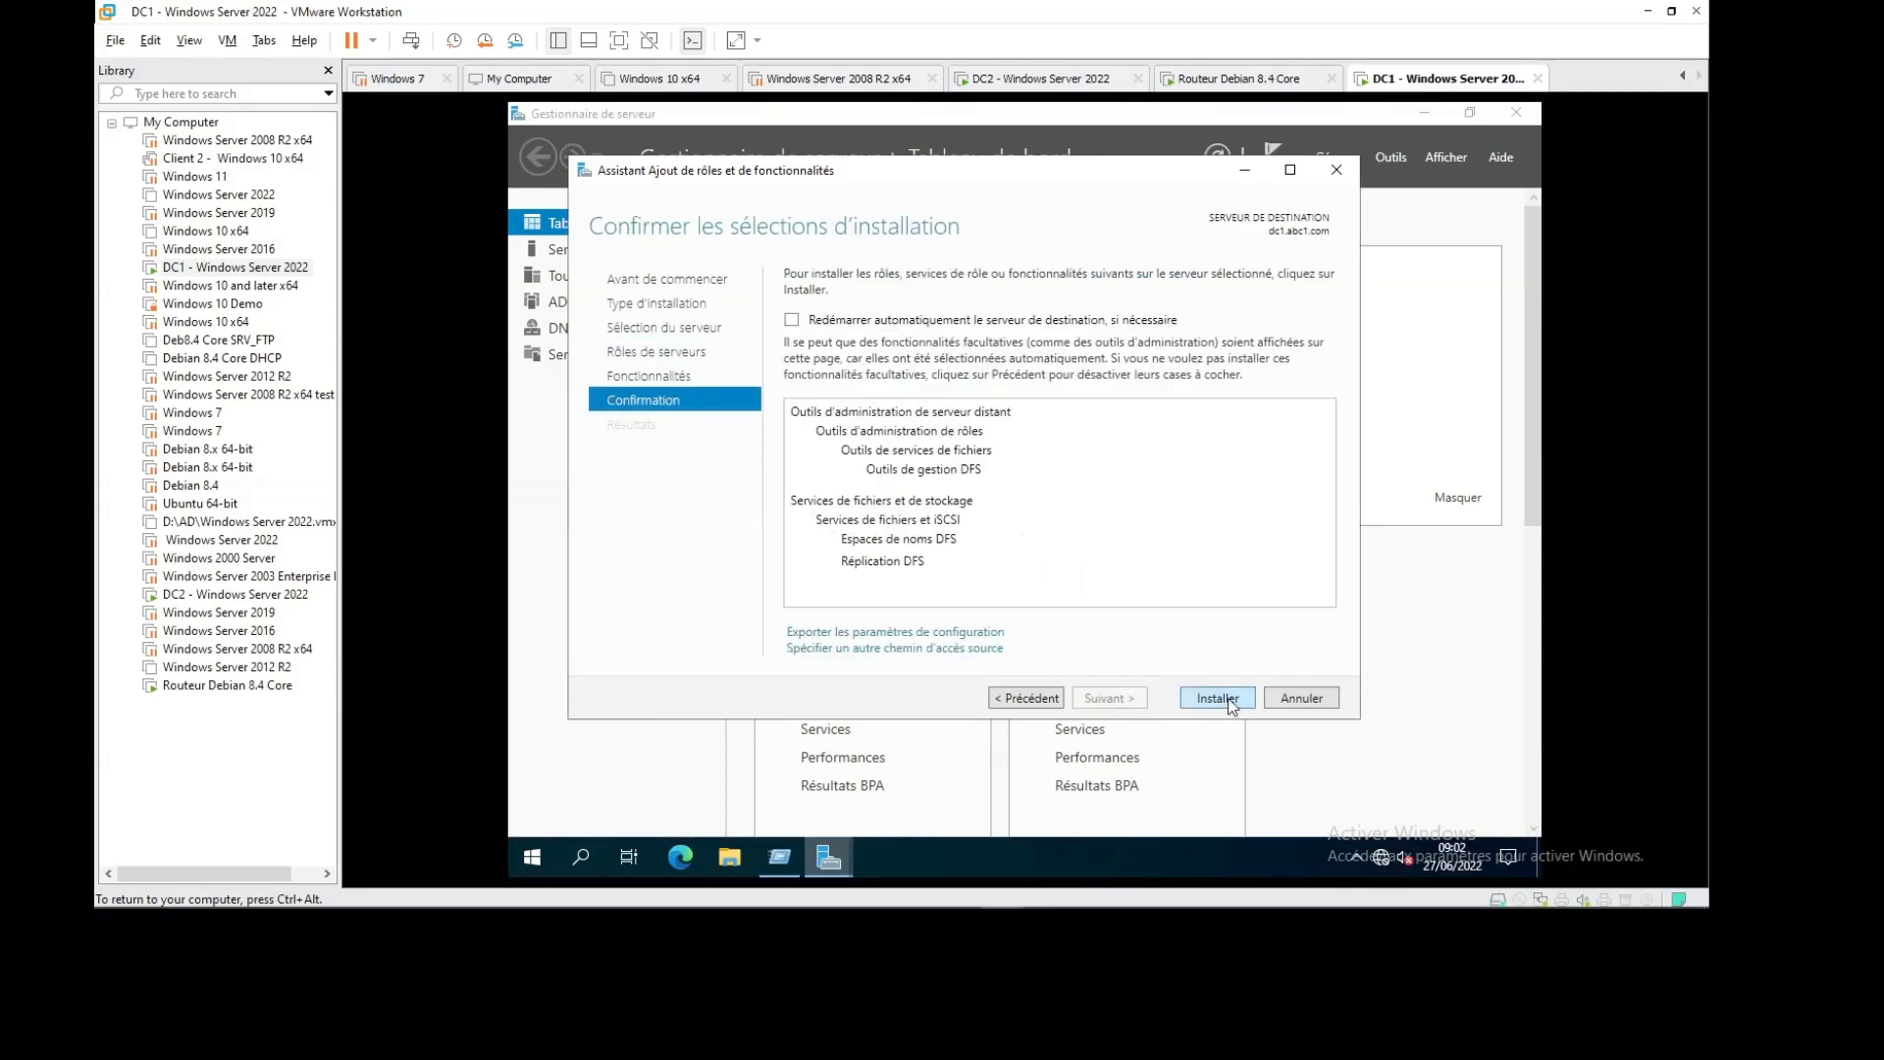
Install the DFS roles on DC1, then switch back to the DC2 machine
click(1181, 696)
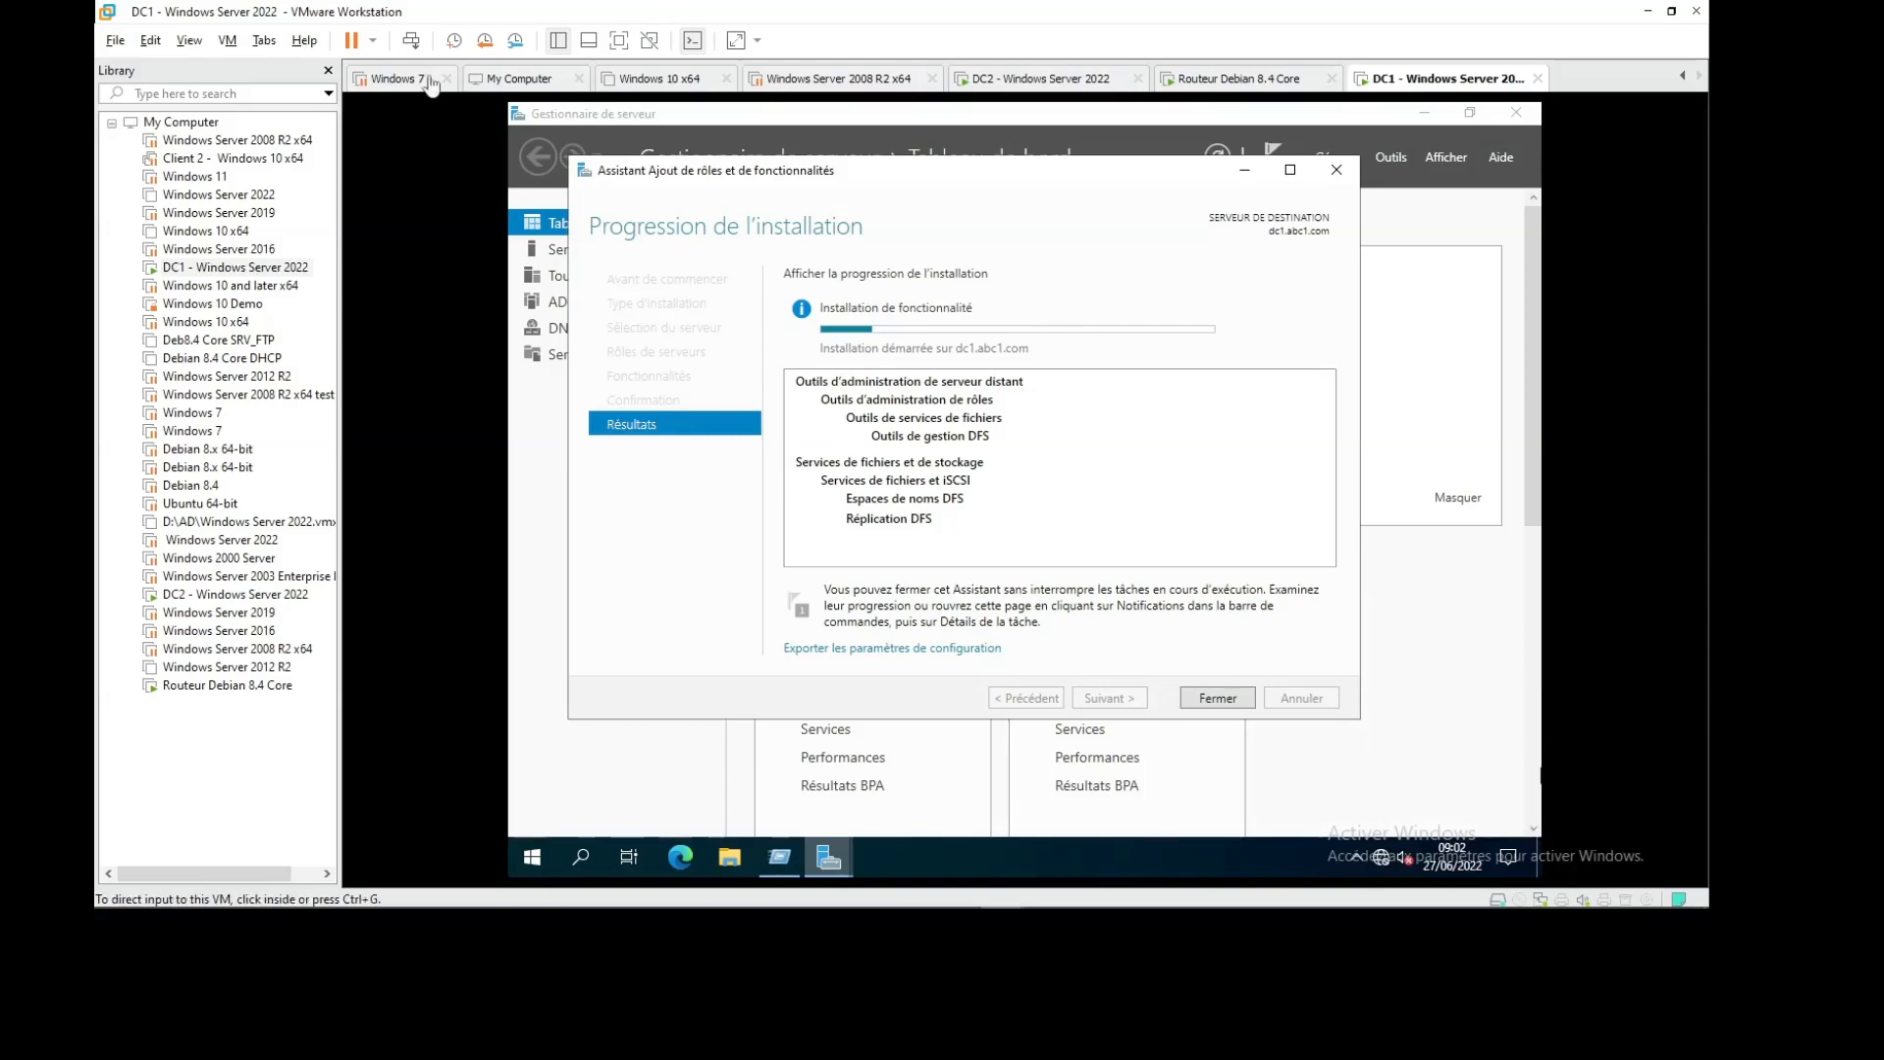
click(1009, 86)
Switch to the DC2 machine and watch its DFS installation progress
click(1009, 86)
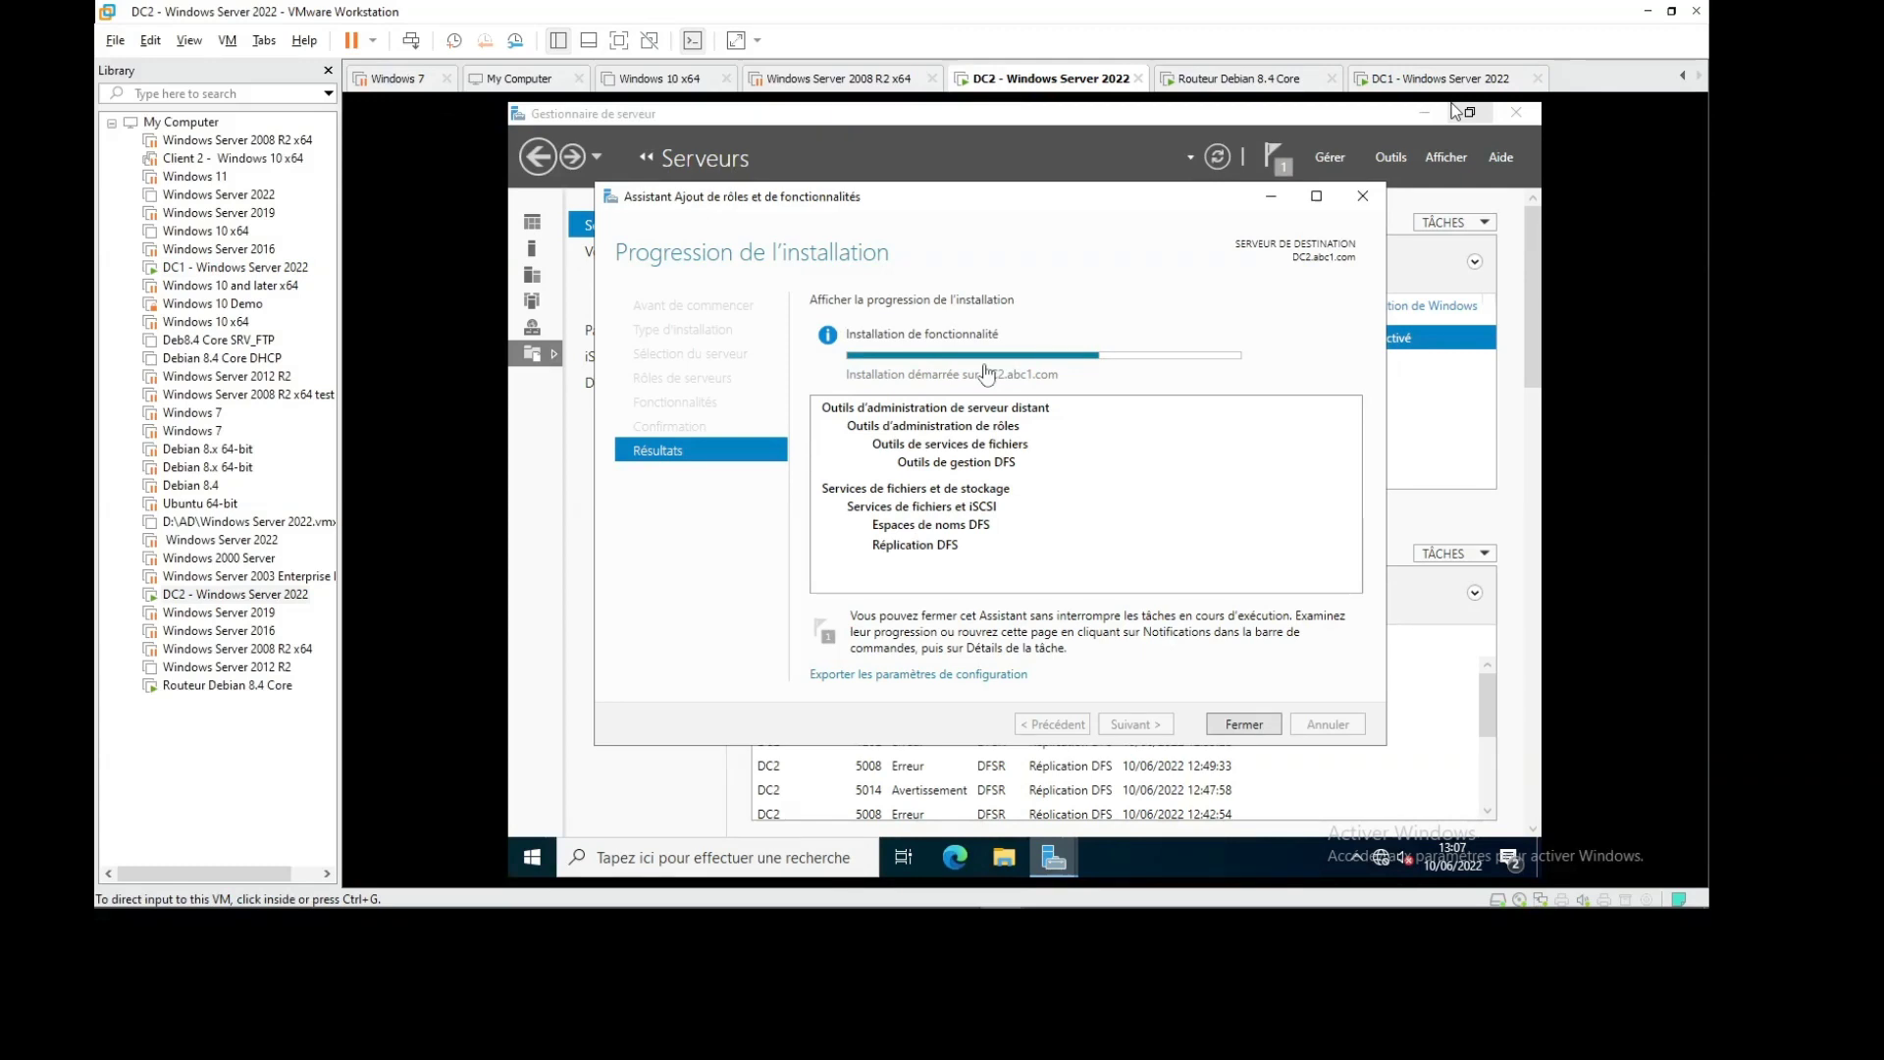
mouse_move(1374, 908)
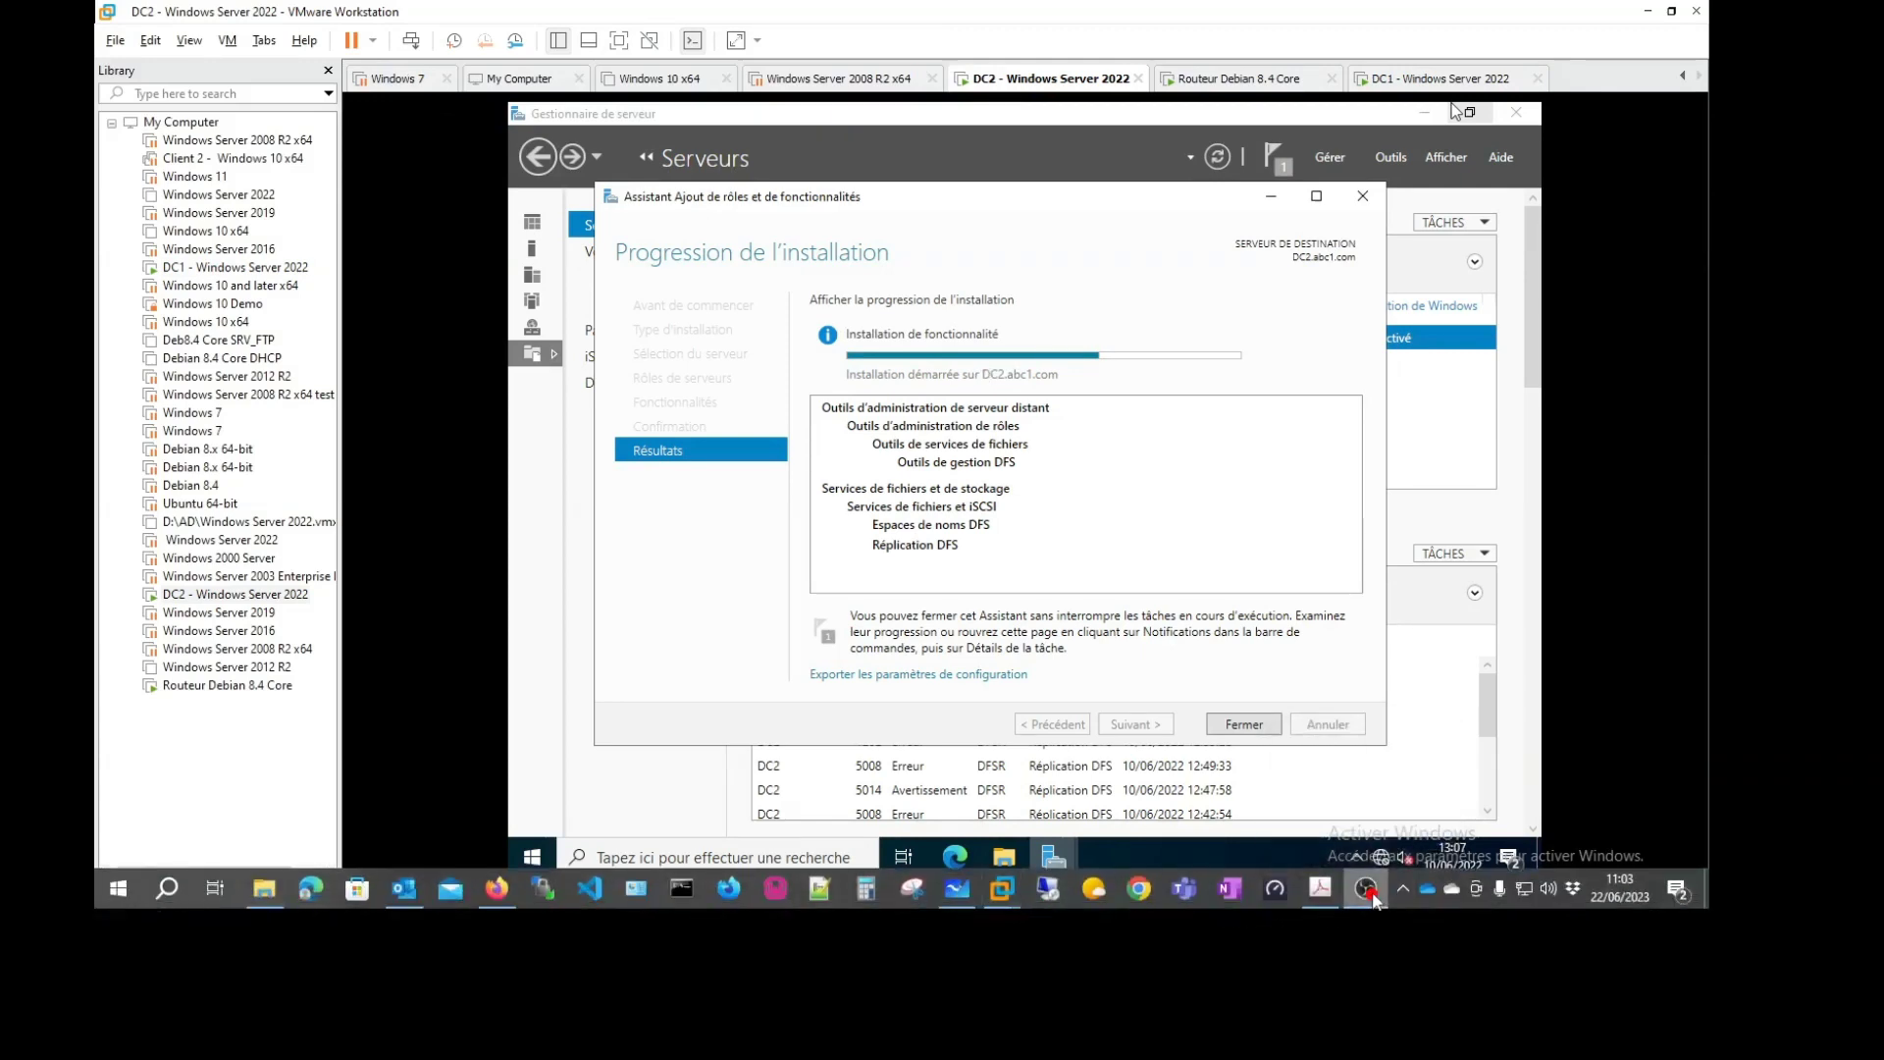
right_click(1374, 901)
click(1406, 899)
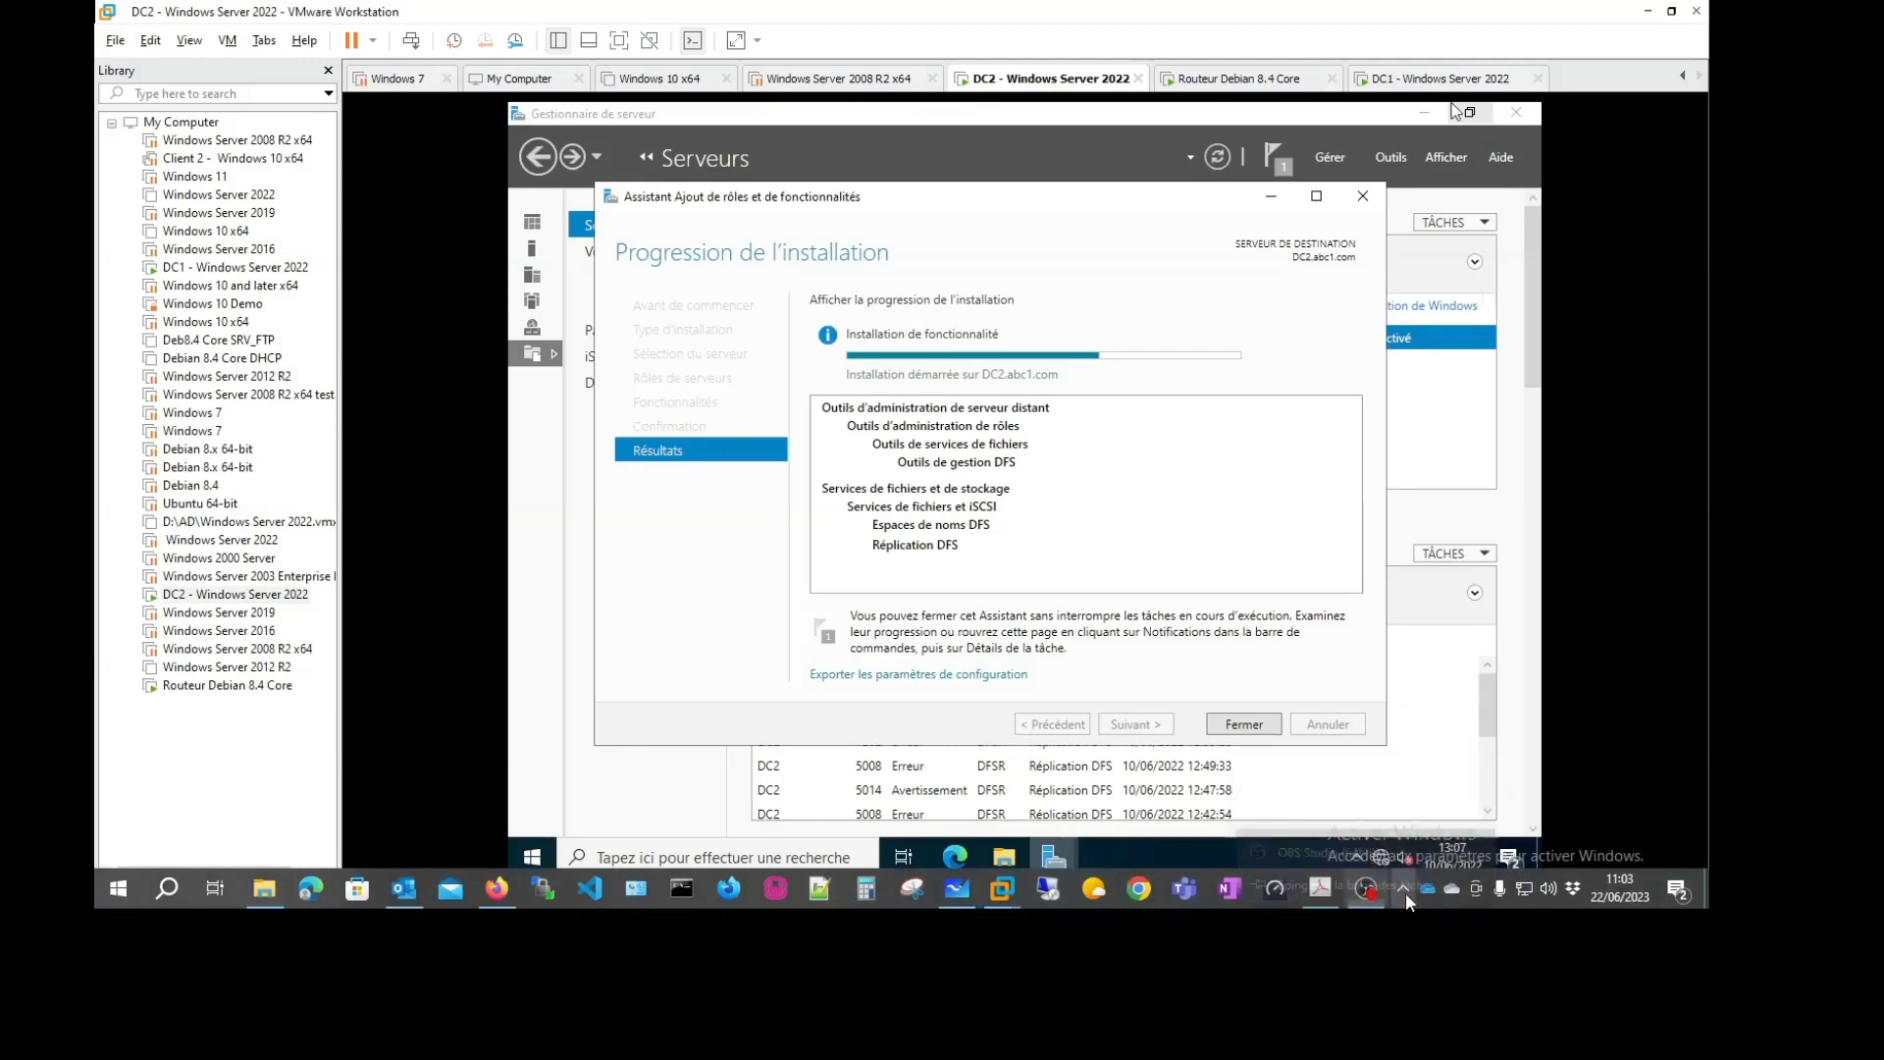
right_click(1342, 810)
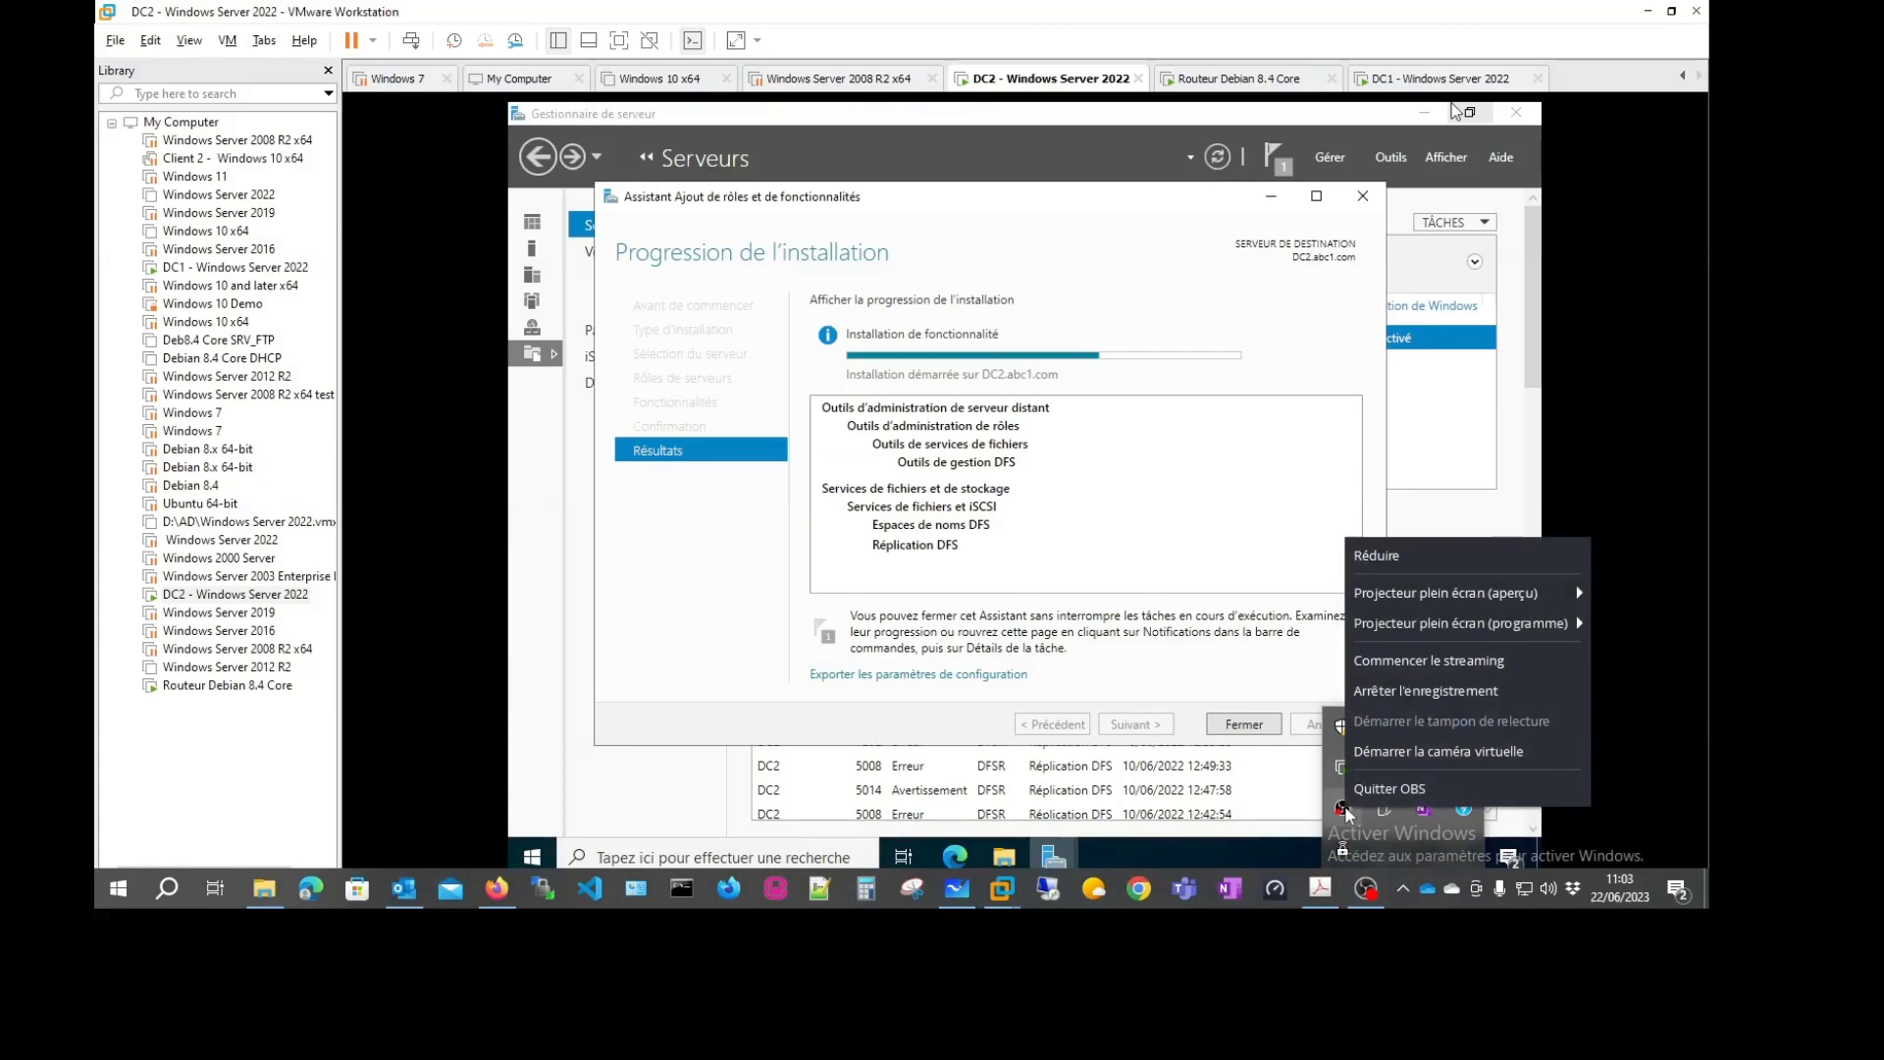
key(Escape)
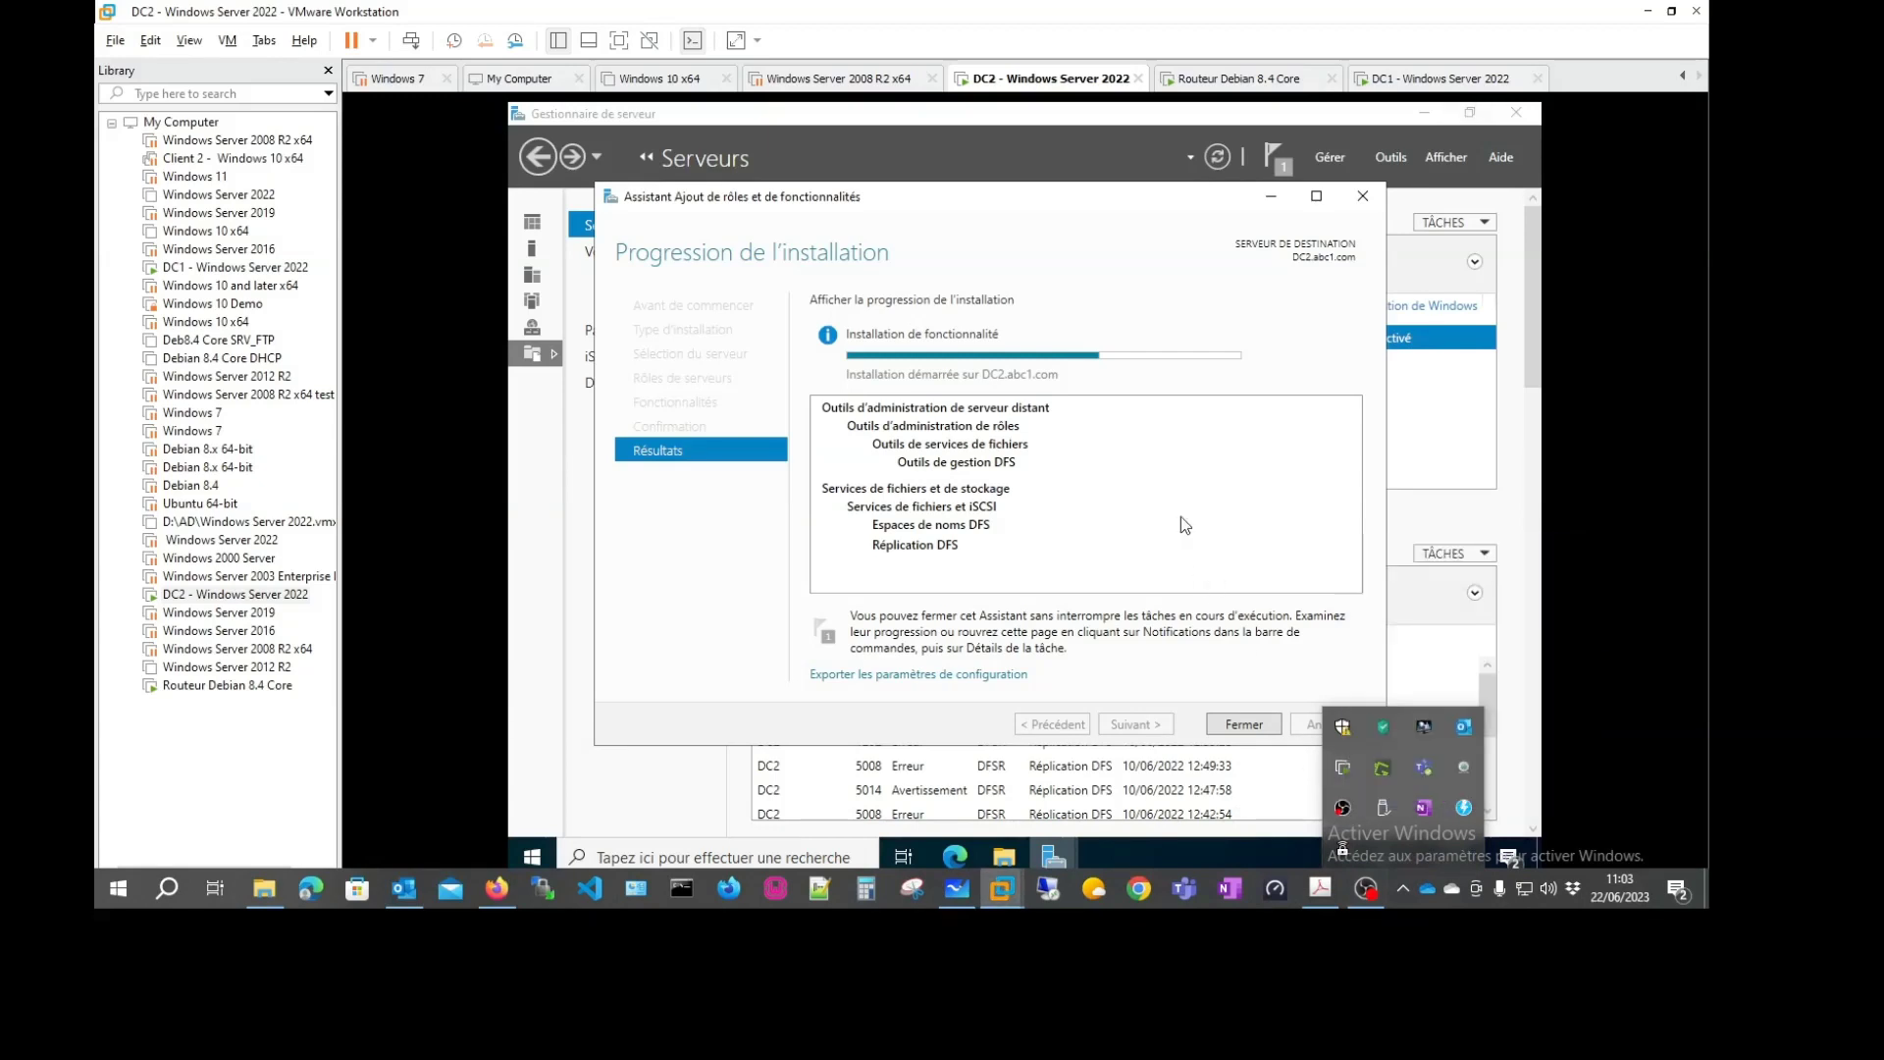
Close DC2's finished DFS installation wizard, glance at DC1, then return to DC2
click(1181, 516)
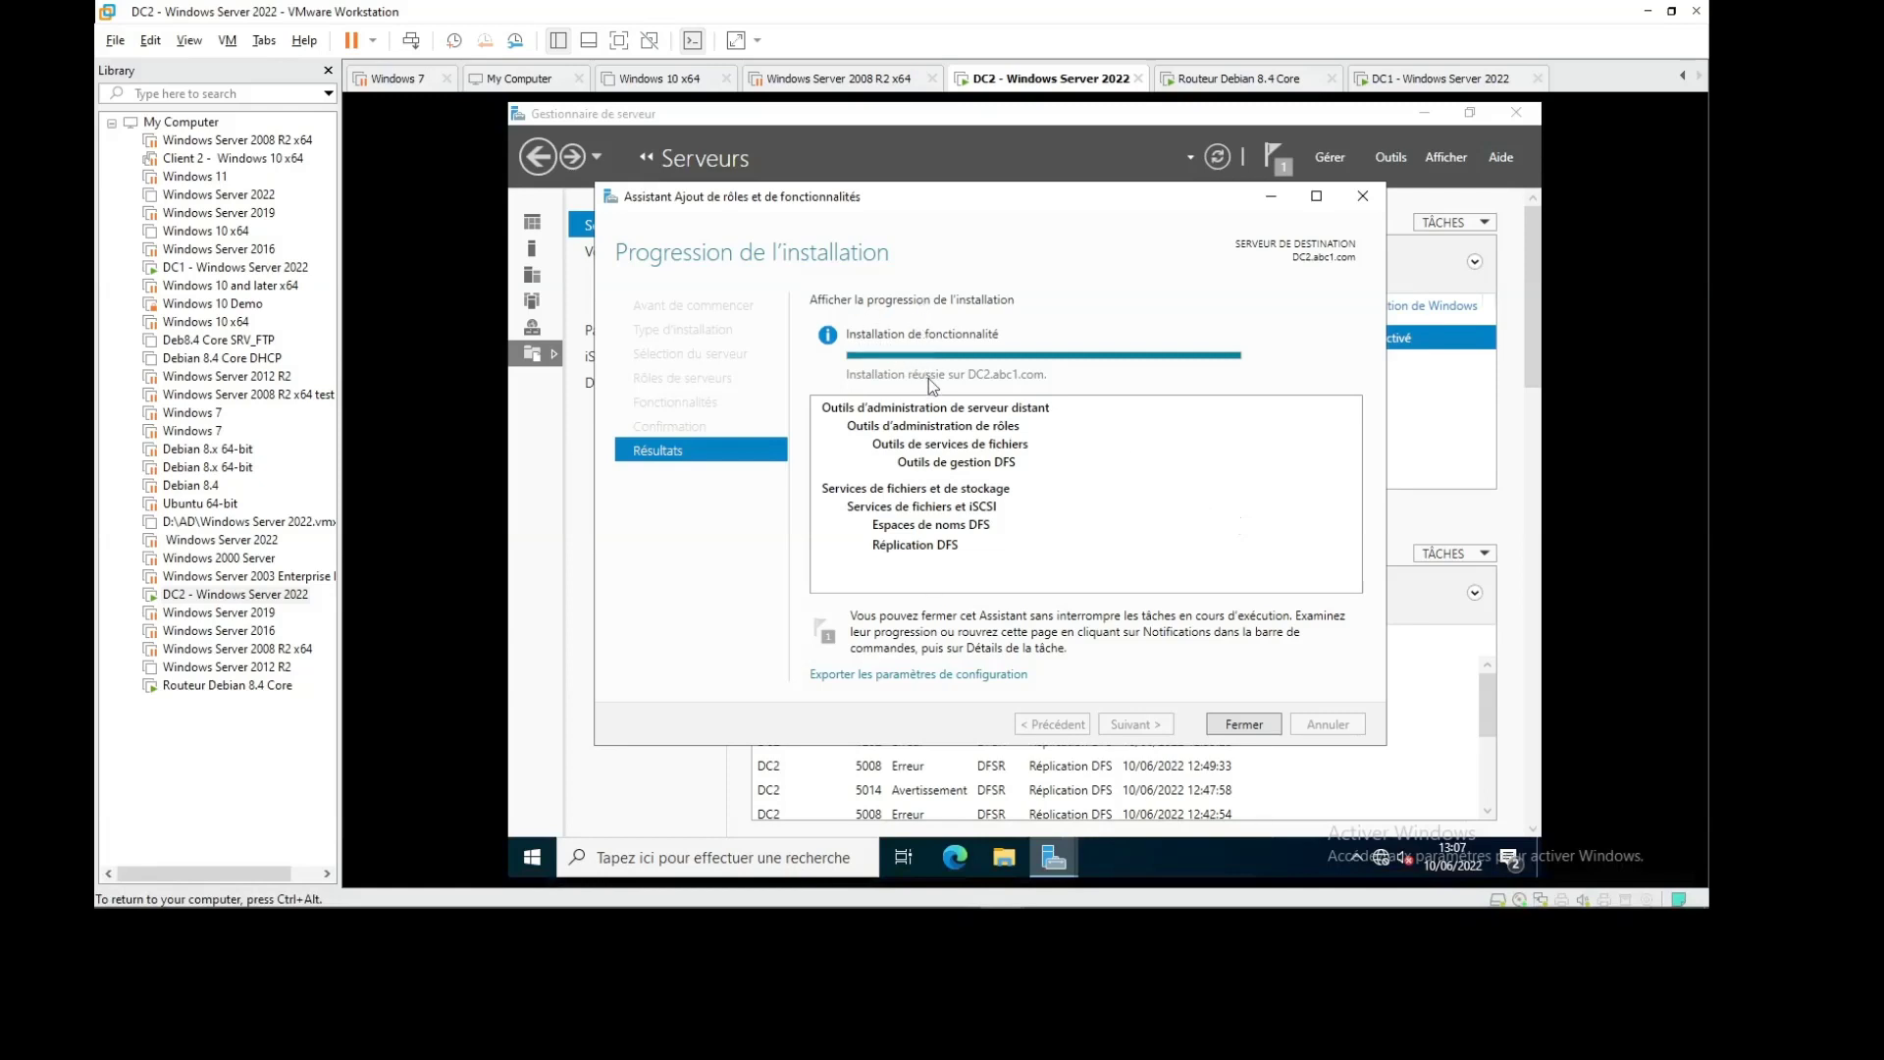
click(1241, 725)
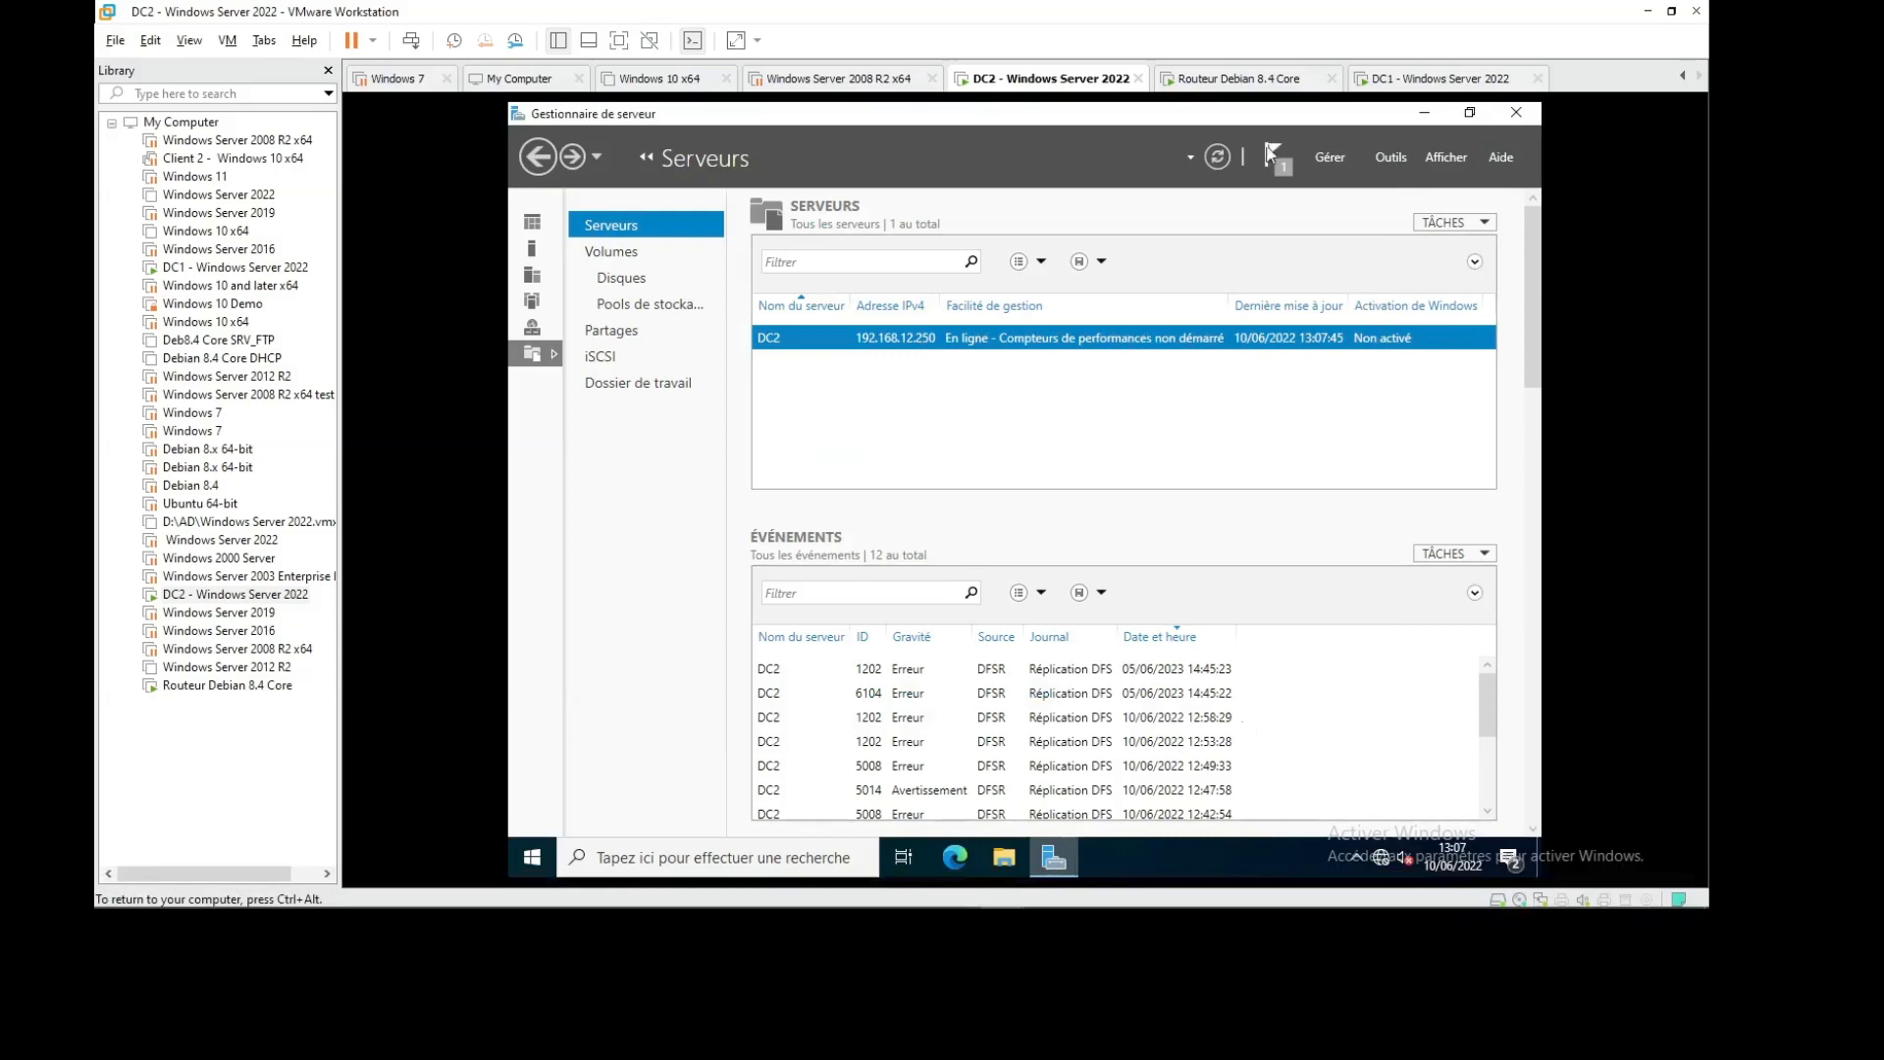
click(1403, 81)
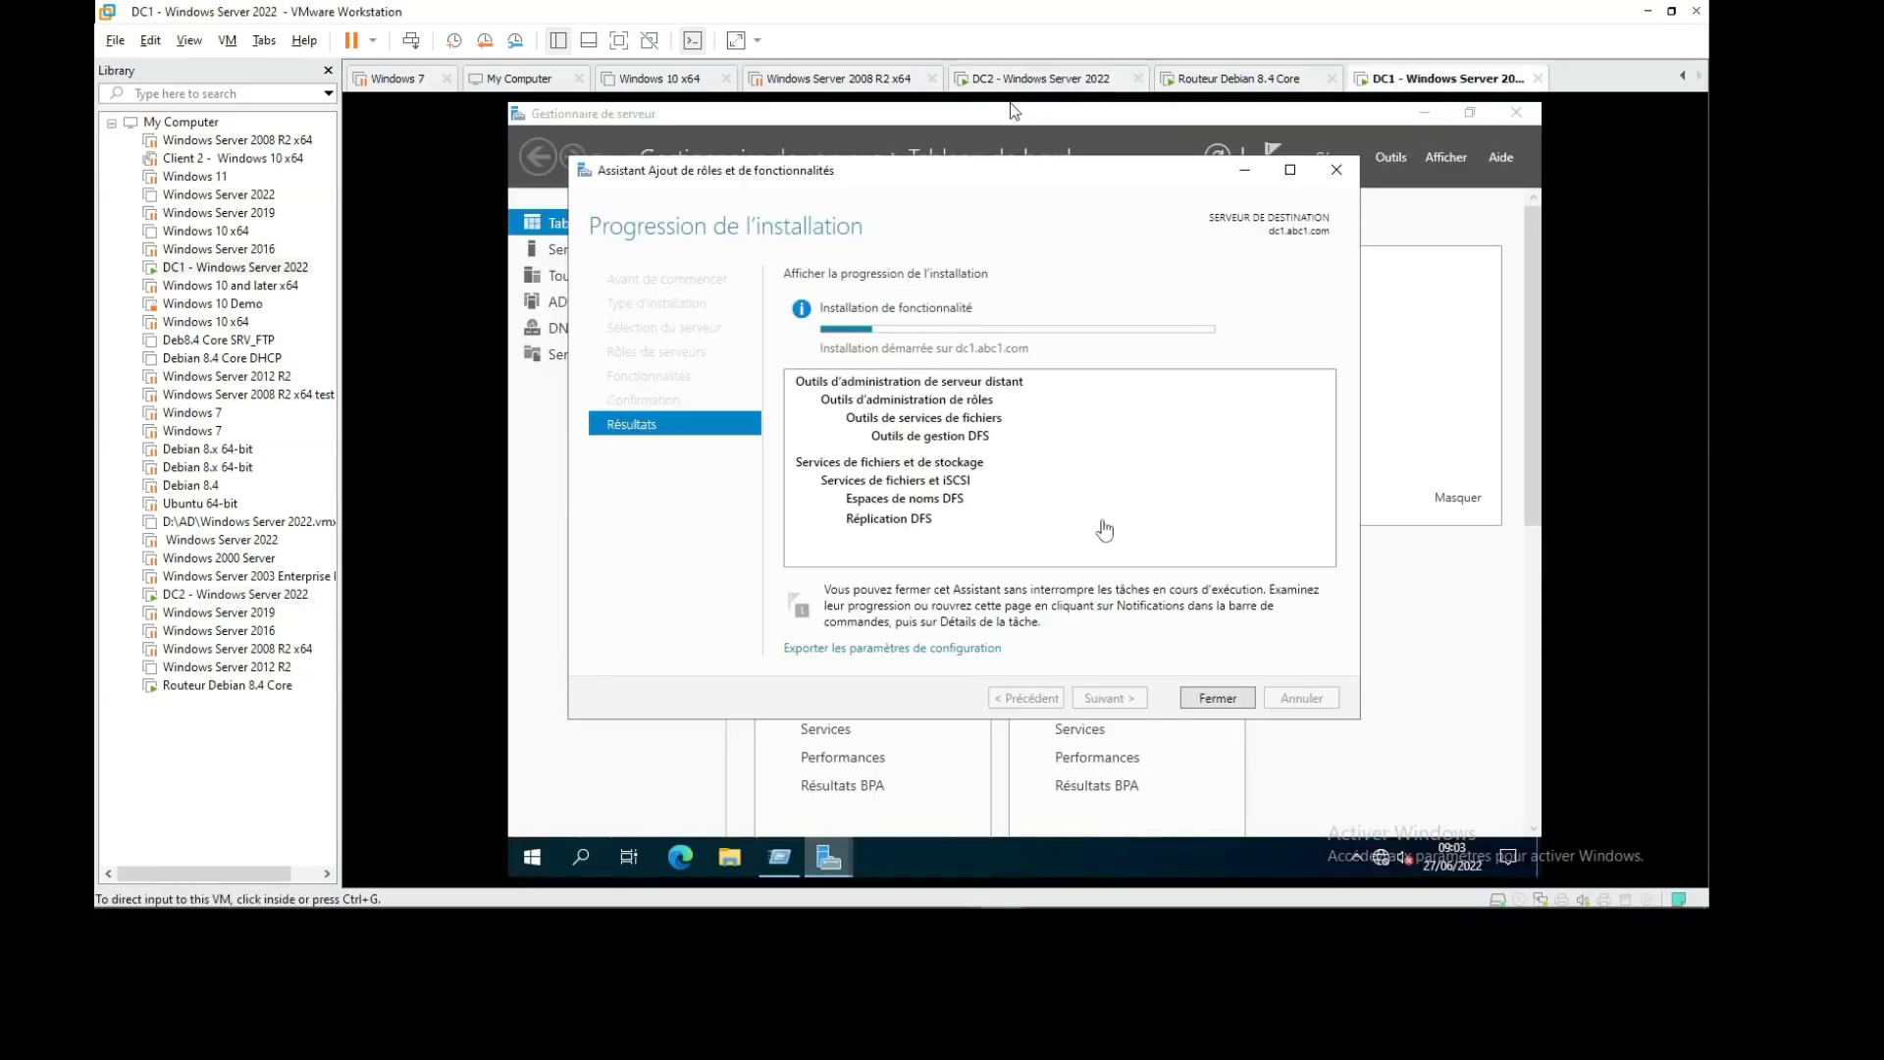
click(1049, 85)
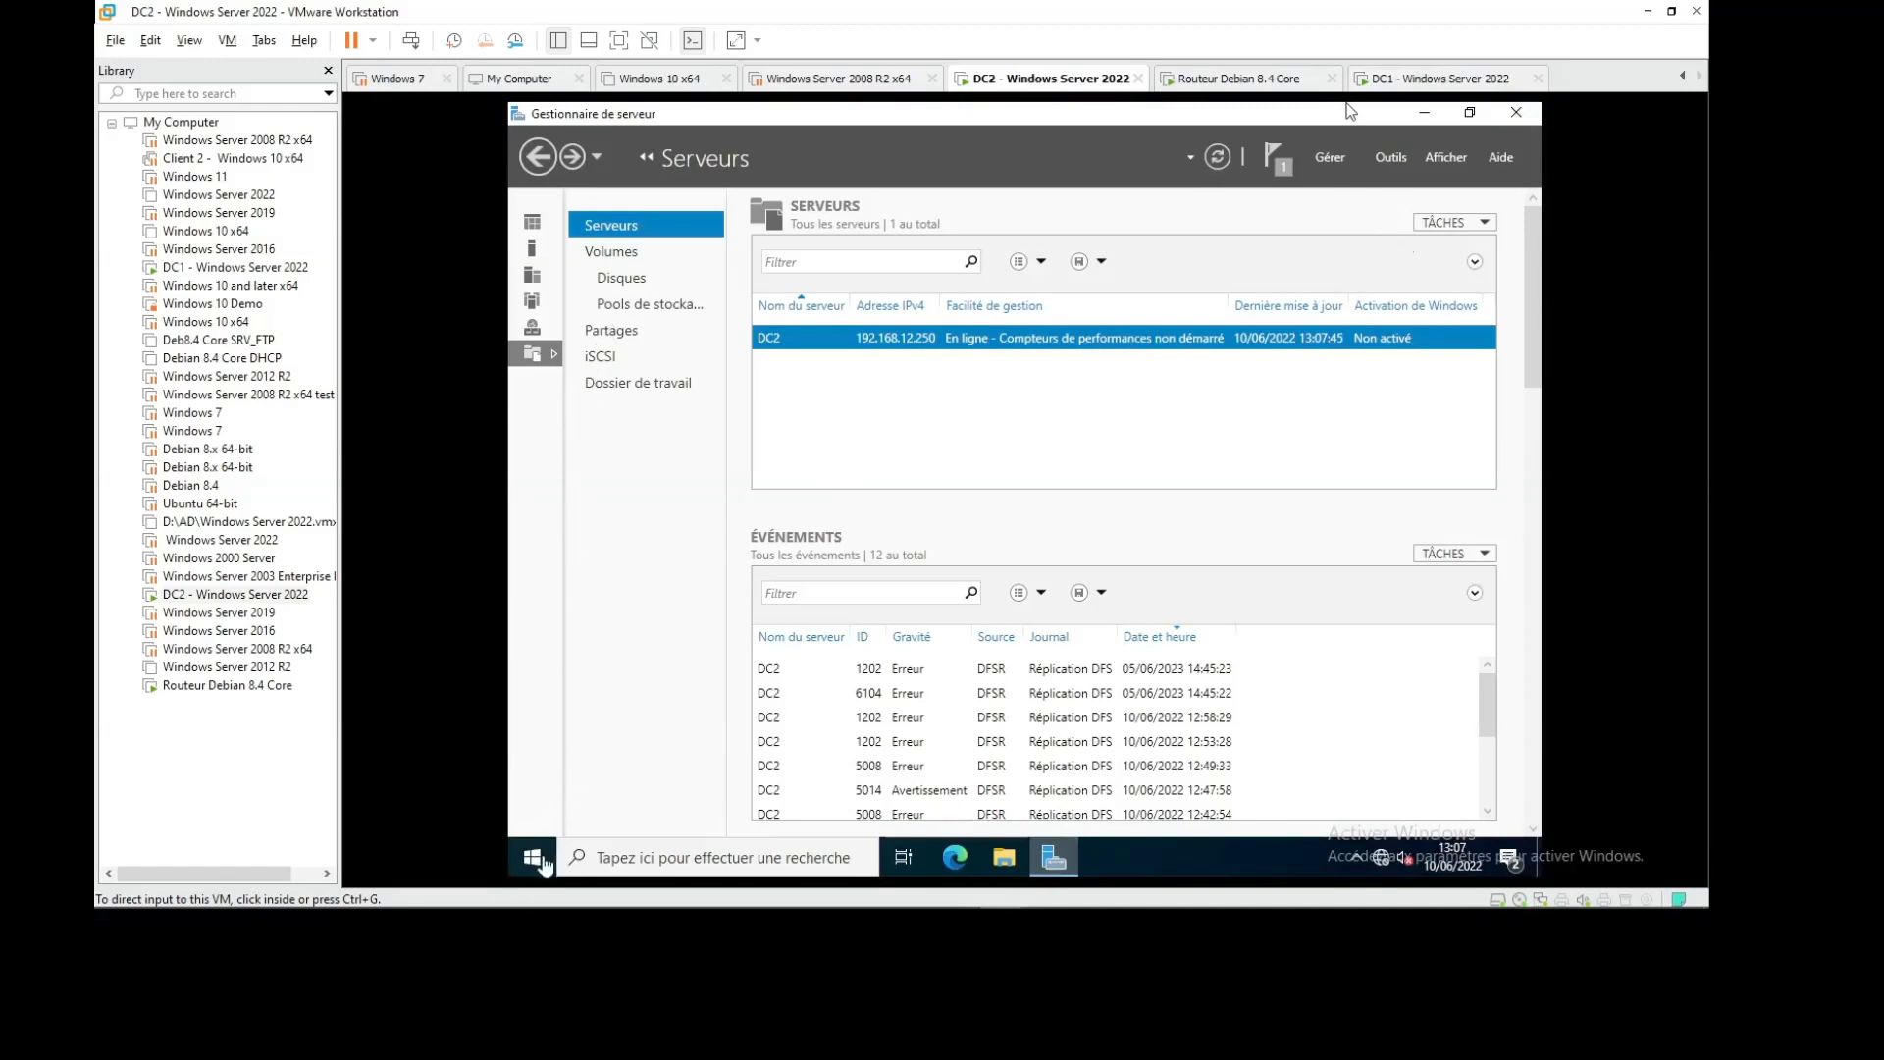
Launch DFS Management from DC2's Server Manager Outils menu, then bring up the TP23 lab PDF
click(531, 860)
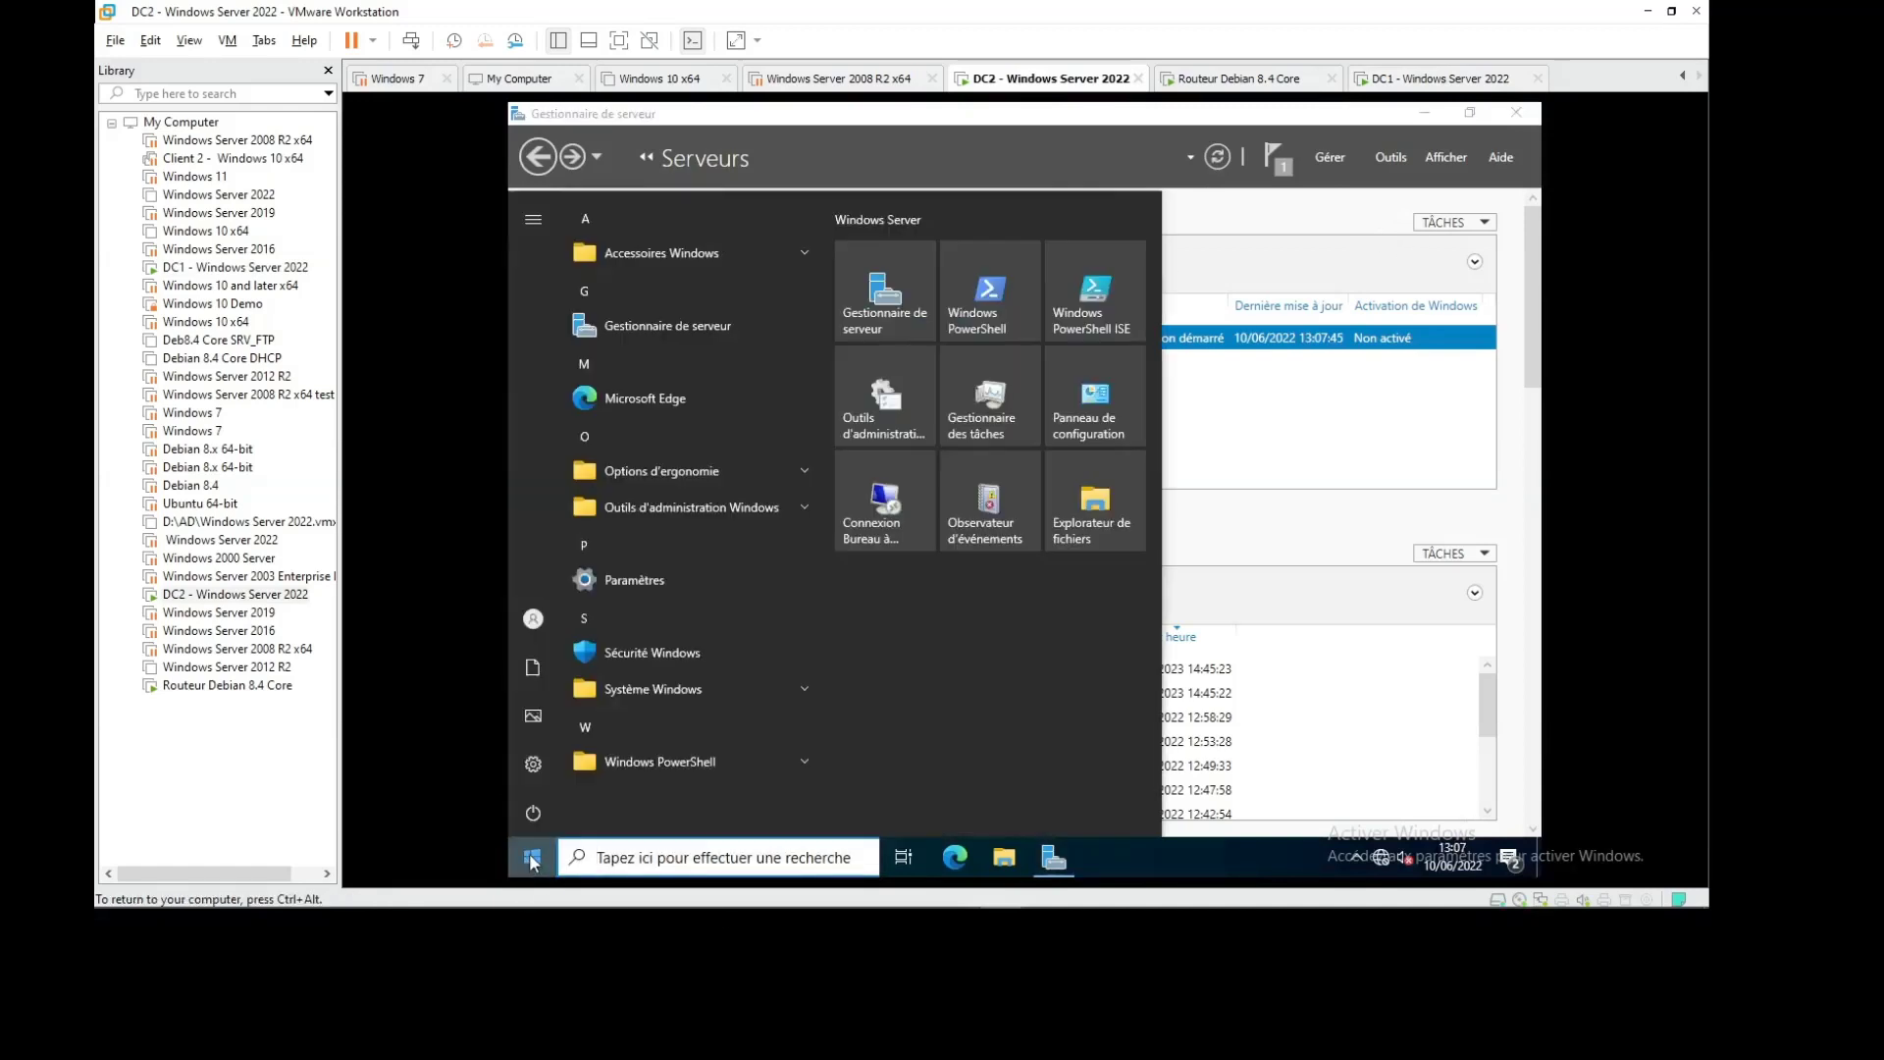
click(1403, 155)
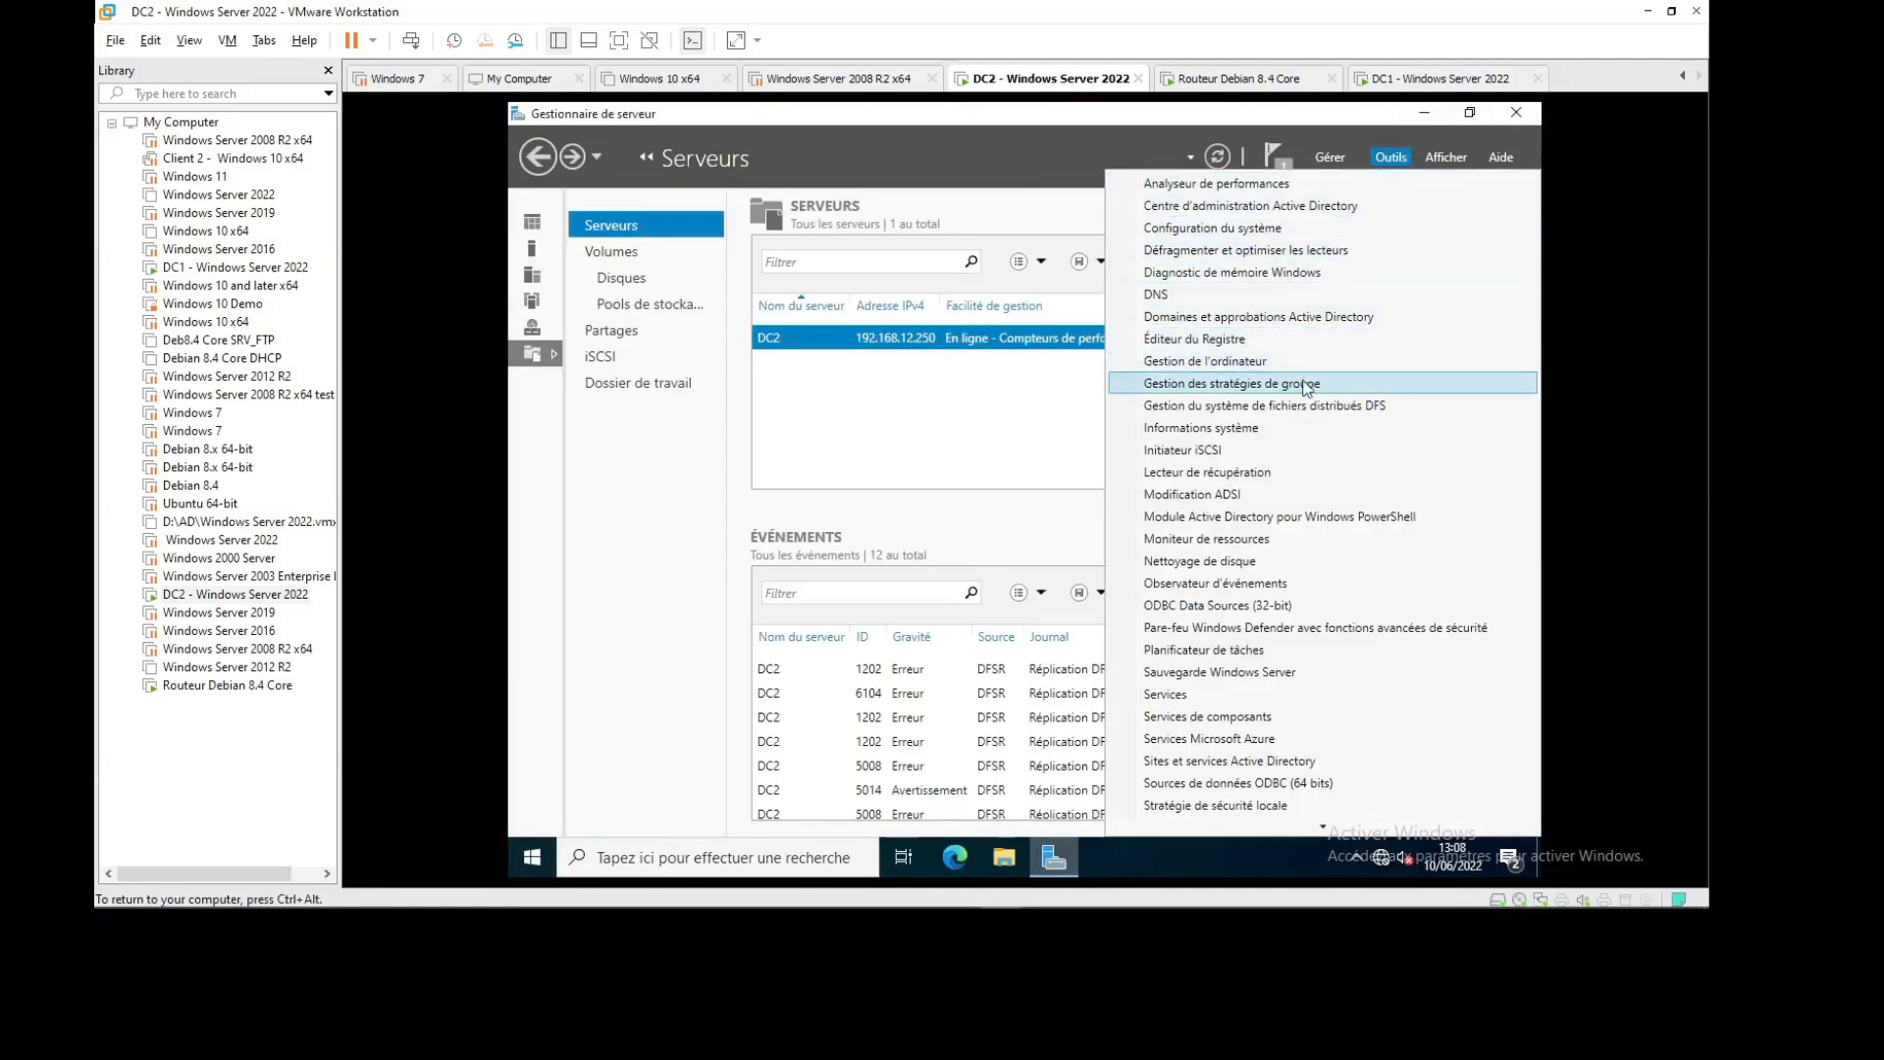
scroll(1328, 337, down, 1)
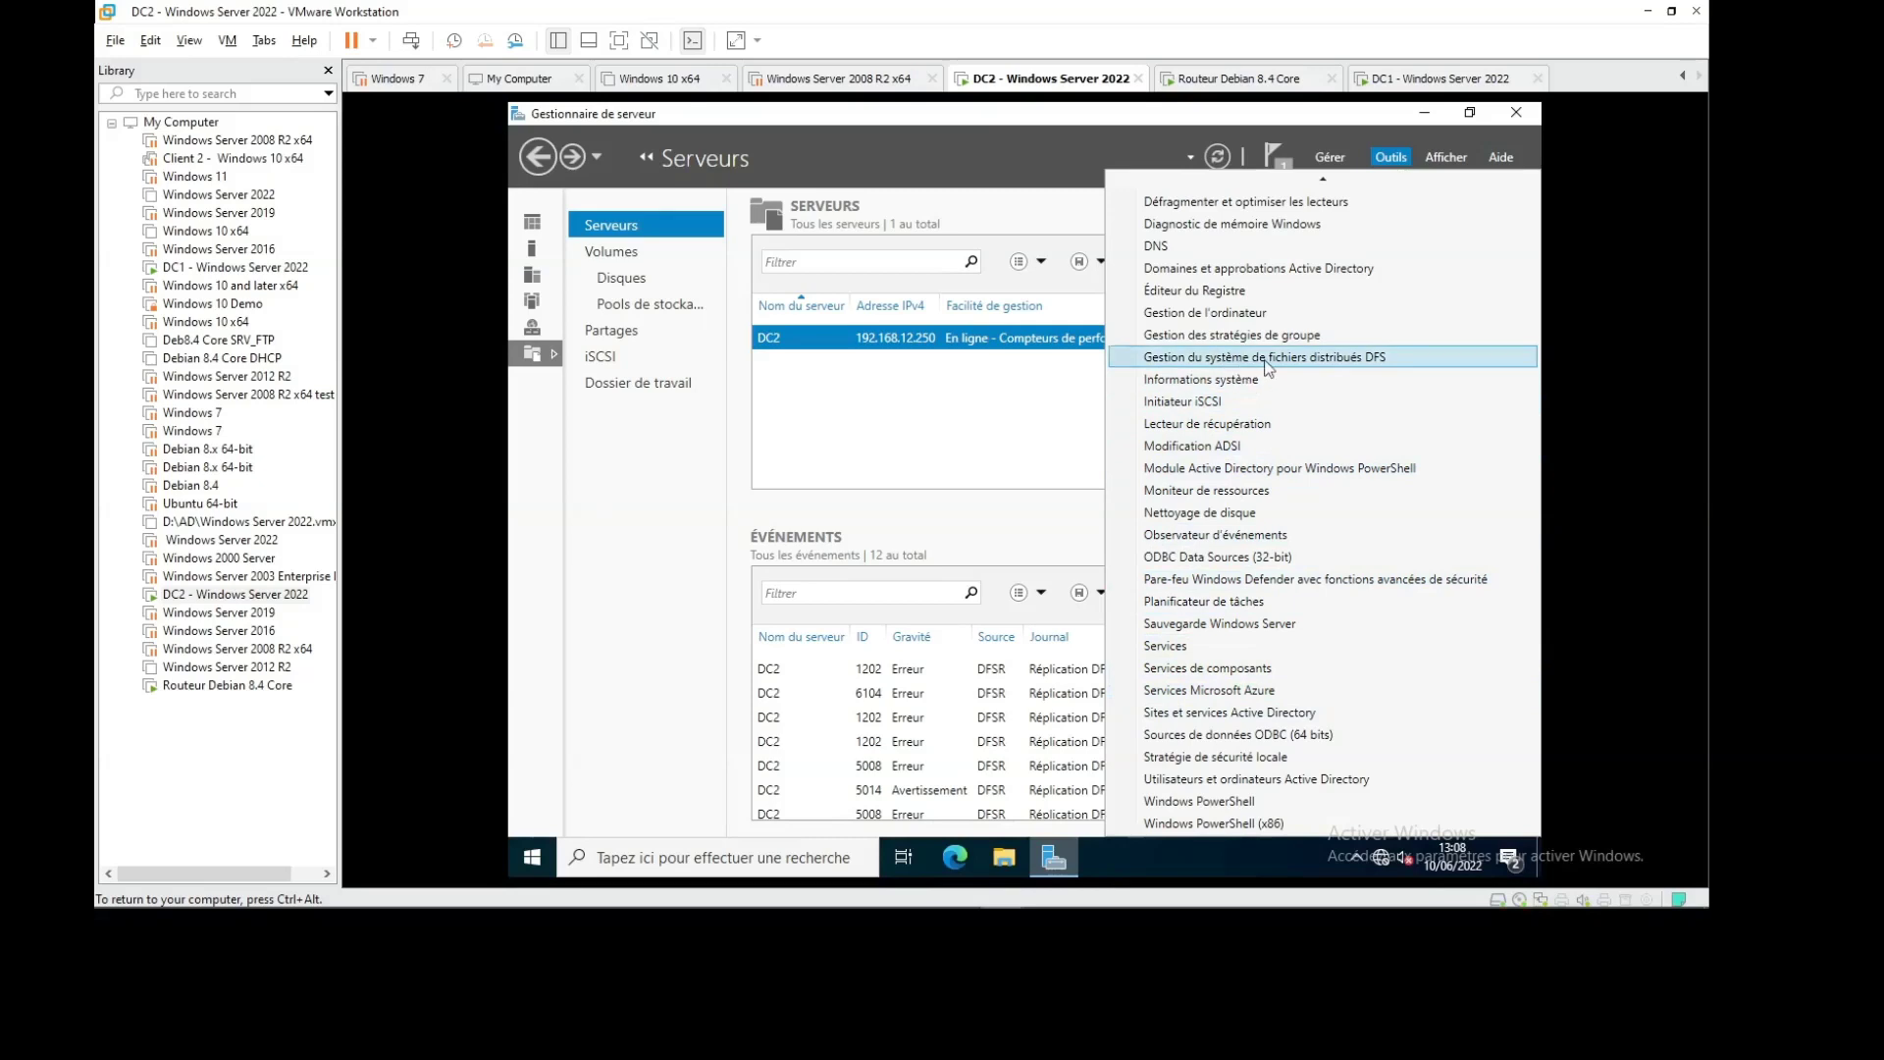
click(1286, 359)
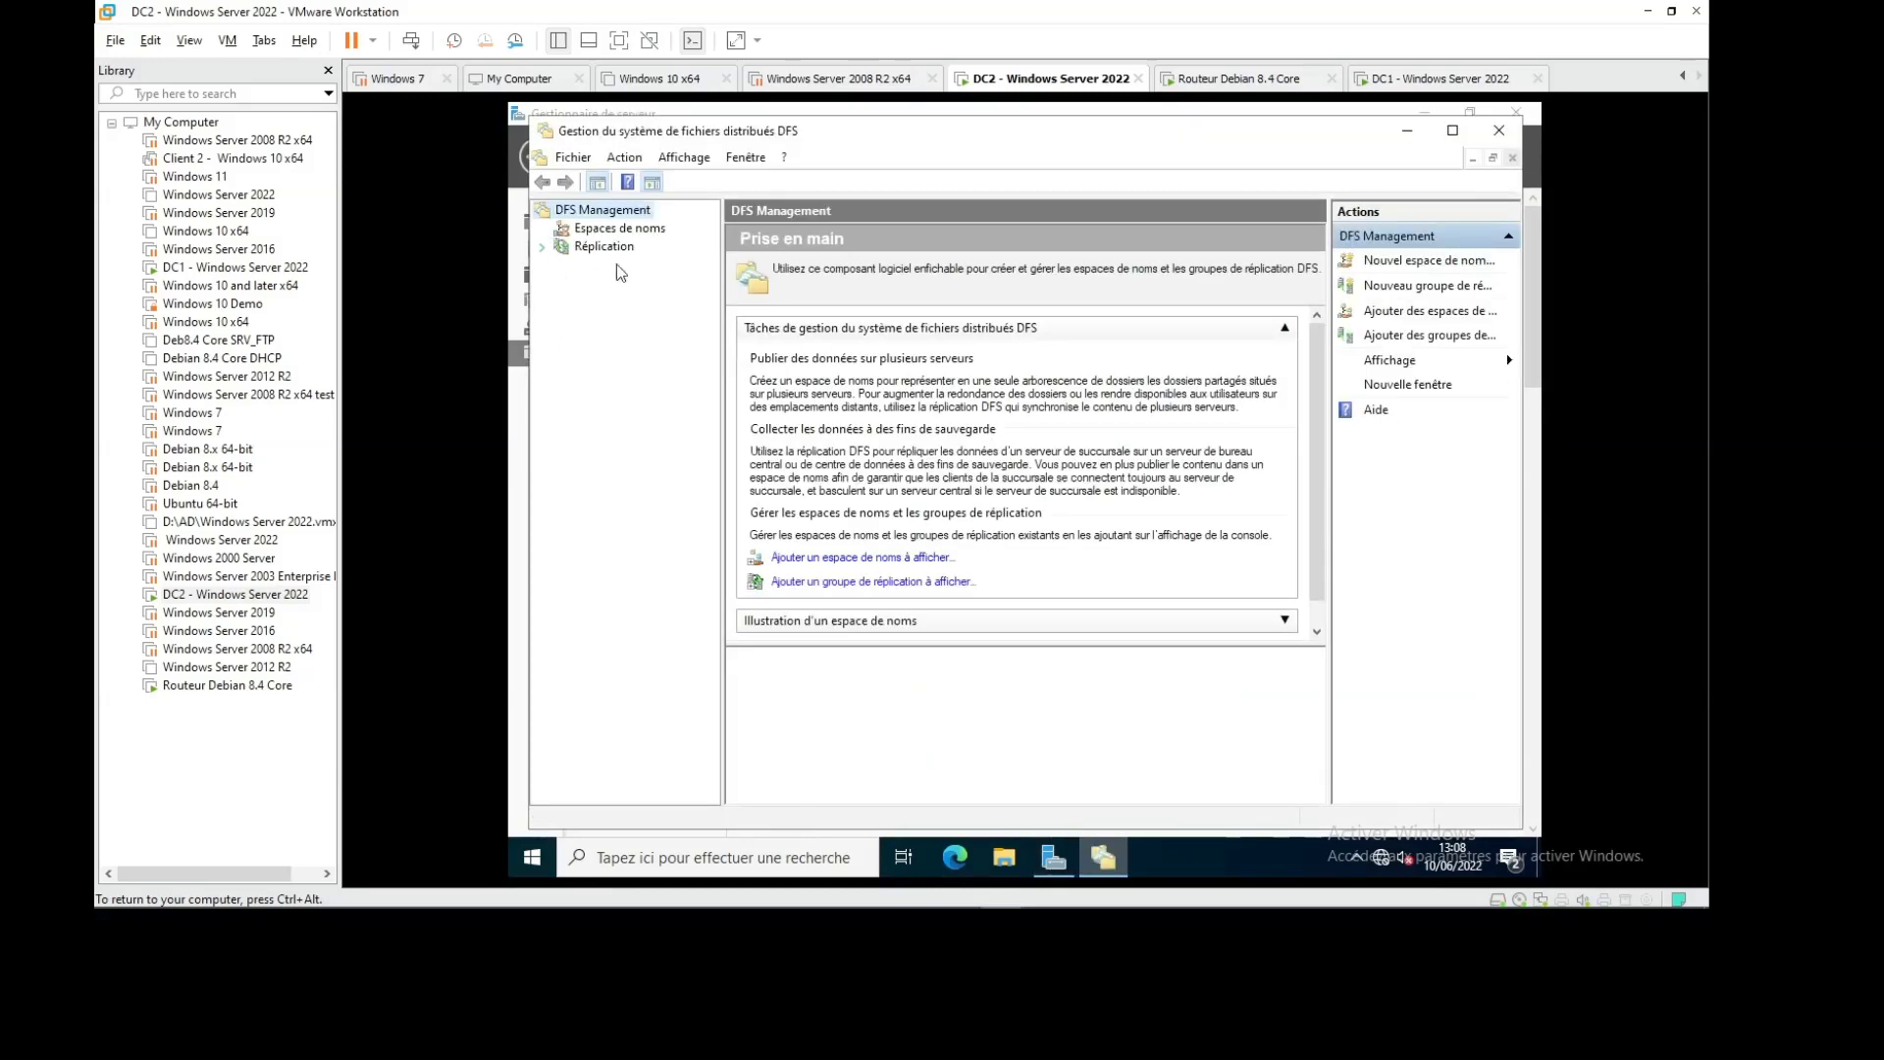
click(1320, 889)
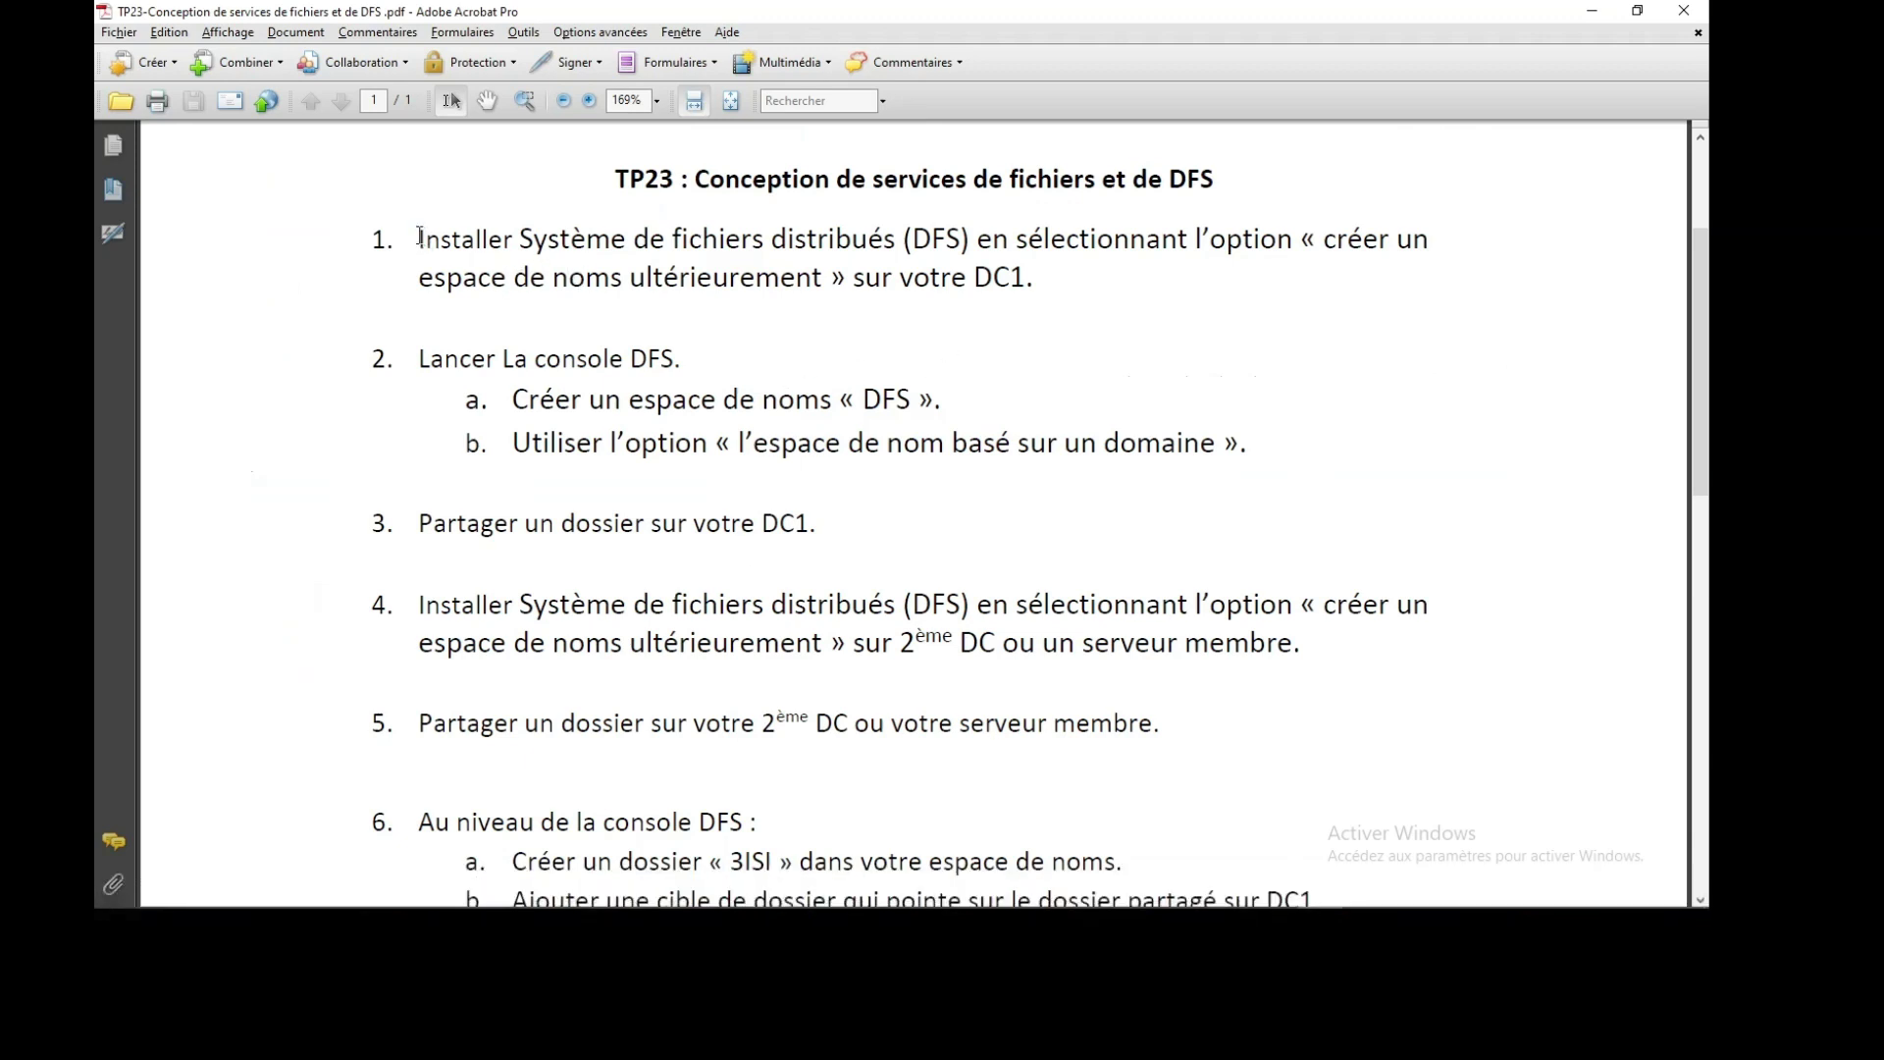
Highlight steps 1 and 2 of the TP23 lab sheet, then minimize Acrobat
drag(420, 238, 1052, 281)
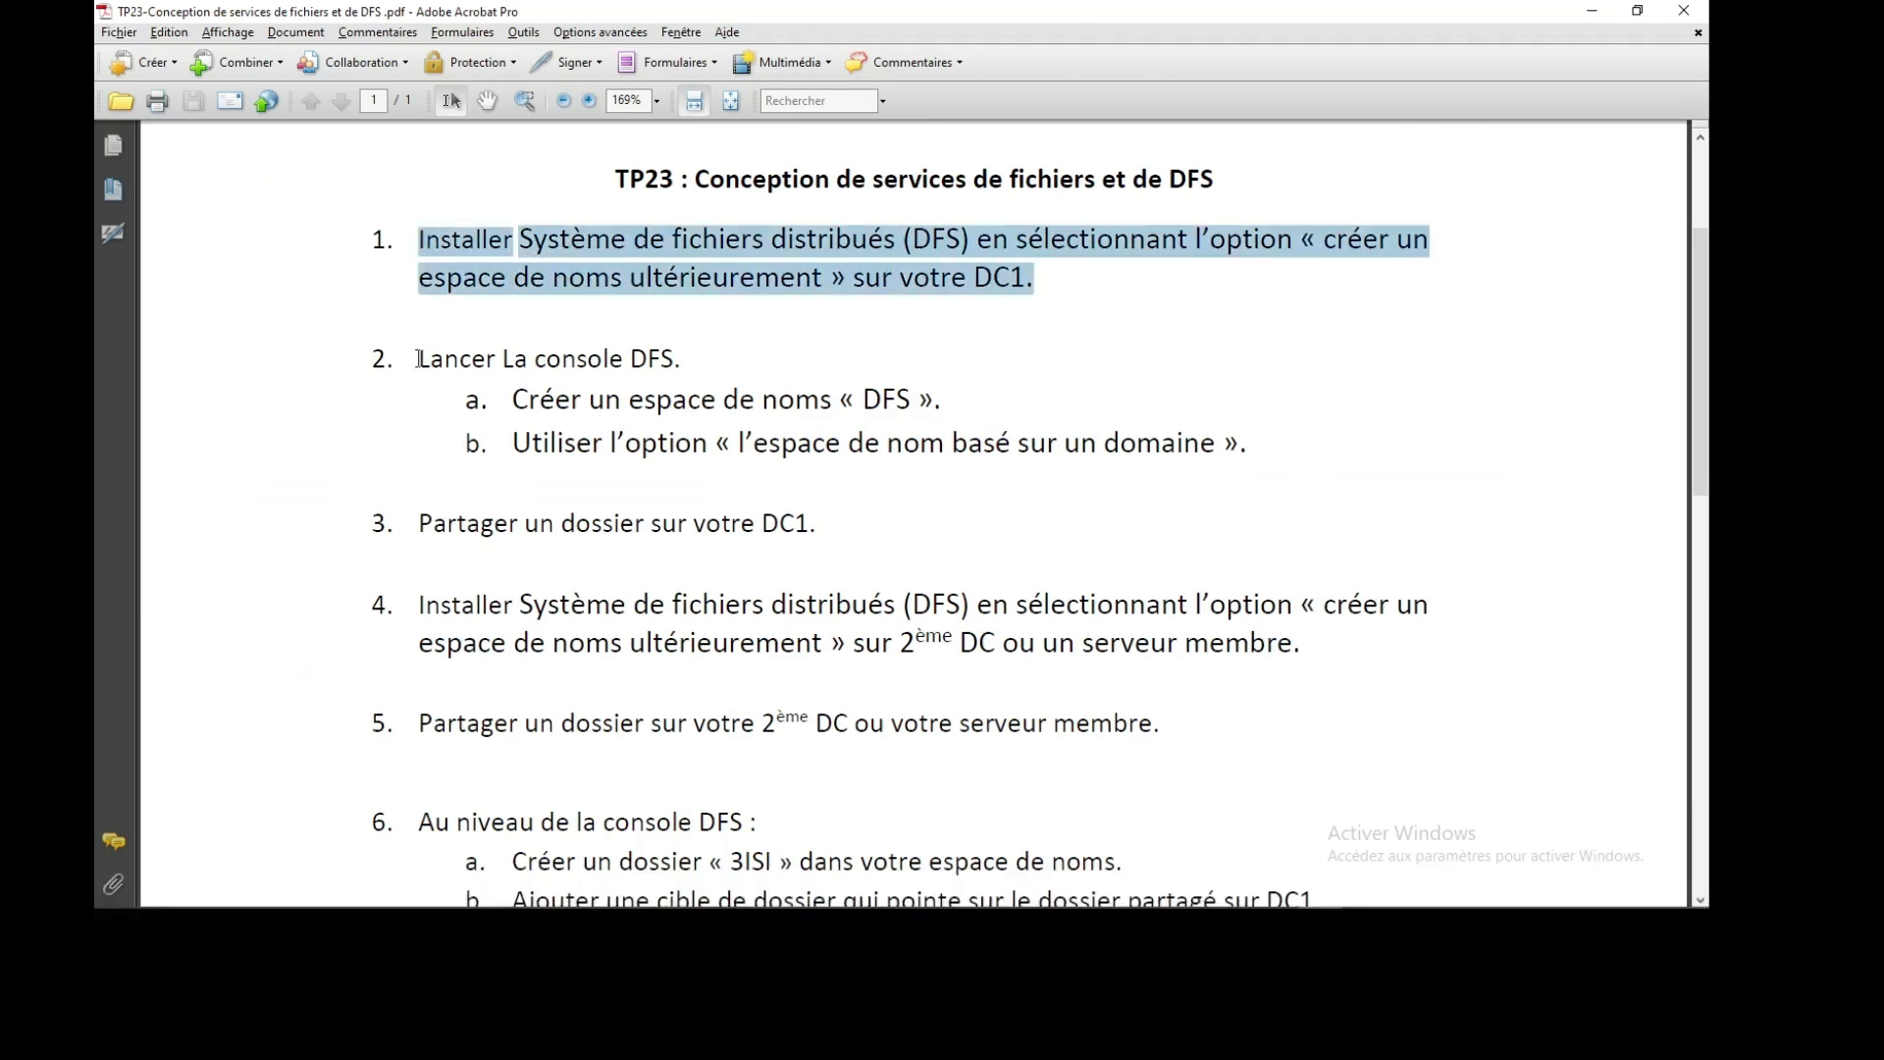
drag(419, 358, 689, 360)
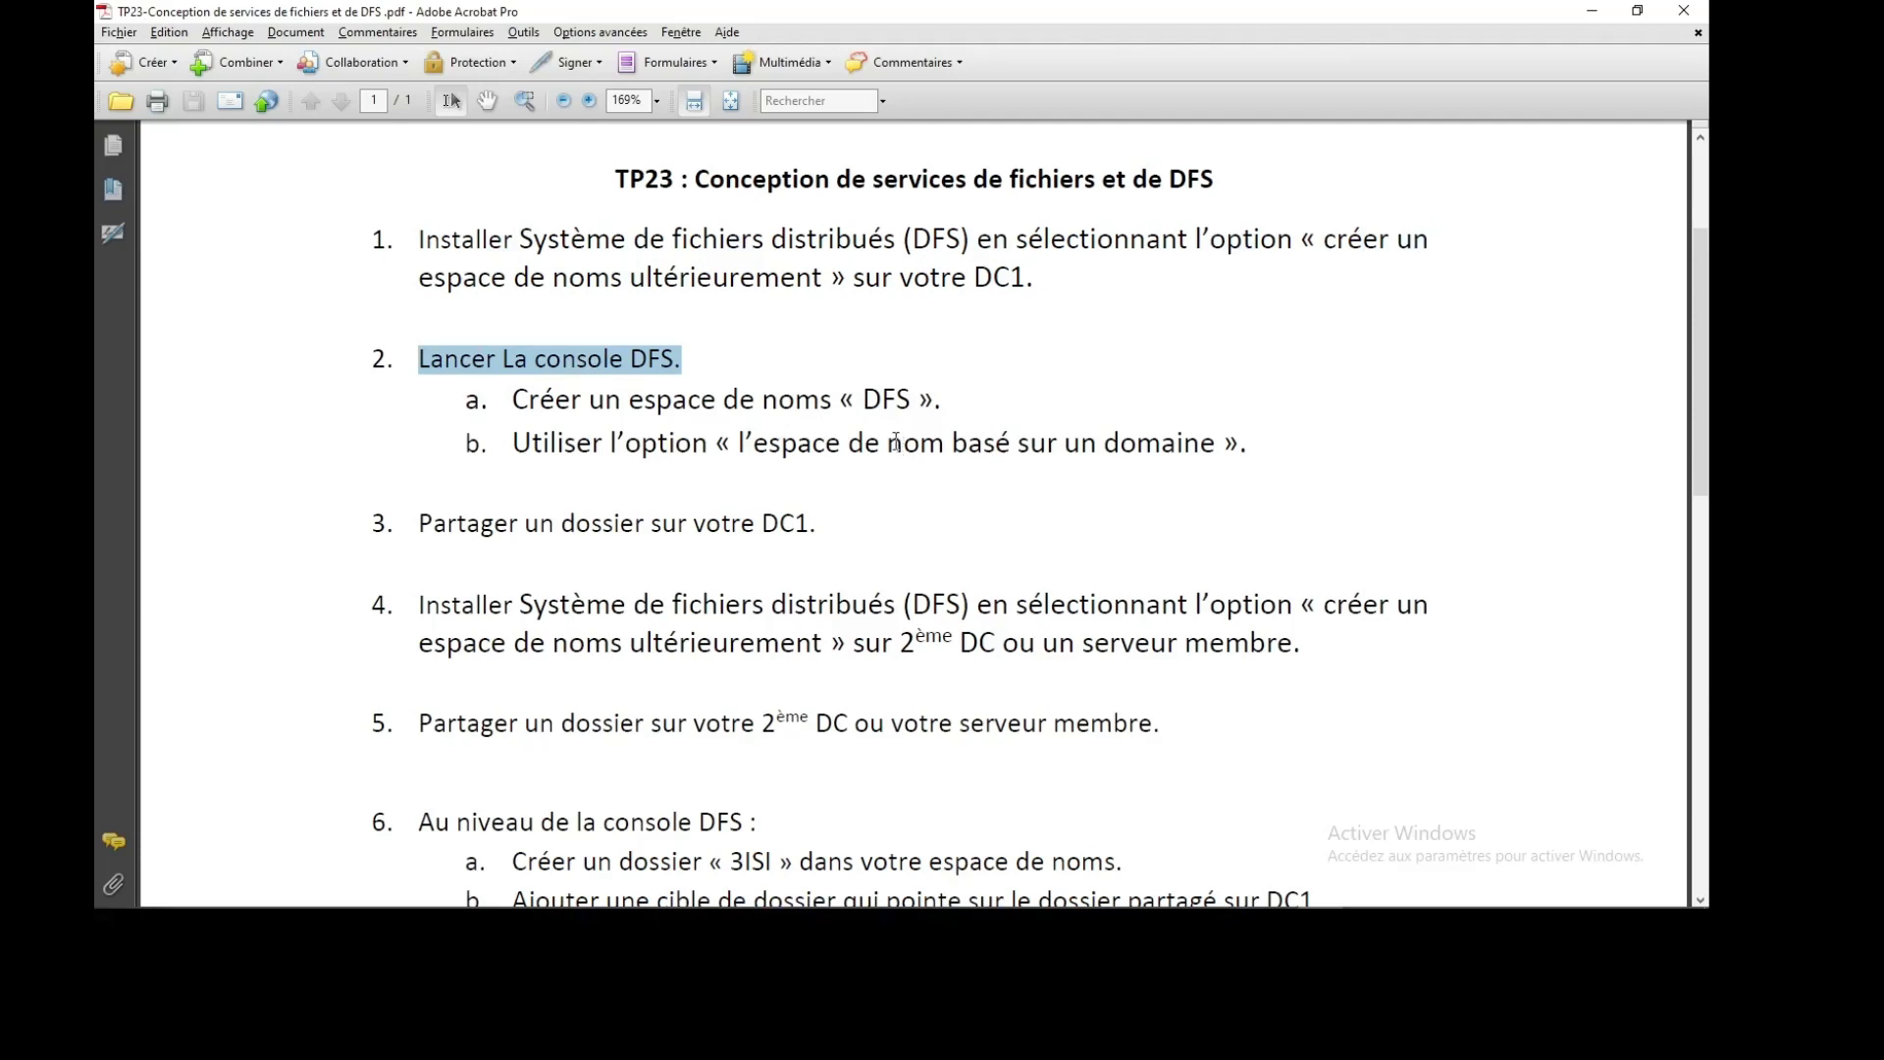
click(1592, 11)
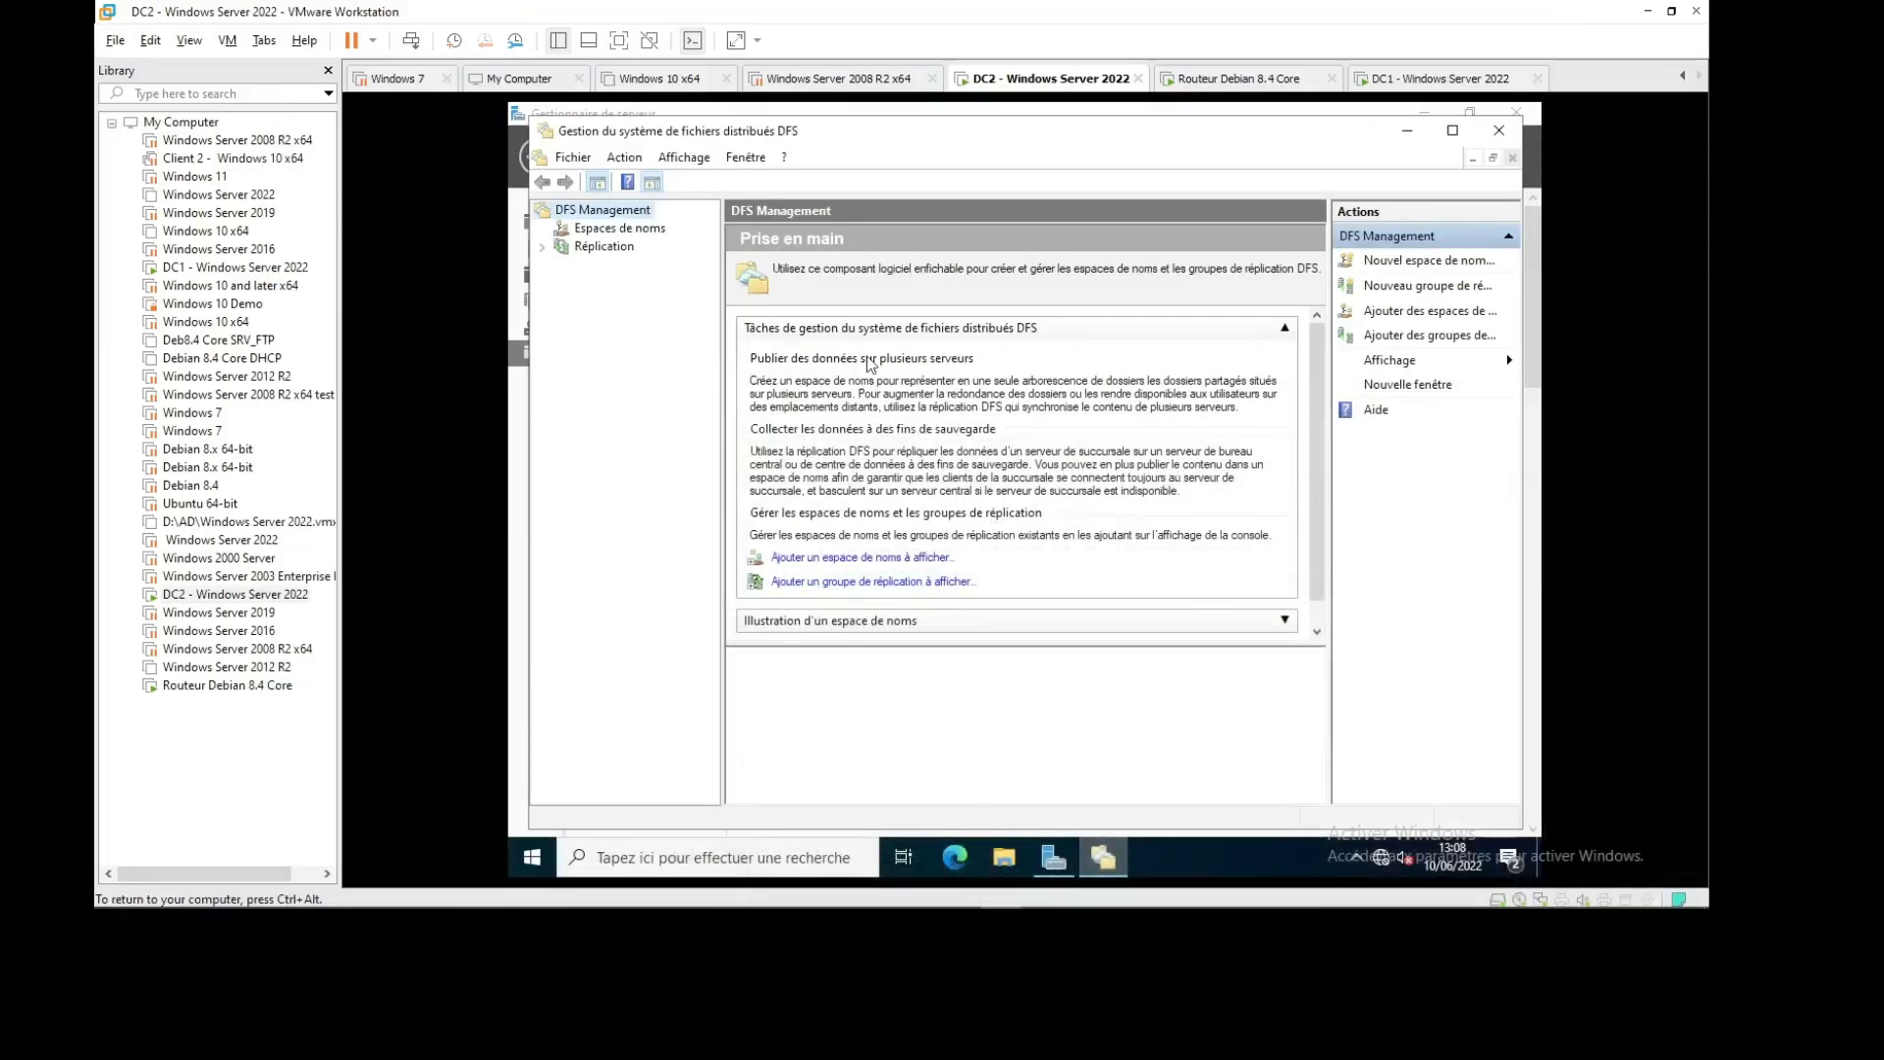
Start a new namespace with dc2 verified as the namespace server, advancing to the naming step
click(1429, 261)
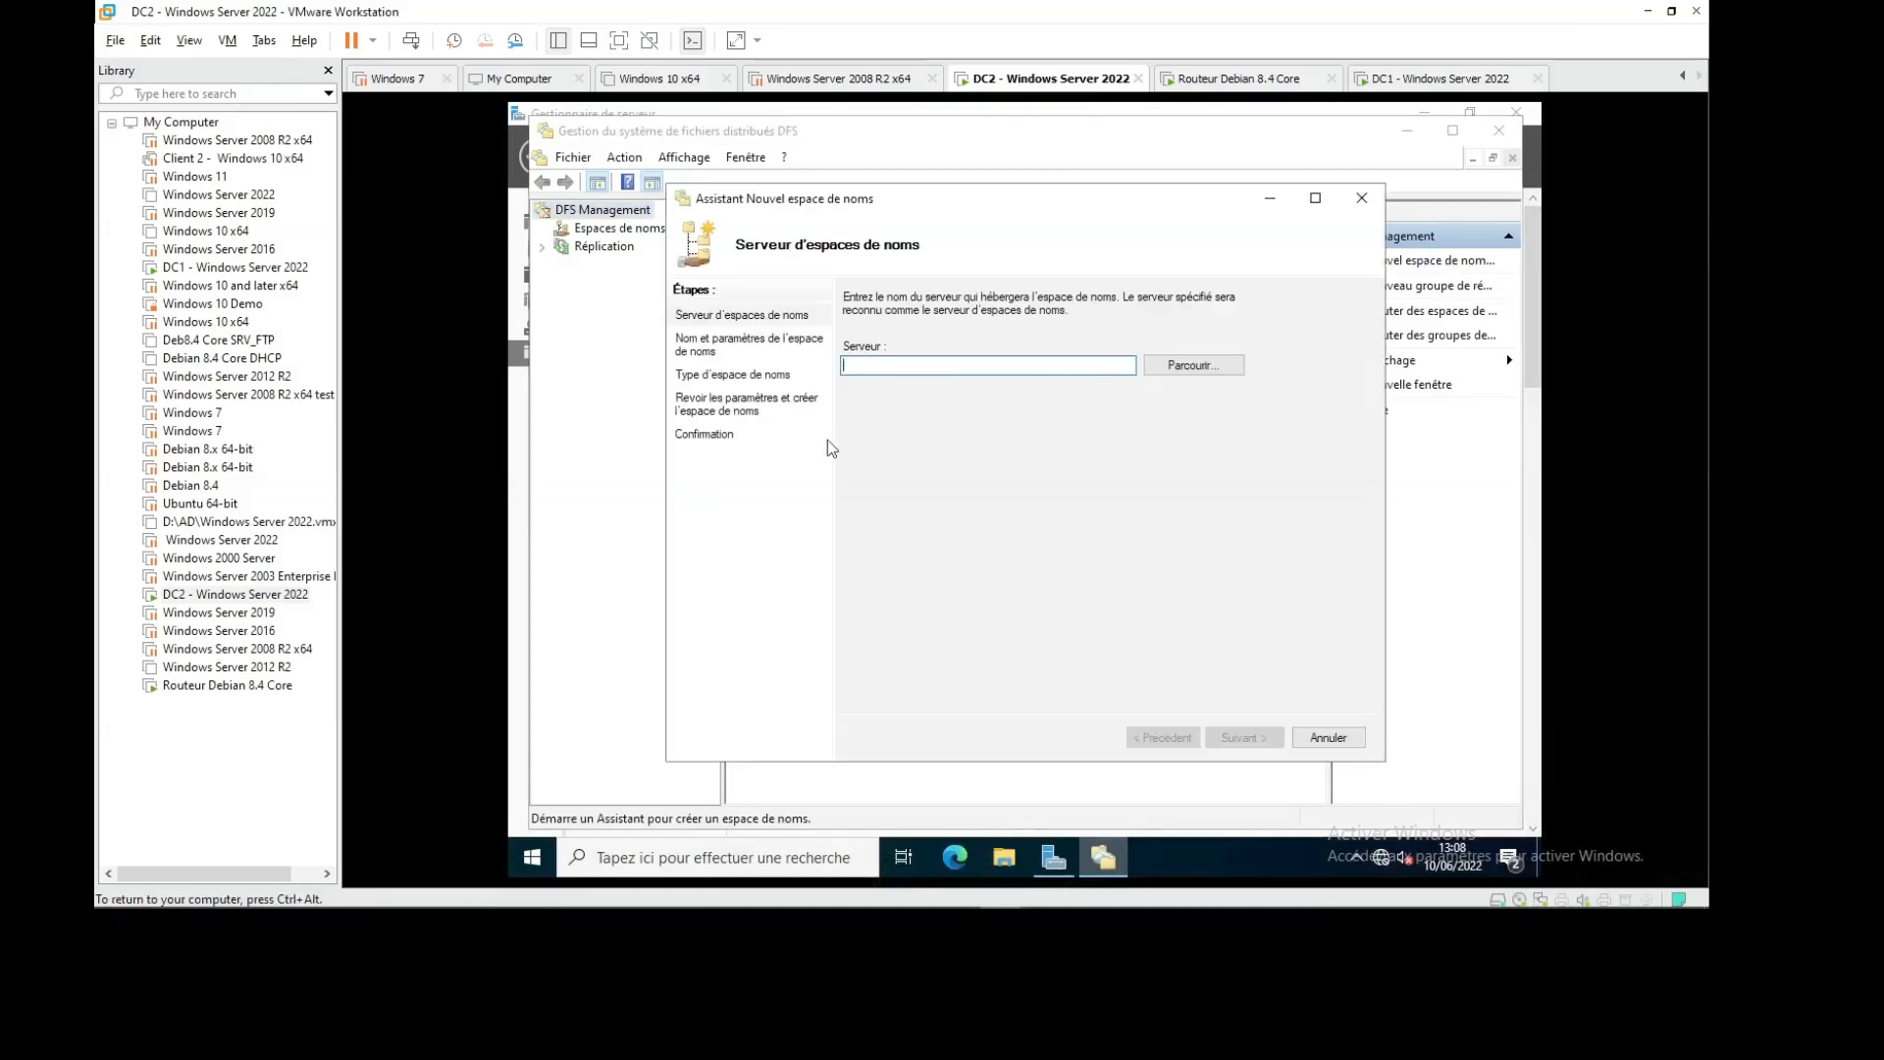
click(1182, 364)
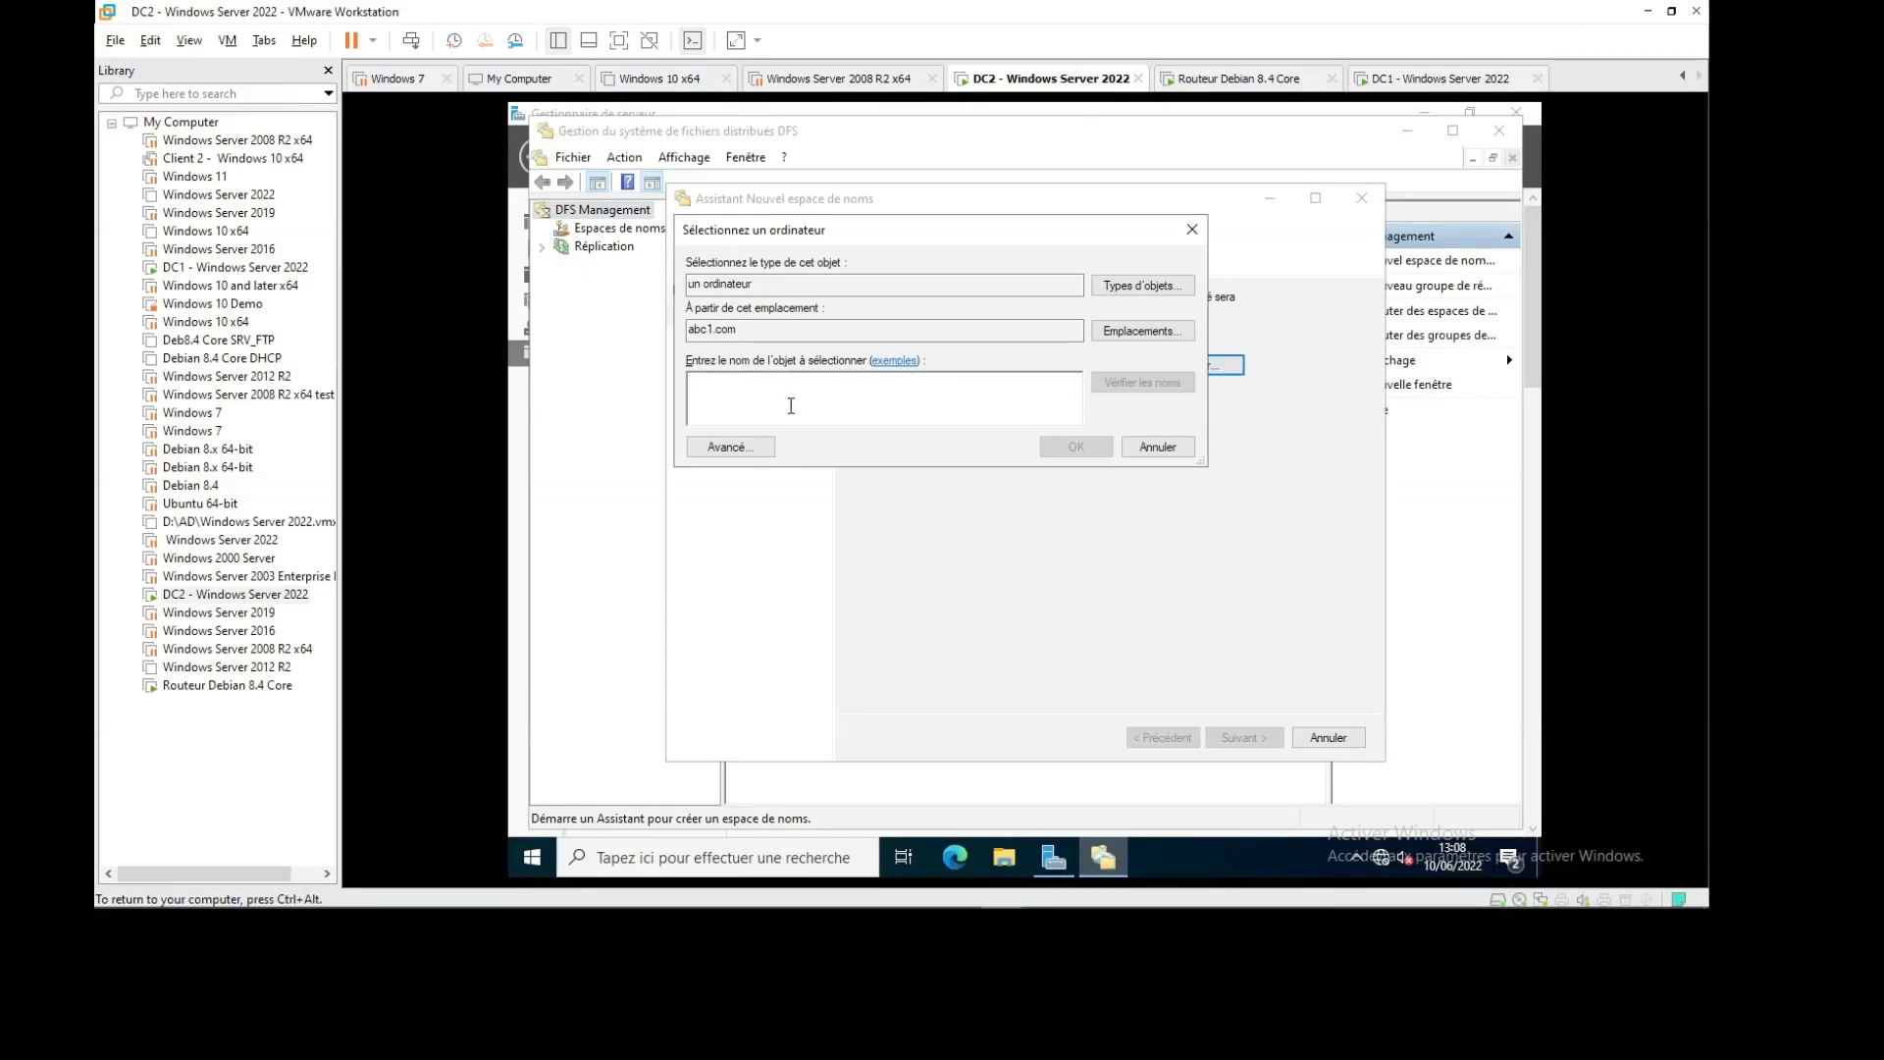
text(dc)
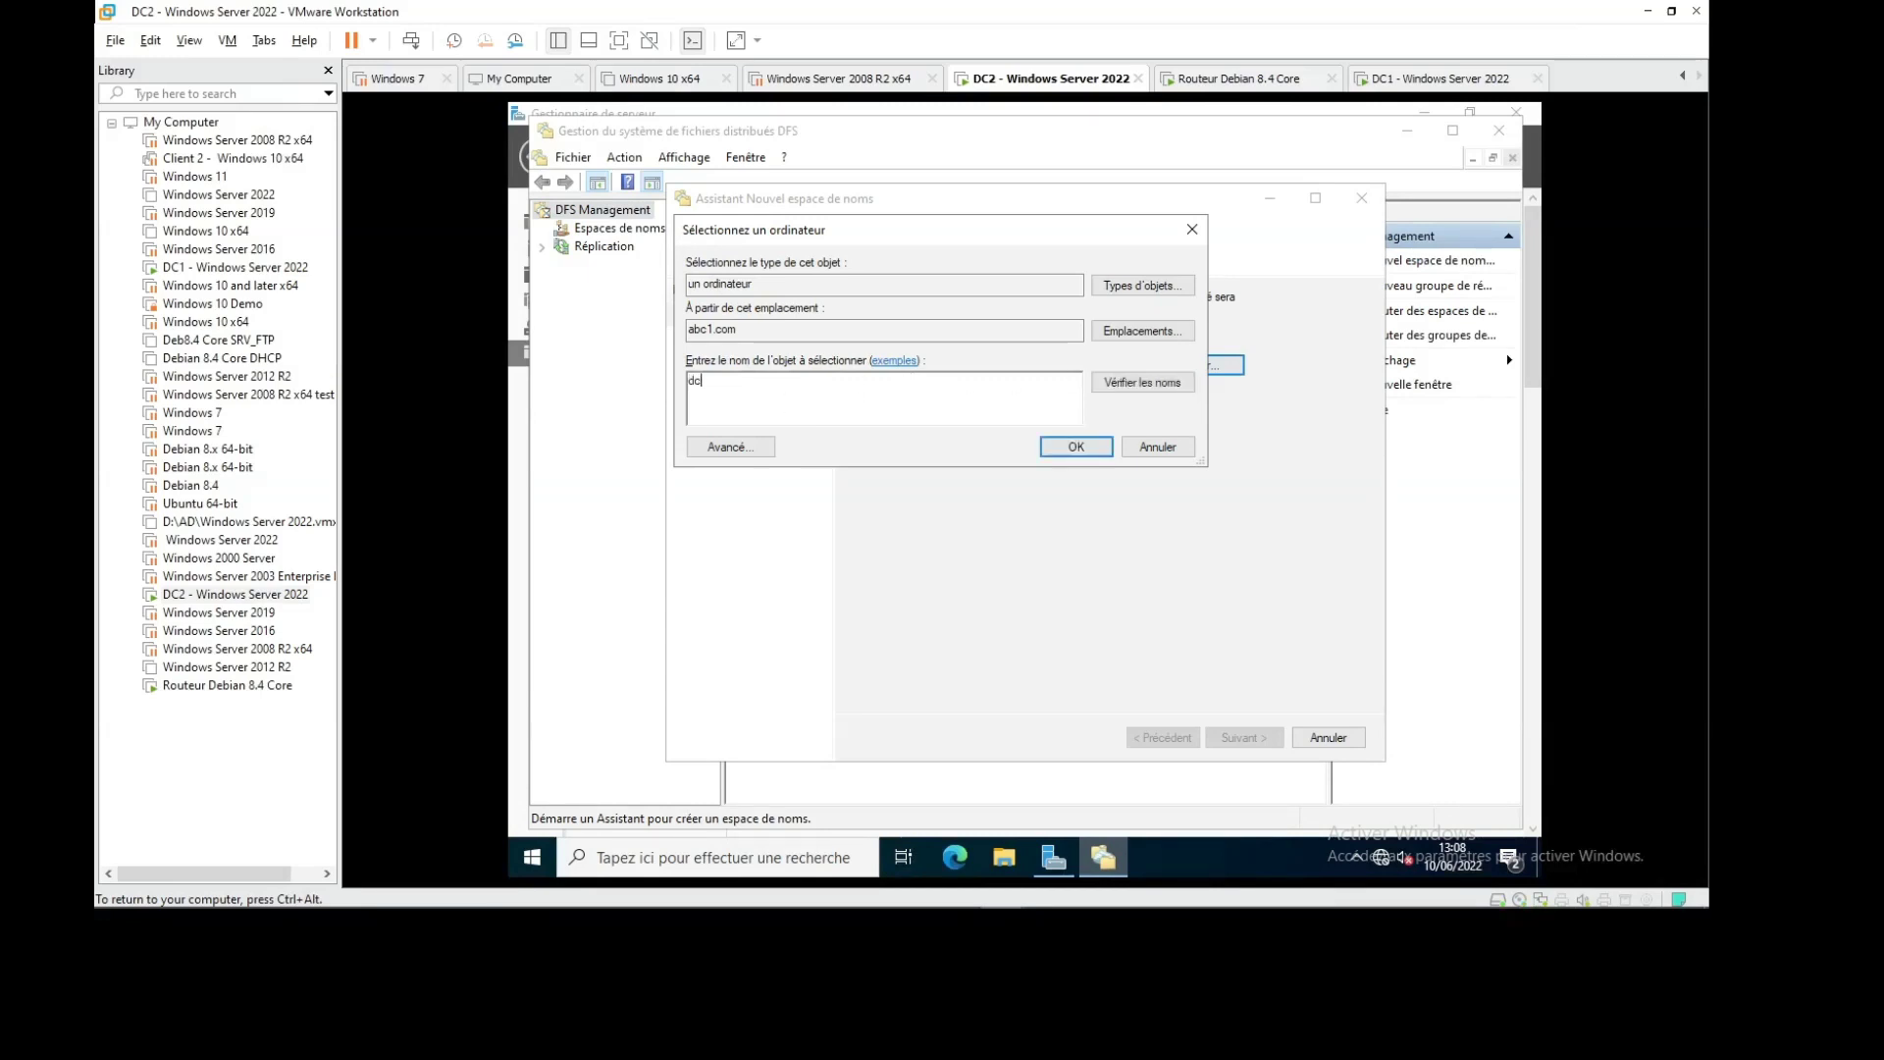
text(2)
click(1124, 383)
click(1074, 446)
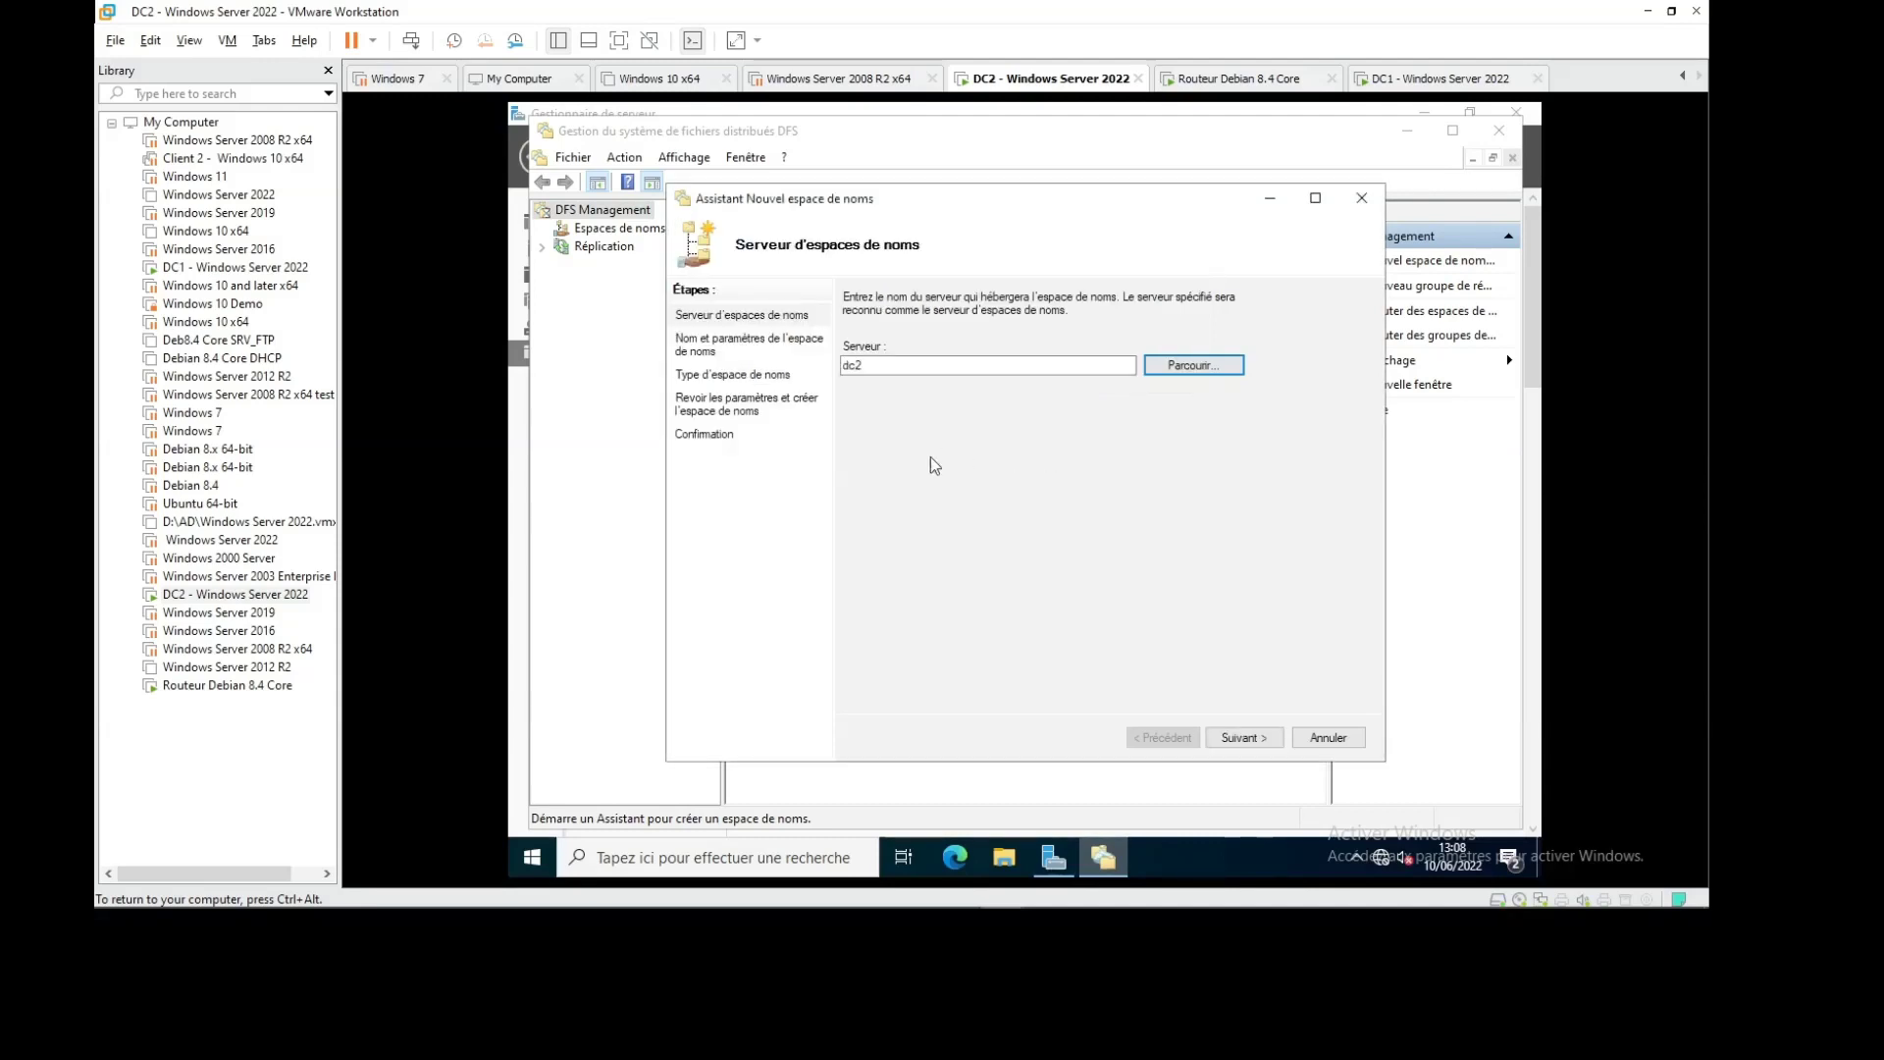
click(1229, 737)
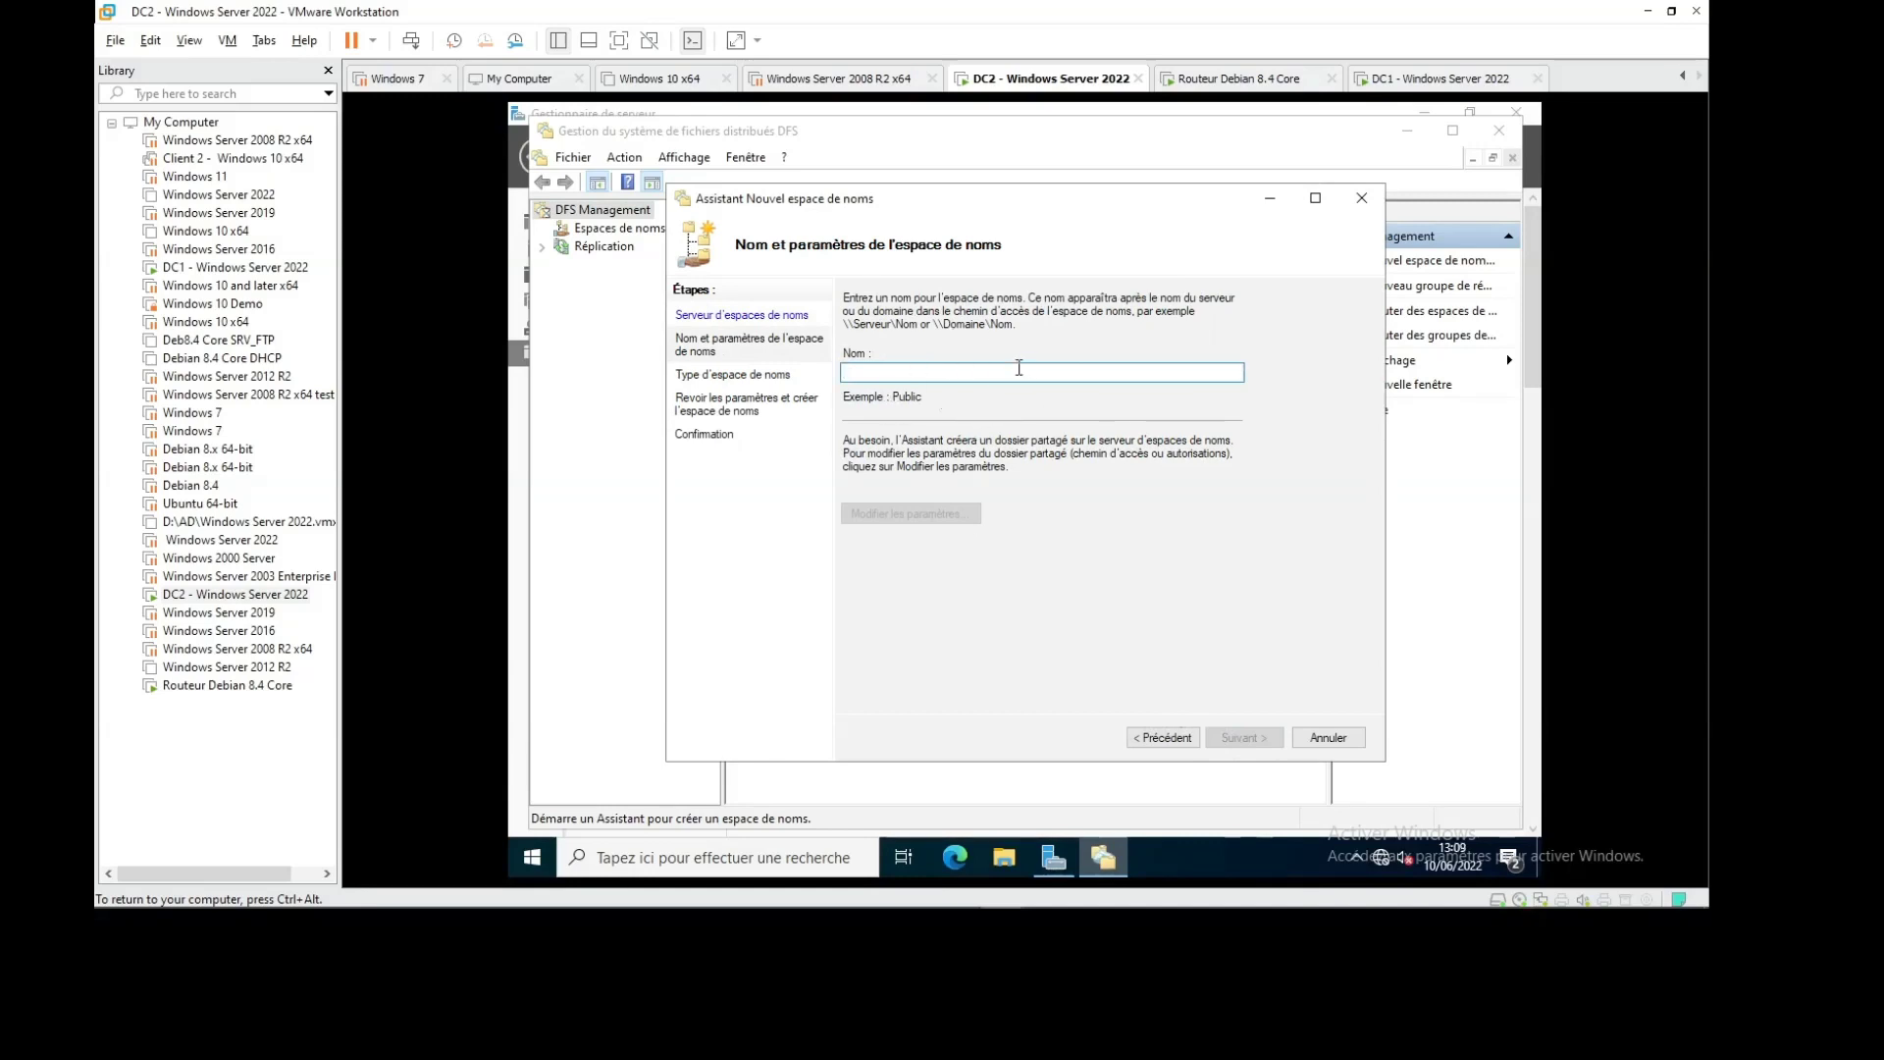
Name the namespace DATA and accept its shared folder settings
text(DATA)
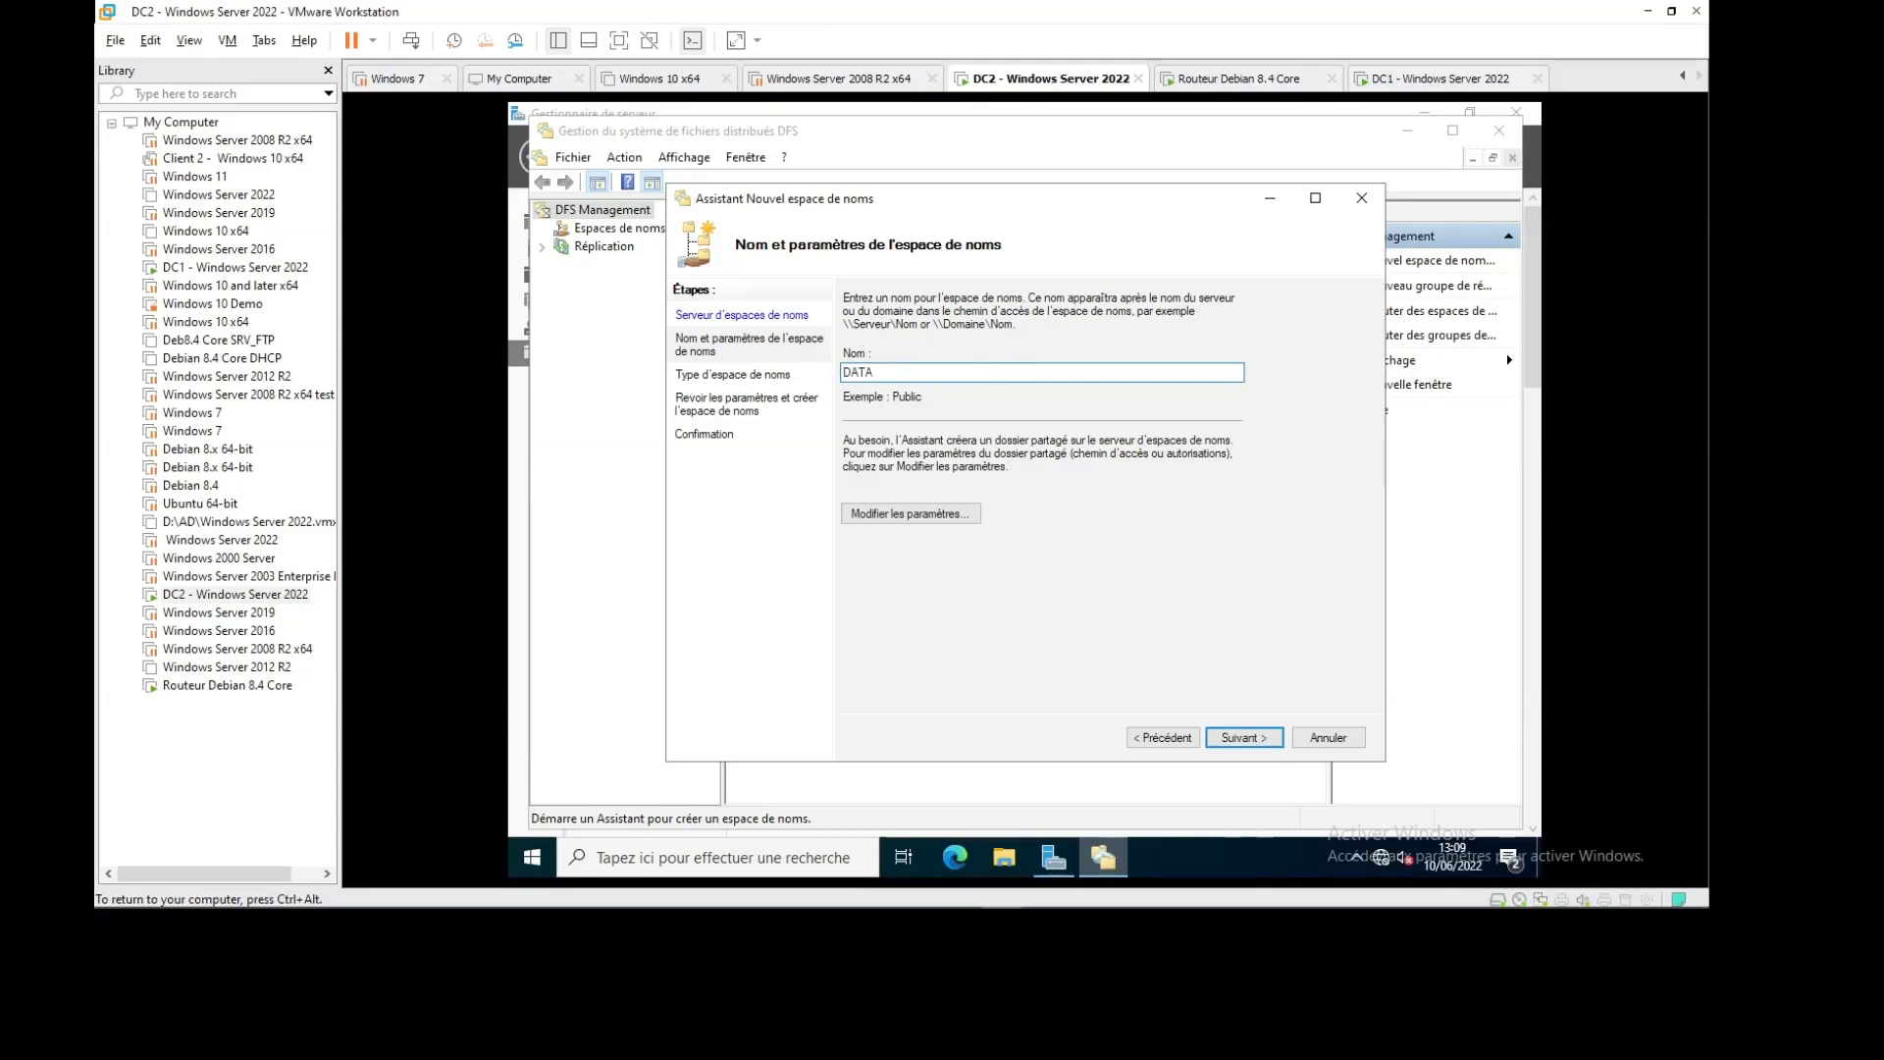
click(1173, 743)
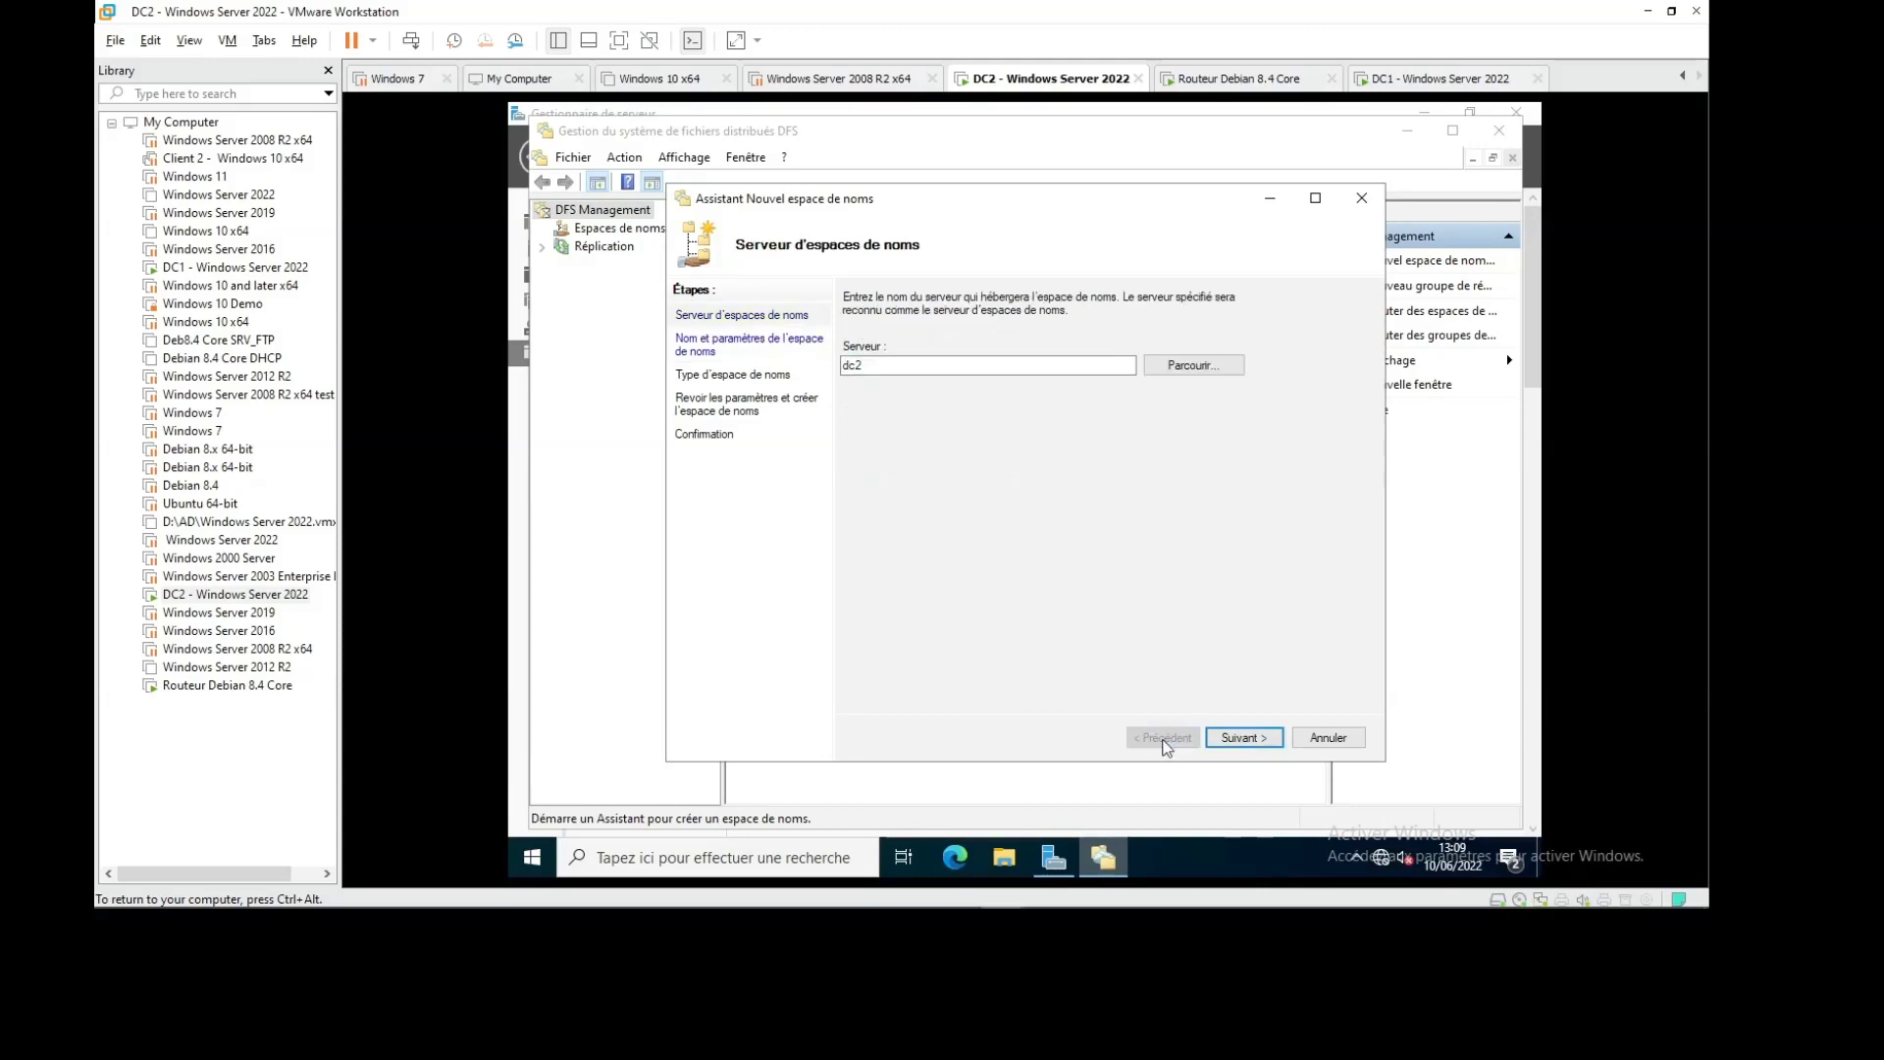
click(1239, 741)
click(911, 514)
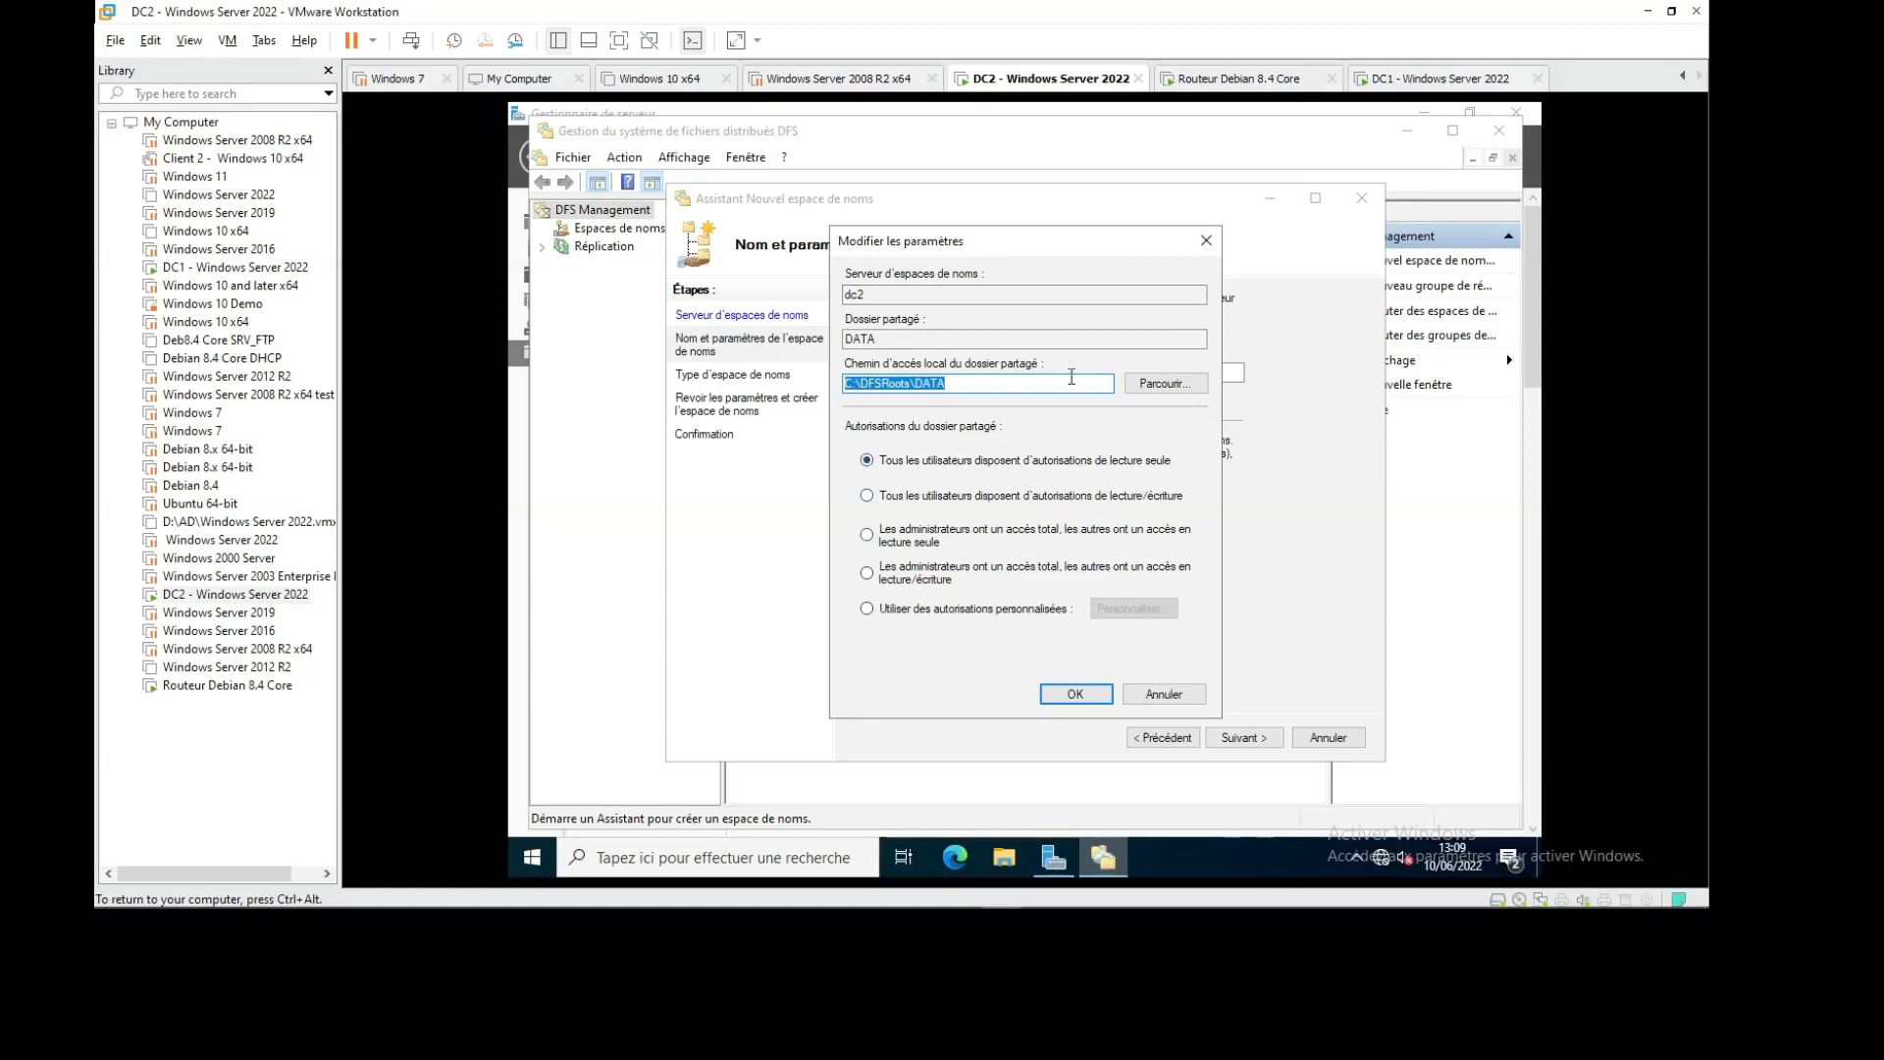
click(1080, 692)
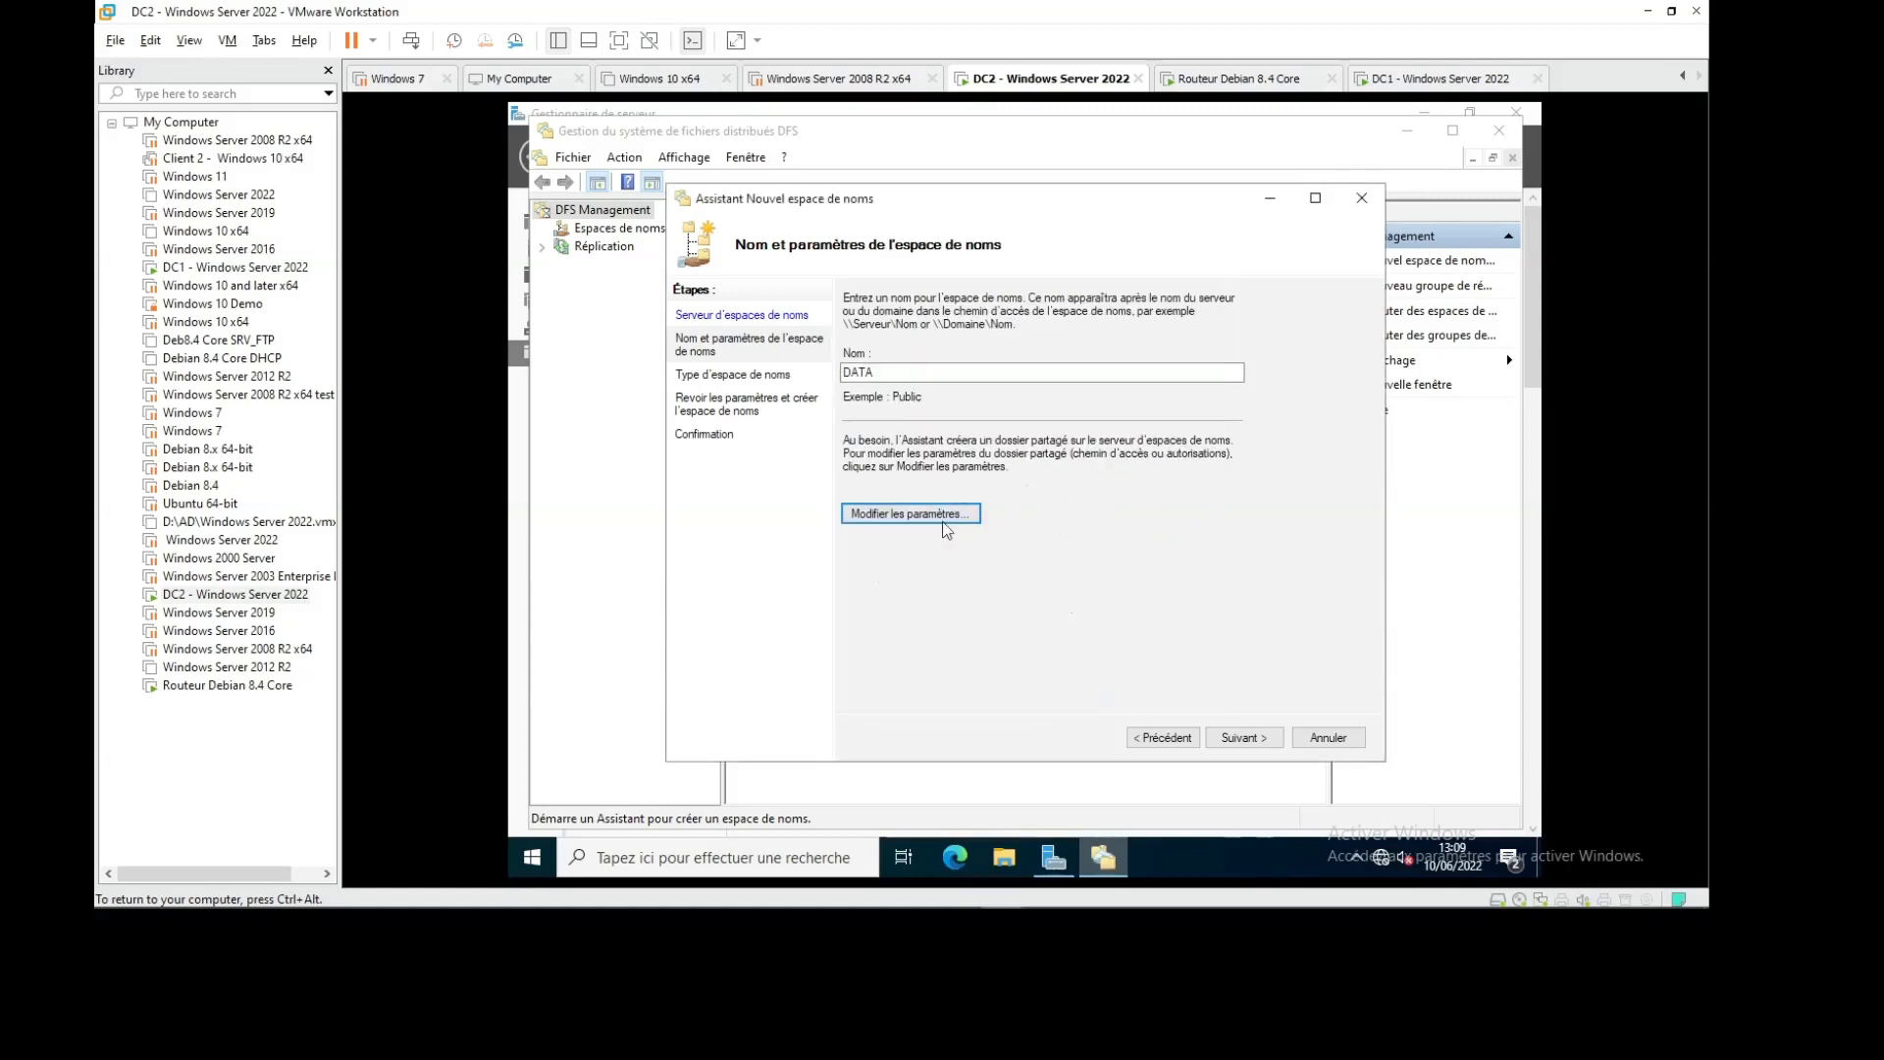
Keep the domain-based type with the \\abc1.com\DATA path and advance to the review page
click(1239, 746)
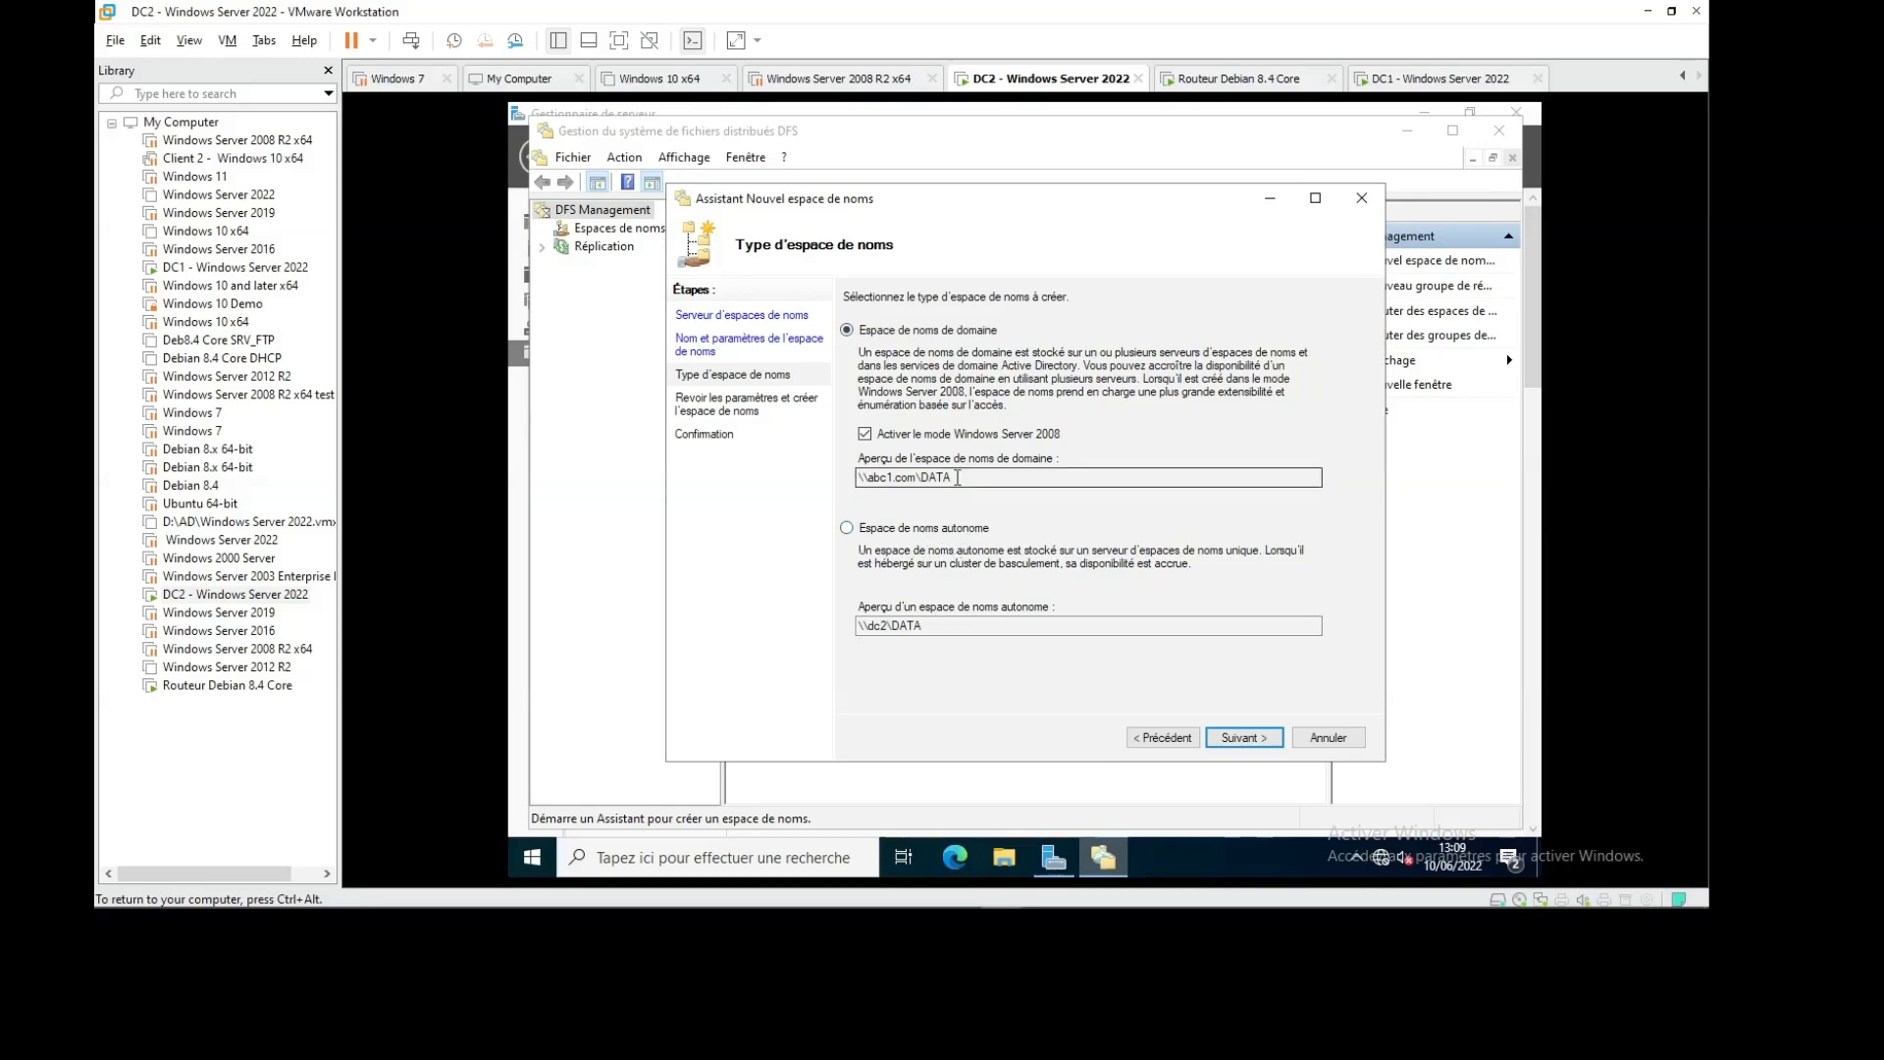
drag(958, 477, 833, 475)
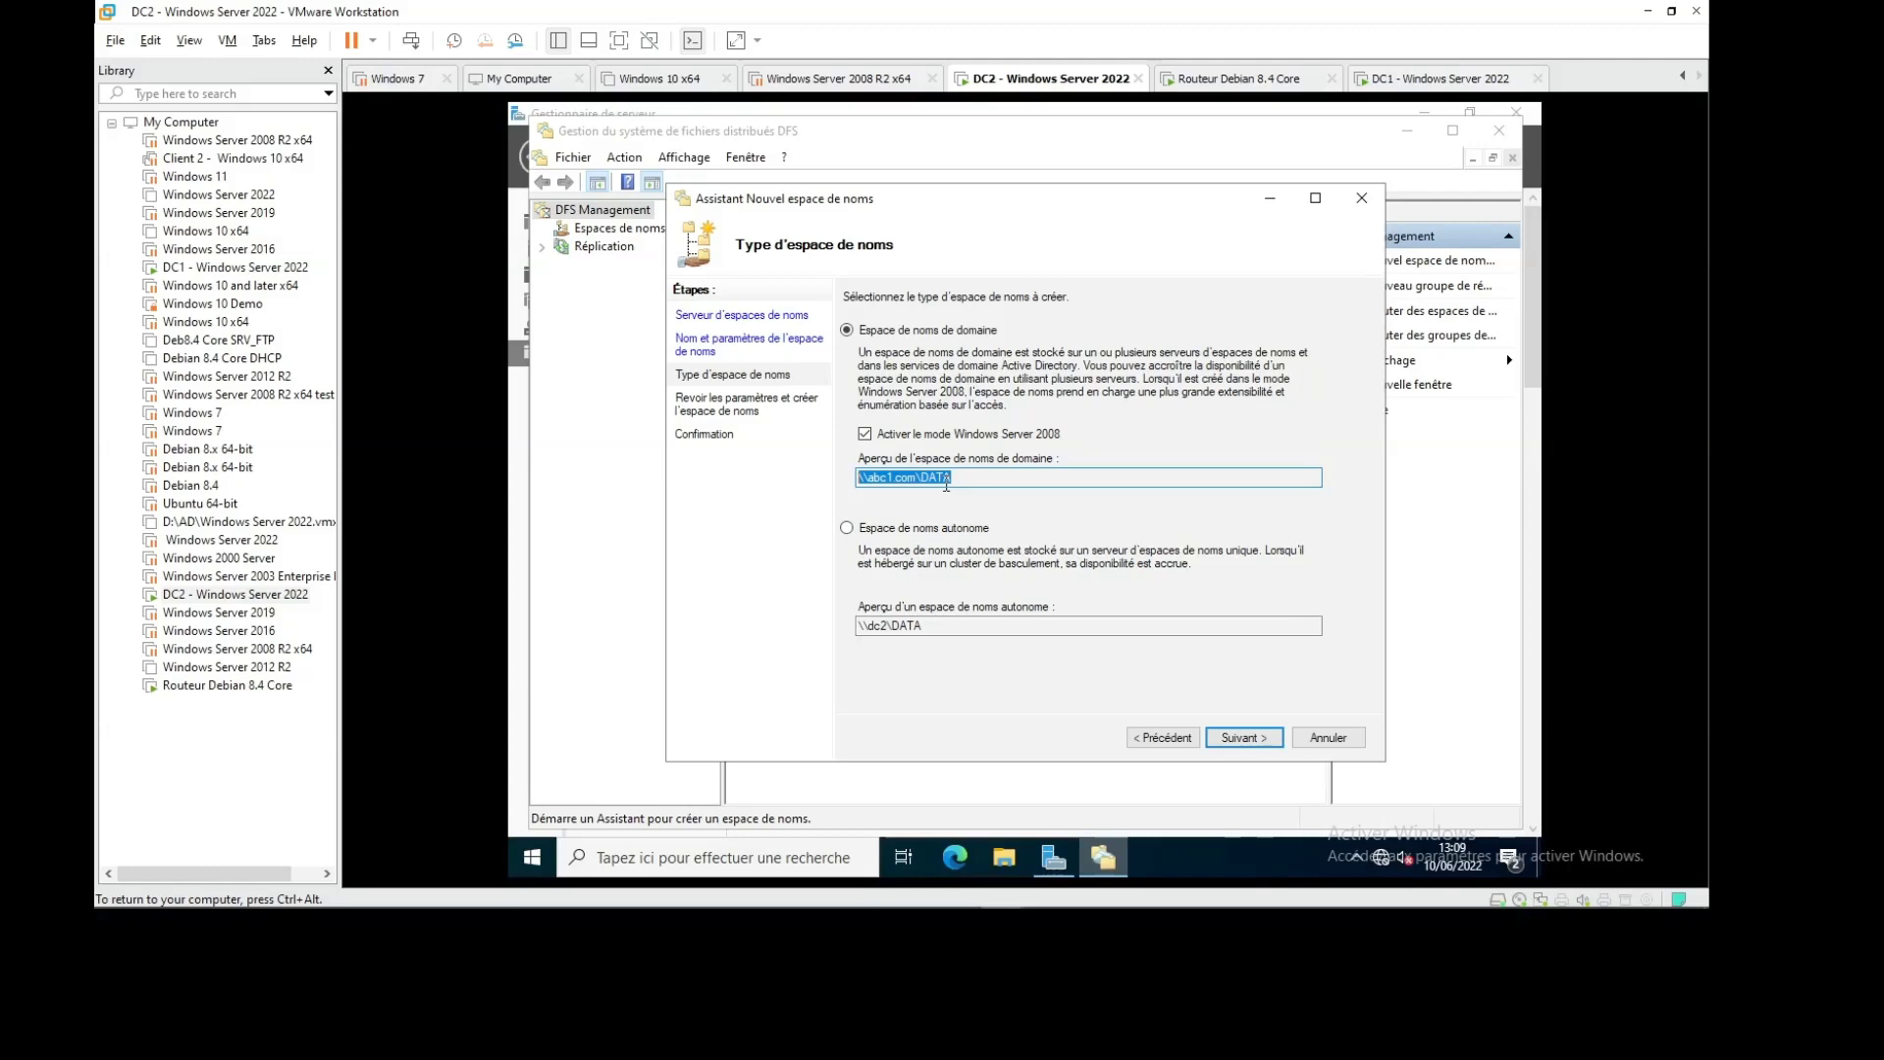
click(1245, 737)
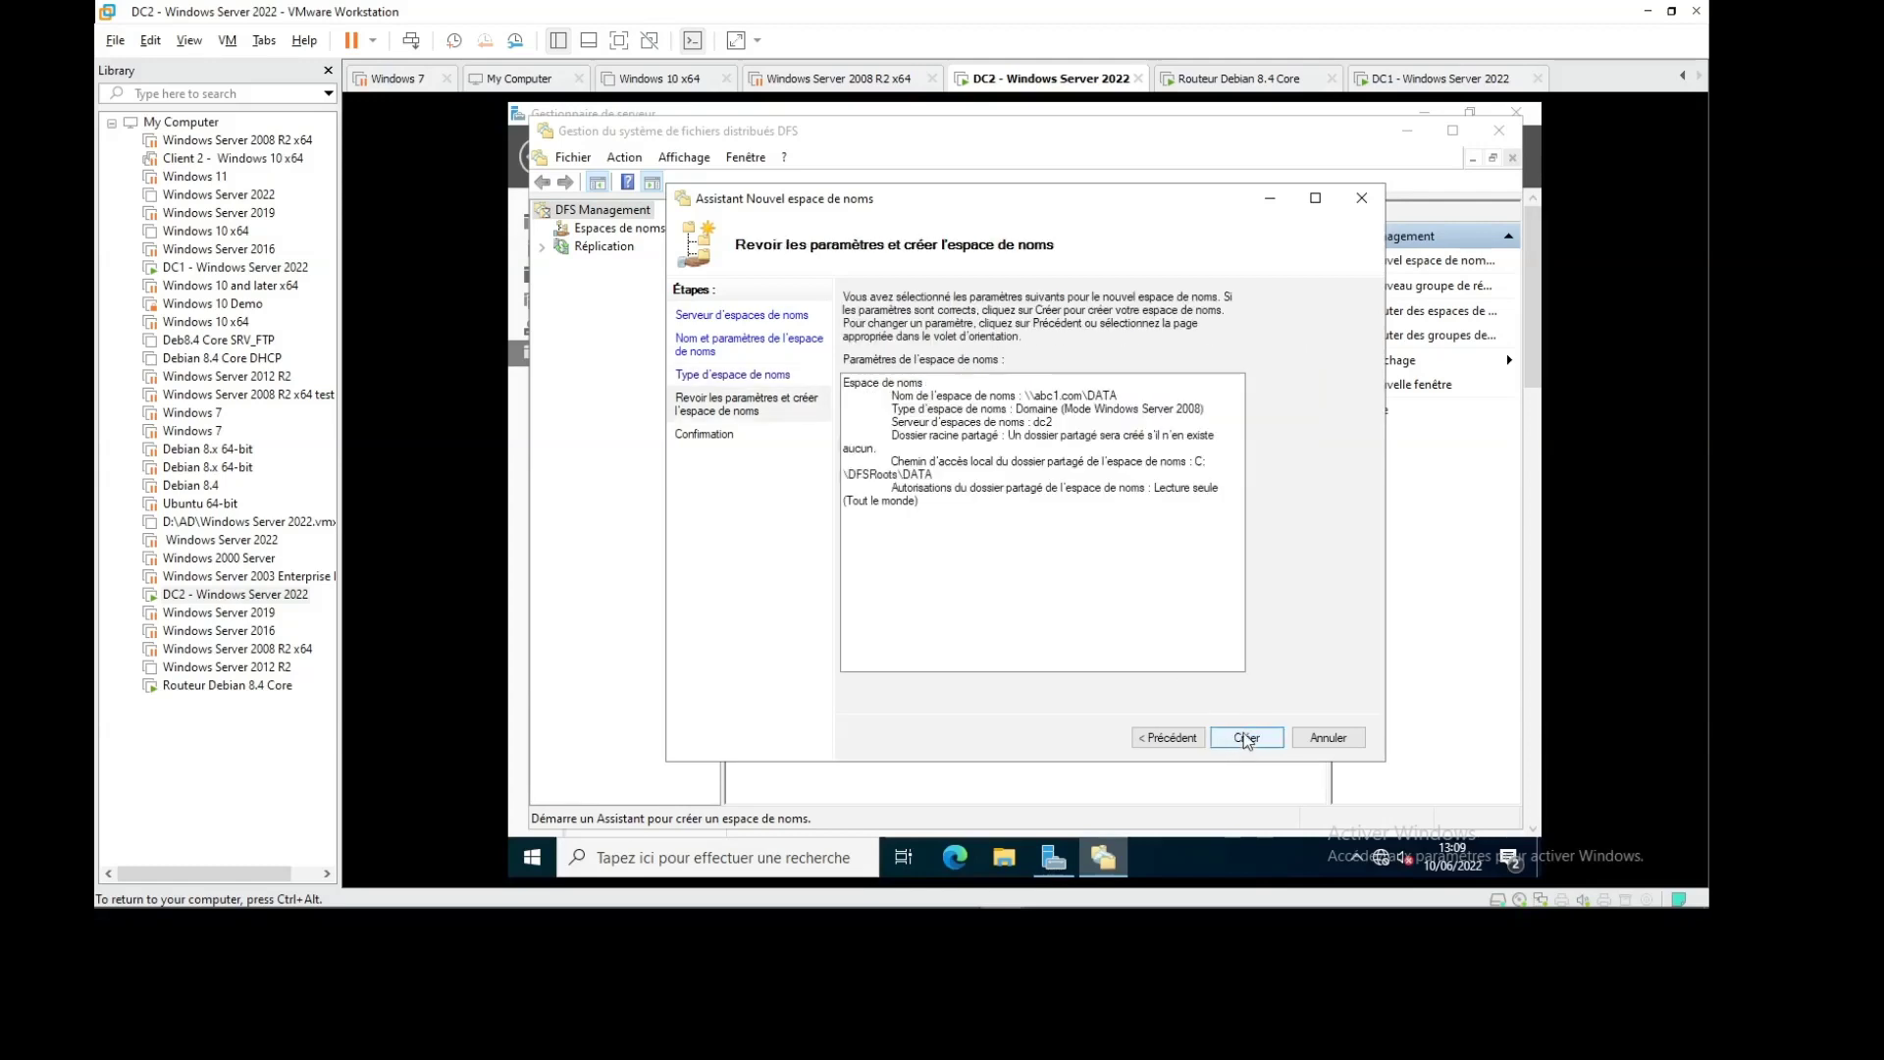
Go back and reconfirm the C:\DFSRoots\DATA shared folder settings
click(1244, 739)
click(1165, 741)
click(1166, 743)
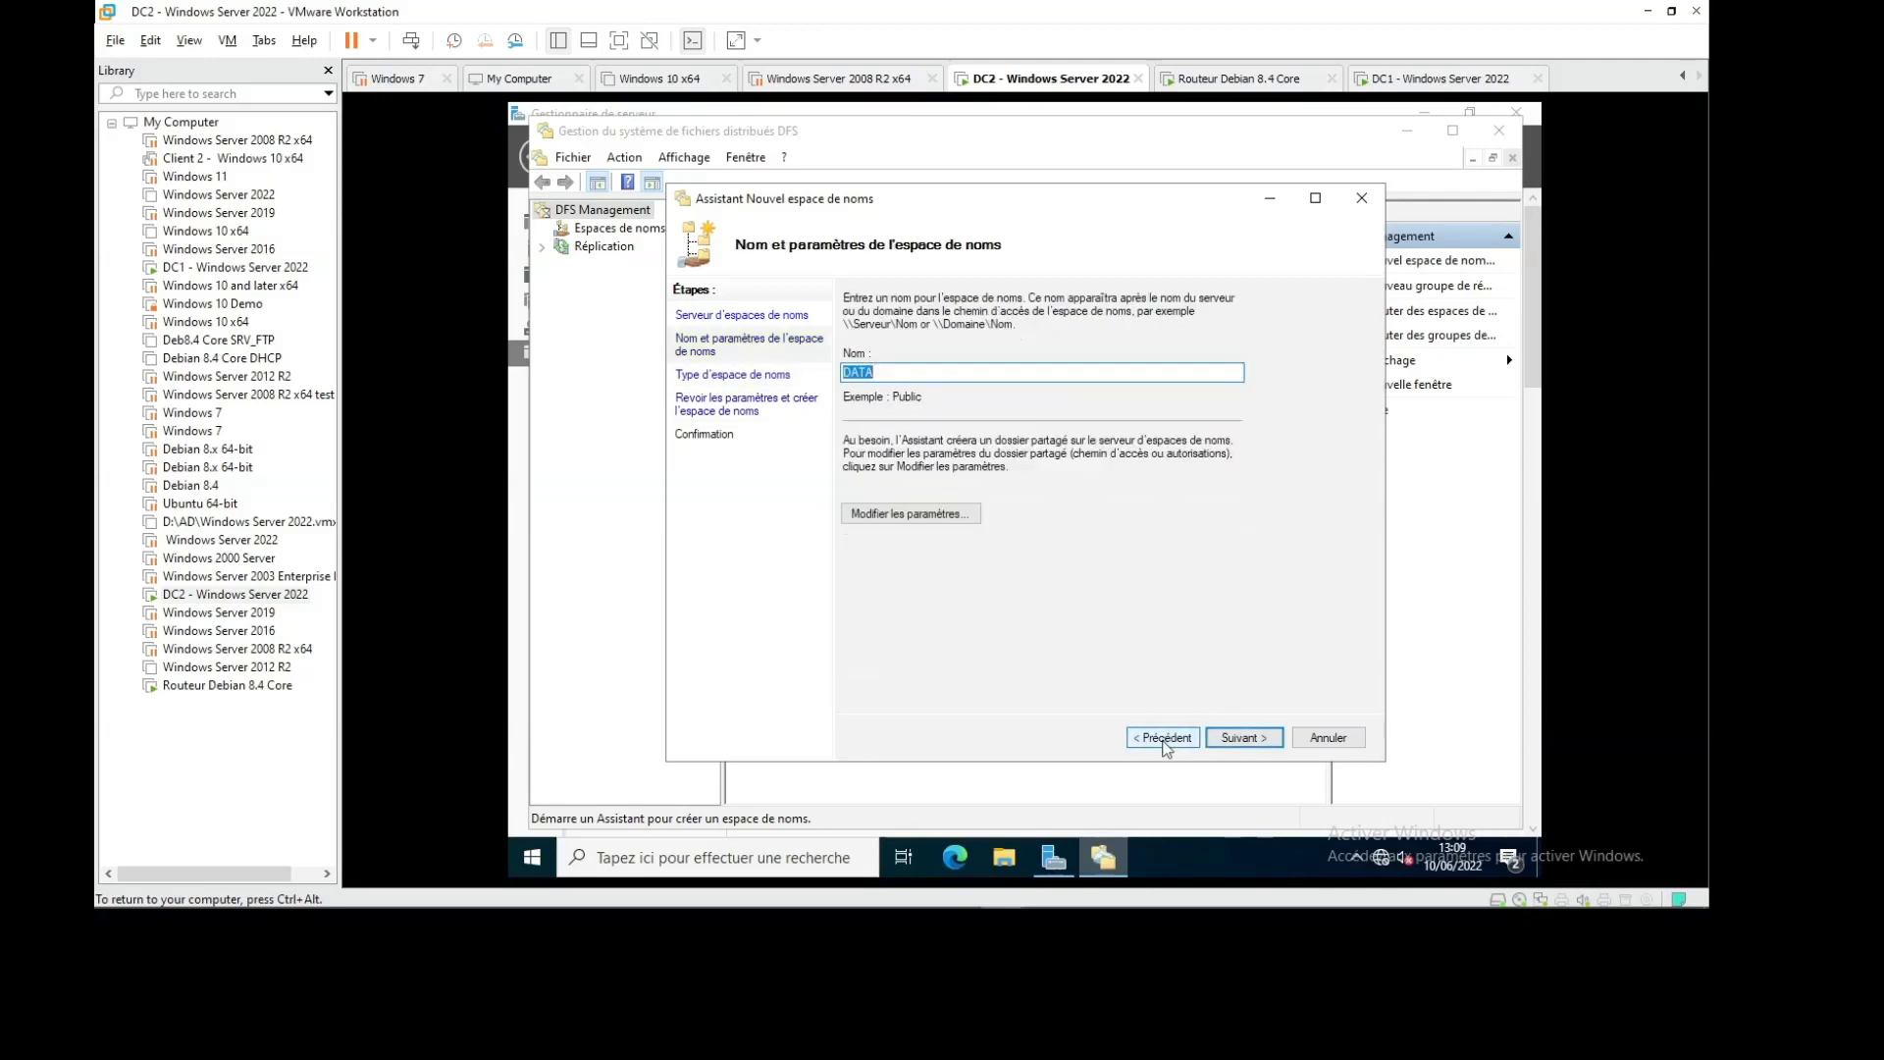
click(887, 516)
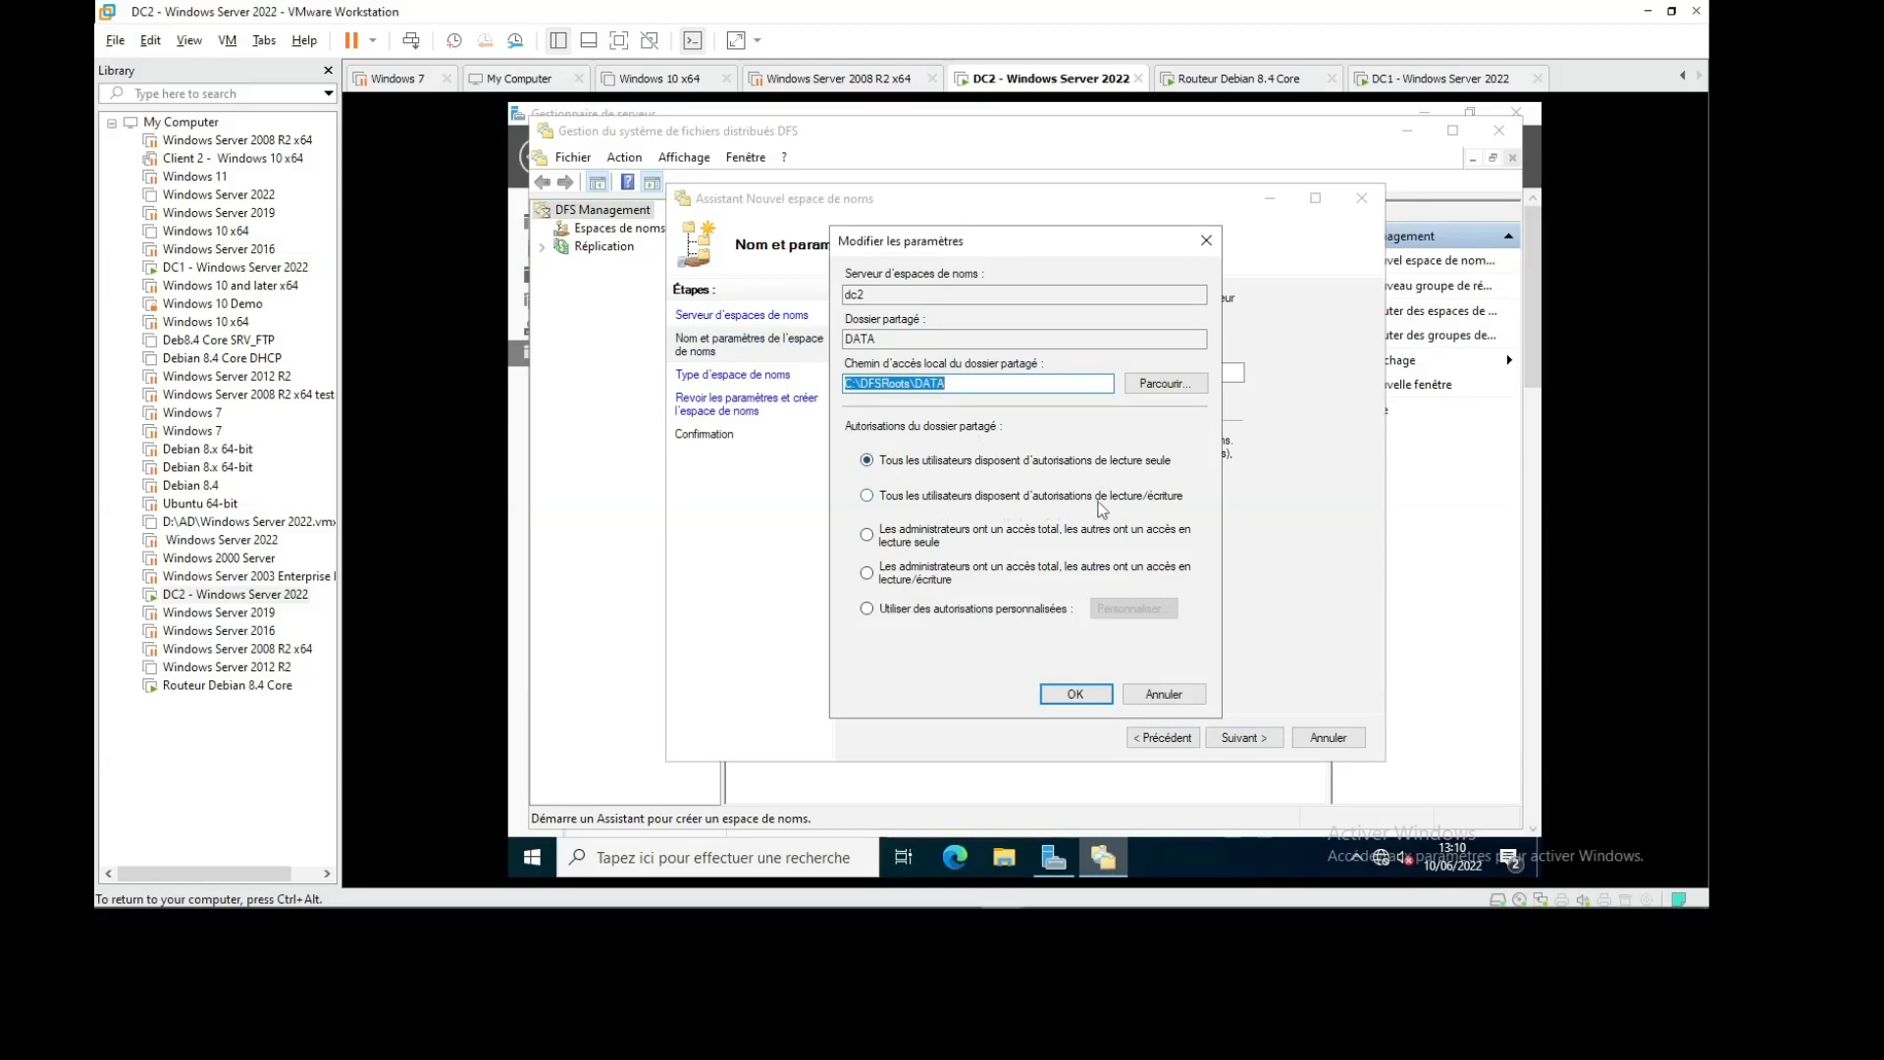
click(1079, 694)
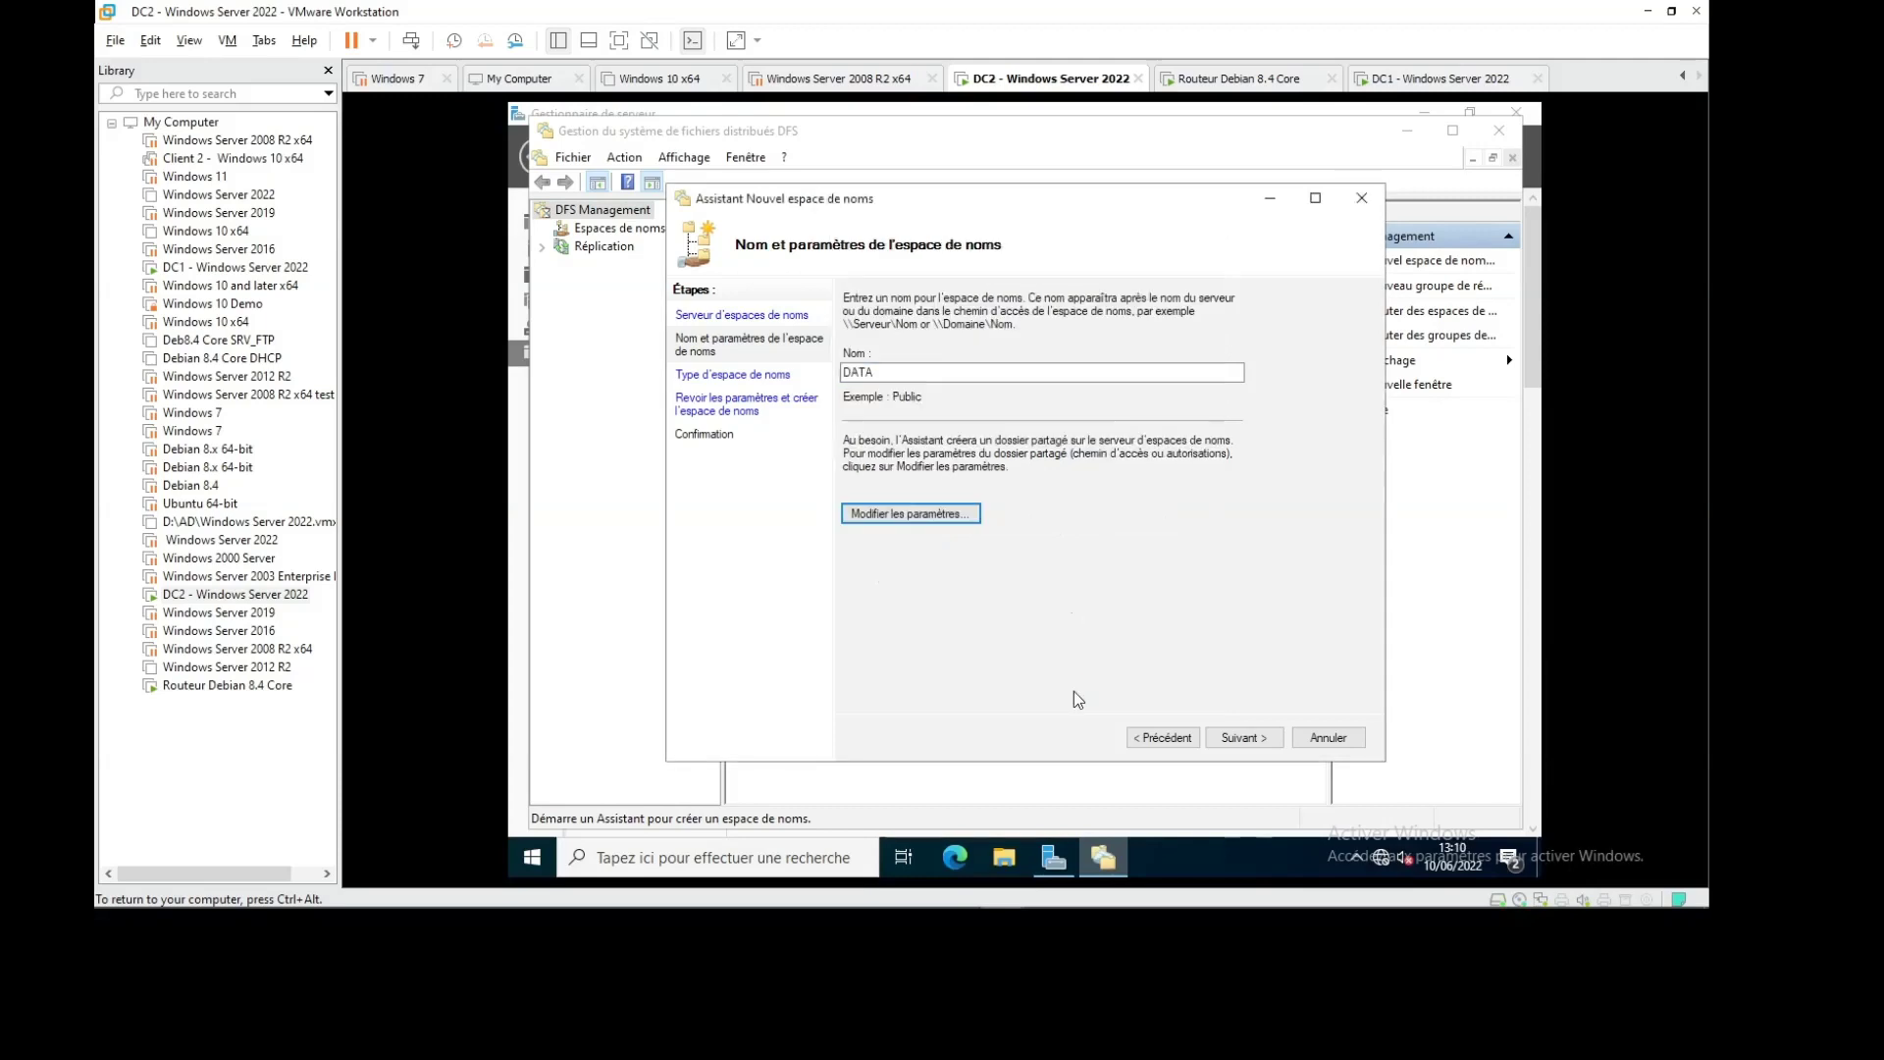
Create the DATA namespace on DC2 and inspect the resulting directory service error
click(1242, 741)
click(1243, 744)
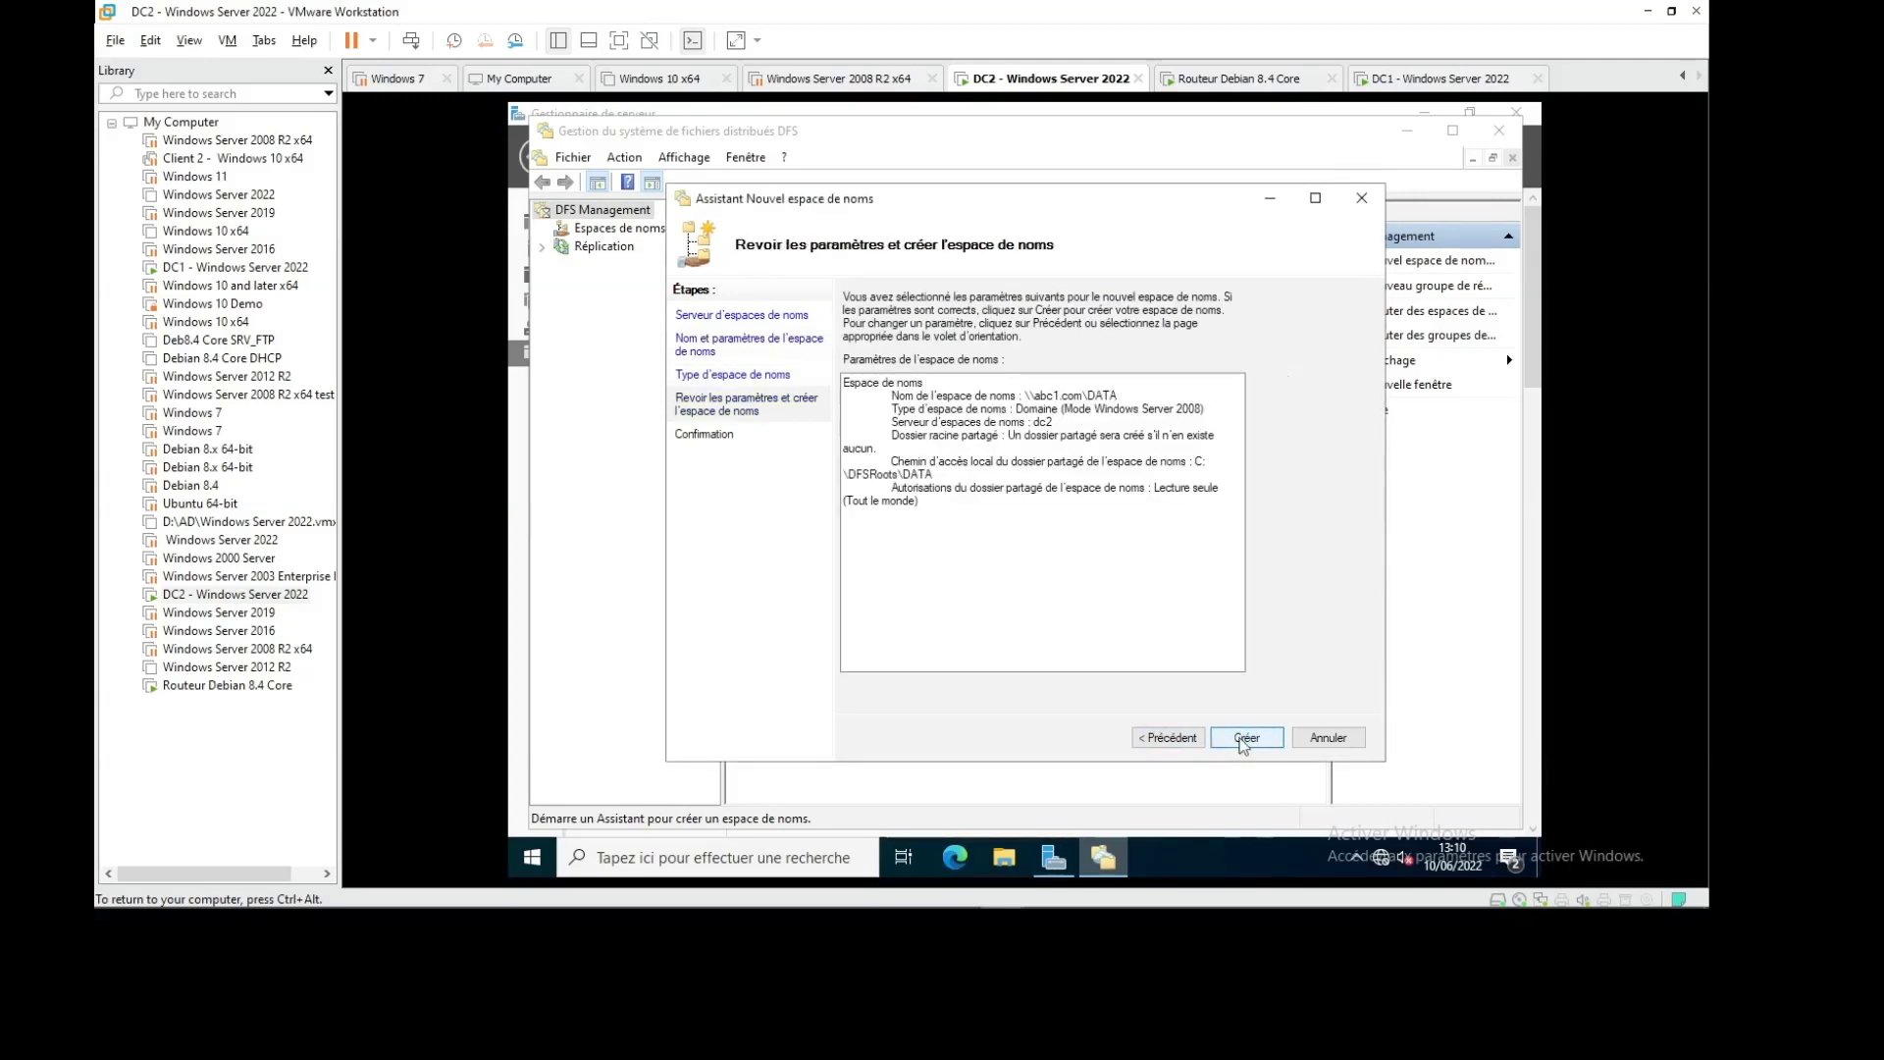
click(1243, 743)
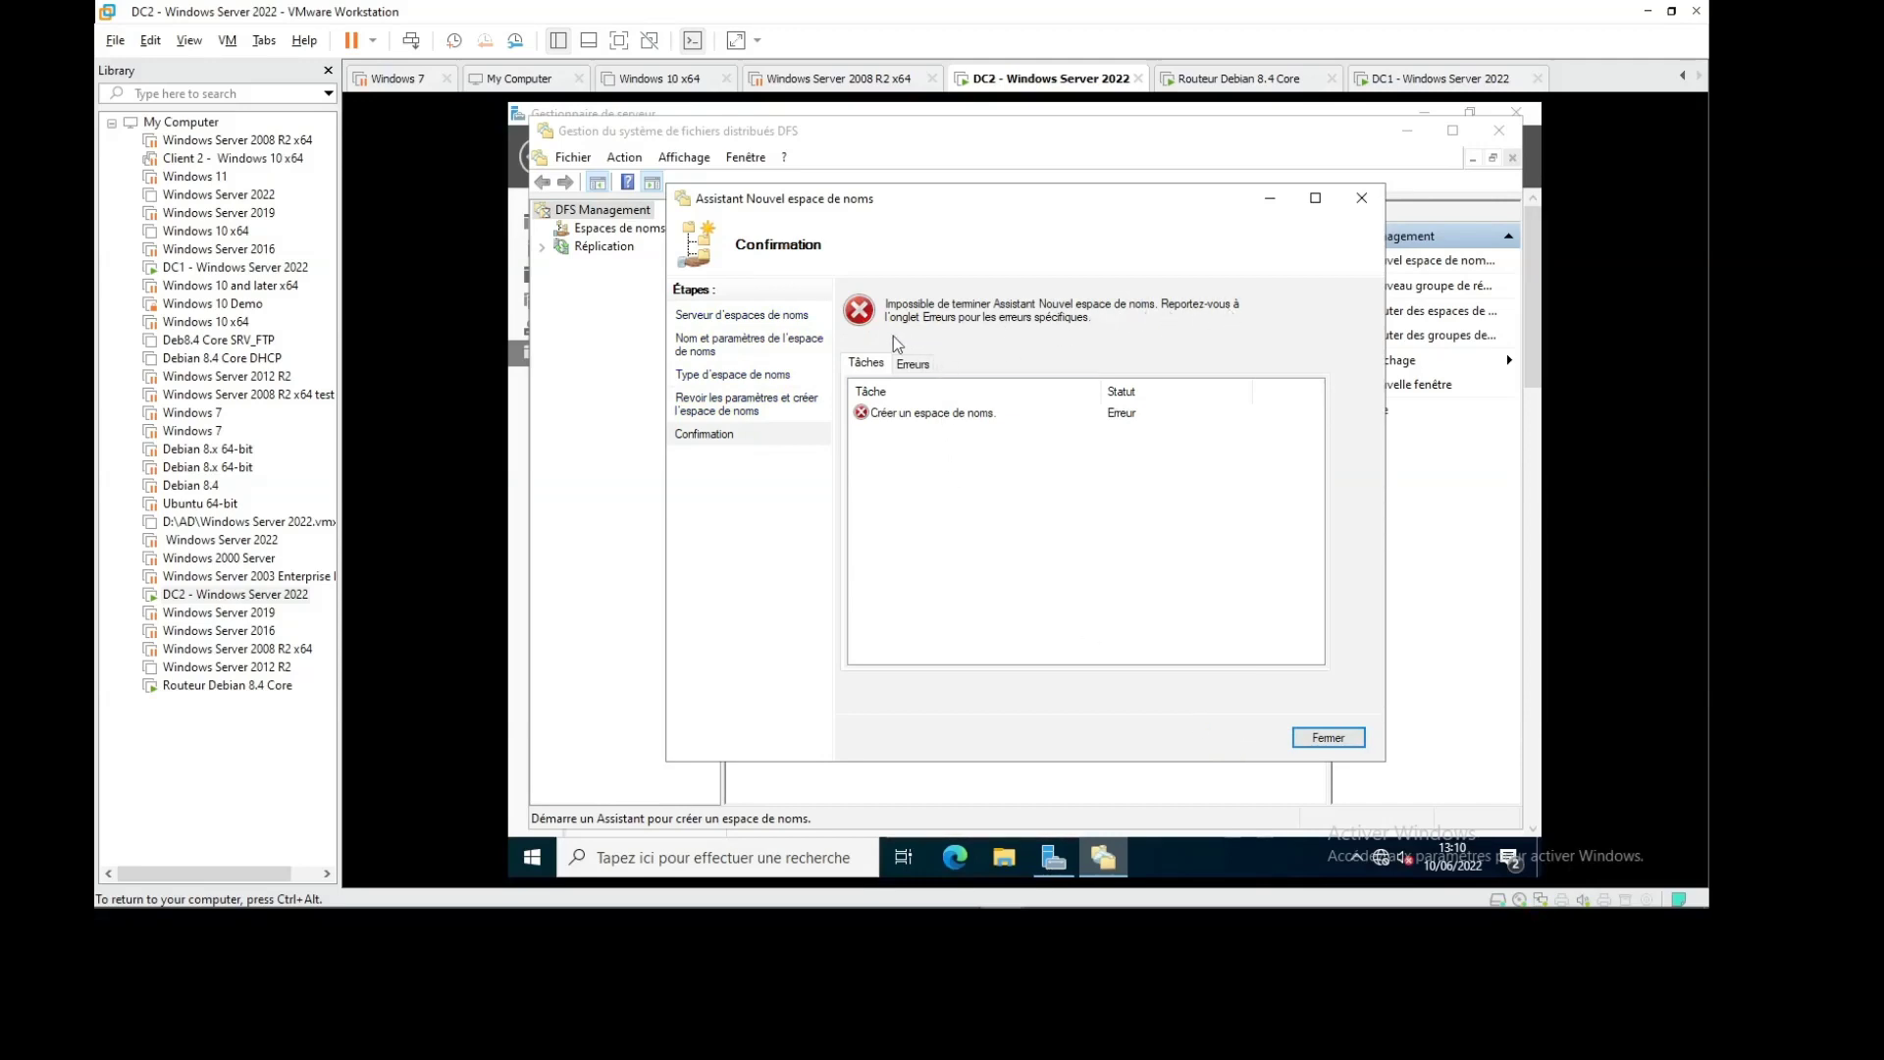
click(912, 364)
click(935, 397)
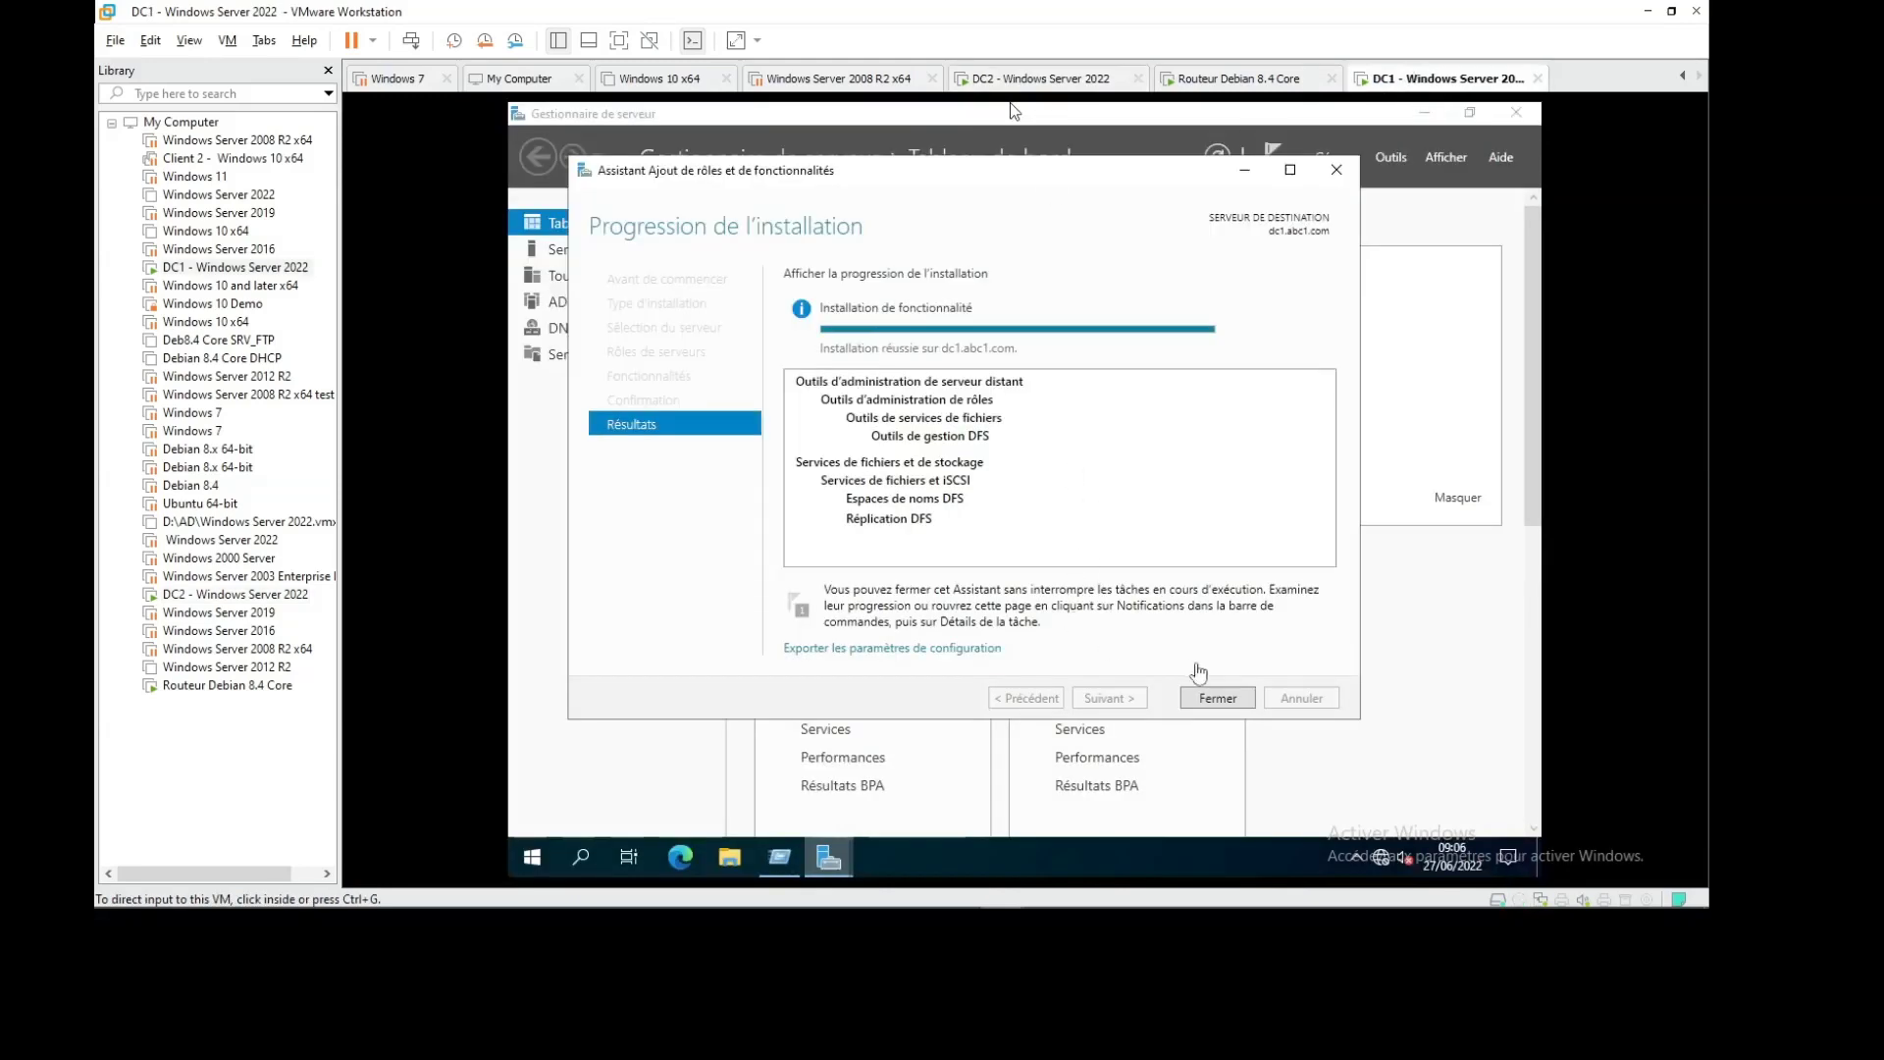
Close DC1's finished feature installation and launch DFS Management from Tools
click(1217, 696)
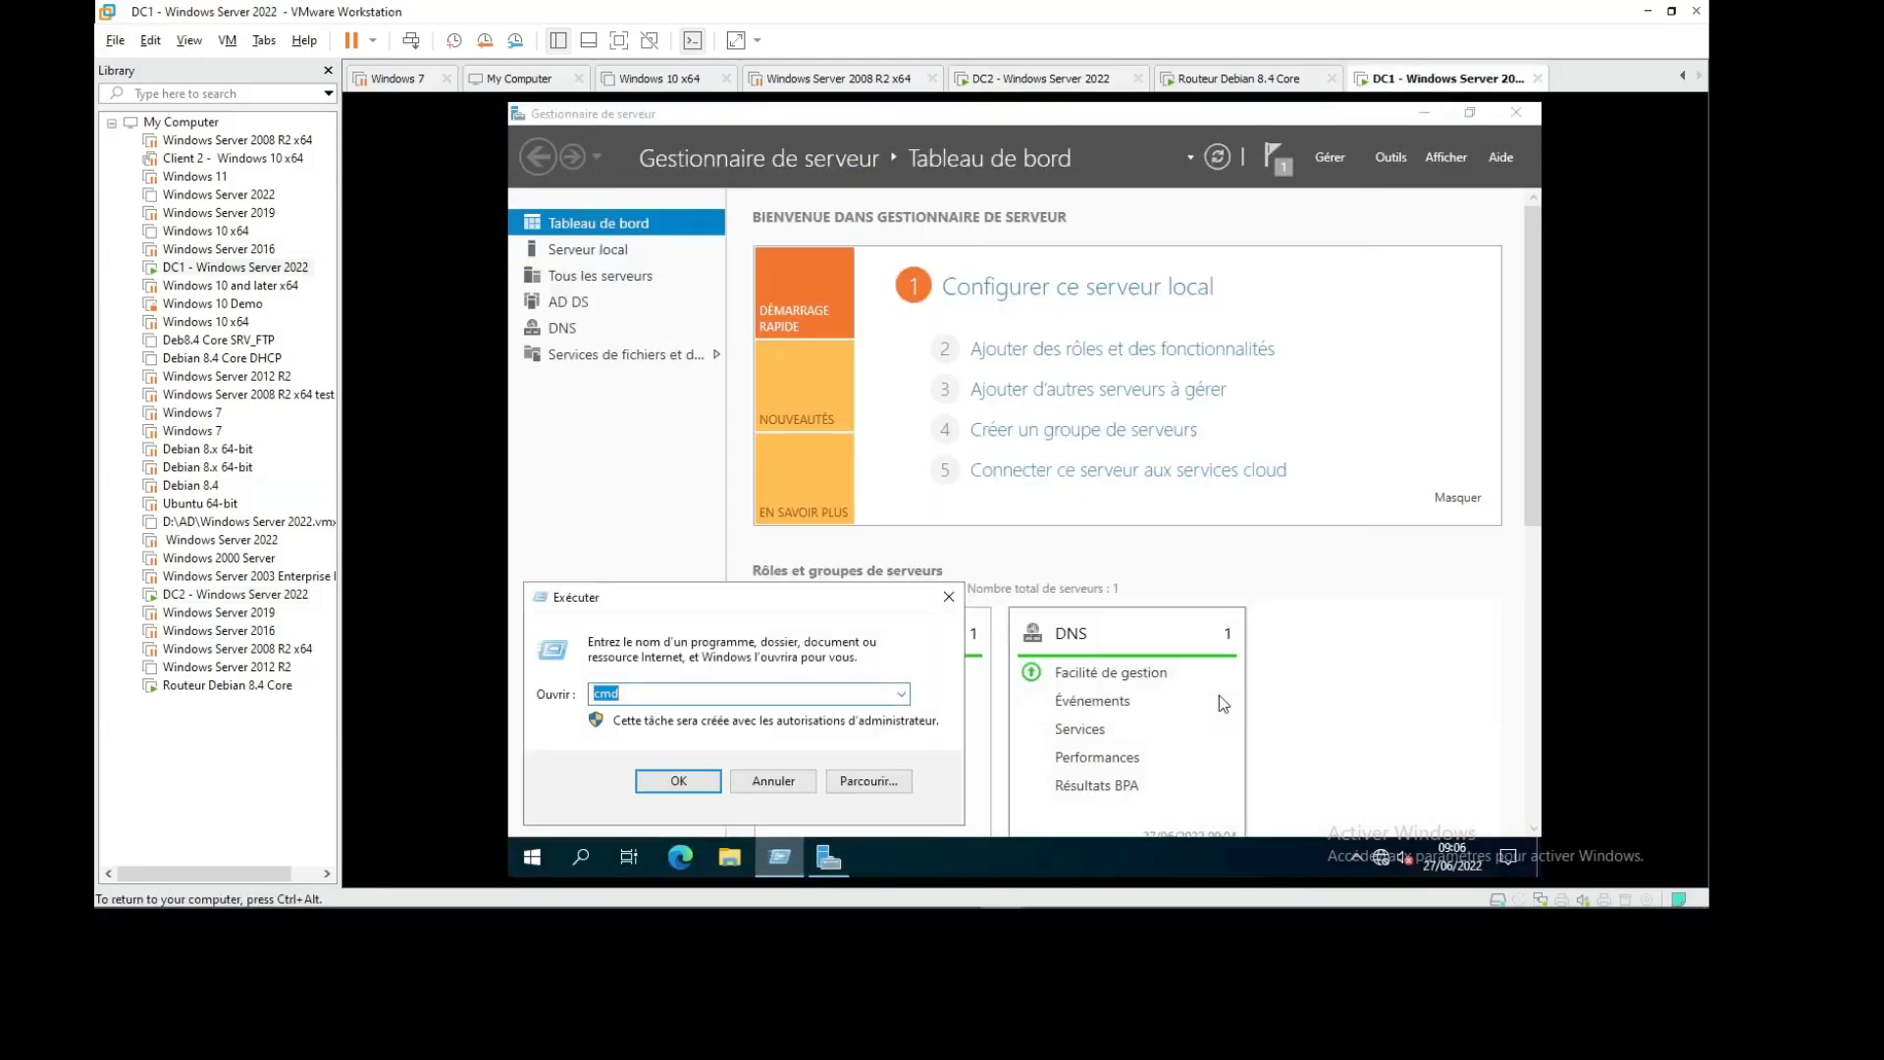
click(1403, 163)
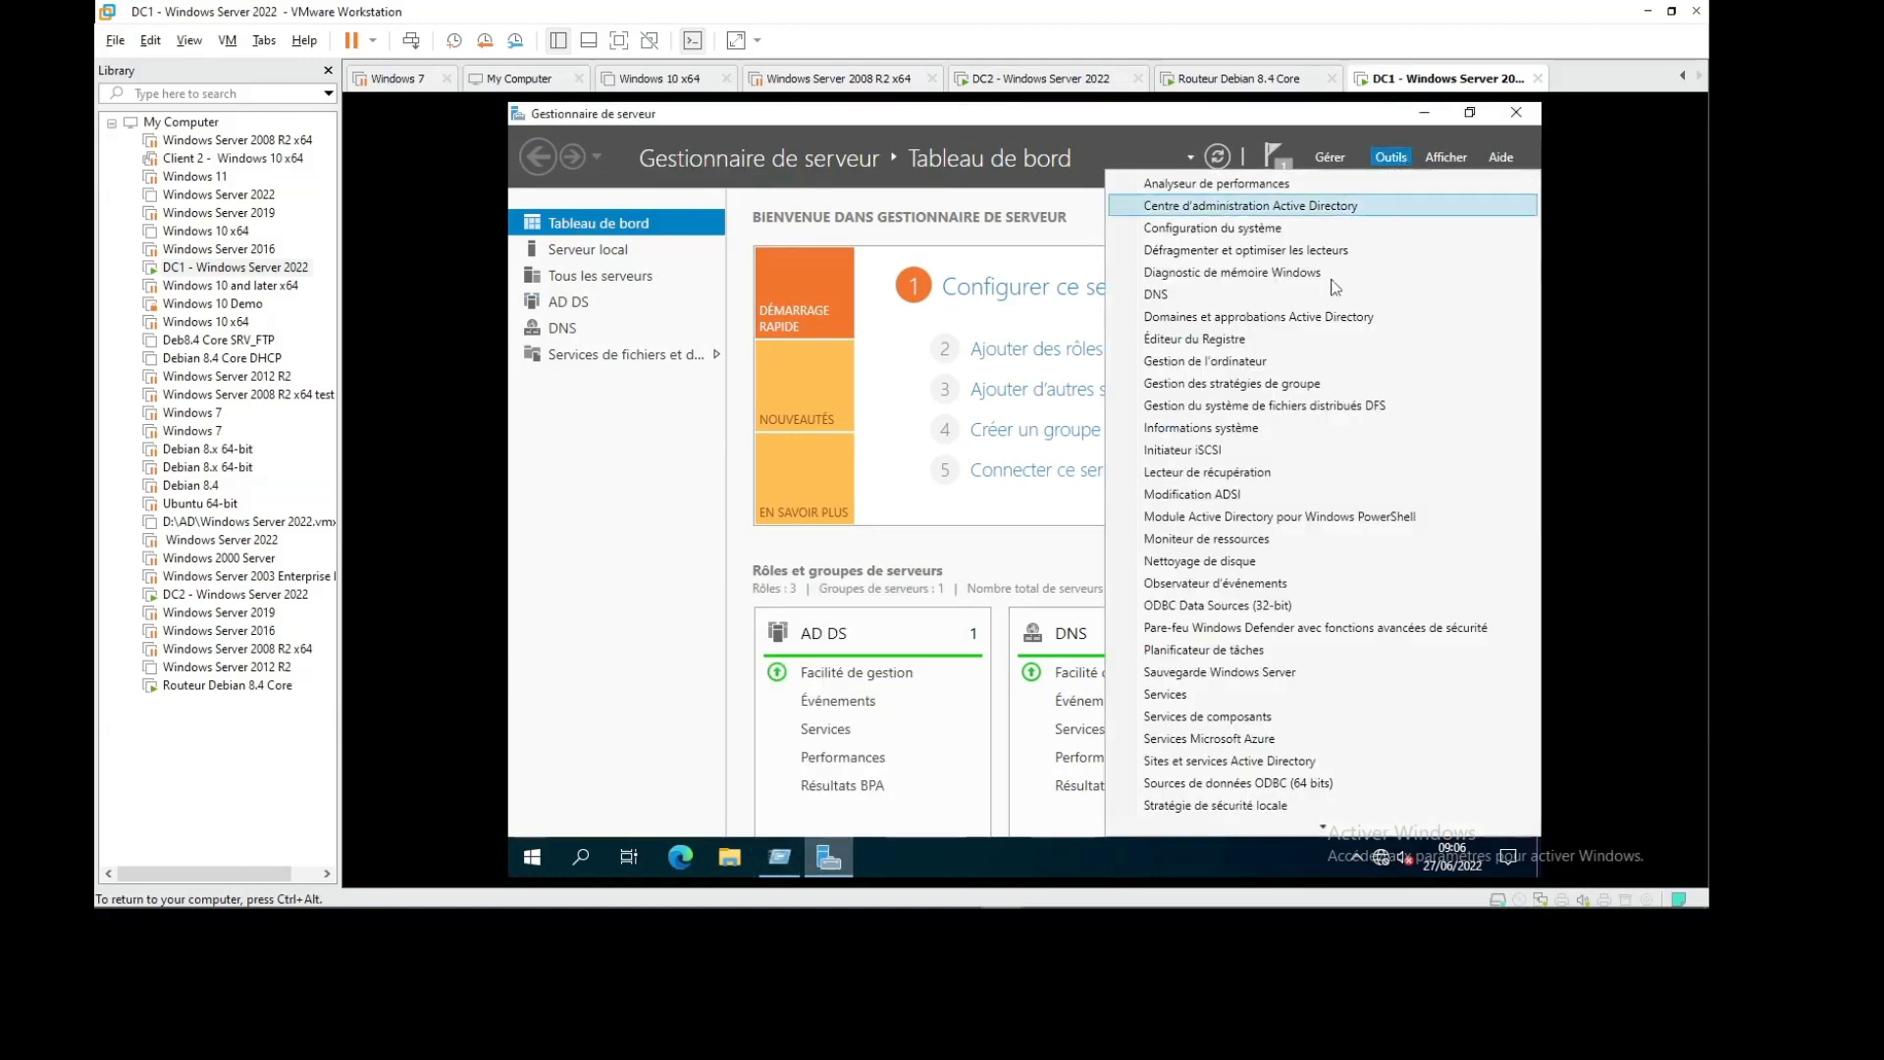
click(1300, 391)
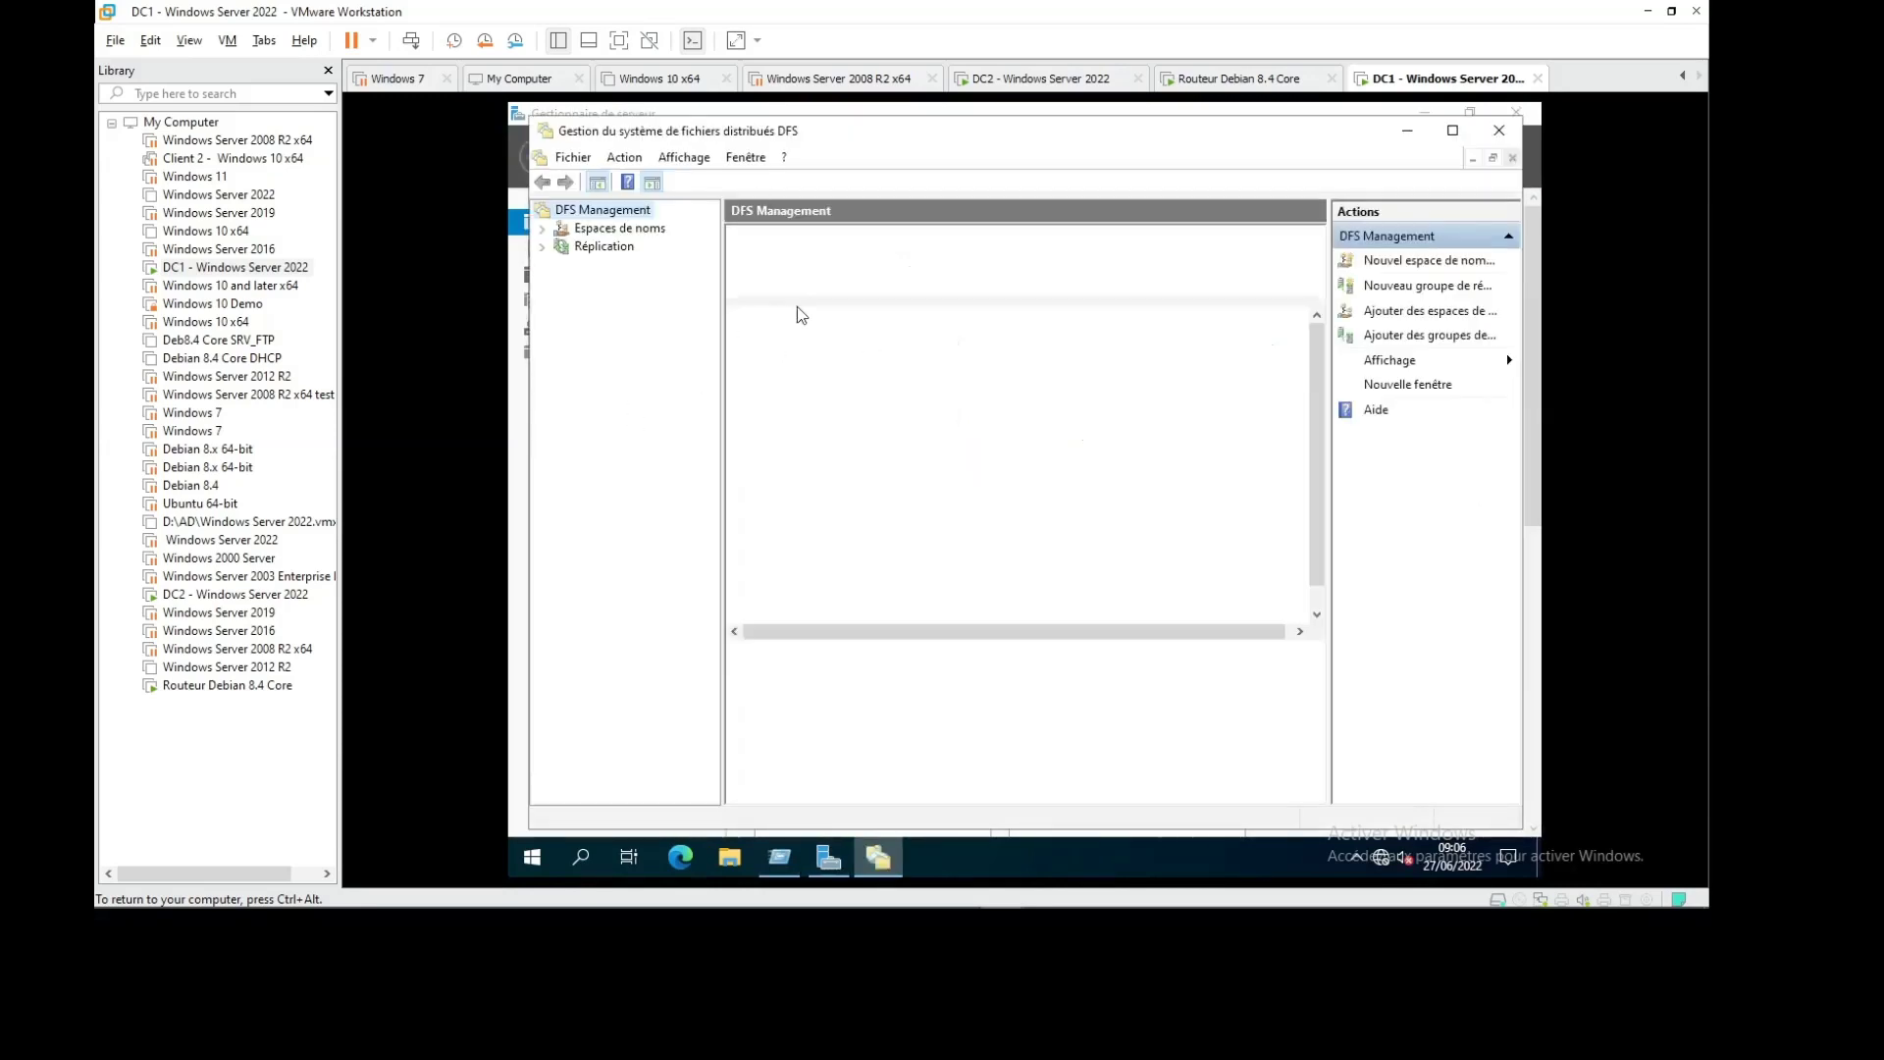
Start and then cancel a new namespace, and reposition the DFS Management window
click(1420, 260)
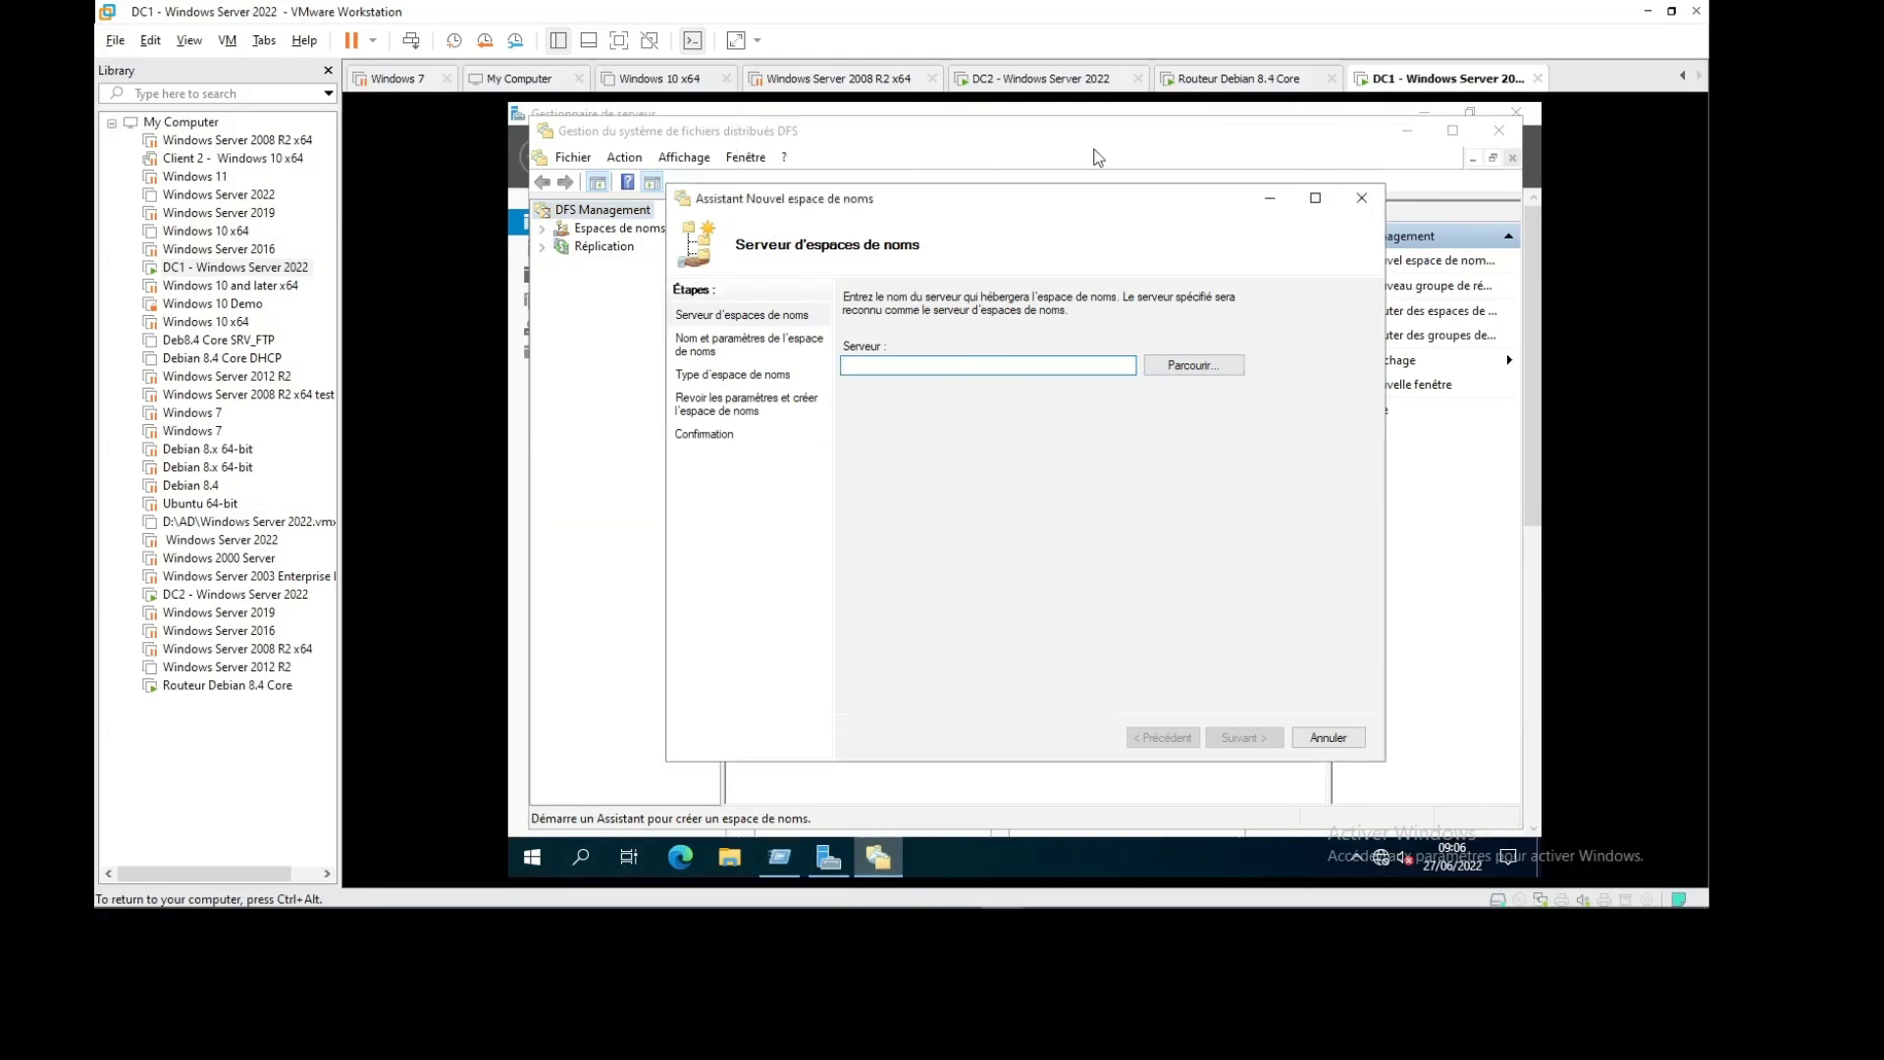
click(1374, 211)
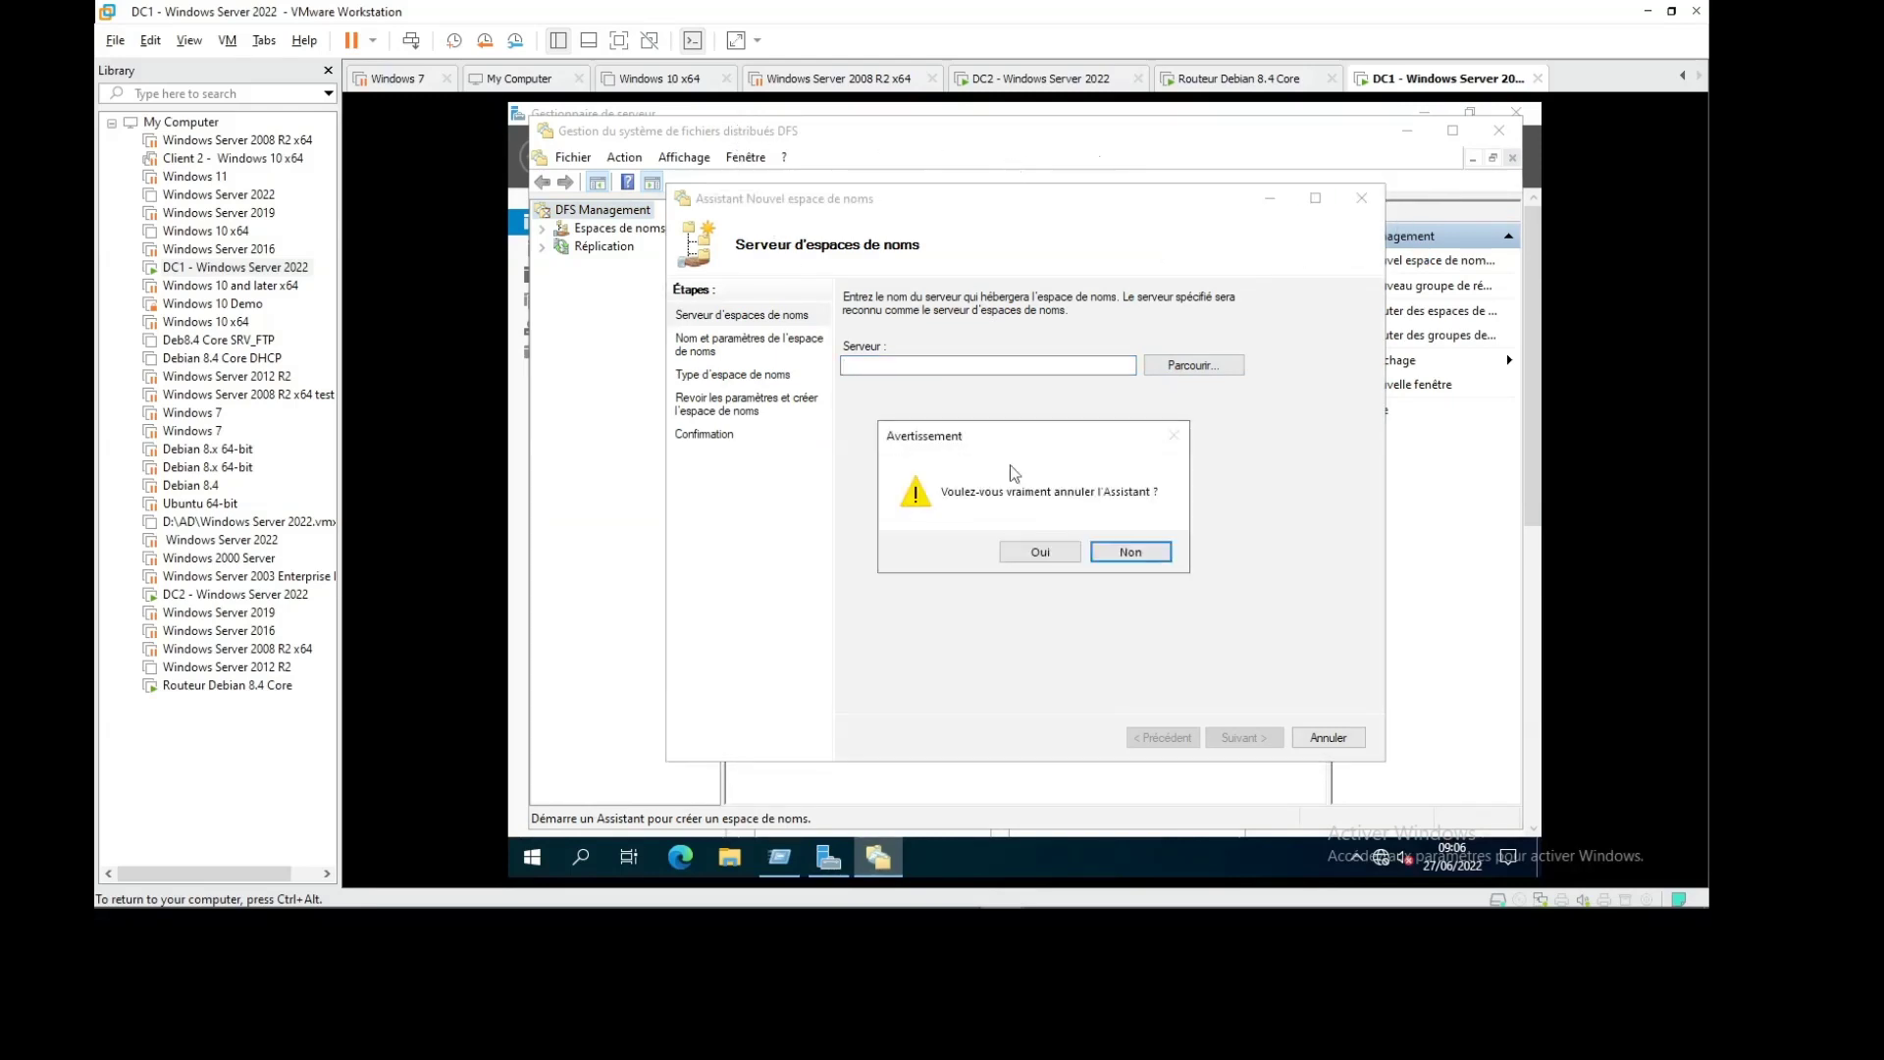
click(1042, 551)
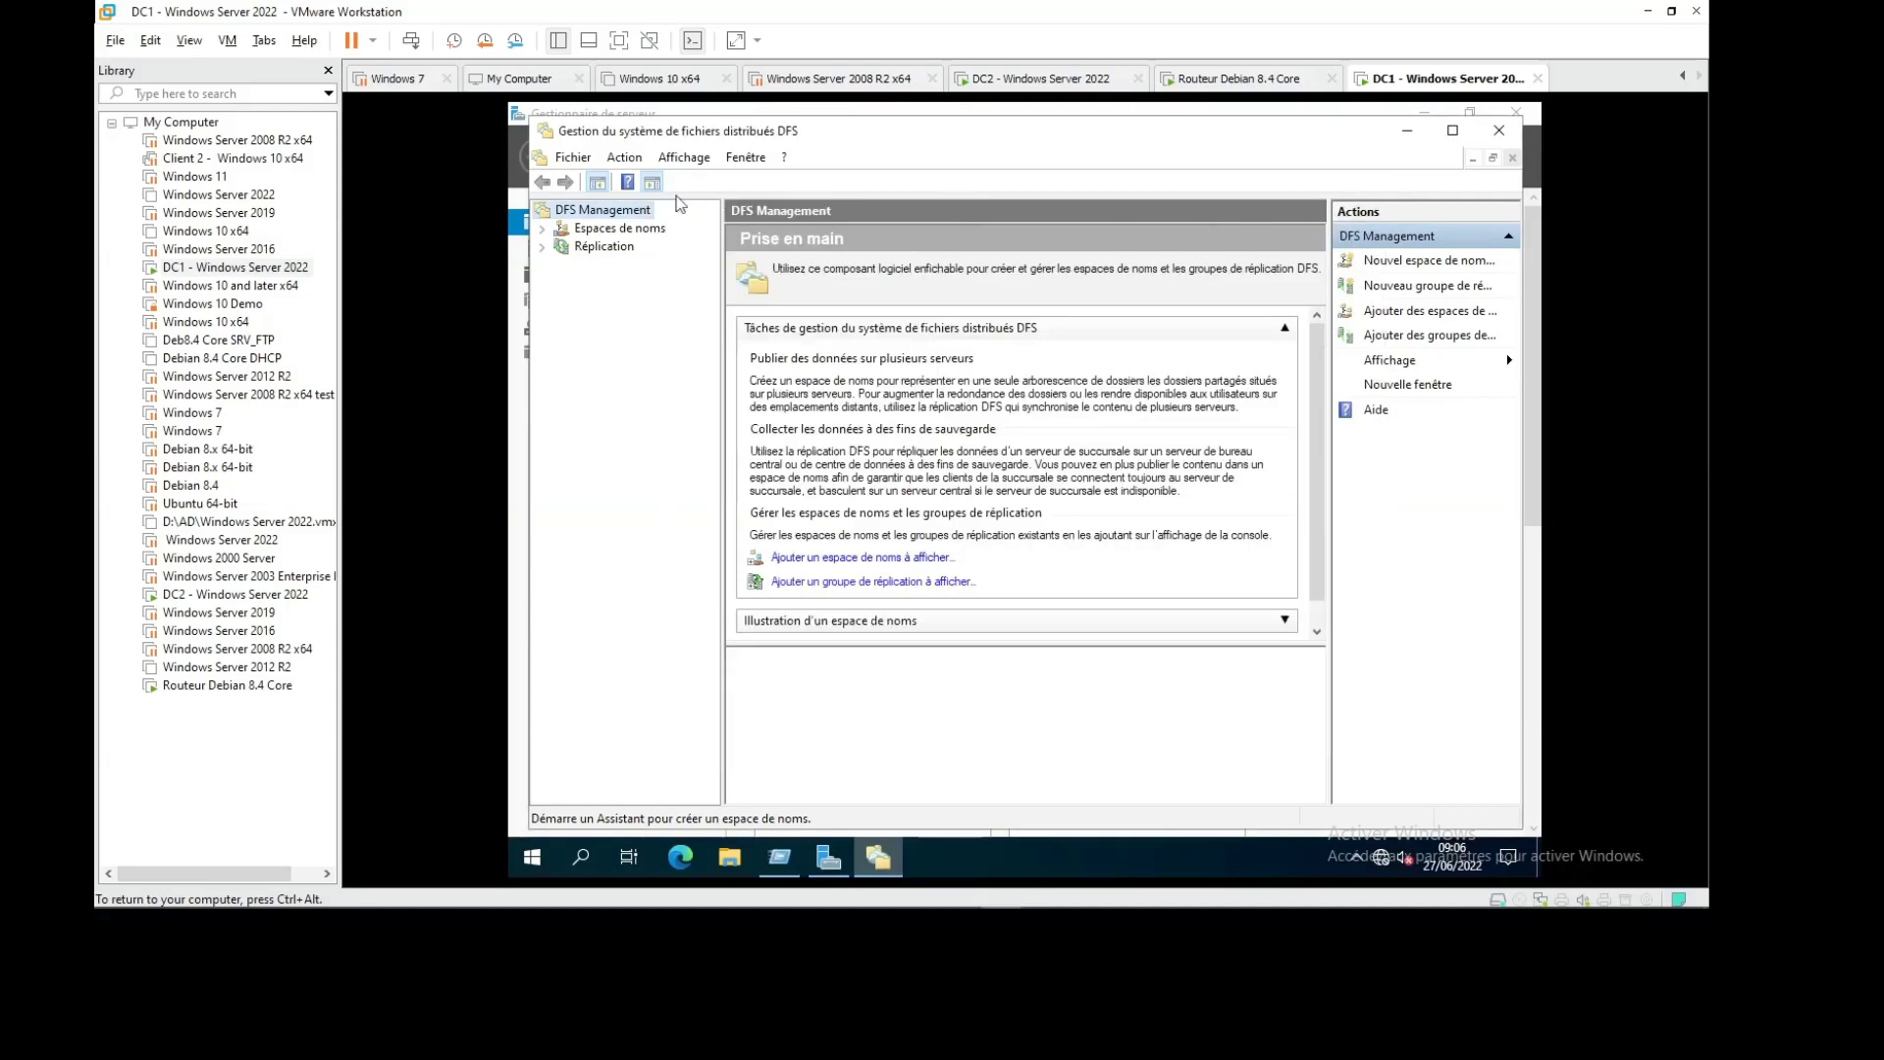
drag(765, 137, 911, 326)
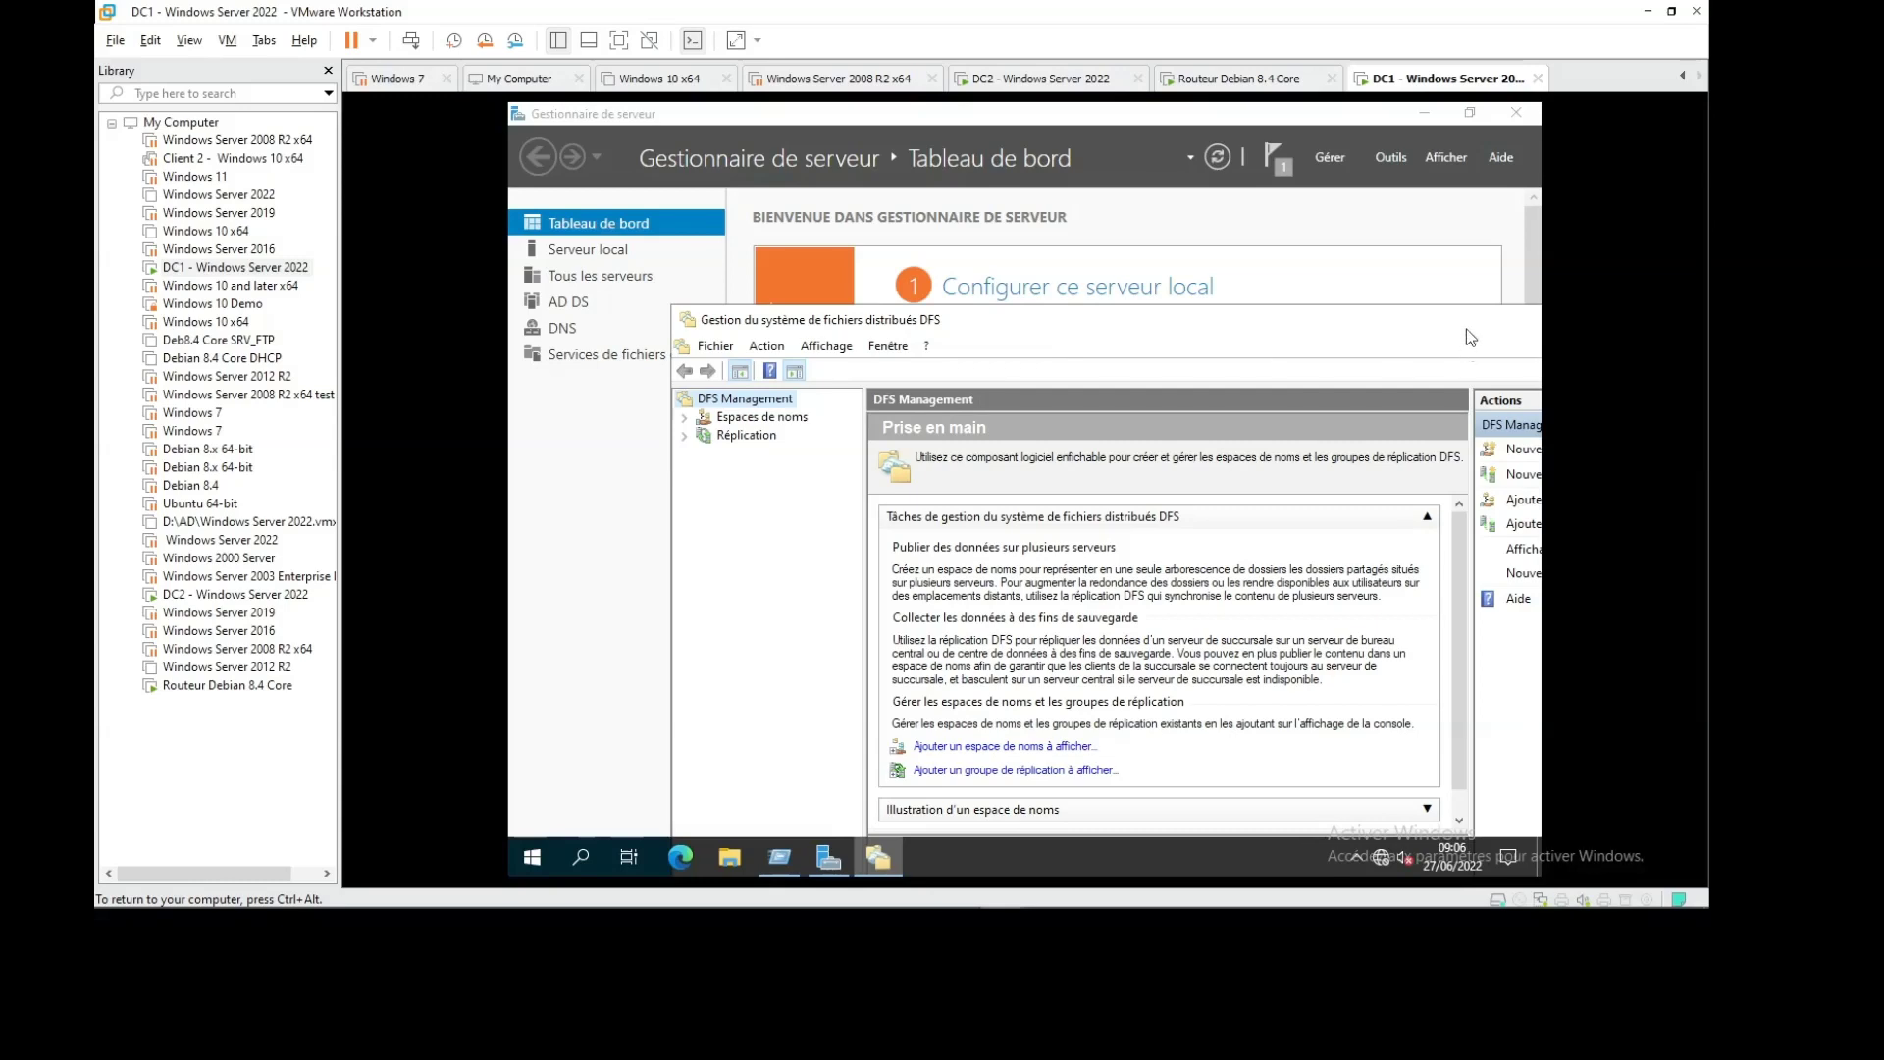
Minimize Server Manager and open This PC's properties to confirm the device name is dc1
drag(1466, 328, 1171, 598)
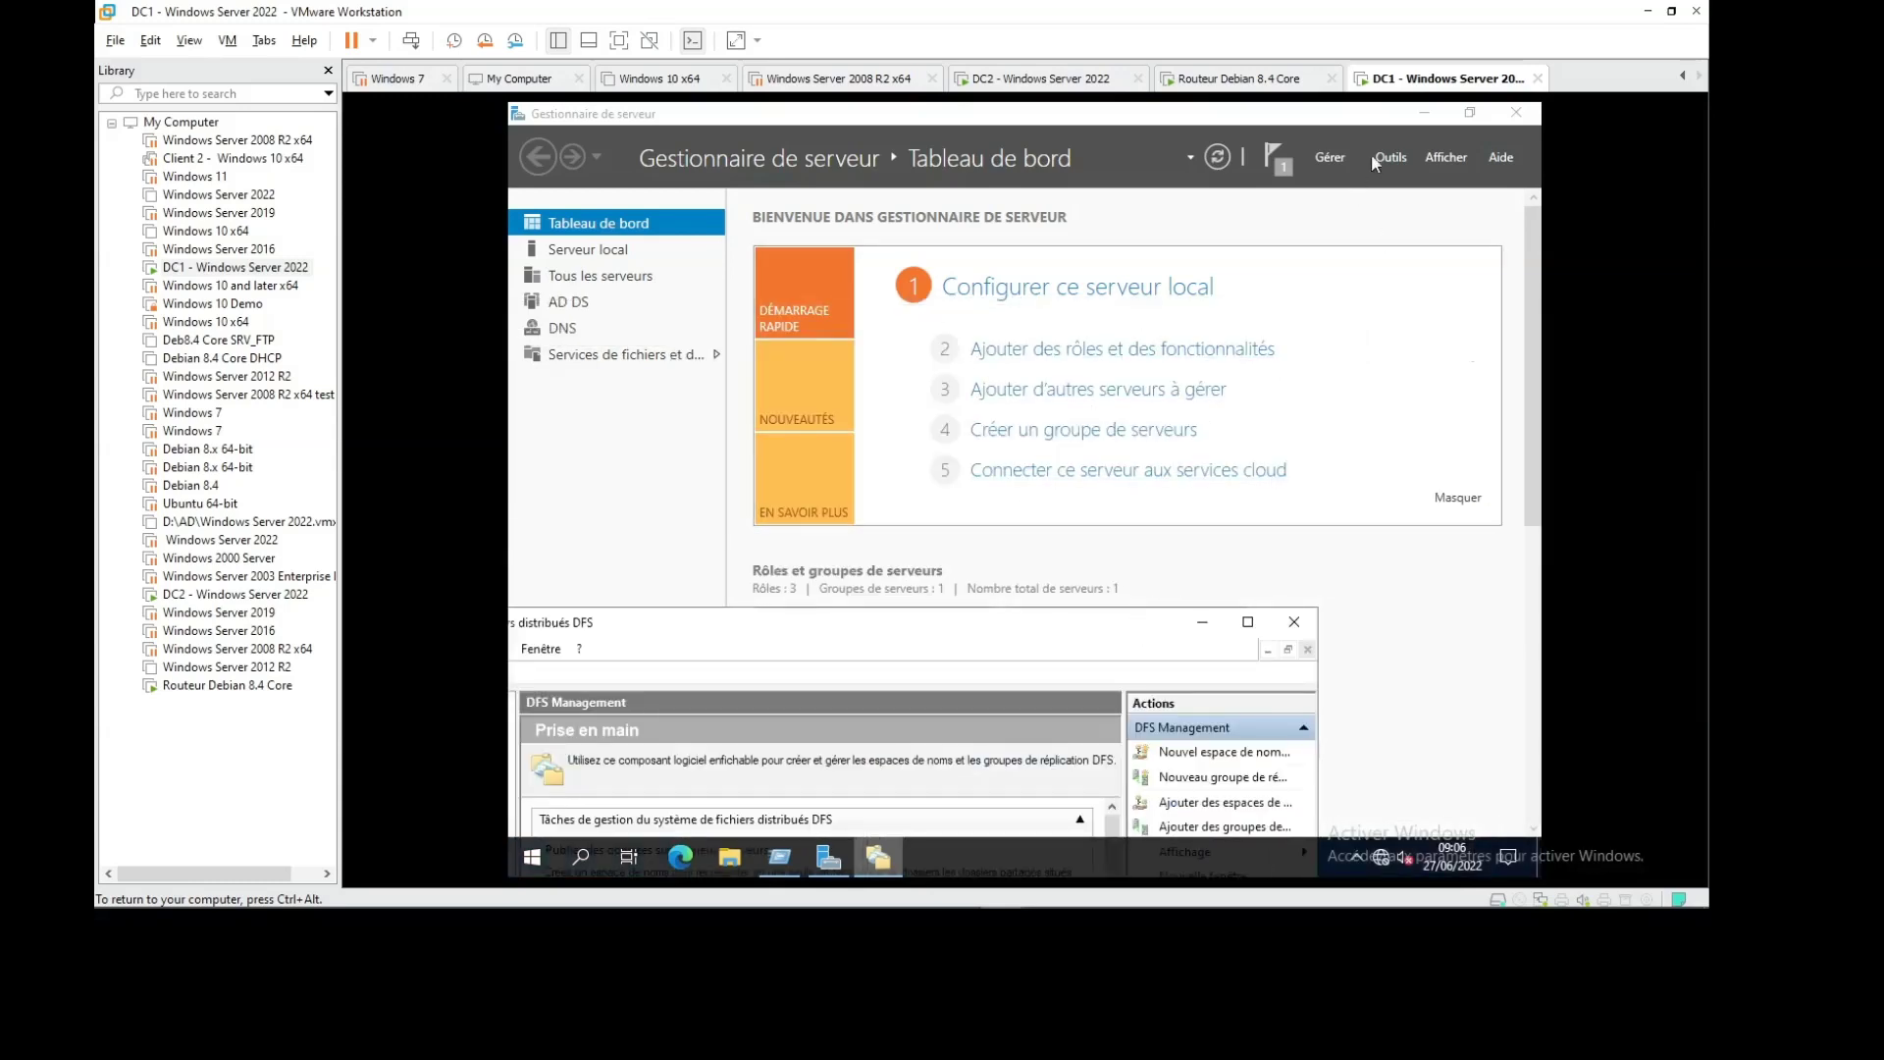
click(1424, 116)
key(super+r)
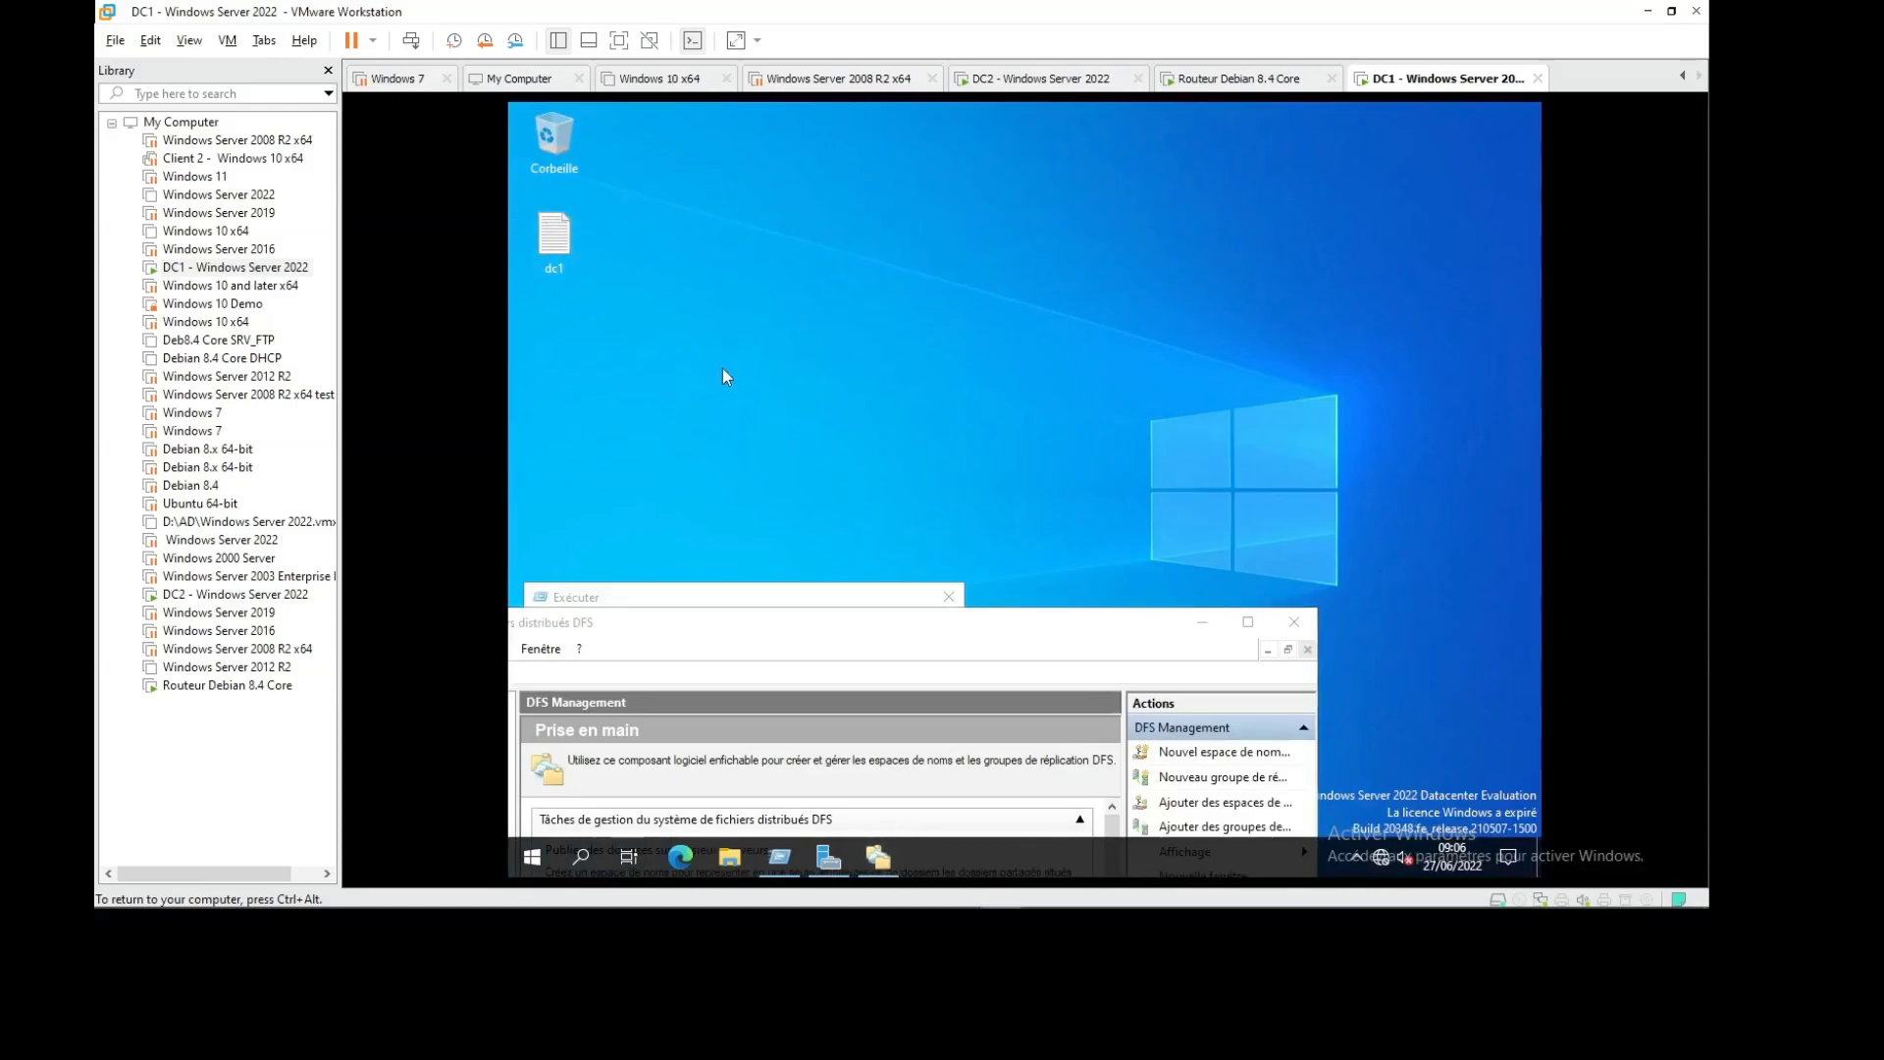
click(532, 856)
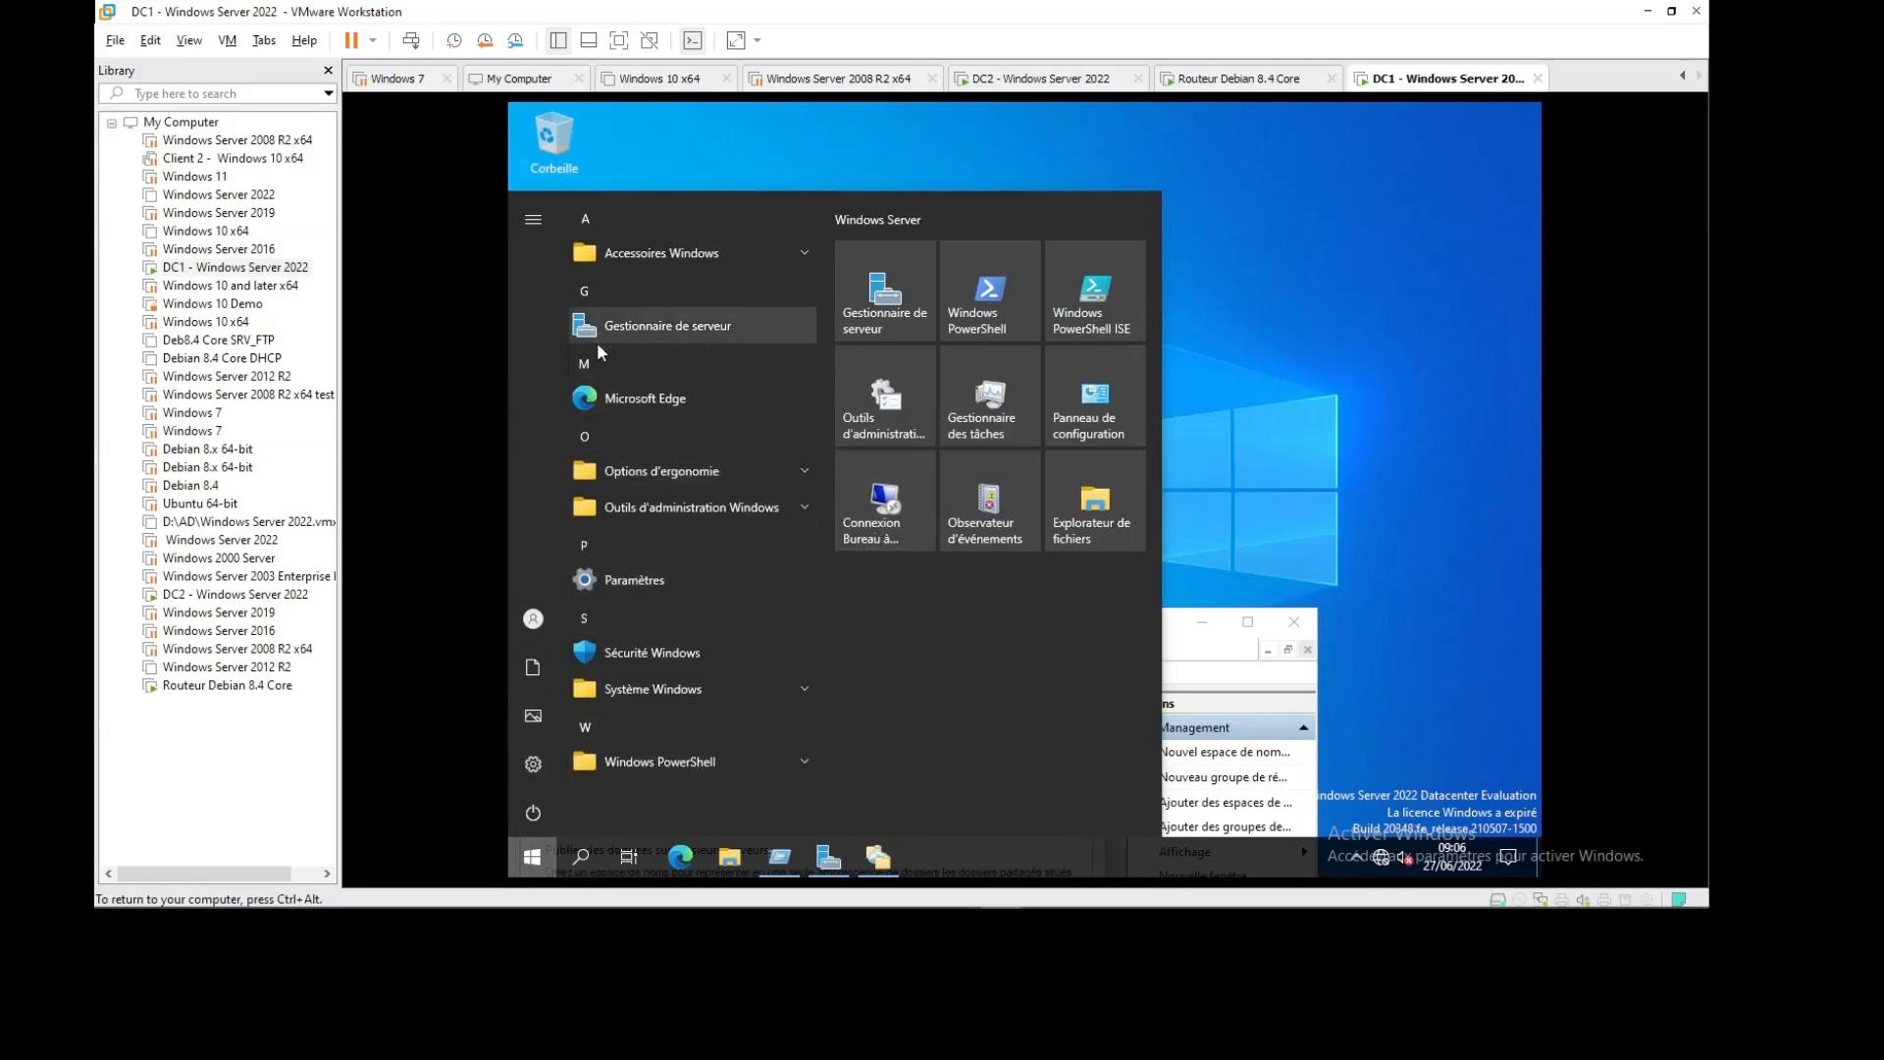
click(539, 672)
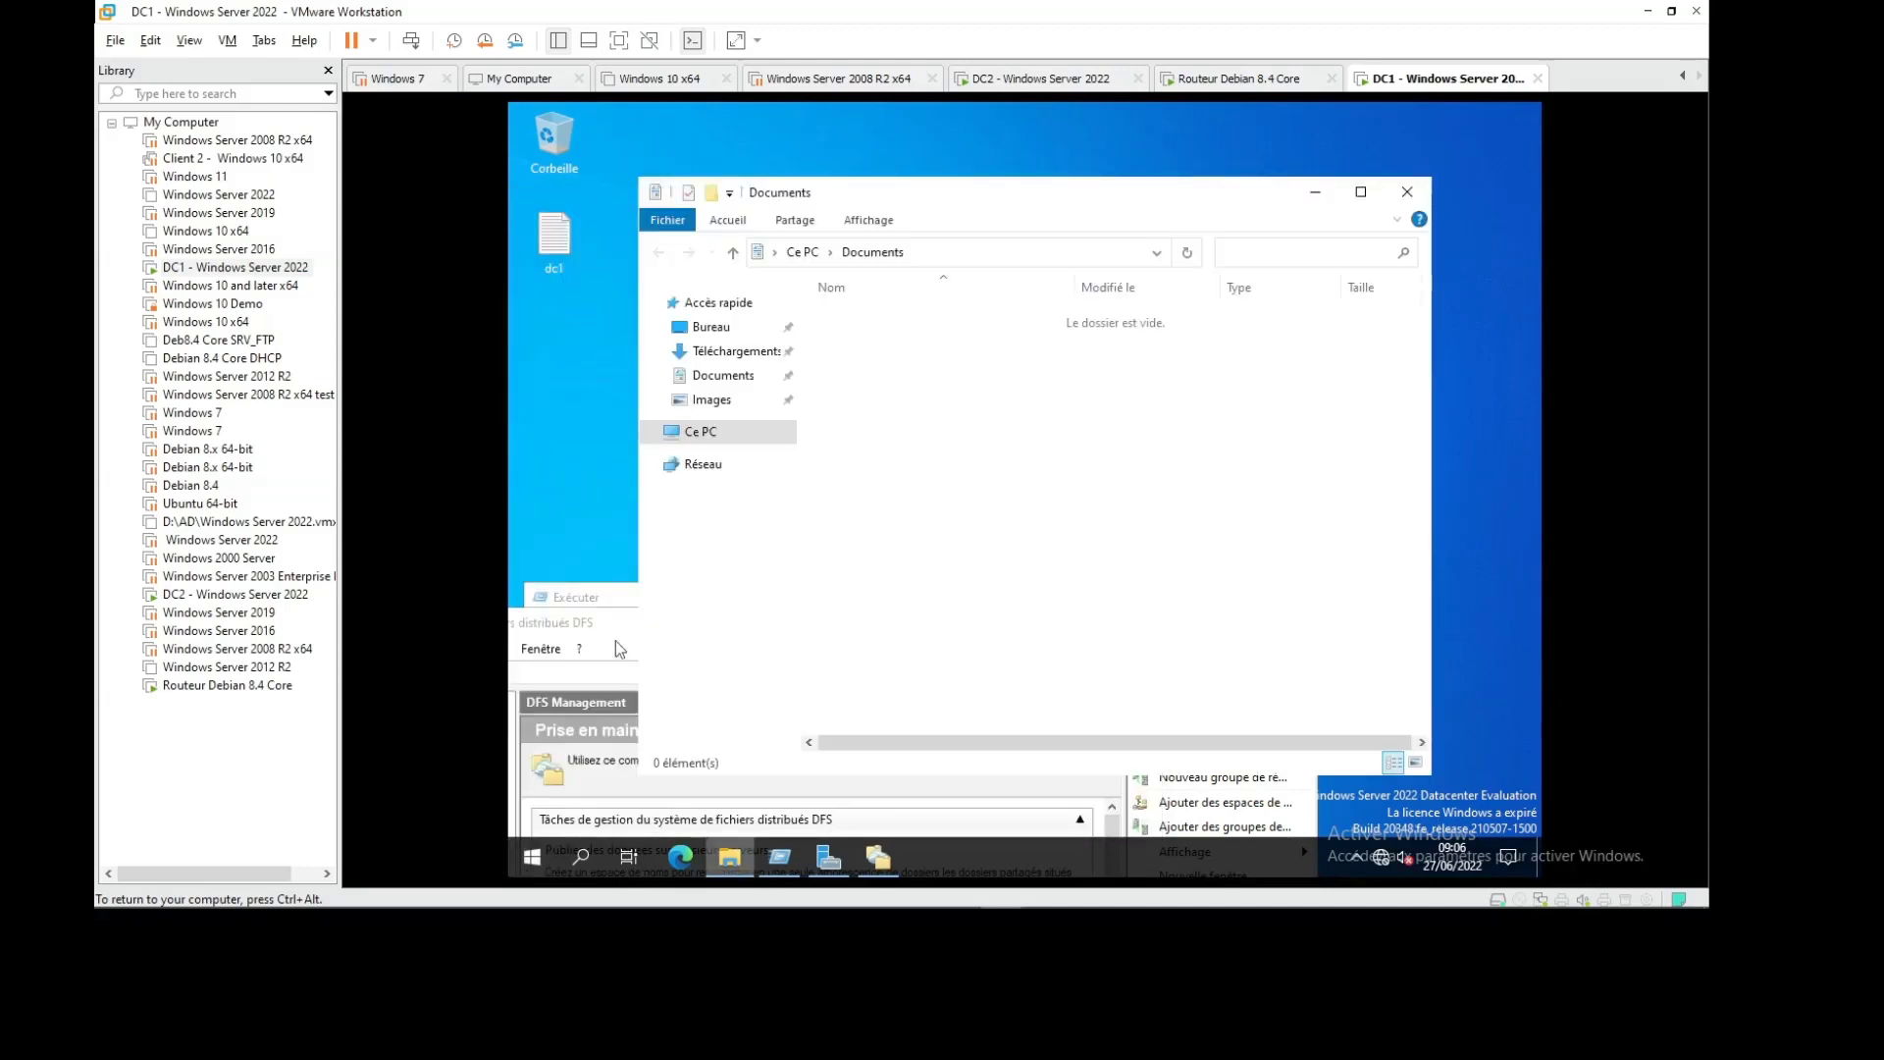
right_click(701, 440)
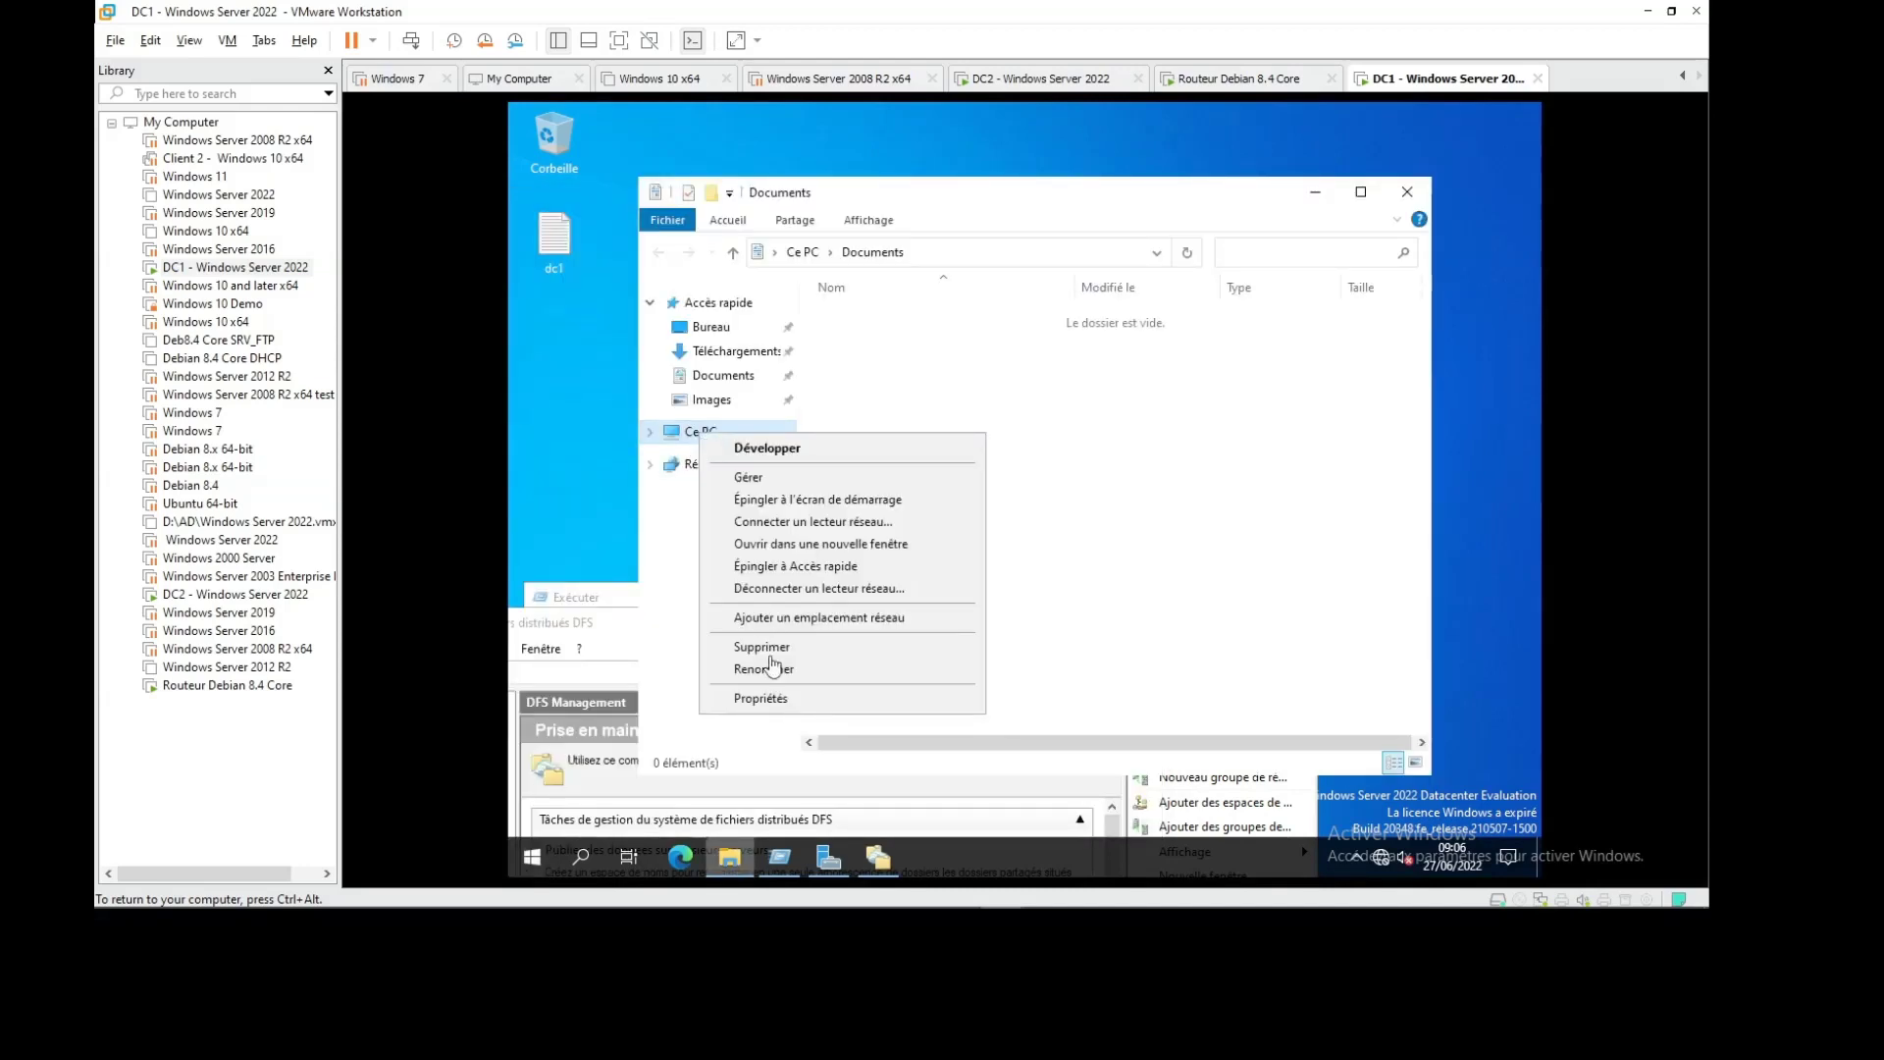
click(775, 708)
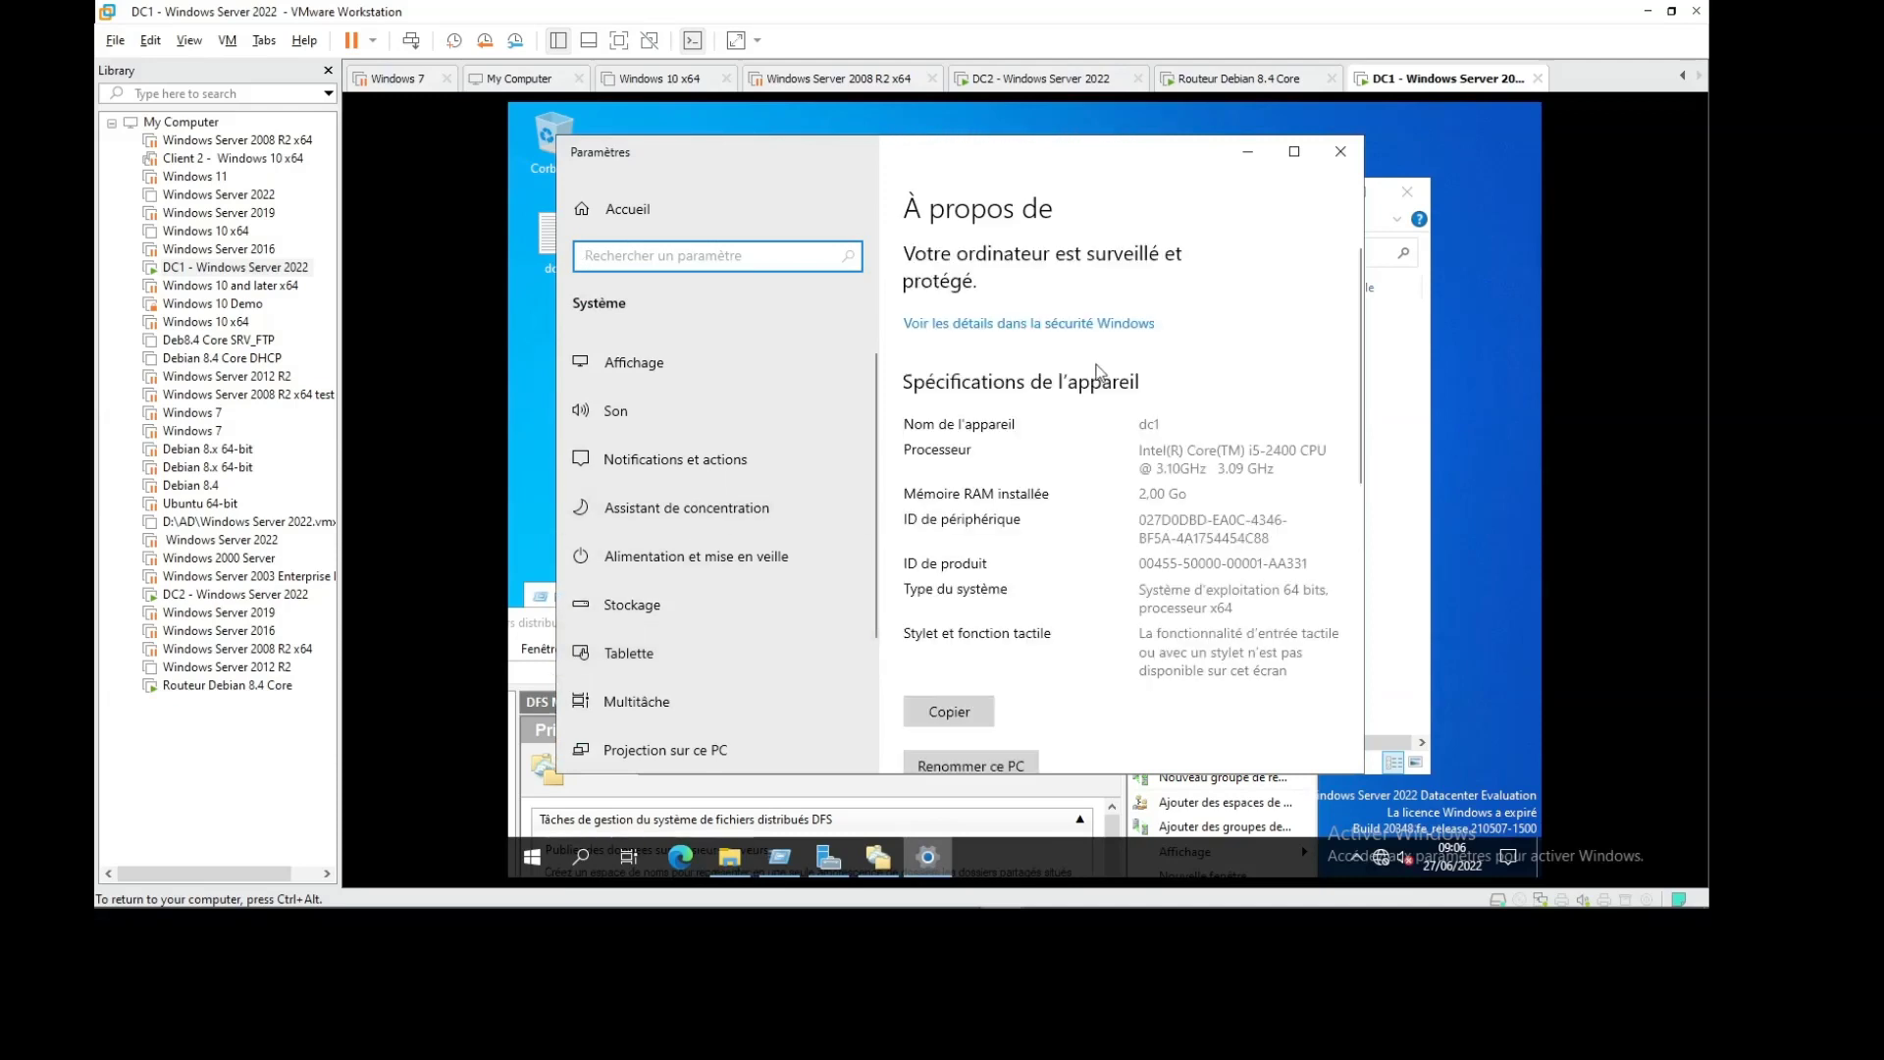
Close the About and Documents windows and bring DFS Management fully into view
click(1341, 152)
click(1046, 81)
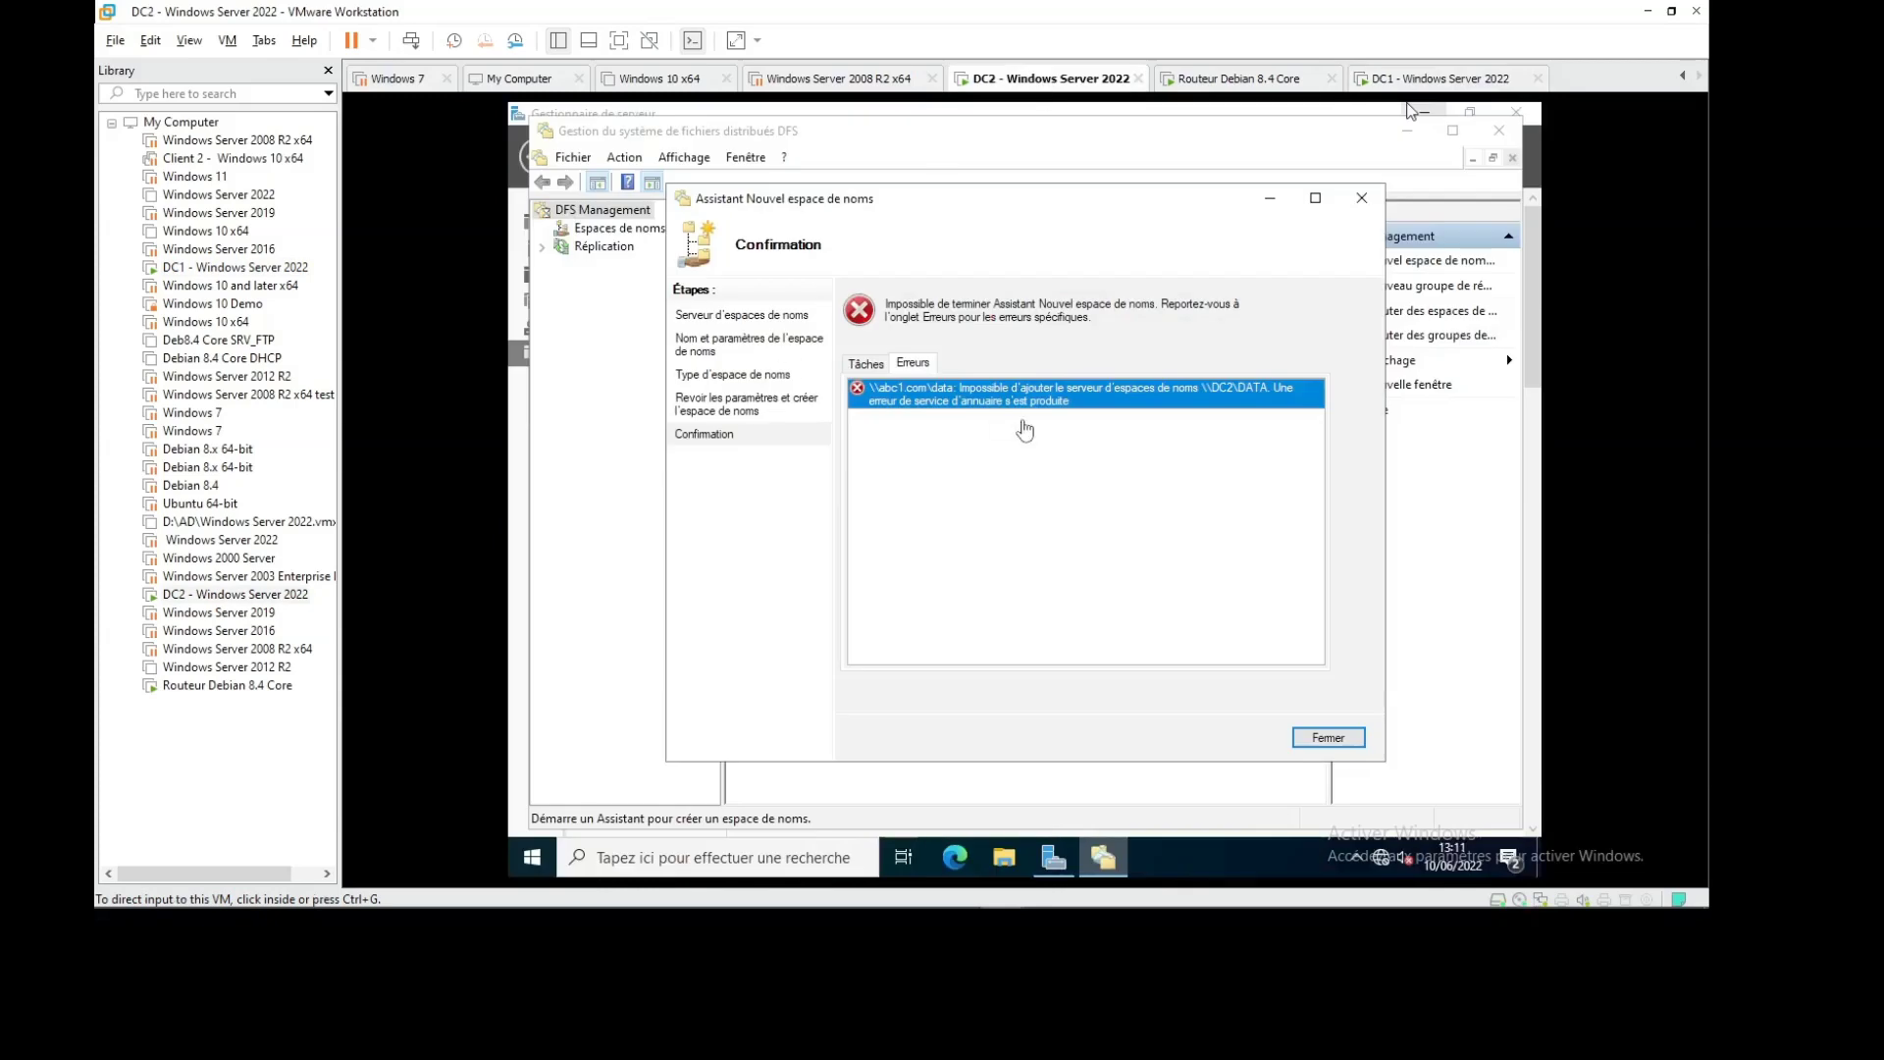
click(1413, 79)
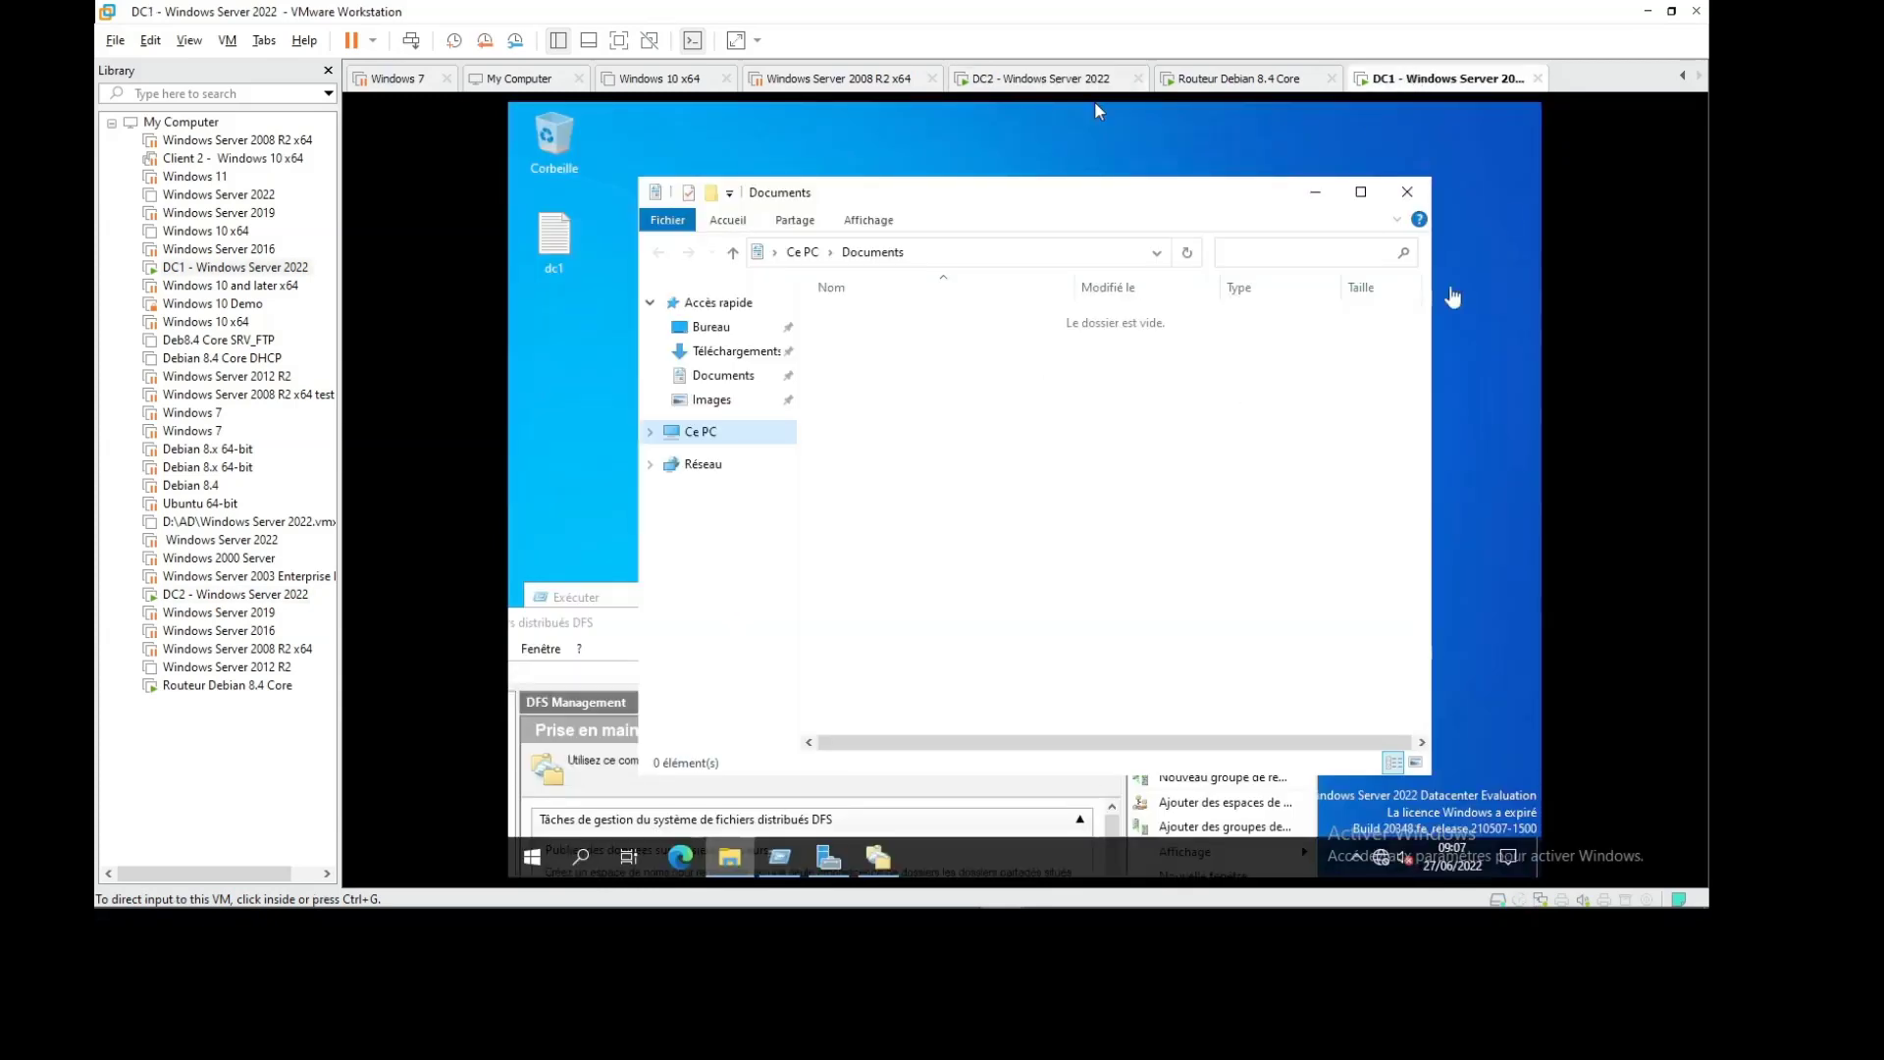
click(1407, 192)
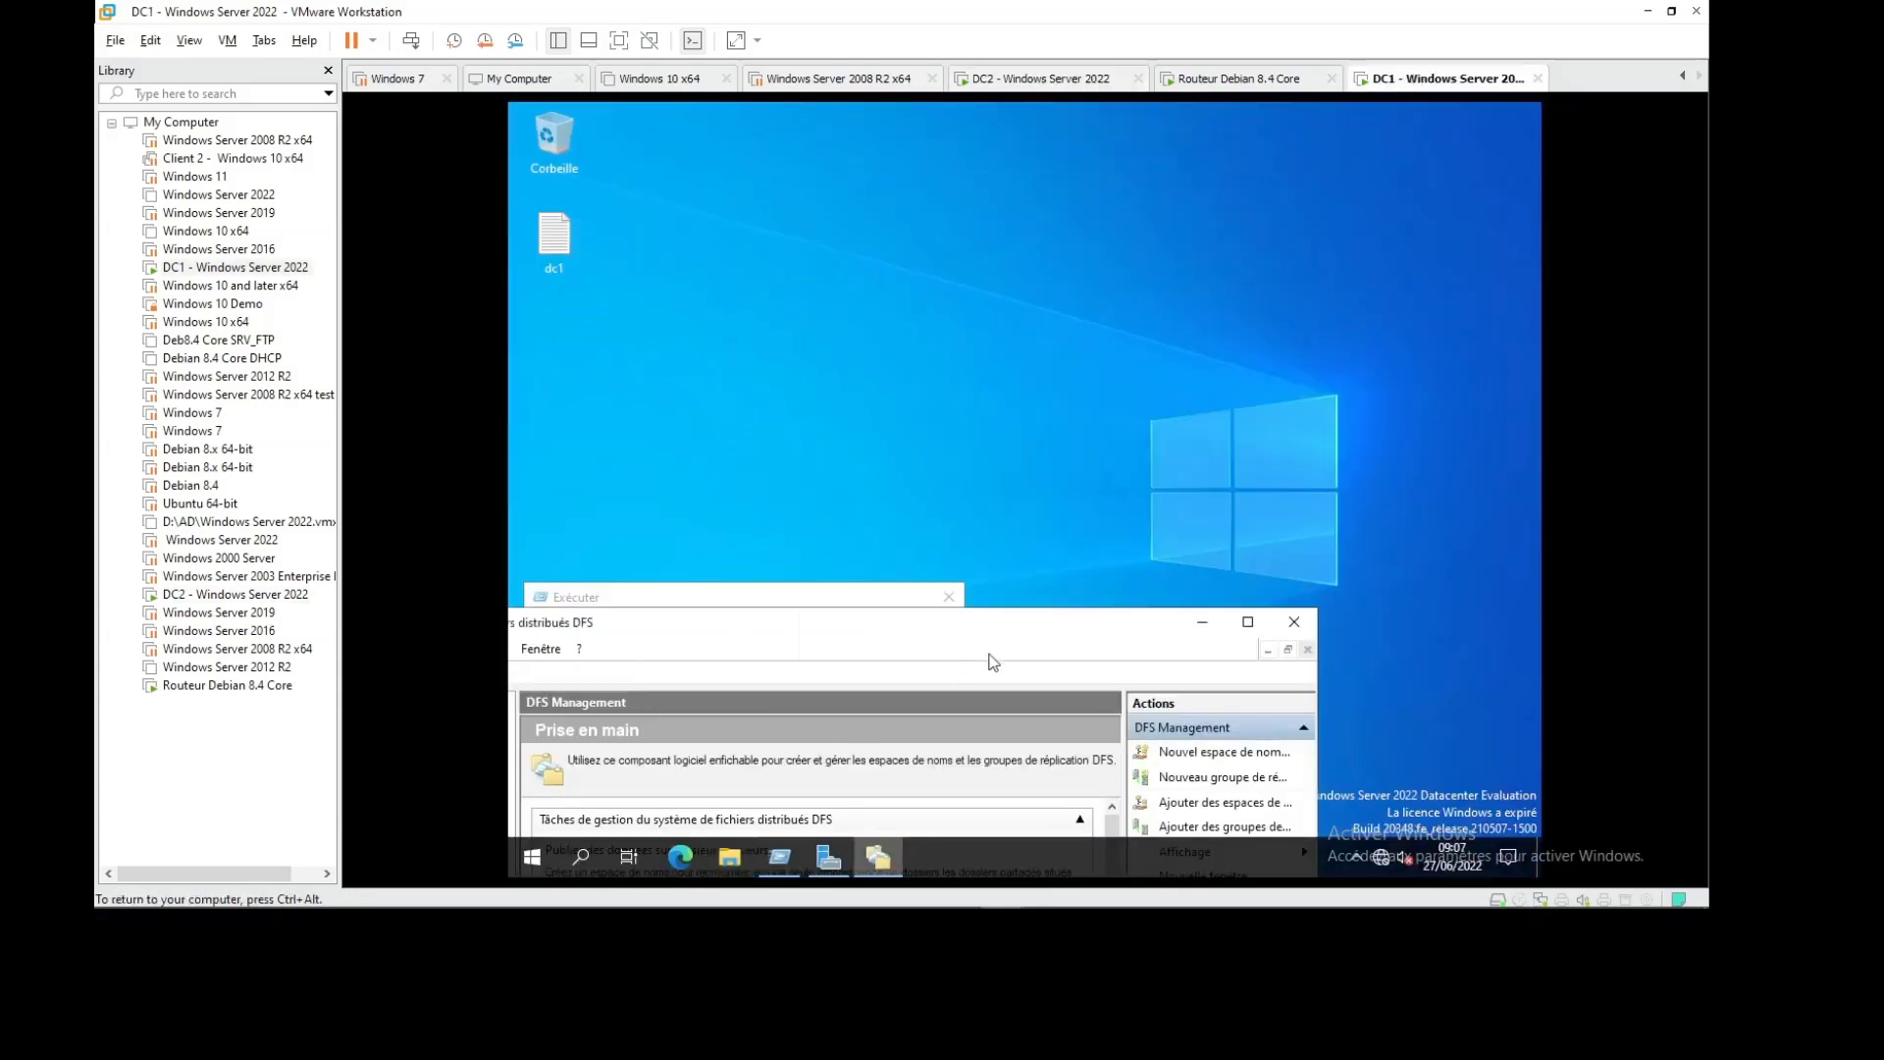
drag(989, 627, 1203, 192)
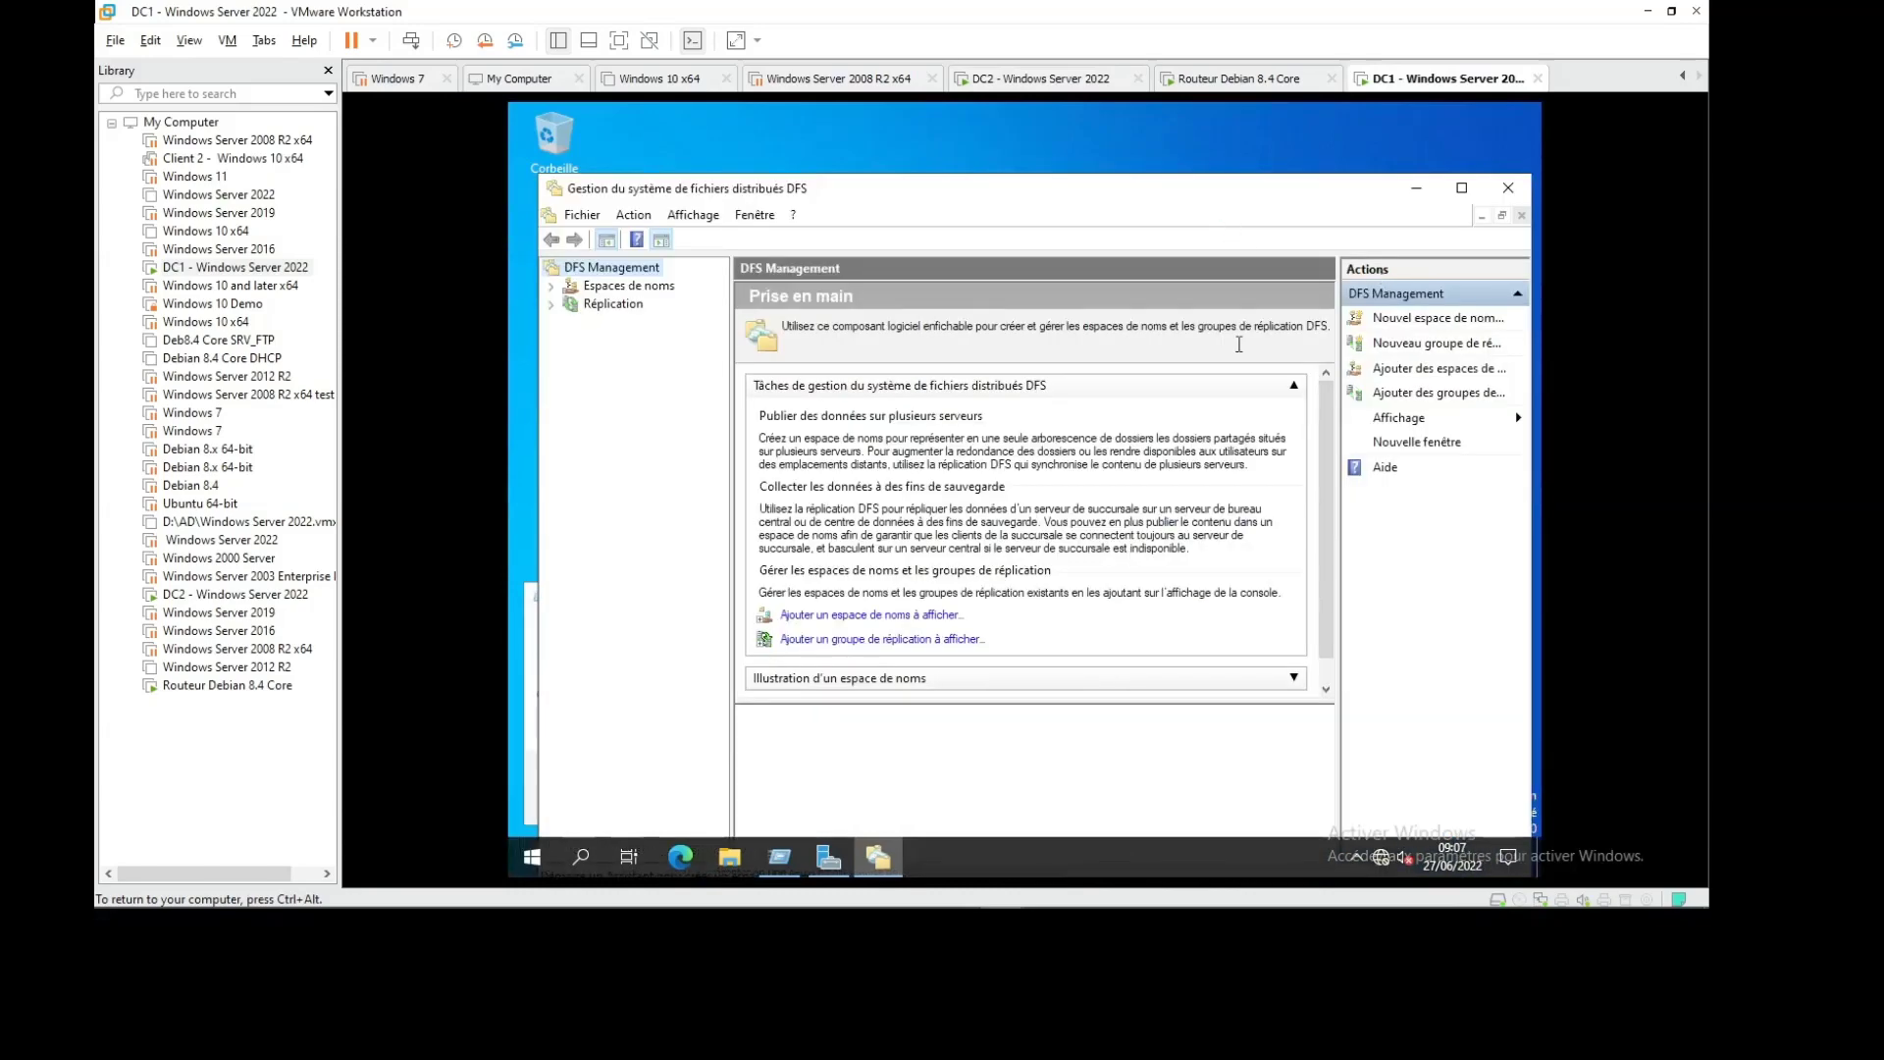
Start a new namespace on DC1 with dc1 as the namespace server
click(1413, 318)
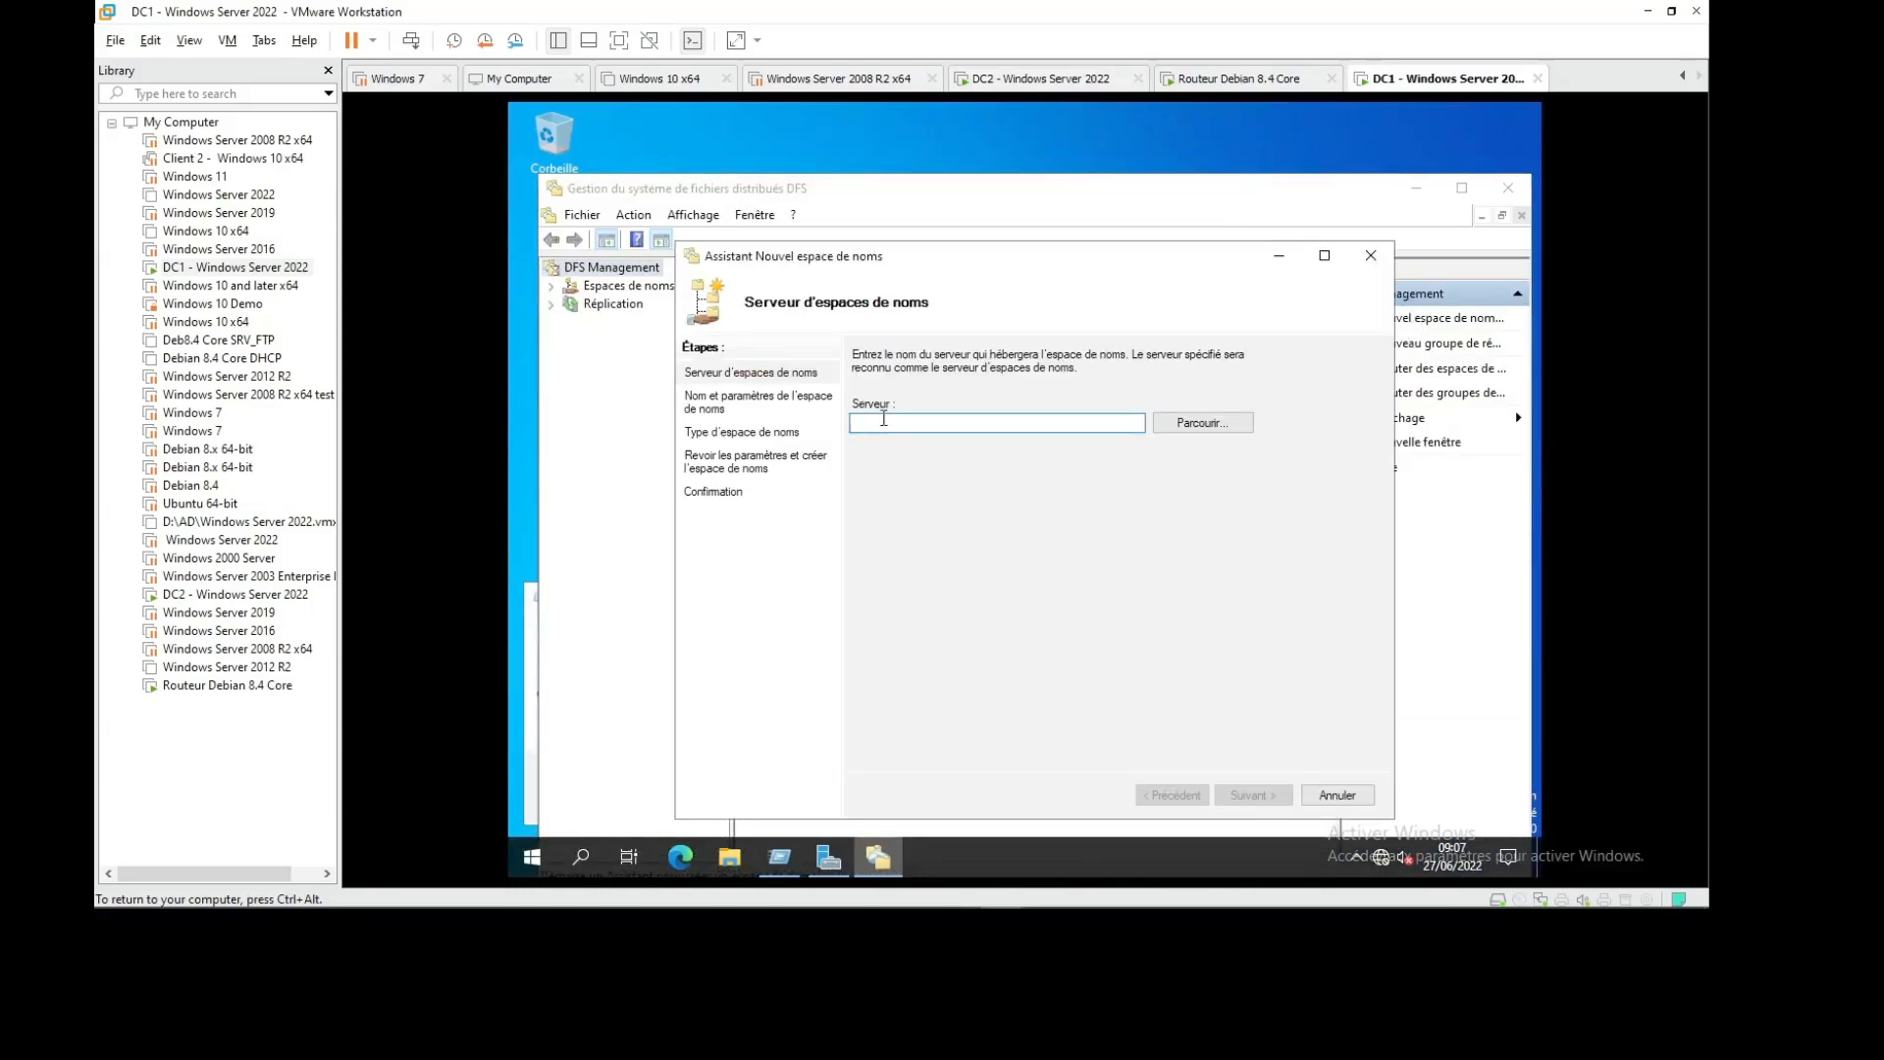
text(dc1)
click(1235, 793)
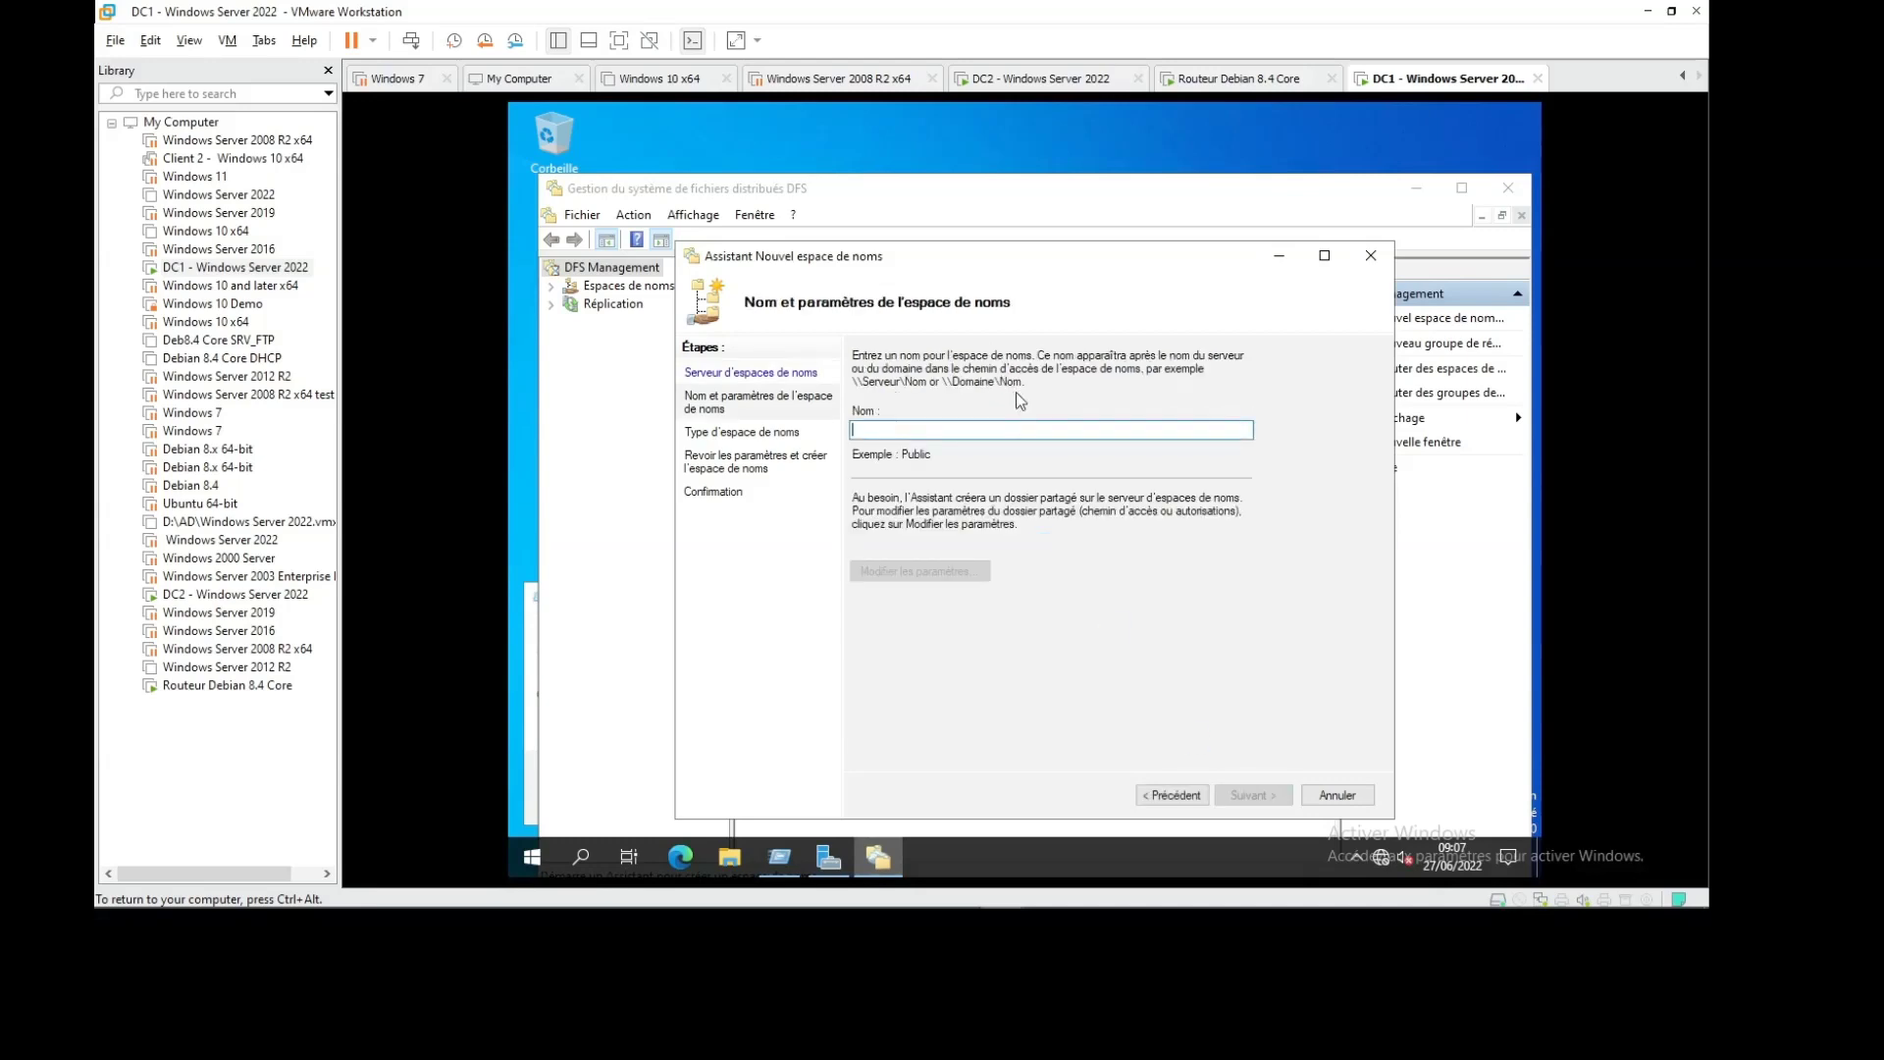
click(1160, 796)
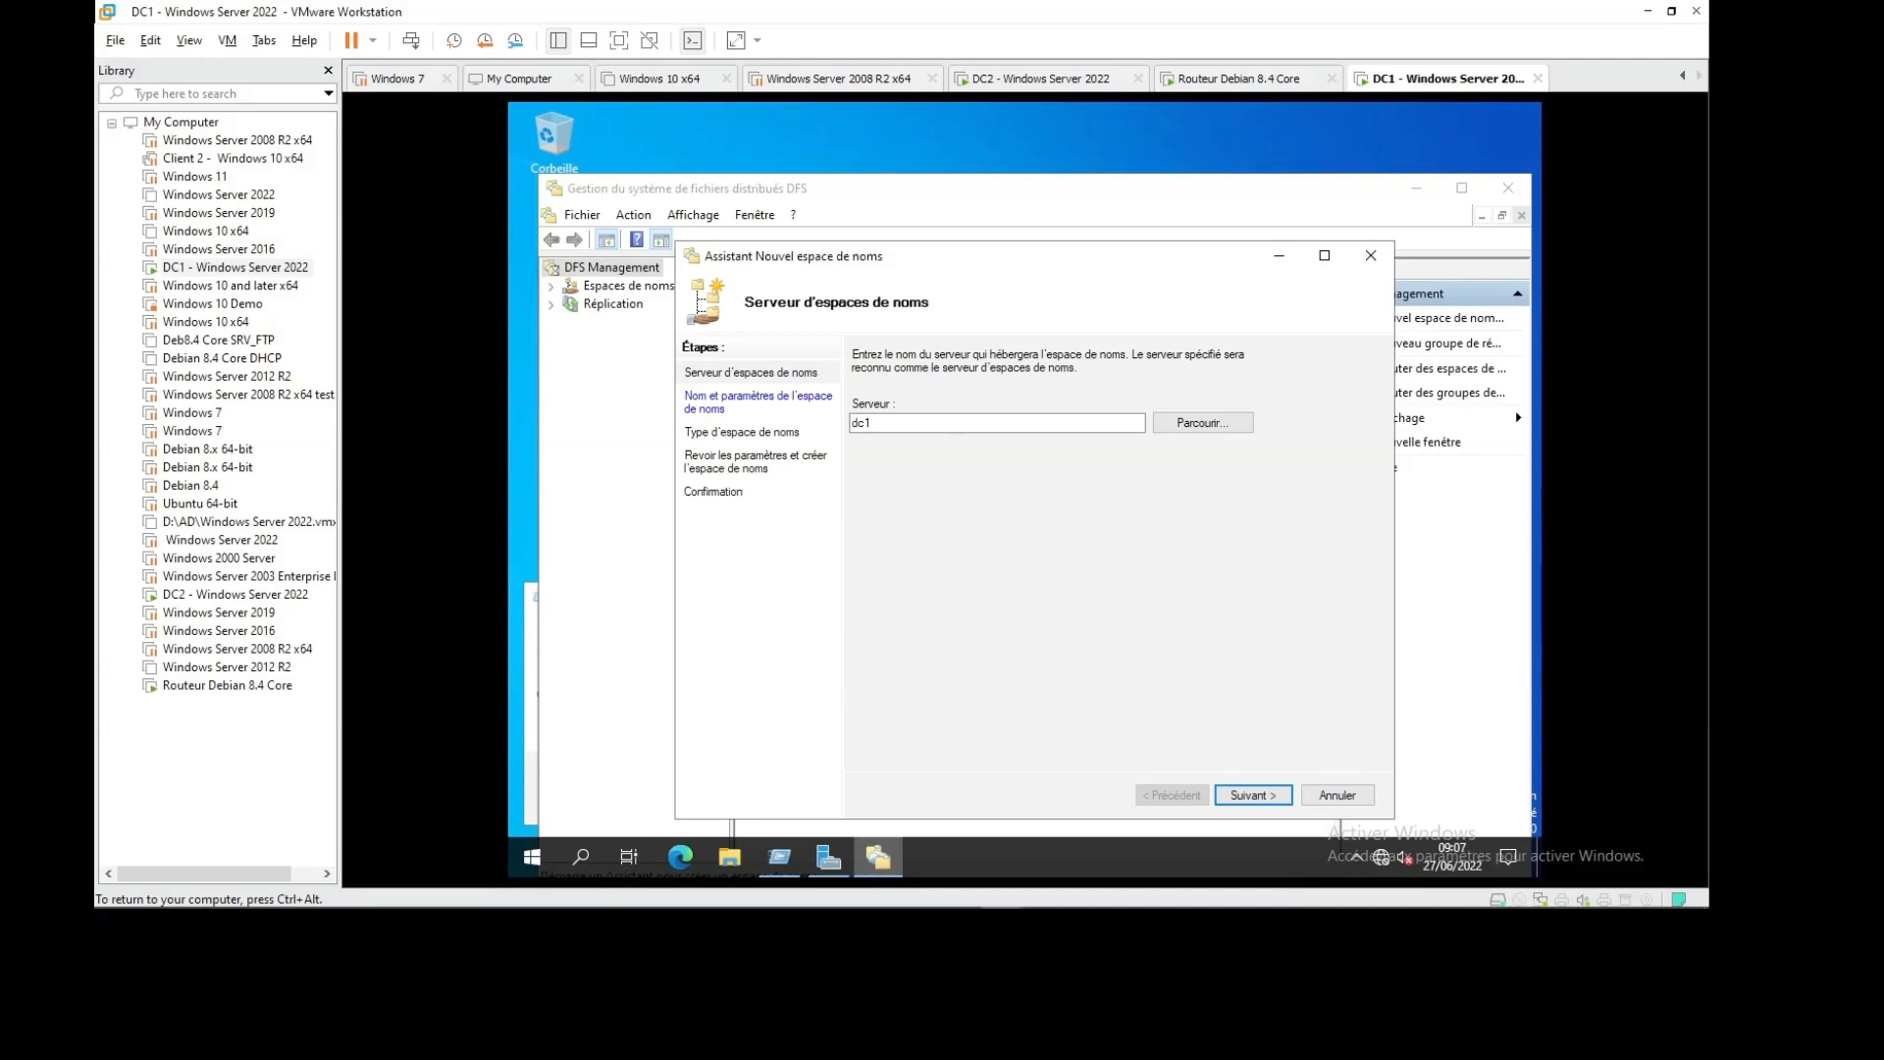
click(1250, 797)
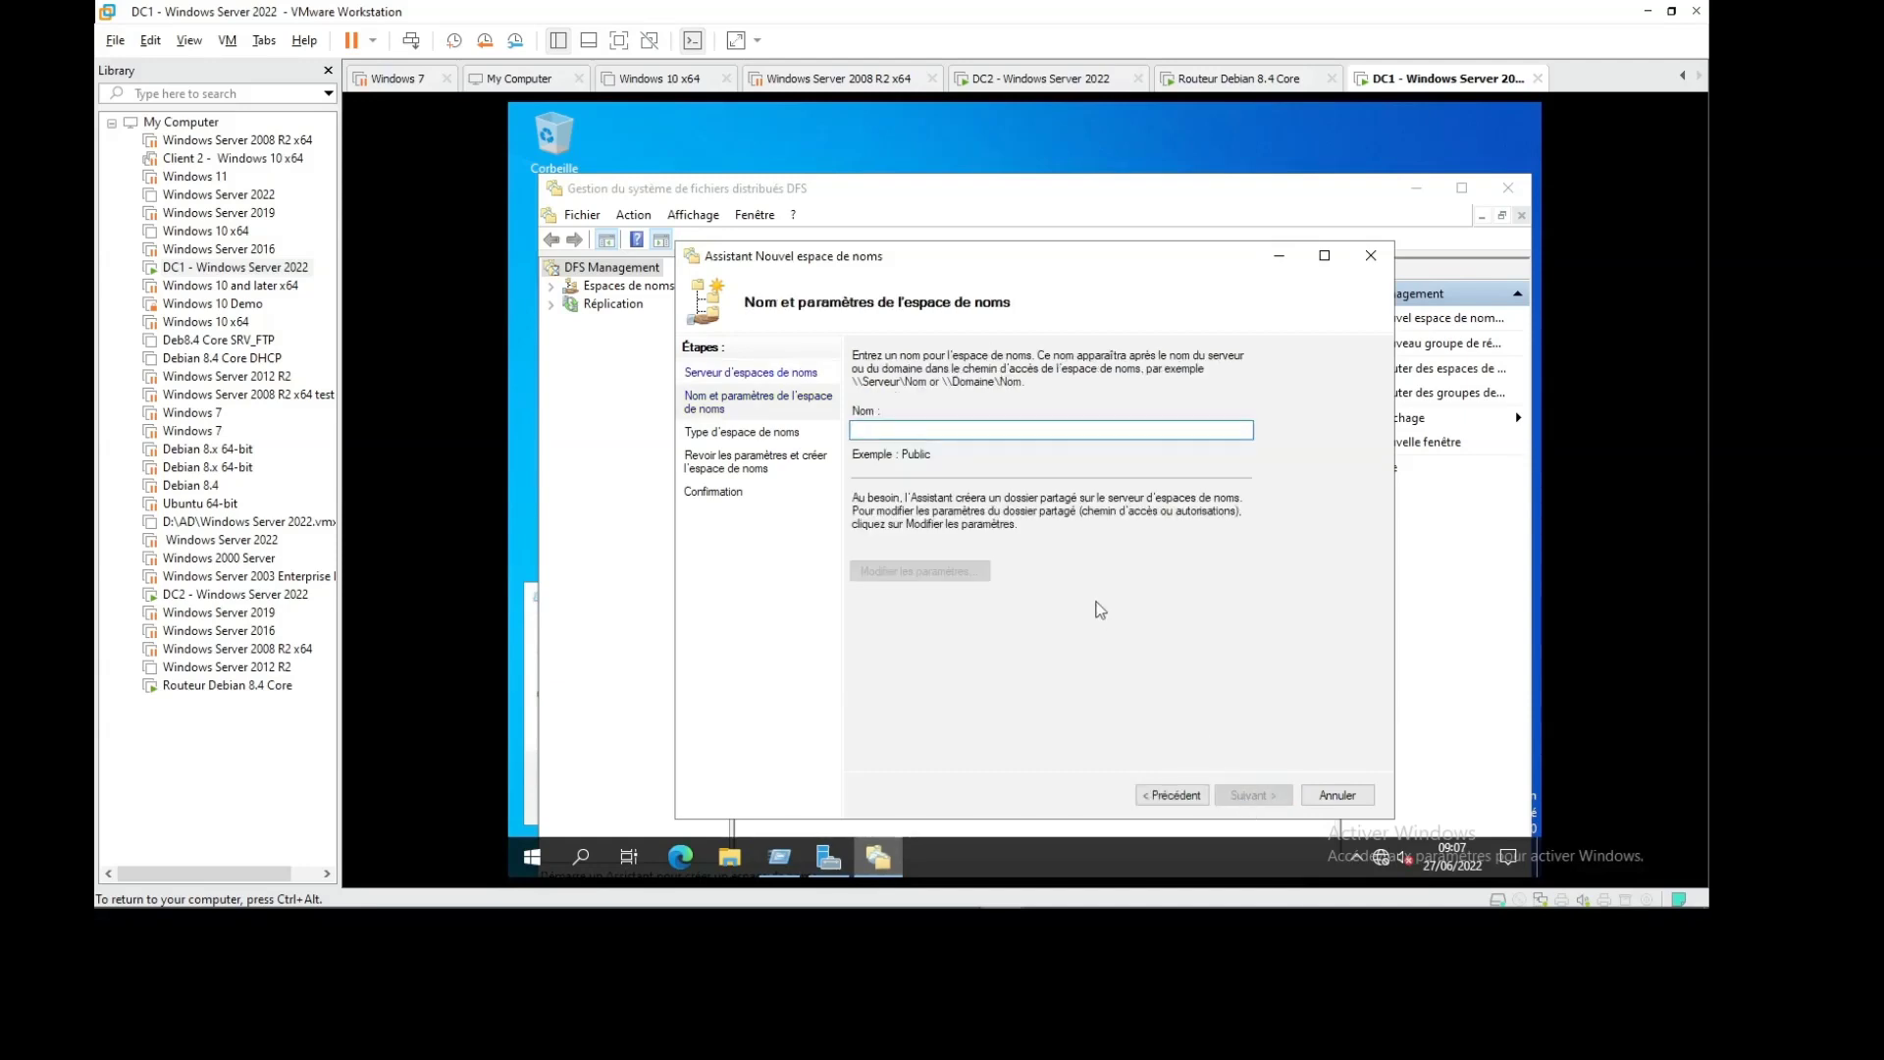
Name it DATA, create the domain-based namespace, and close the wizard
text(DATA)
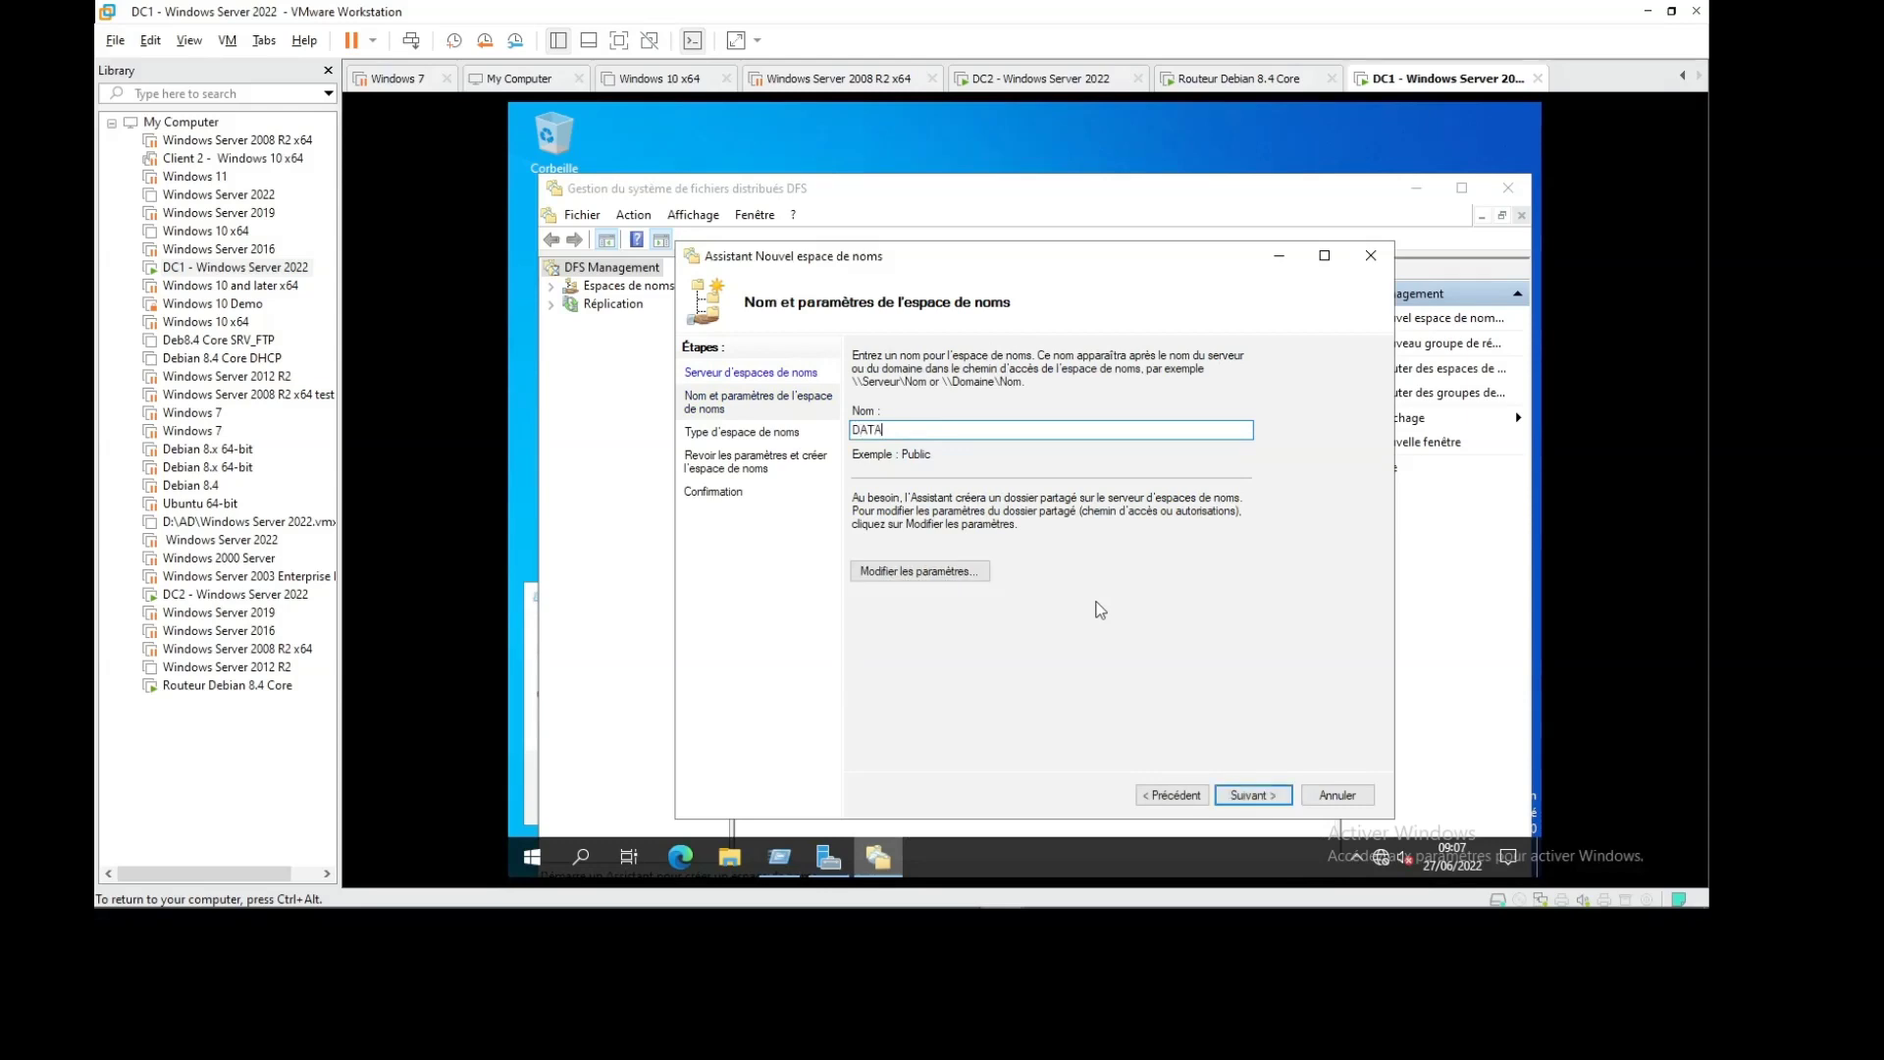
click(1250, 795)
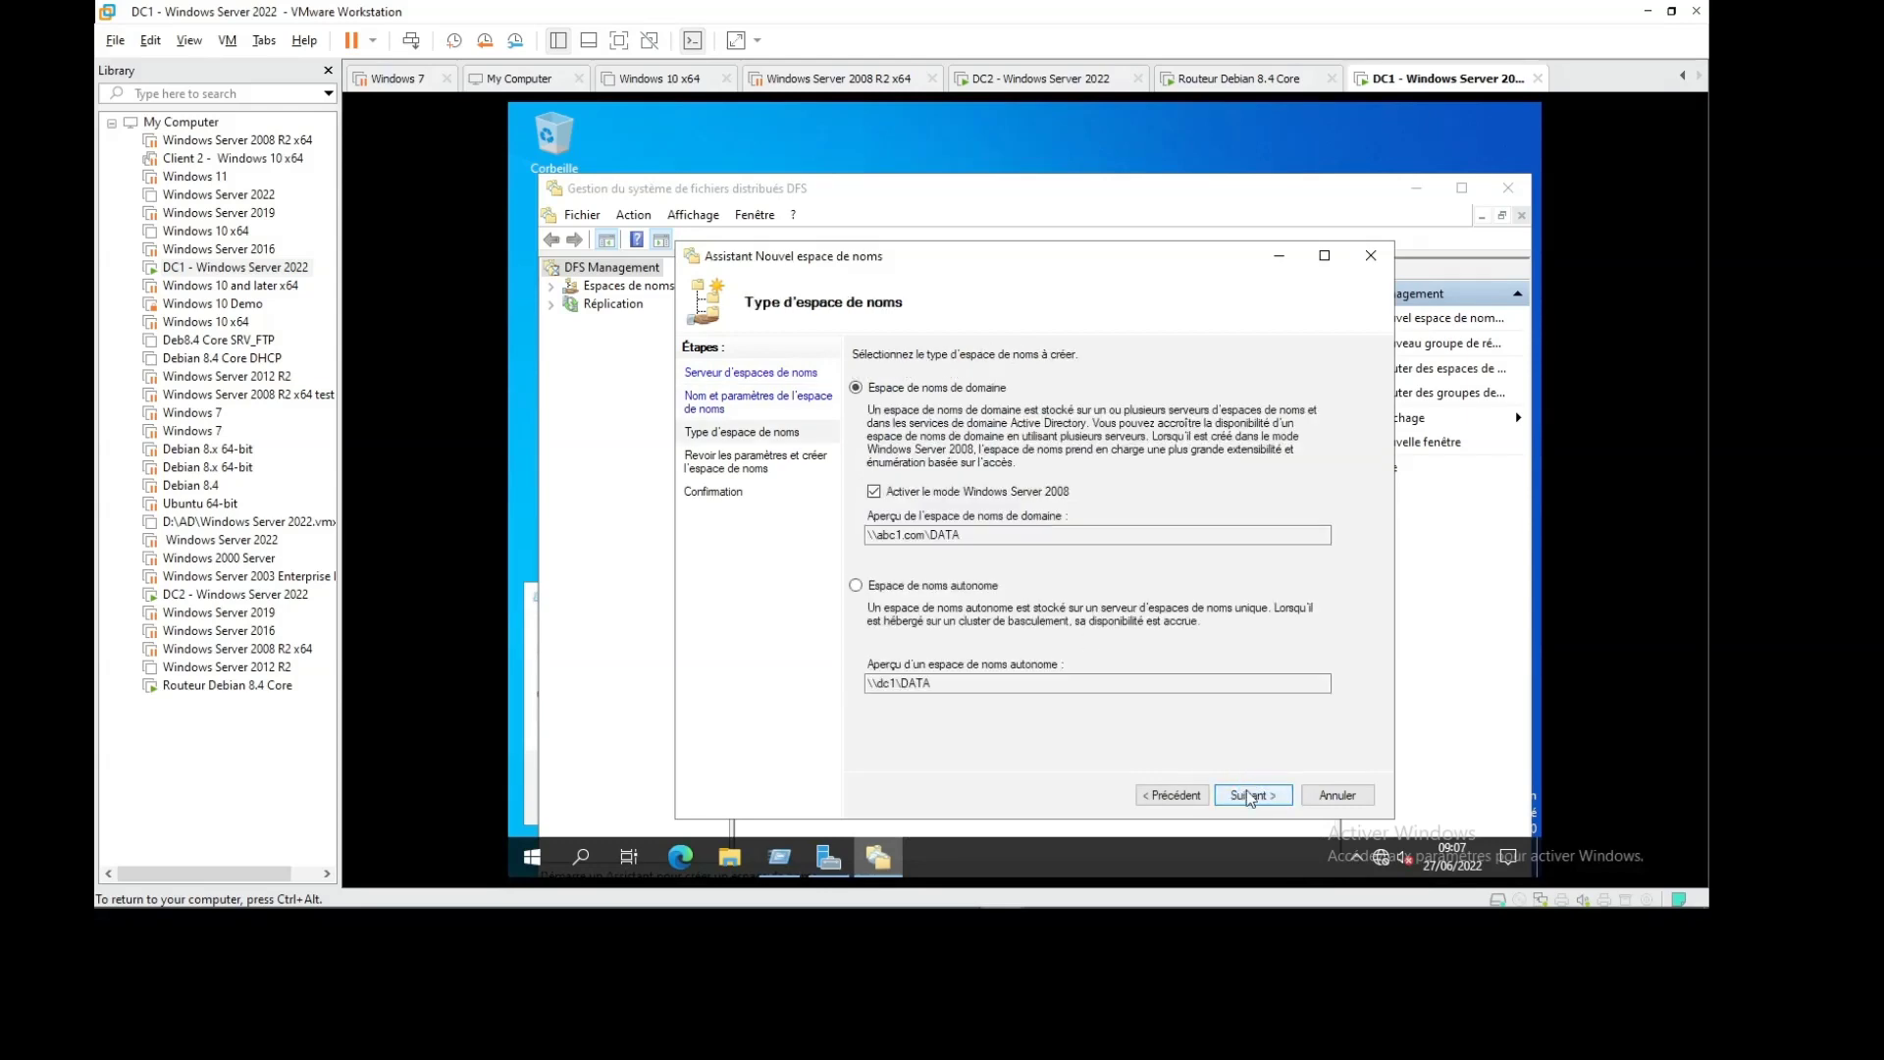
click(1250, 794)
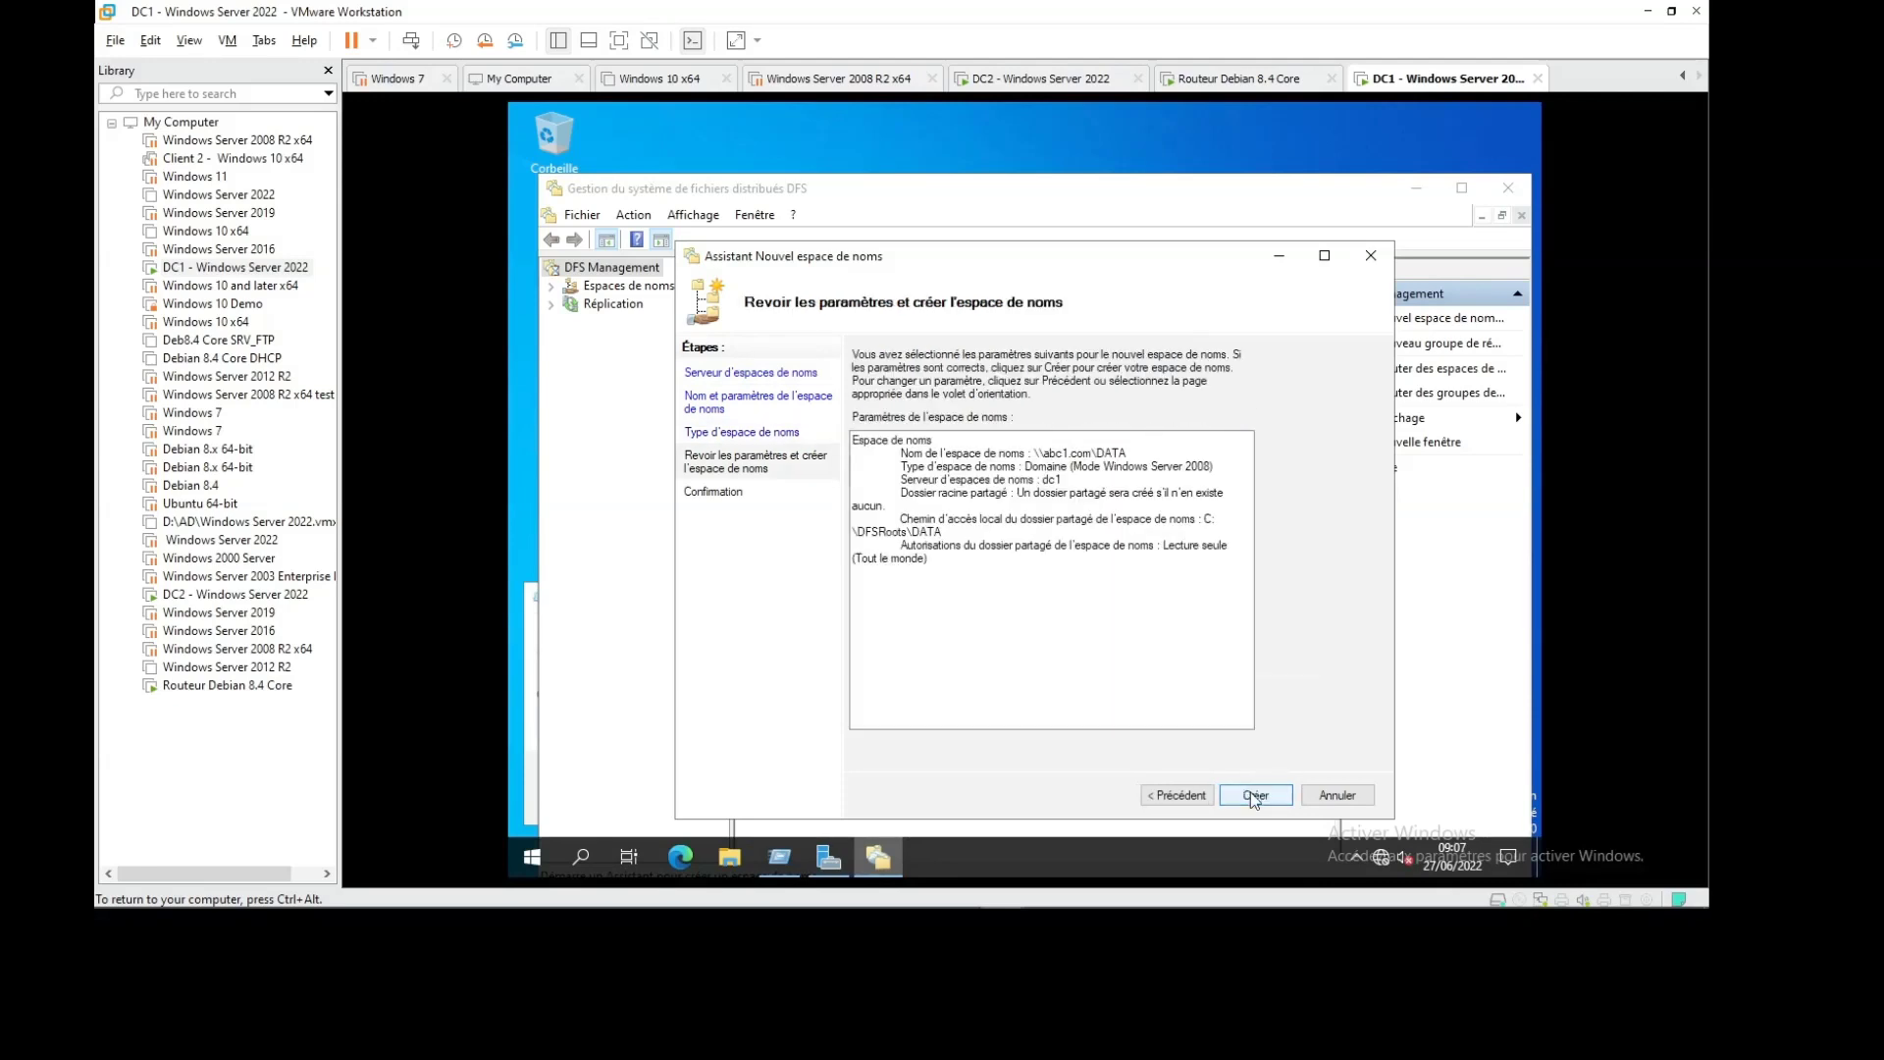
click(1252, 797)
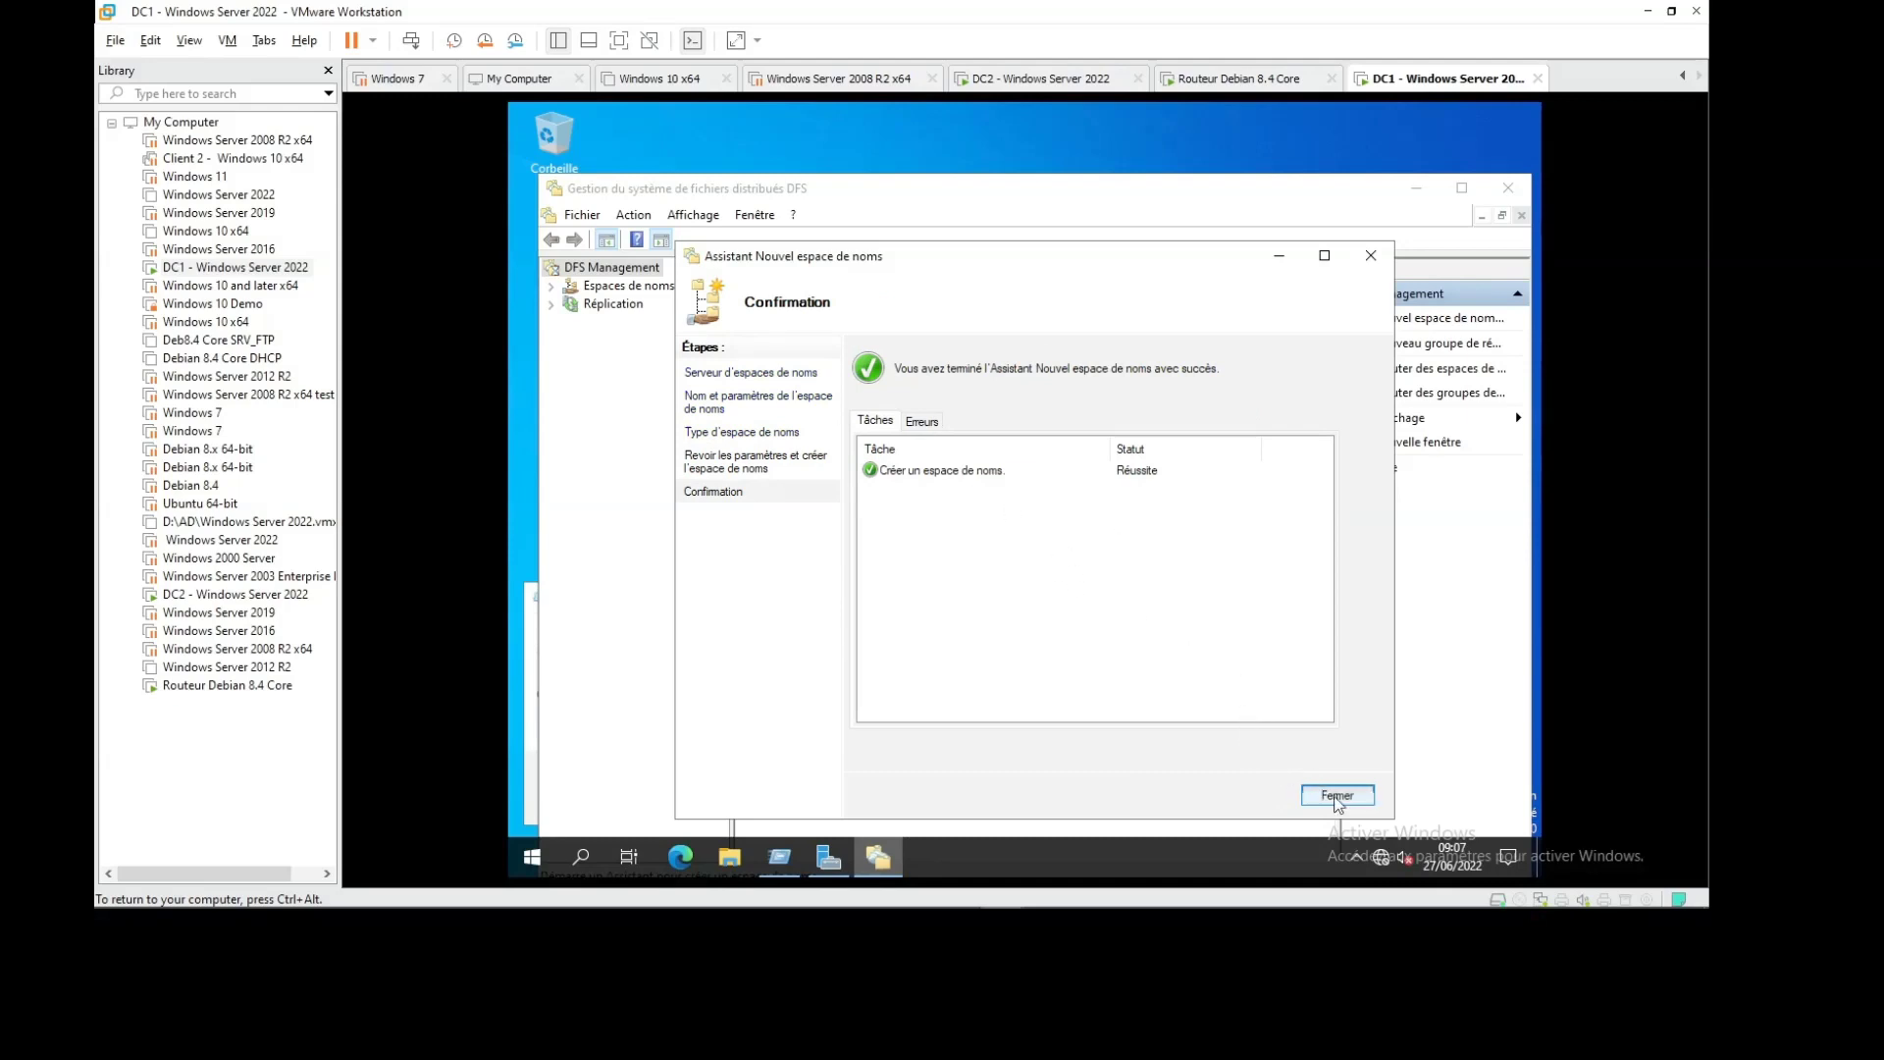
click(1338, 797)
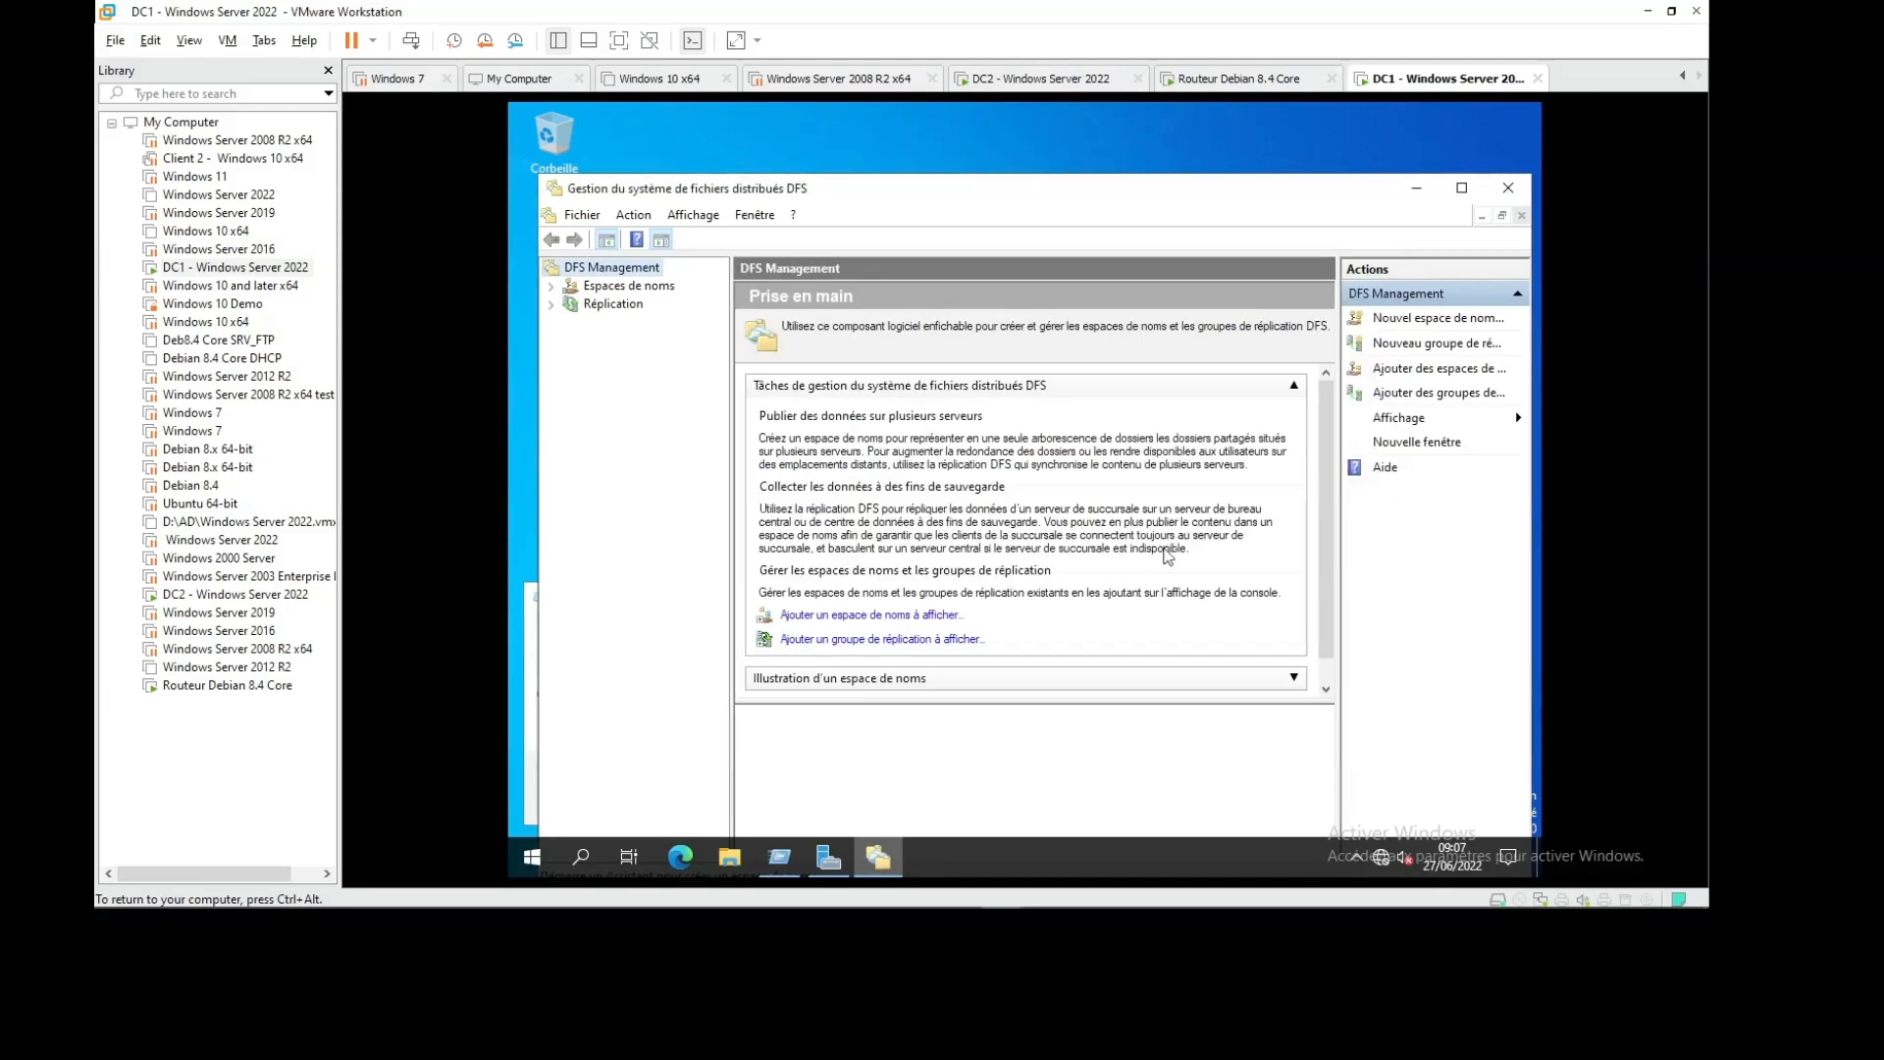
Expand Namespaces and bring up actions for \\abc1.com\DATA
click(551, 287)
click(682, 305)
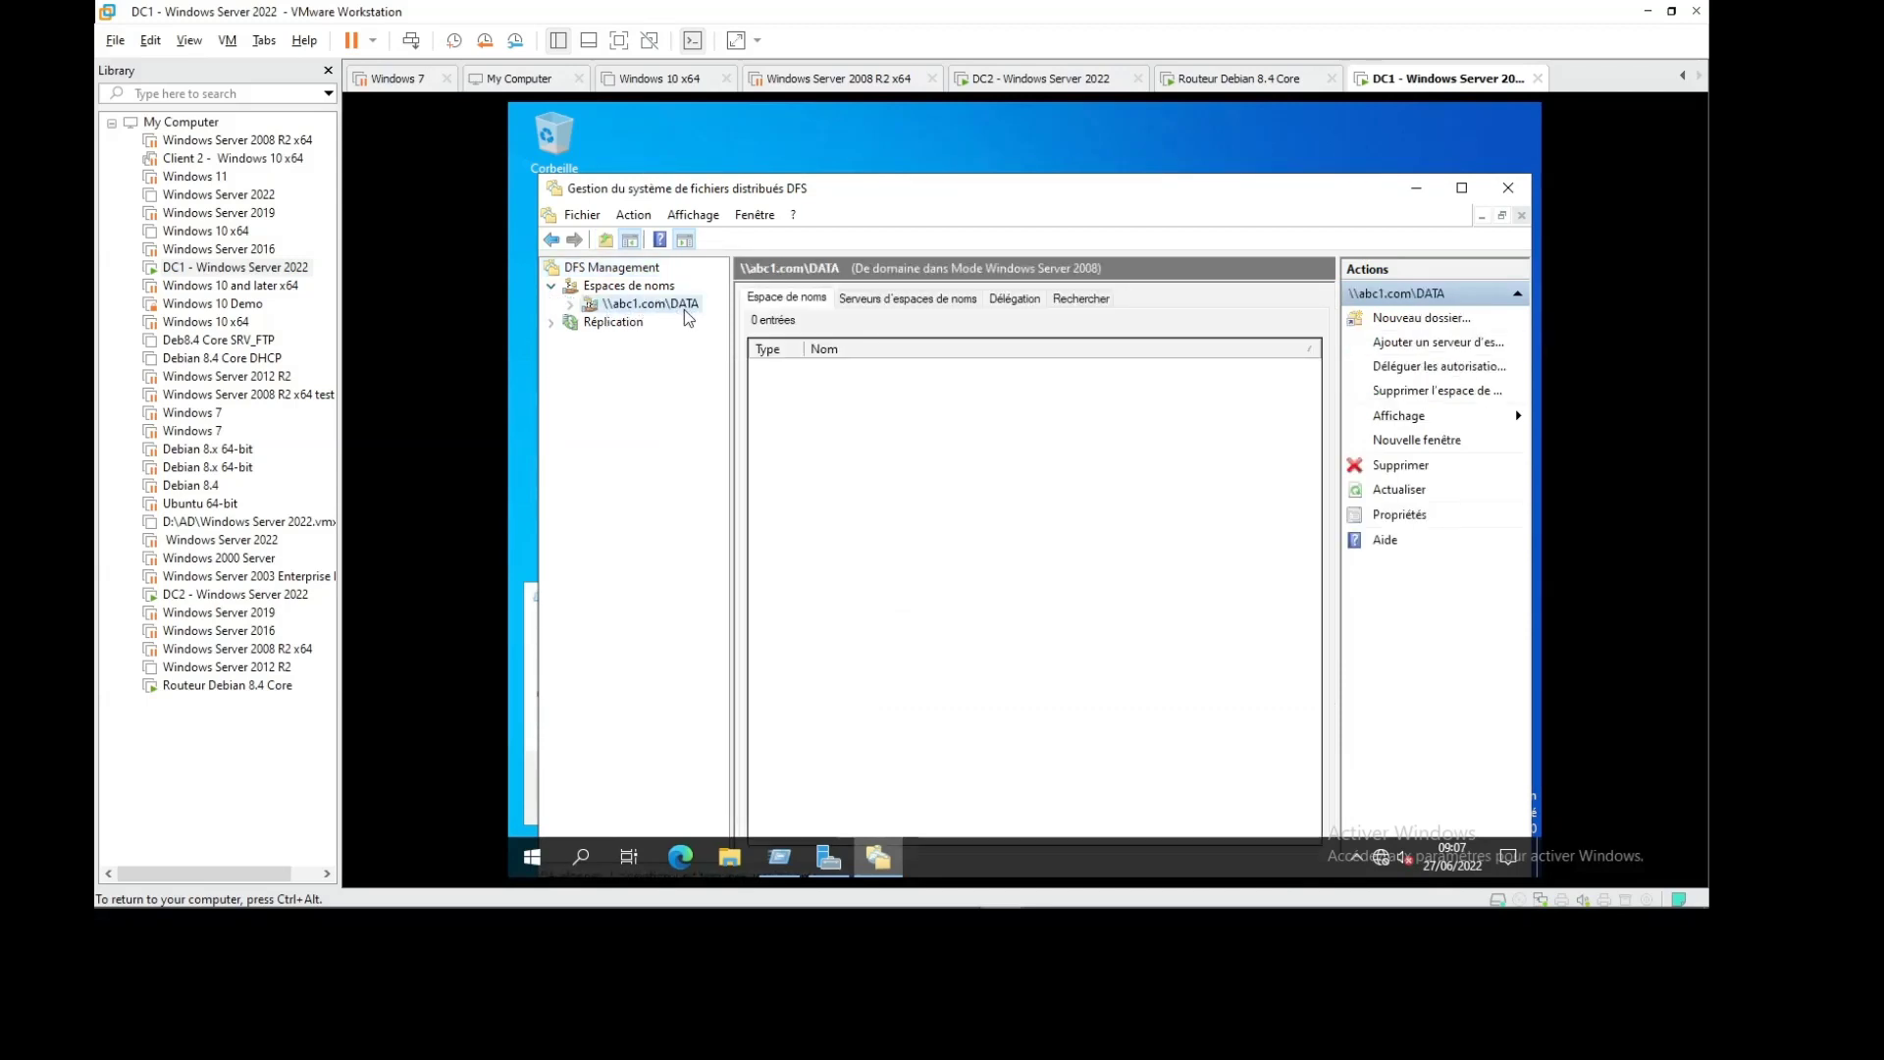
right_click(684, 306)
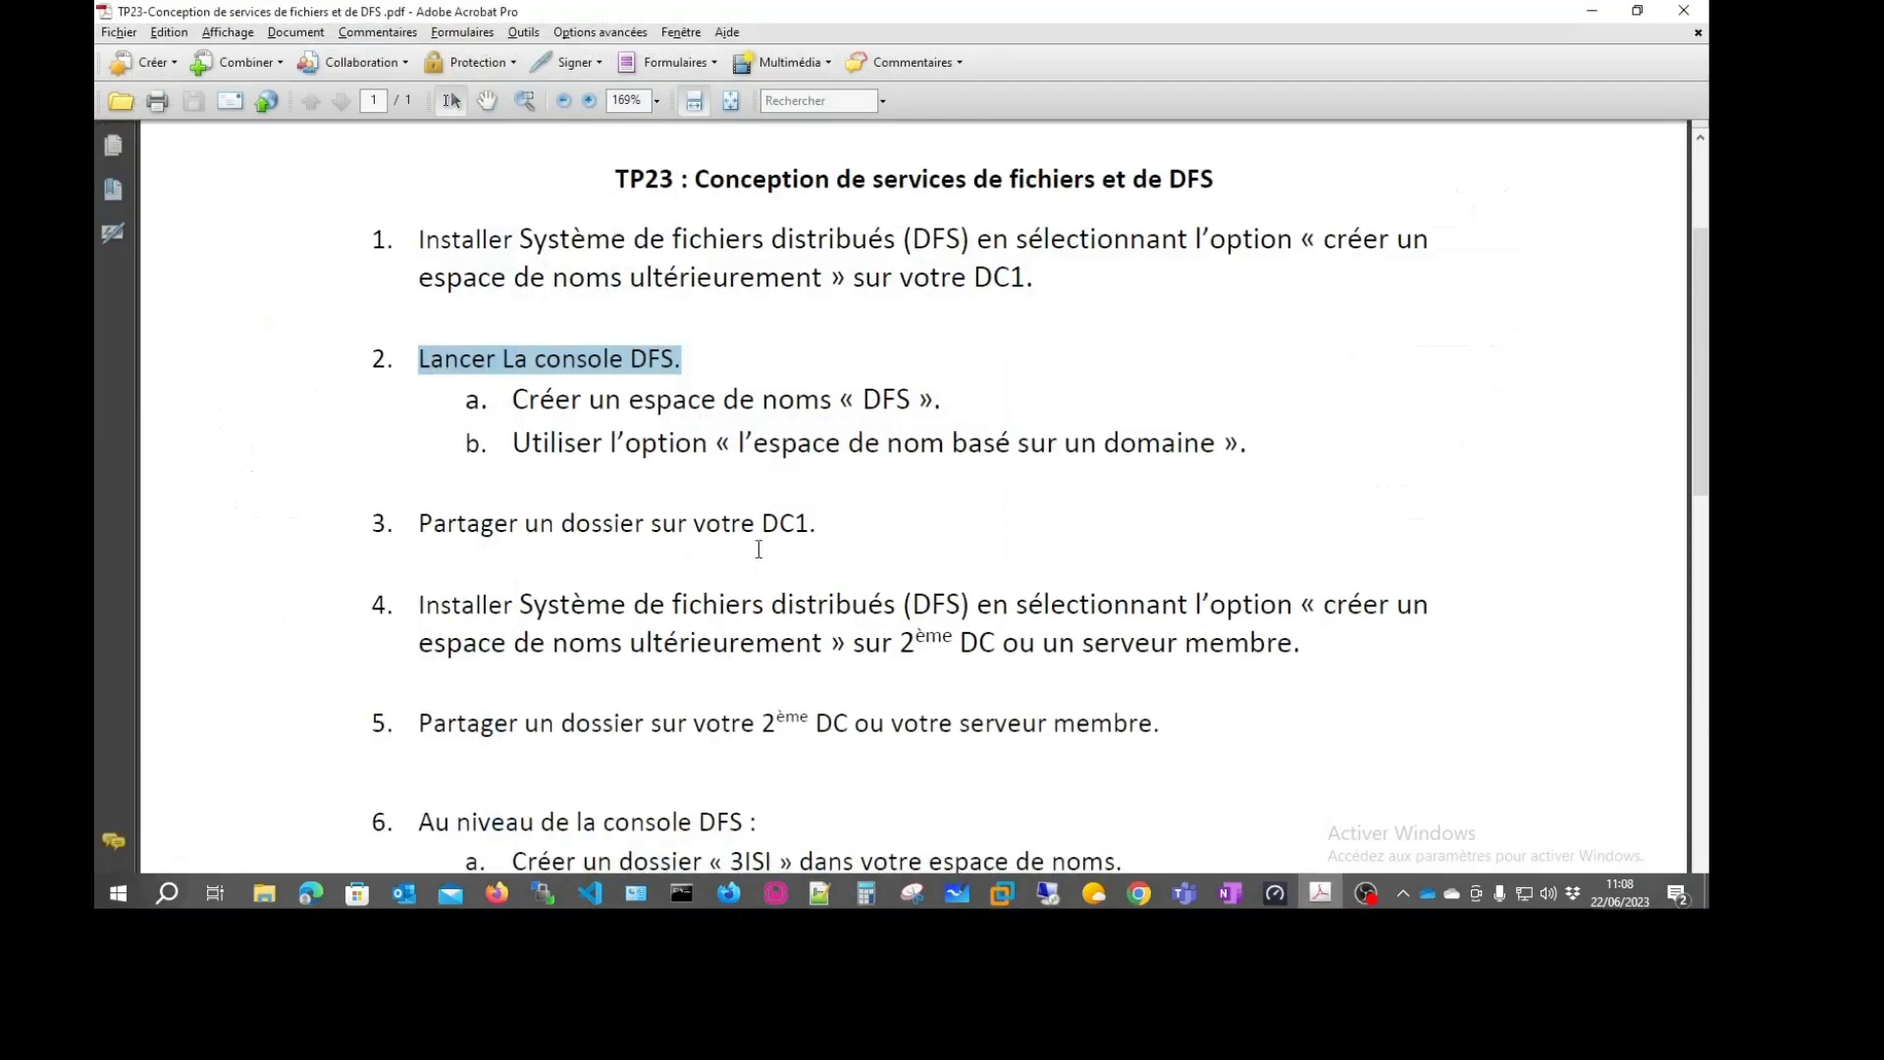
Review lab steps 2a–2b and scroll to step 6 in the PDF, then minimize Acrobat
drag(521, 403, 1023, 409)
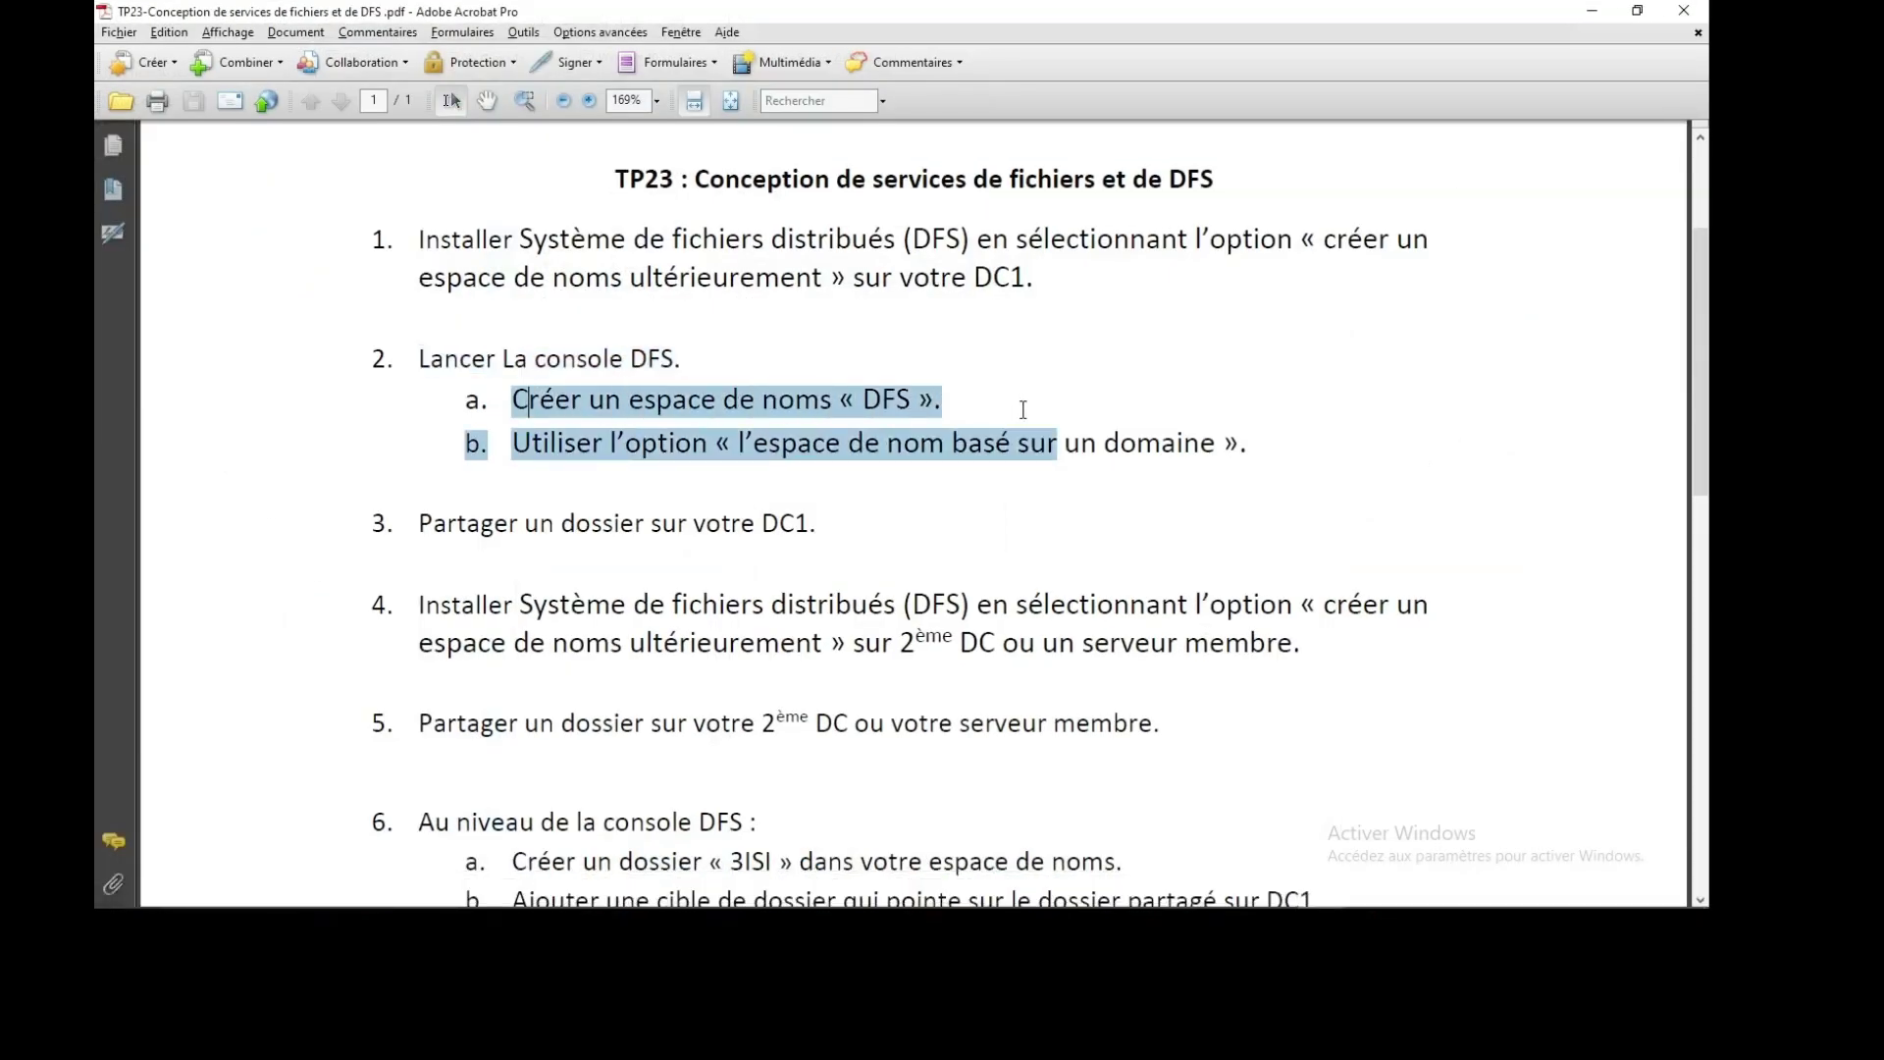
click(1218, 453)
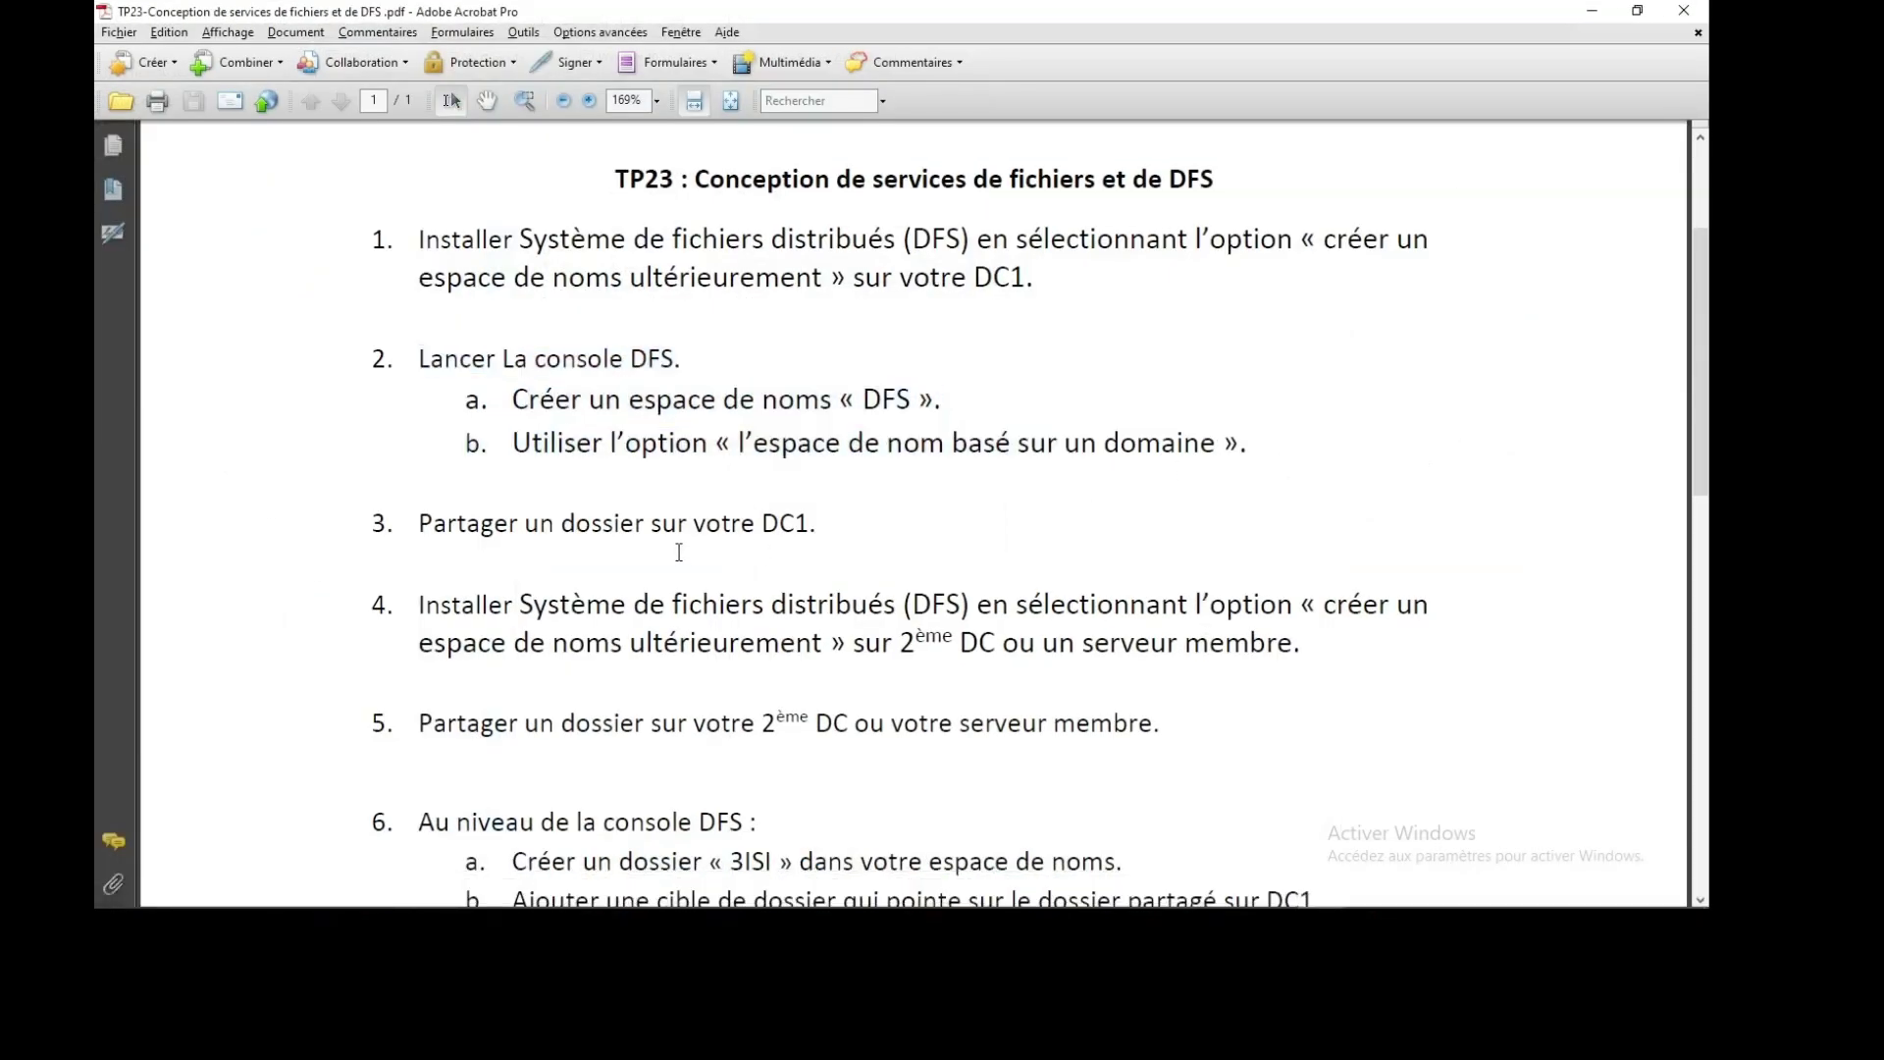
scroll(693, 539, down, 1)
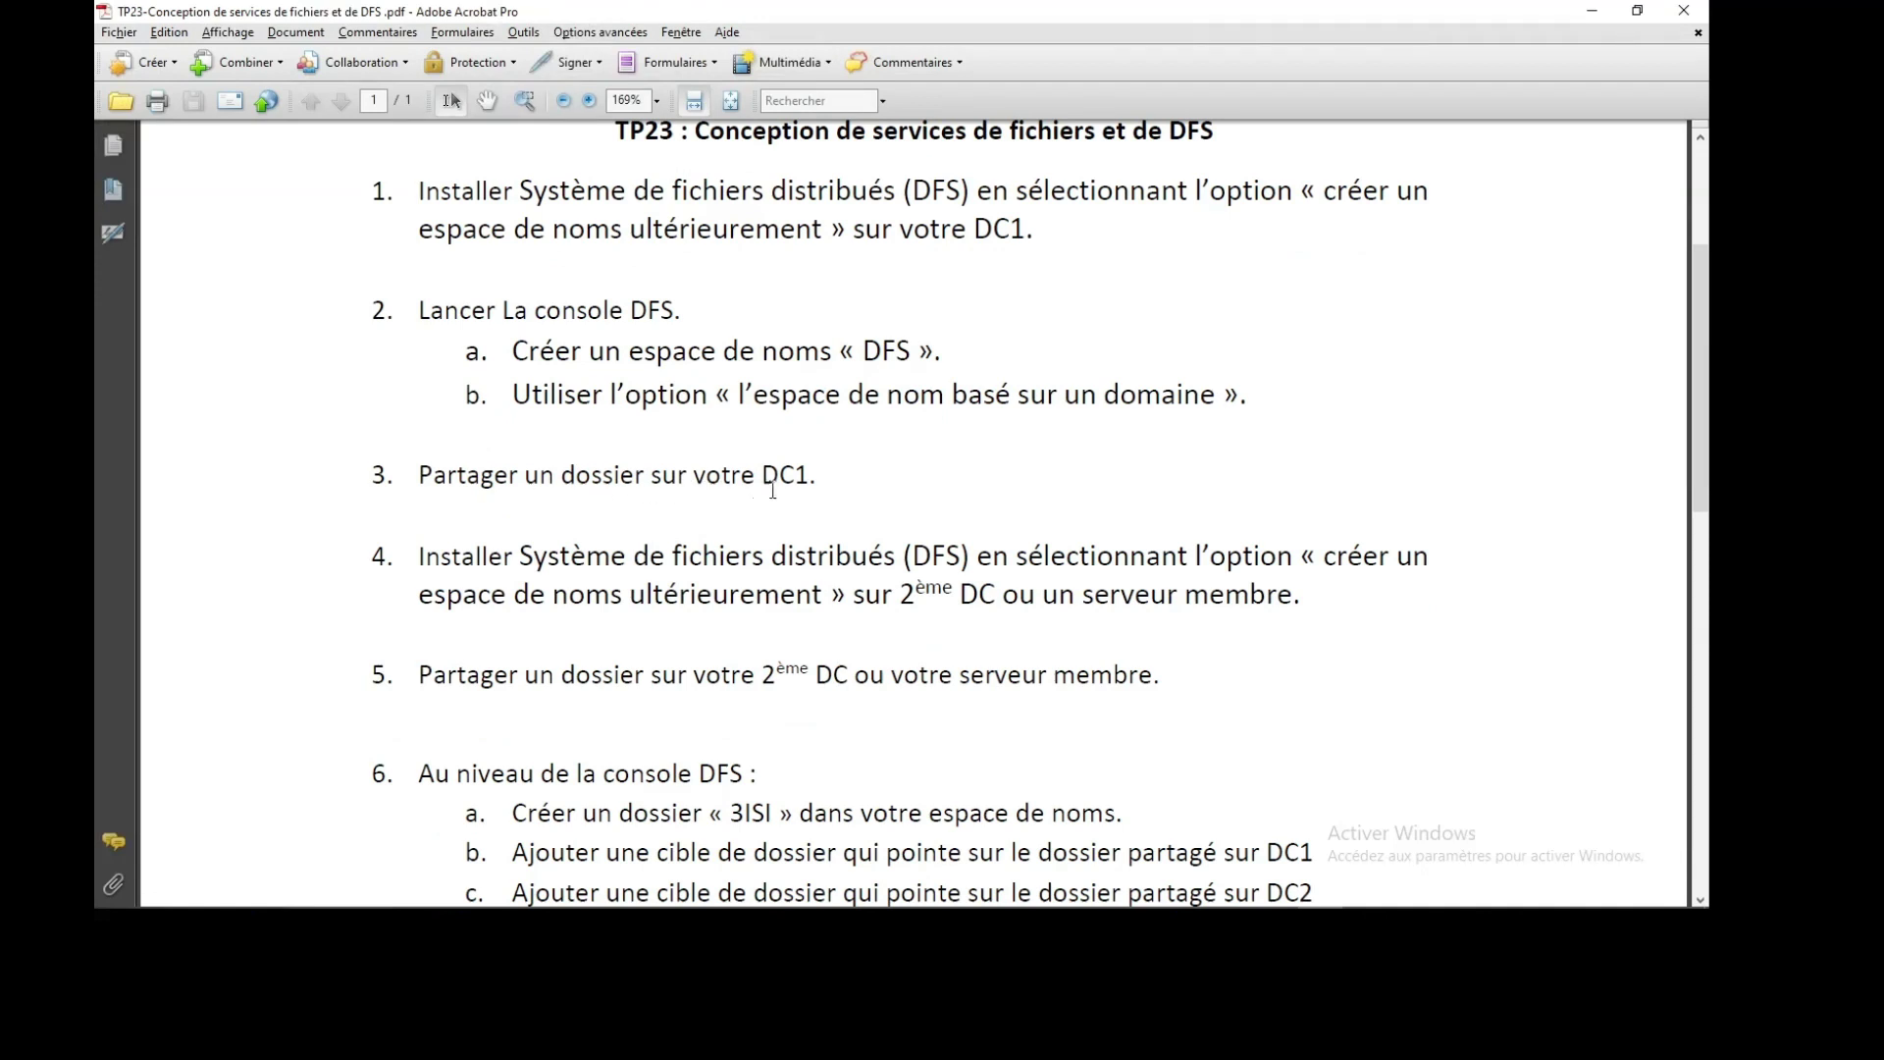
mouse_move(585, 890)
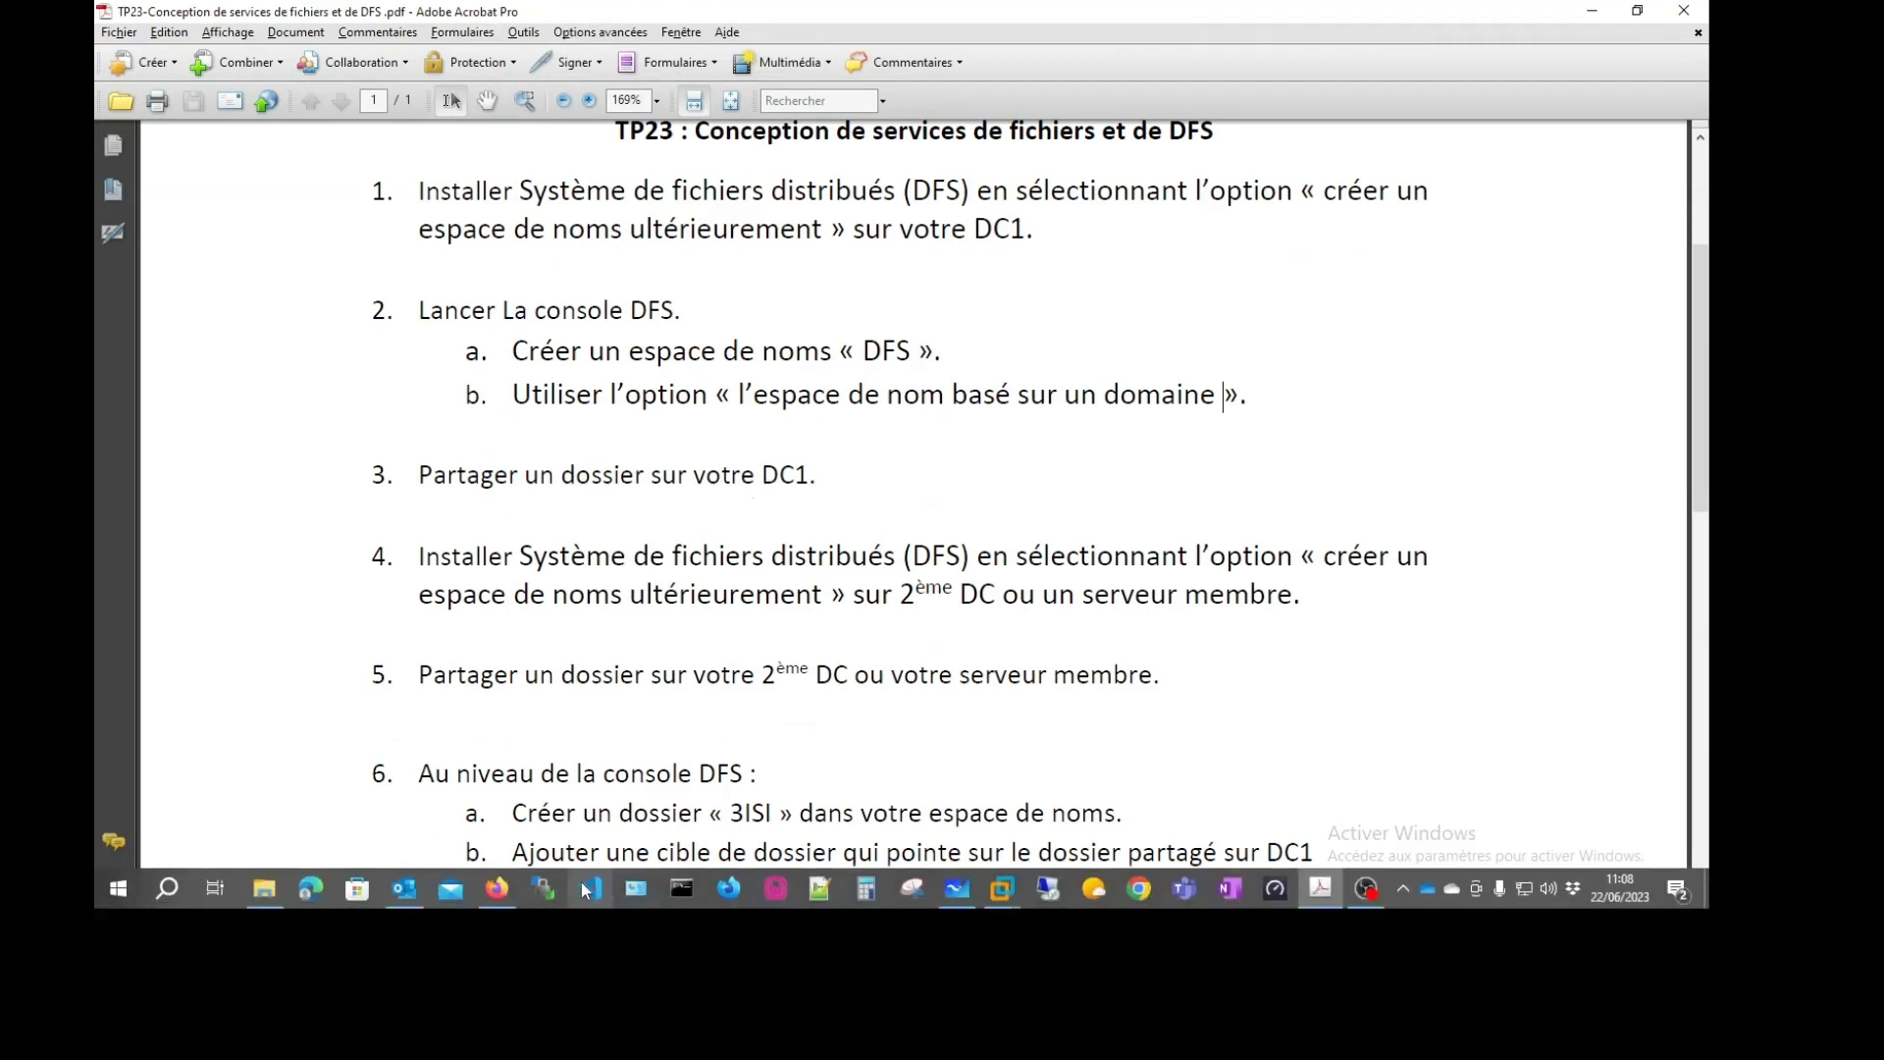
click(1591, 12)
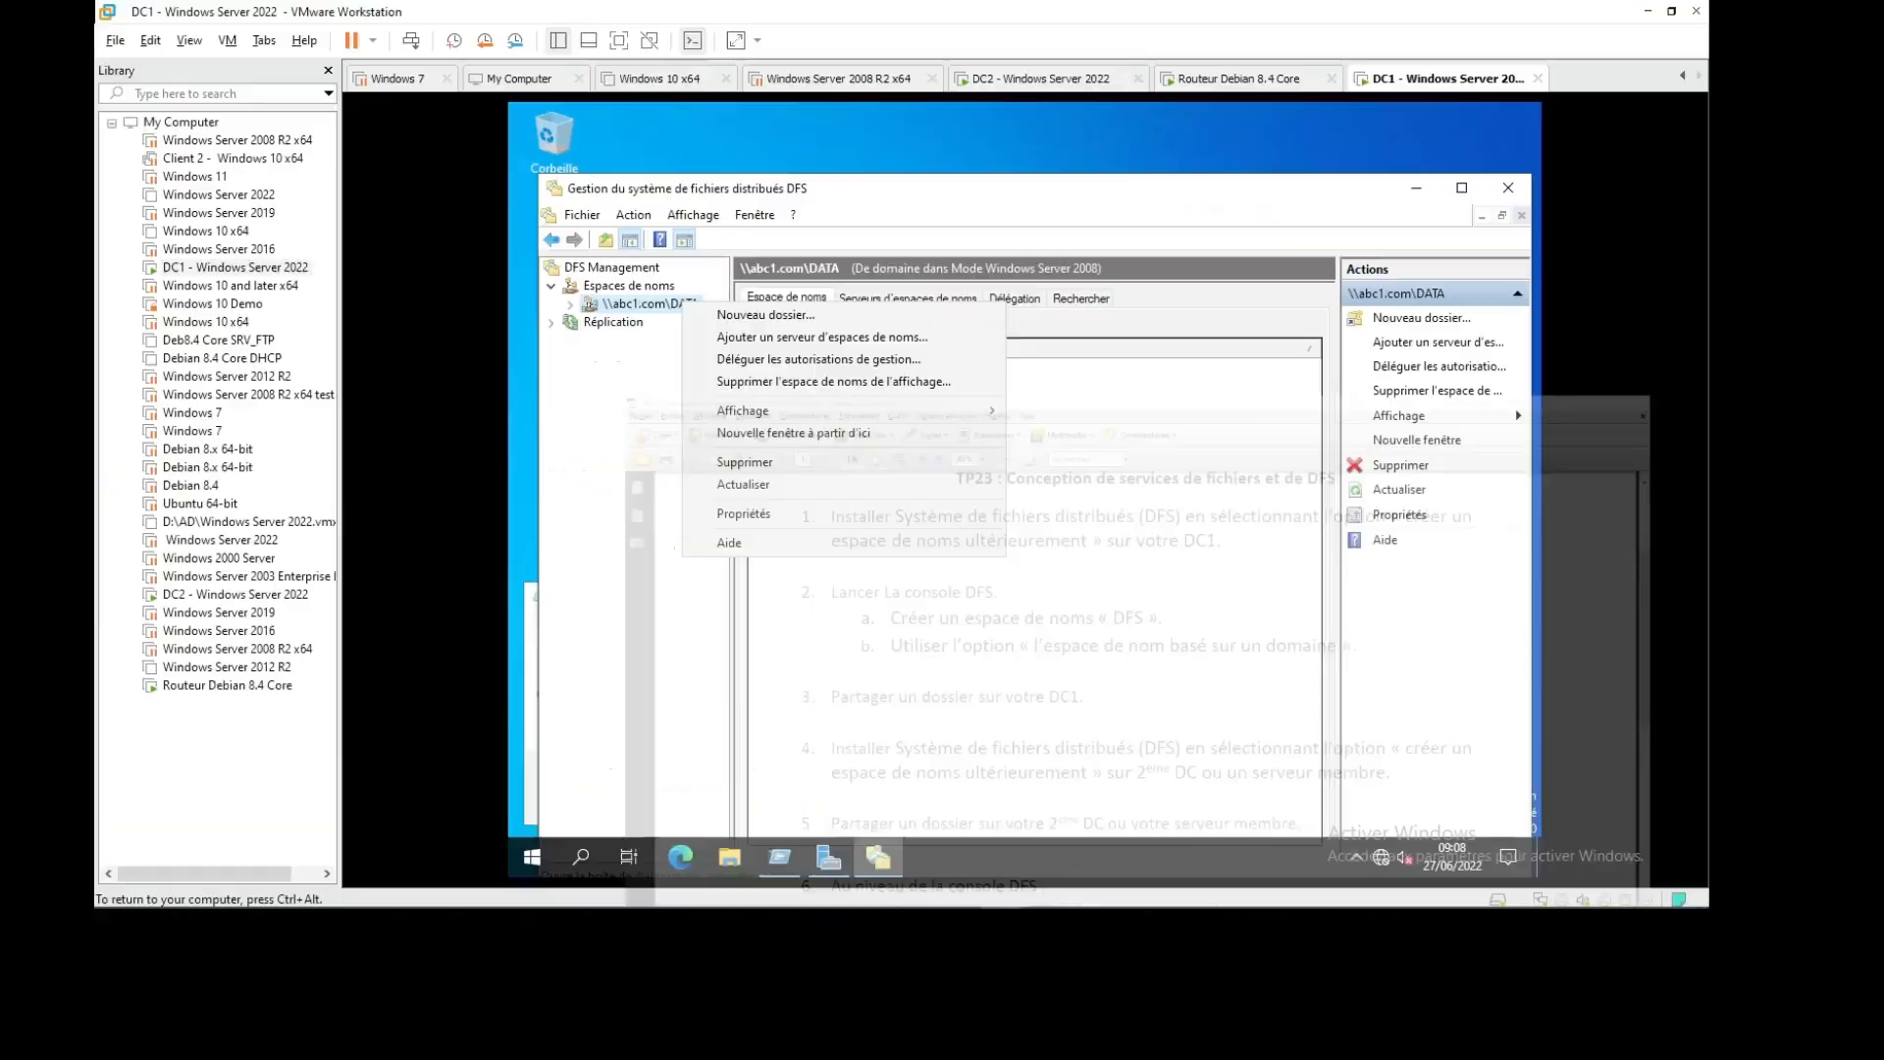
Create a new folder named DATA1 at the root of C: in File Explorer
click(934, 591)
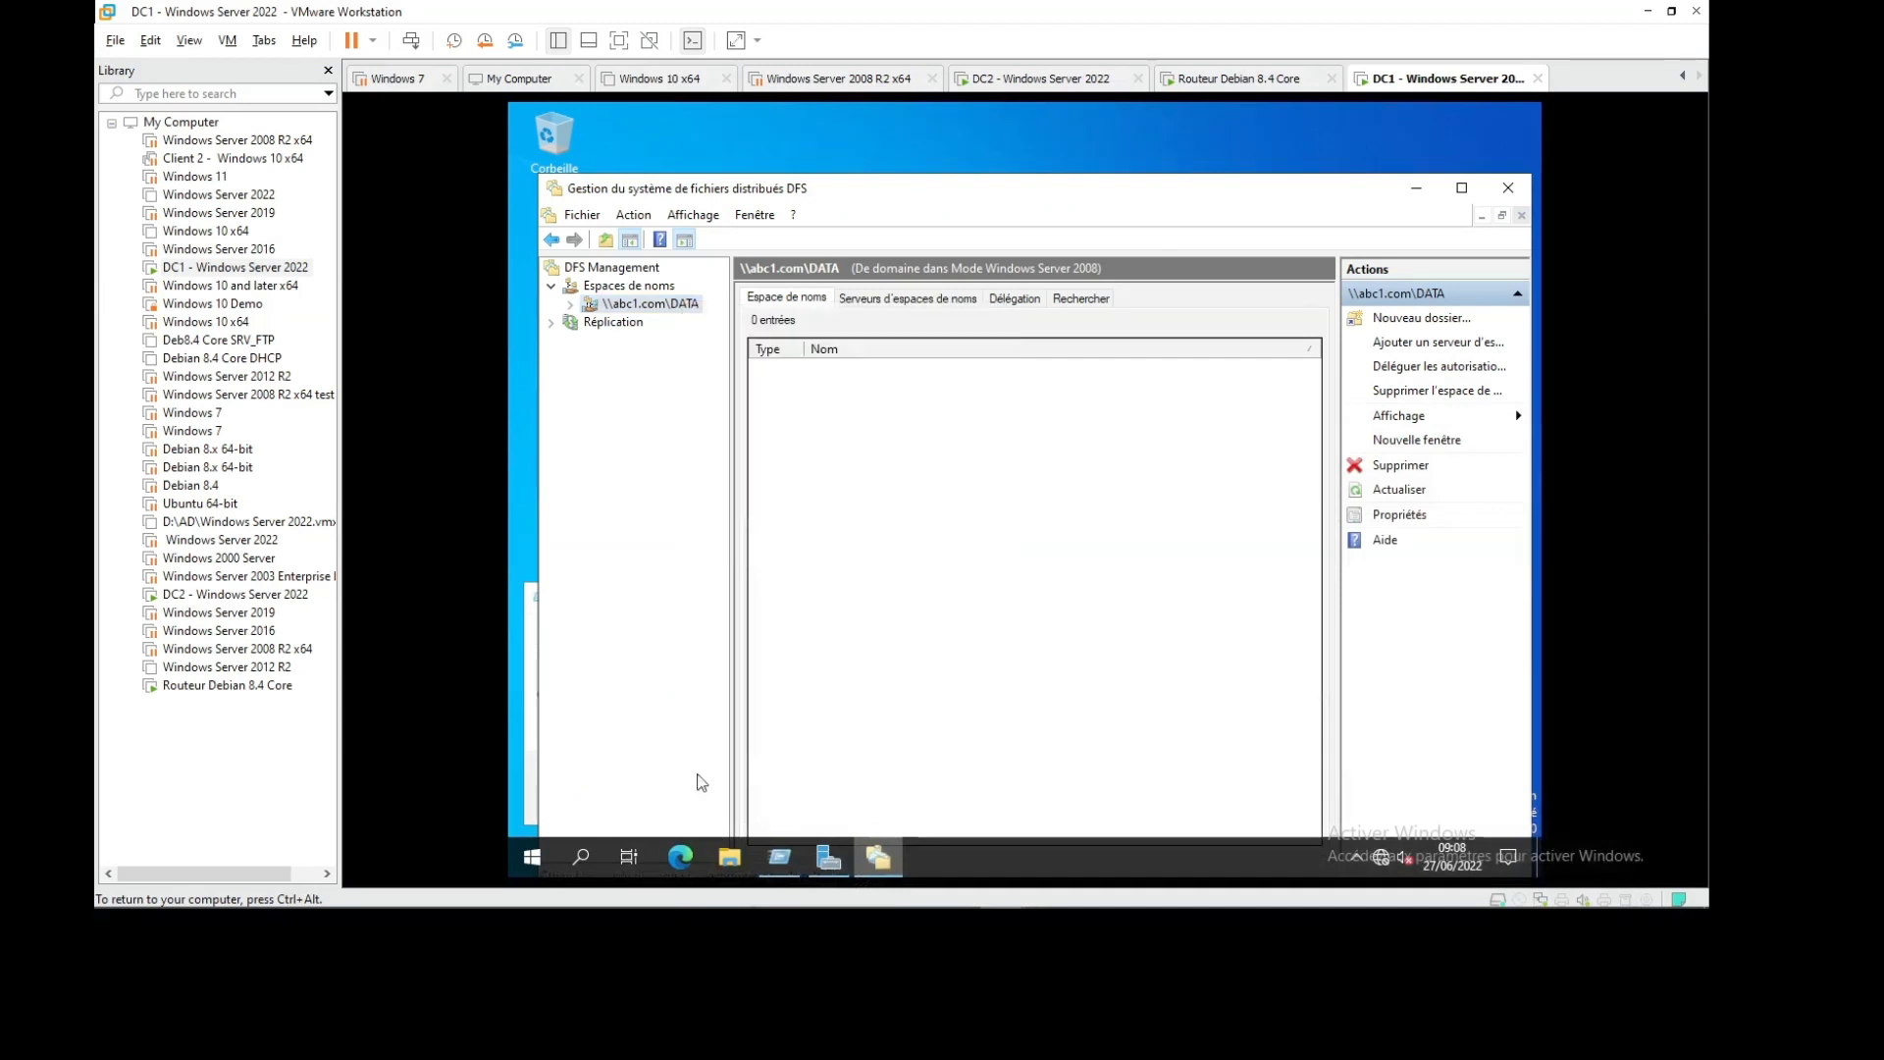
click(731, 857)
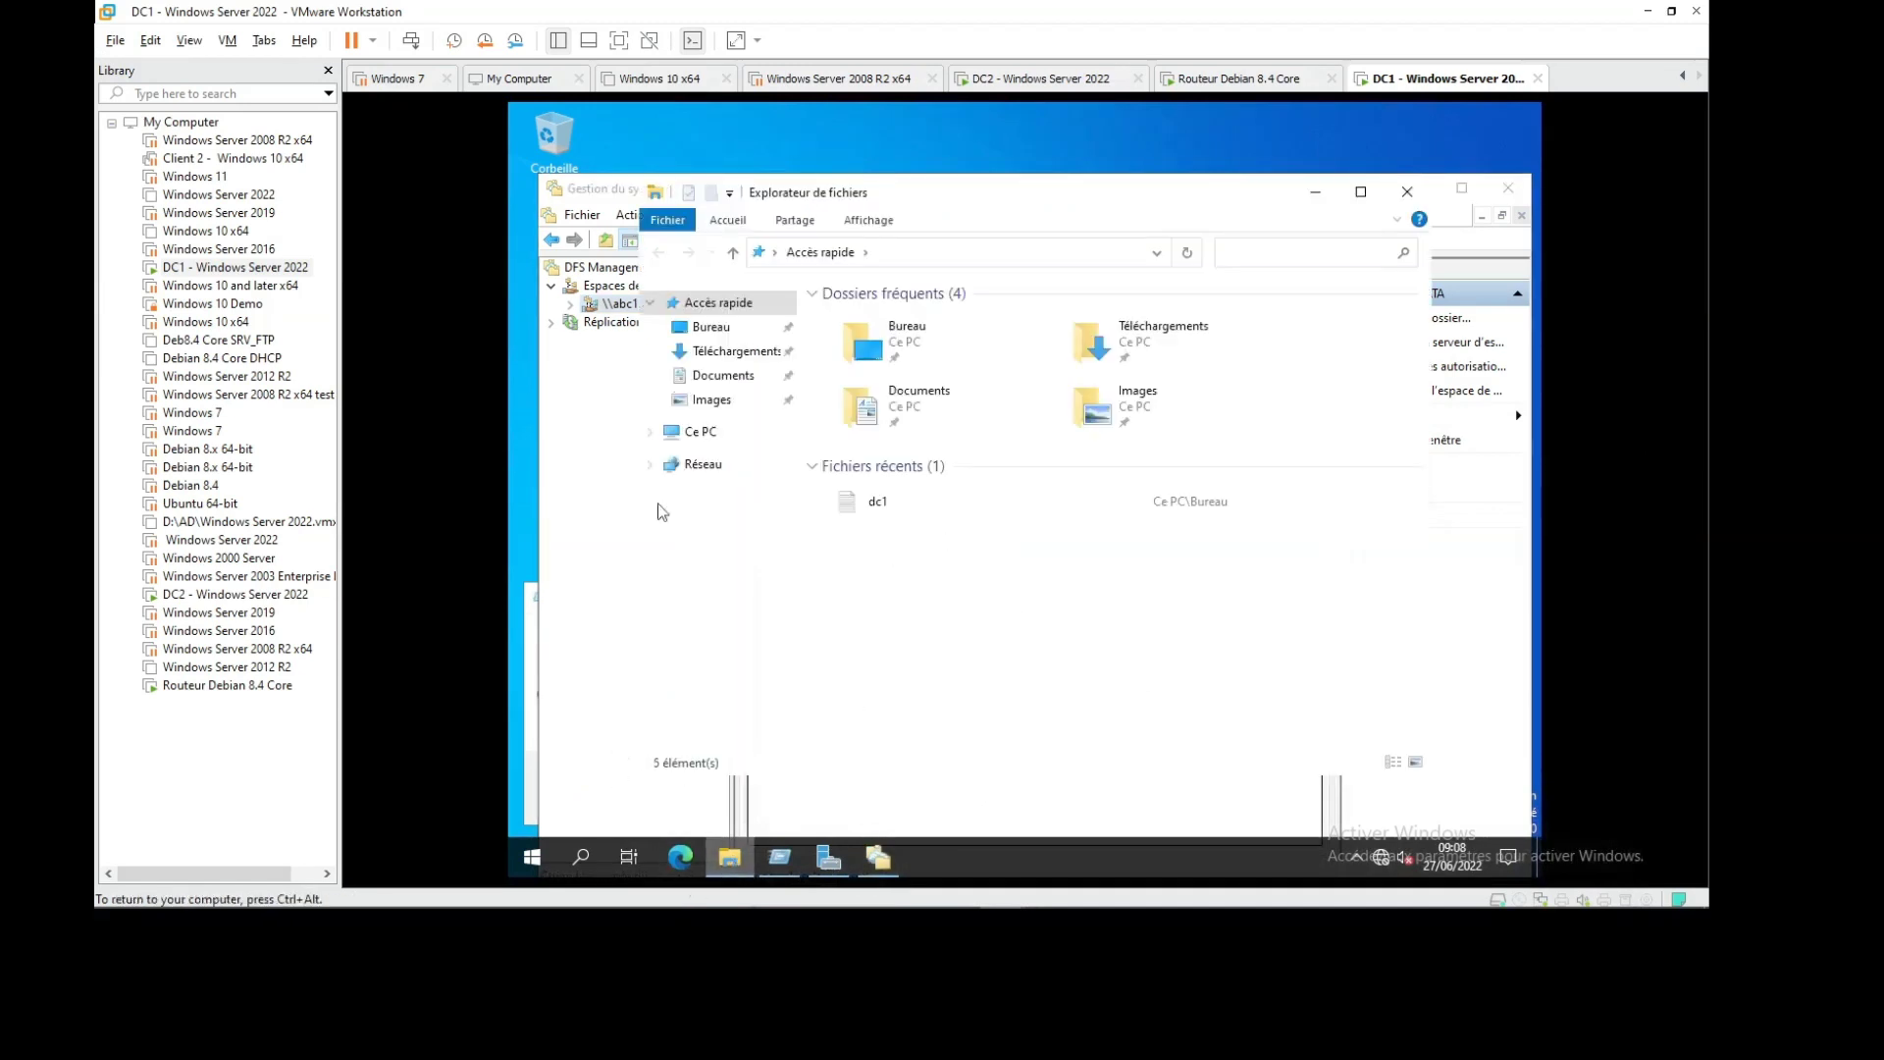
double_click(1174, 191)
click(559, 351)
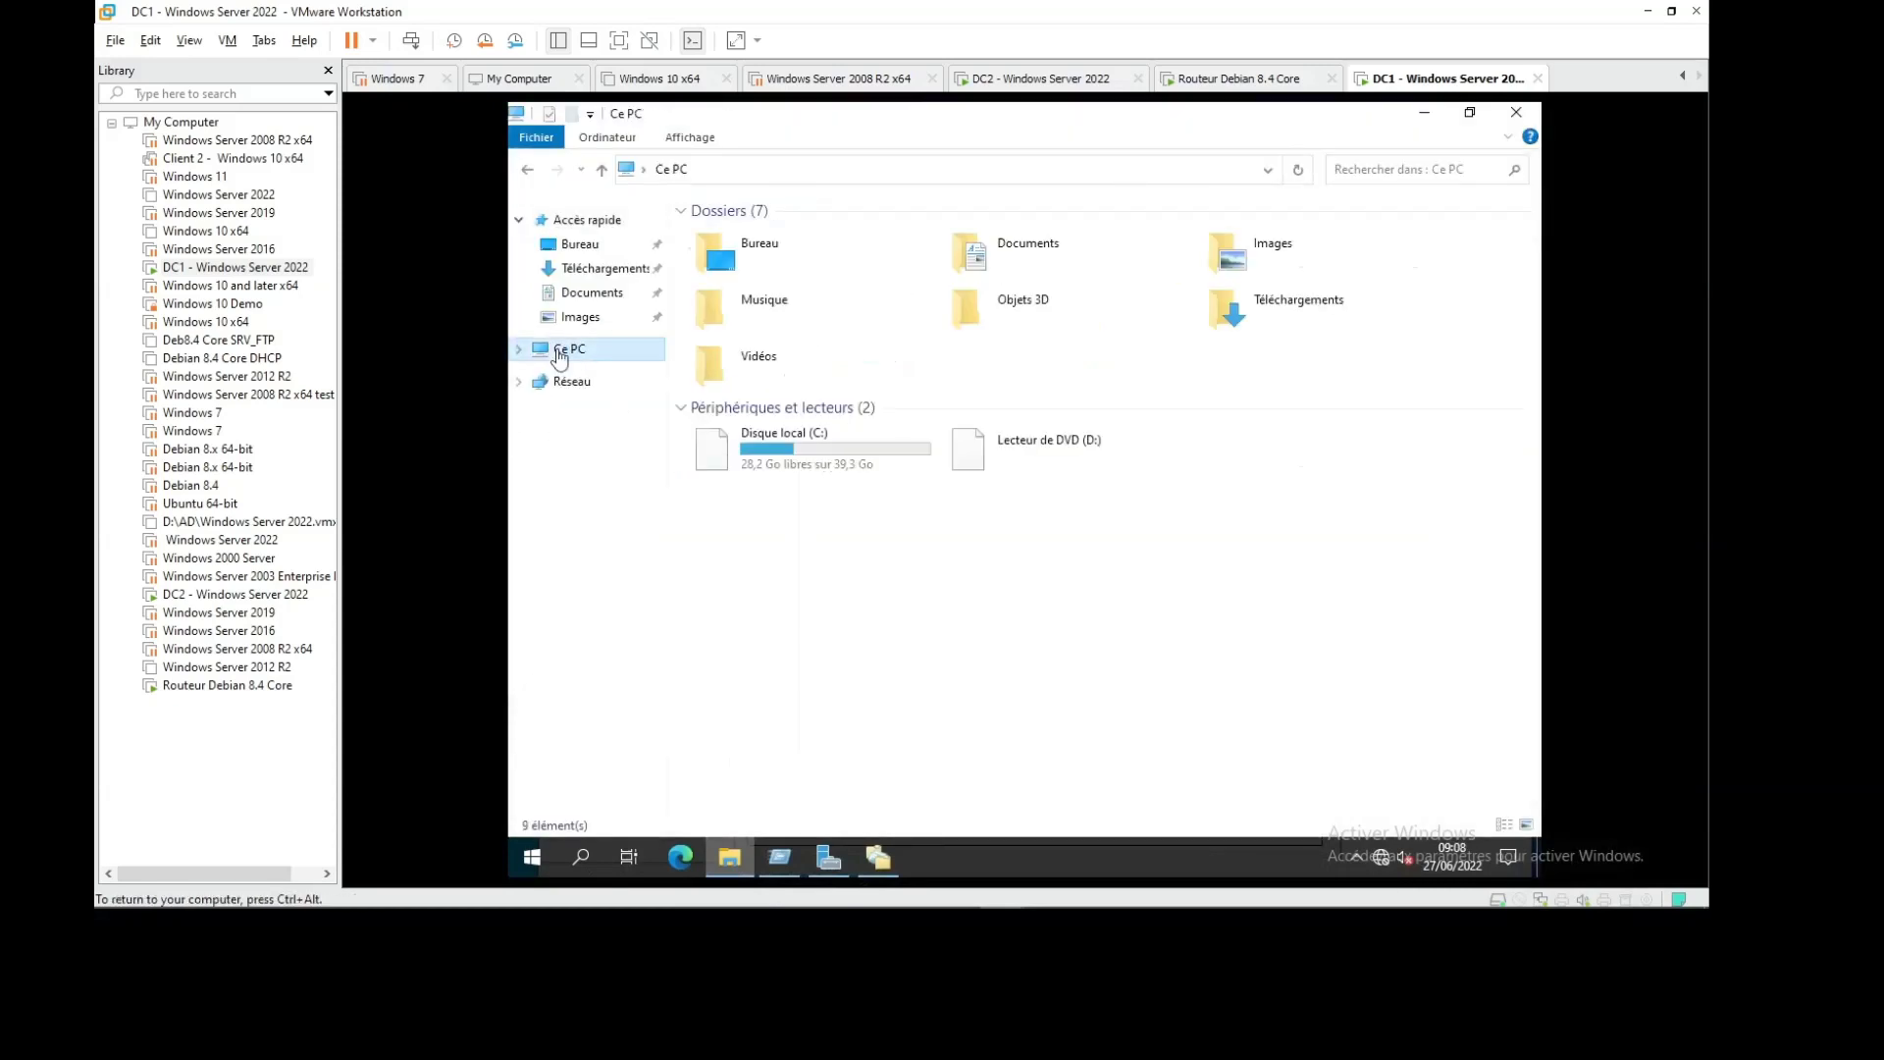
double_click(795, 442)
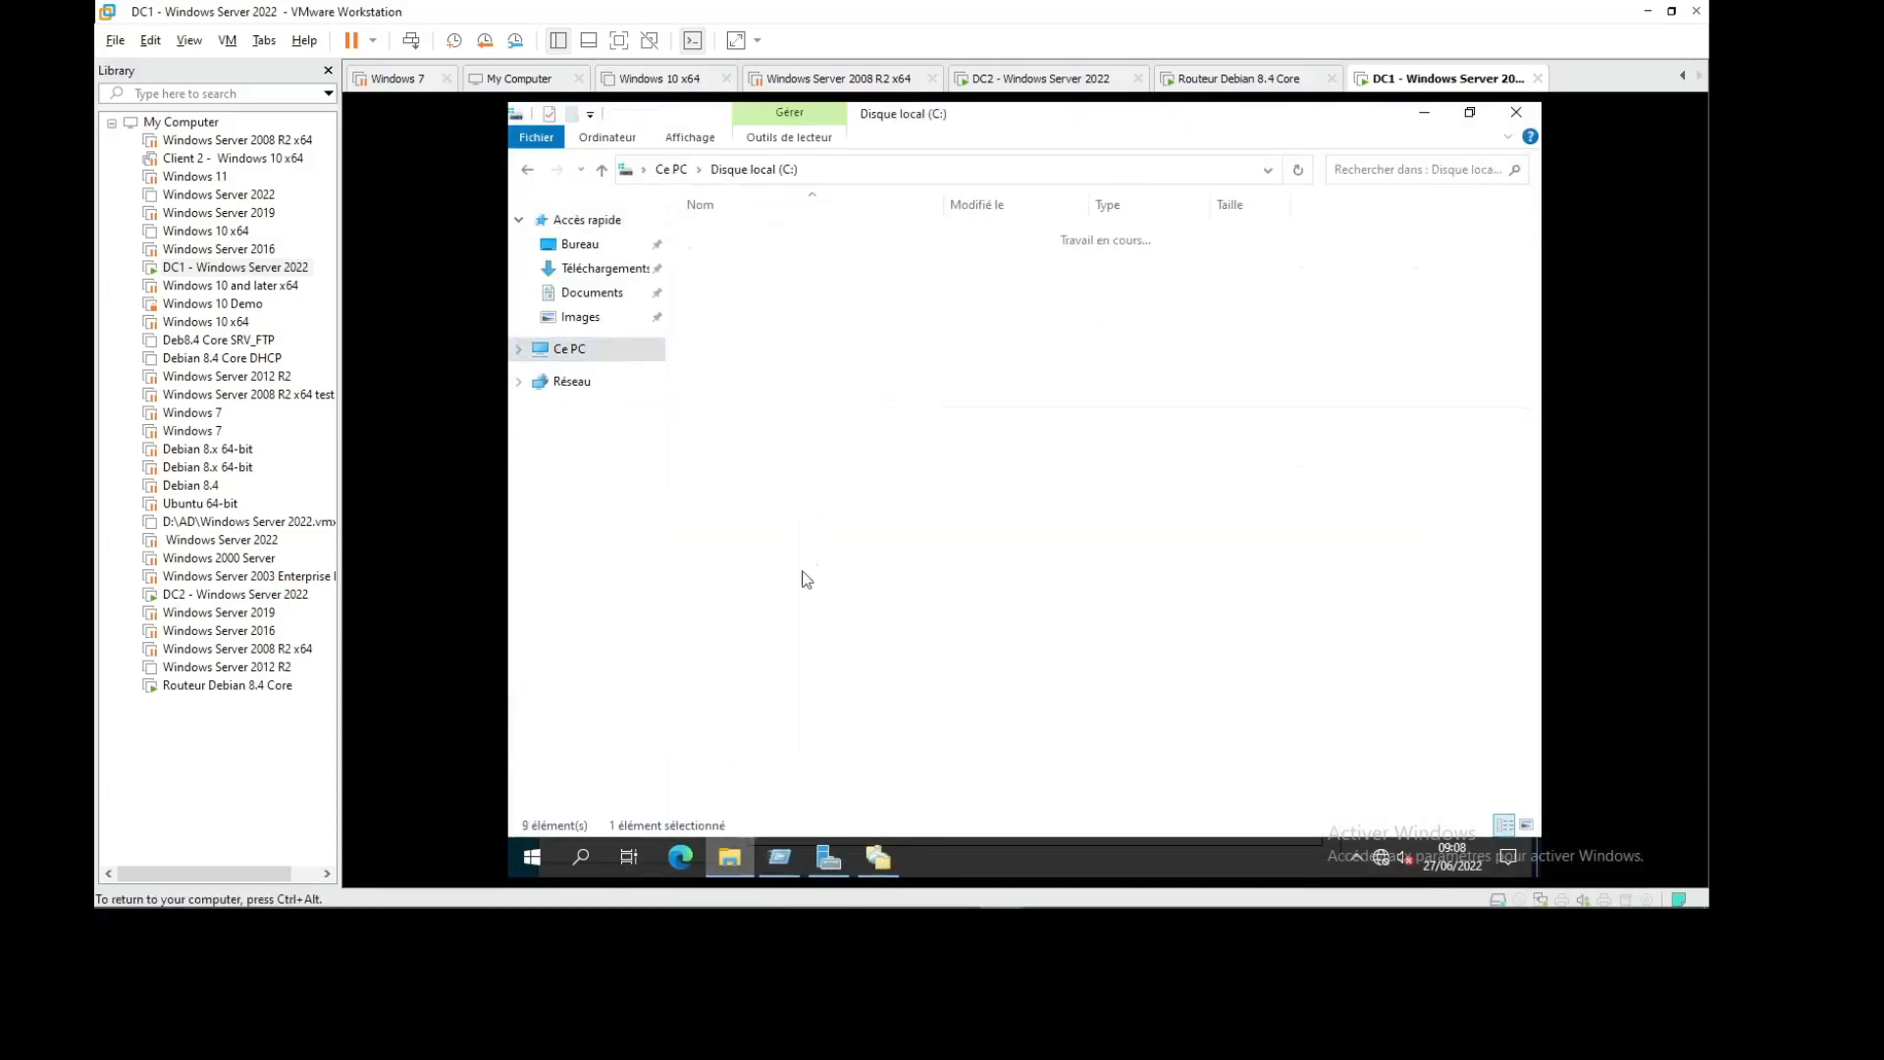
right_click(787, 491)
mouse_move(893, 681)
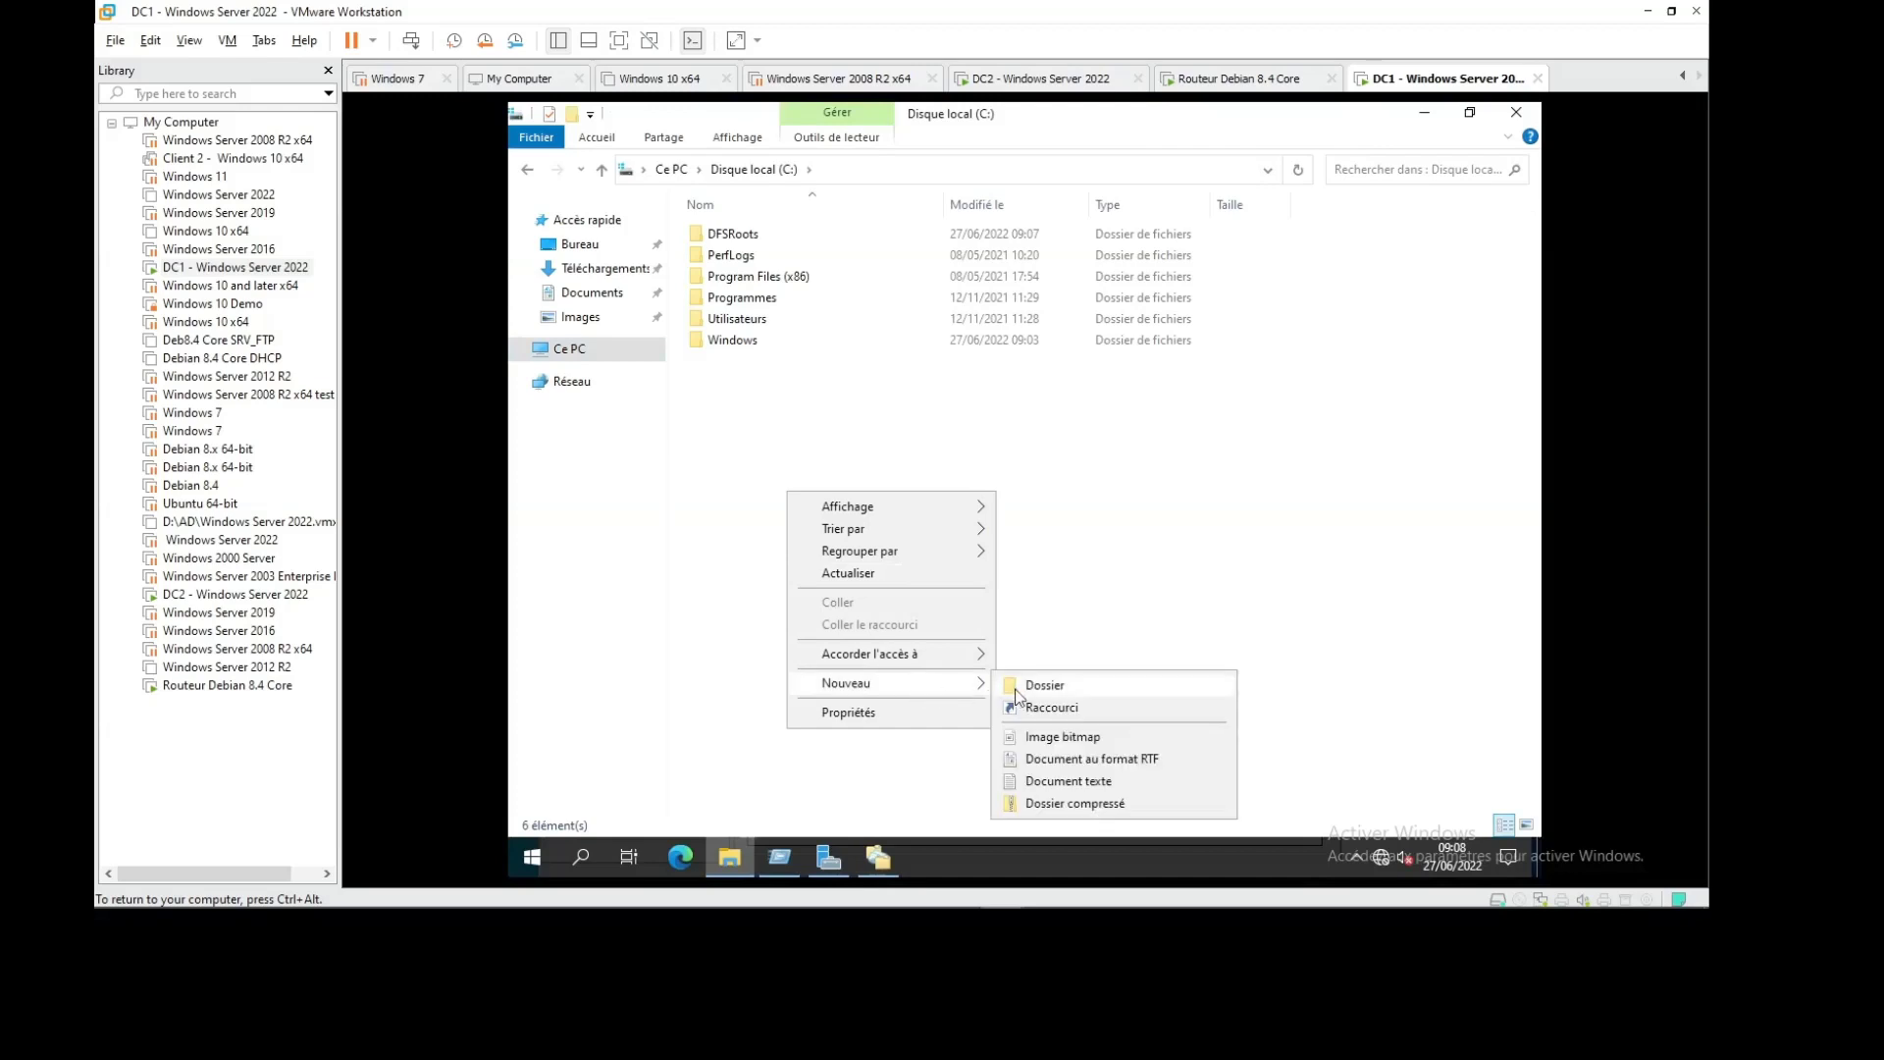
click(1026, 687)
text(DA)
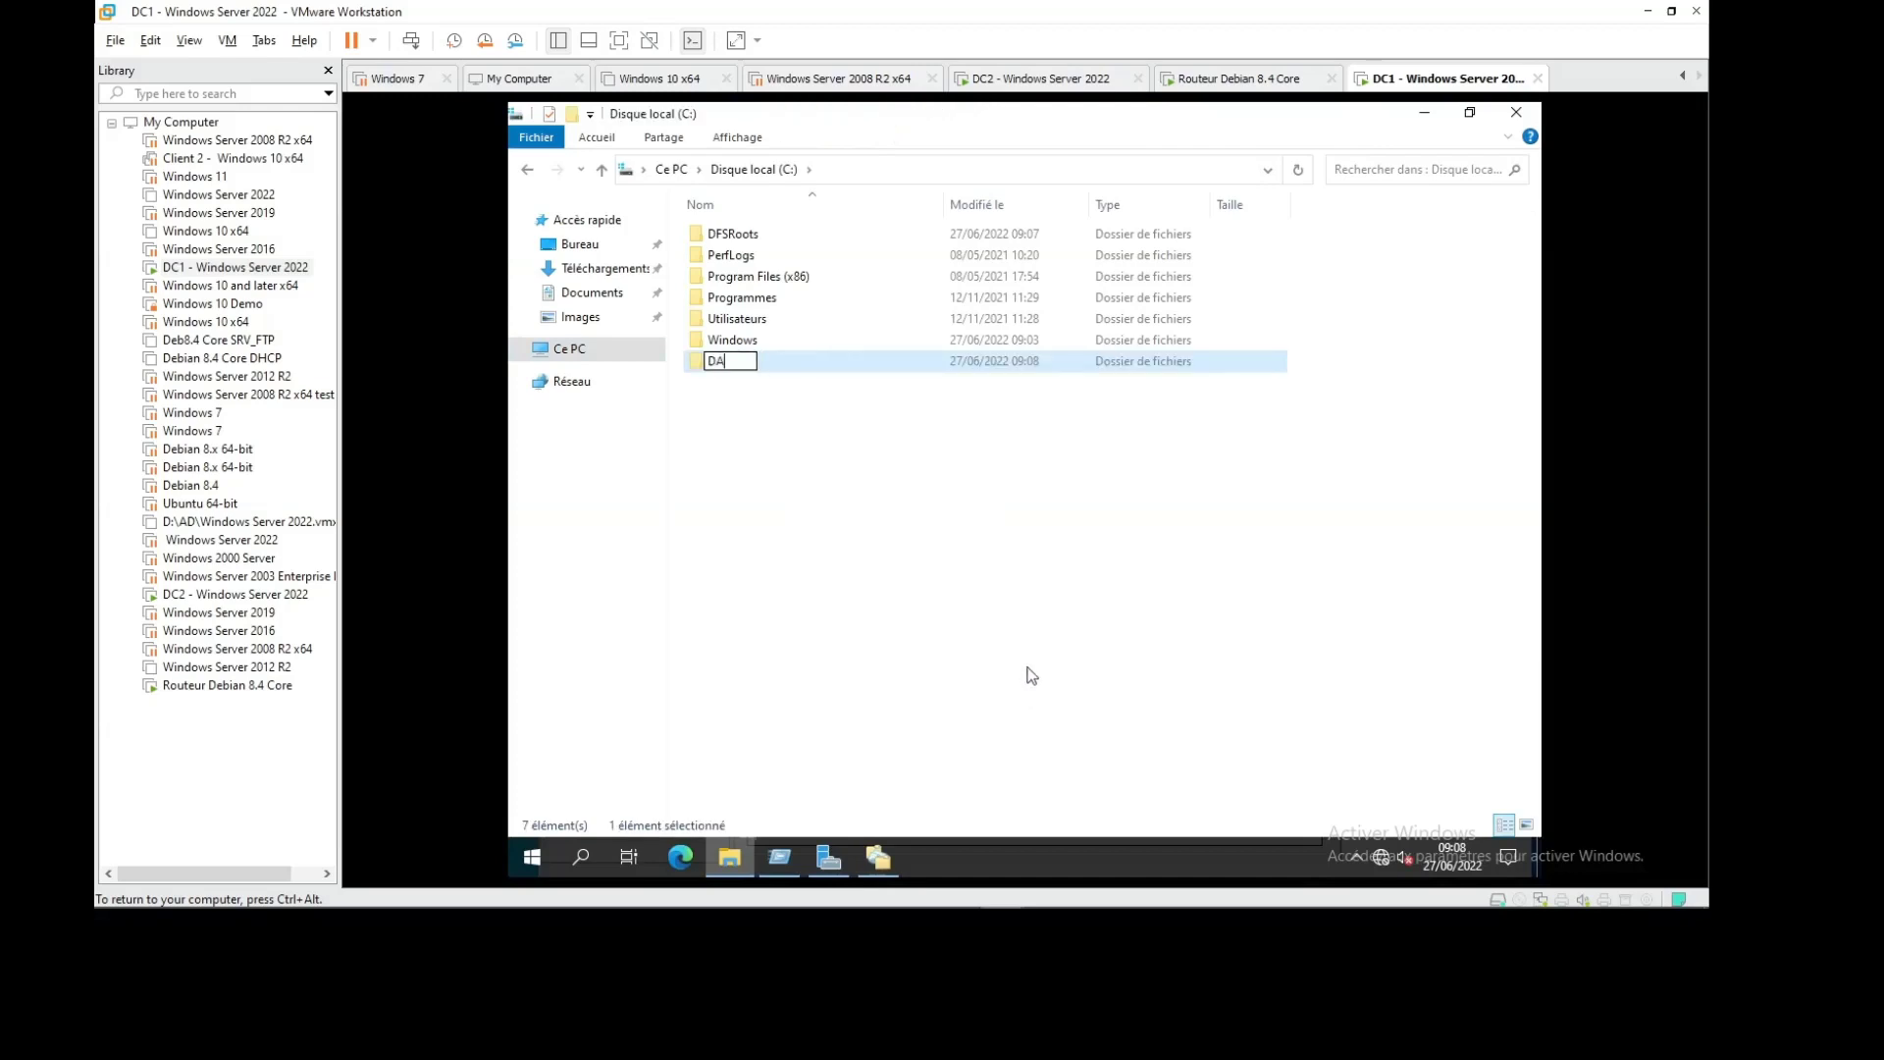
text(TA1)
key(Return)
Share DATA1 through Advanced Sharing, changing Everyone's share permission, and close Properties
right_click(748, 361)
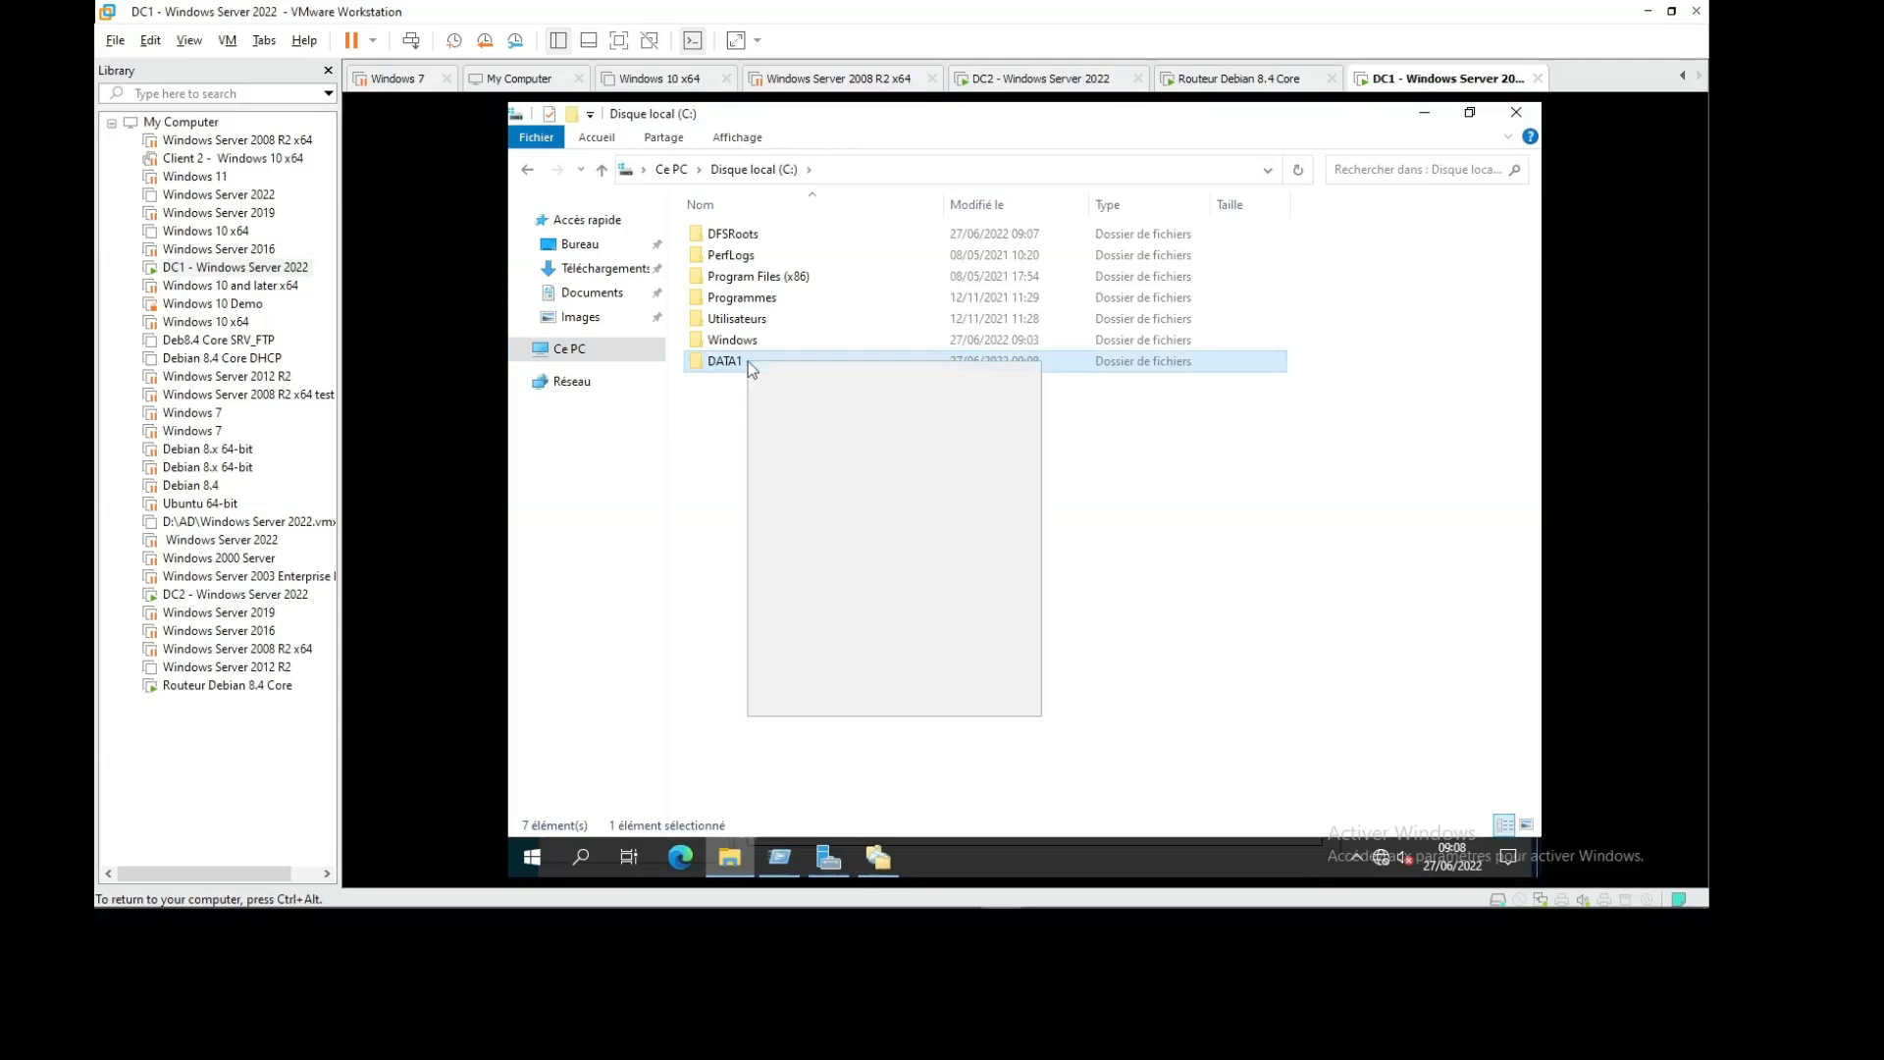
click(857, 693)
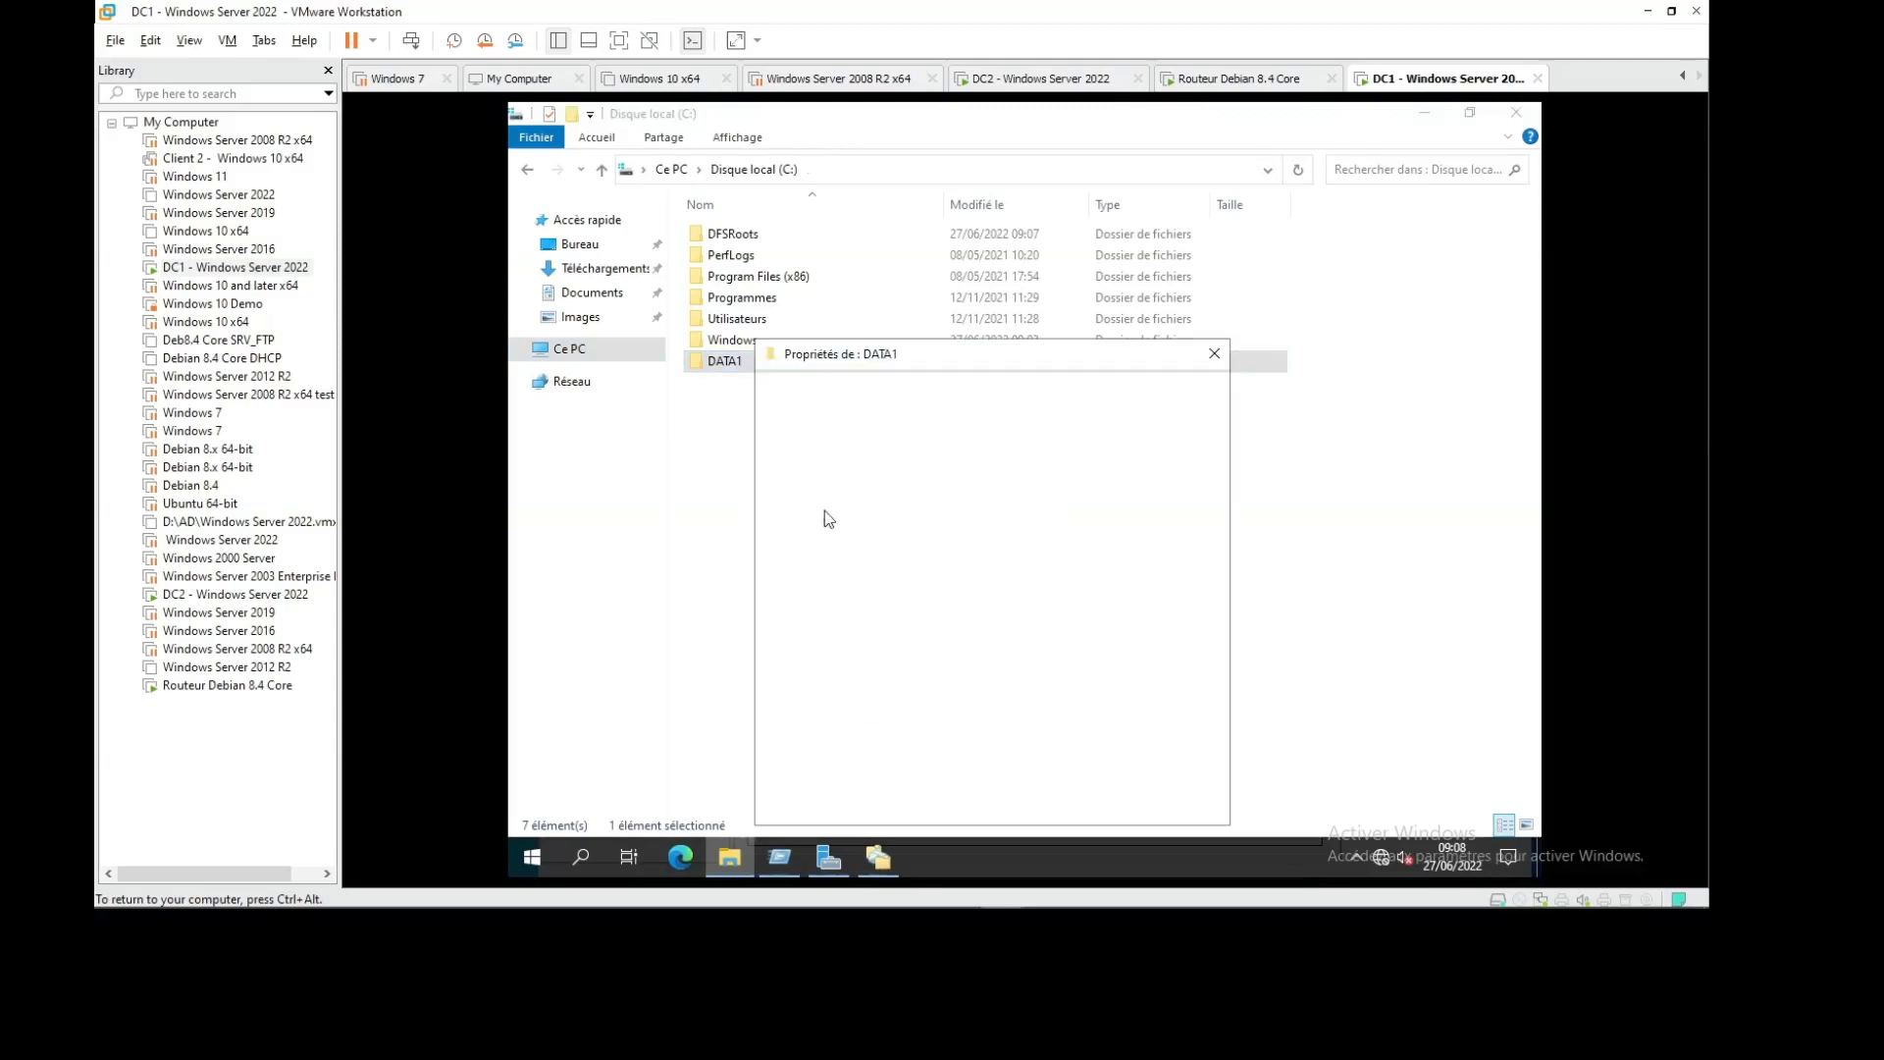
click(845, 392)
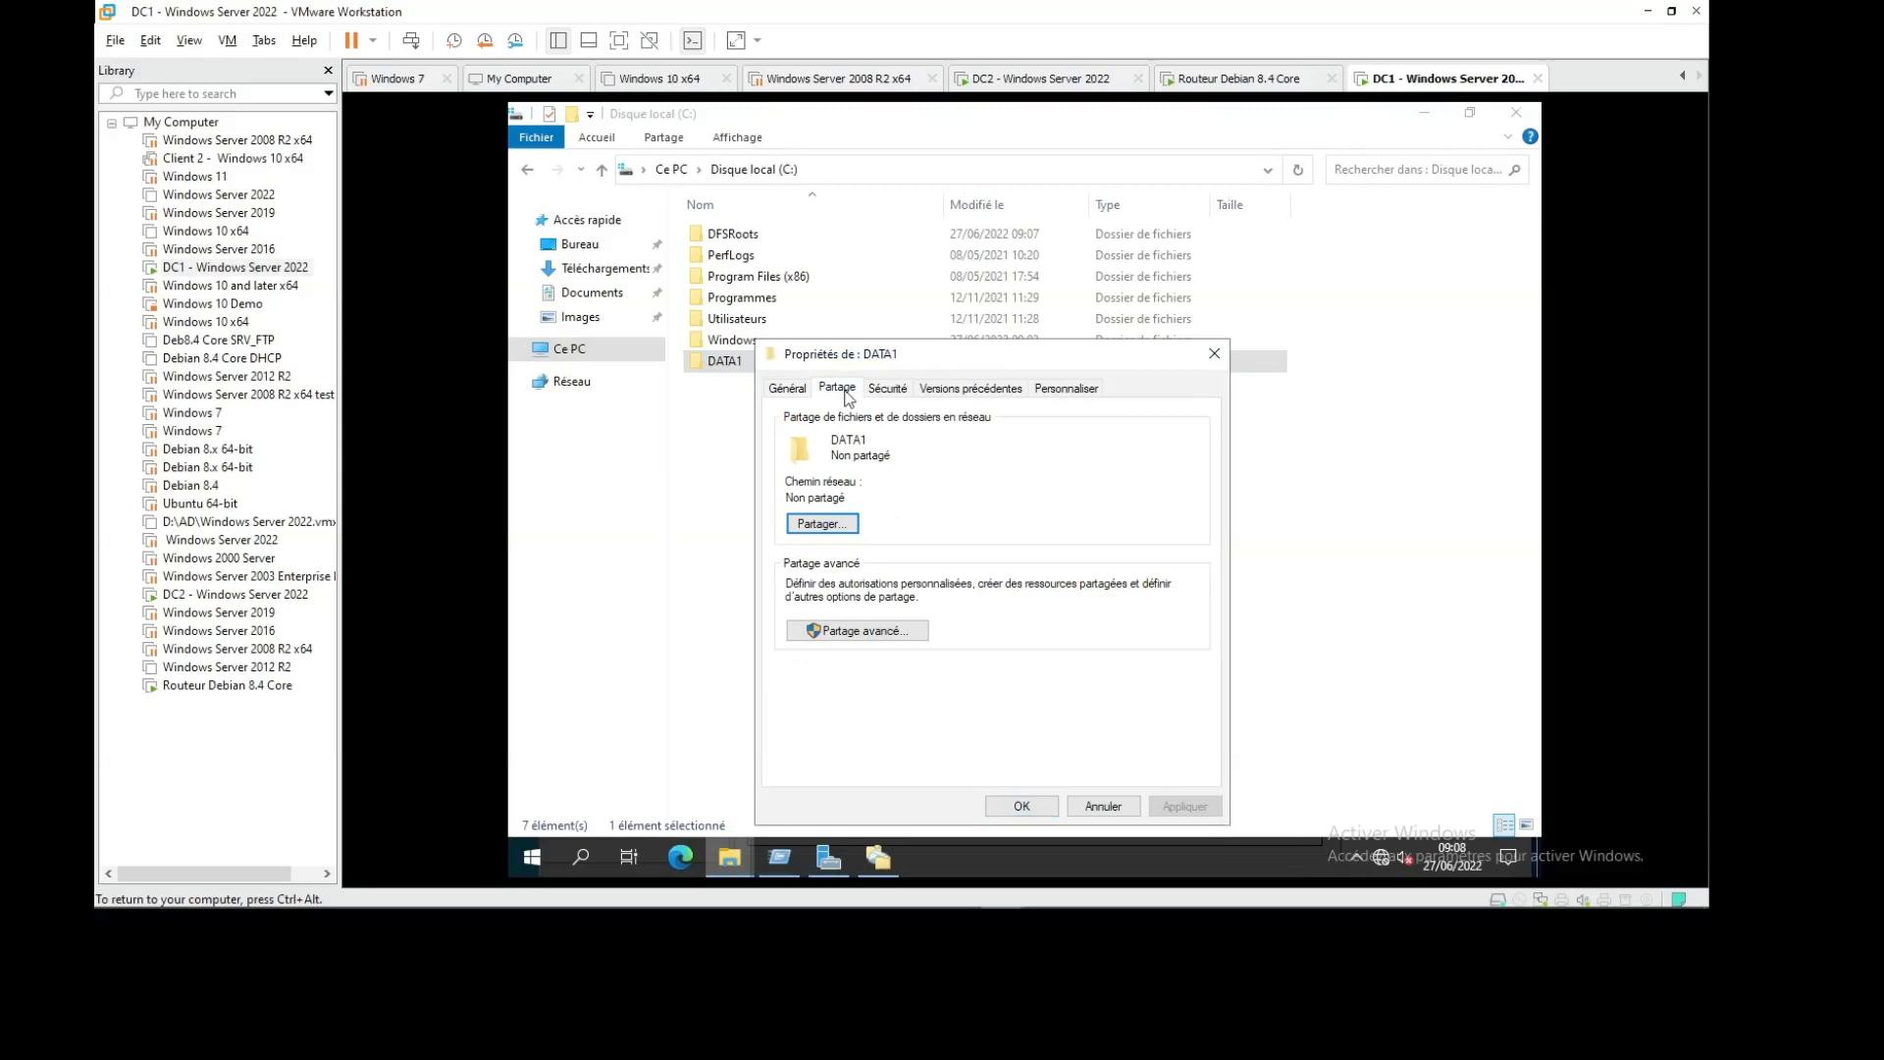
click(869, 631)
click(823, 425)
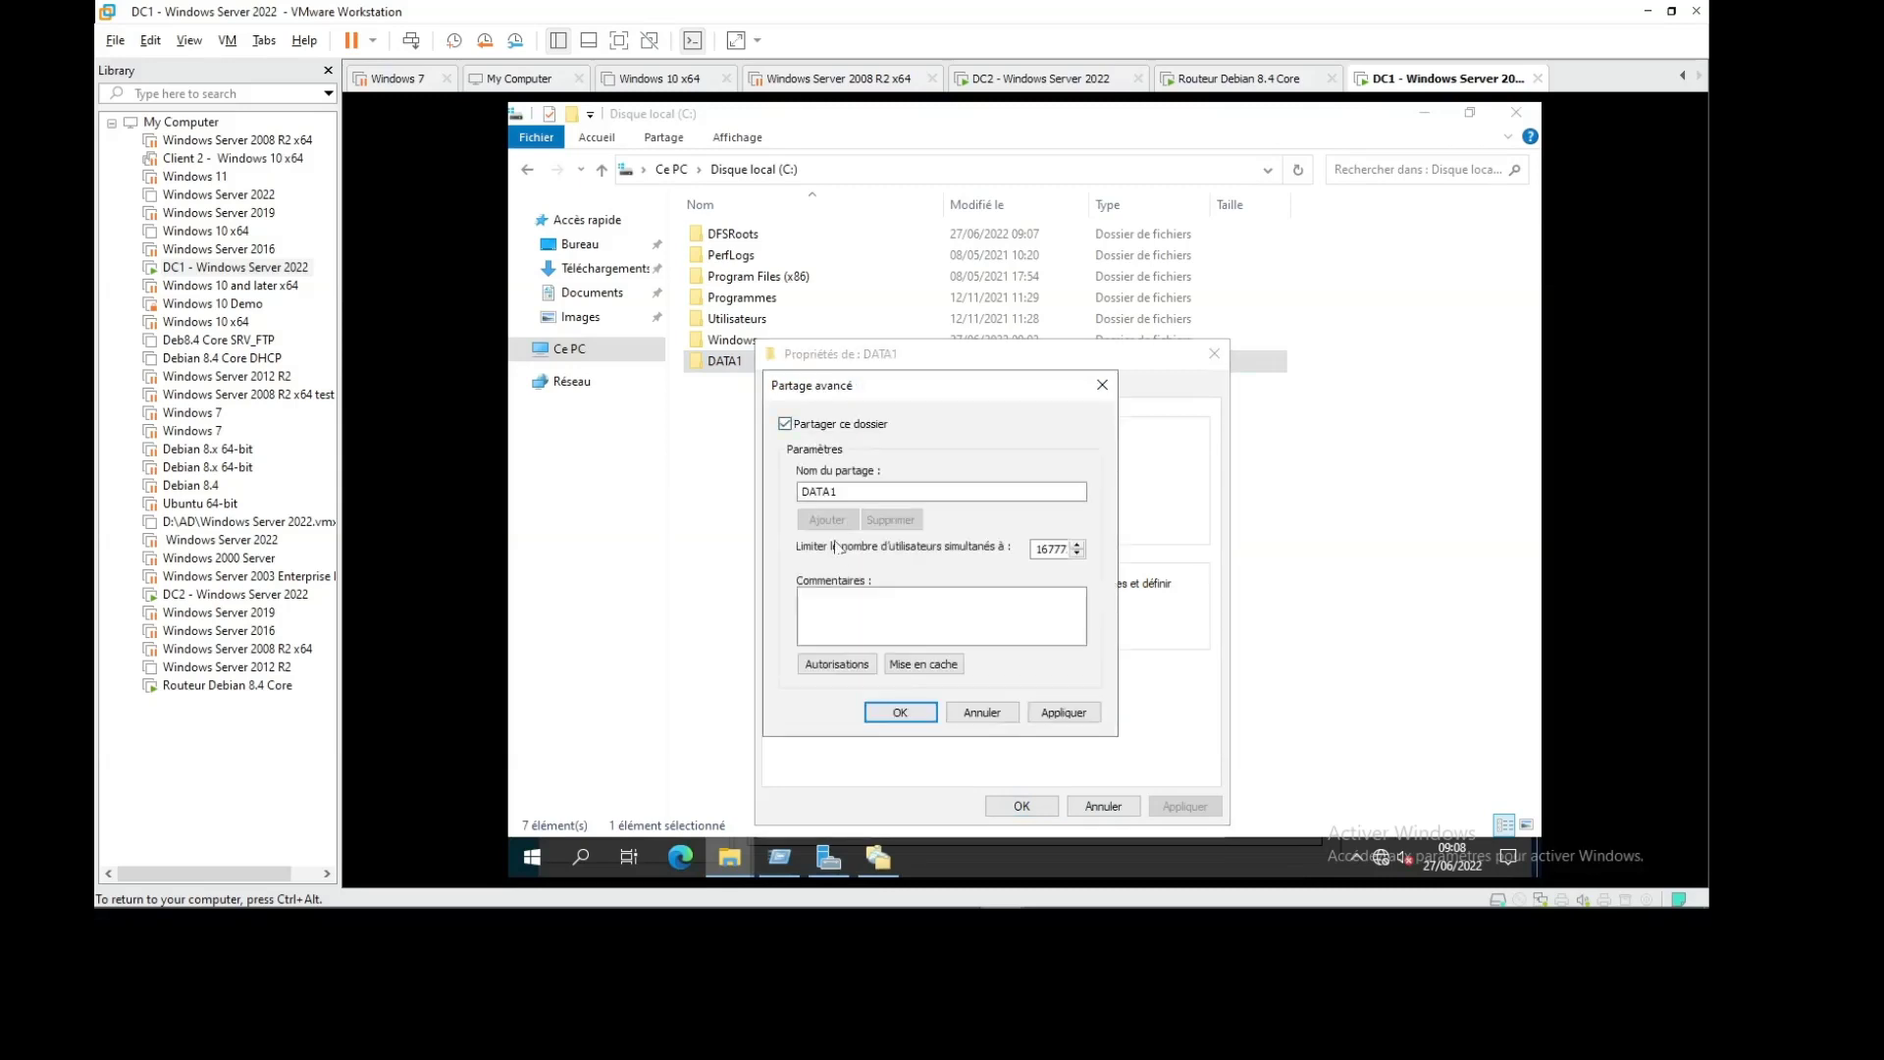
click(850, 666)
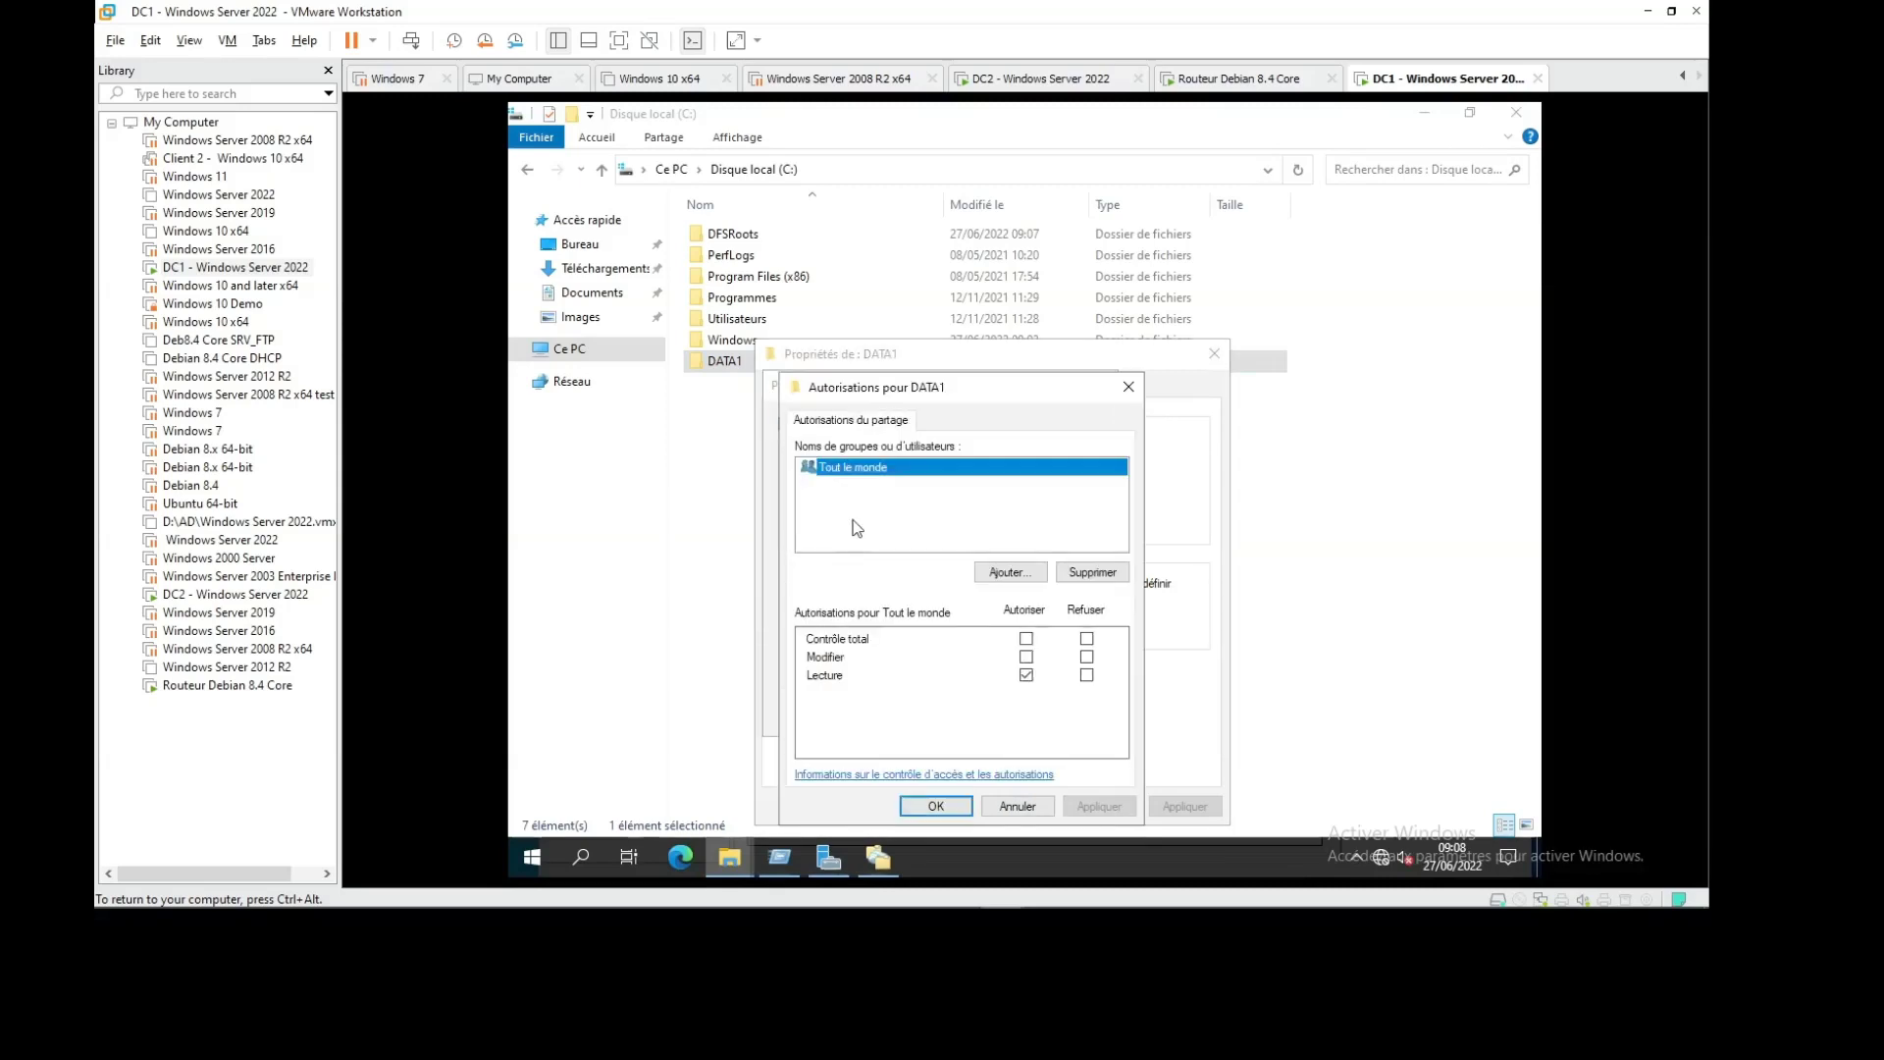
click(1027, 656)
click(935, 805)
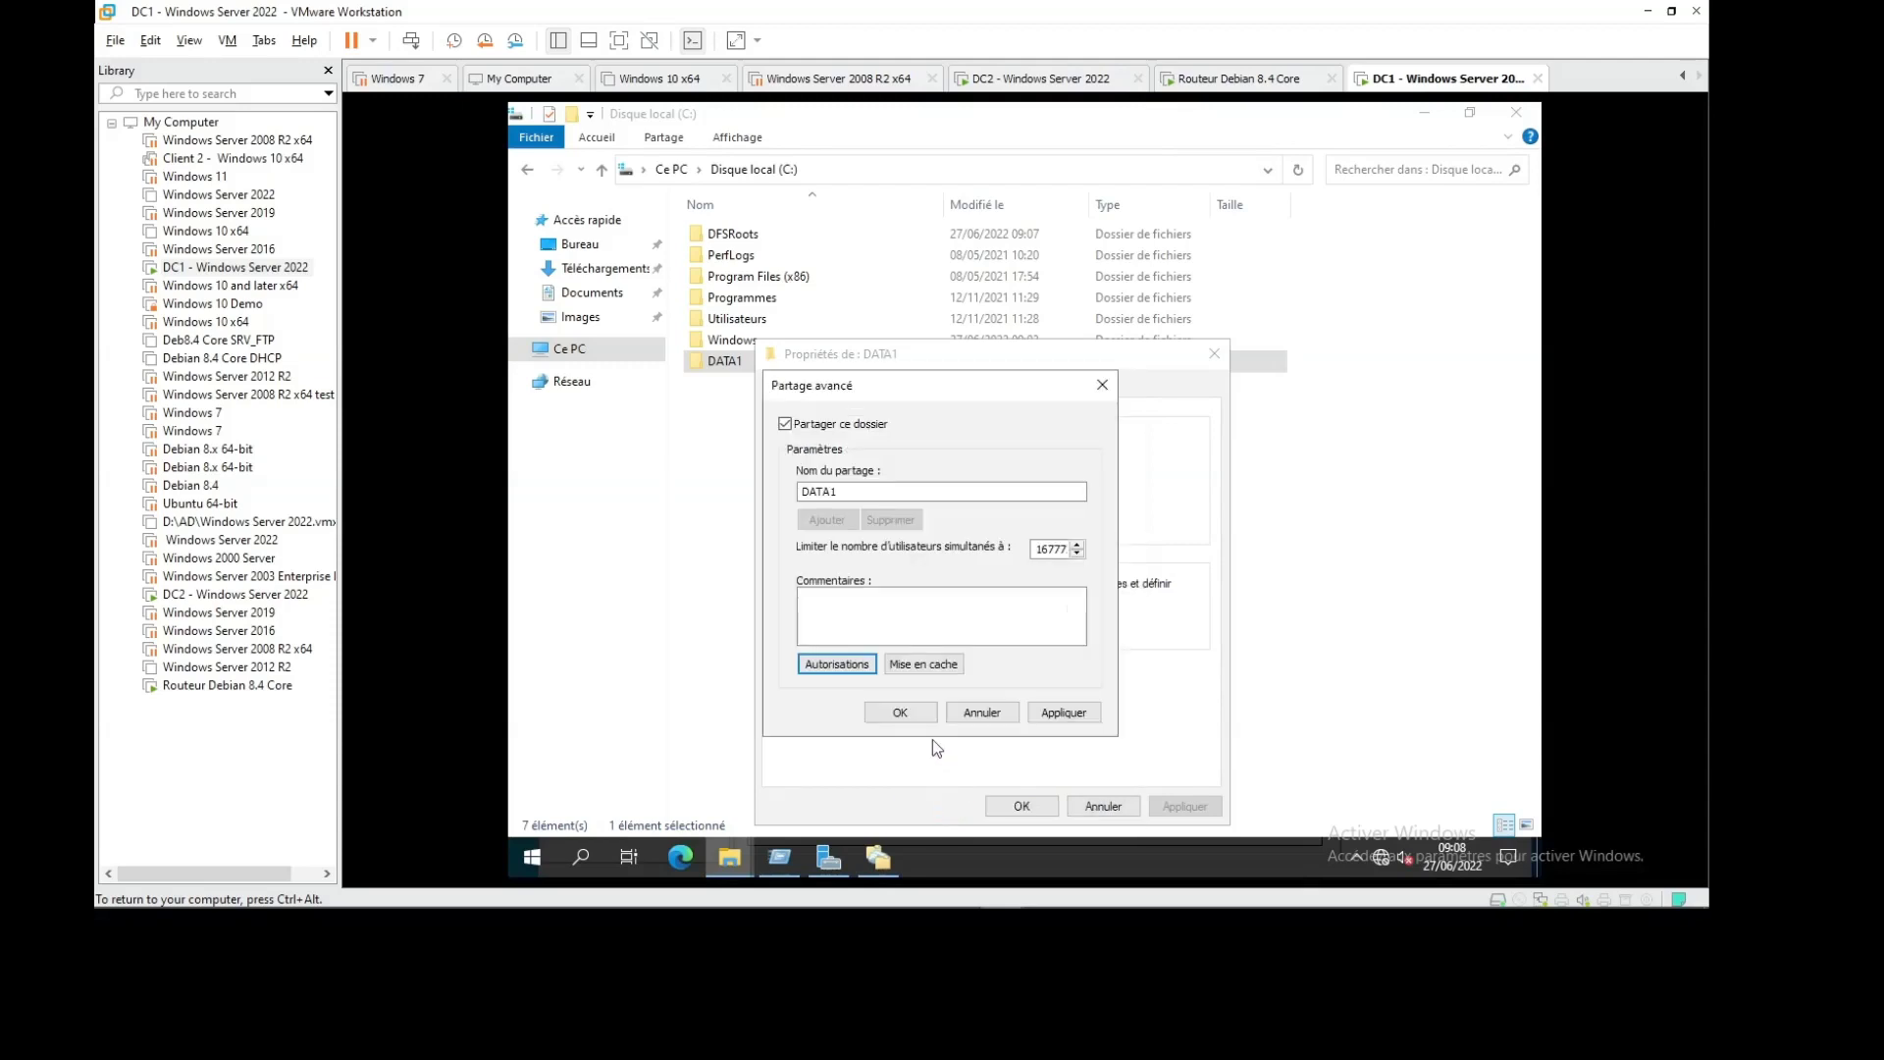
click(898, 713)
click(1016, 805)
click(783, 644)
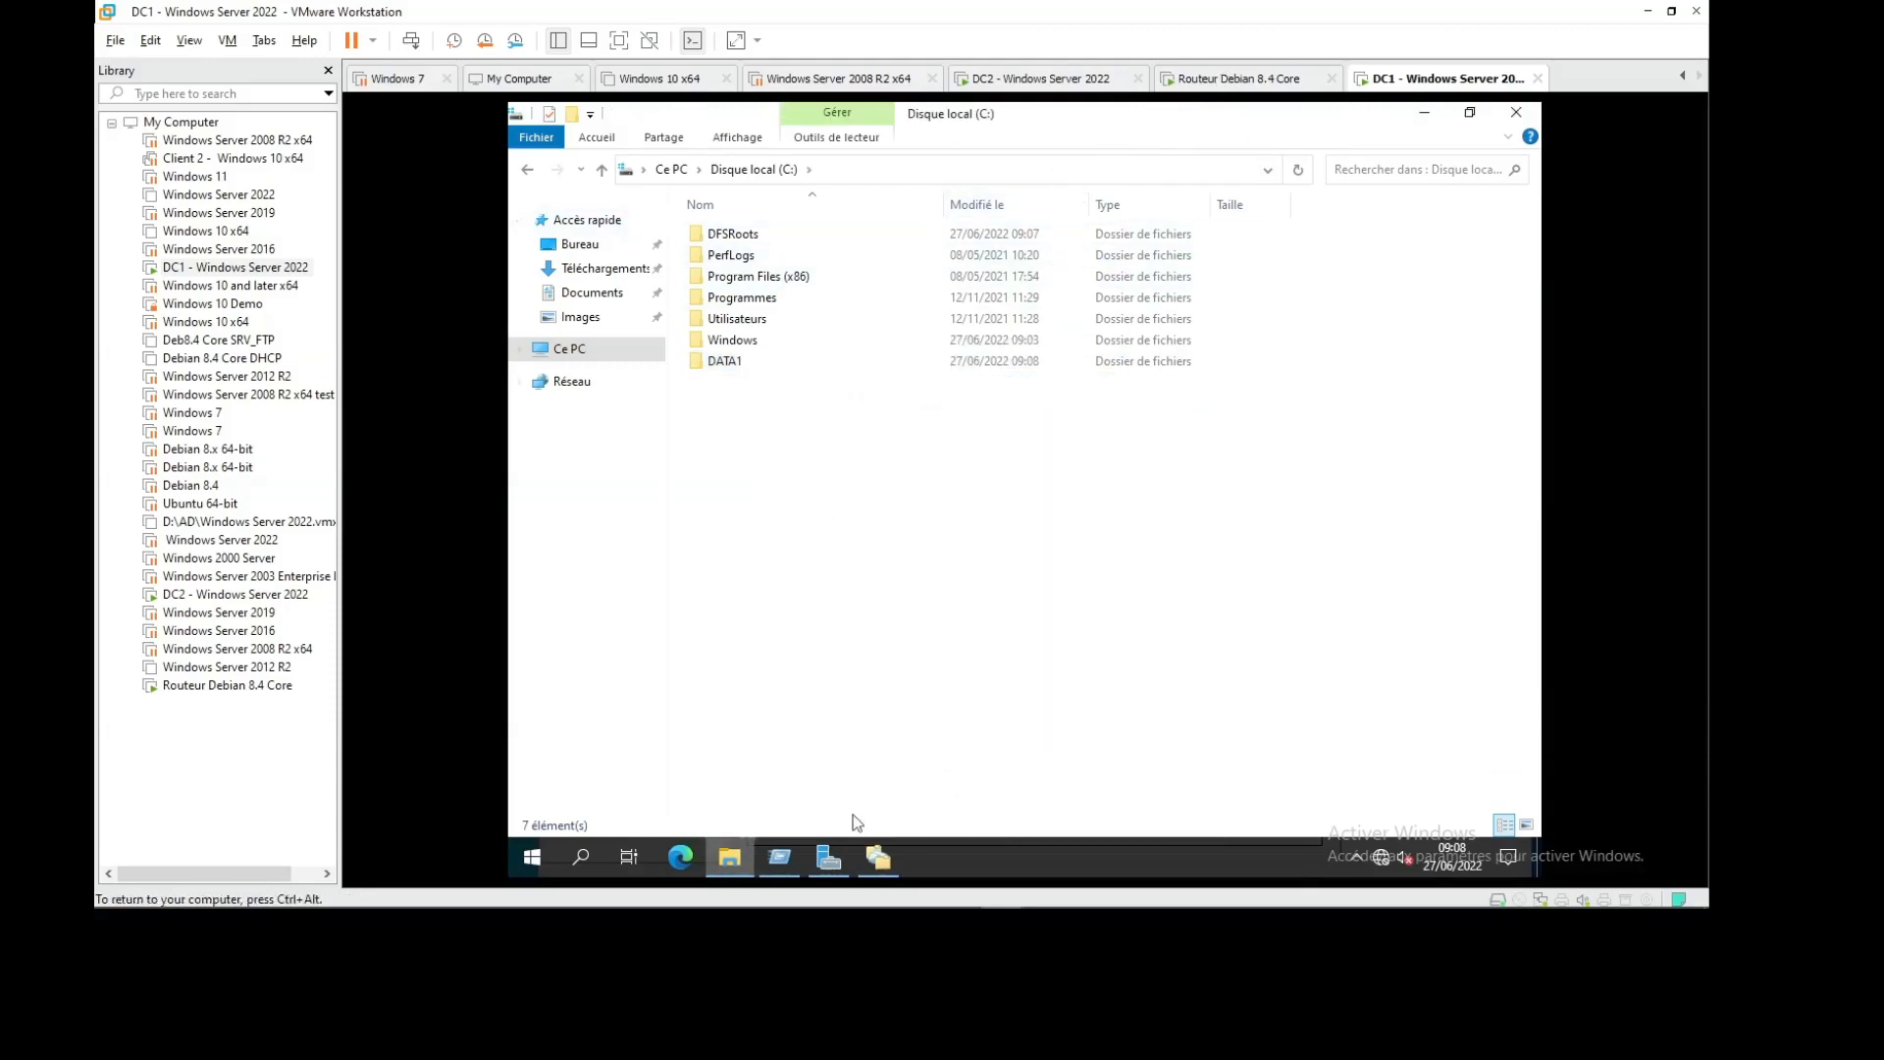
Back in DFS Management, choose New Folder on the \\abc1.com\DATA namespace
click(893, 867)
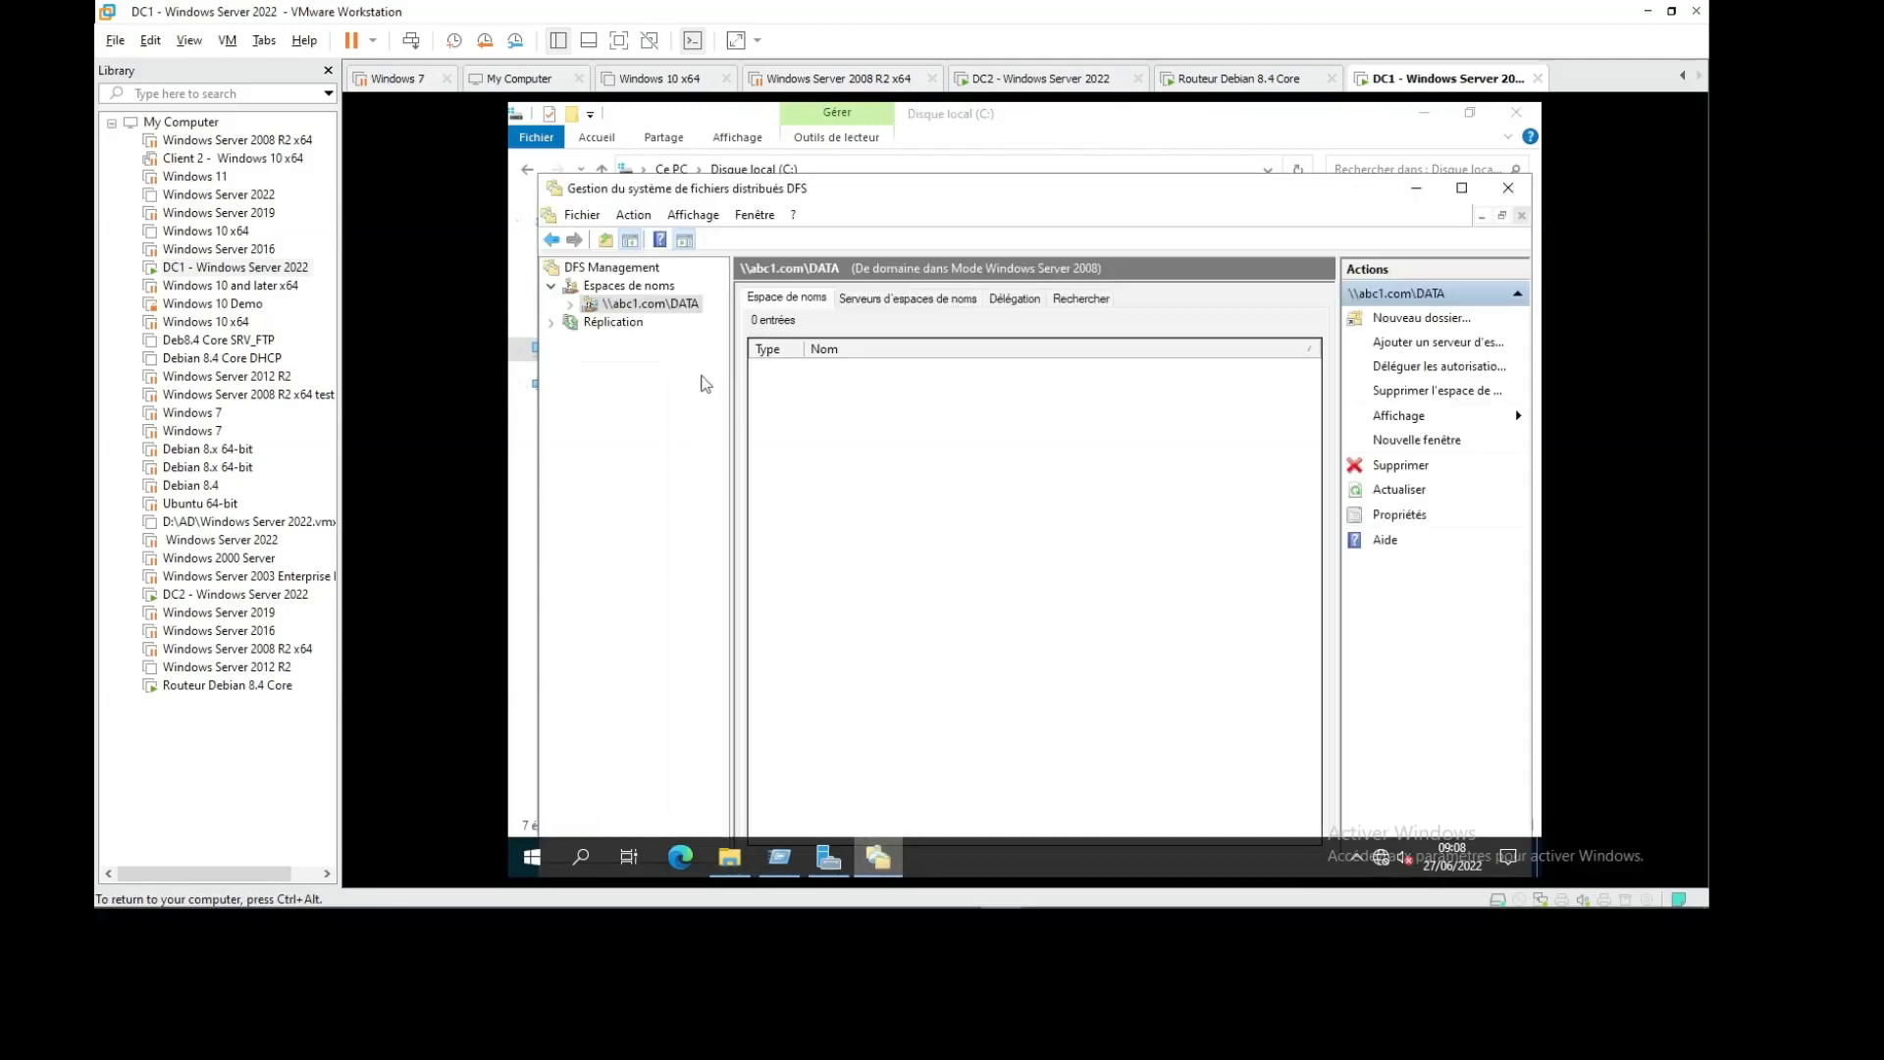
right_click(655, 304)
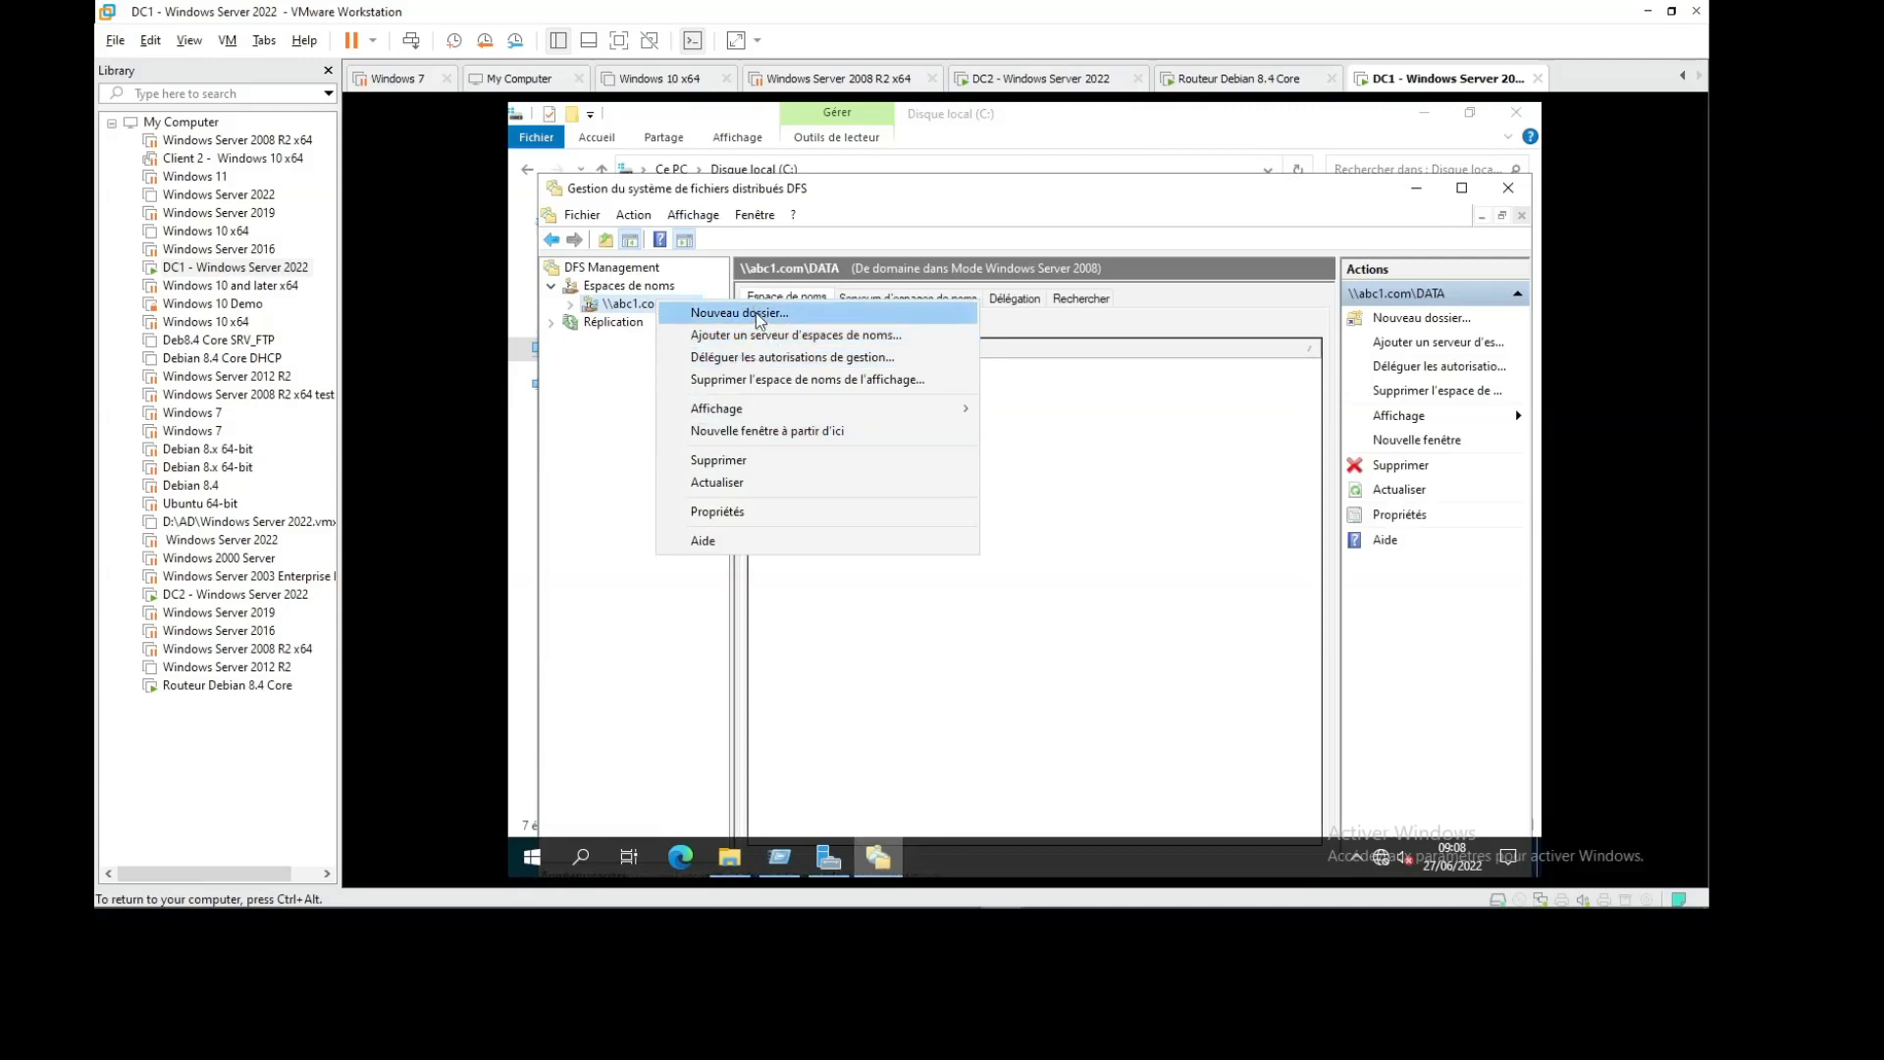
click(756, 312)
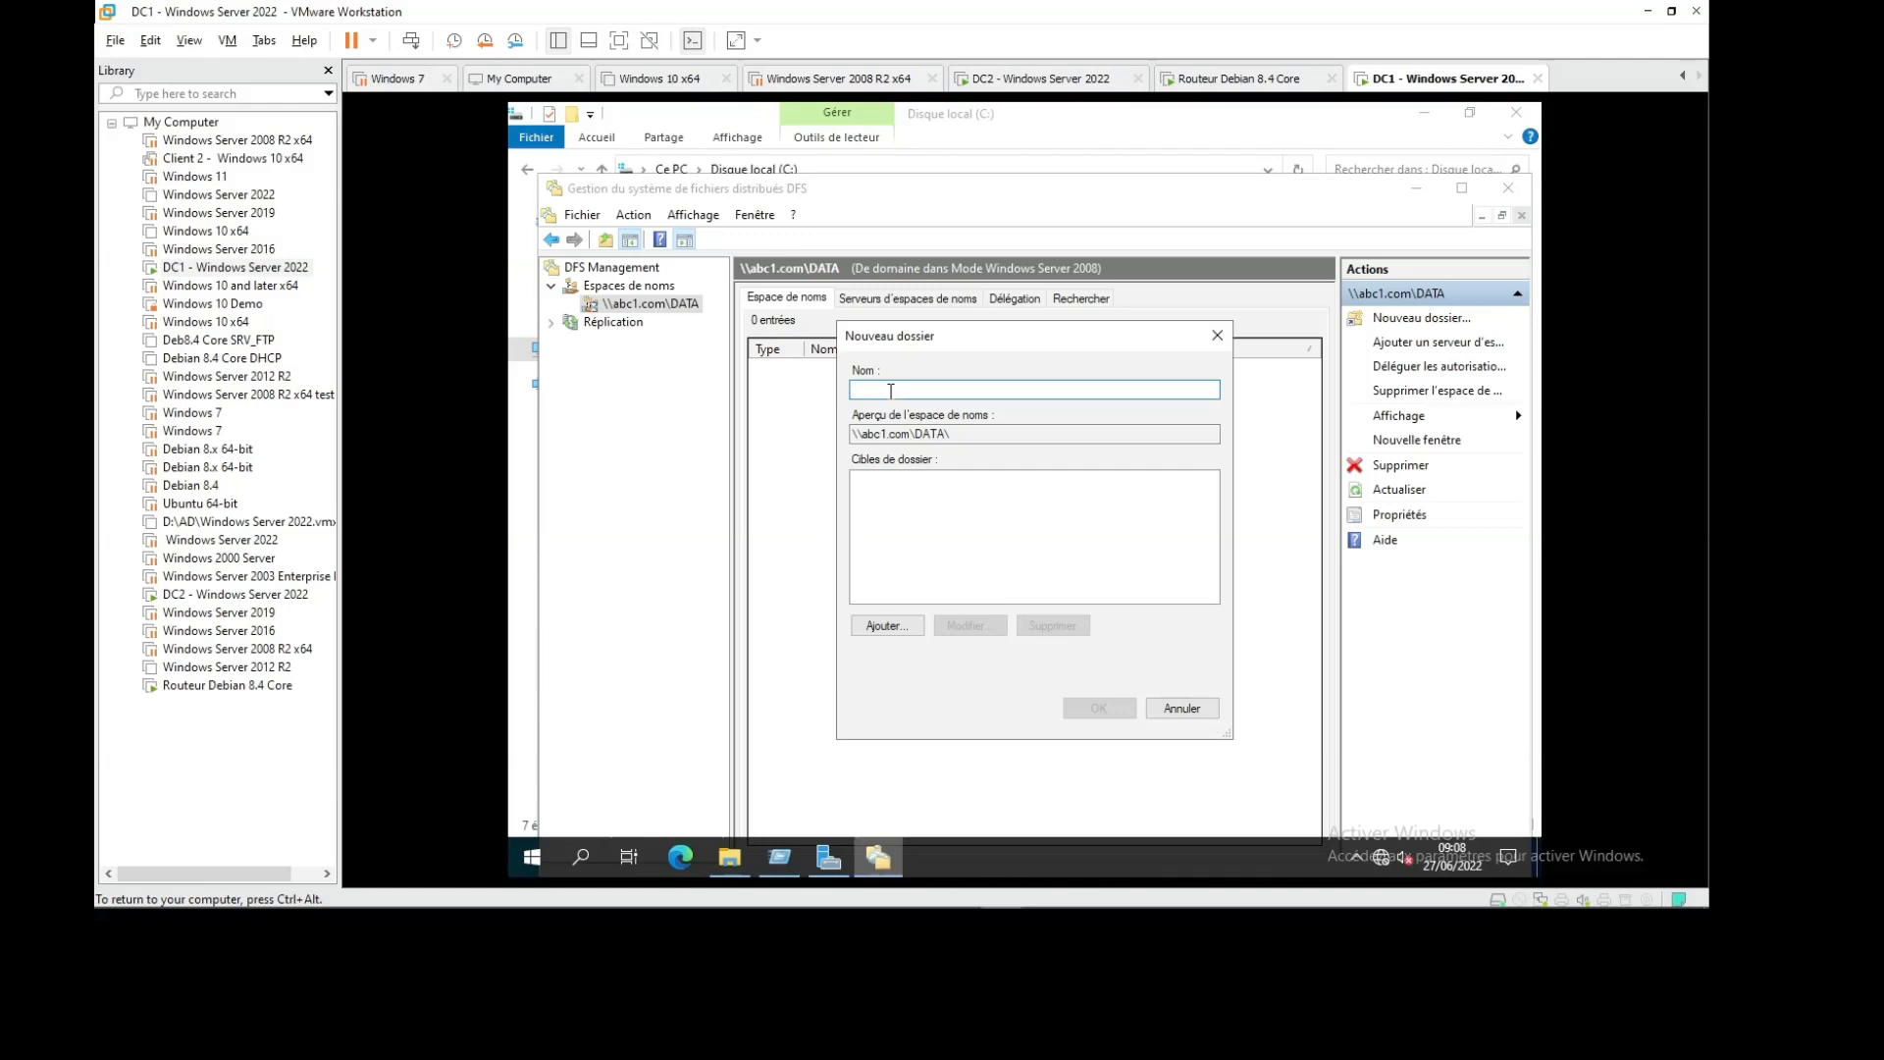
Cancel the new folder named DFS, leaving the \\abc1.com\DATA namespace empty
text(DFS)
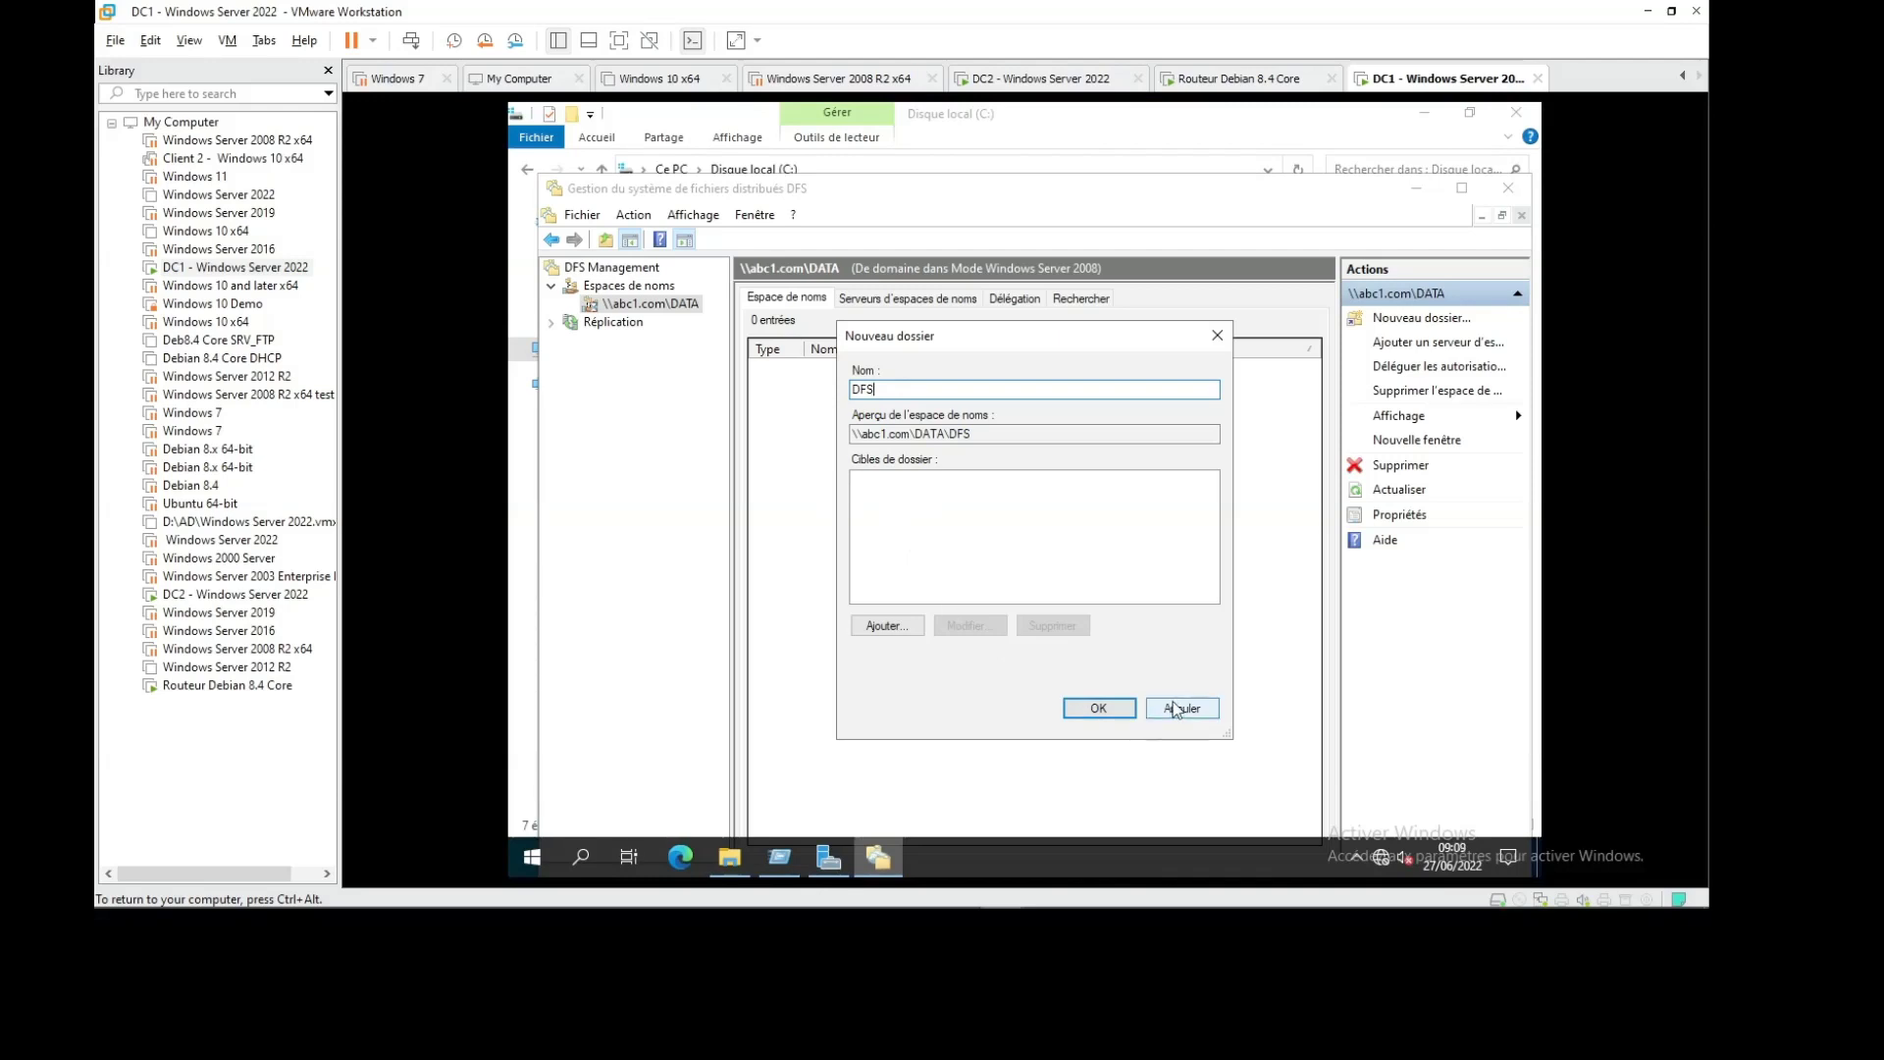
click(1119, 708)
right_click(667, 306)
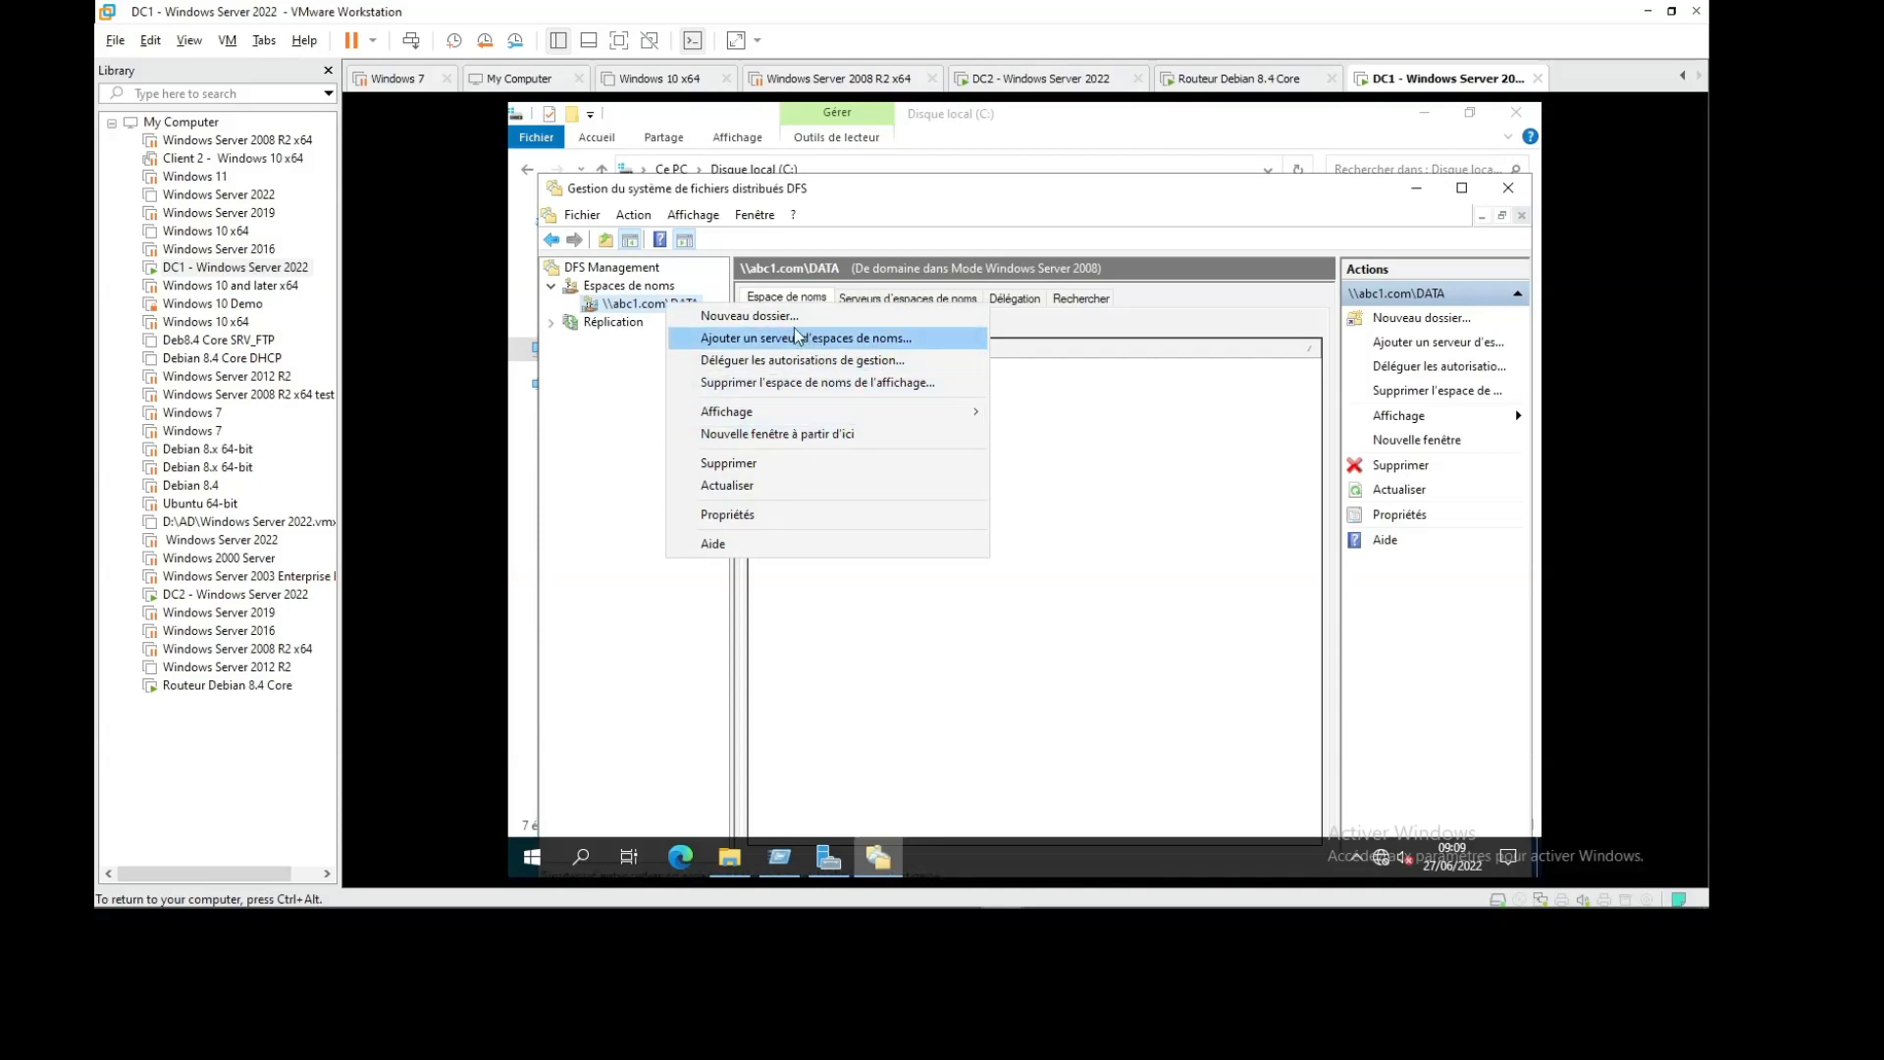
click(610, 330)
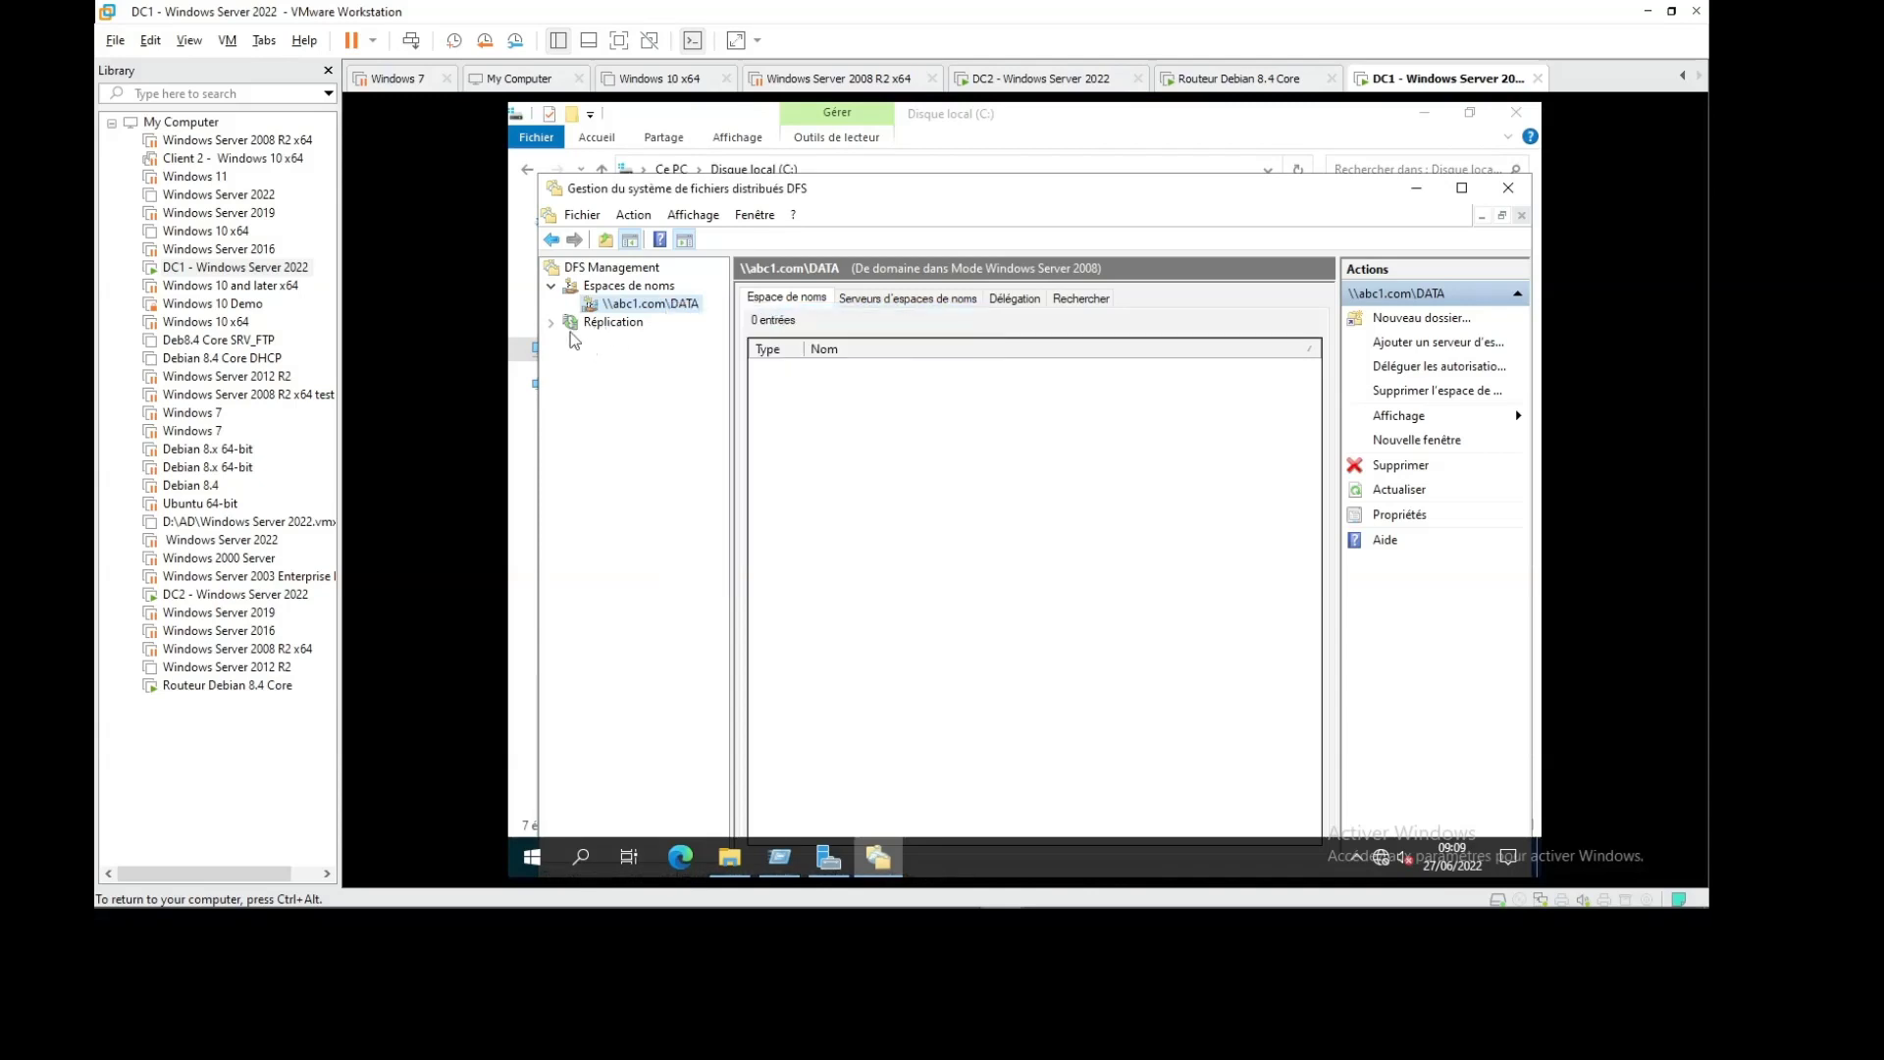
Expand Réplication and inspect the Domain System Volume replication group members
click(610, 324)
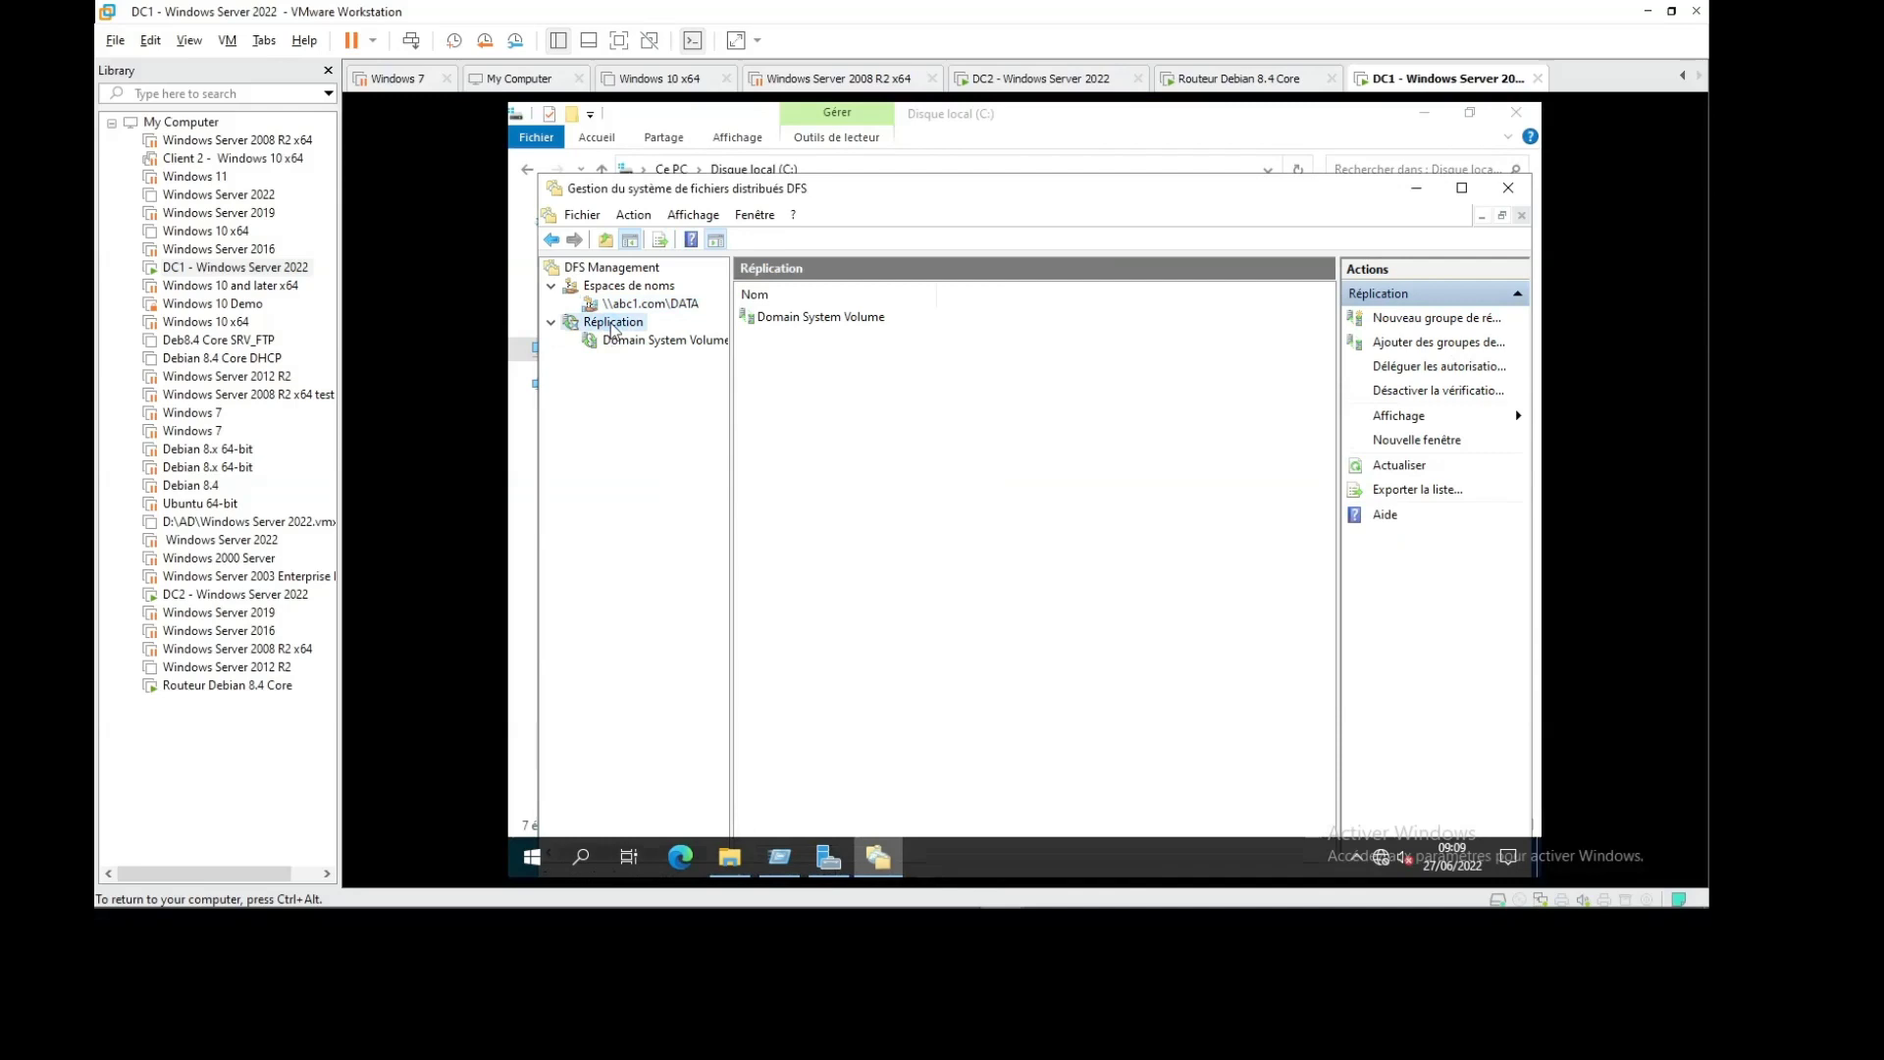
click(626, 340)
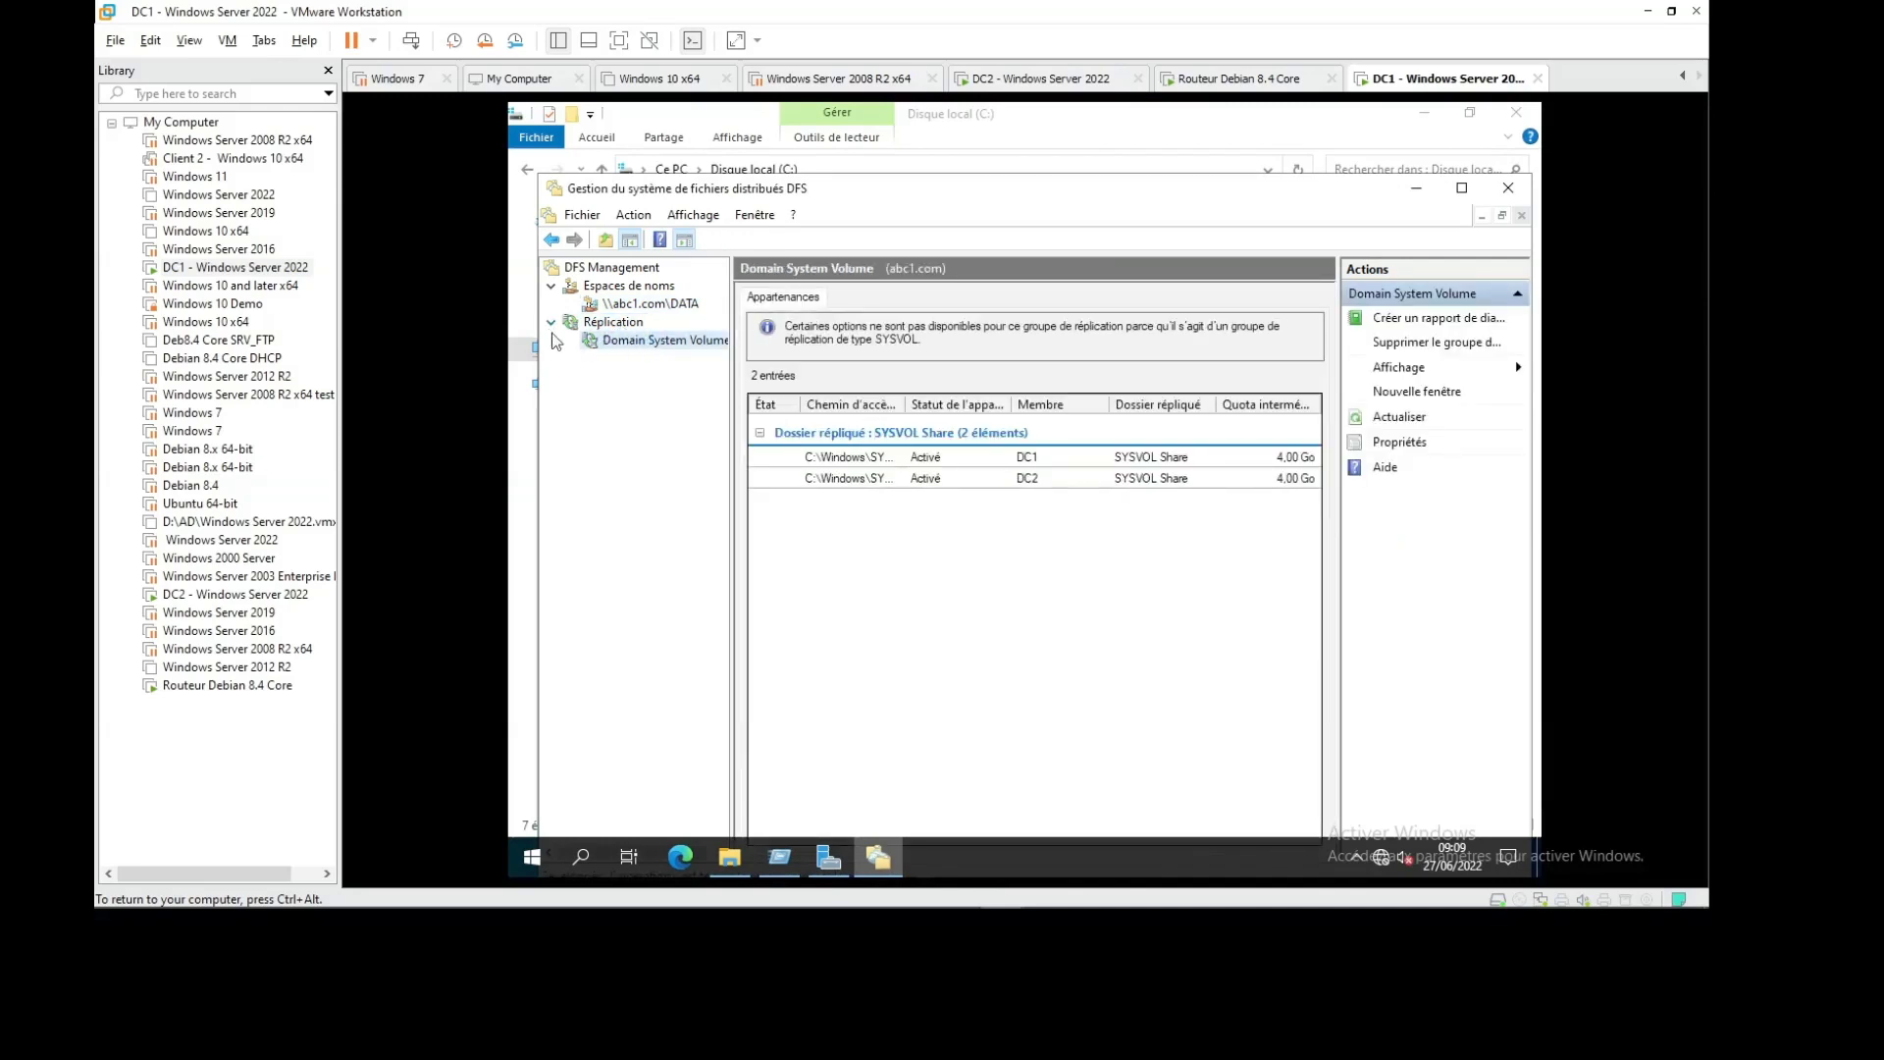
right_click(614, 326)
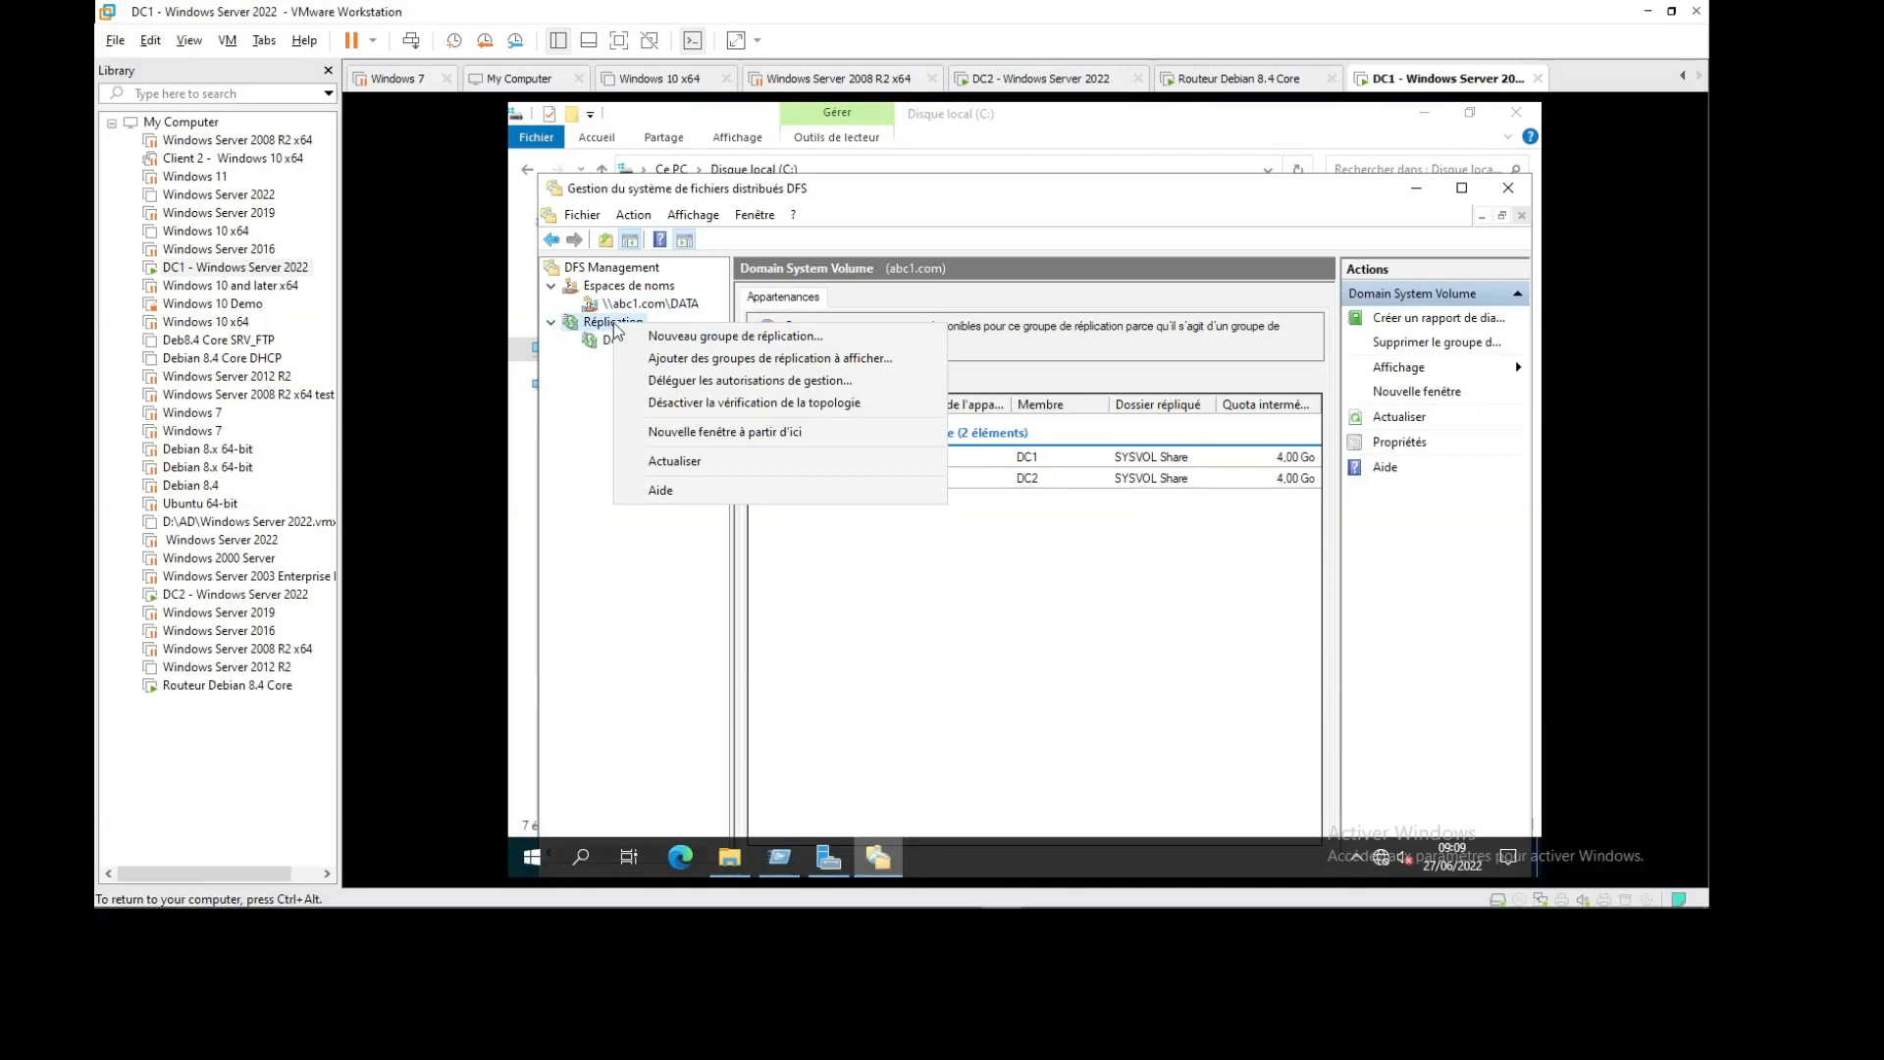
click(608, 428)
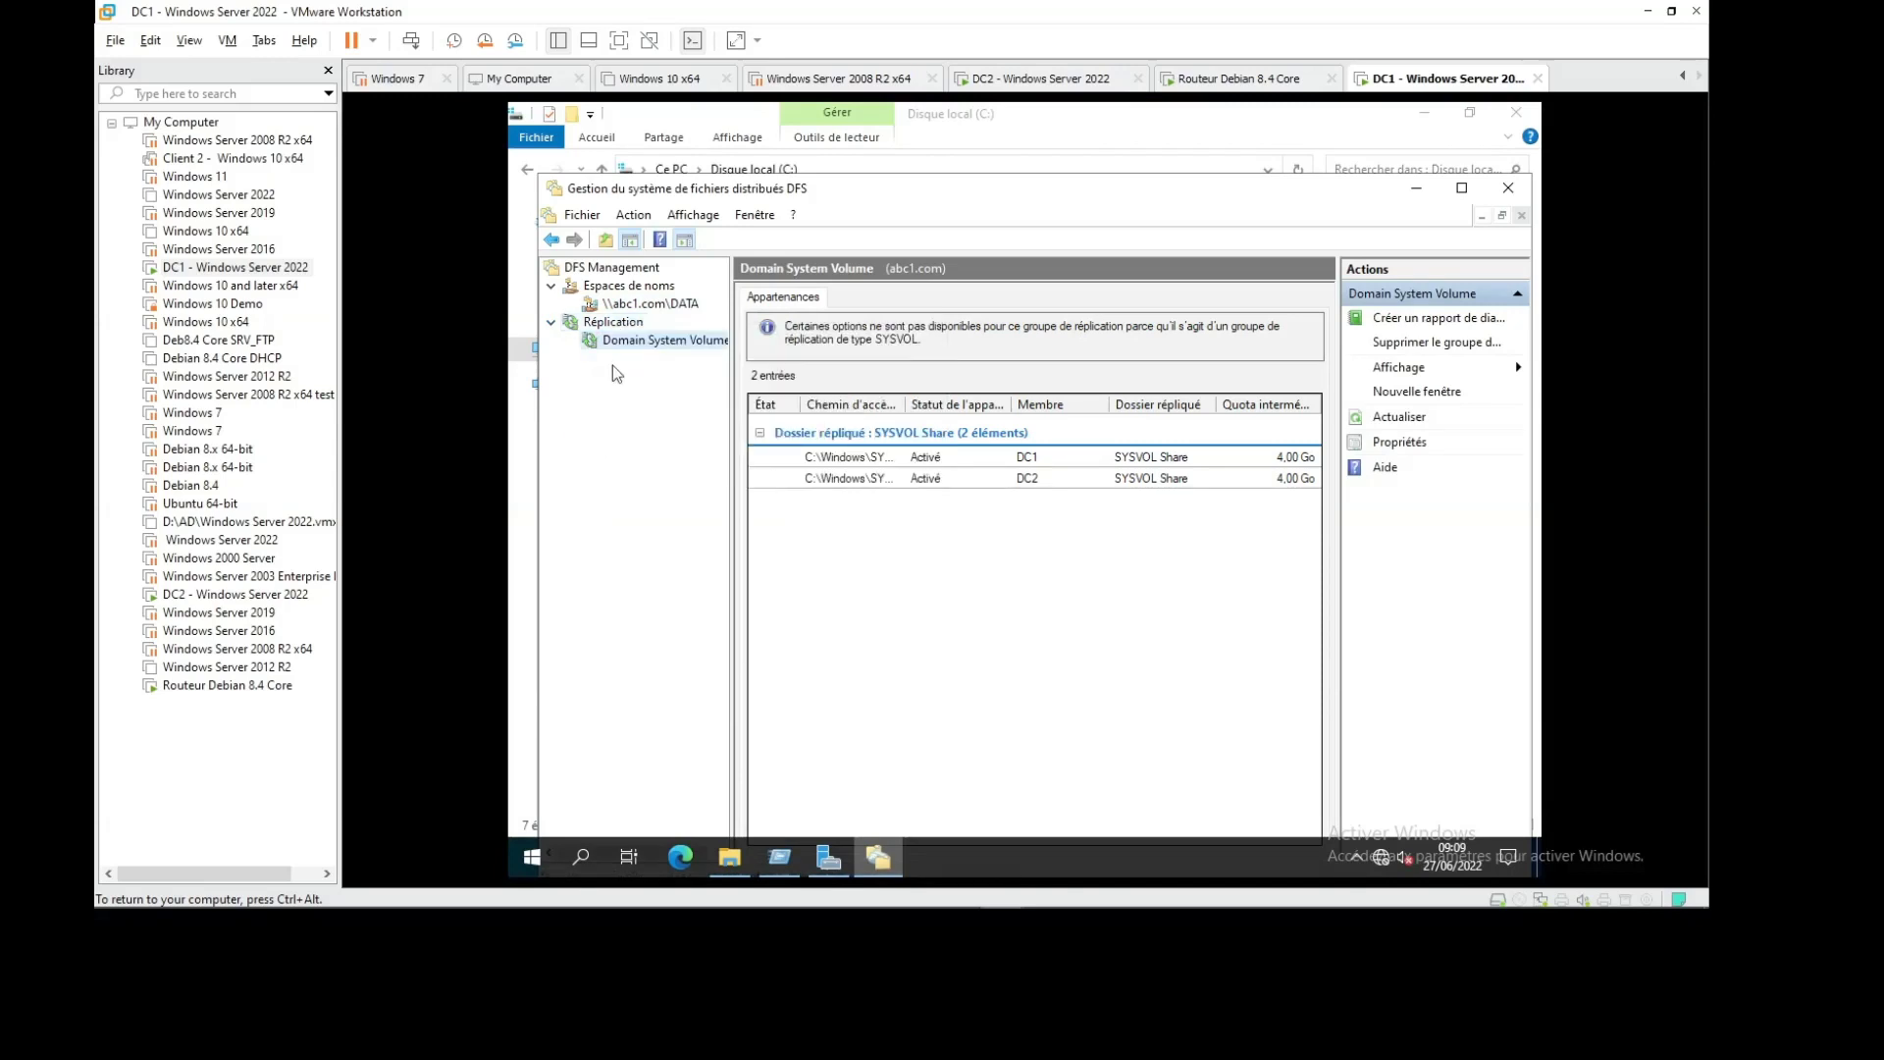
Back on \\abc1.com\DATA, start adding a namespace server, then cancel it
click(653, 308)
right_click(668, 307)
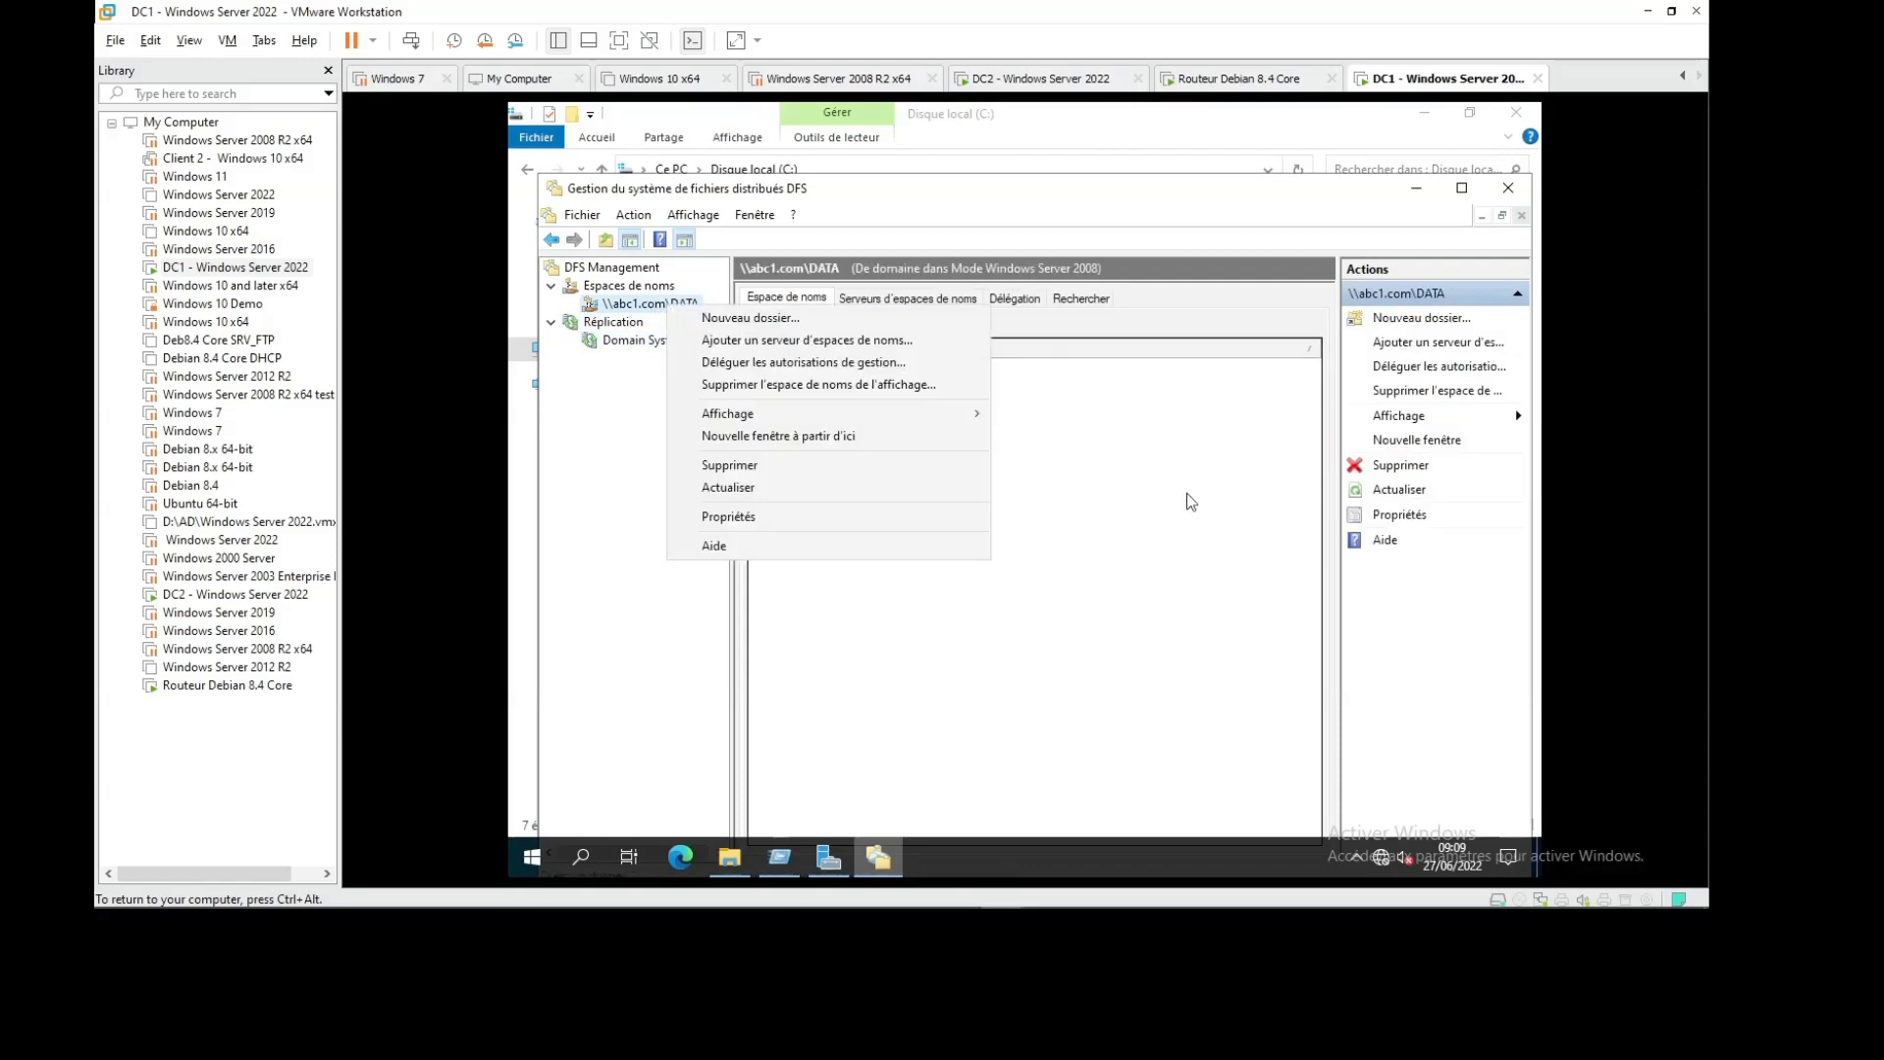
click(880, 345)
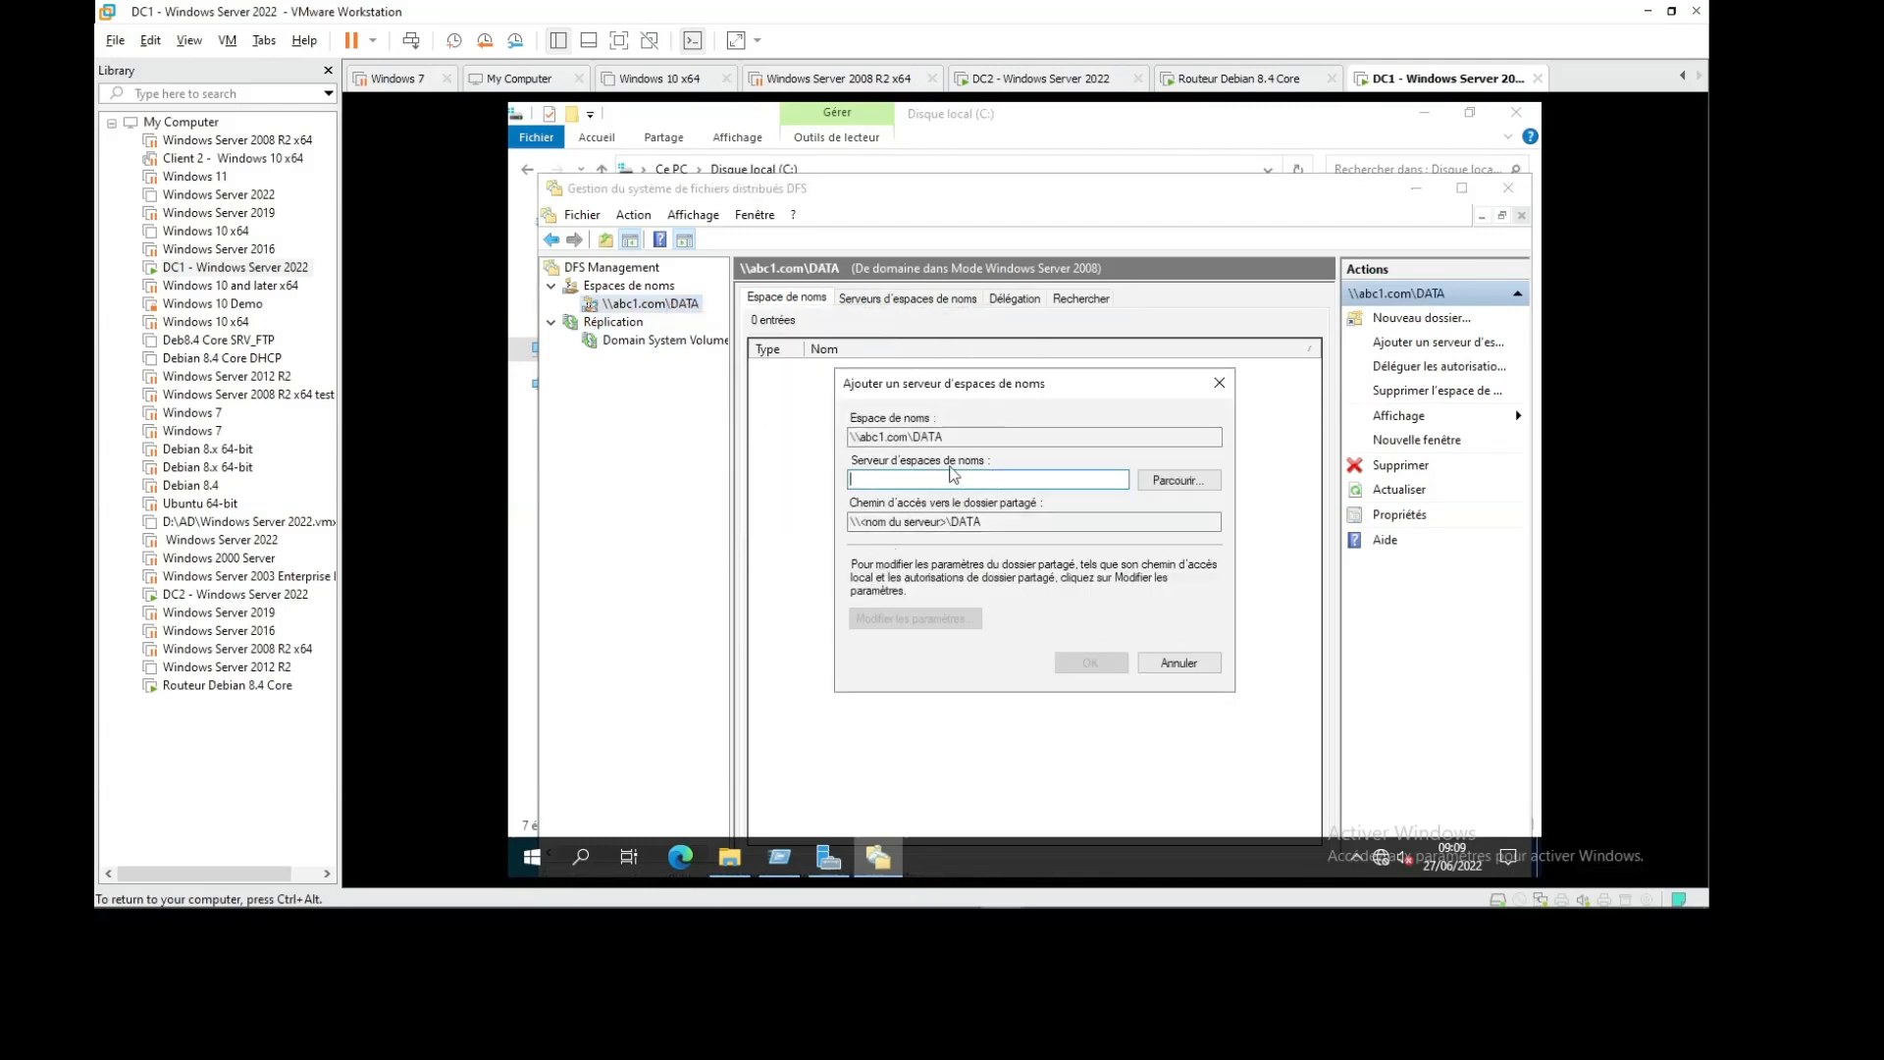
click(1179, 663)
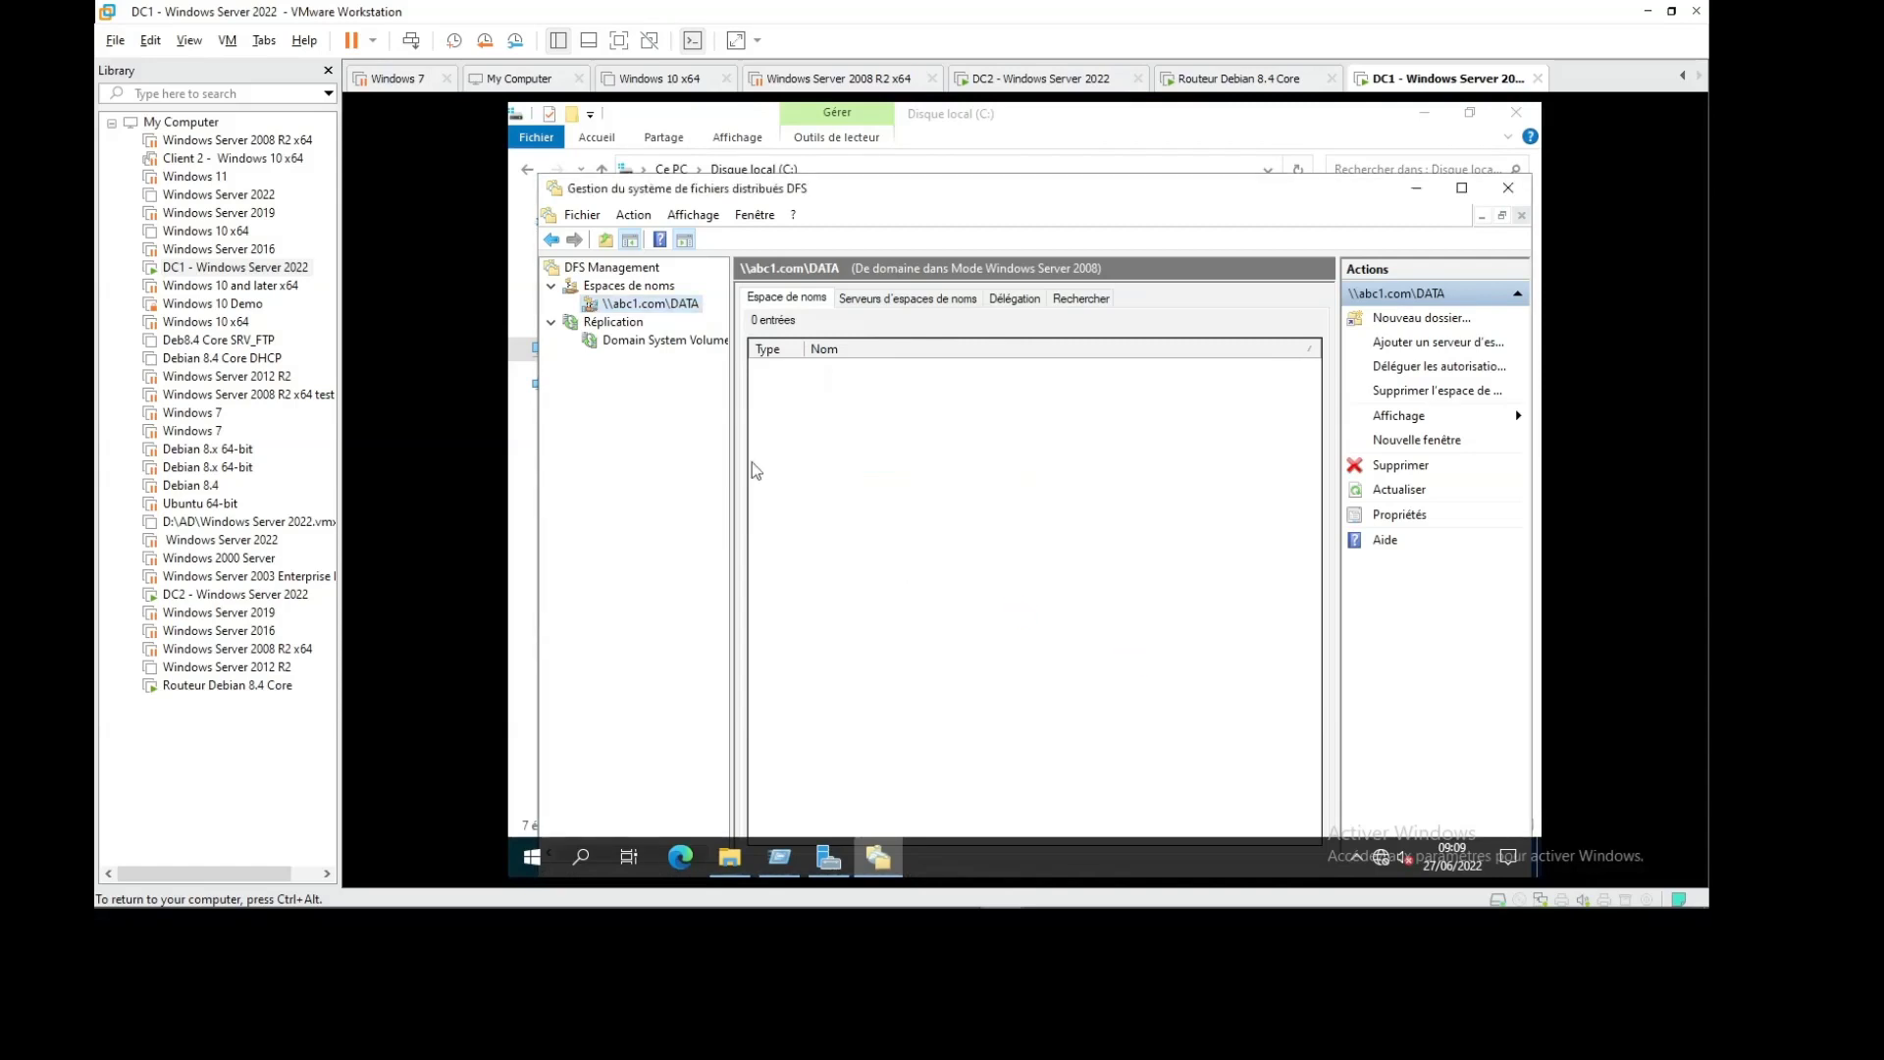
right_click(679, 310)
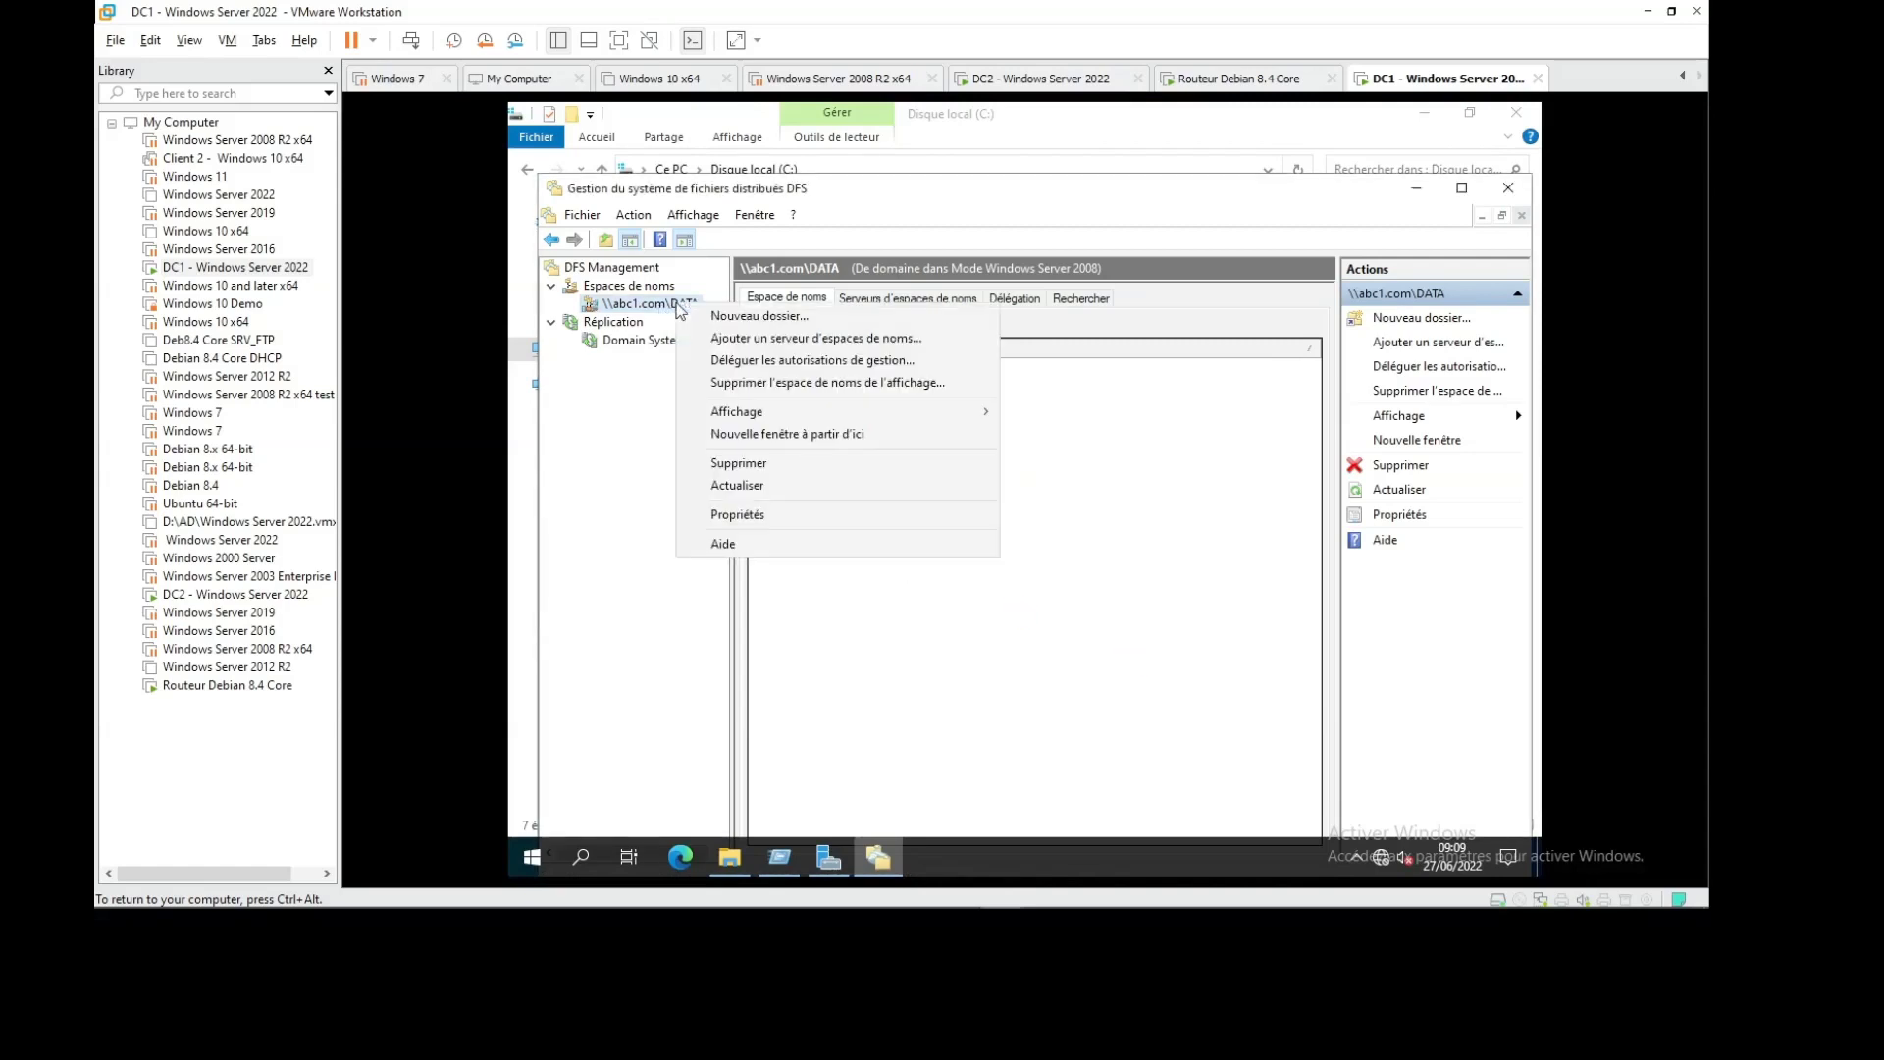
Create the namespace folder Compta with folder target \\dc1\data1
click(765, 324)
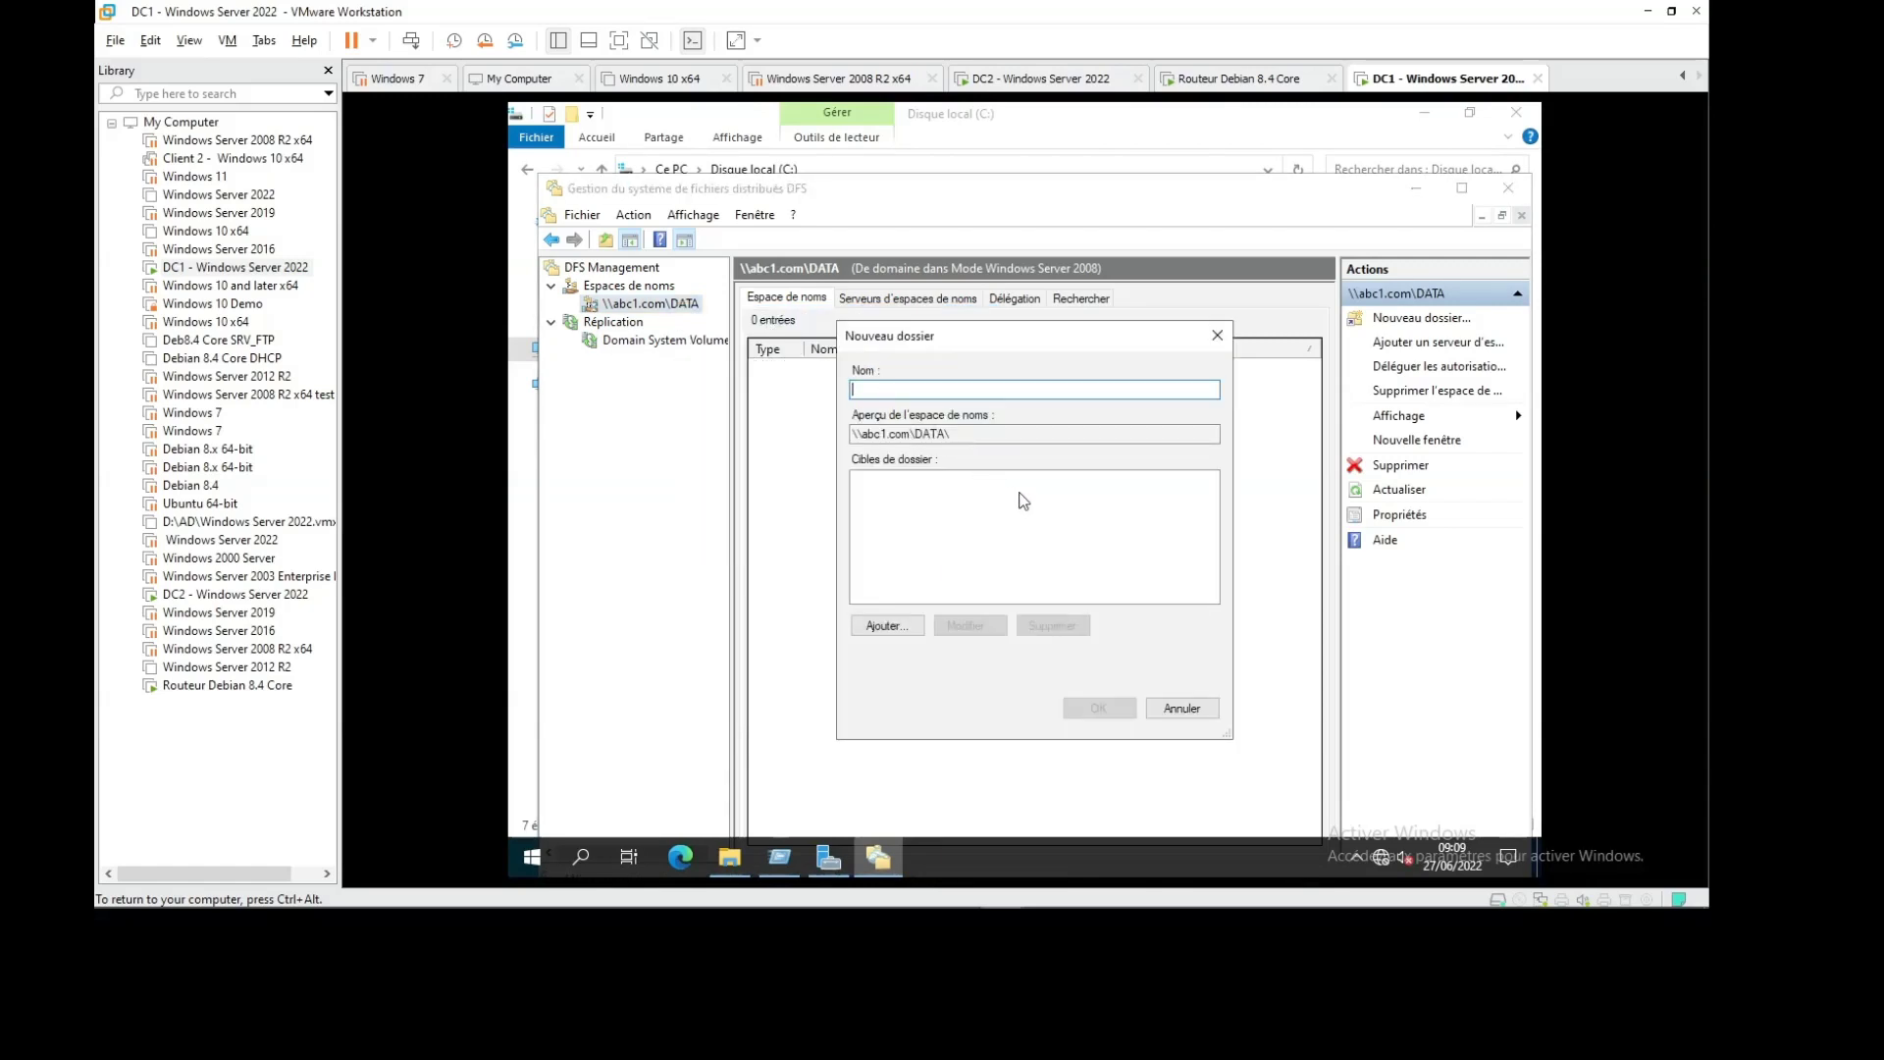
text(DS)
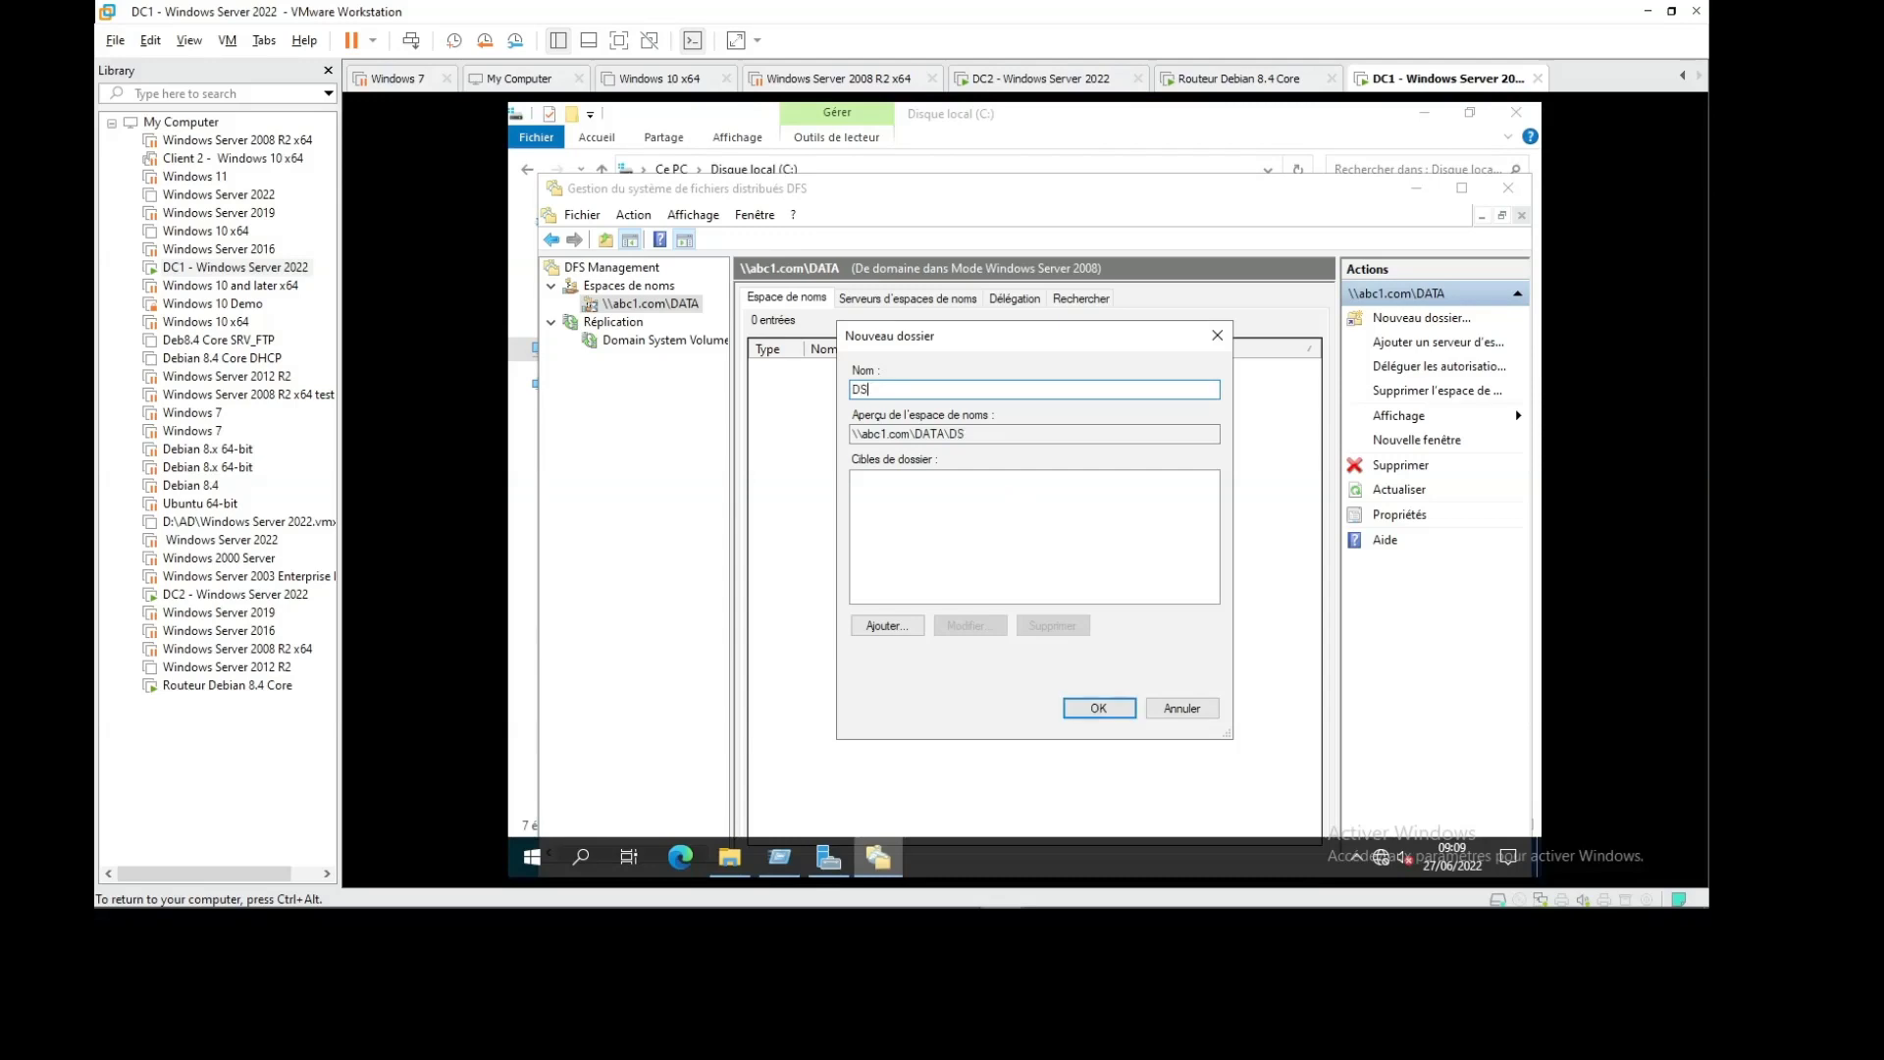
key(BackSpace)
key(BackSpace)
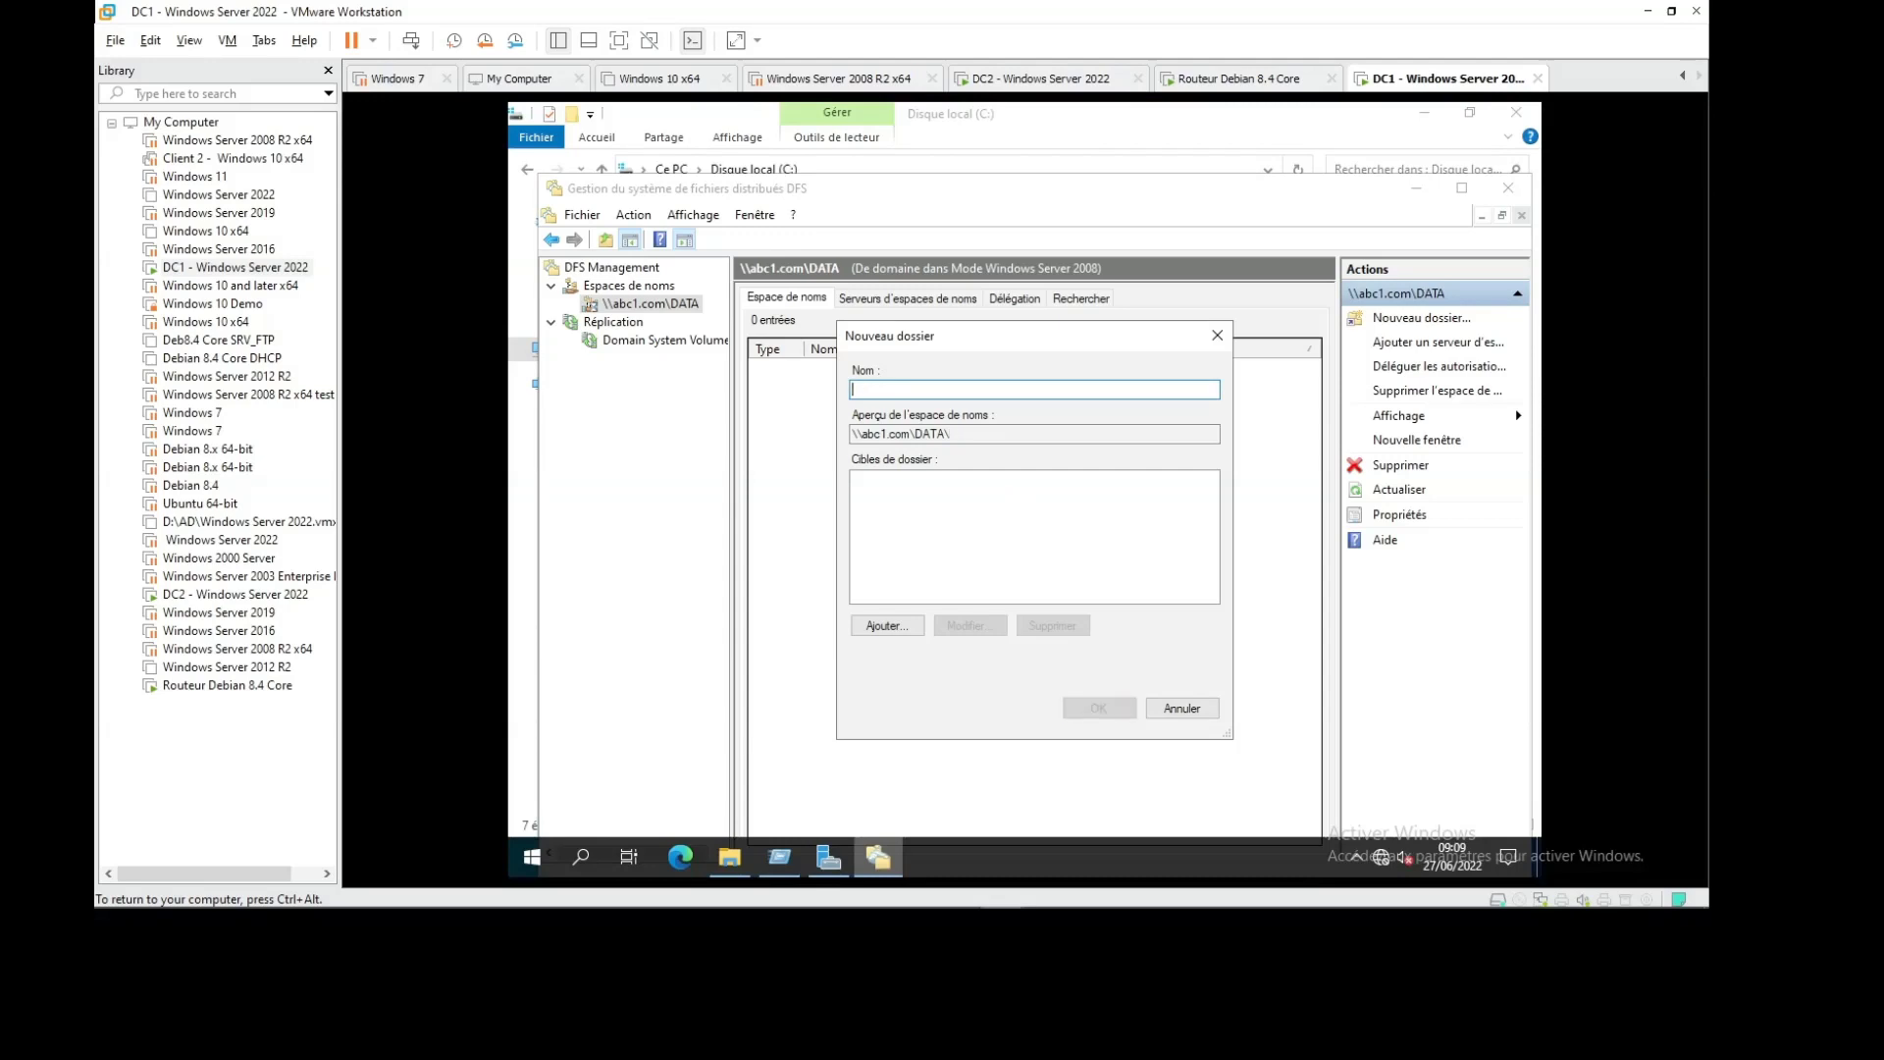
text(Compta)
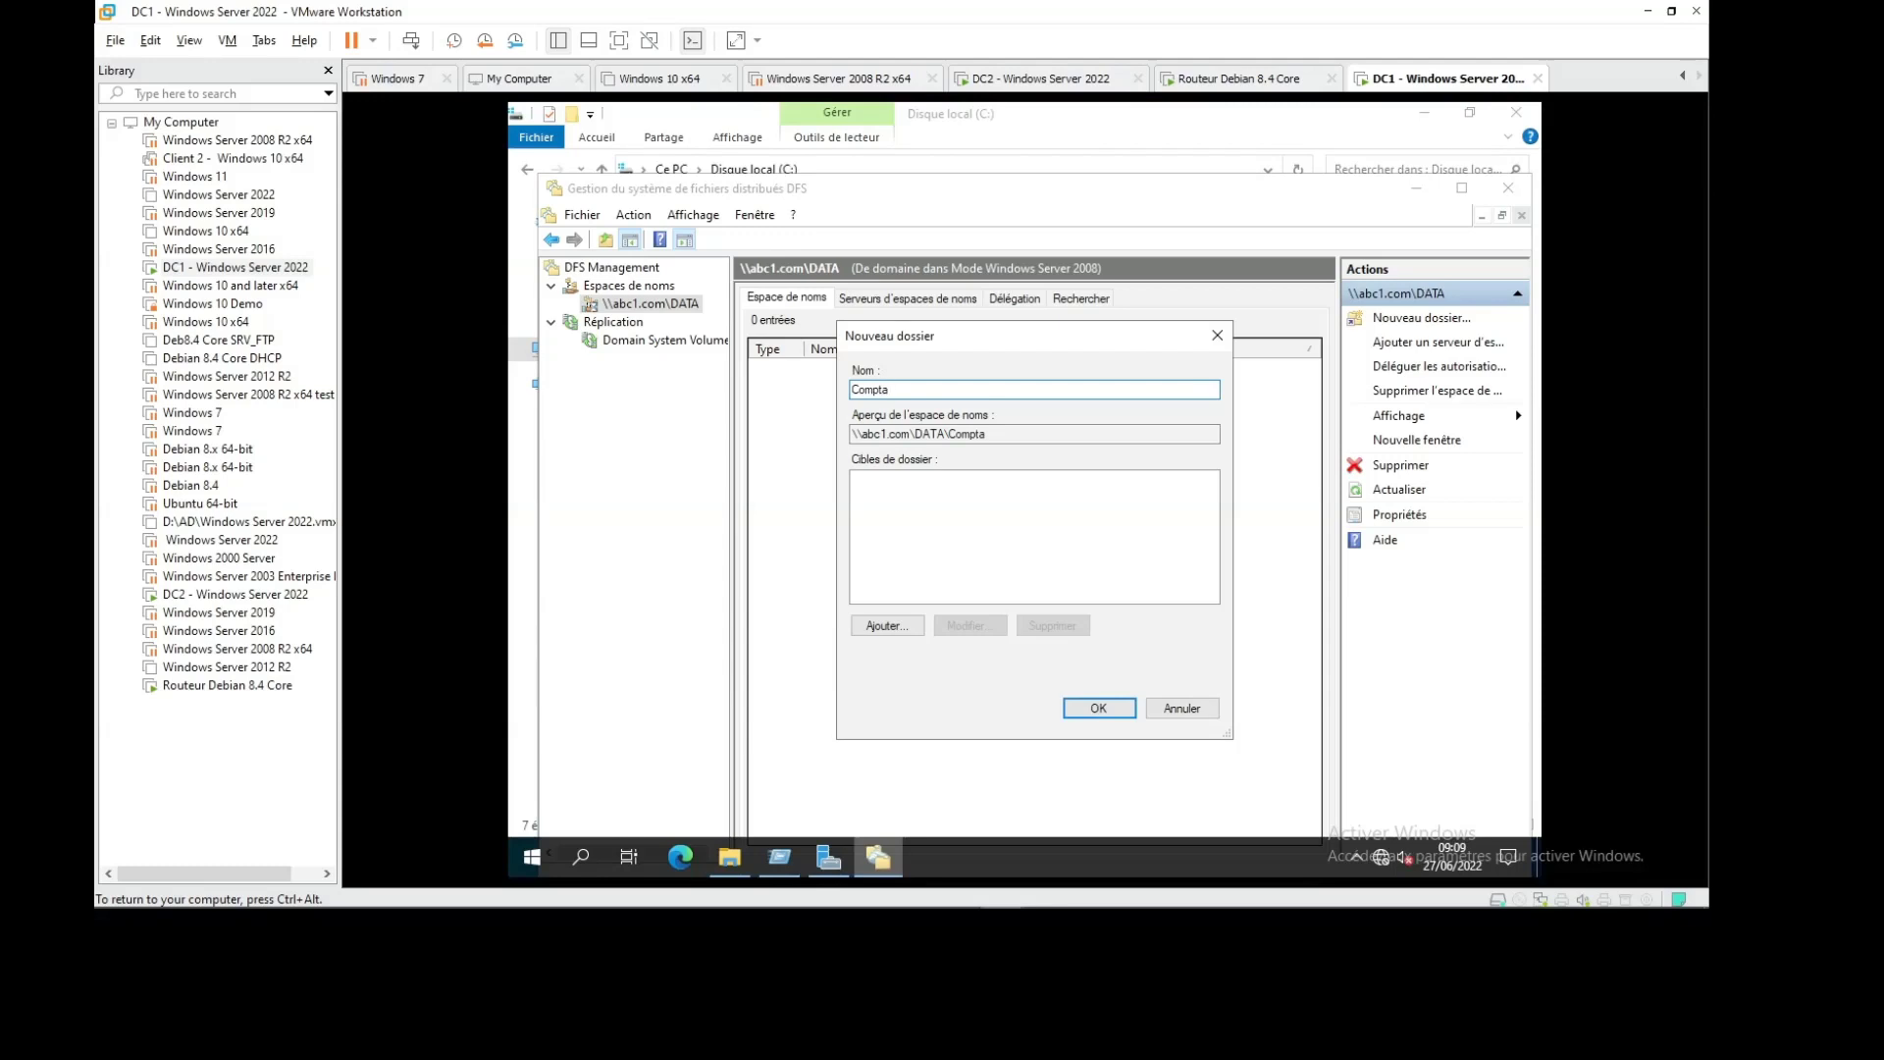
click(886, 625)
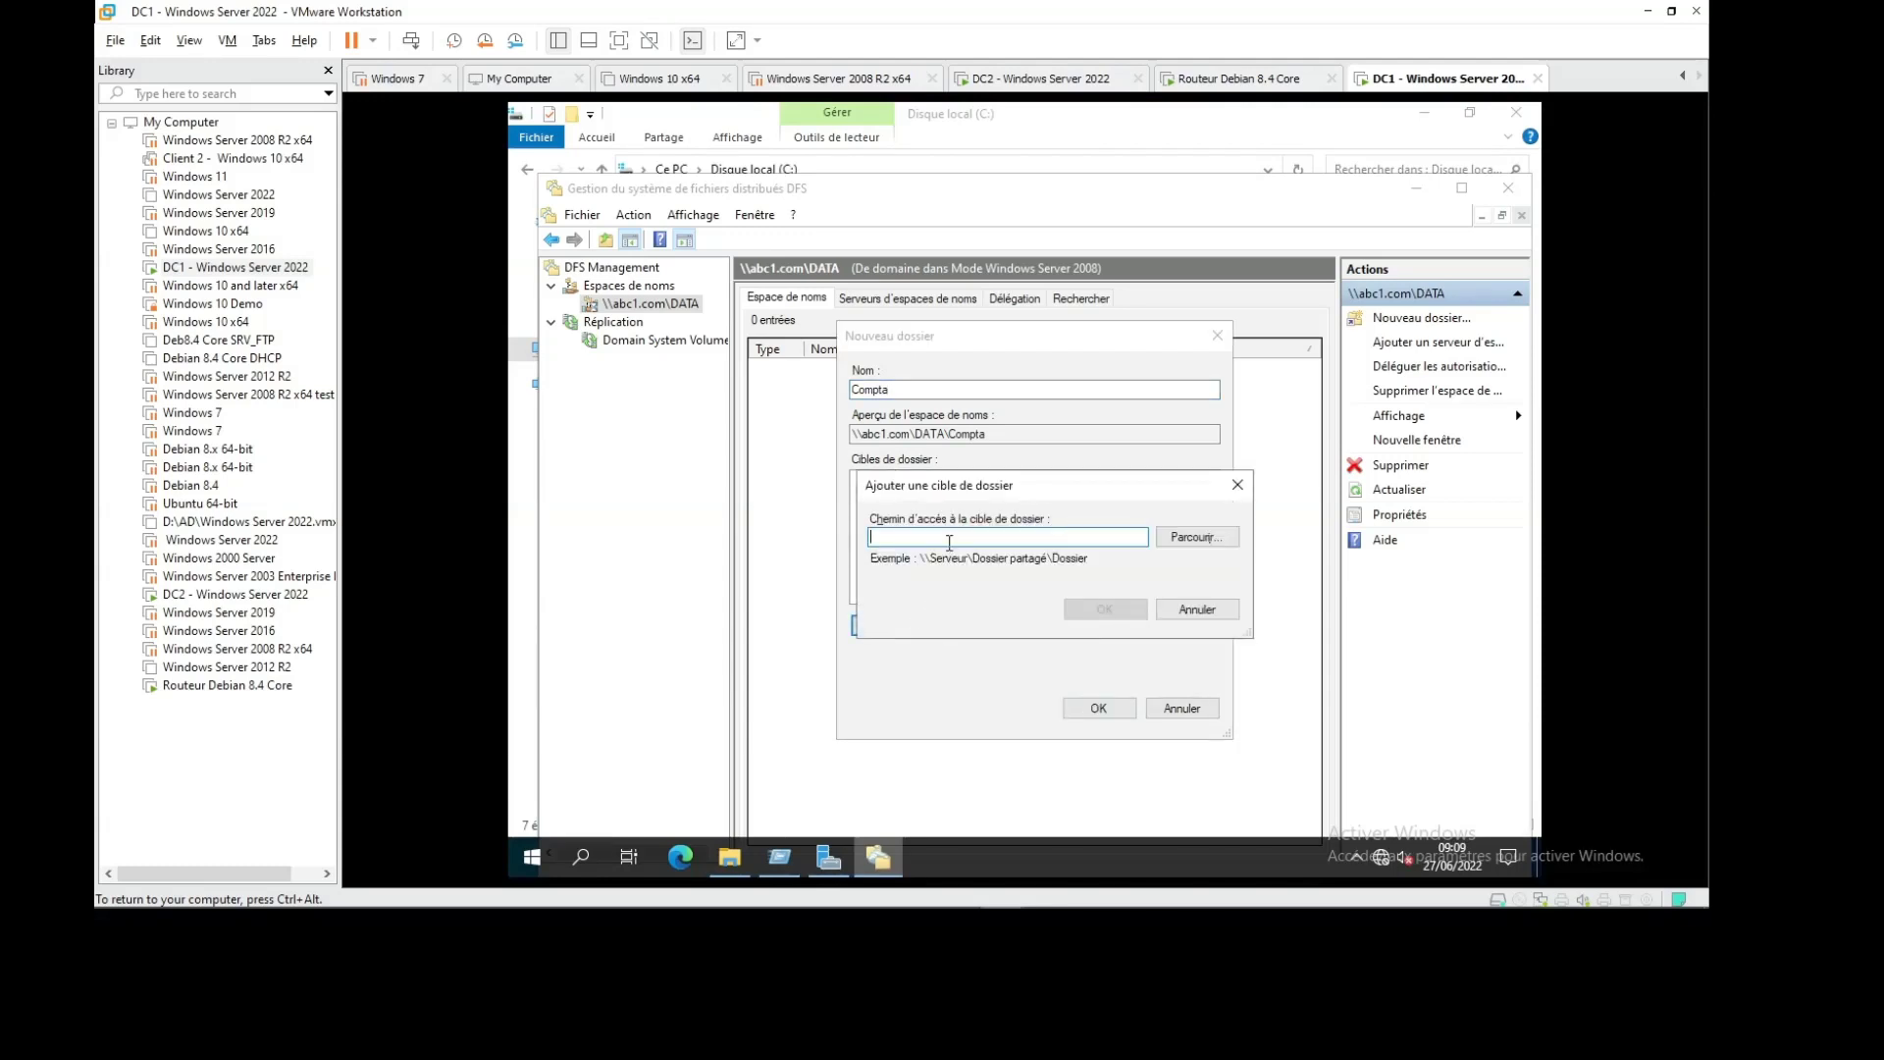
text(\\dc1\data1)
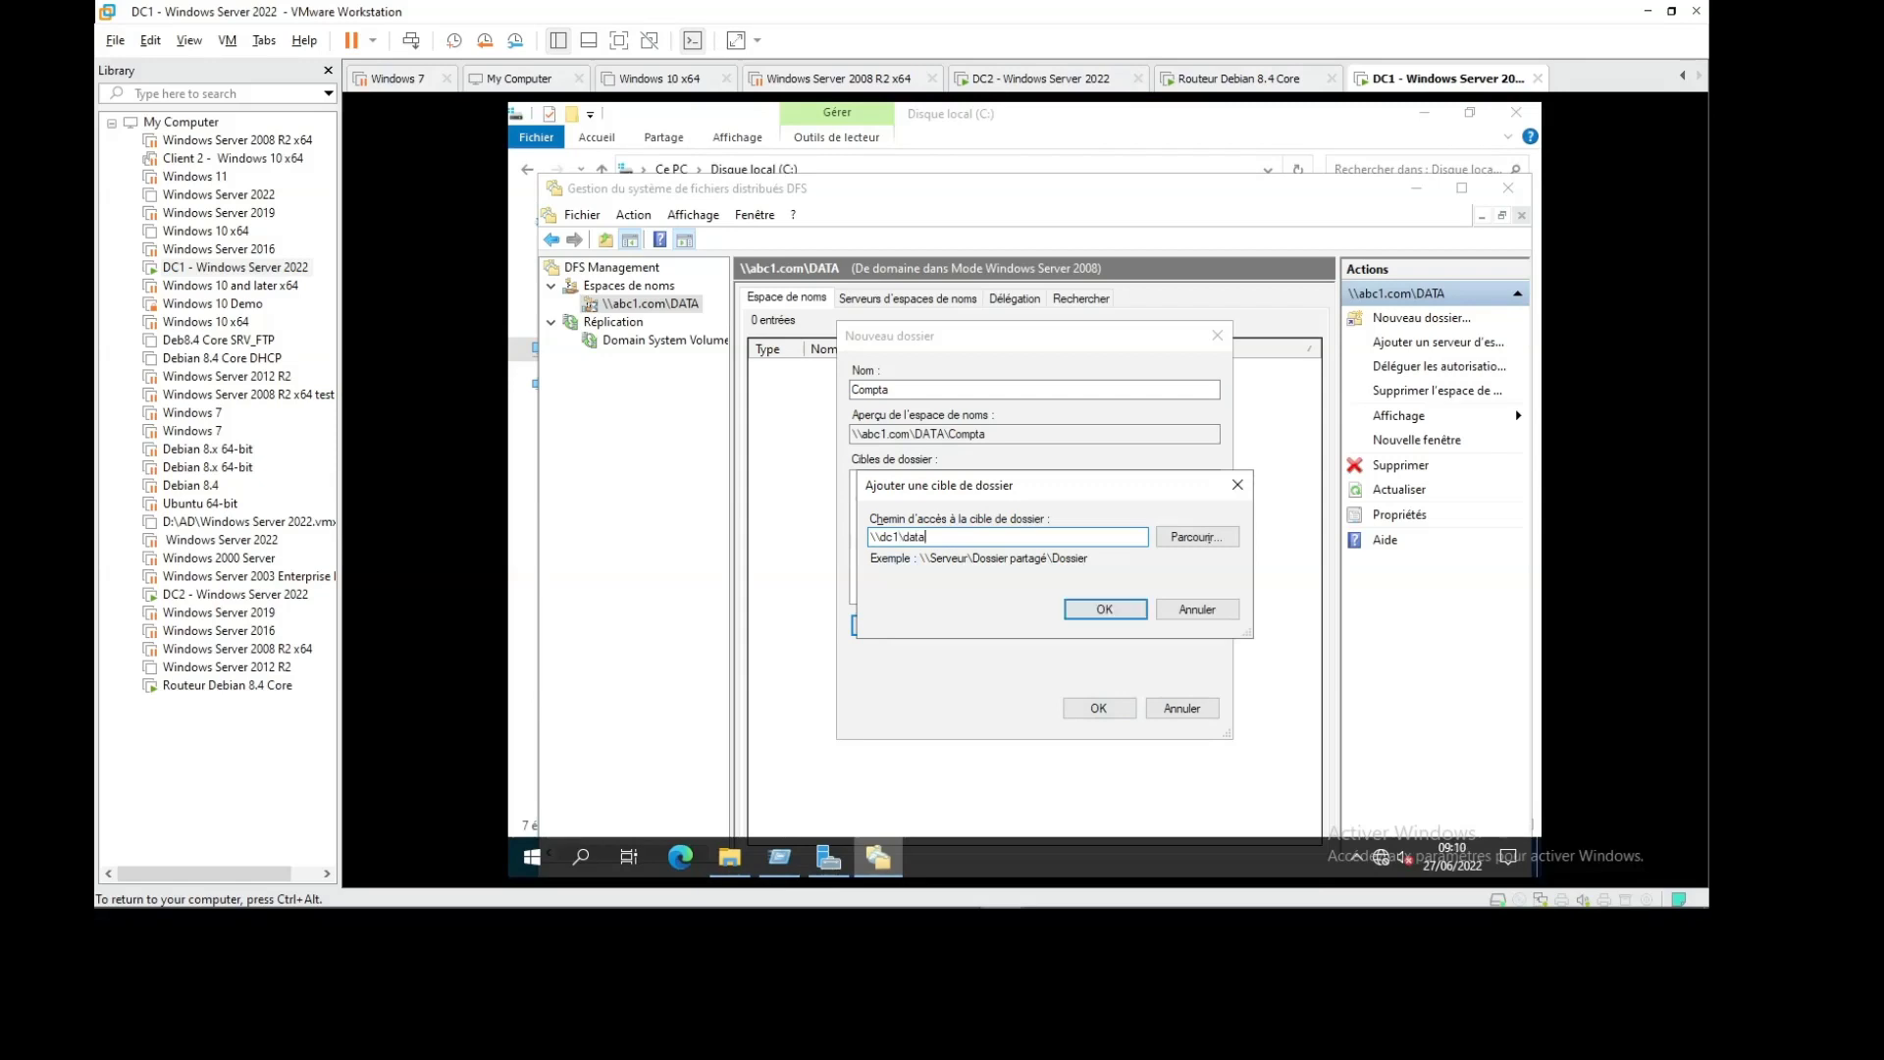
click(1087, 606)
click(1092, 717)
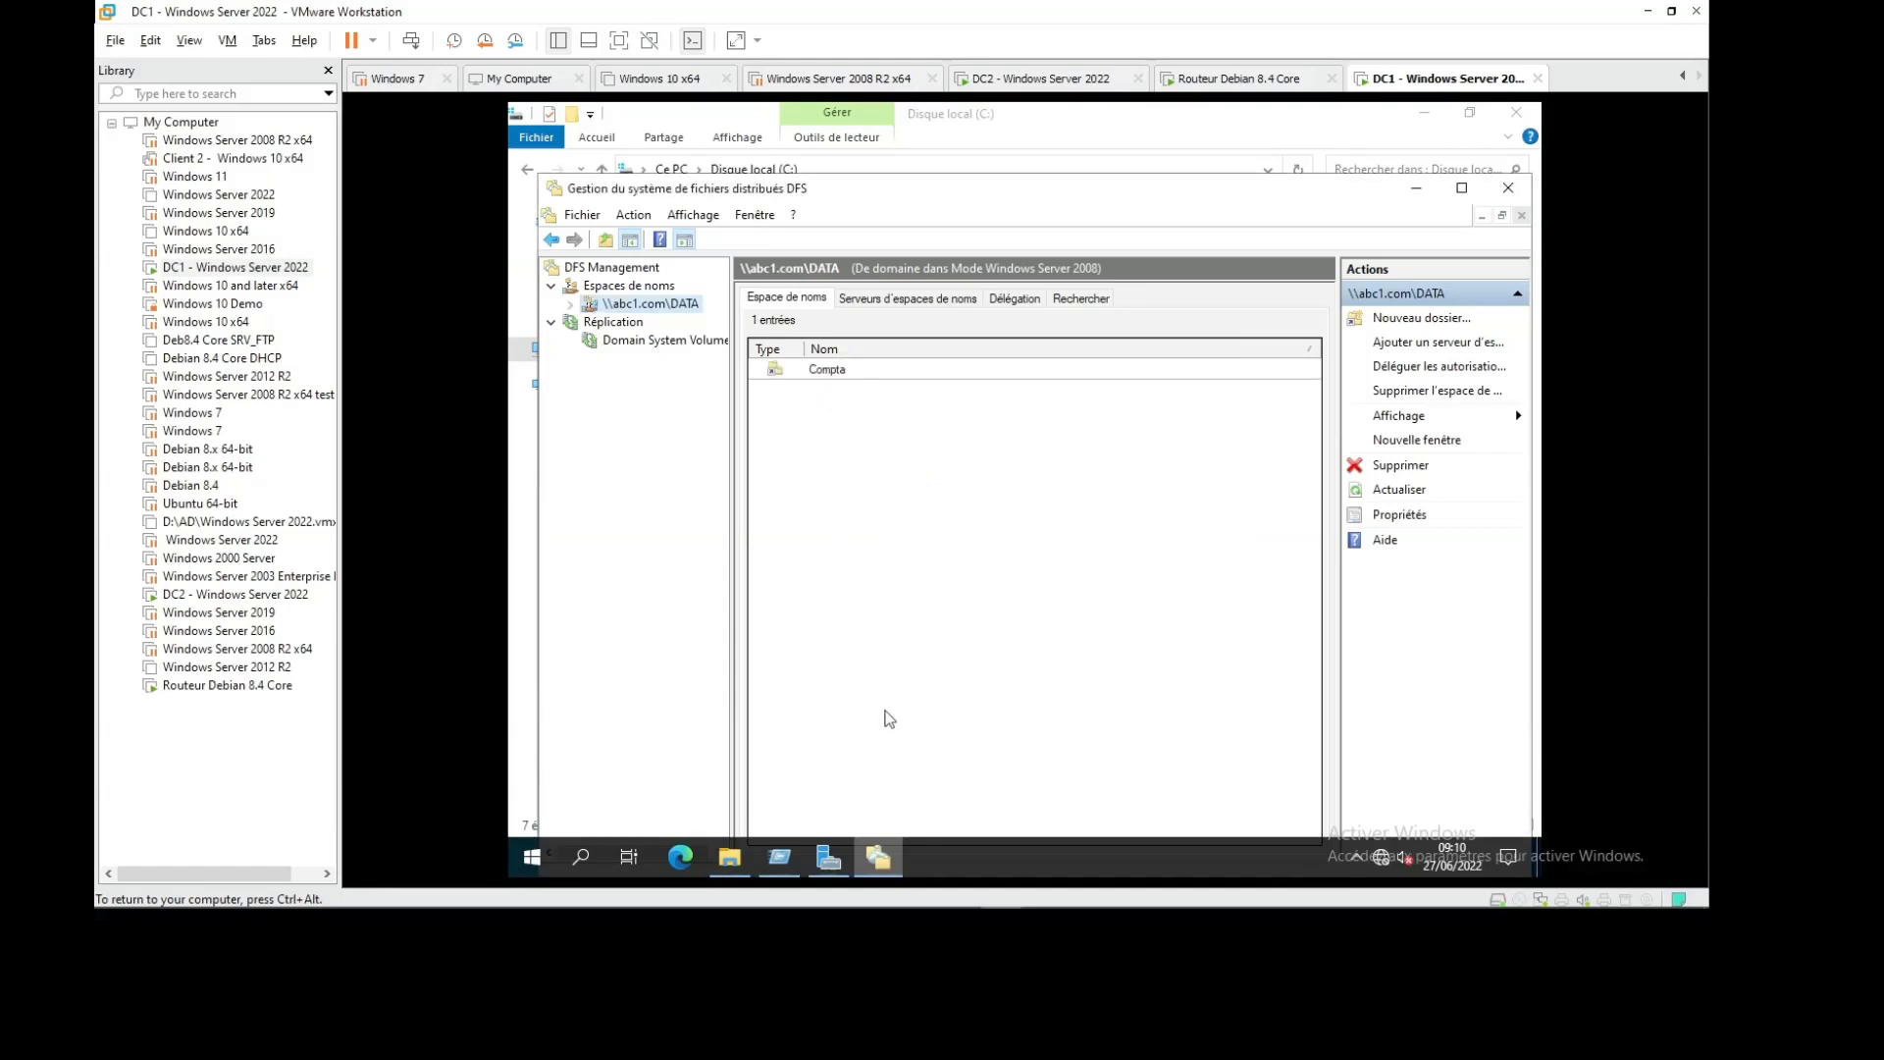
Try opening \\abc.com\DATA from Run, dismiss the network error, and restore DFS Management
key(super+r)
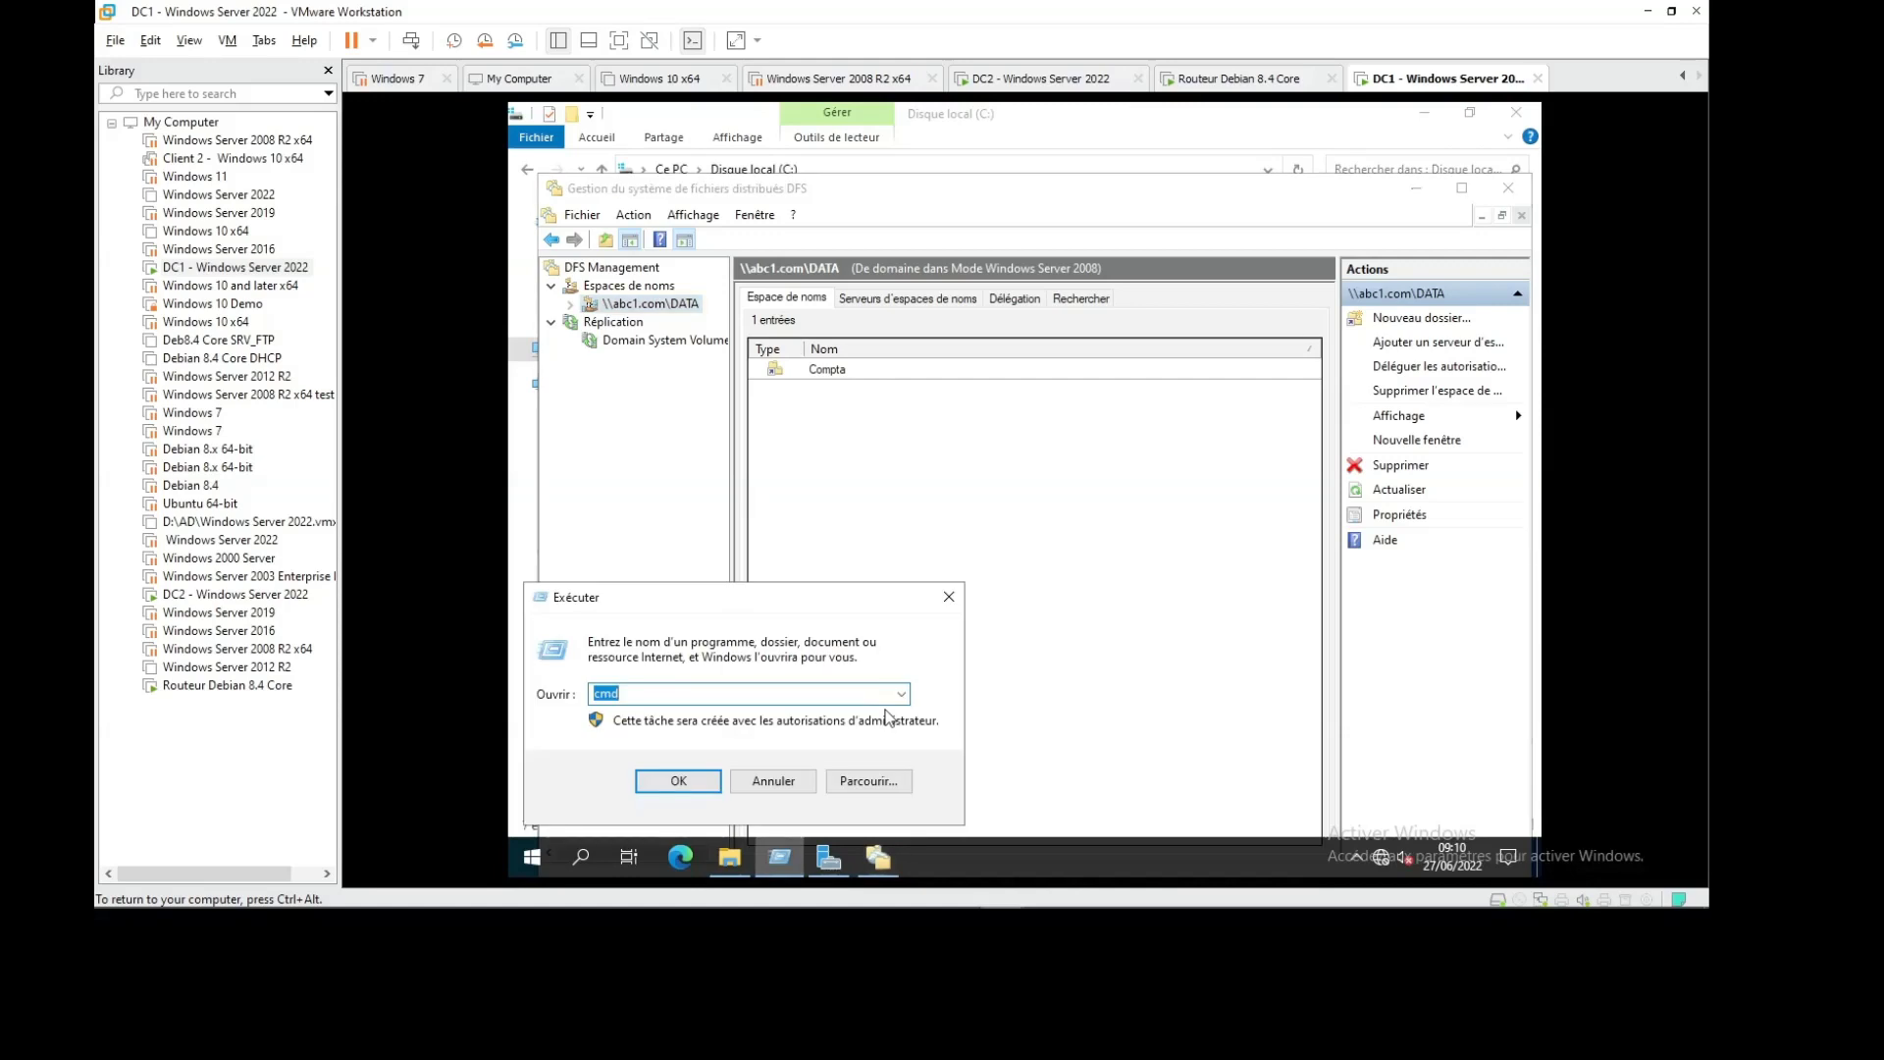
text(\\abc.com\DATA)
key(Return)
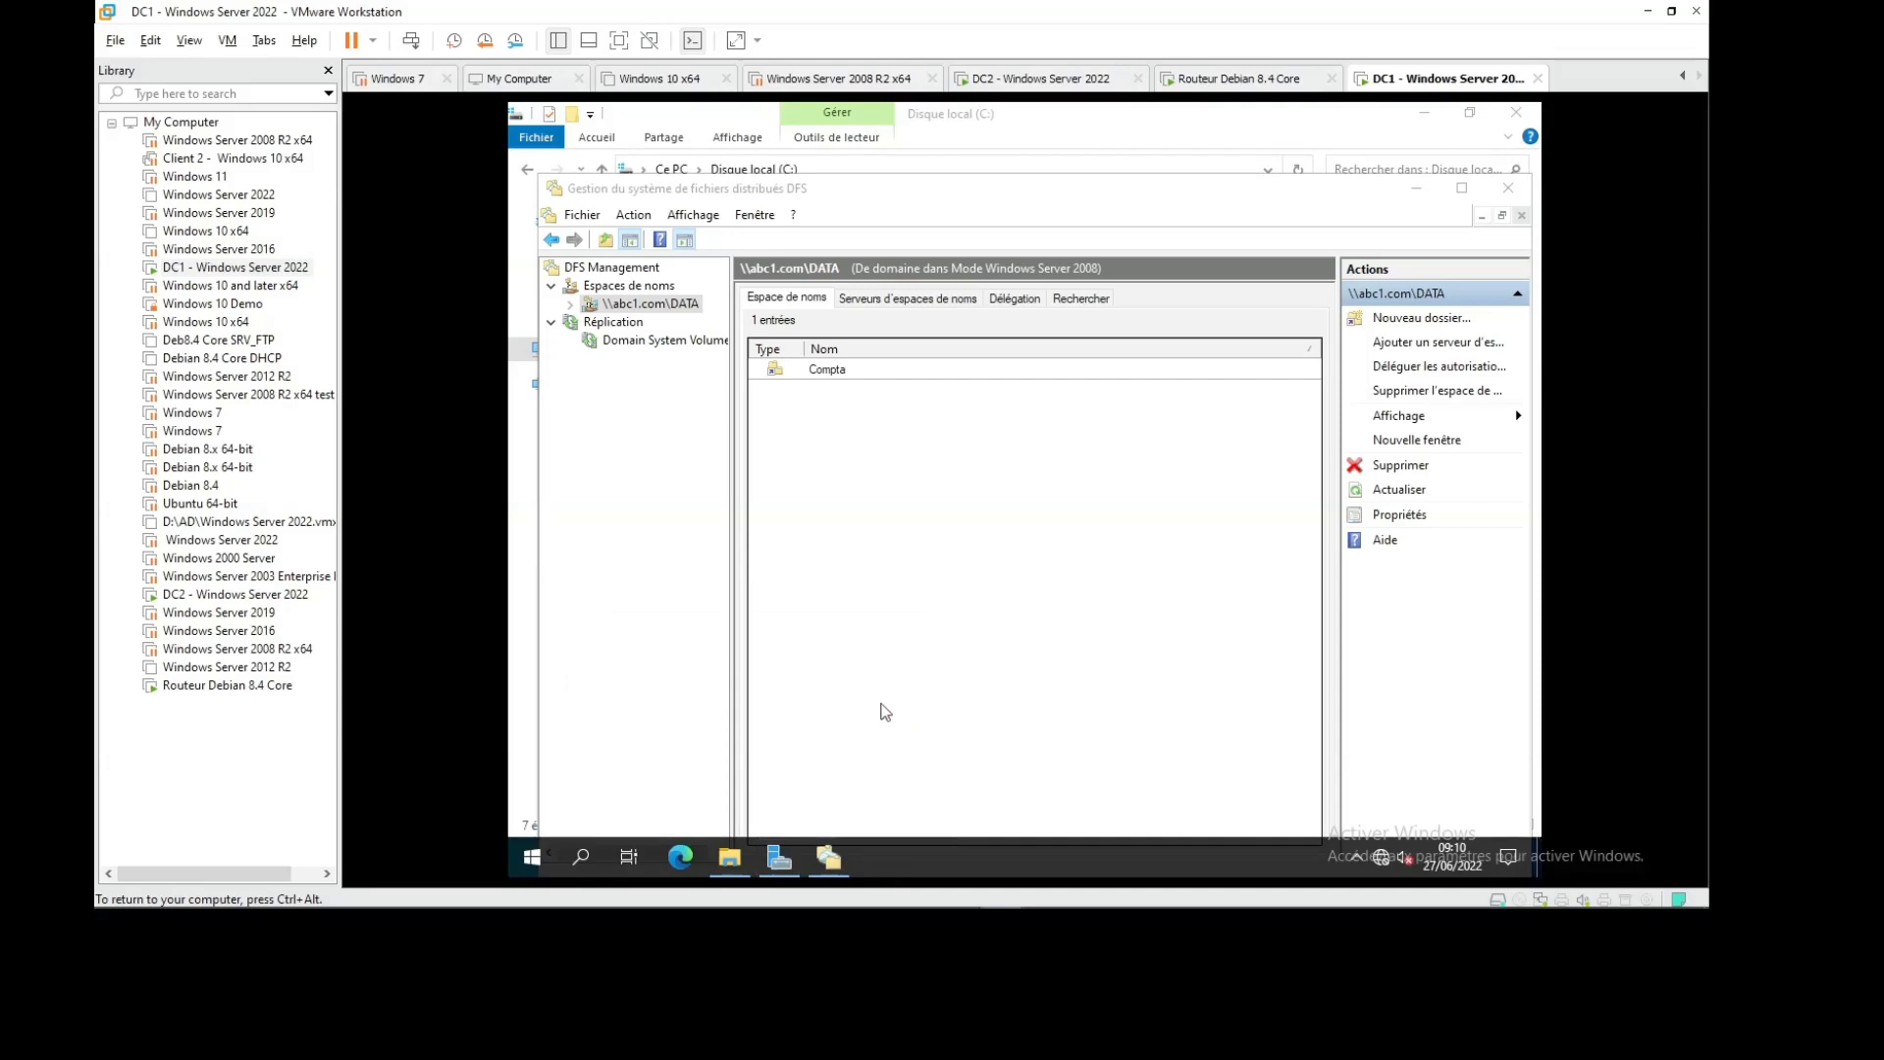
click(1419, 189)
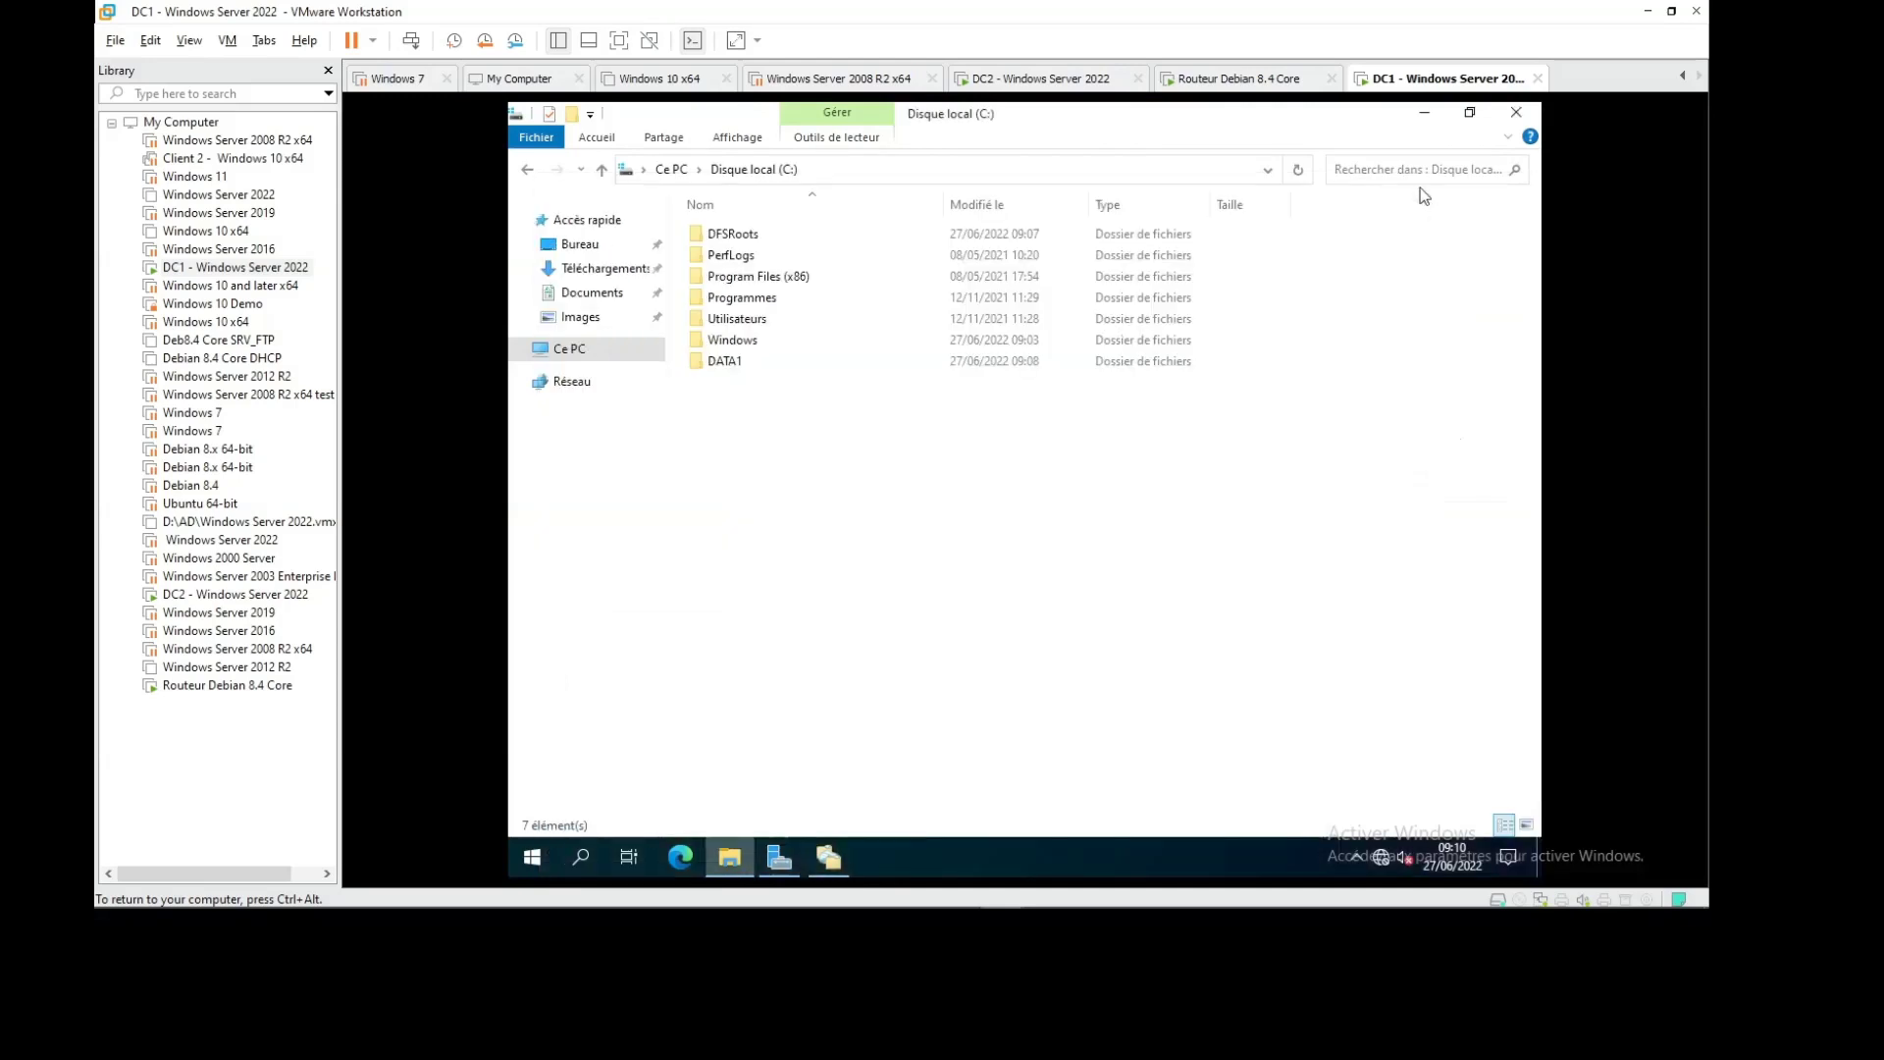
click(1425, 113)
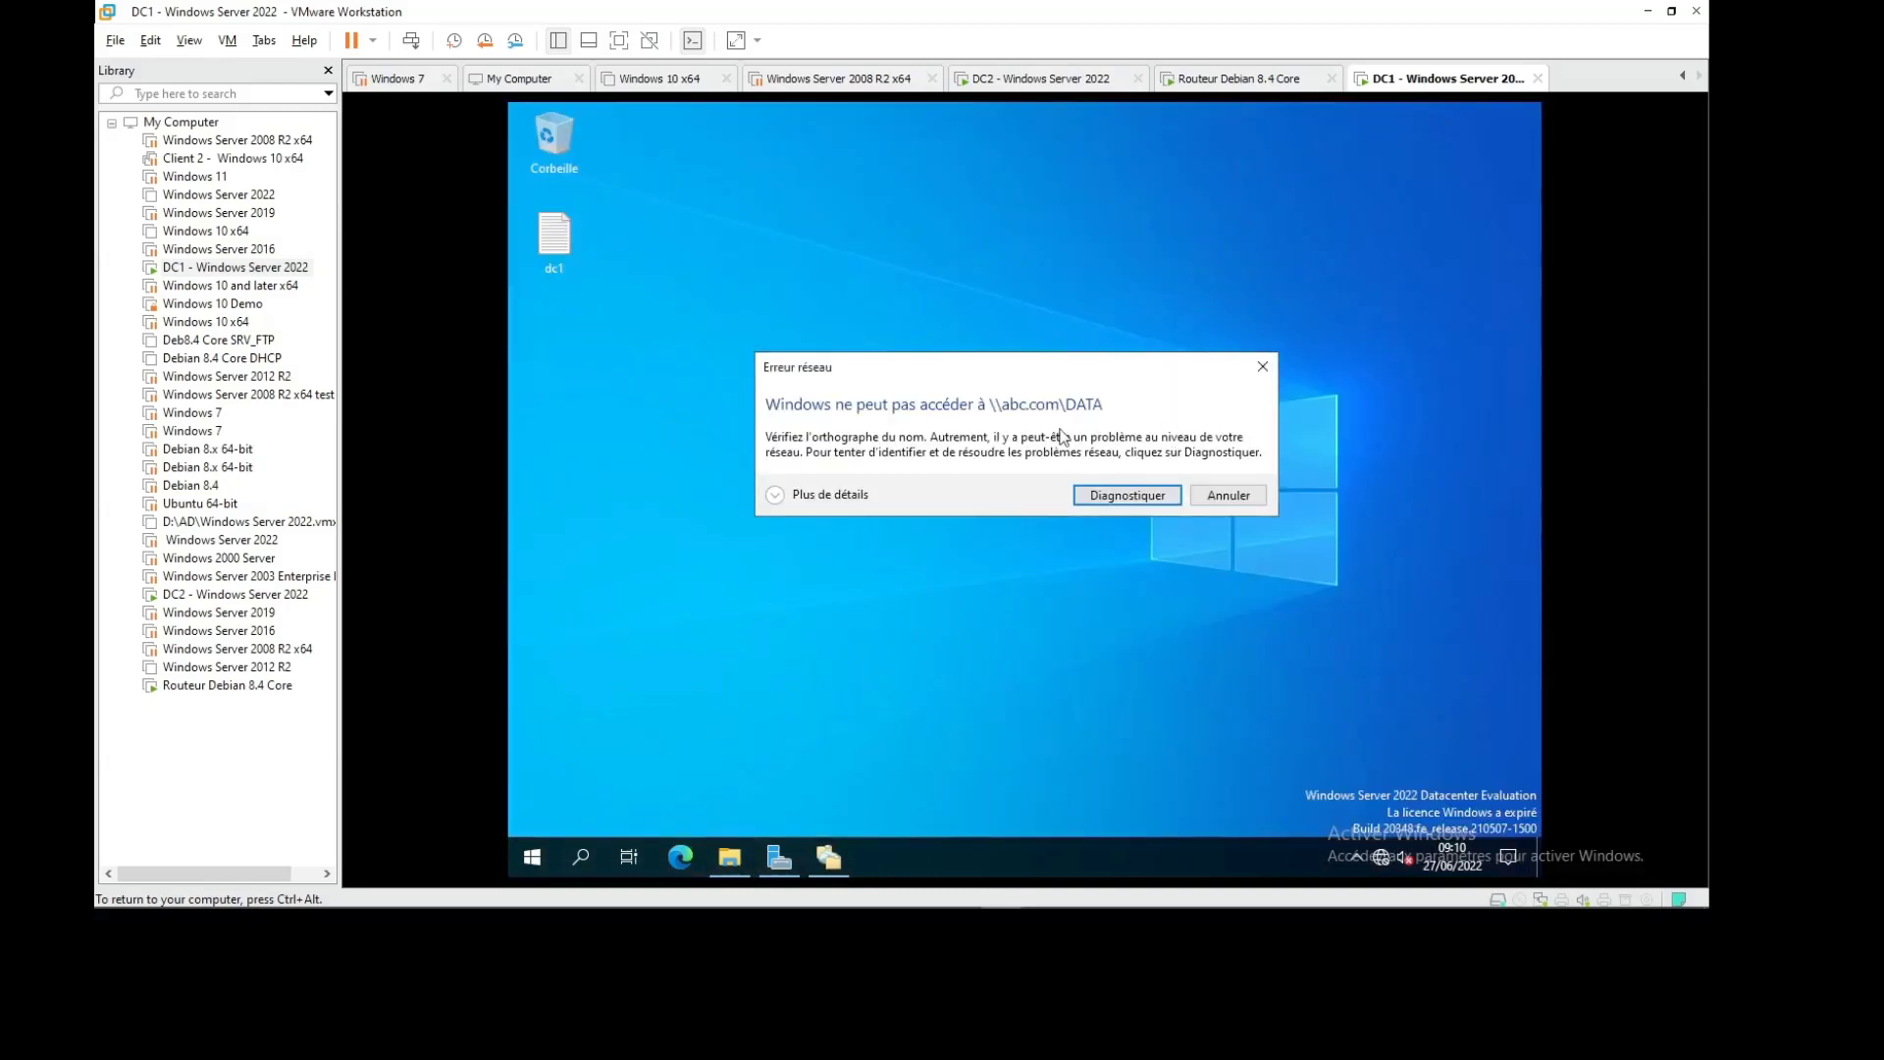
click(1228, 494)
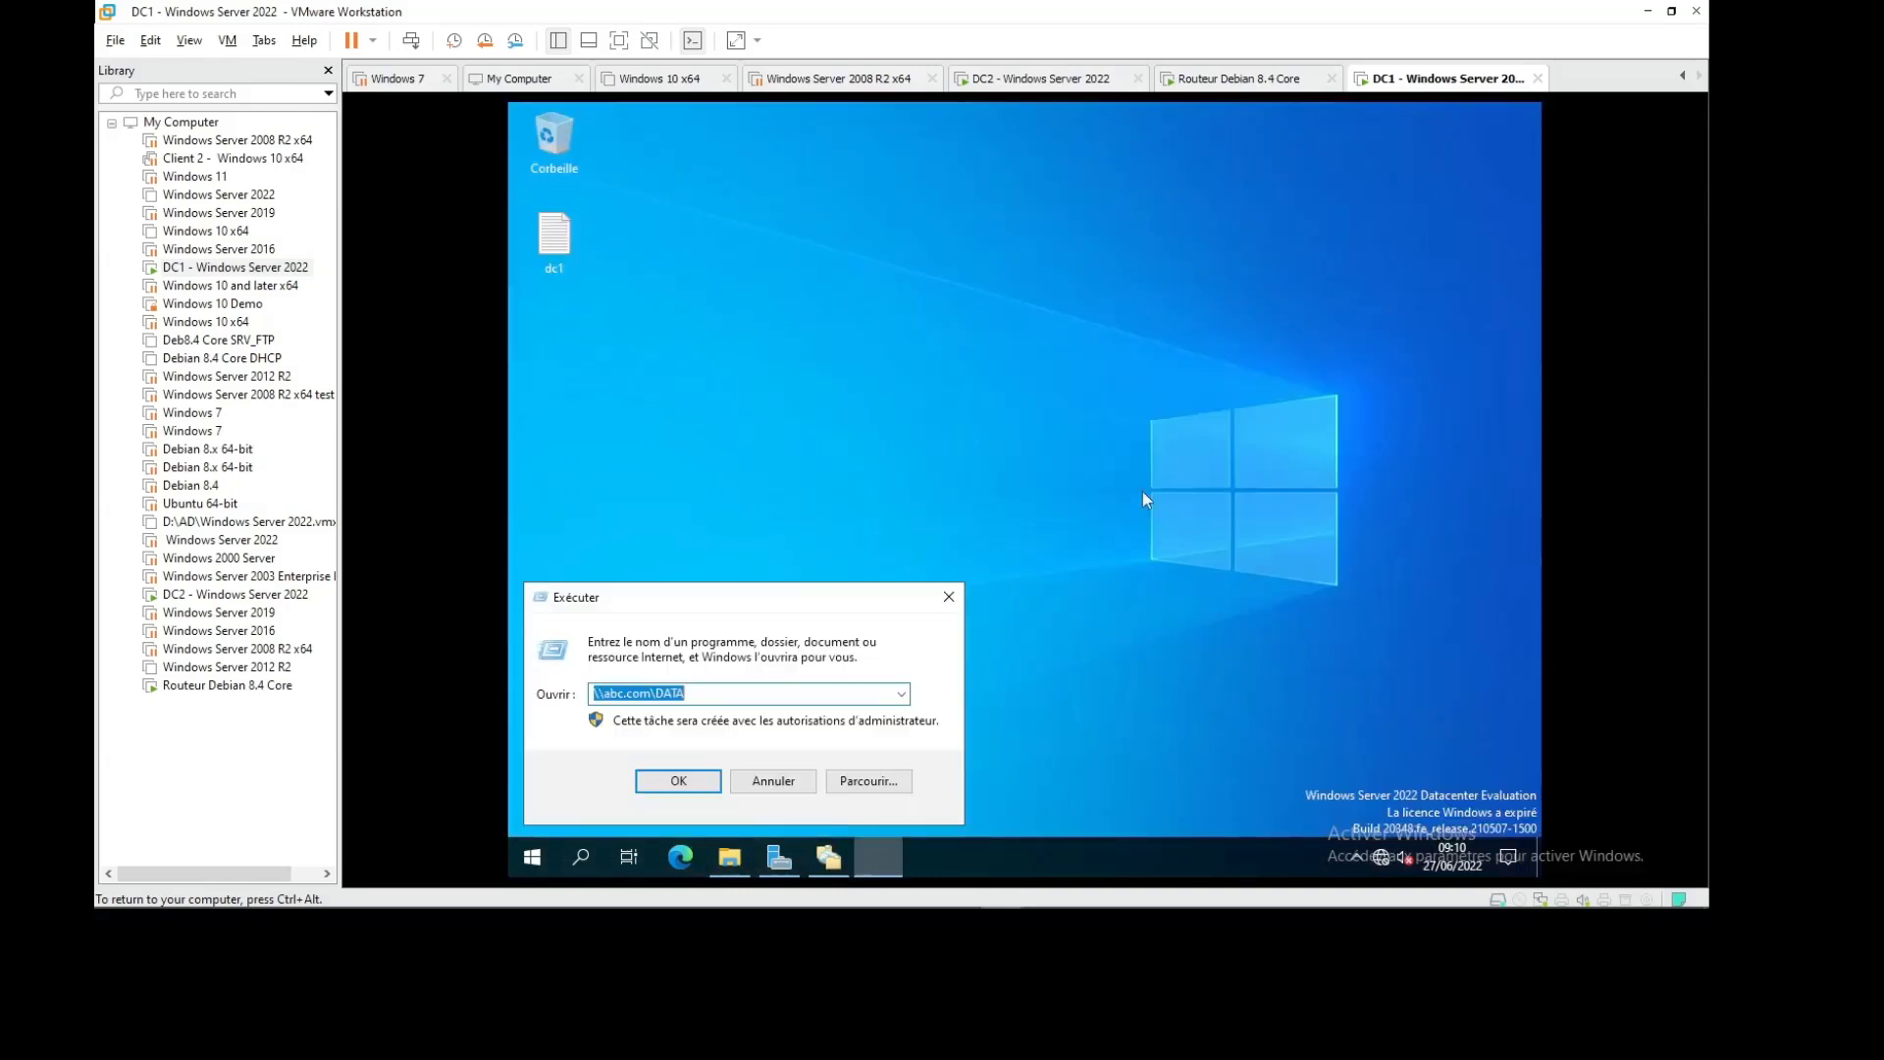
click(829, 856)
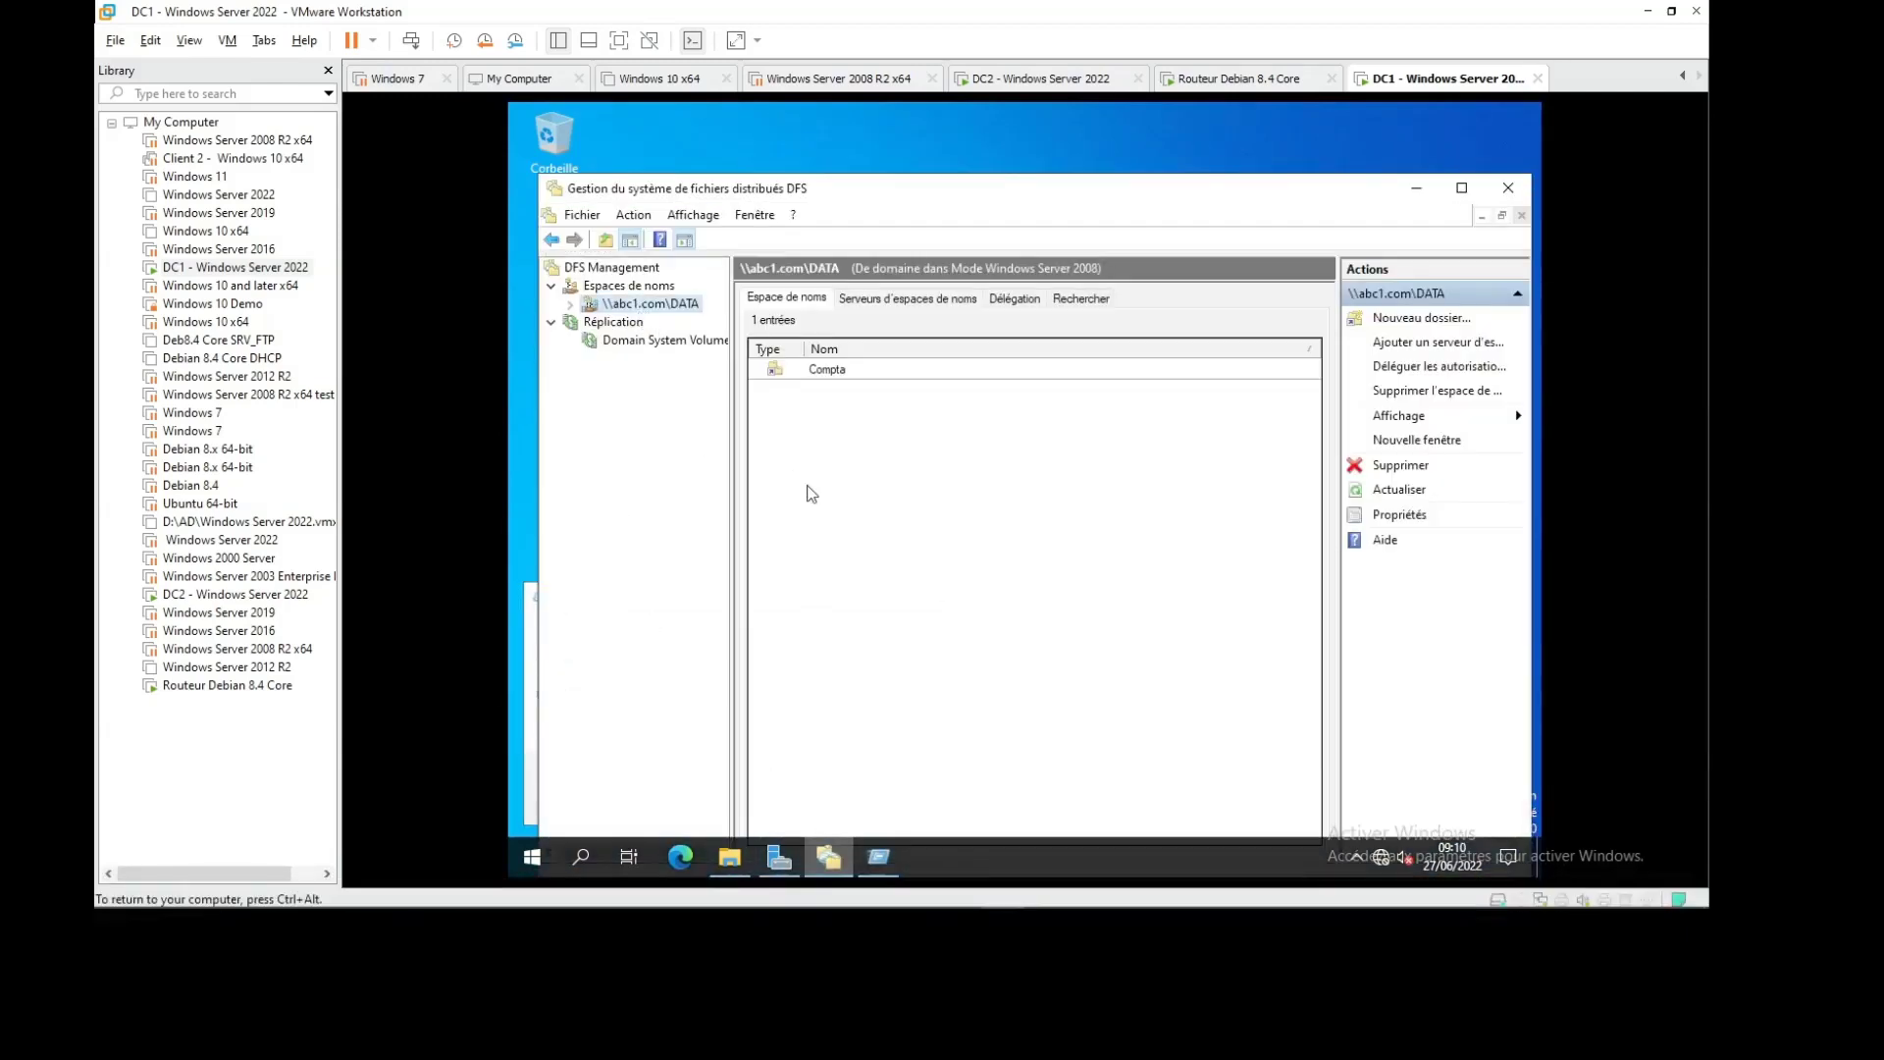
Correct the path to \\abc1.com\DATA and open its Compta folder maximized
key(alt+Tab)
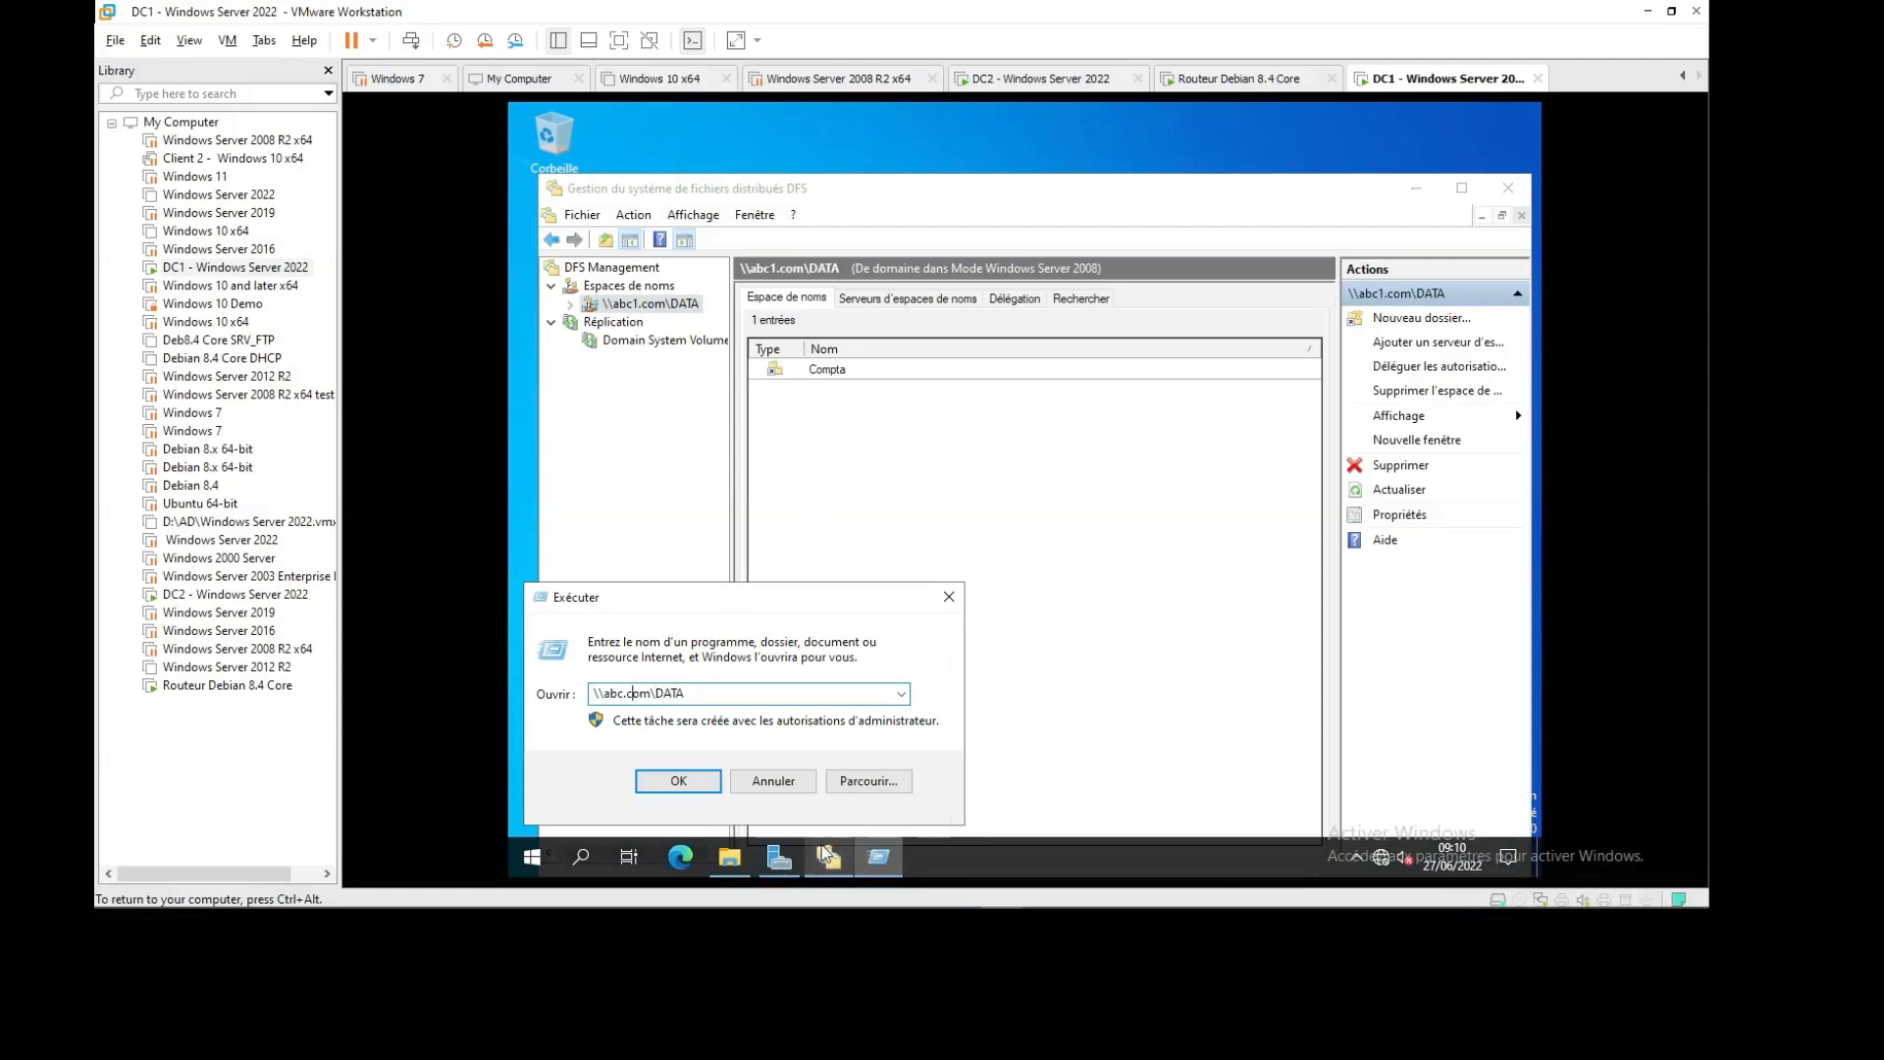
text(1)
key(Return)
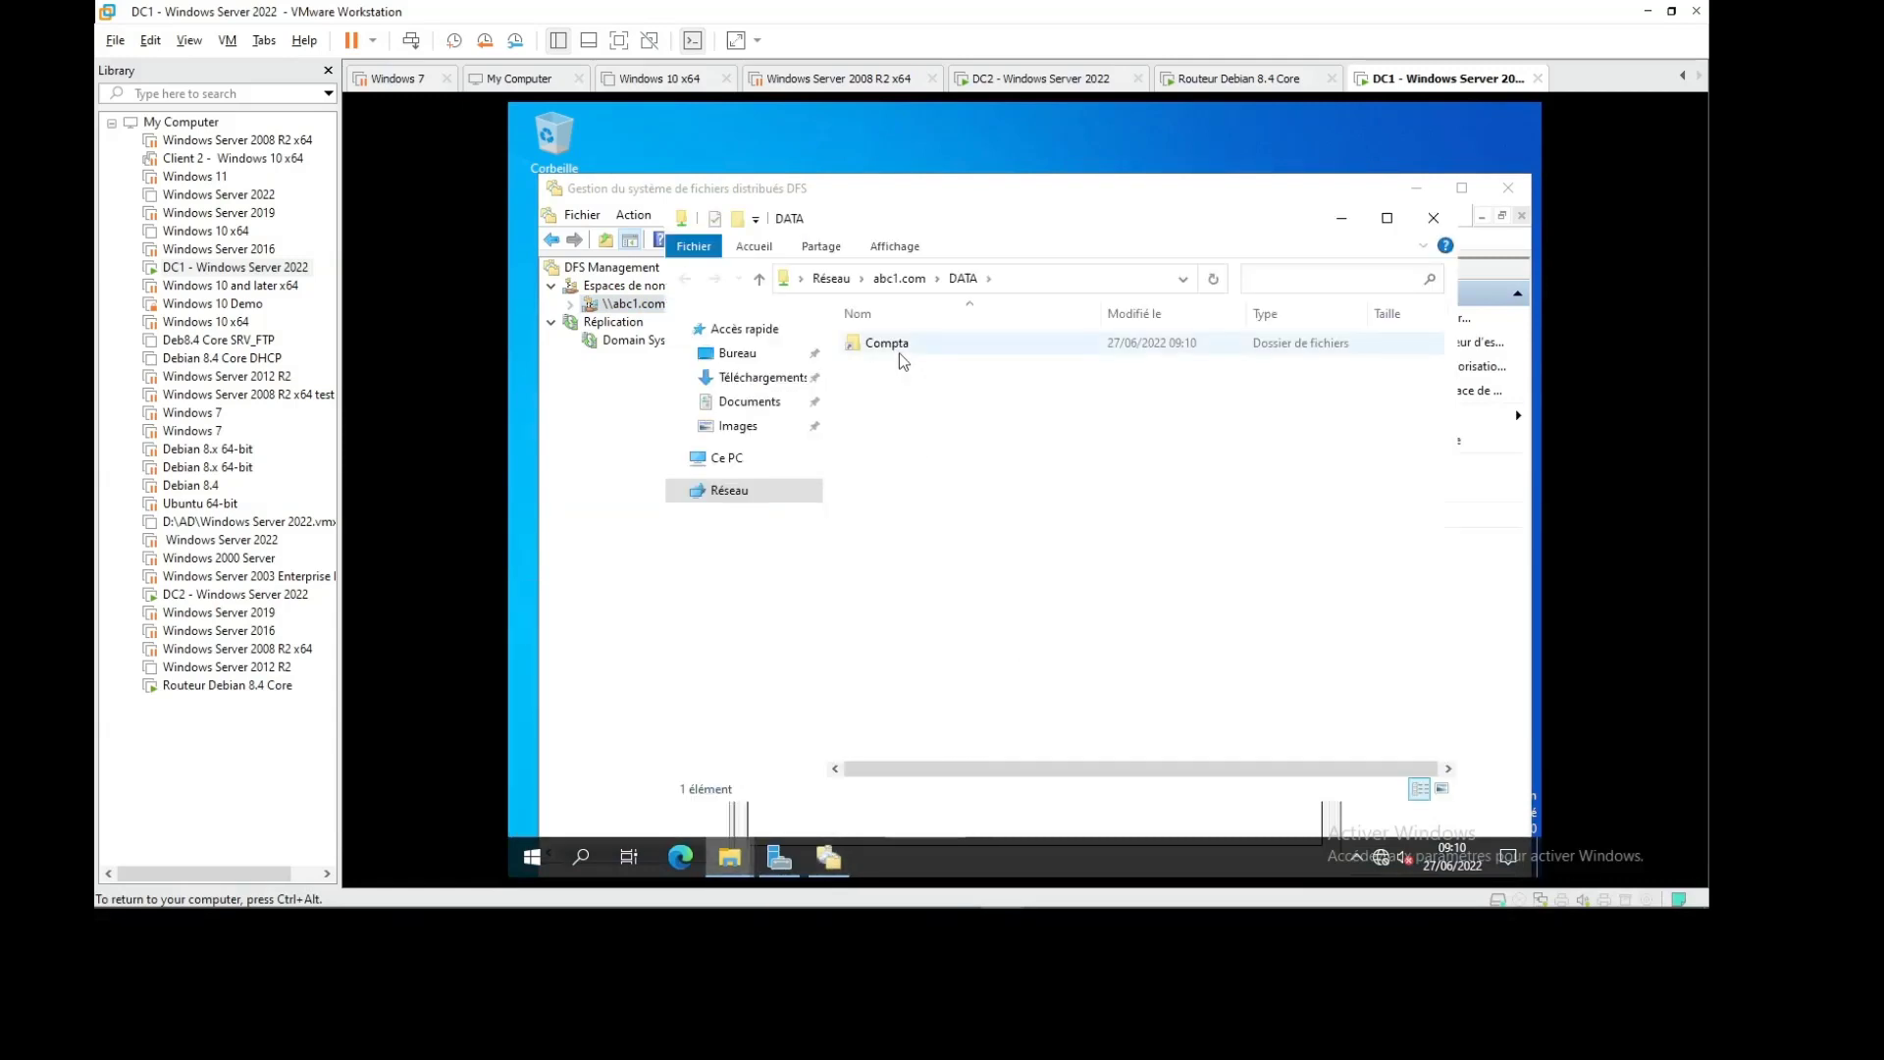
double_click(899, 346)
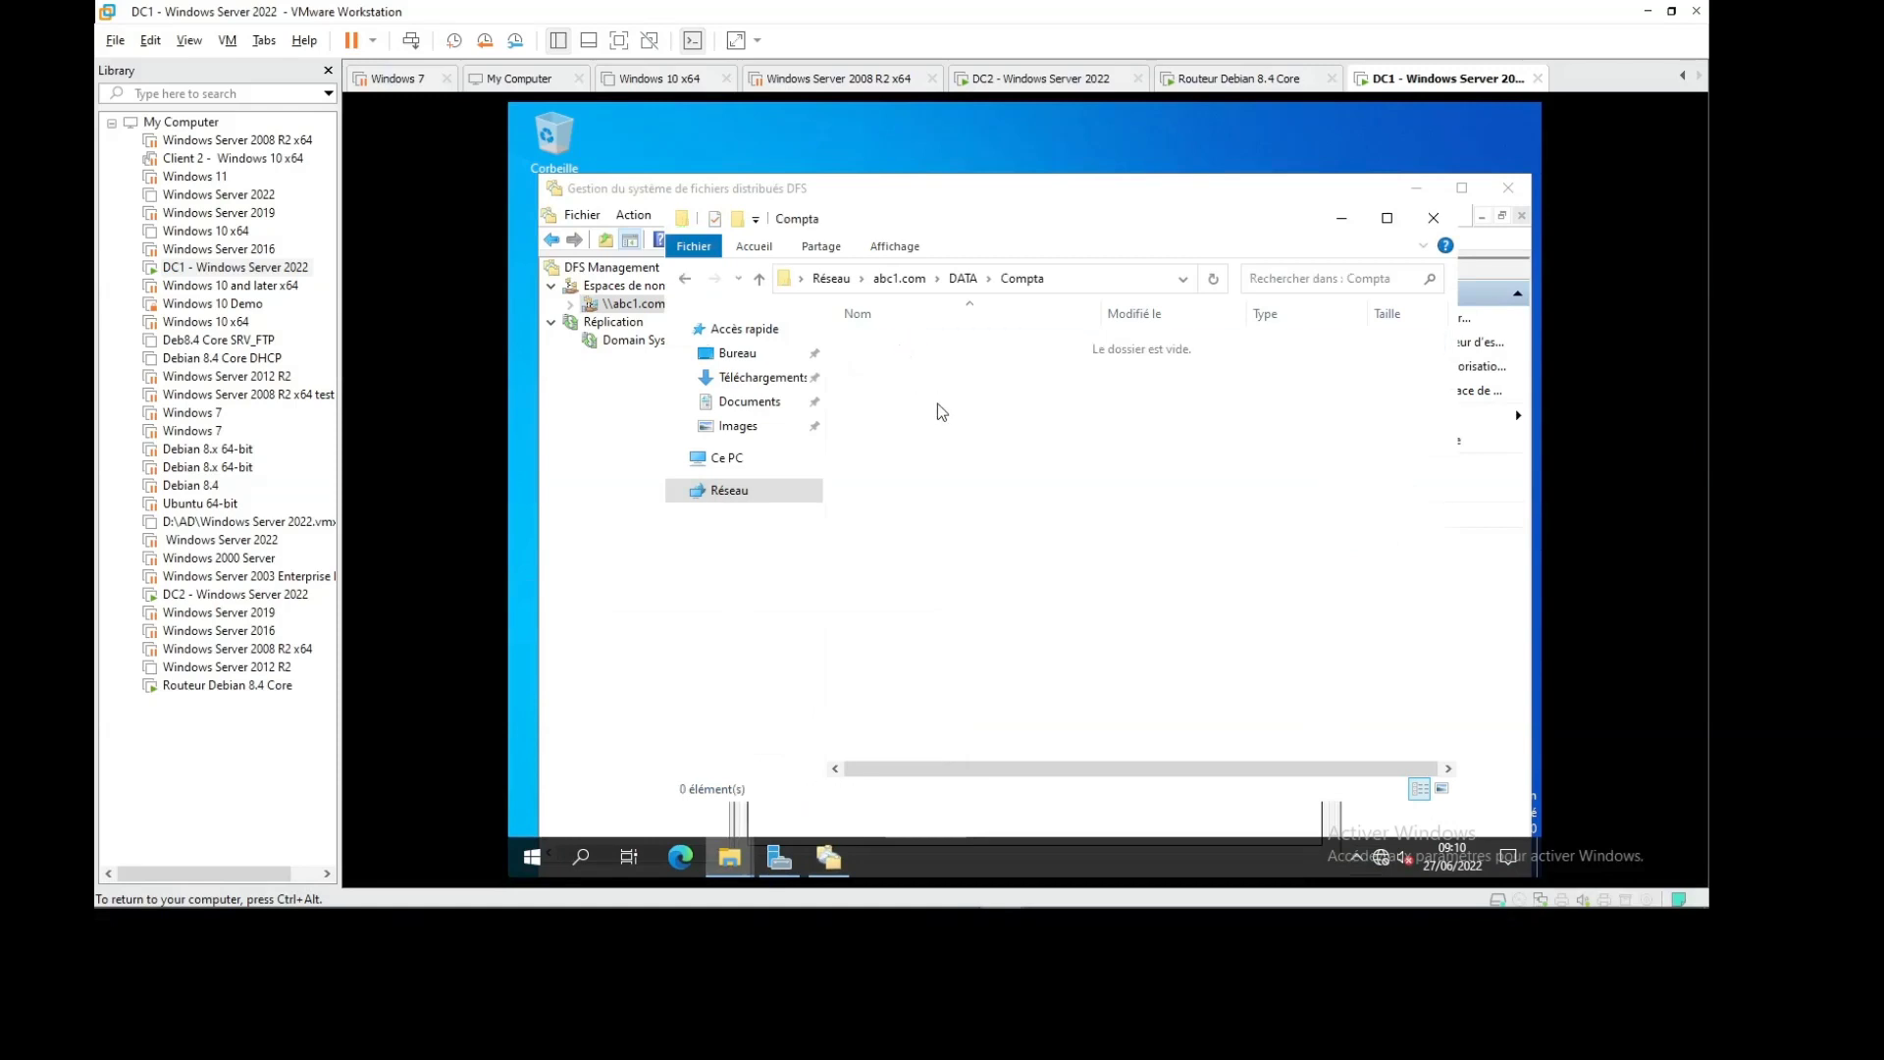
click(1387, 218)
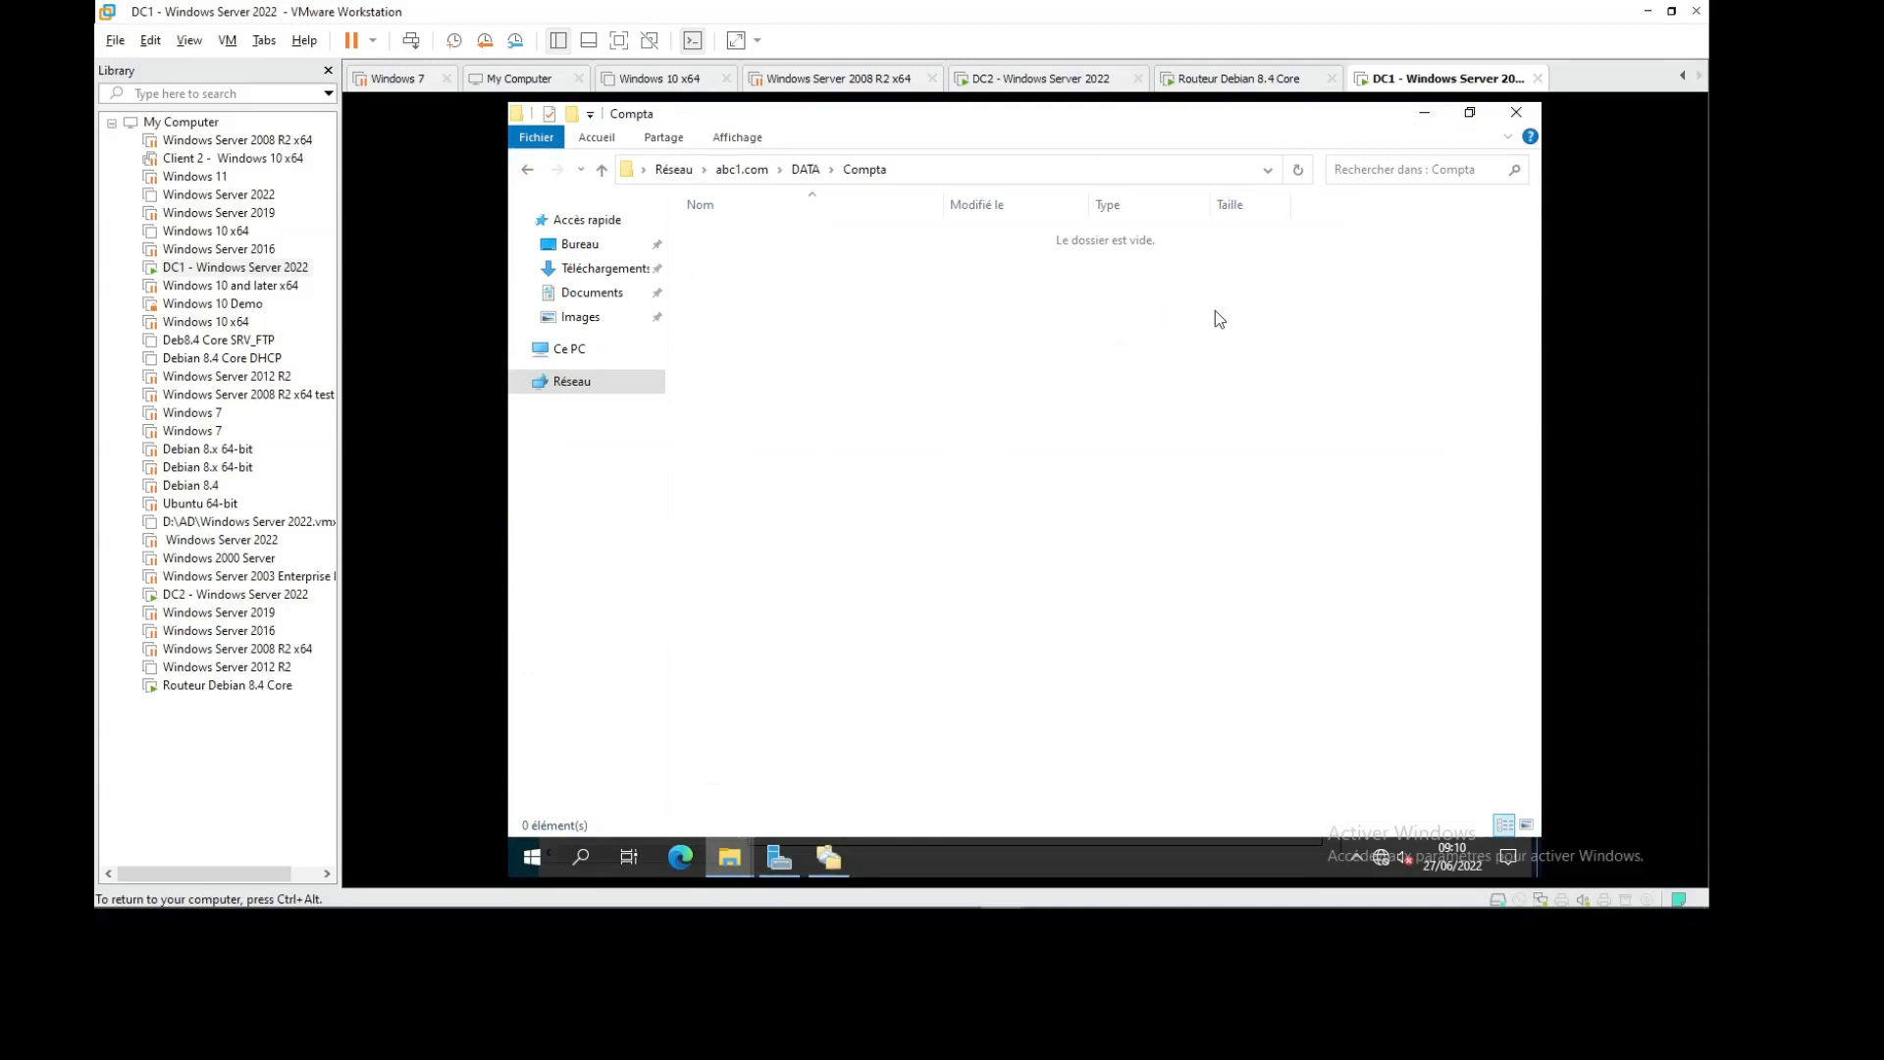
Create a new folder named test inside Compta
right_click(832, 310)
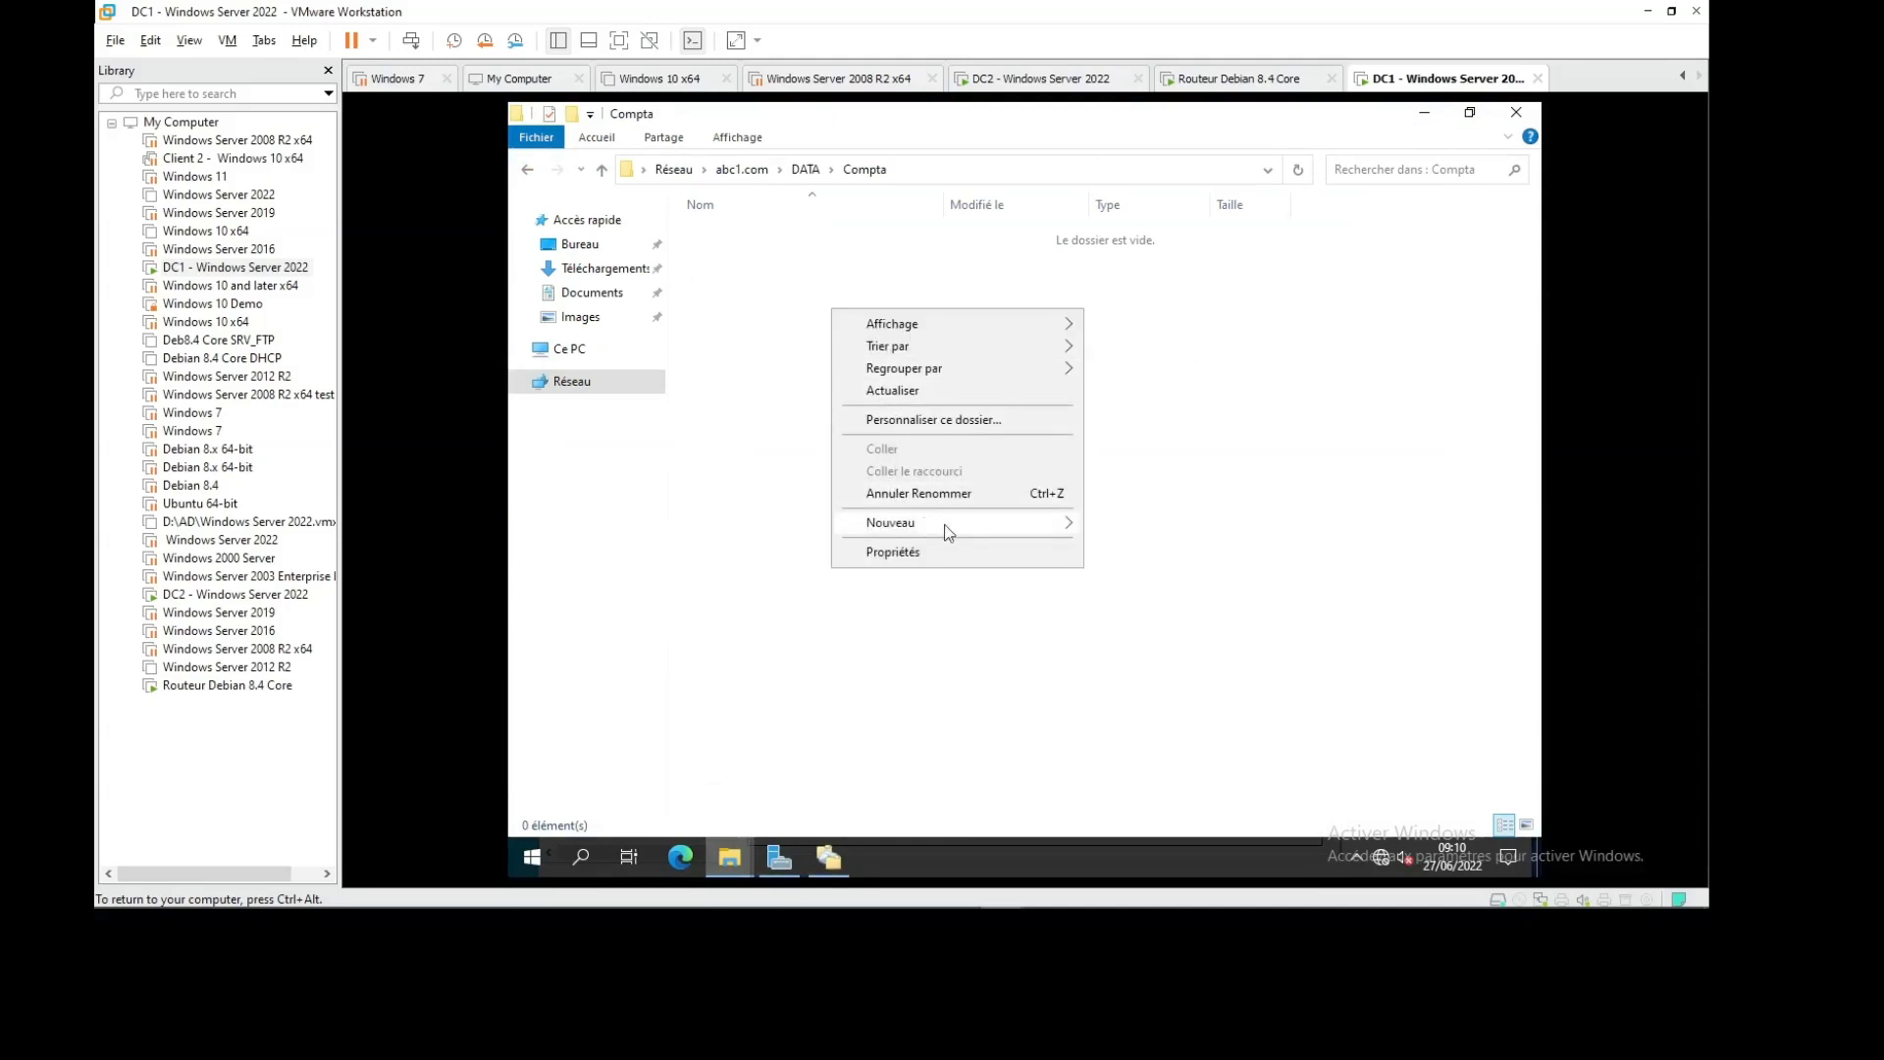
mouse_move(944, 525)
click(1129, 522)
click(880, 421)
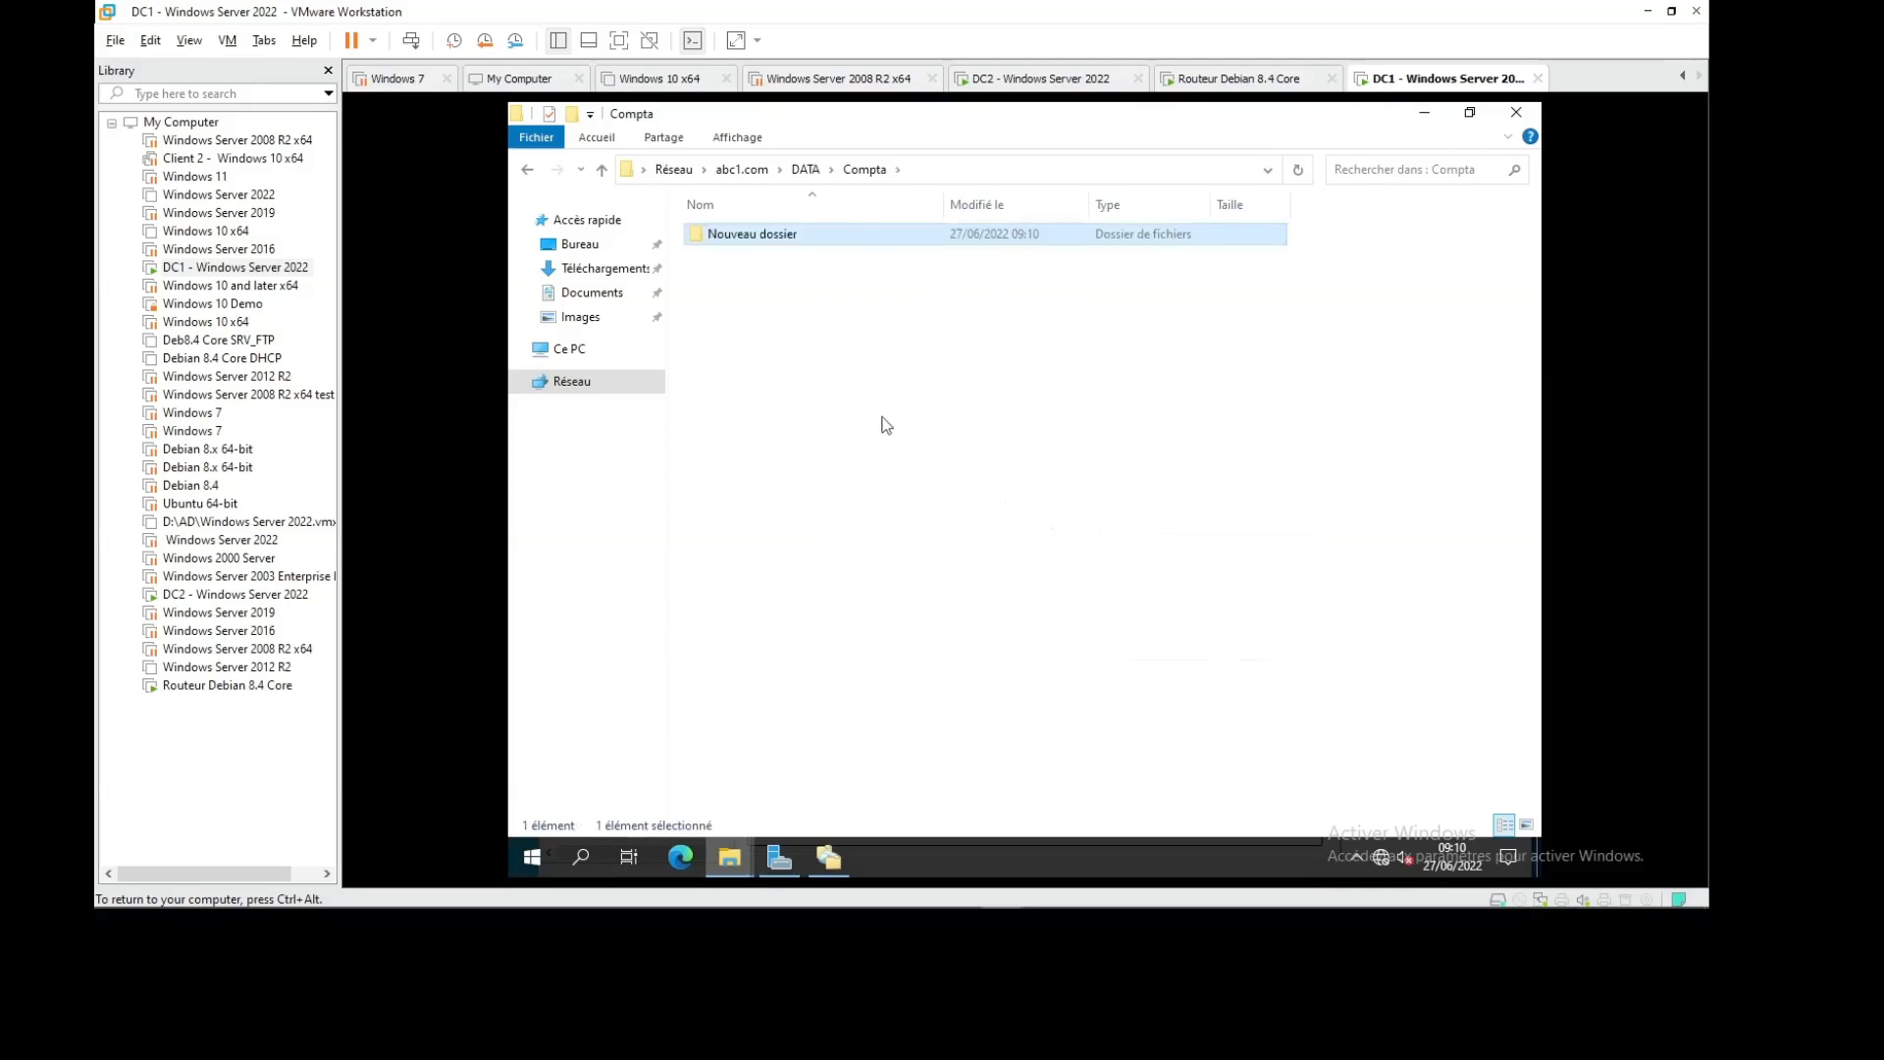
click(819, 242)
click(827, 239)
text(test)
key(Return)
Switch to DC2 and close the failed namespace wizard and DFS Management
click(1079, 81)
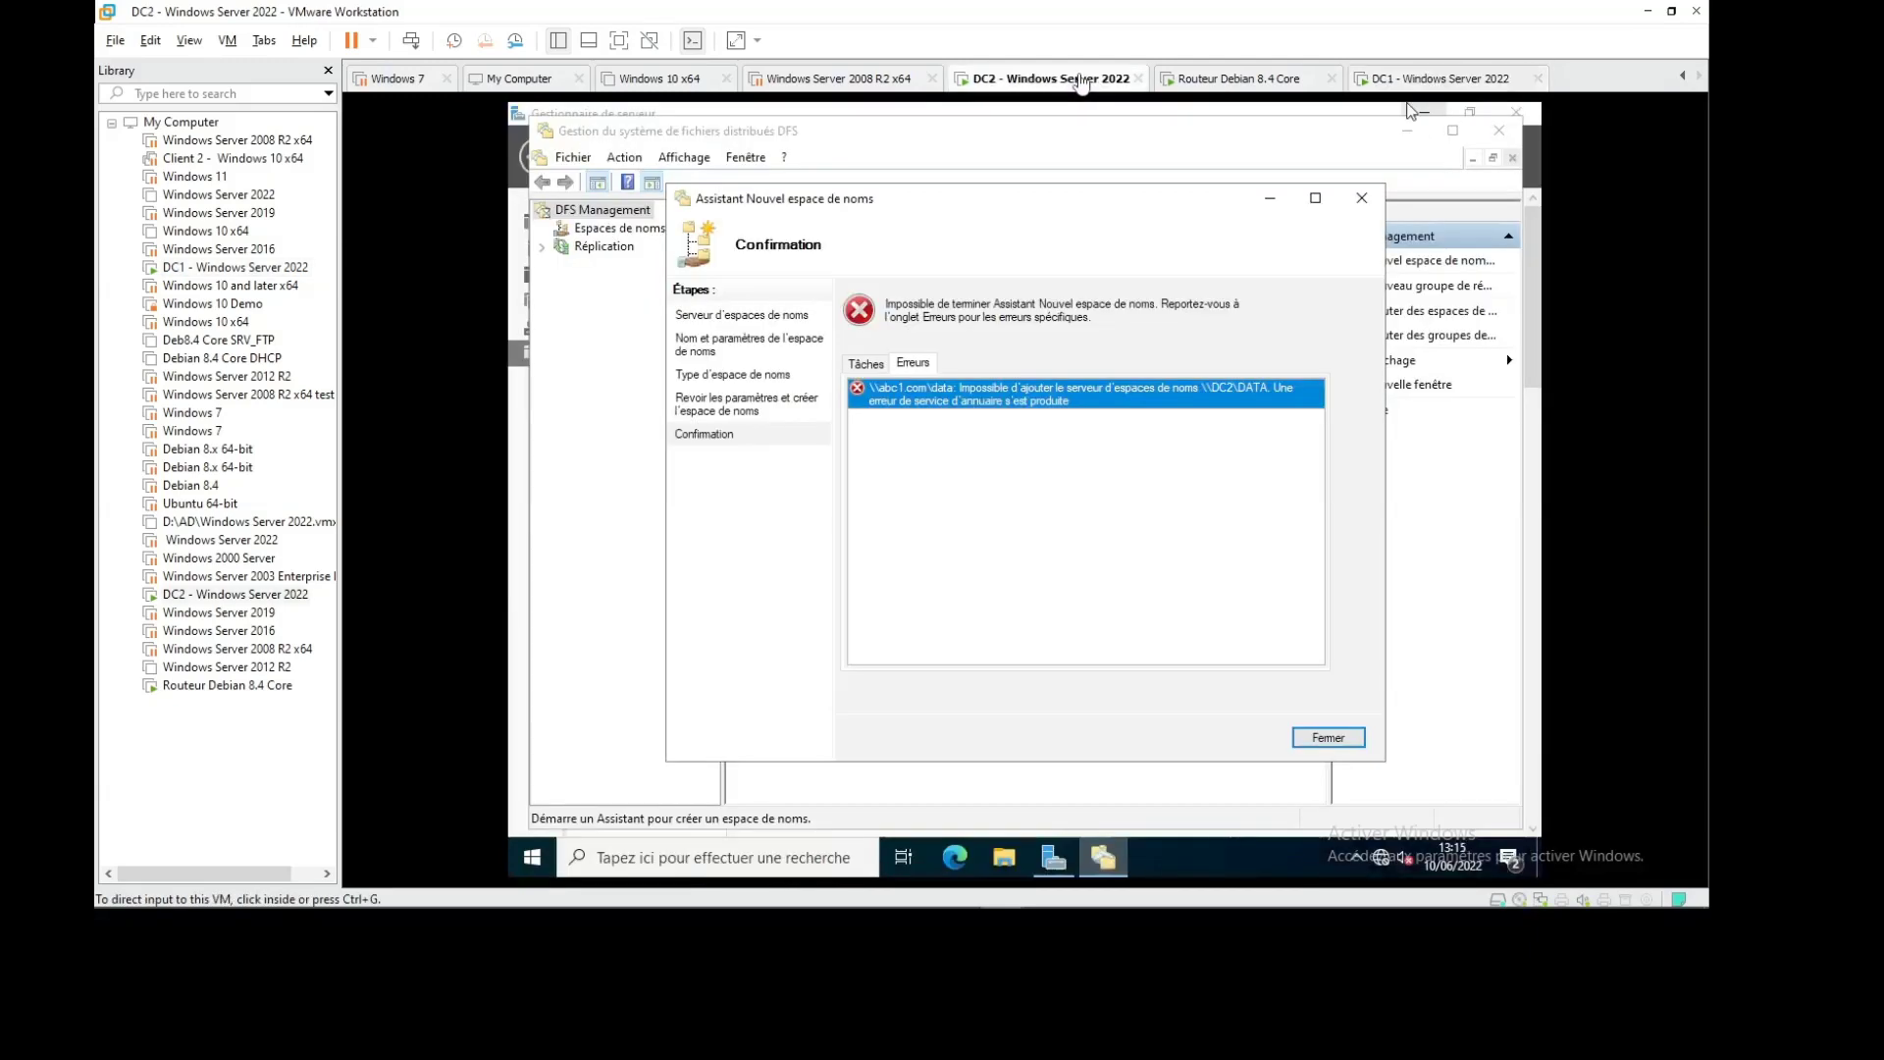
click(1410, 111)
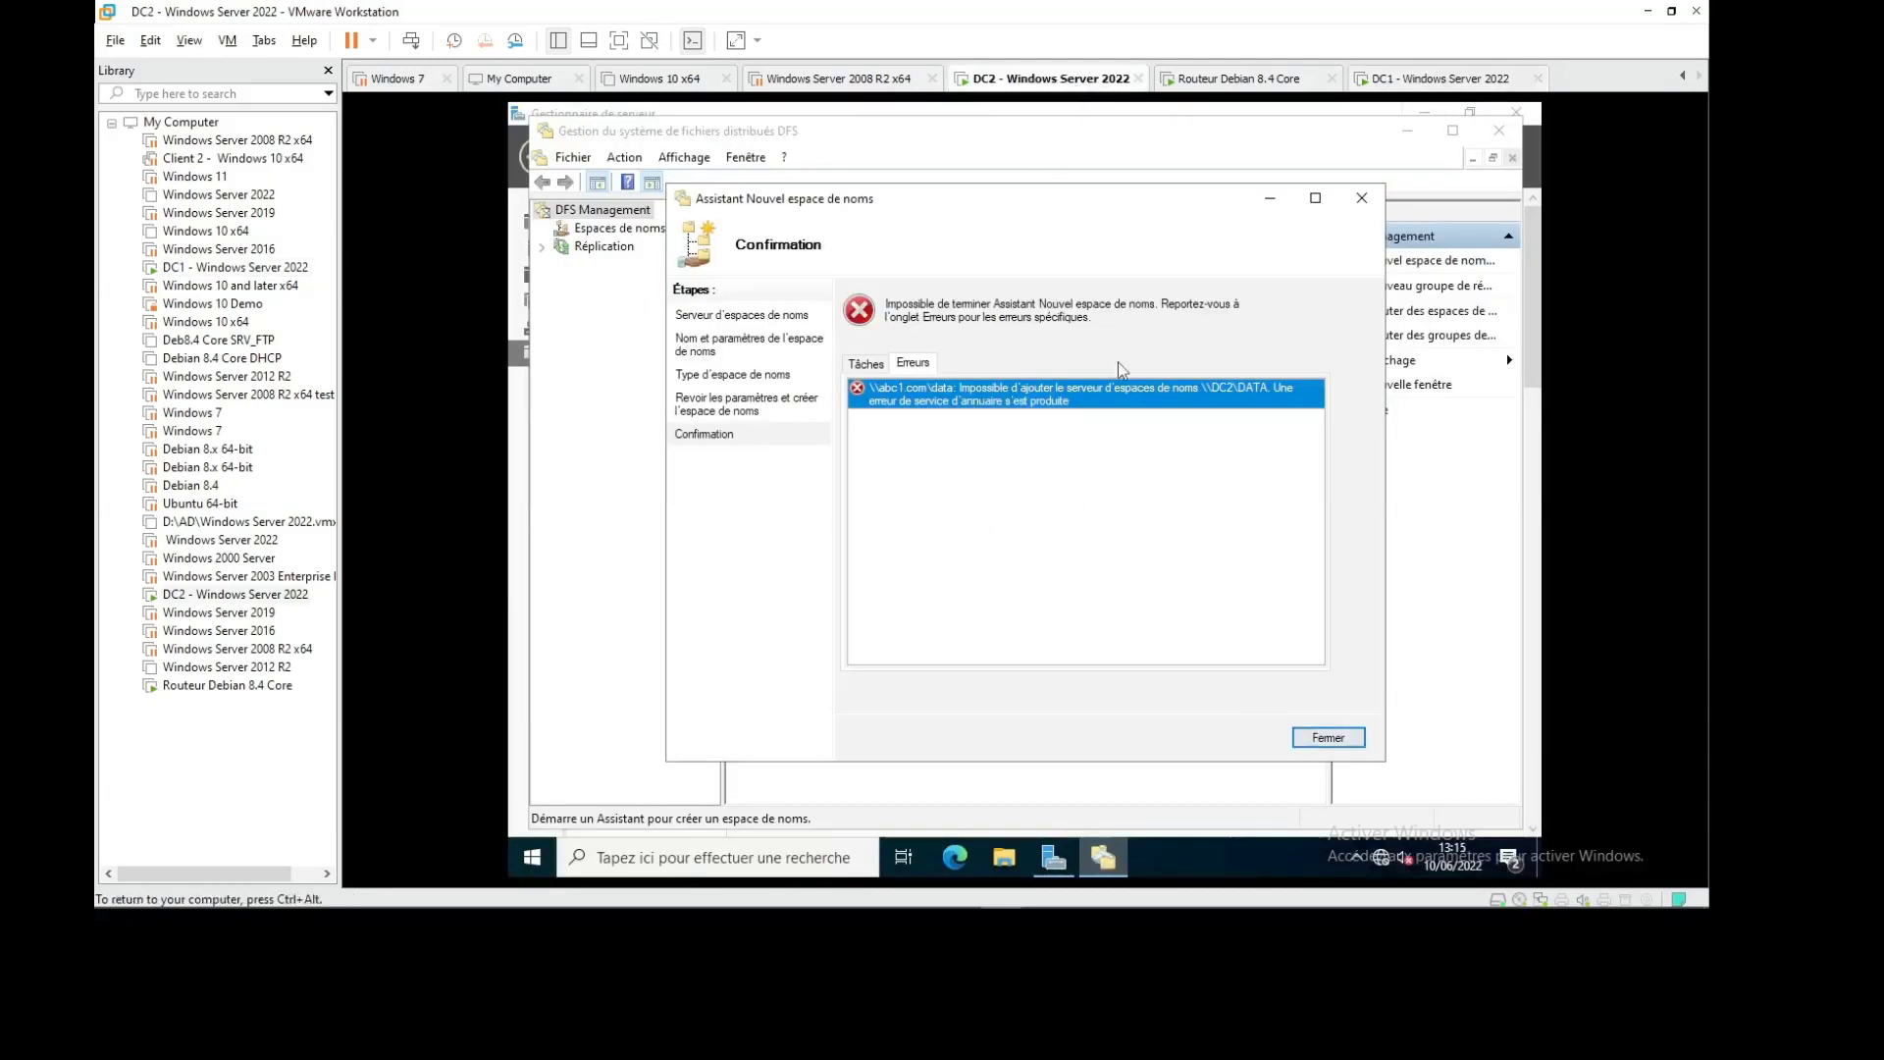
click(1362, 197)
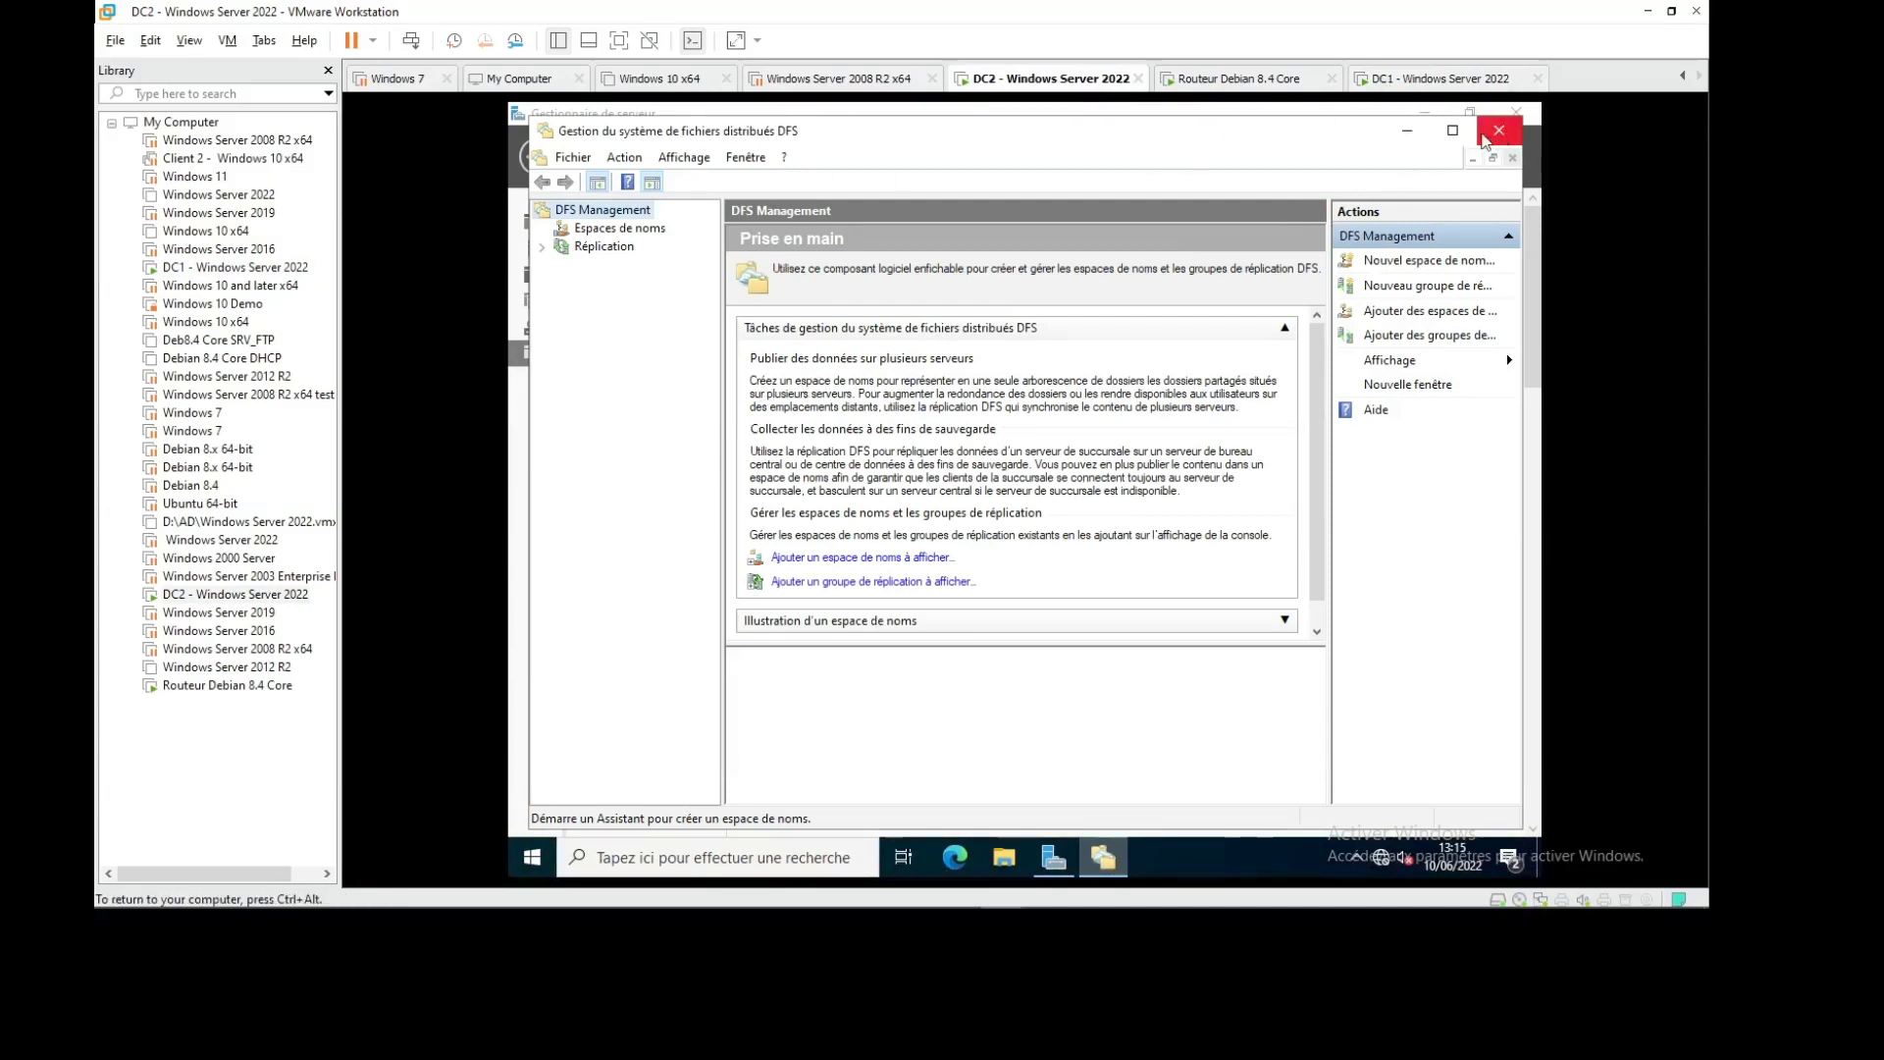
click(1487, 139)
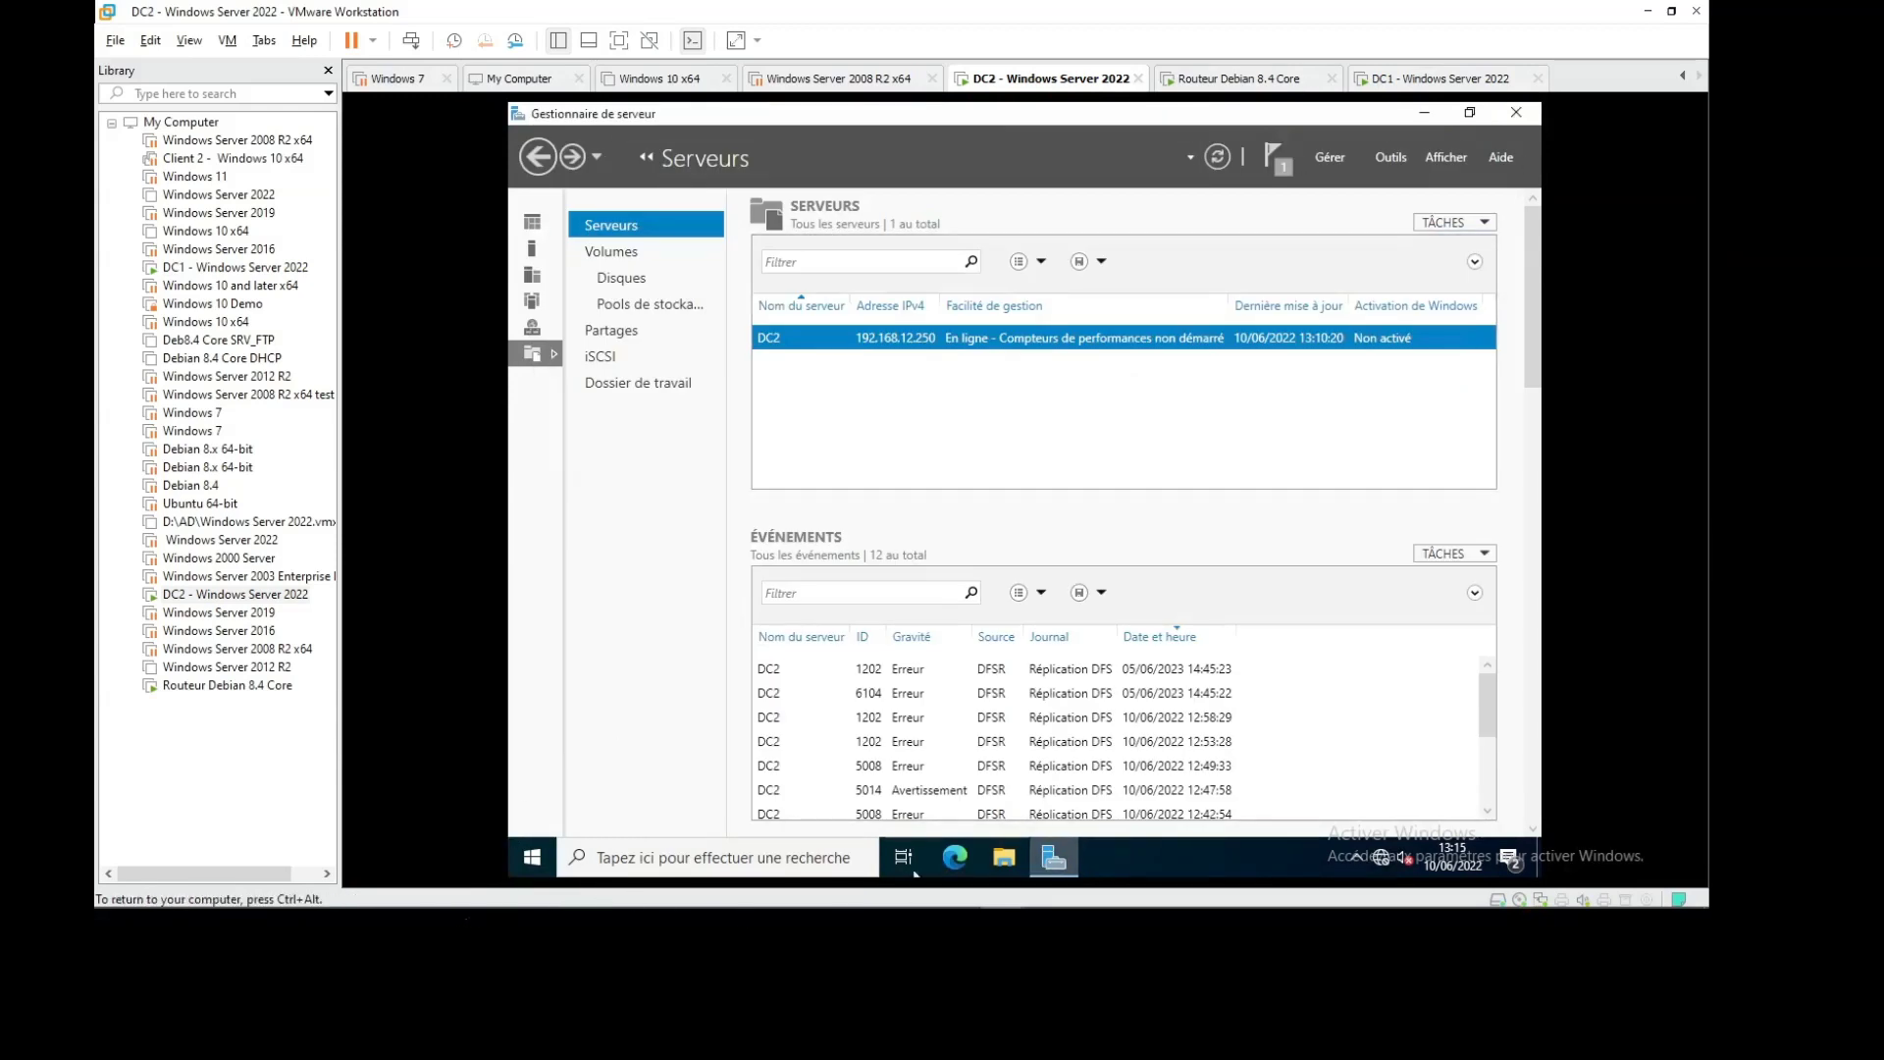
Create a folder named DATA2 at the root of DC2's C: drive
click(1015, 857)
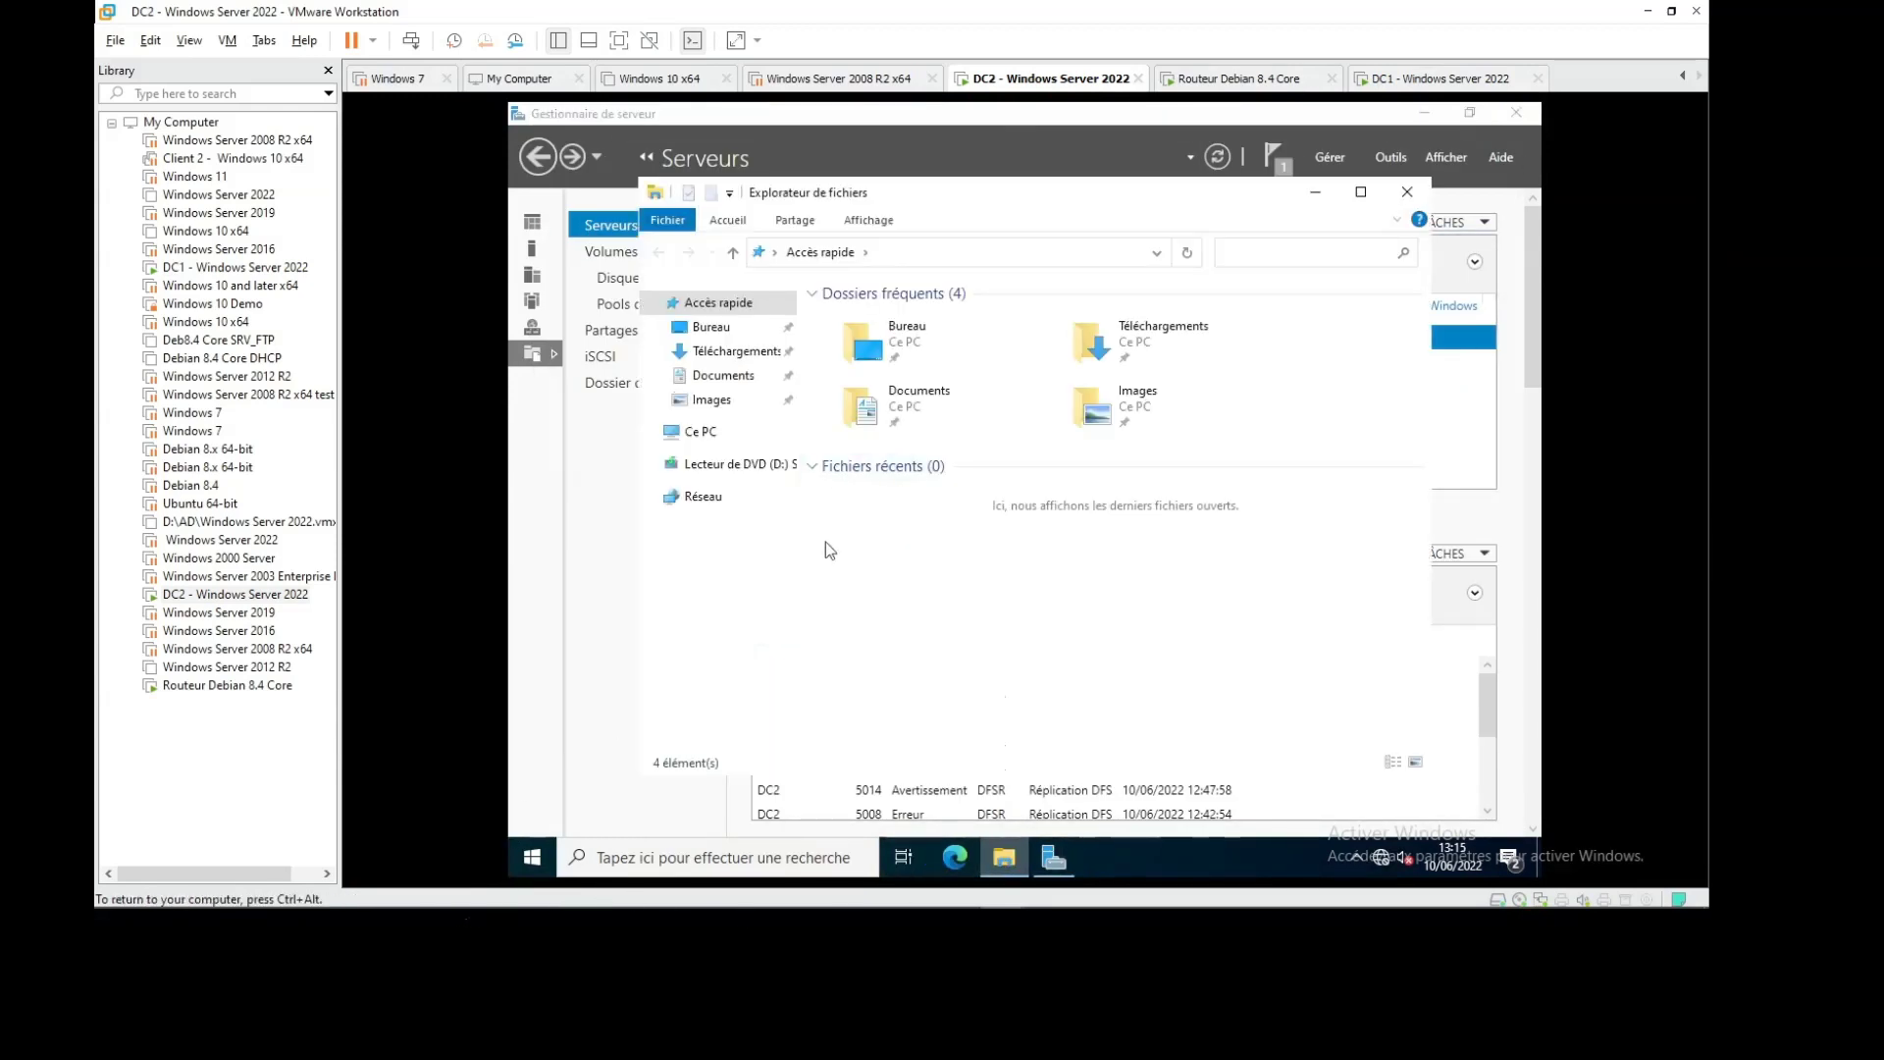
click(705, 432)
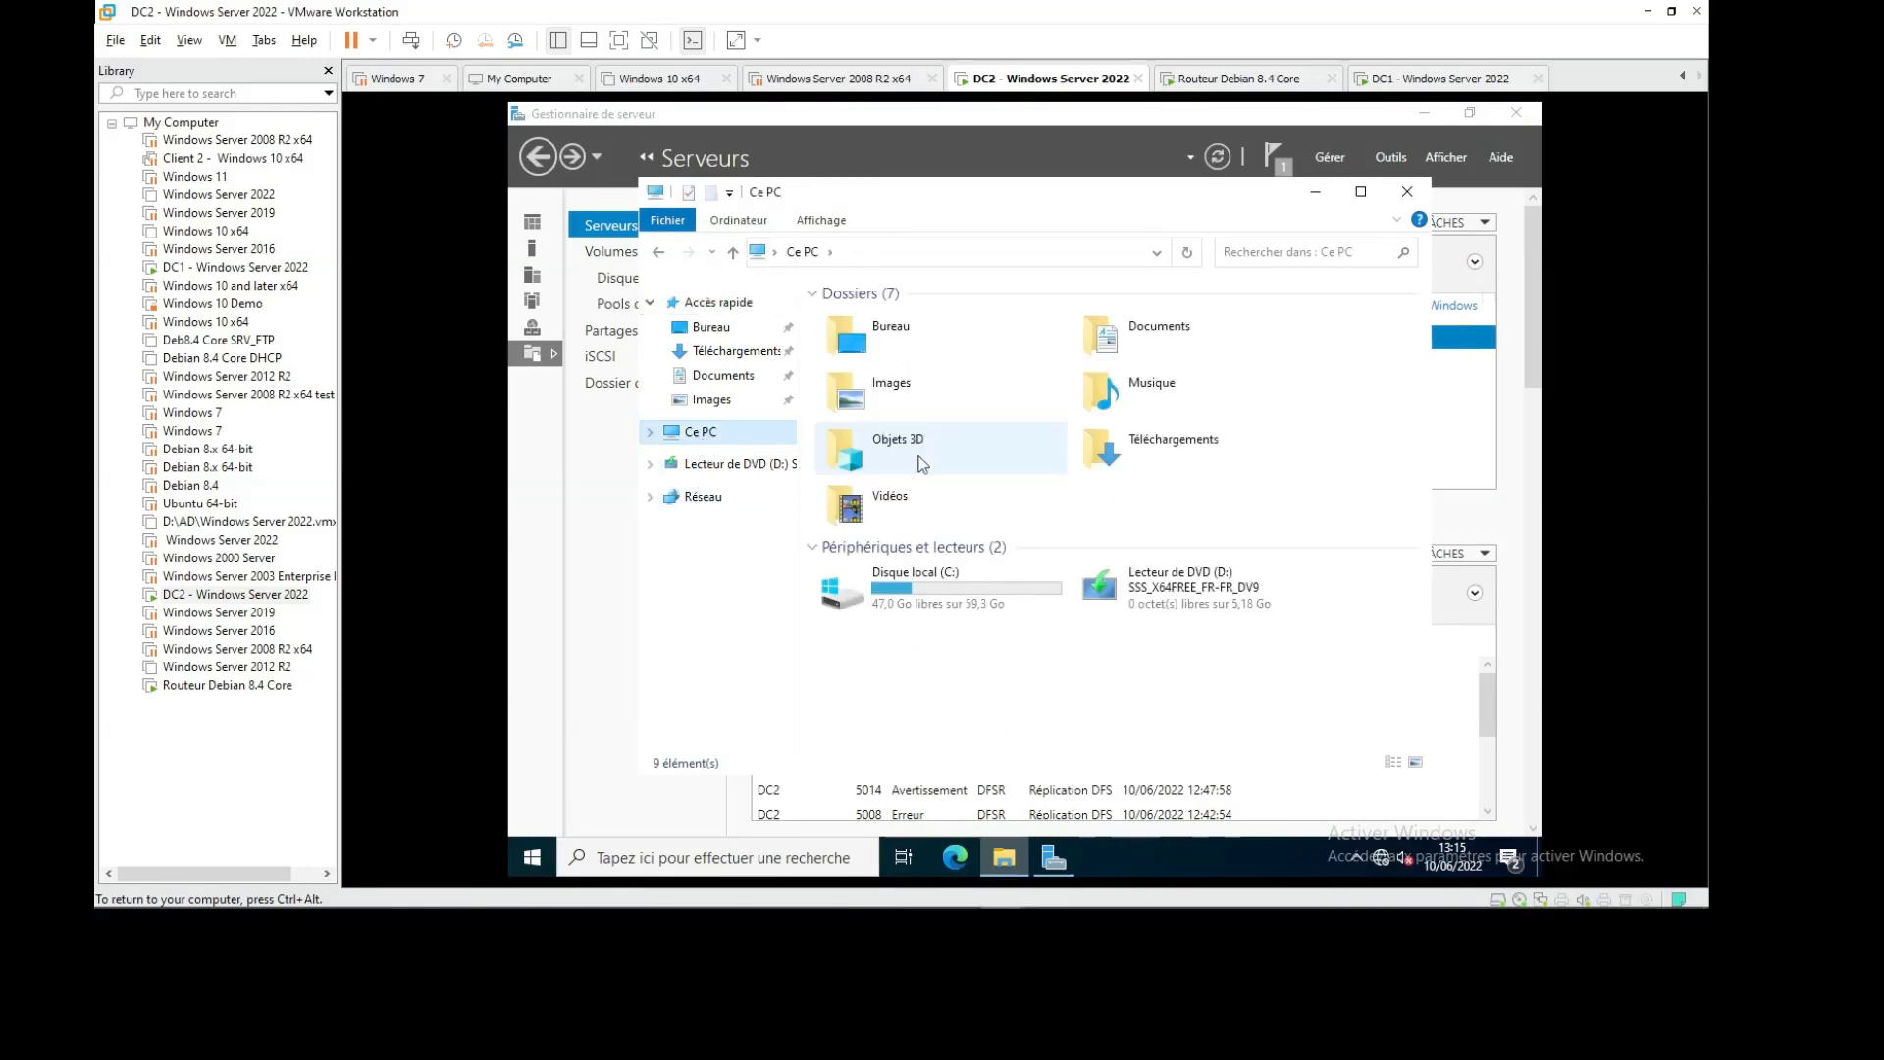
double_click(927, 587)
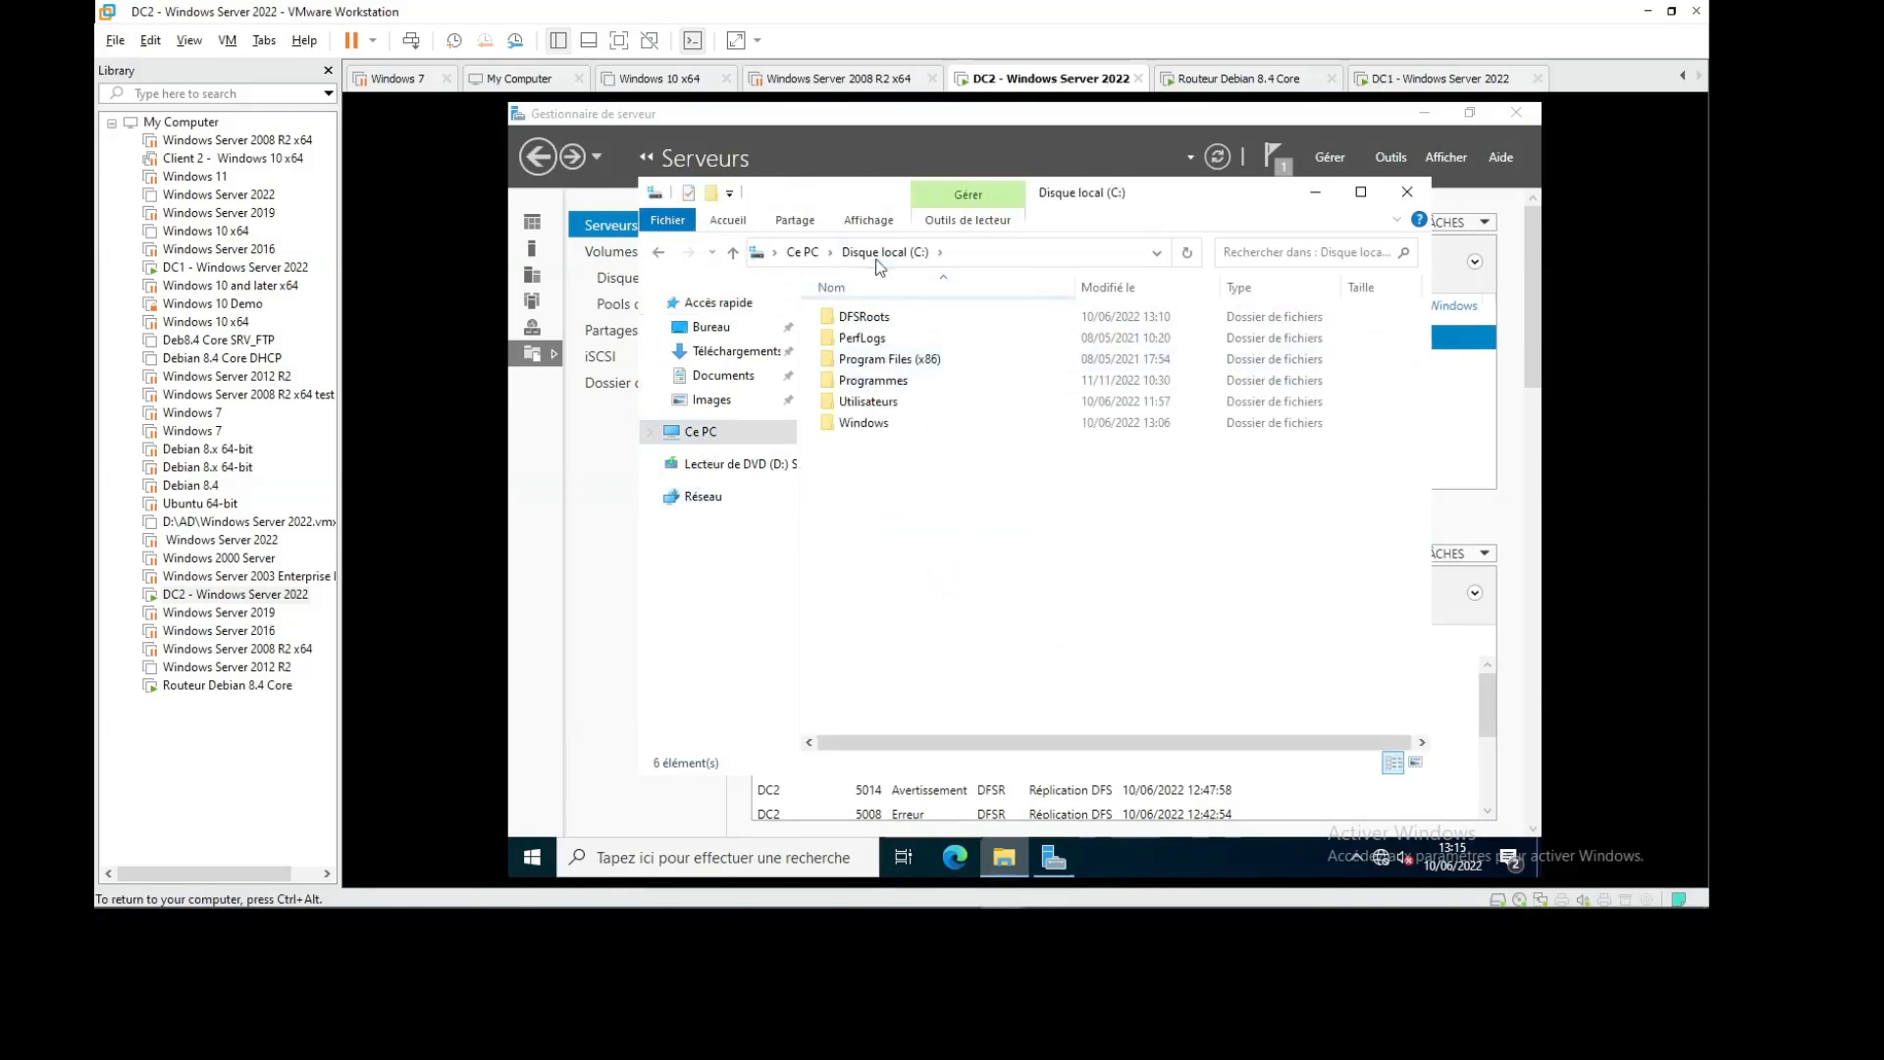
key(ctrl+shift+n)
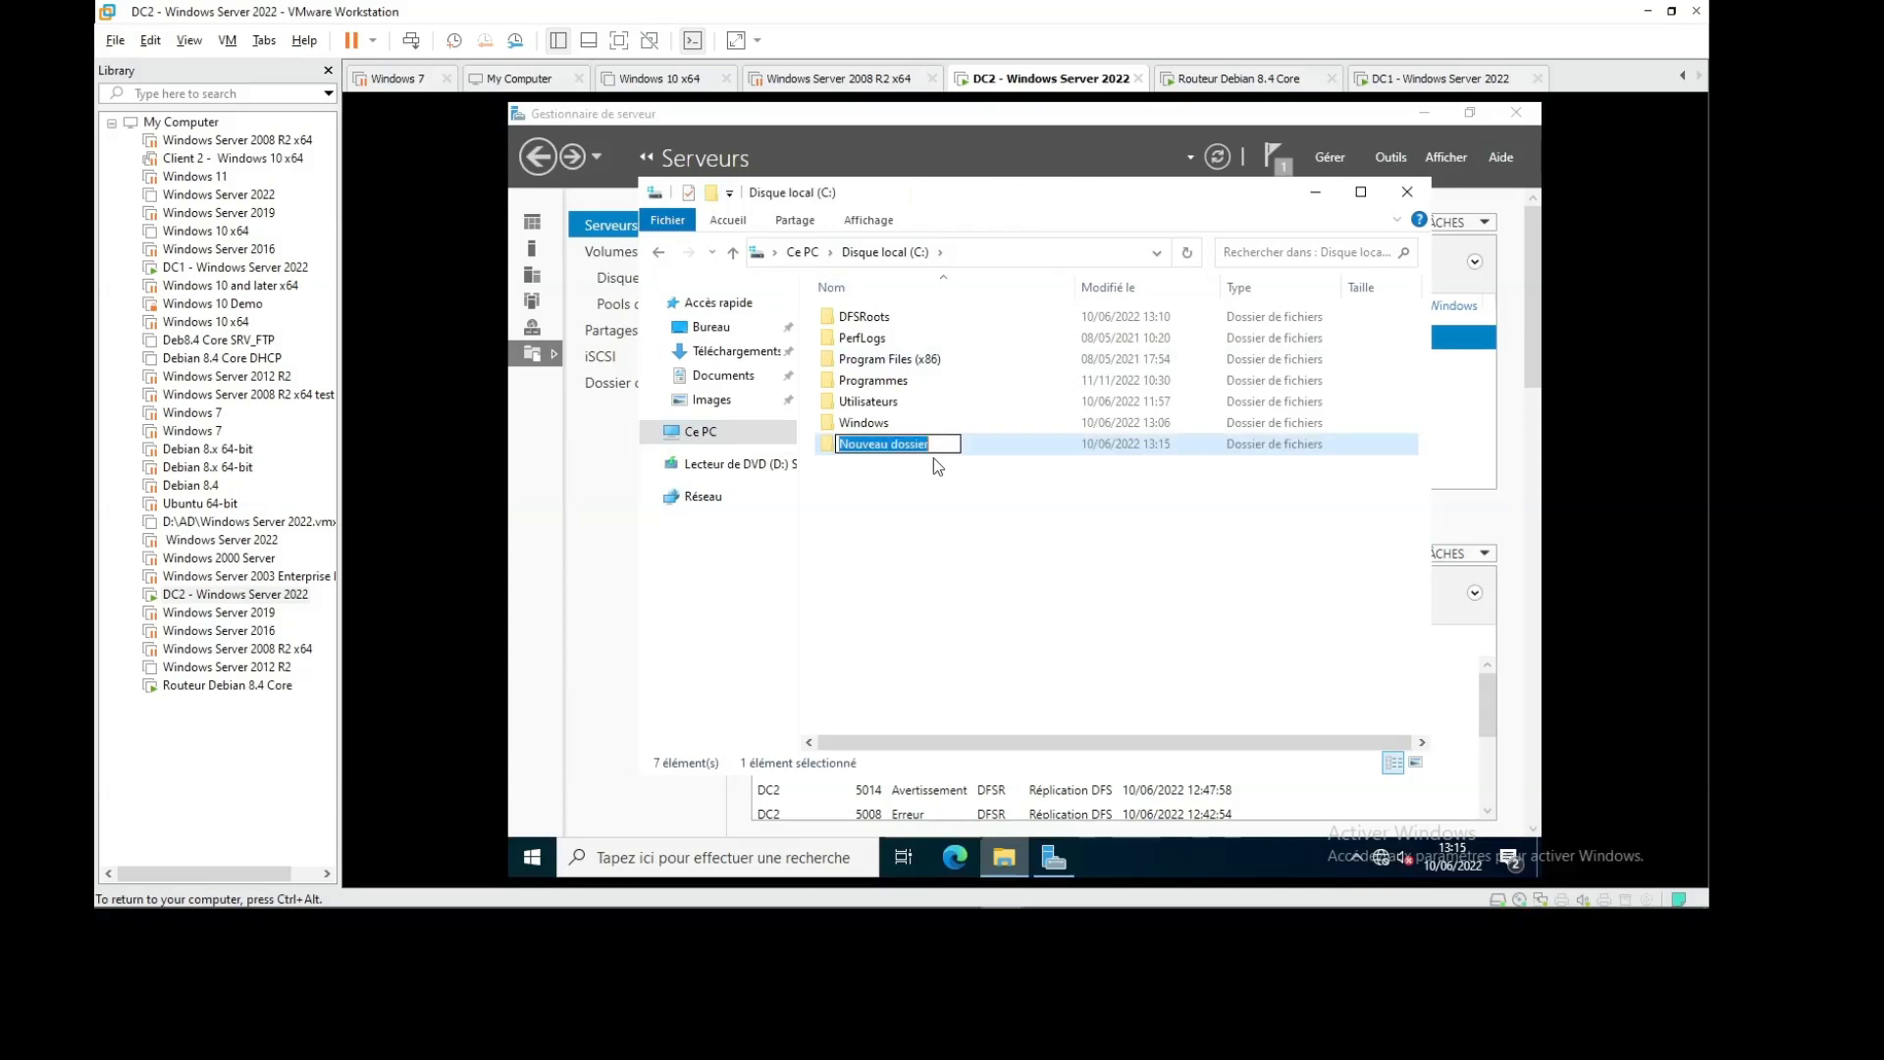
text(DATA2)
key(Return)
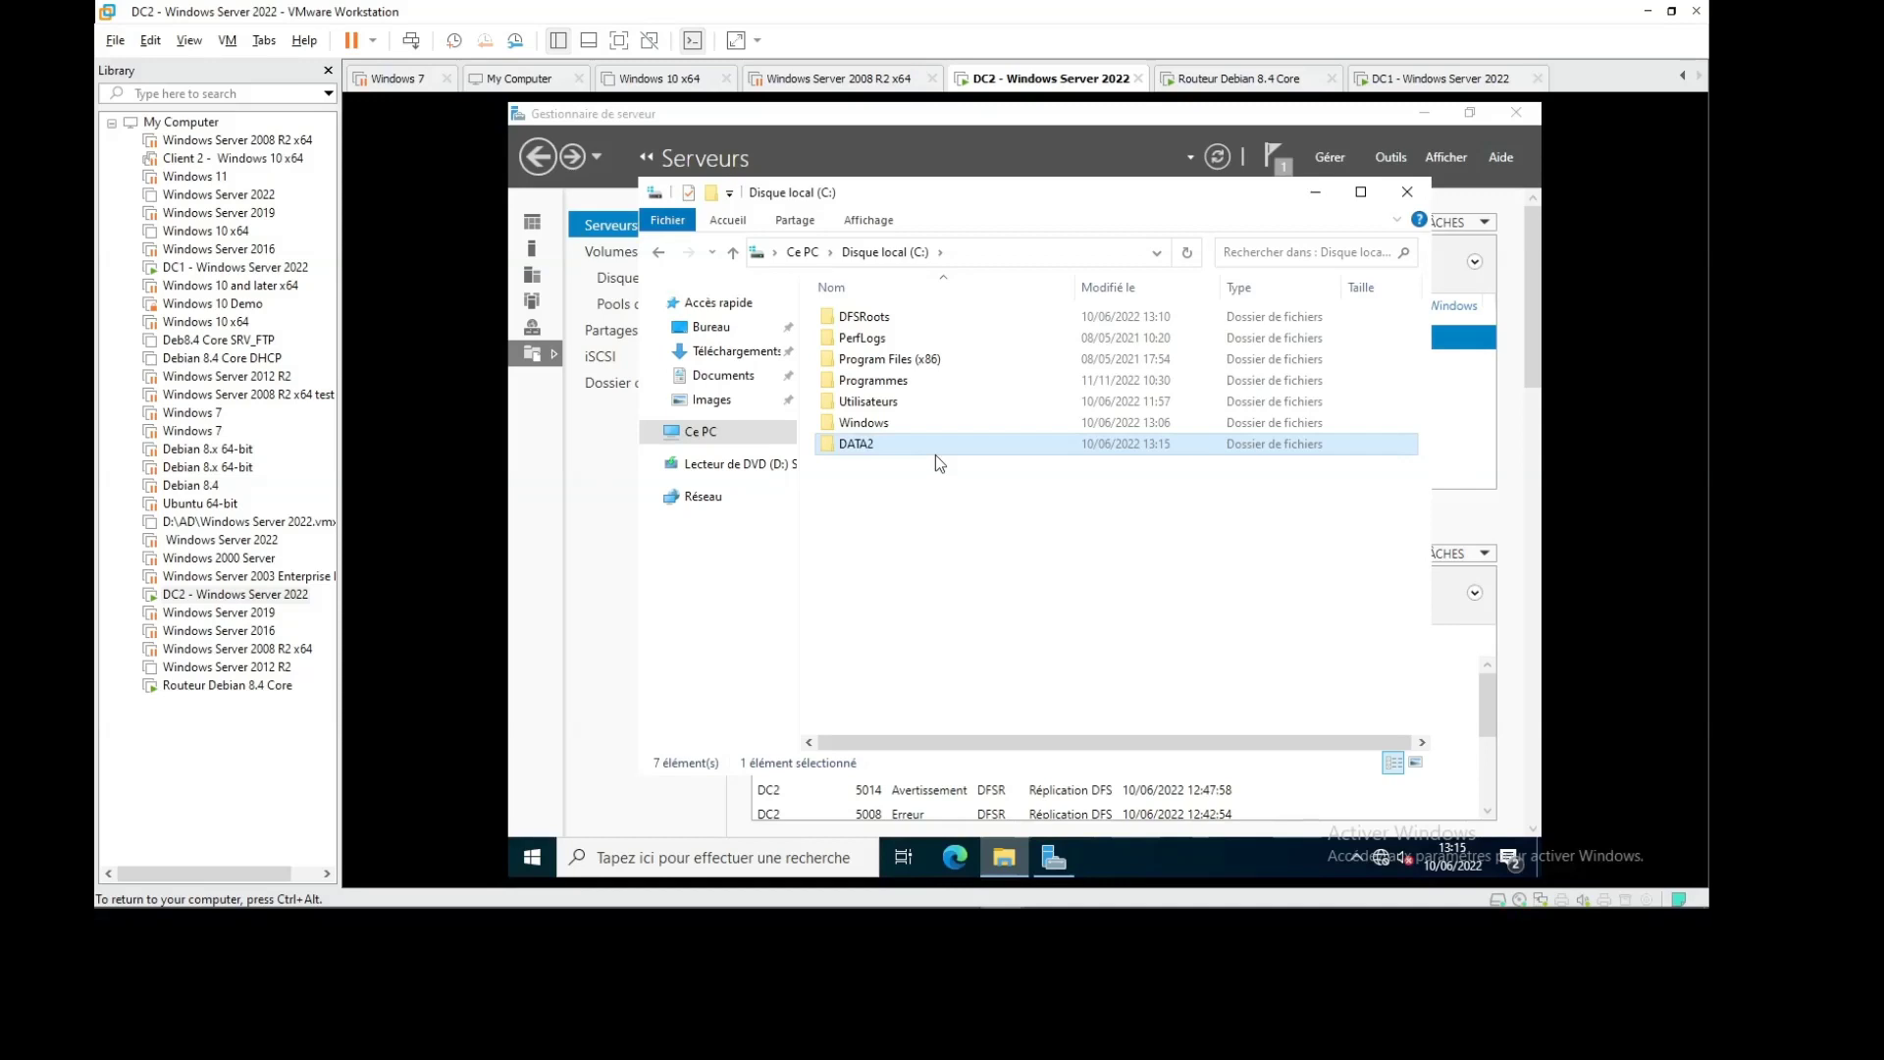
Share DATA2 through Advanced Sharing with Everyone allowed Modify, and close Properties
right_click(935, 444)
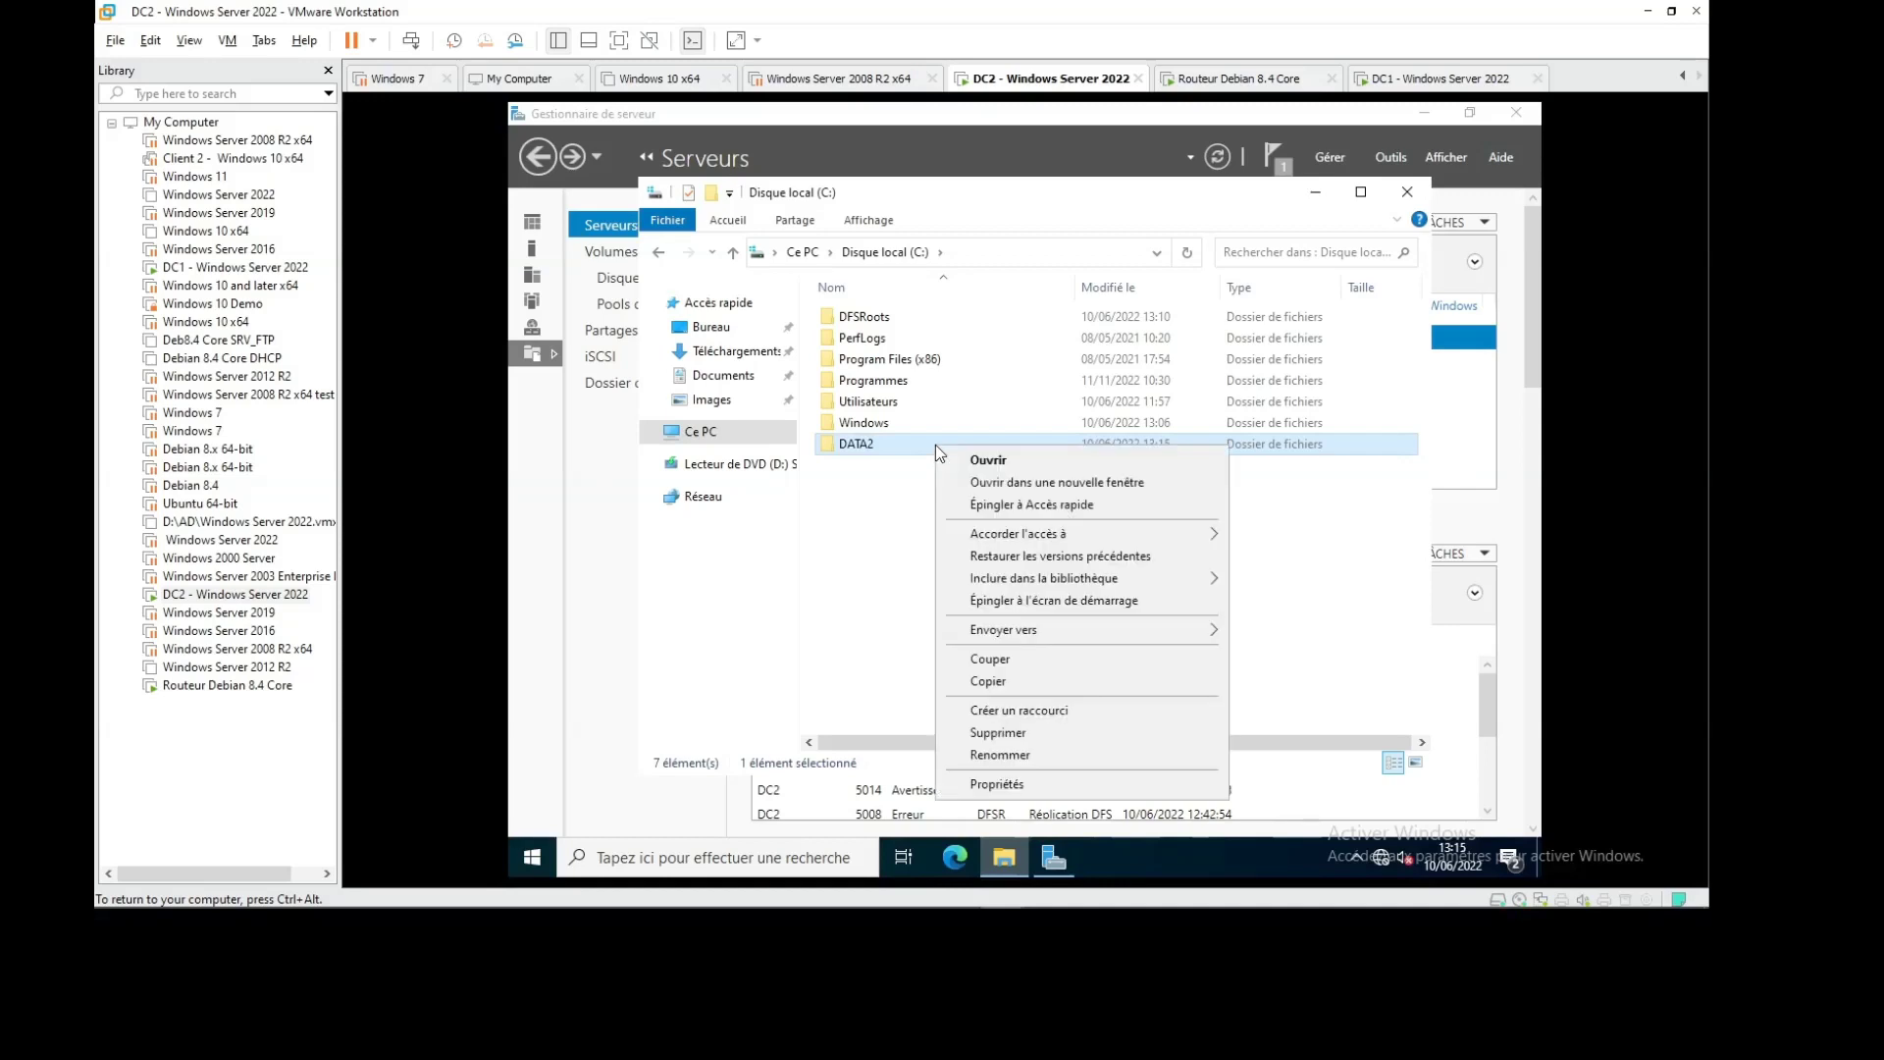
click(1030, 784)
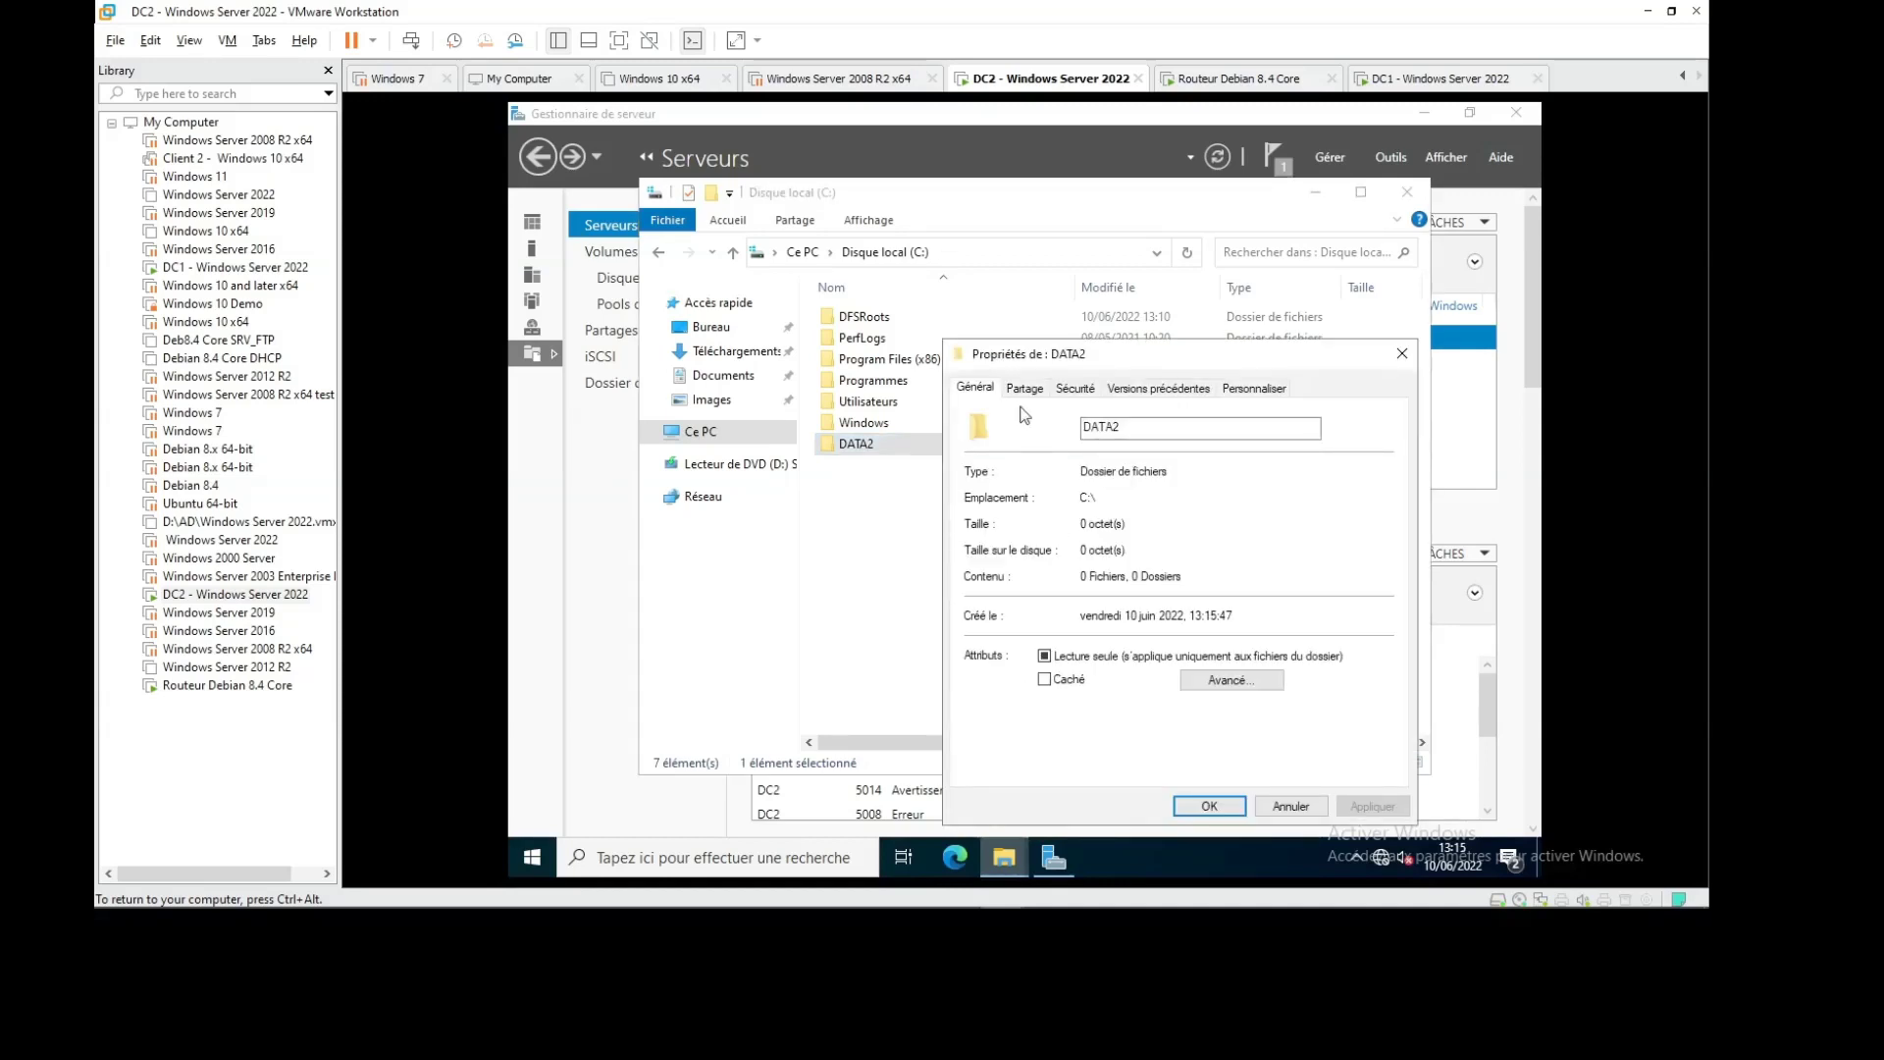
click(1025, 389)
click(1087, 618)
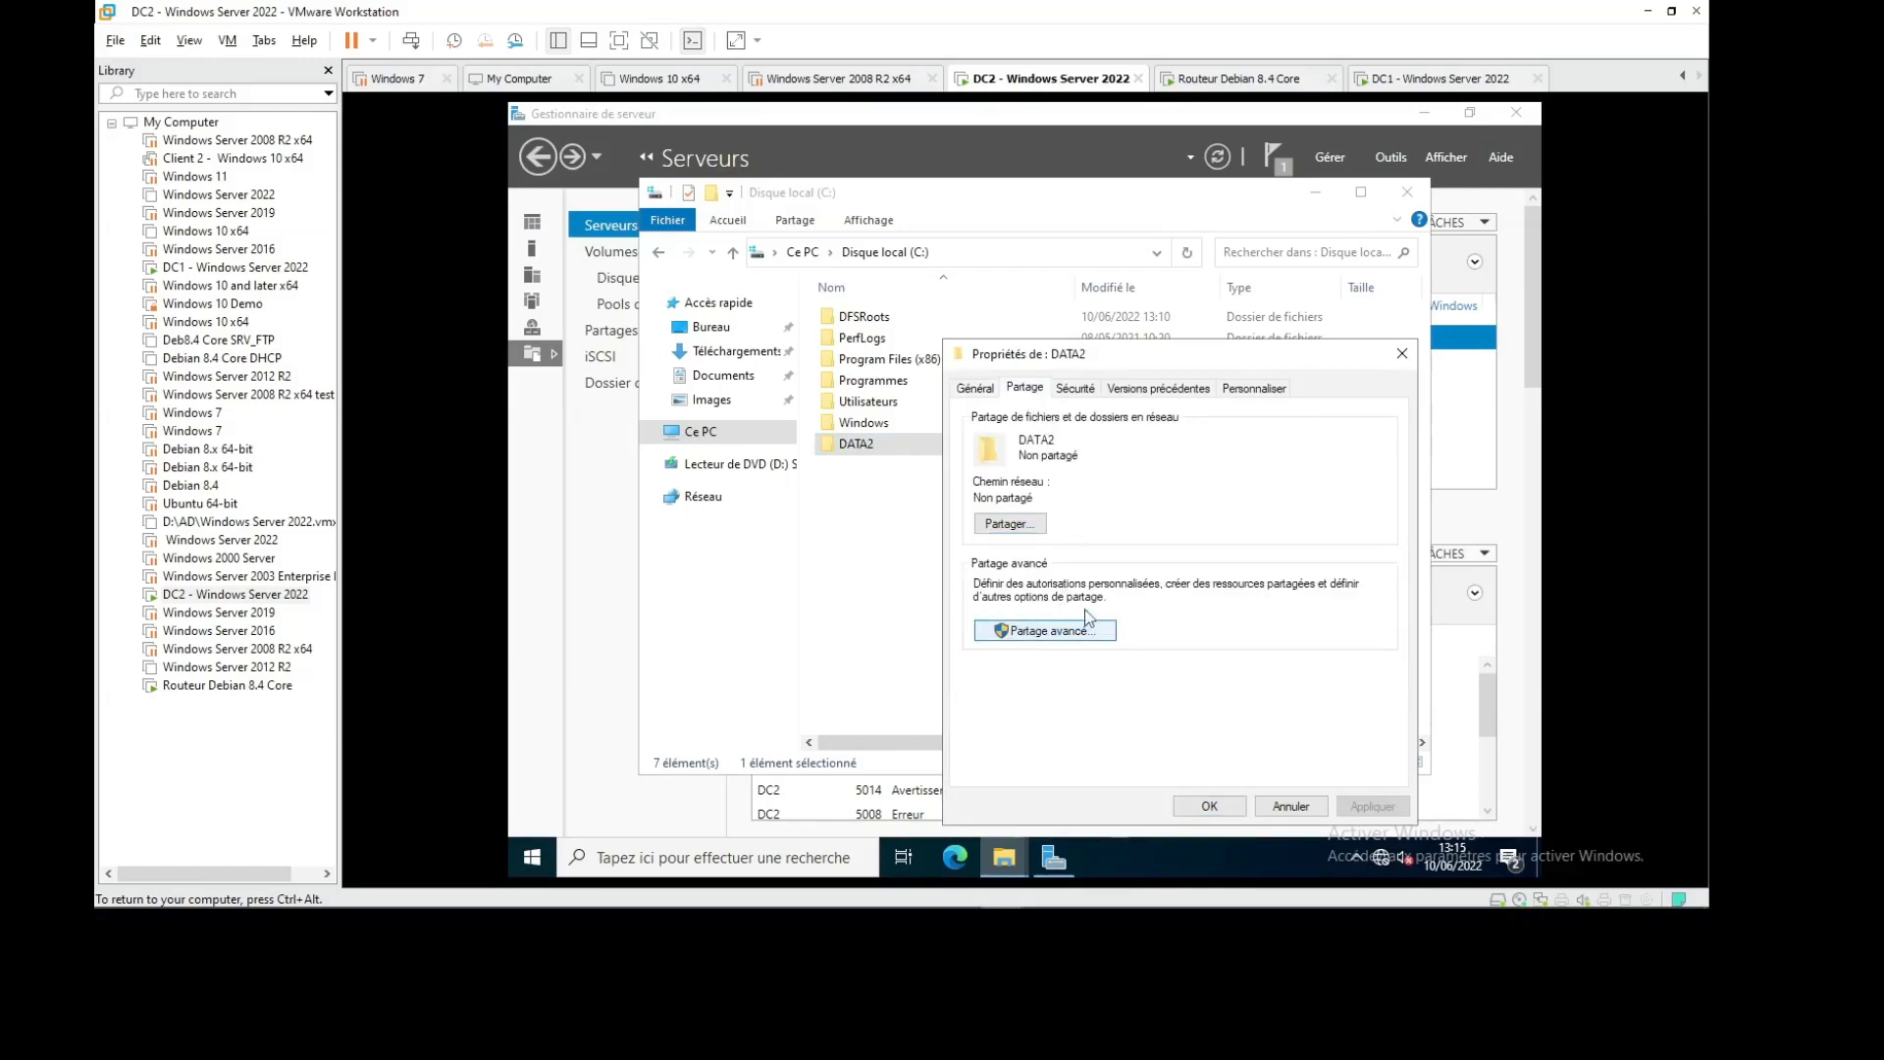
click(1021, 424)
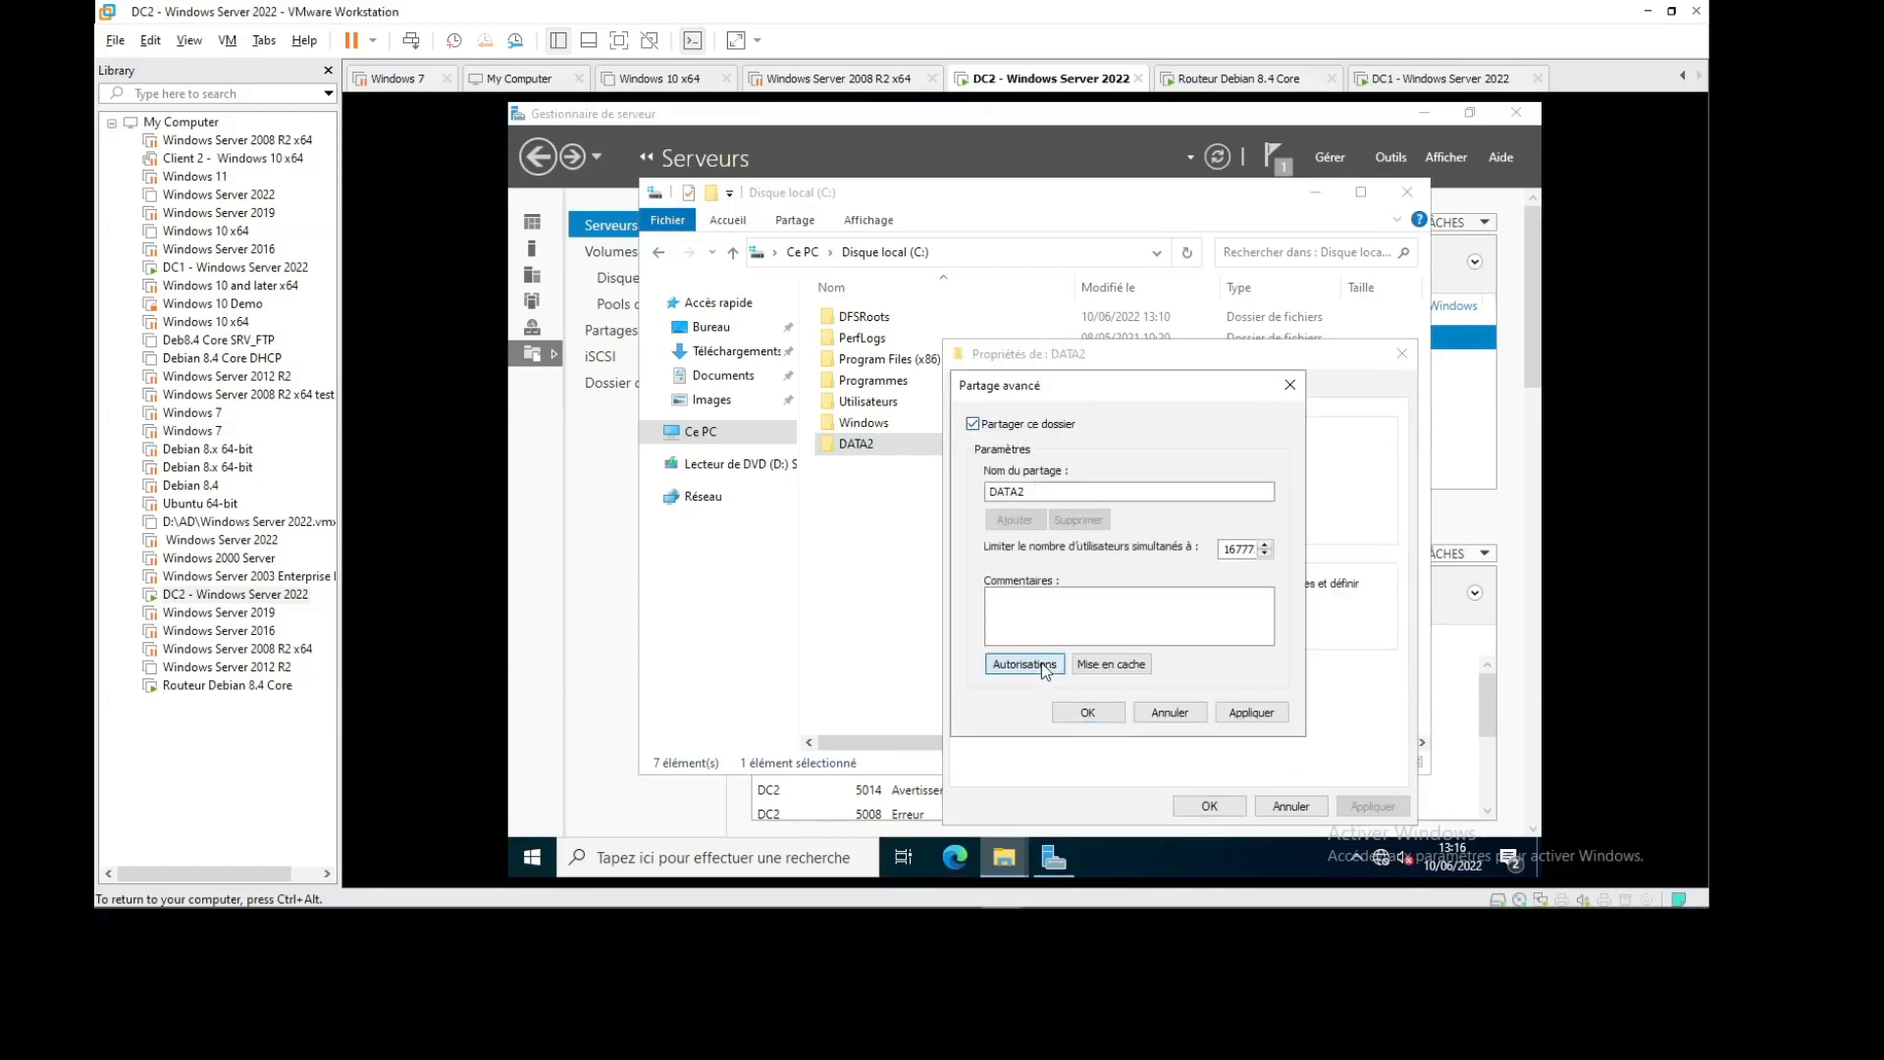
click(1023, 664)
click(1214, 656)
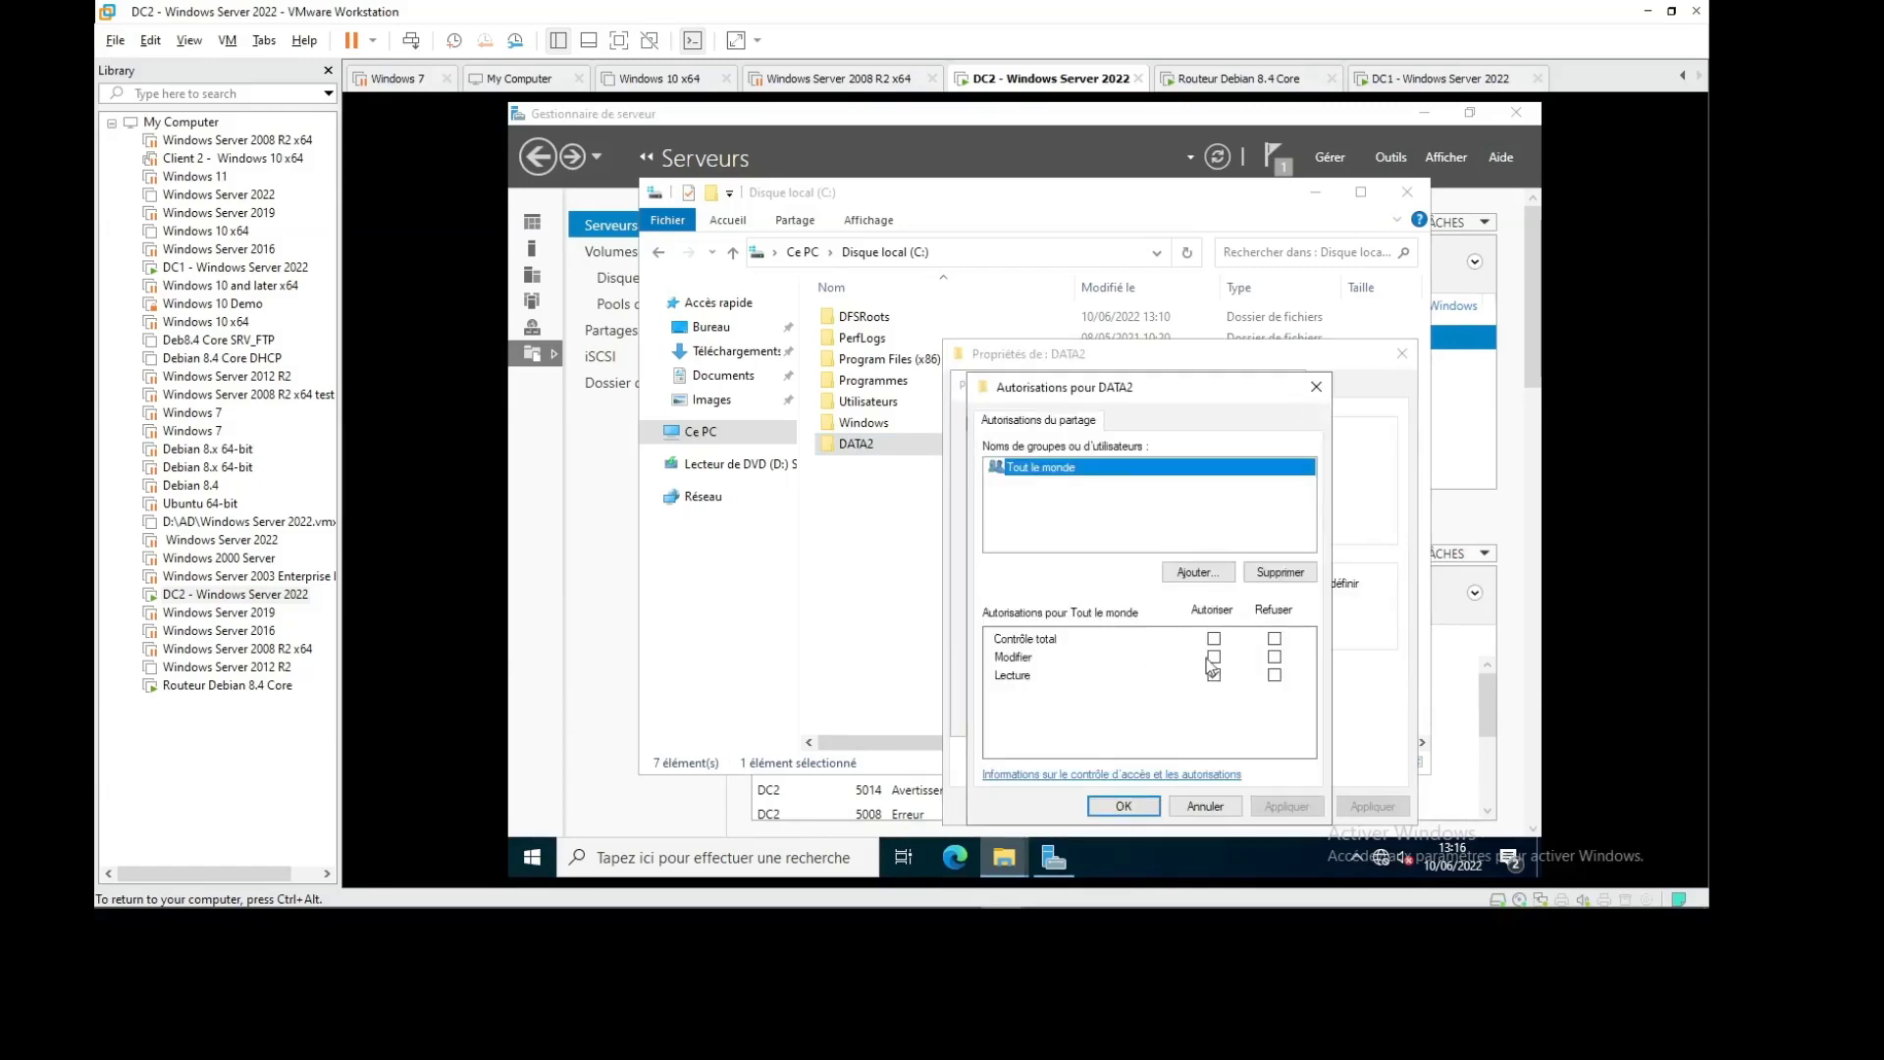
click(1124, 806)
click(1087, 712)
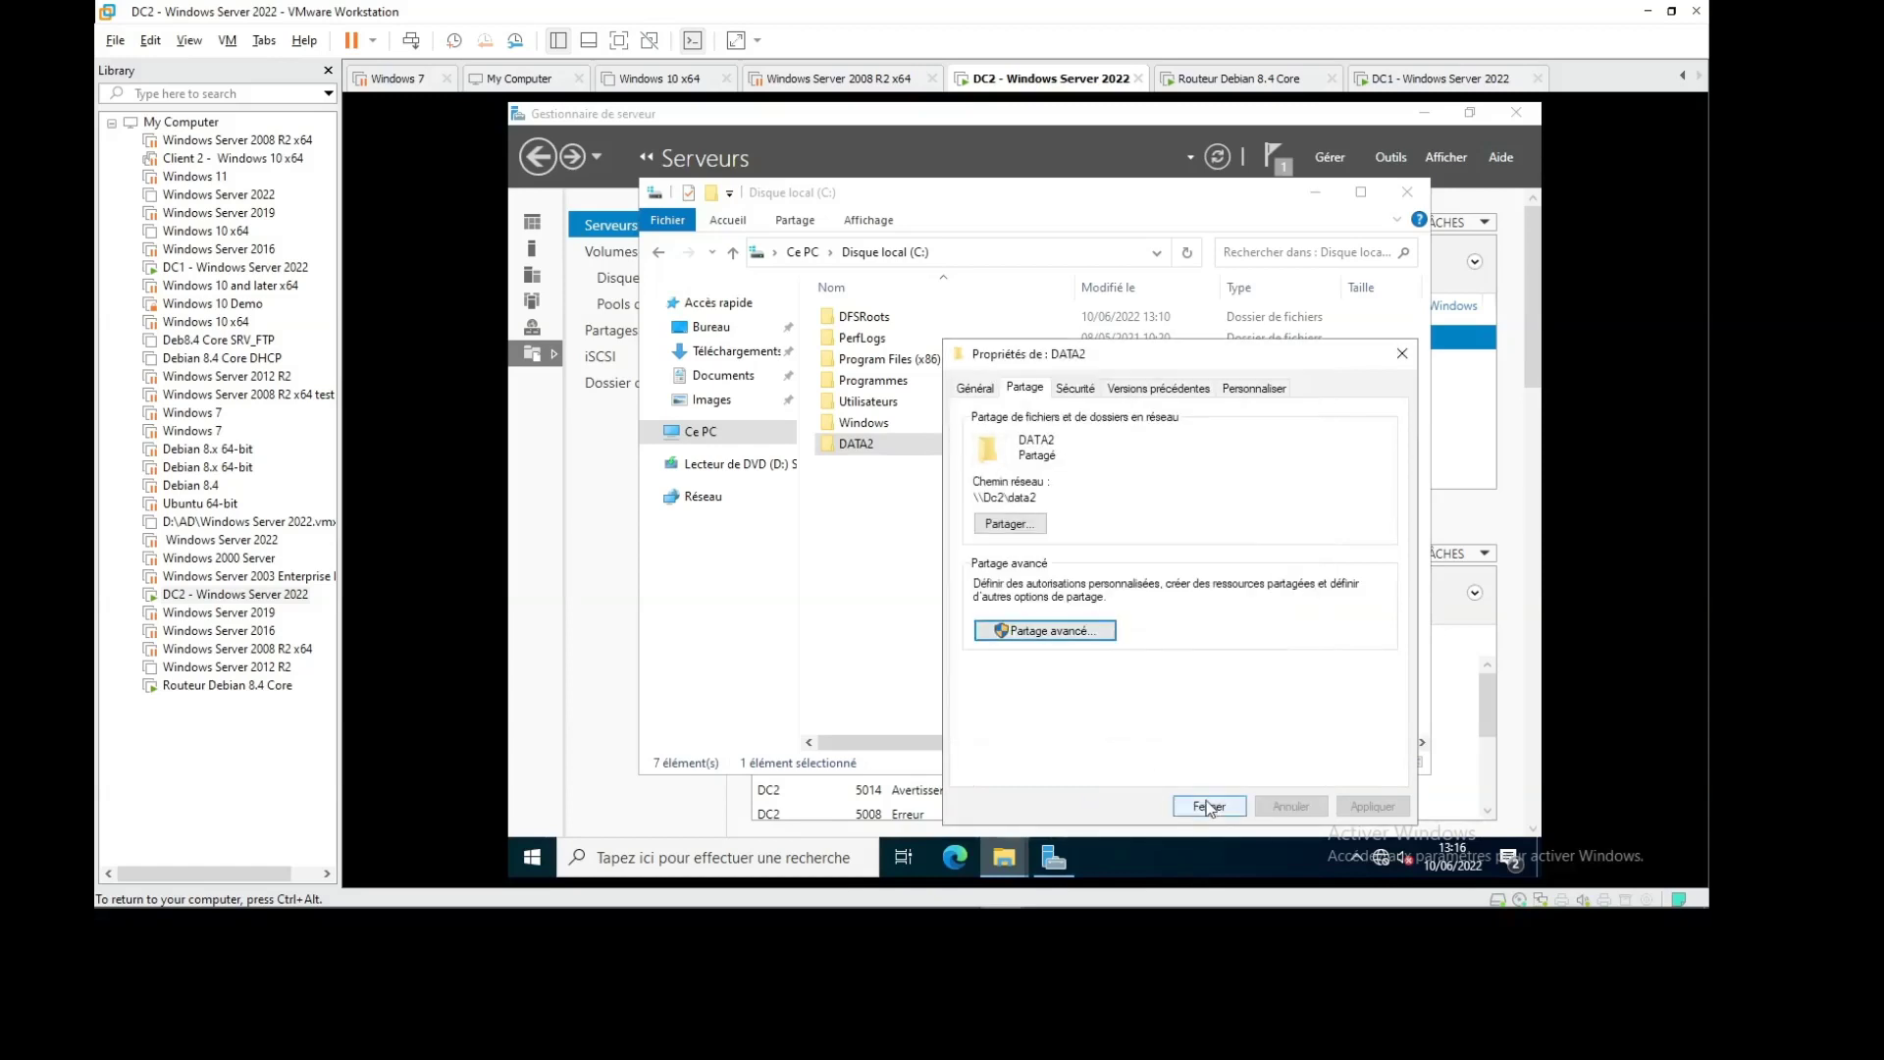
click(1209, 806)
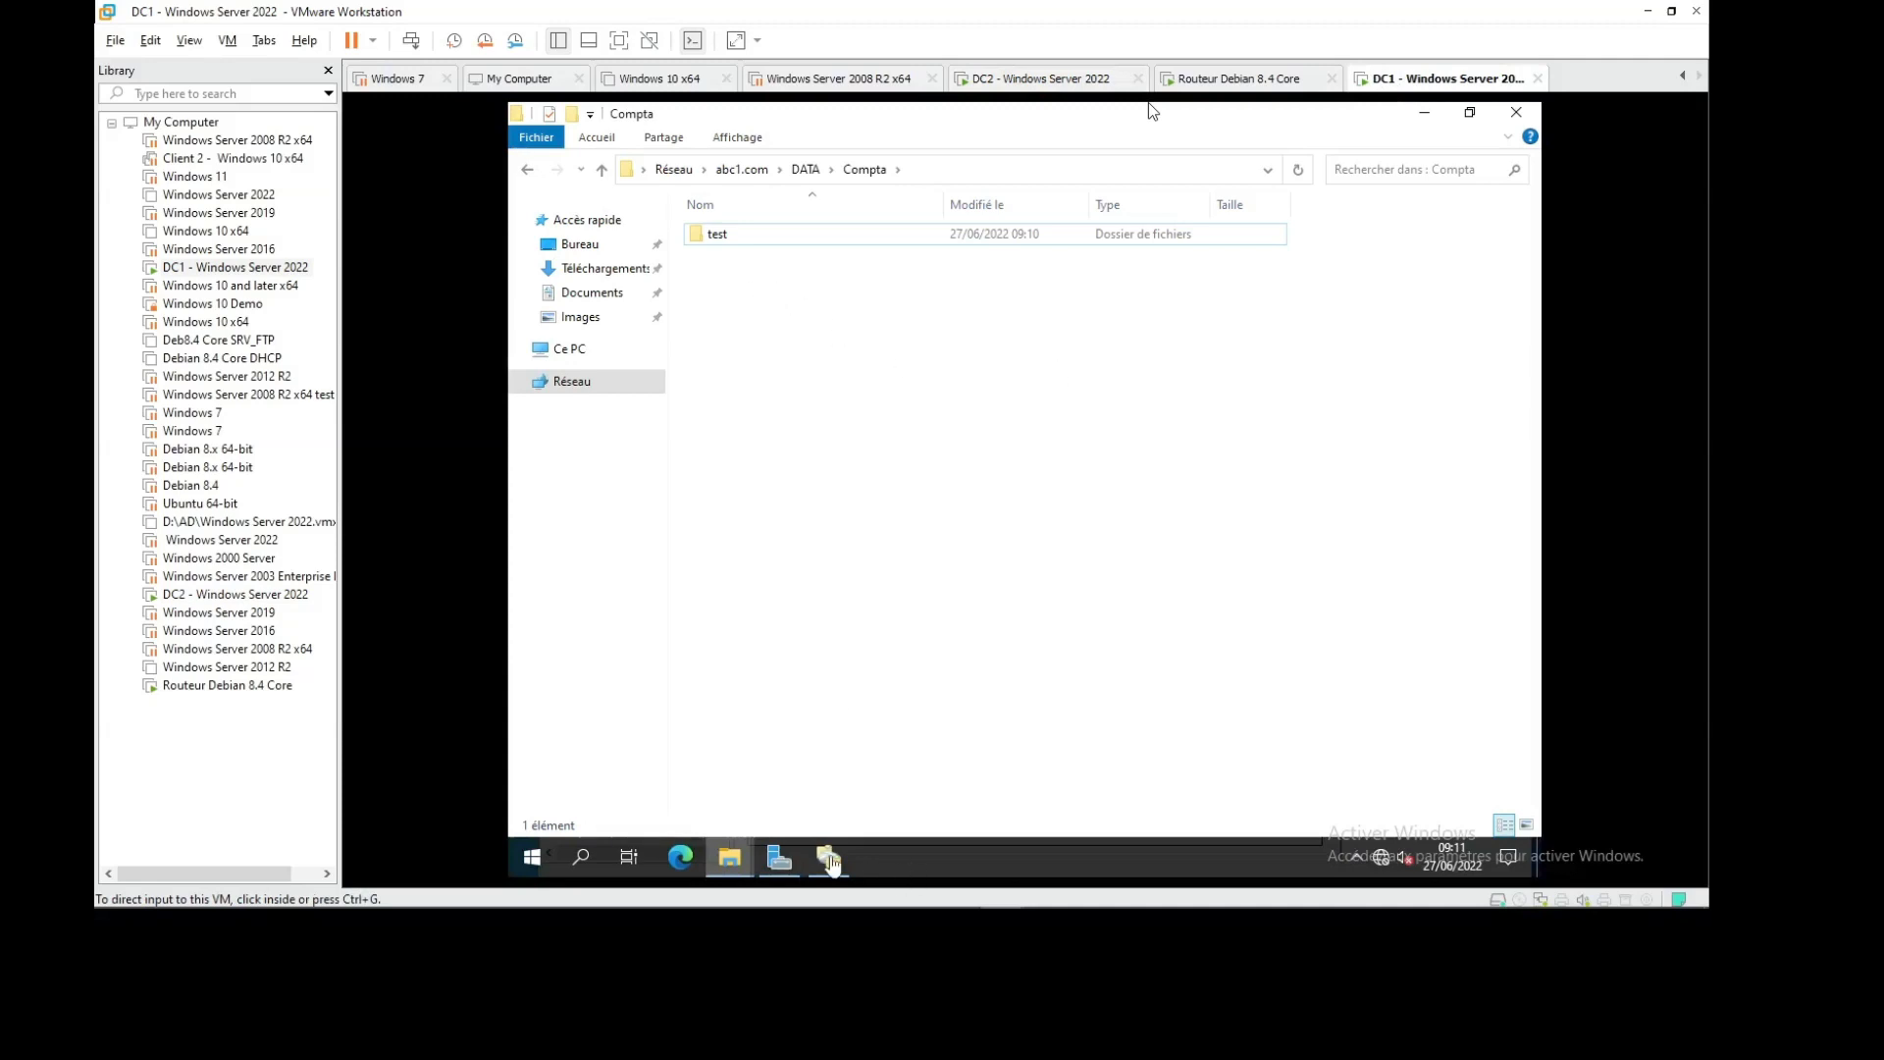
Try adding \\dc2\DATA2 as a second Compta target, declining after the unreachable-dc2 warning
click(830, 860)
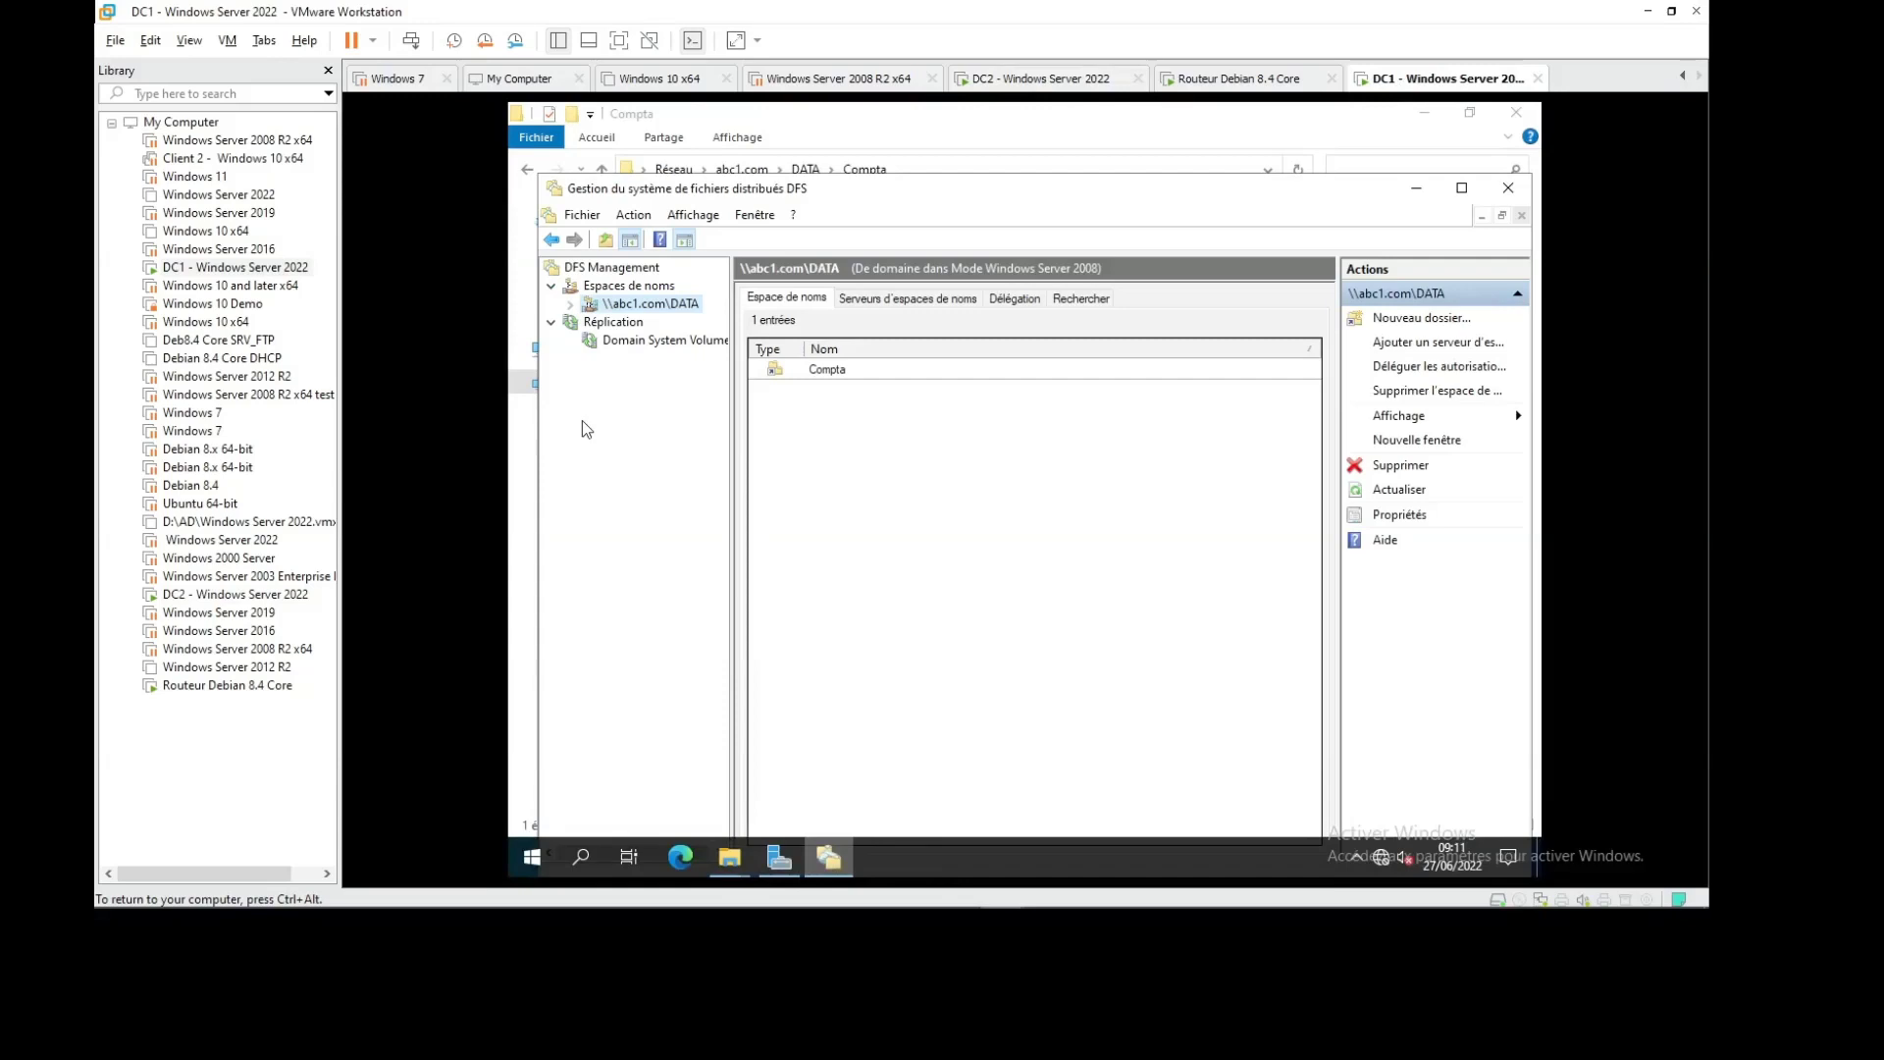
right_click(645, 310)
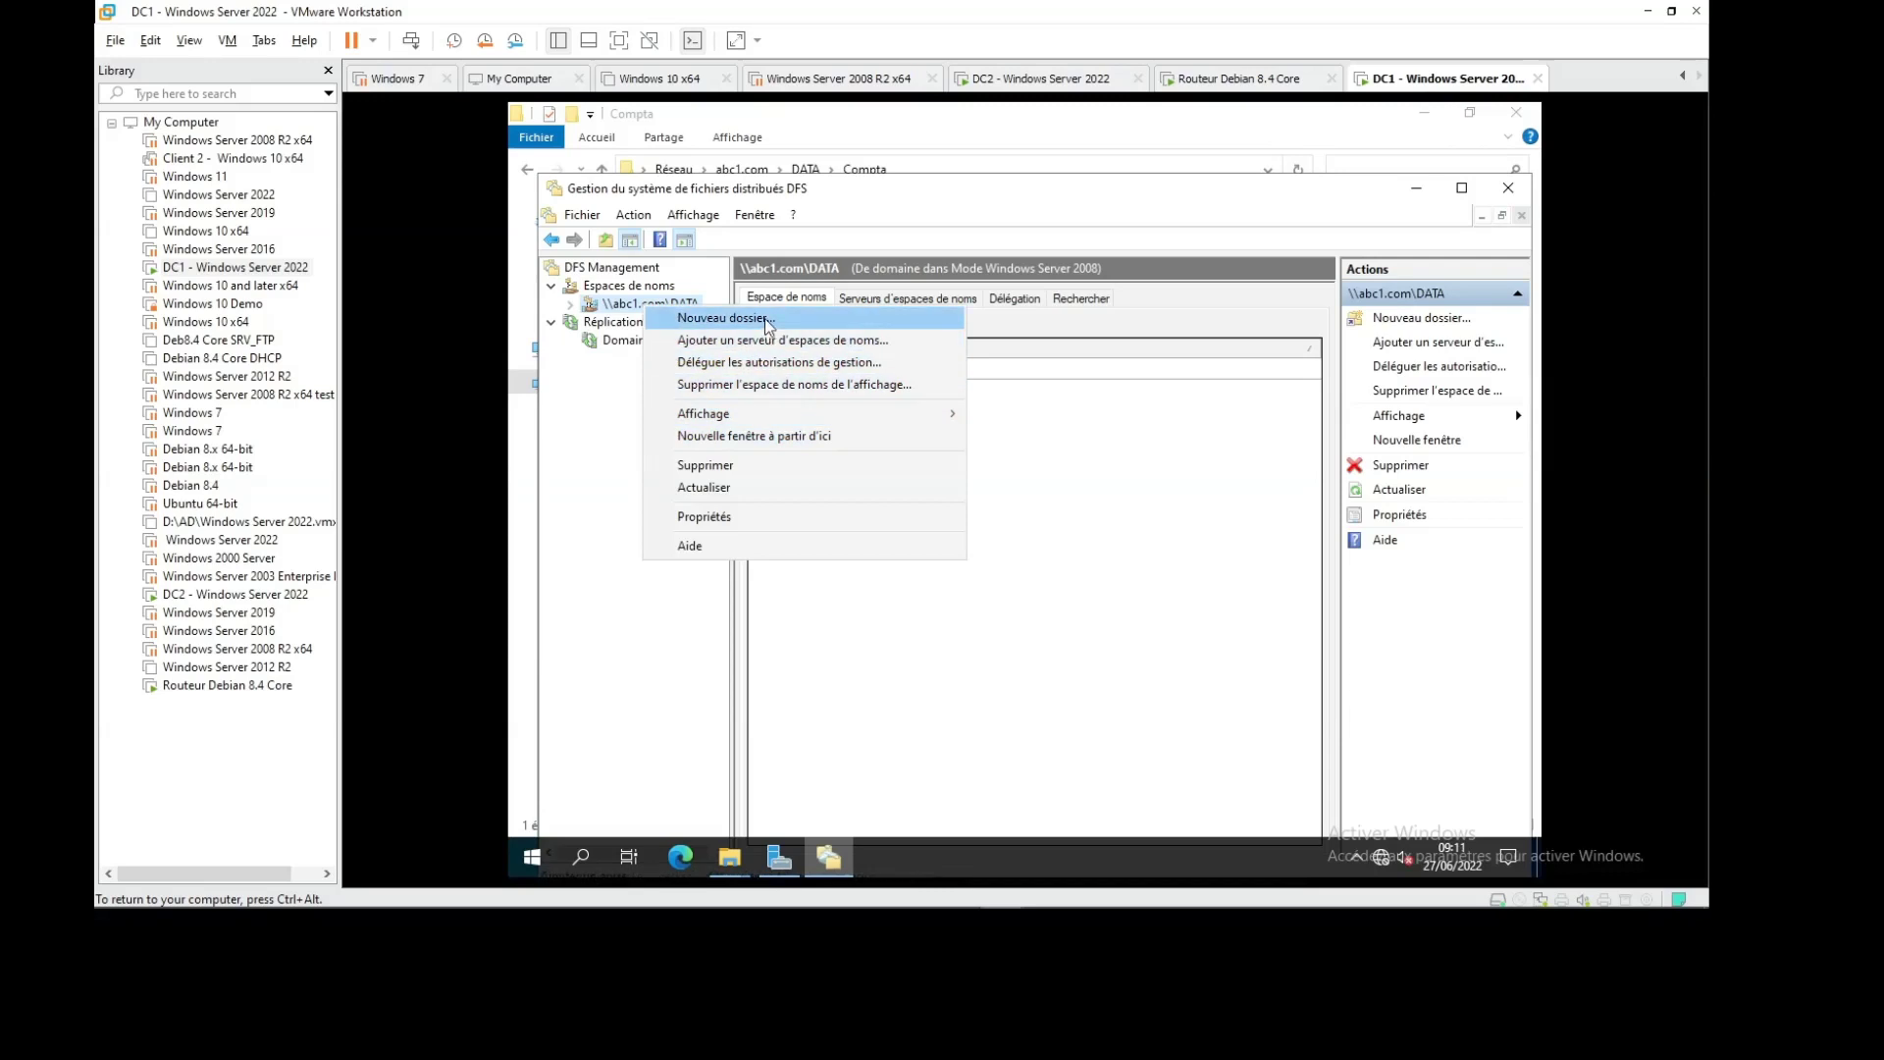
click(1058, 611)
right_click(841, 373)
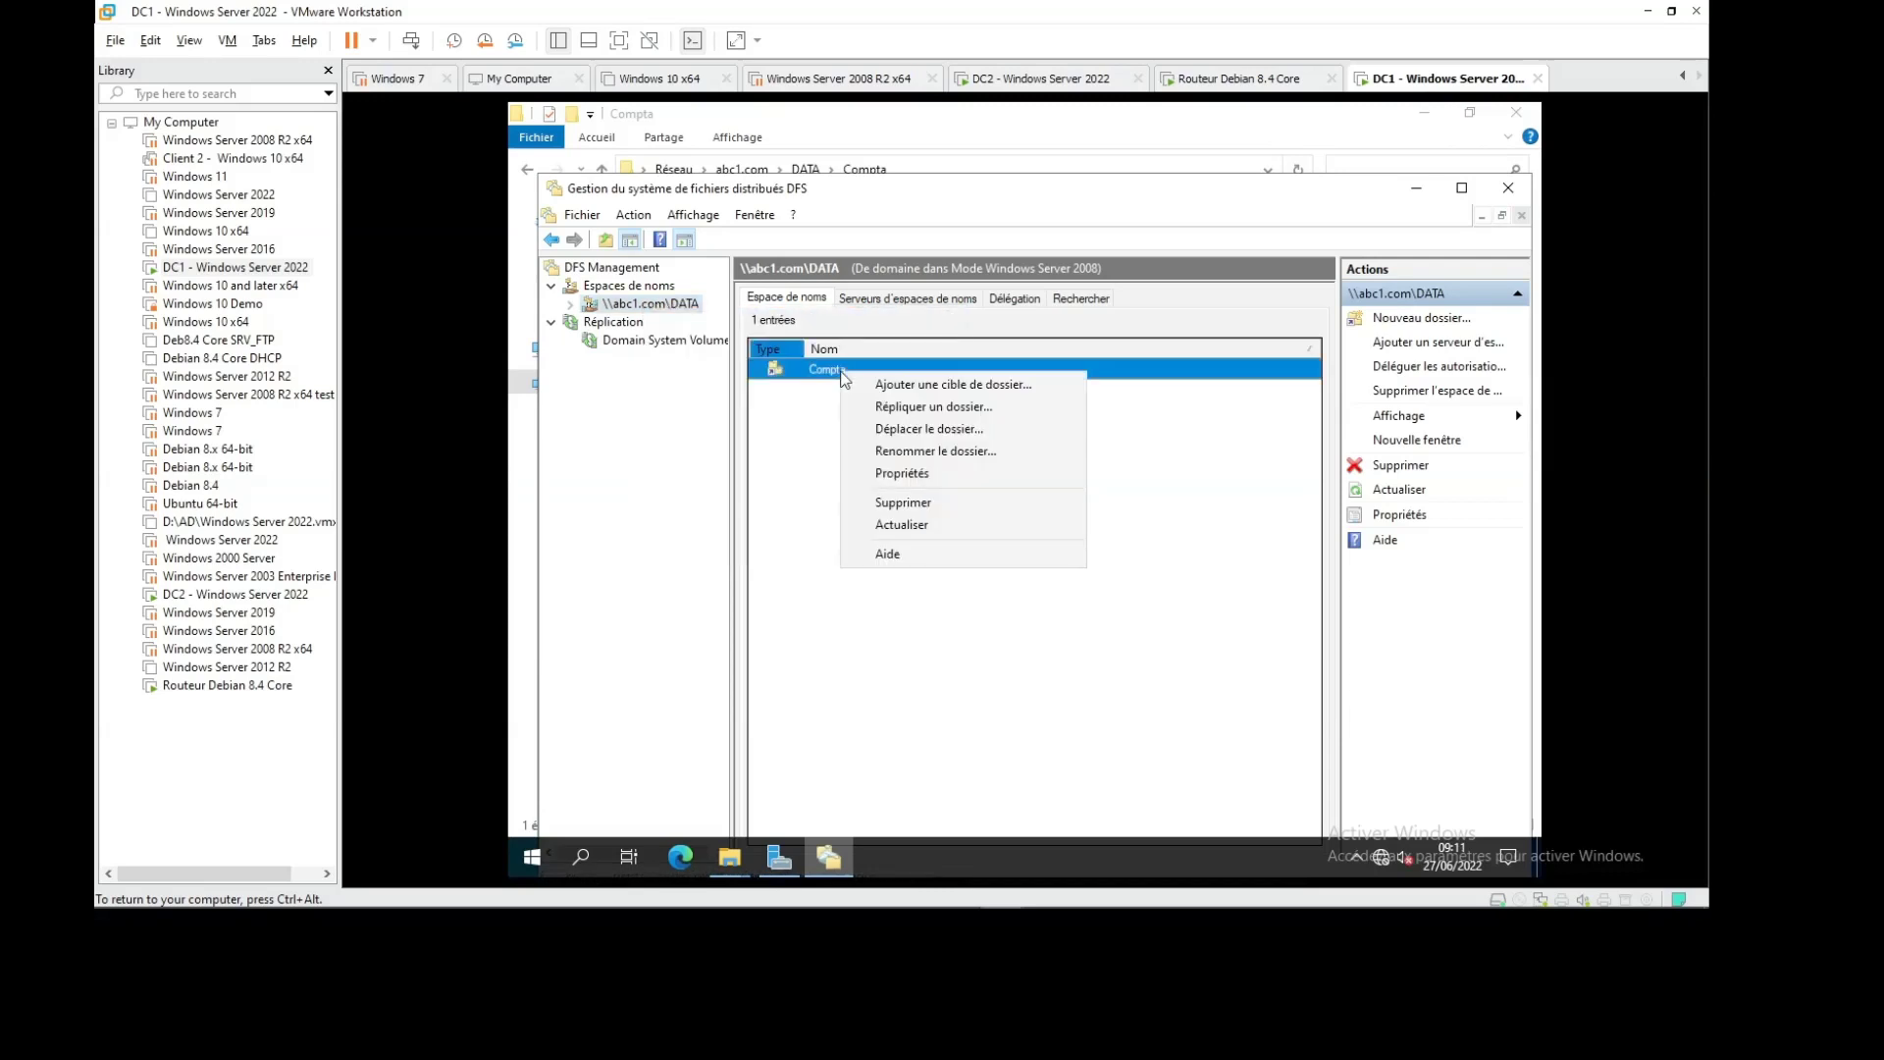
click(990, 393)
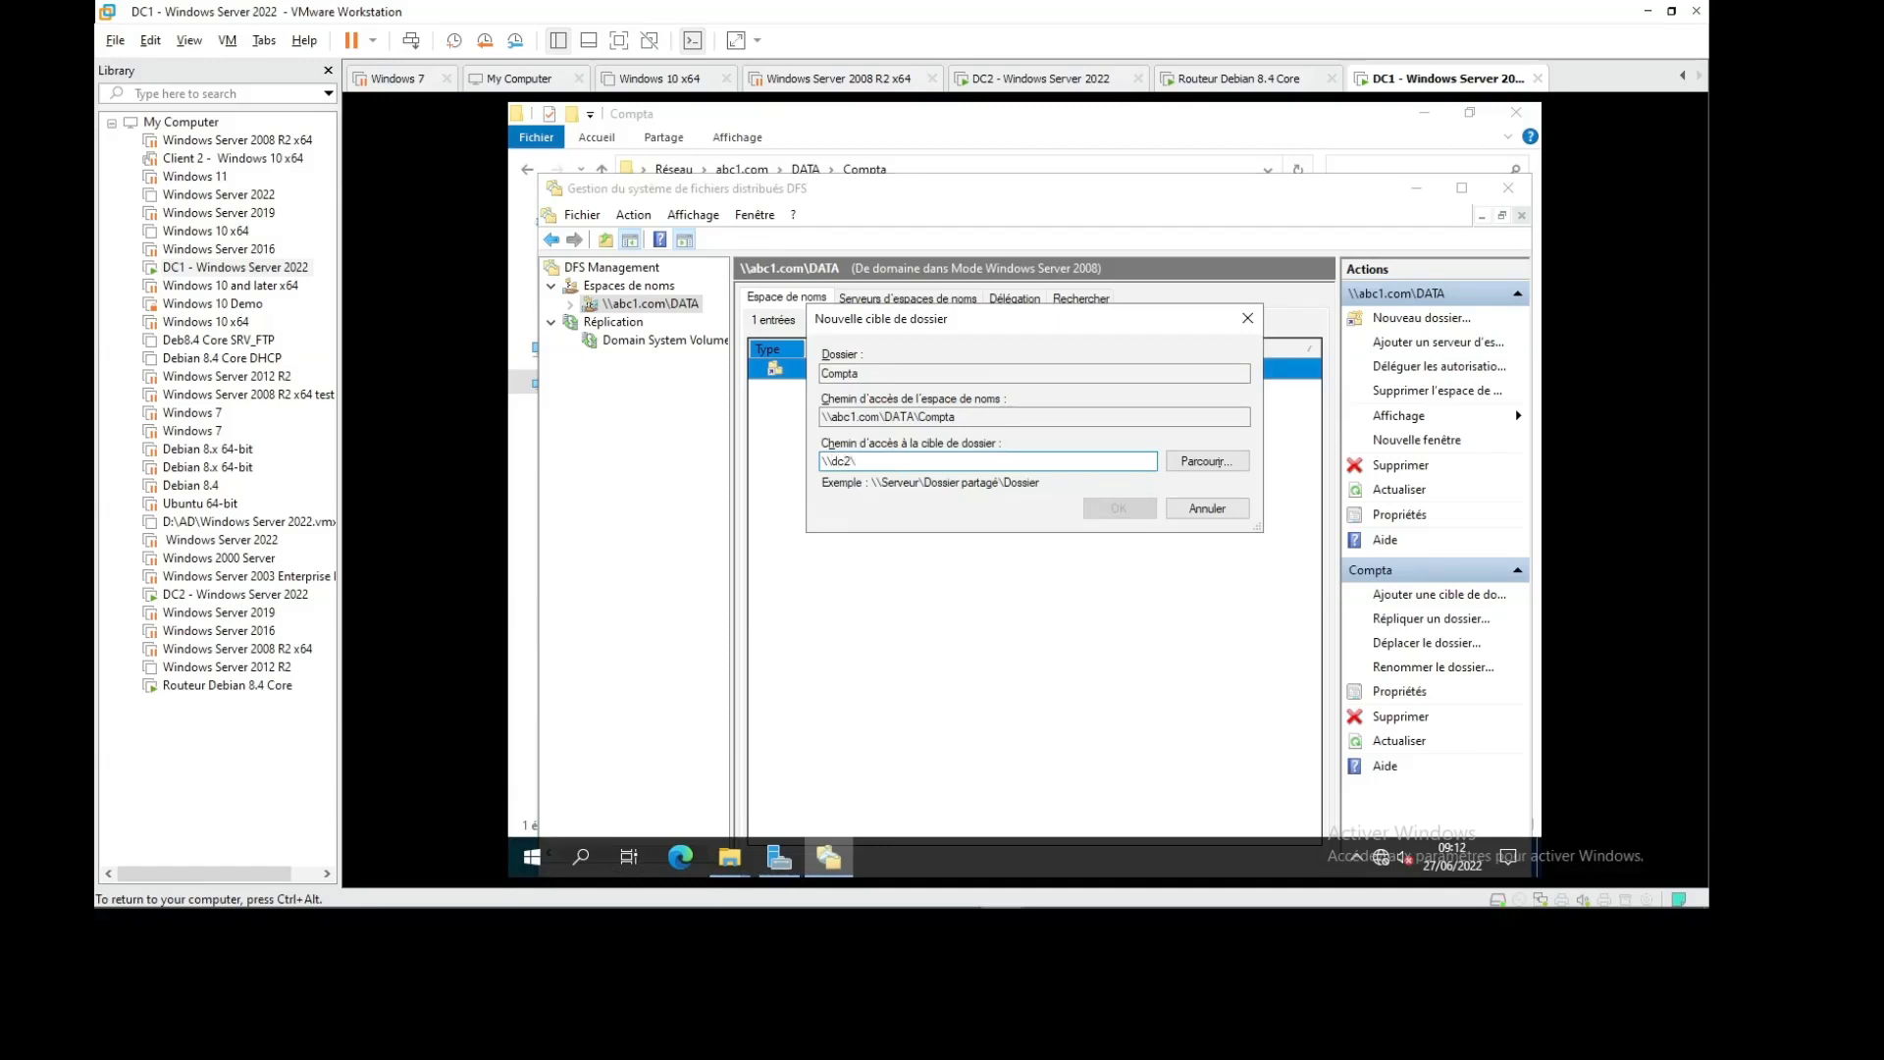
text(DATA2)
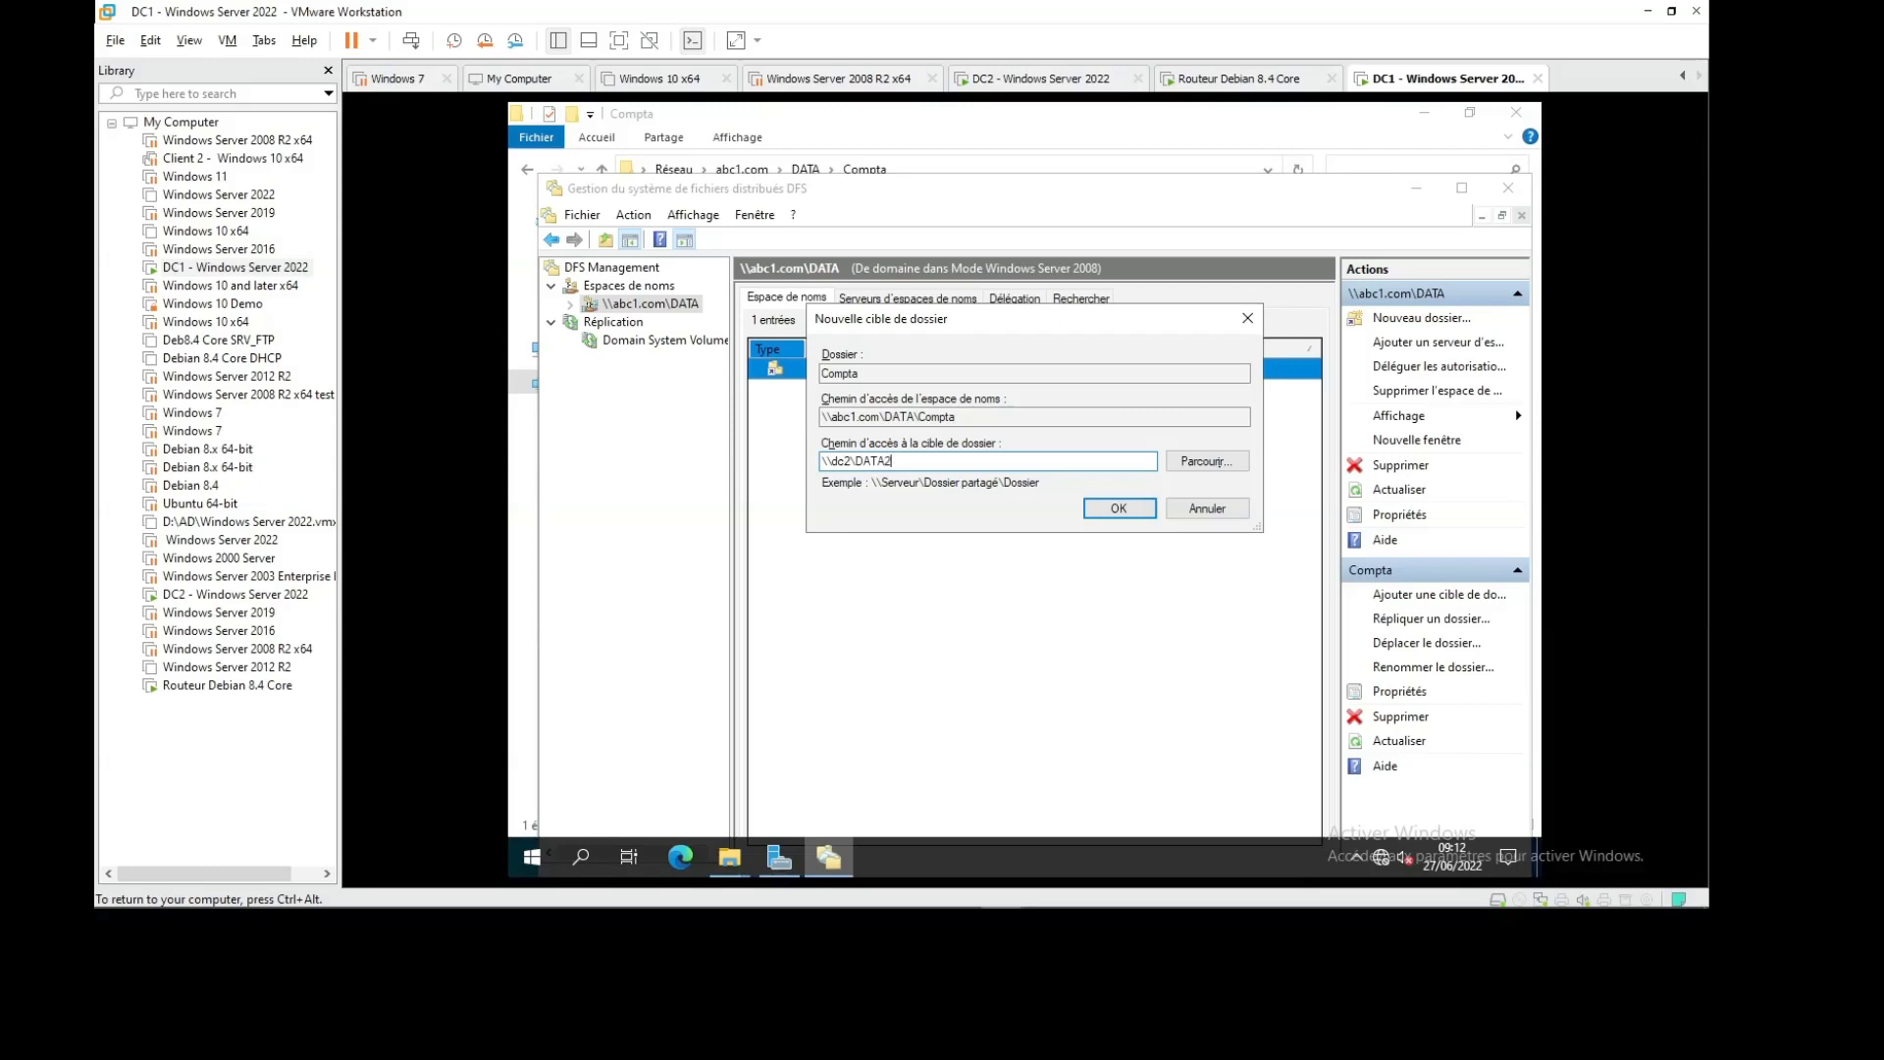
click(1119, 508)
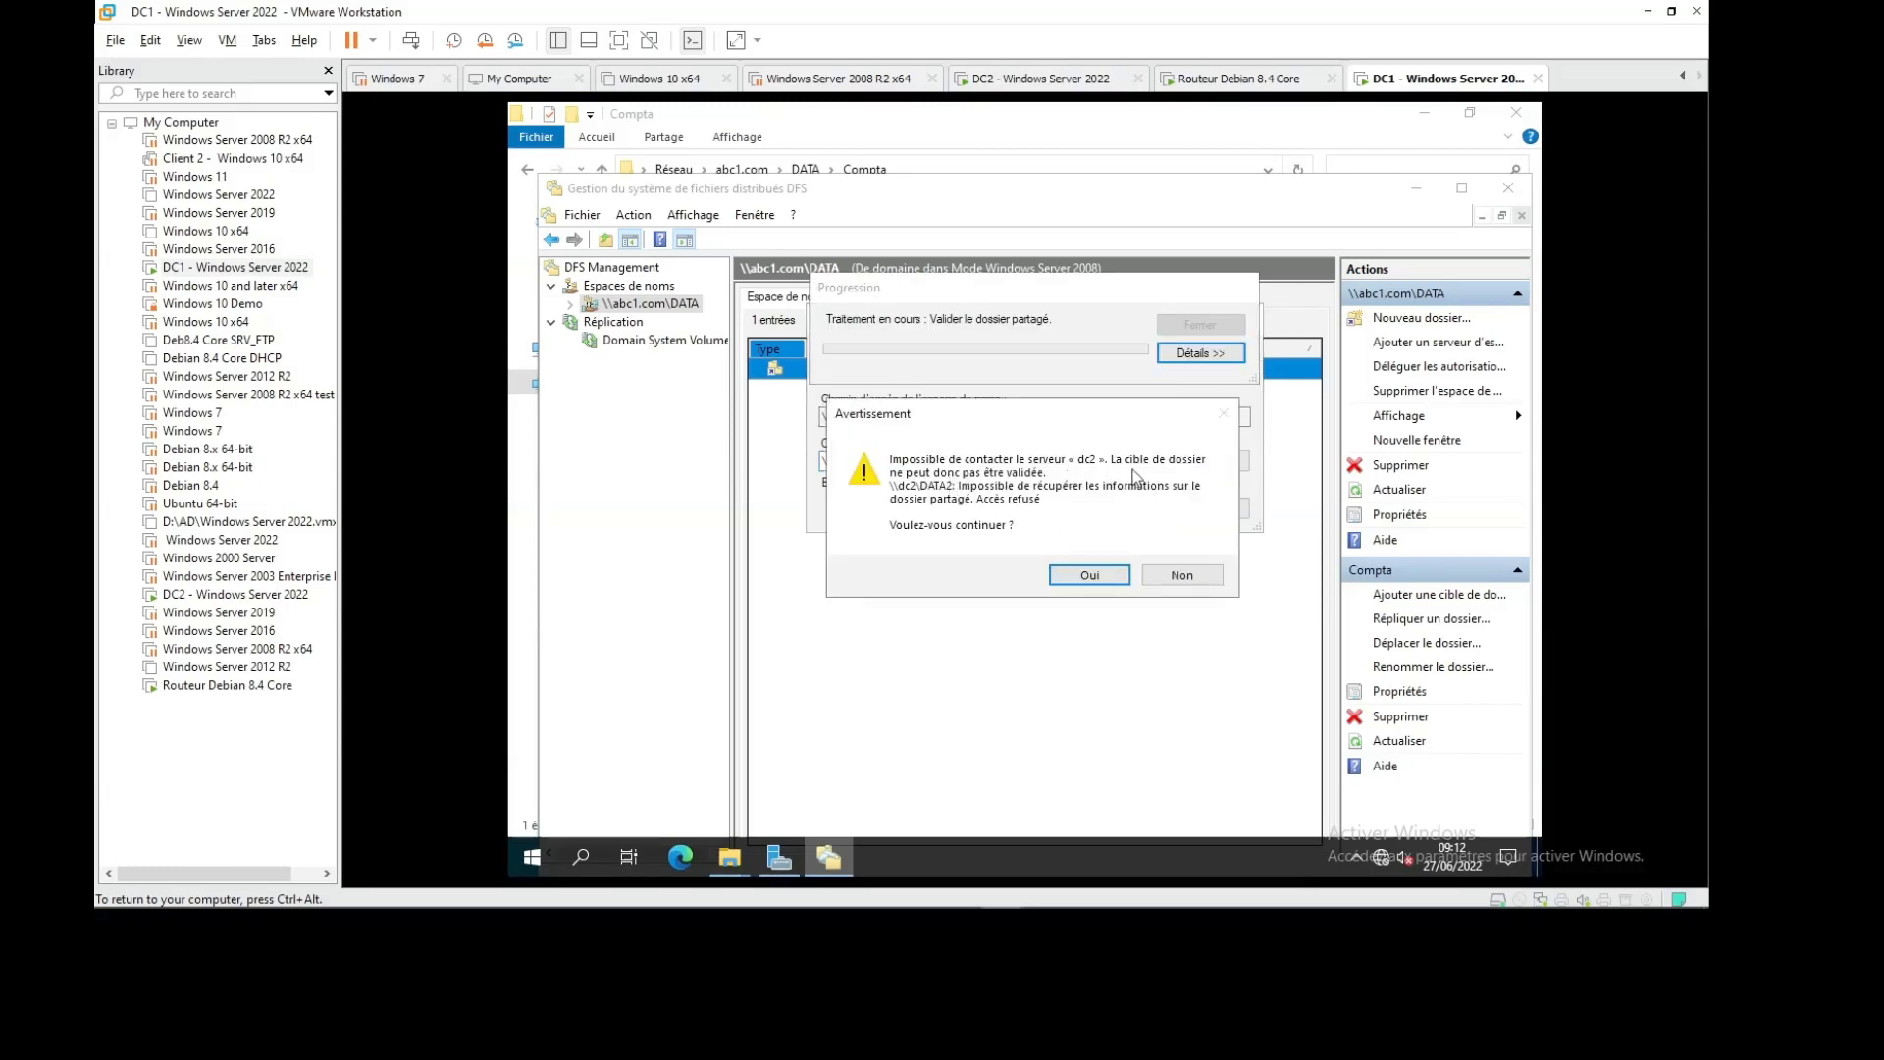
click(1175, 577)
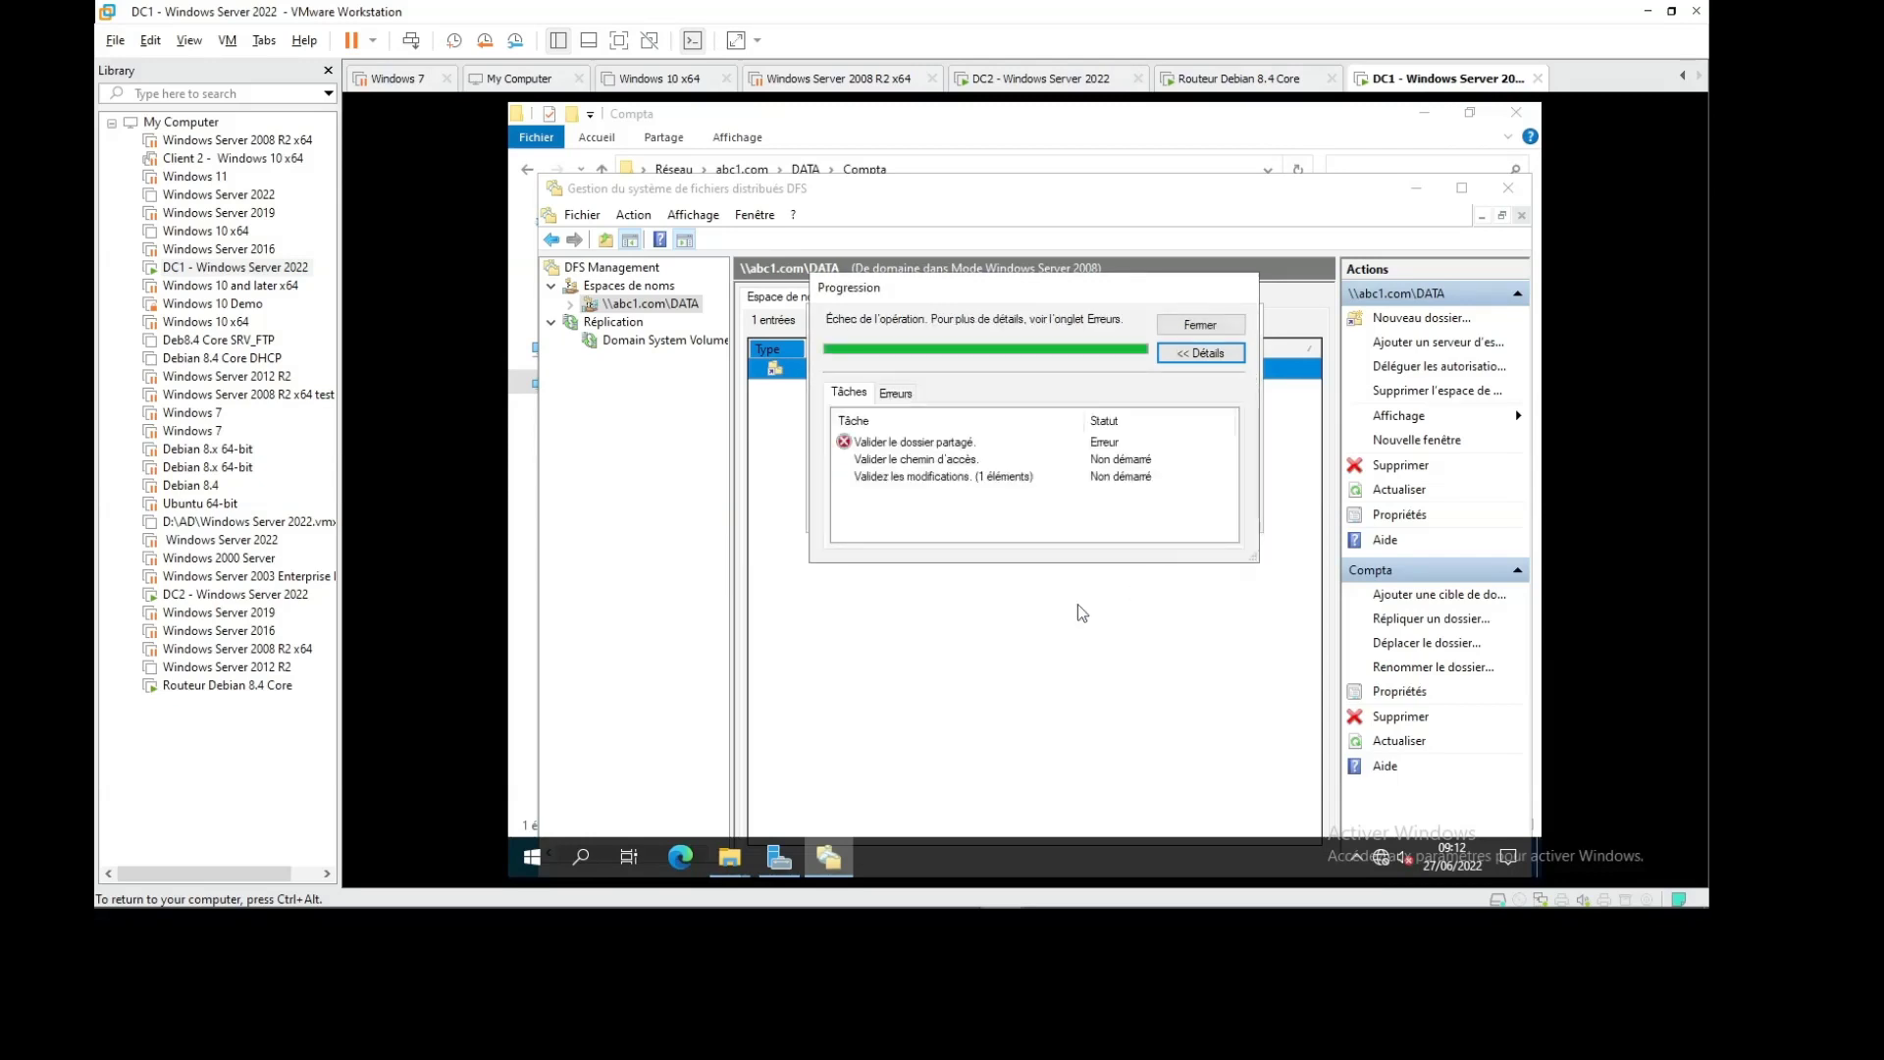
key(super+r)
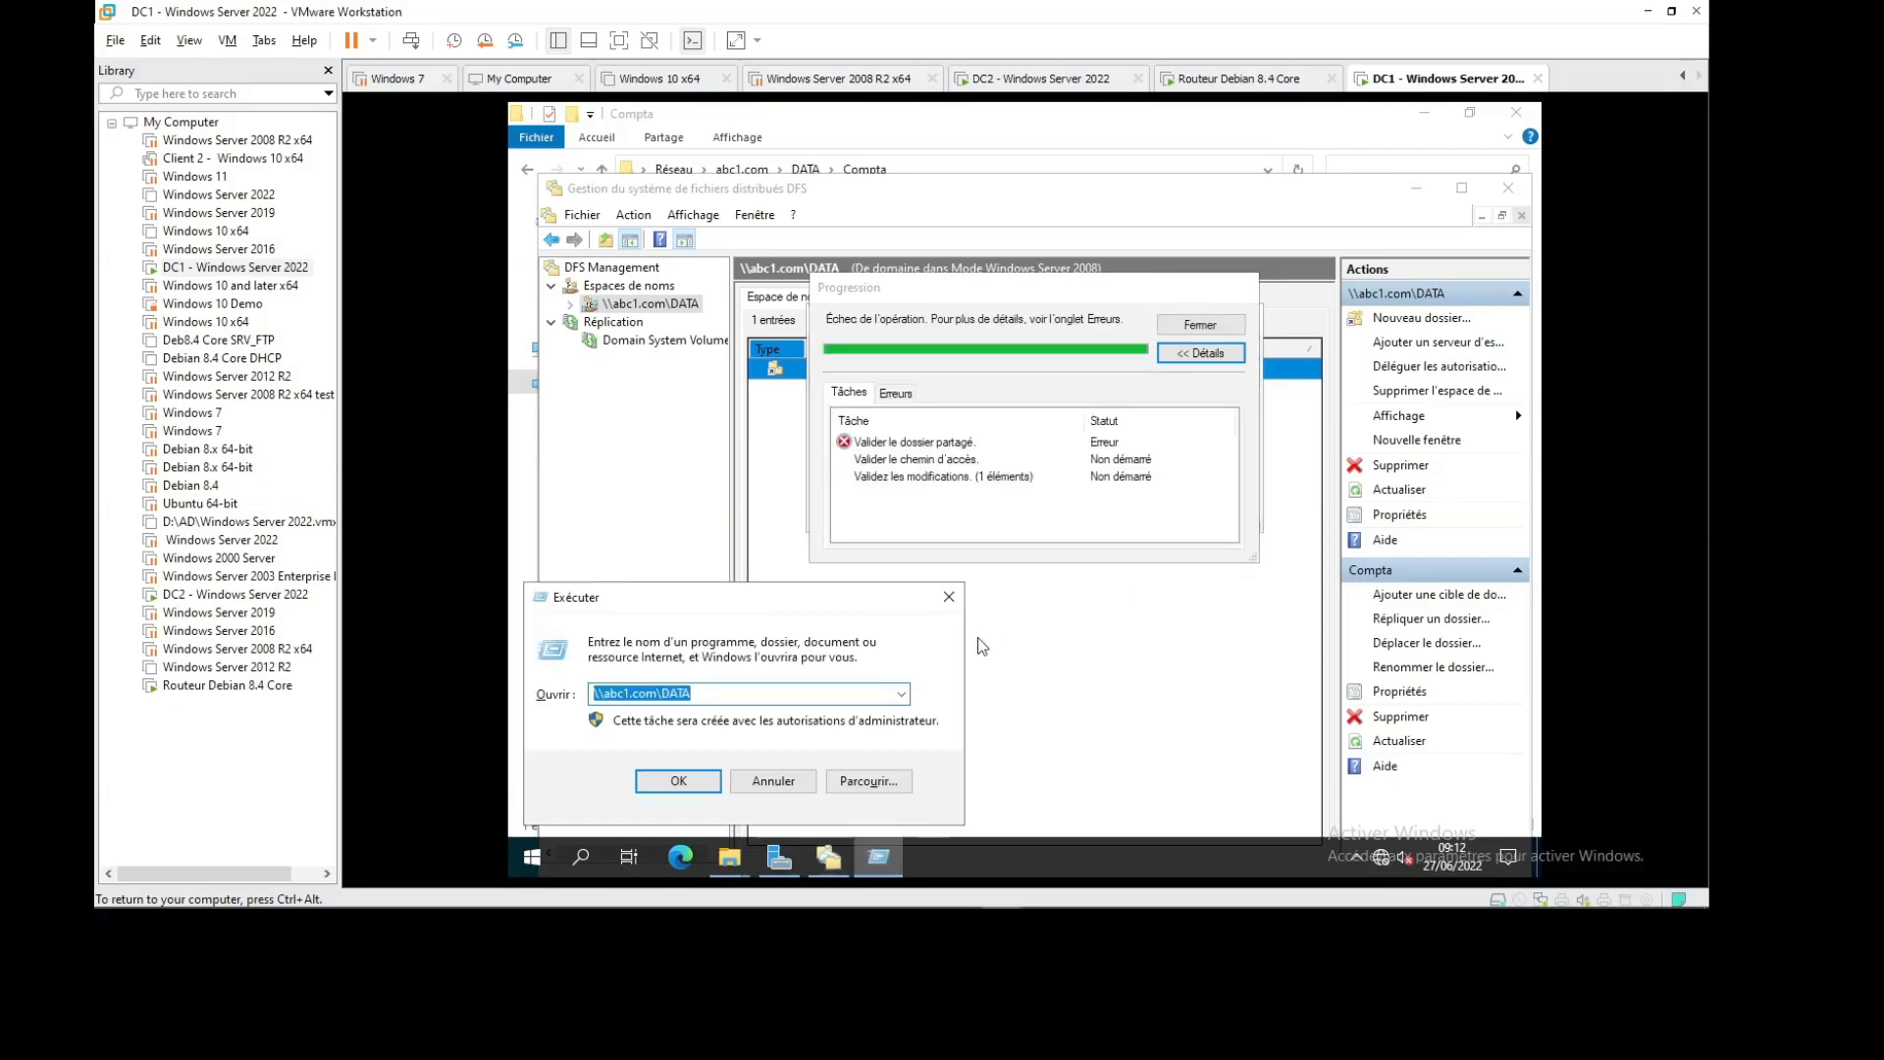
text(\\)
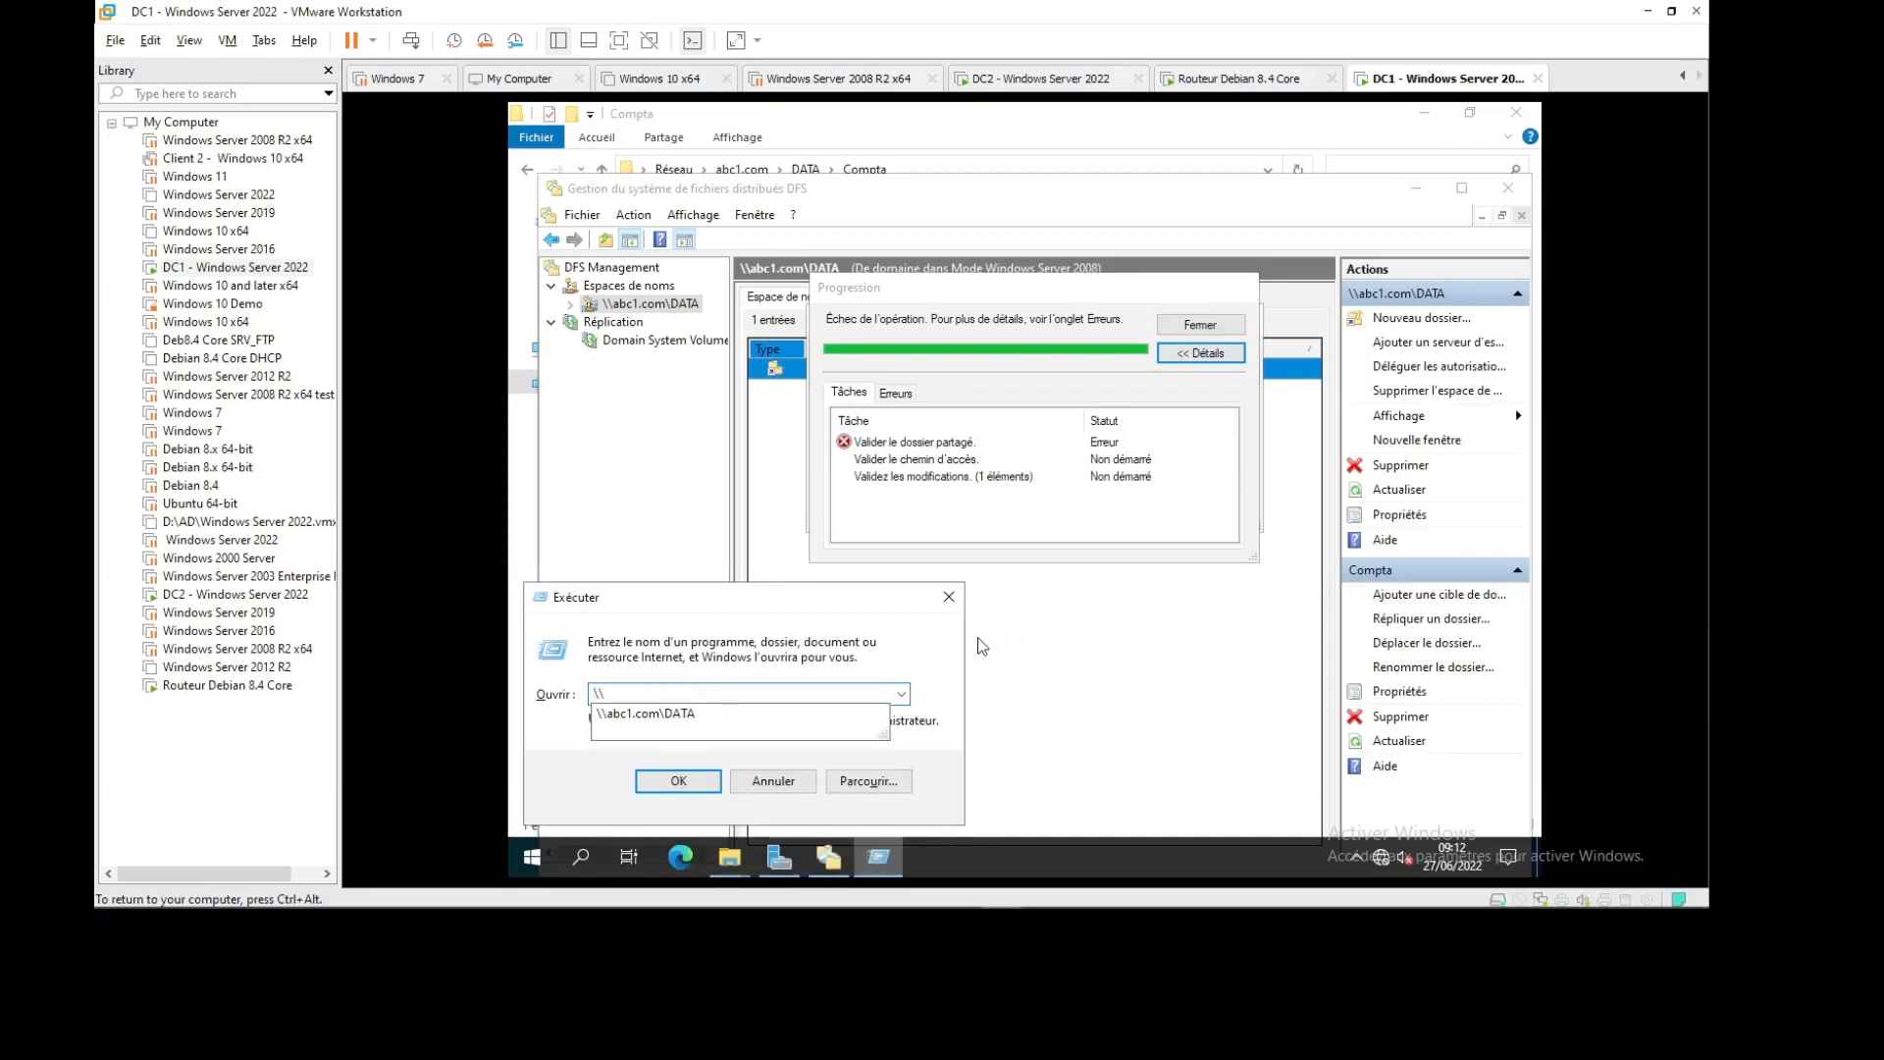
text(dc2)
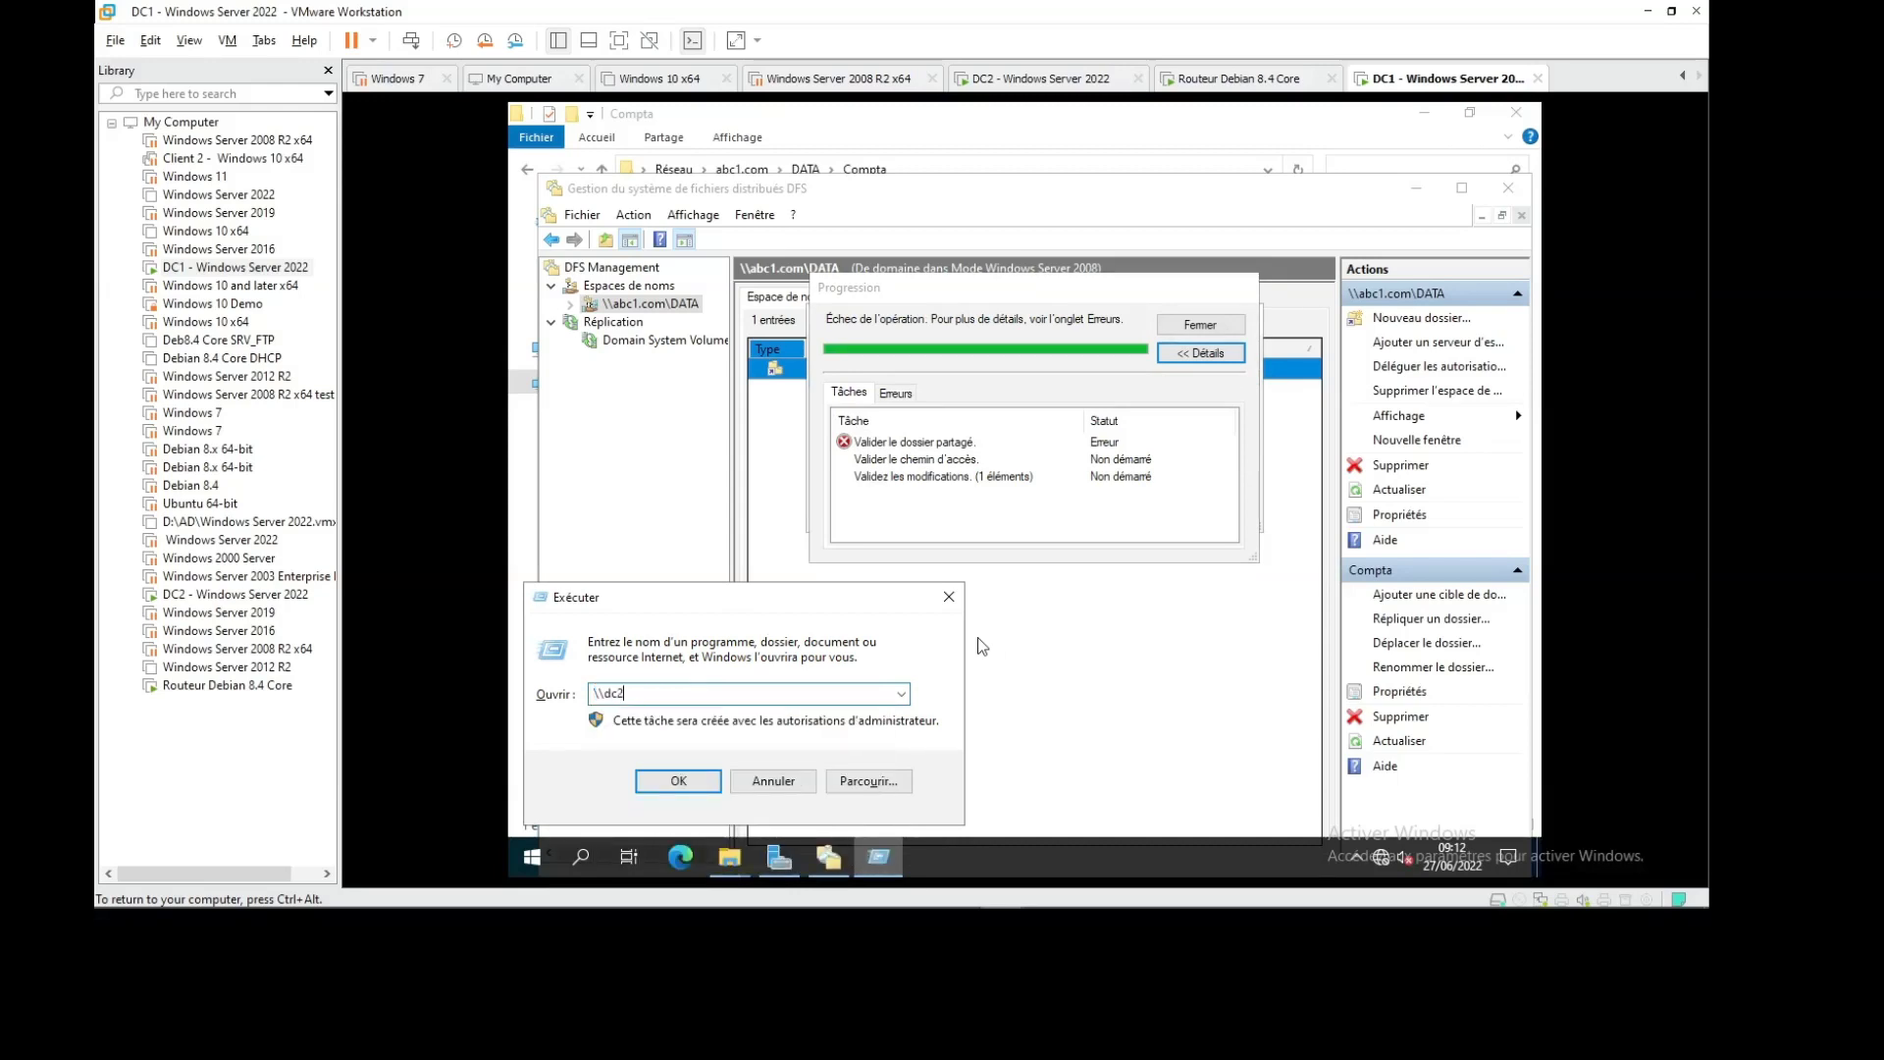
key(Return)
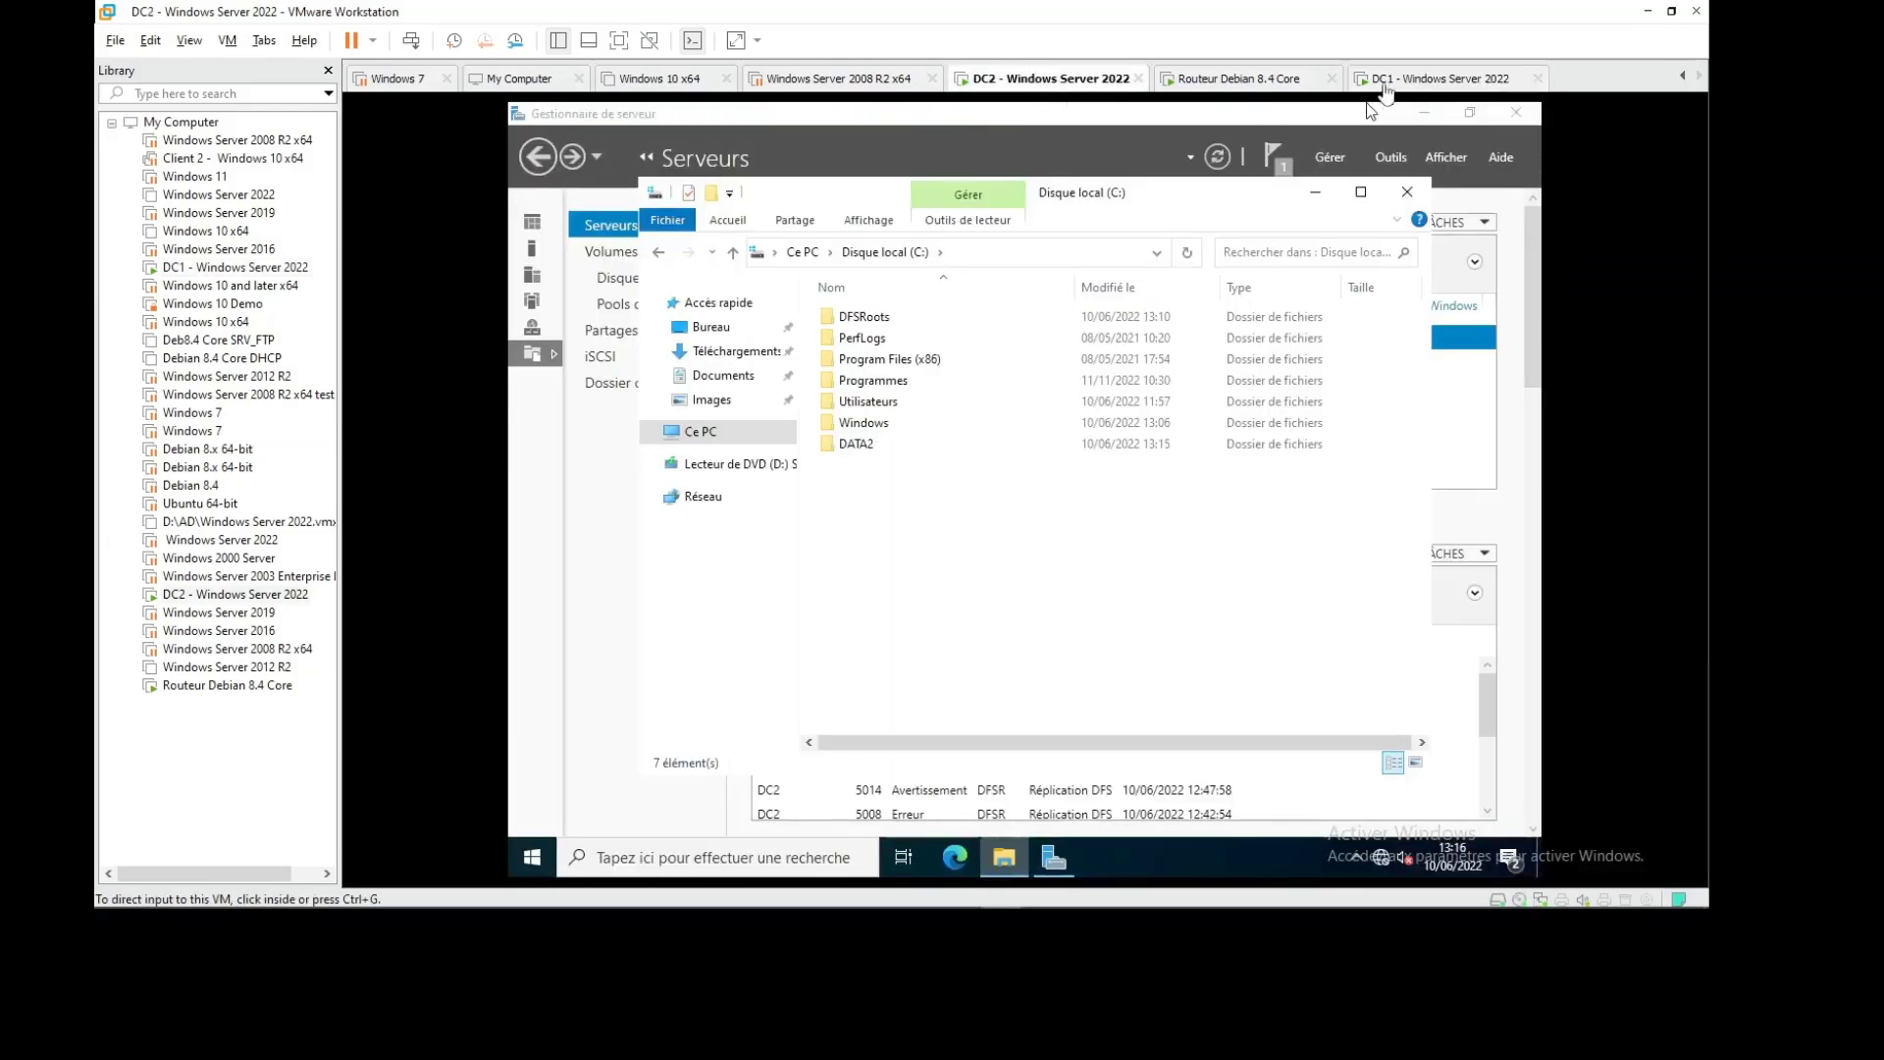
click(1384, 84)
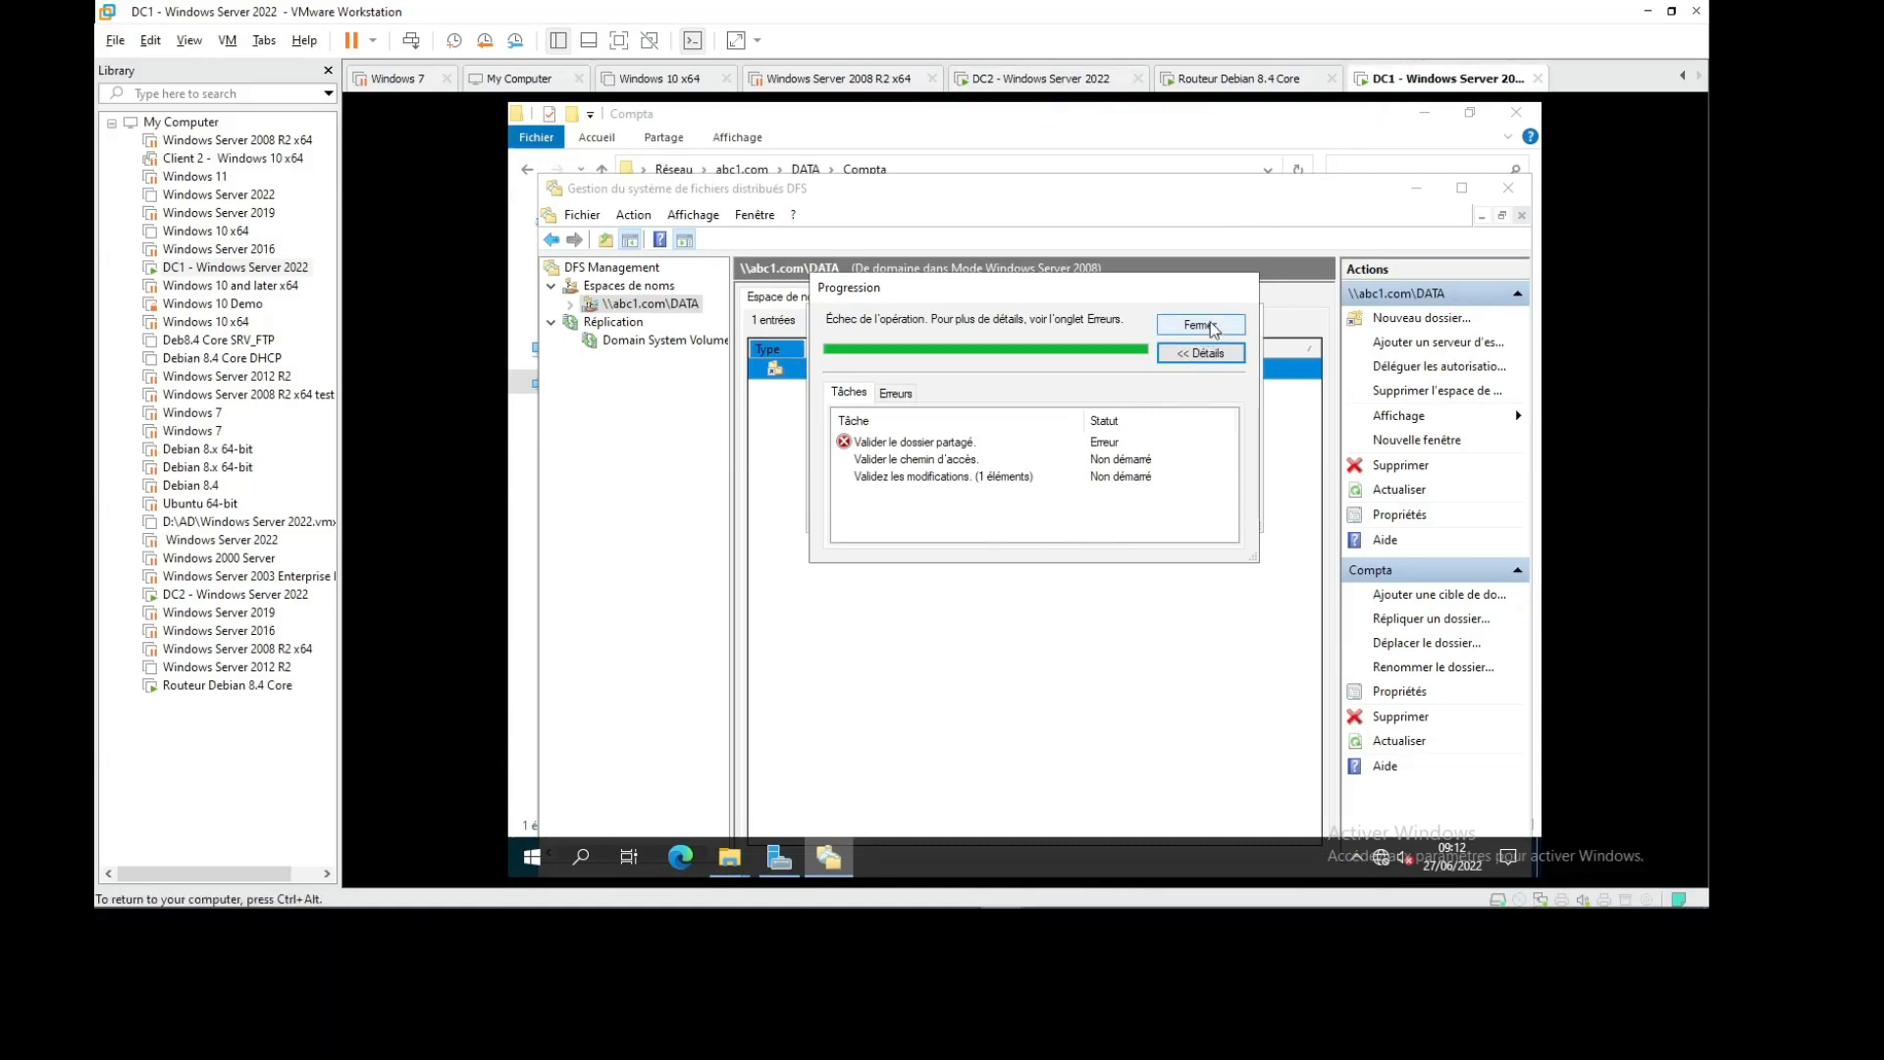
click(1200, 324)
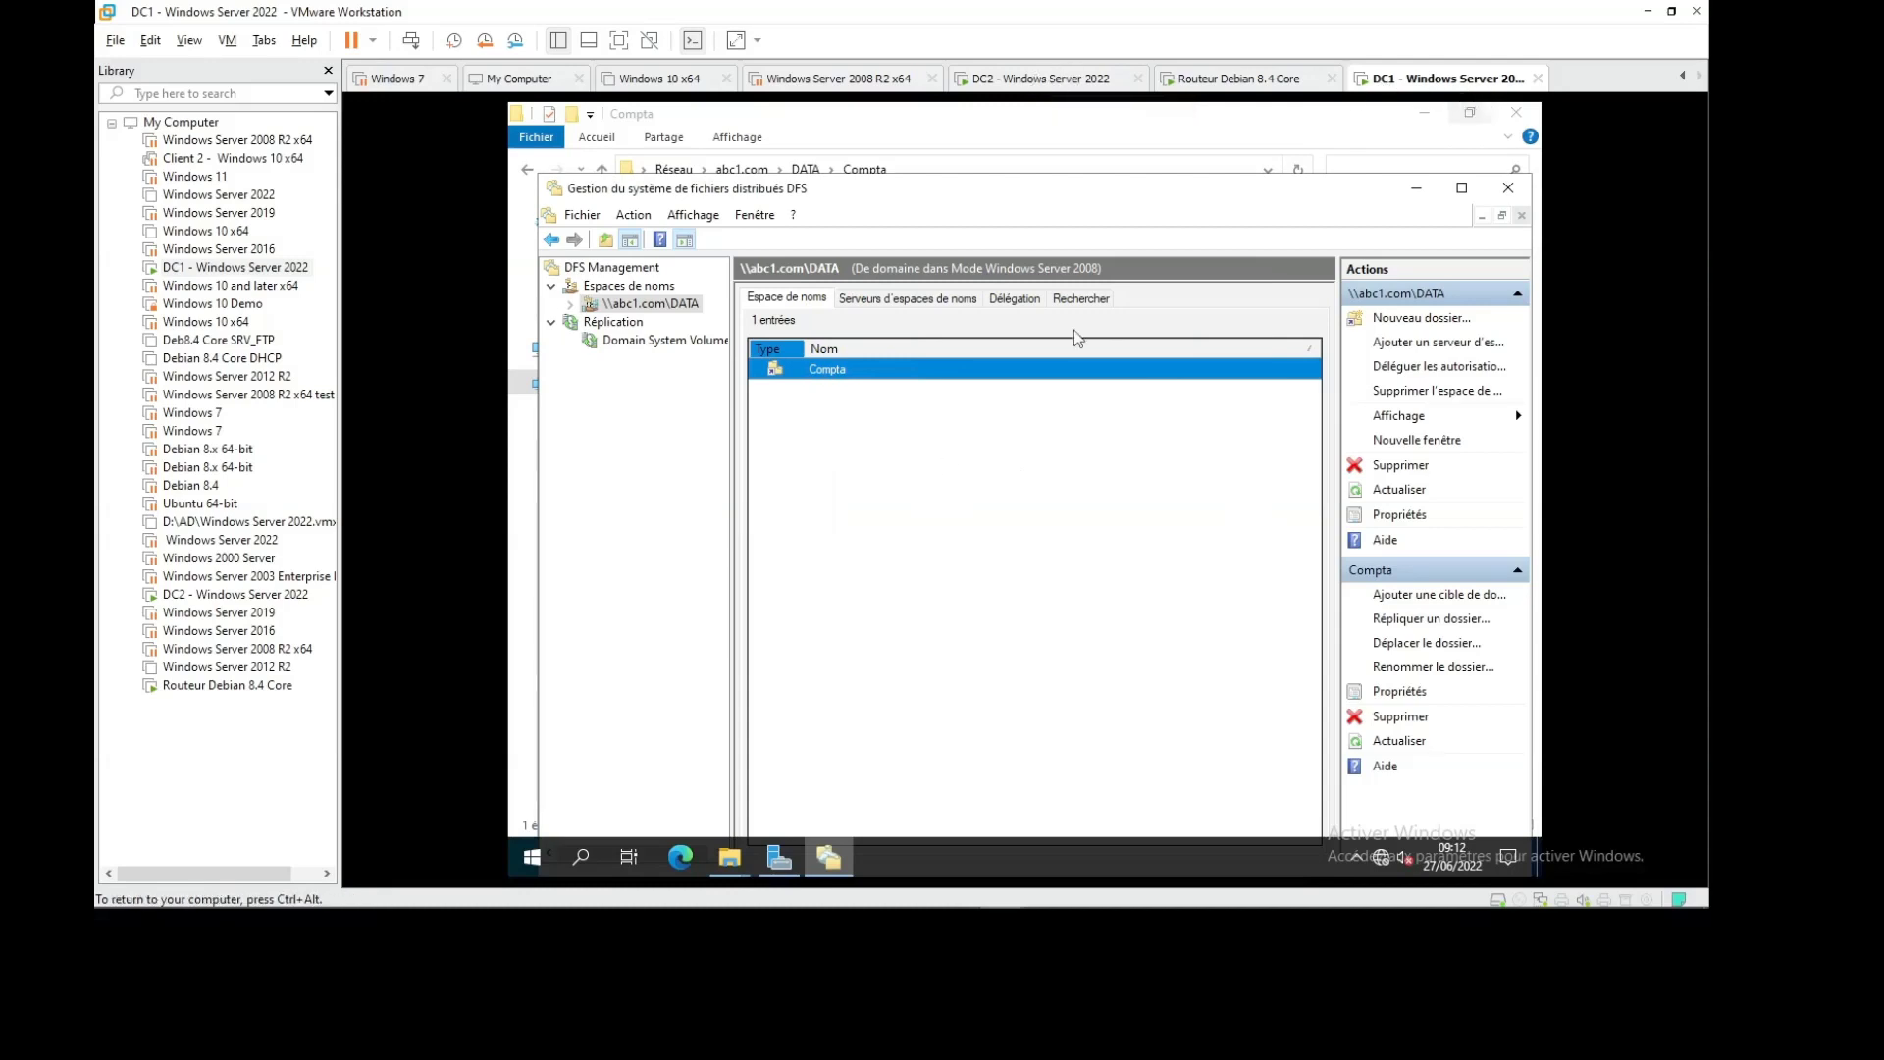
key(super+r)
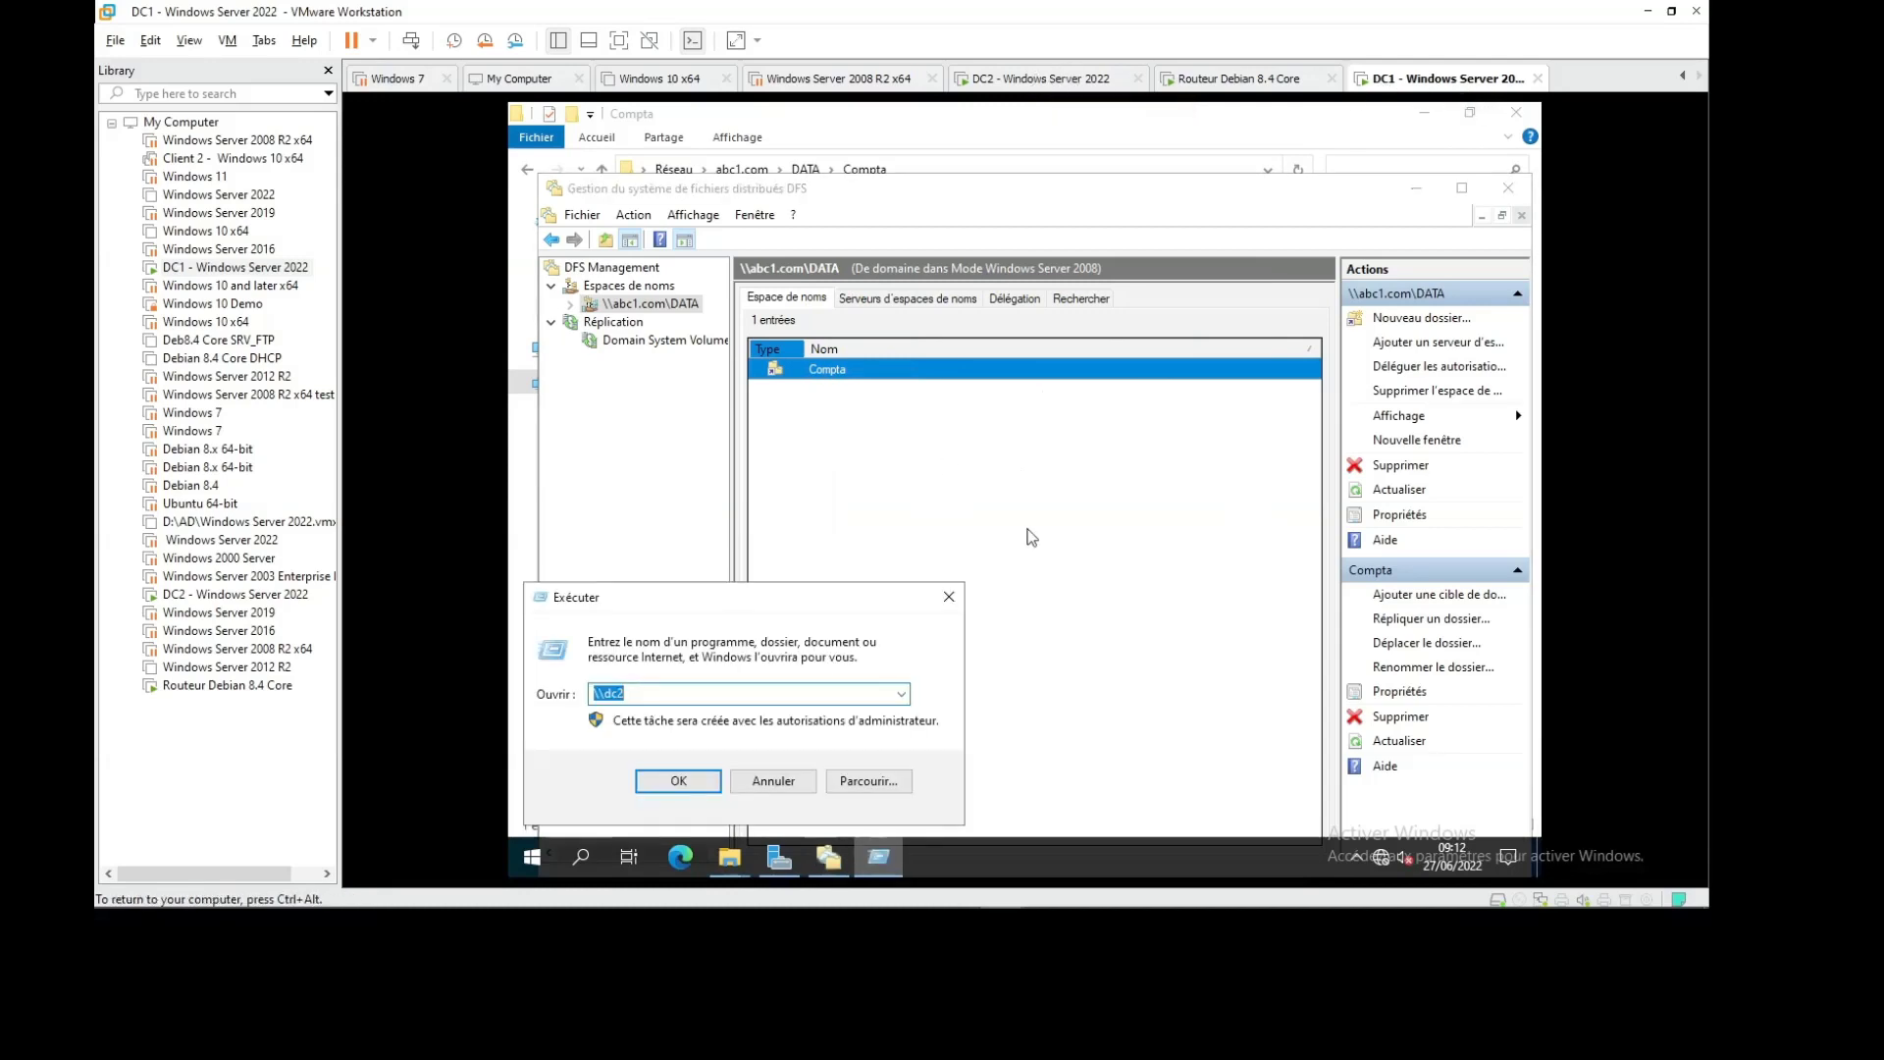
key(Return)
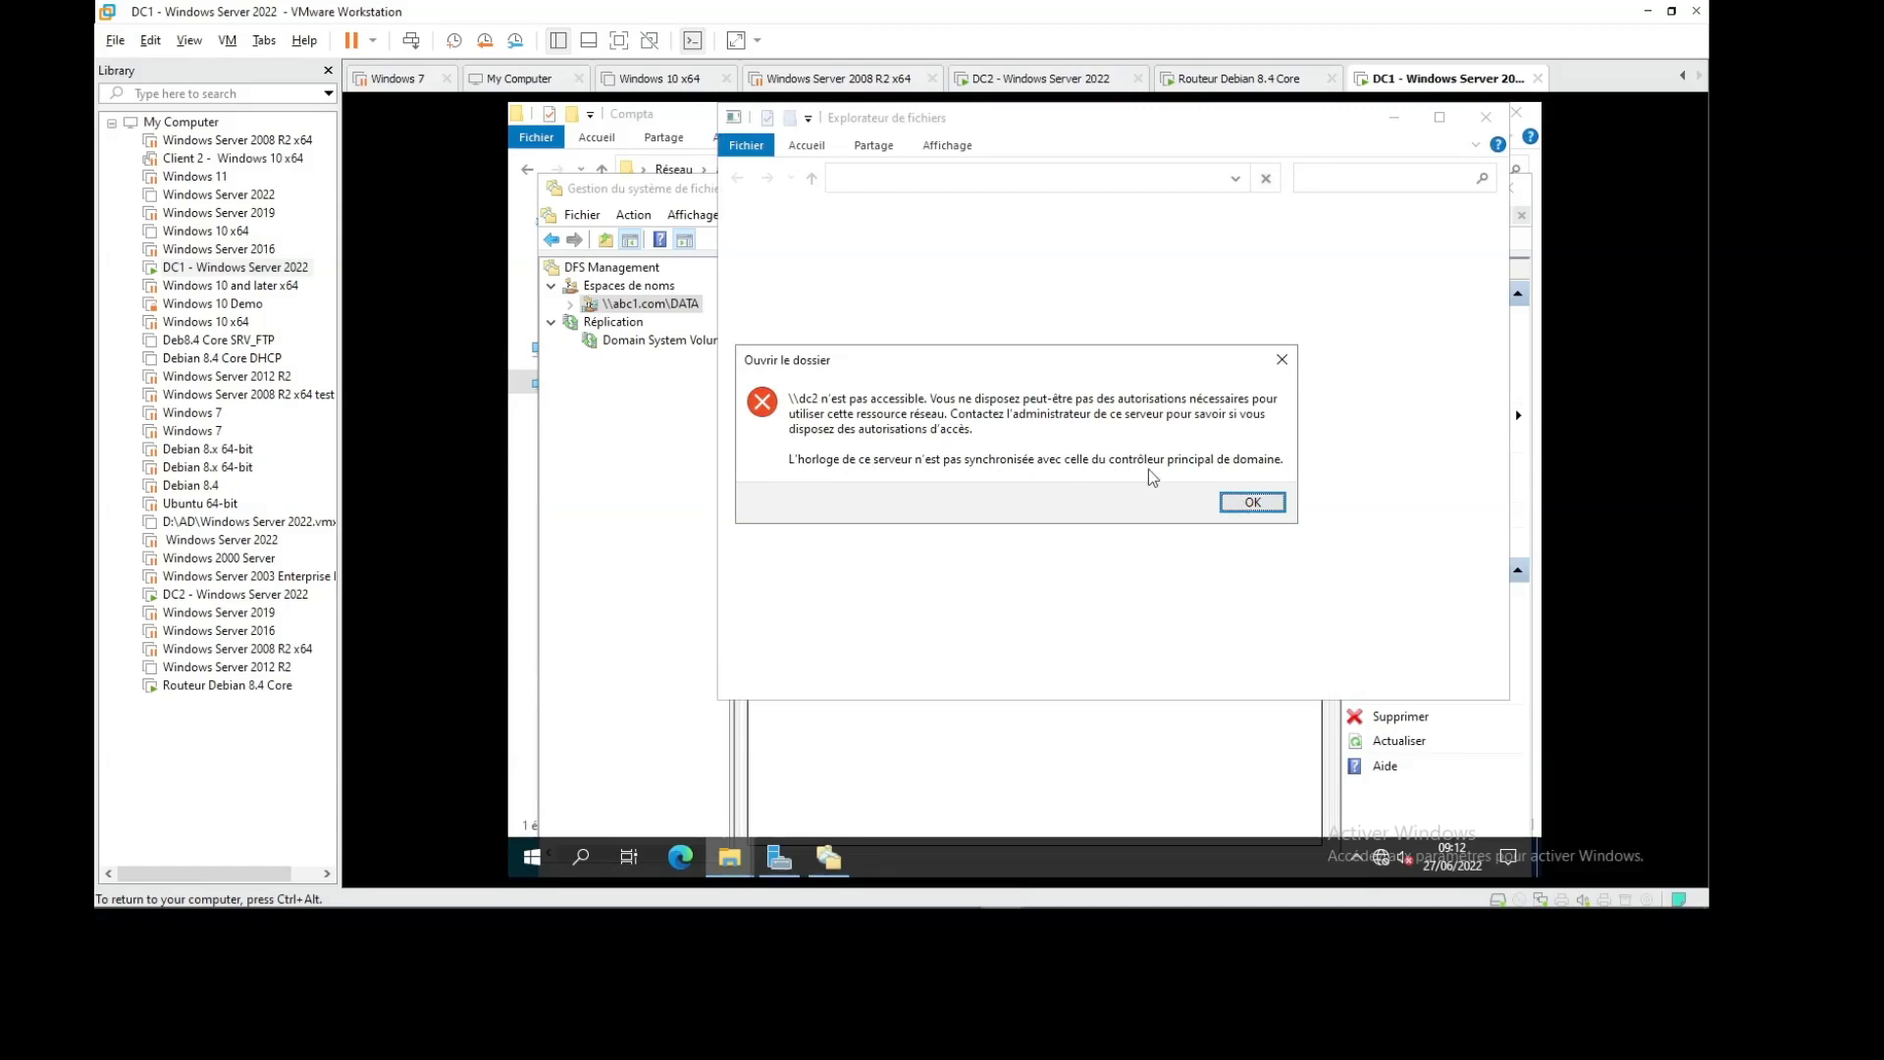
click(1251, 503)
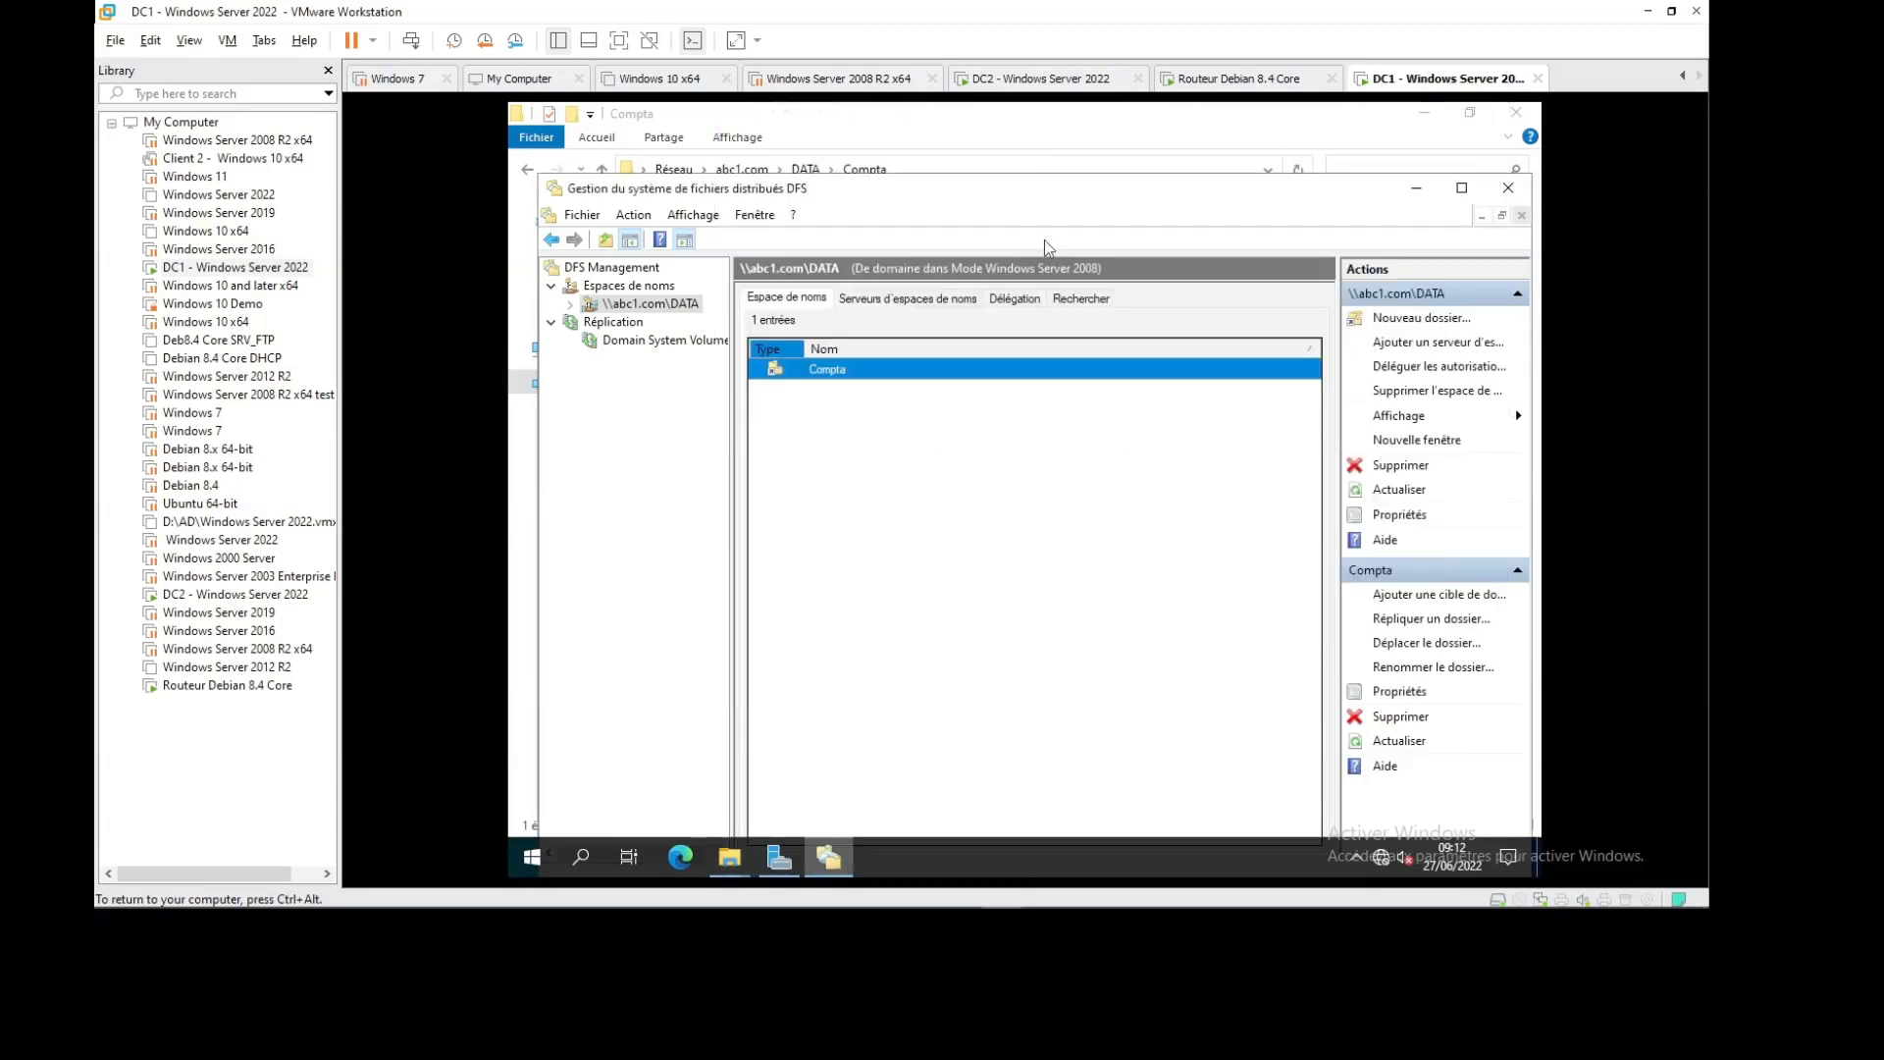
click(1067, 81)
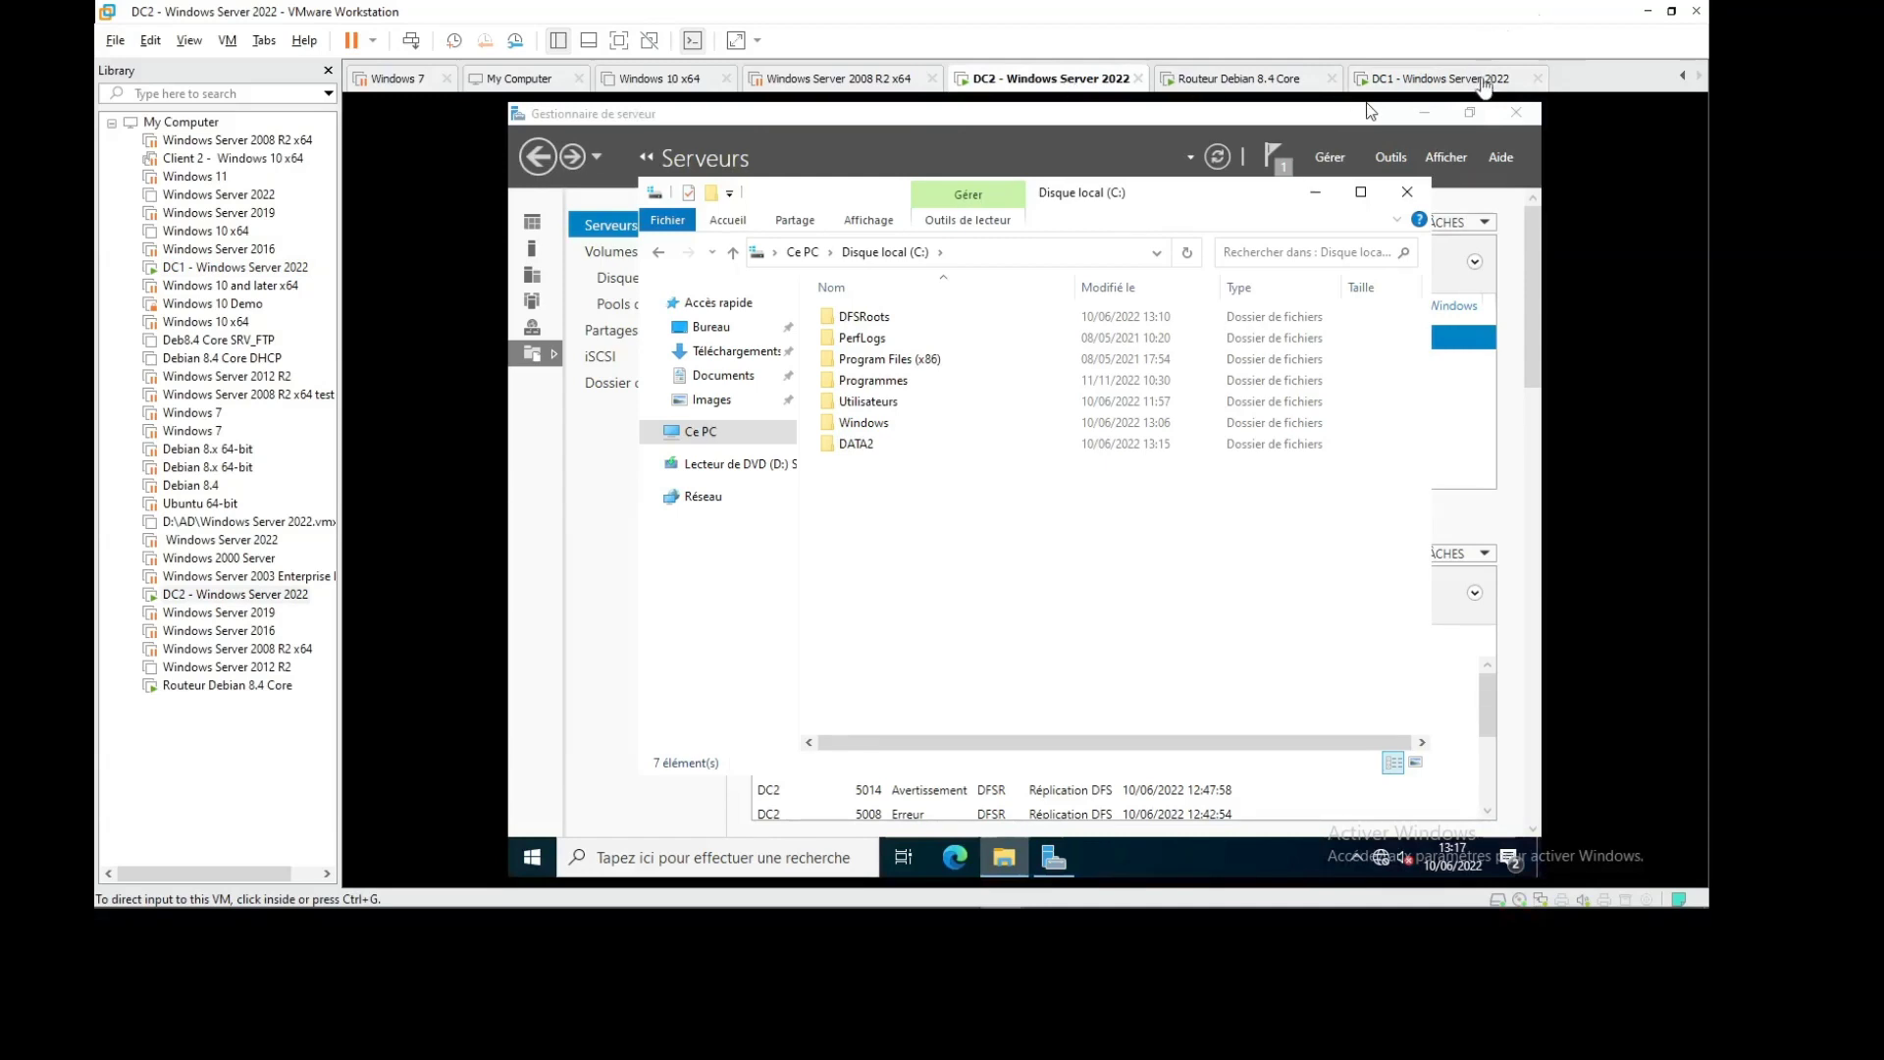
click(1443, 78)
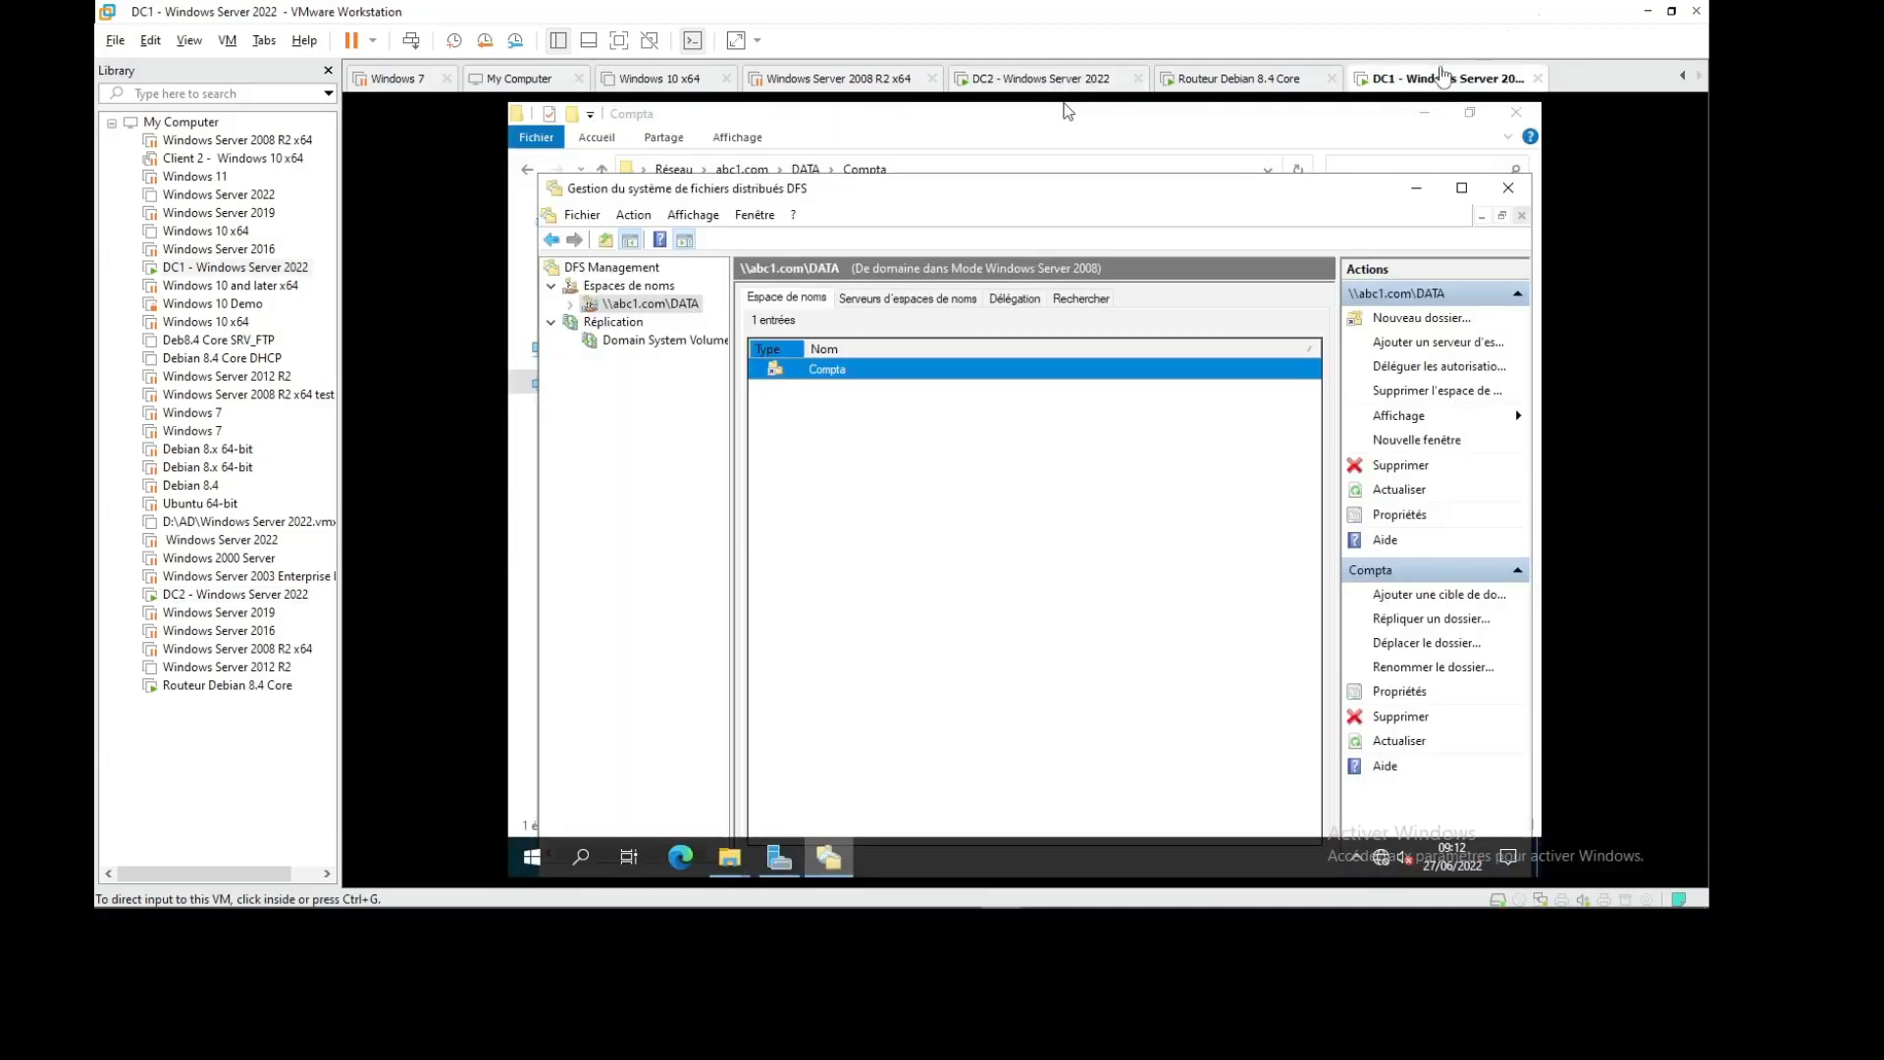
click(1051, 78)
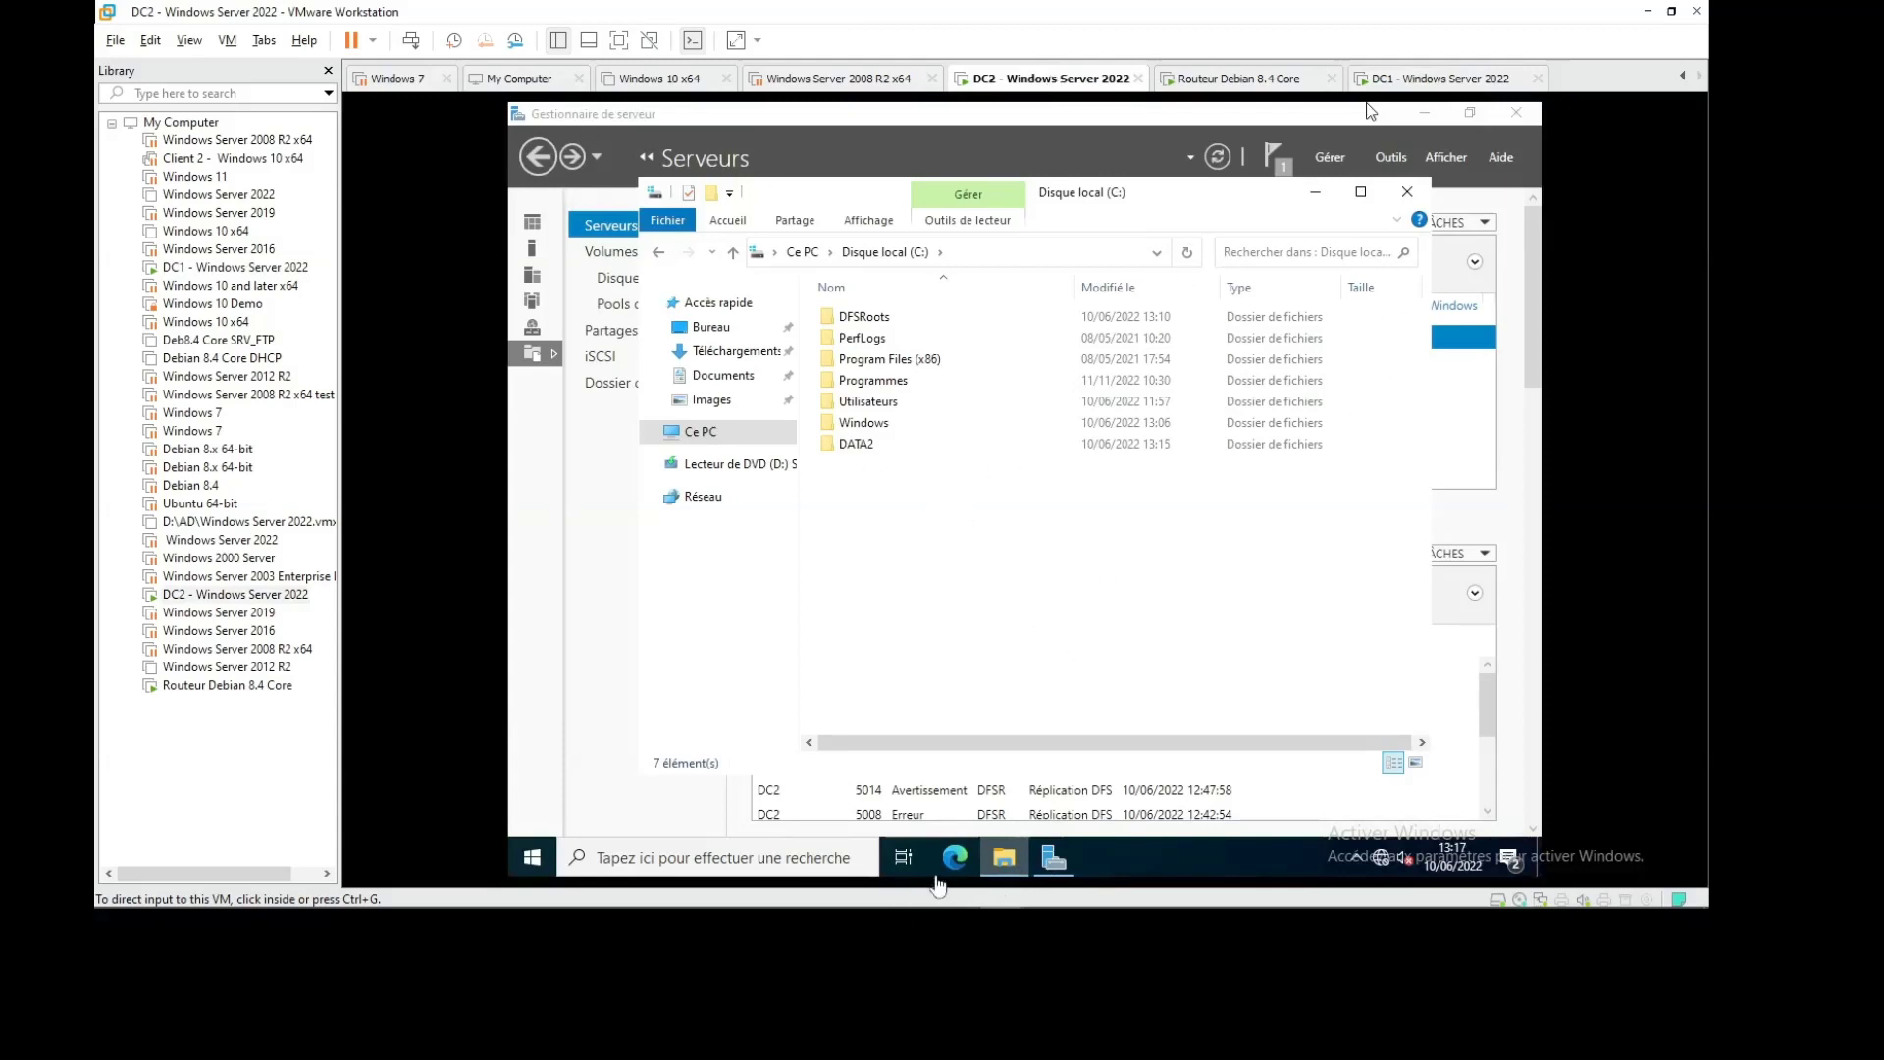
key(super+r)
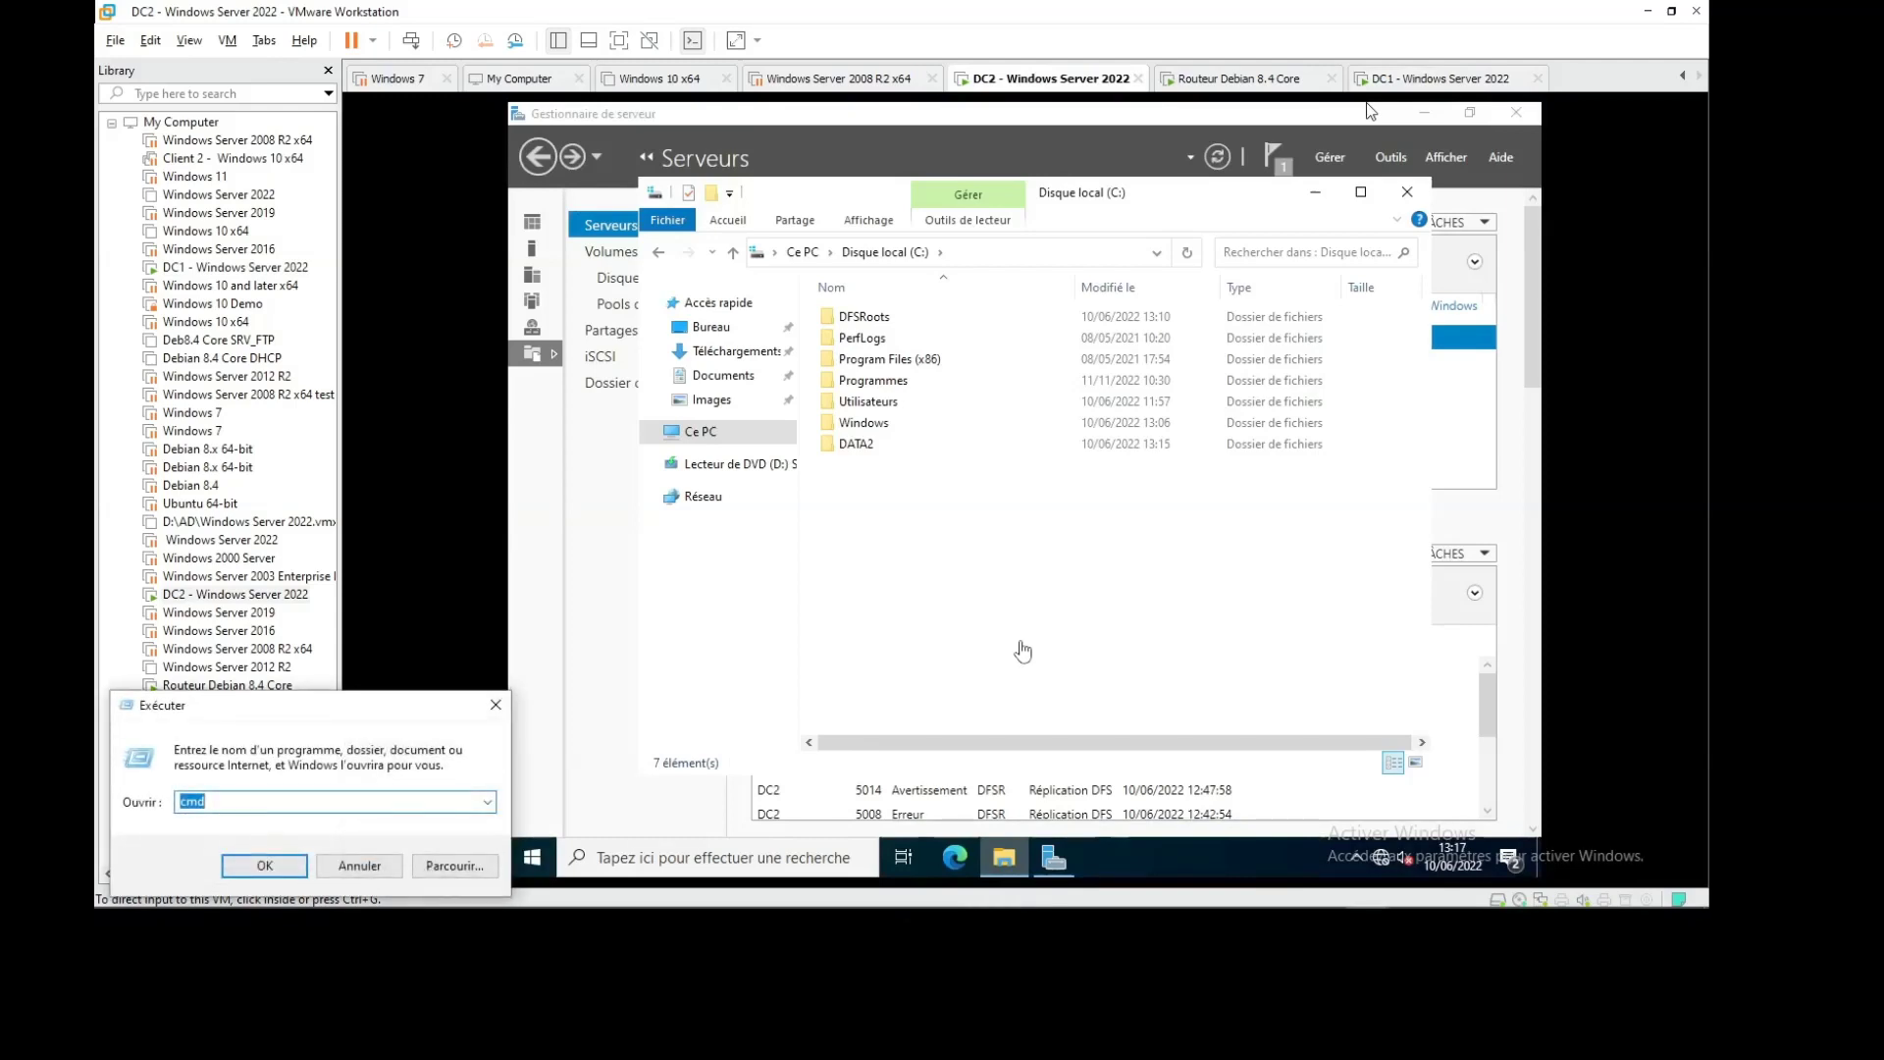
click(960, 616)
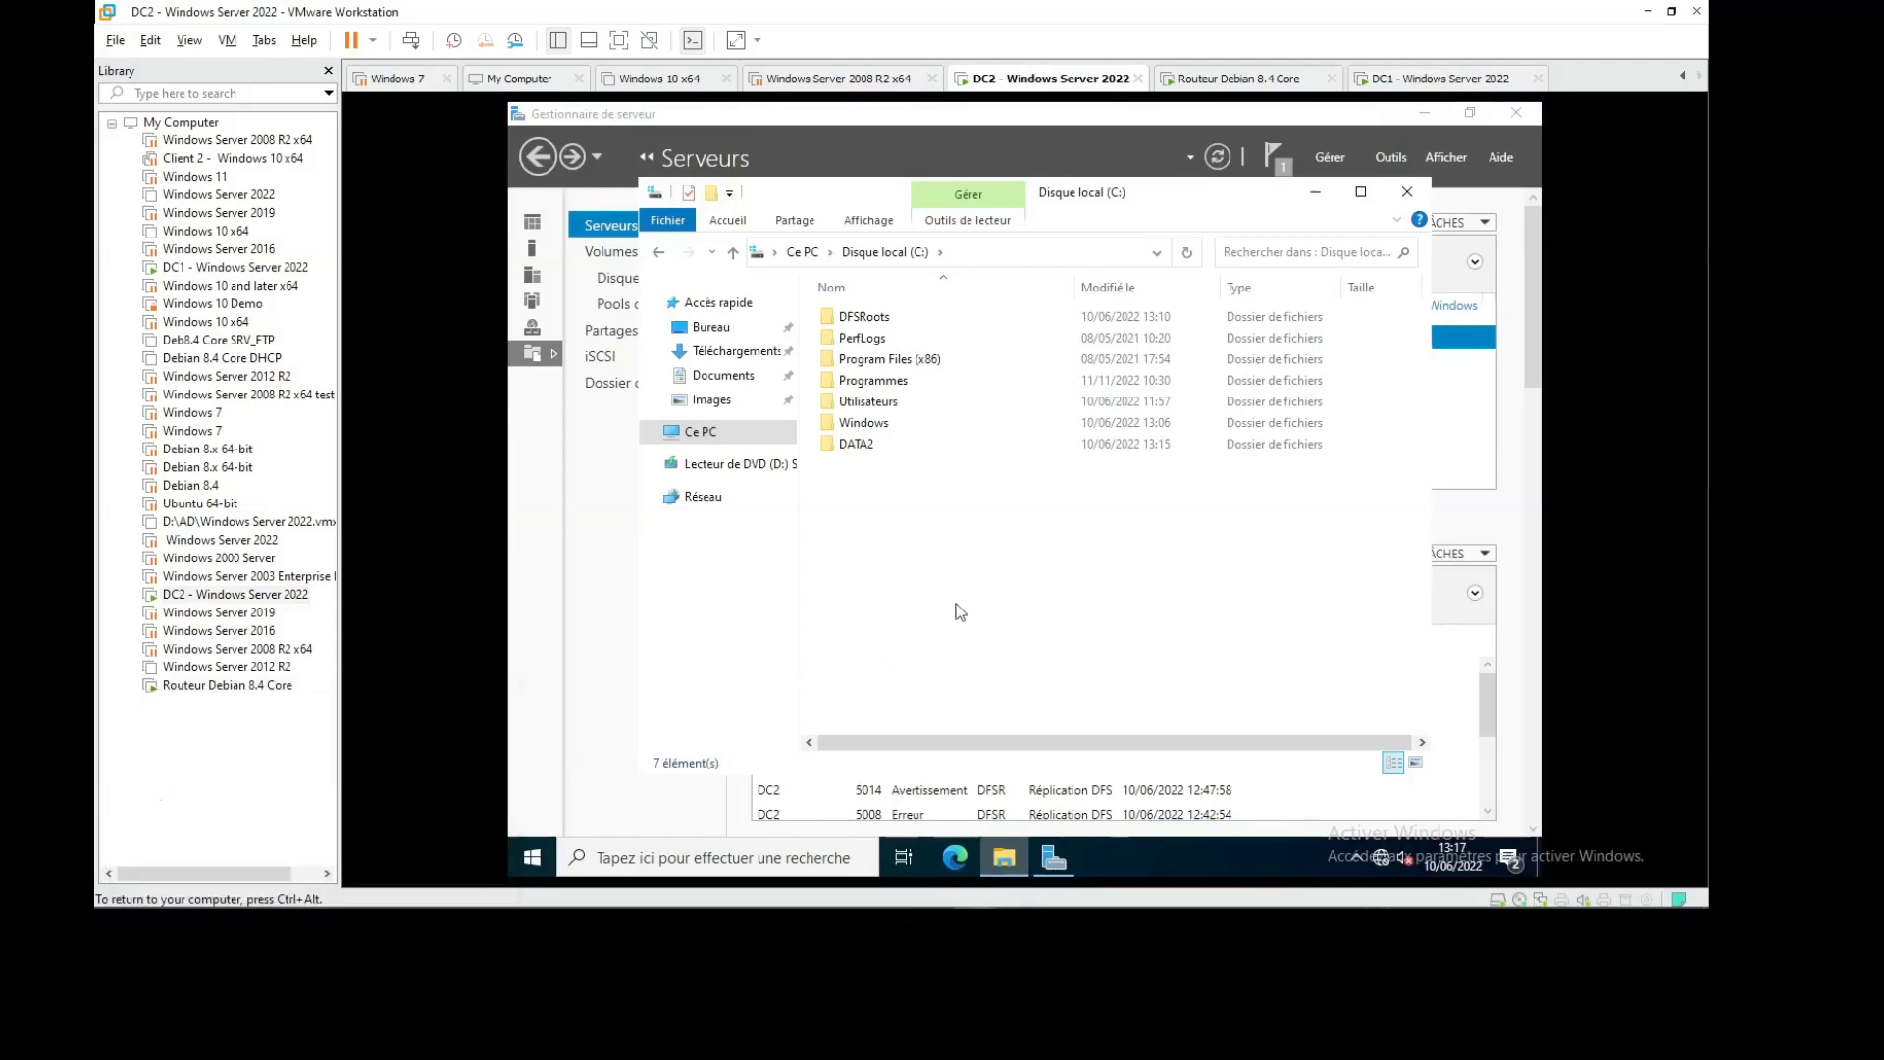
key(super+r)
key(Return)
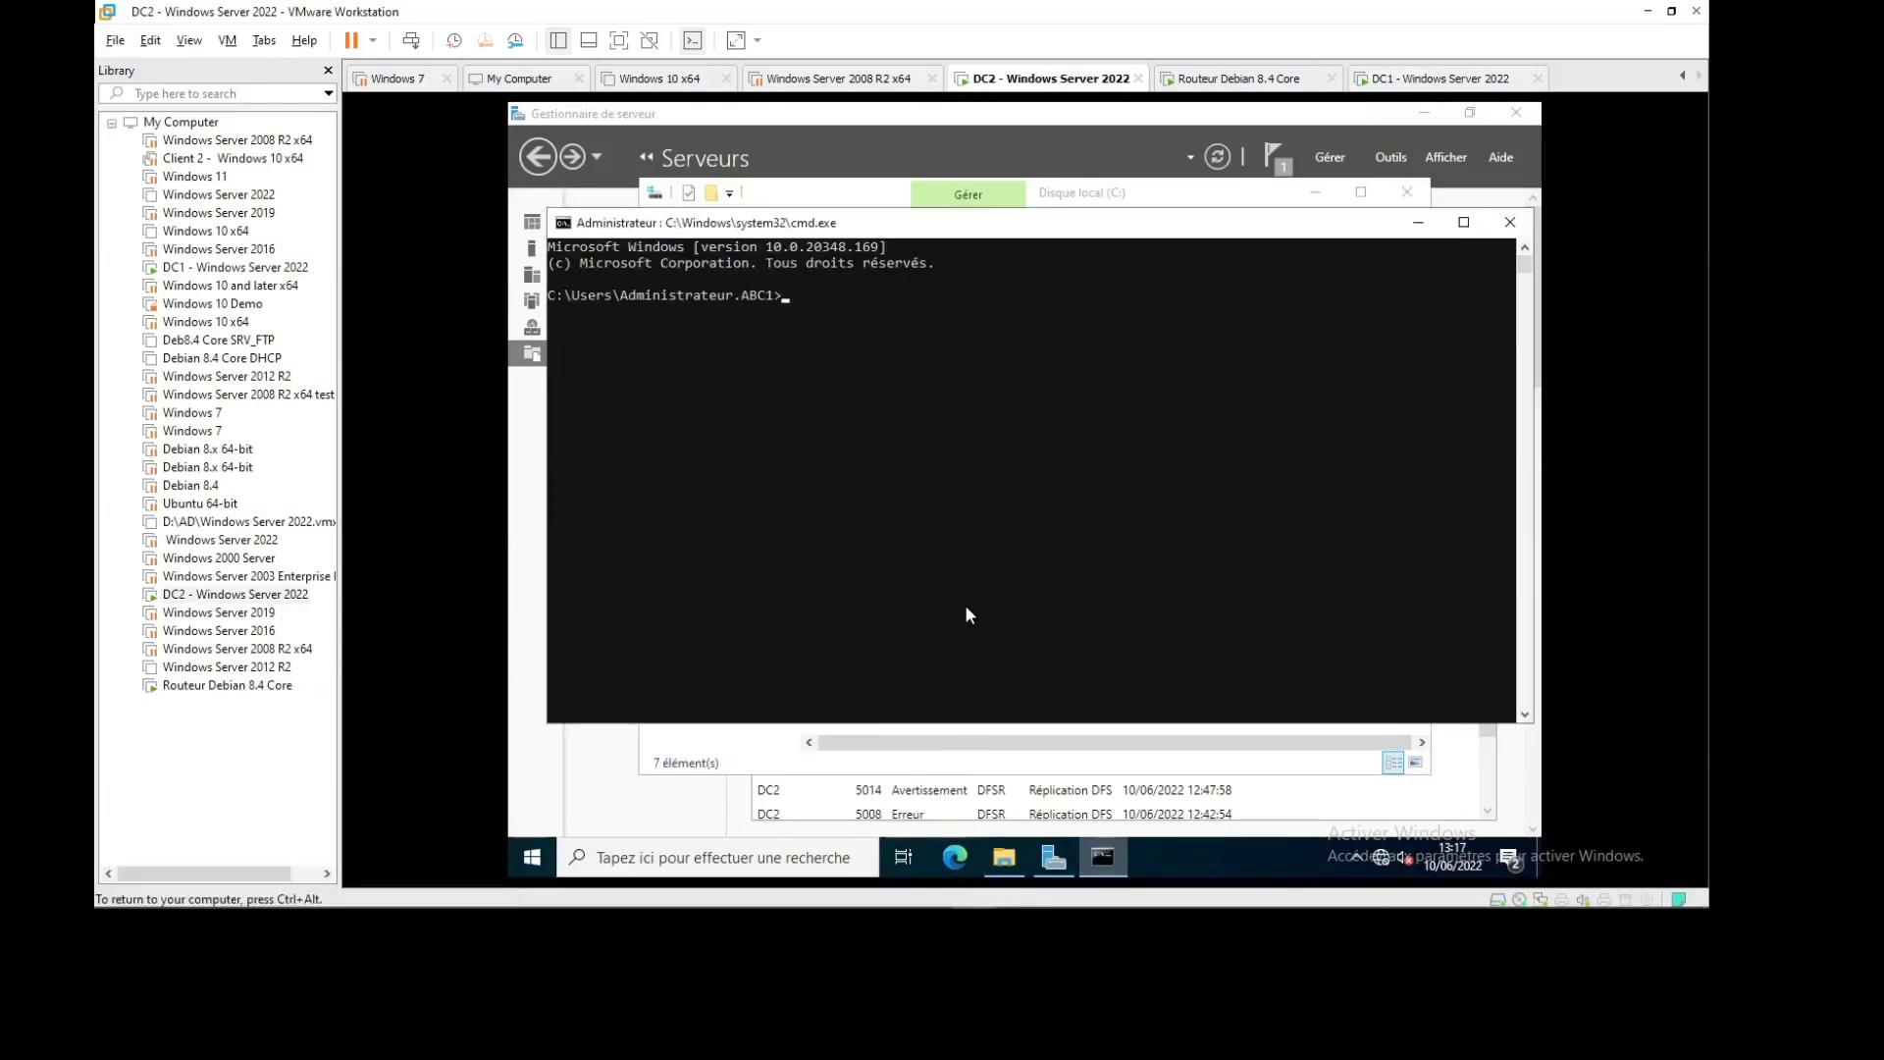
text(ipconfig)
key(Return)
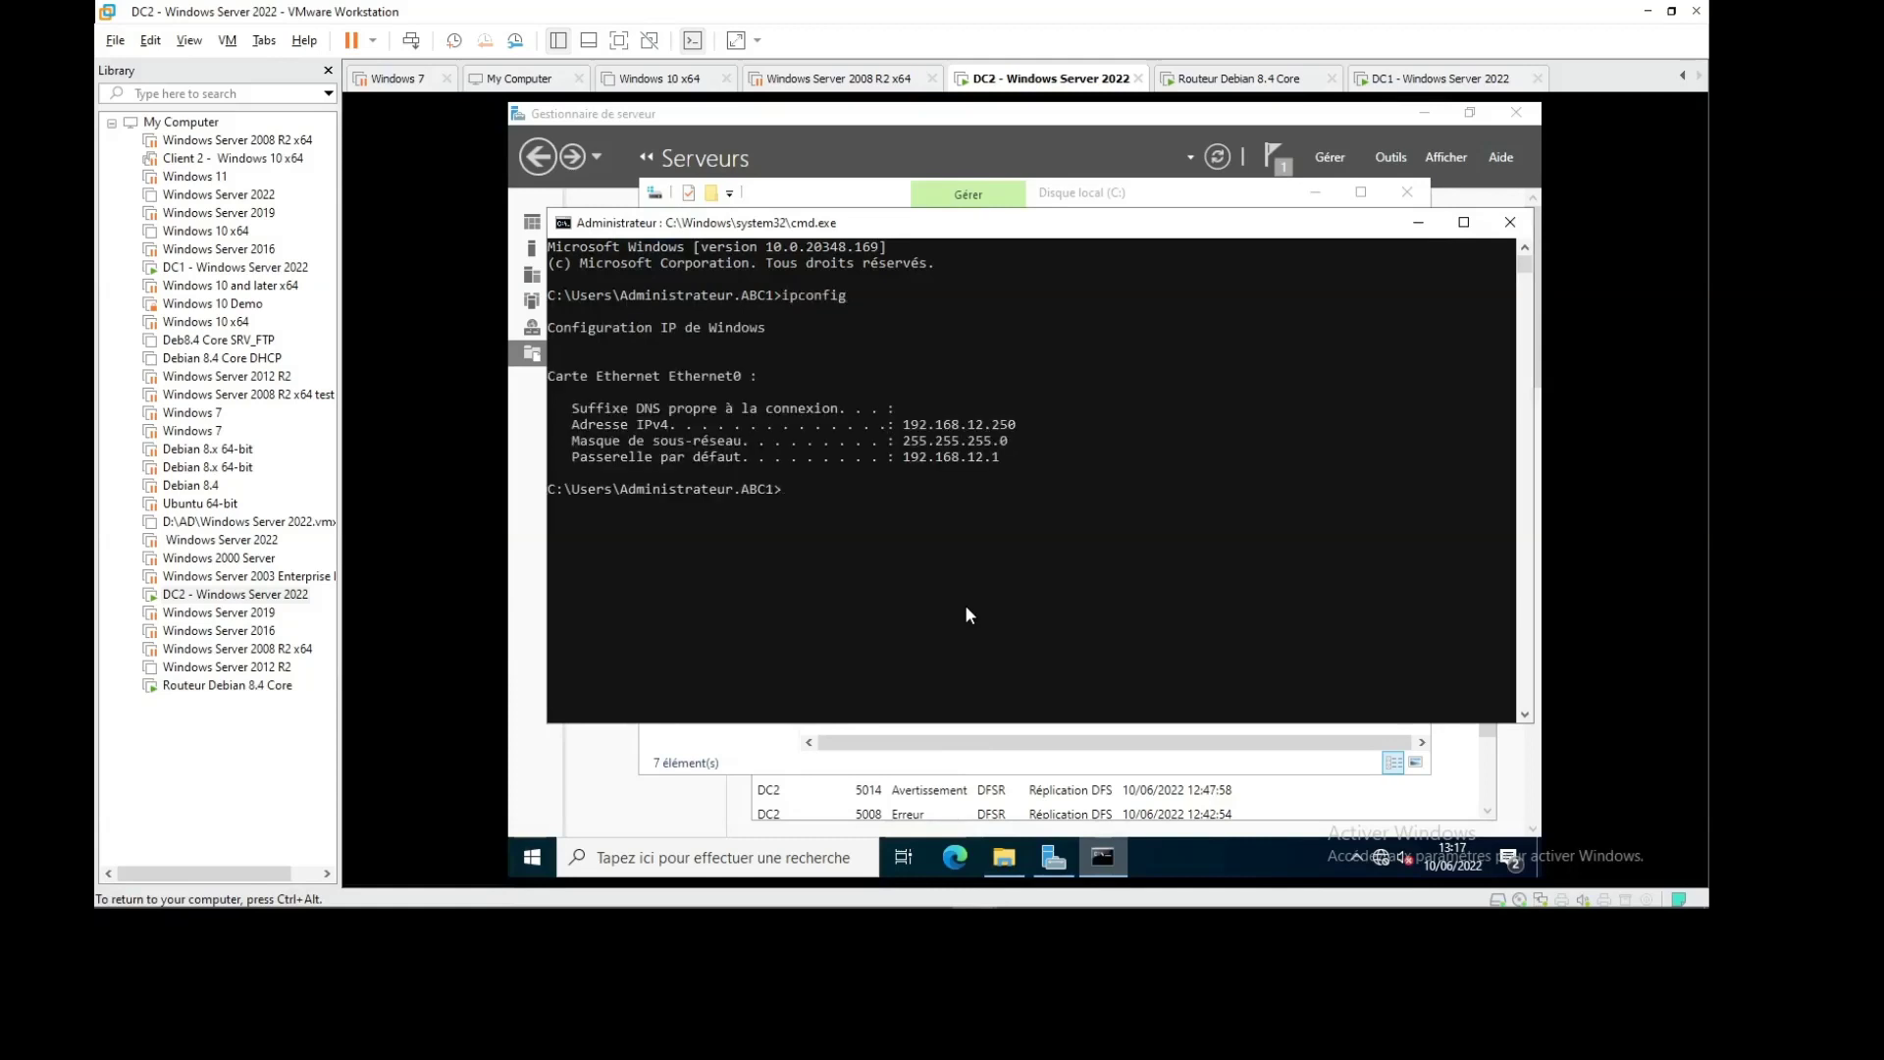
text(ping 192.168.11.250)
key(Return)
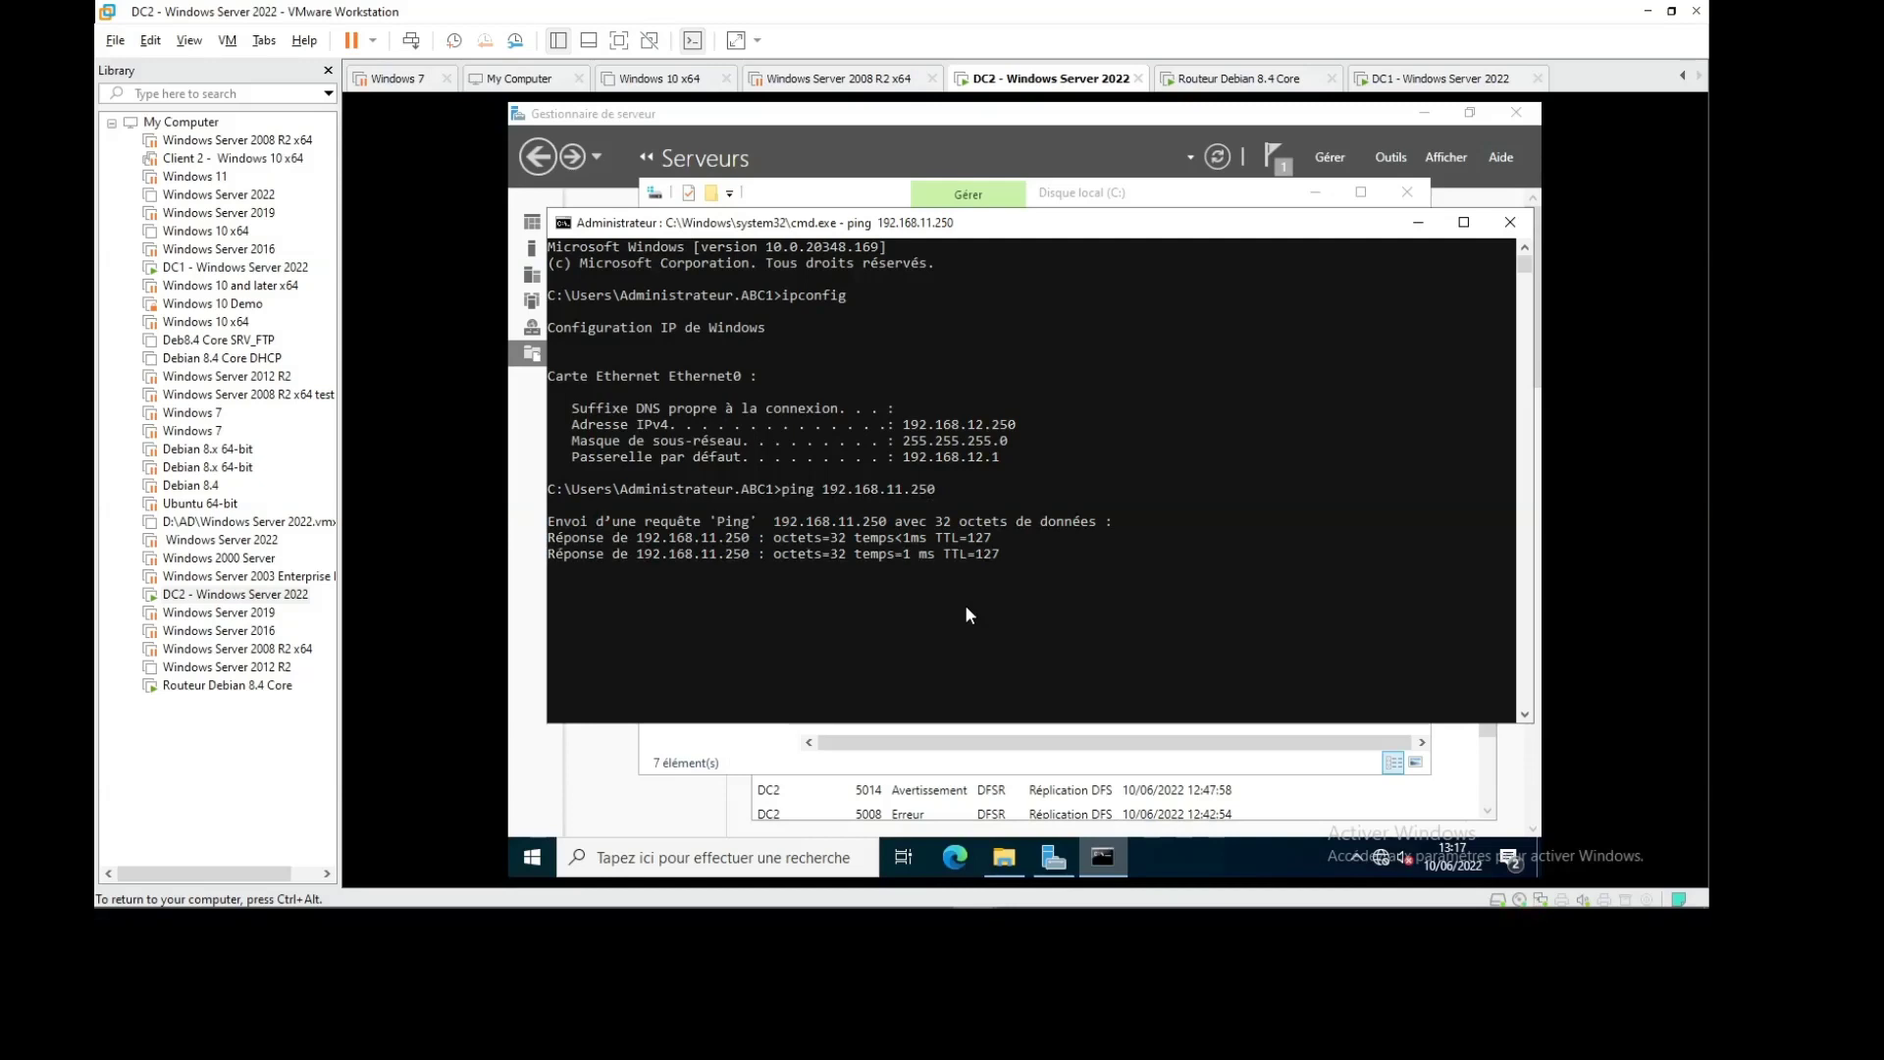
key(ctrl+c)
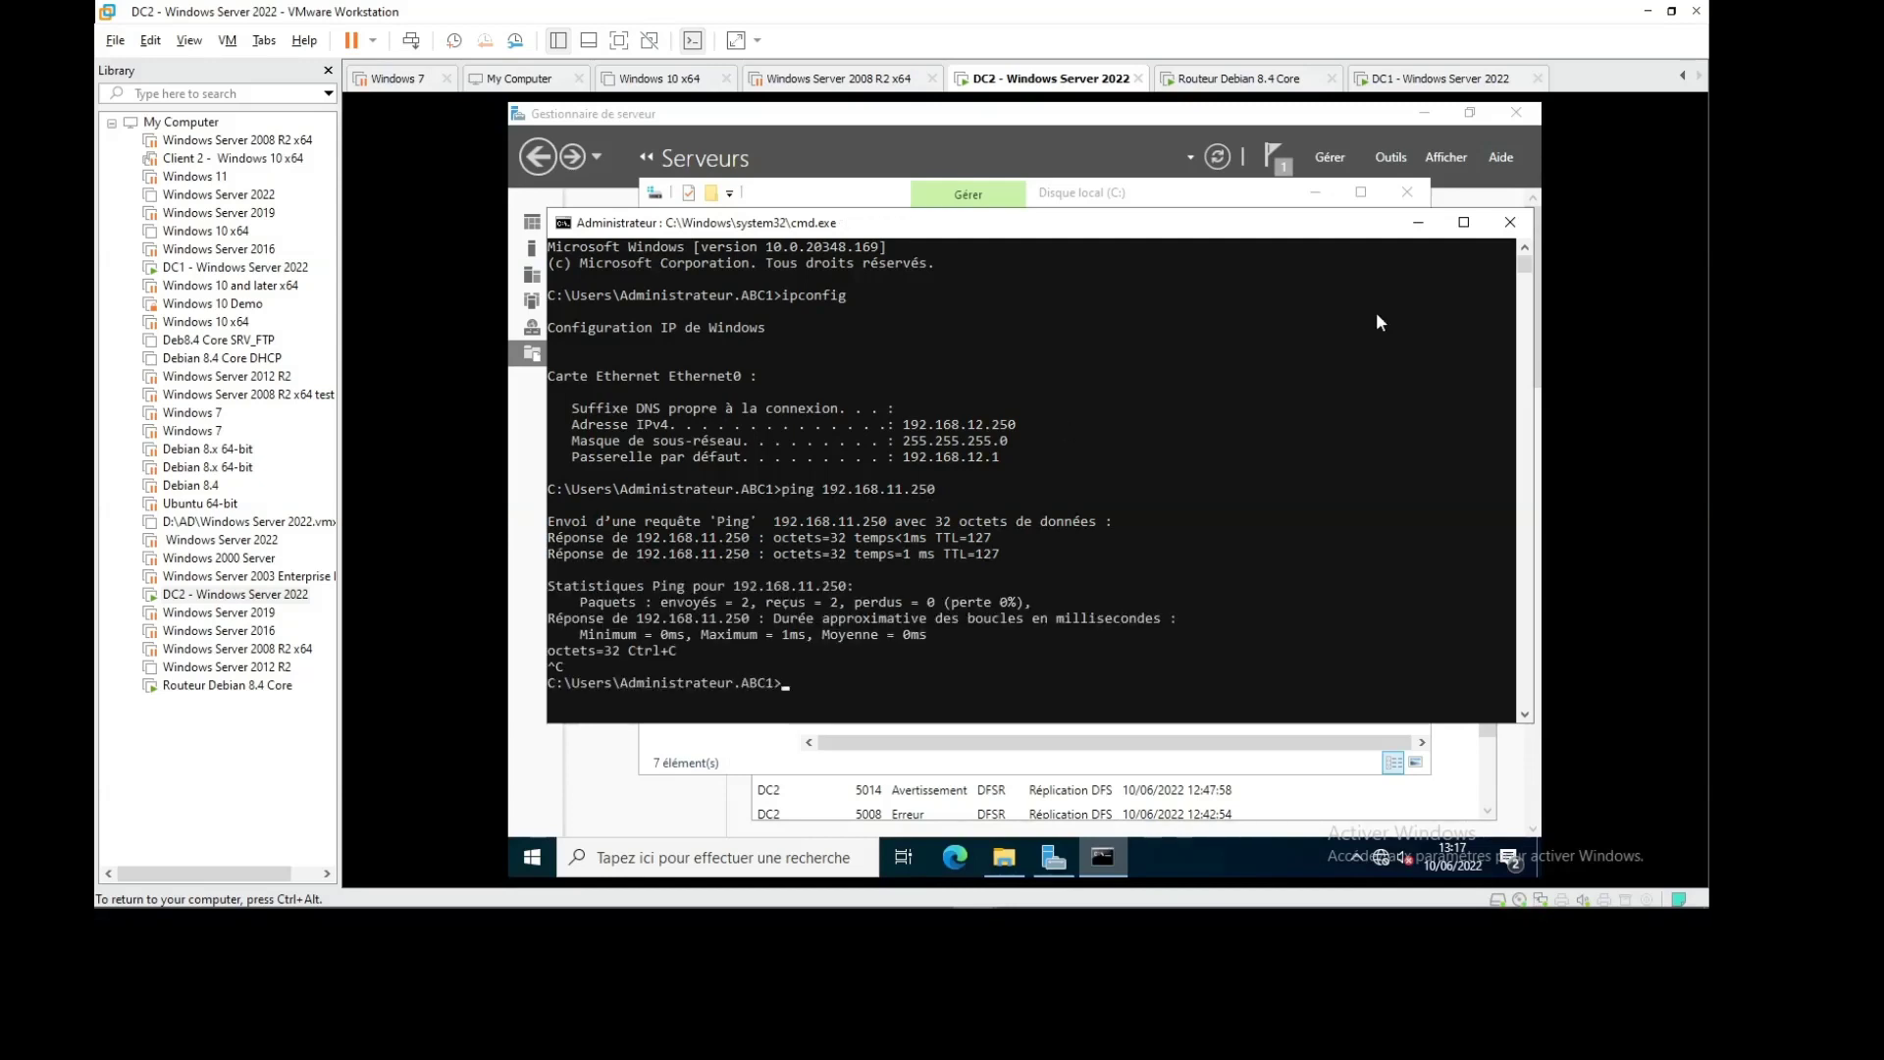
click(1507, 222)
click(1435, 78)
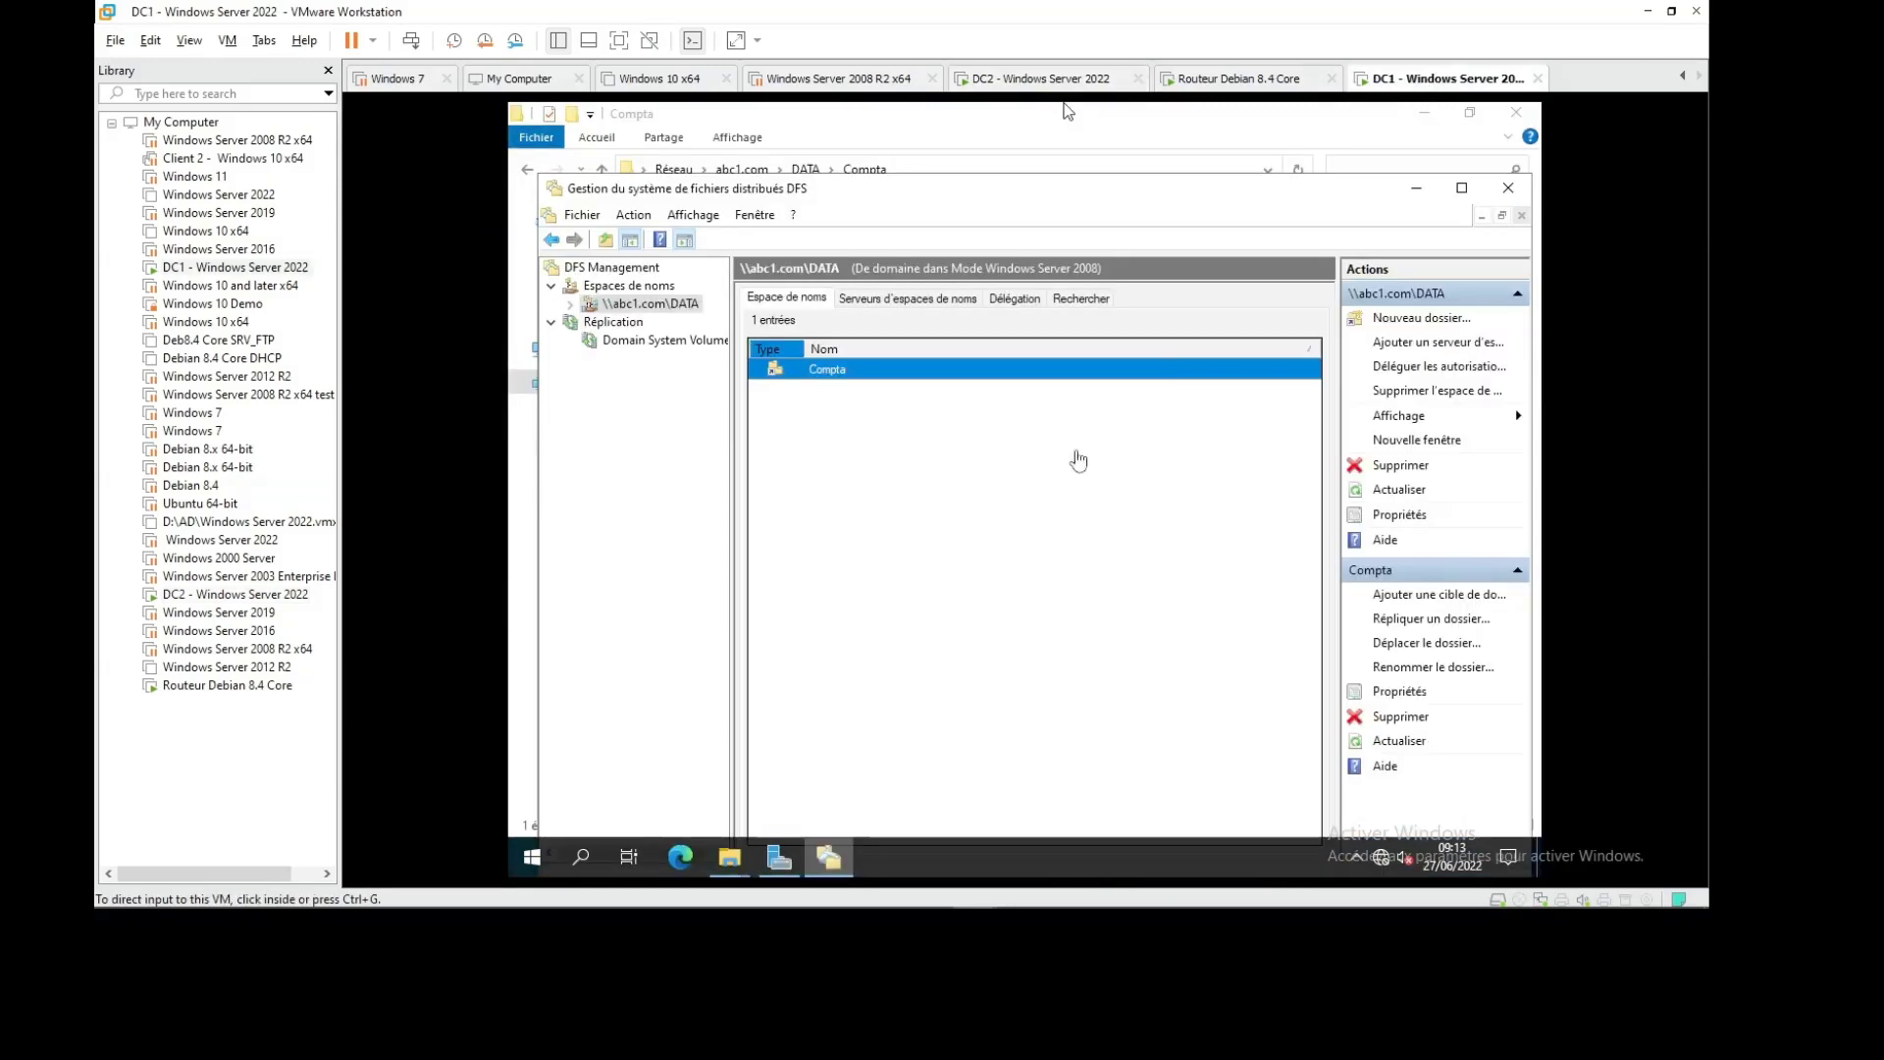
Open the Run prompt inside DC1 and try to open the \\dc2 share
click(1068, 110)
key(super+r)
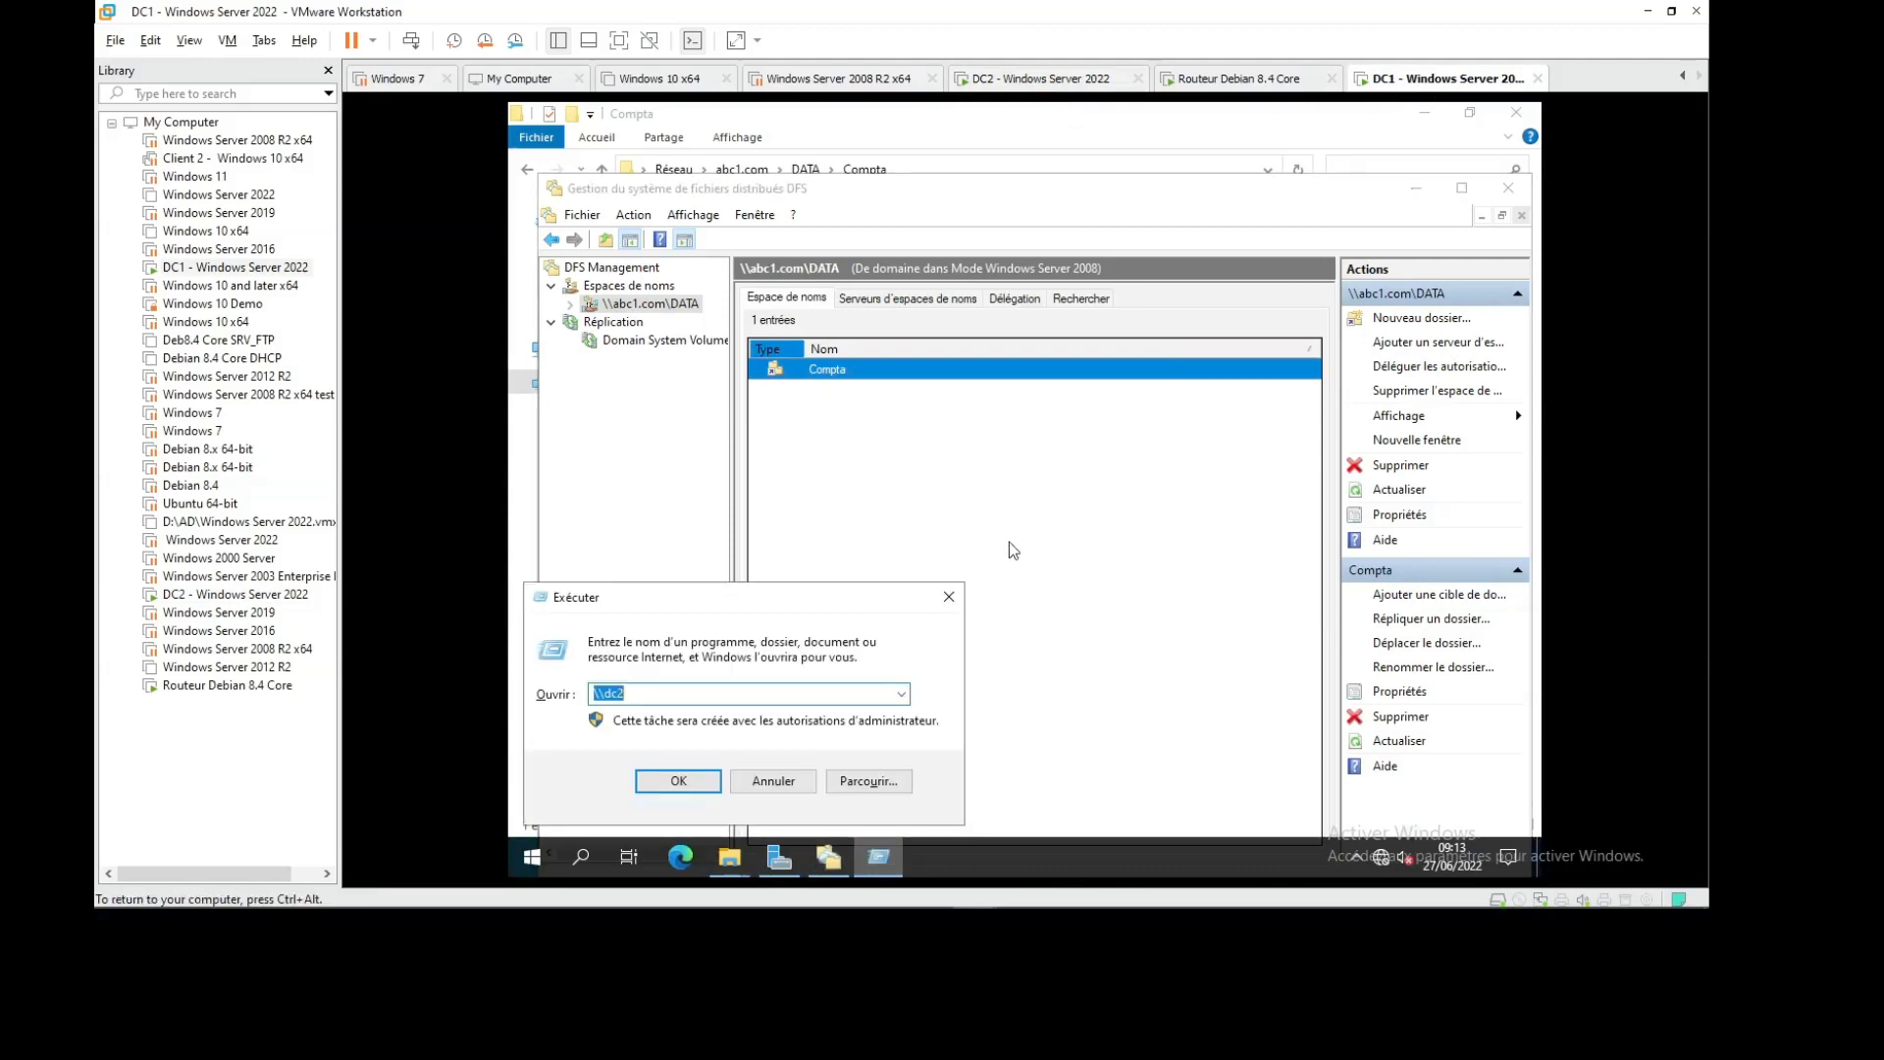
key(Return)
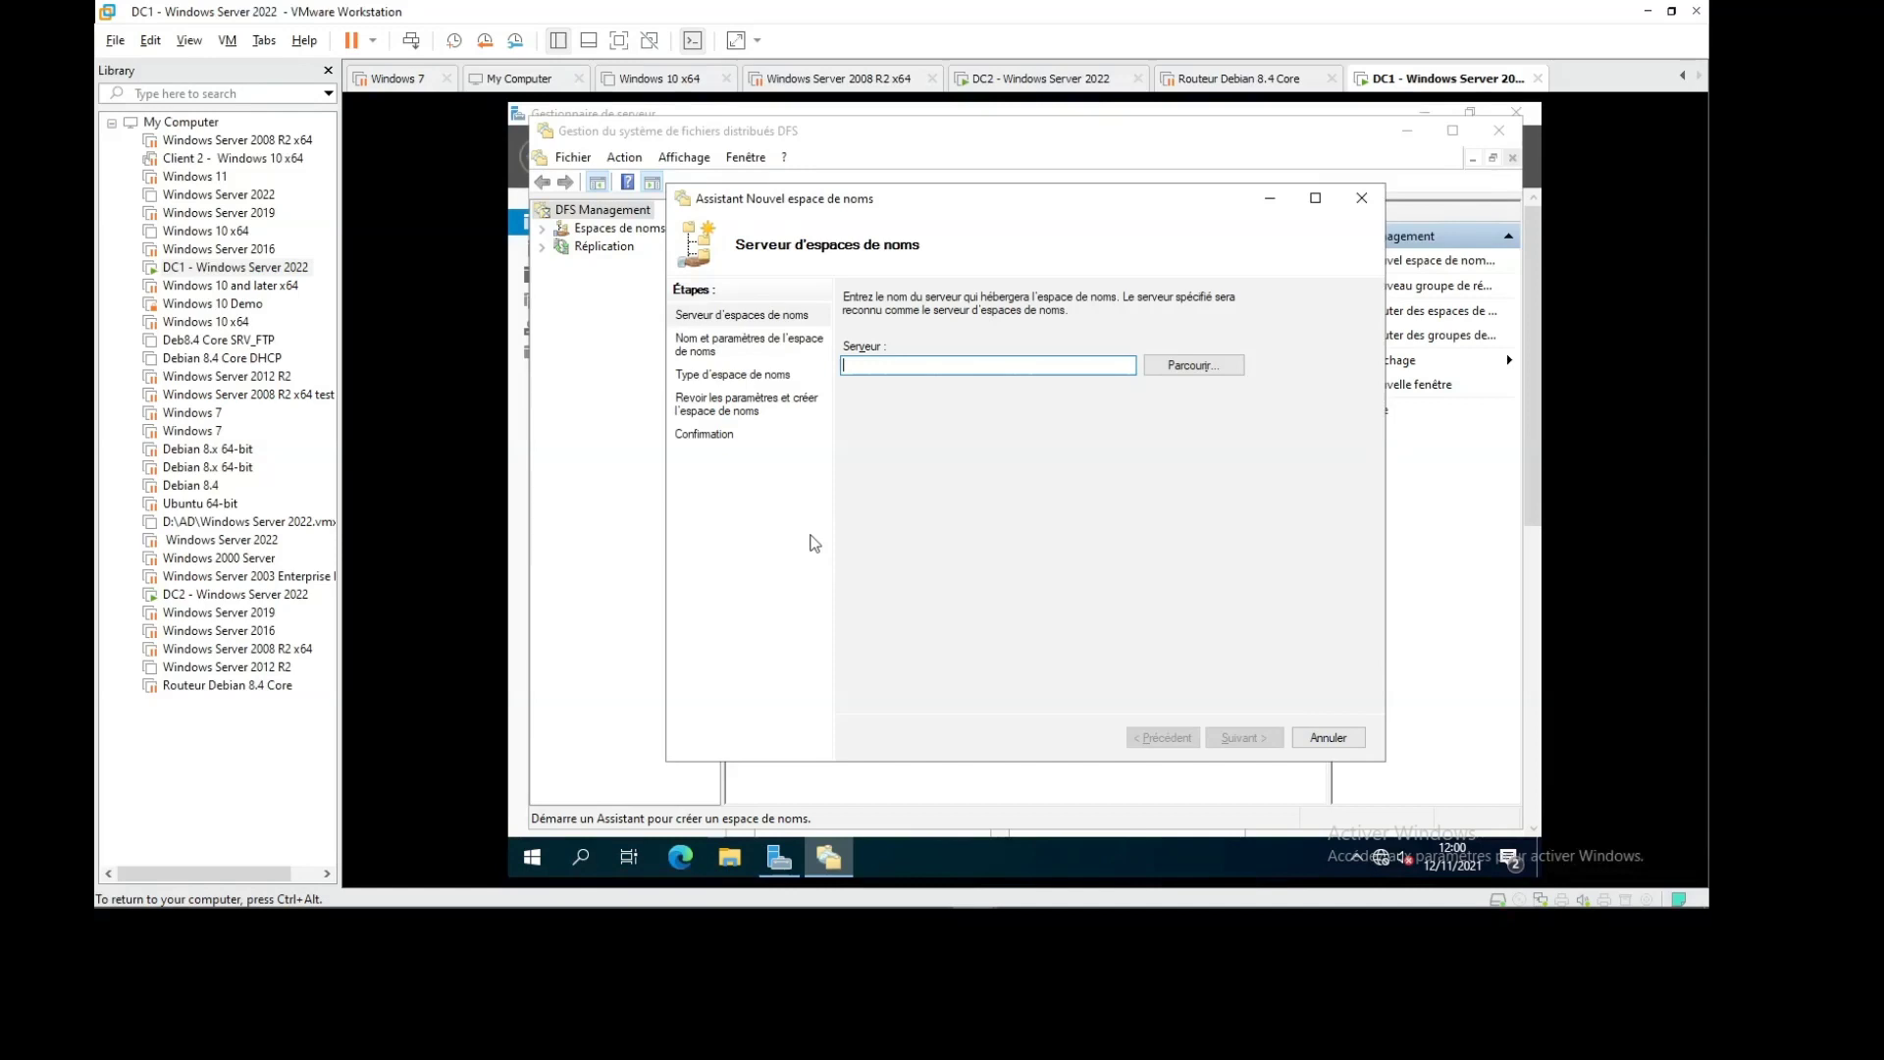
Enter server dc1 and namespace name DFS, giving administrators full and others read-write access
text(d)
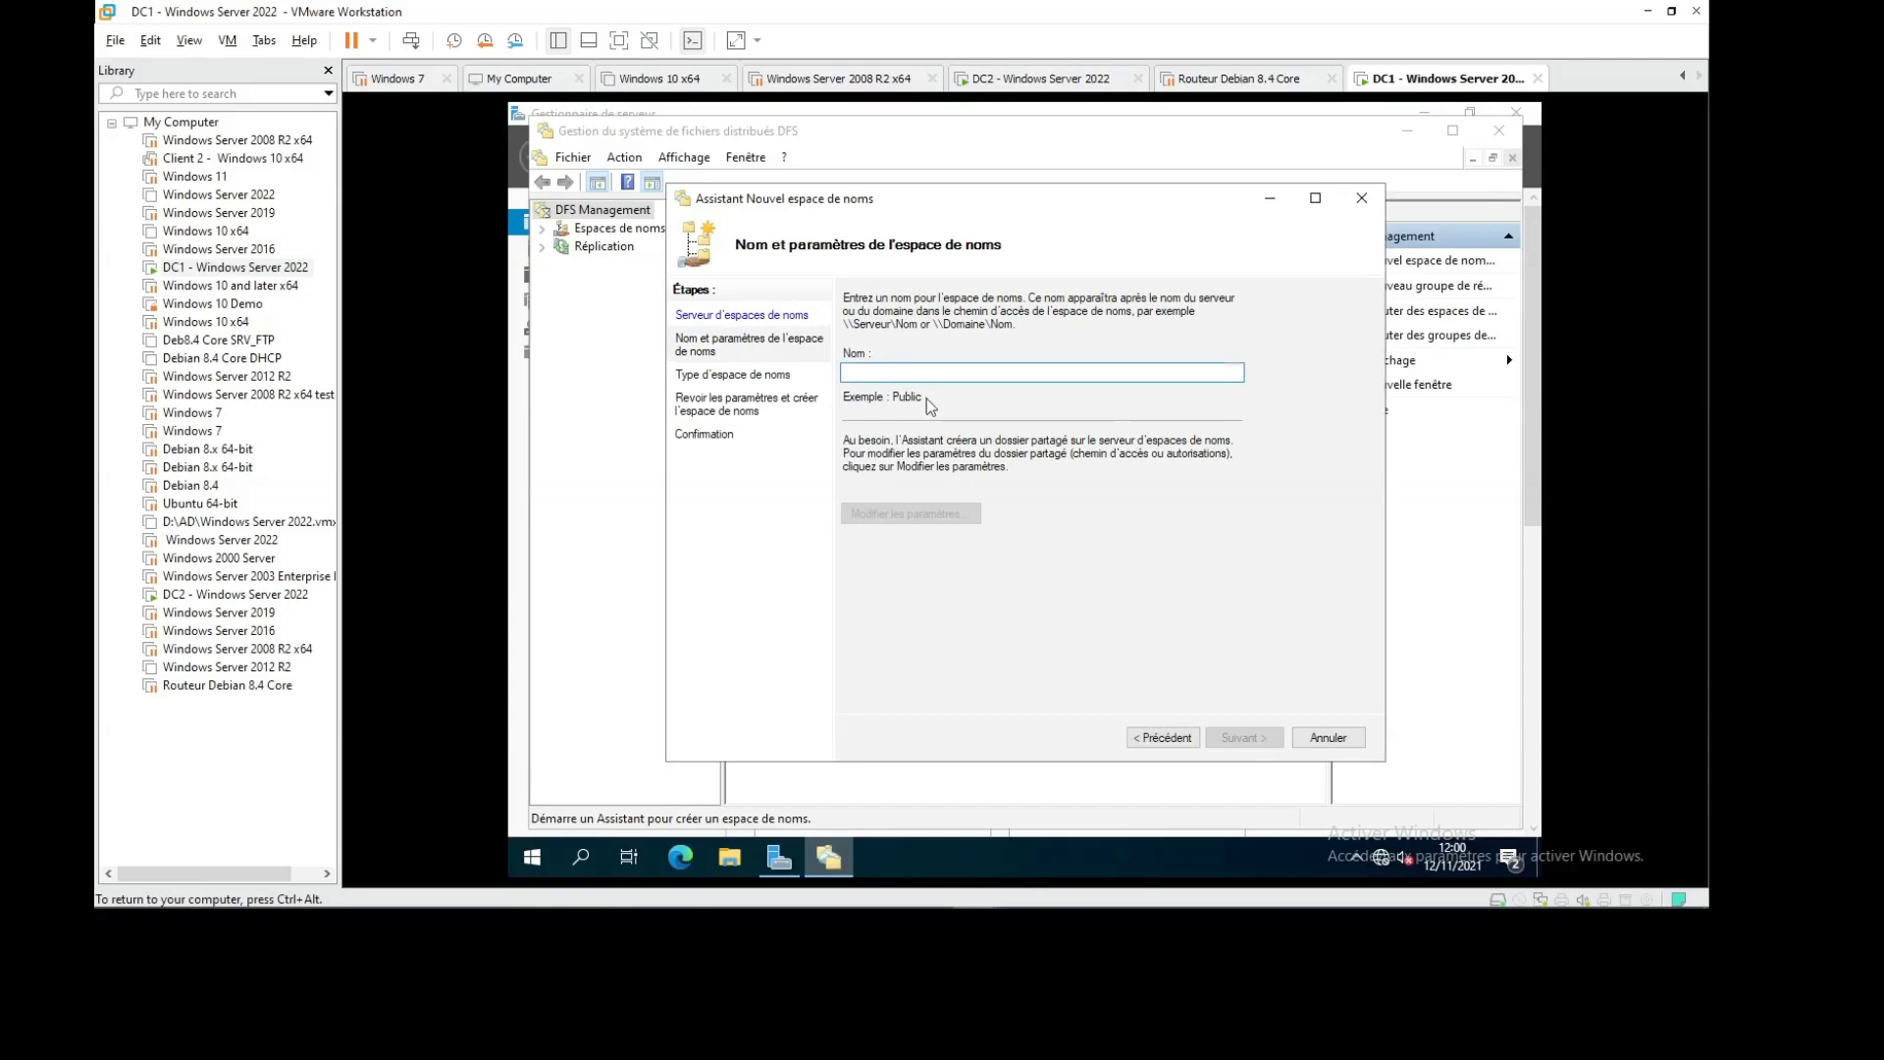
text(DFS)
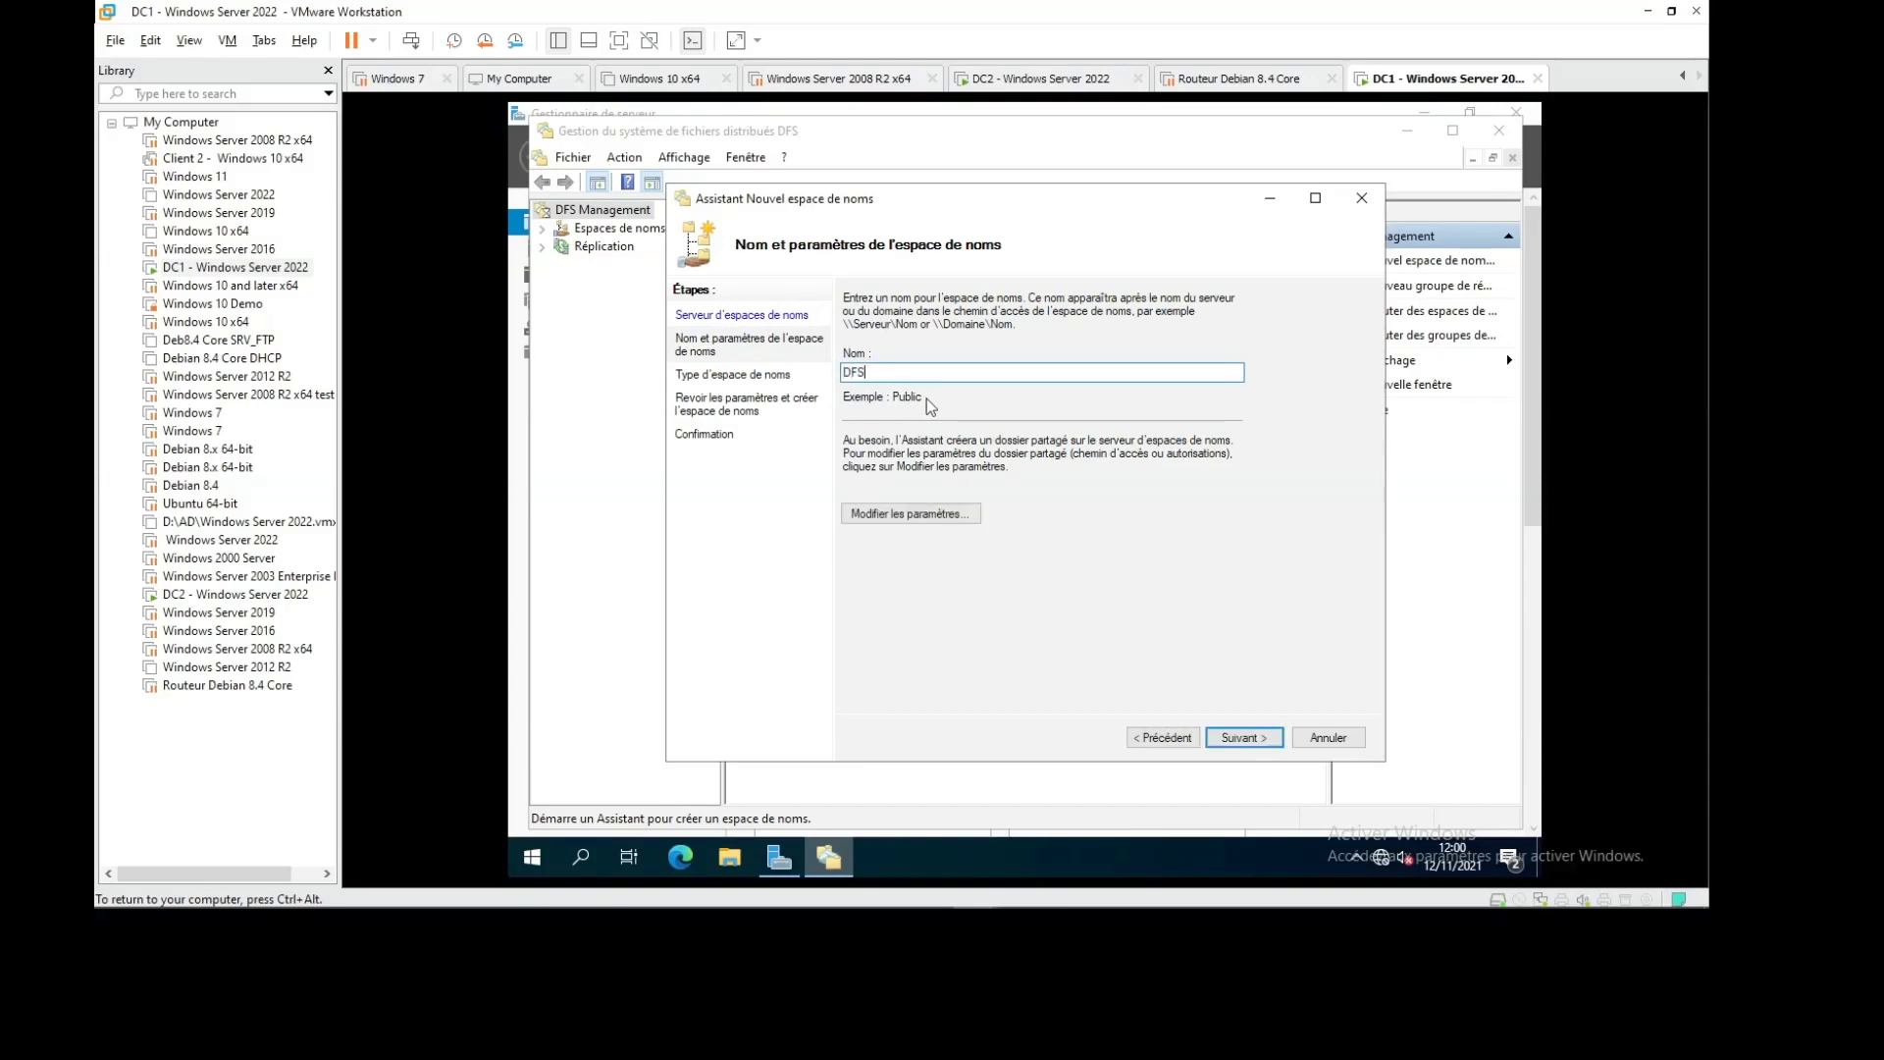
click(1239, 737)
click(1163, 737)
click(911, 513)
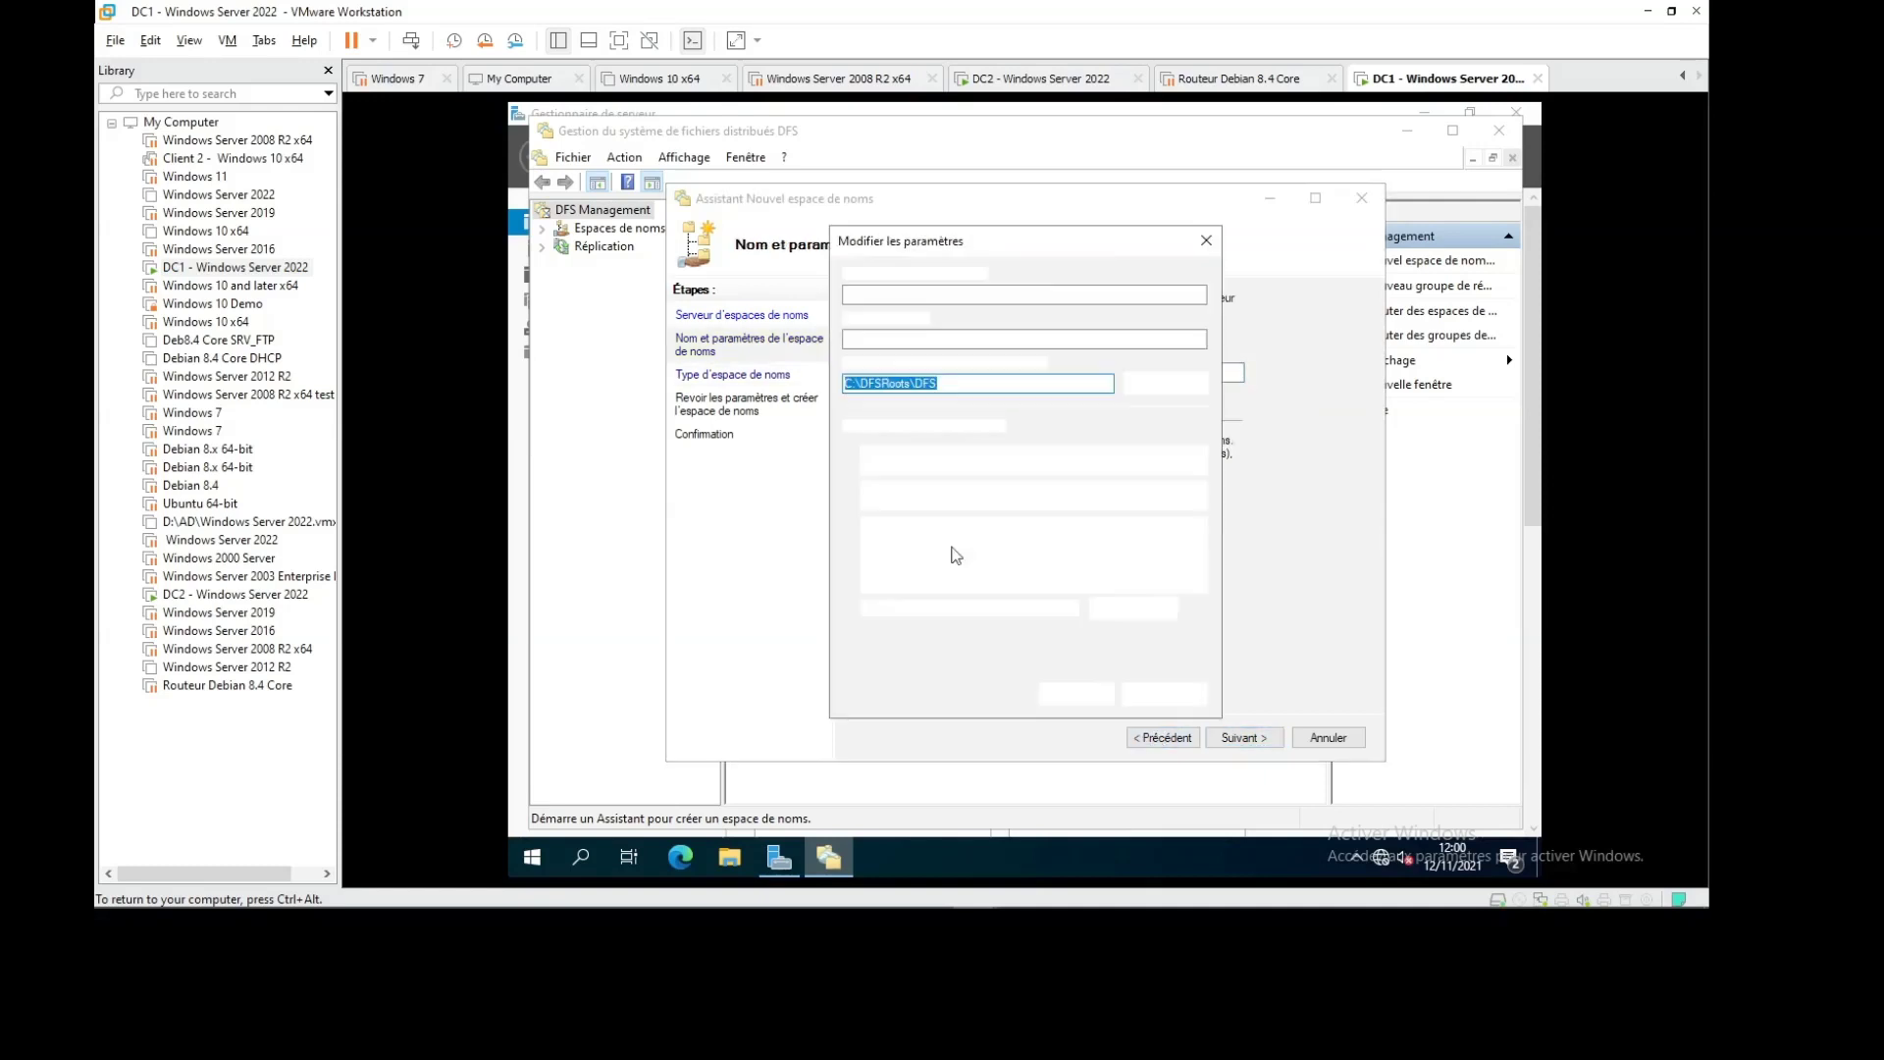
click(901, 579)
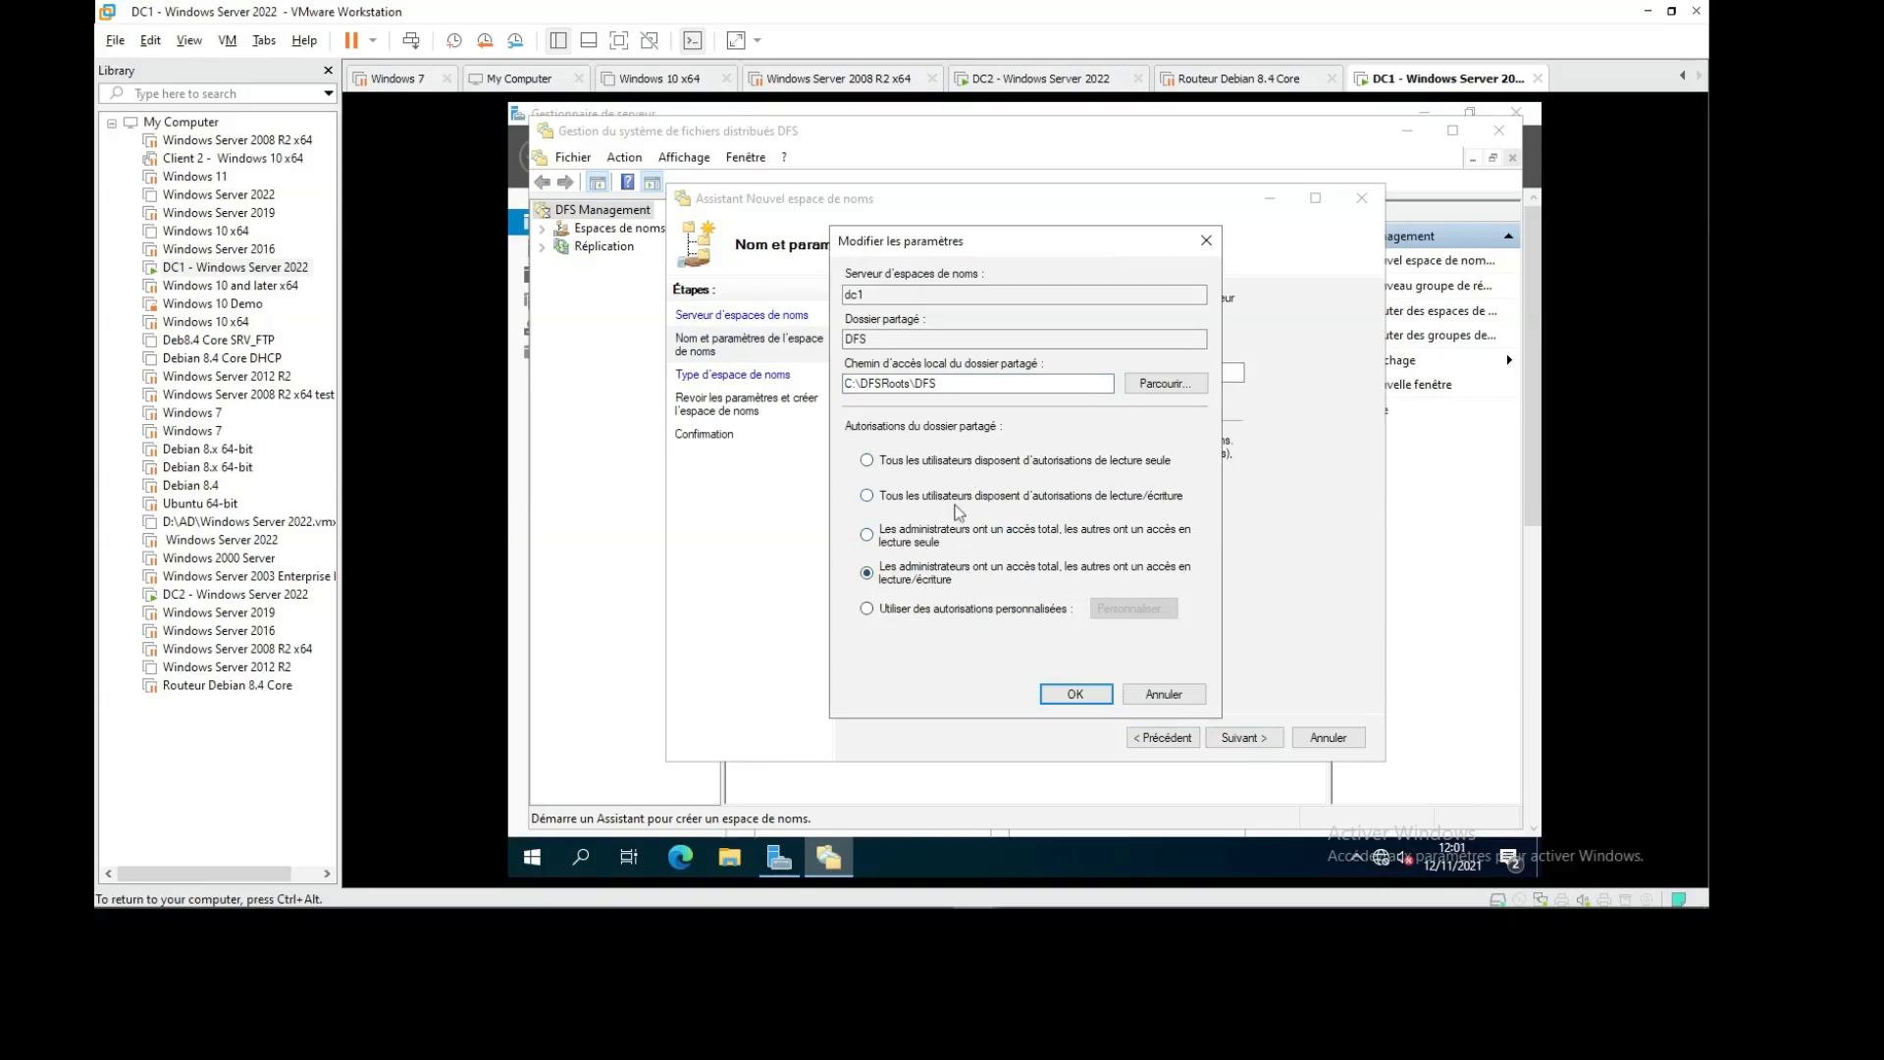
mouse_move(1351, 904)
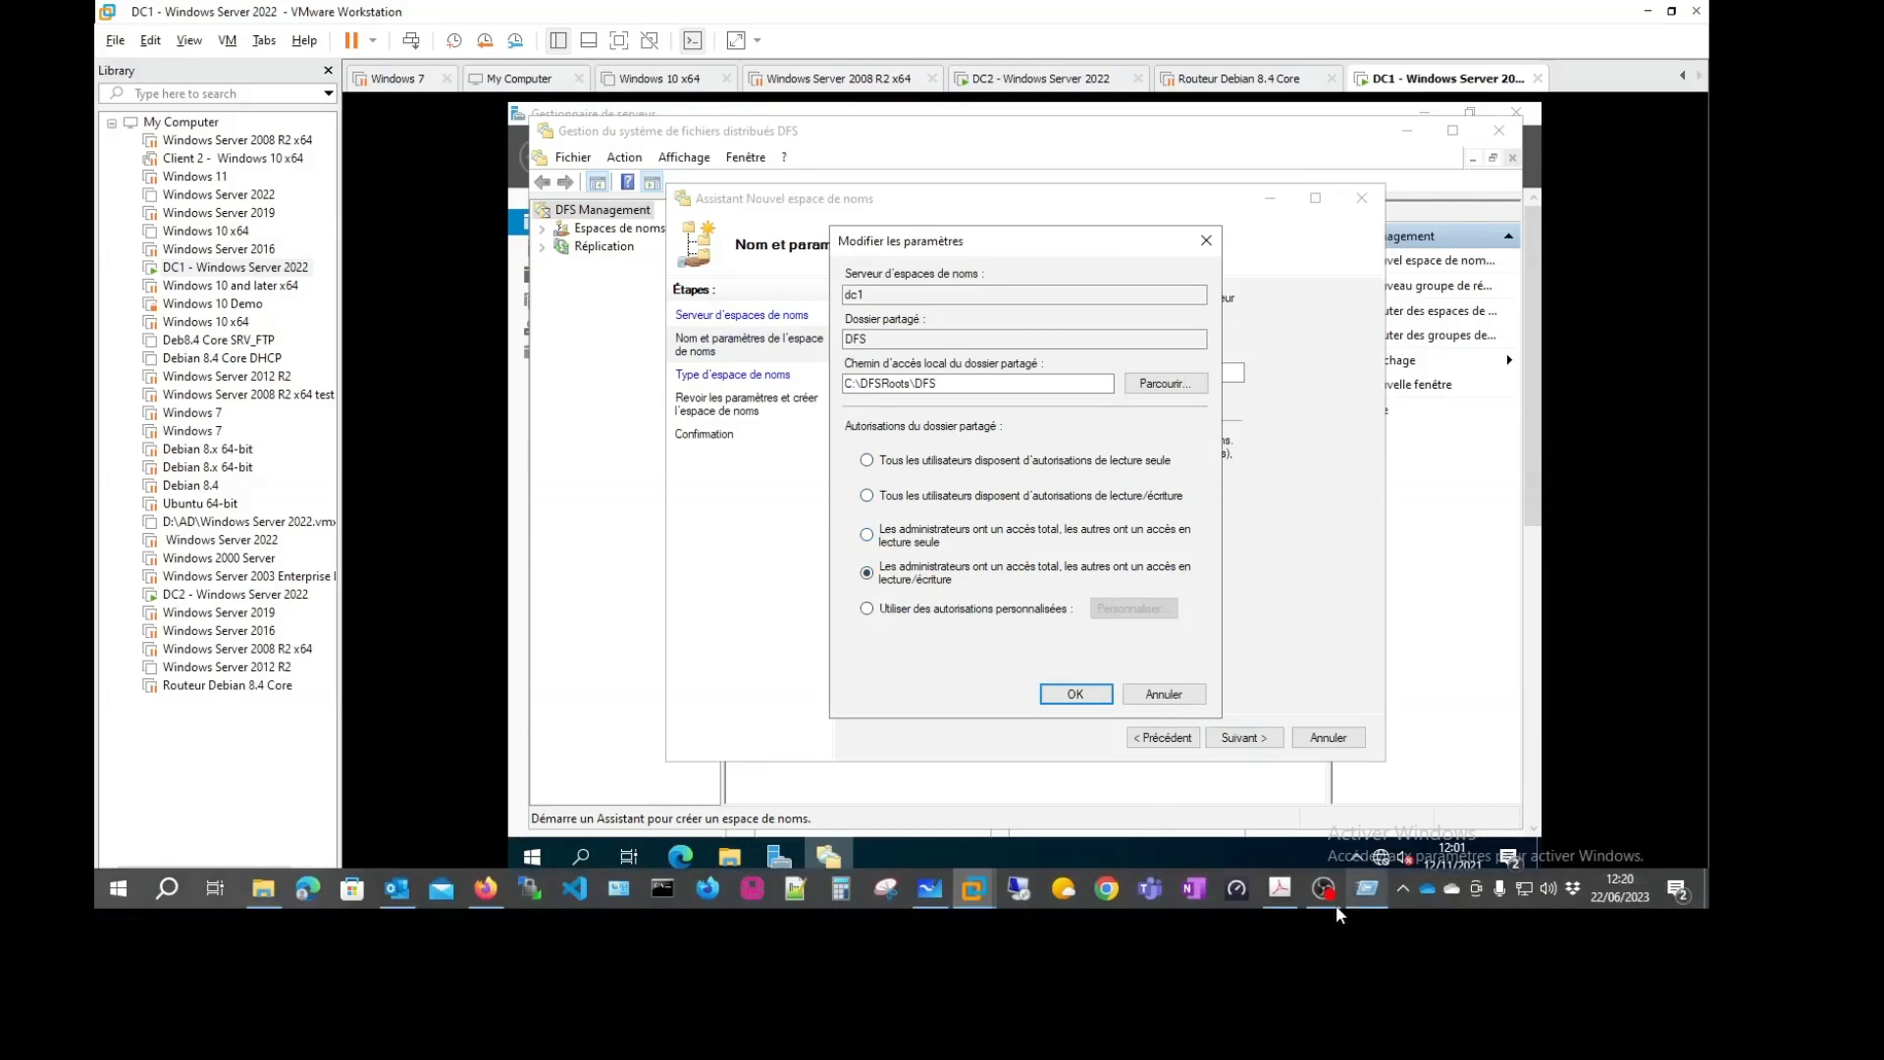
click(1047, 693)
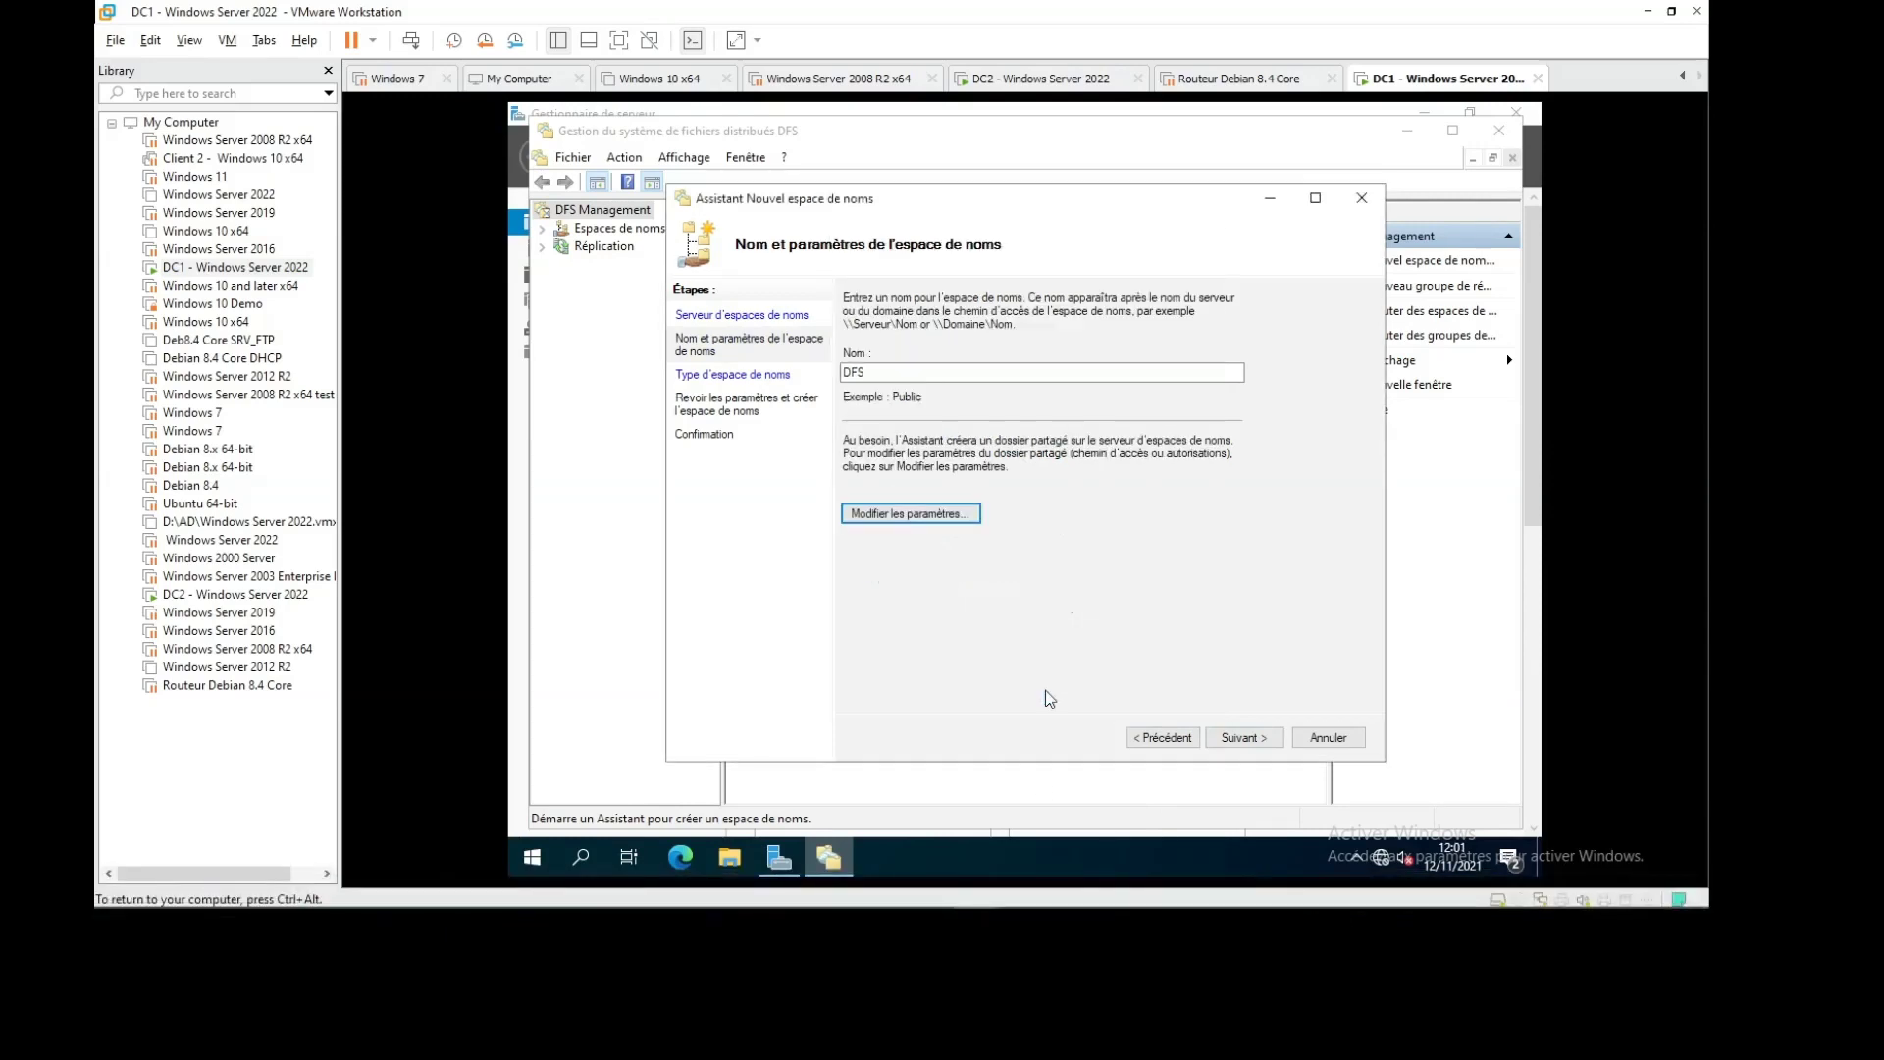
Keep the domain-based namespace type, create the namespace and close the wizard
click(1247, 739)
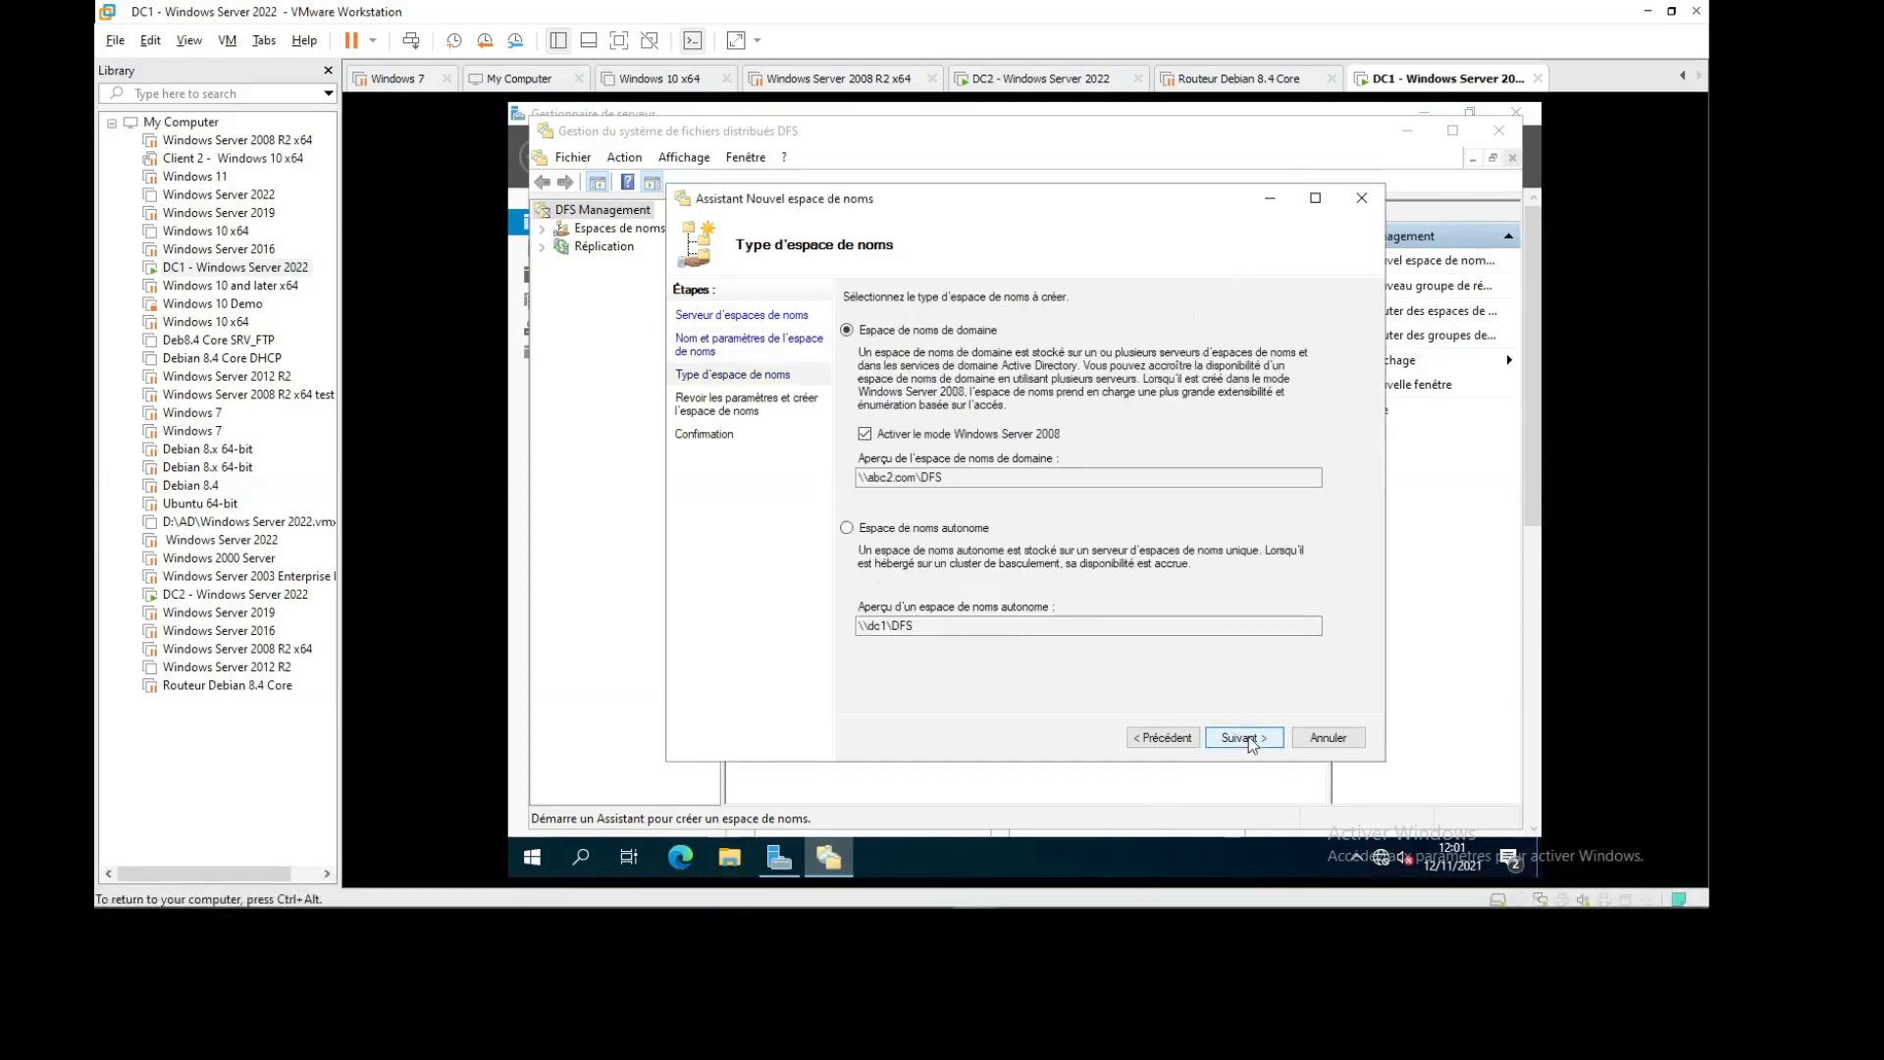
click(1244, 737)
click(1243, 737)
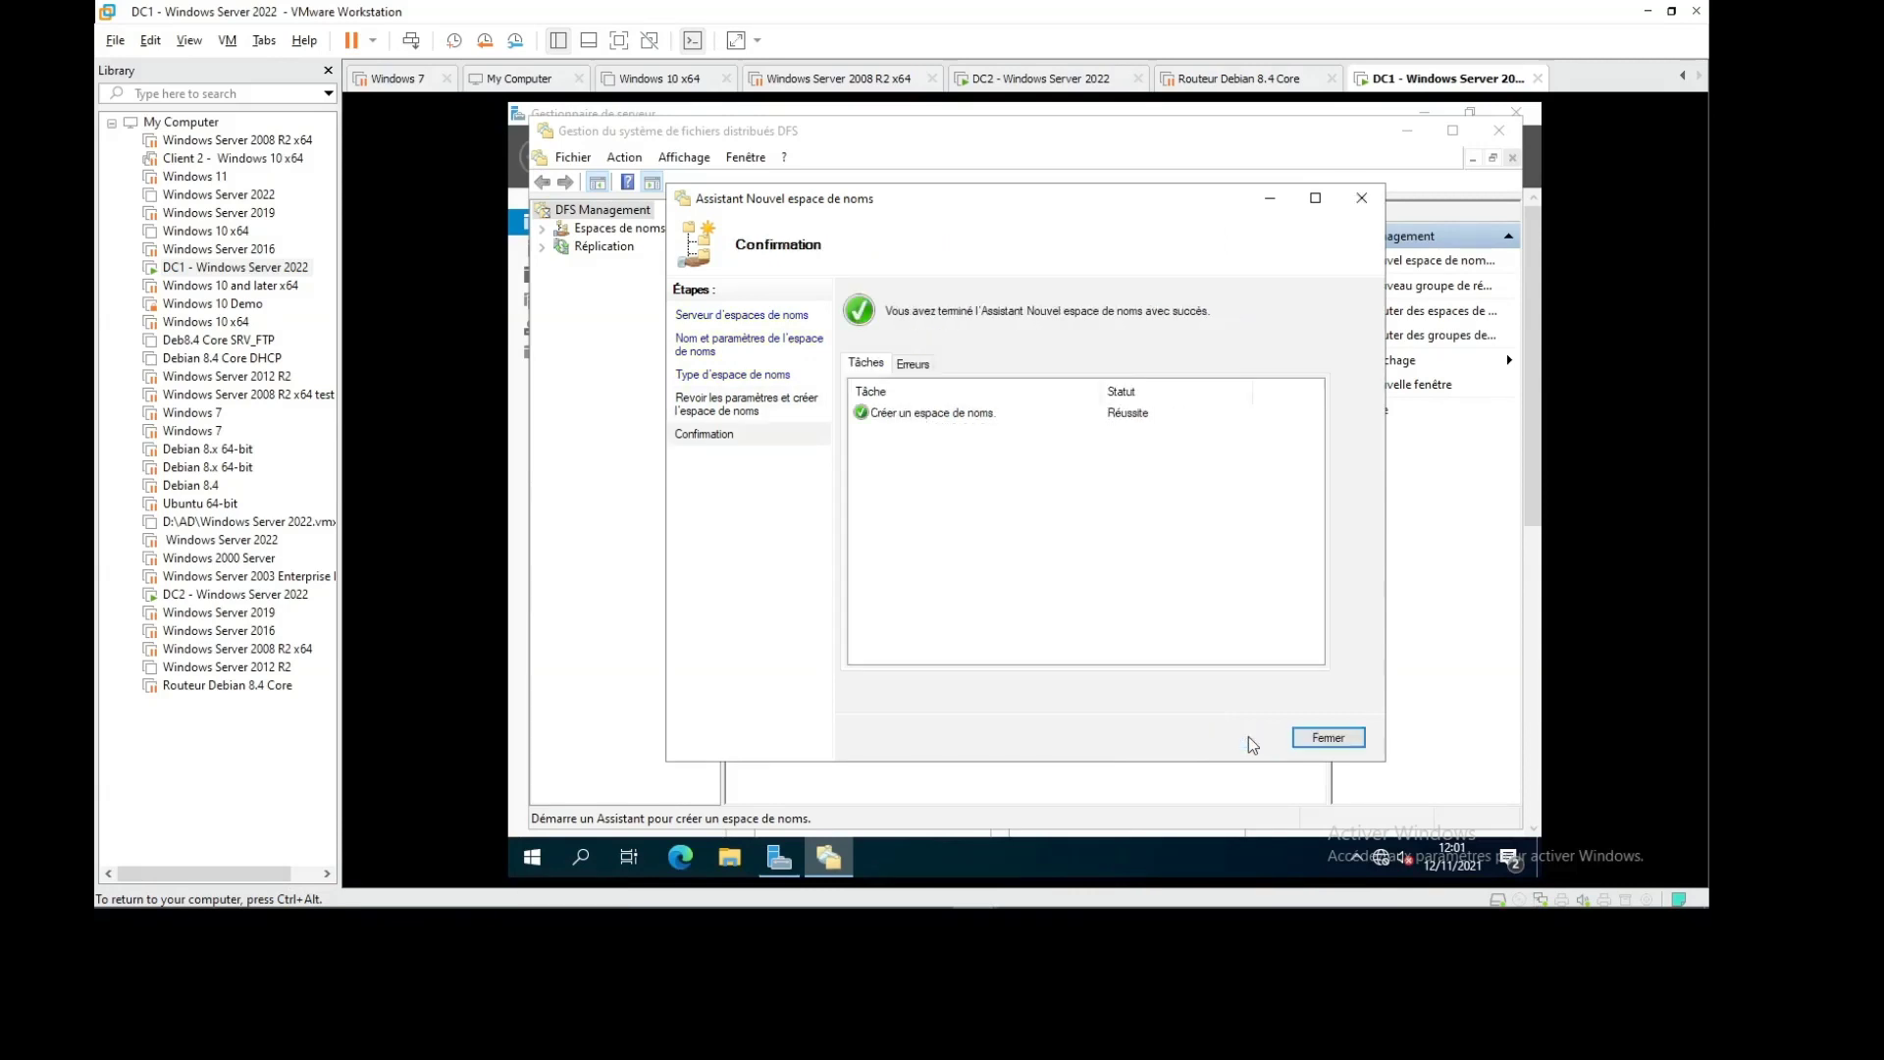
click(1304, 744)
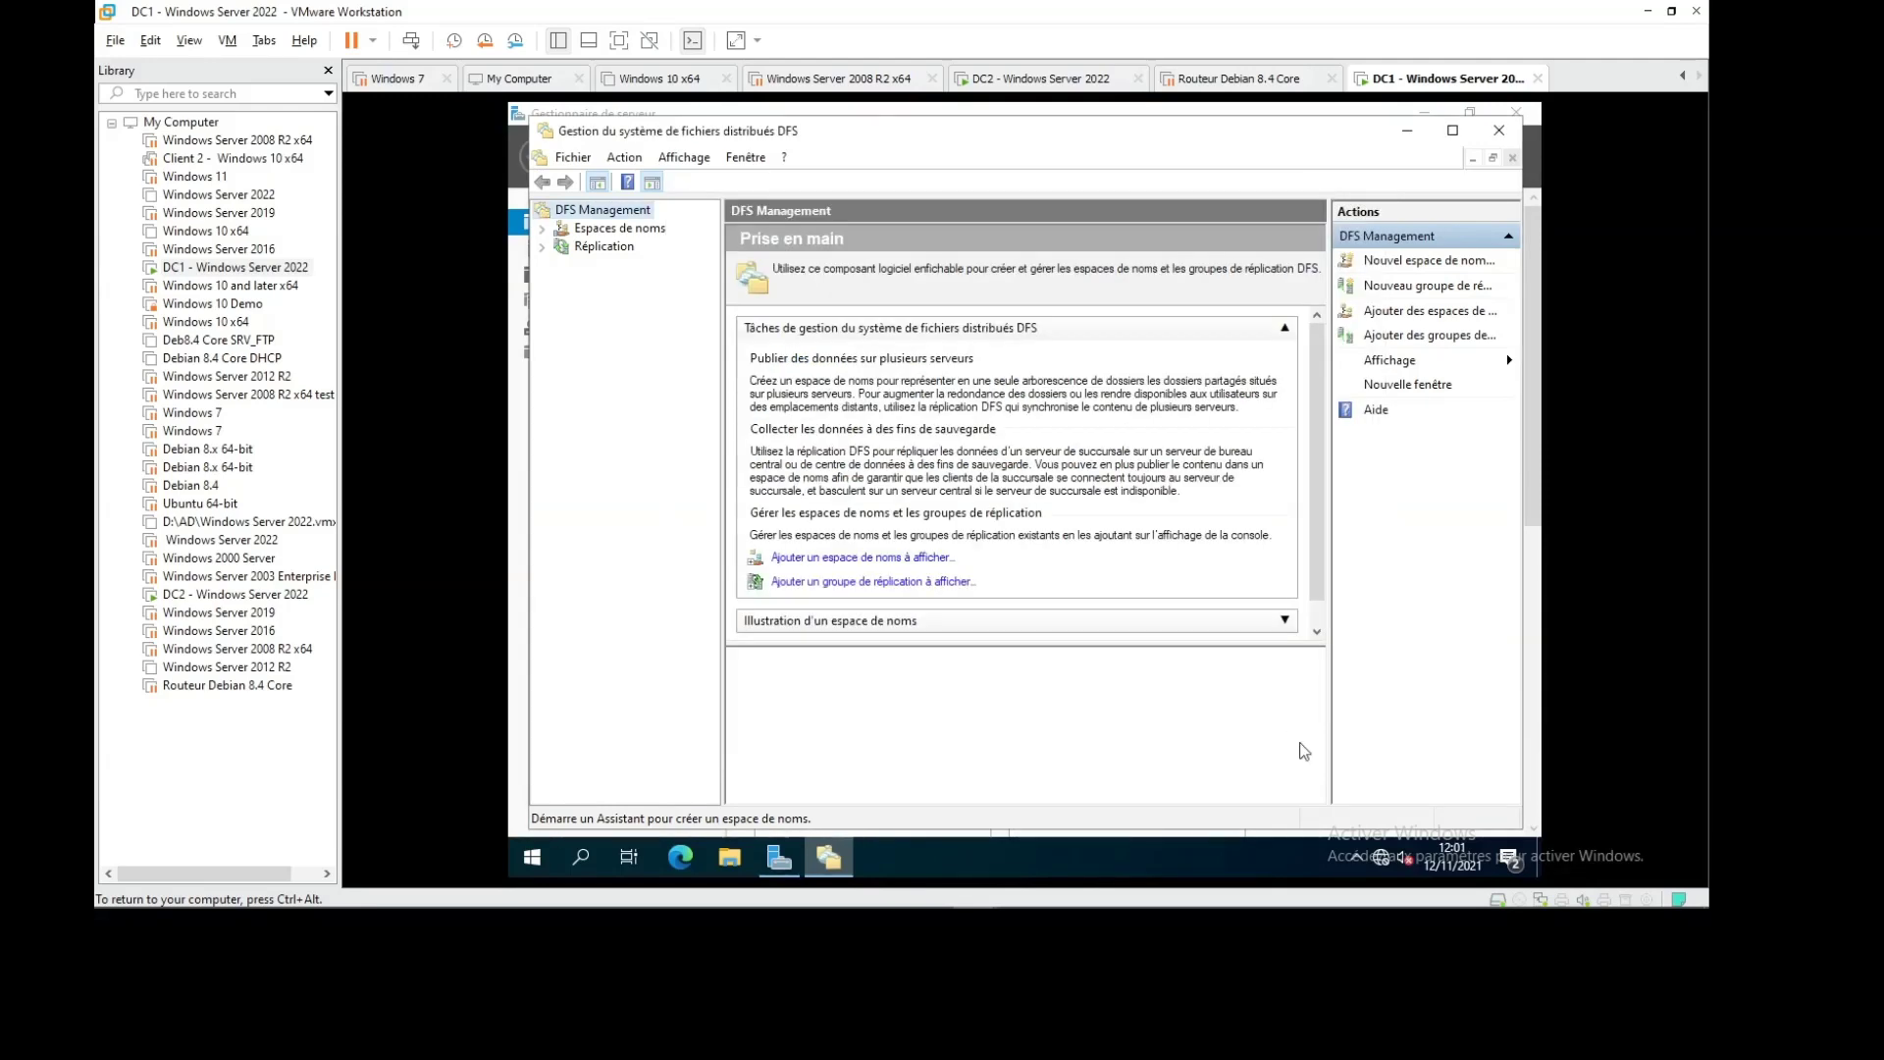
Create a new folder named DATA1 at the root of DC1's C: drive
click(623, 231)
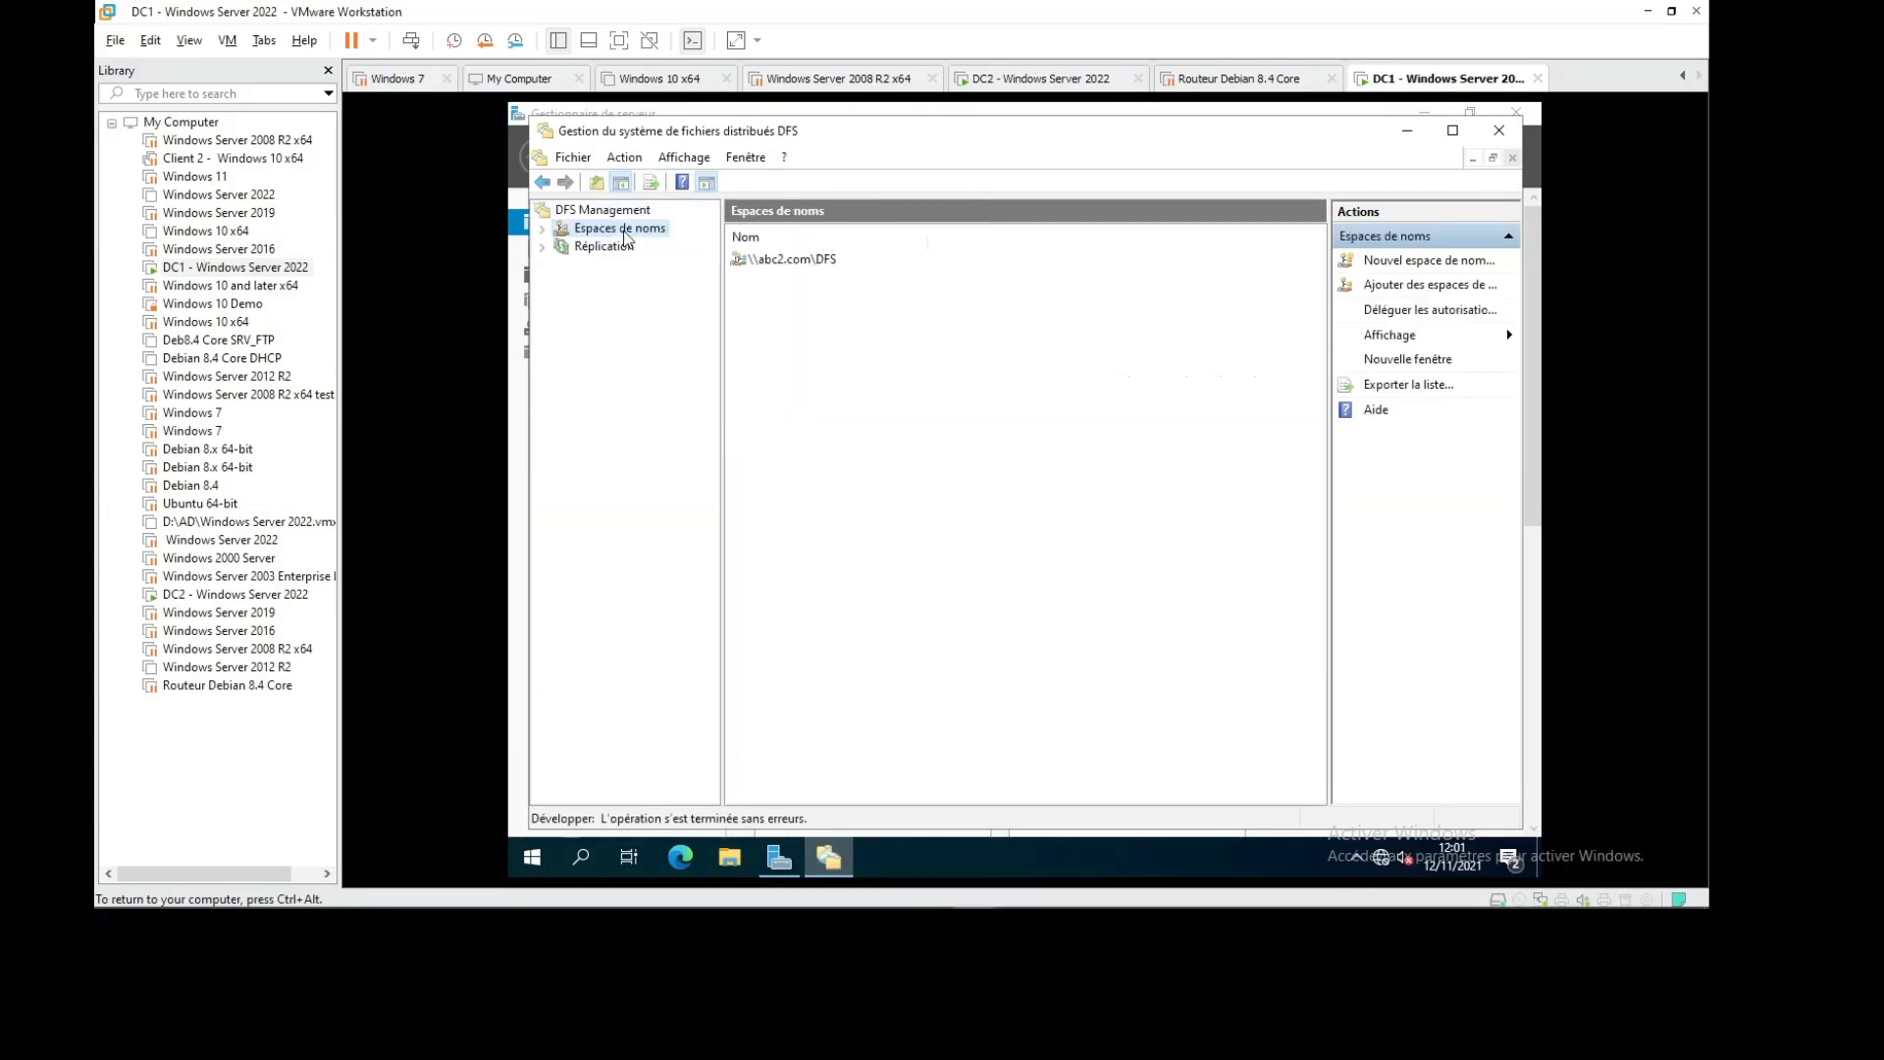
click(727, 860)
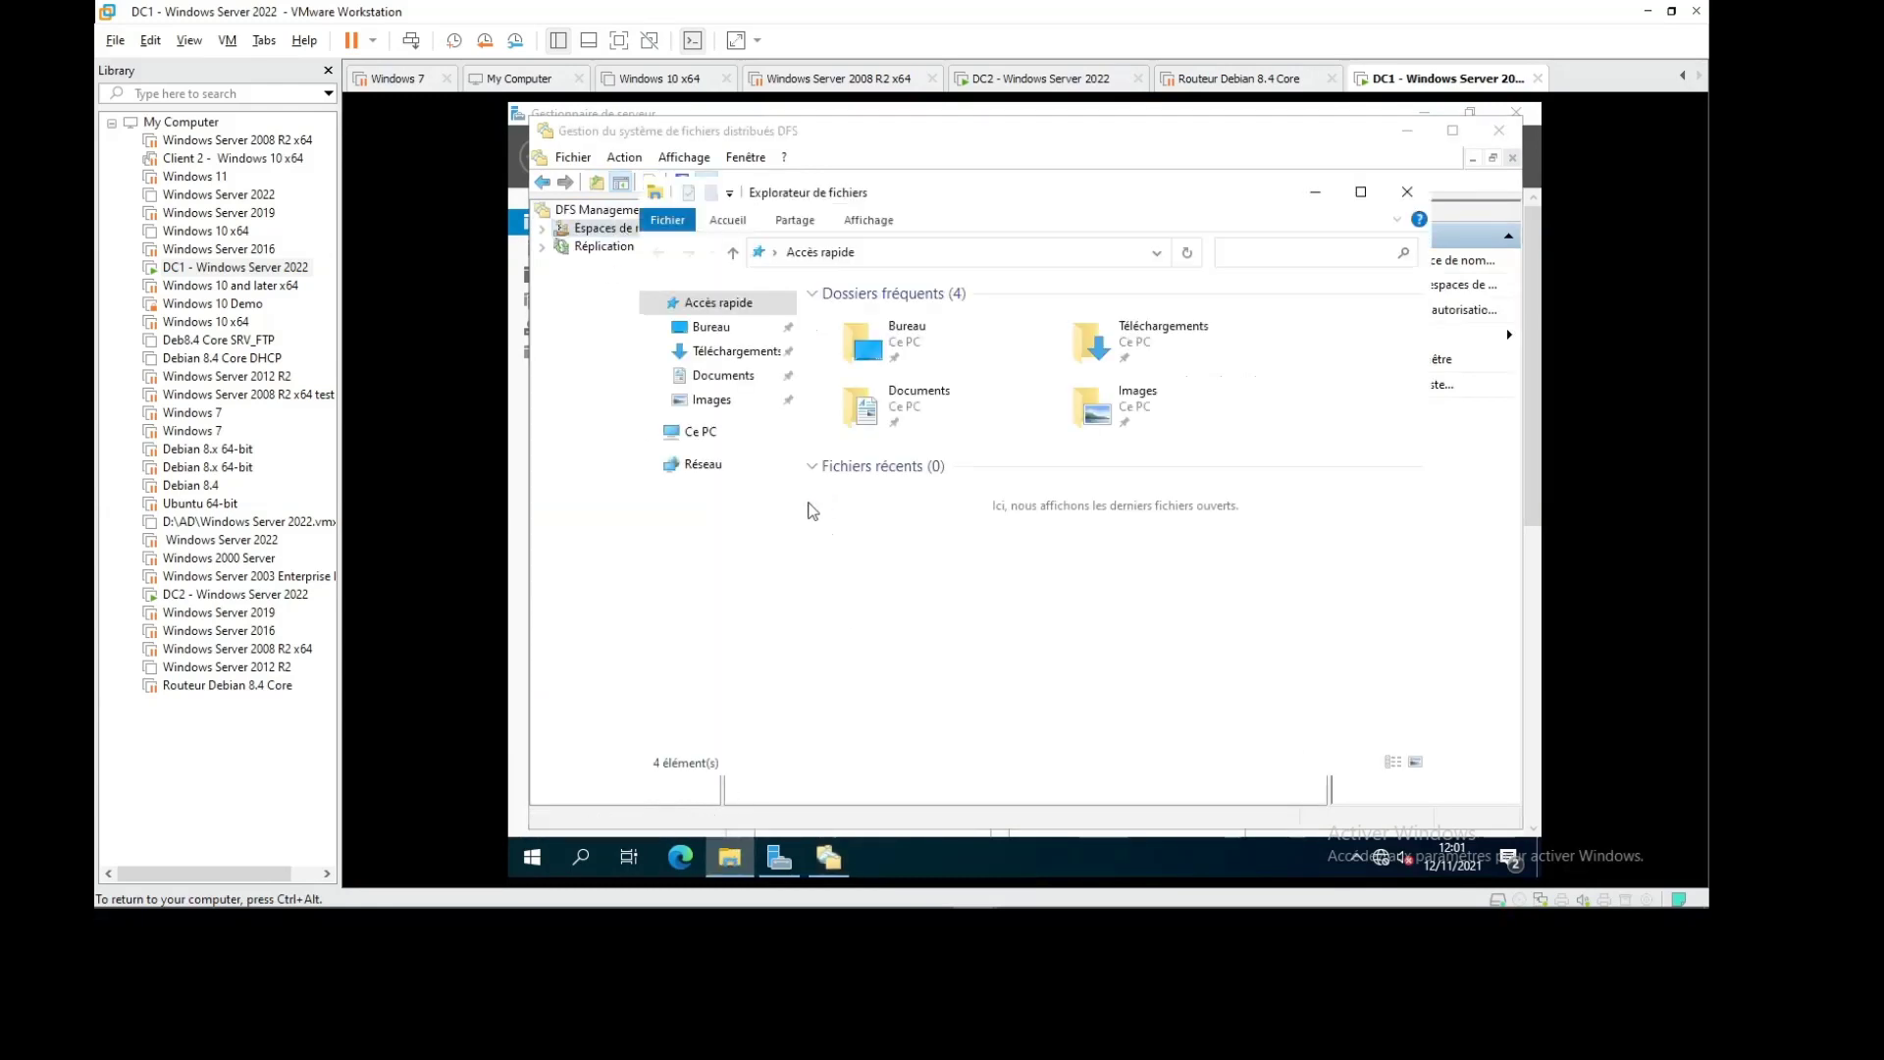
click(699, 434)
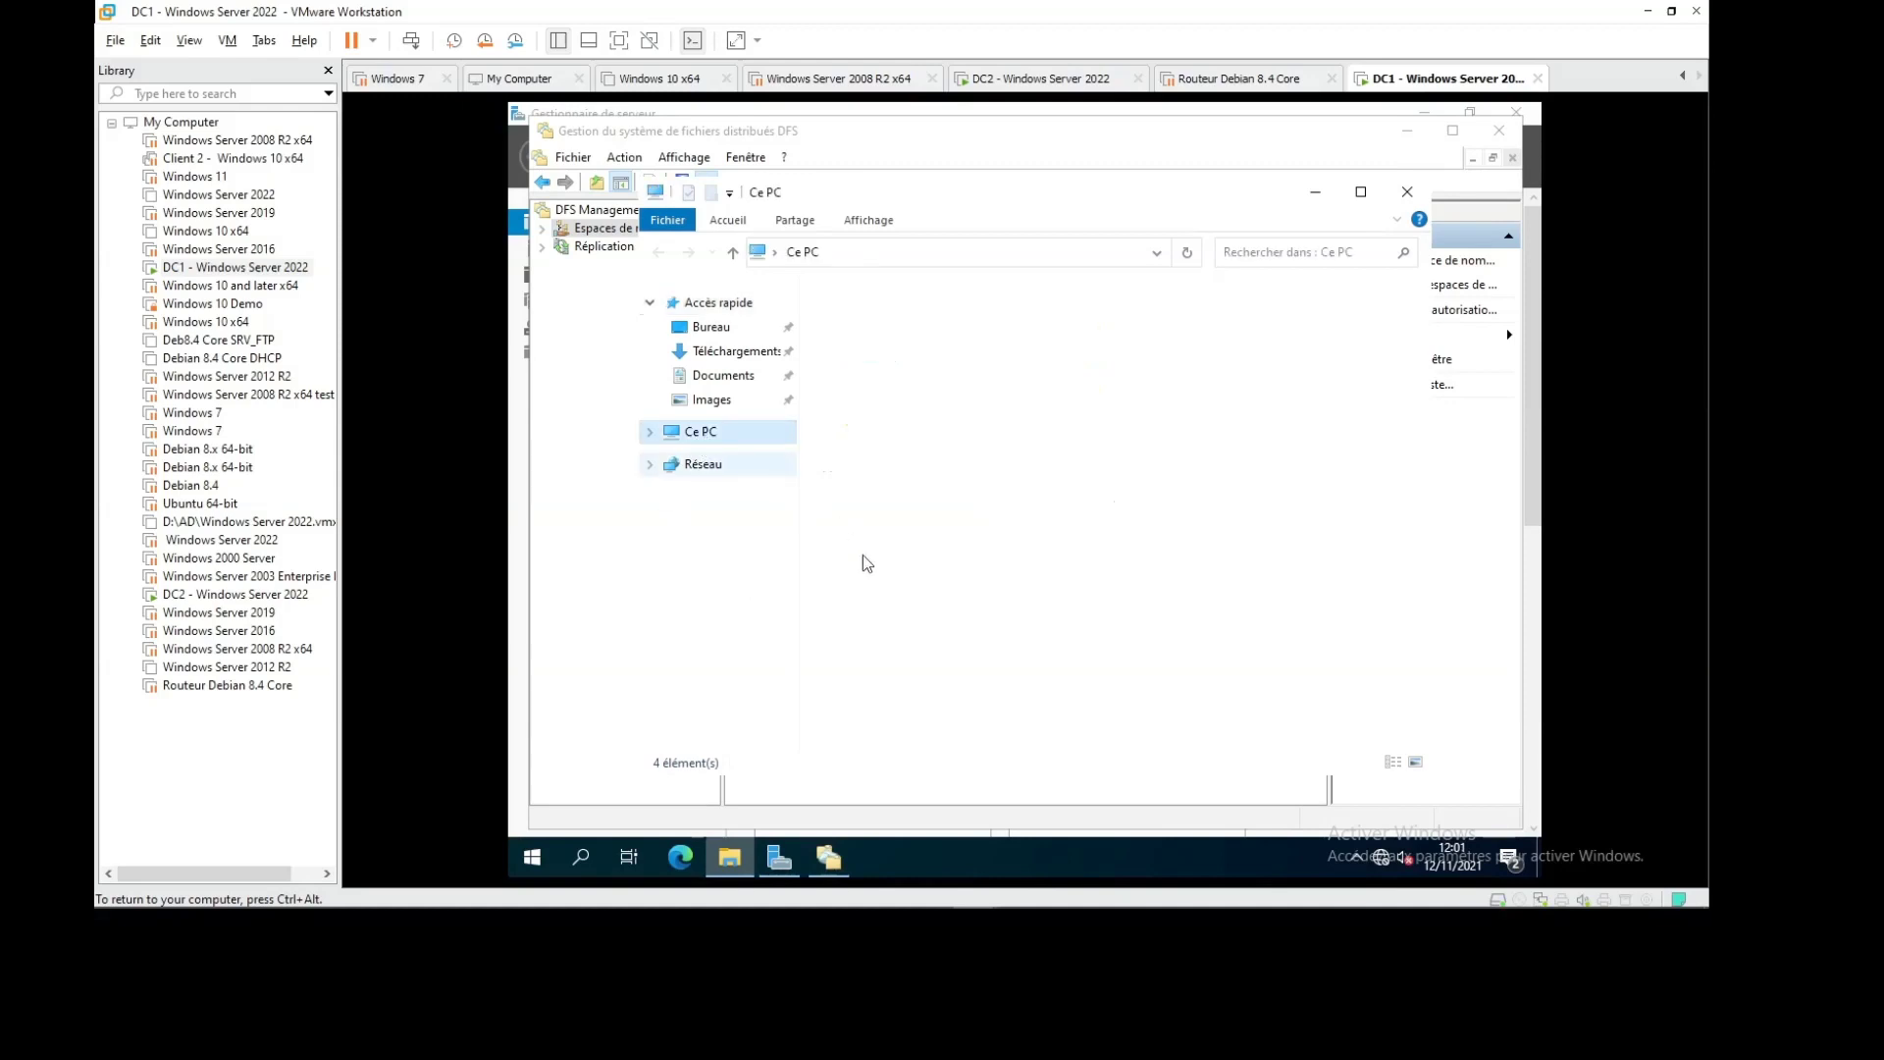
click(1153, 614)
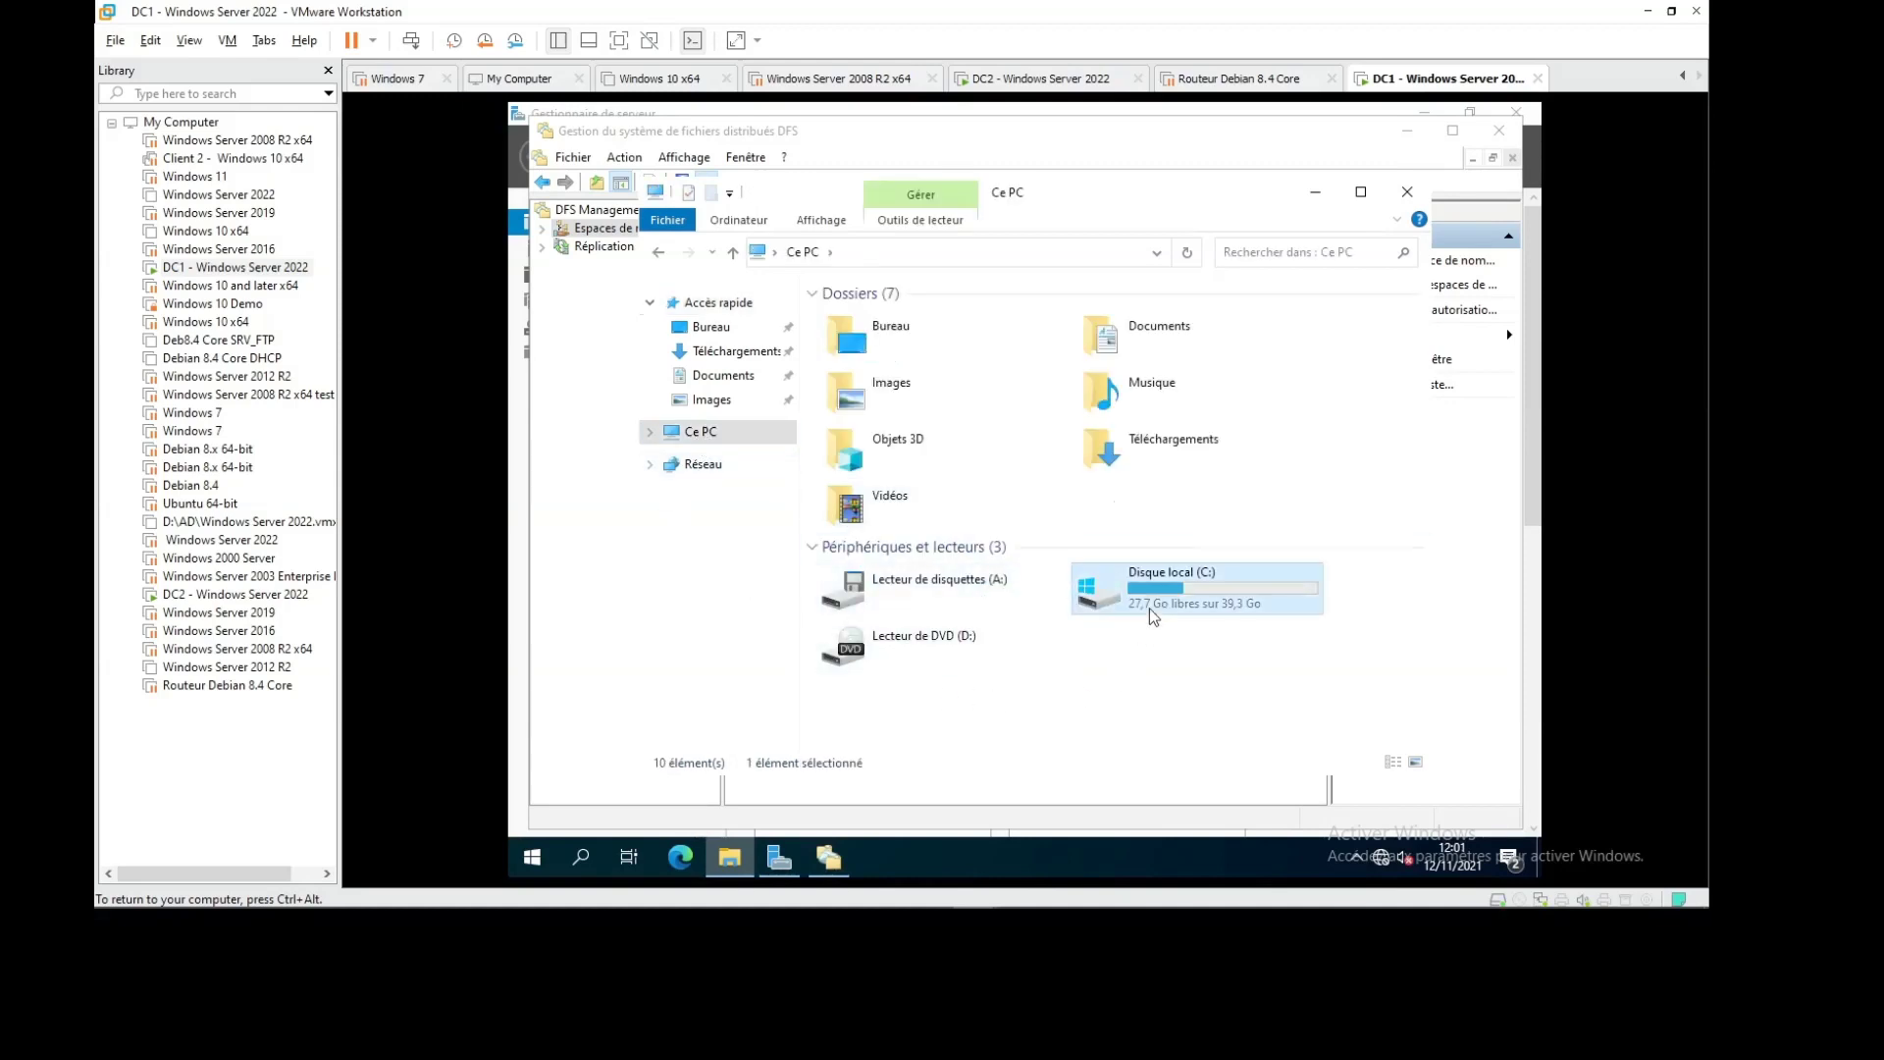
double_click(1153, 615)
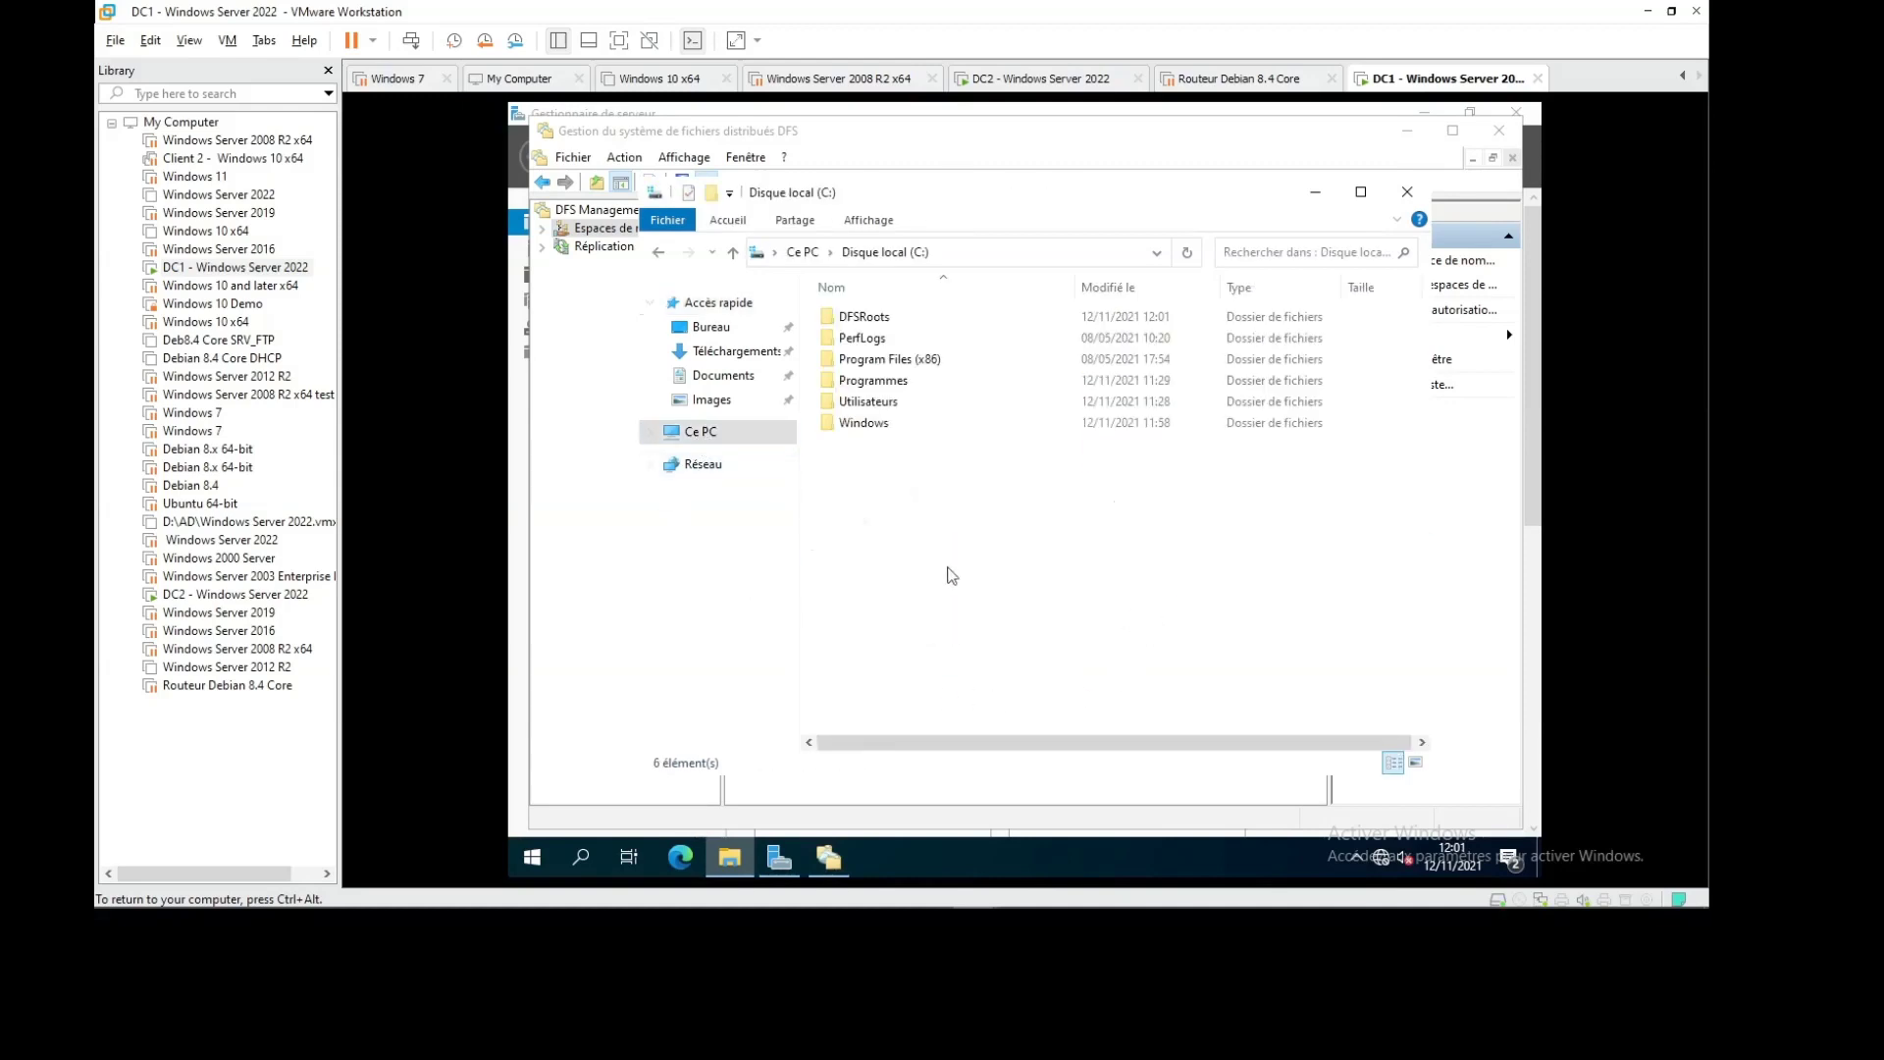
click(715, 195)
text(D)
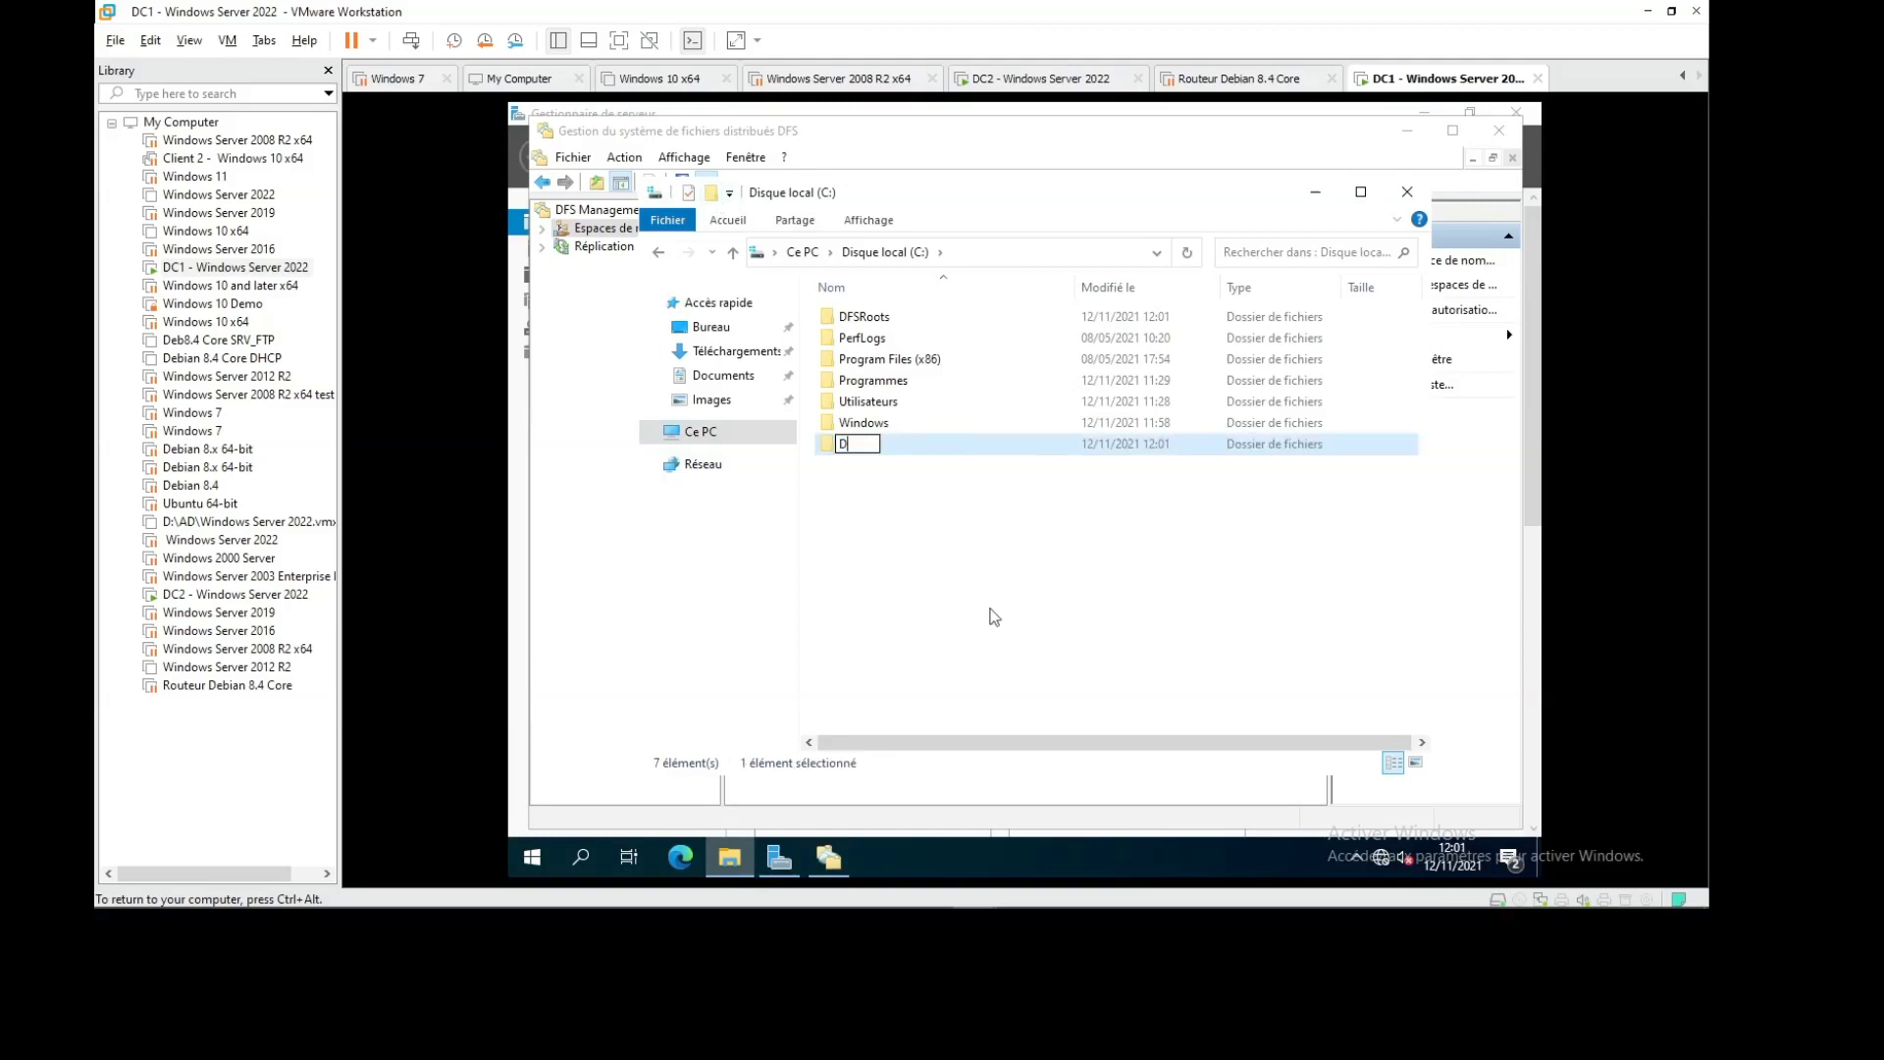
text(ATA1)
key(Return)
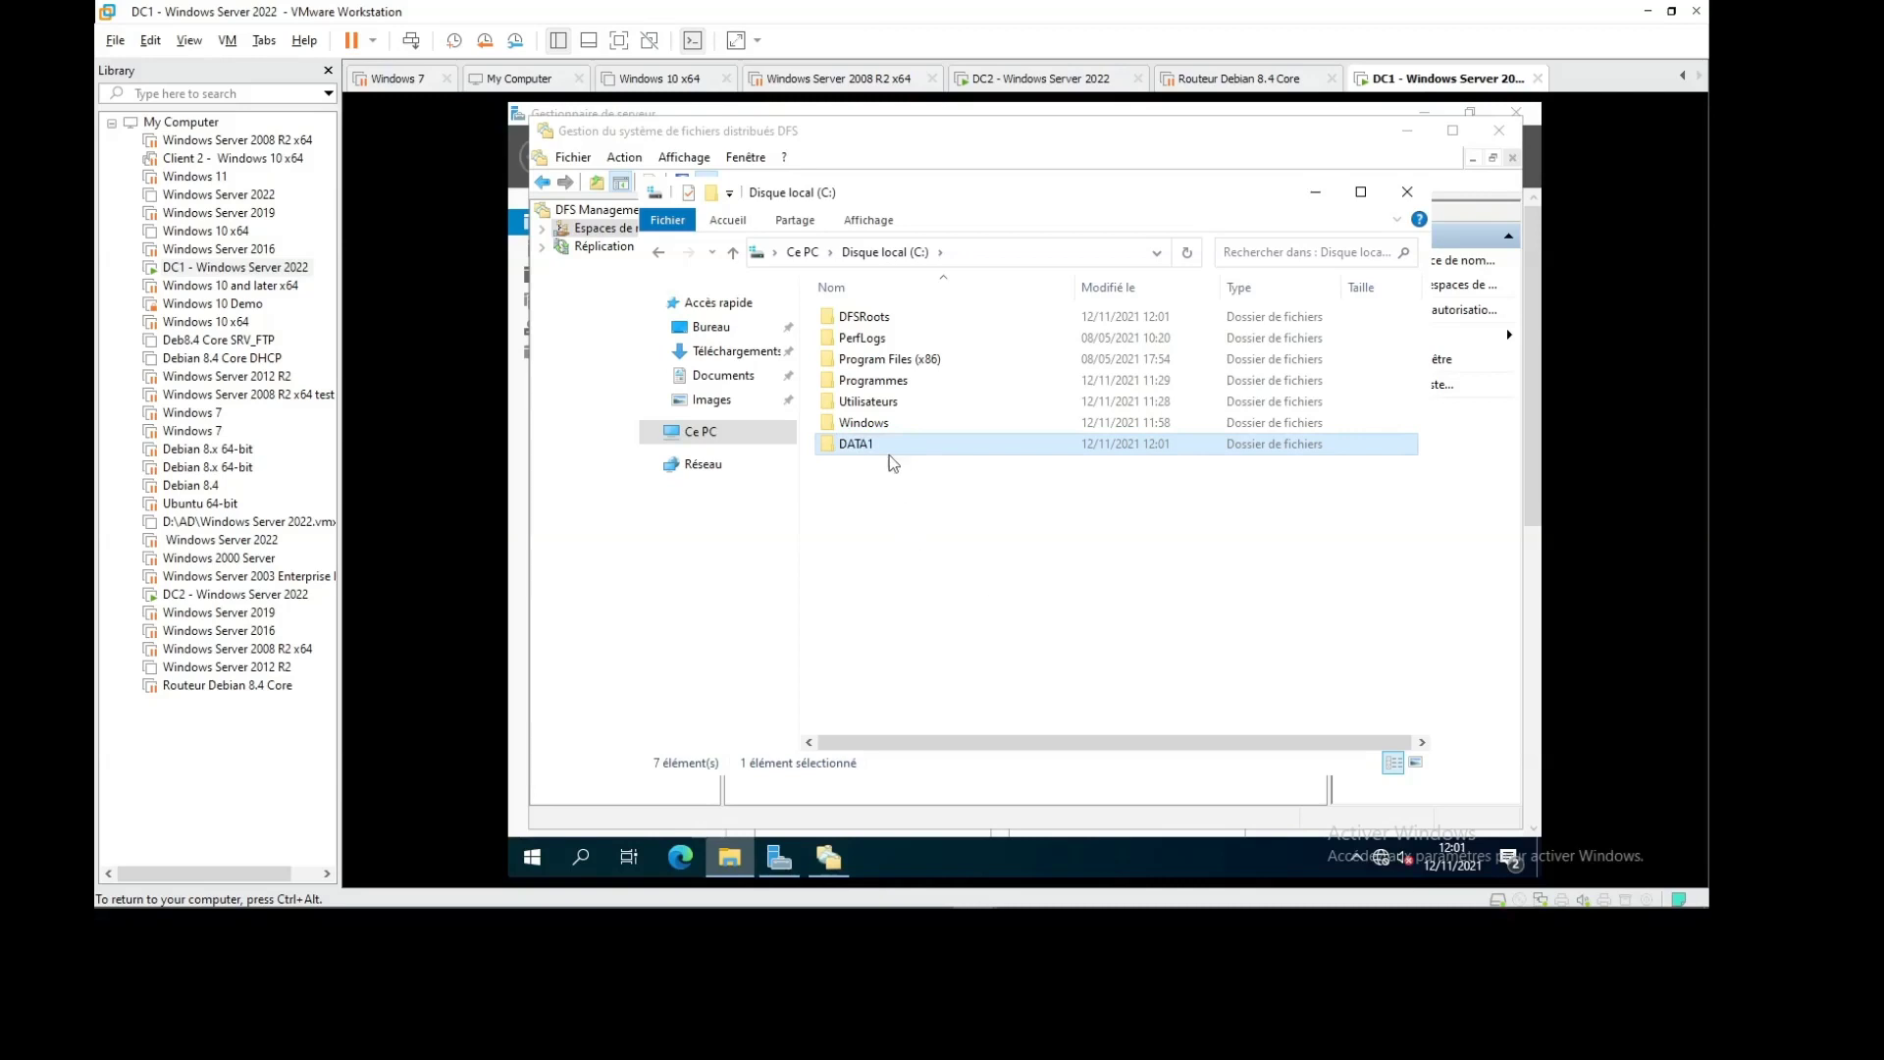
Share DATA1 through Advanced Sharing with Everyone allowed Modify, and close Properties
right_click(883, 439)
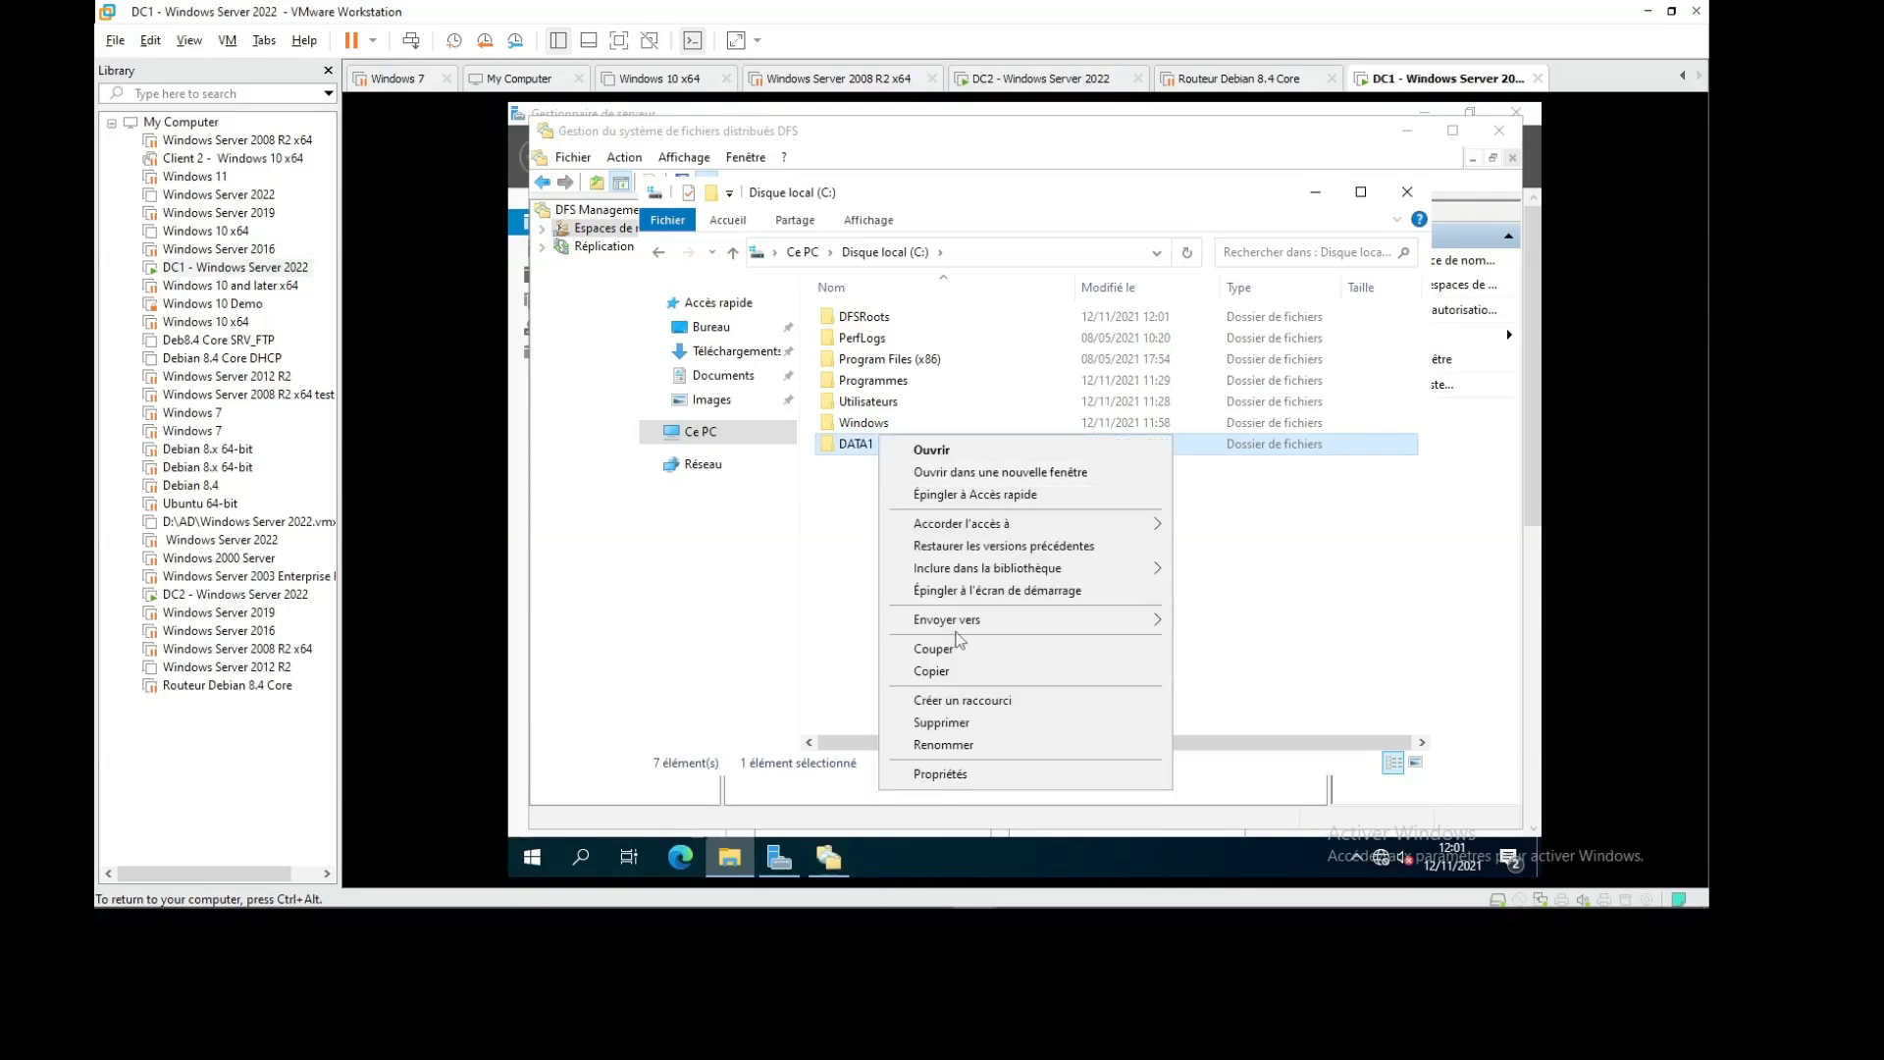
click(977, 773)
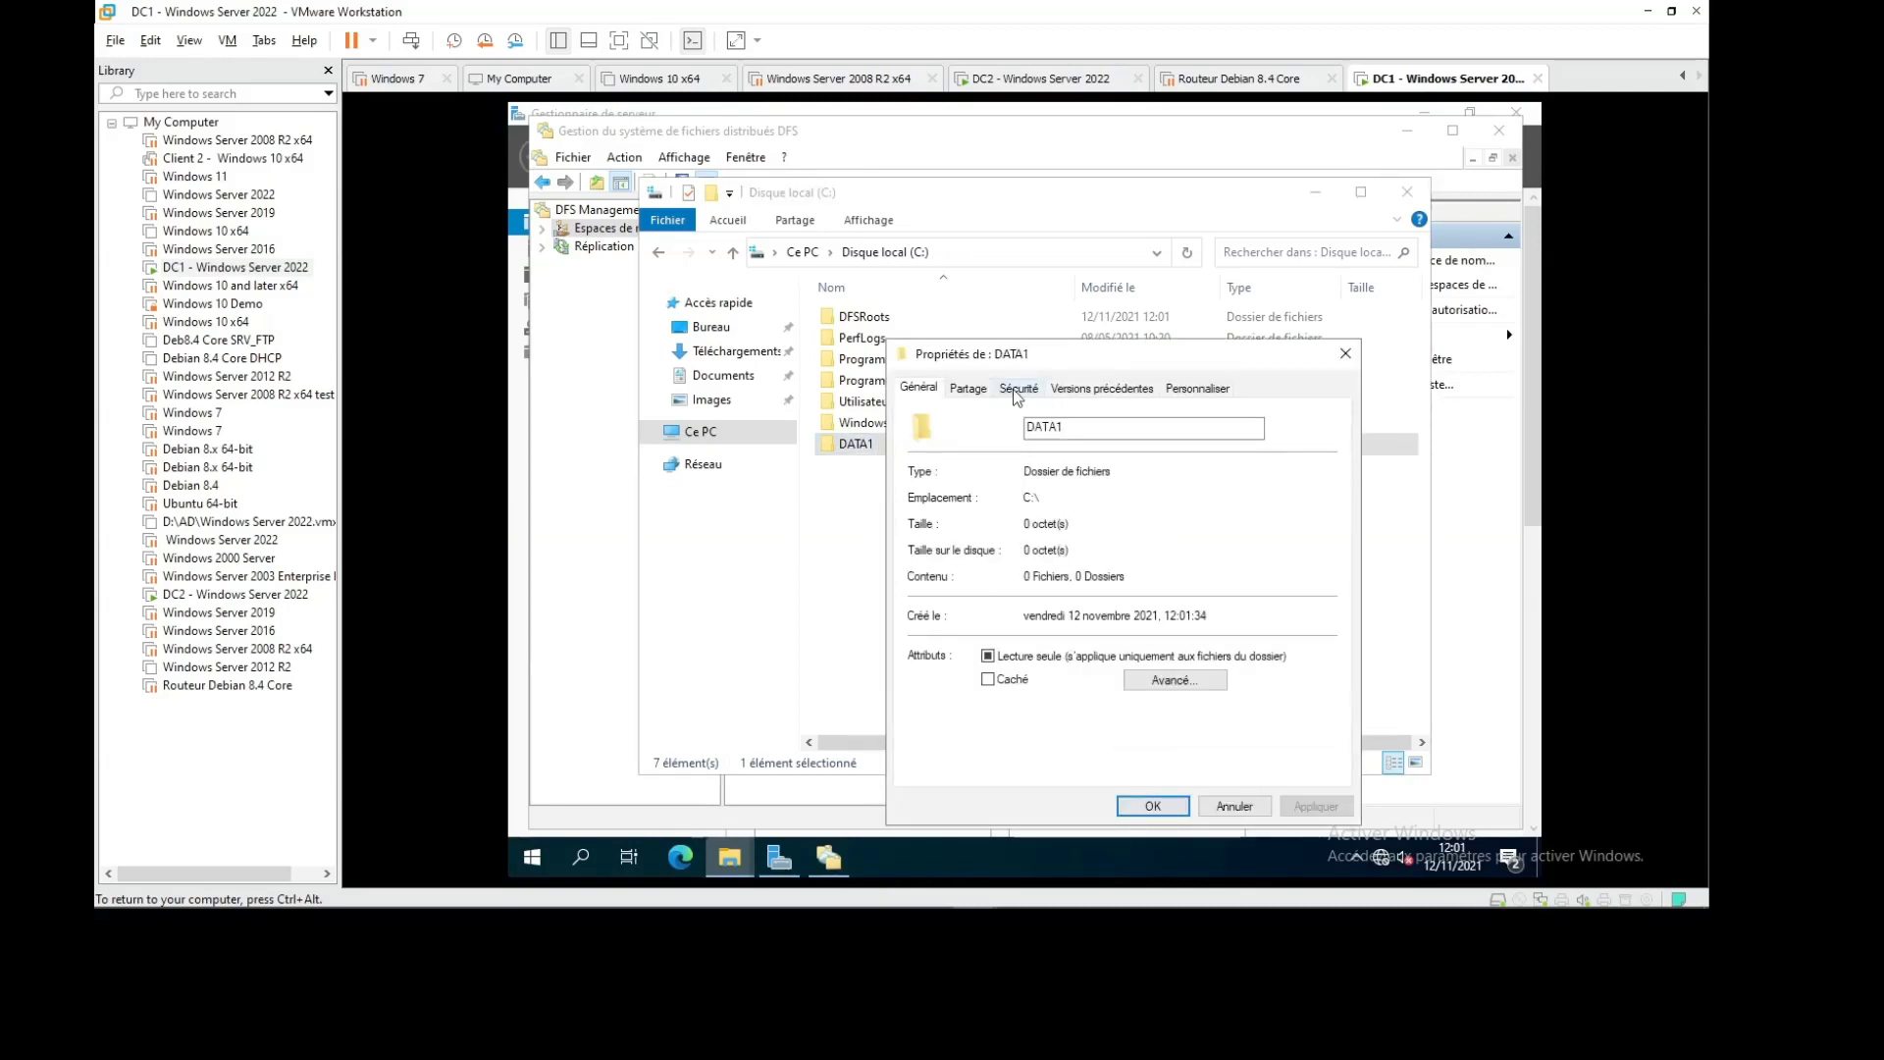
click(978, 389)
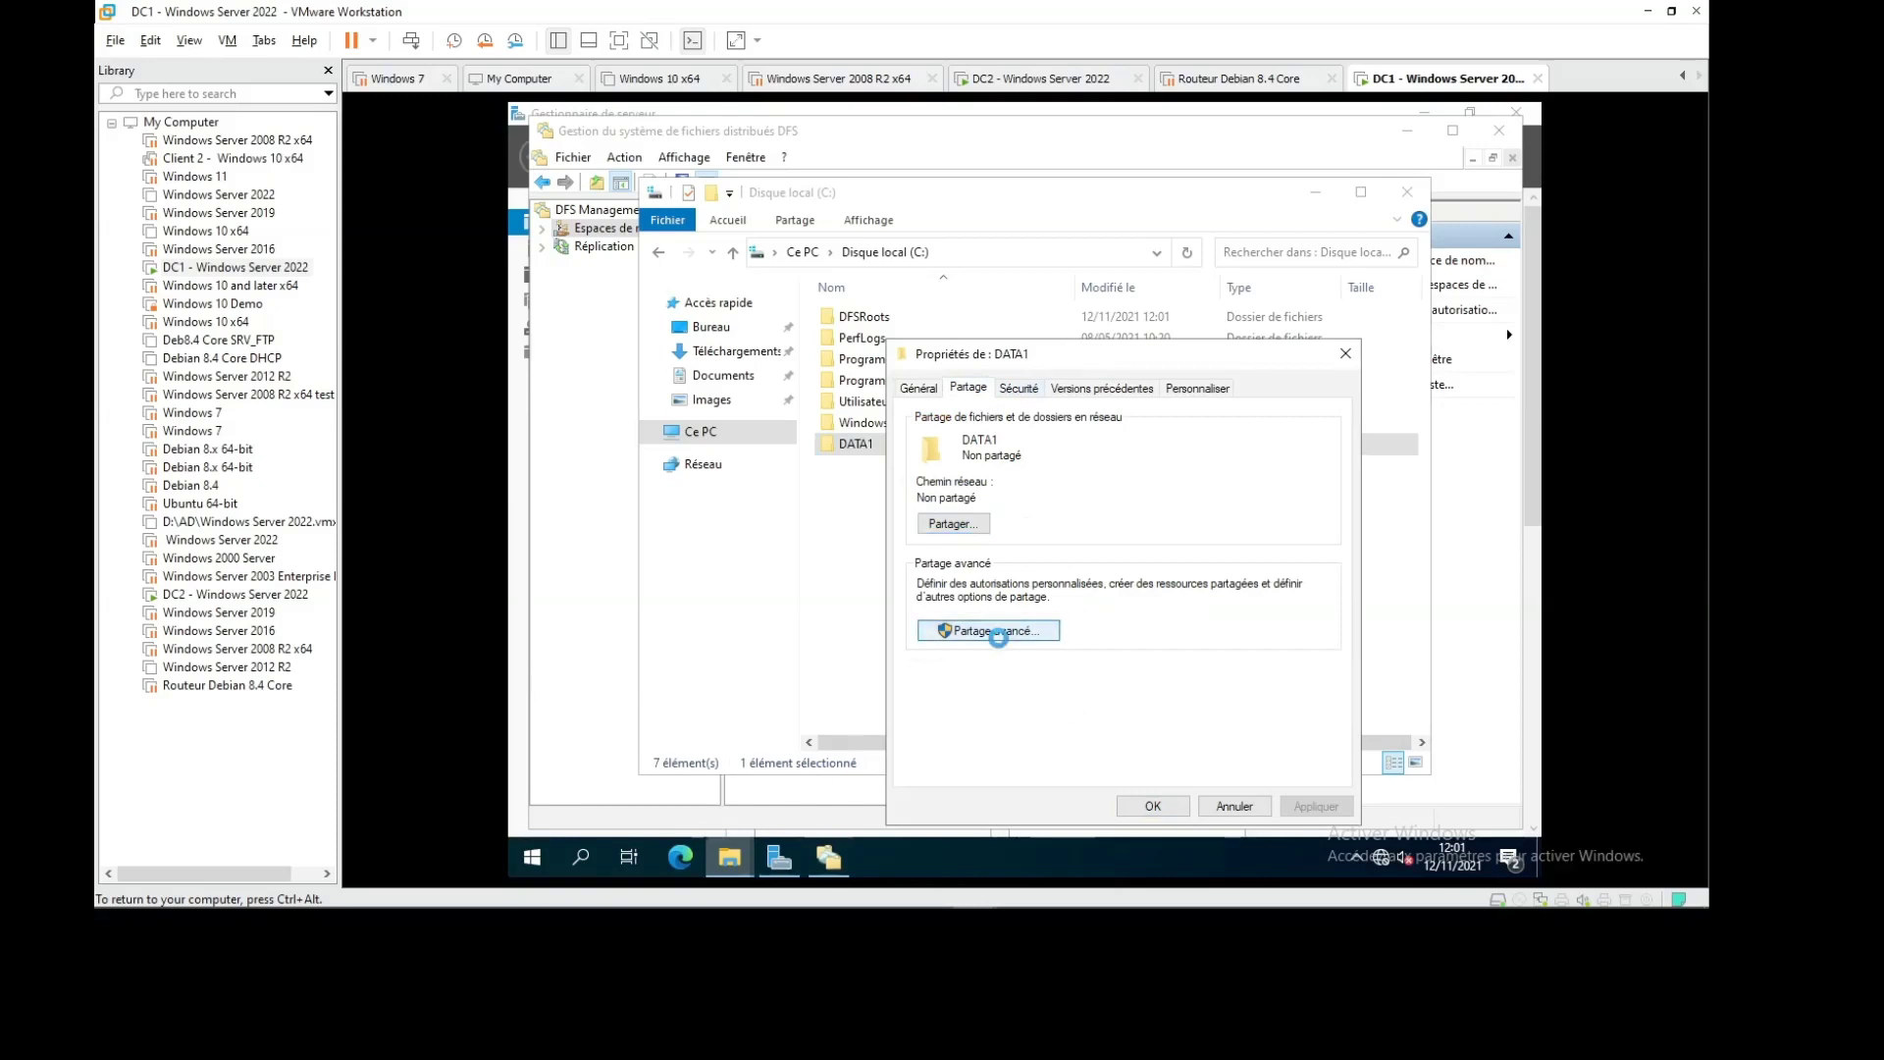
click(996, 633)
click(966, 424)
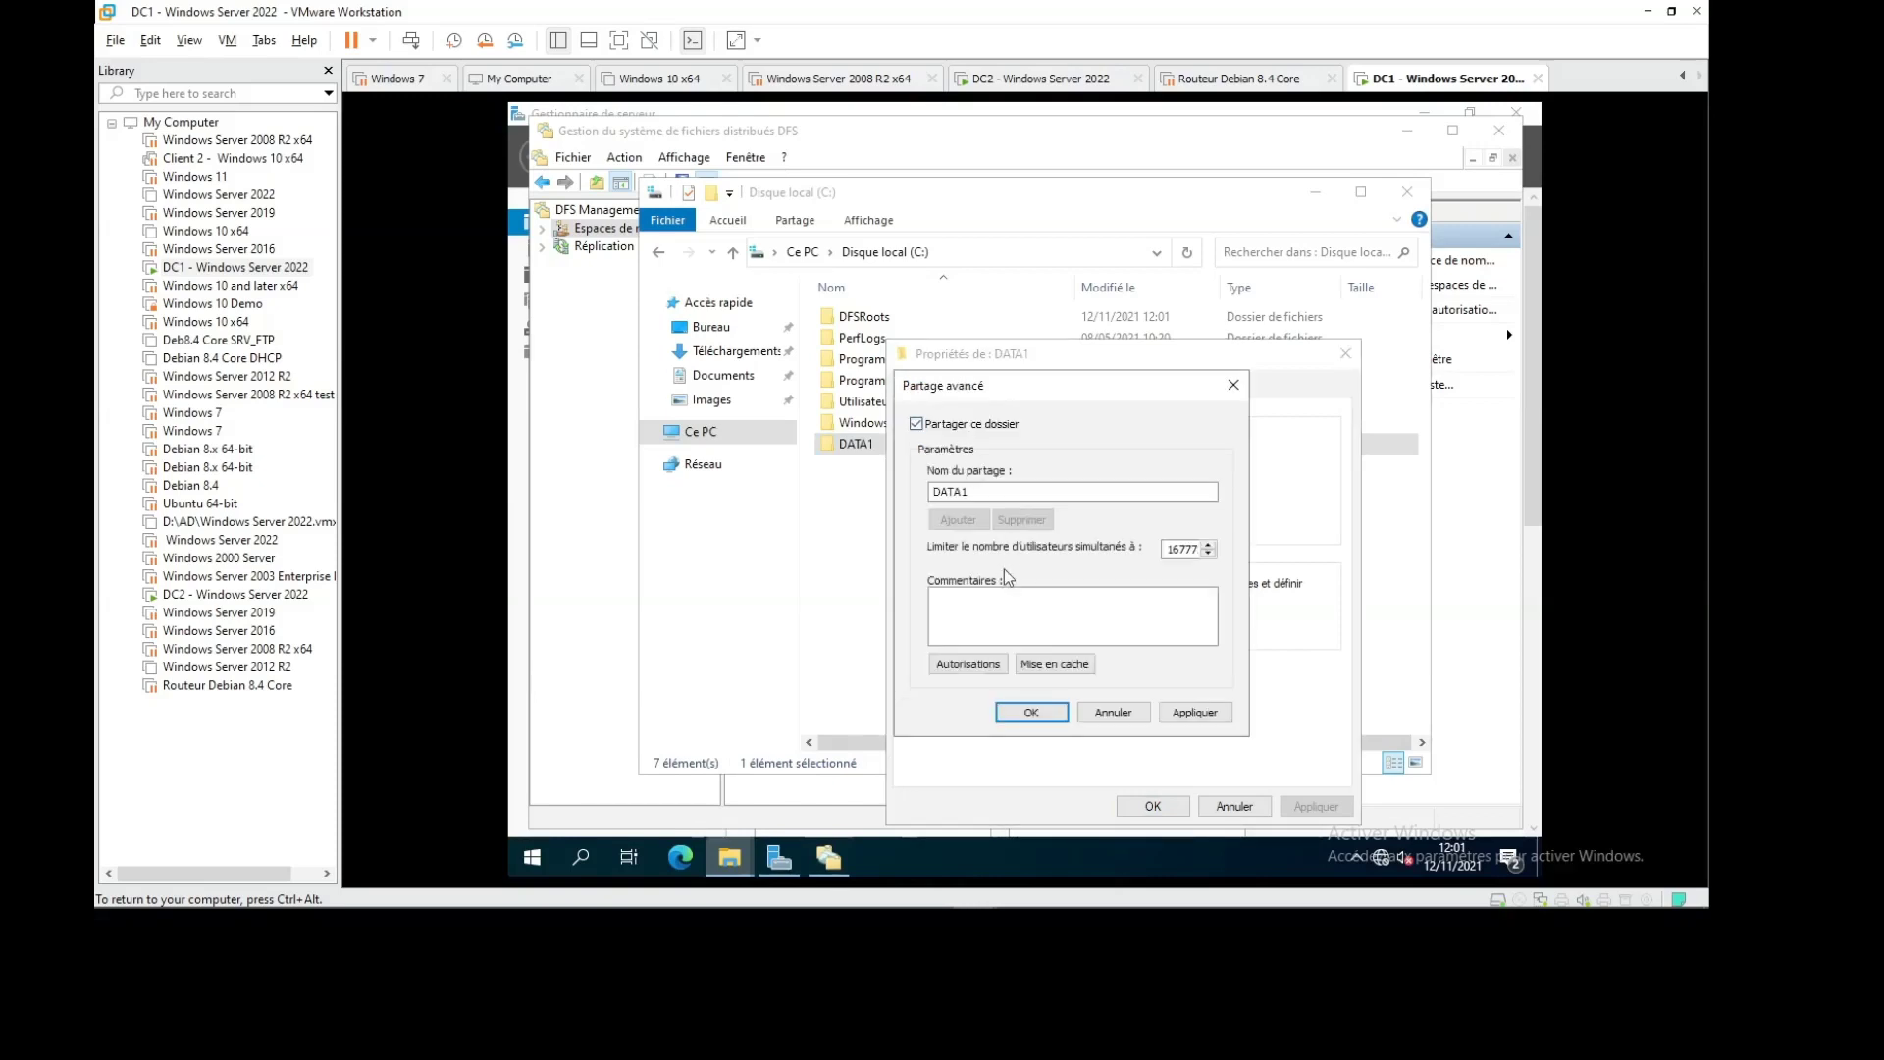
click(968, 664)
click(1158, 657)
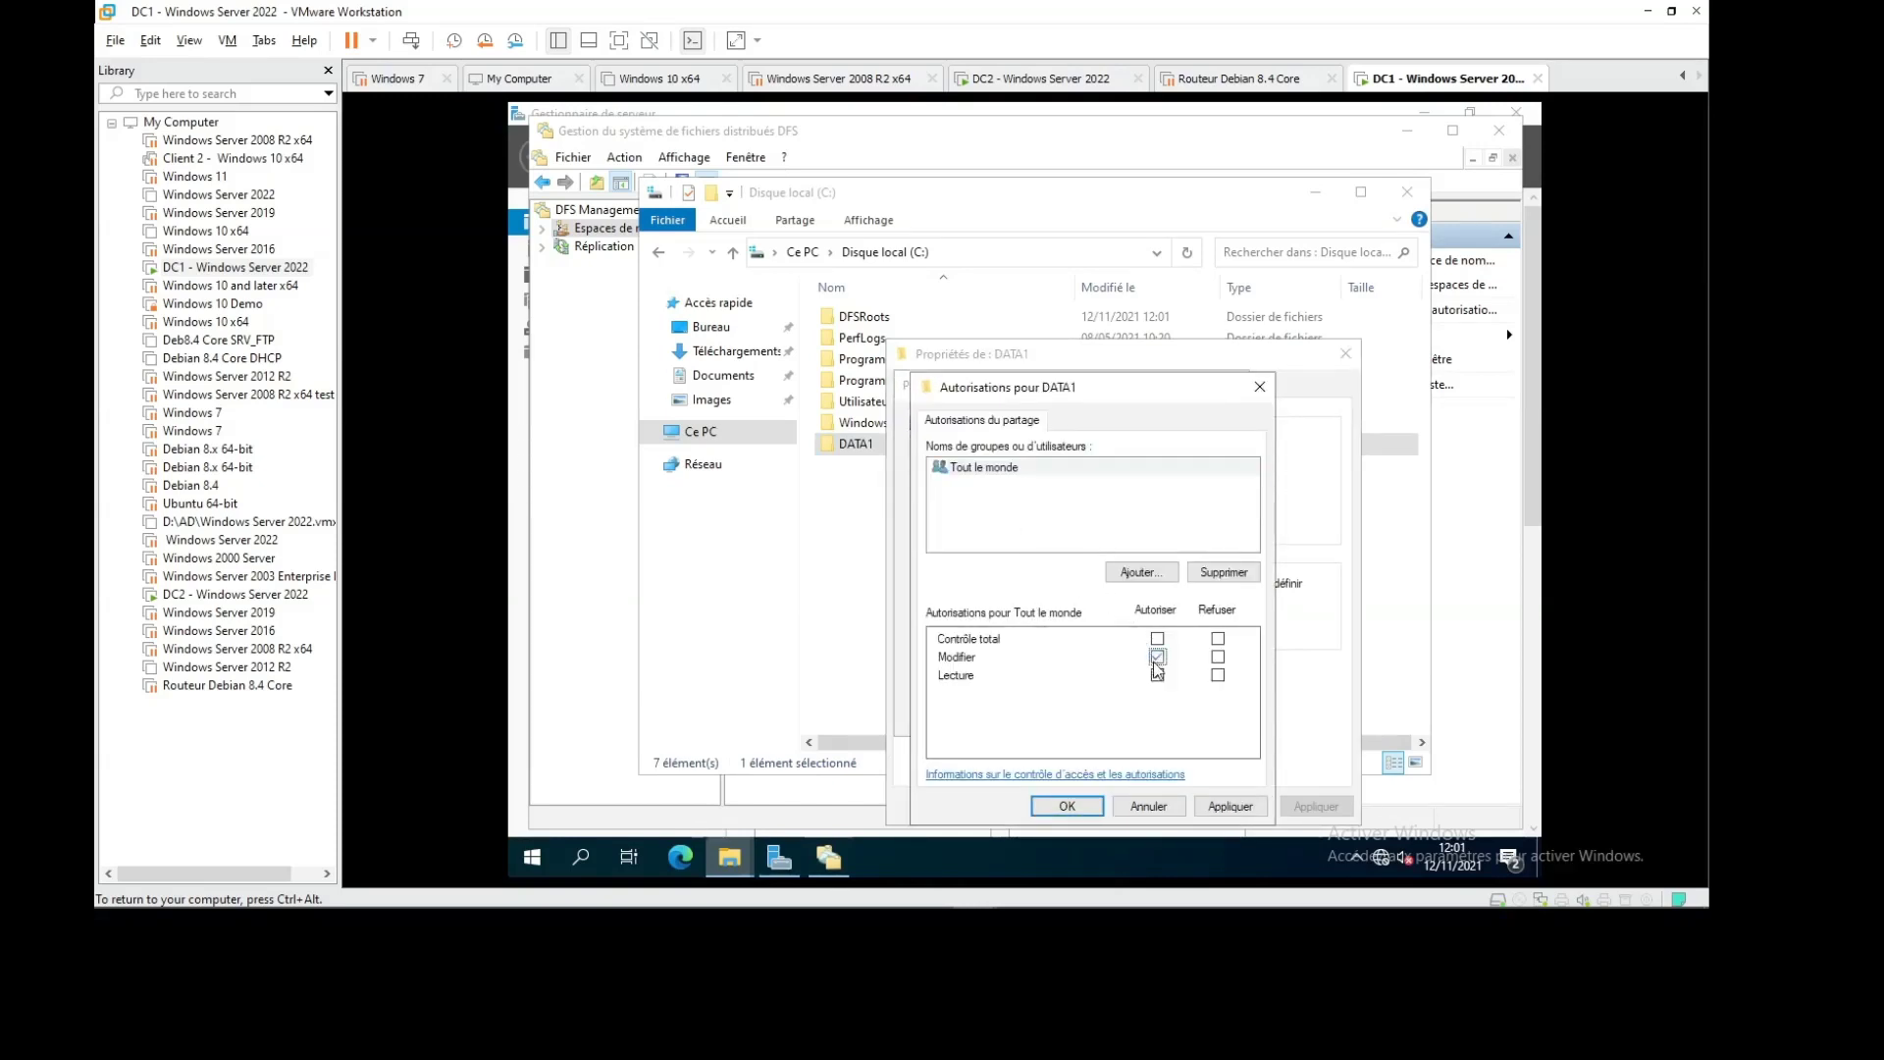
click(1067, 807)
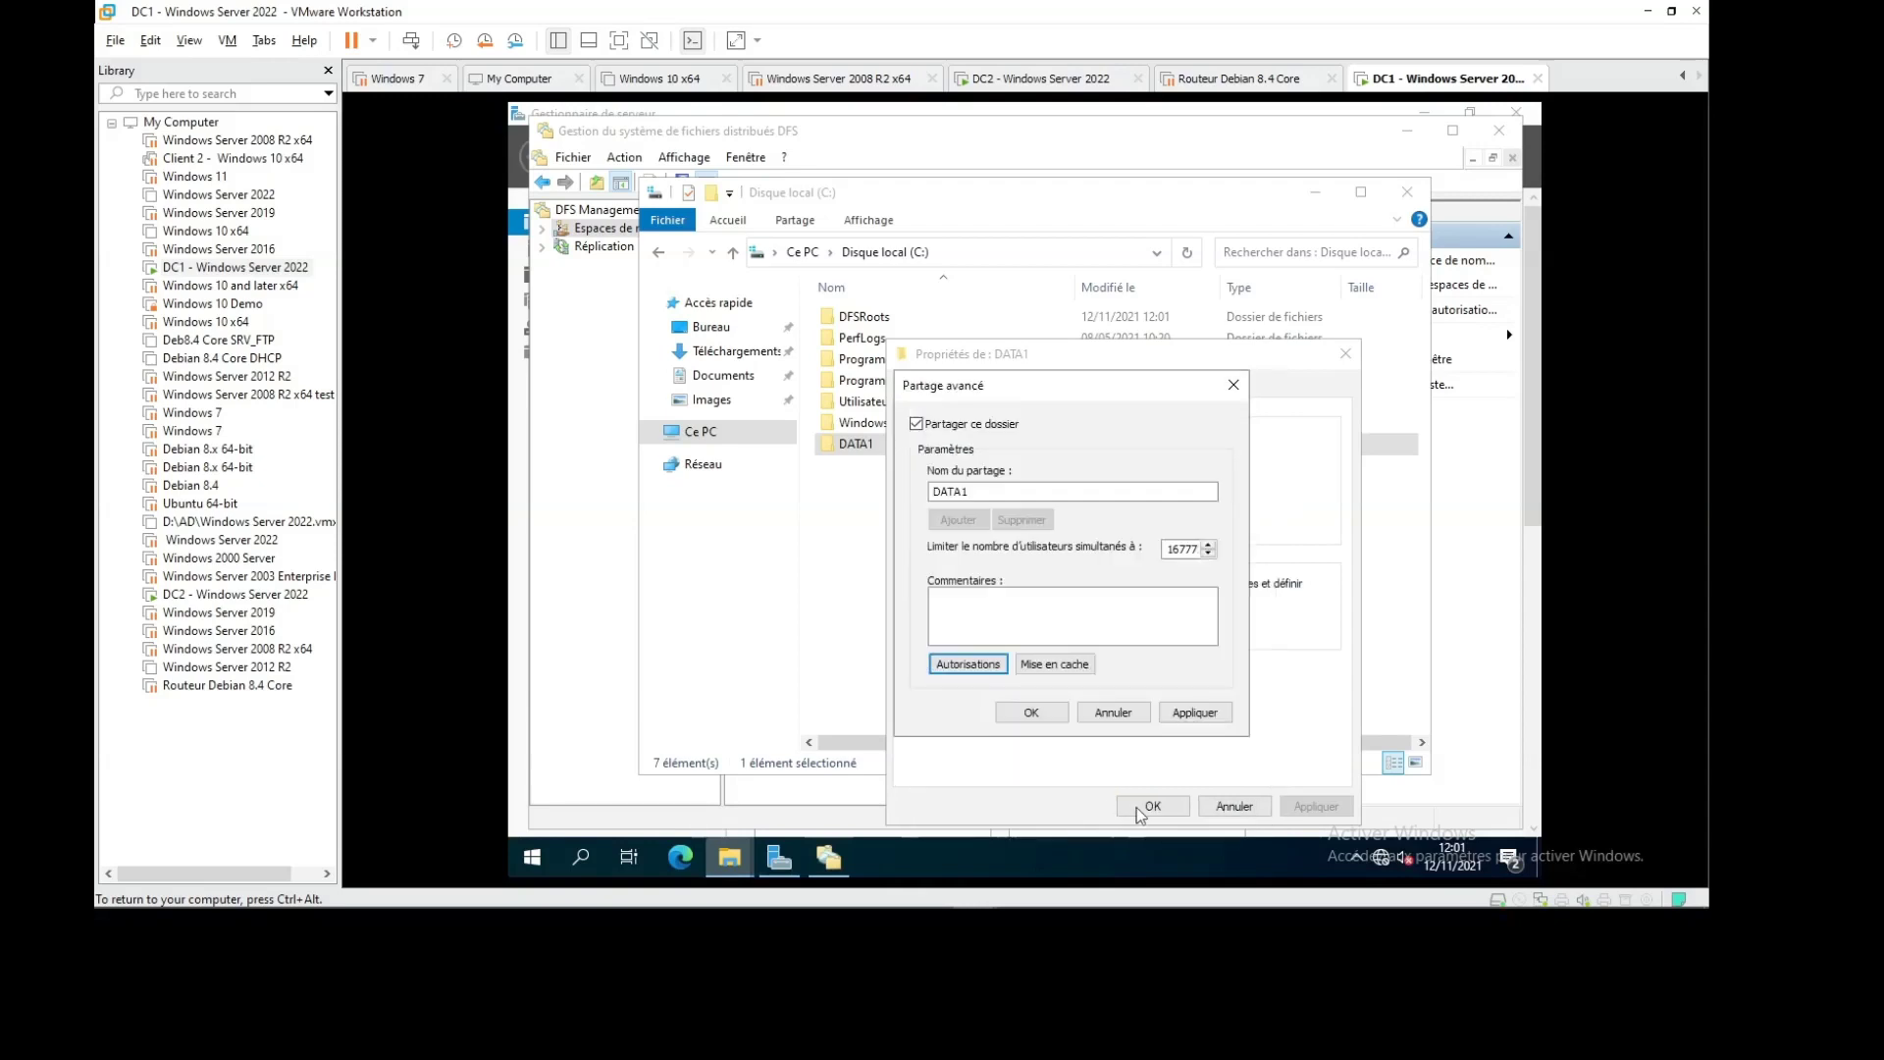
click(1045, 721)
click(1153, 807)
click(901, 616)
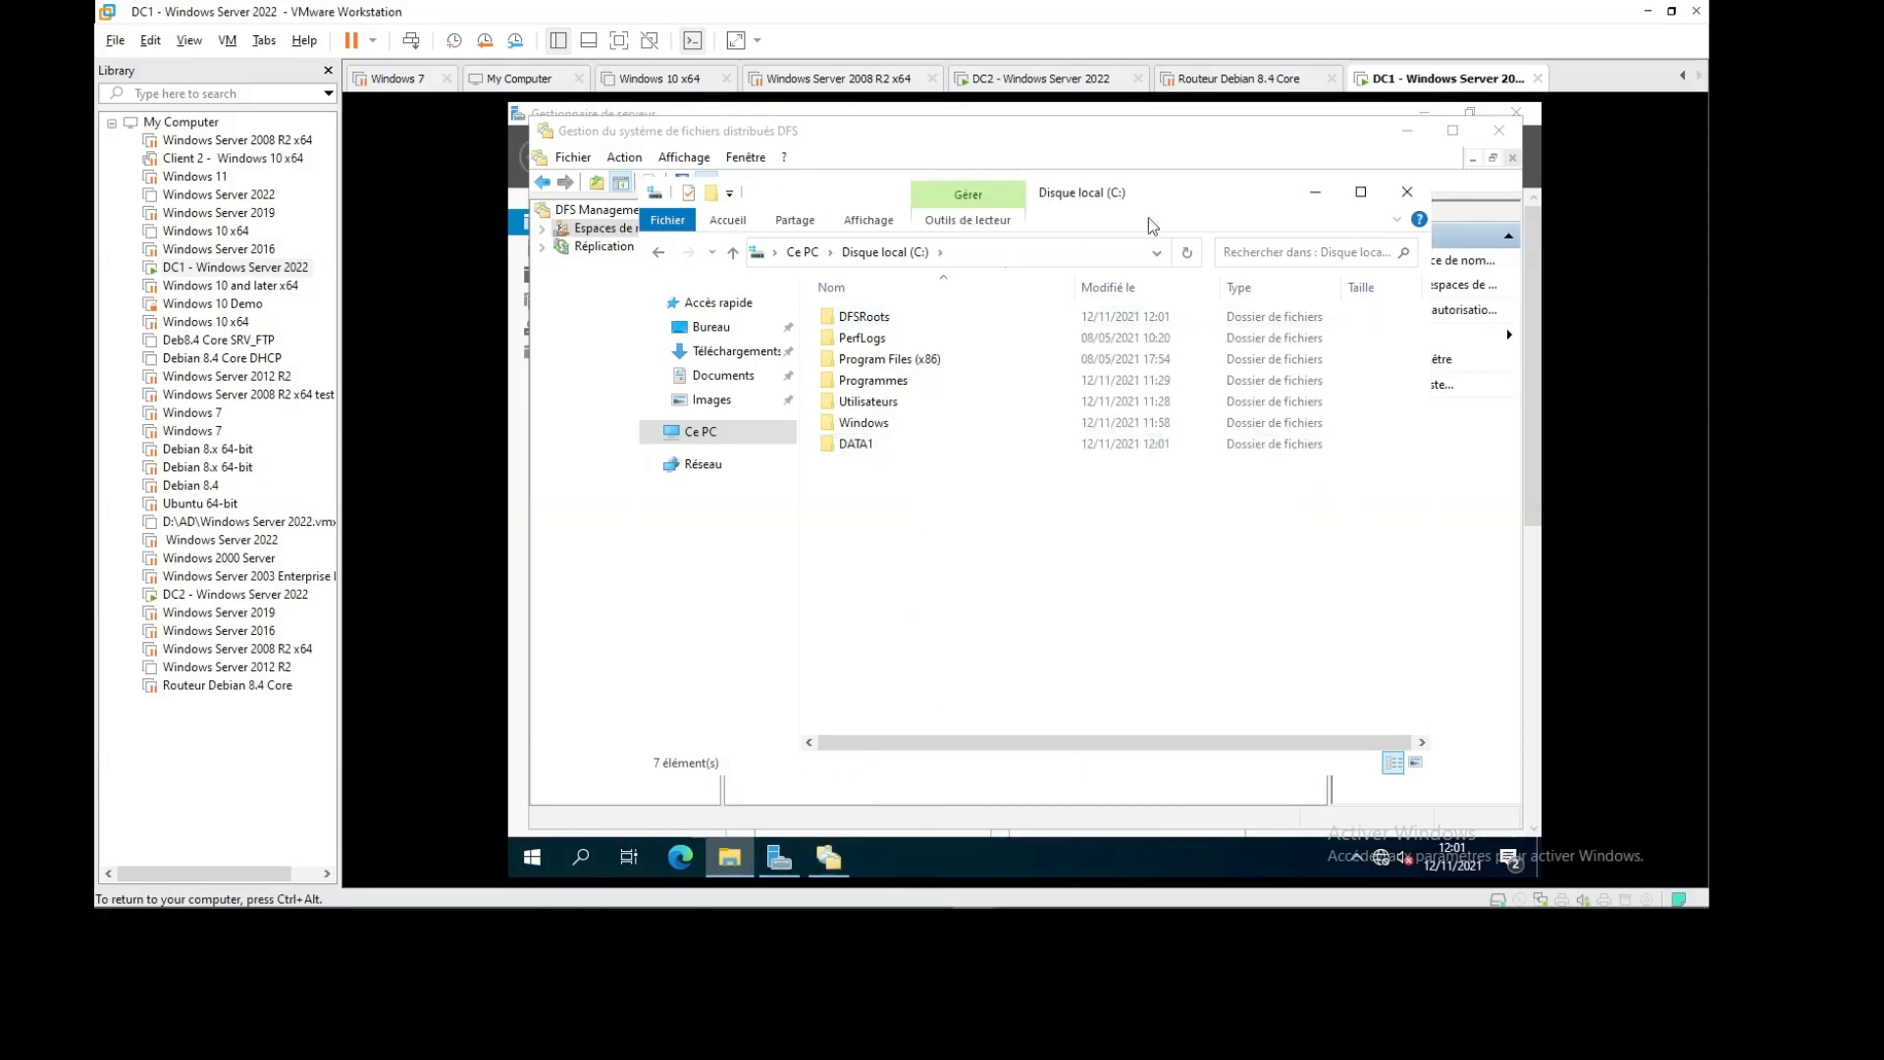
click(1081, 81)
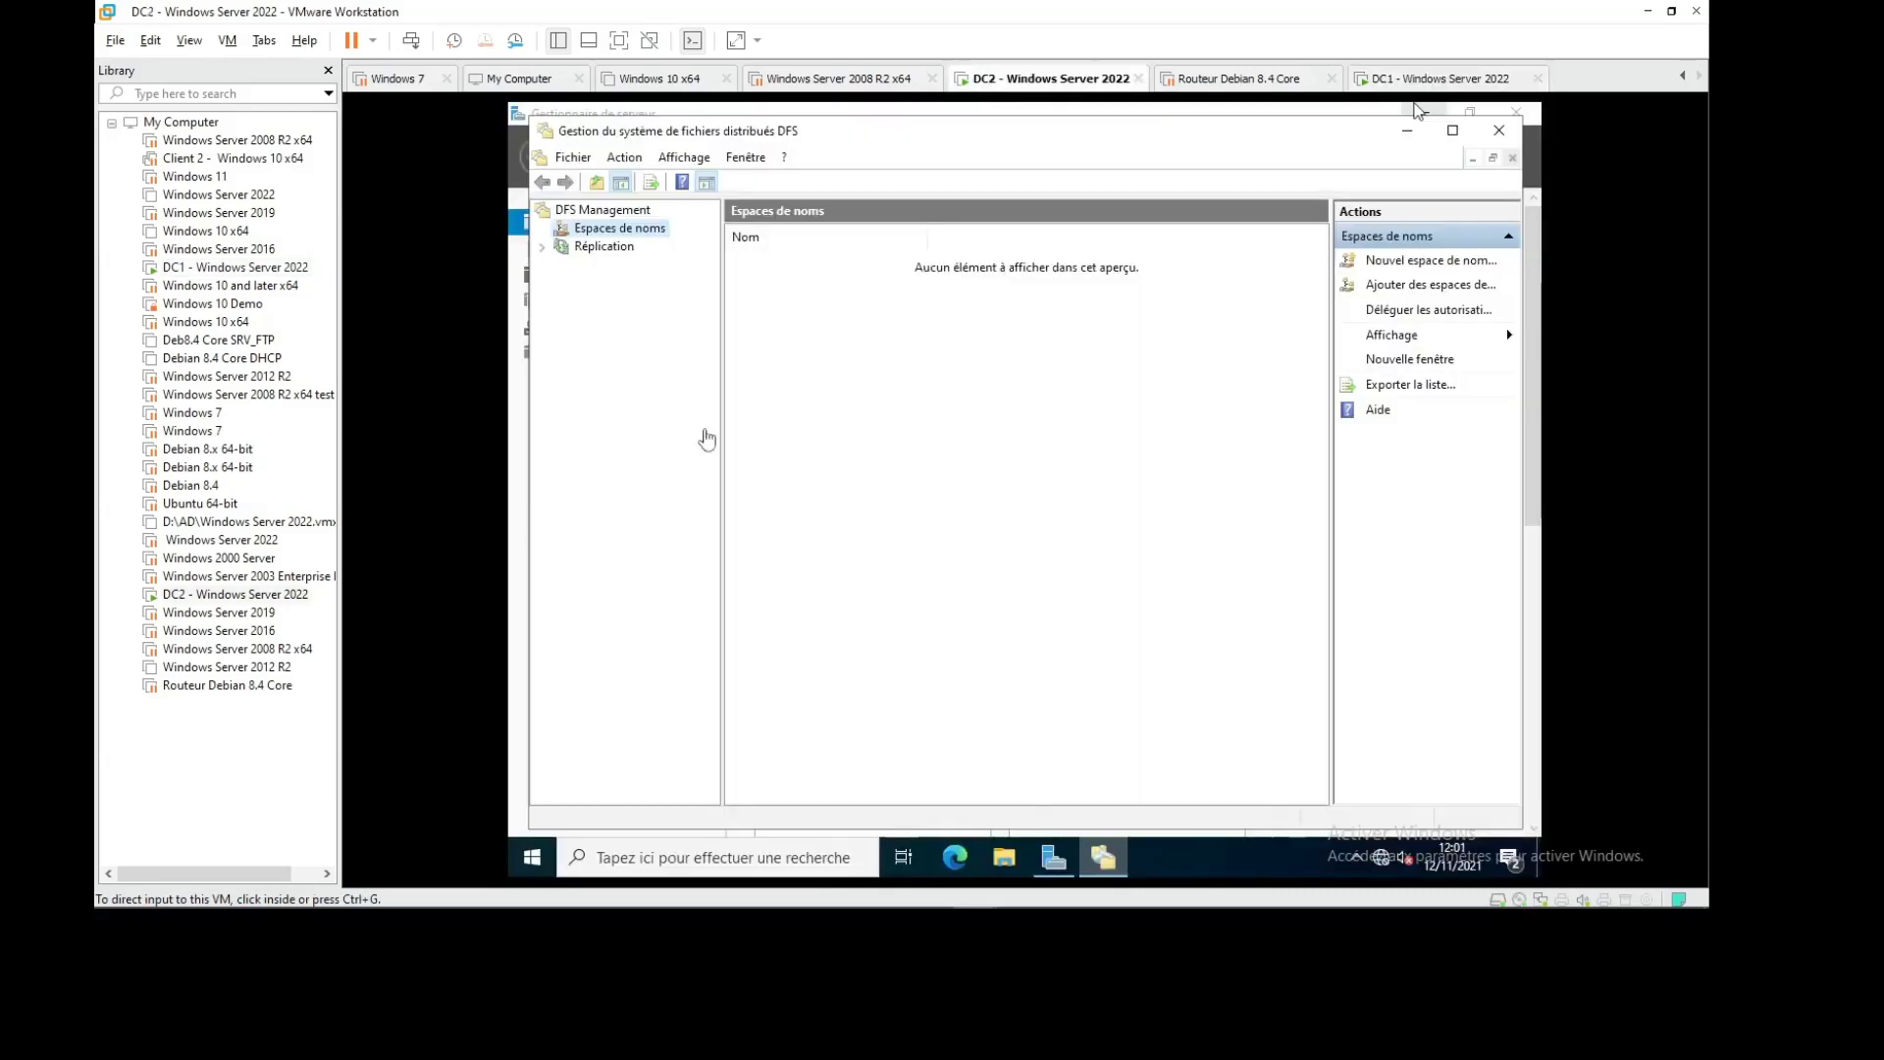
click(1003, 858)
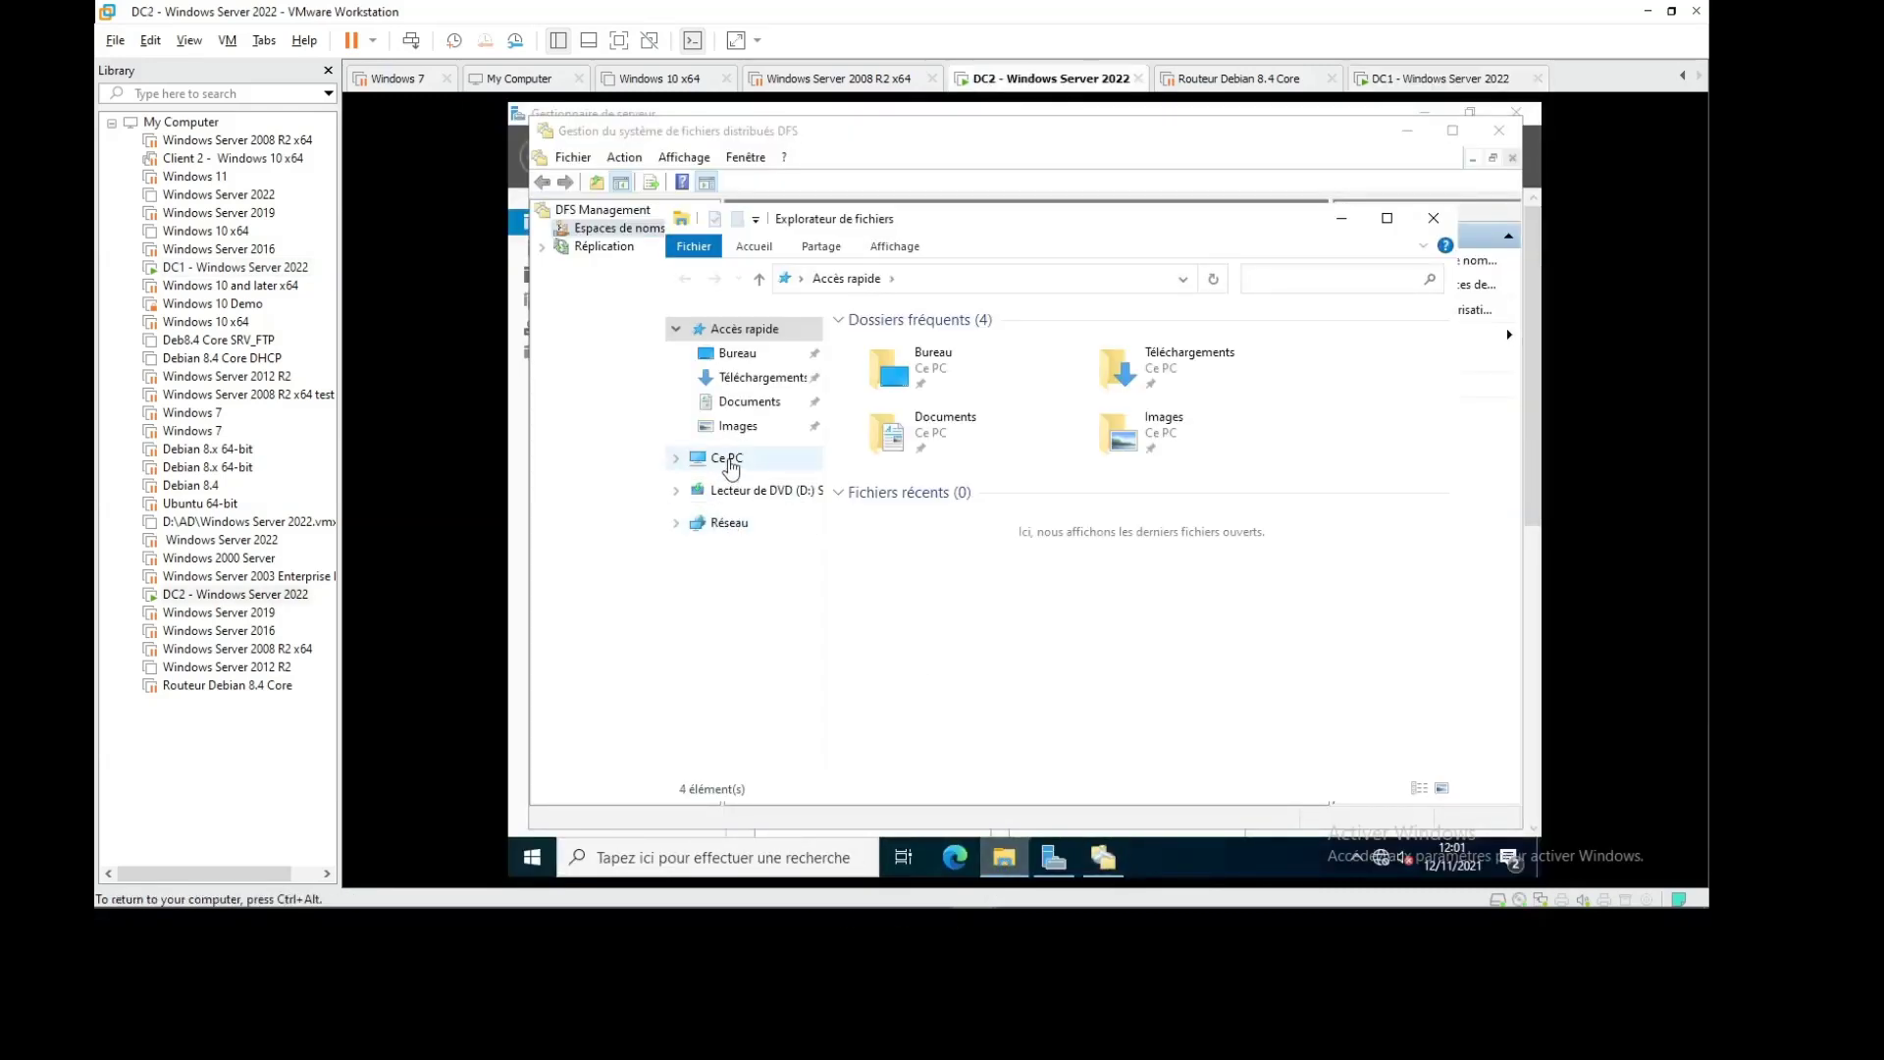
click(726, 458)
double_click(934, 609)
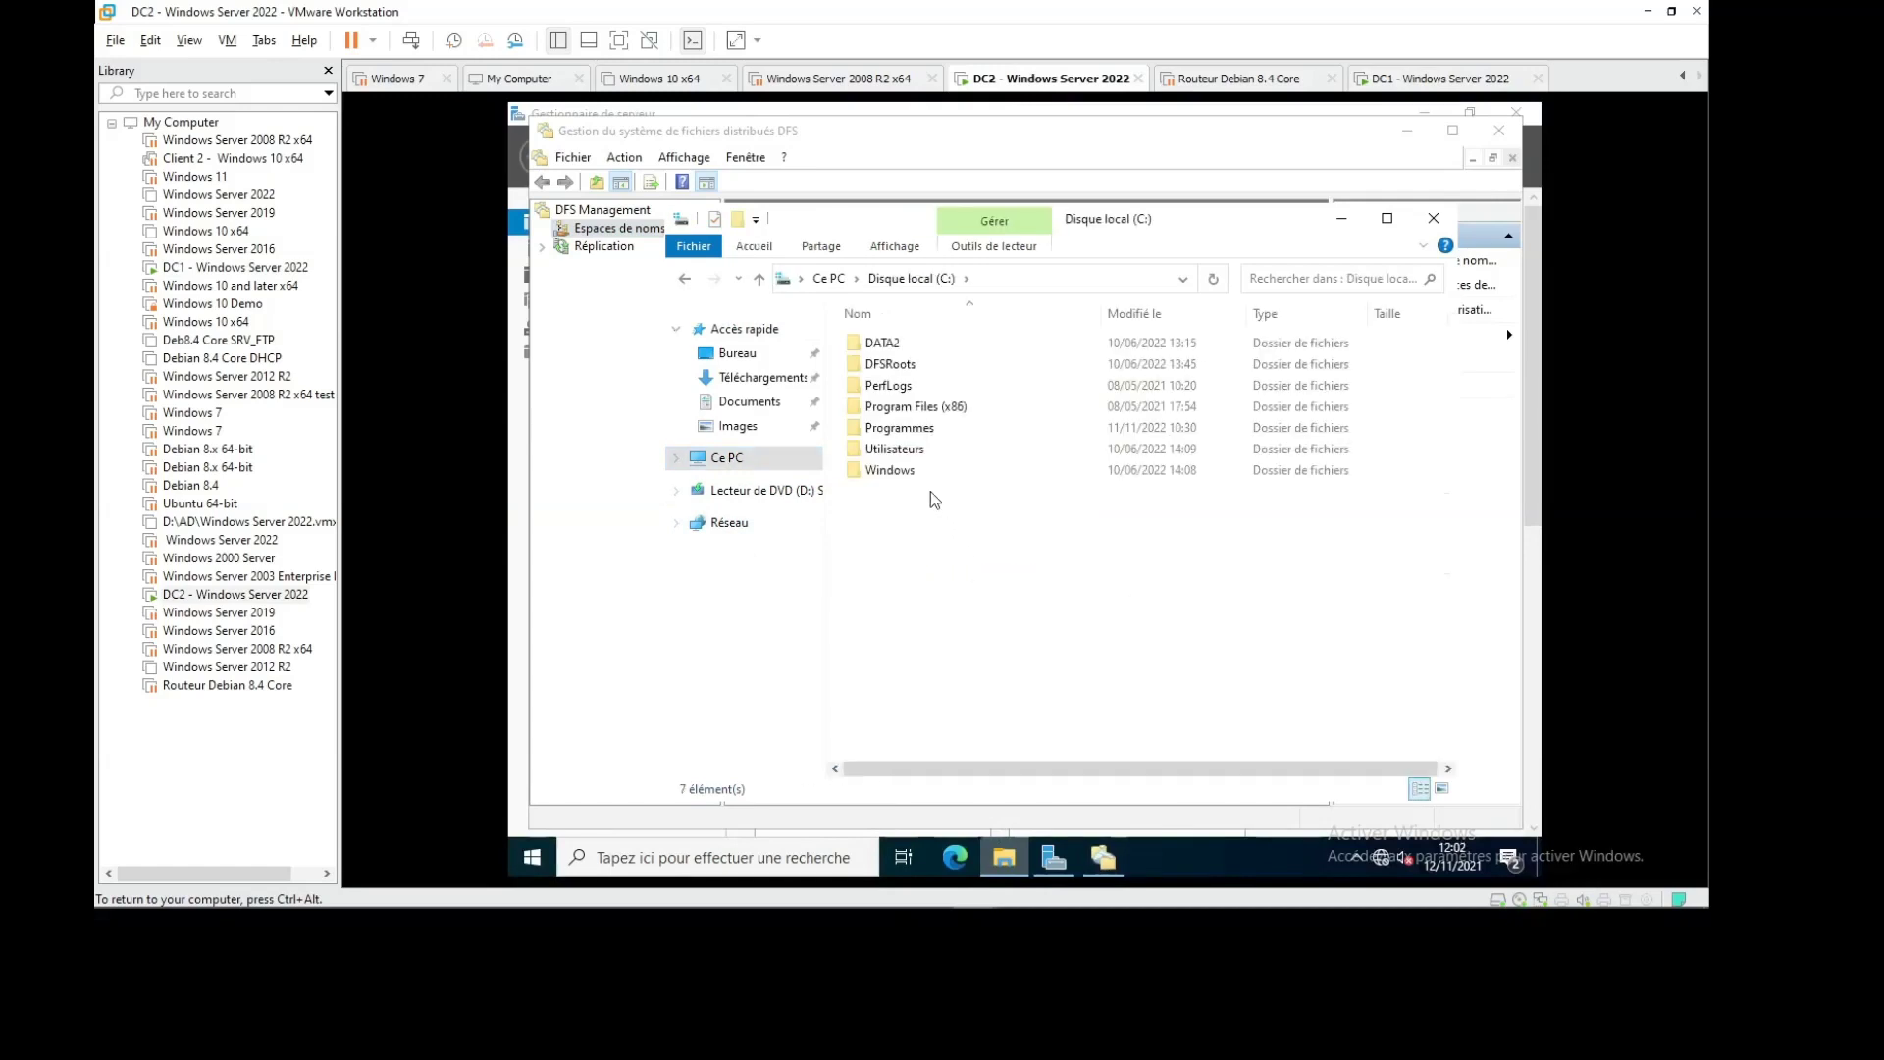
right_click(893, 344)
click(969, 681)
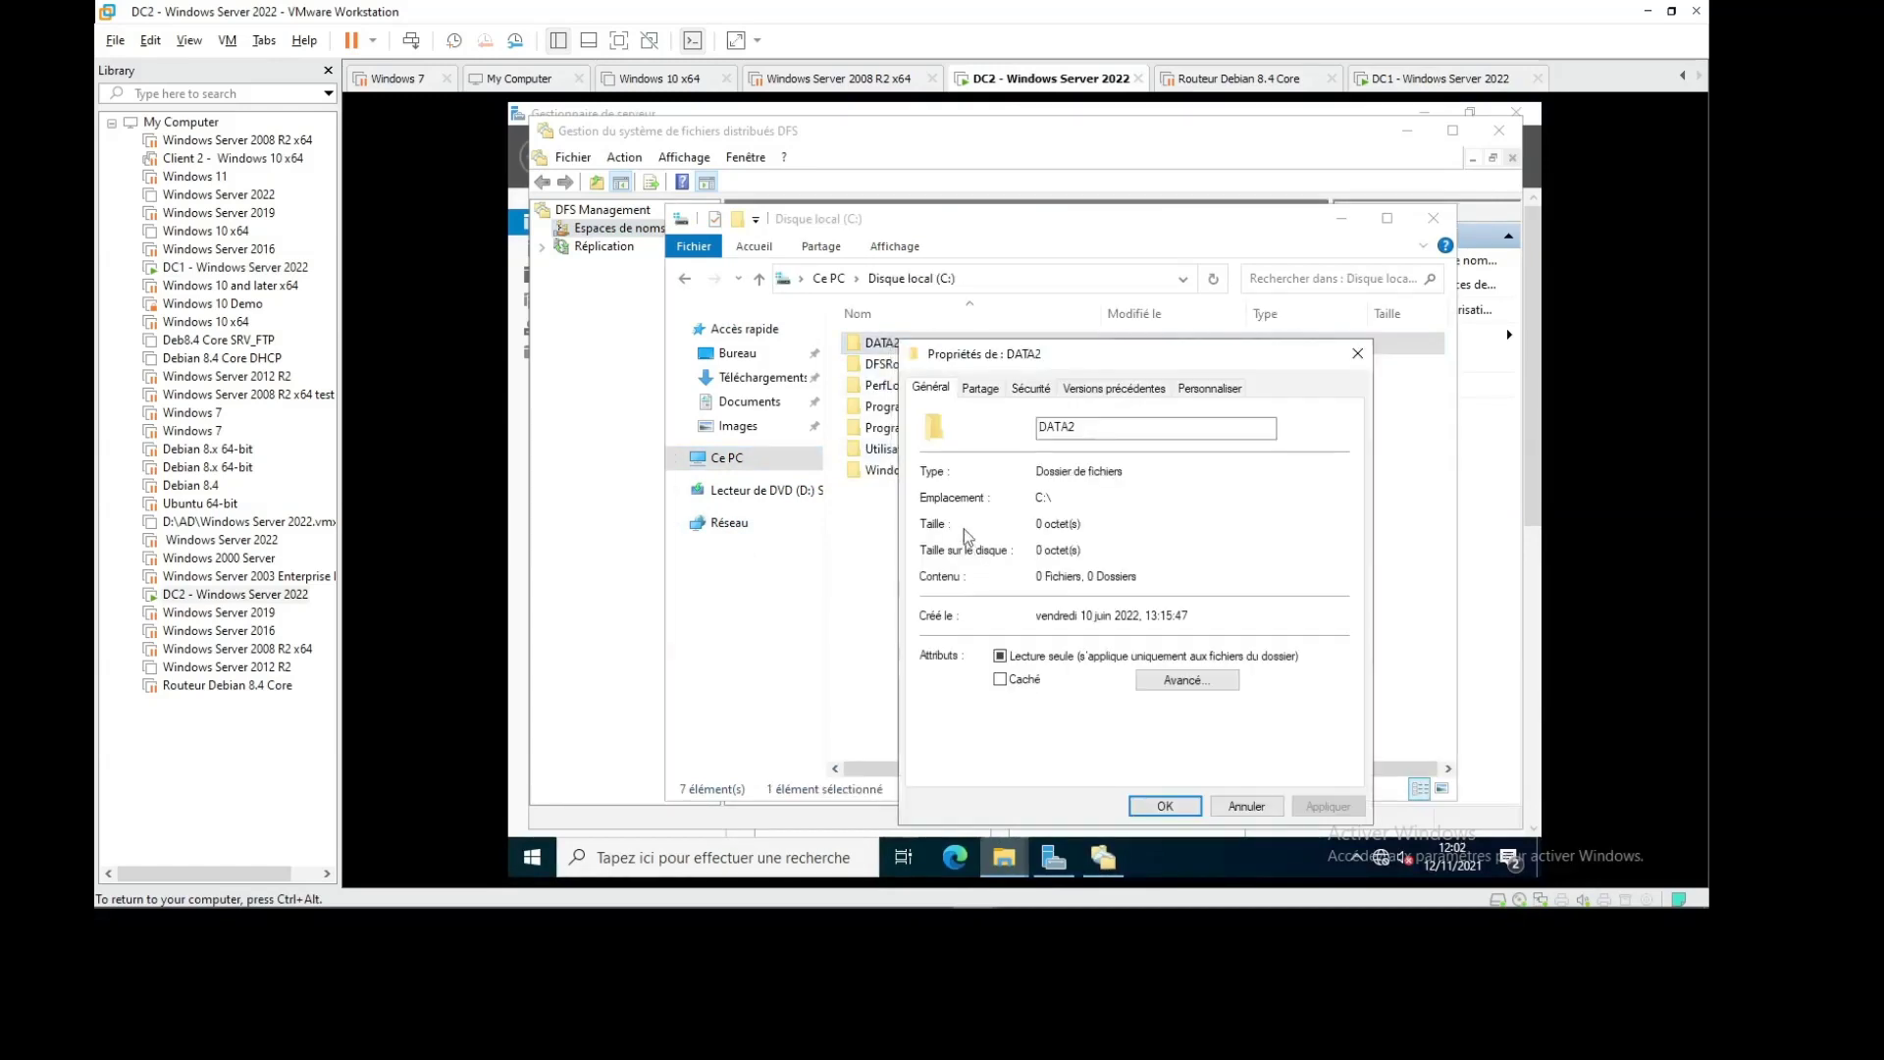
click(985, 392)
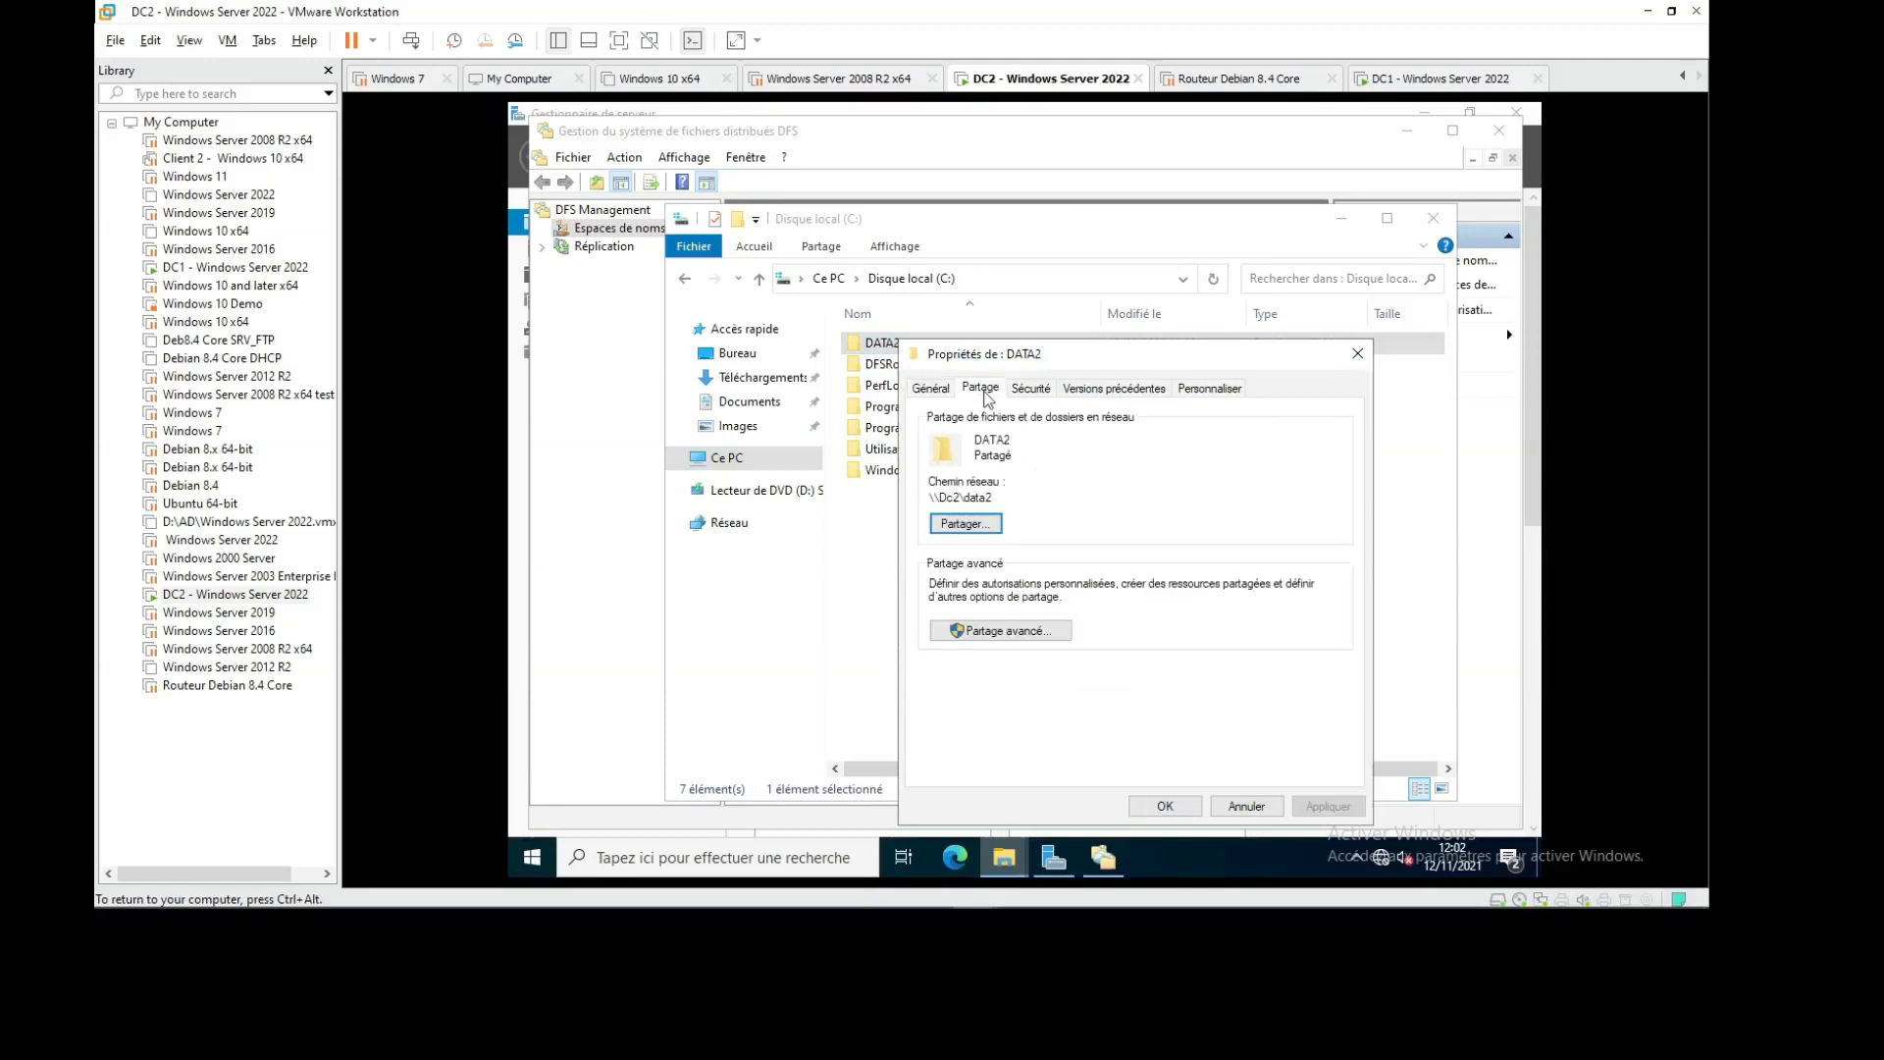
click(1246, 806)
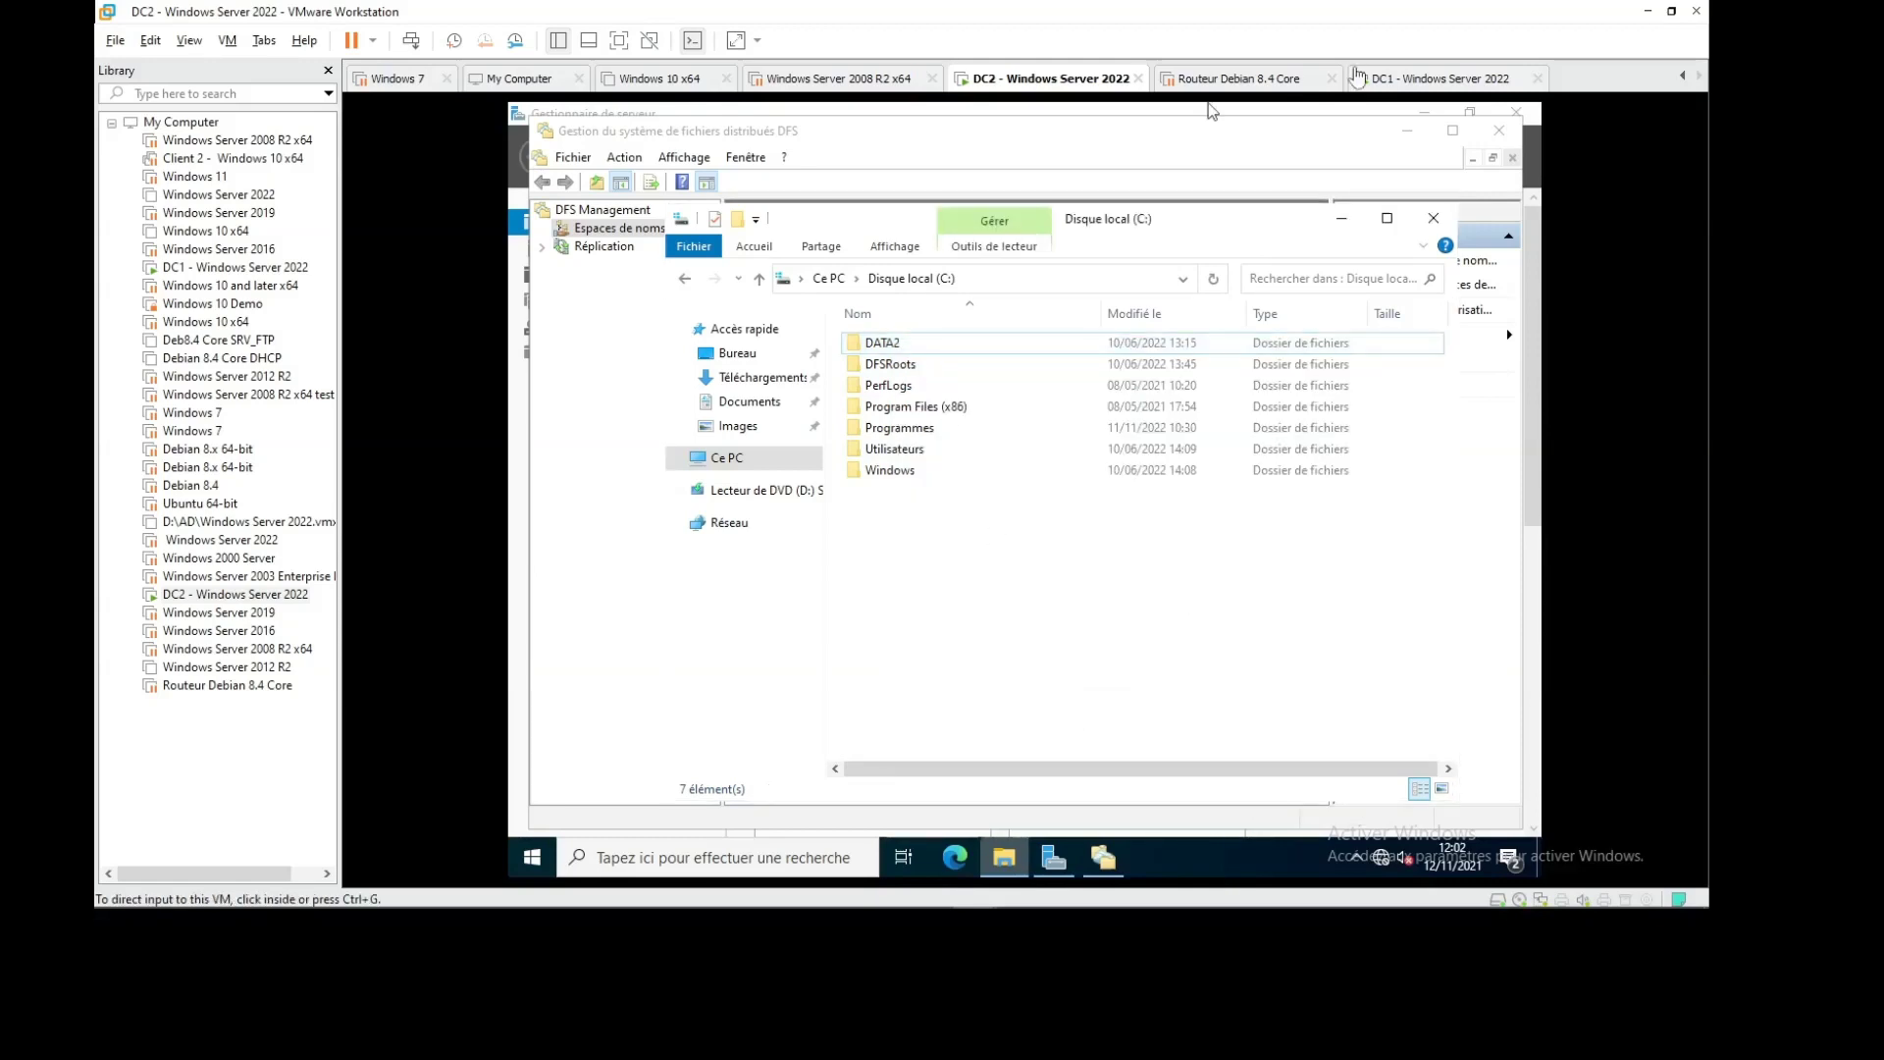
click(1364, 78)
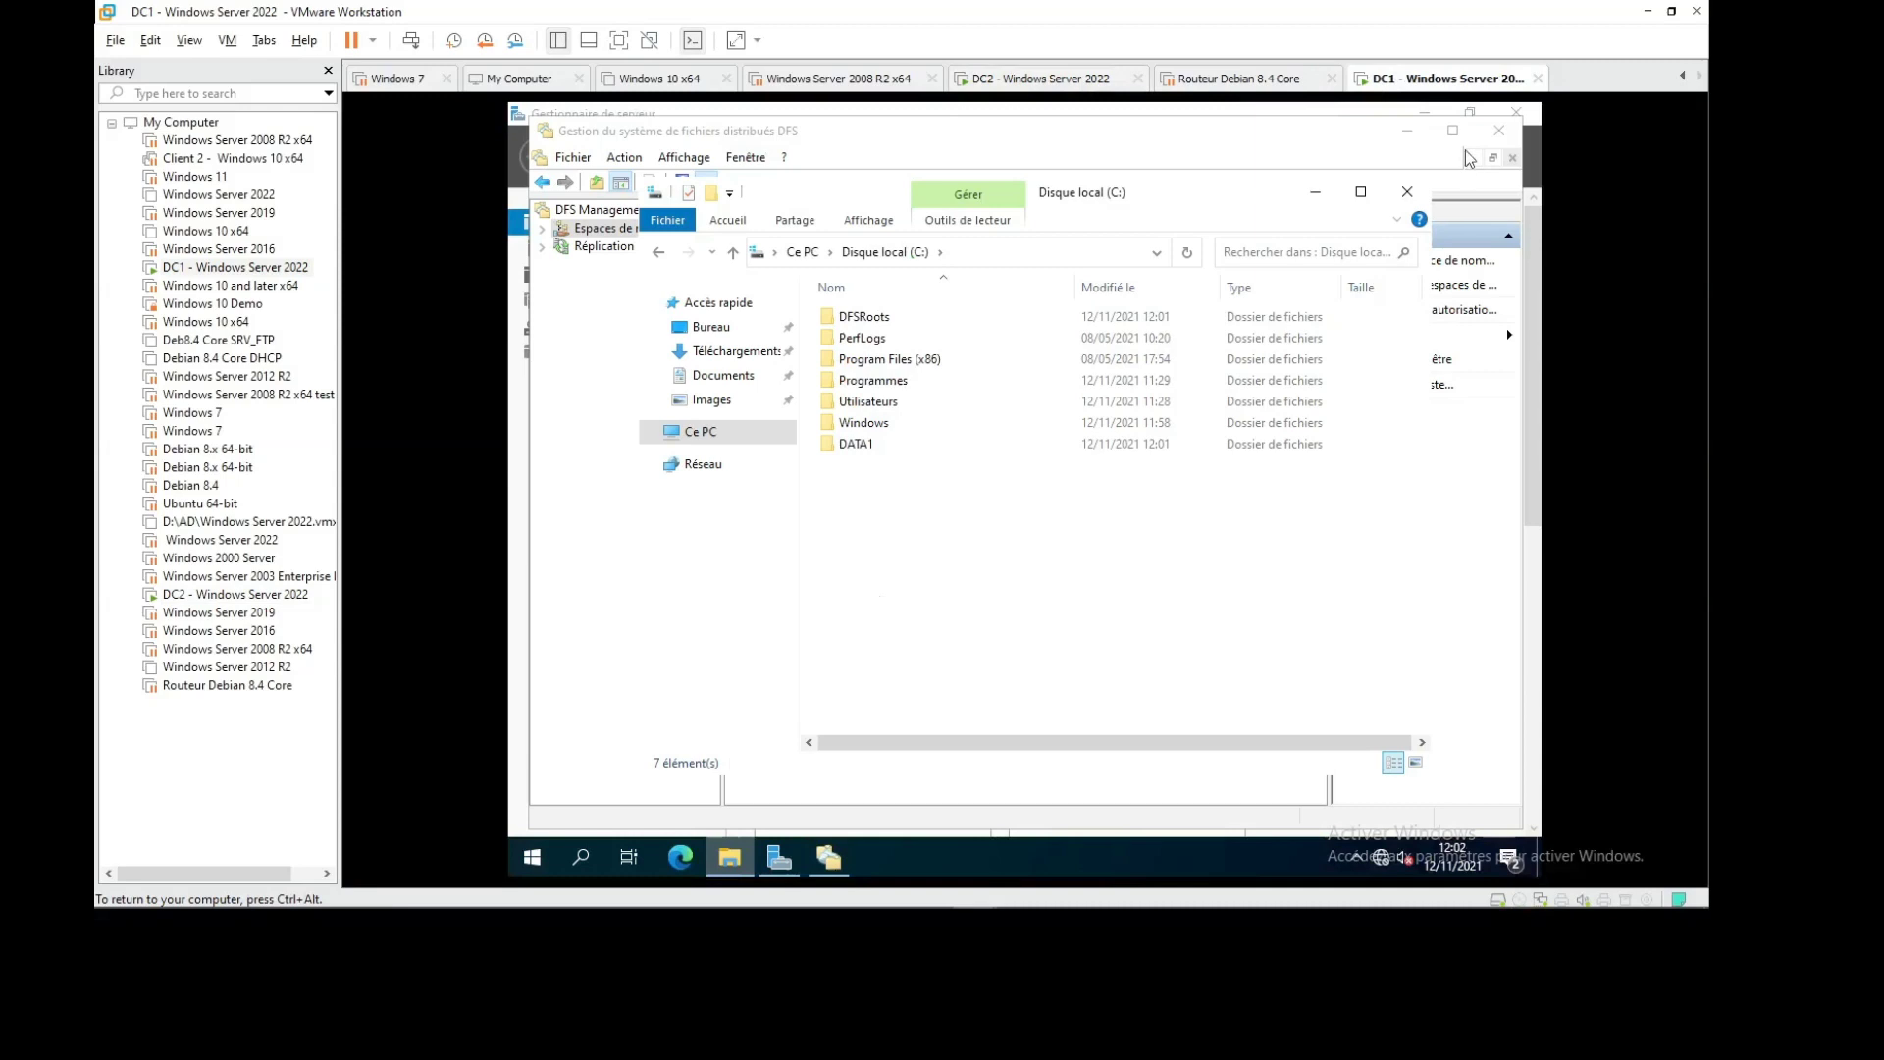
Bring DFS Management forward and open the actions menu of the \\abc2.com\DFS namespace
click(1315, 192)
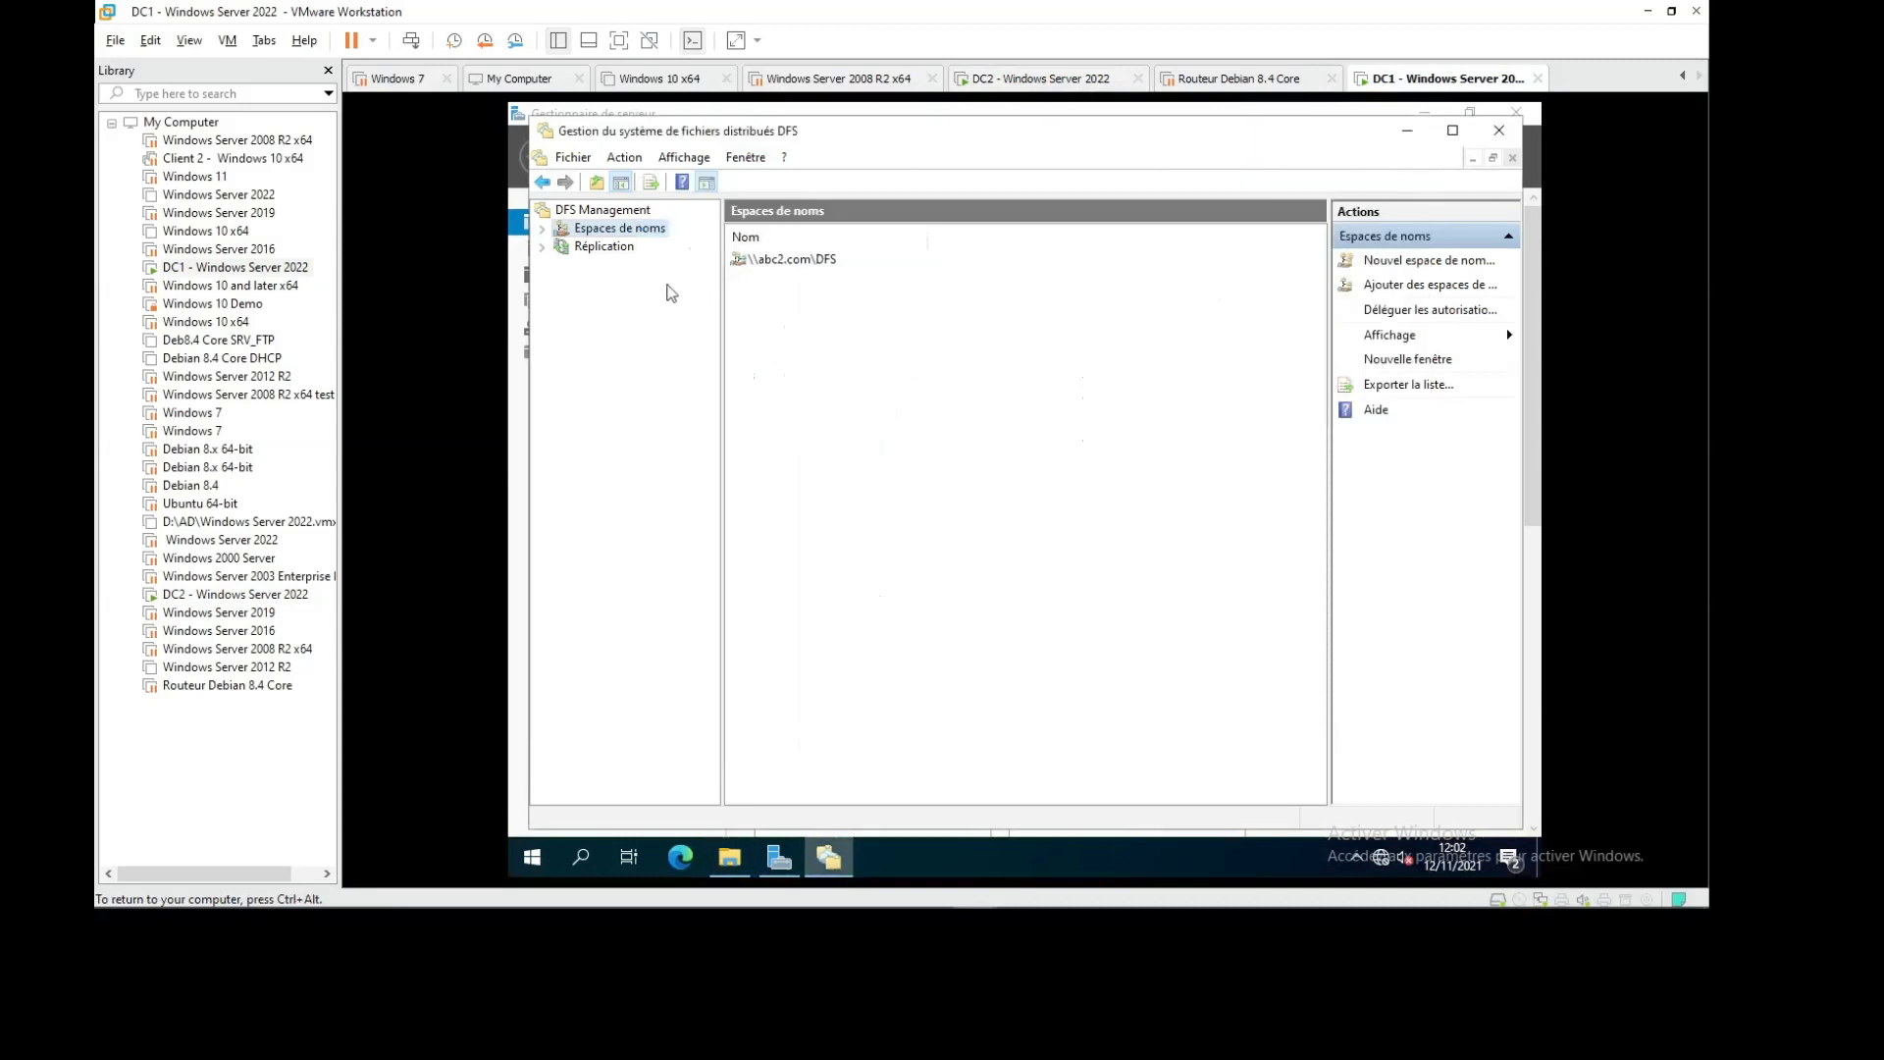
click(801, 264)
double_click(802, 261)
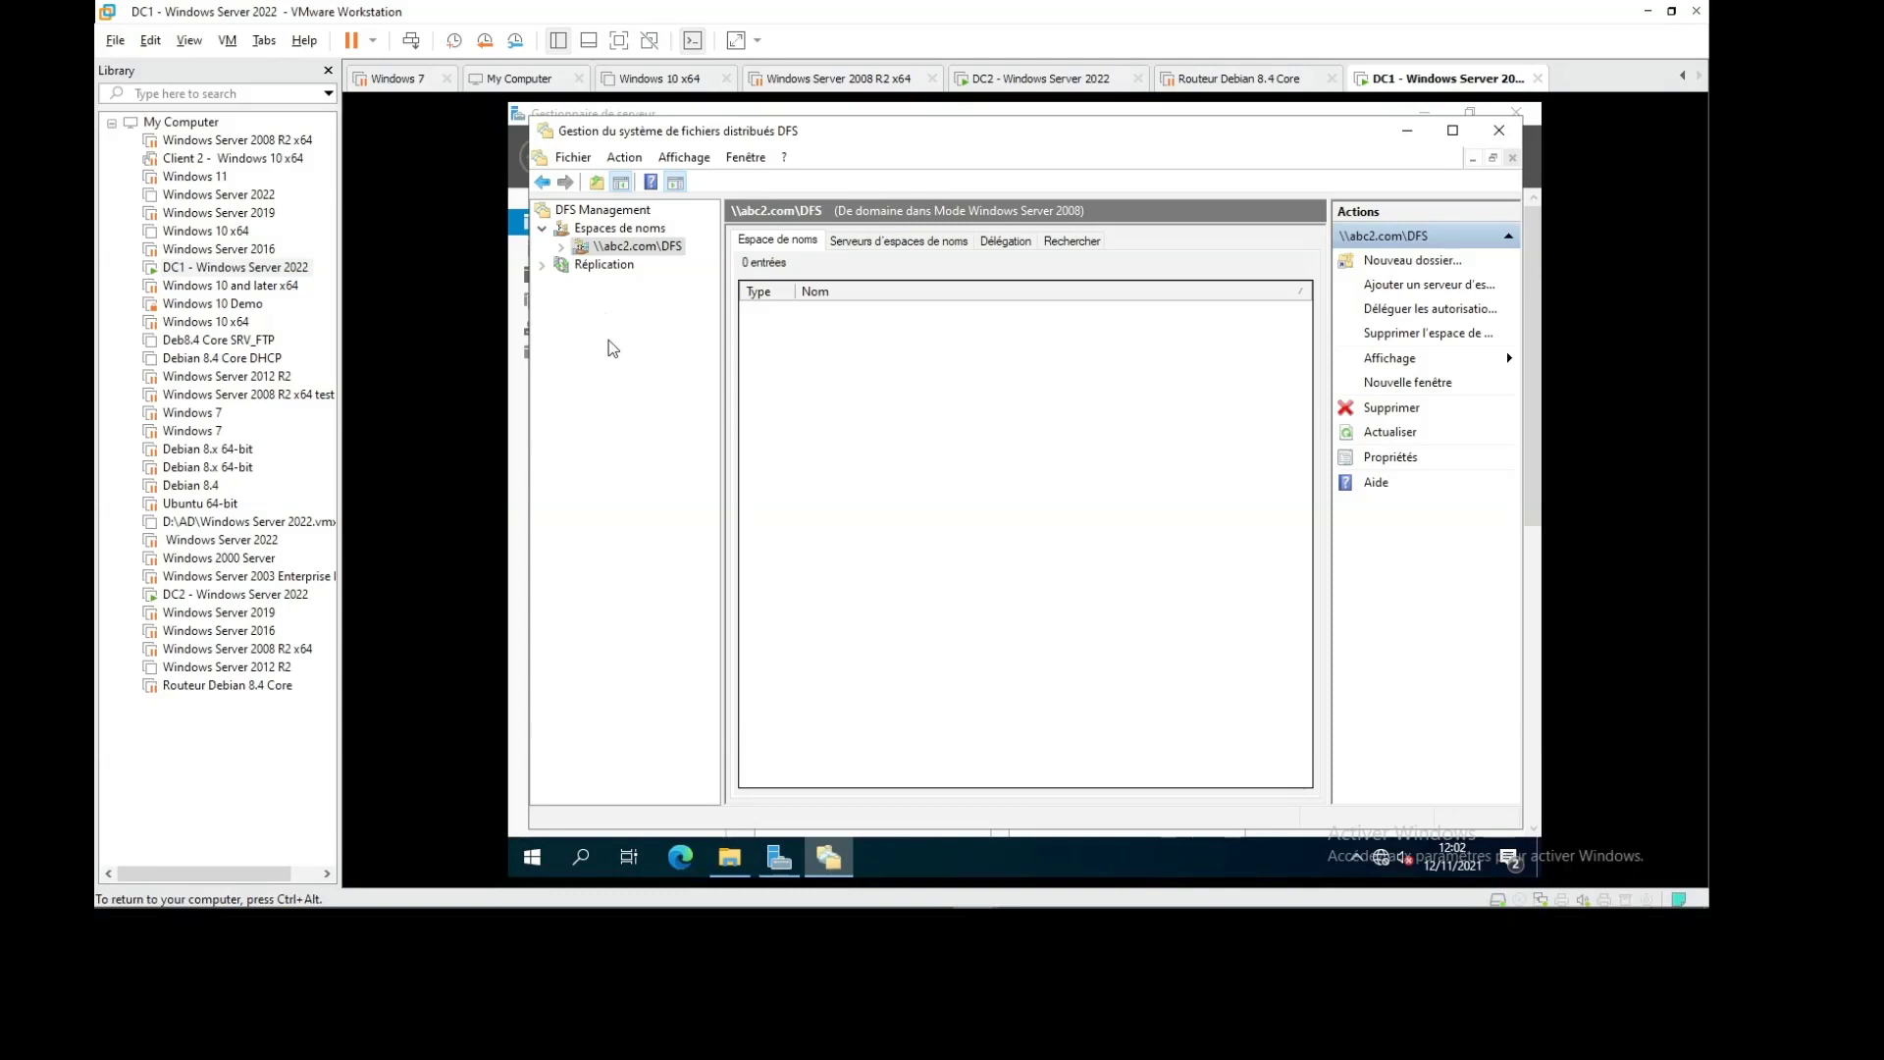
right_click(649, 246)
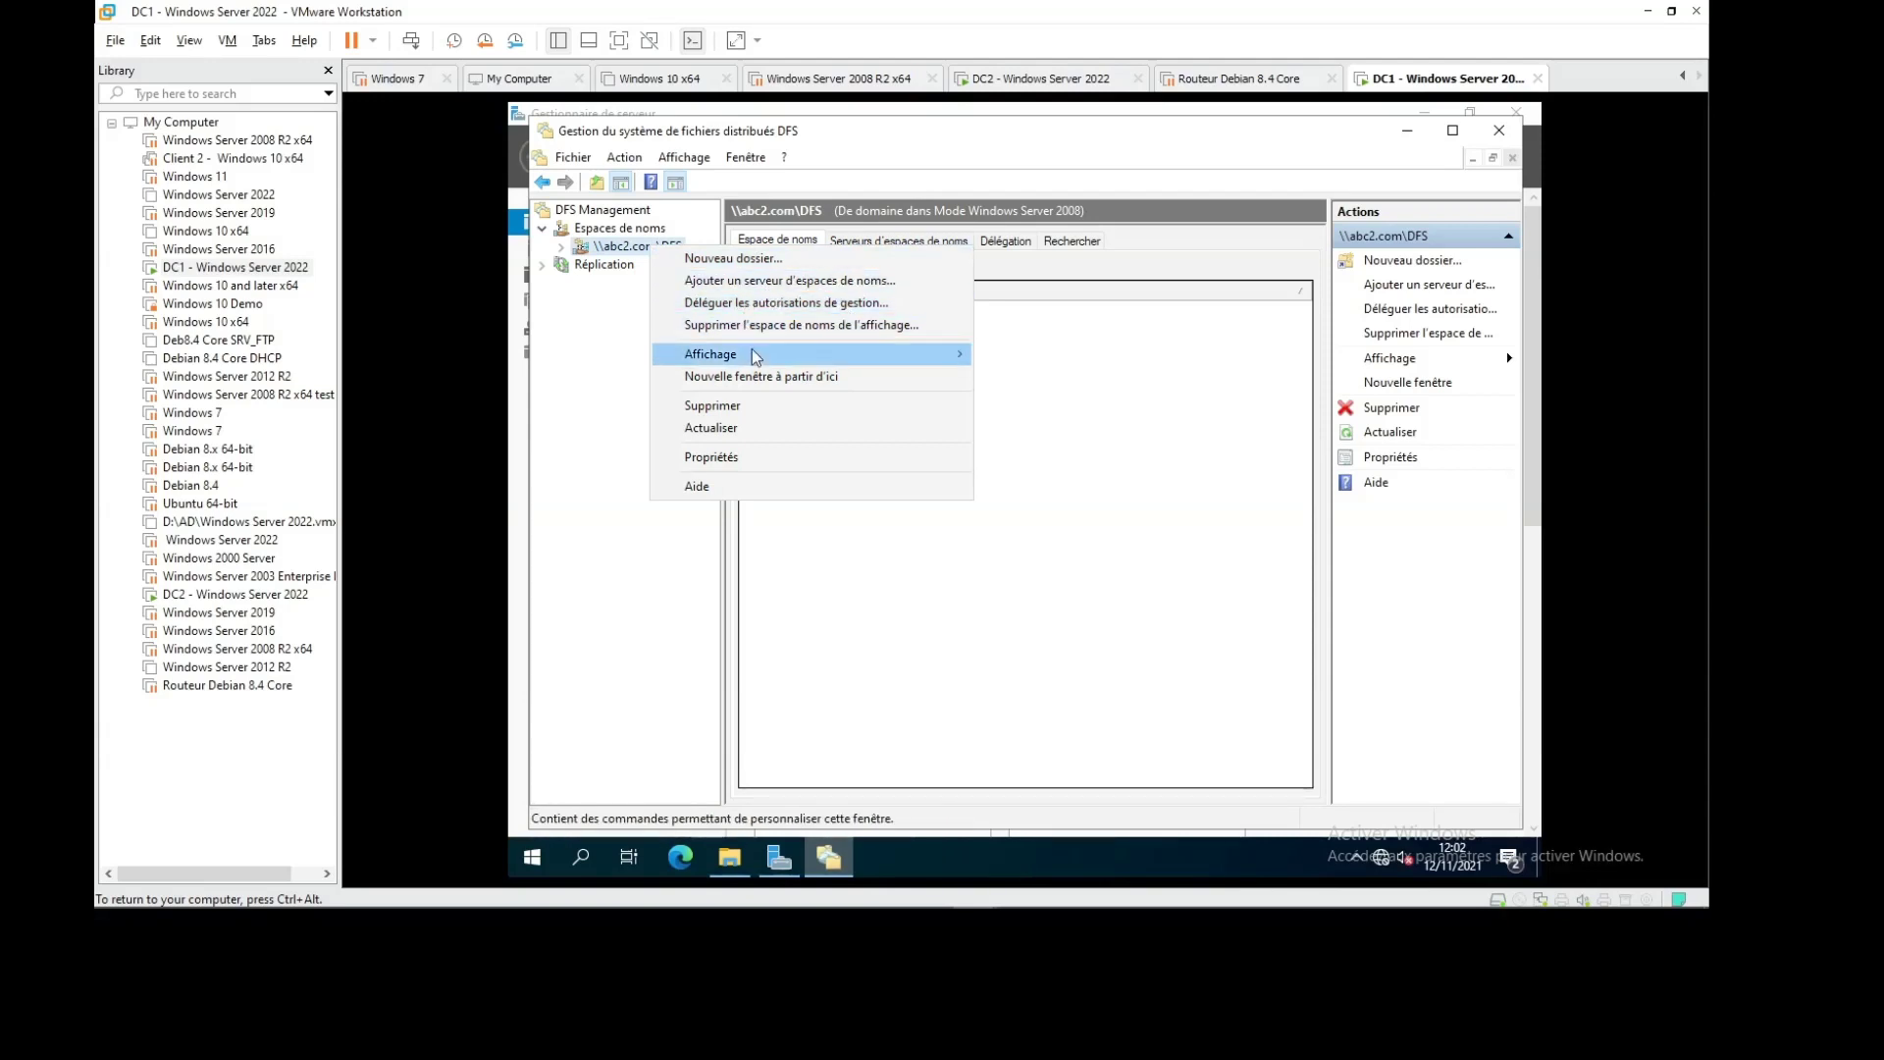
click(571, 265)
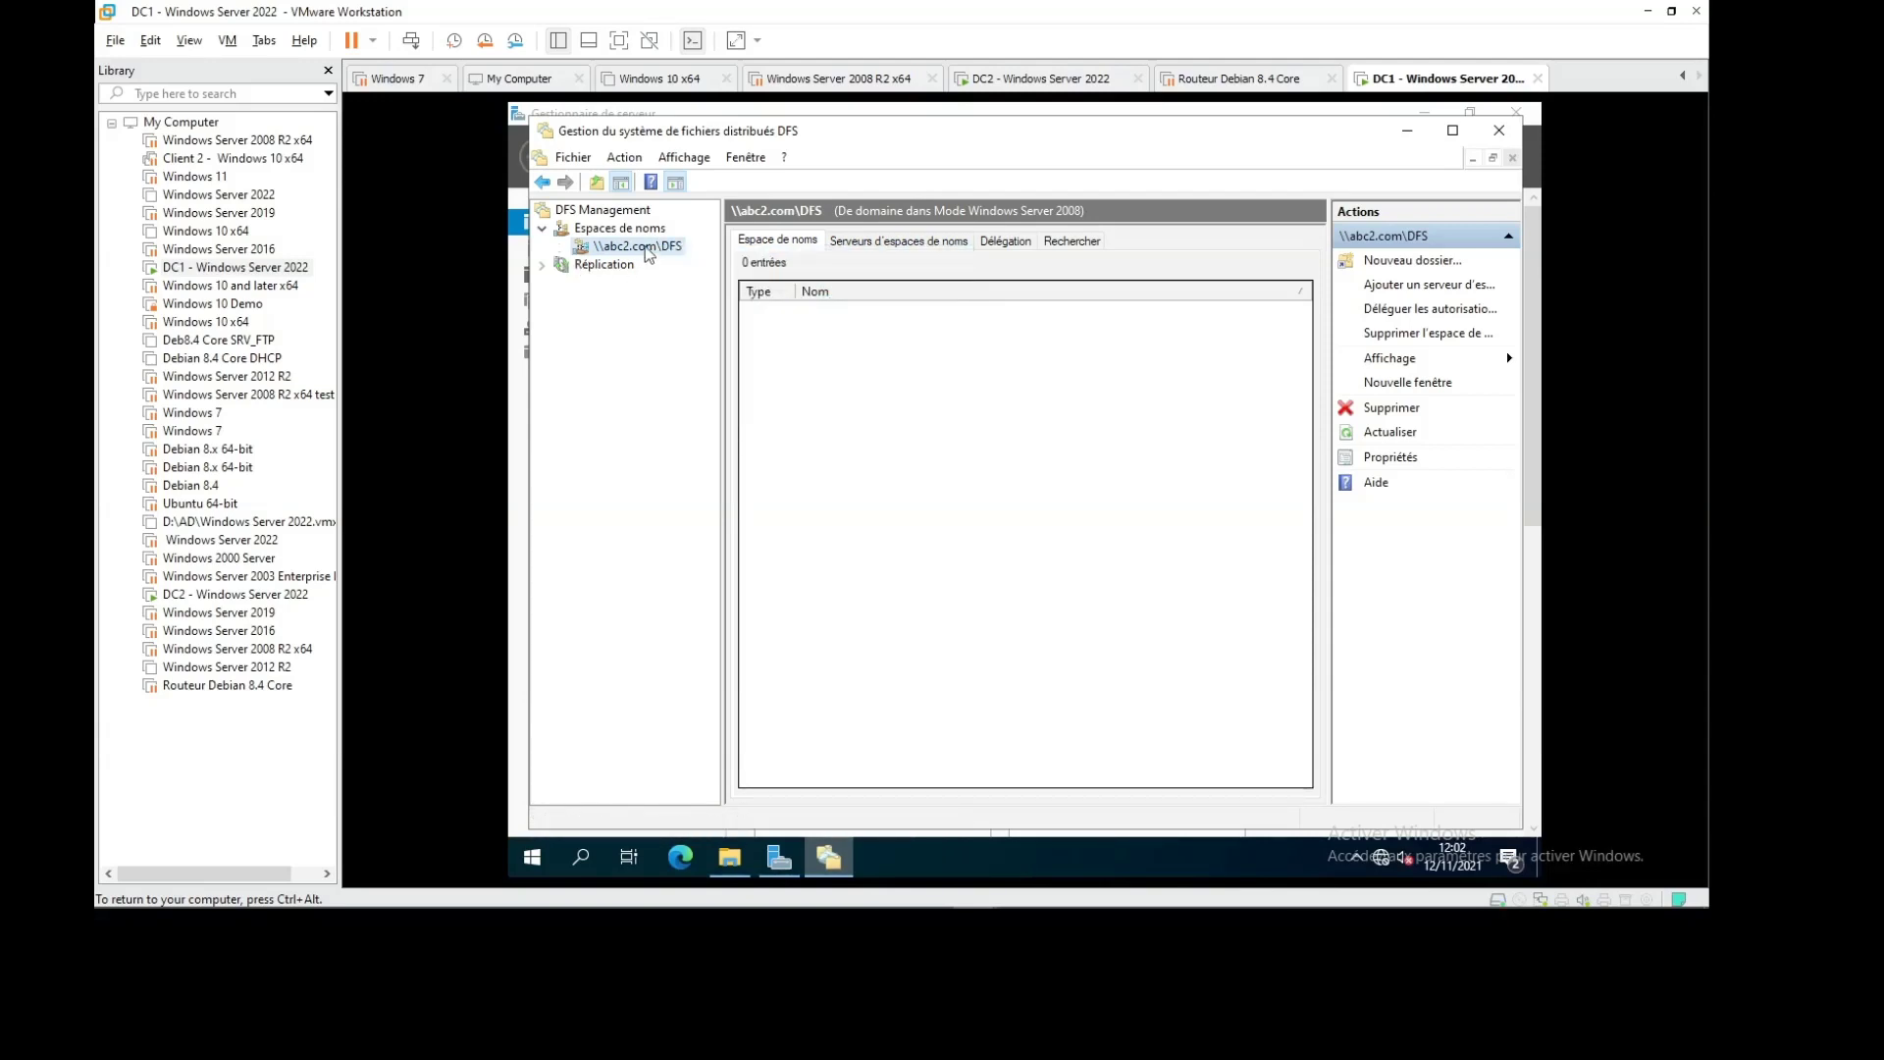
right_click(853, 341)
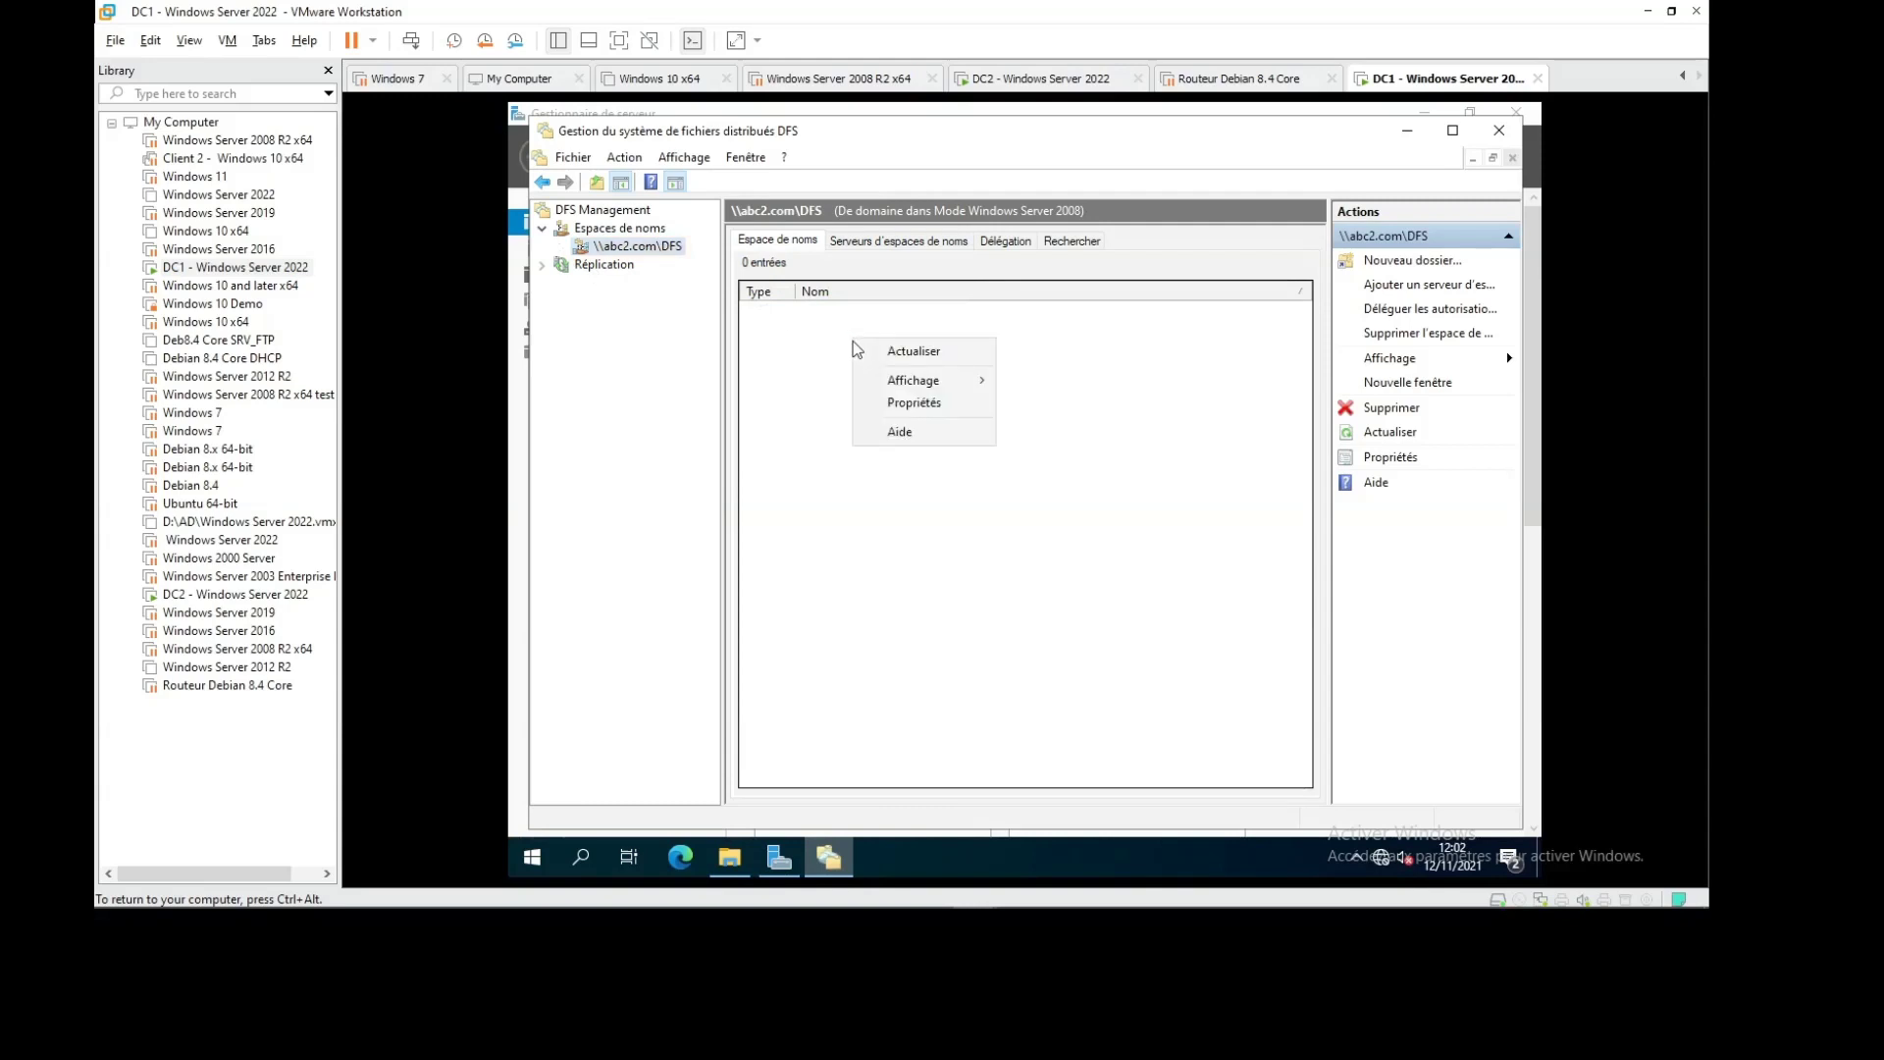
click(645, 249)
right_click(645, 245)
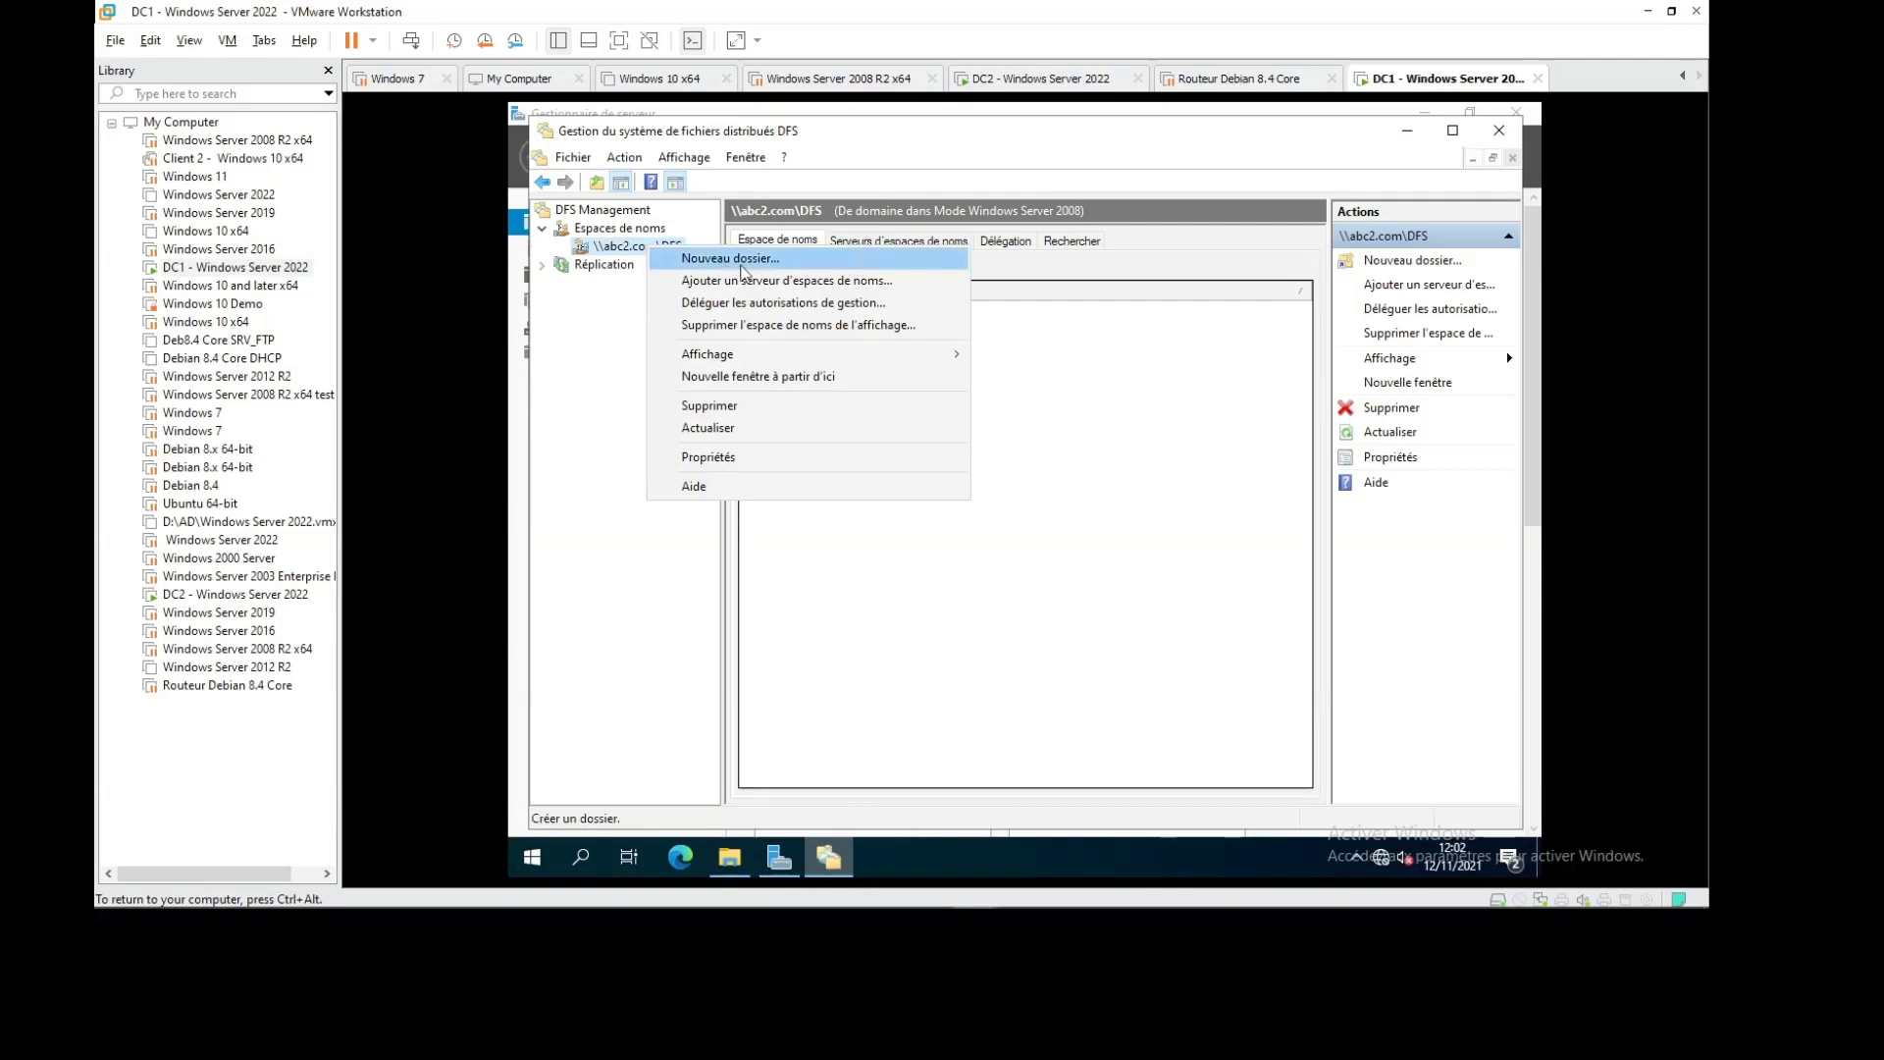
Create a DATA namespace folder with targets \\dc1\DATA1 and \\dc2\DATA2
click(731, 258)
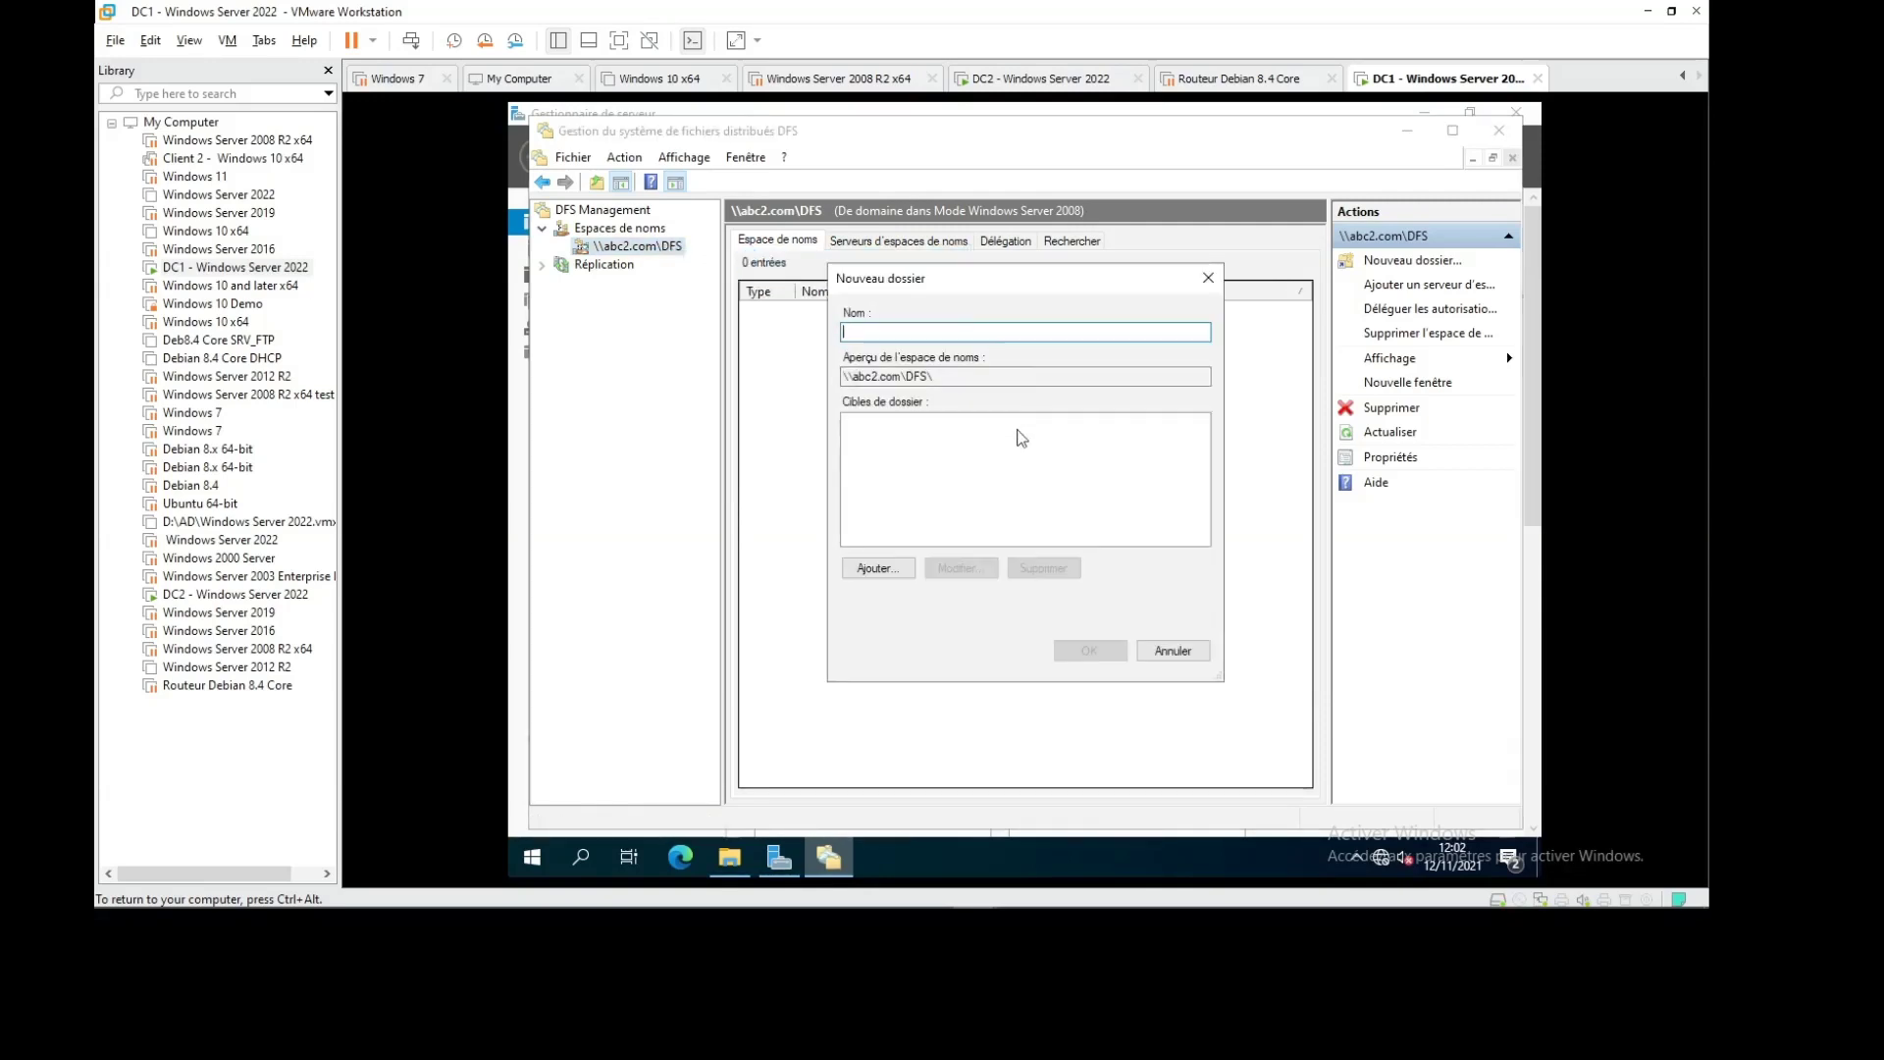
text(DATA)
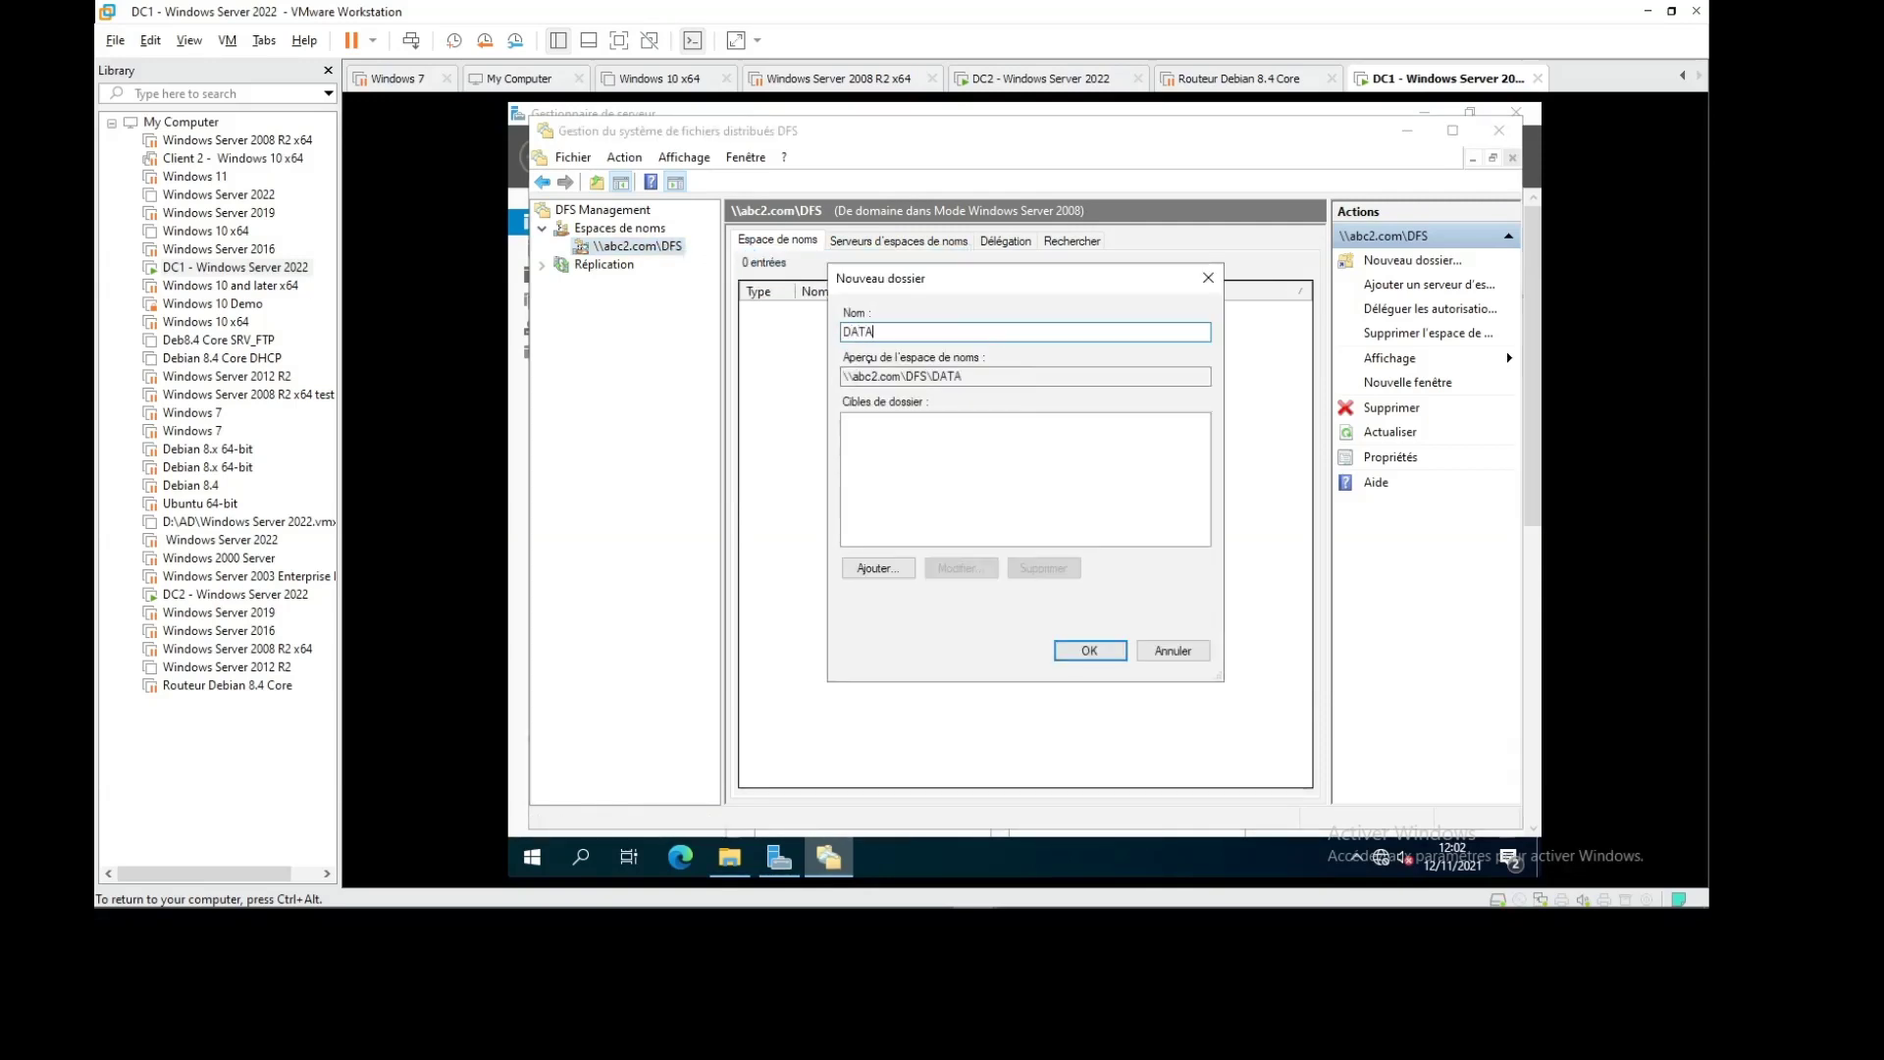
click(878, 569)
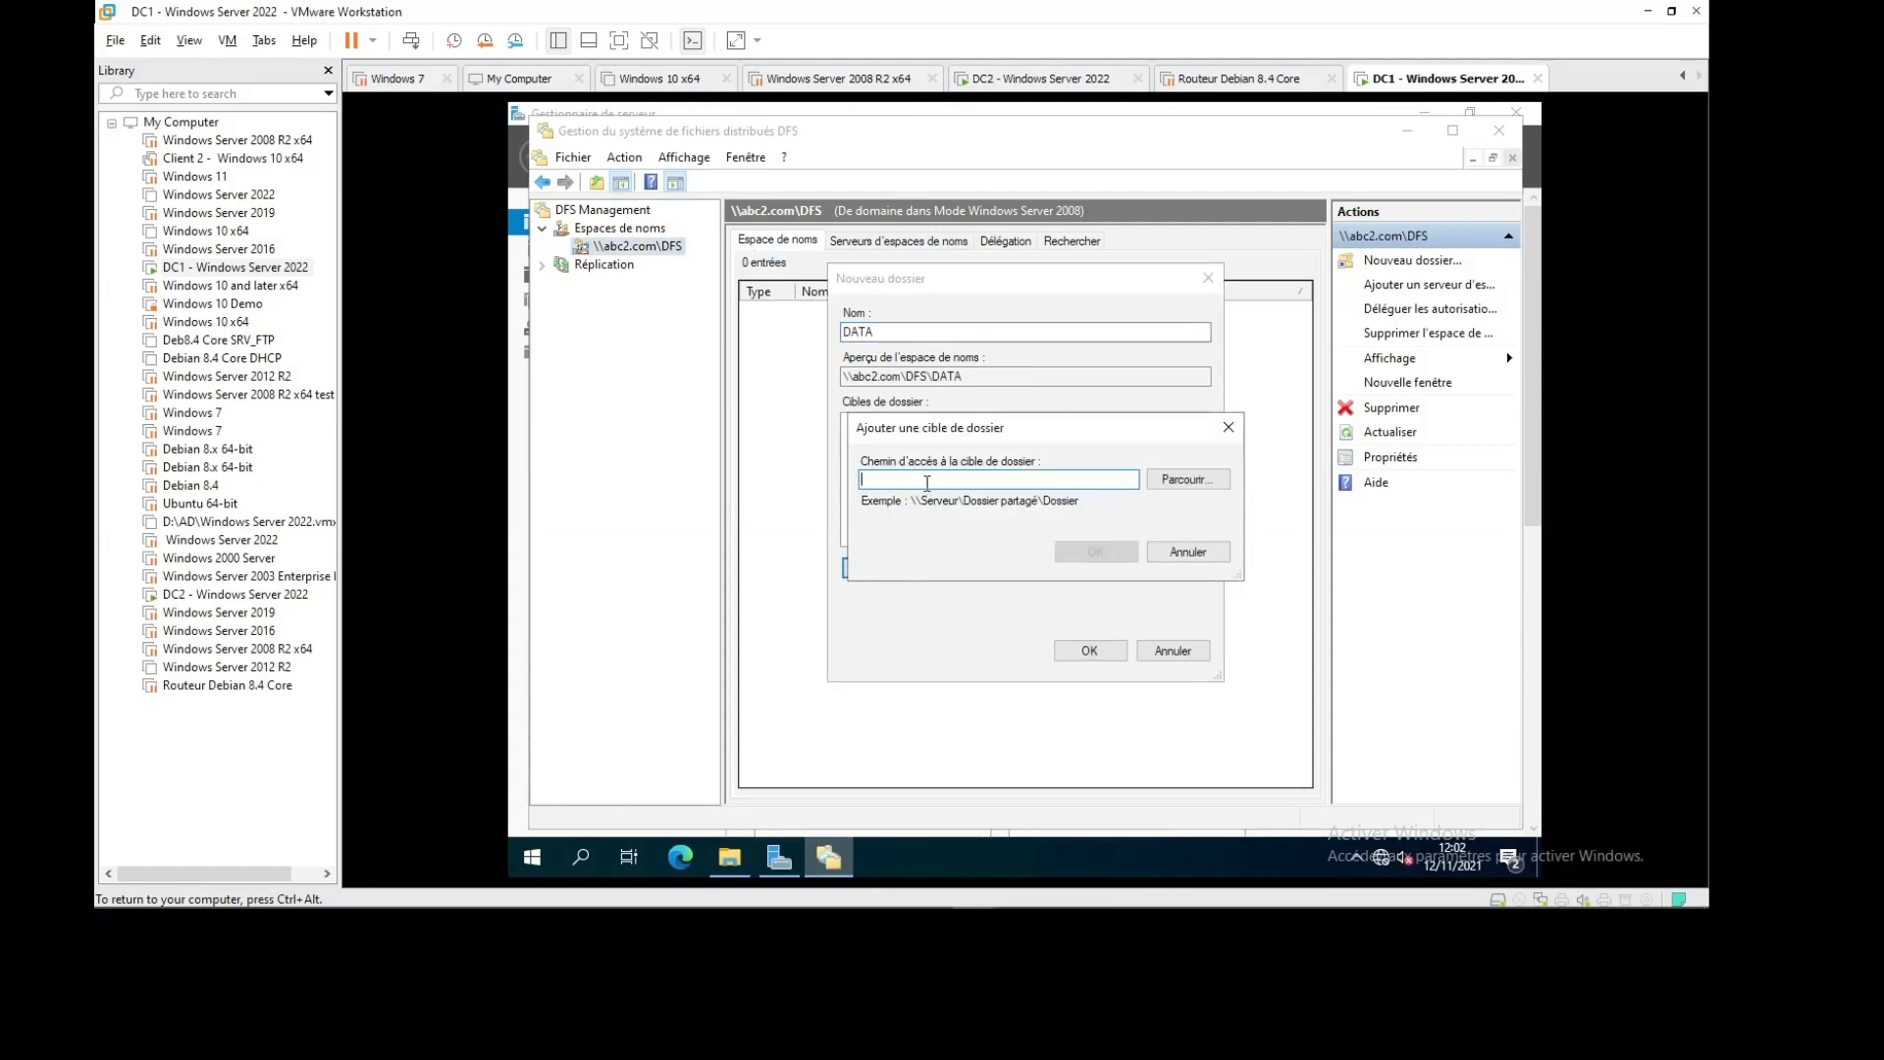
text(\\dc1\DATA)
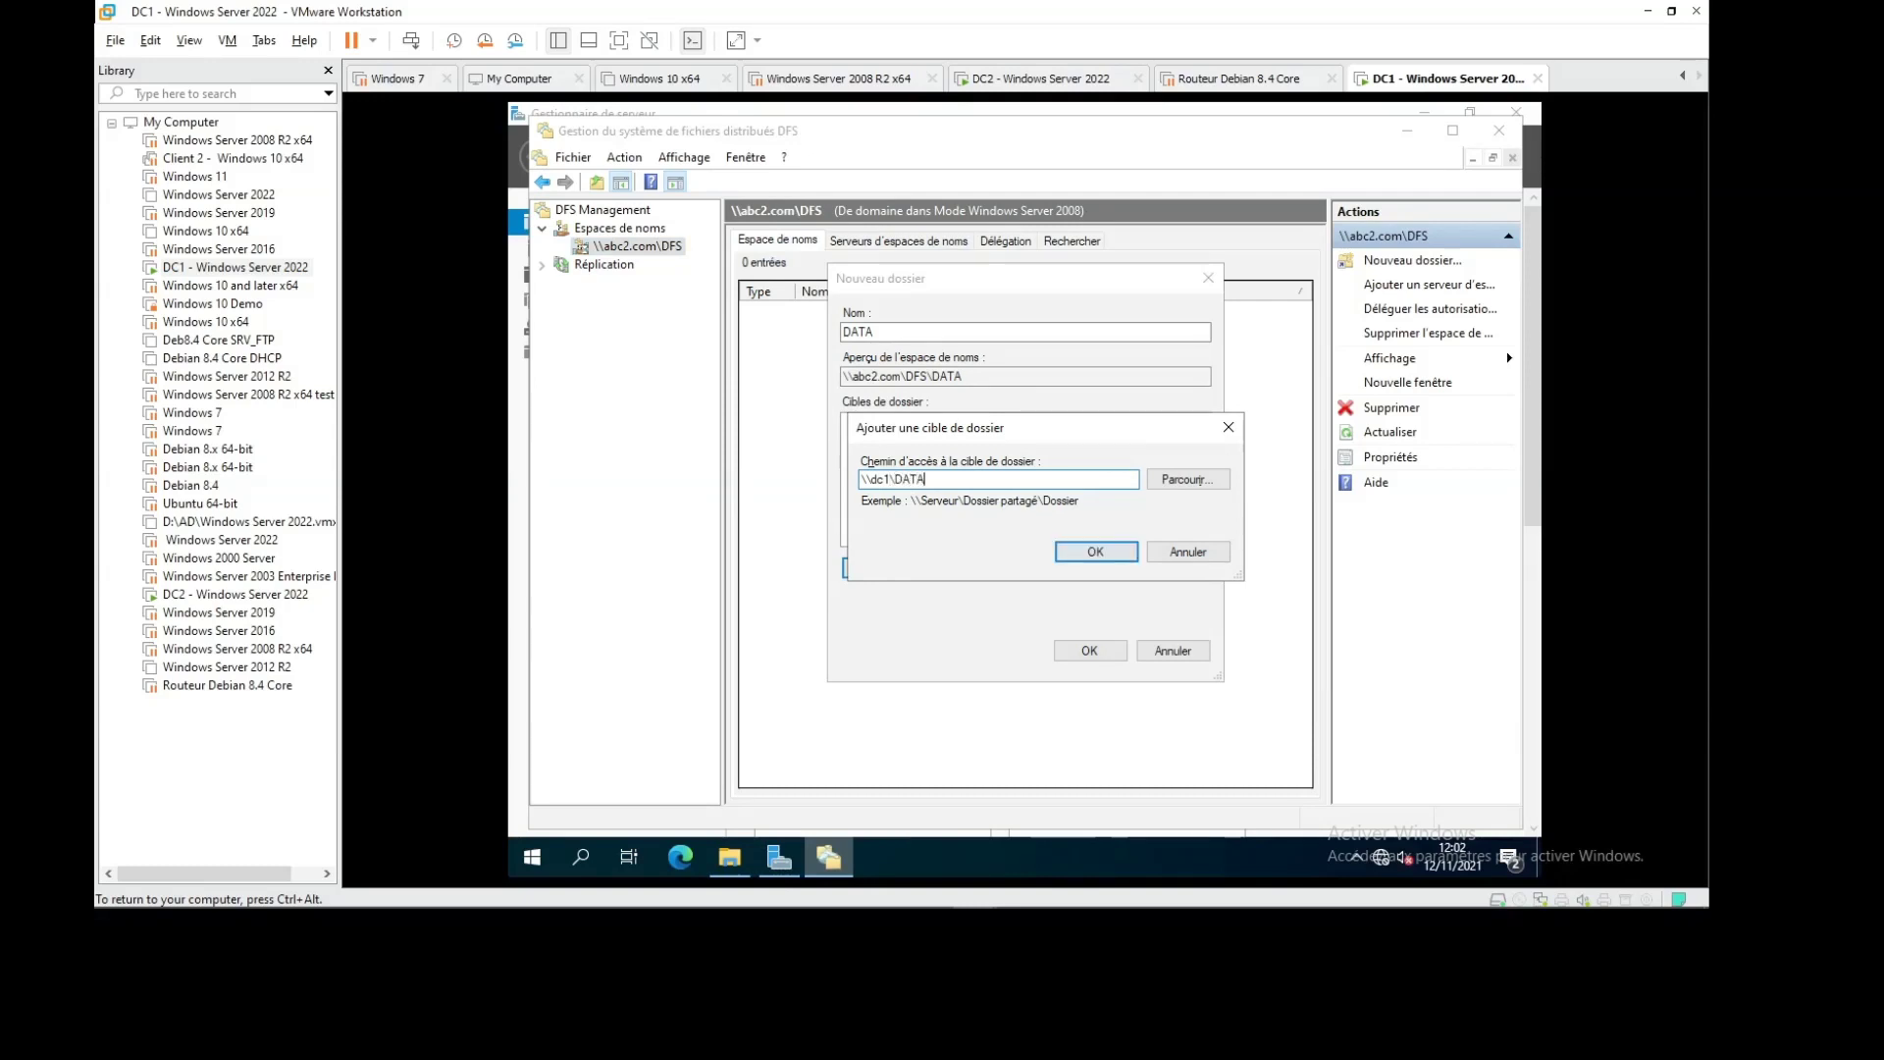
click(1096, 552)
click(868, 566)
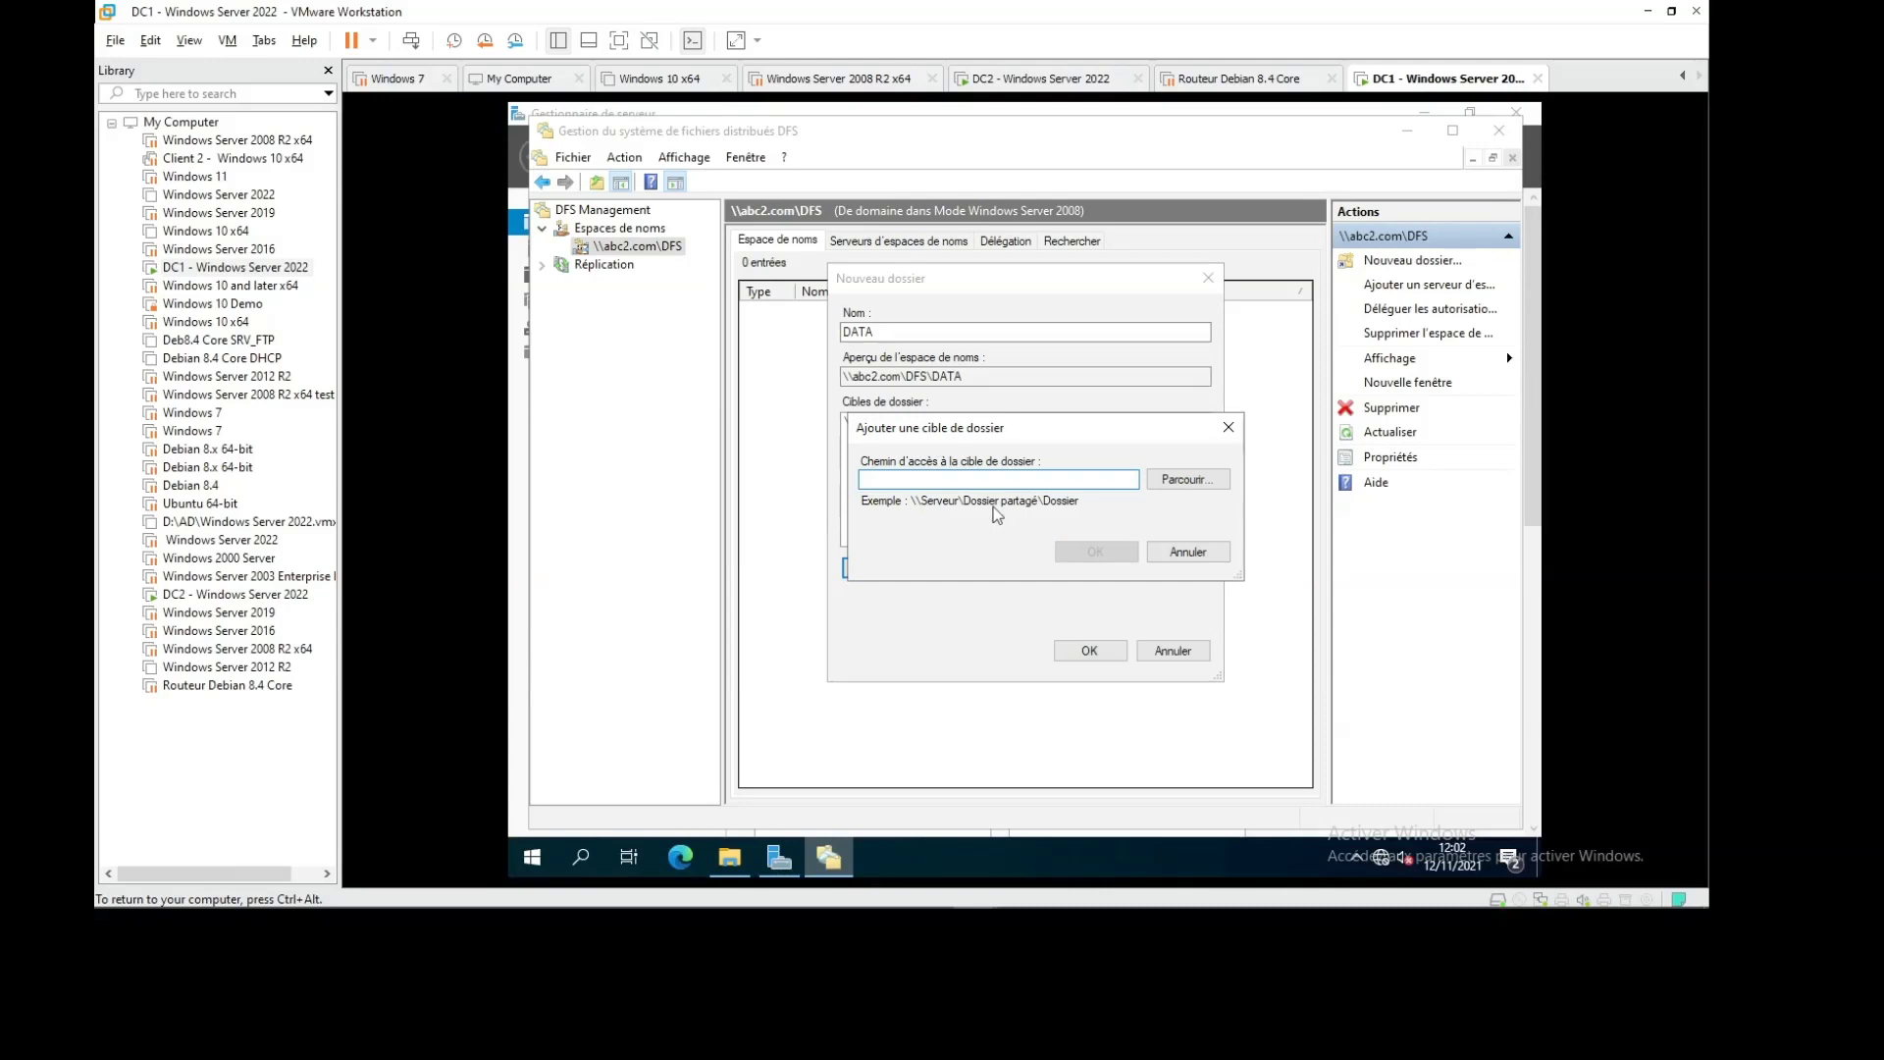
text(\\dc2\DAT)
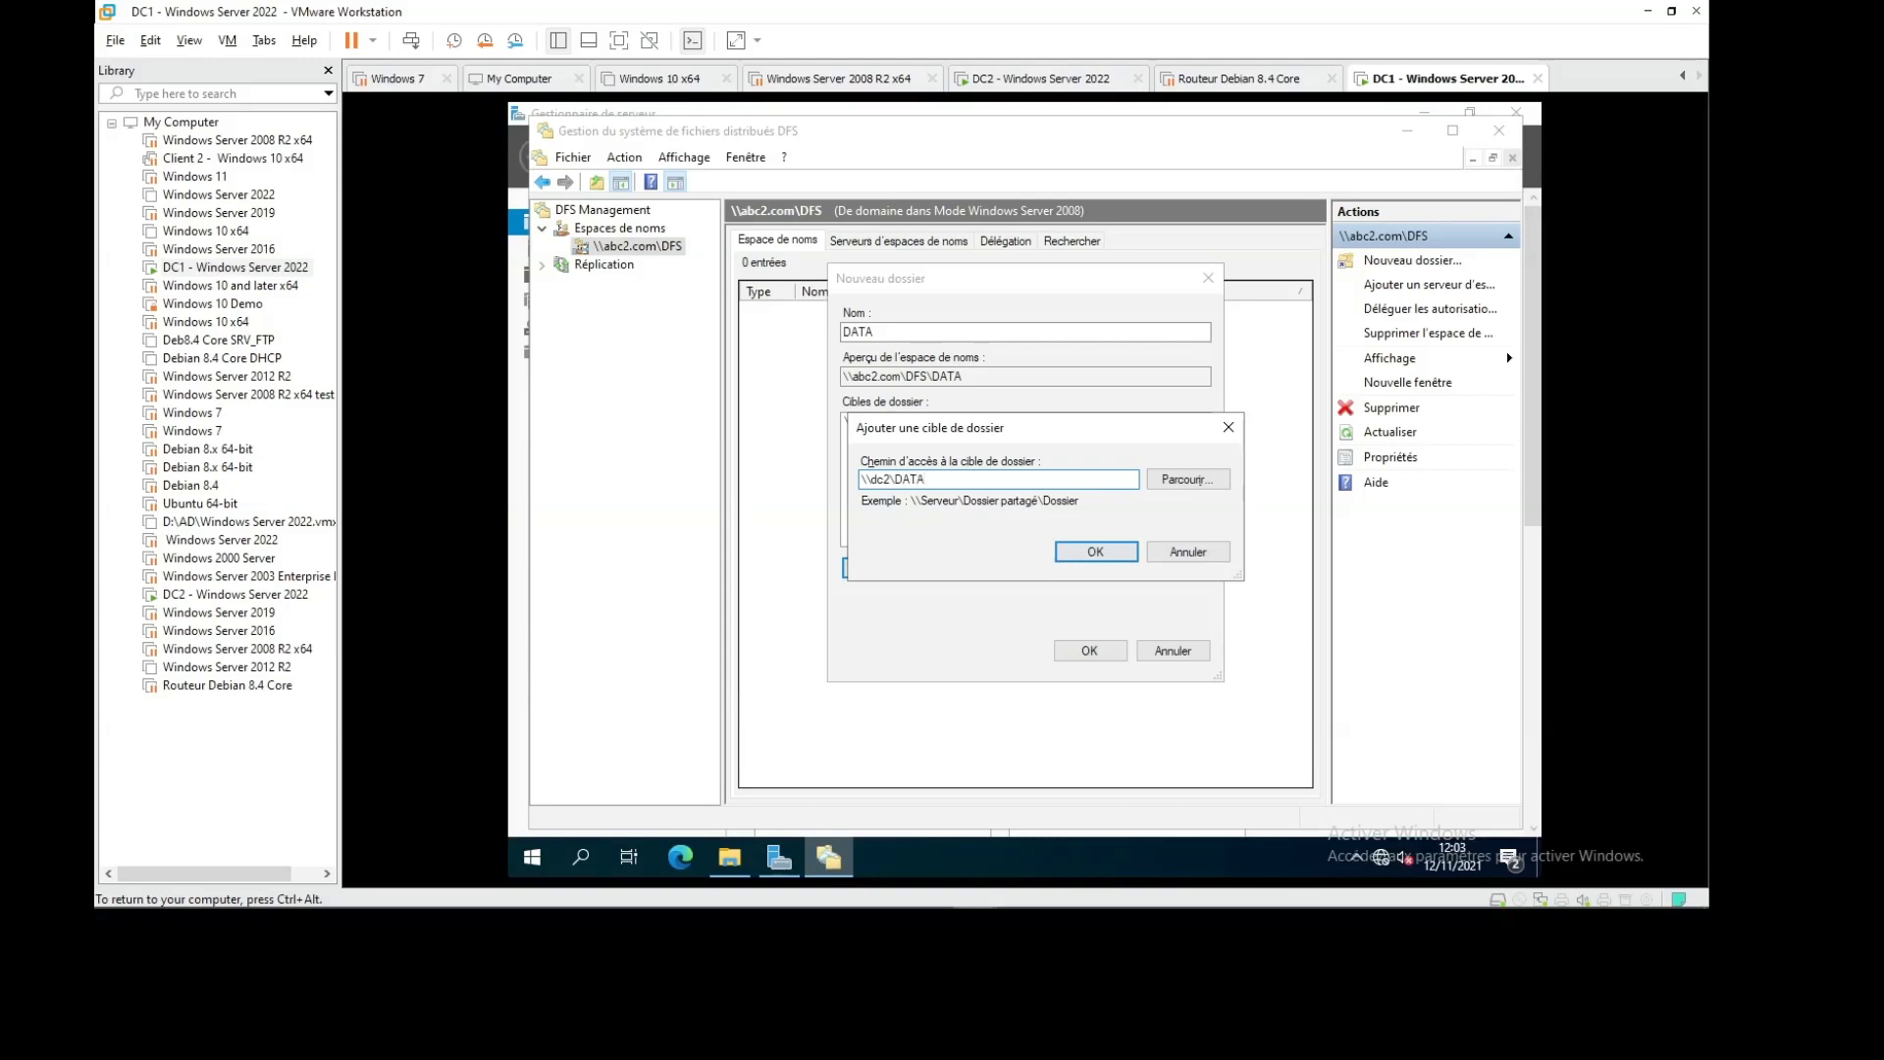
click(1092, 553)
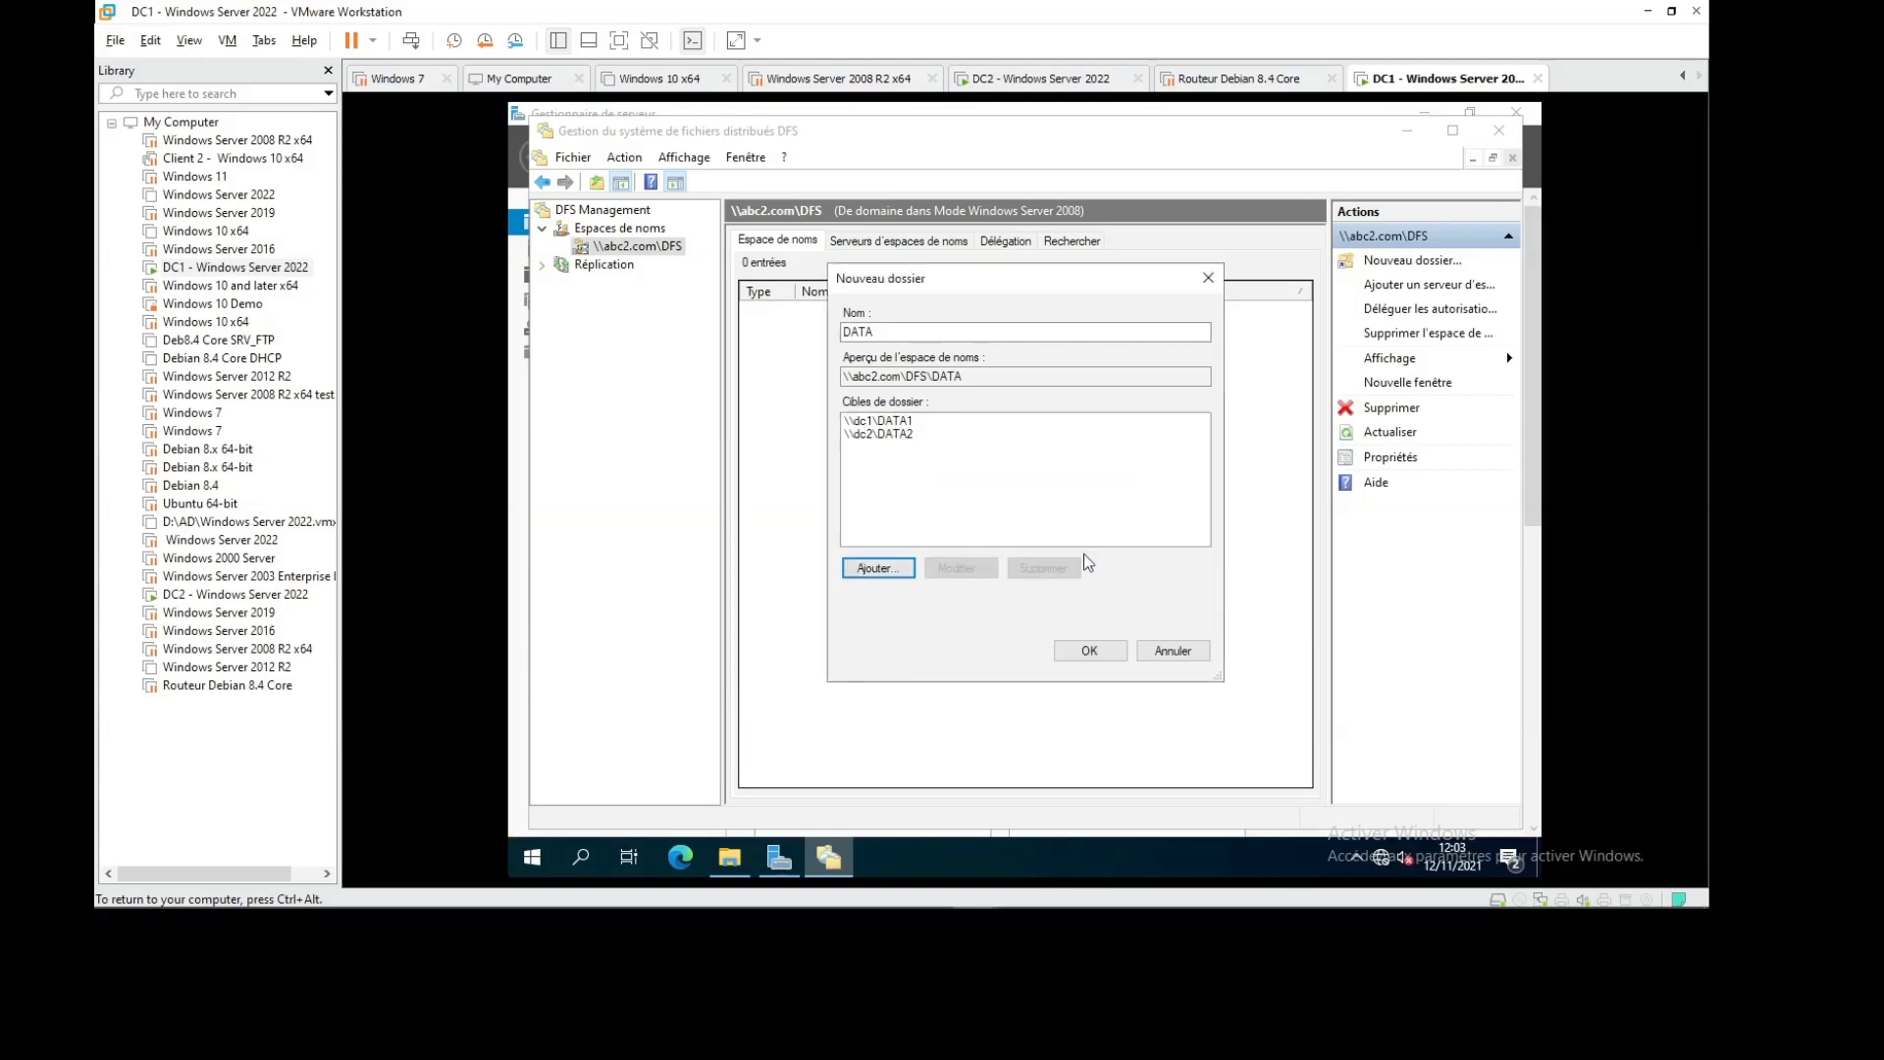
click(1083, 652)
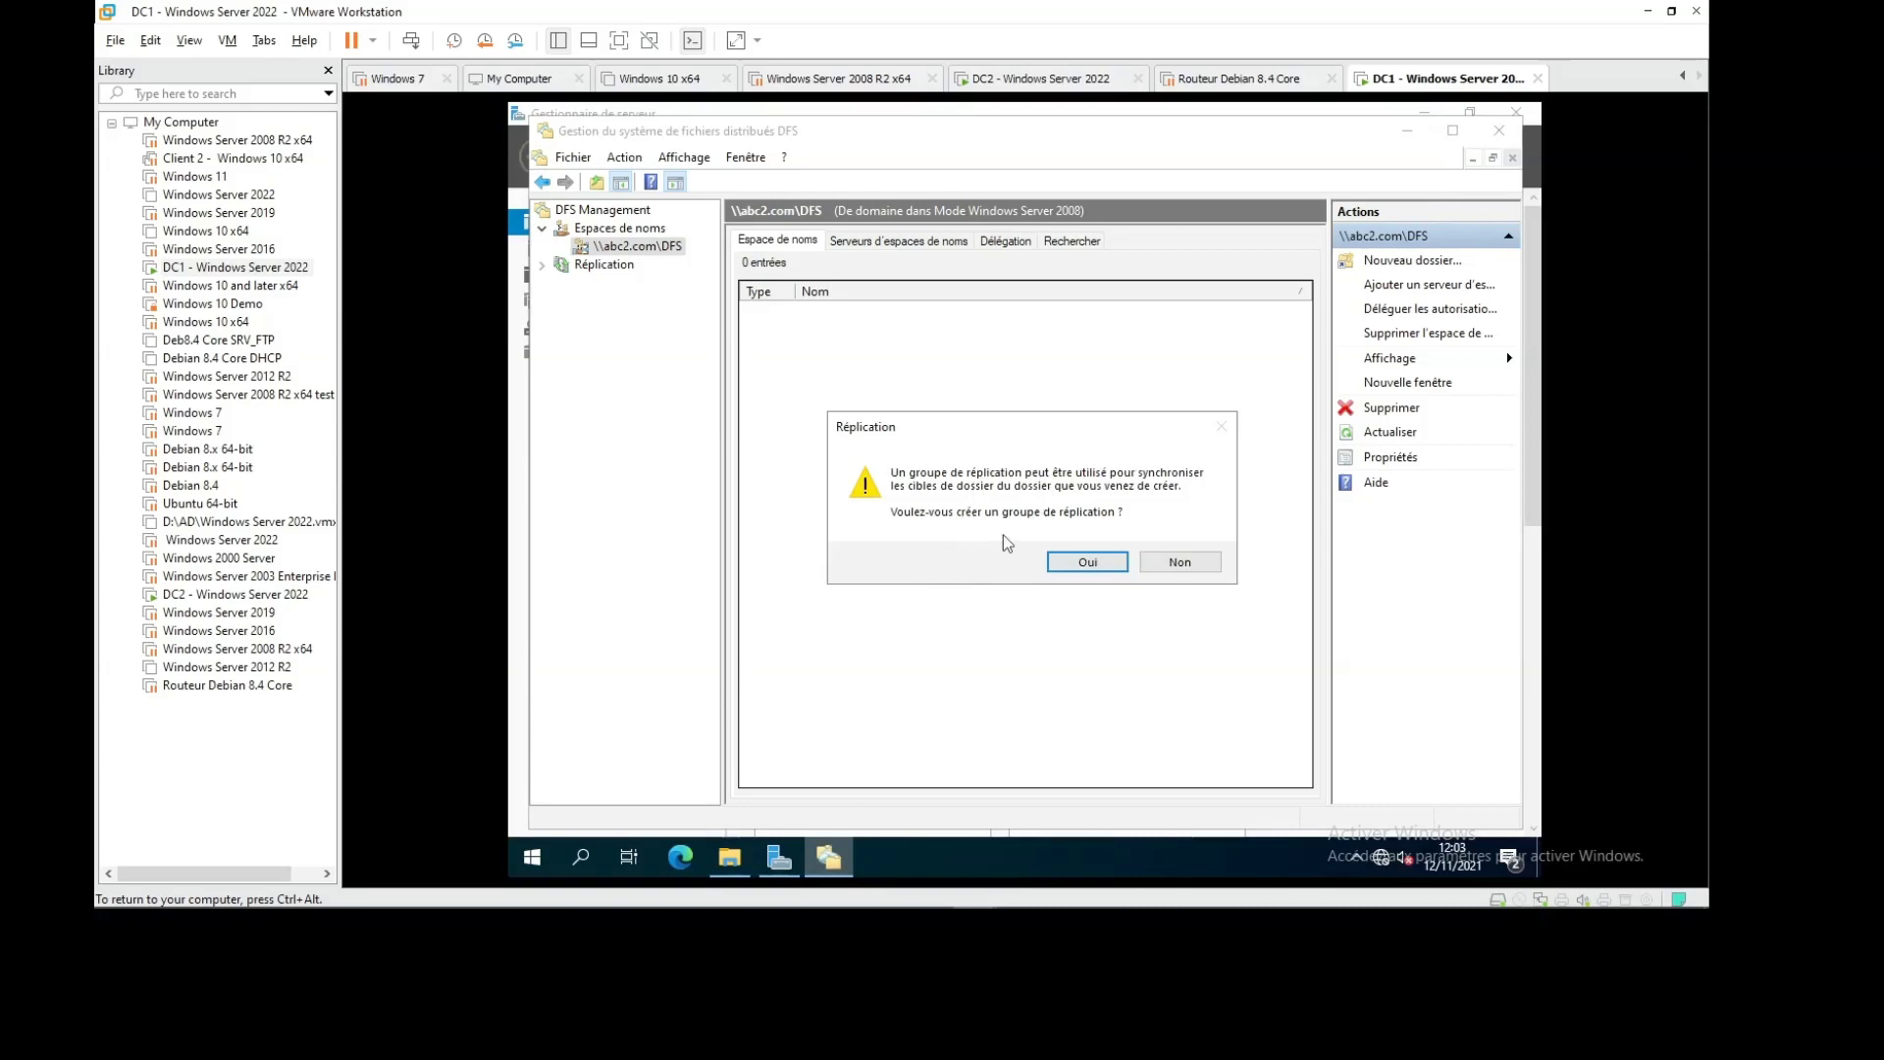
Accept creating a replication group, then read and dismiss the RPC-unavailable error for \\dc2\DATA2
click(1084, 563)
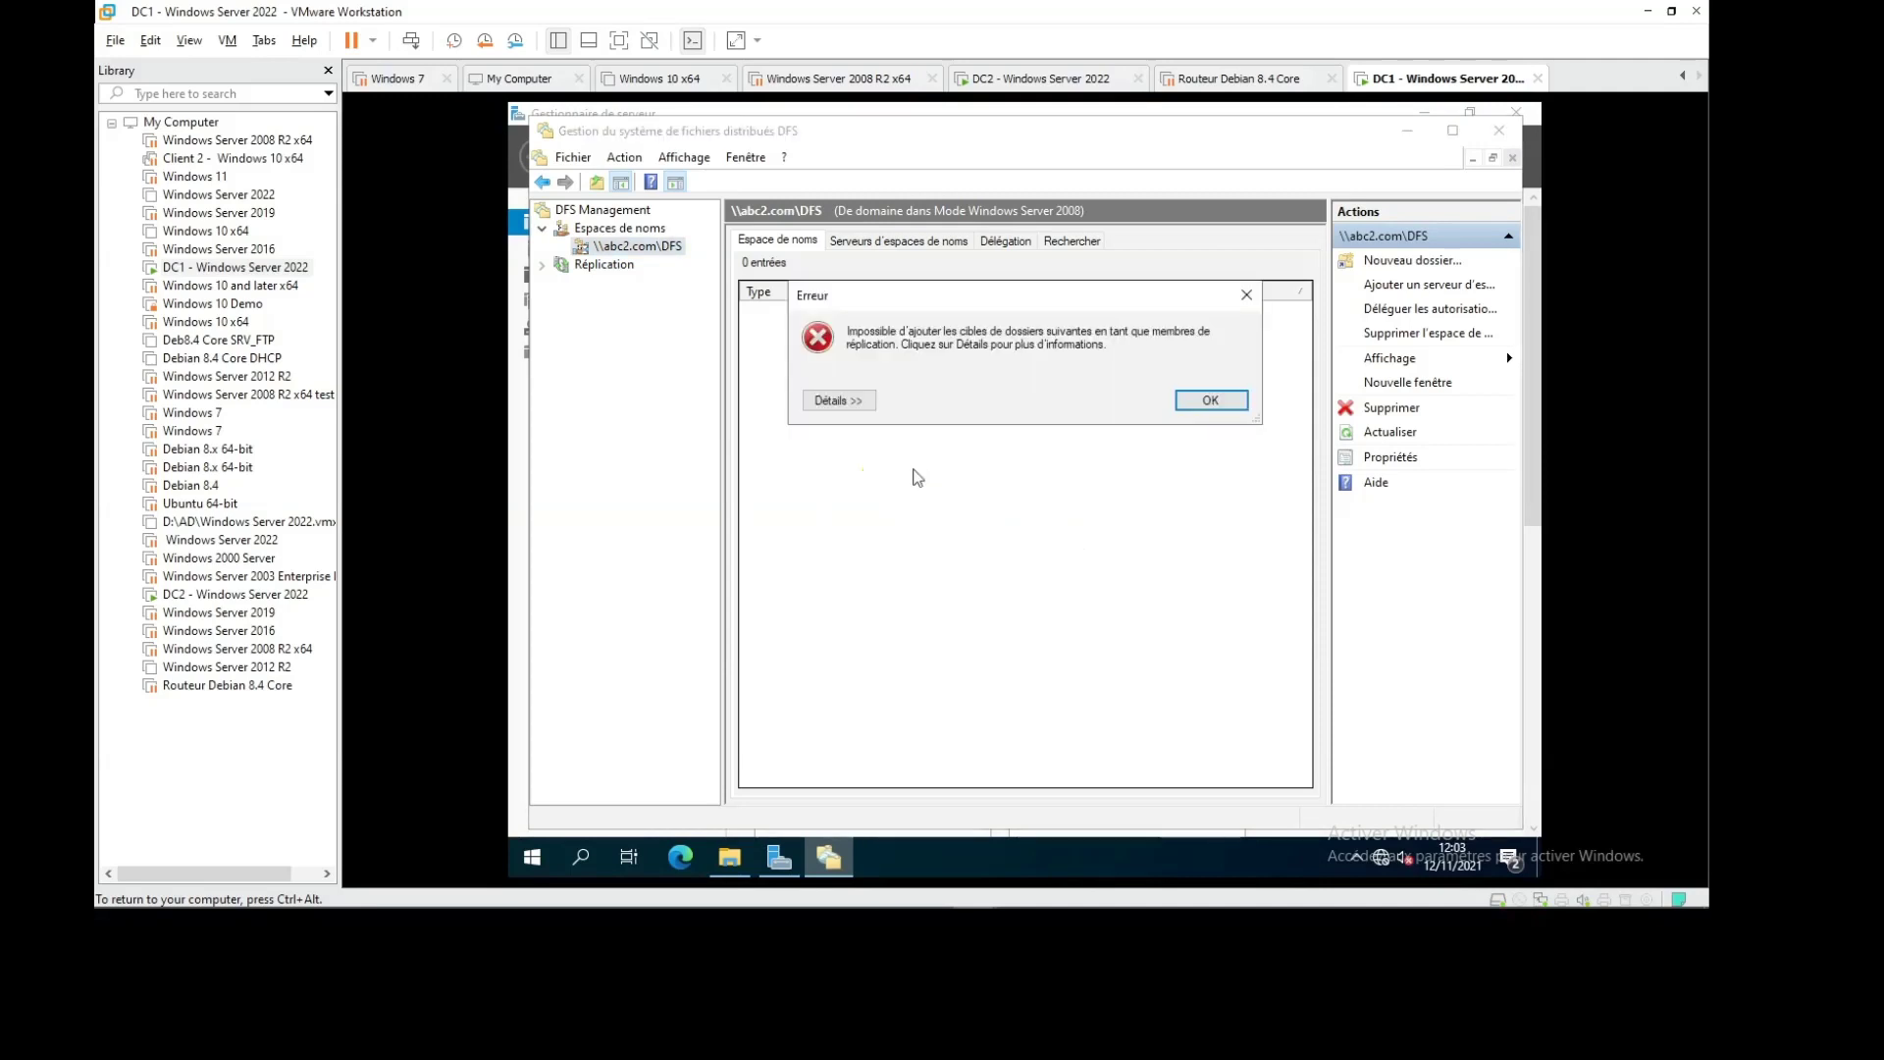
click(830, 400)
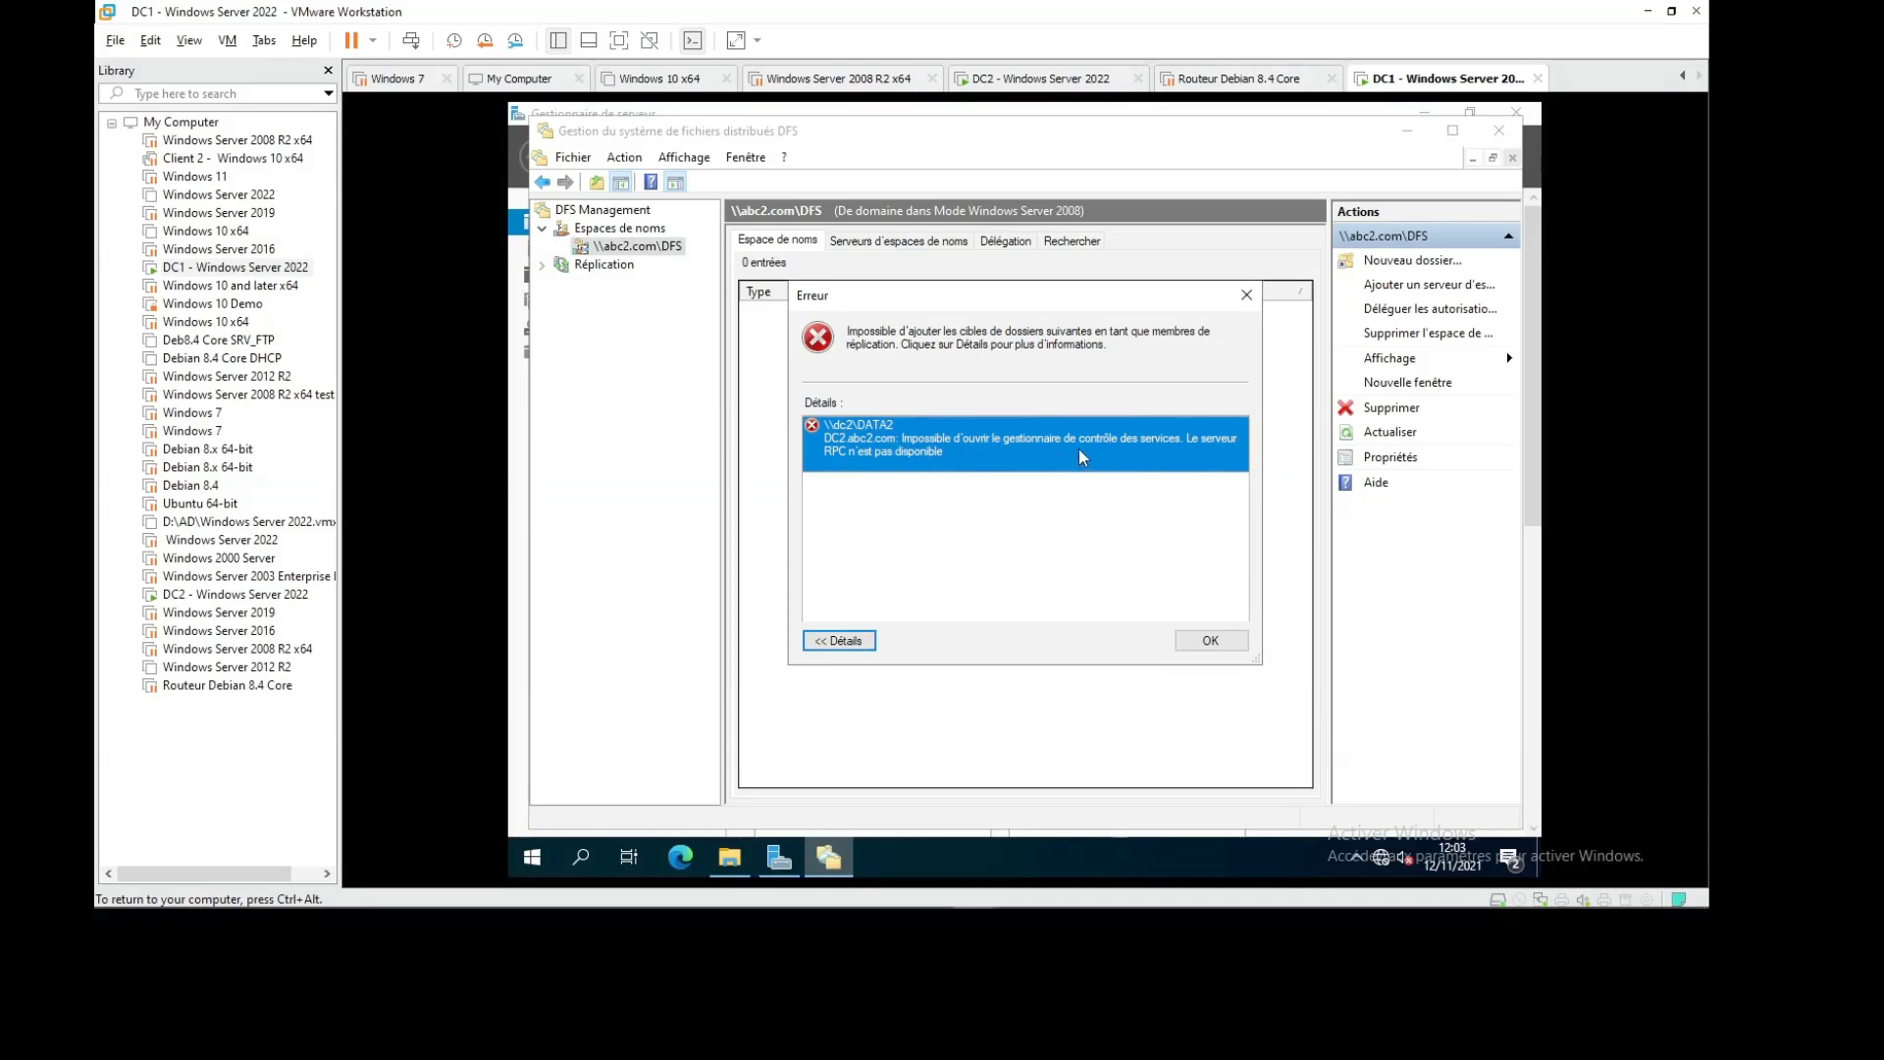
click(1222, 639)
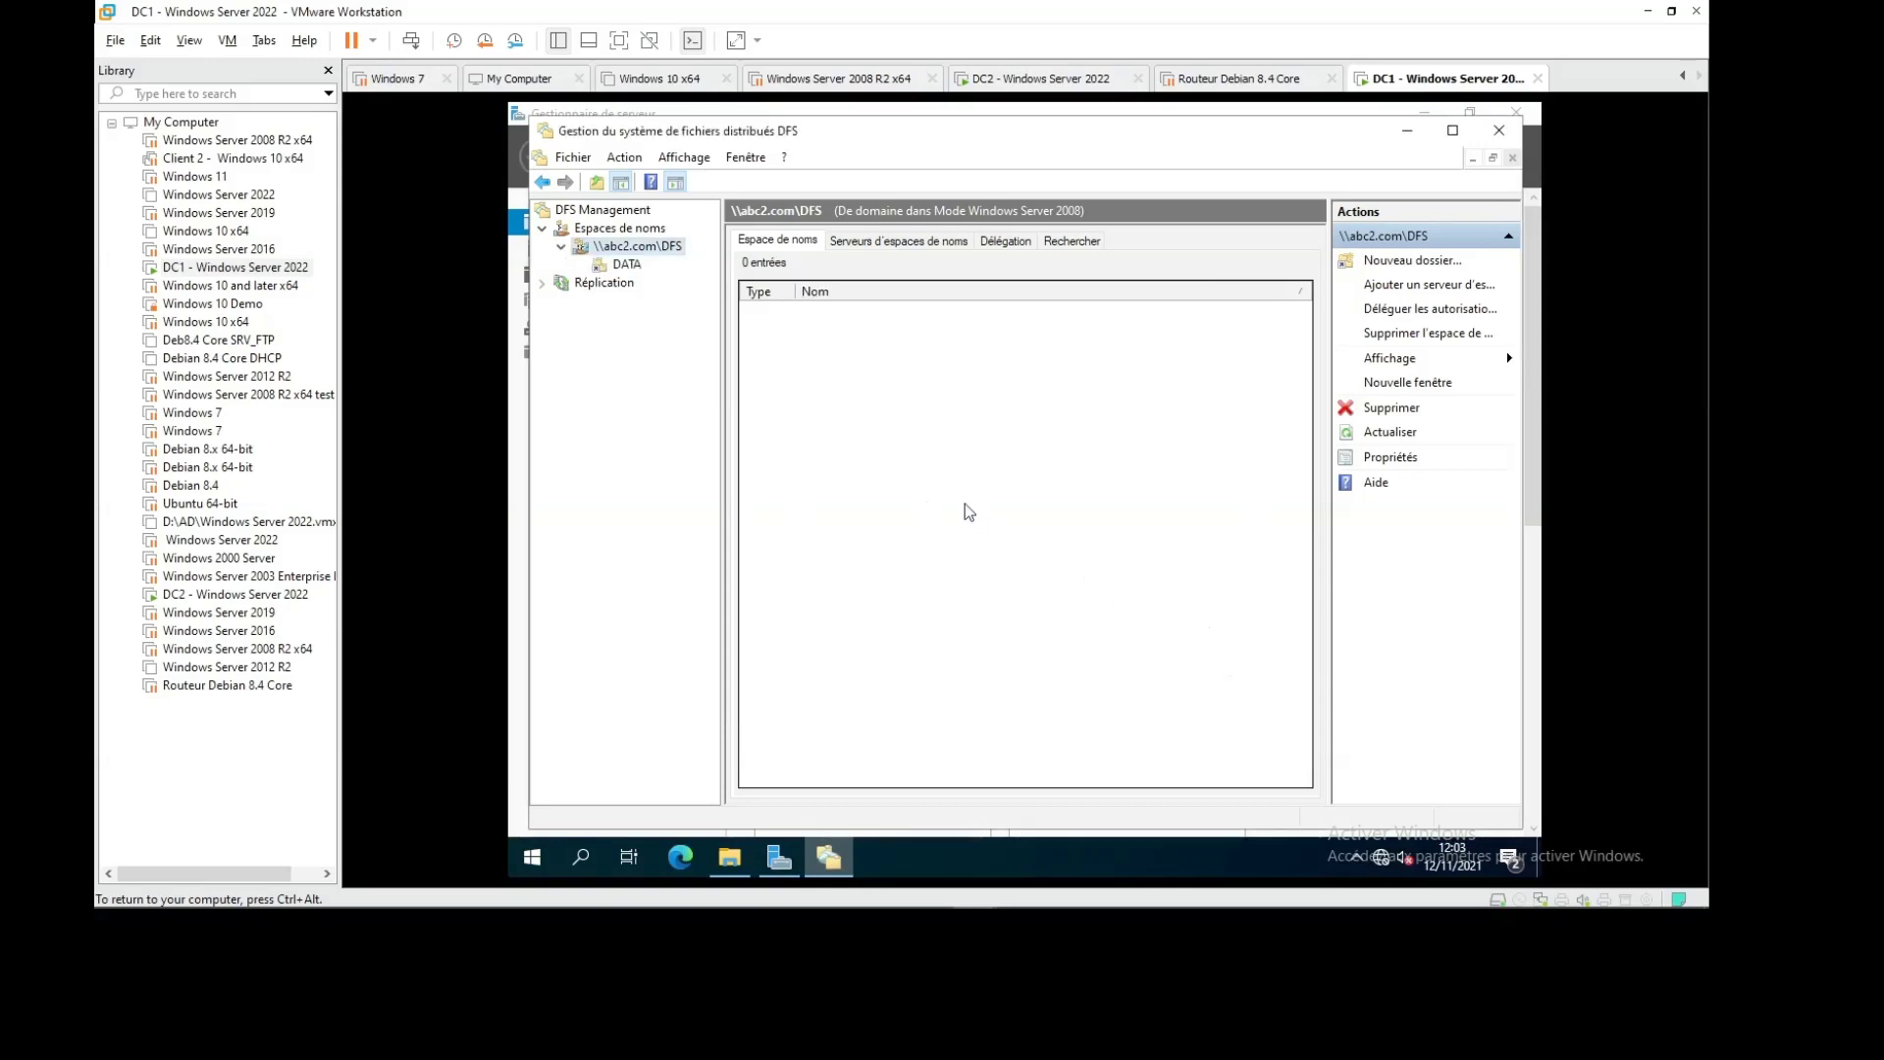
Retry Répliquer un dossier on DATA, dismiss the same RPC error, and close DFS Management
click(628, 265)
right_click(633, 267)
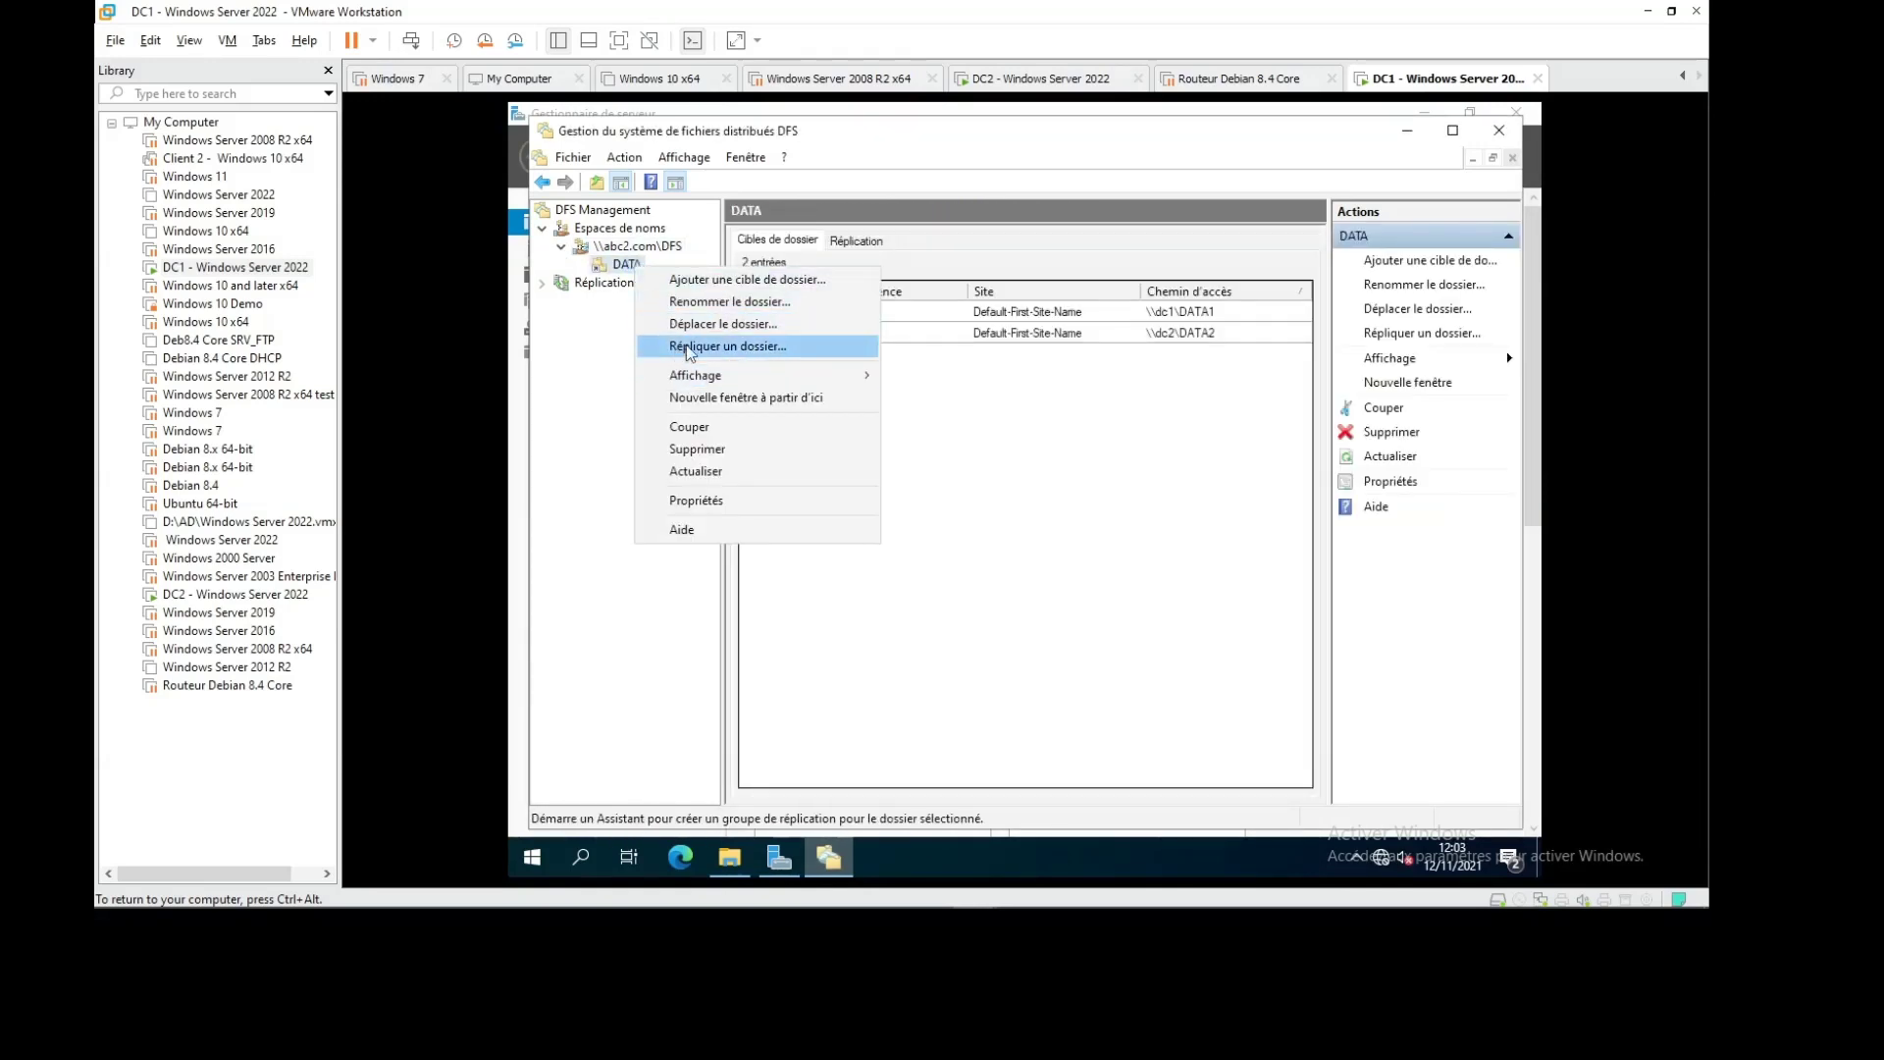
click(757, 349)
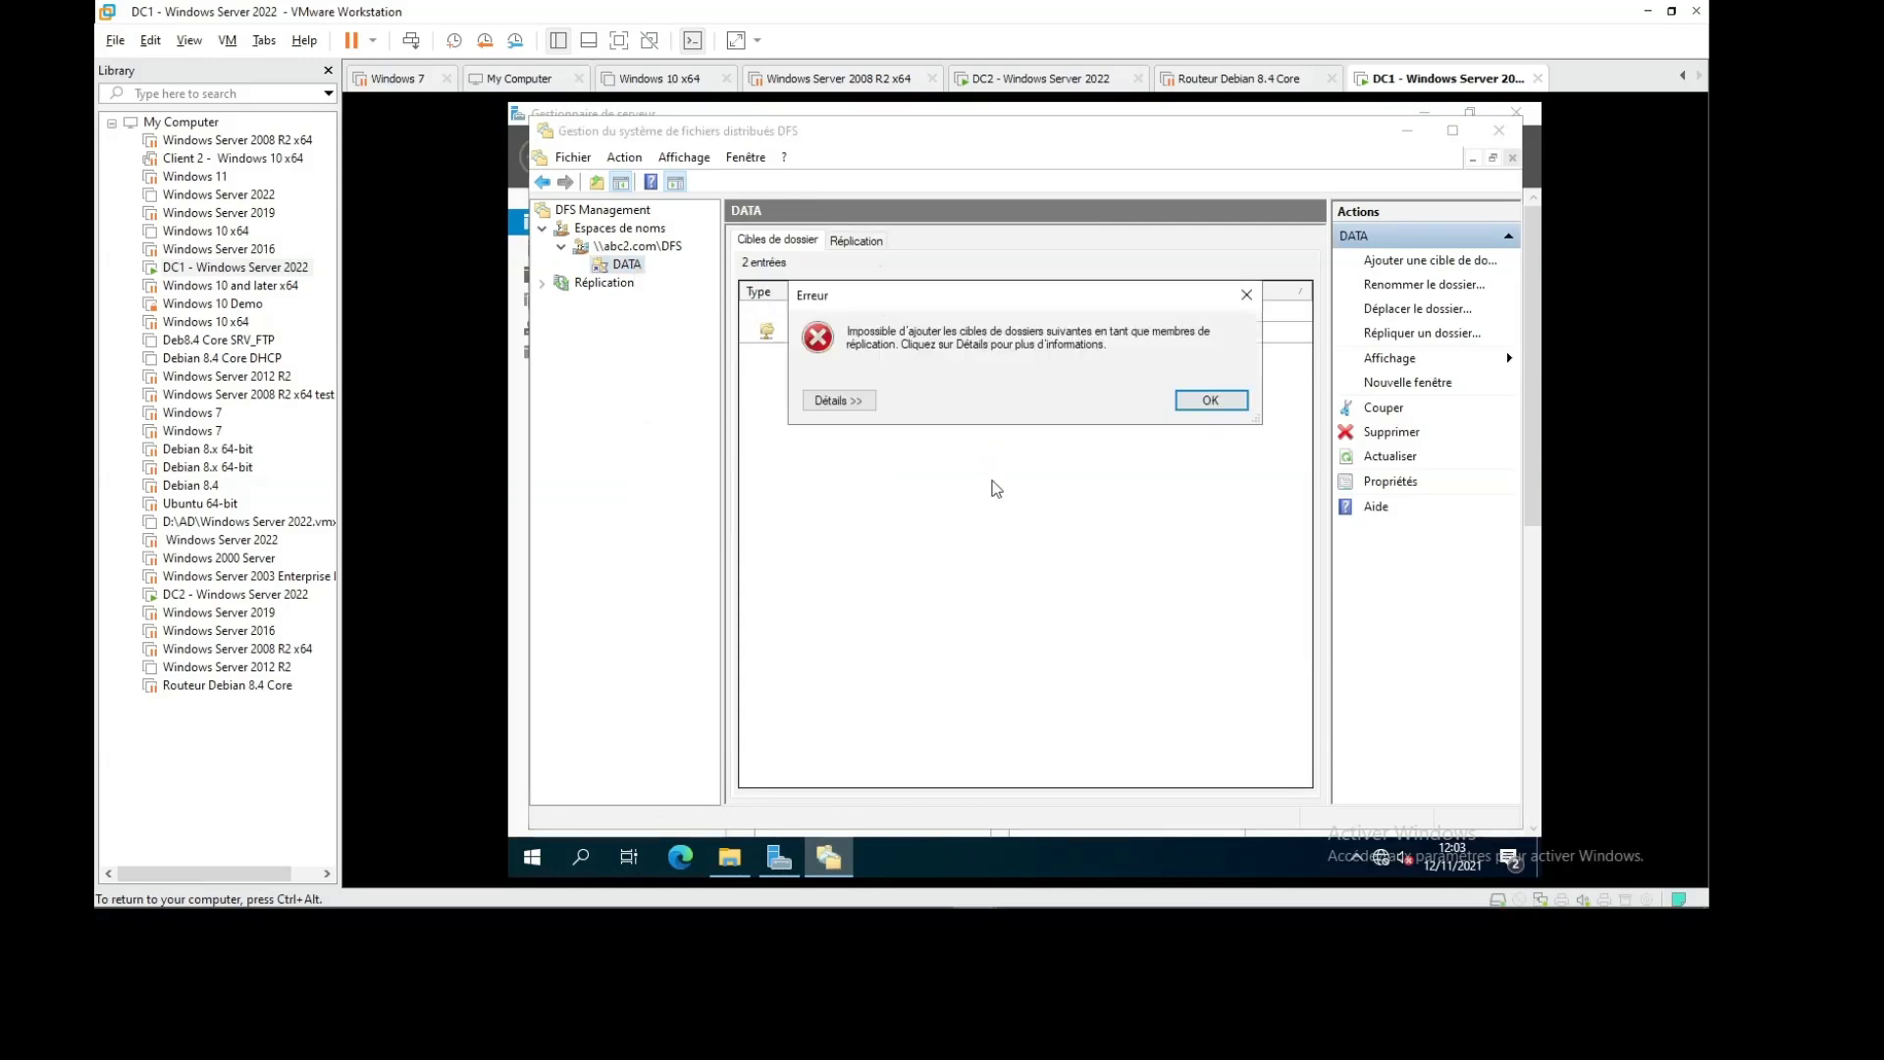
click(839, 409)
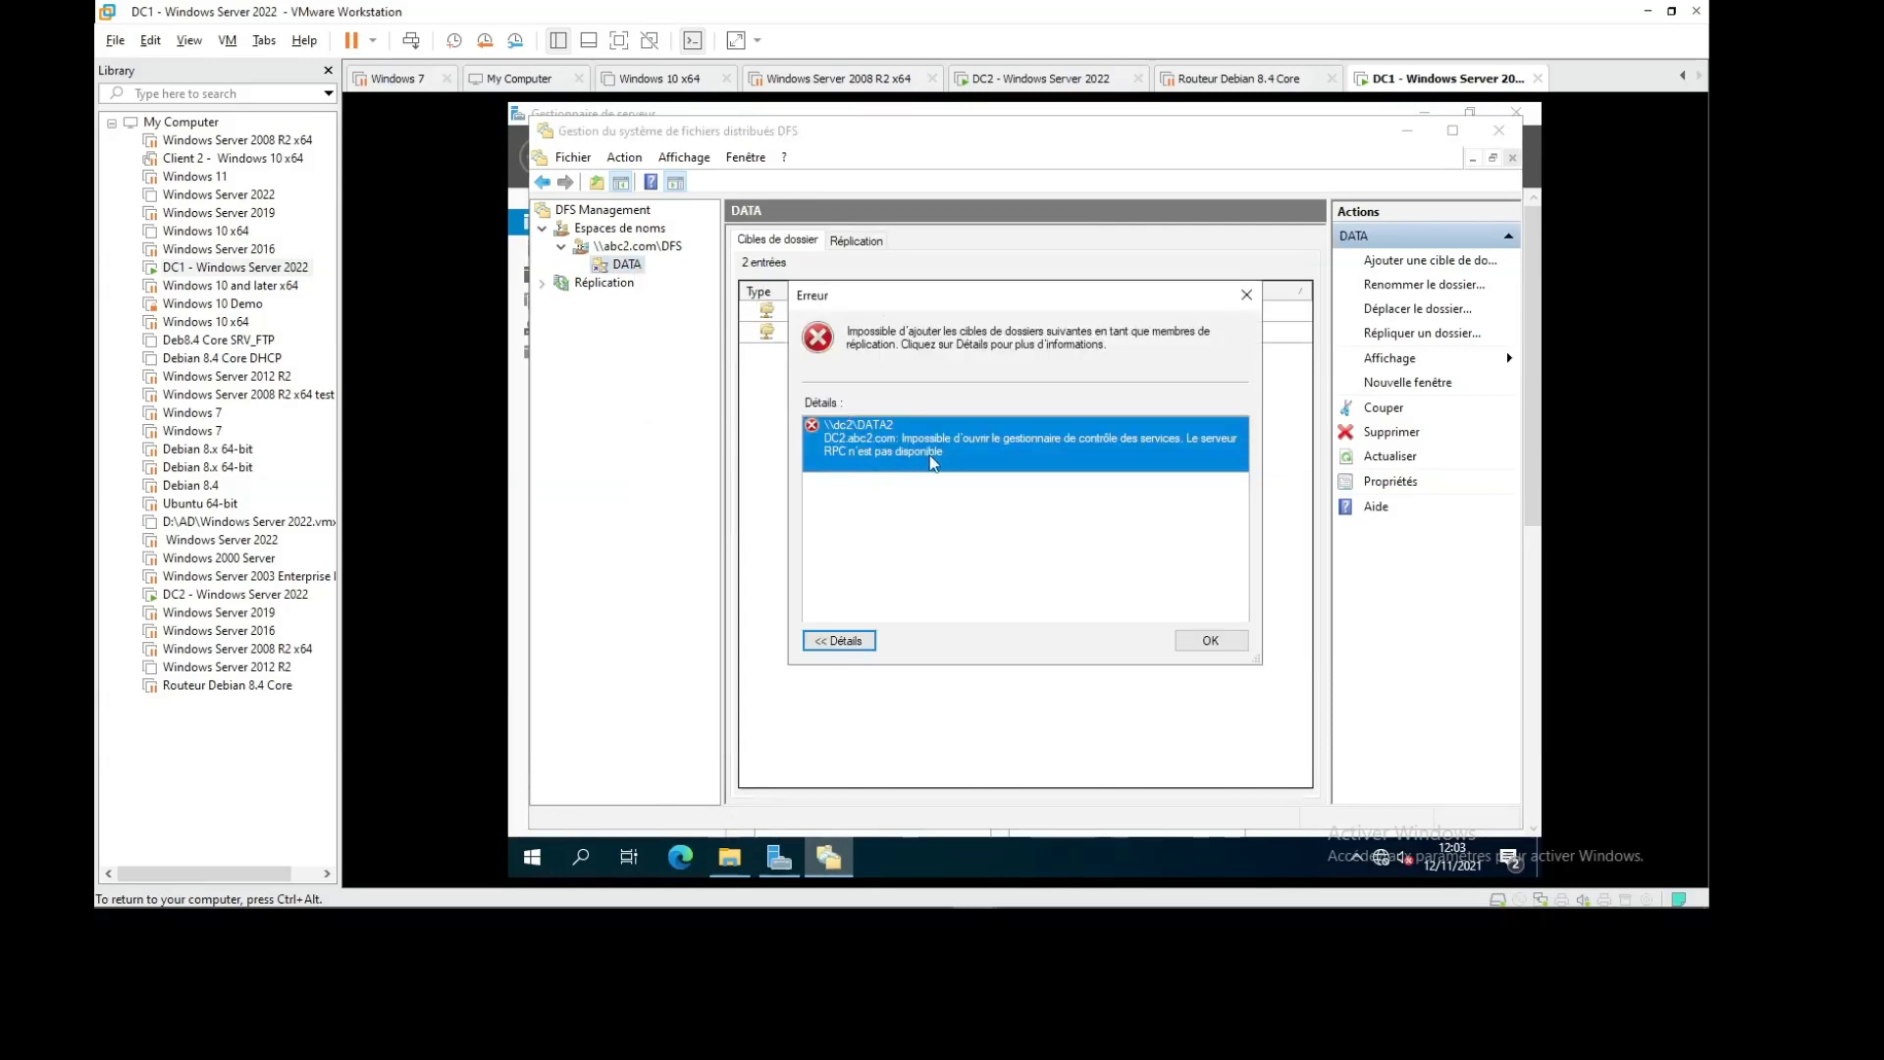
click(1210, 640)
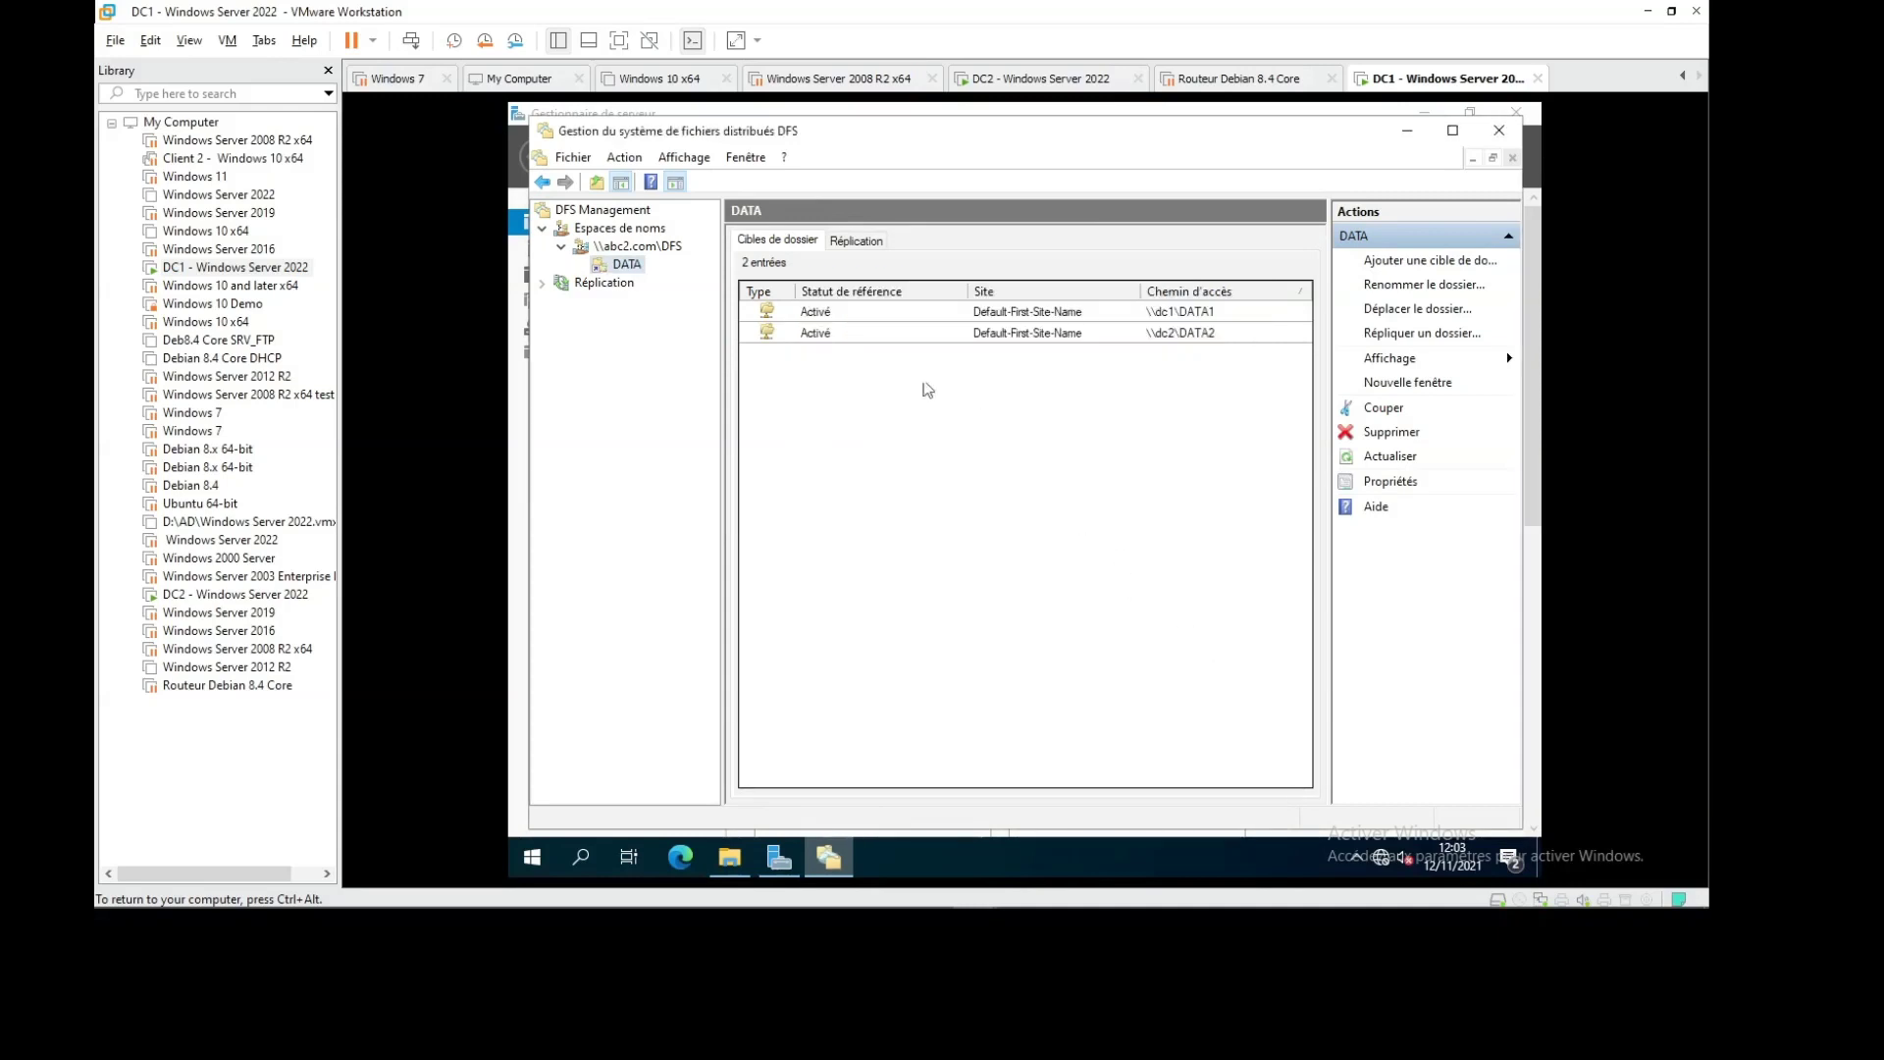
click(620, 246)
click(627, 266)
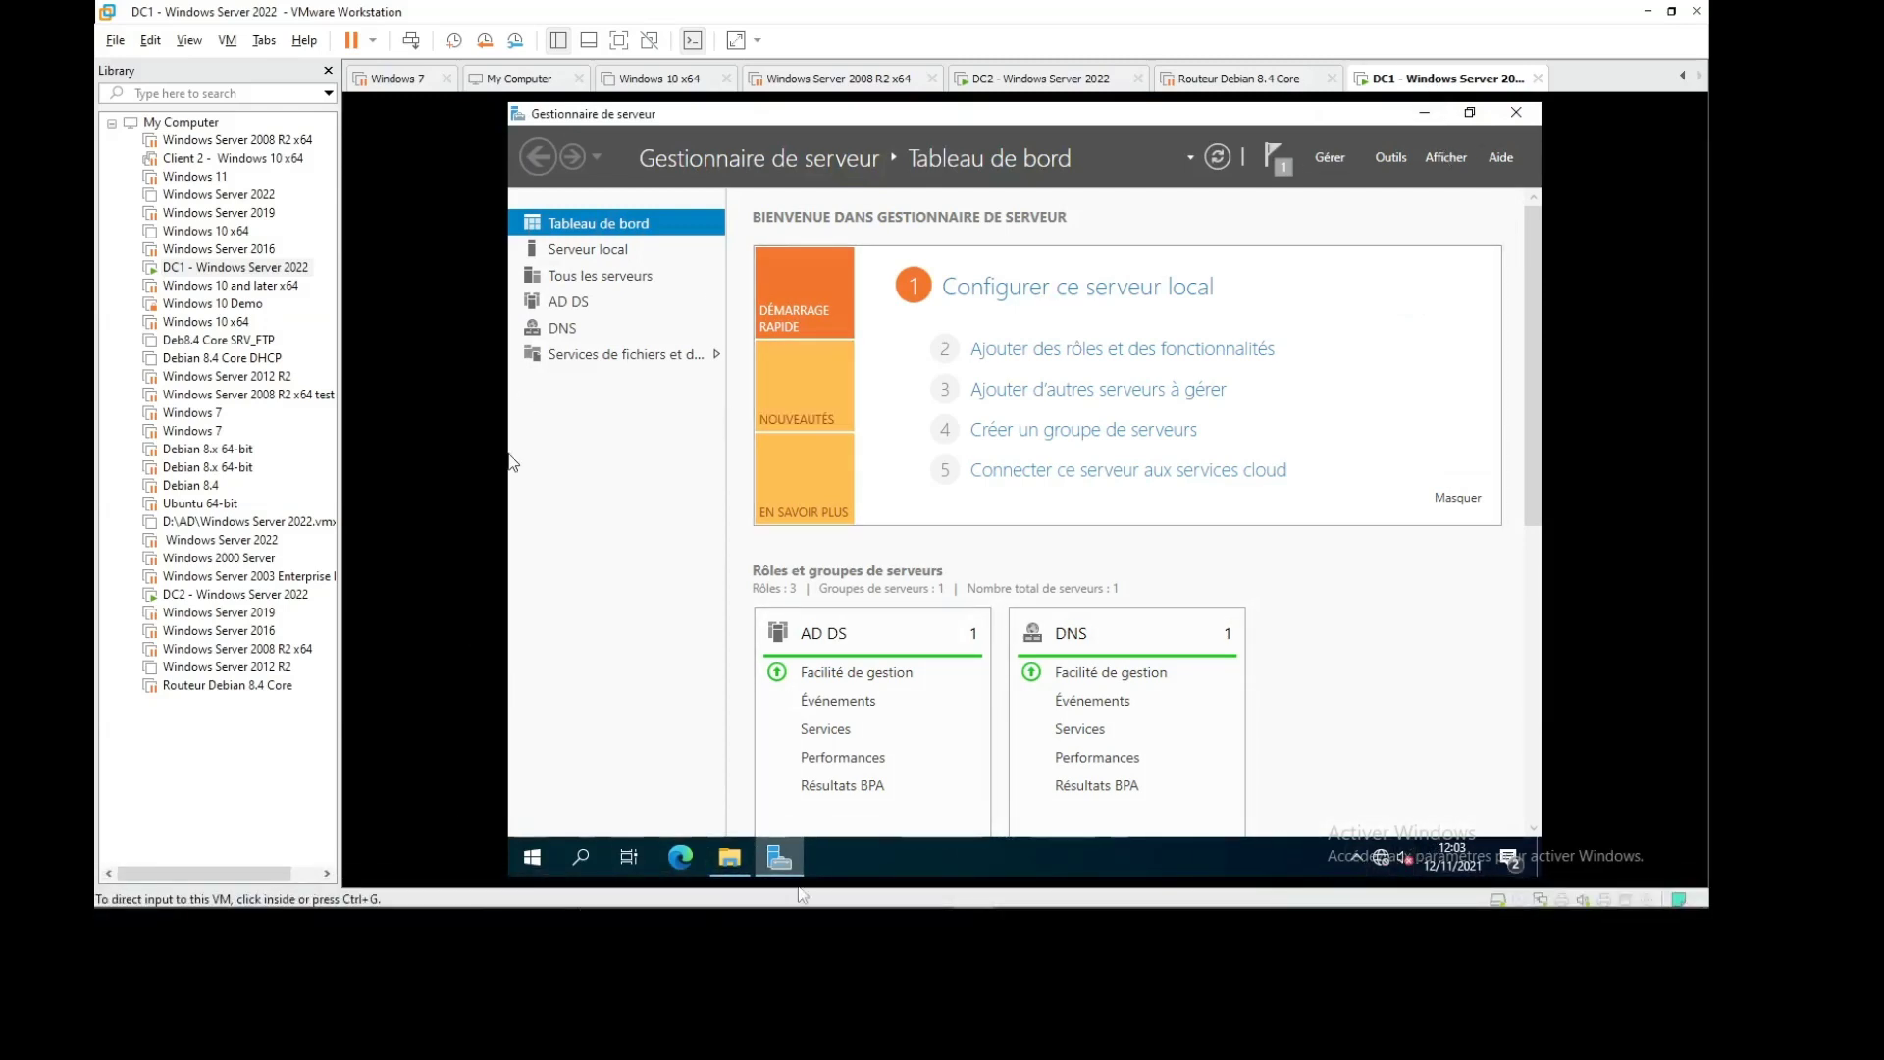
Relaunch DFS Management from Outils and open the \\abc2.com\dfs namespace
click(1391, 157)
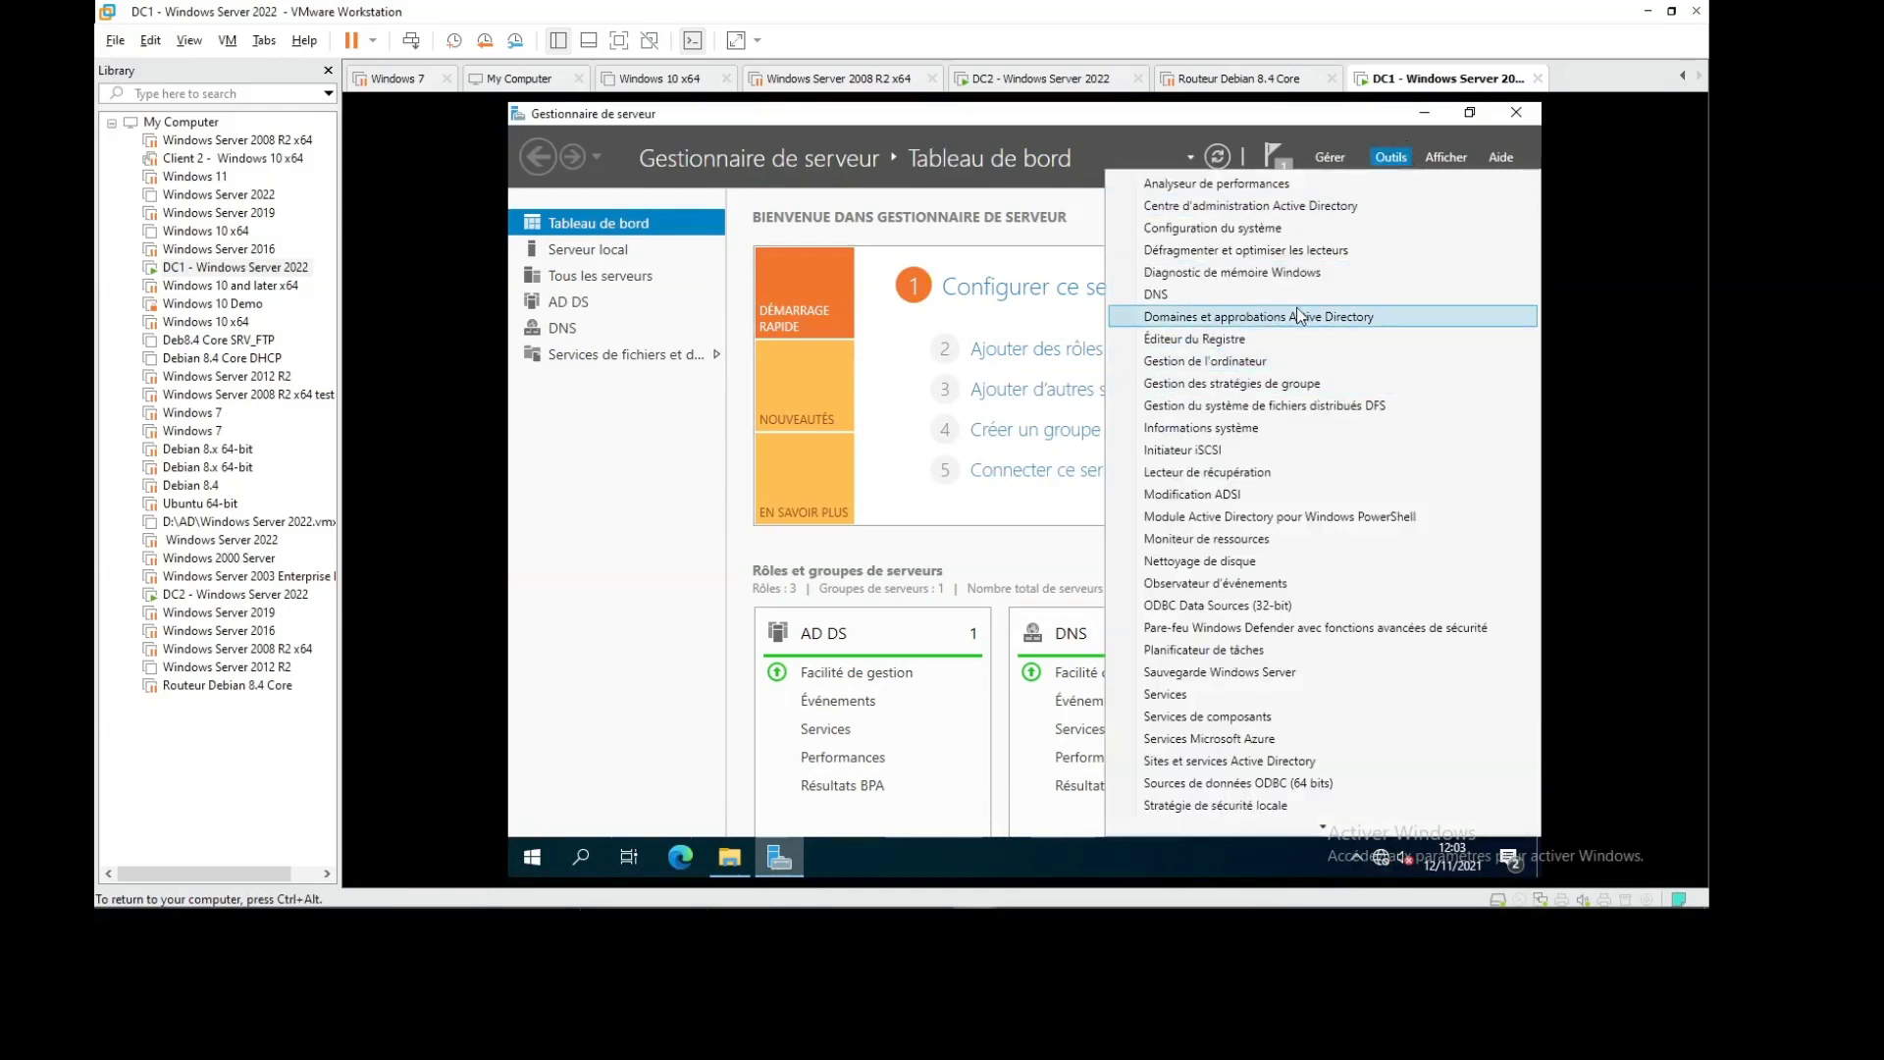
click(1316, 406)
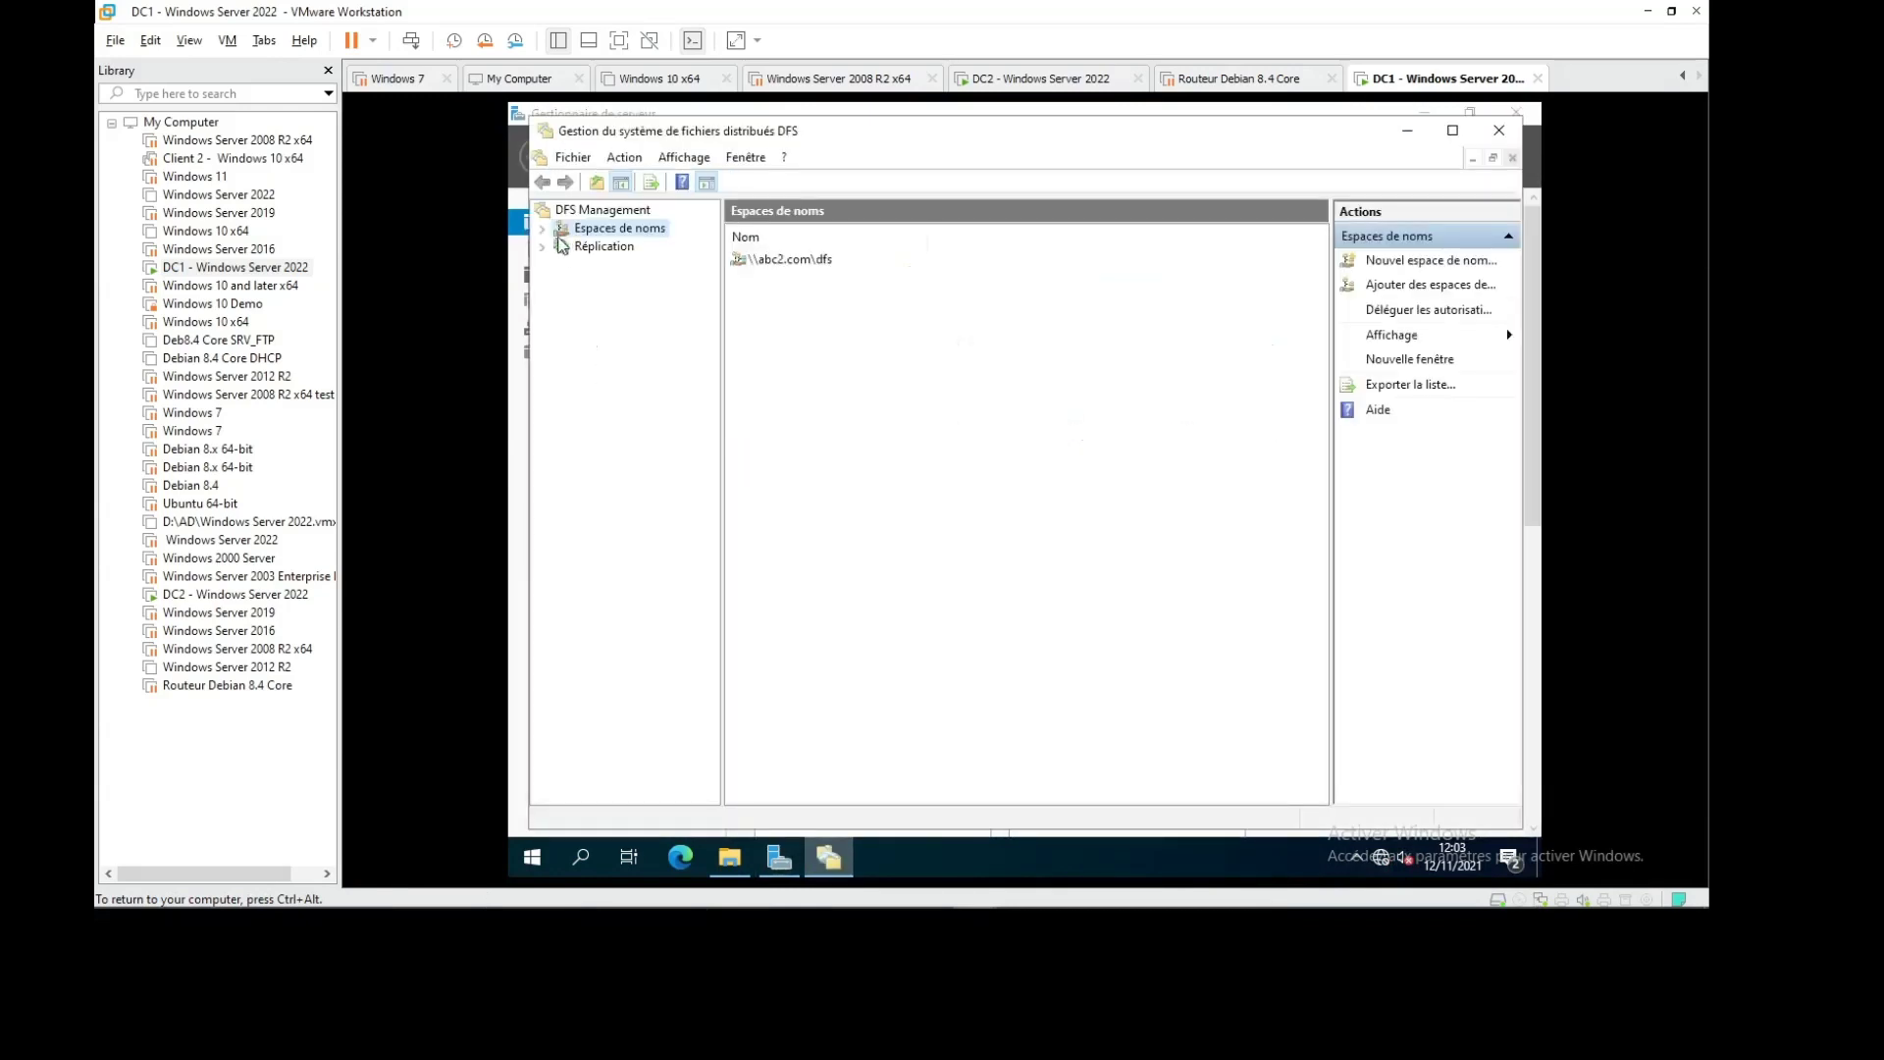
click(543, 228)
click(643, 247)
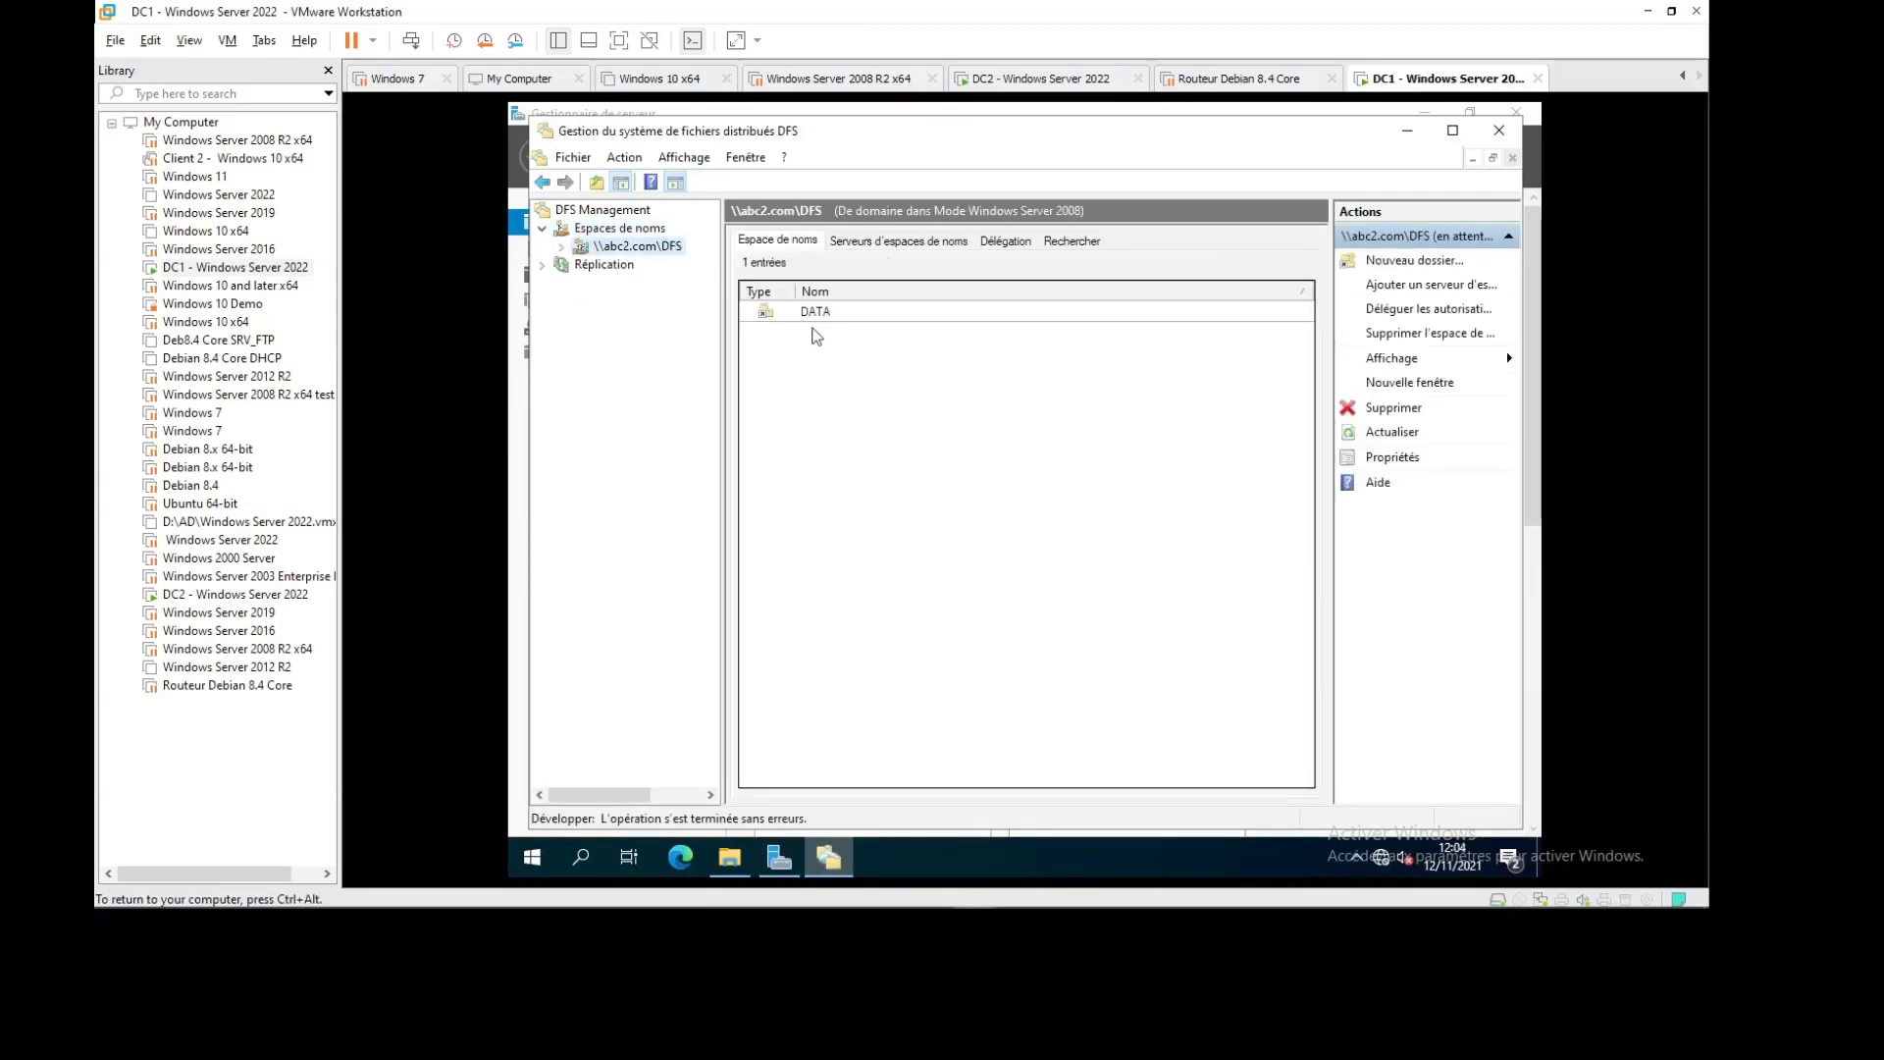
Retry replicating DATA, dismiss the repeated \\dc2\DATA2 RPC error, and switch to DC2
right_click(824, 310)
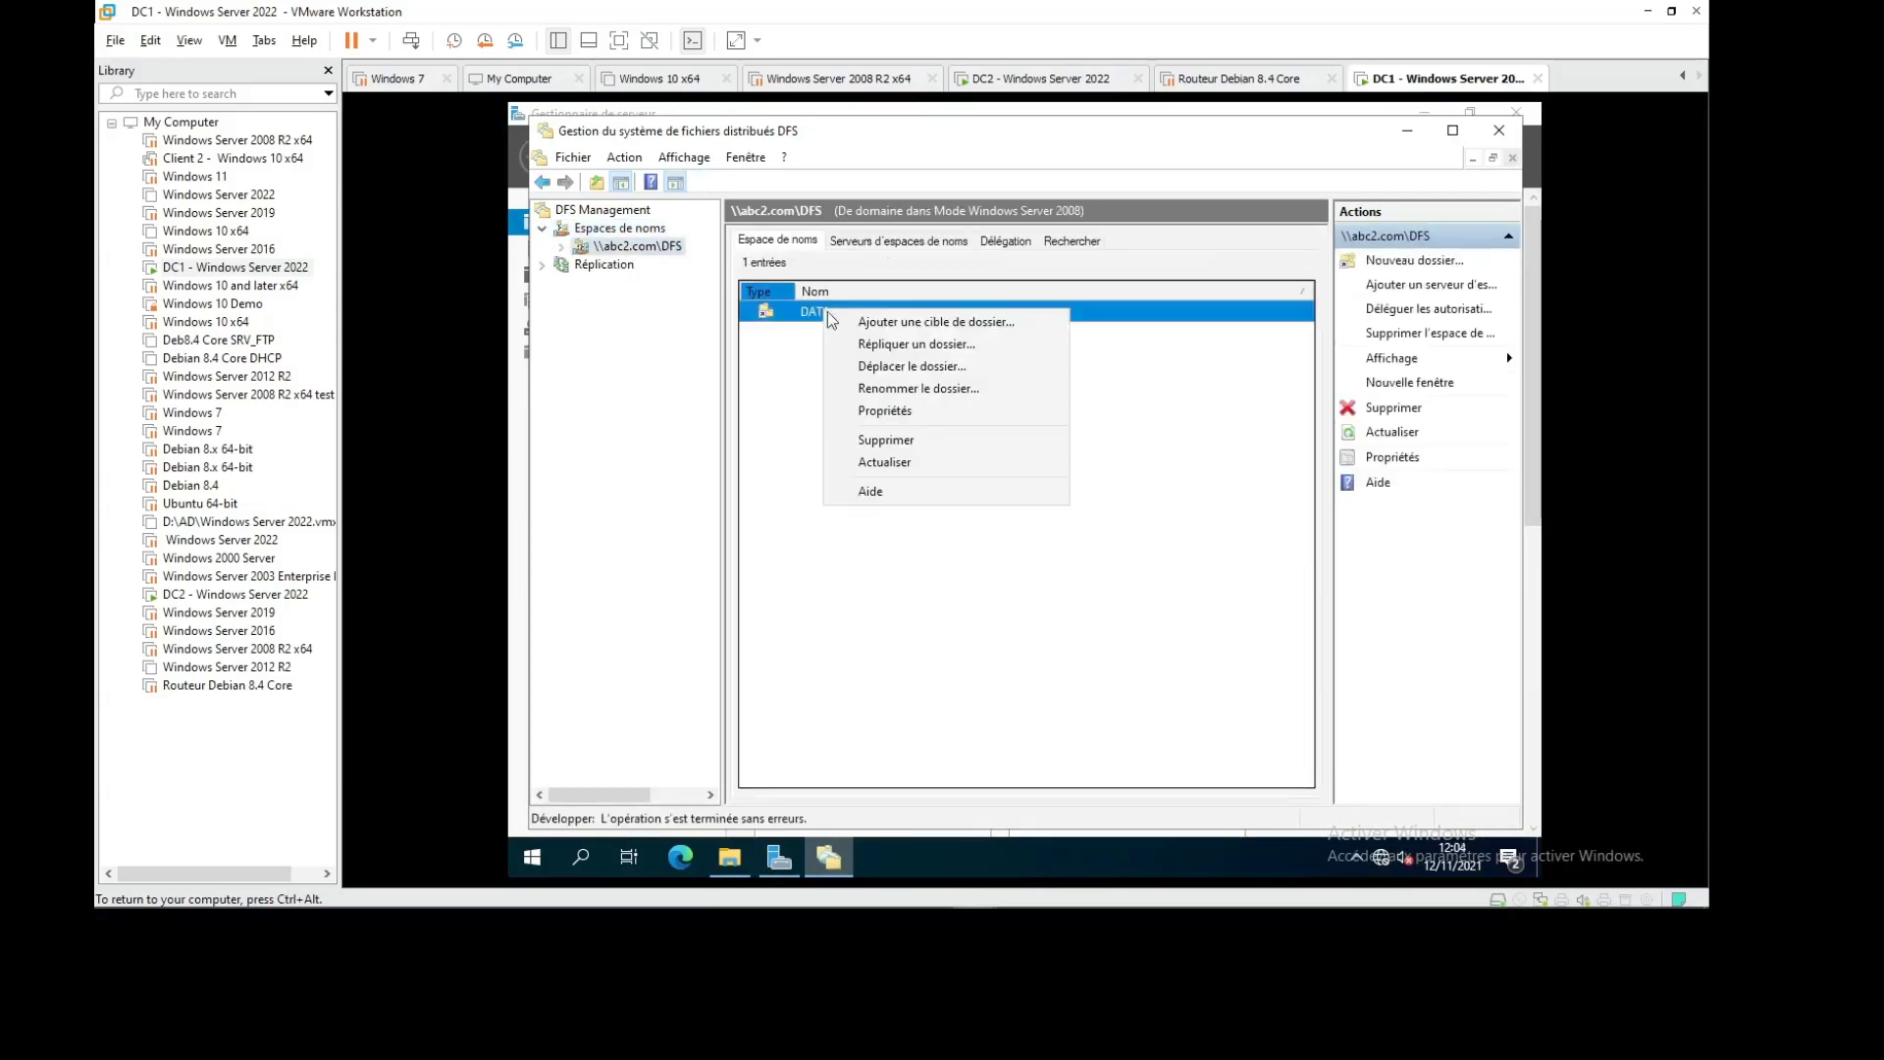
click(939, 355)
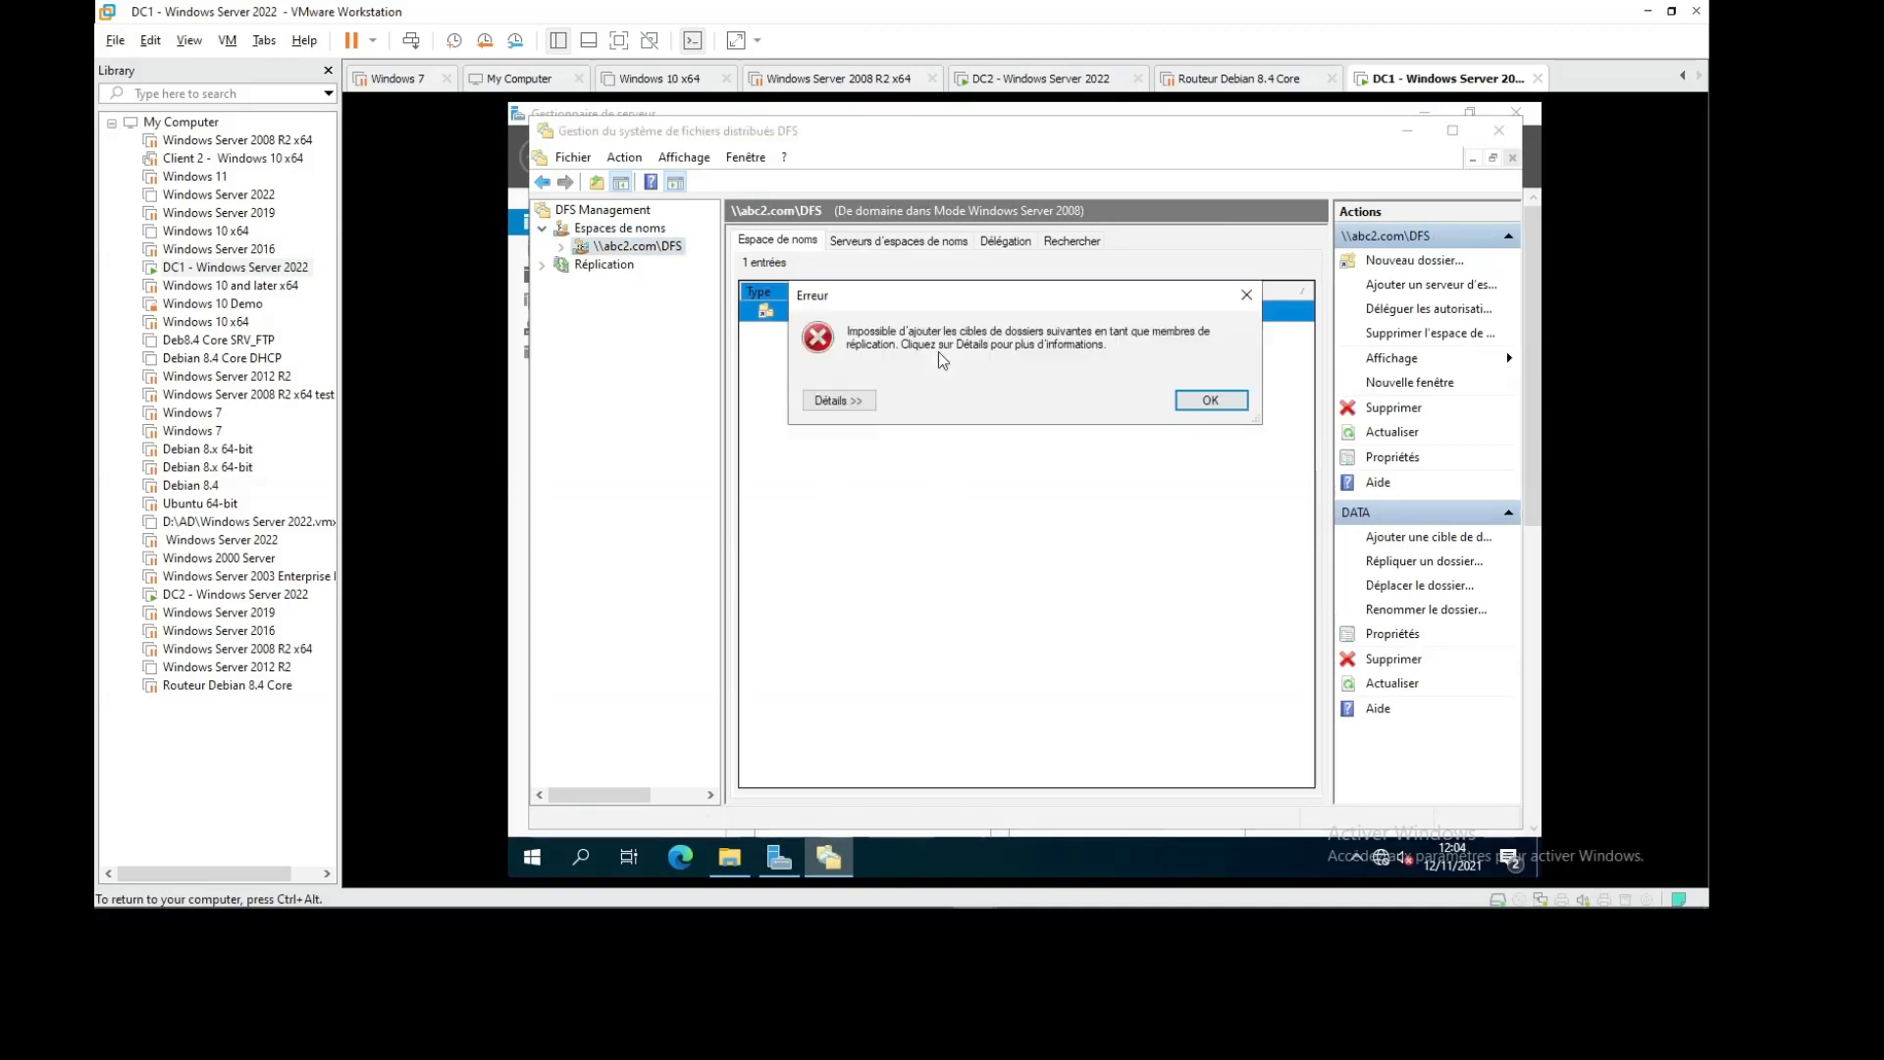
click(839, 400)
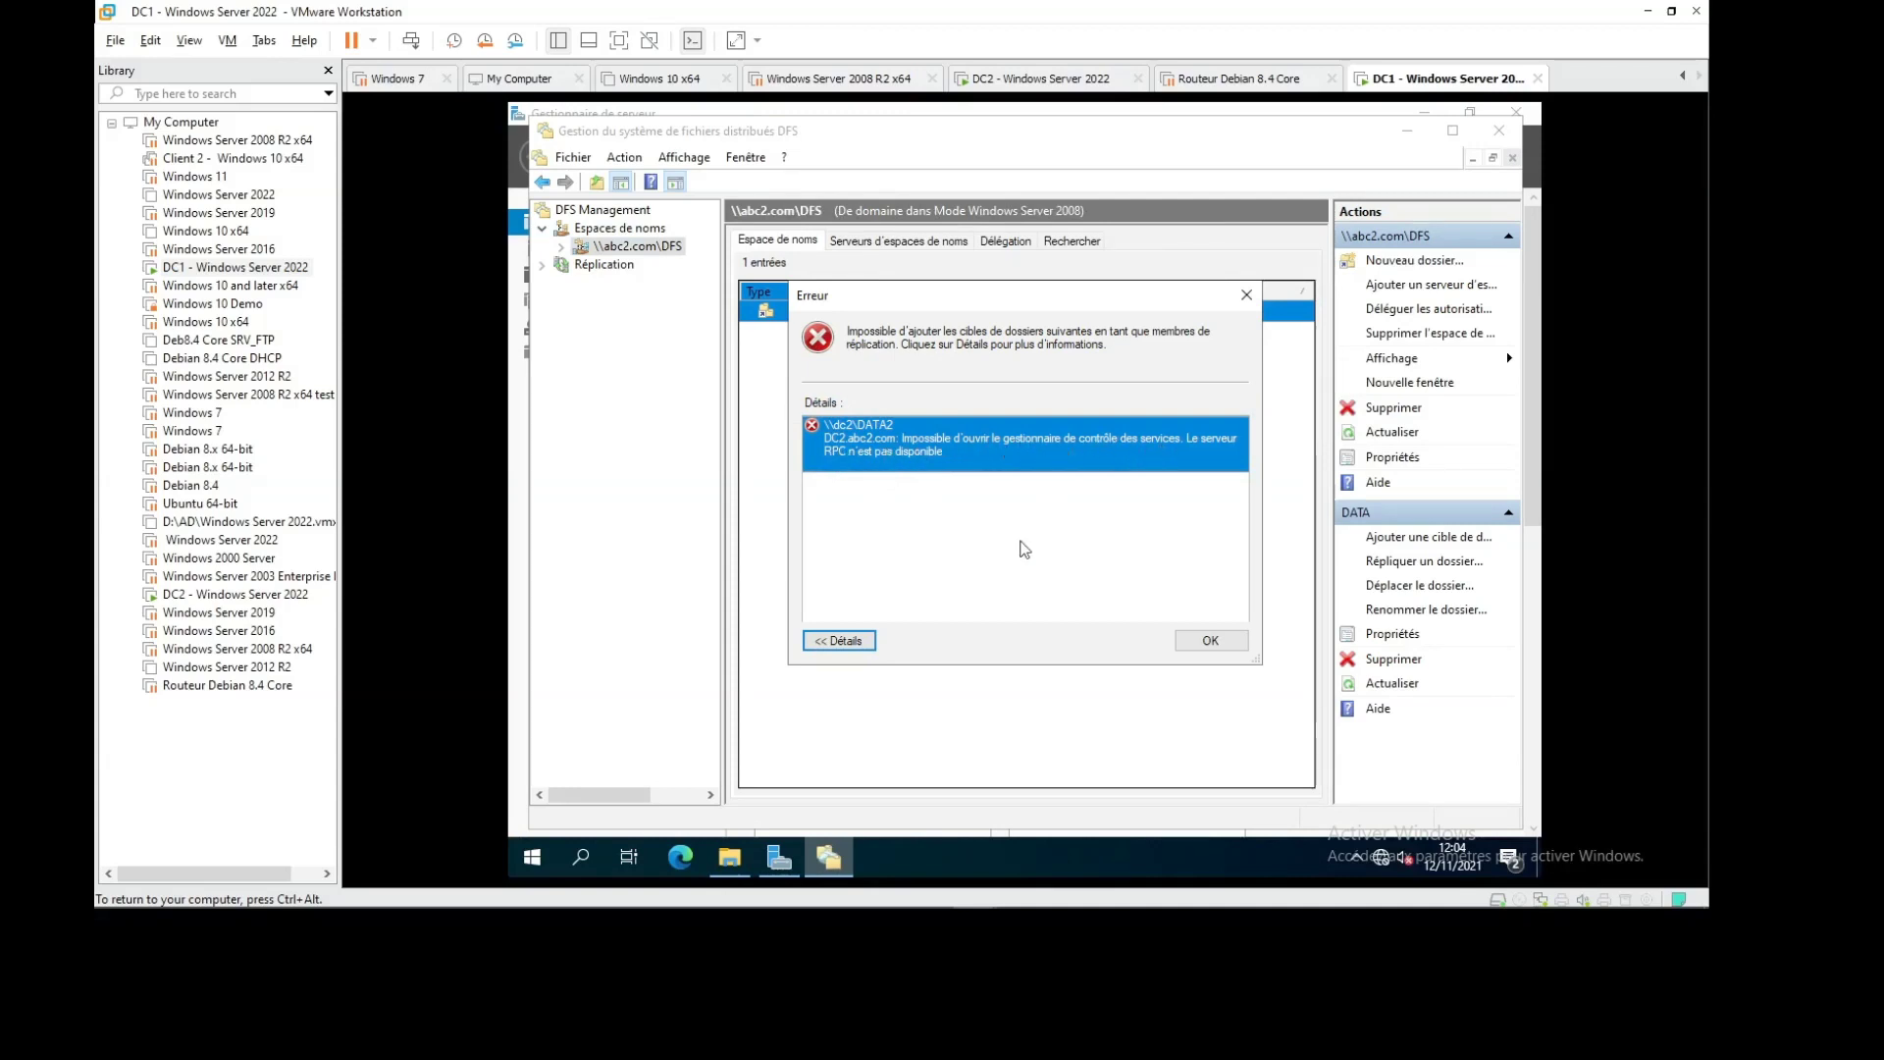
click(1191, 644)
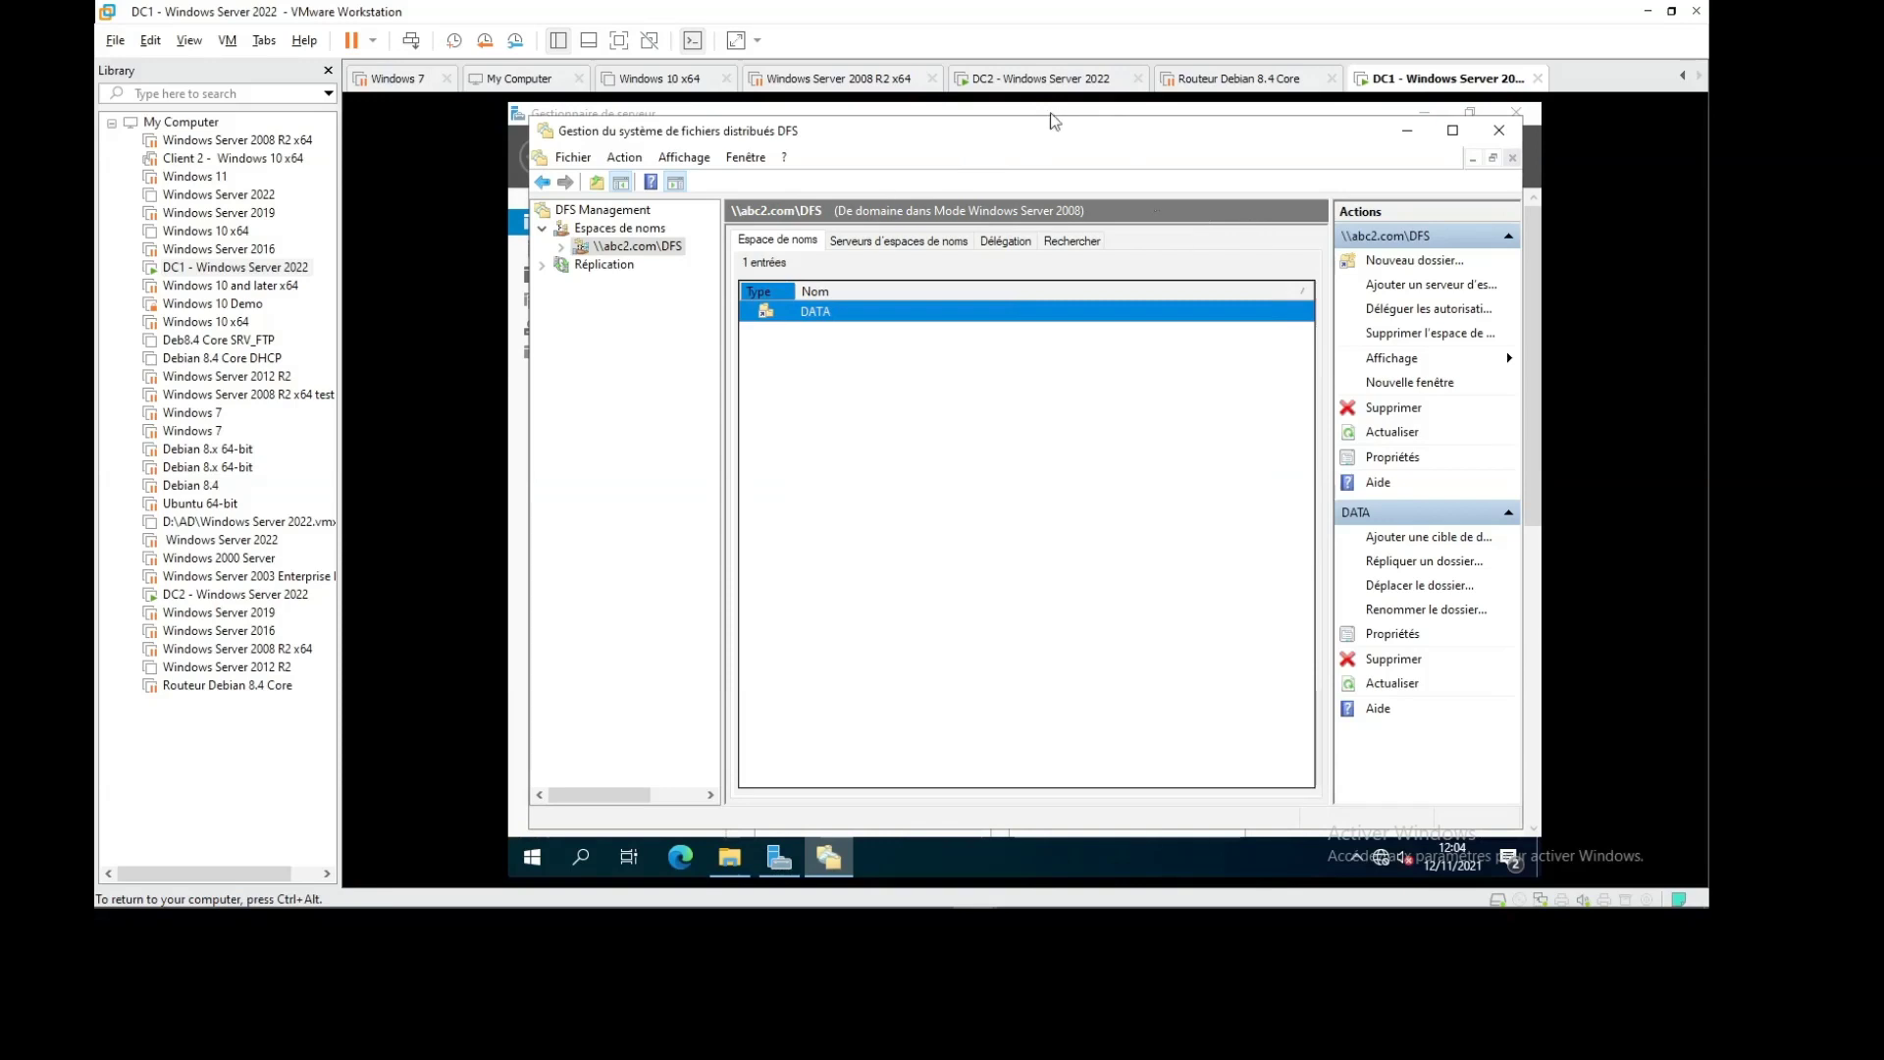
click(1036, 78)
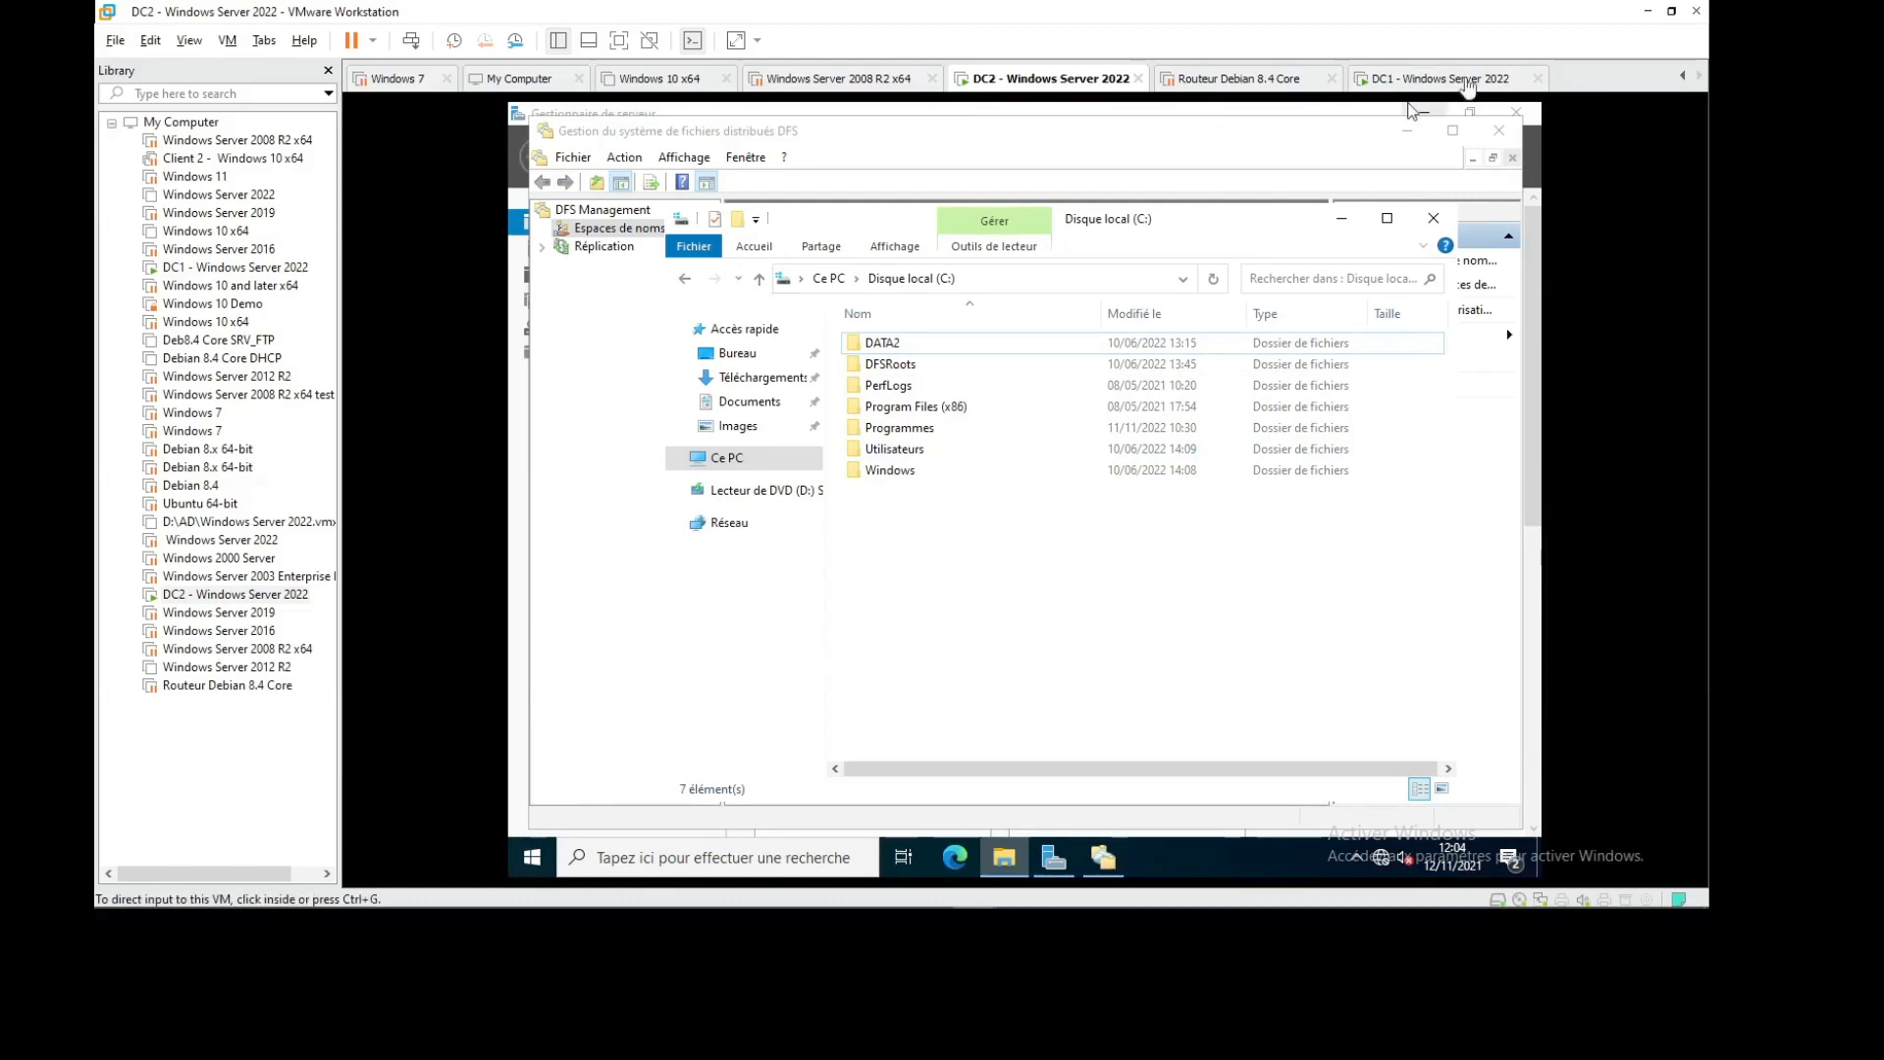
From DC1, browse \\dc2 to confirm its DATA, DATA2 and empty DFS shares, then return to DC2
click(1439, 78)
key(super+r)
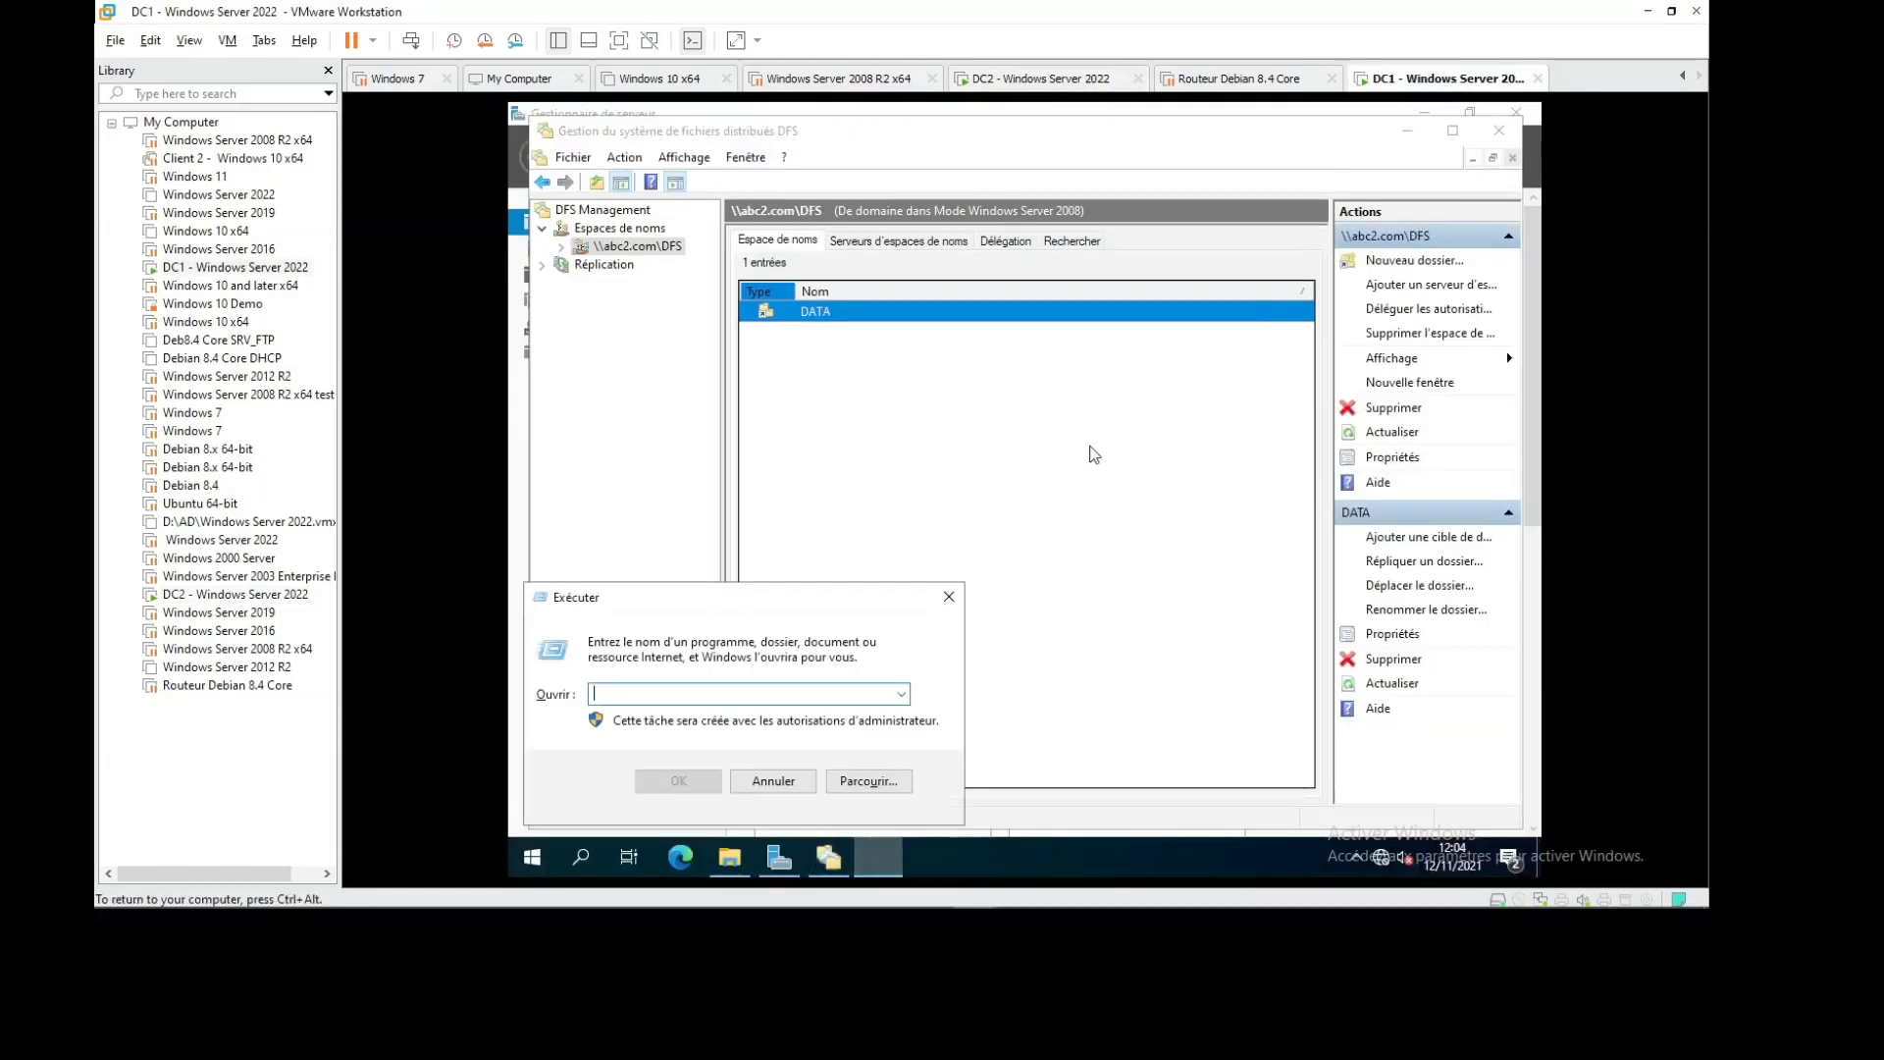
text(\\)
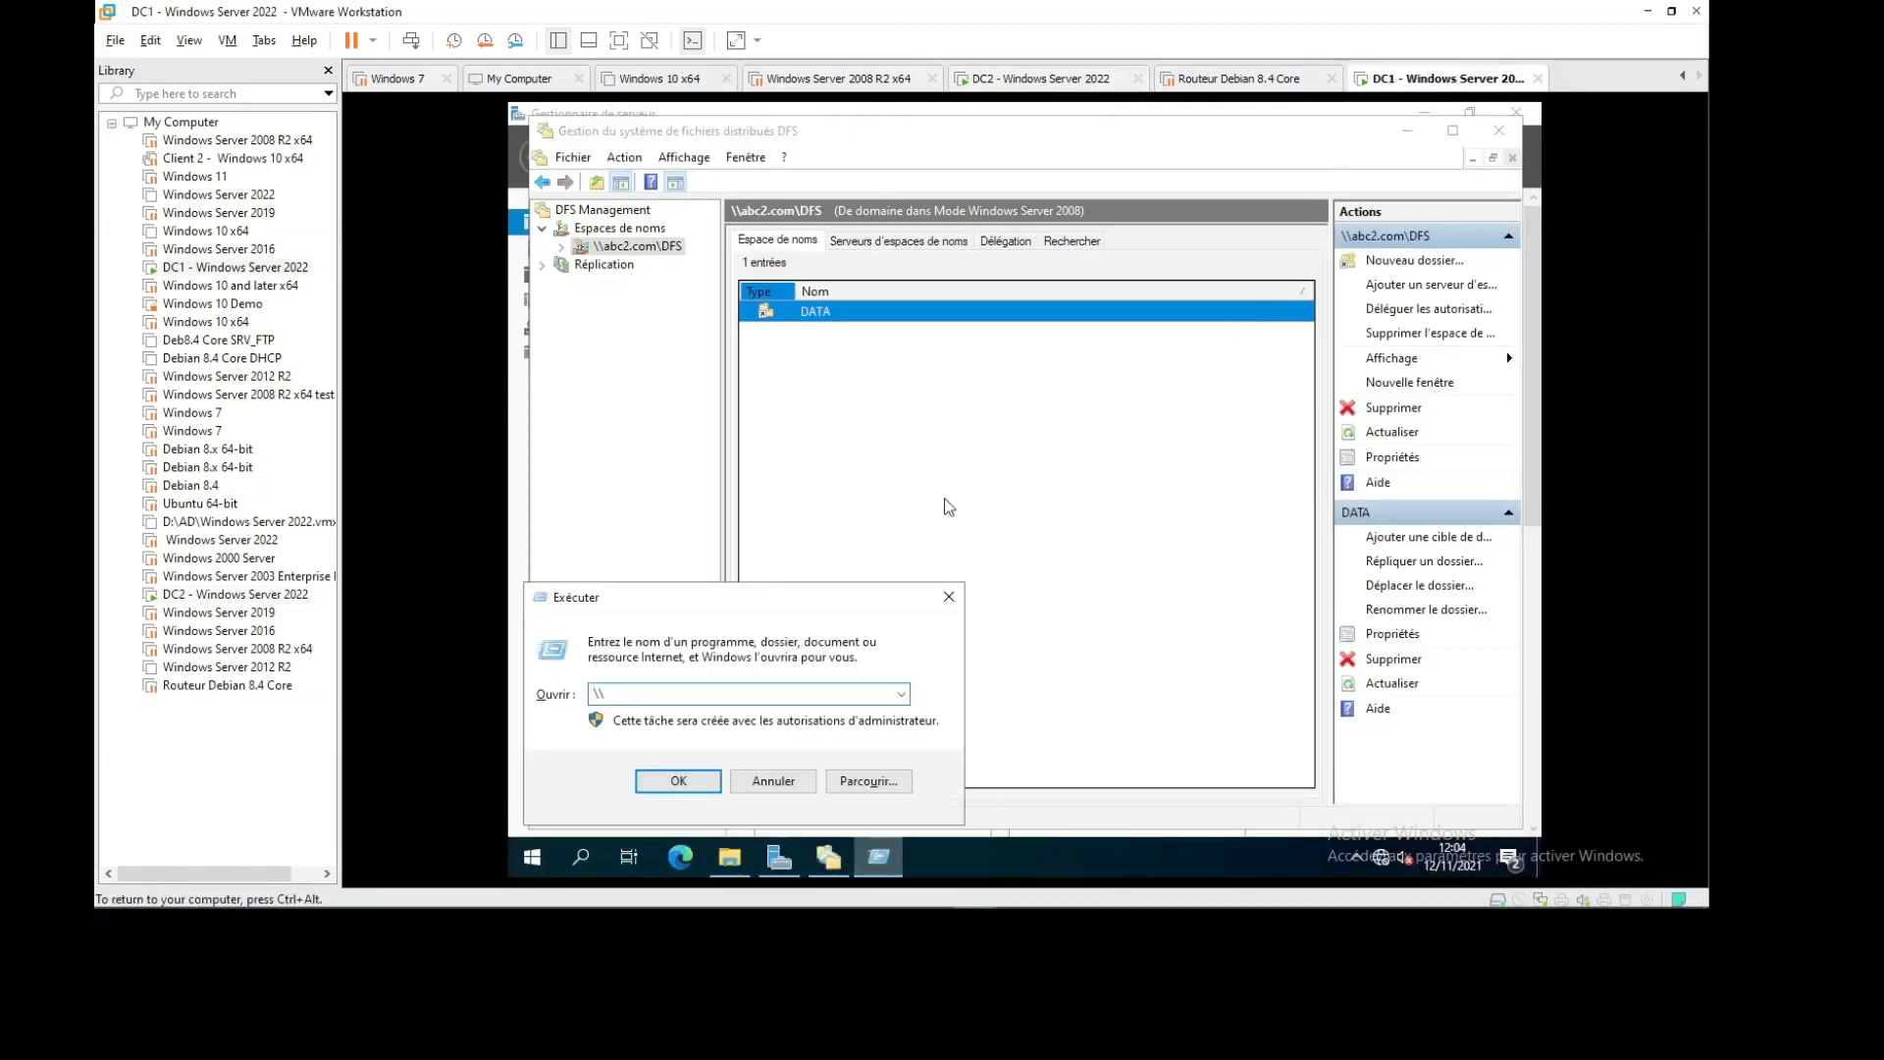
text(dc2)
key(Return)
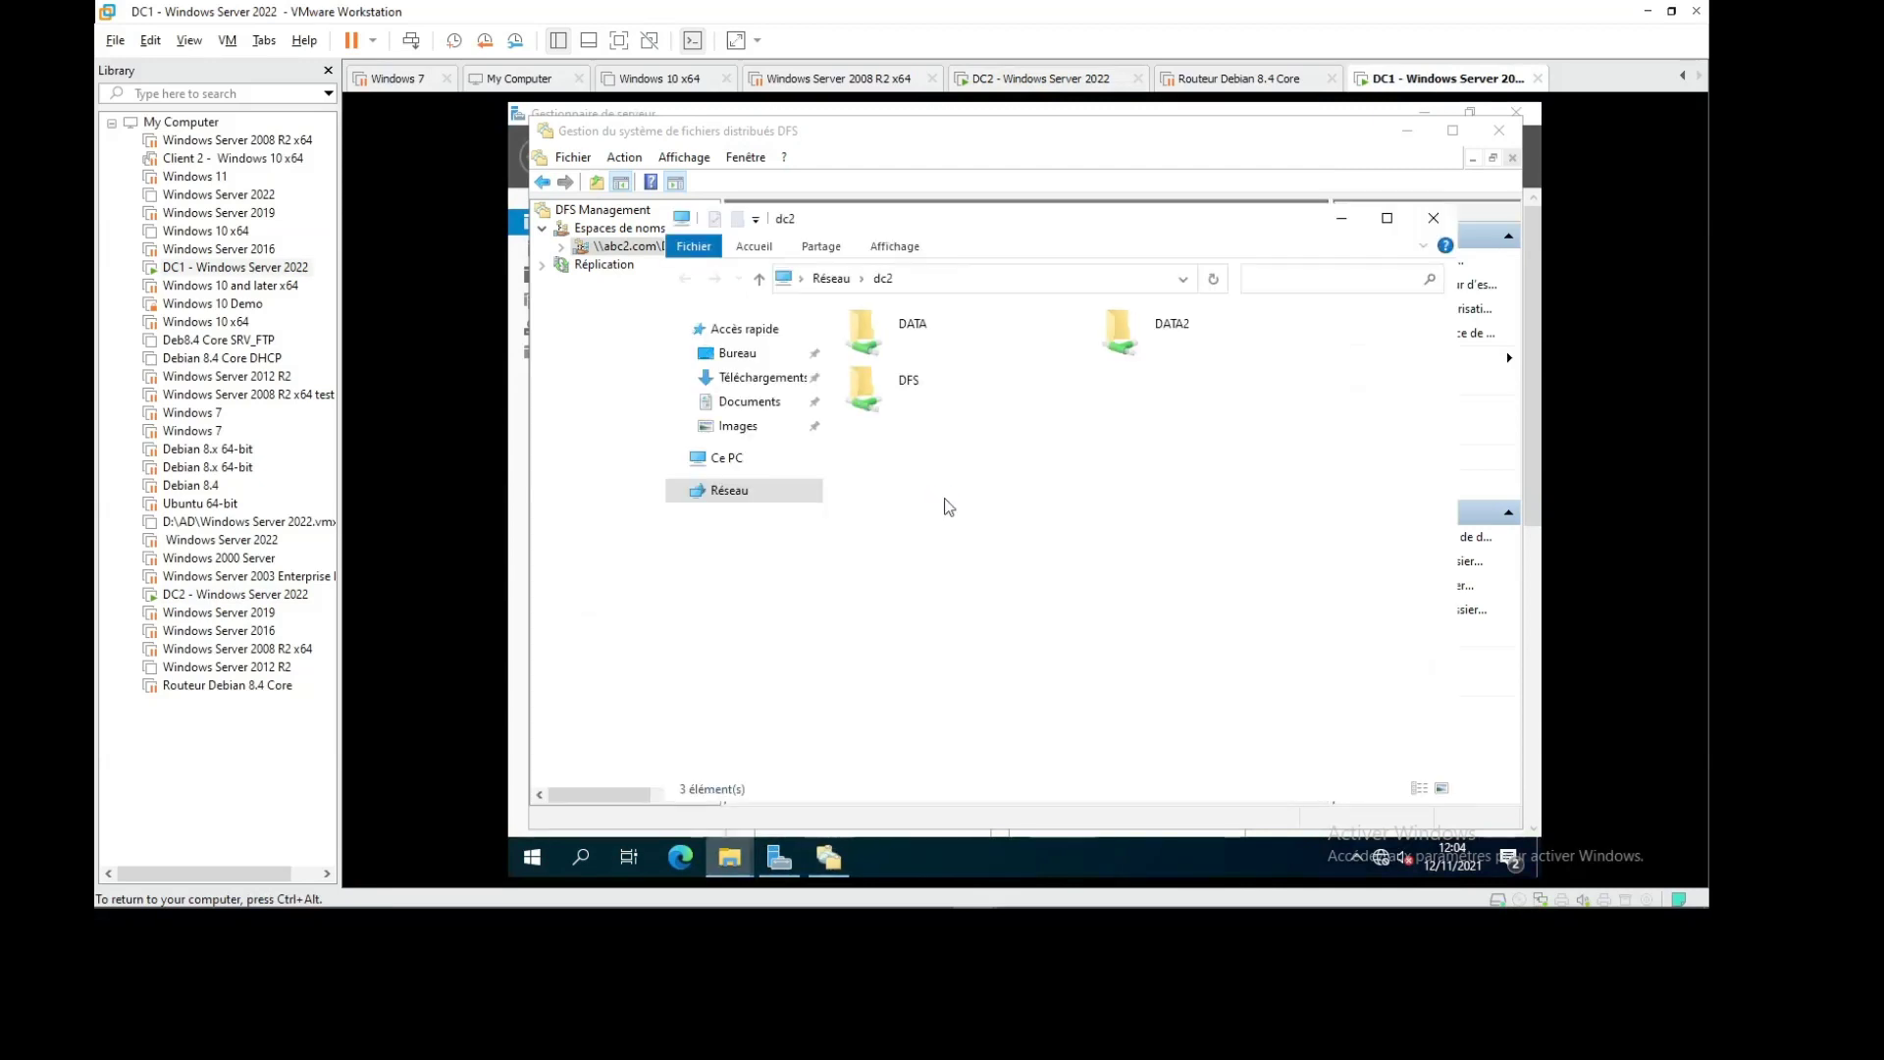
double_click(930, 385)
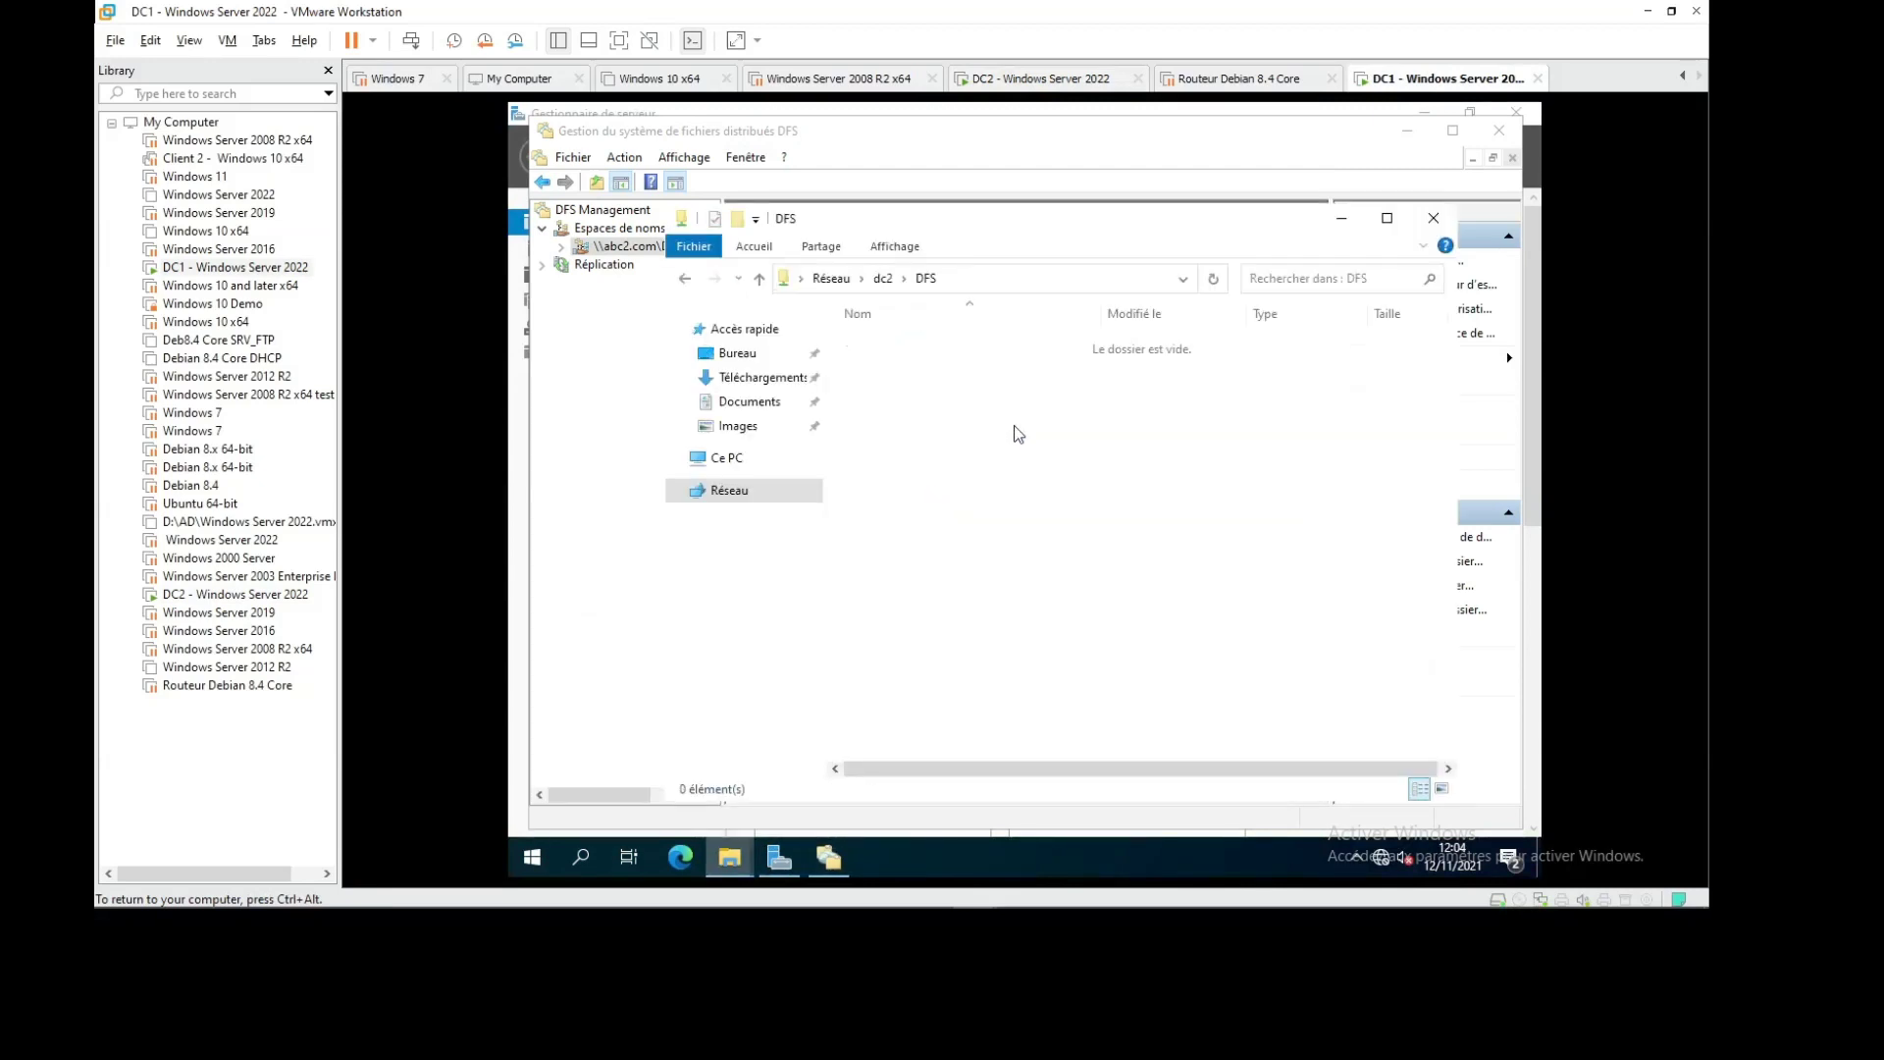
click(883, 278)
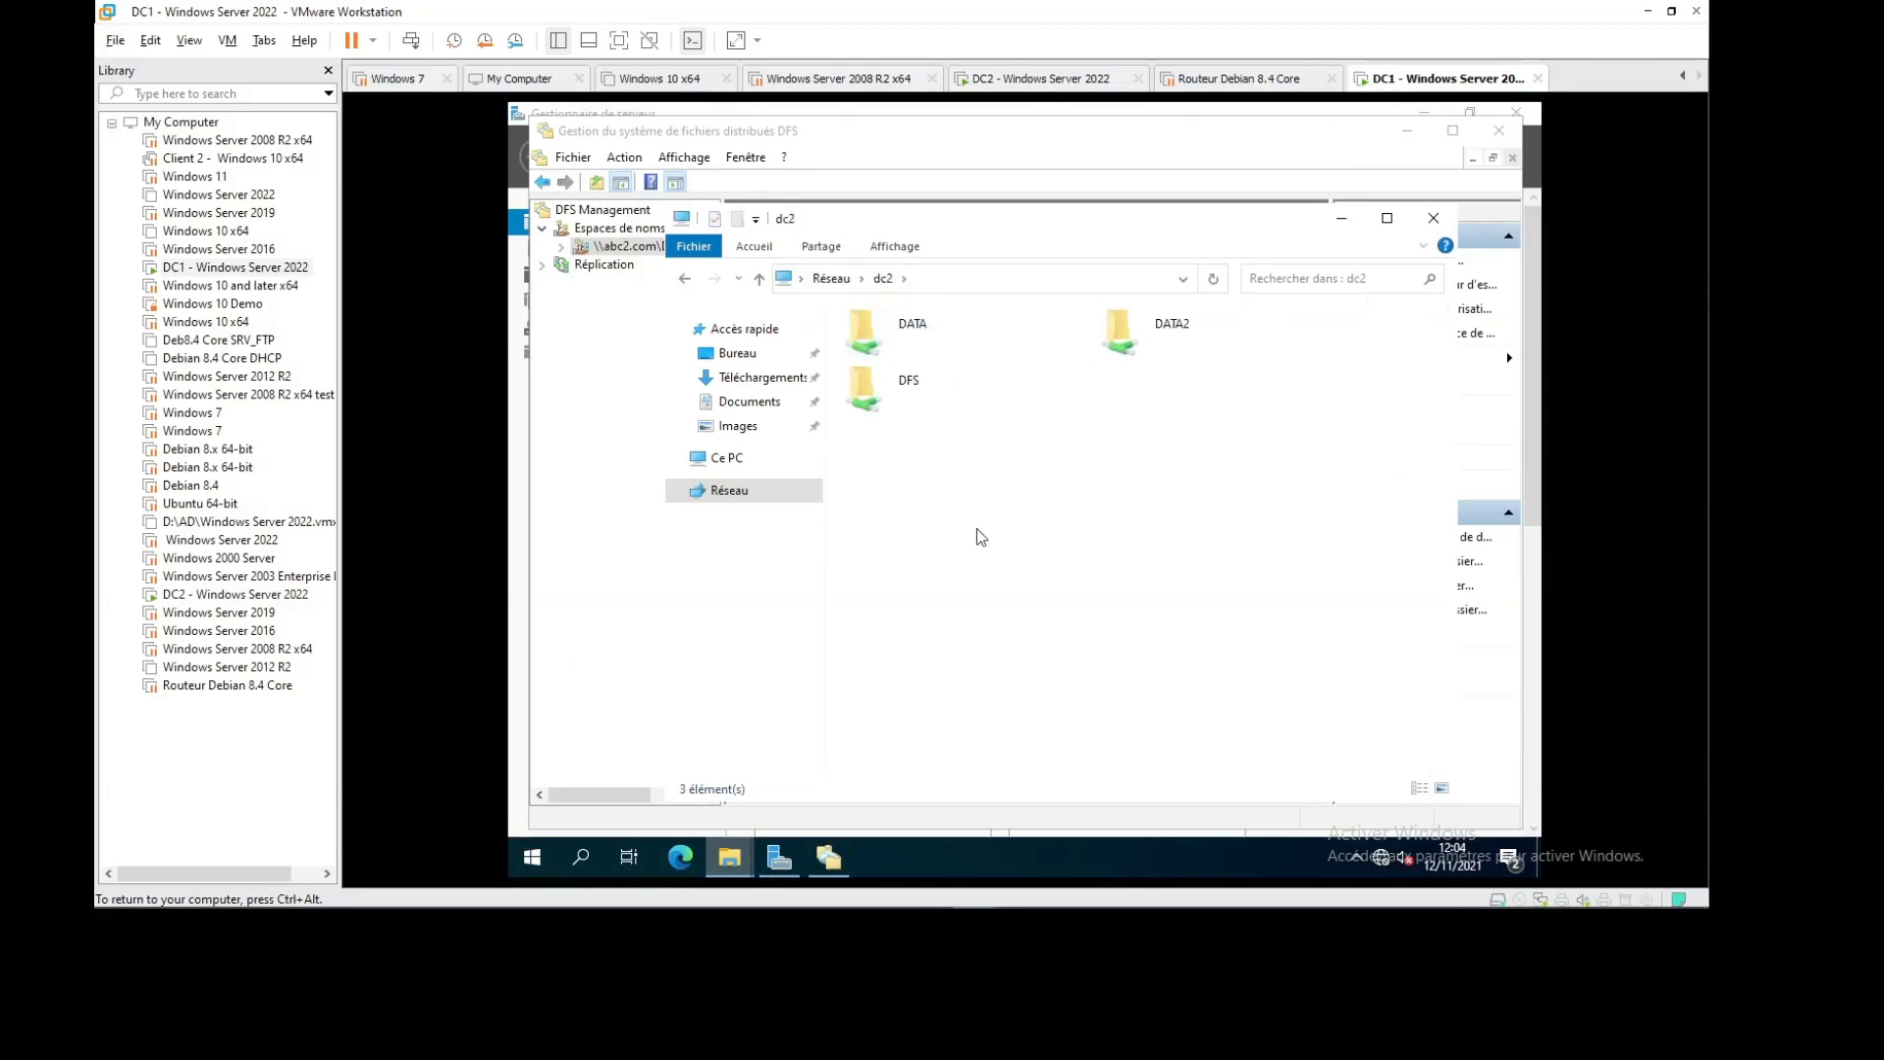
click(1018, 95)
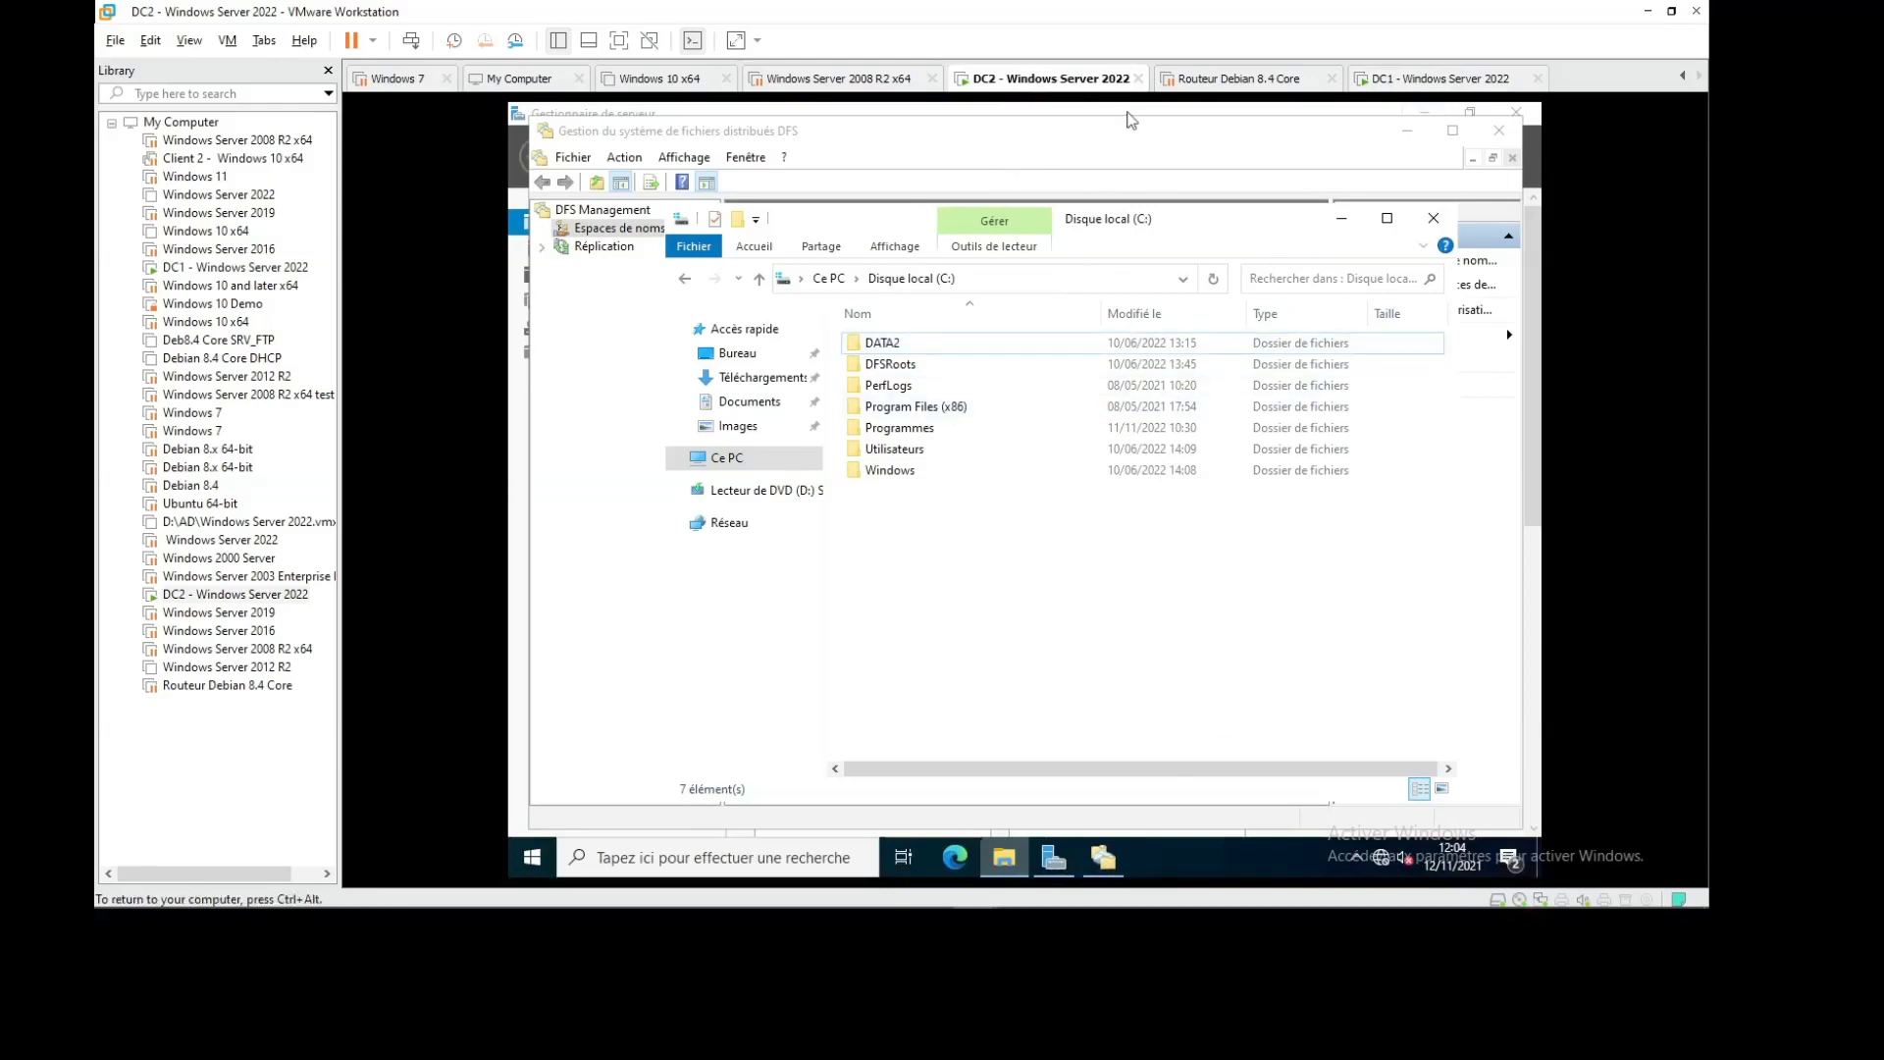
Add the existing \\abc2.com\DFS namespace to DC2's DFS Management view and expand it
click(1342, 217)
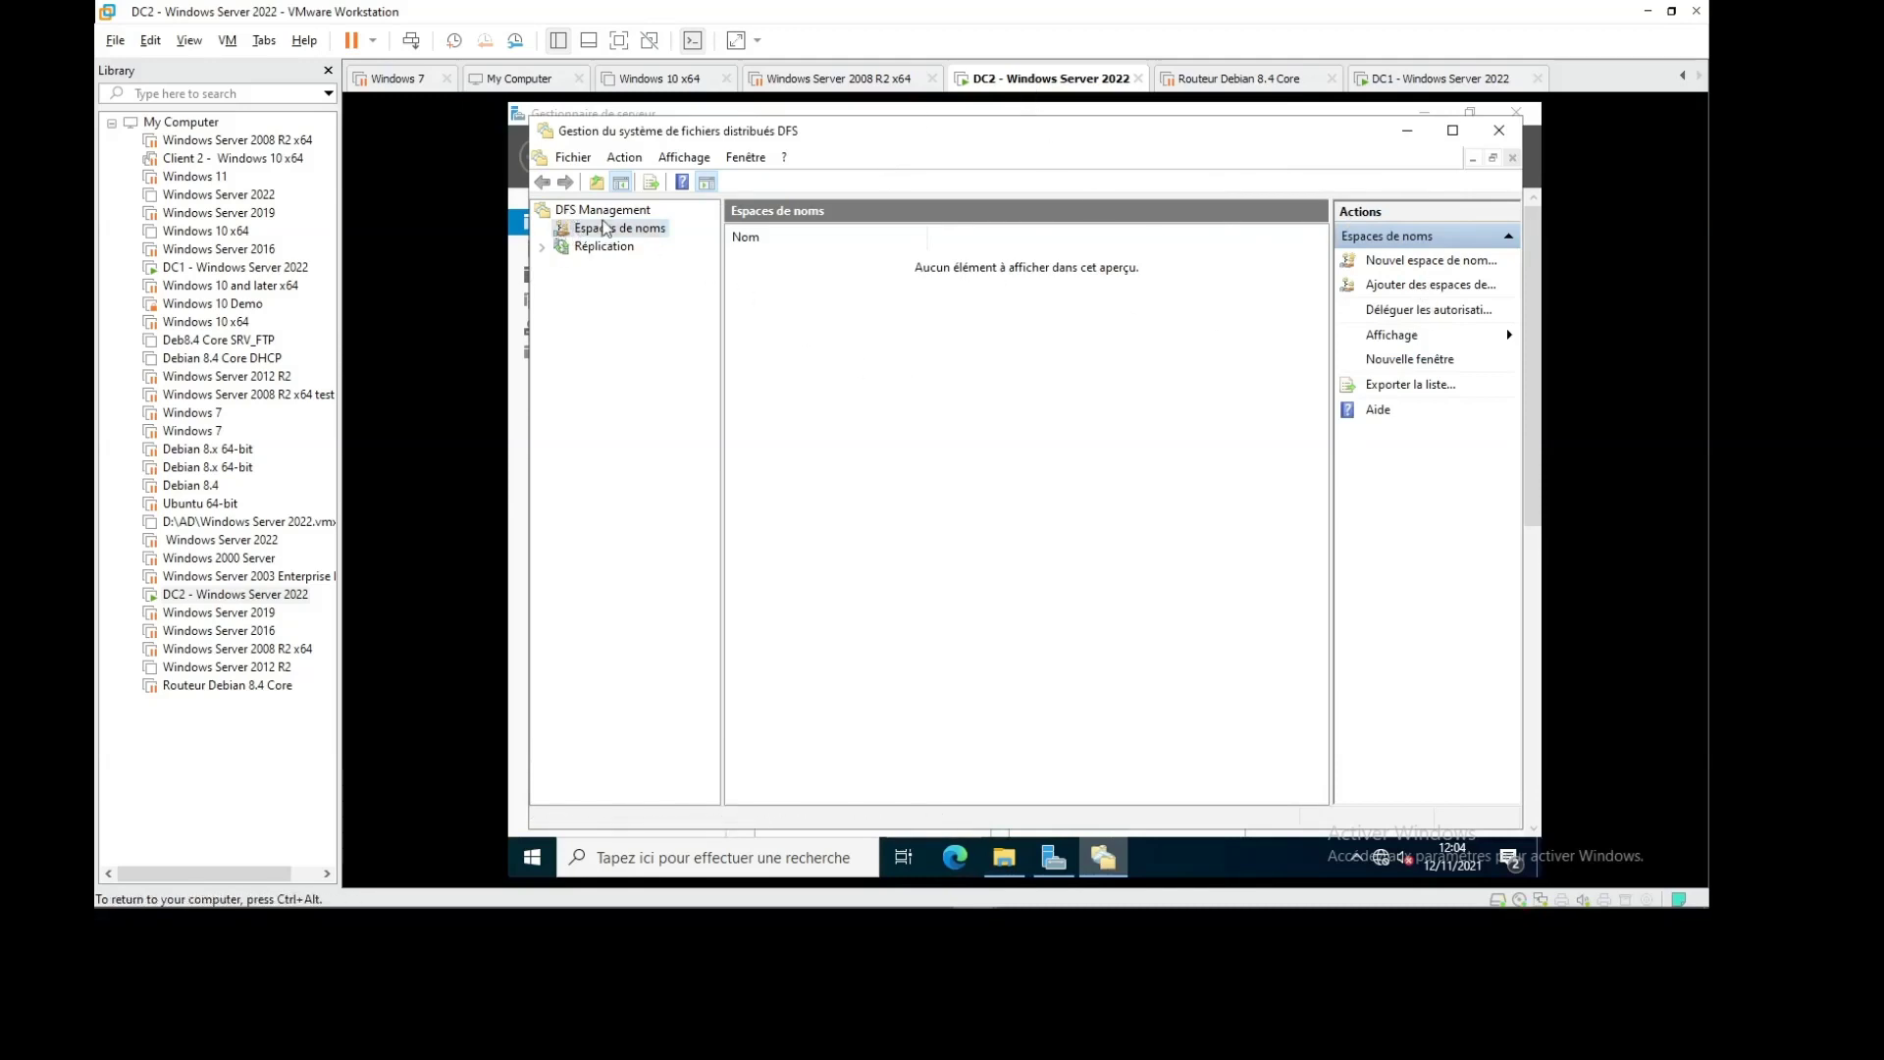
right_click(612, 231)
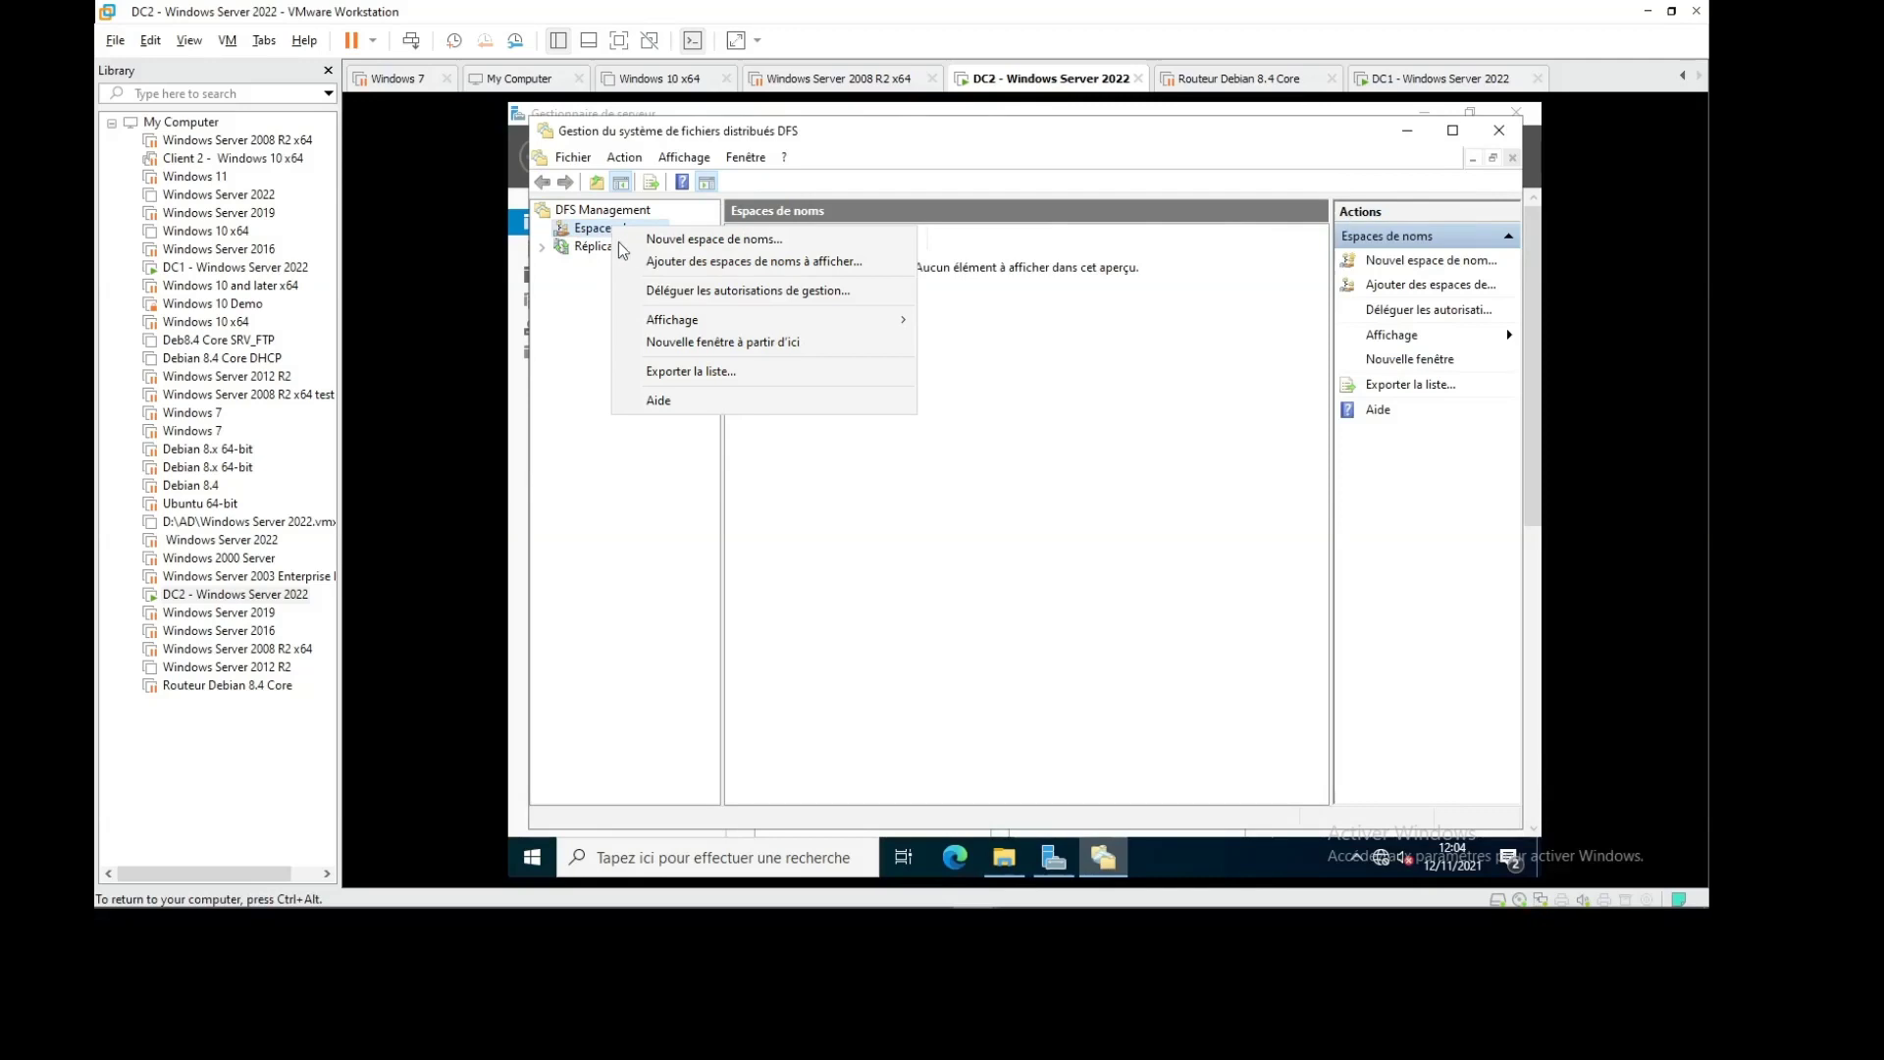
click(714, 267)
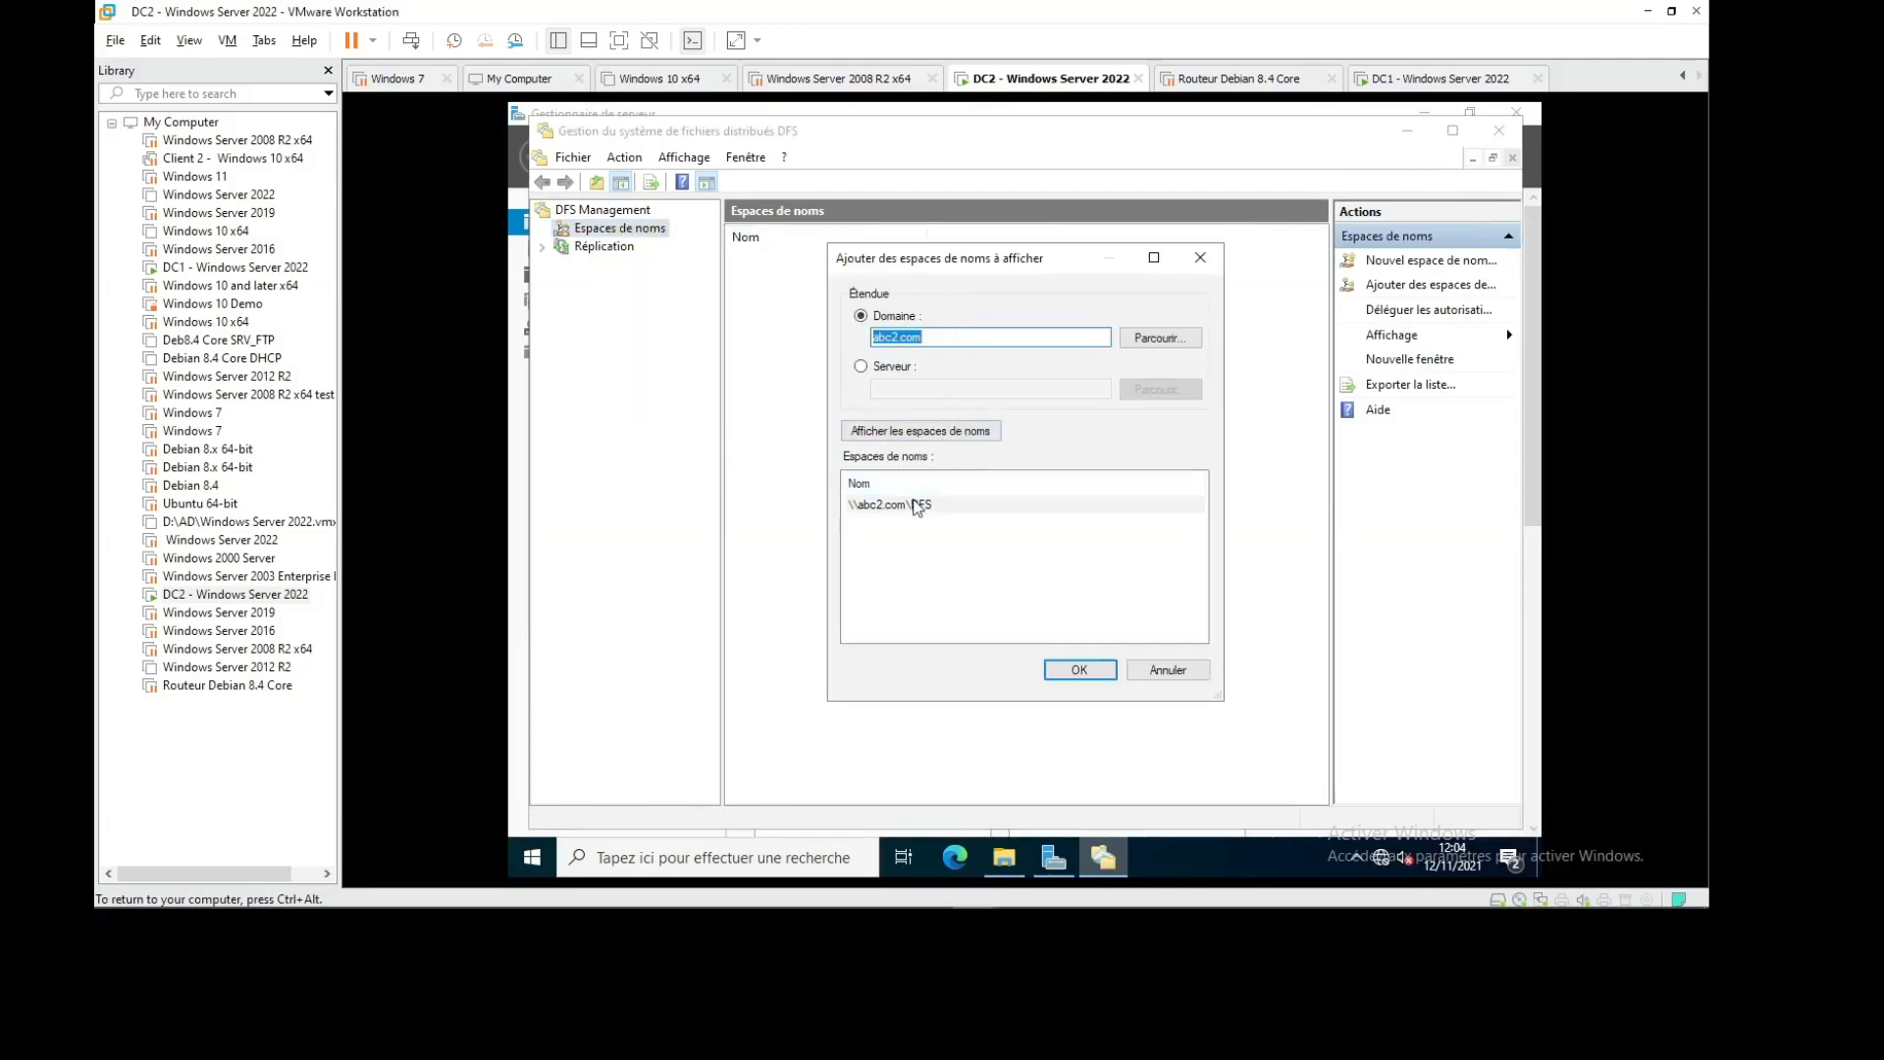
click(917, 503)
click(1079, 669)
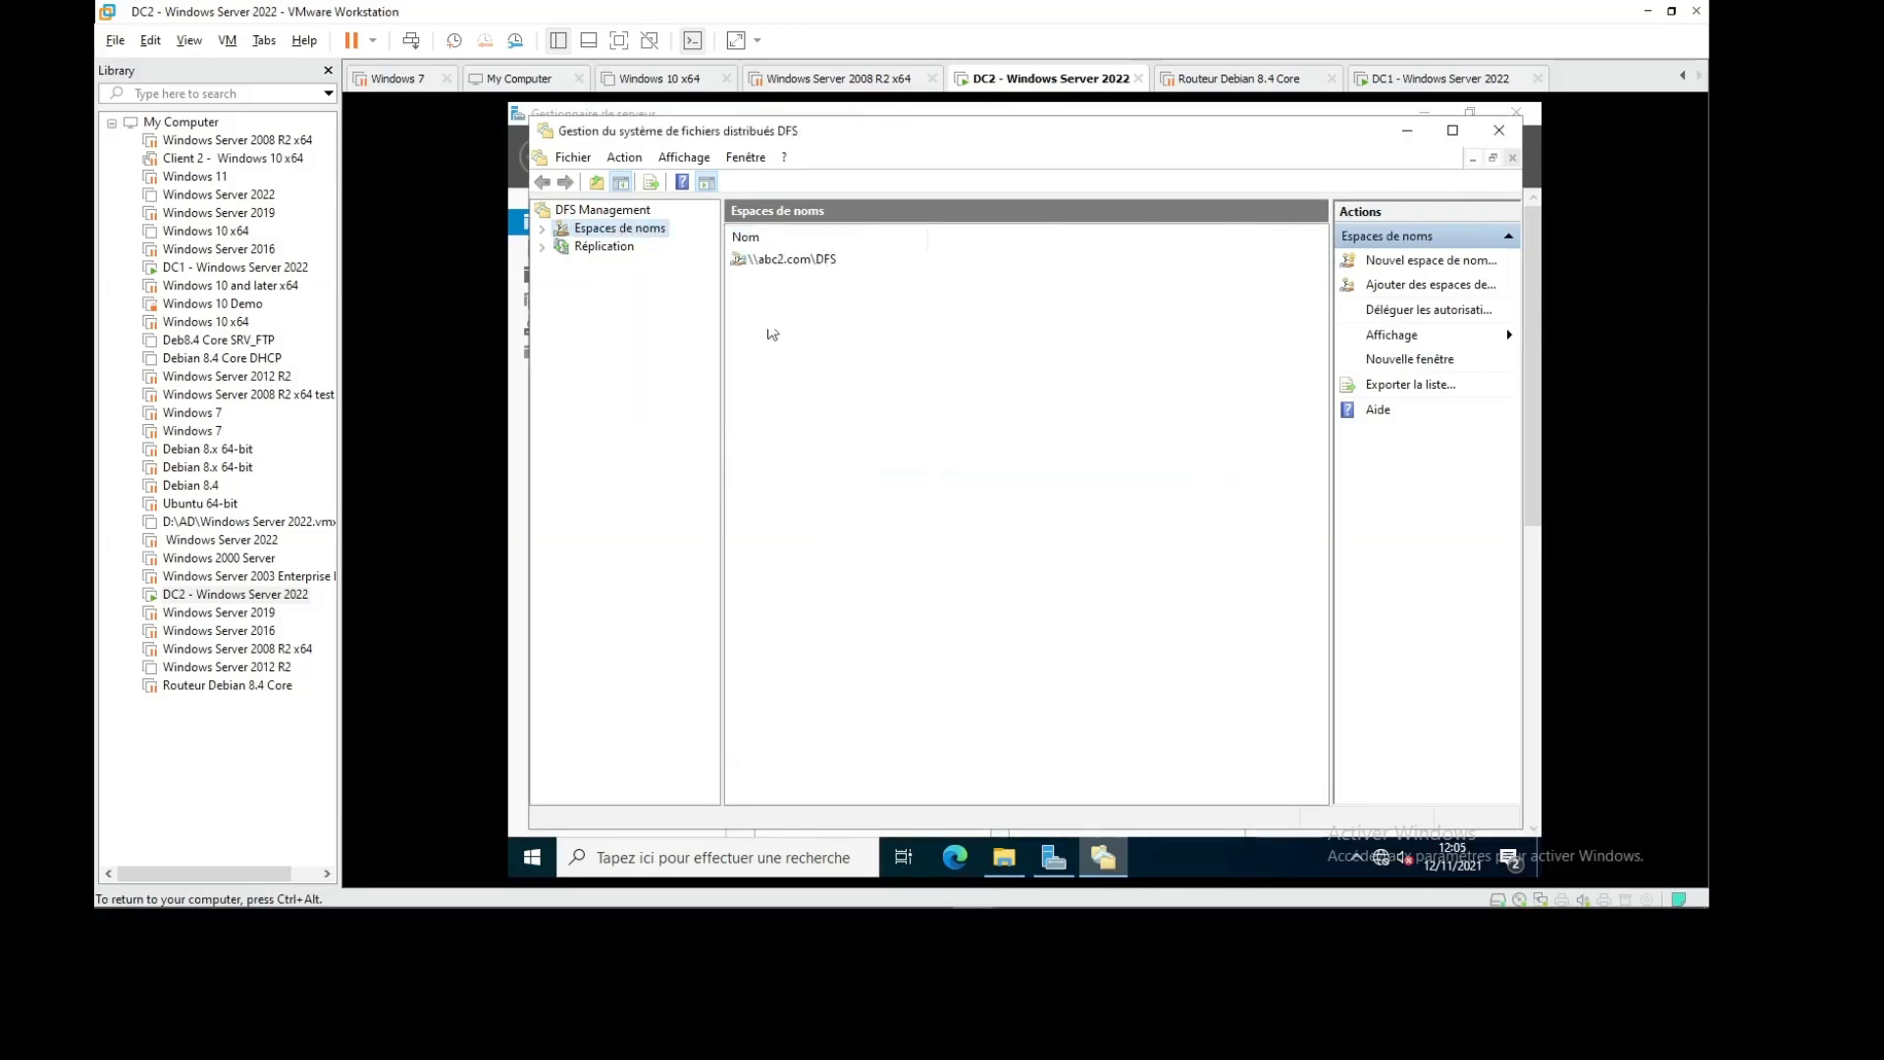
click(542, 227)
click(637, 246)
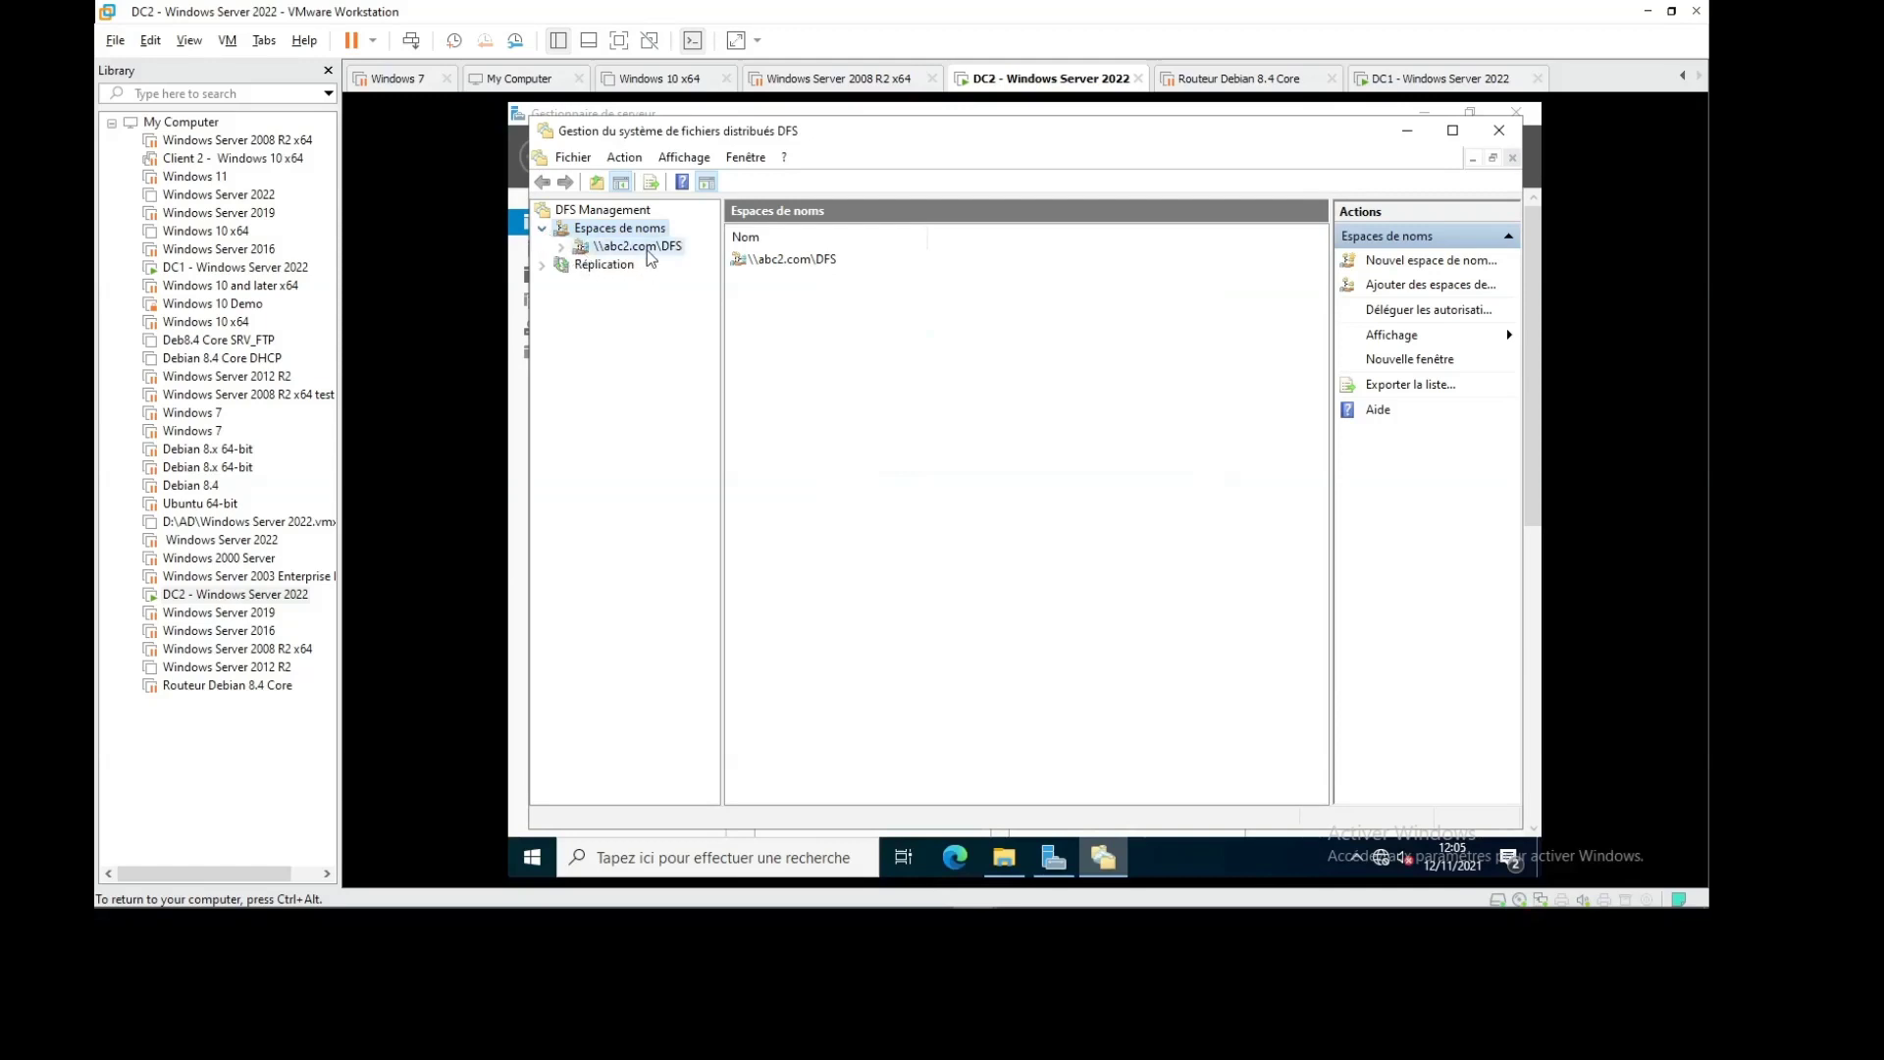
Start replicating DATA on DC2 and watch the progress dialog gather folder-target information
right_click(801, 316)
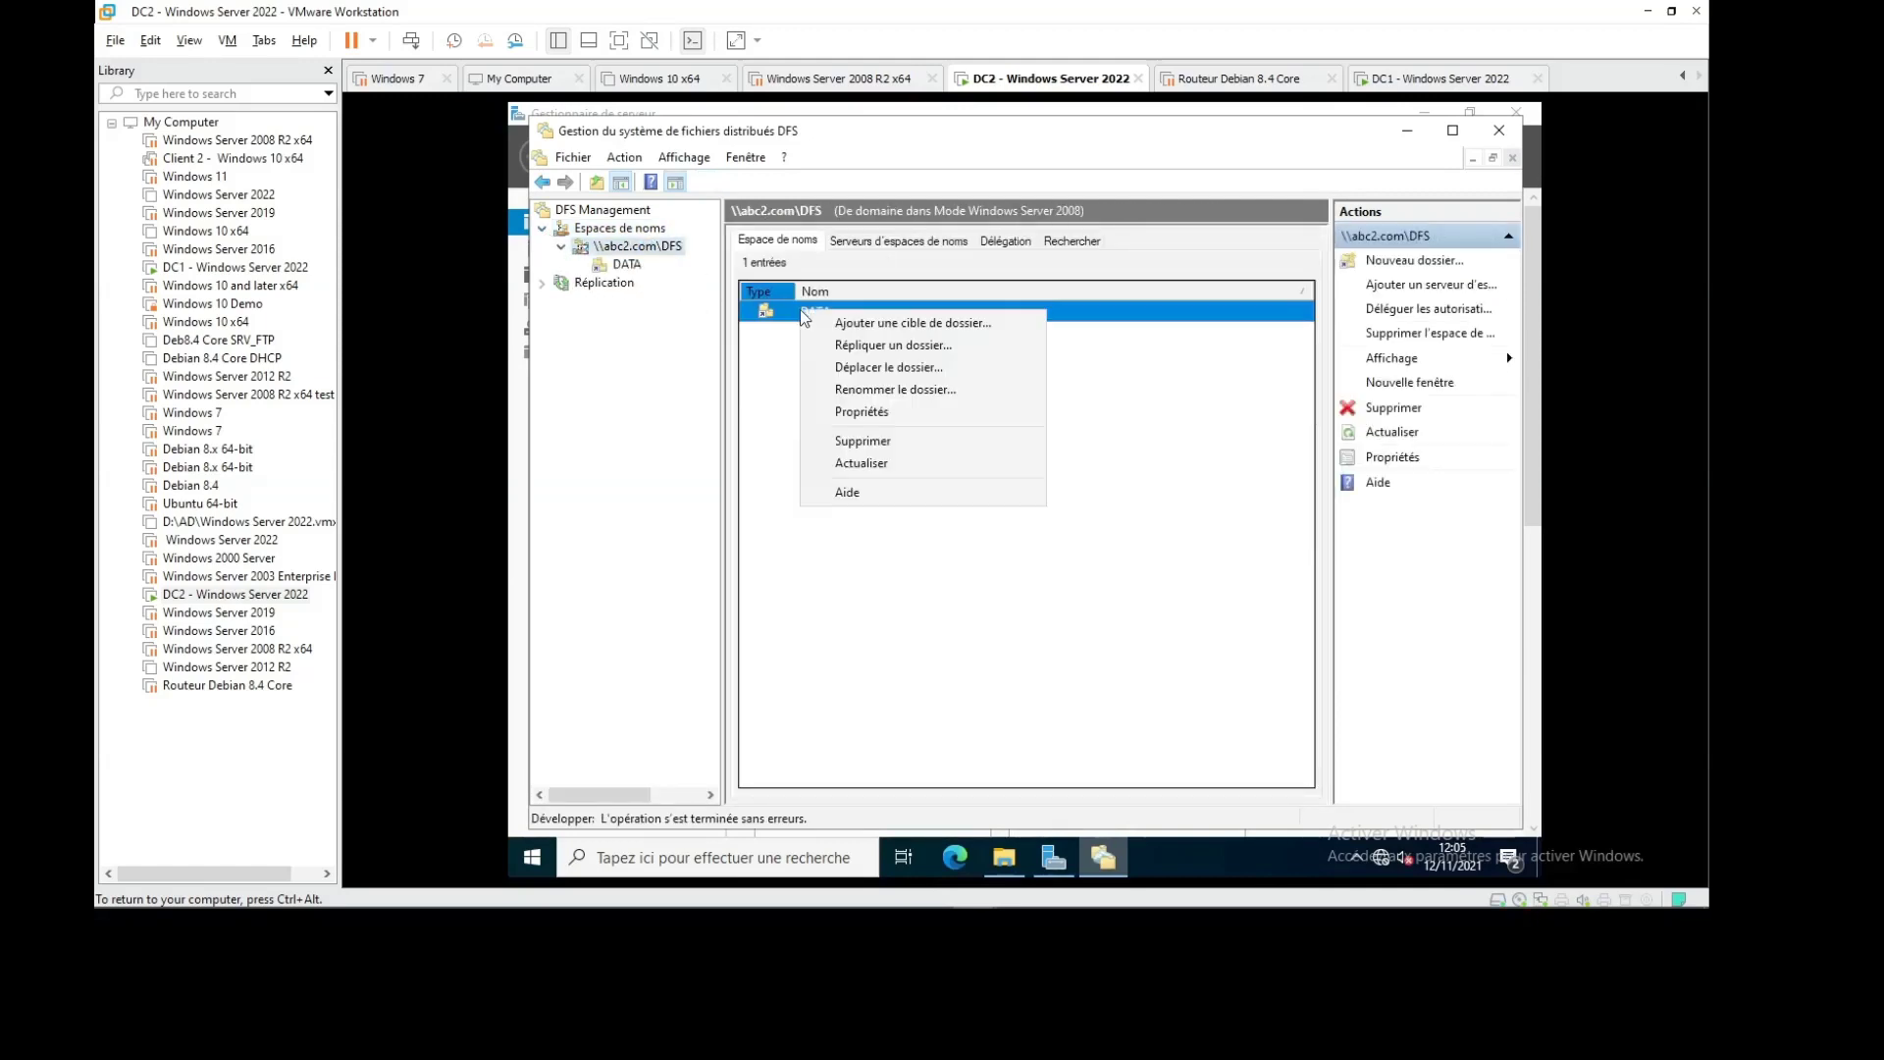
click(858, 345)
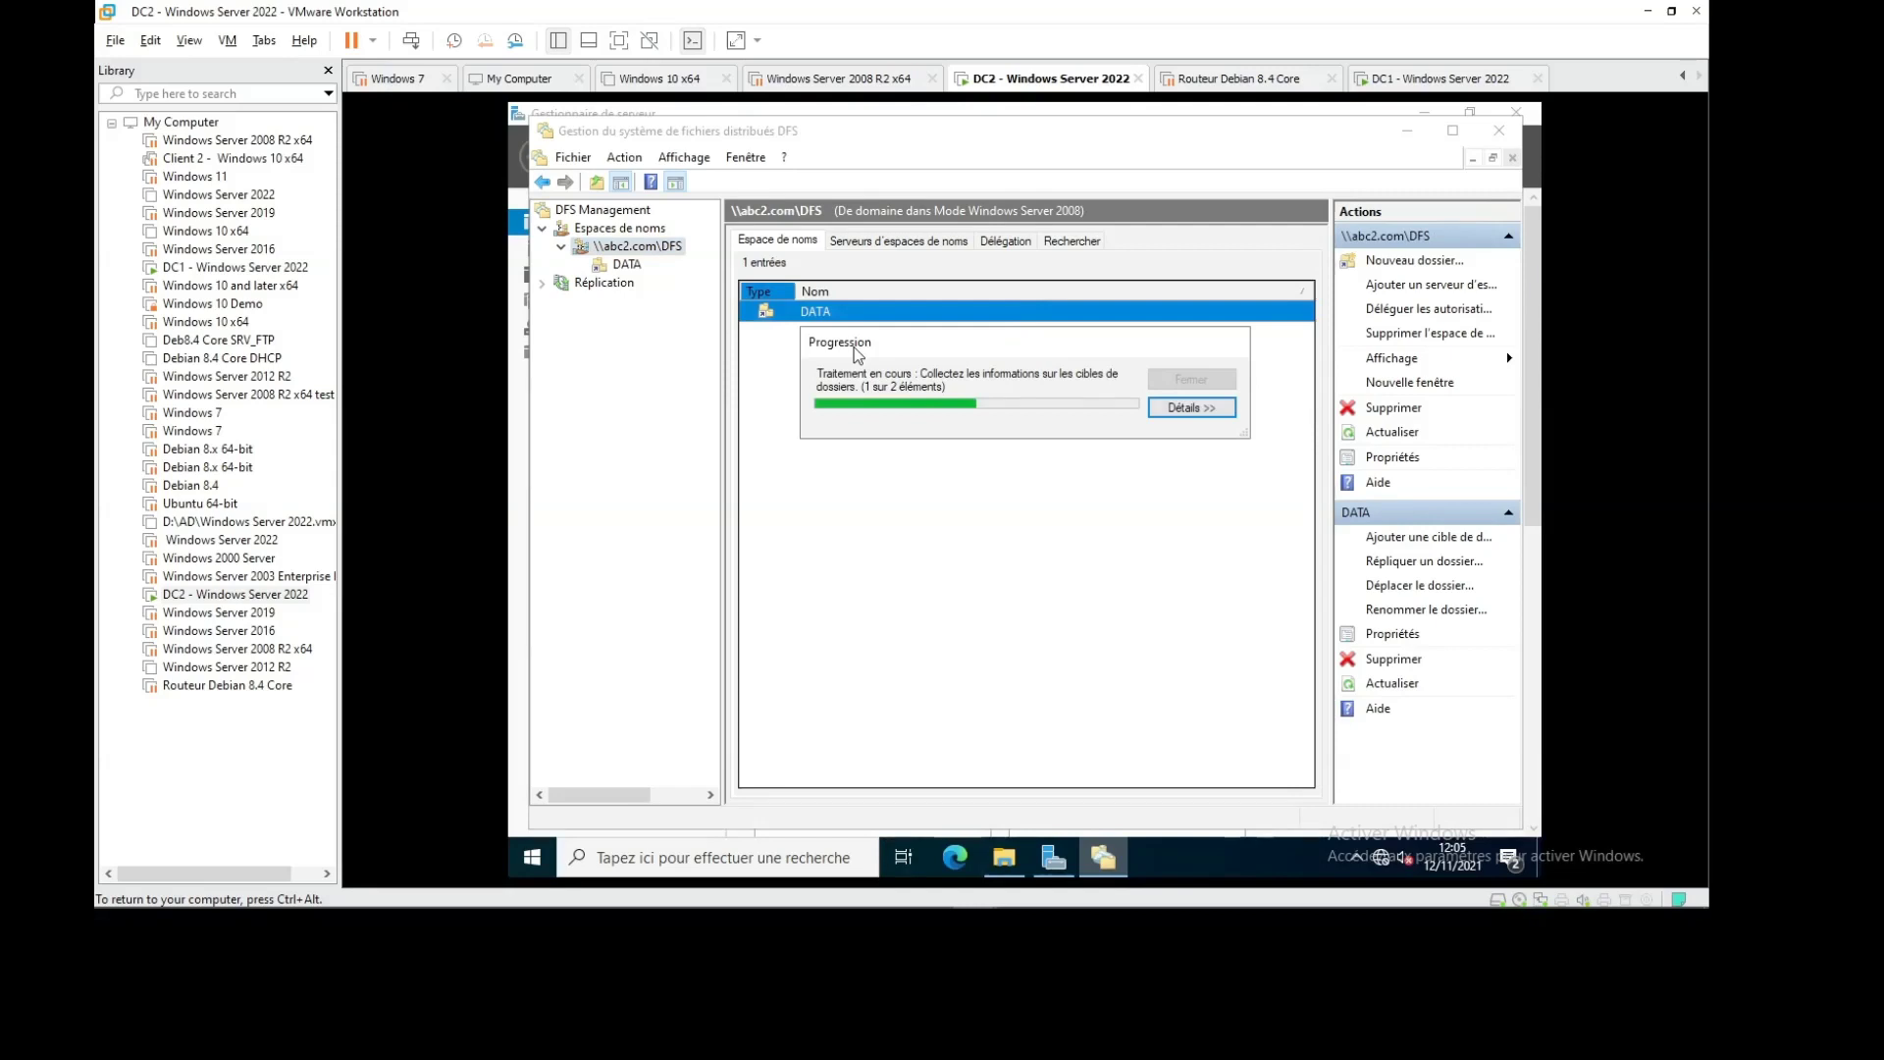
click(1185, 407)
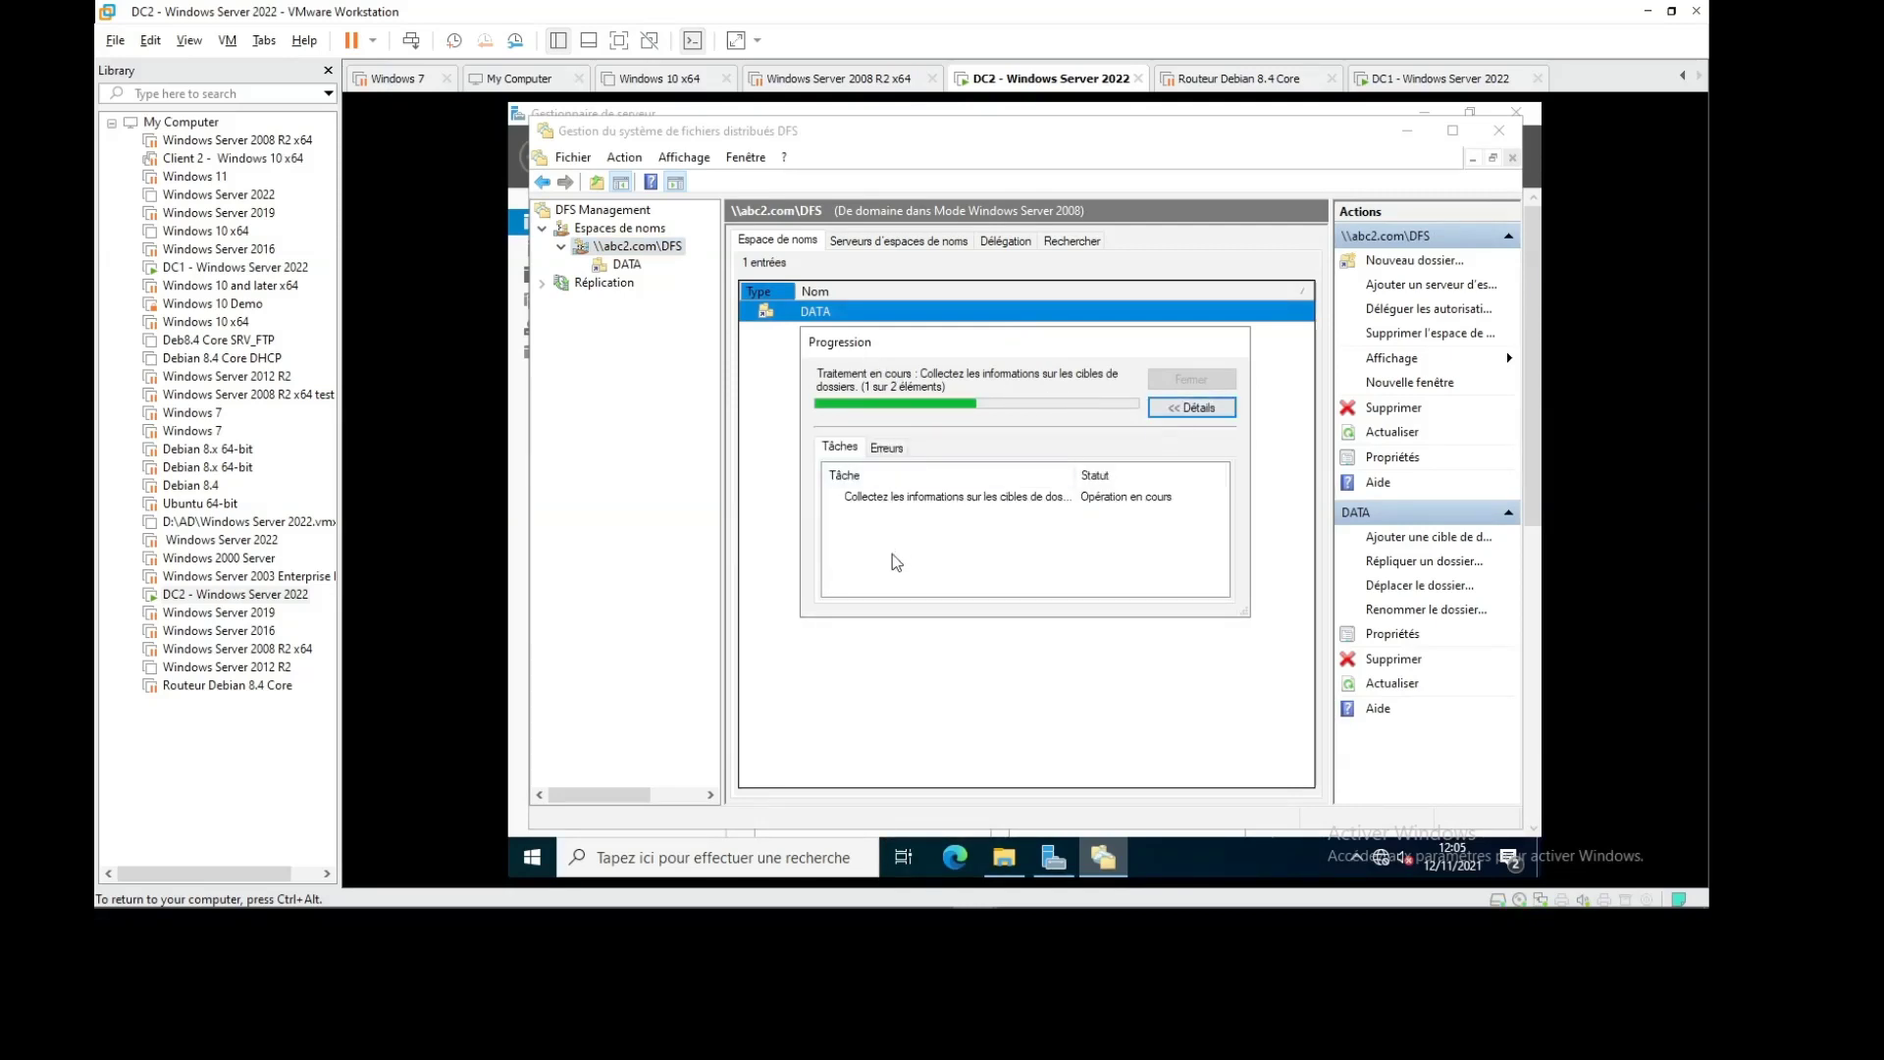
click(891, 447)
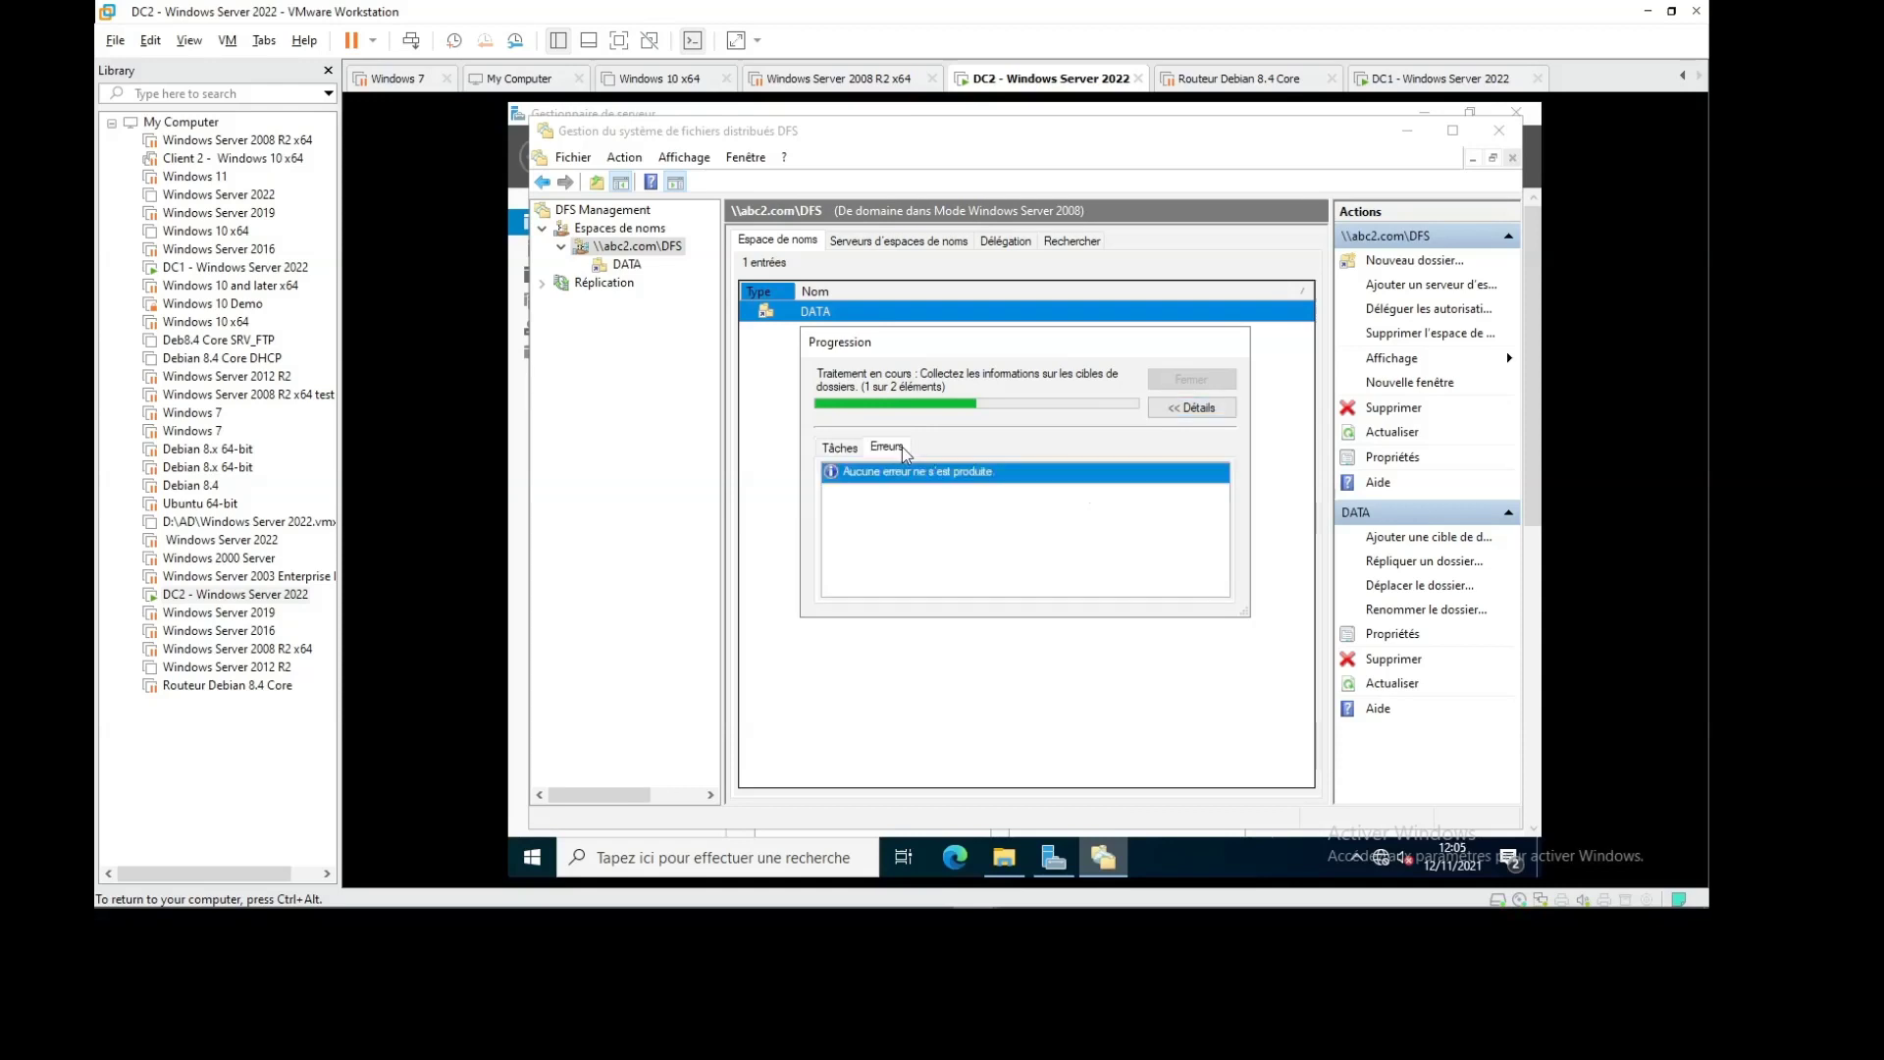
click(841, 449)
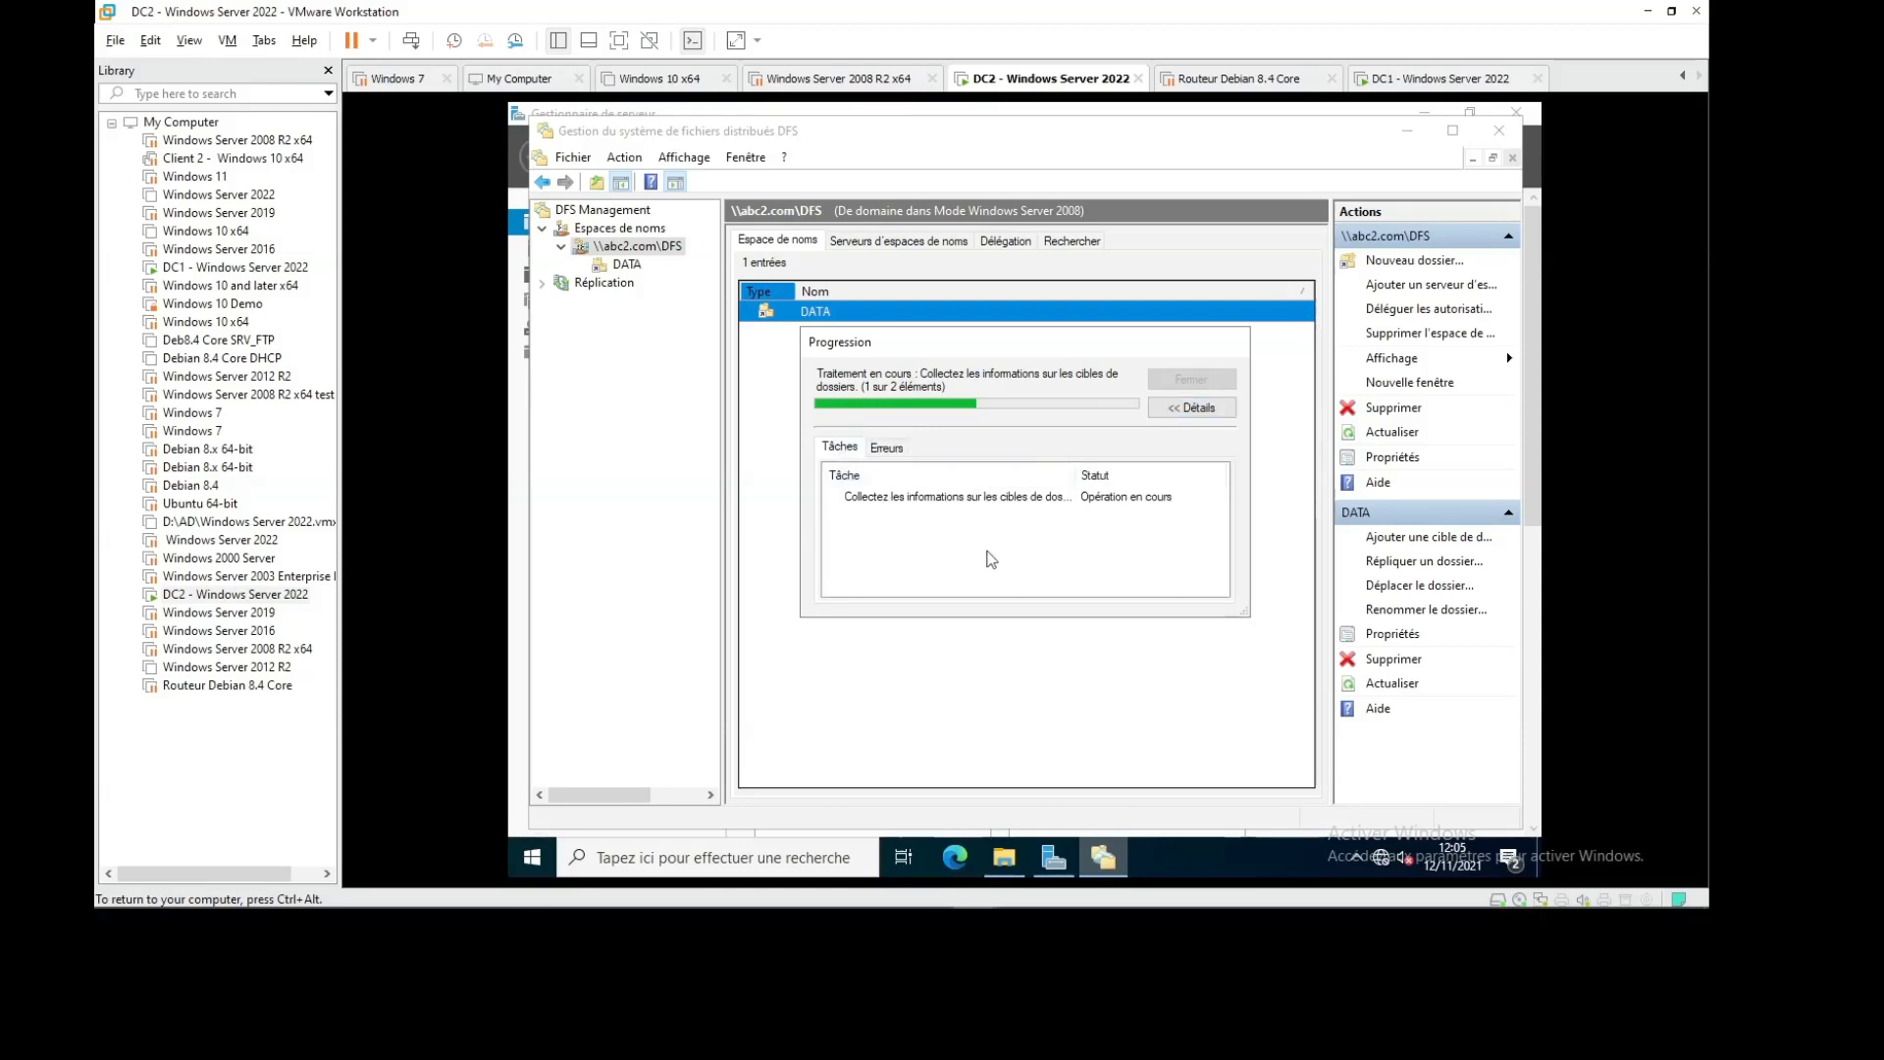
drag(1080, 475, 1165, 475)
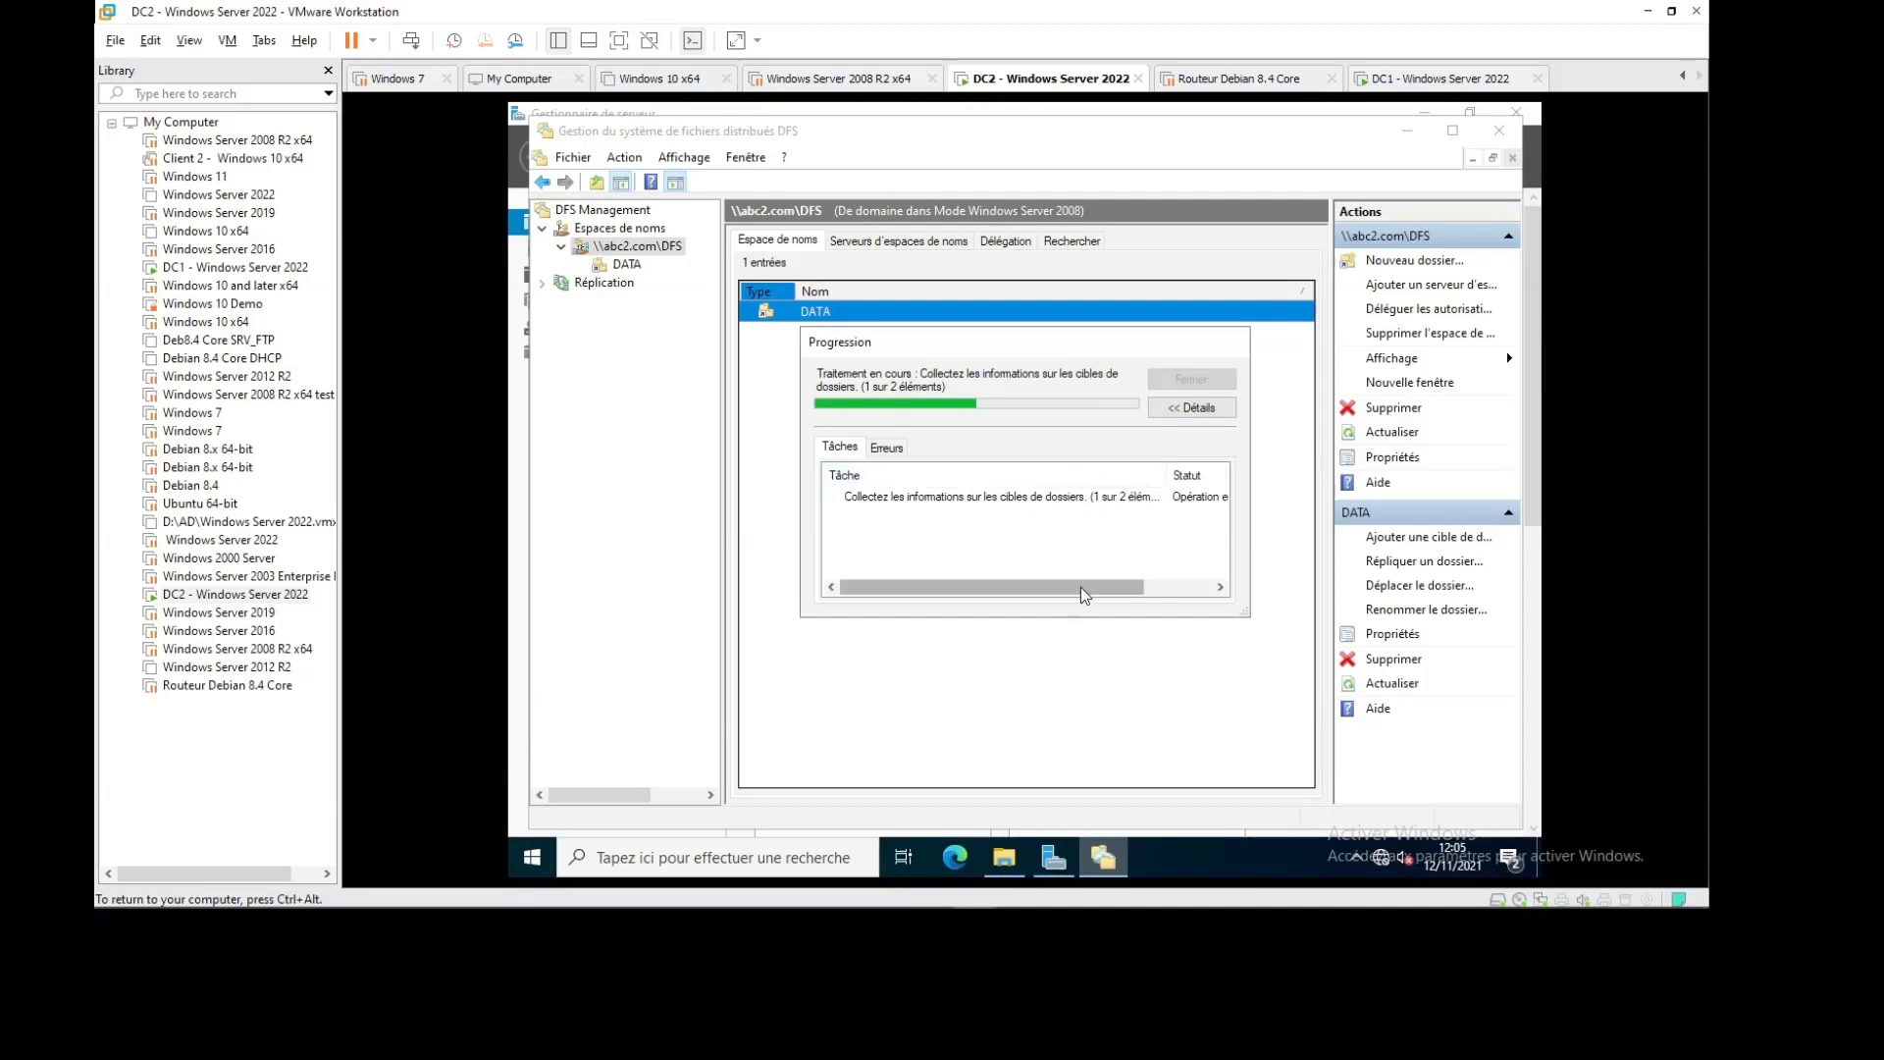
drag(1081, 587, 996, 582)
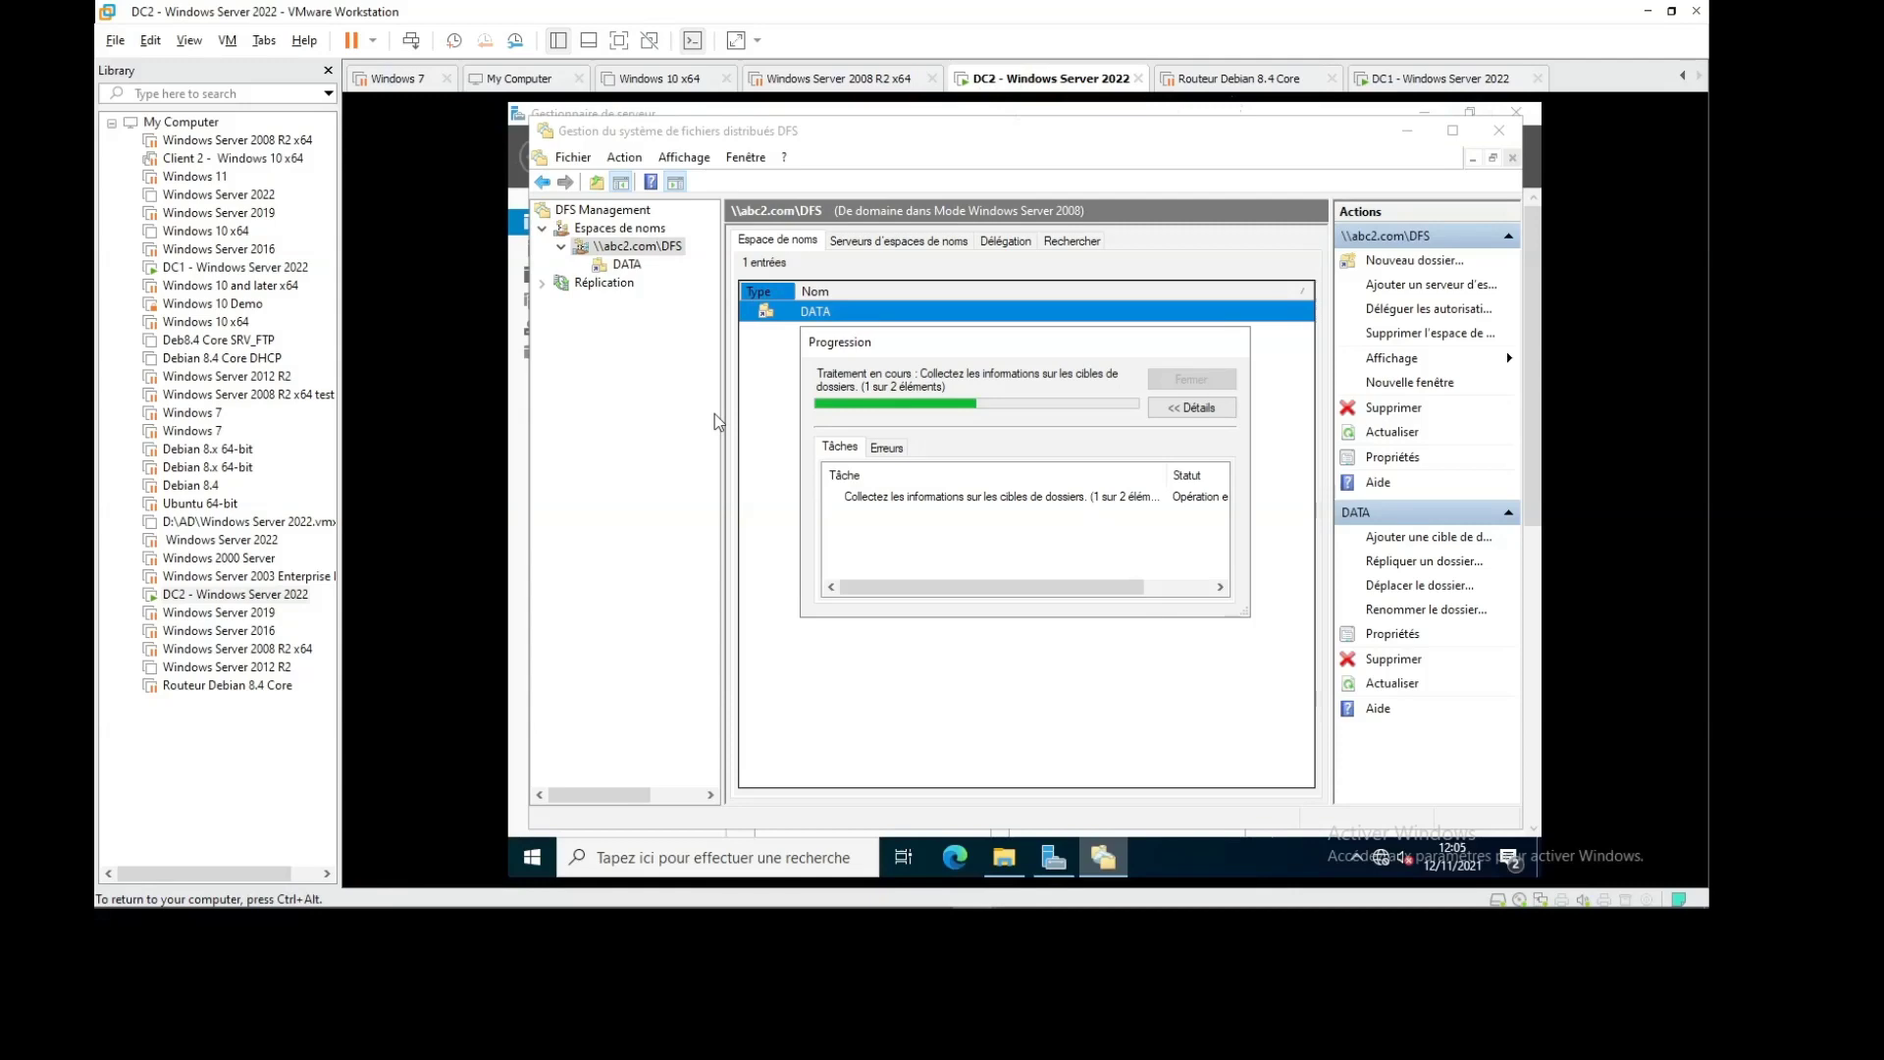
click(1322, 889)
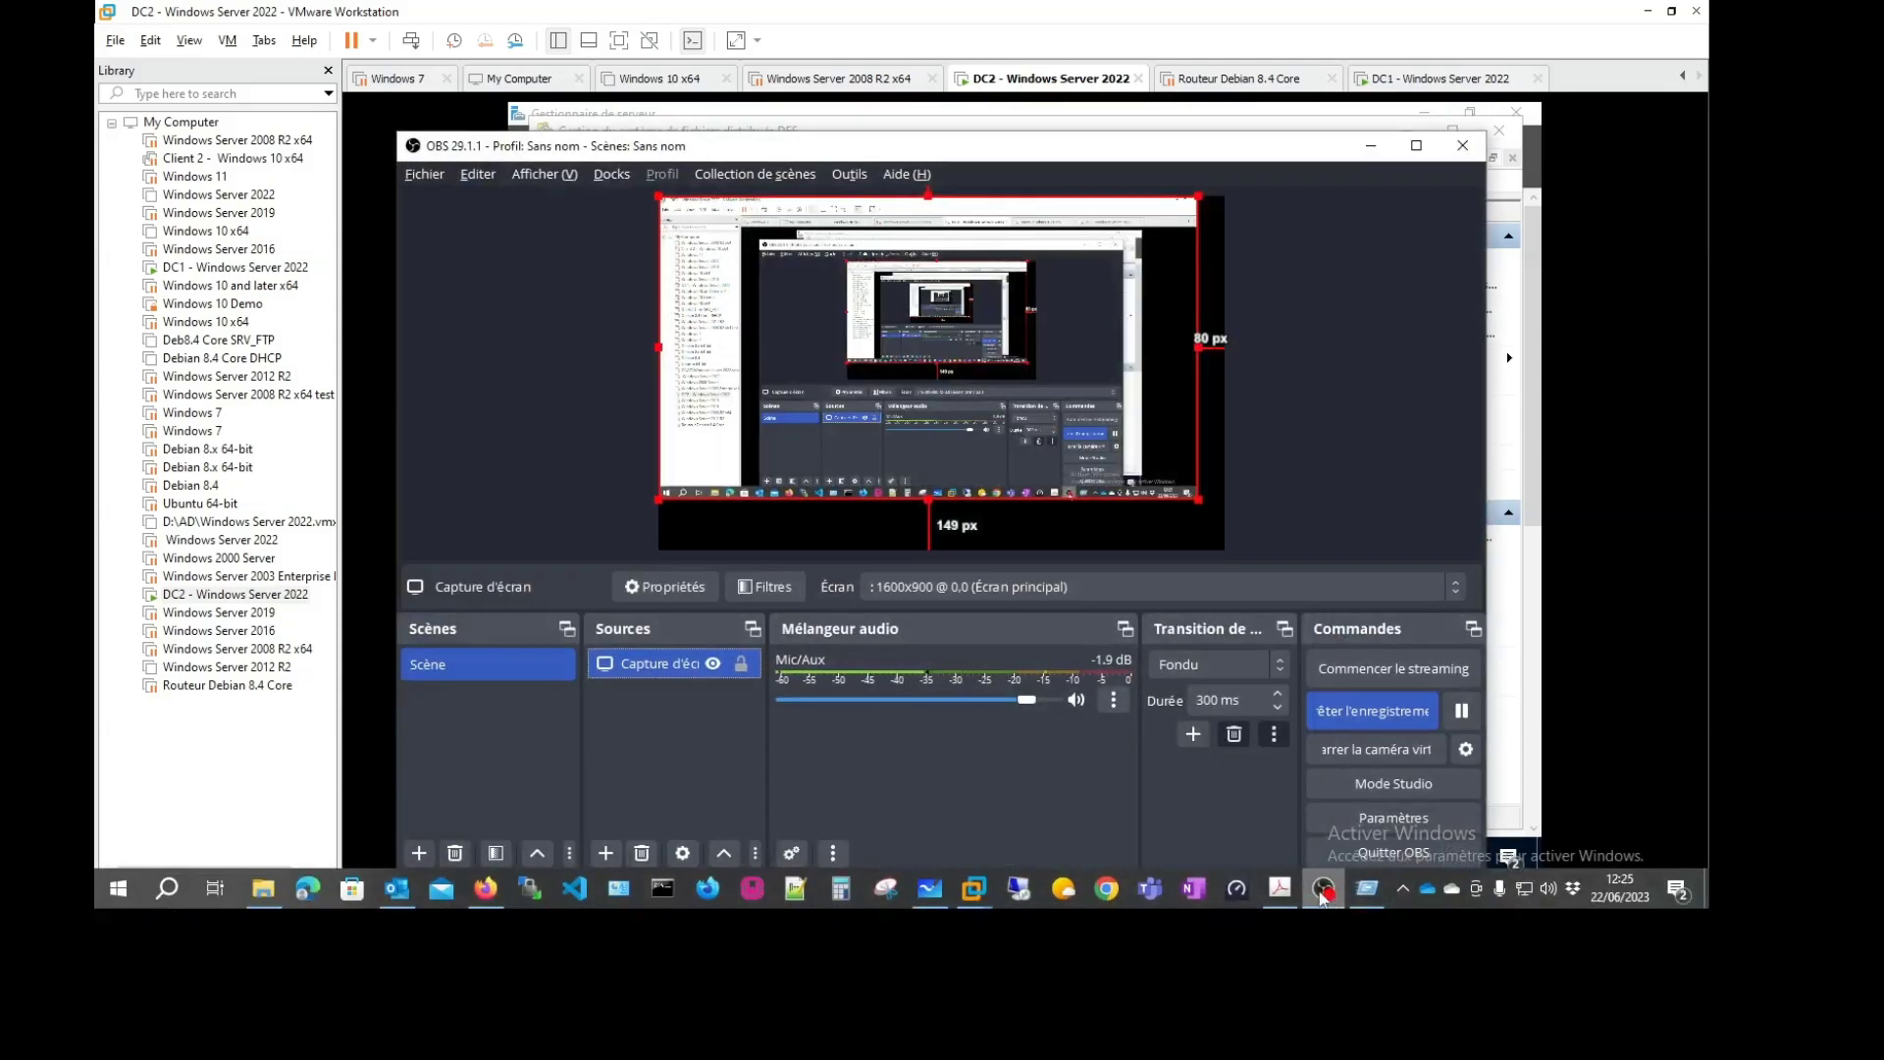
click(1371, 146)
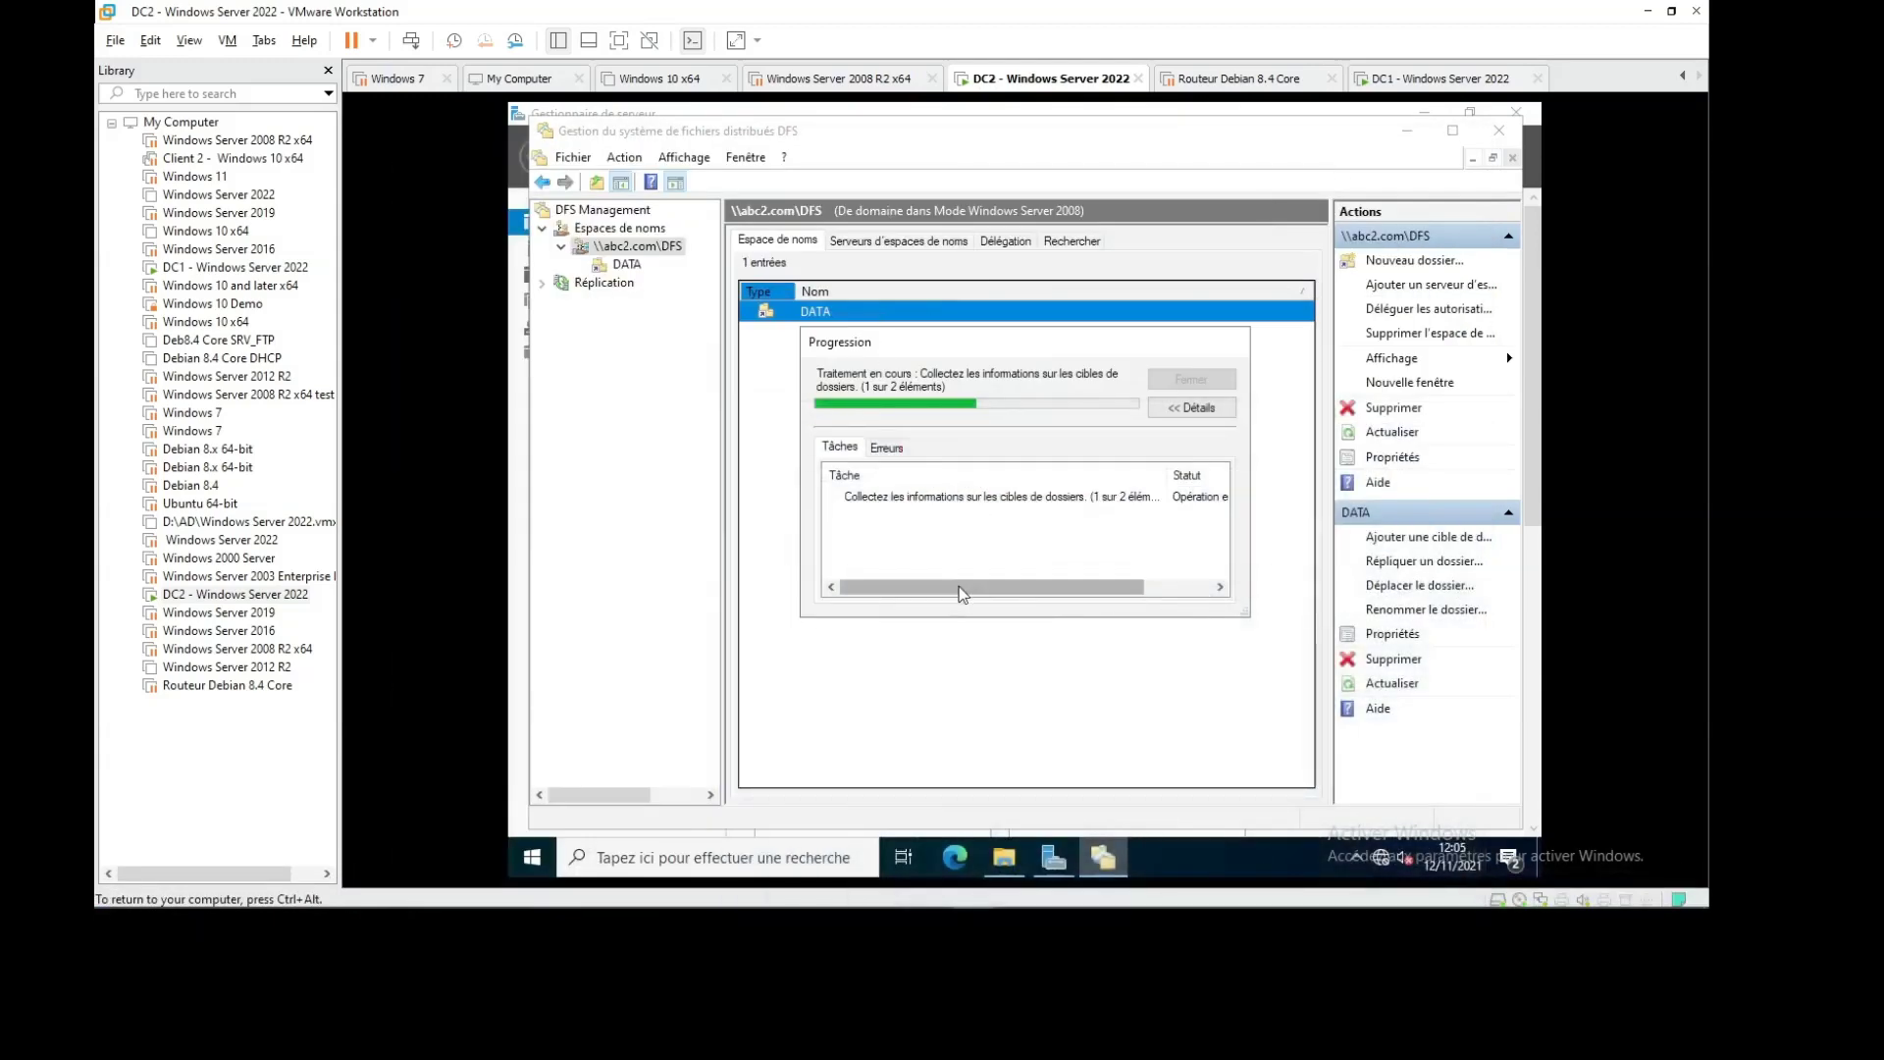
drag(964, 587, 876, 596)
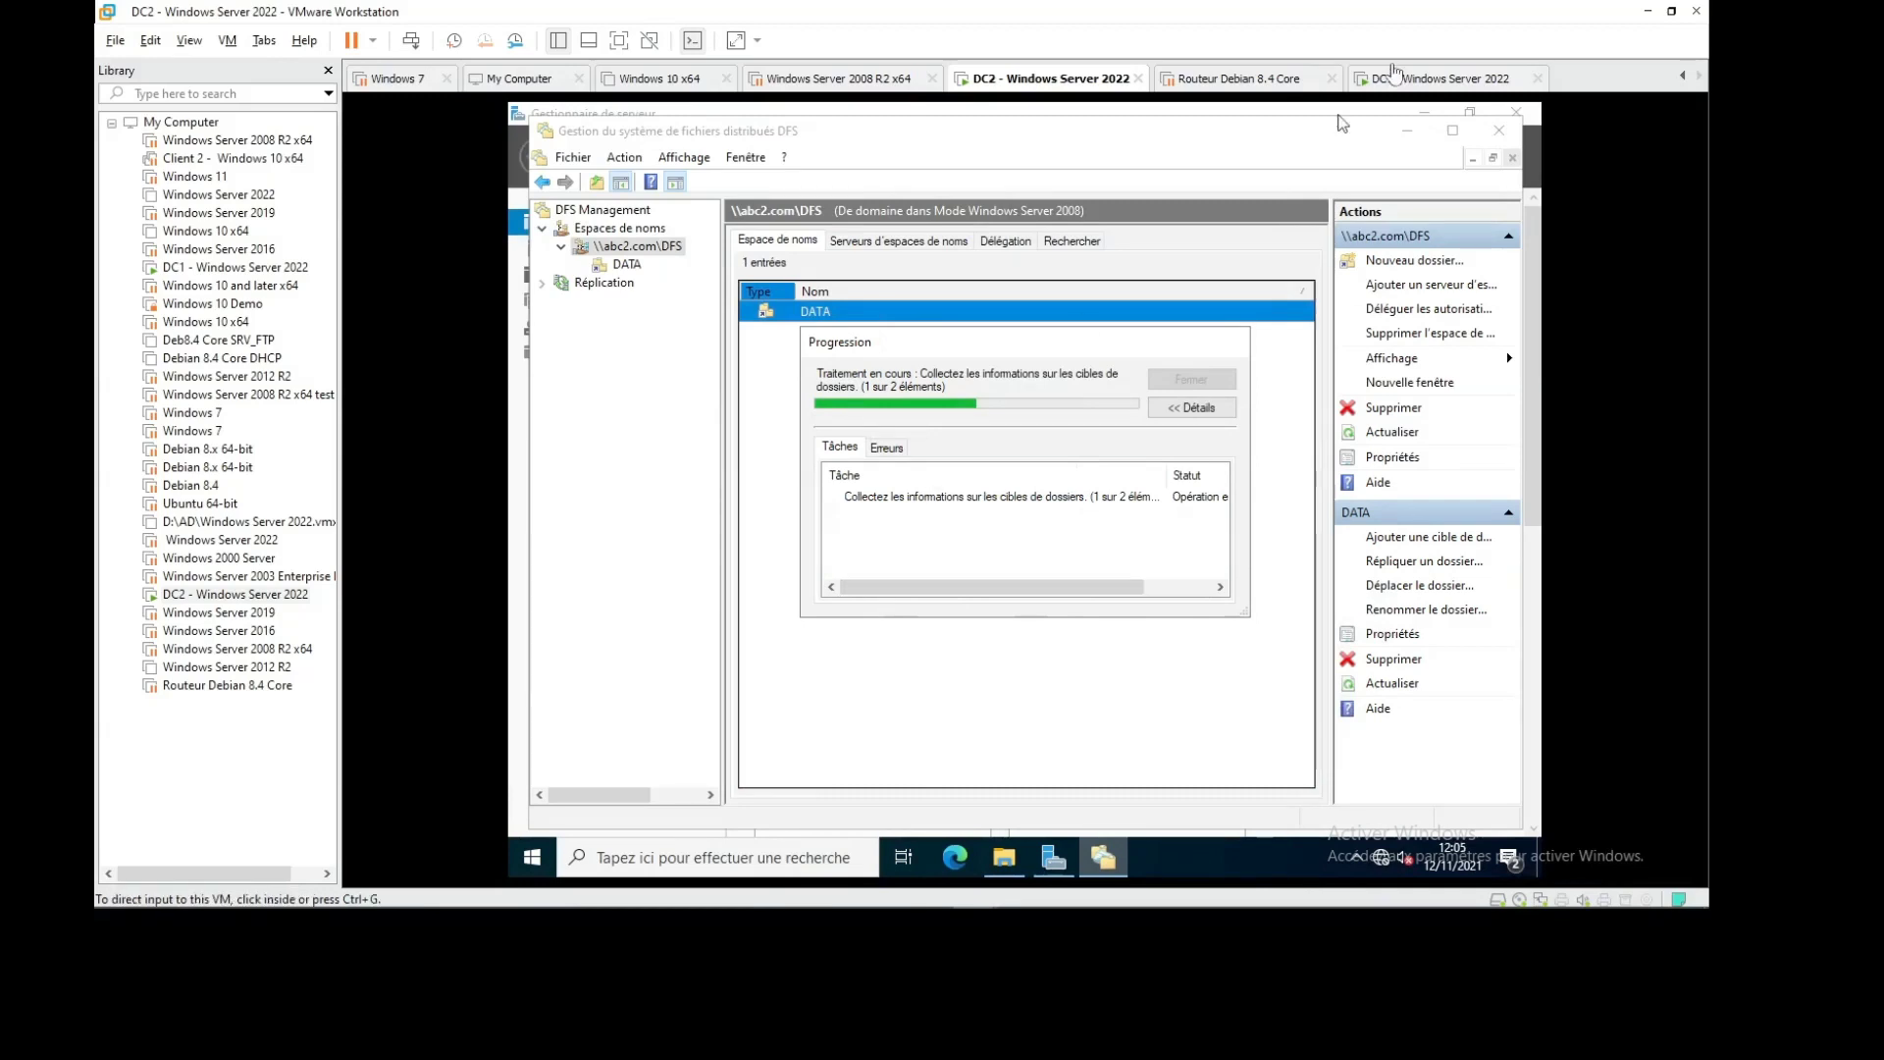
On DC1, open \\ABC2.com\DFS through Run and enter its DATA folder
click(1438, 78)
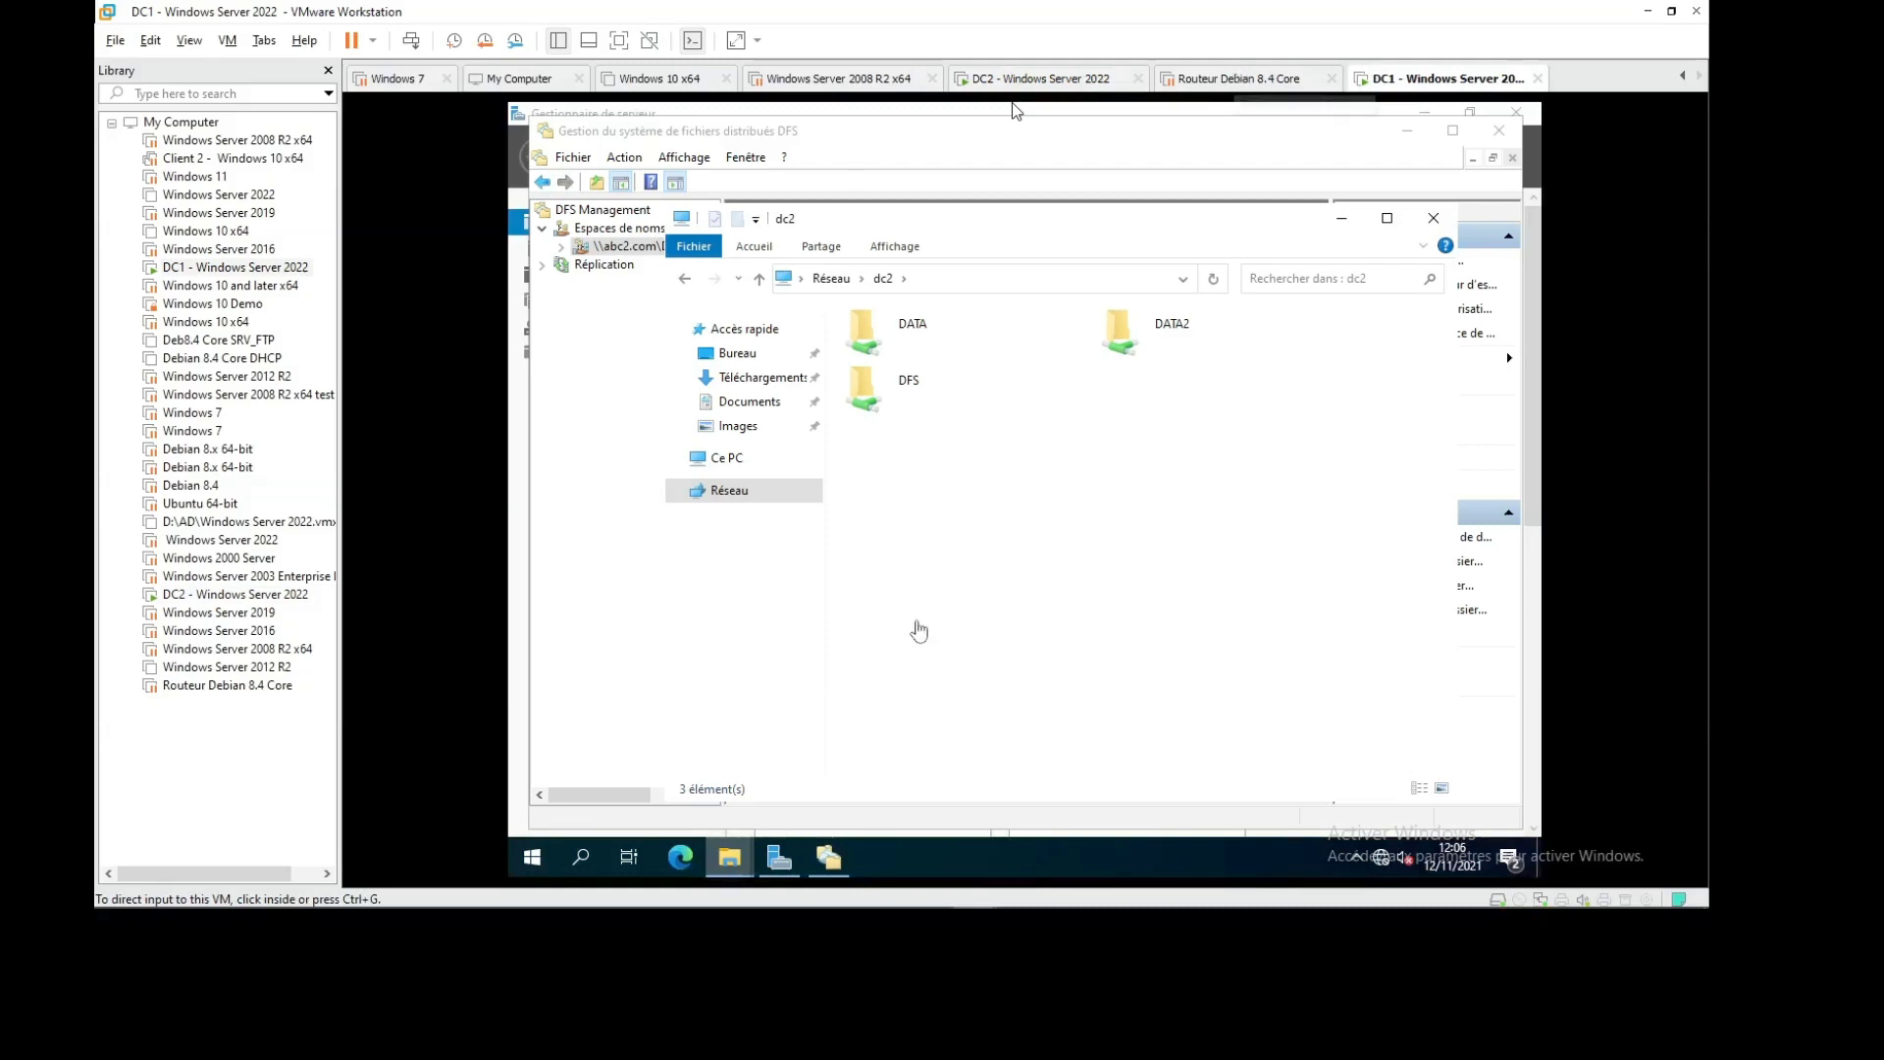
click(1003, 619)
key(super+r)
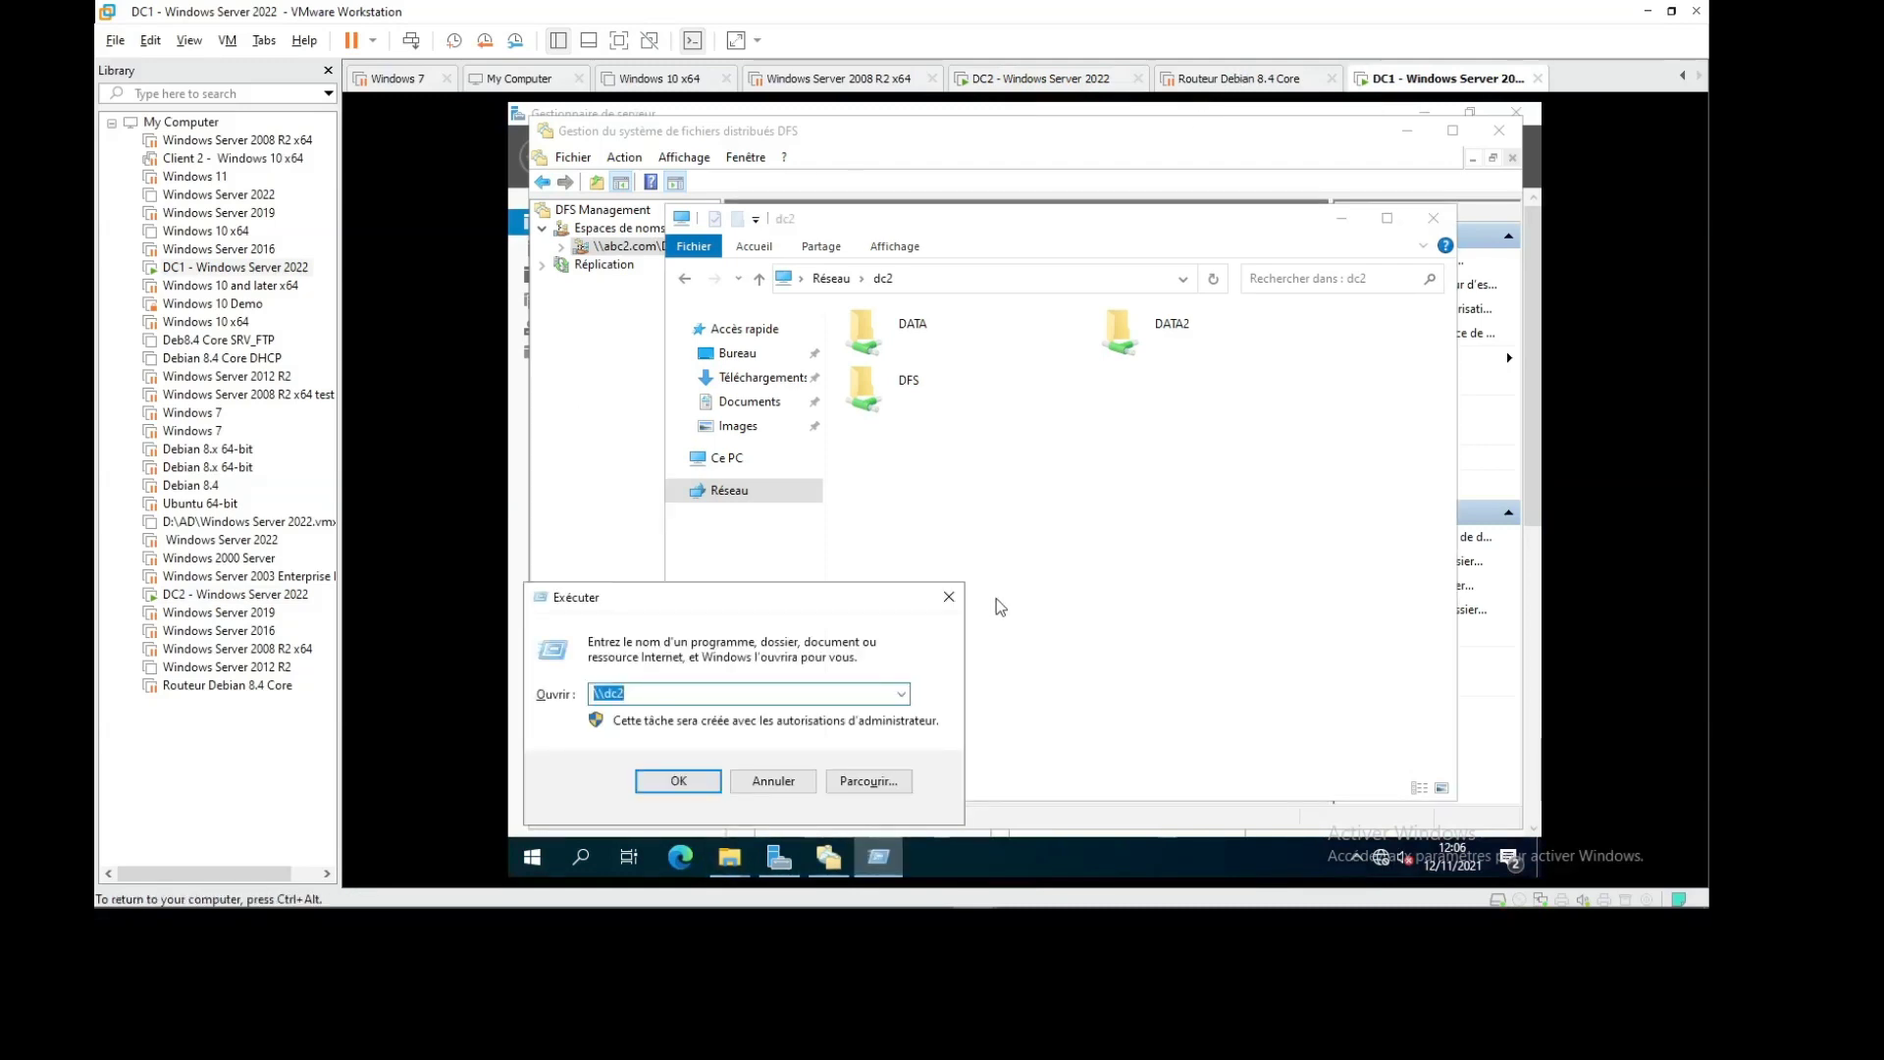
text(\\)
key(BackSpace)
key(BackSpace)
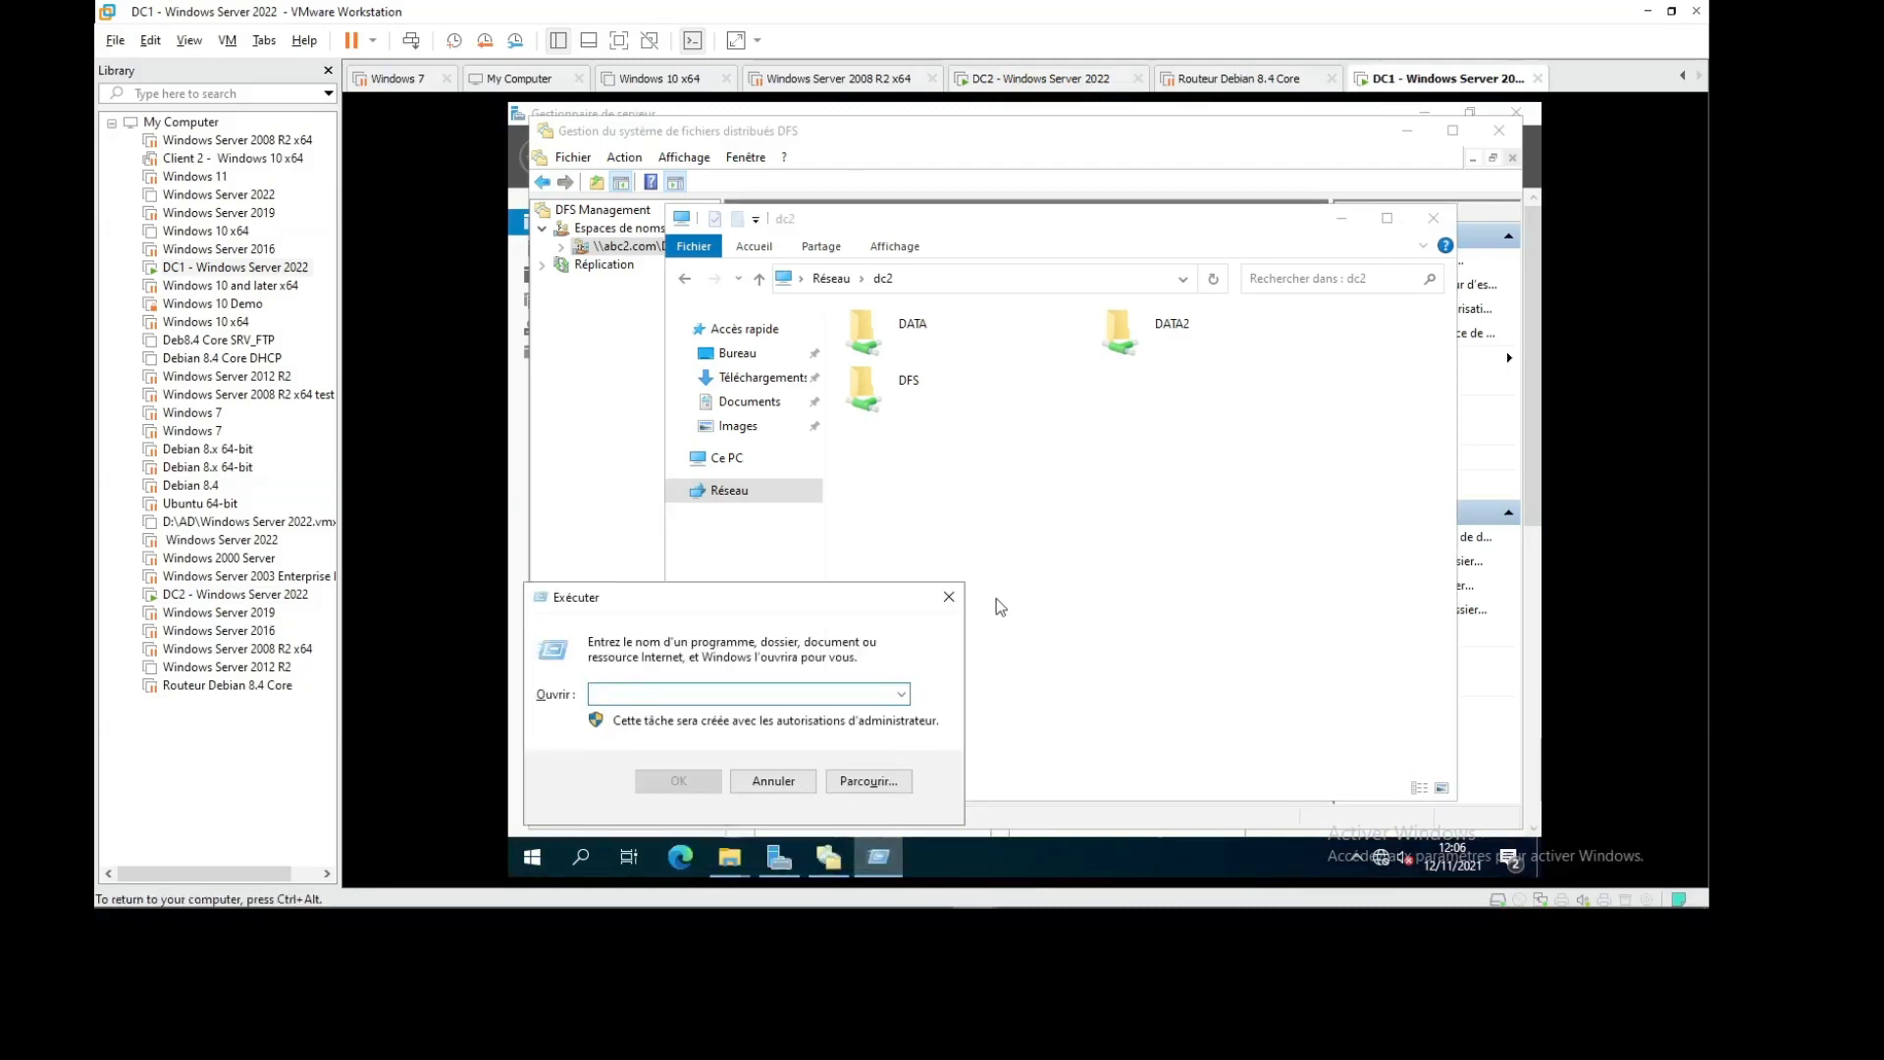
text(\\ABC2.)
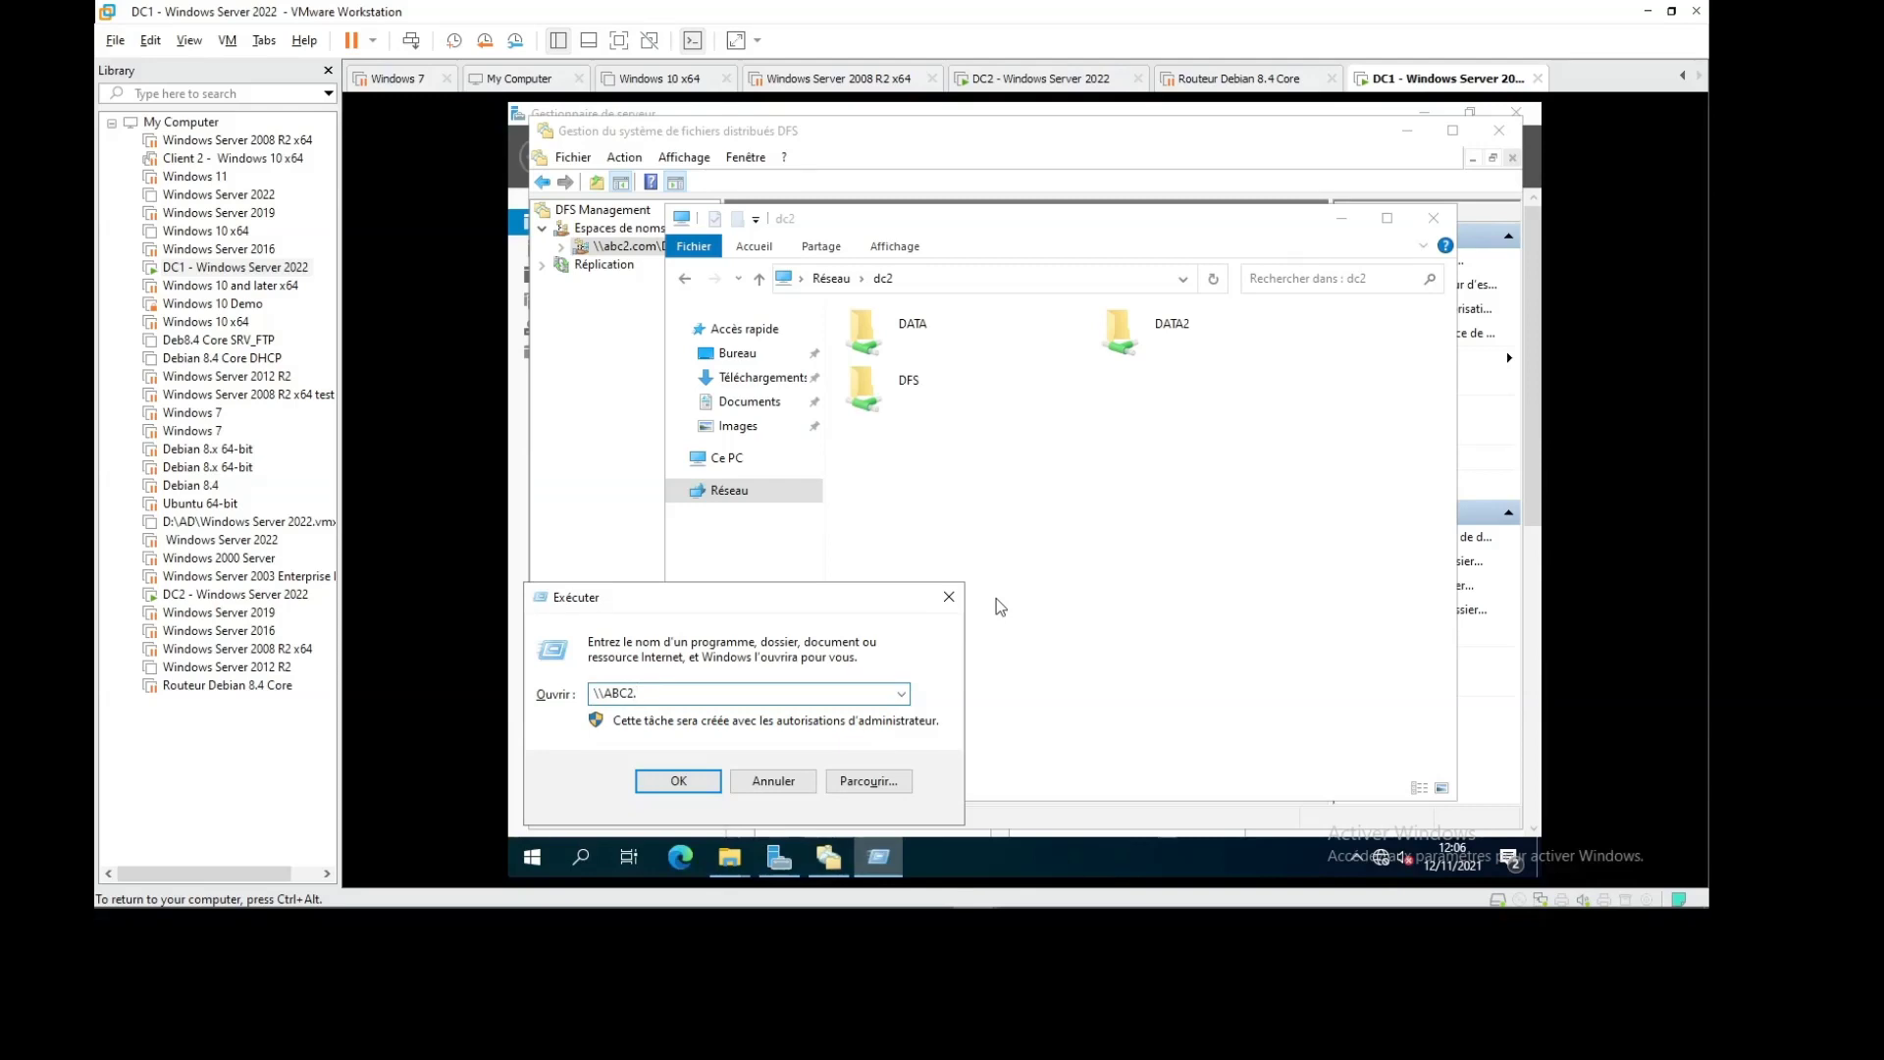
text(com\)
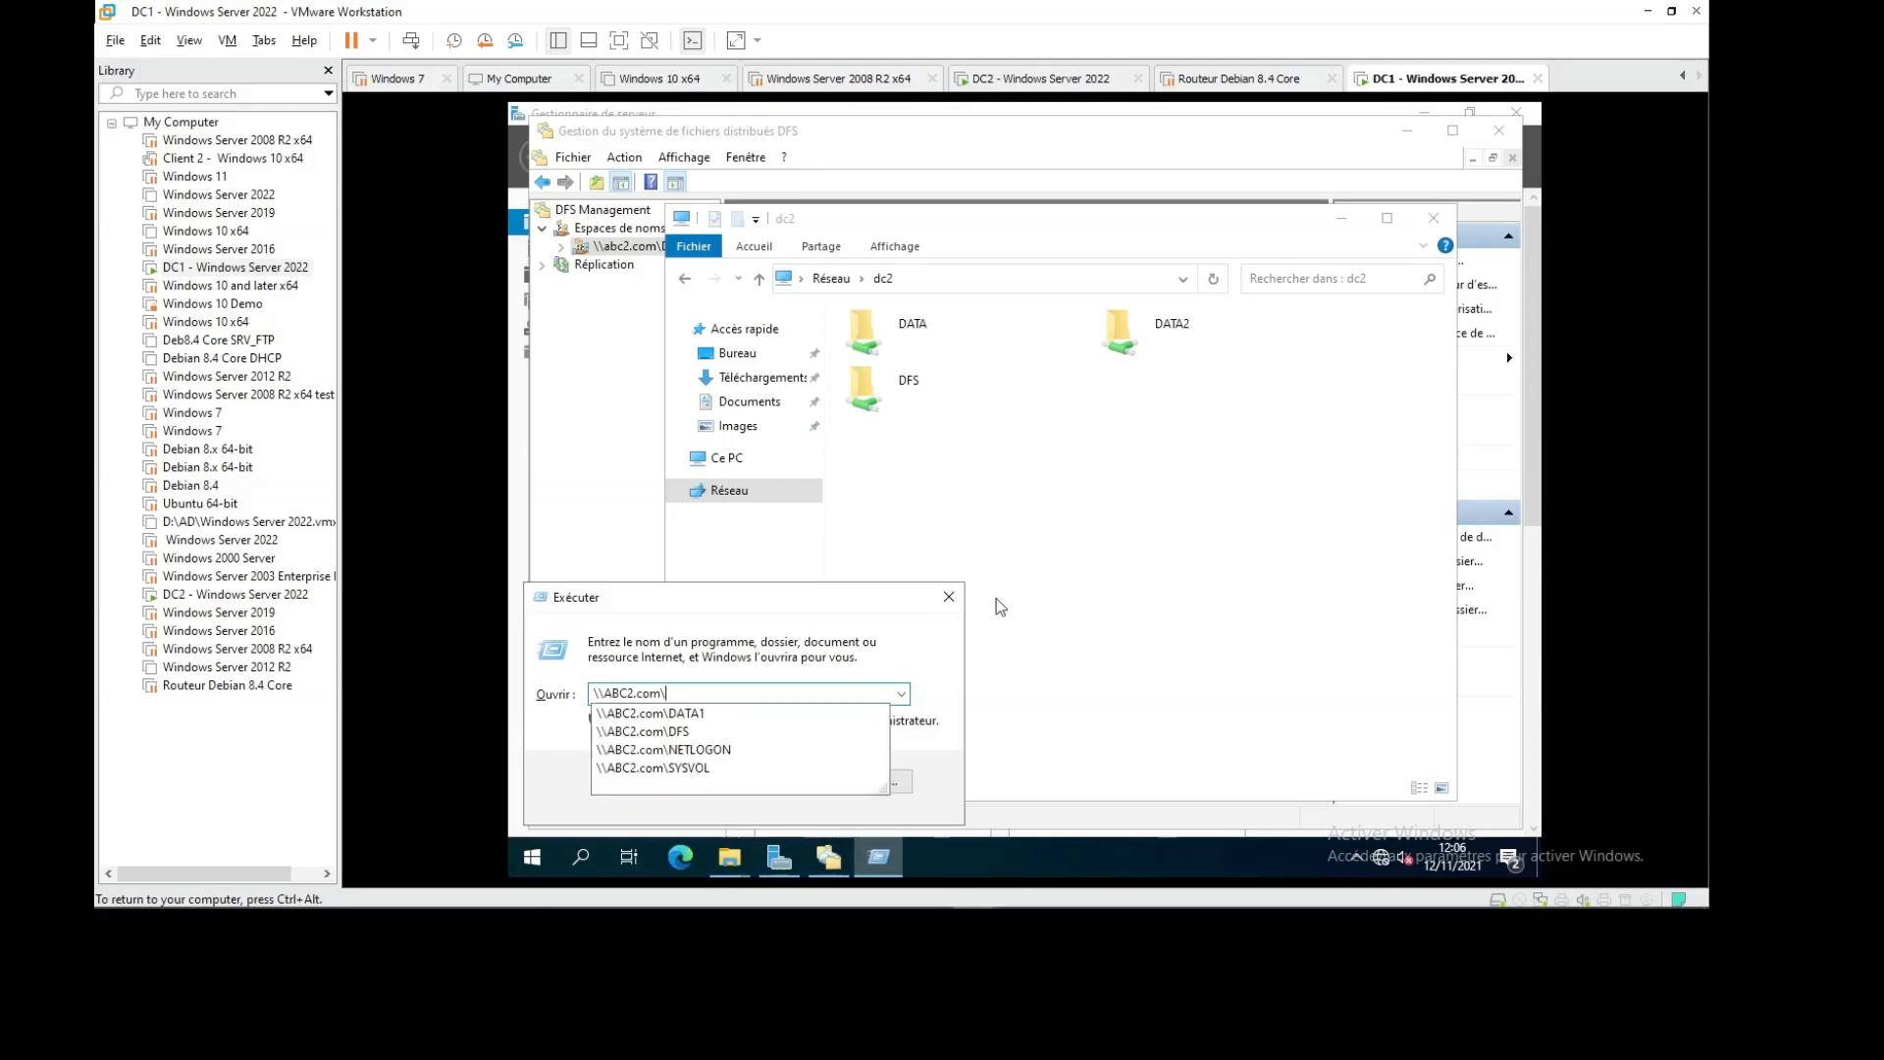
key(Down)
key(Down)
key(Return)
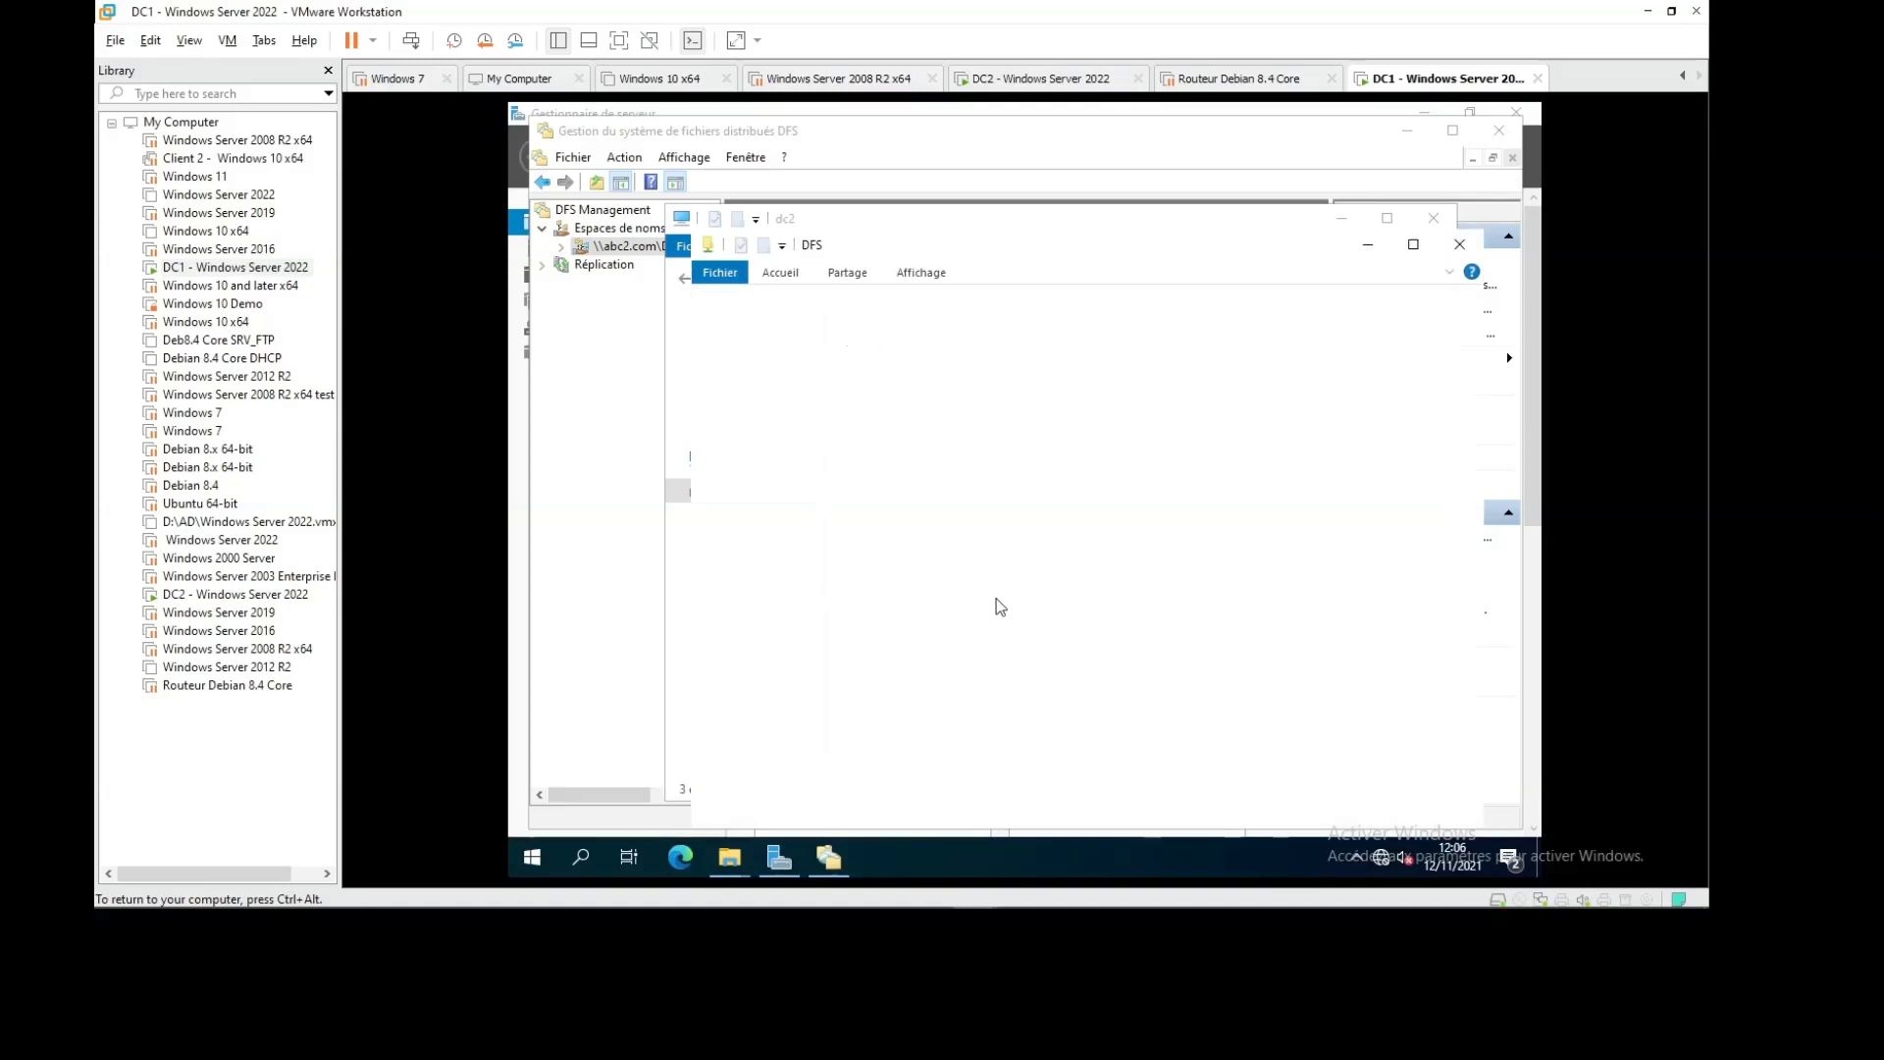
click(918, 372)
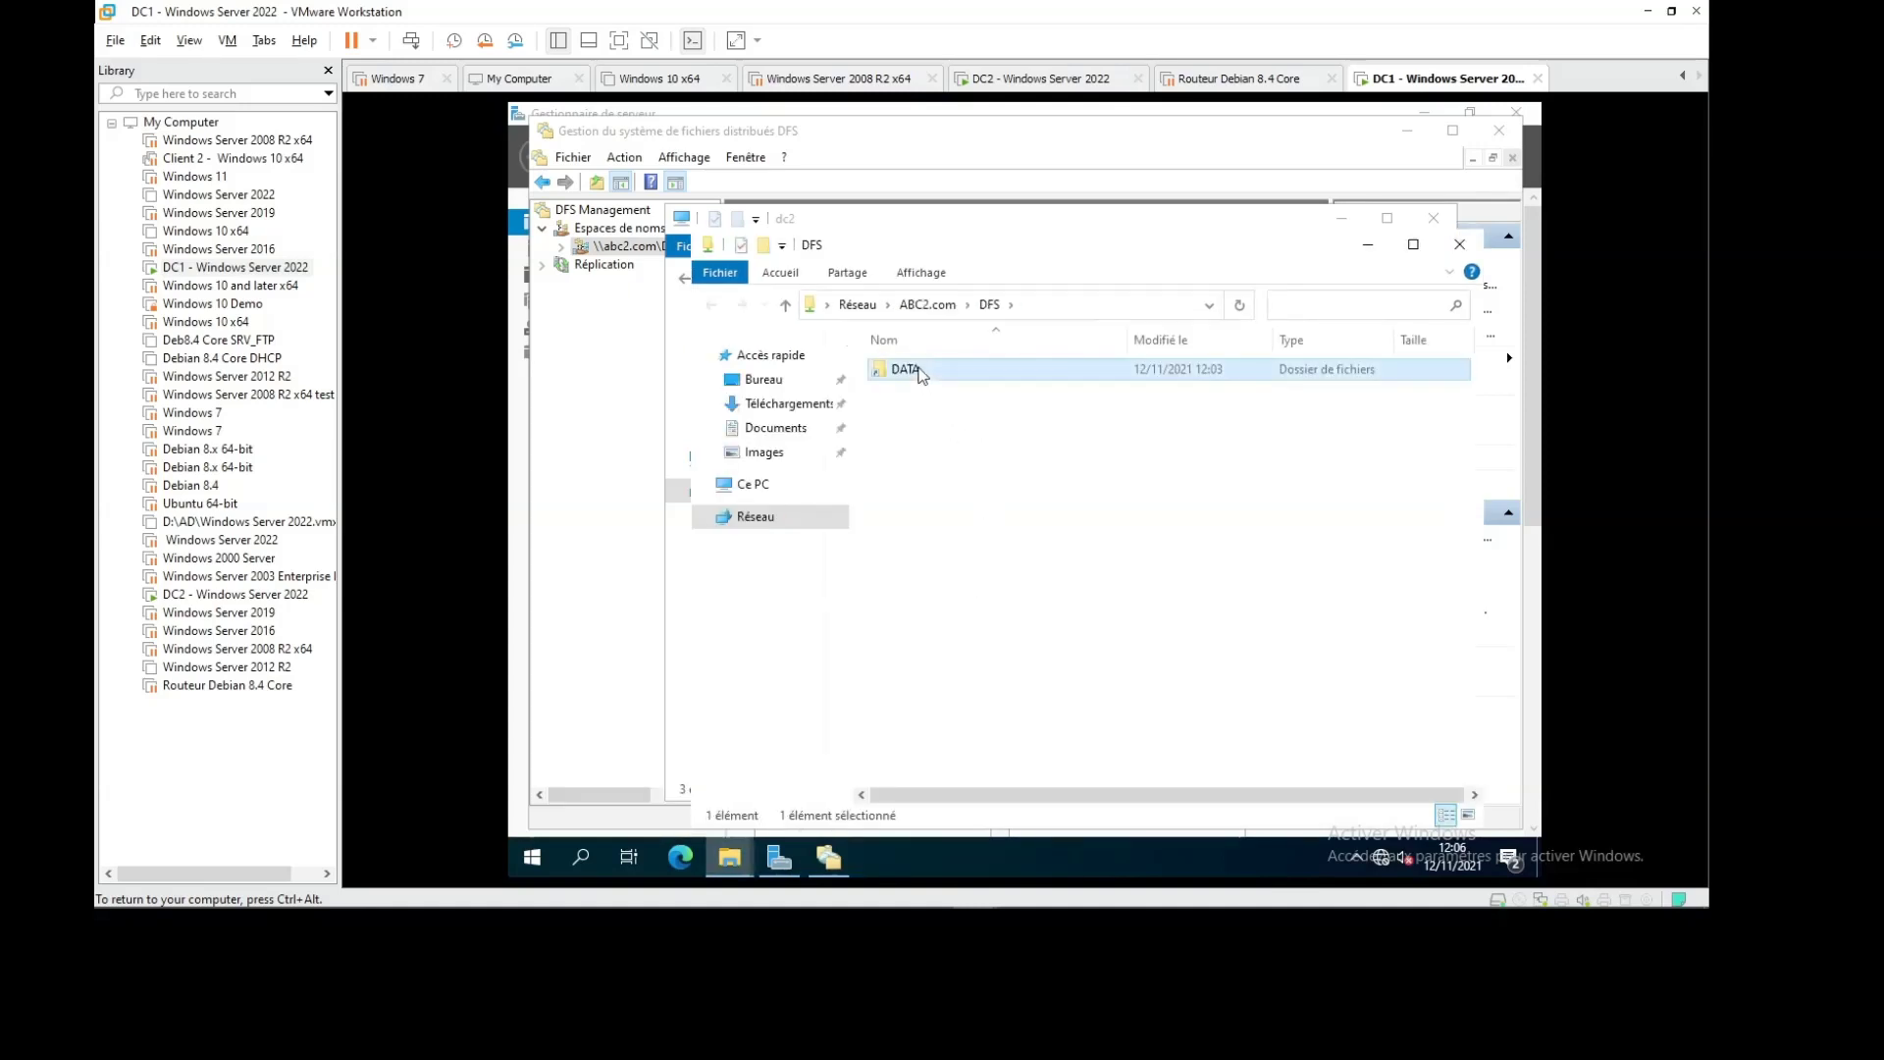
double_click(908, 370)
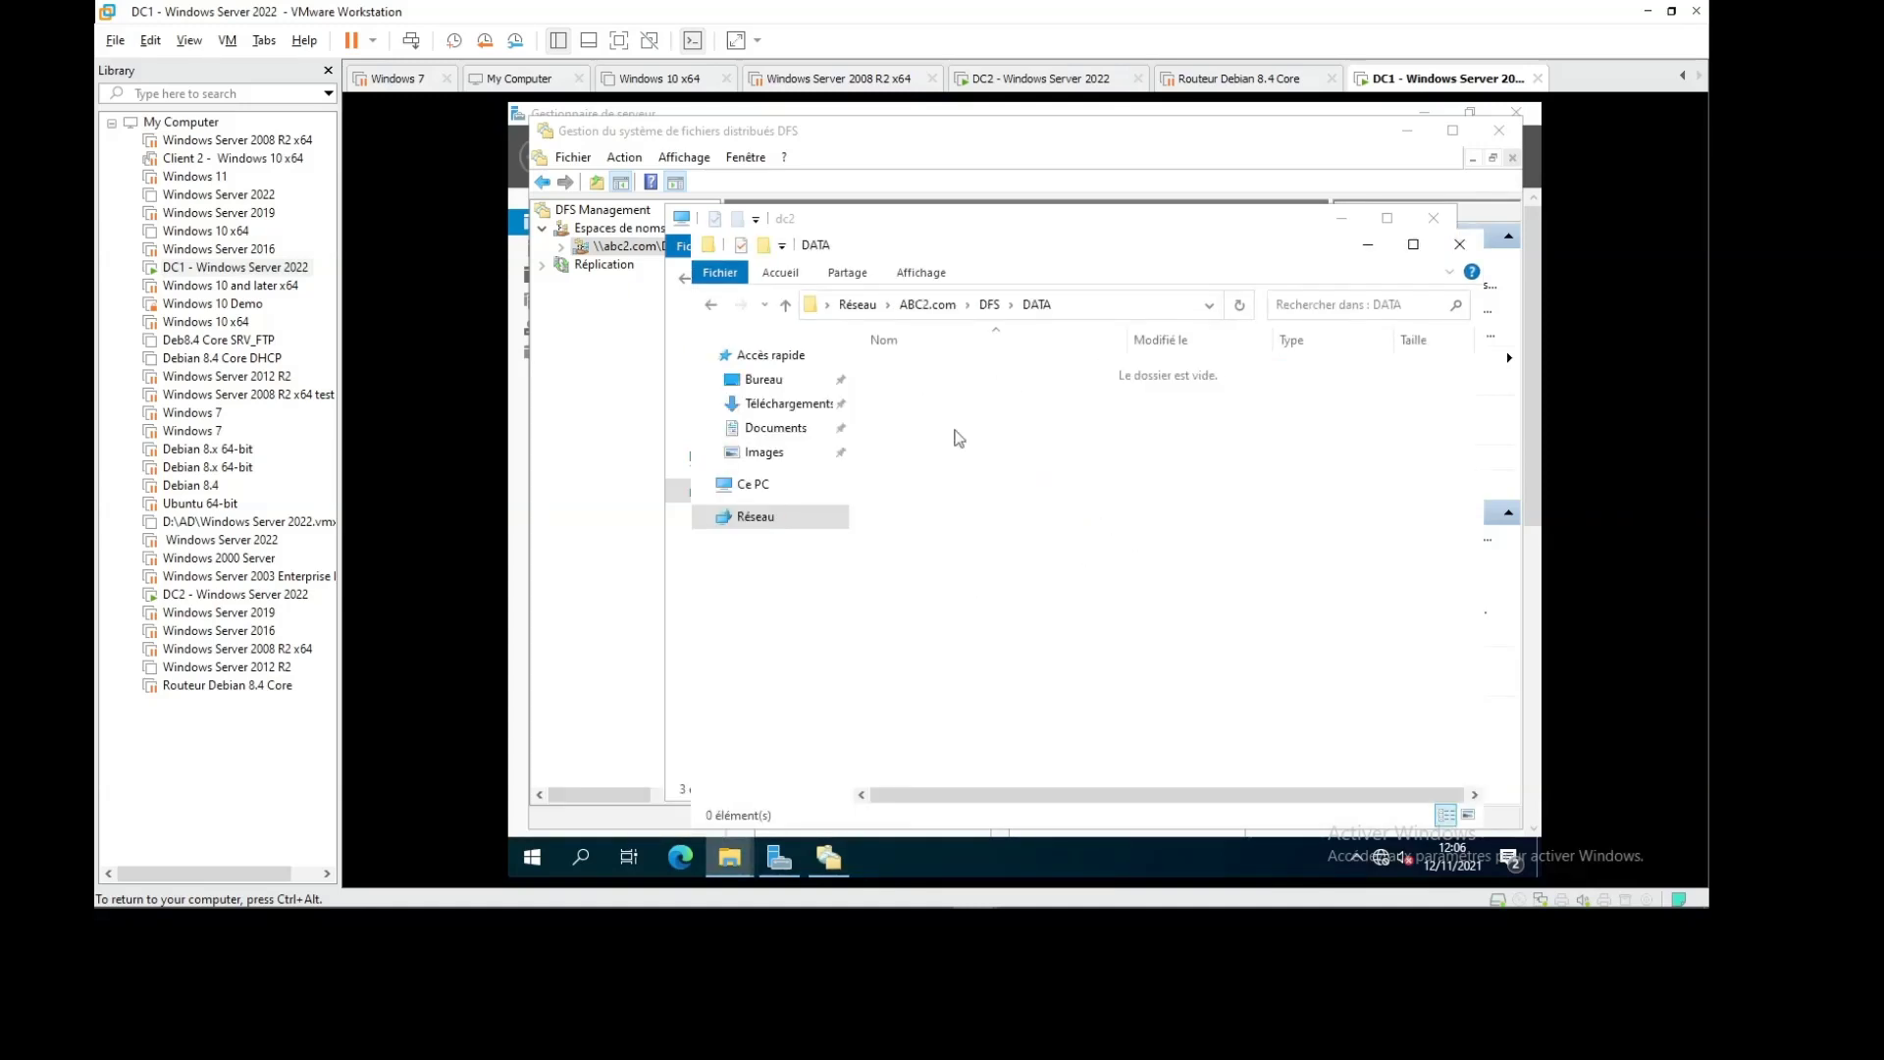
Create a folder named test in DATA, then open \\dc2\DATA2 to check it is still empty
right_click(1023, 414)
mouse_move(1197, 640)
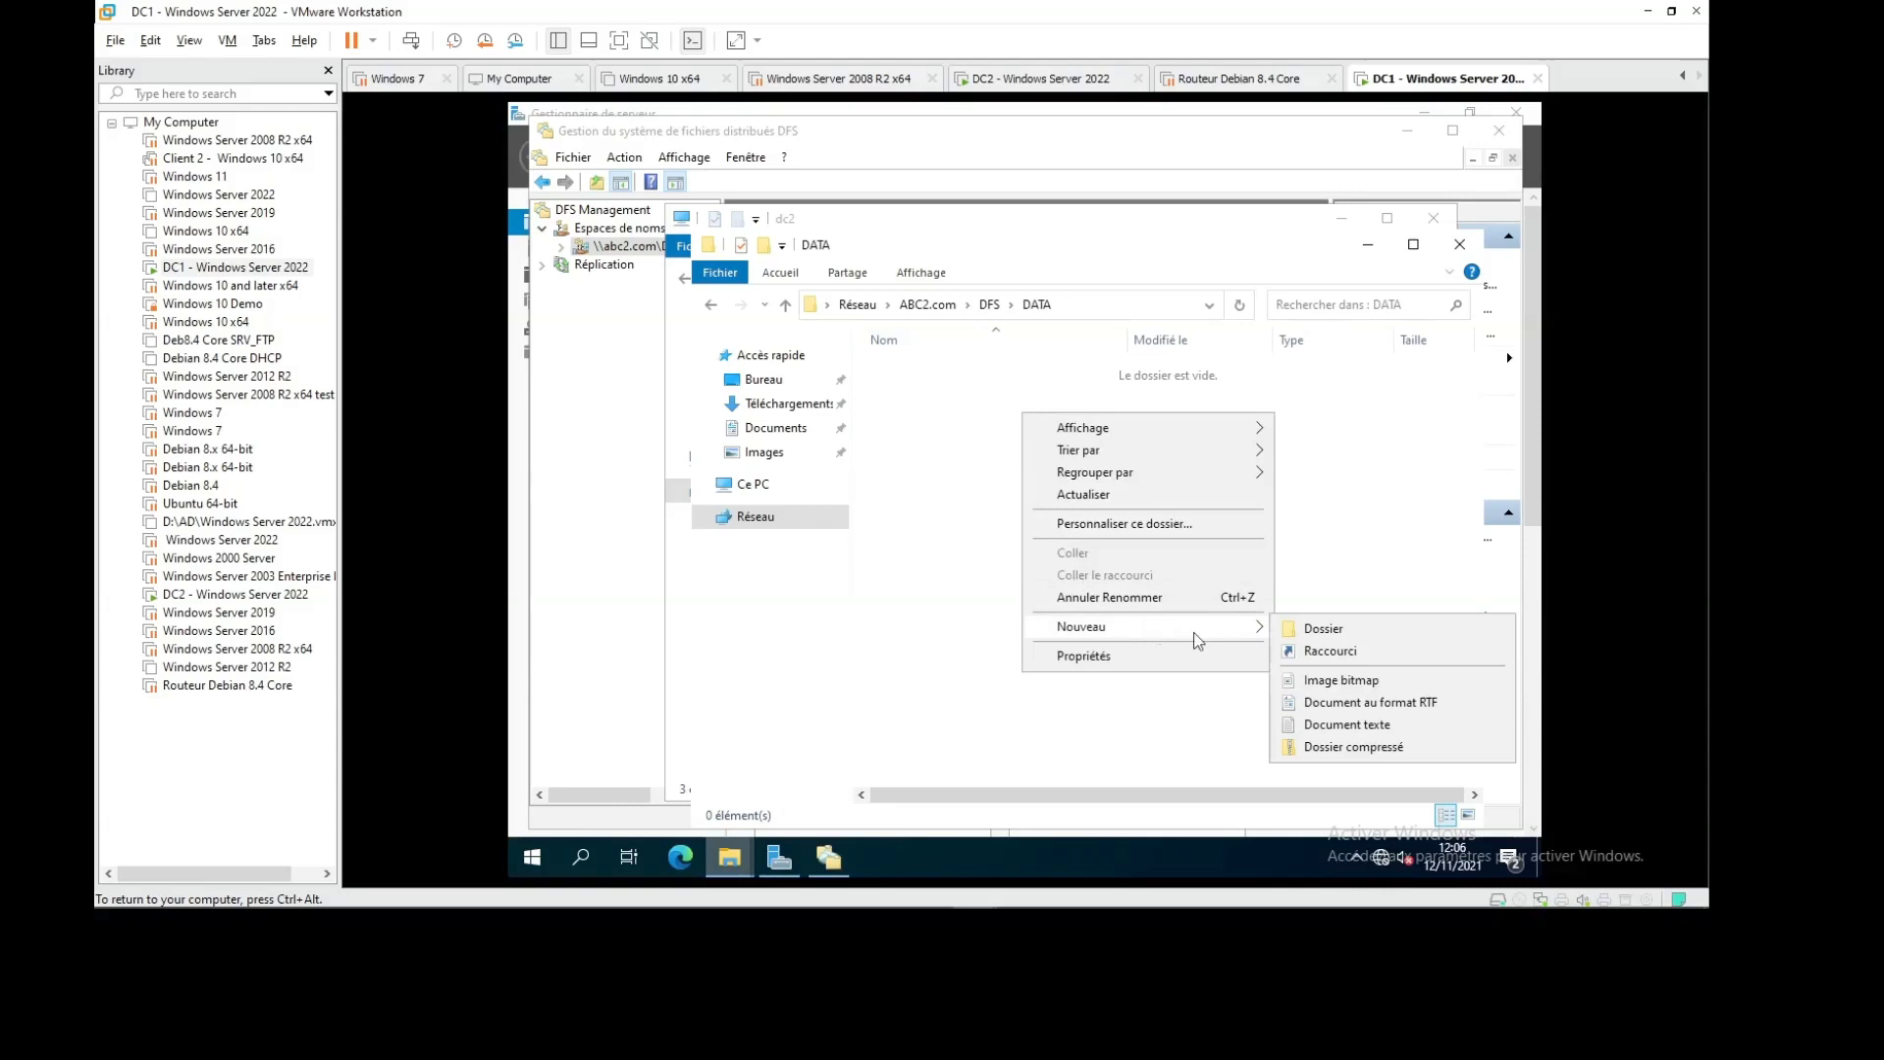
click(1286, 626)
text(tes)
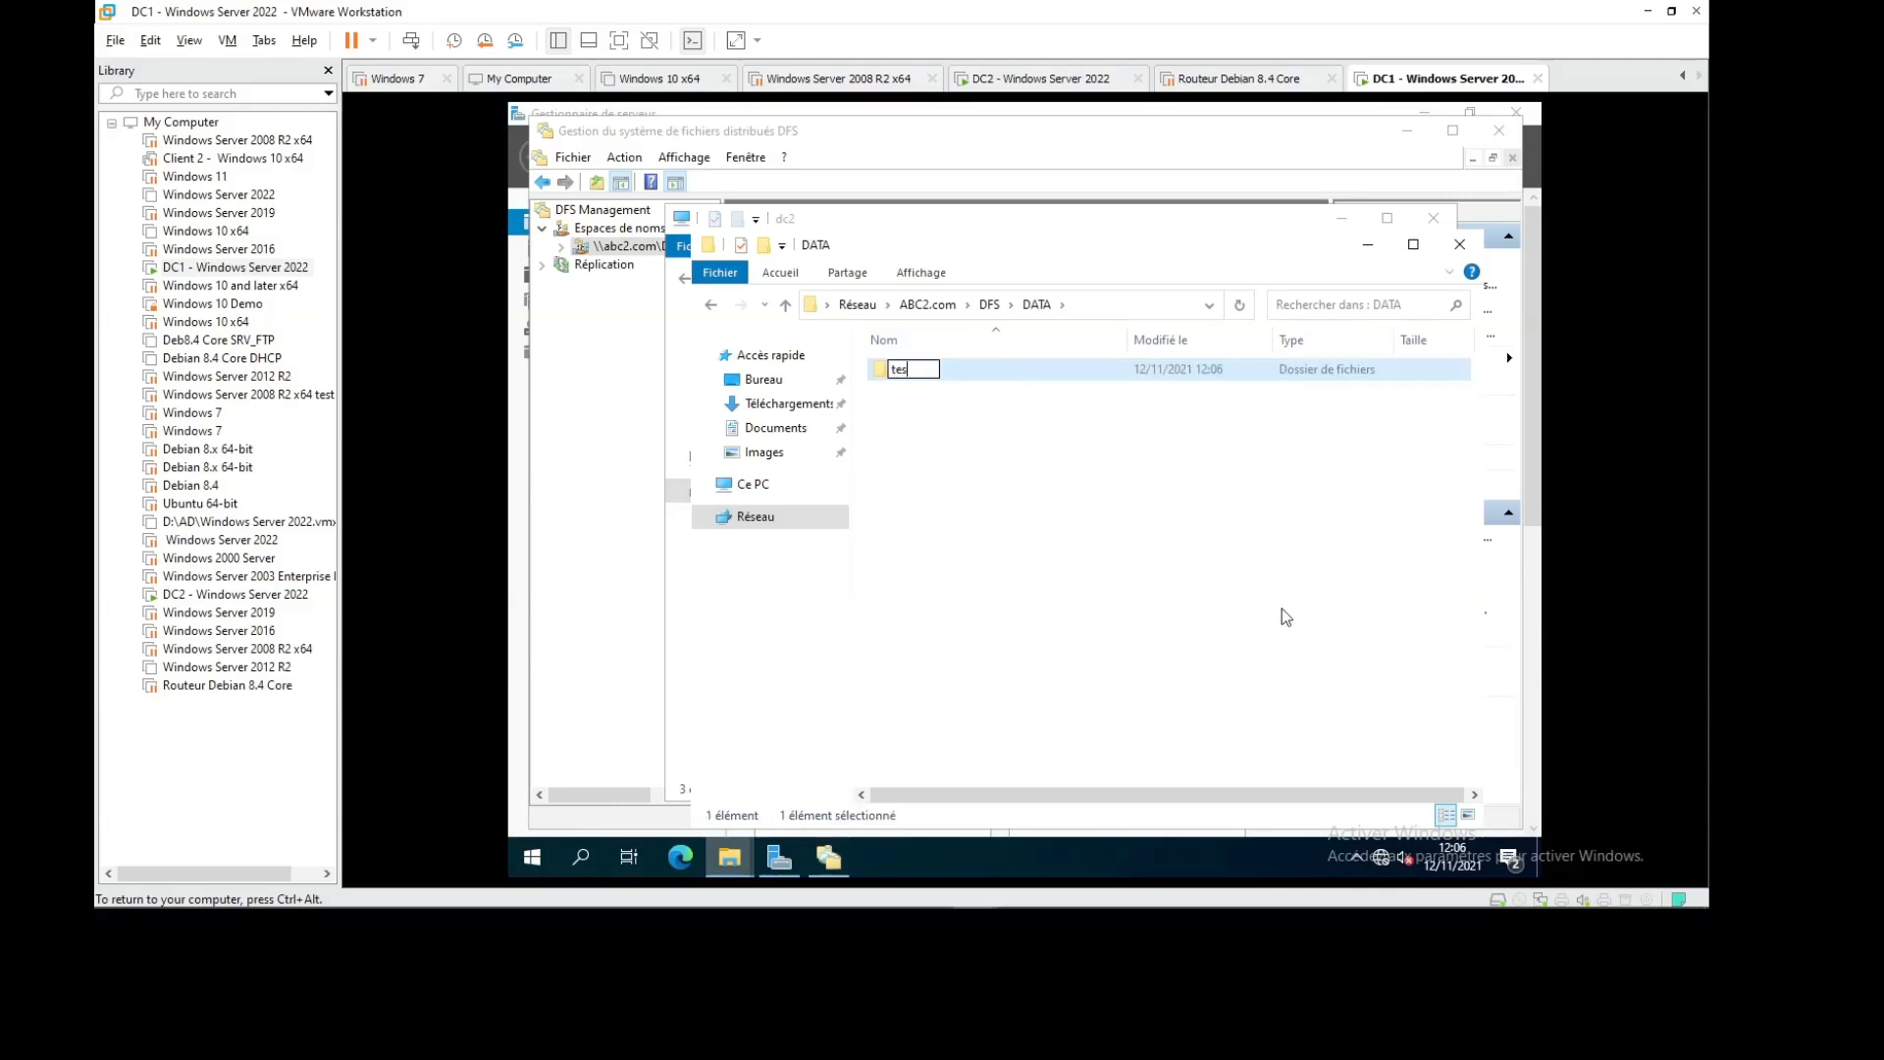
text(t)
key(Return)
click(1368, 244)
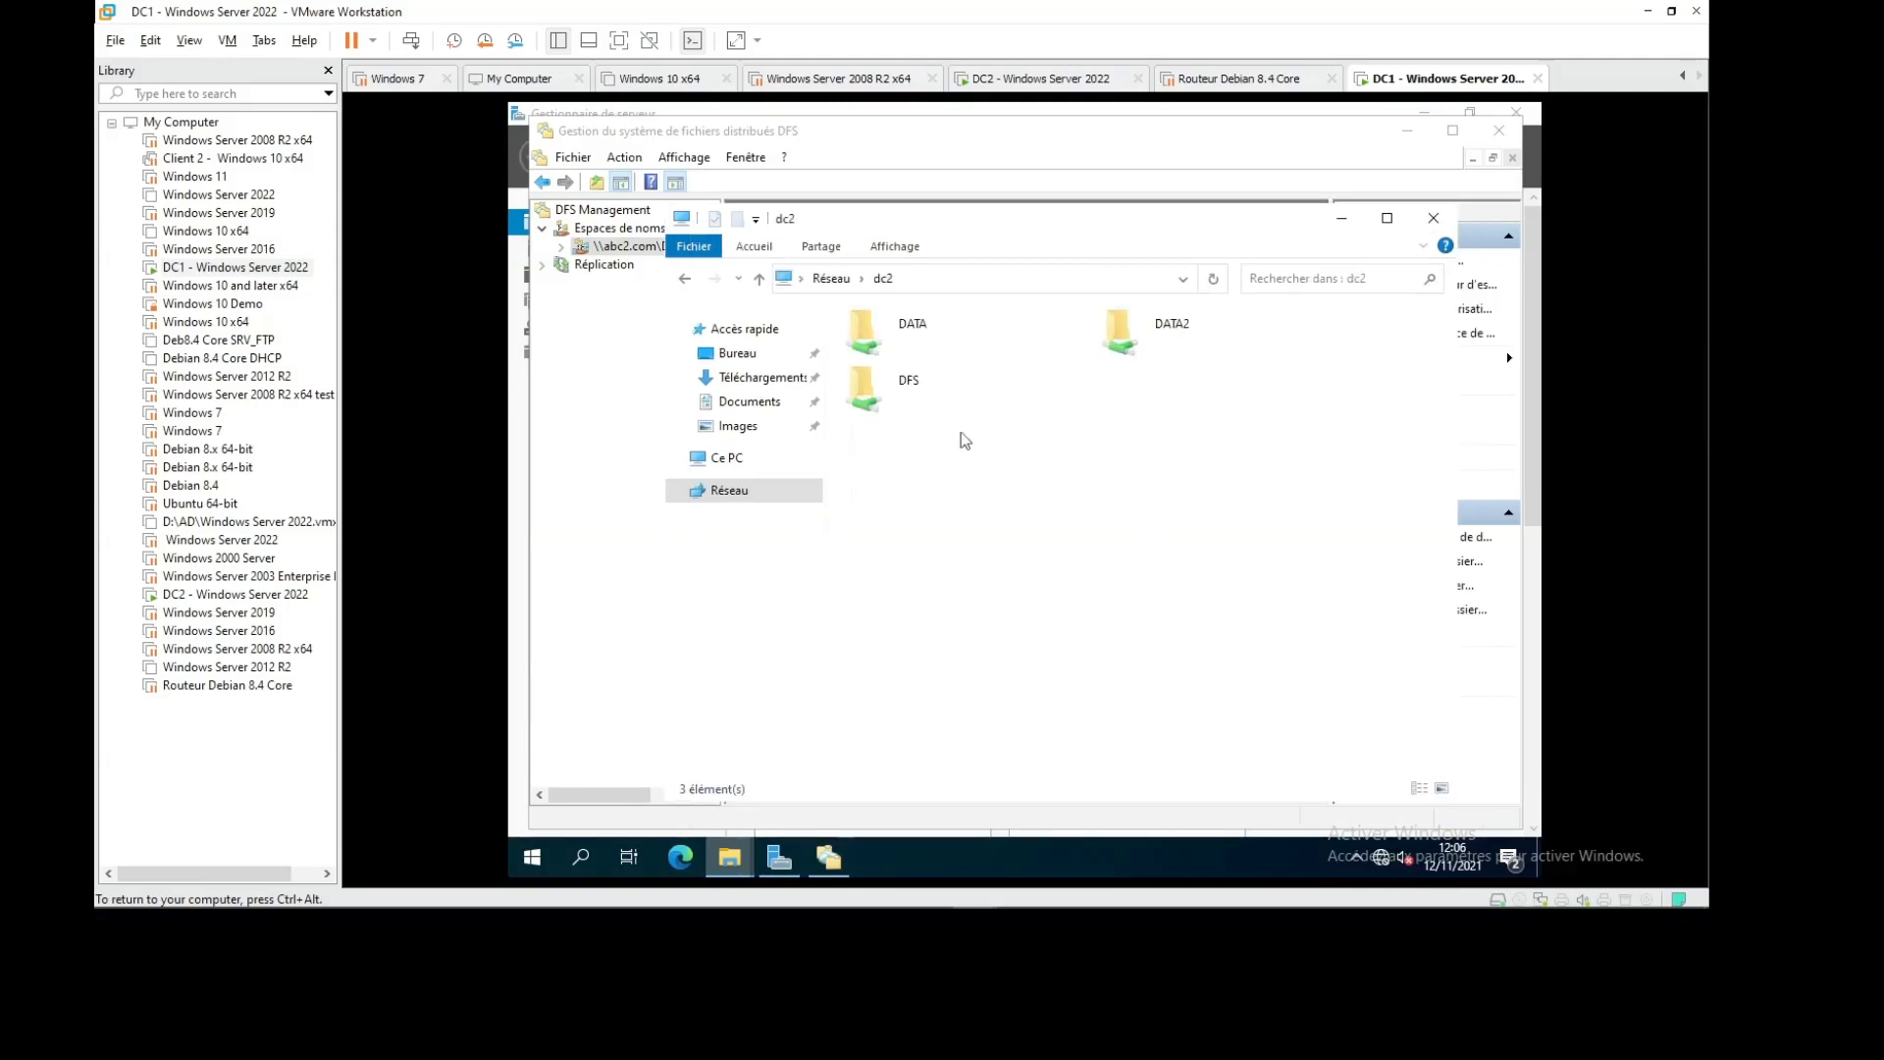
double_click(1137, 352)
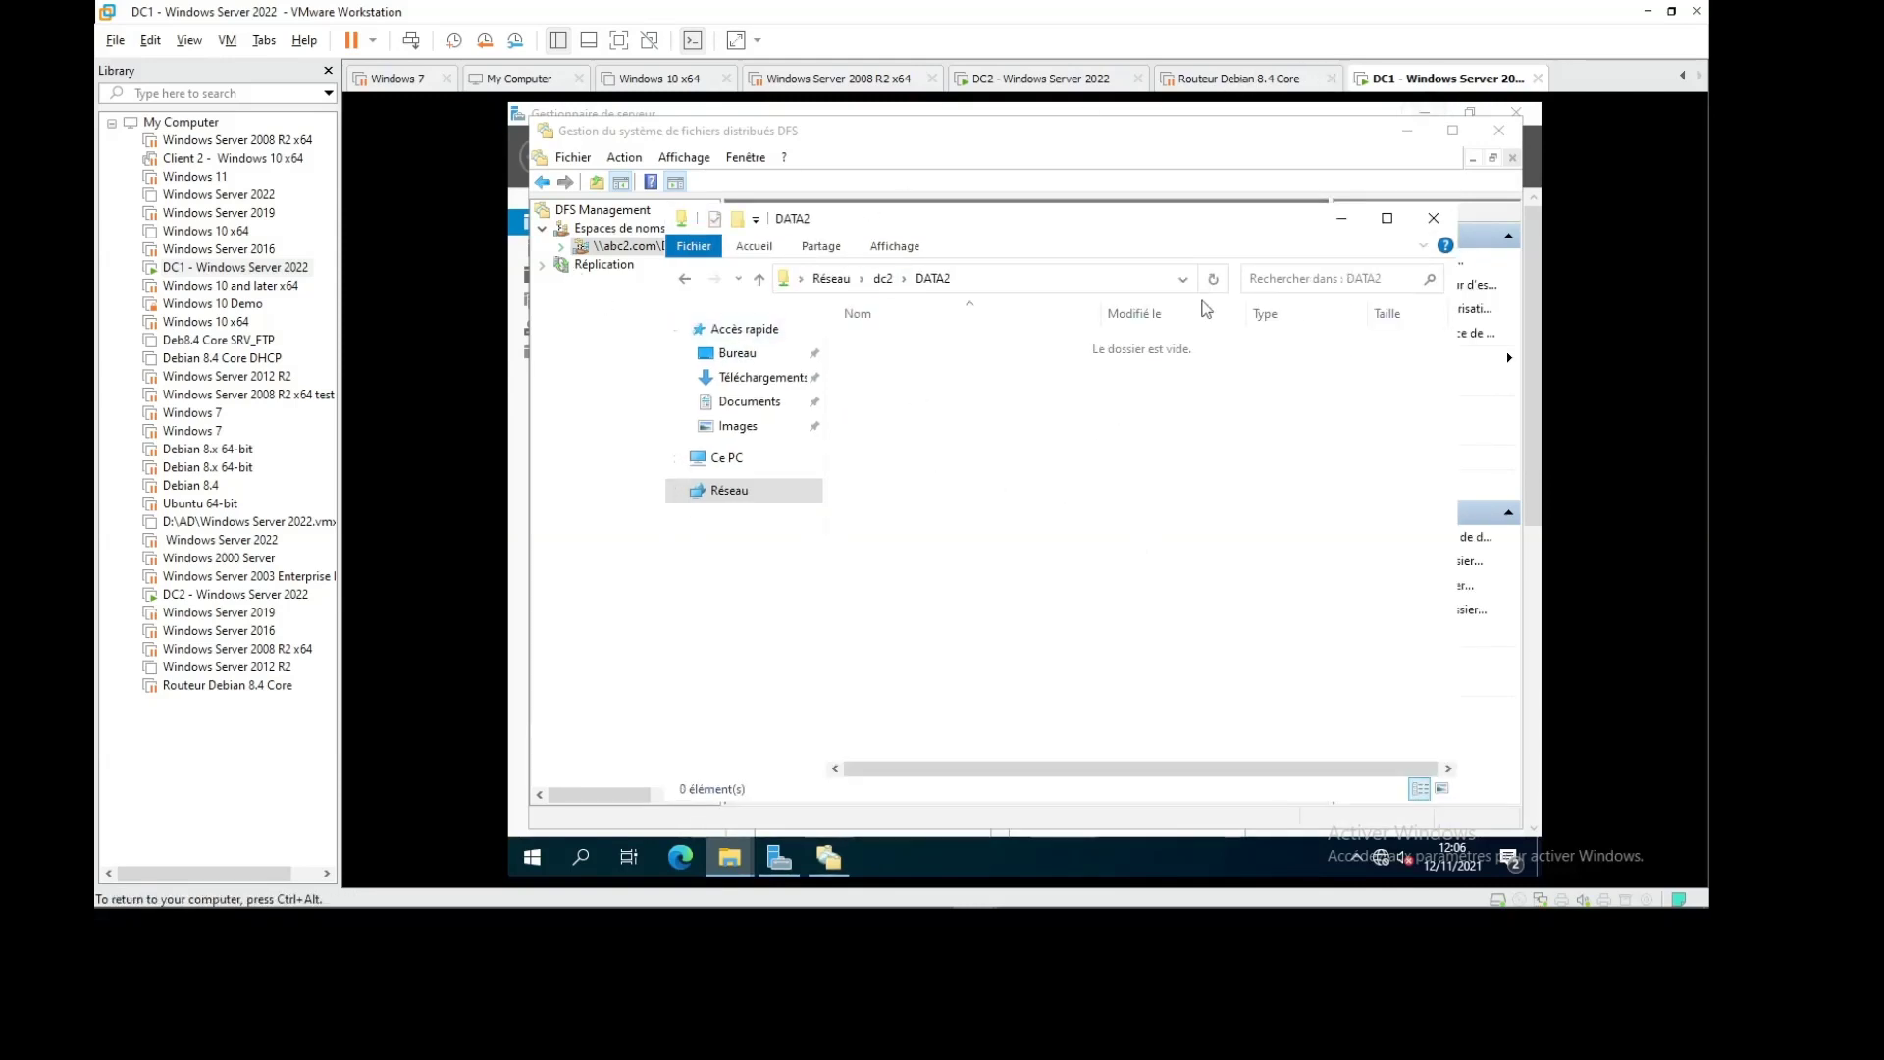
Close the DATA2 window on DC1 and return to the DC2 machine
click(1433, 218)
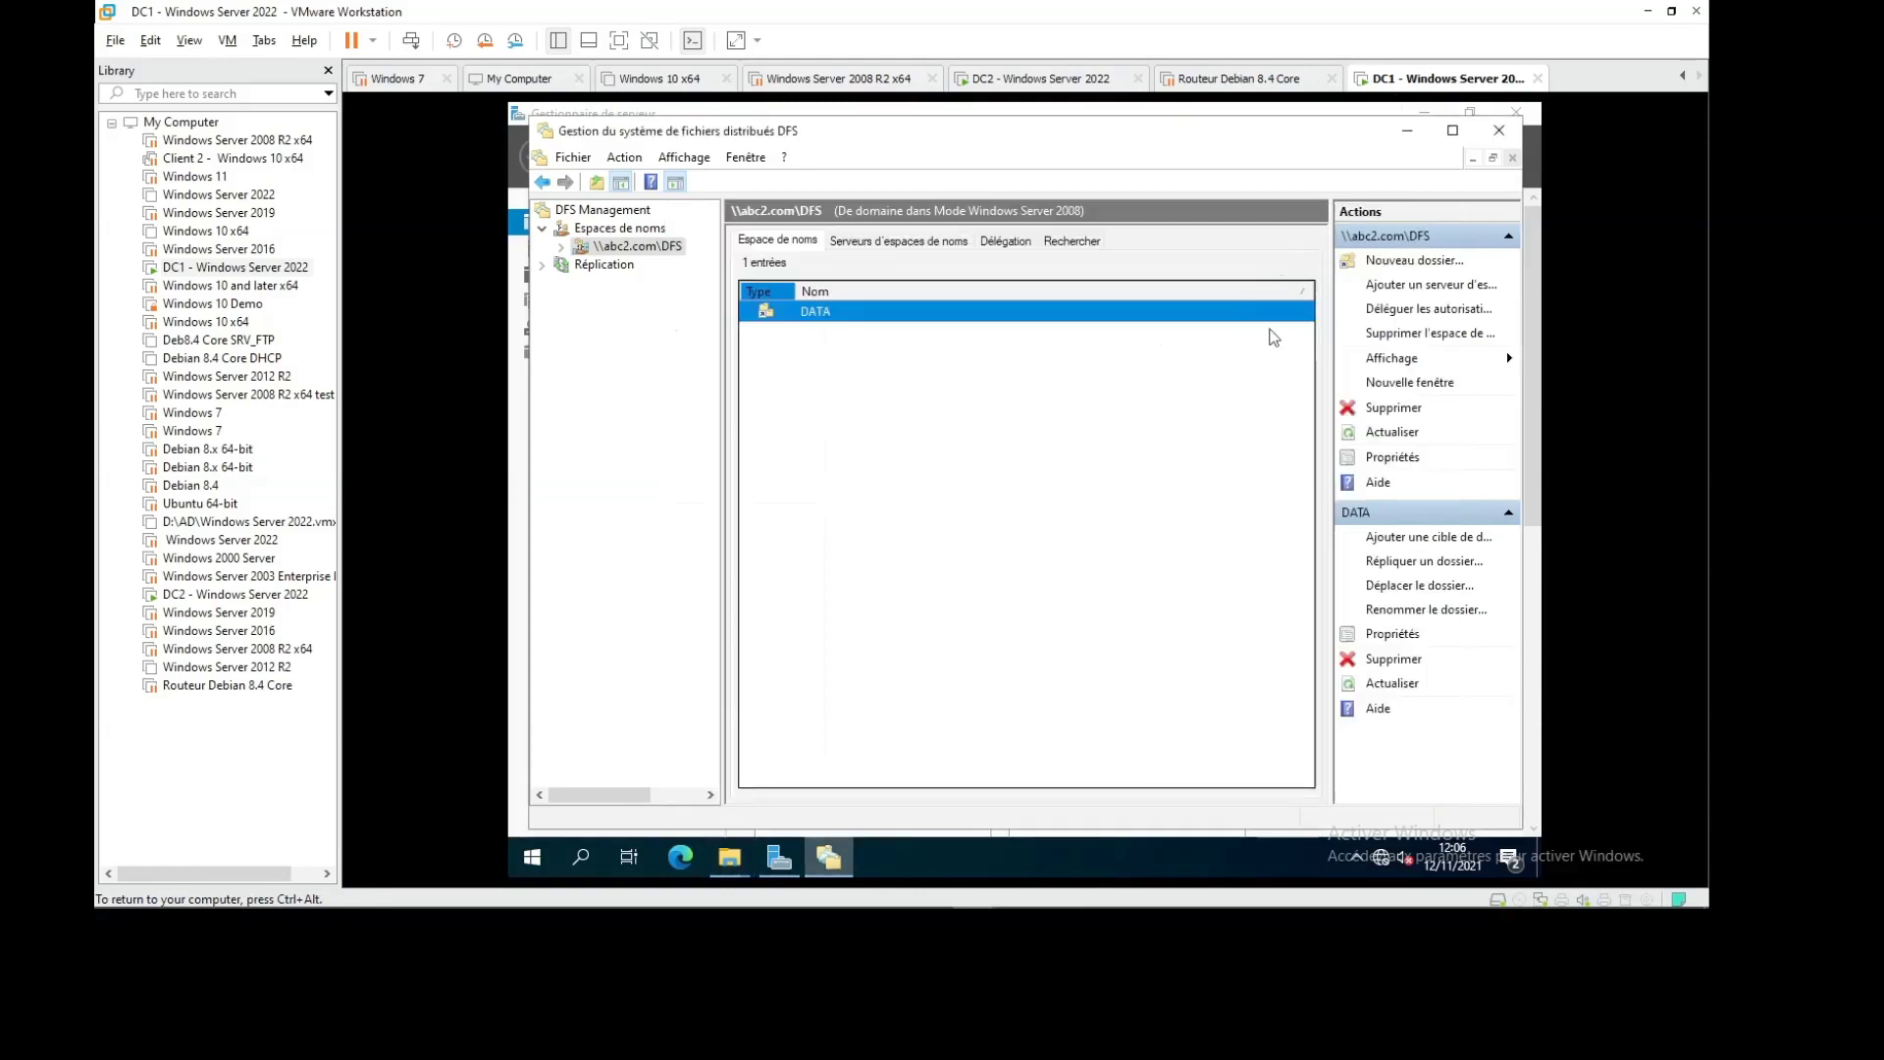
click(829, 860)
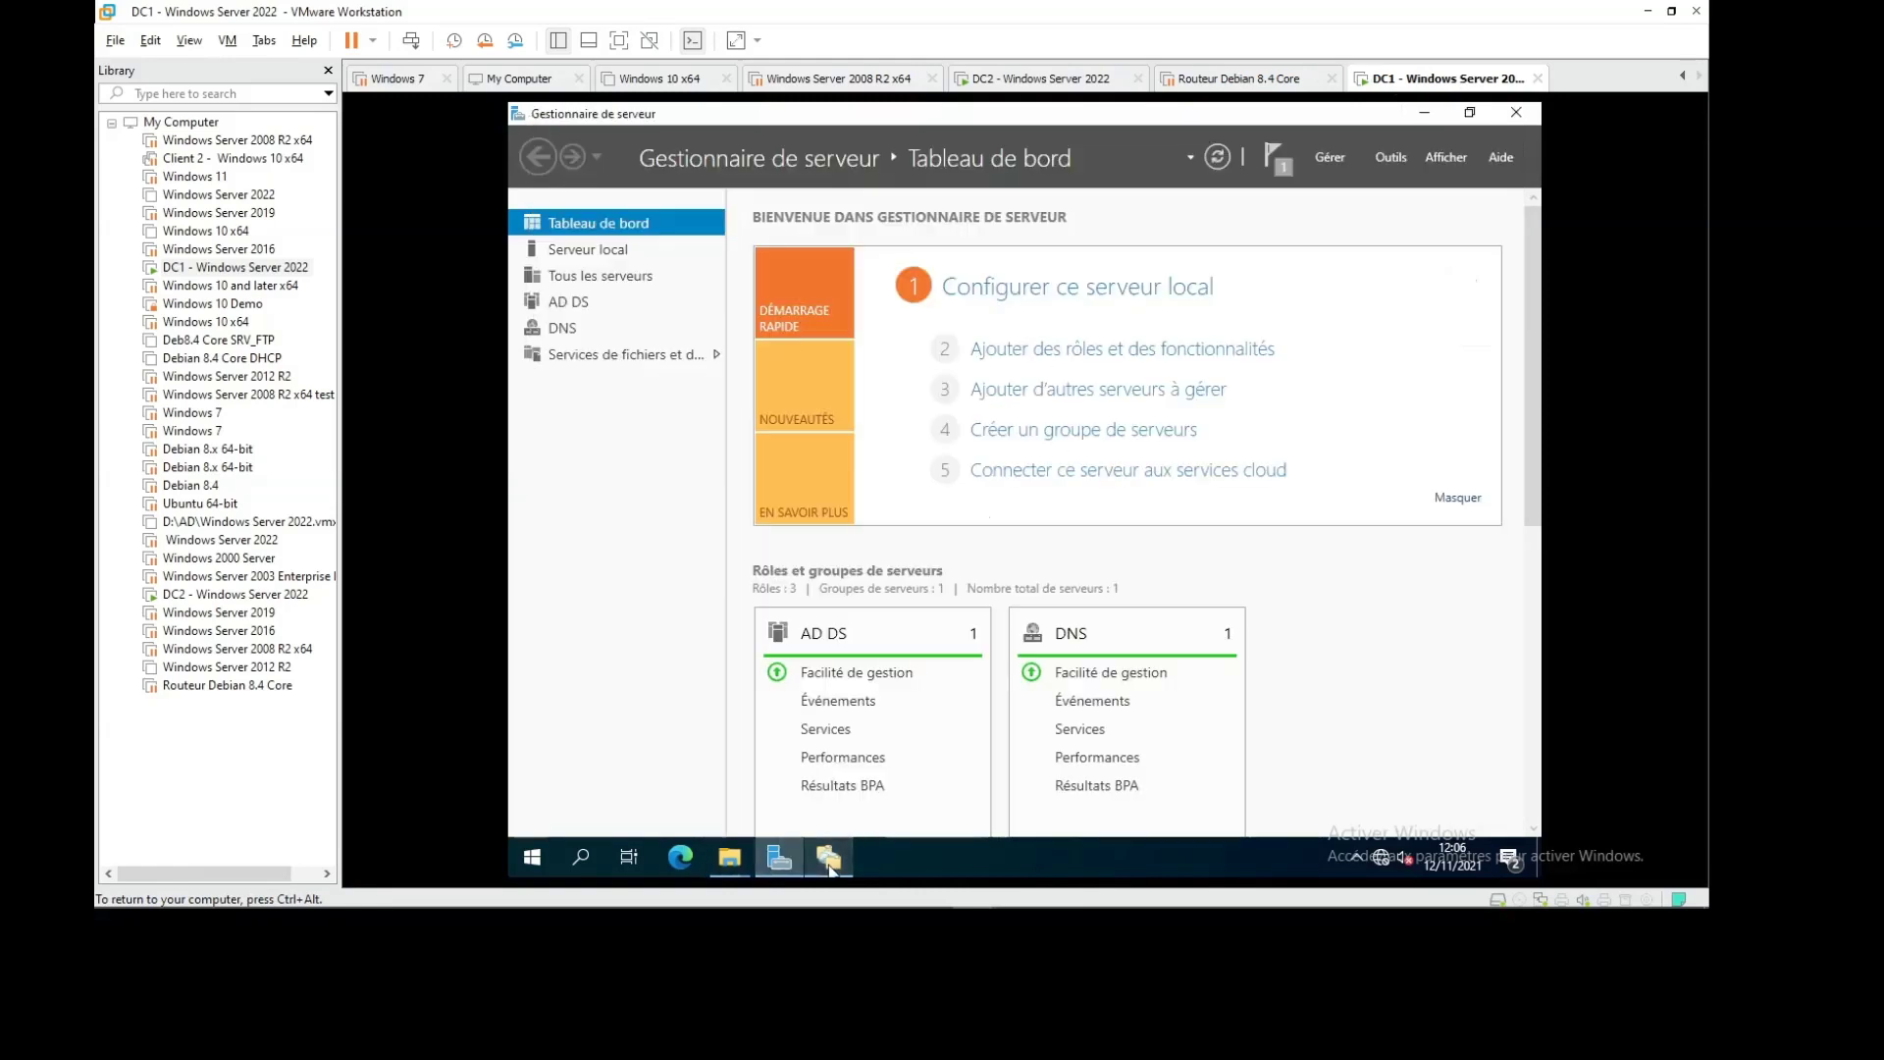
click(829, 861)
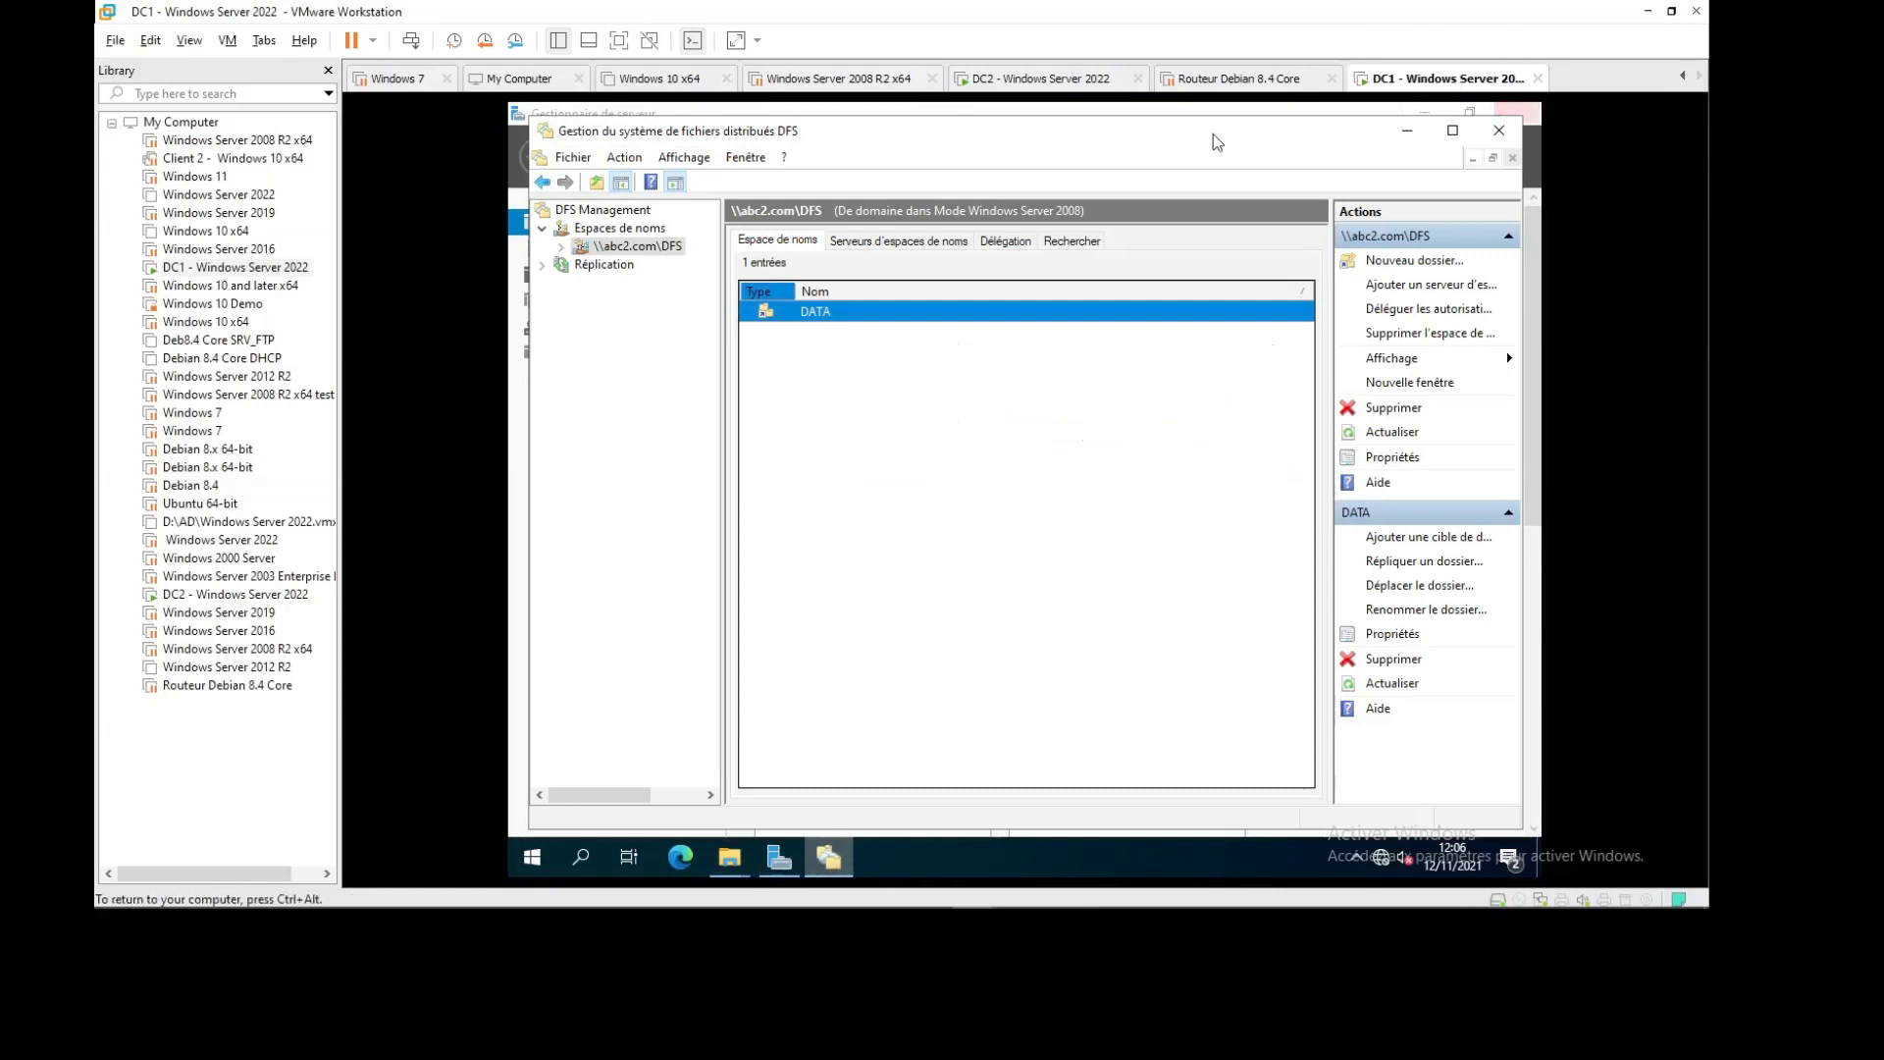
click(1042, 81)
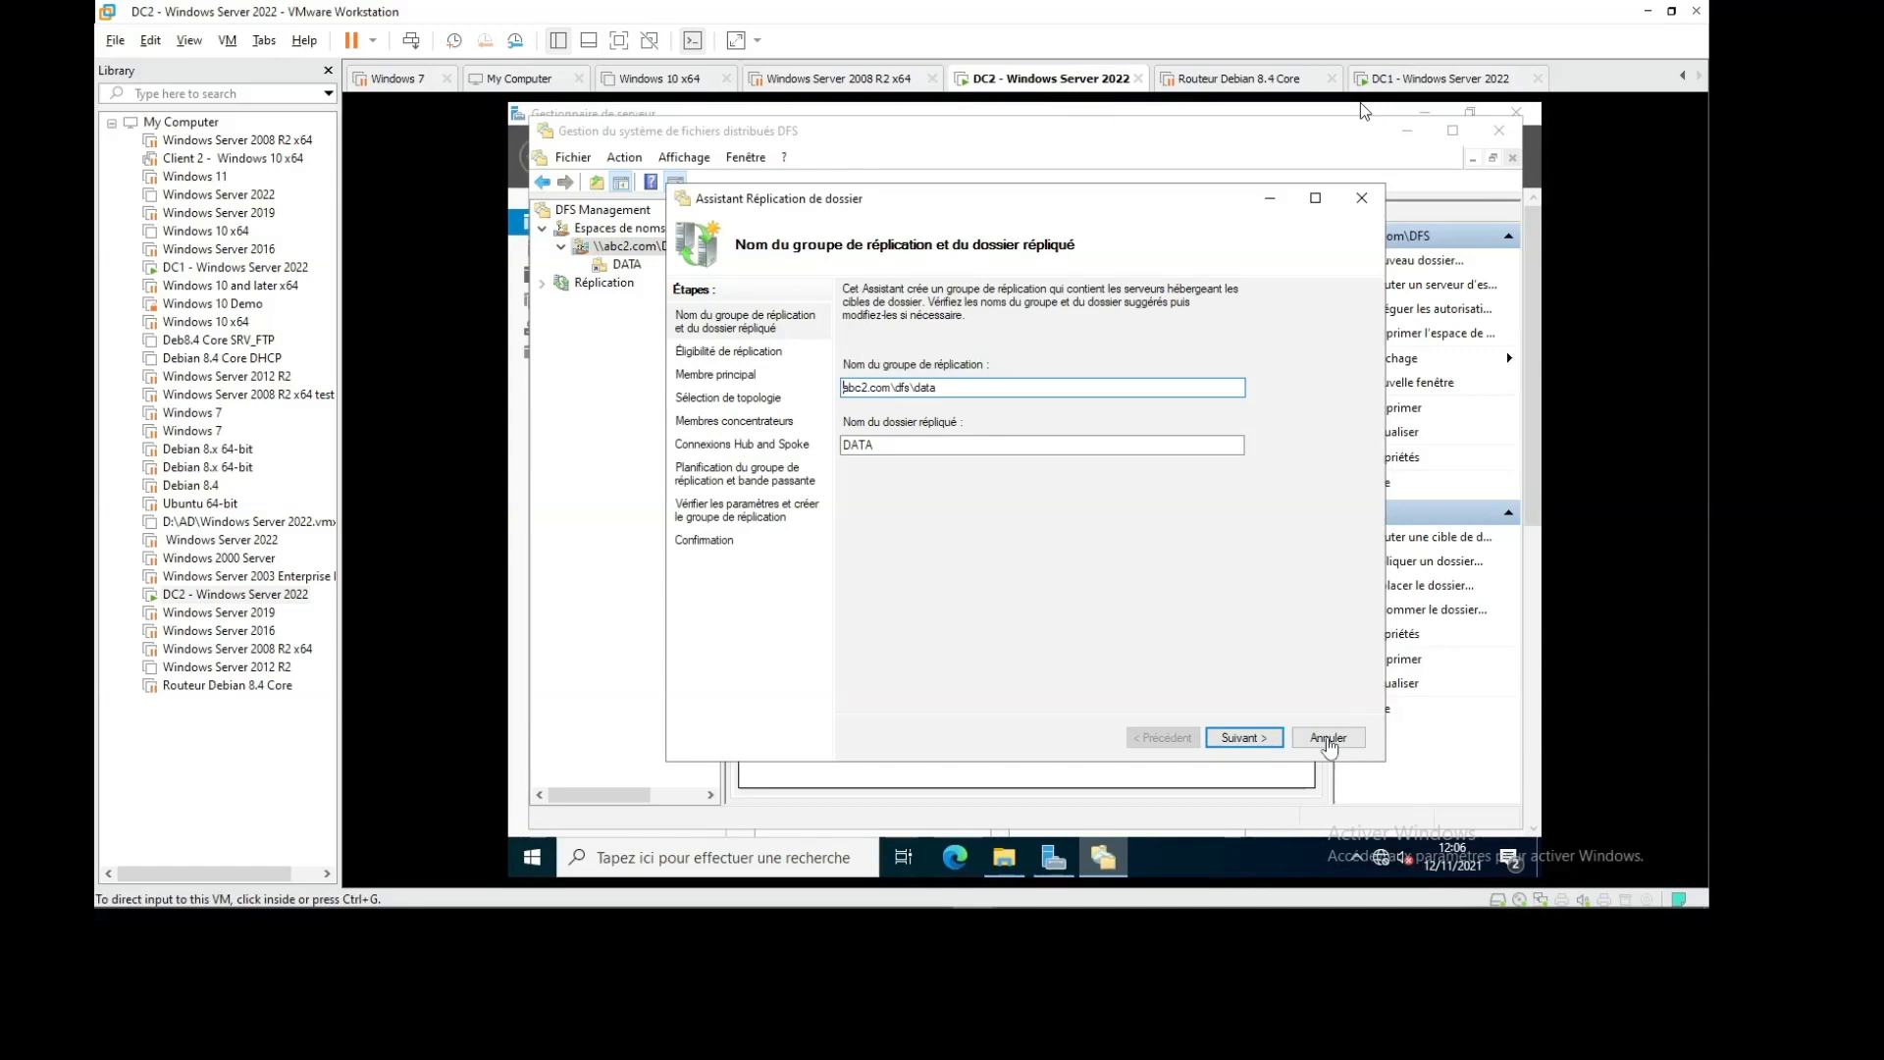
In the replication wizard, pass the eligibility check and set DC1 as primary member
click(1243, 738)
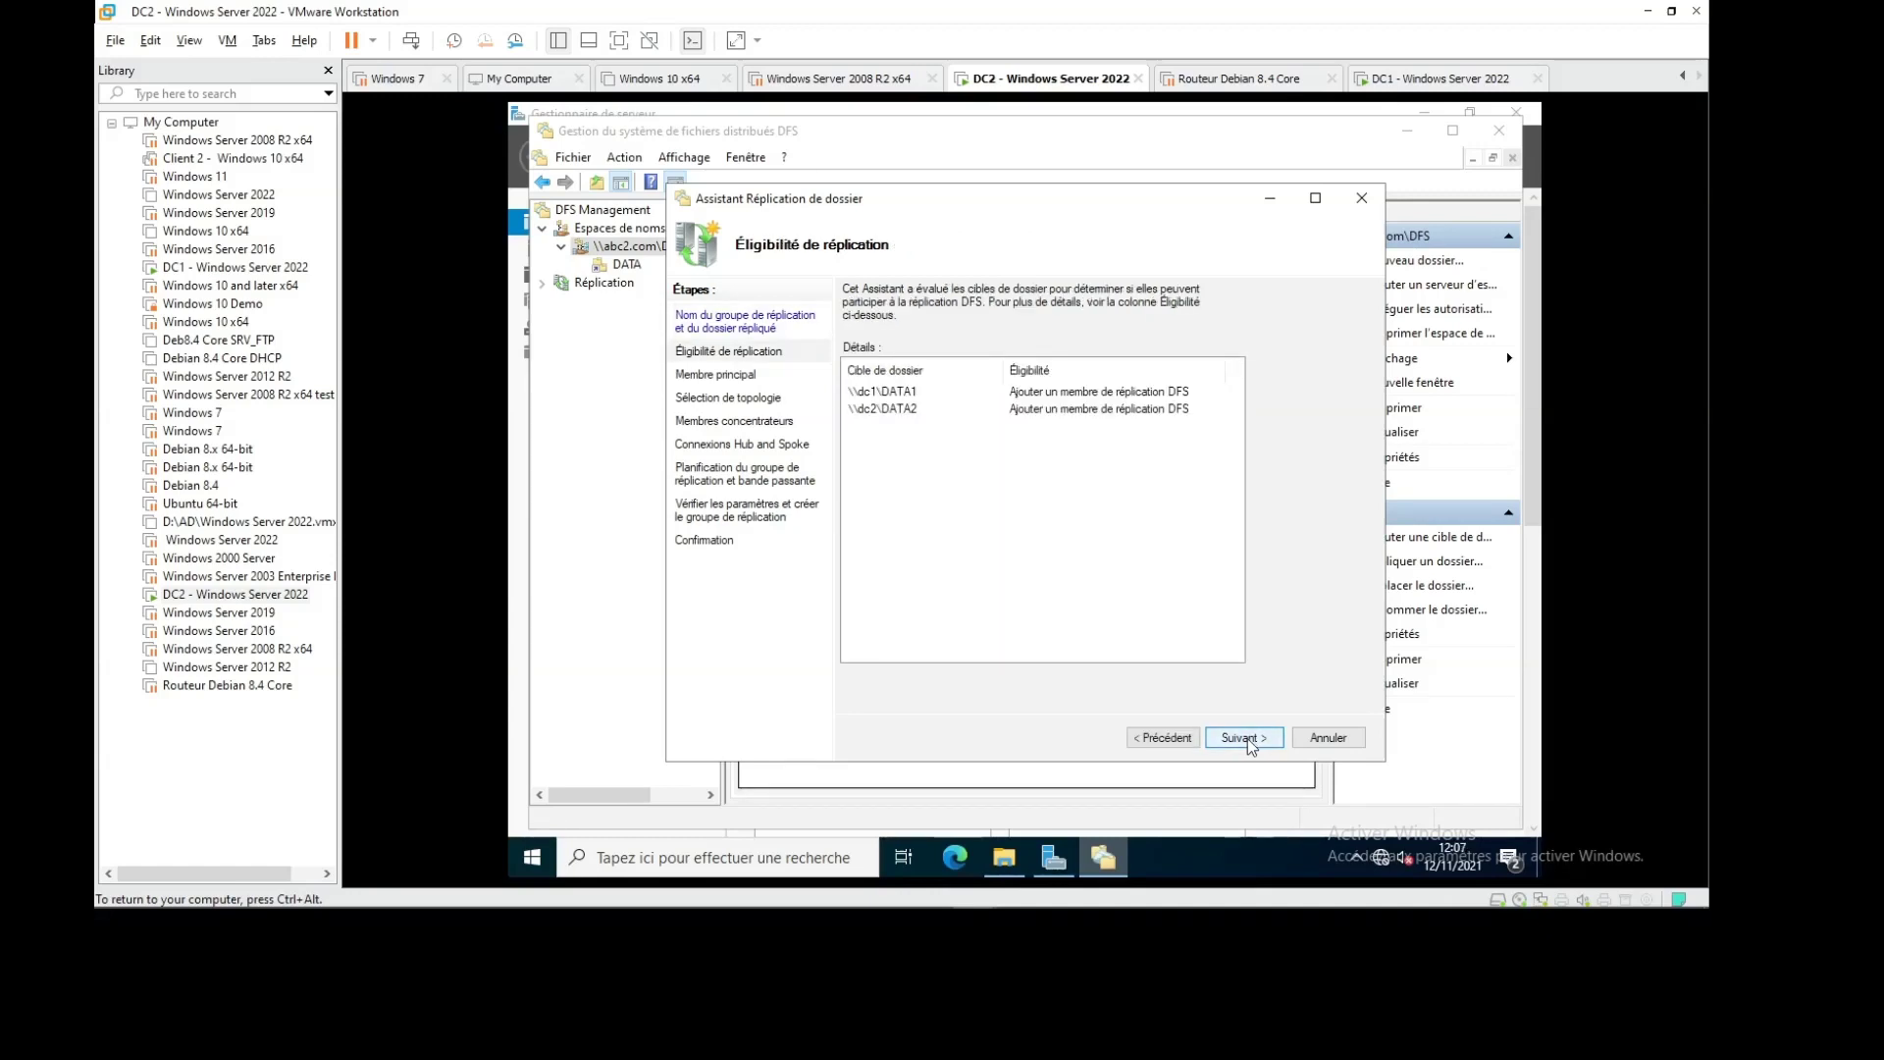
click(1245, 738)
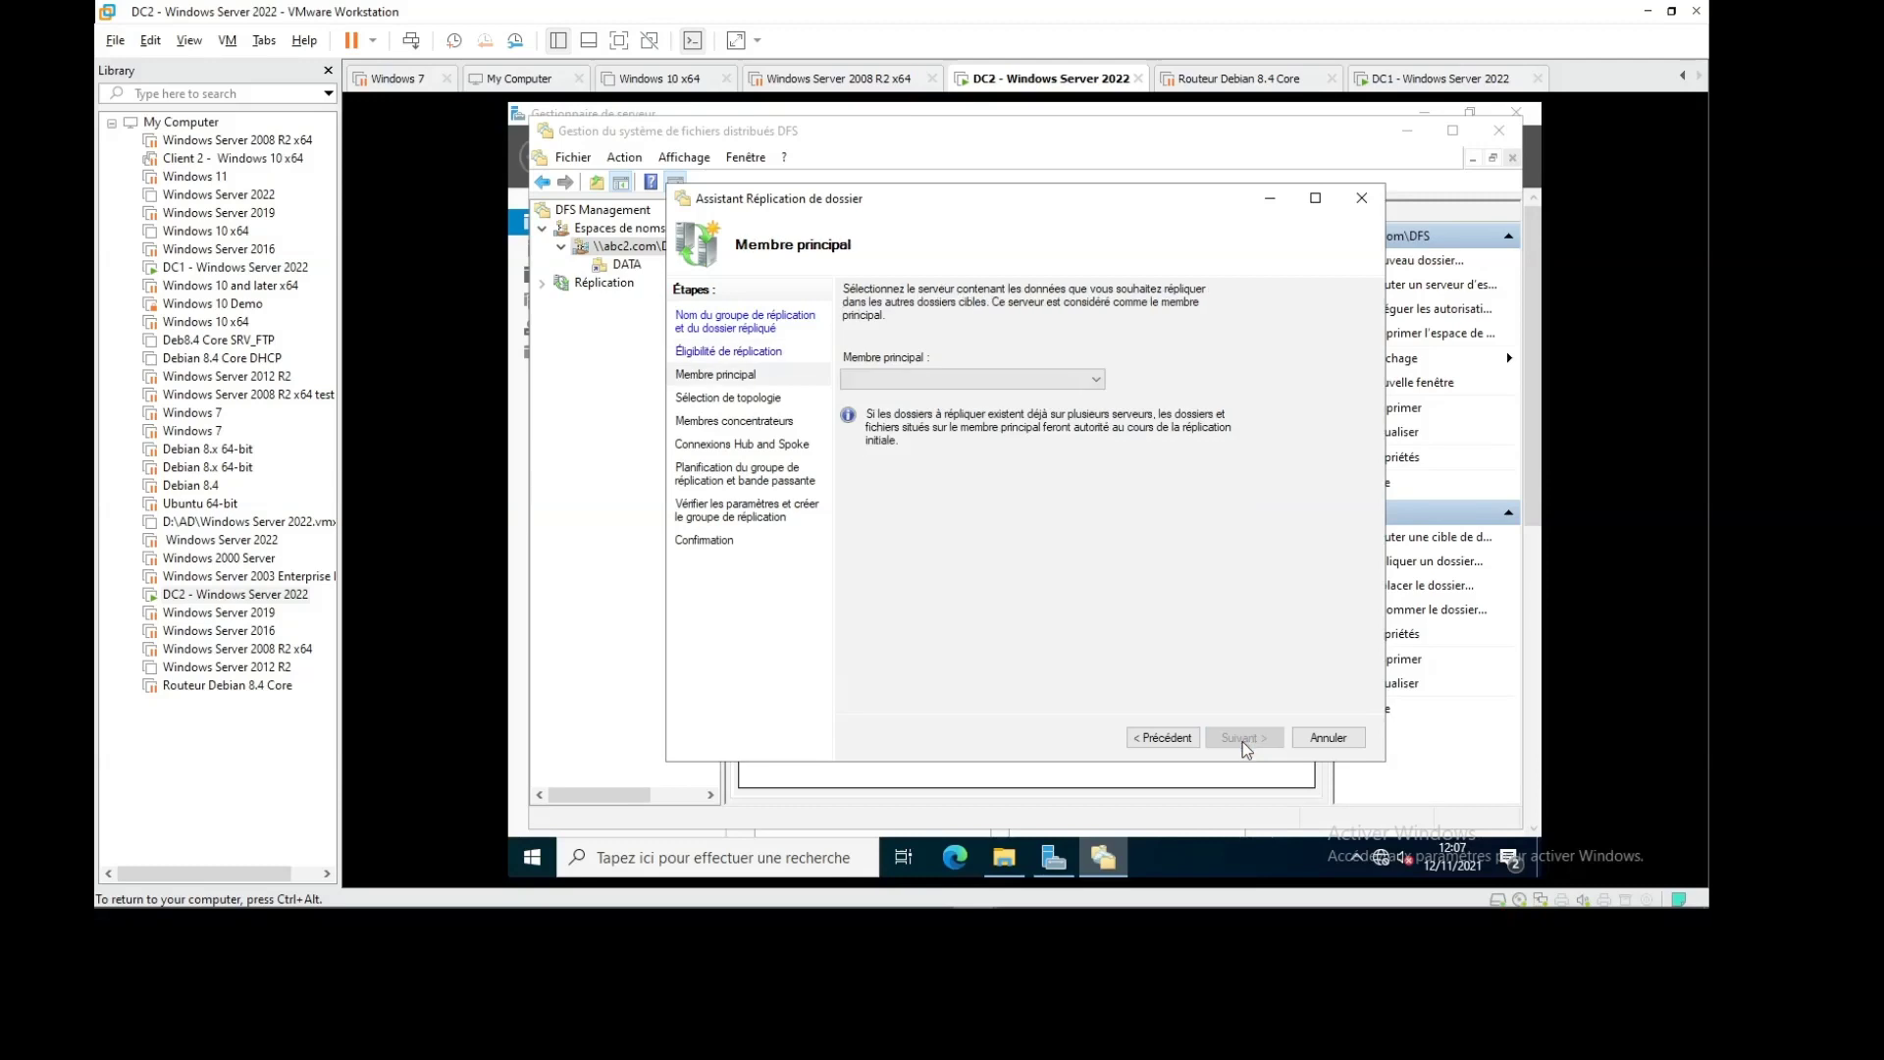
click(1097, 381)
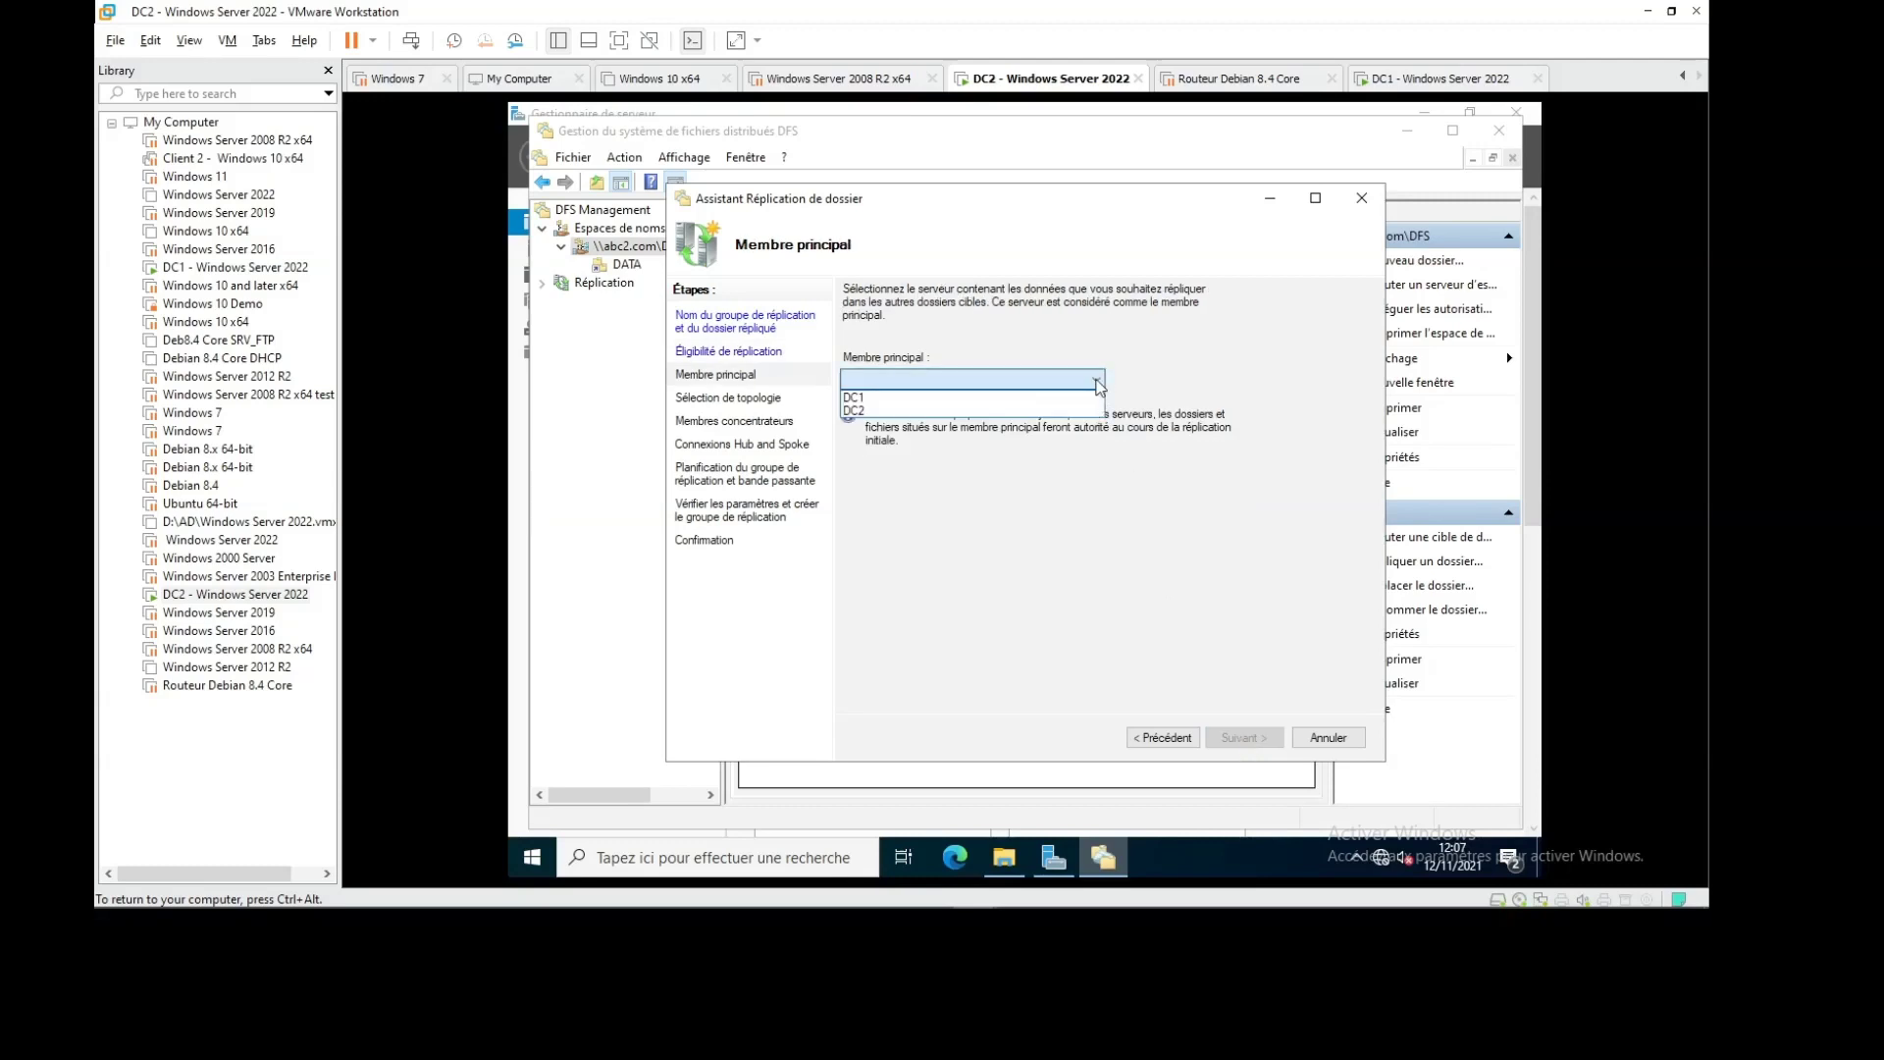
click(1010, 401)
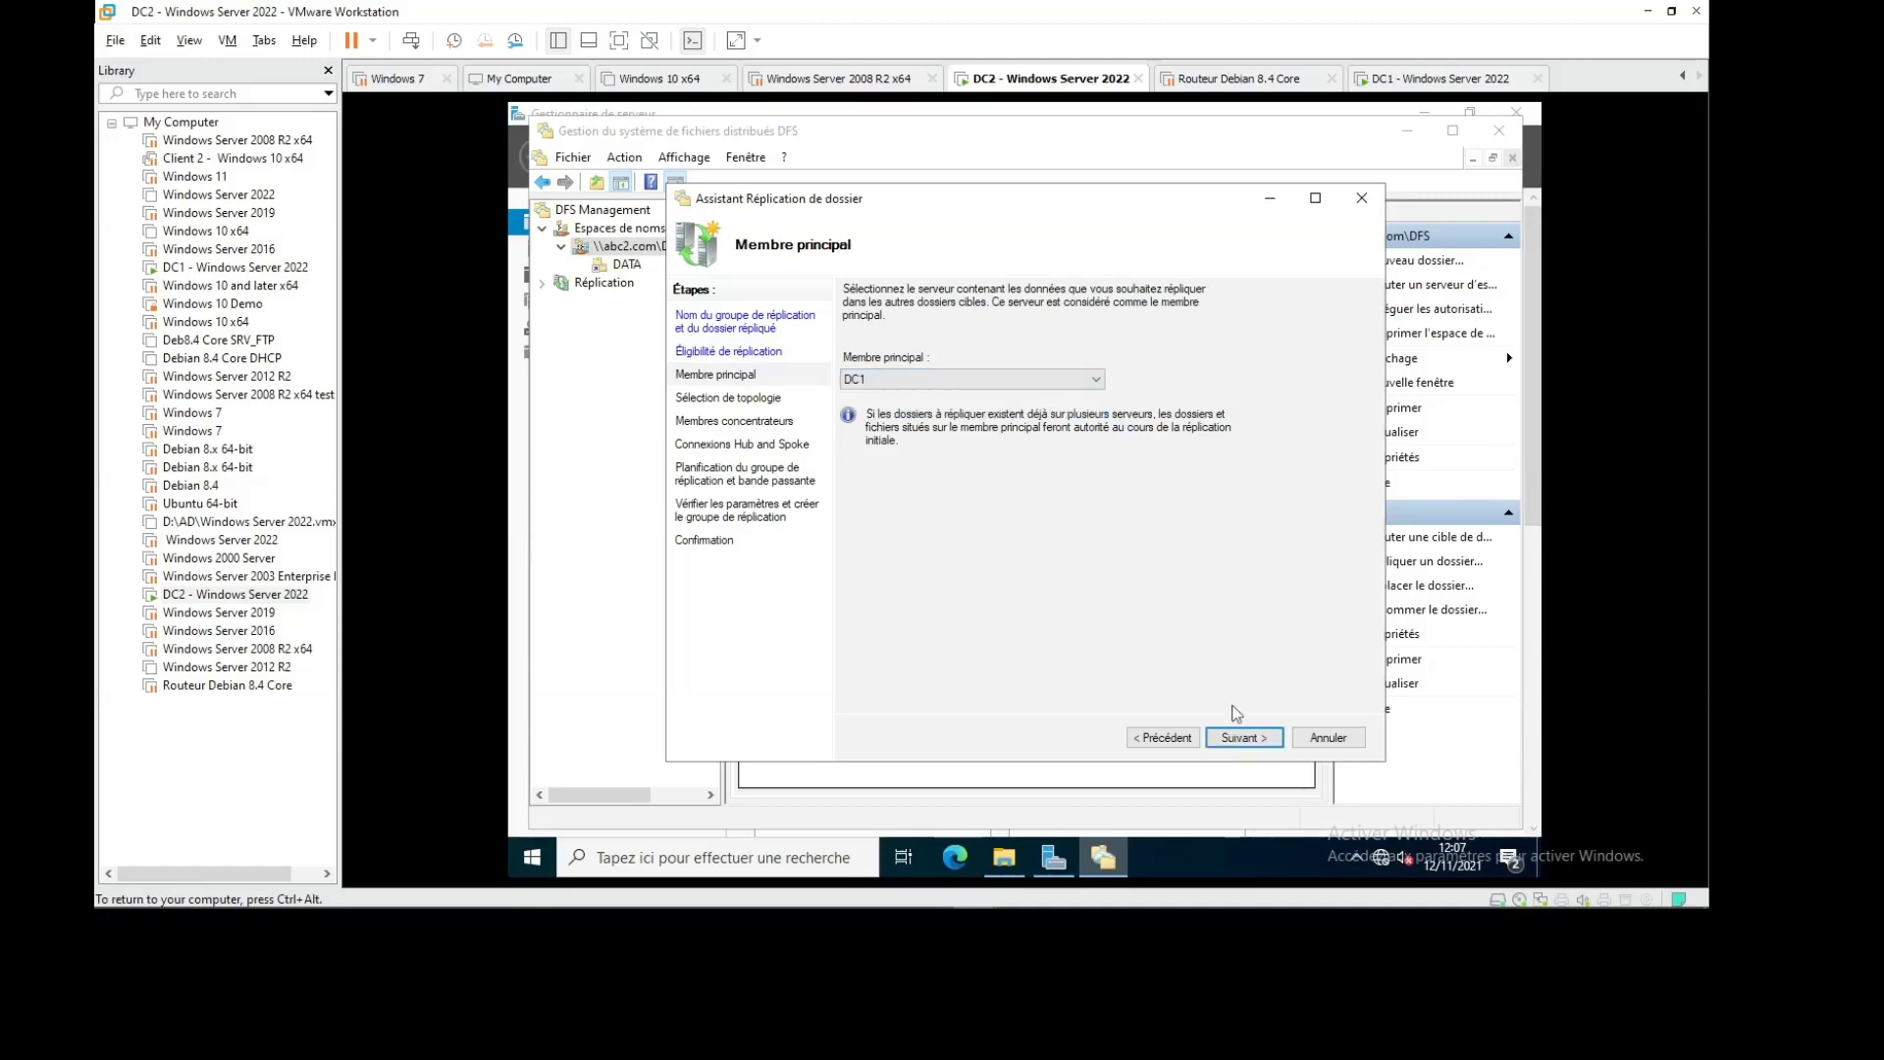
click(1237, 738)
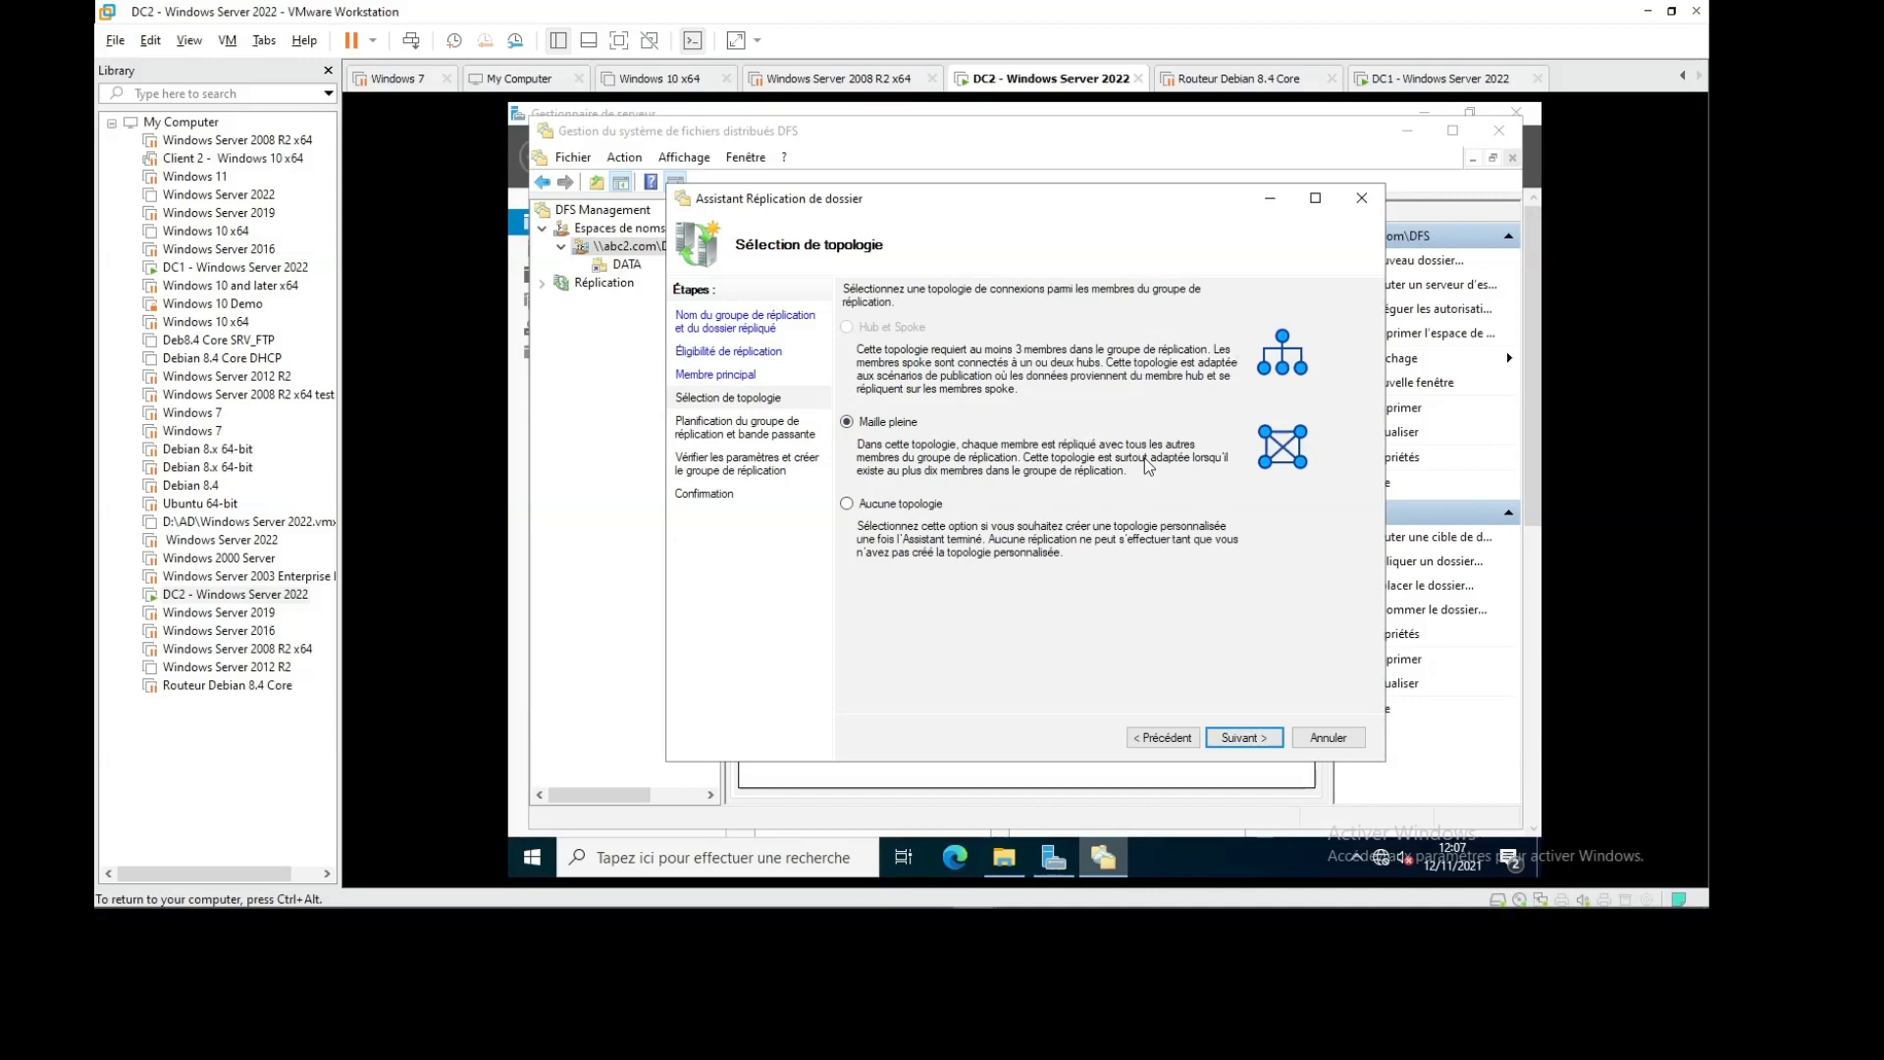
Create the replication group with Maille pleine topology and Complète bandwidth, then acknowledge the delay notice
mouse_move(1380, 905)
click(1250, 739)
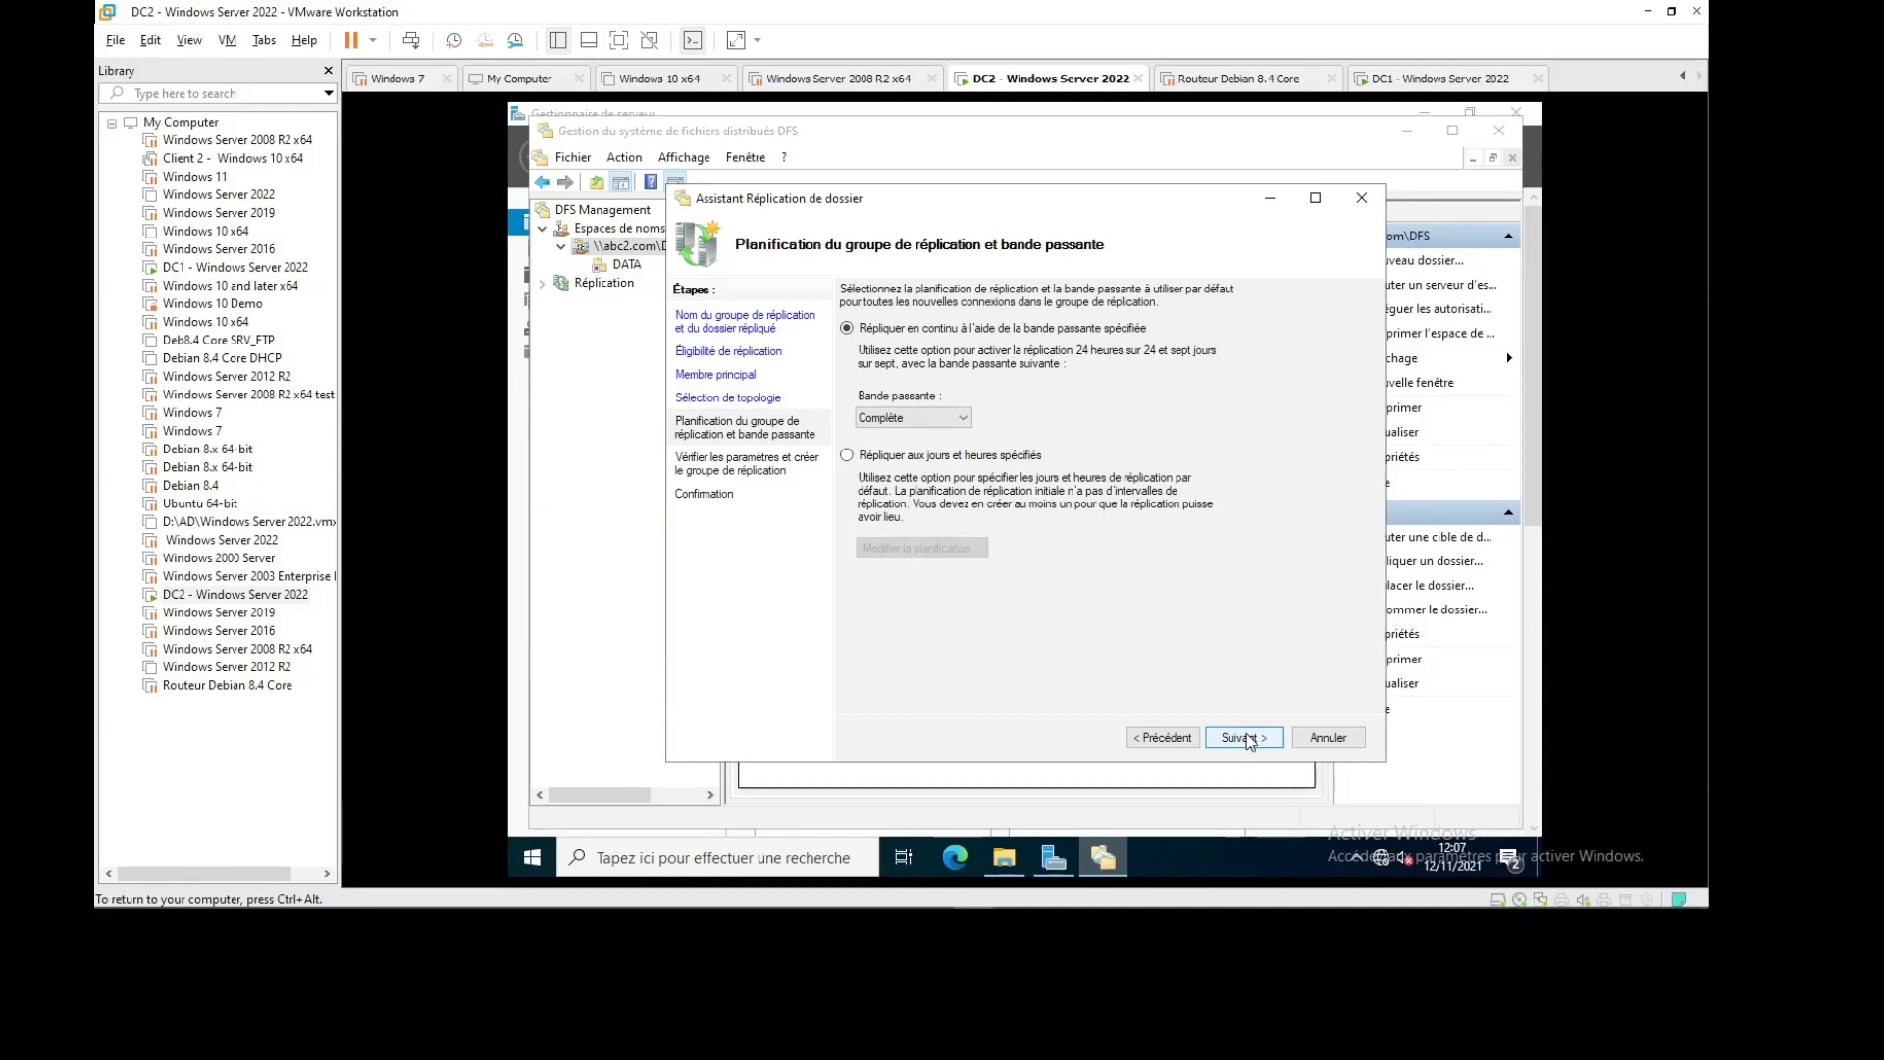
click(1244, 738)
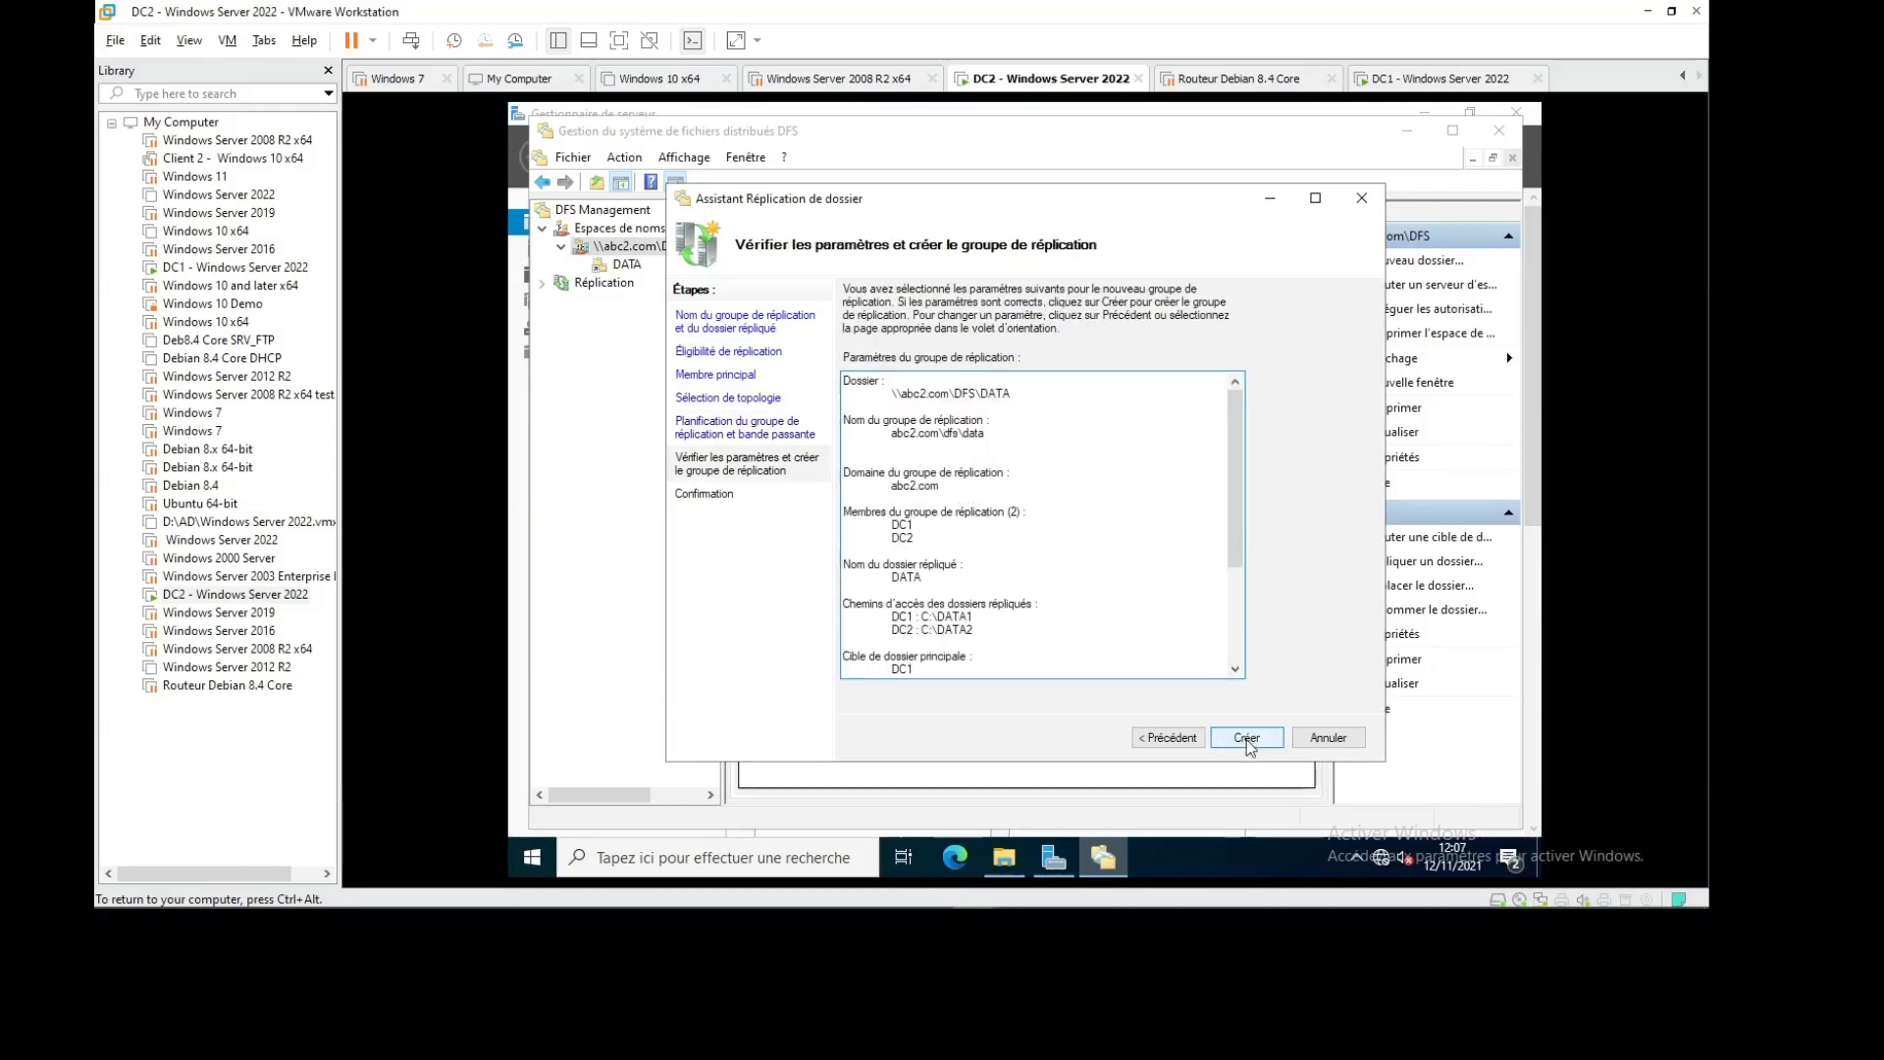
click(1247, 742)
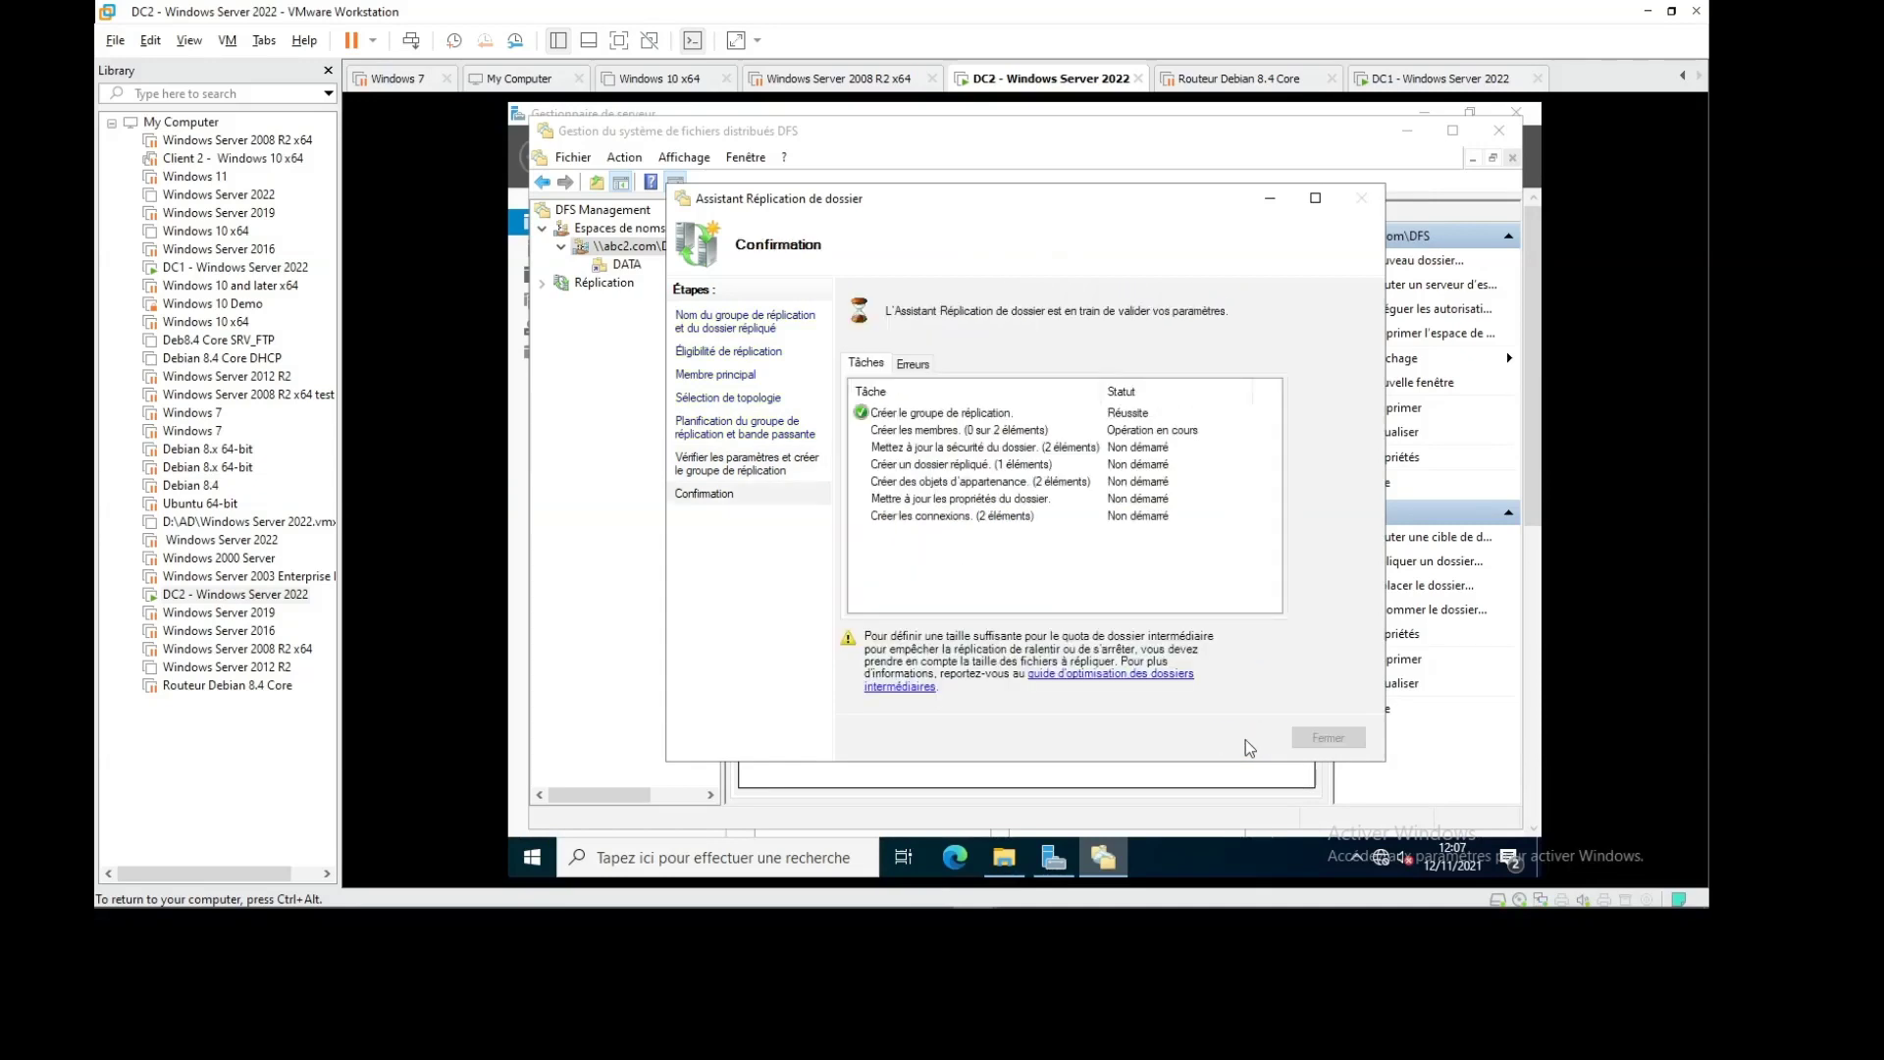
click(1311, 738)
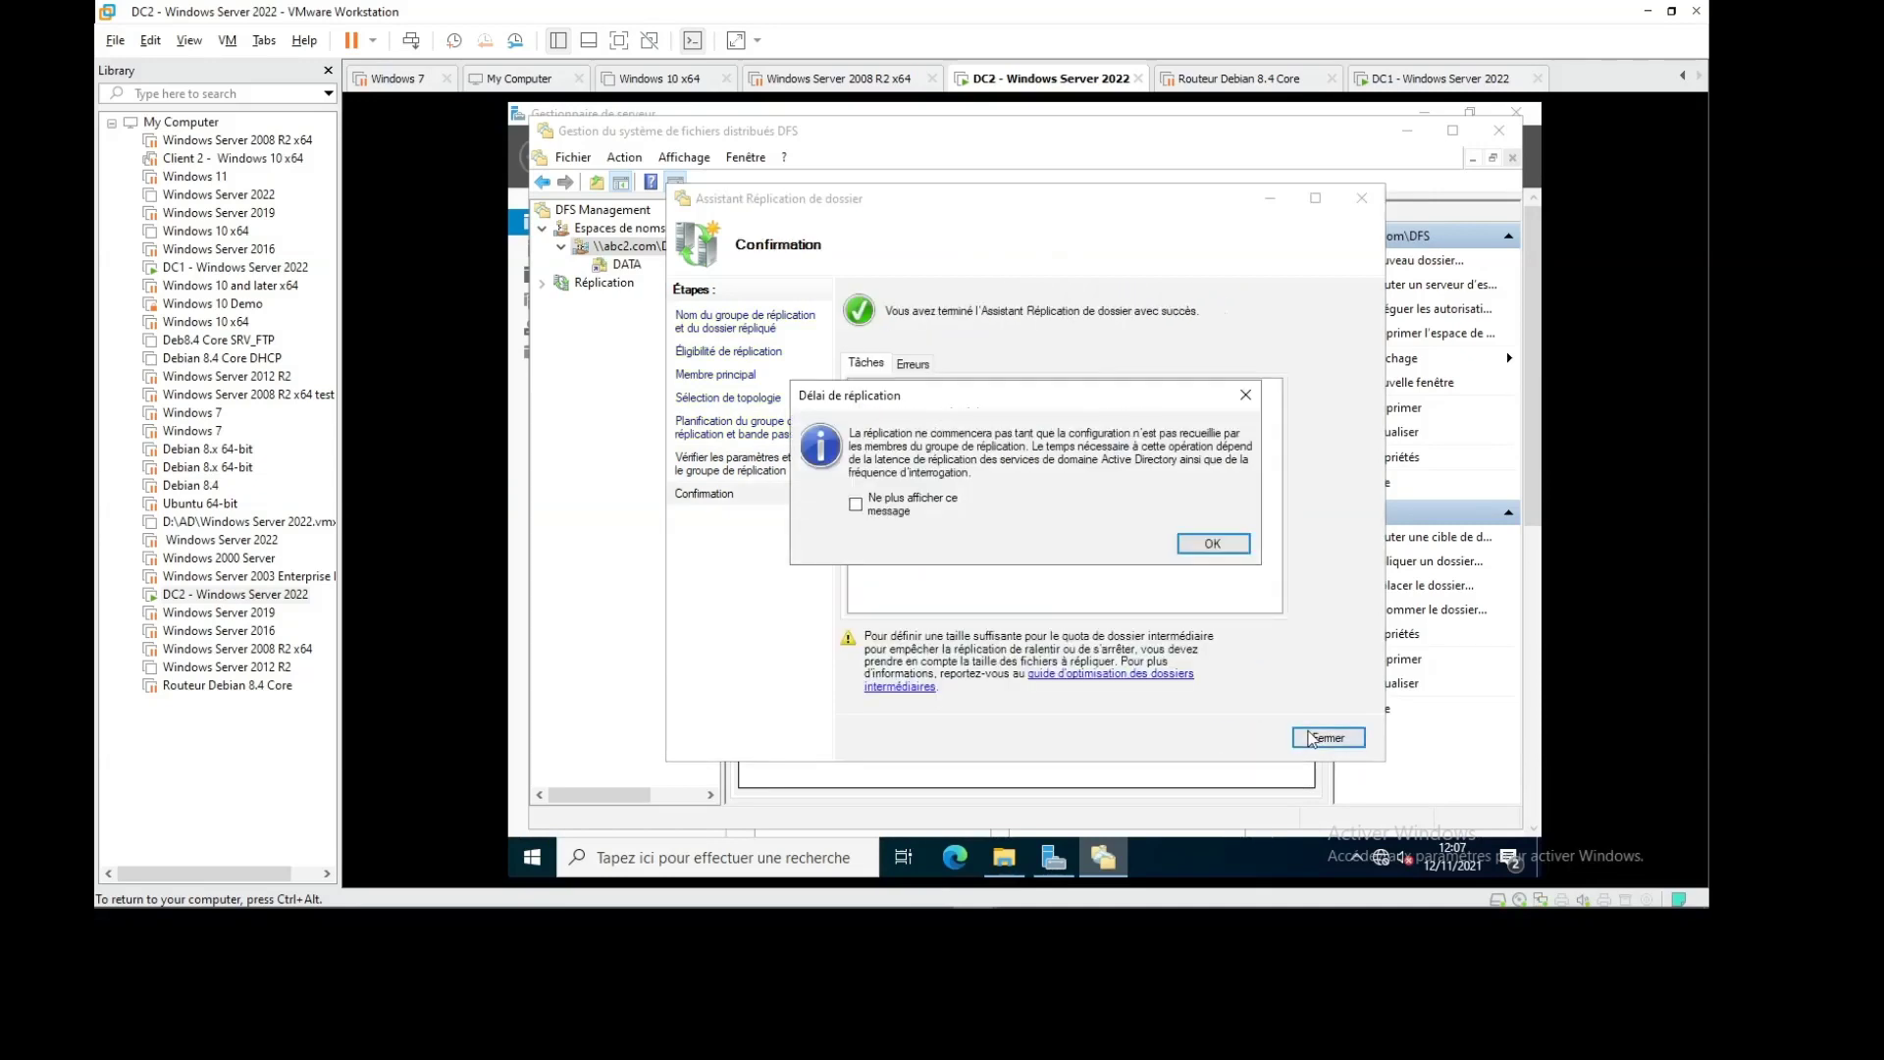
click(1212, 543)
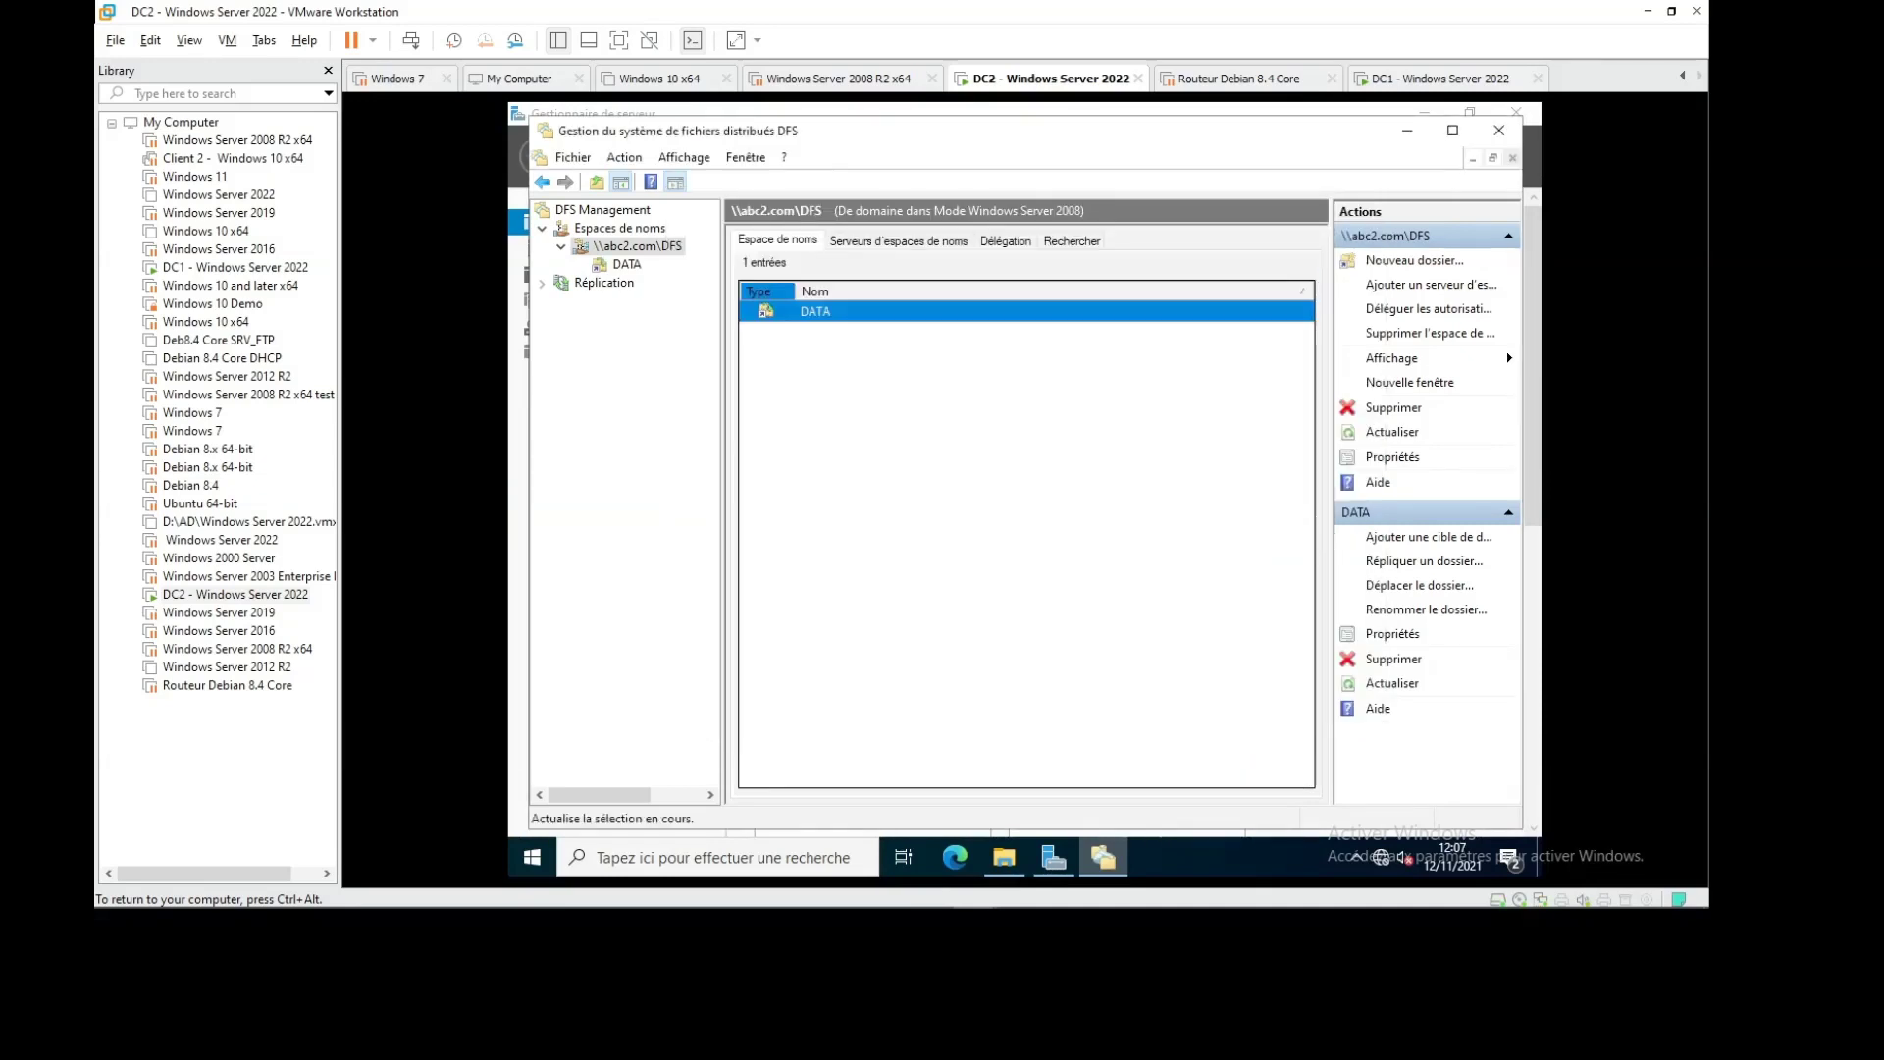
Retry replicating DATA on DC2 and dismiss the already-replicated error
right_click(835, 316)
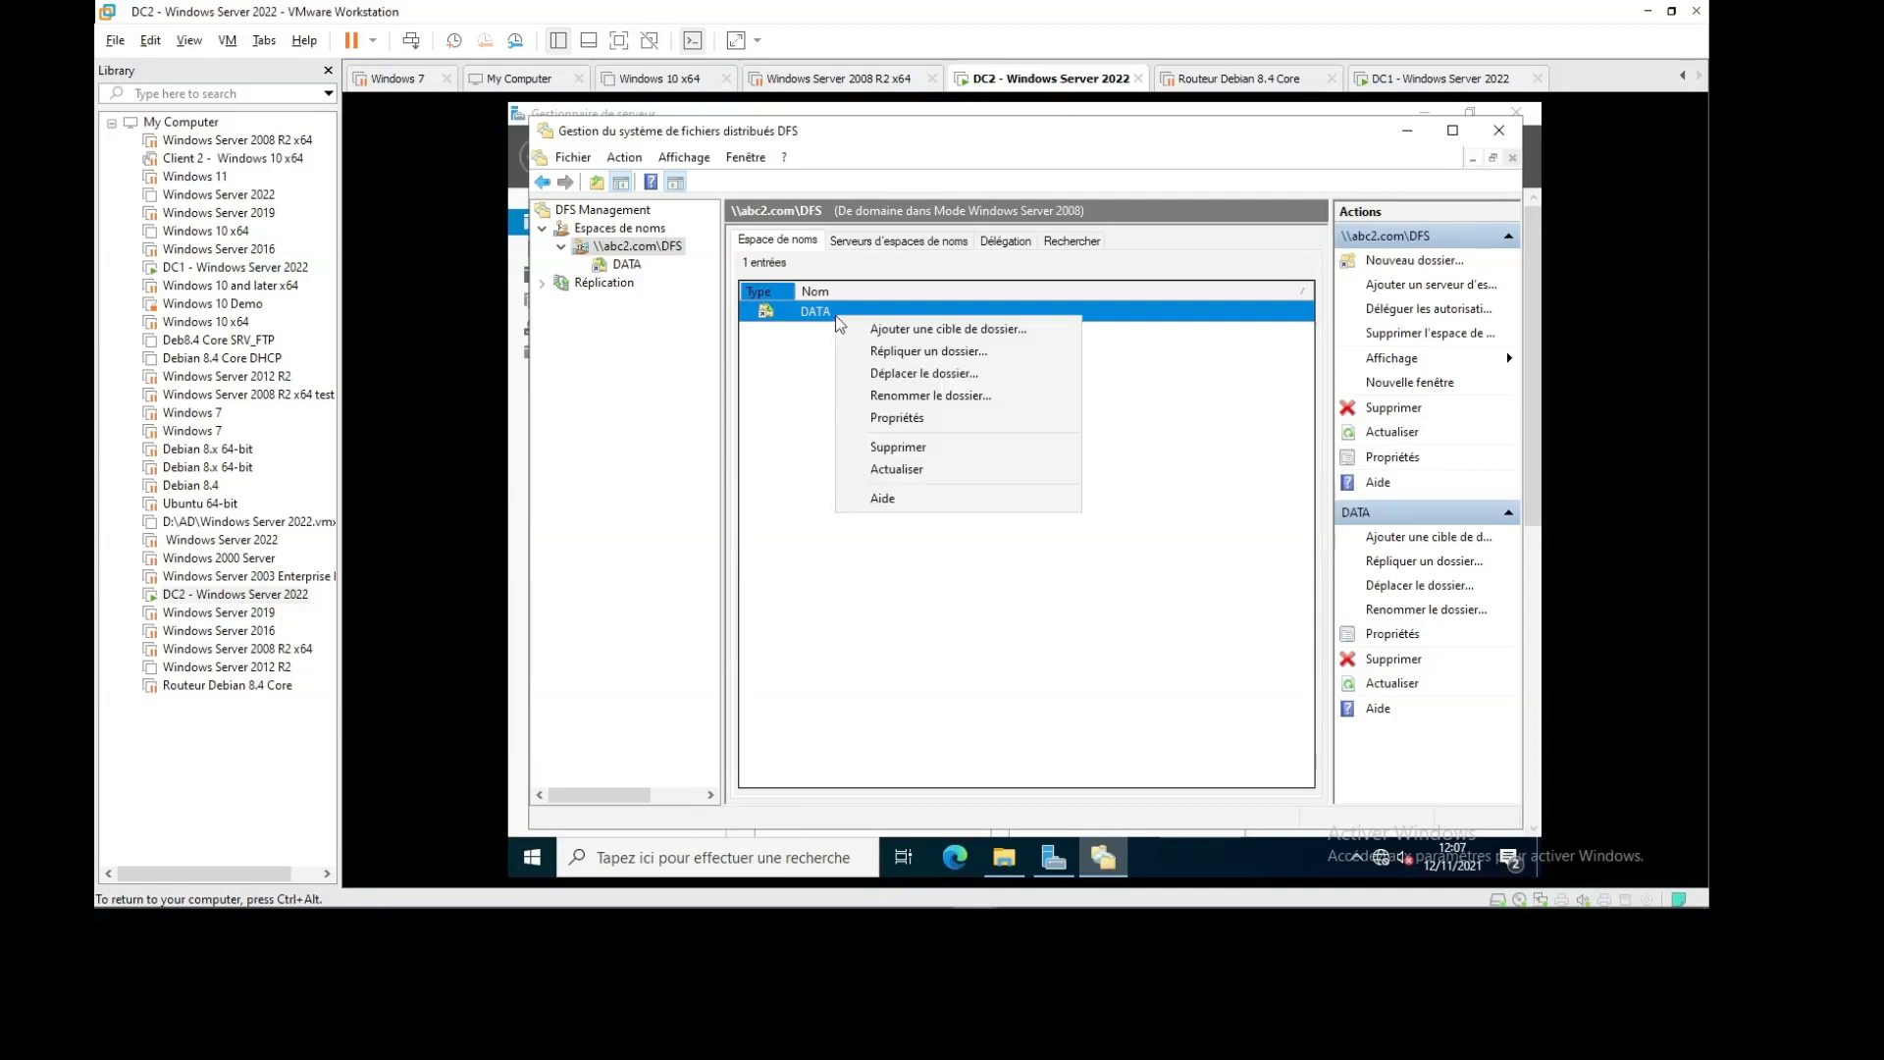
click(948, 351)
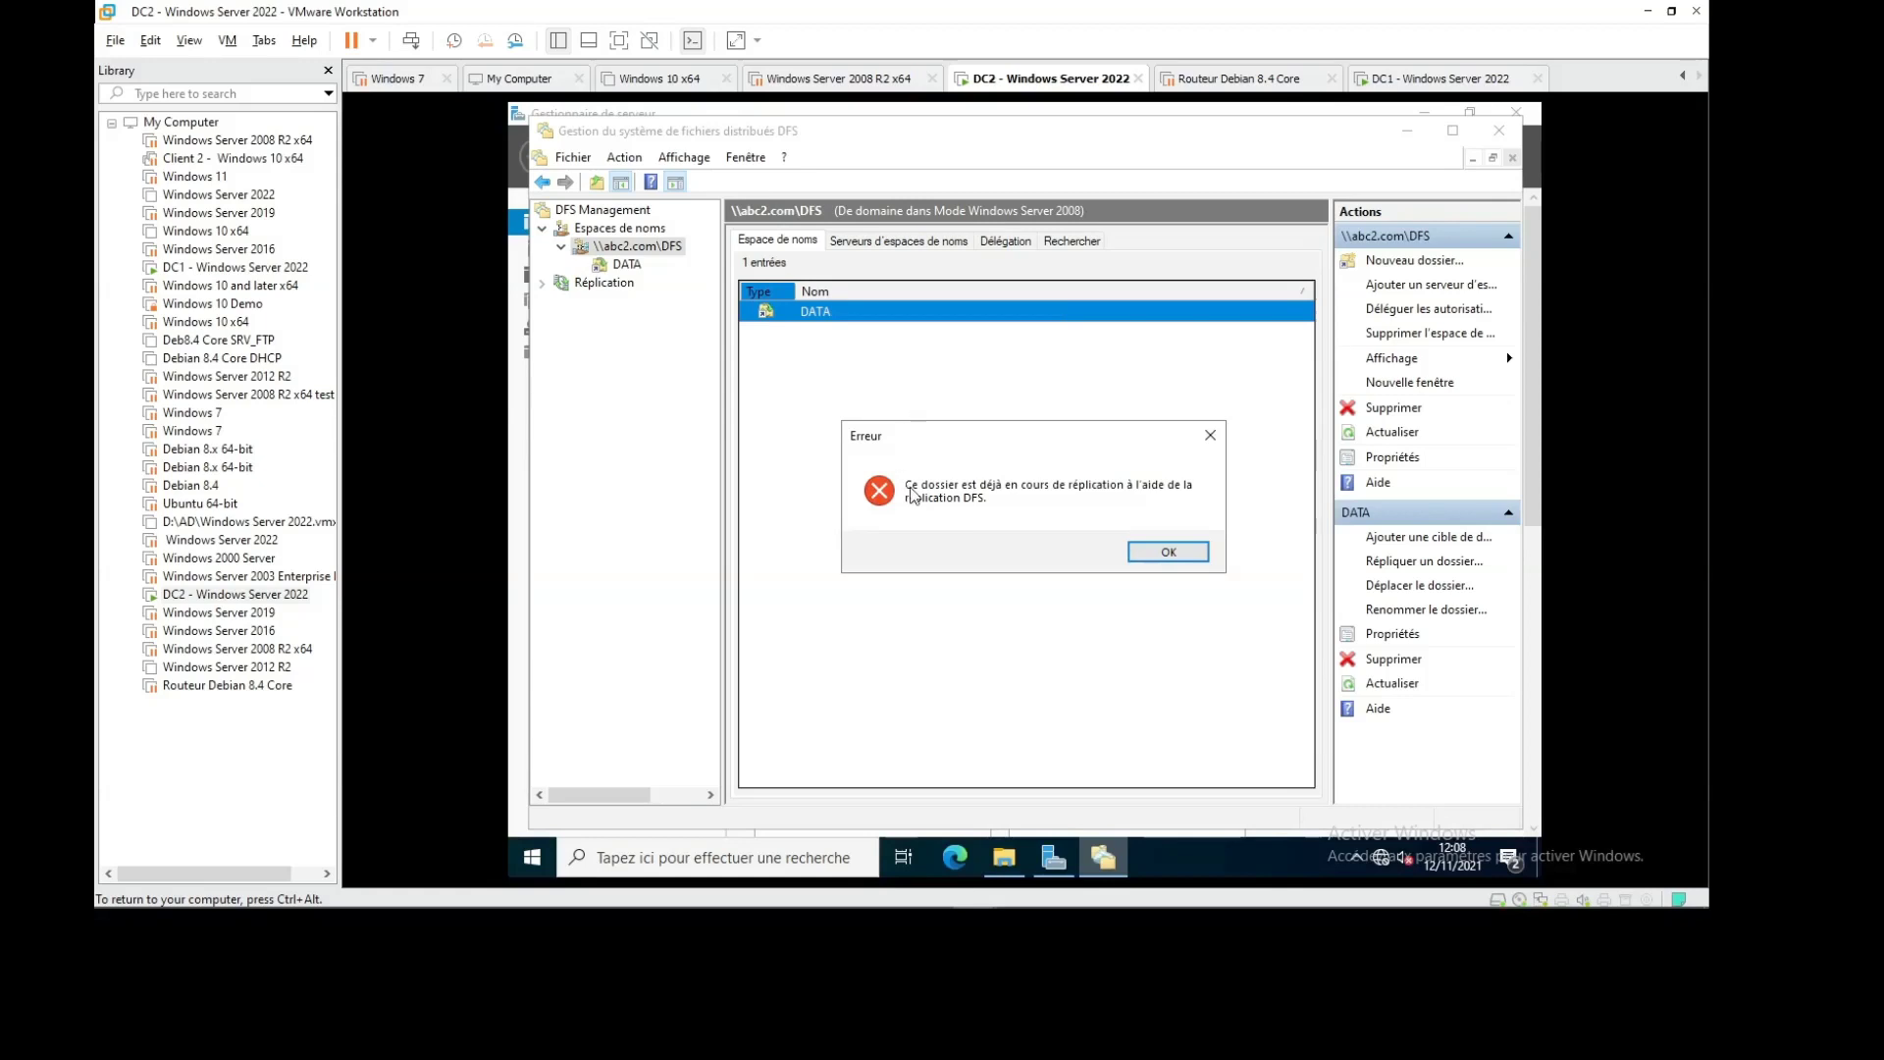
click(1158, 549)
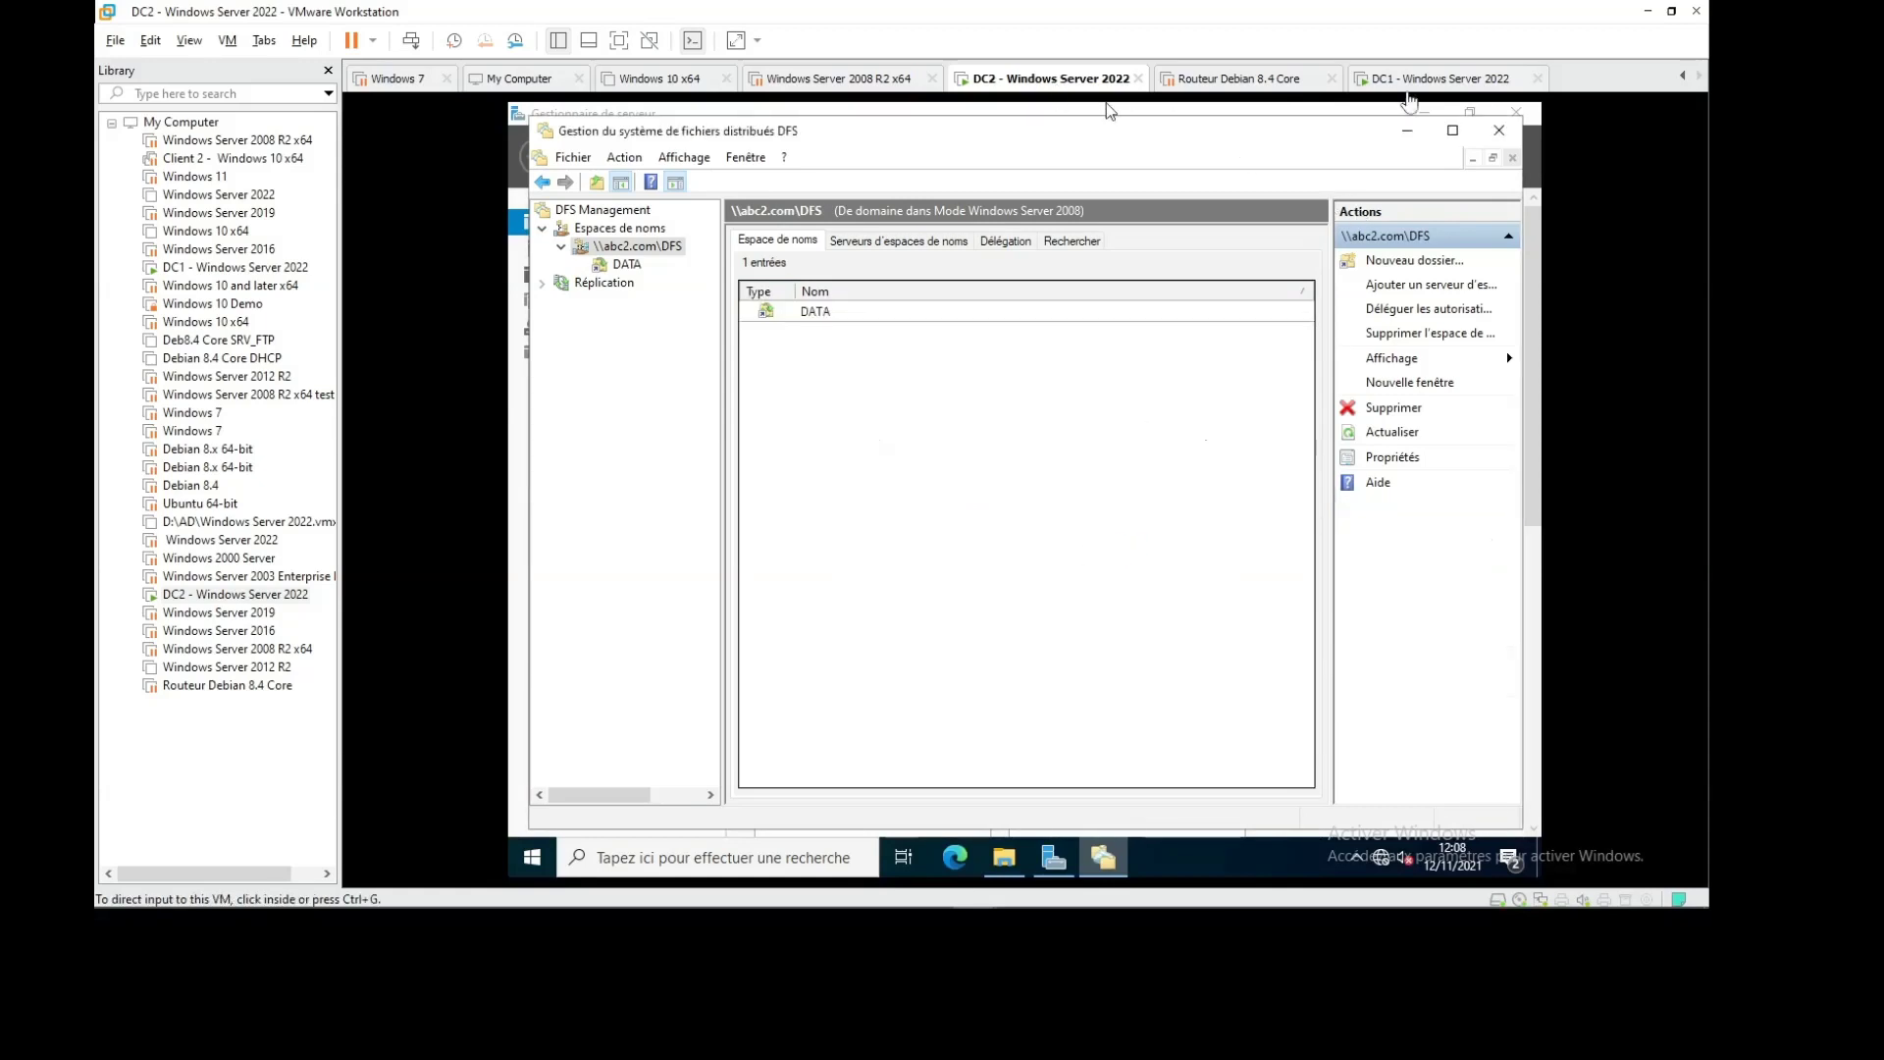
On DC1, open the \\ABC2.com\DFS namespace via Run and enter its DATA folder
click(1412, 81)
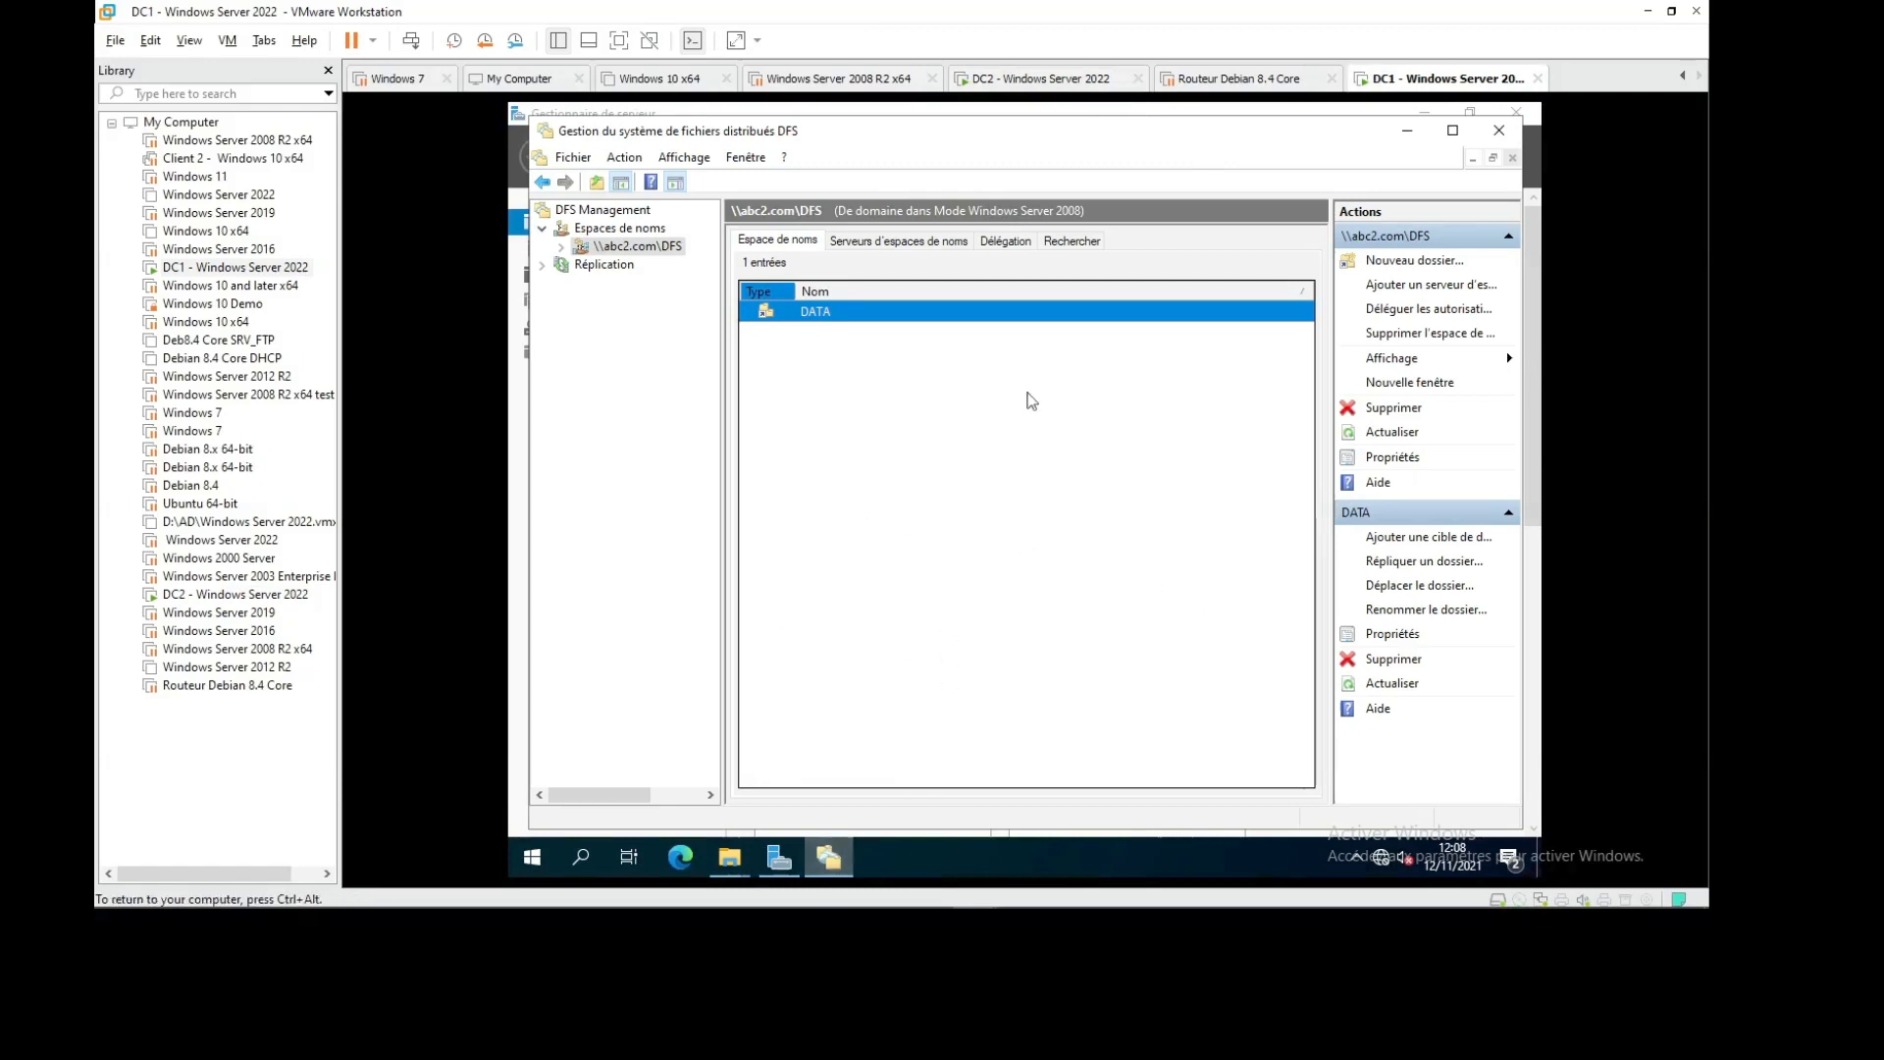
click(1408, 134)
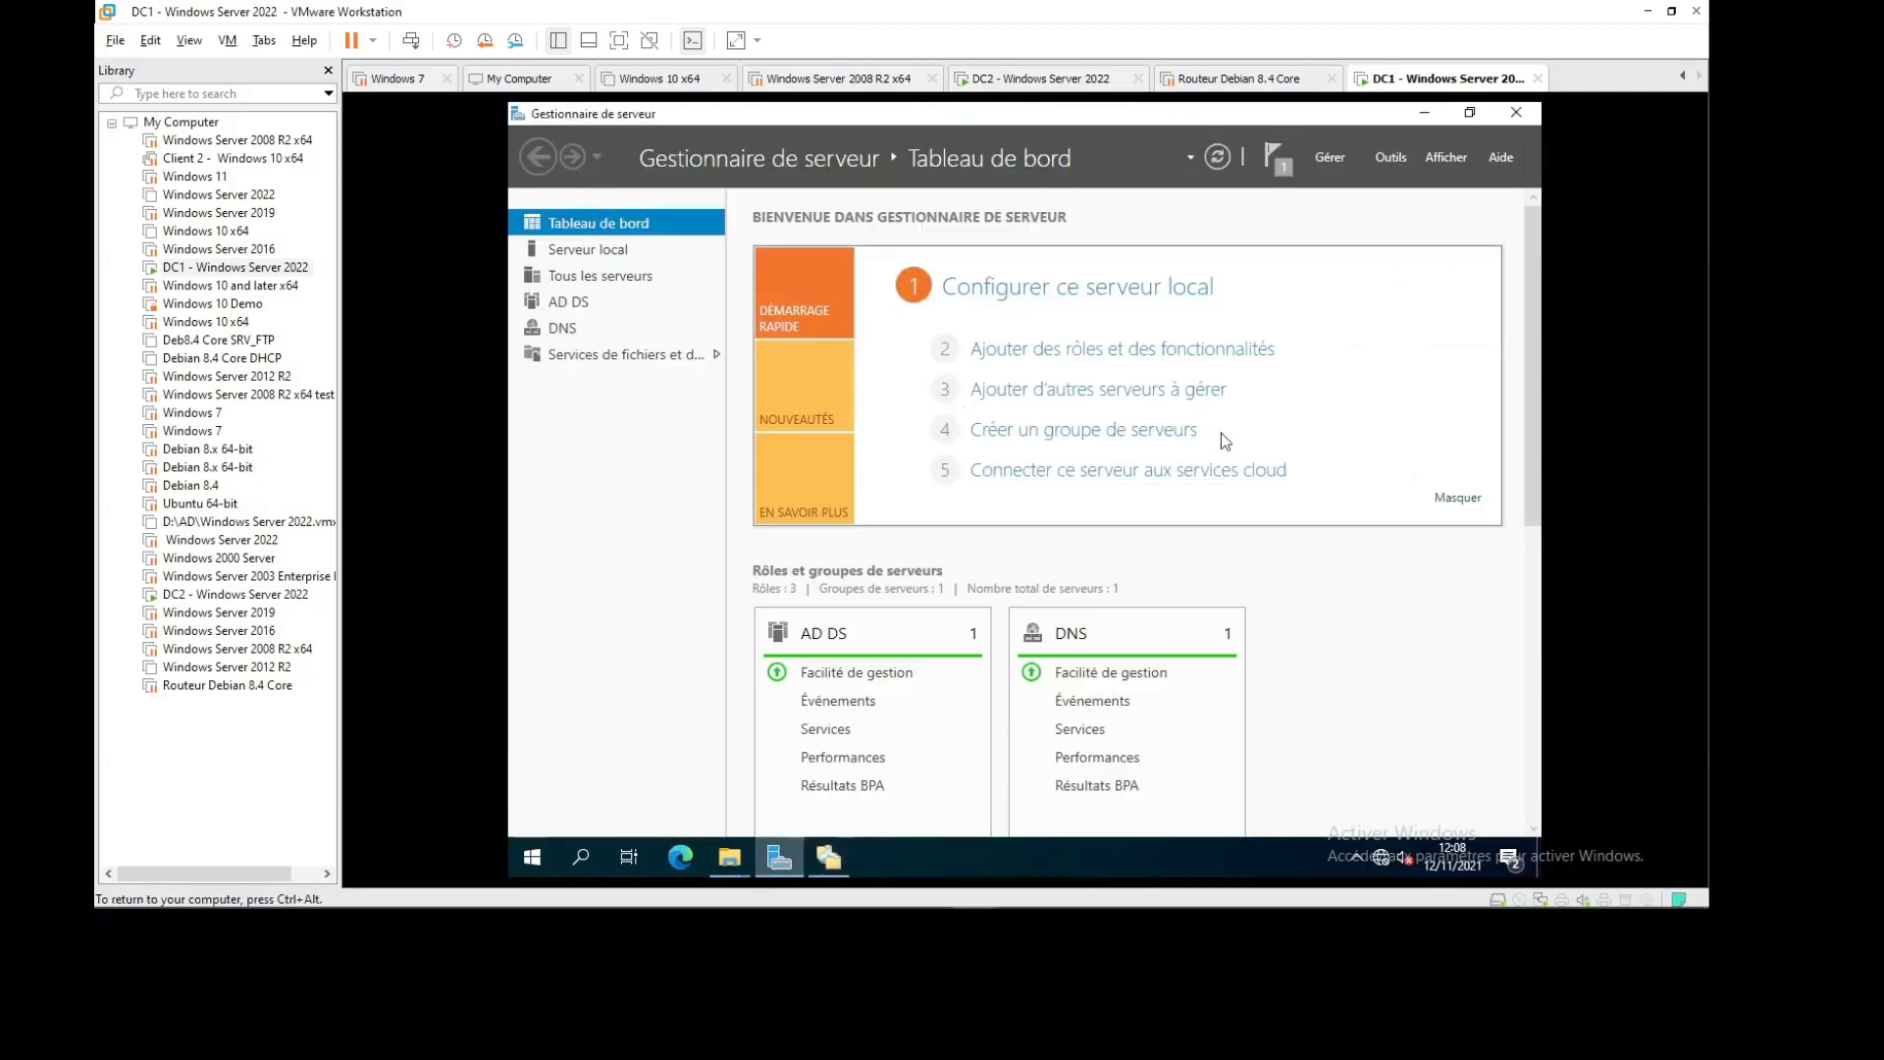
key(super+r)
click(704, 693)
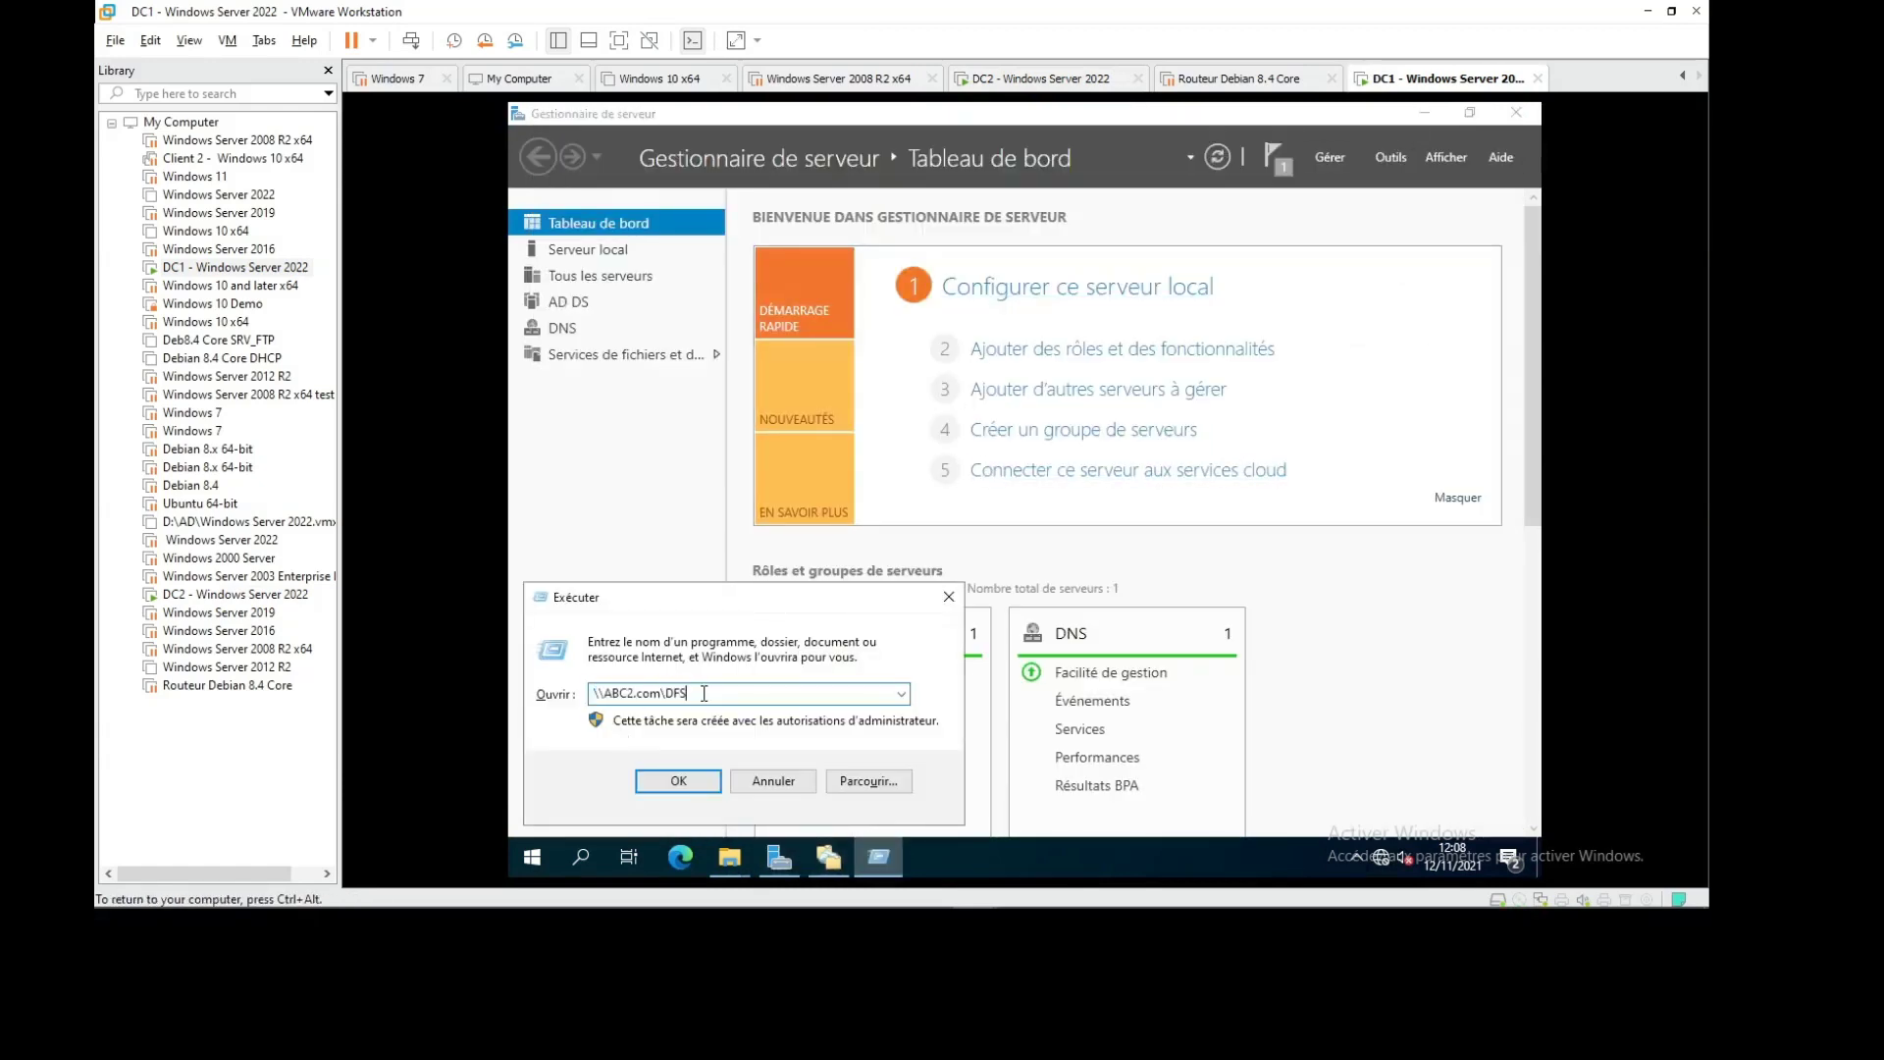
drag(704, 693, 581, 698)
key(Return)
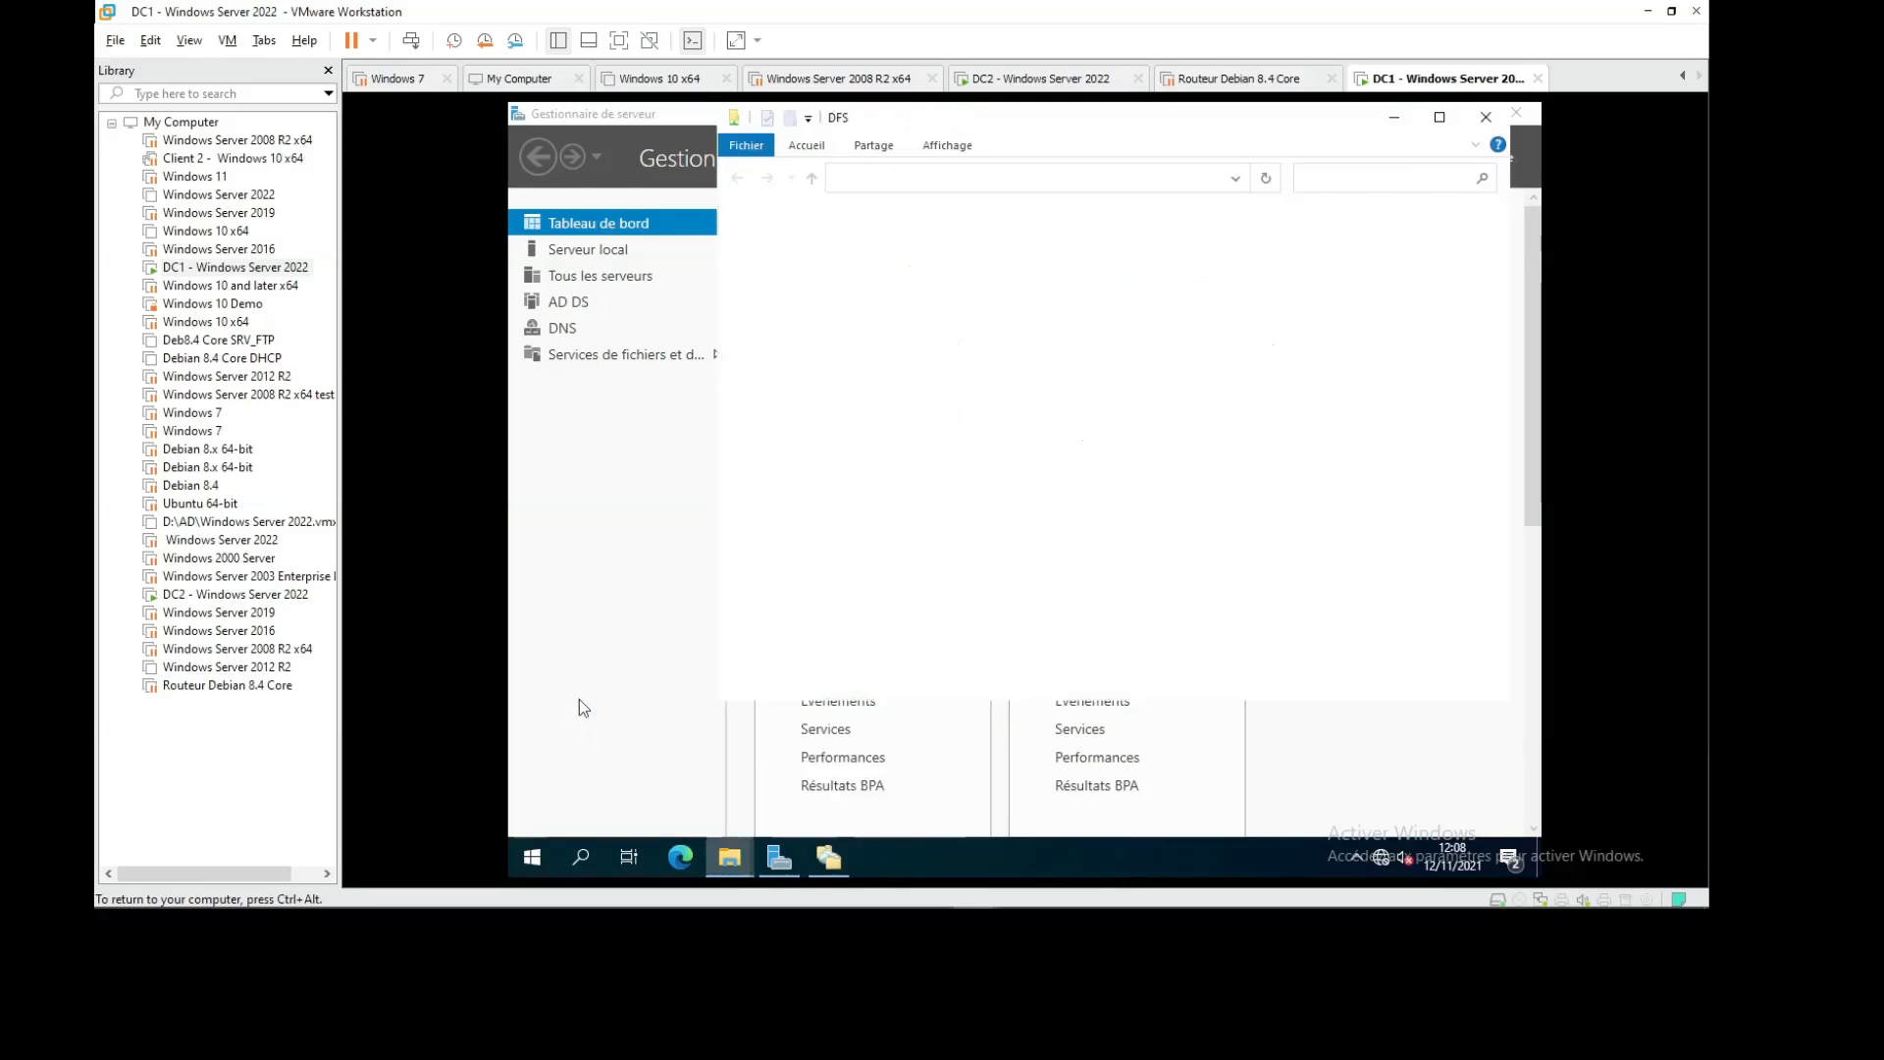
double_click(926, 245)
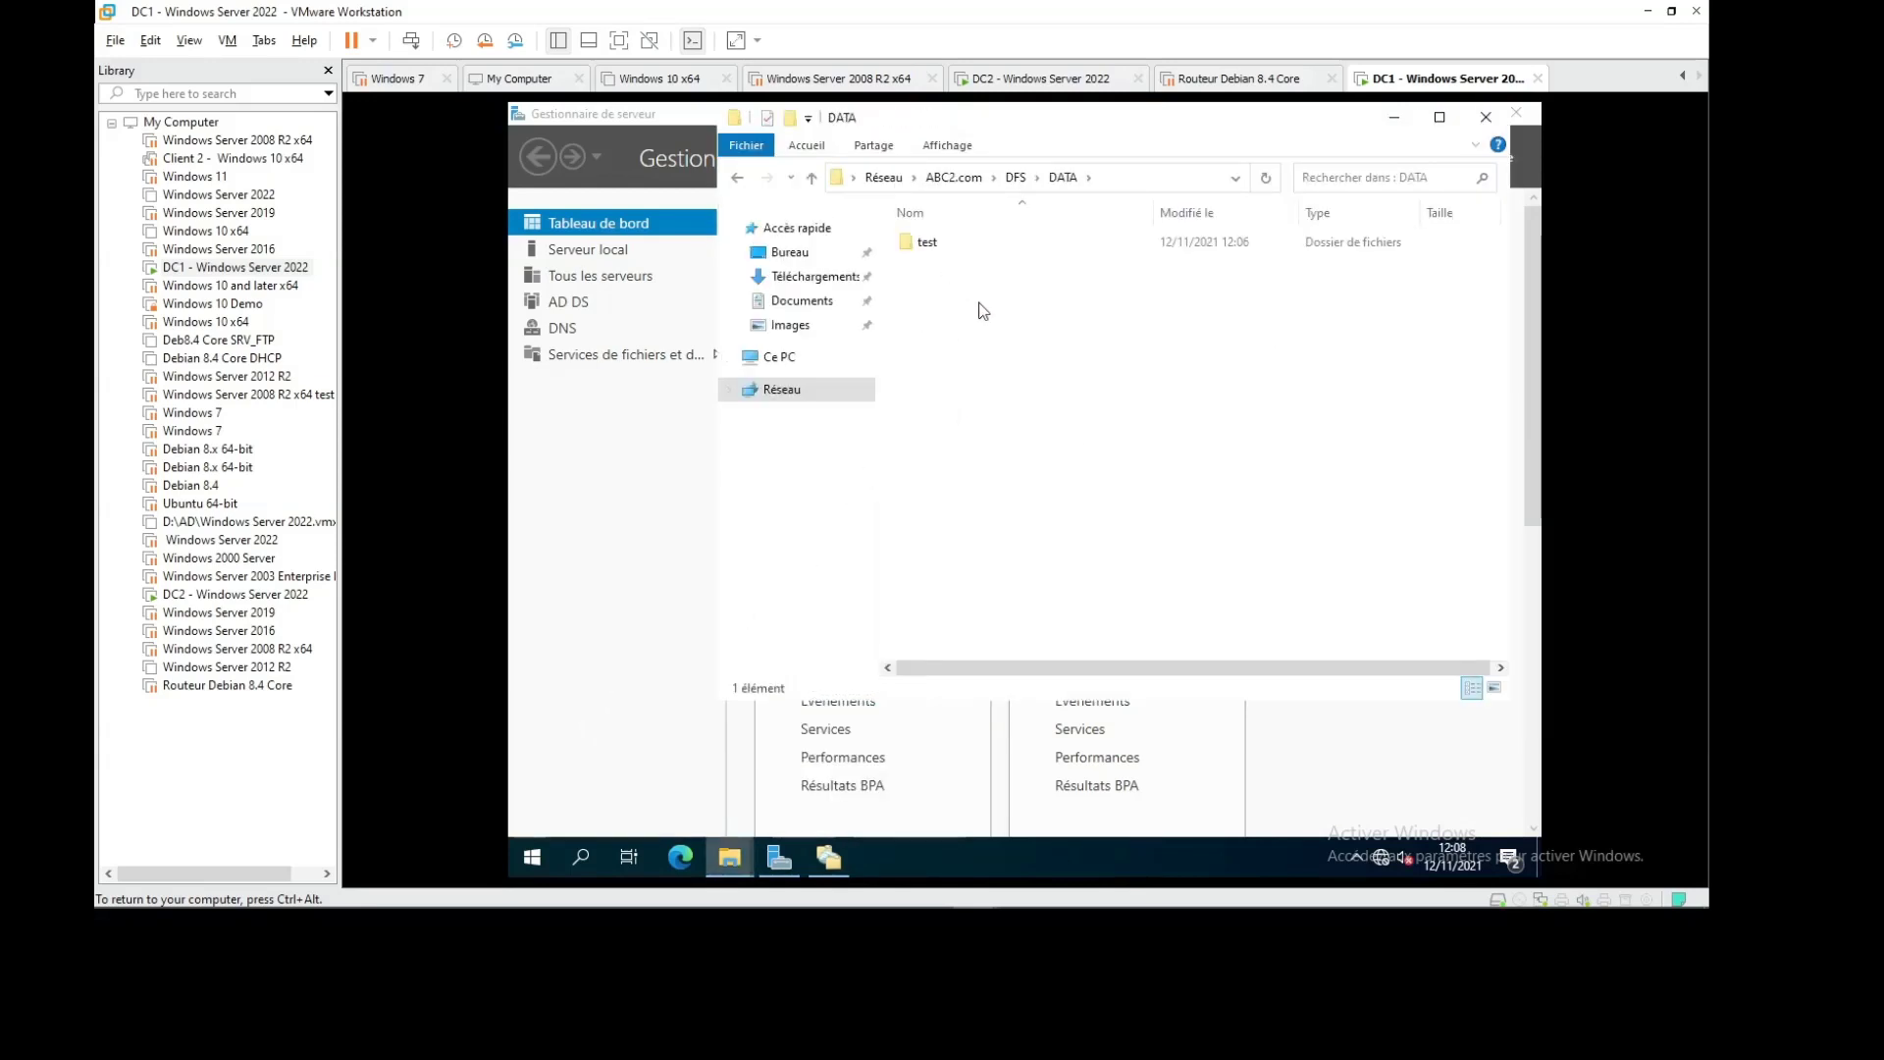
Create a new folder named test2 inside DATA, then return to DC2
right_click(979, 302)
mouse_move(1064, 510)
click(1266, 514)
text(test)
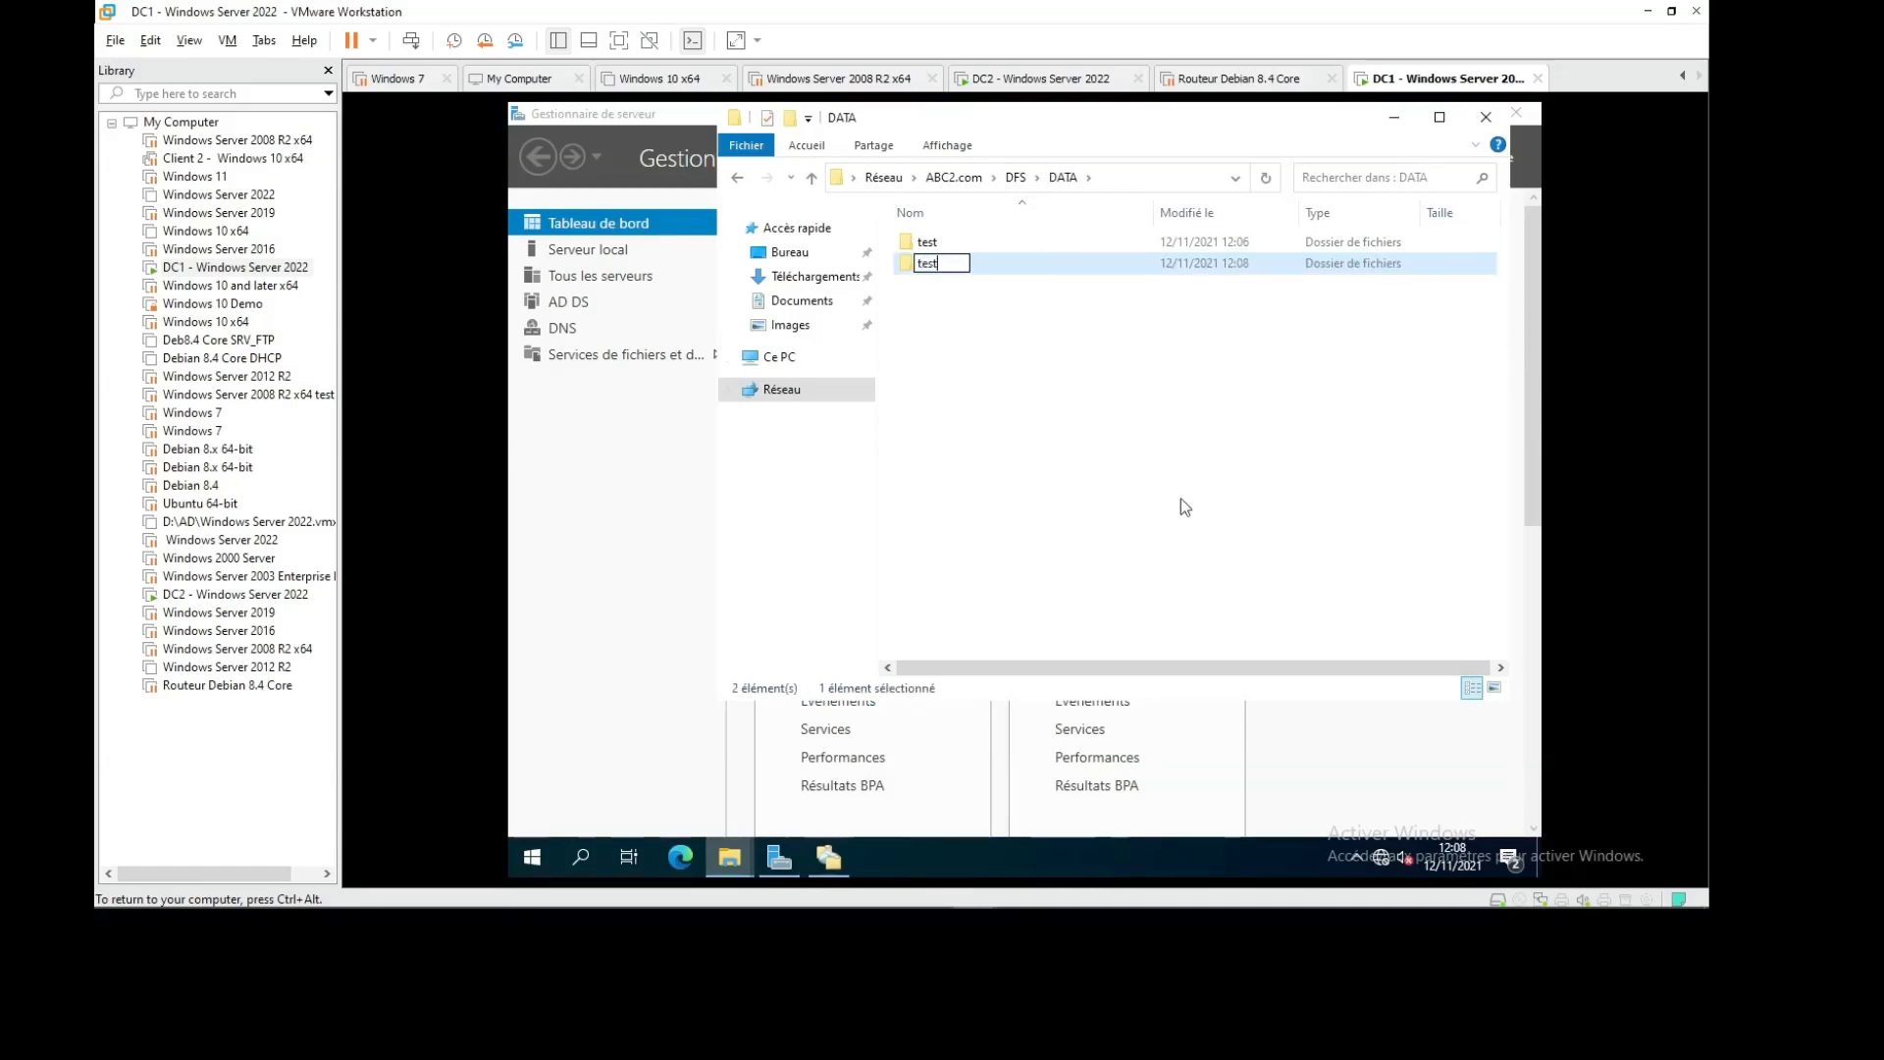
text(2)
key(Return)
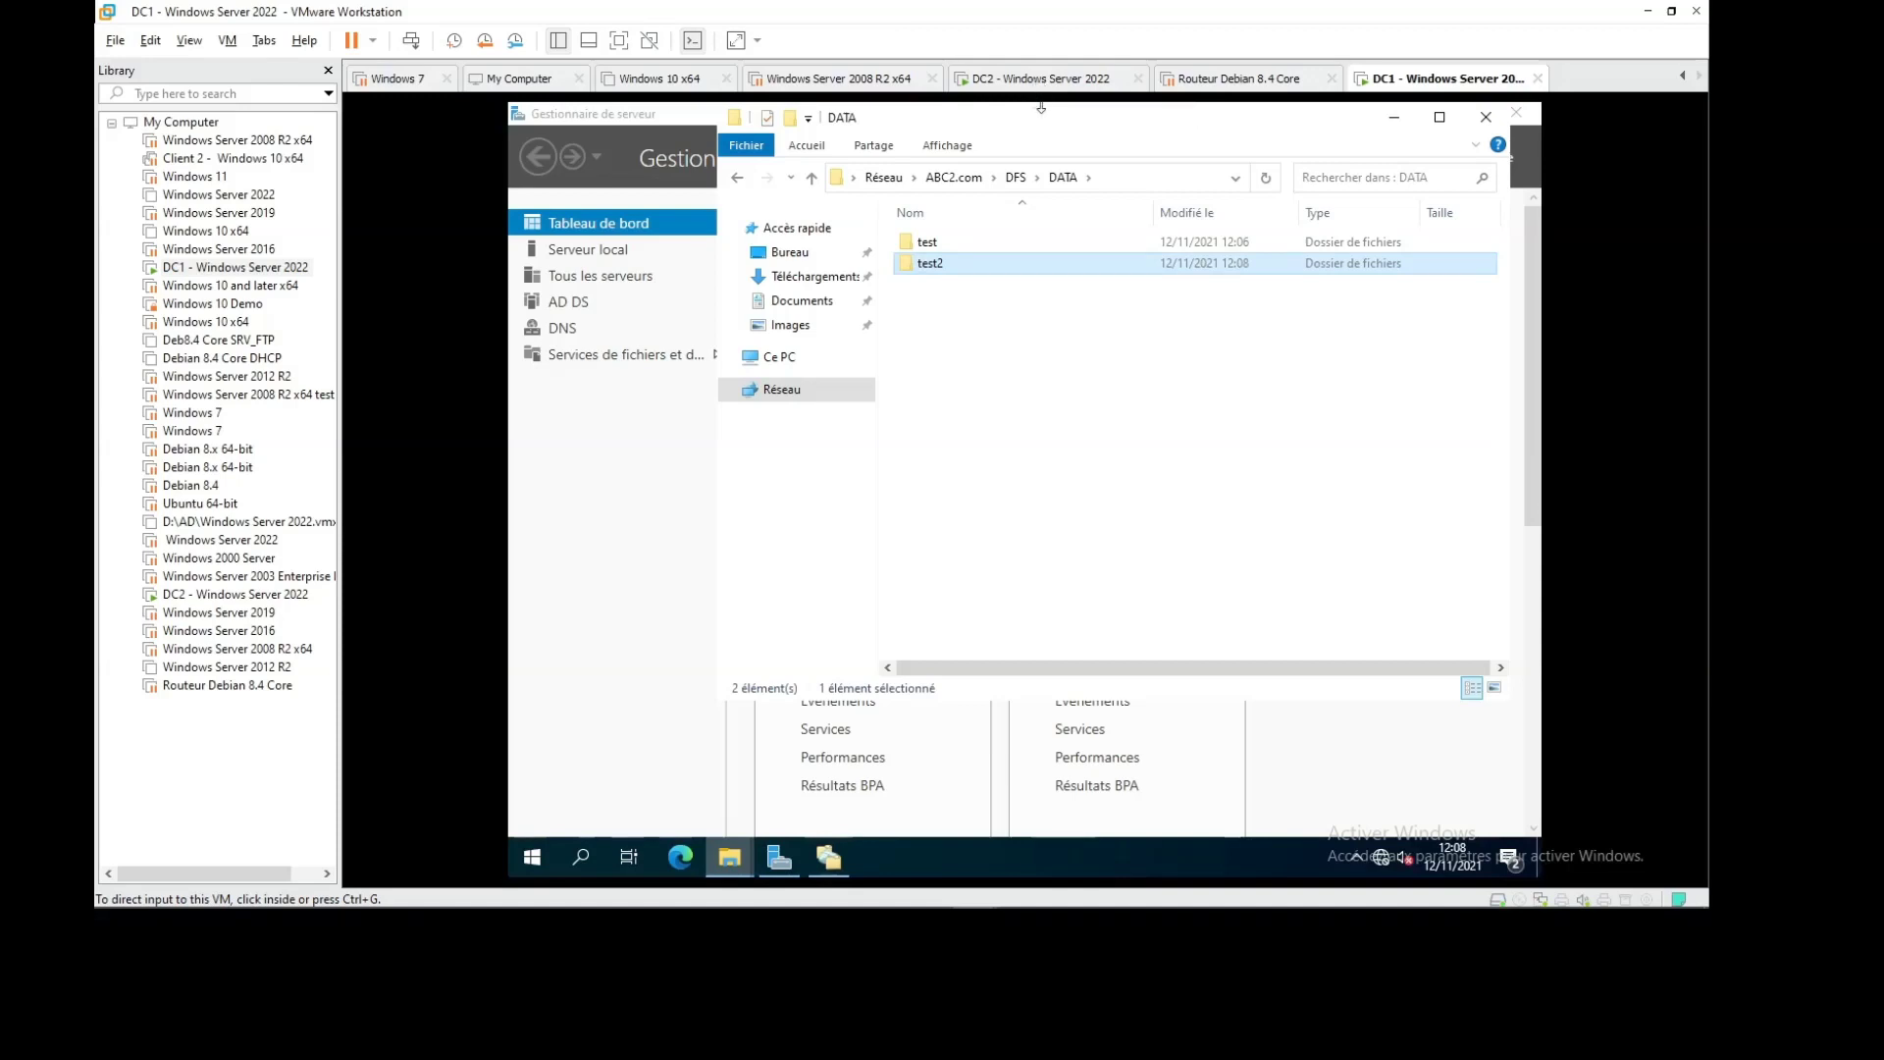
click(1045, 78)
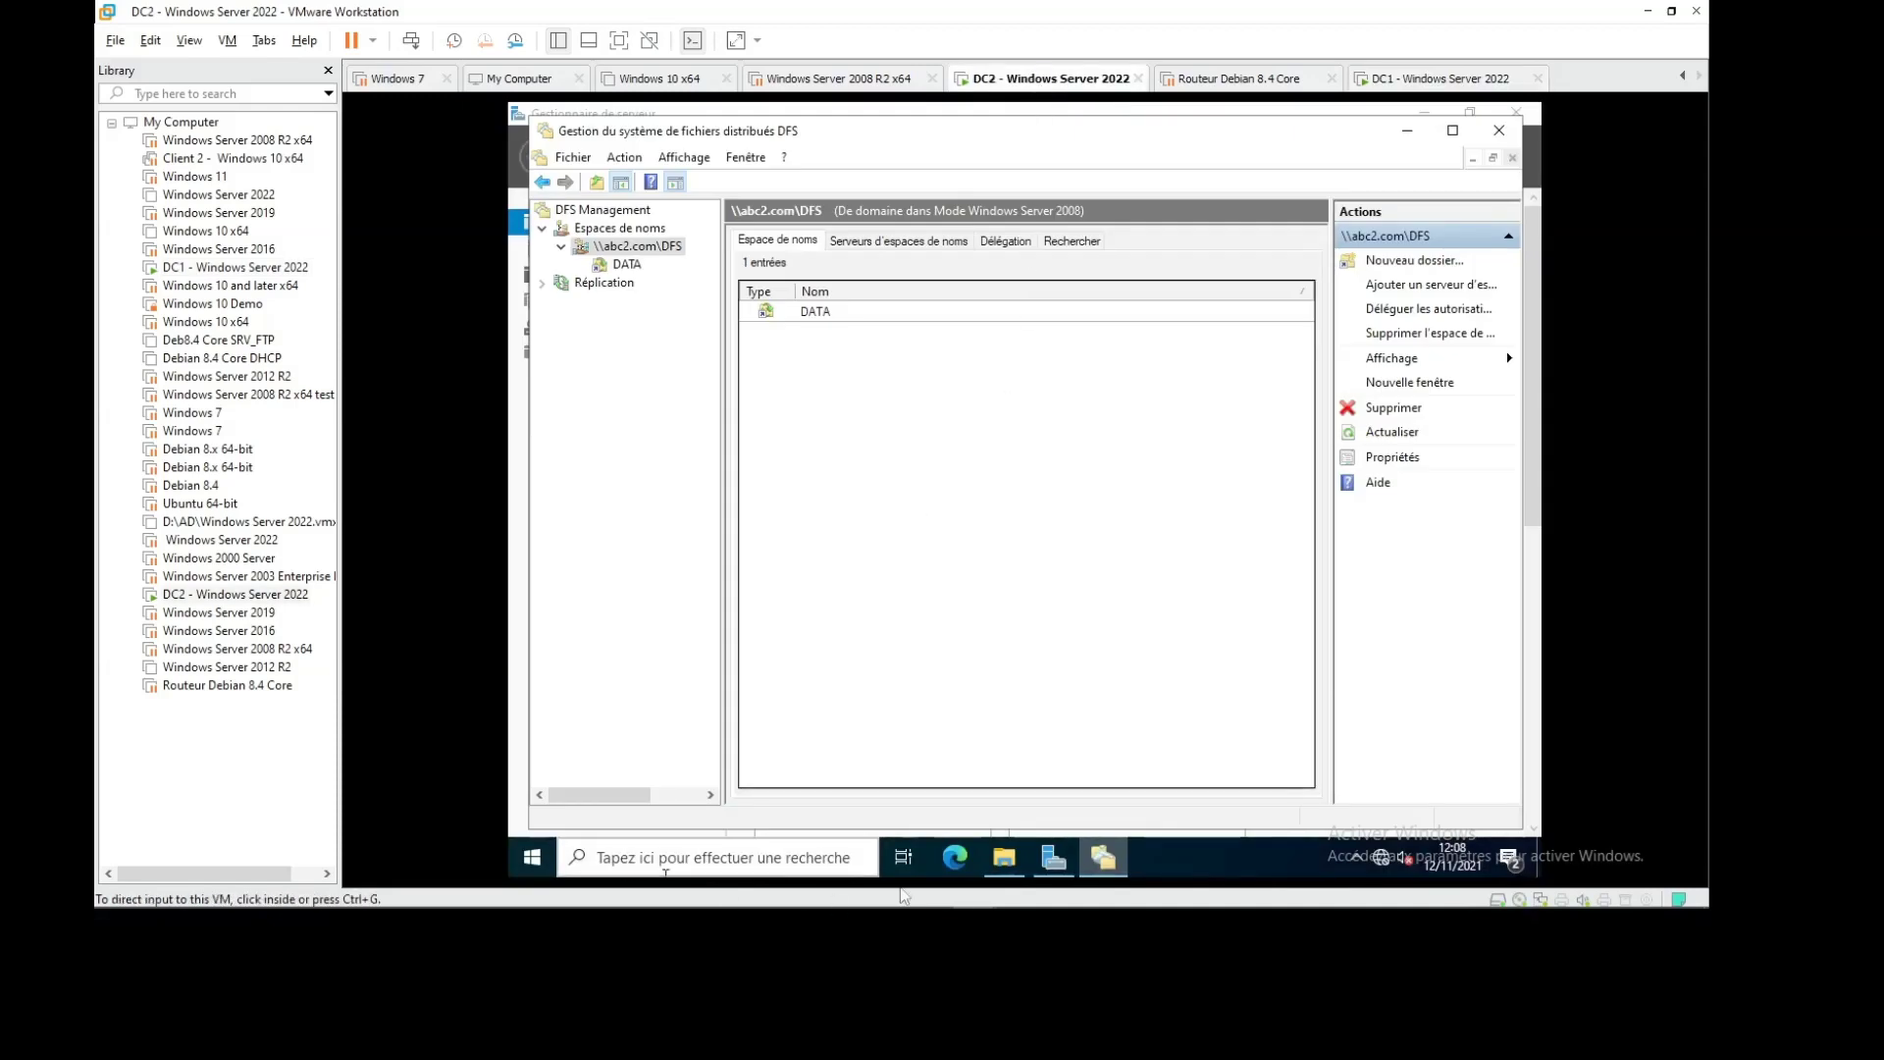
On DC2, open C:\DATA2 and refresh it to confirm it is still empty
click(1003, 857)
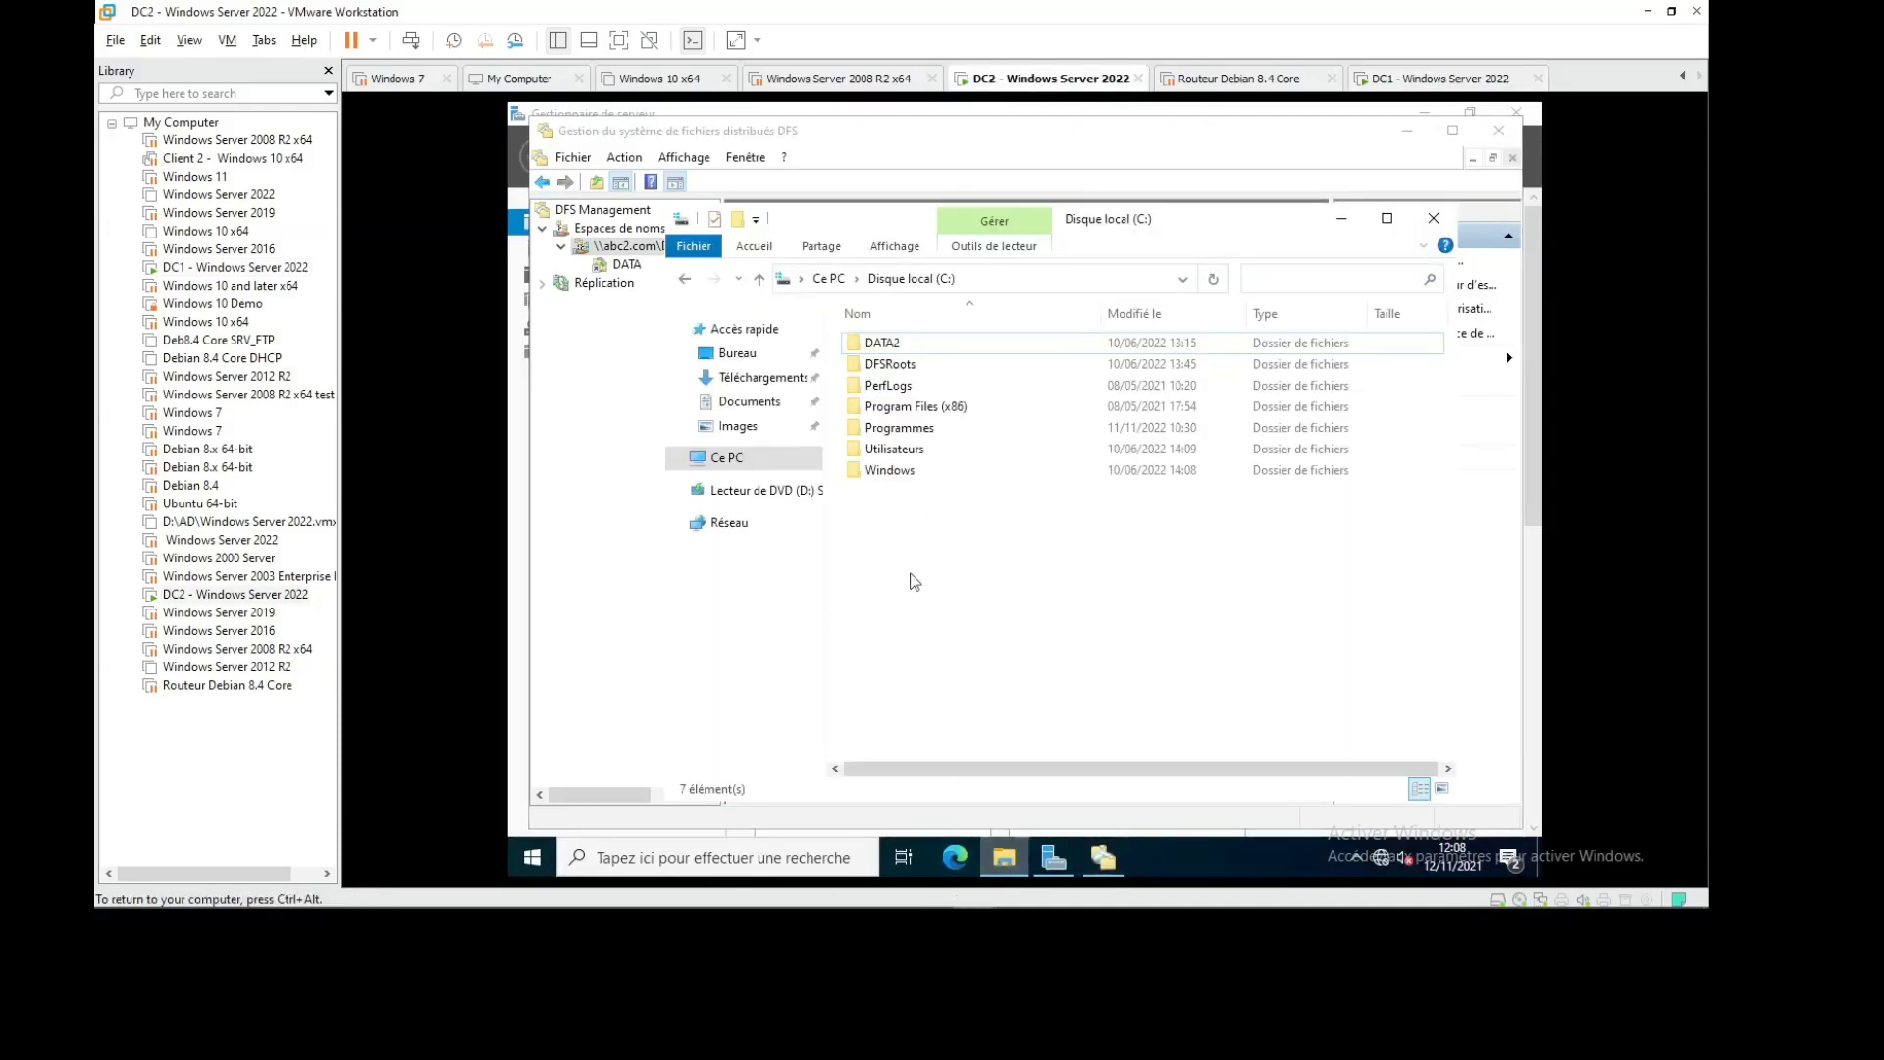
double_click(883, 343)
right_click(1007, 430)
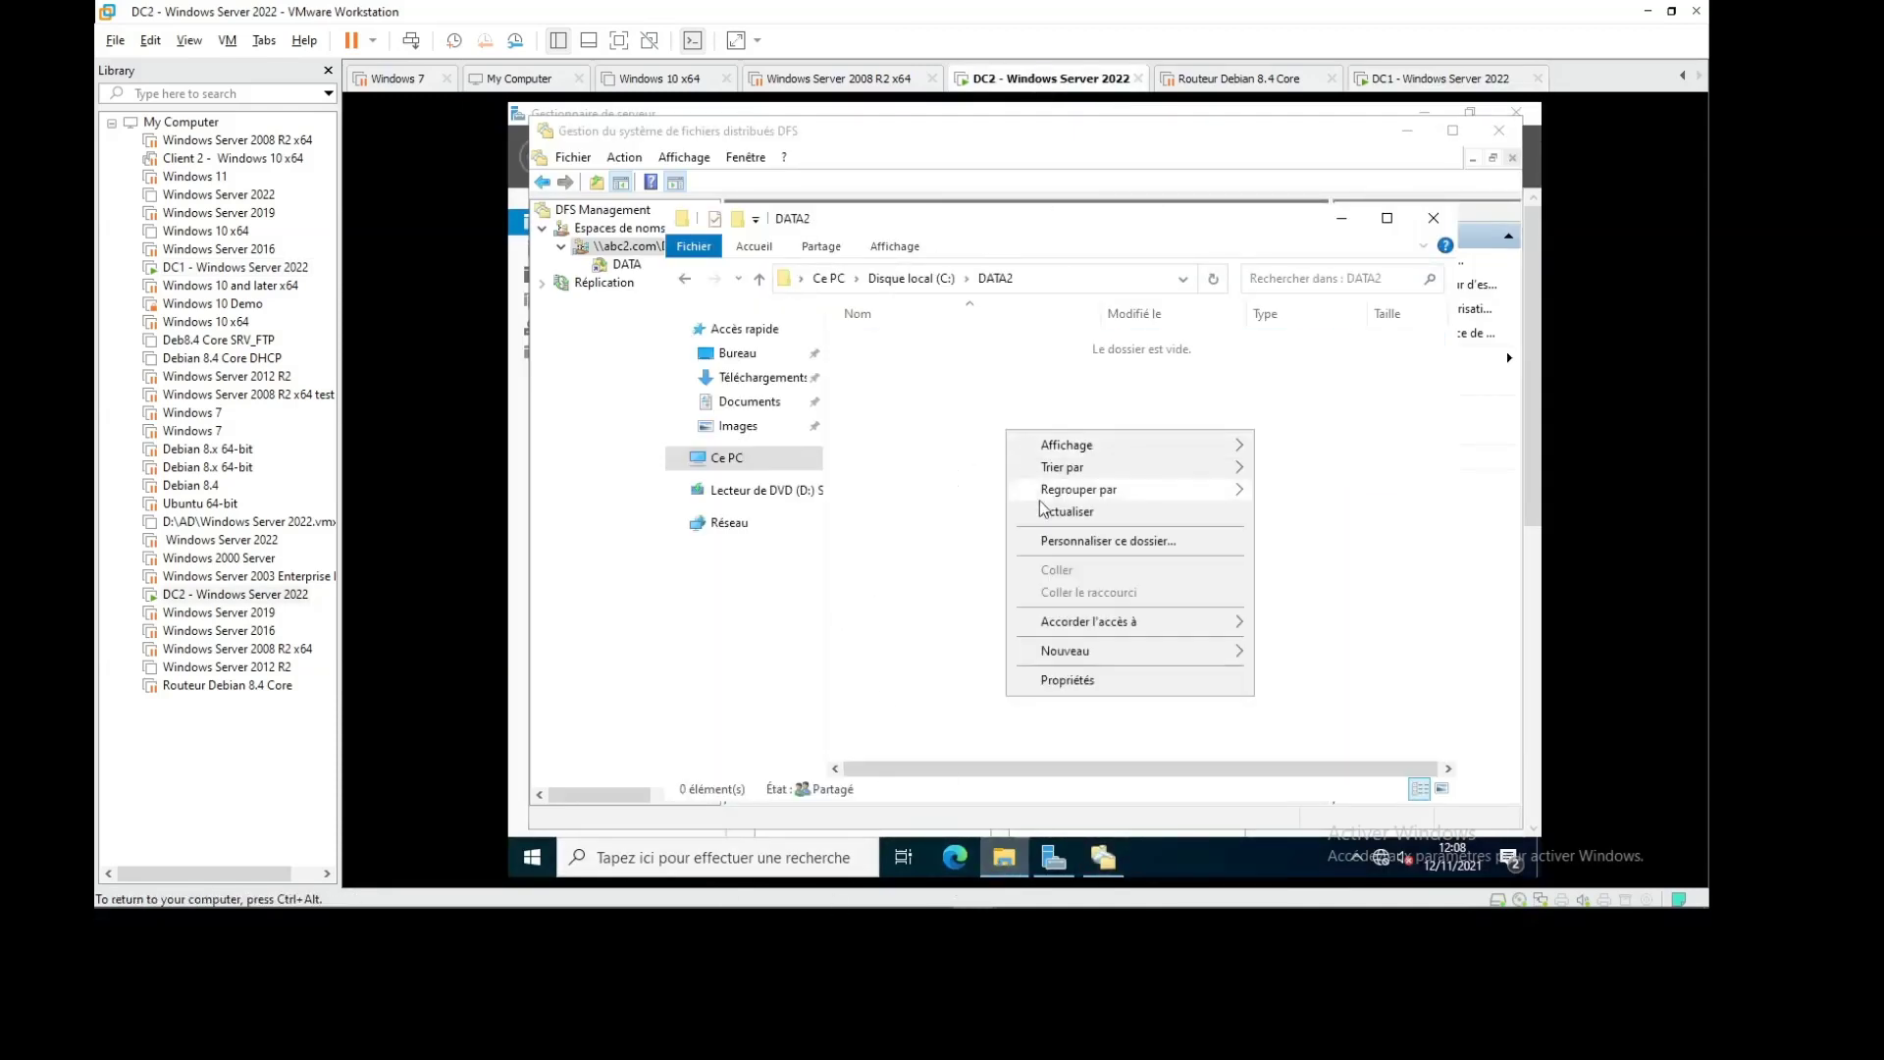
click(1058, 512)
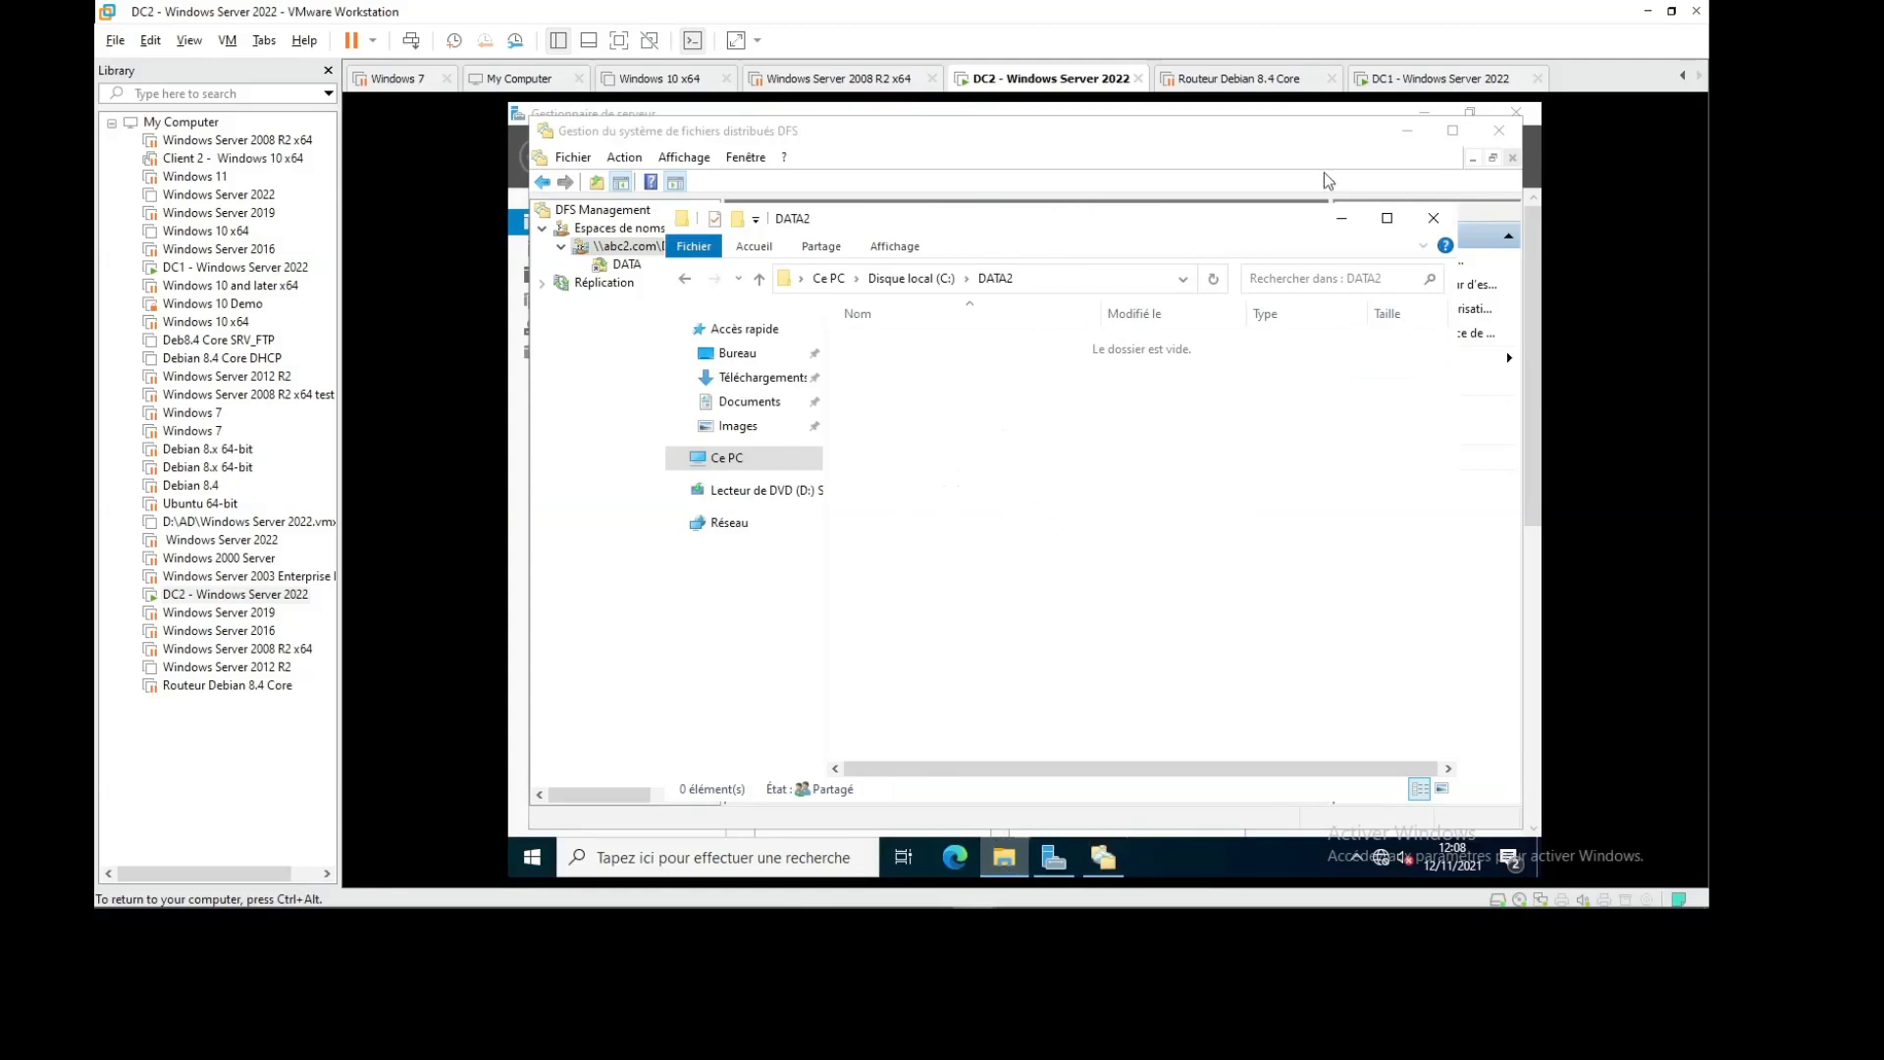
On DC1, open C:\DATA1, which holds the test and test2 folders
click(1440, 79)
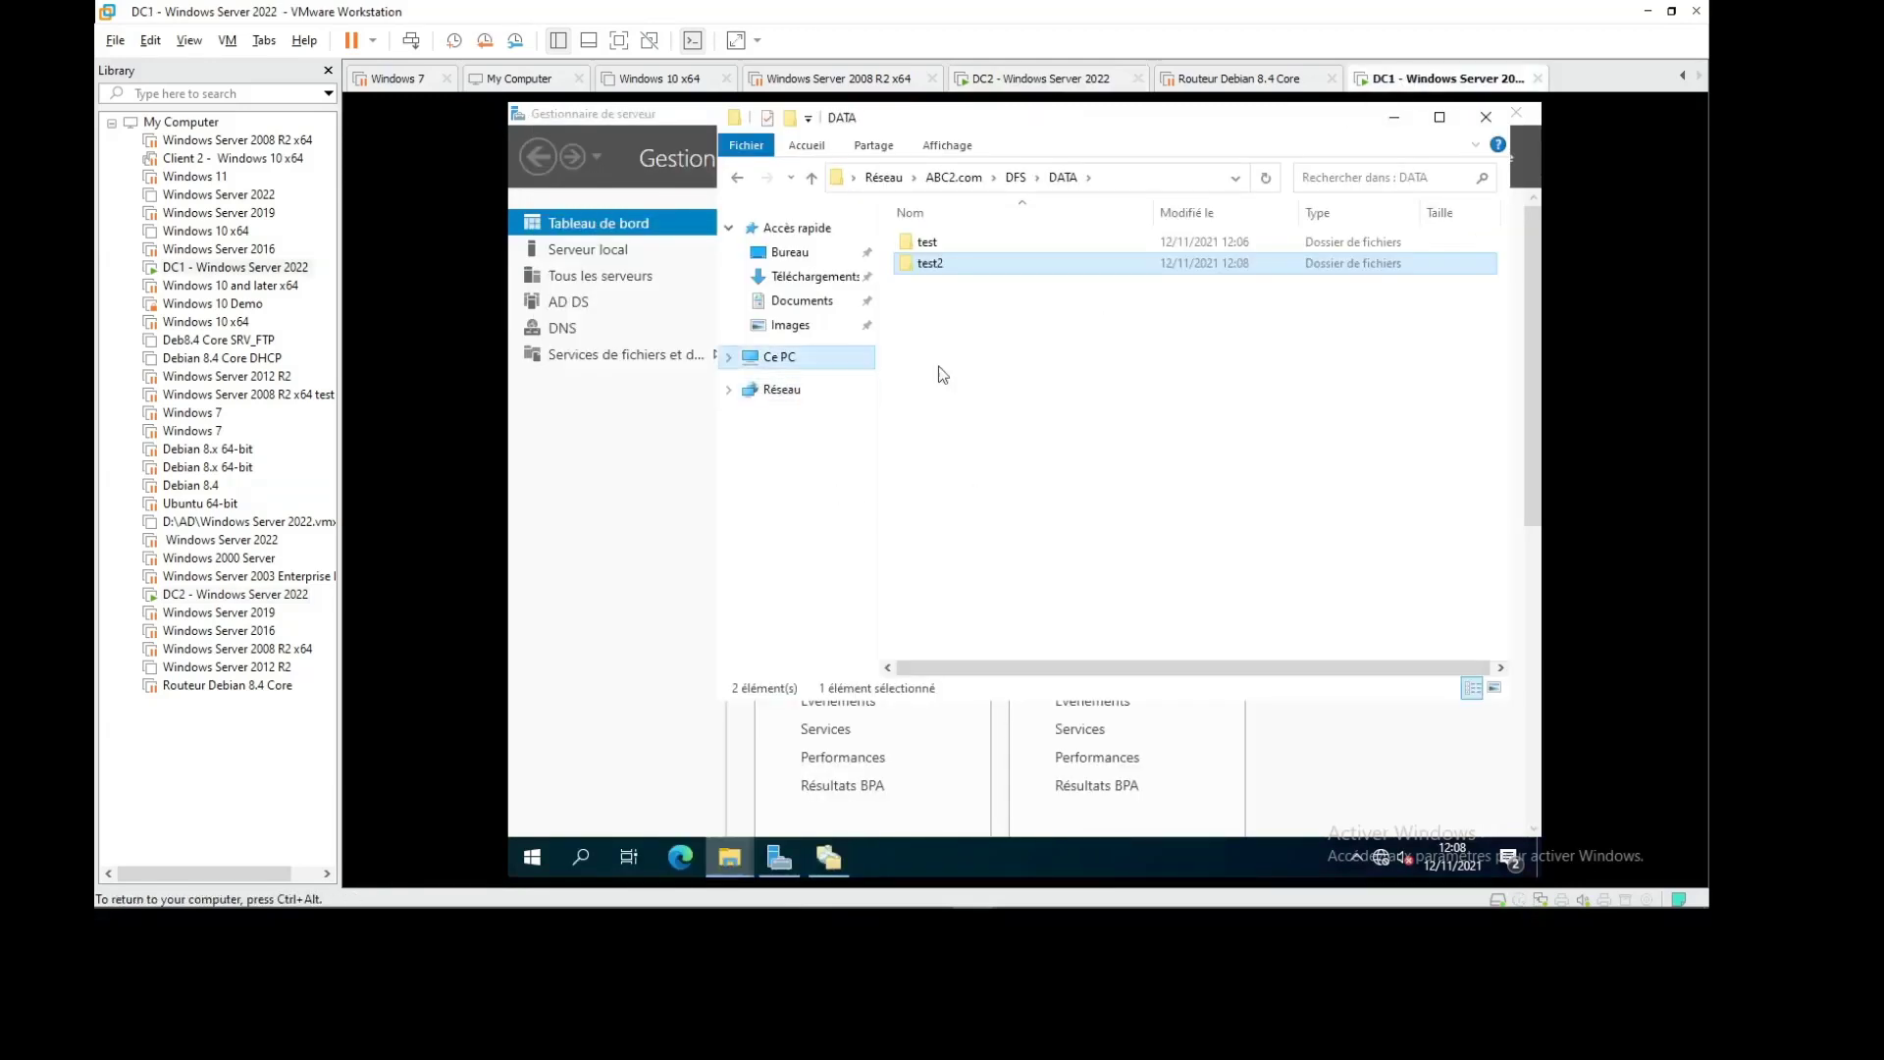
double_click(1227, 510)
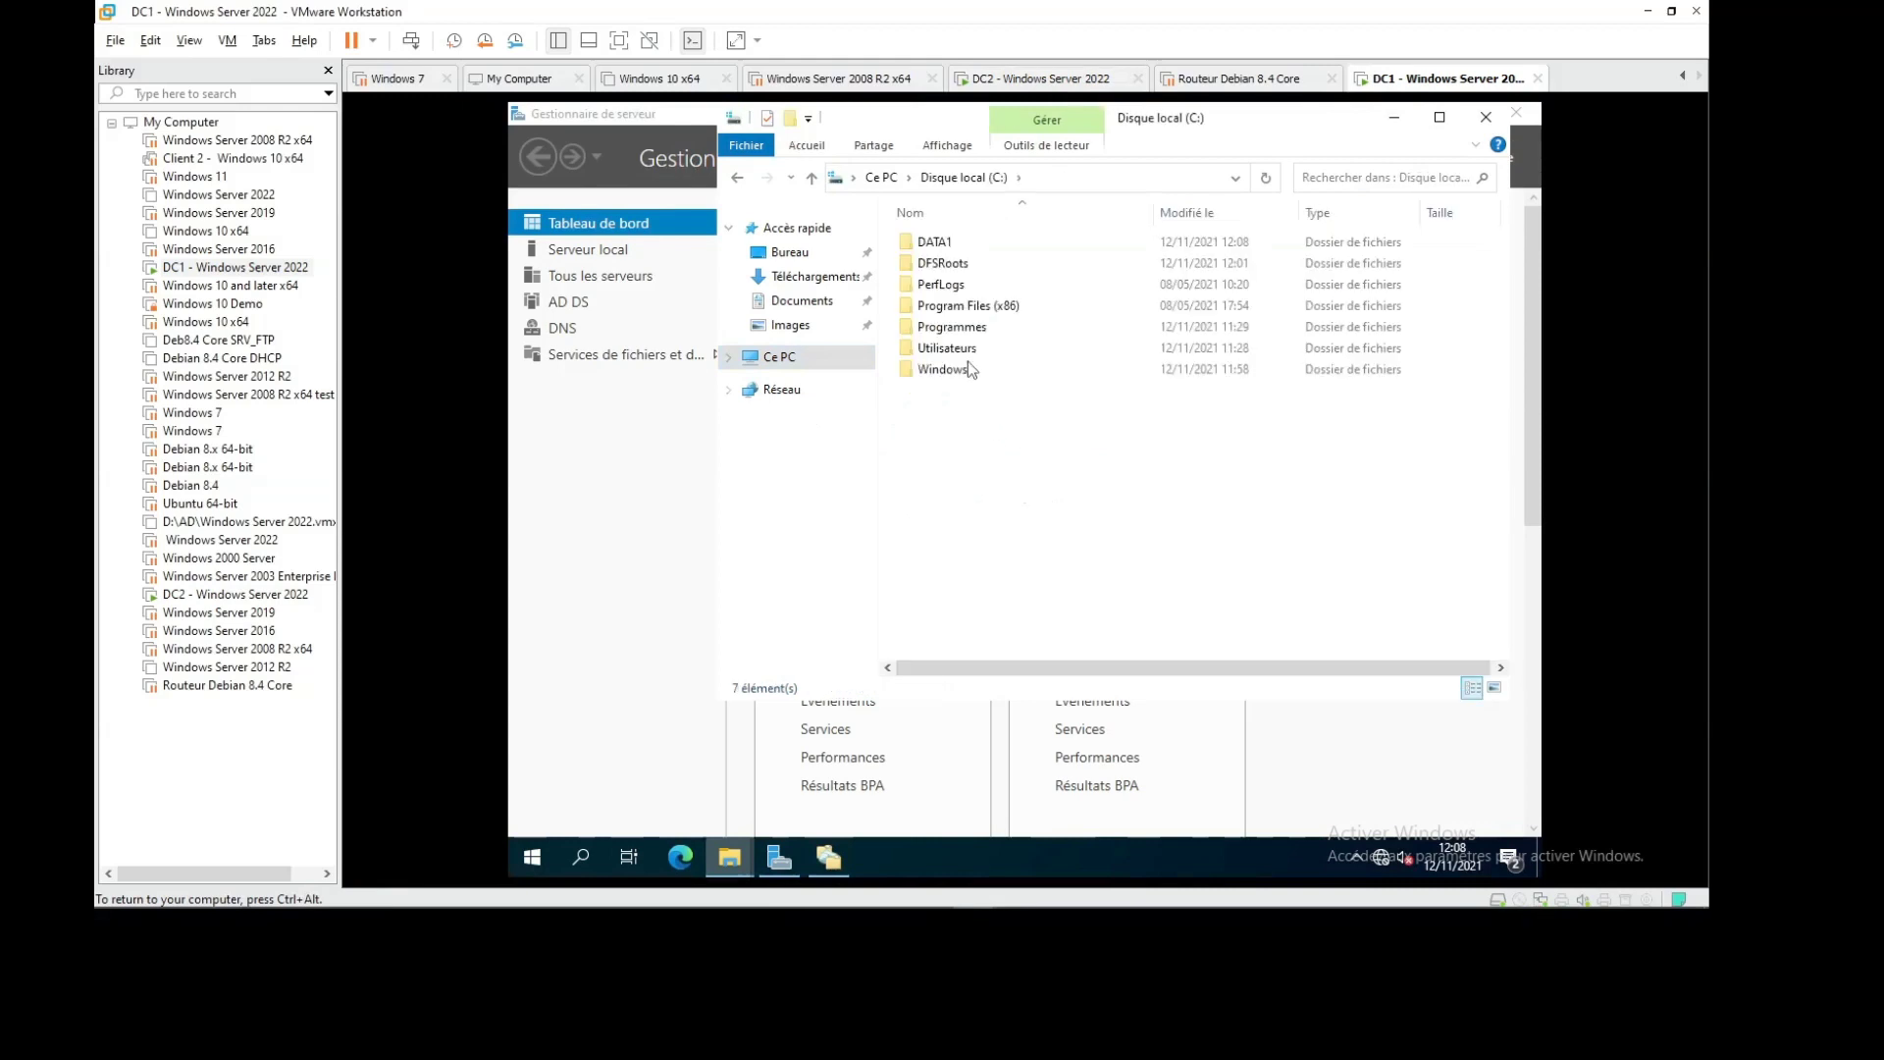
double_click(937, 243)
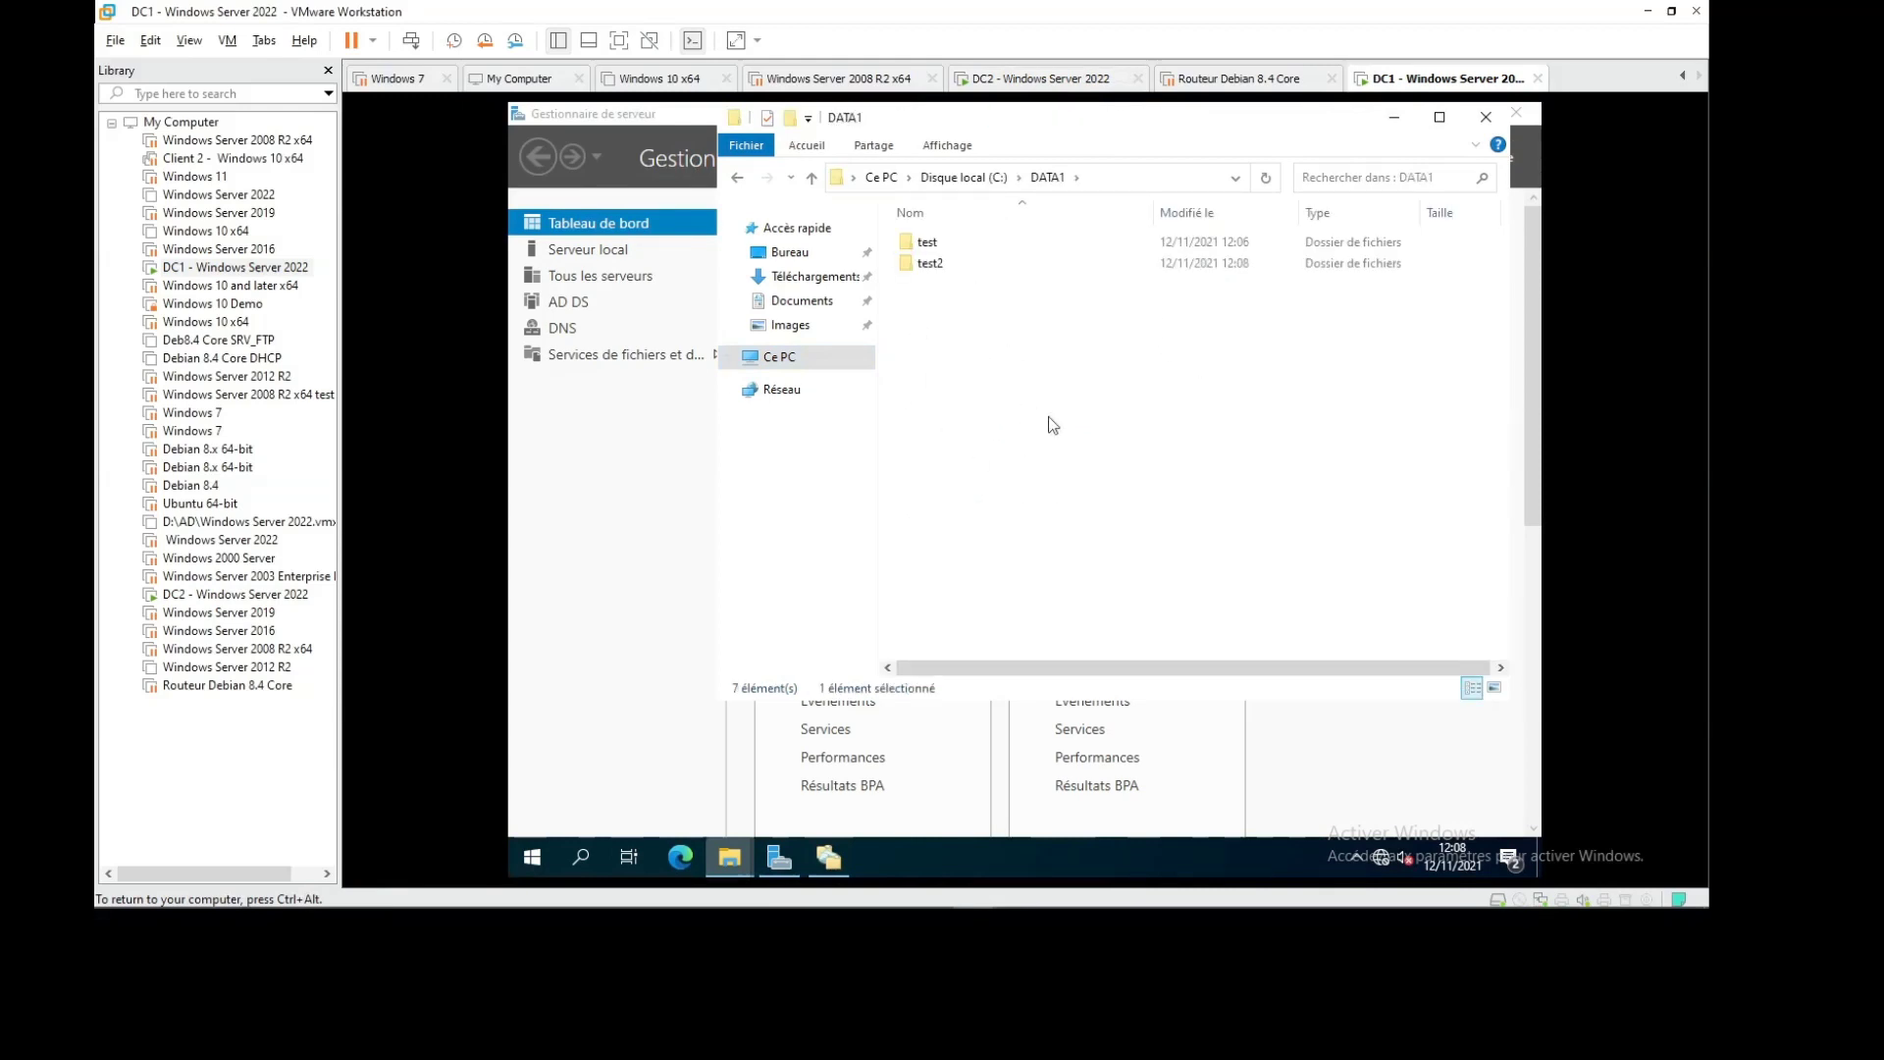
Back on DC2, restore DFS Management and bring up the DATA folder's options
click(1099, 80)
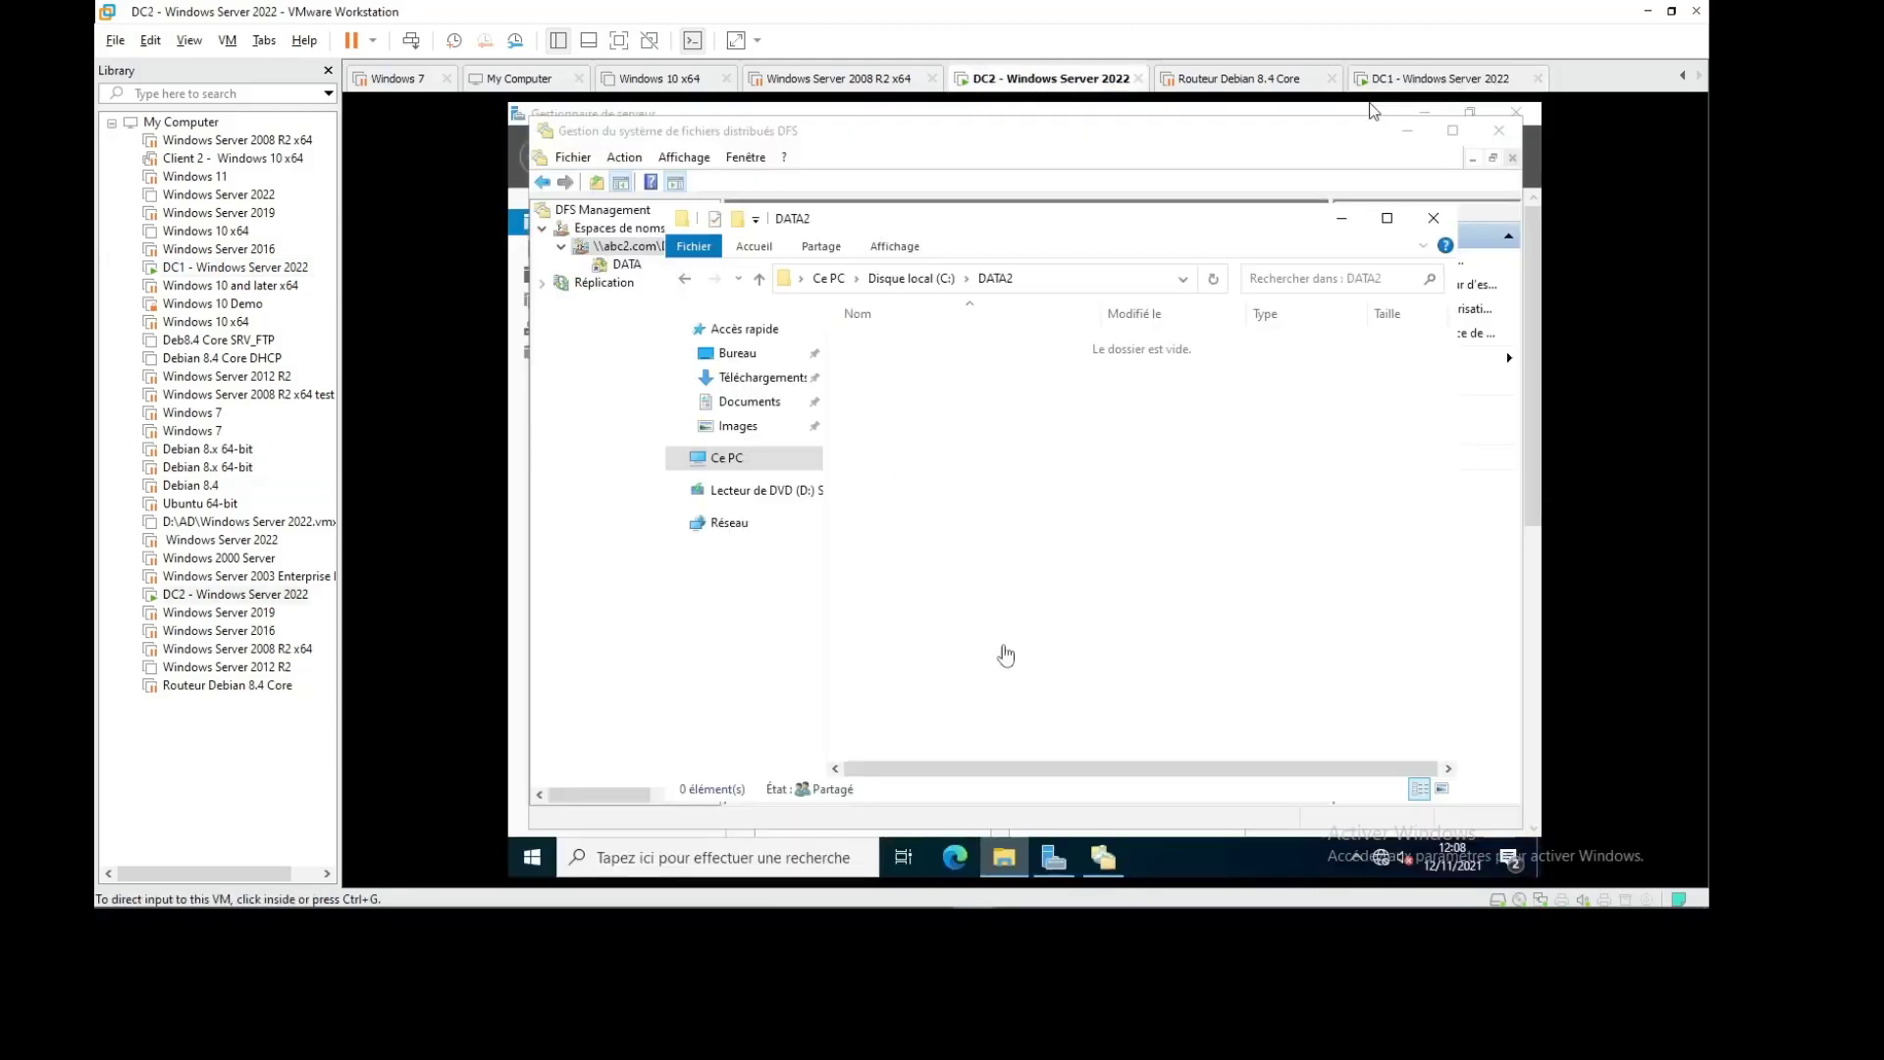
click(1103, 857)
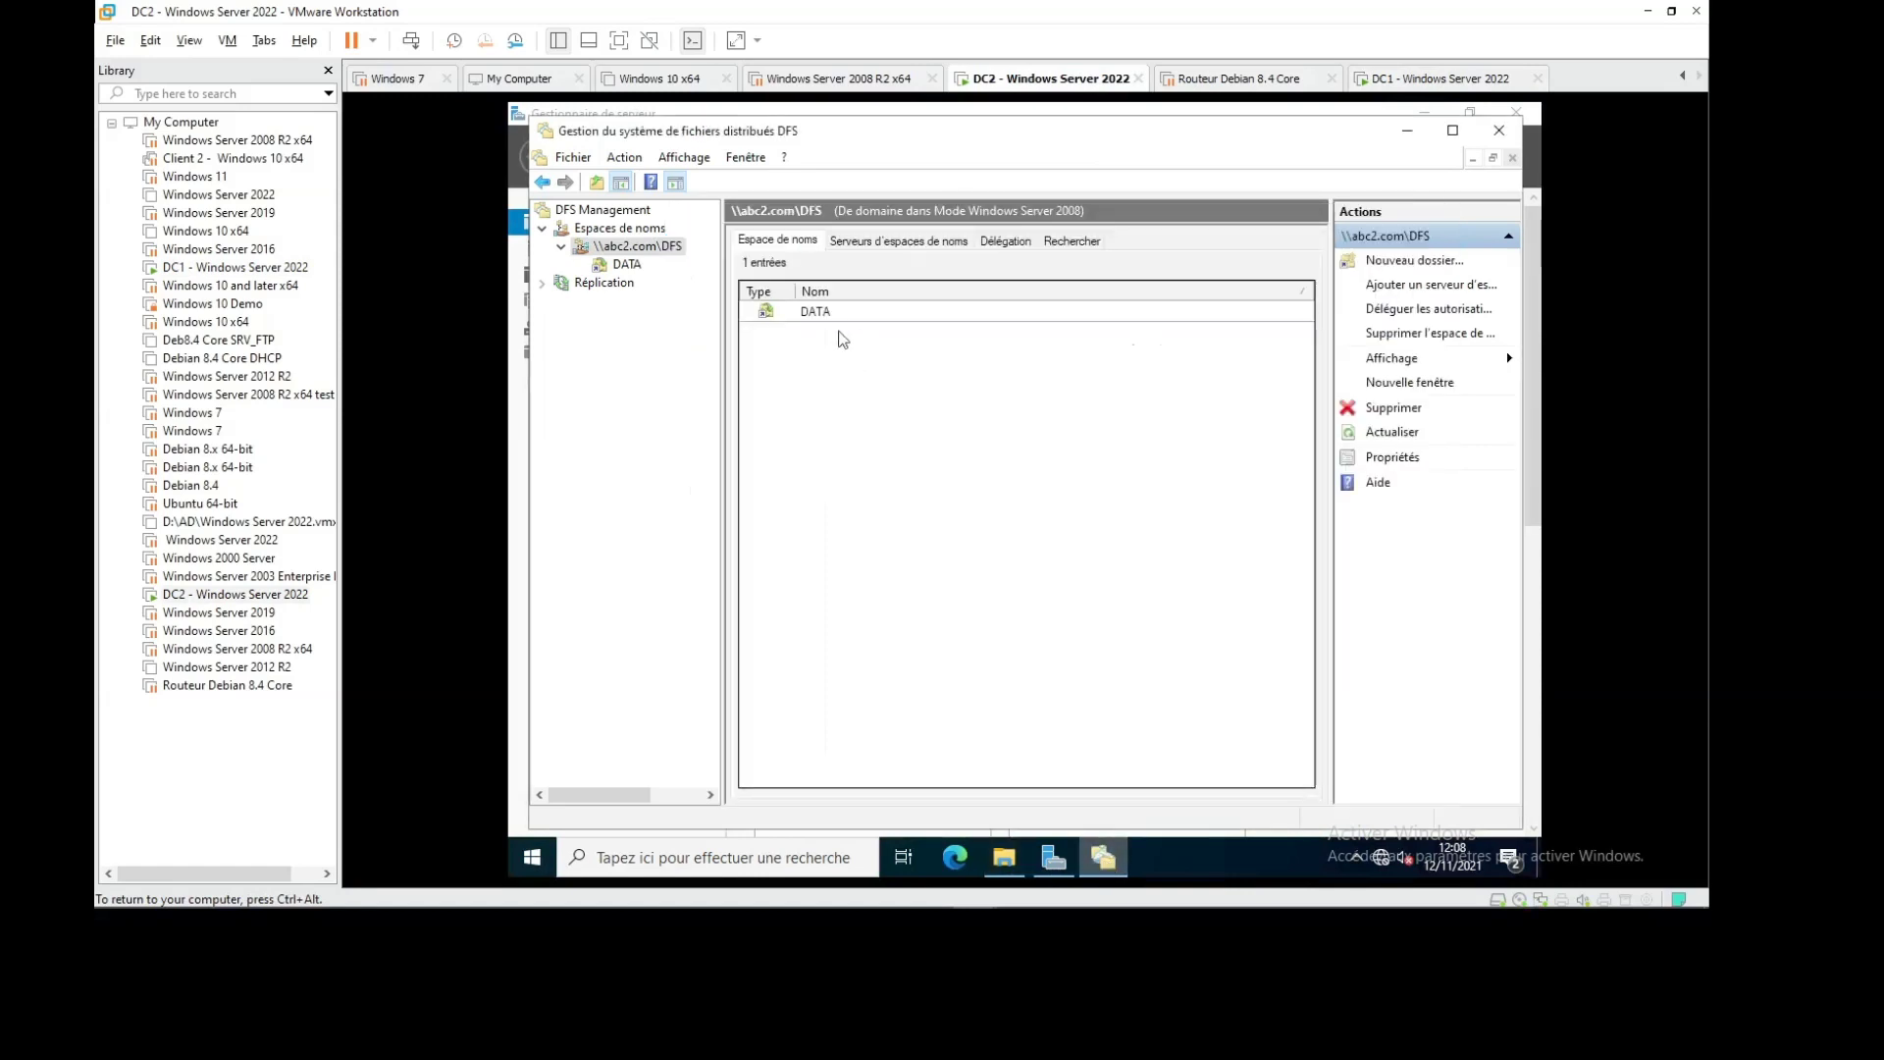
click(824, 312)
right_click(831, 314)
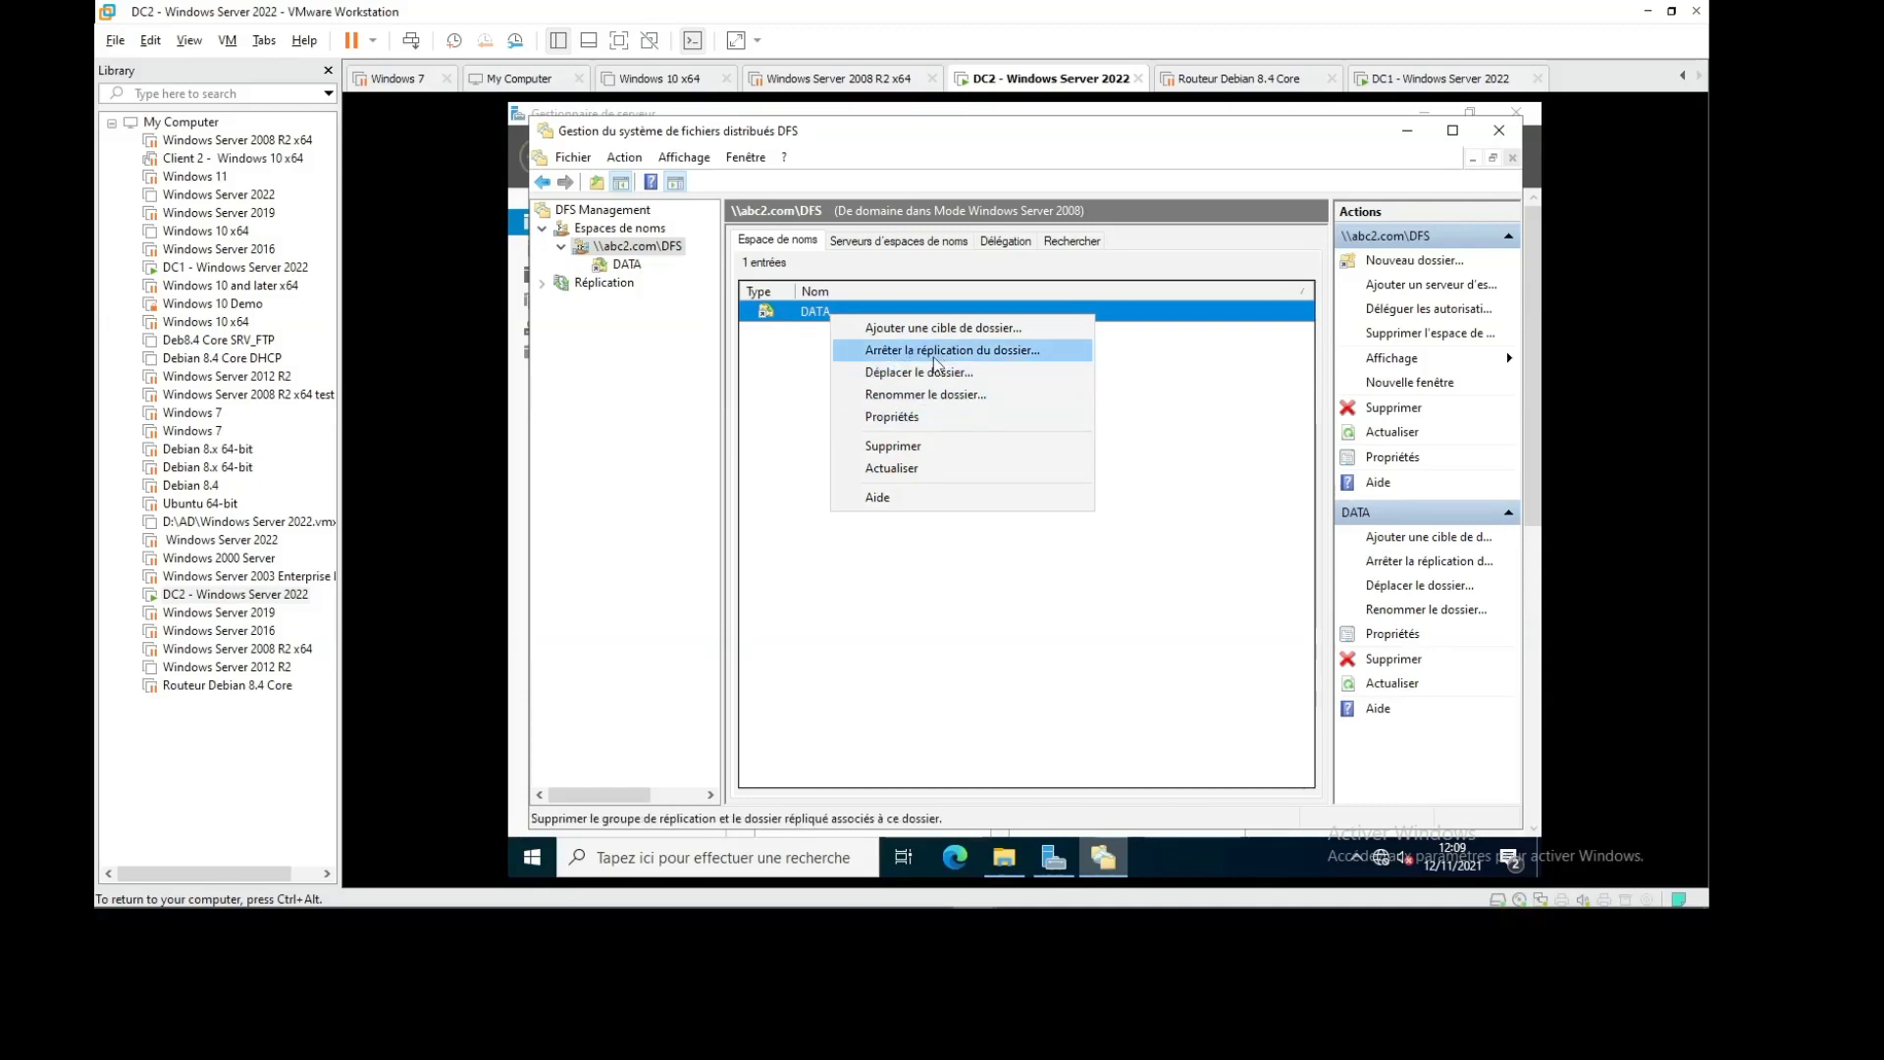
Expand the DATA folder on DC2 to show its \\dc1\DATA1 and \\dc2\DATA2 targets
click(1005, 563)
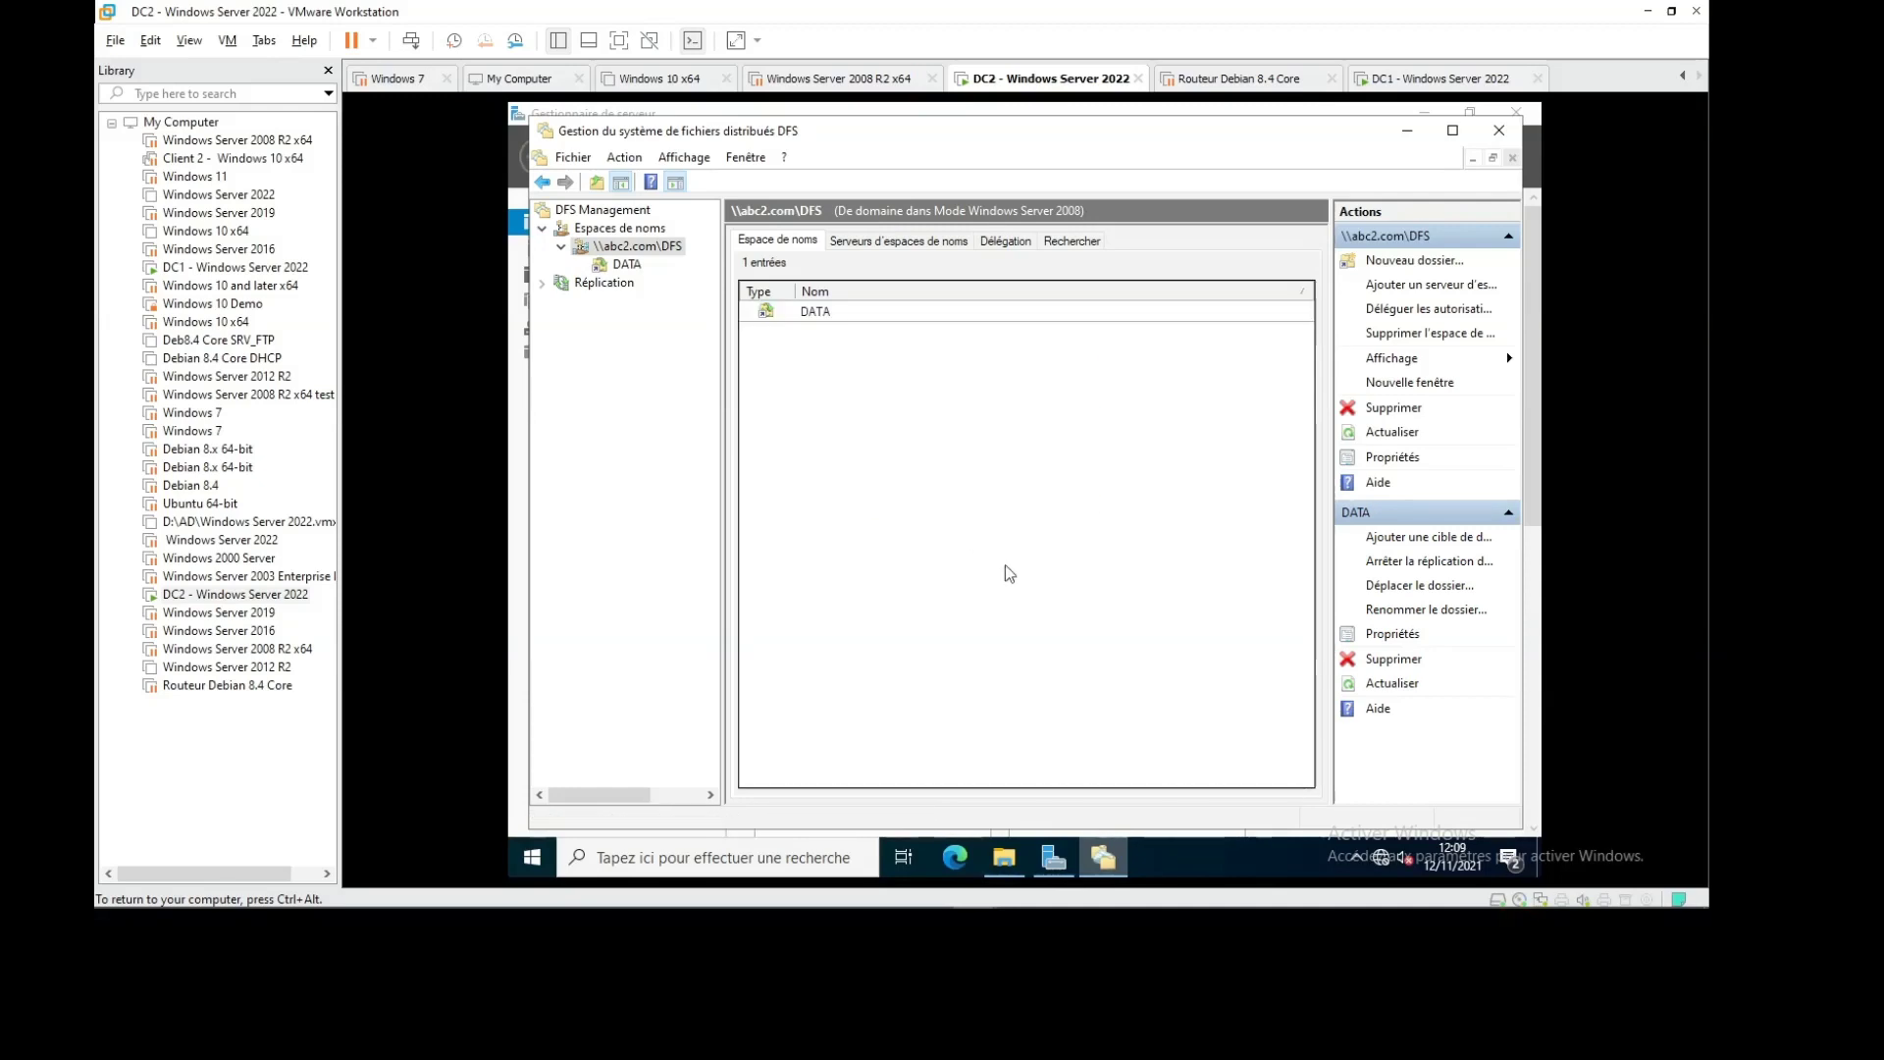
double_click(815, 312)
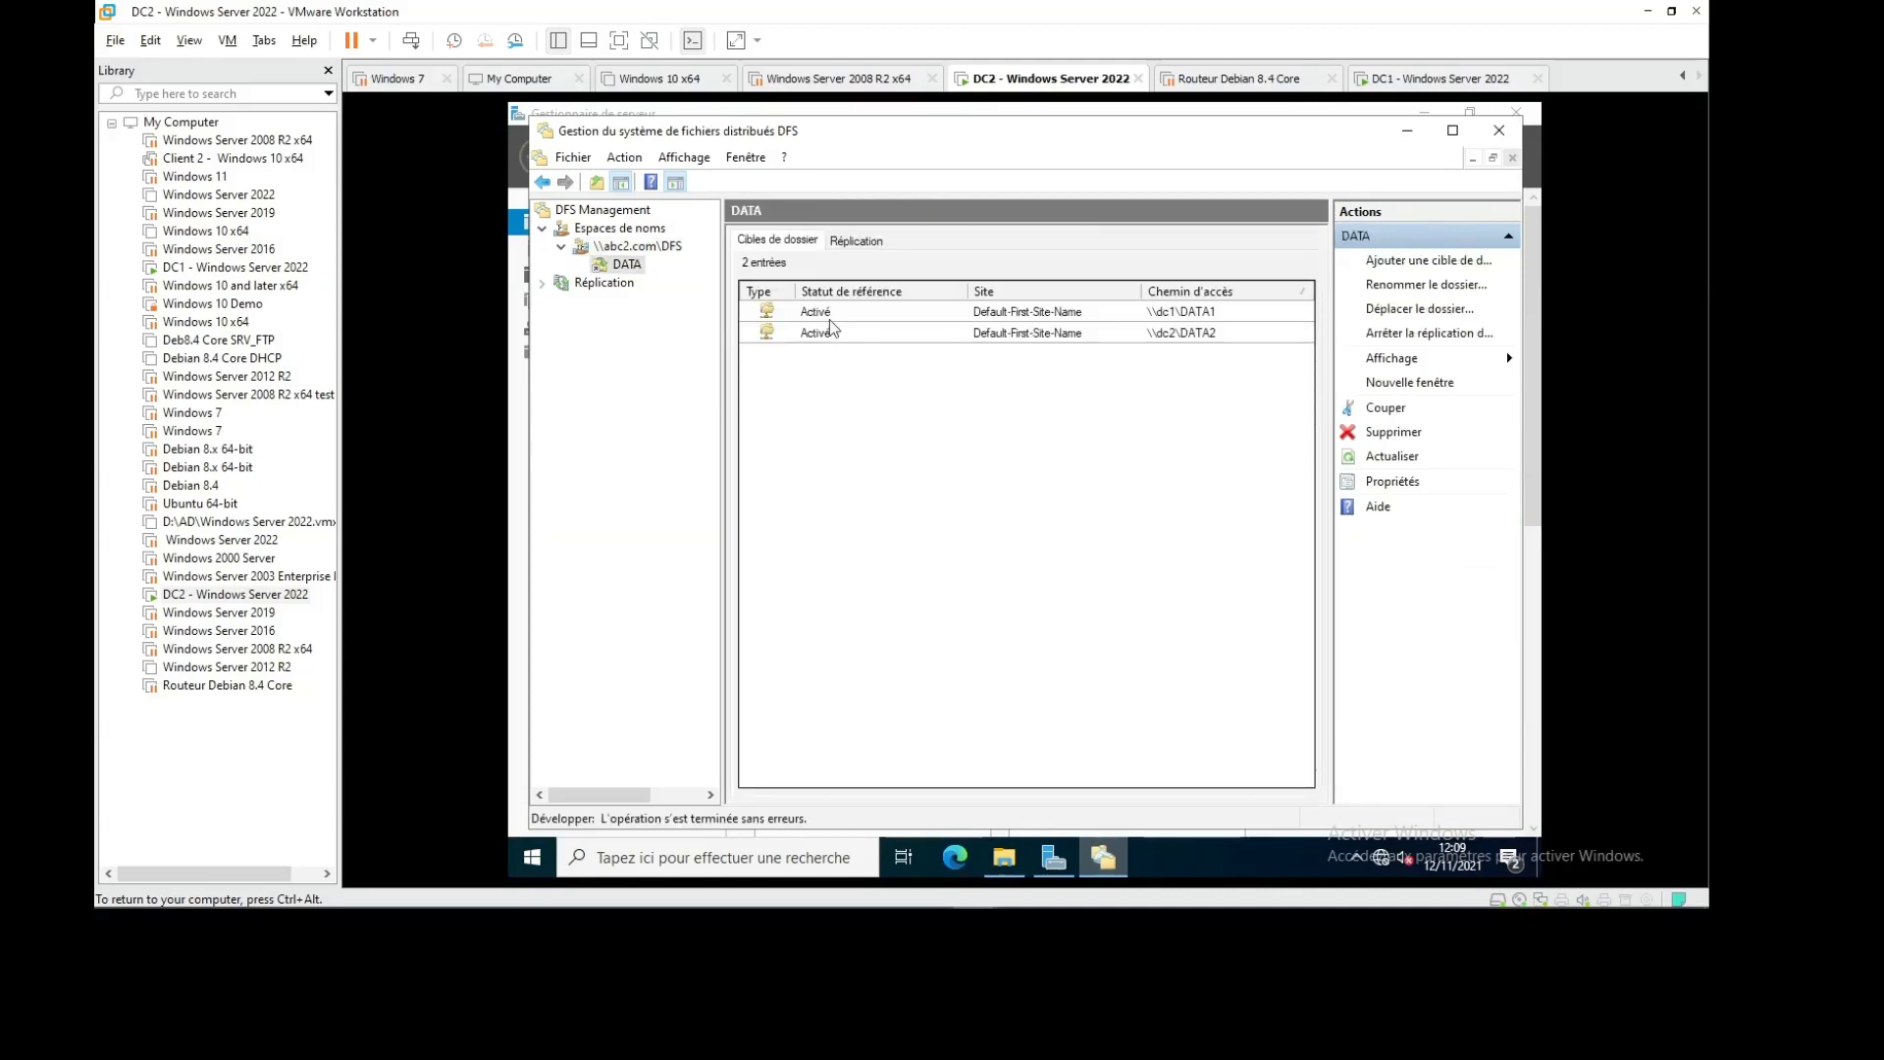
right_click(823, 319)
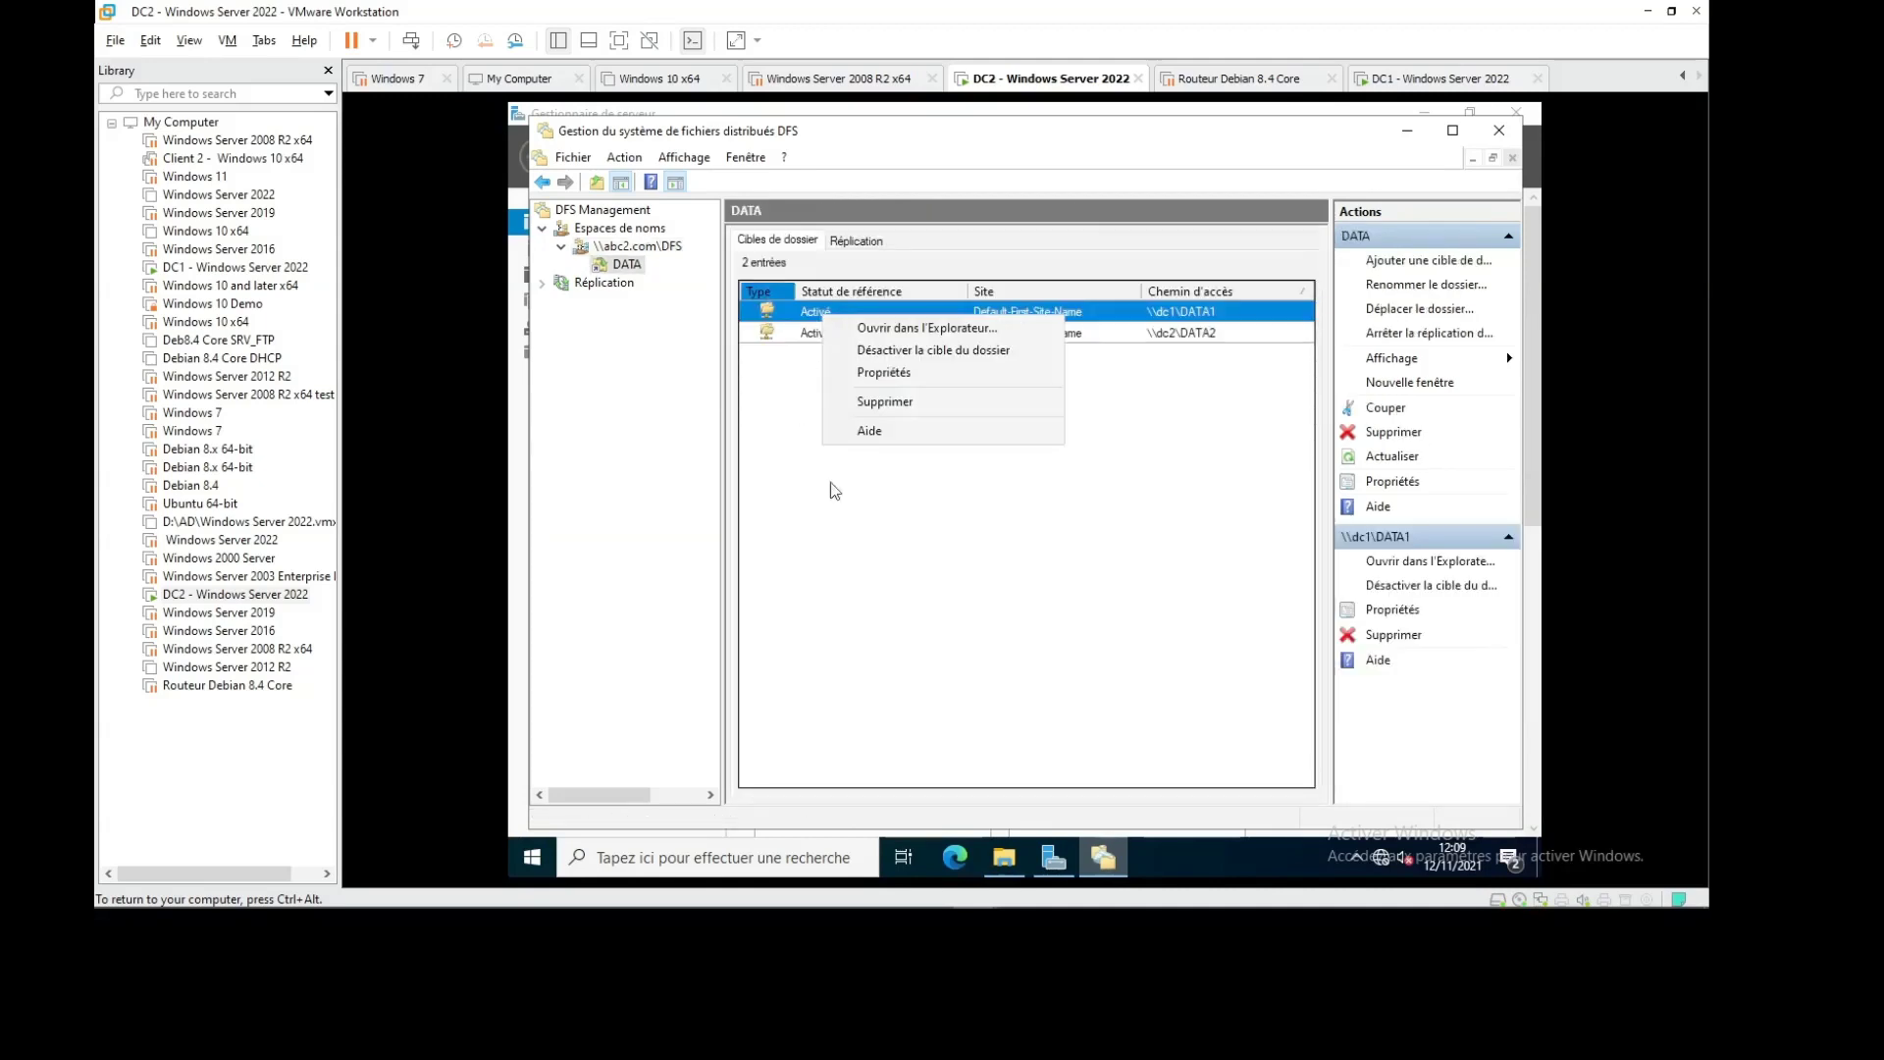
click(898, 432)
click(1435, 79)
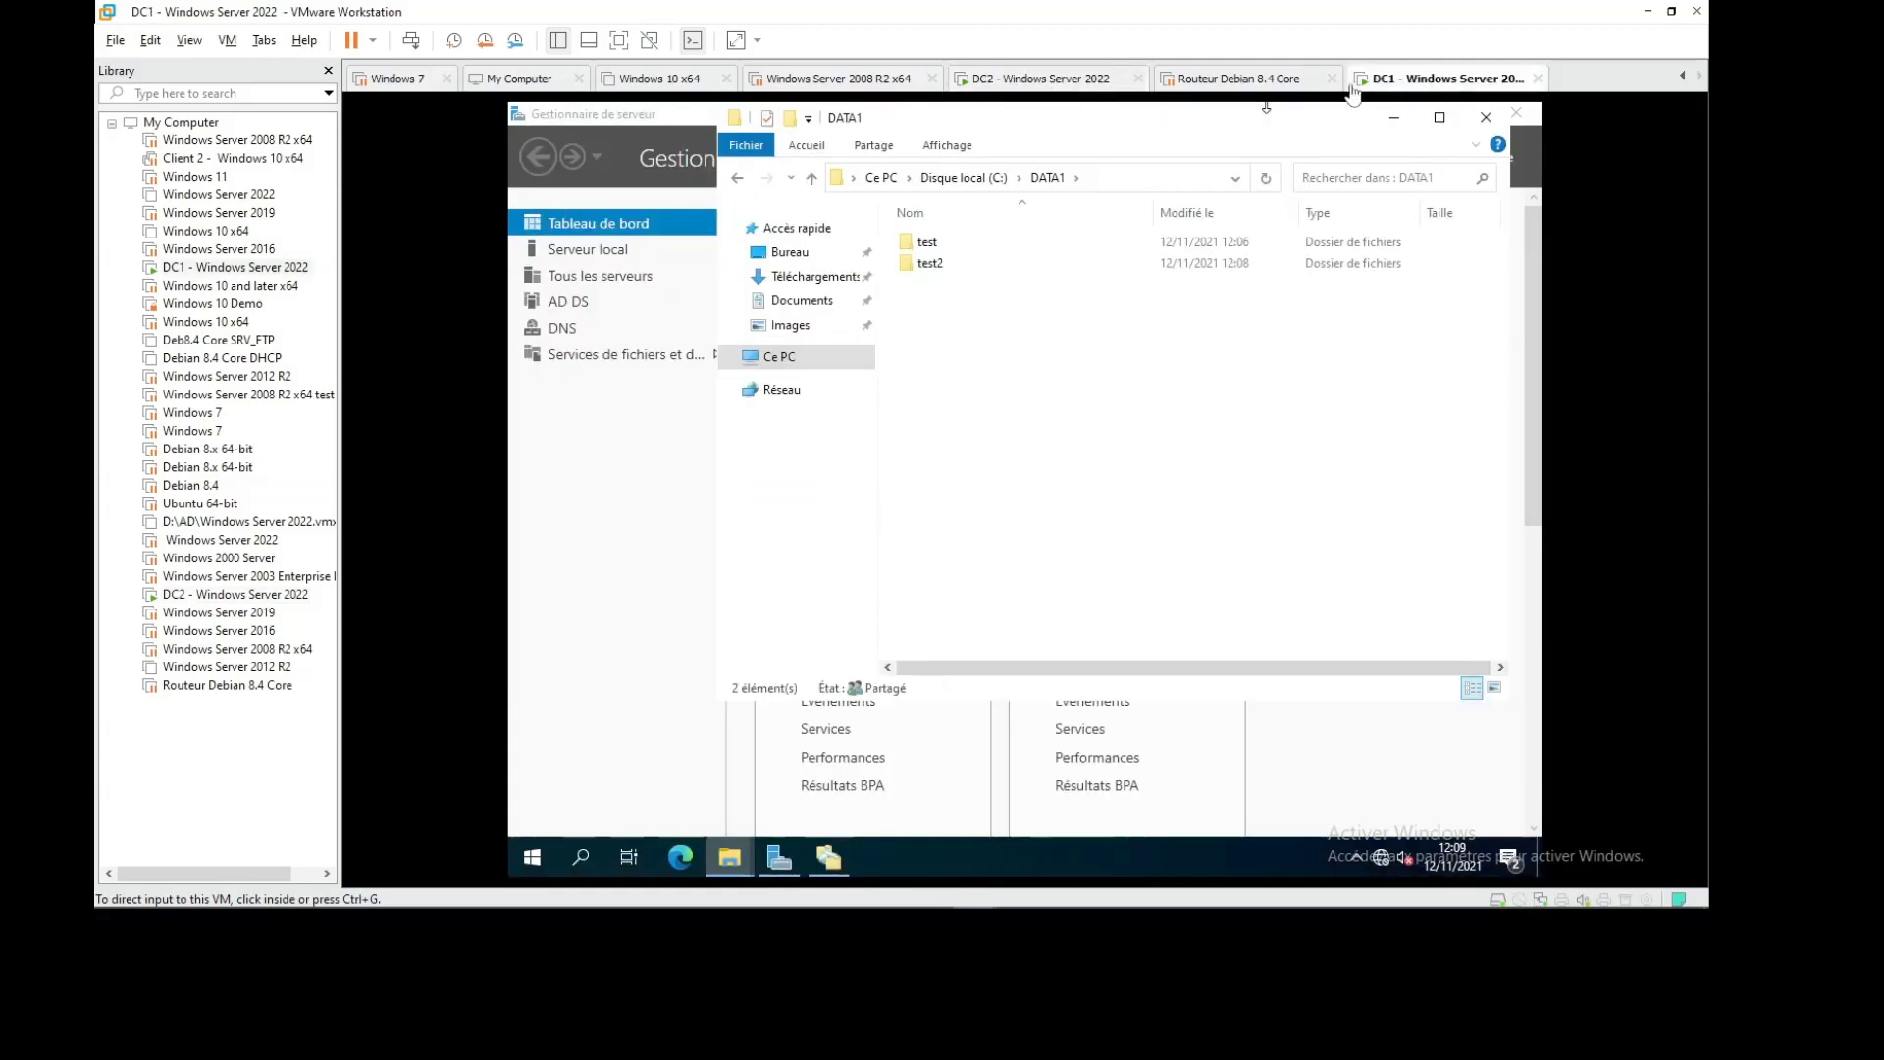
click(1027, 83)
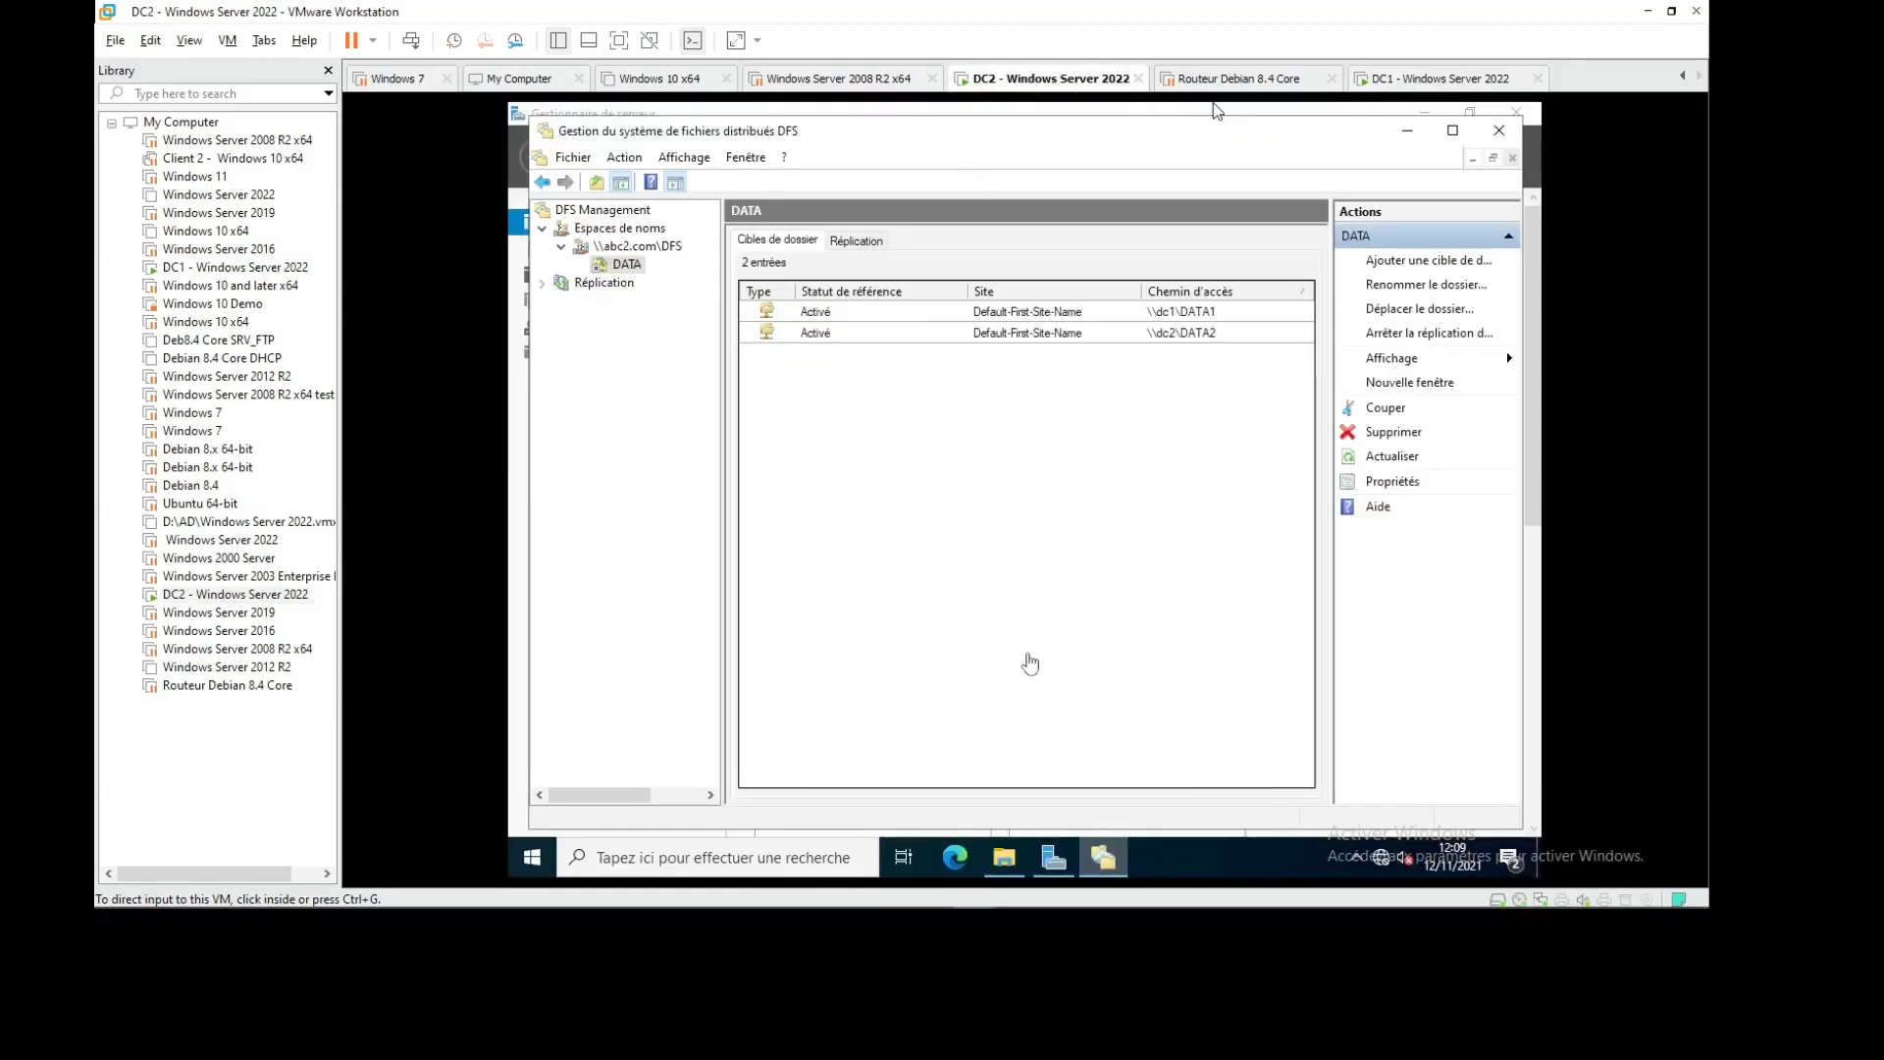
Refresh DC2's DATA2 folder three times; it stays empty
click(1004, 859)
right_click(1011, 473)
click(1079, 559)
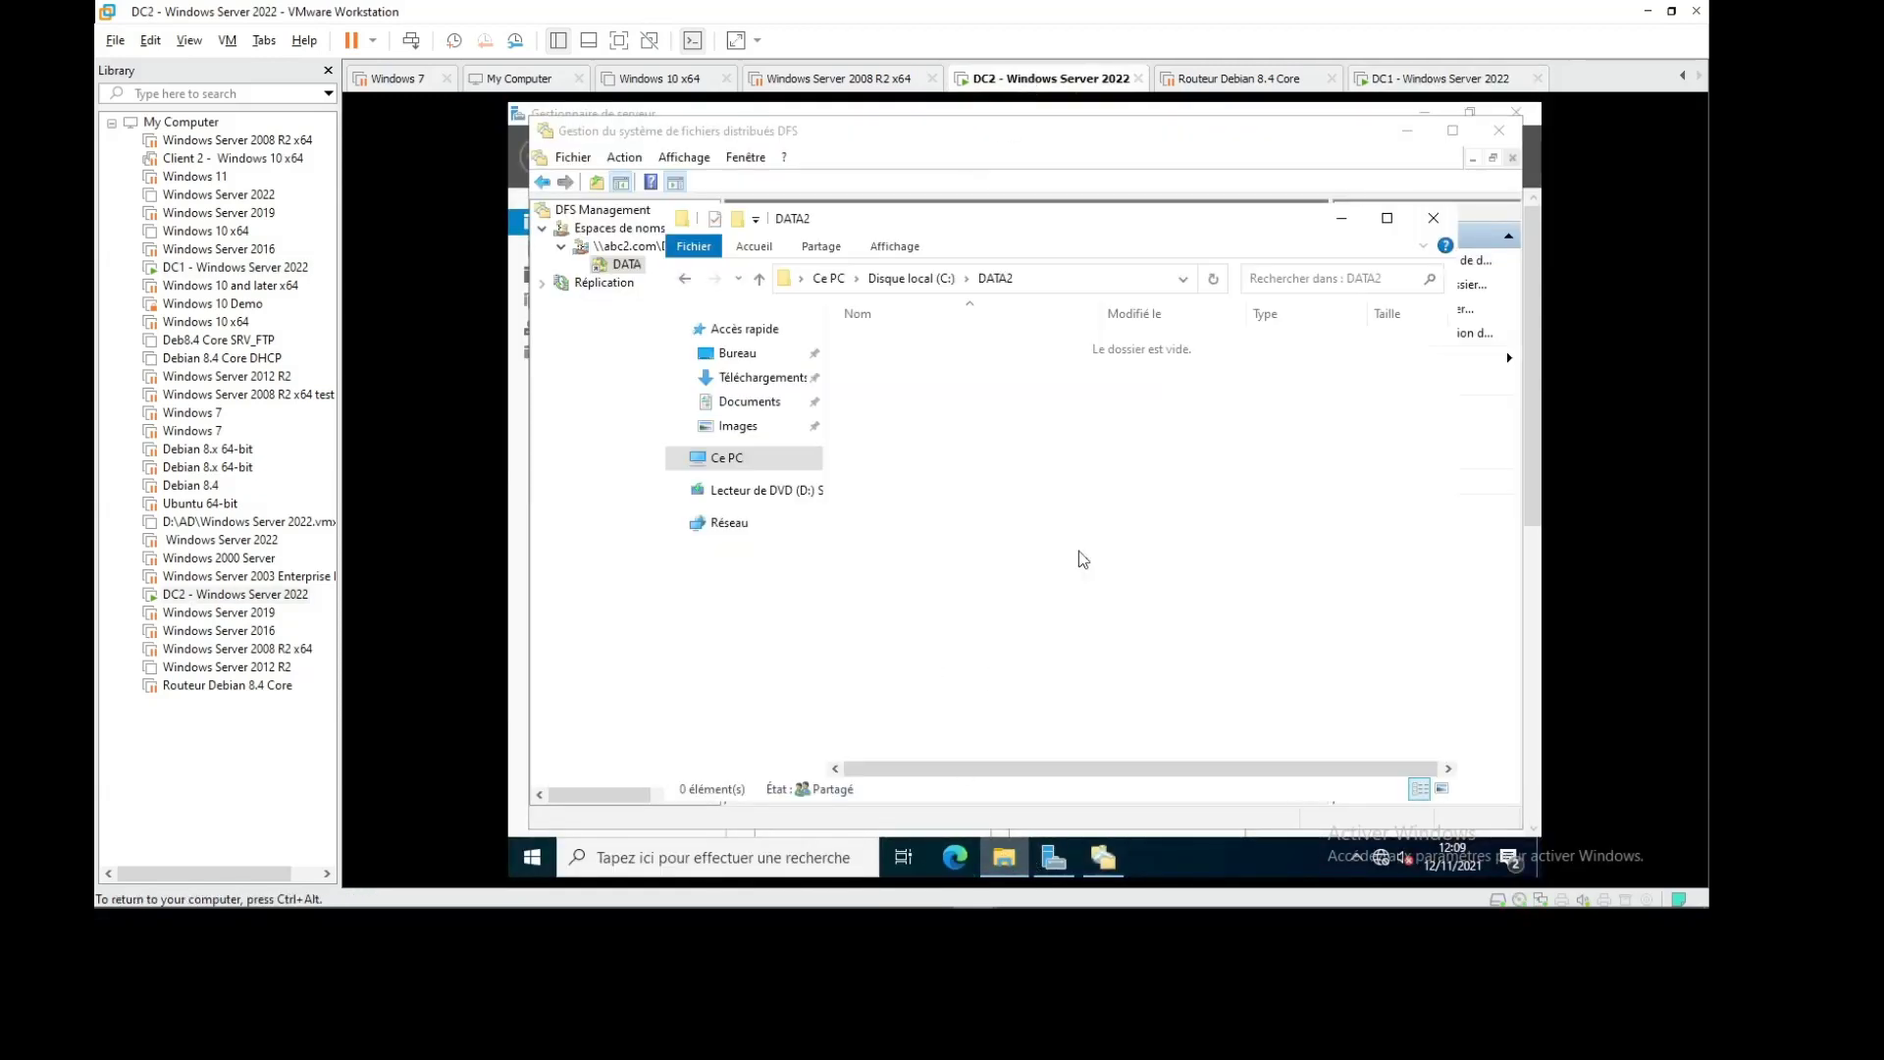
right_click(1041, 494)
click(1096, 547)
right_click(1007, 463)
click(1065, 550)
Glance at DC1's DFS console, then review the DATA folder's options on DC2
click(1443, 78)
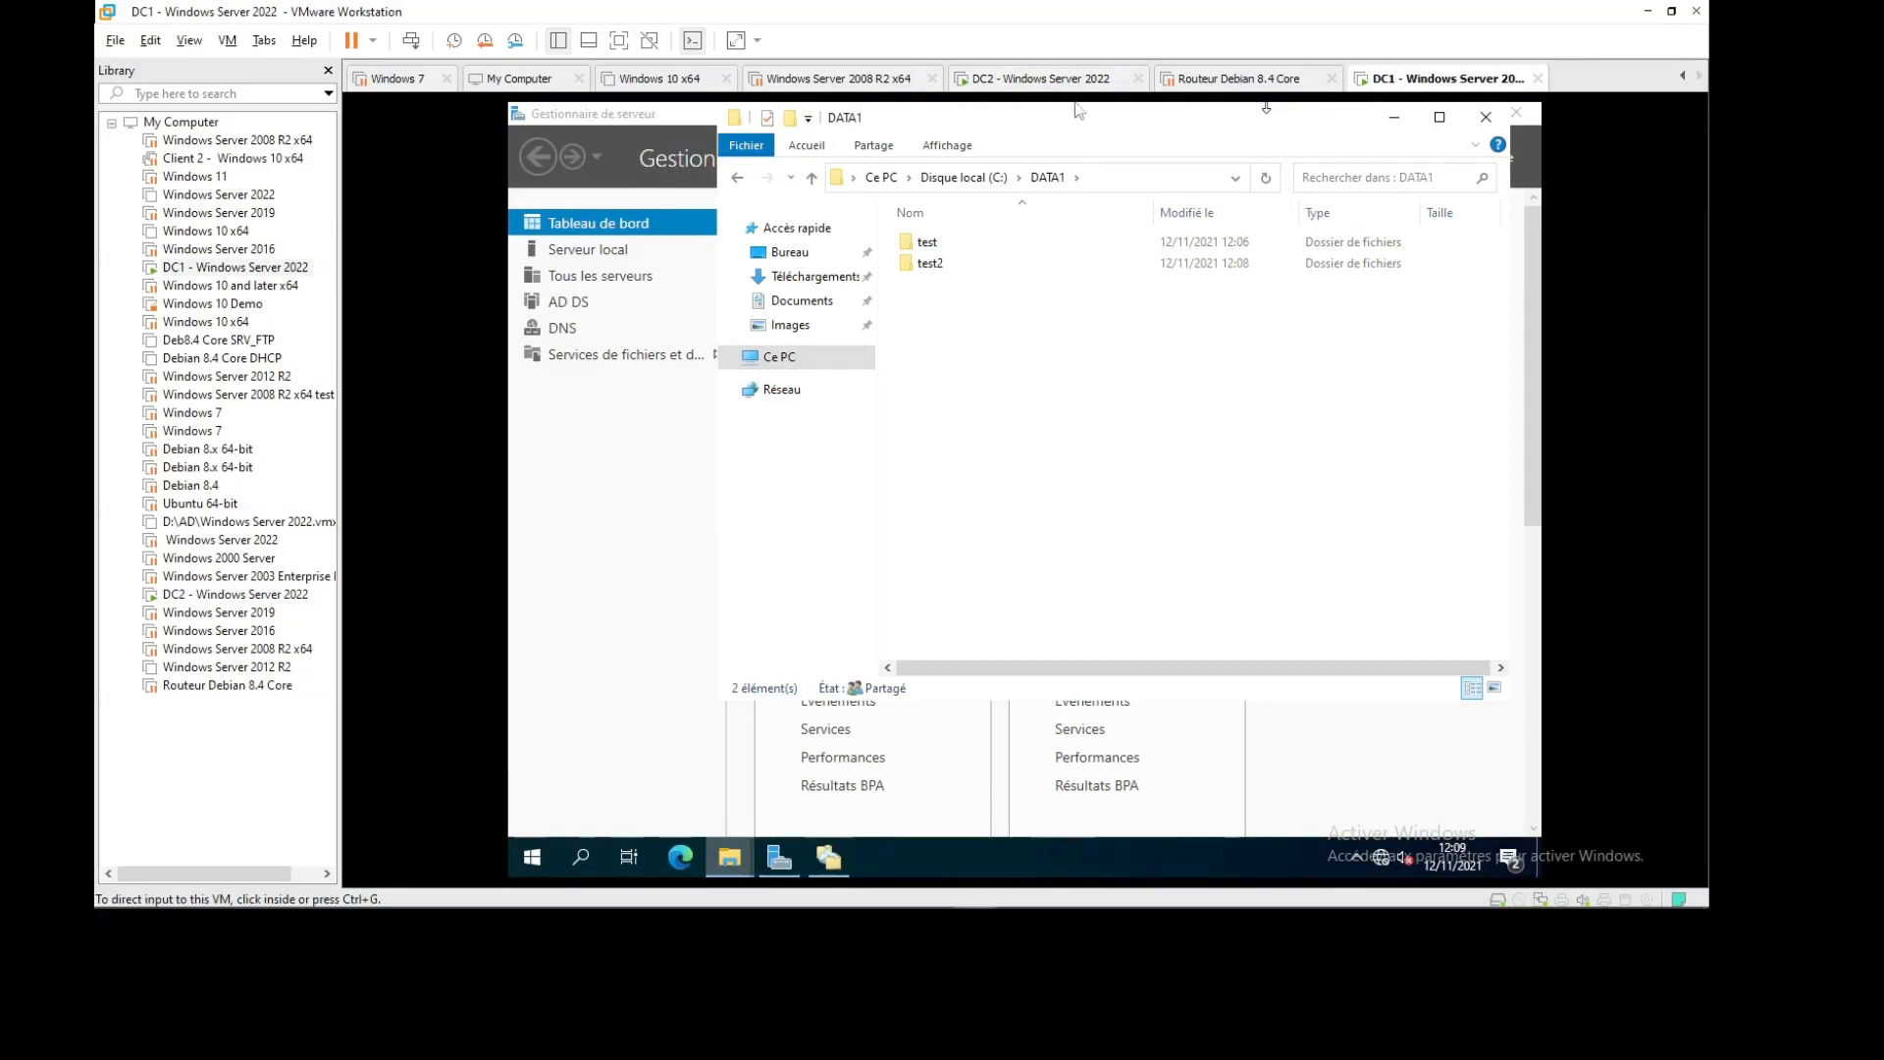
click(830, 858)
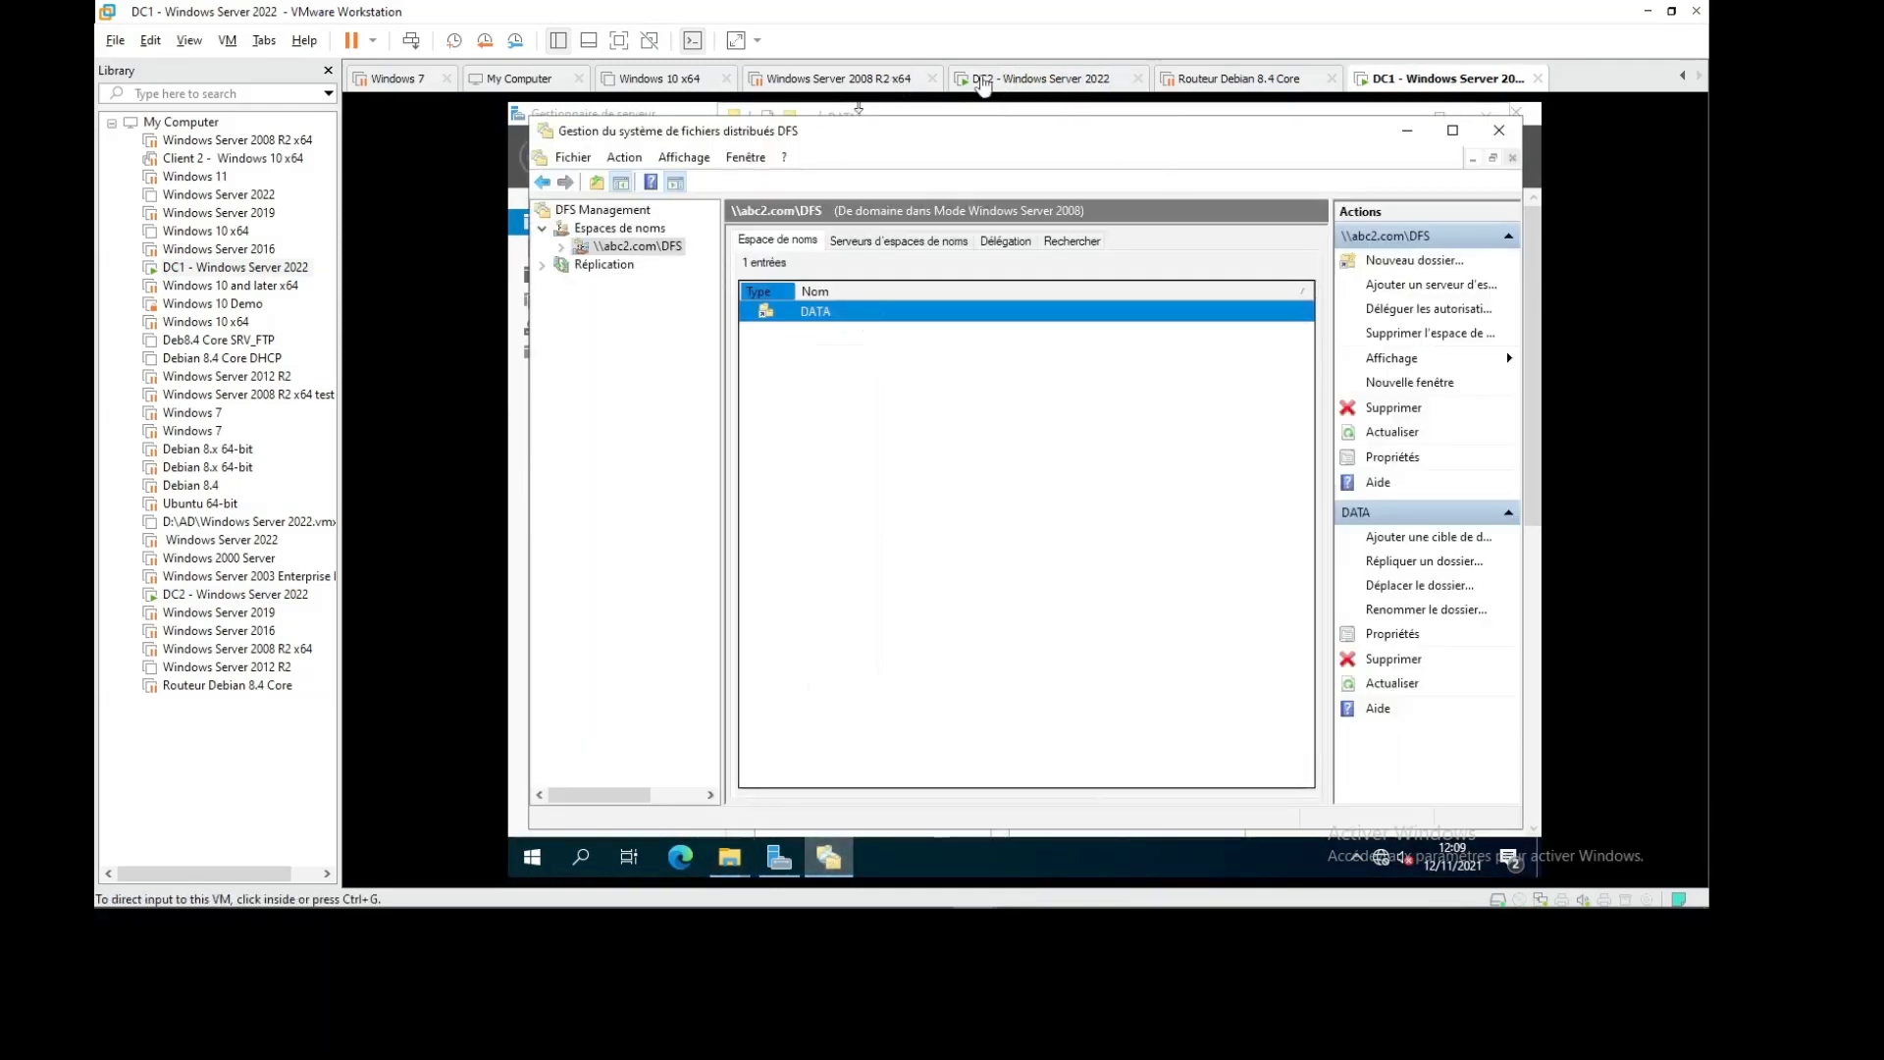
click(982, 82)
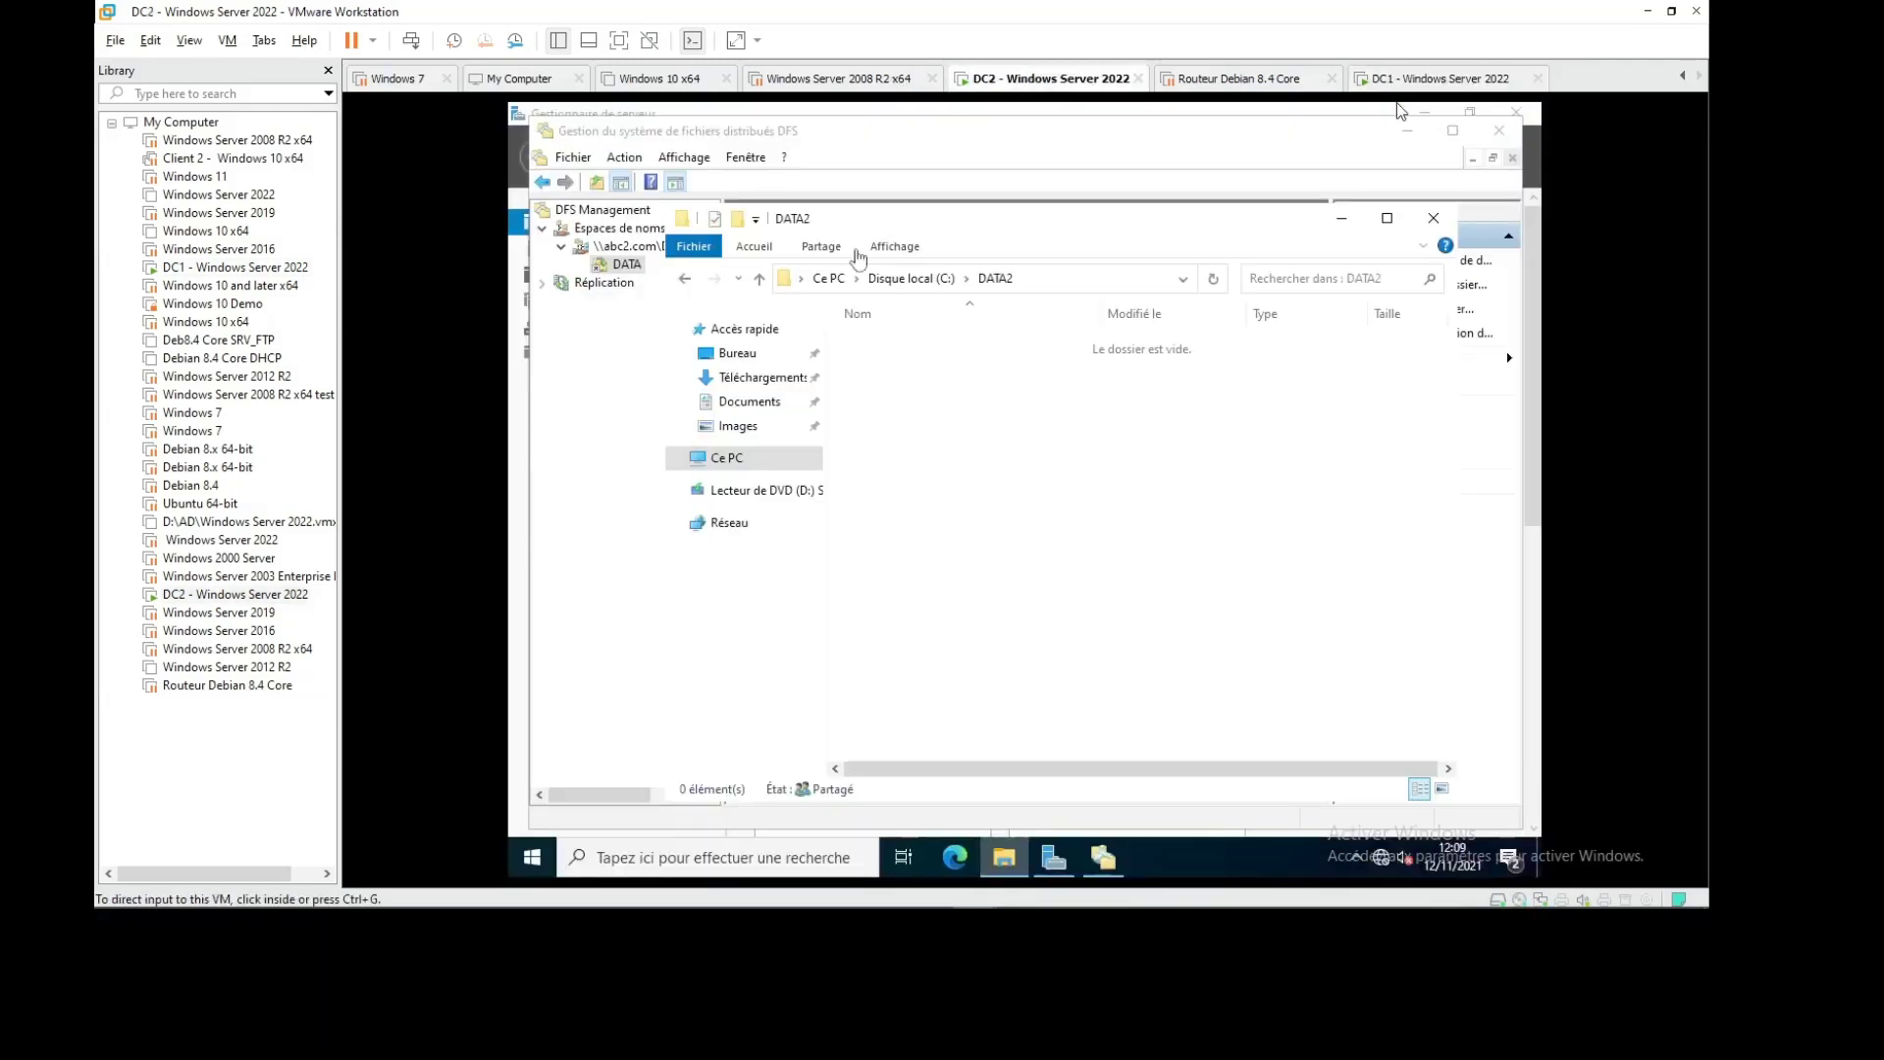
click(1104, 860)
right_click(628, 265)
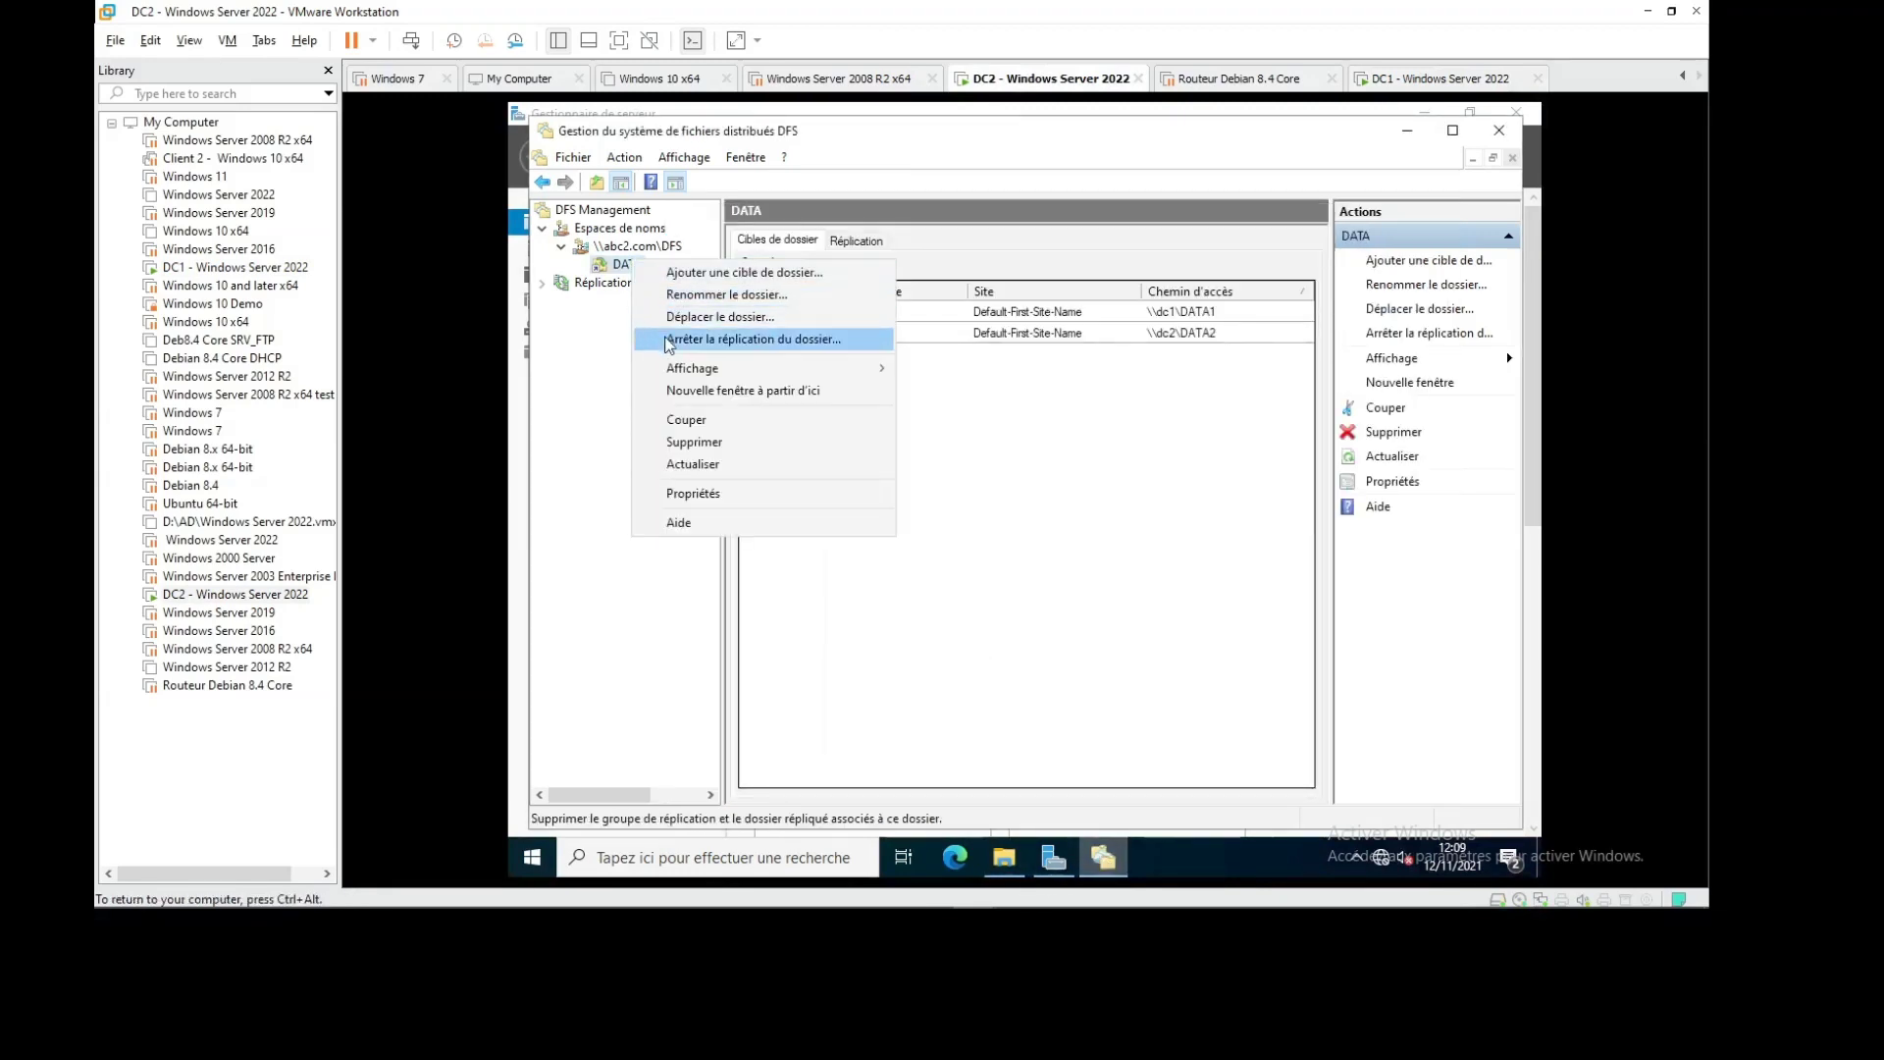
mouse_move(740, 378)
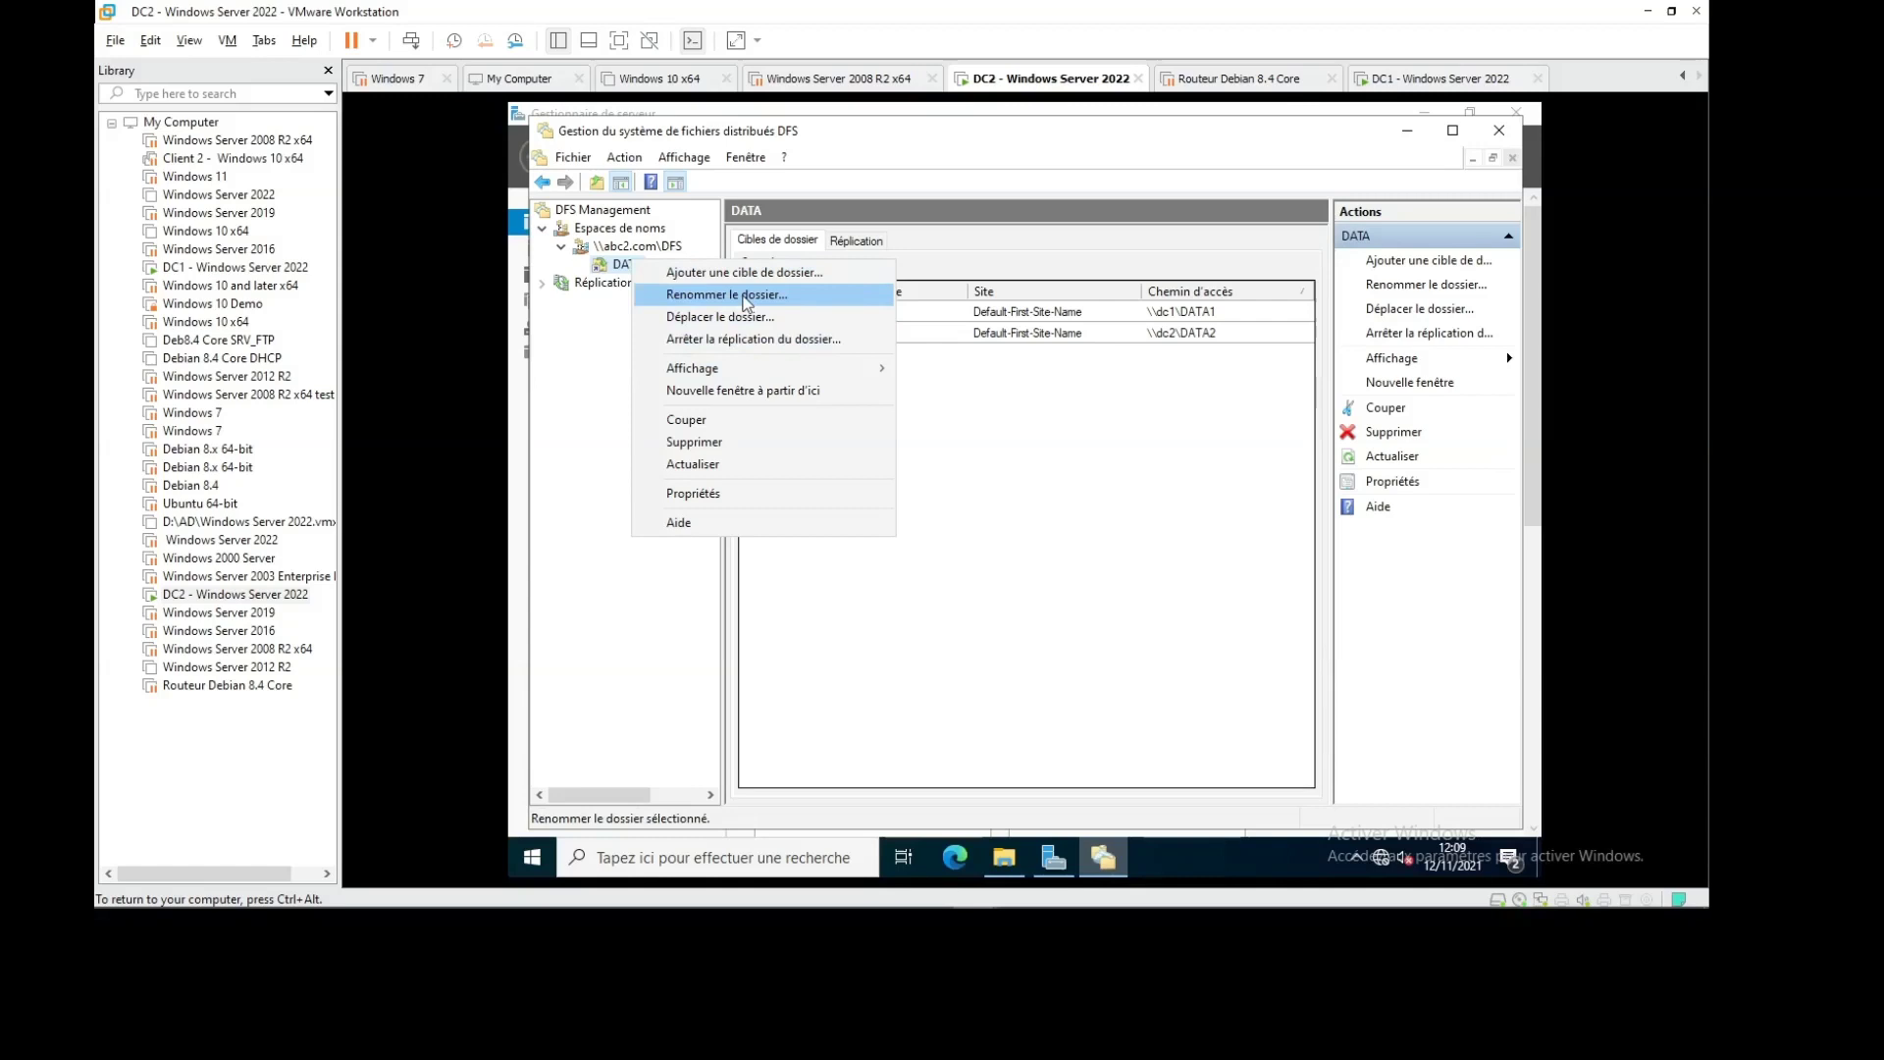
click(857, 370)
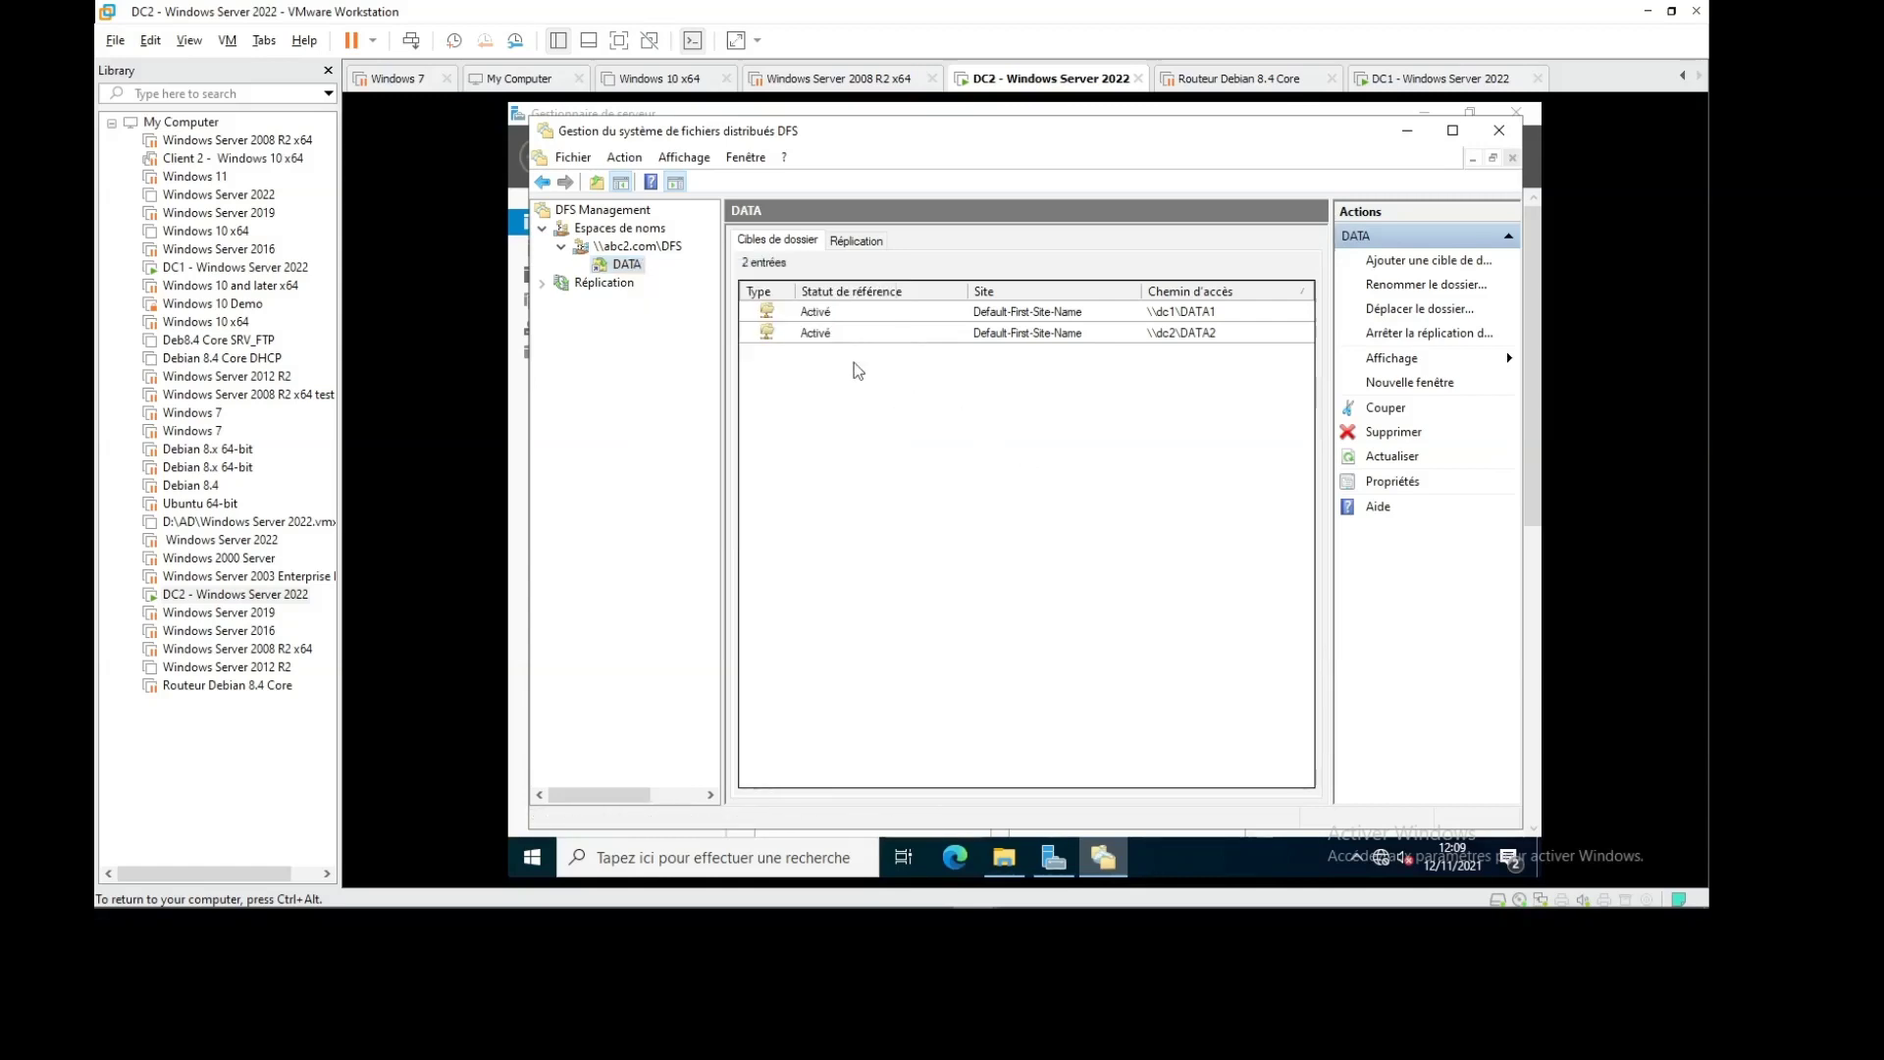
Open the \\dc2\DATA2 target in Explorer and refresh it twice; it remains empty
right_click(806, 335)
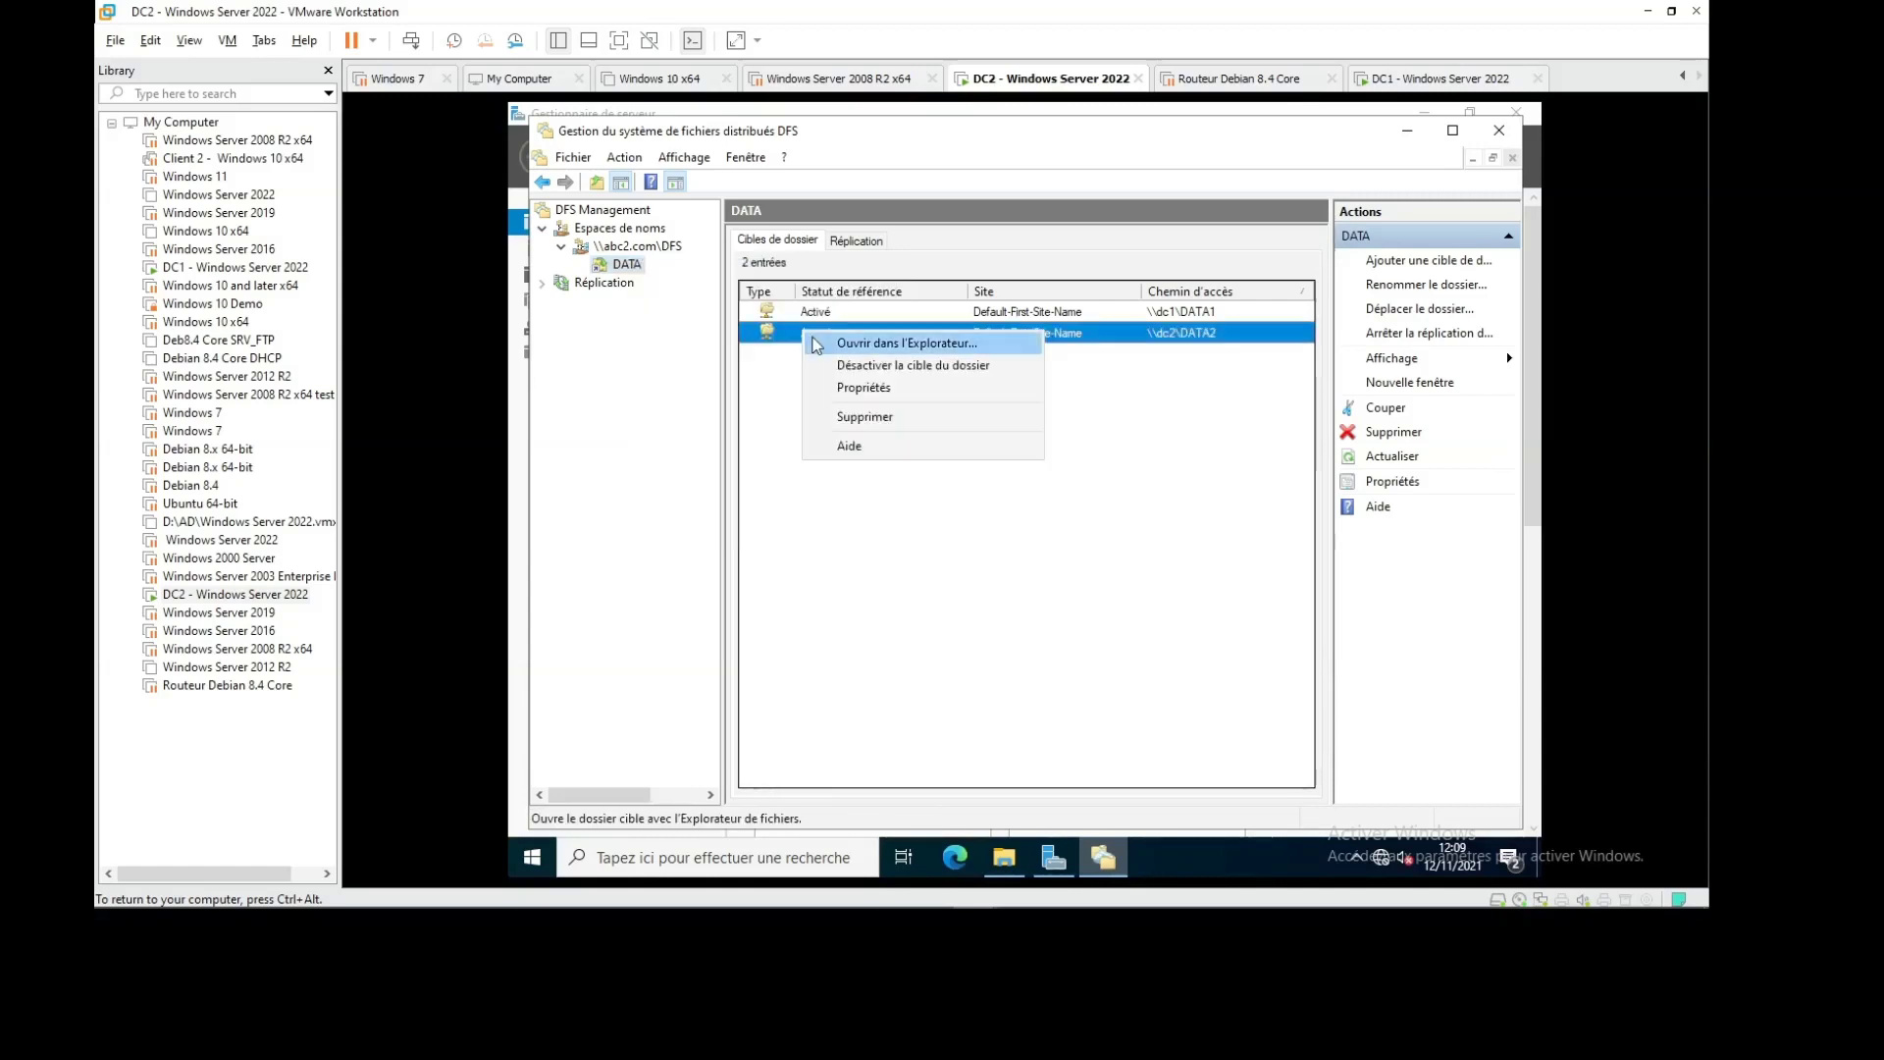
click(782, 397)
right_click(818, 339)
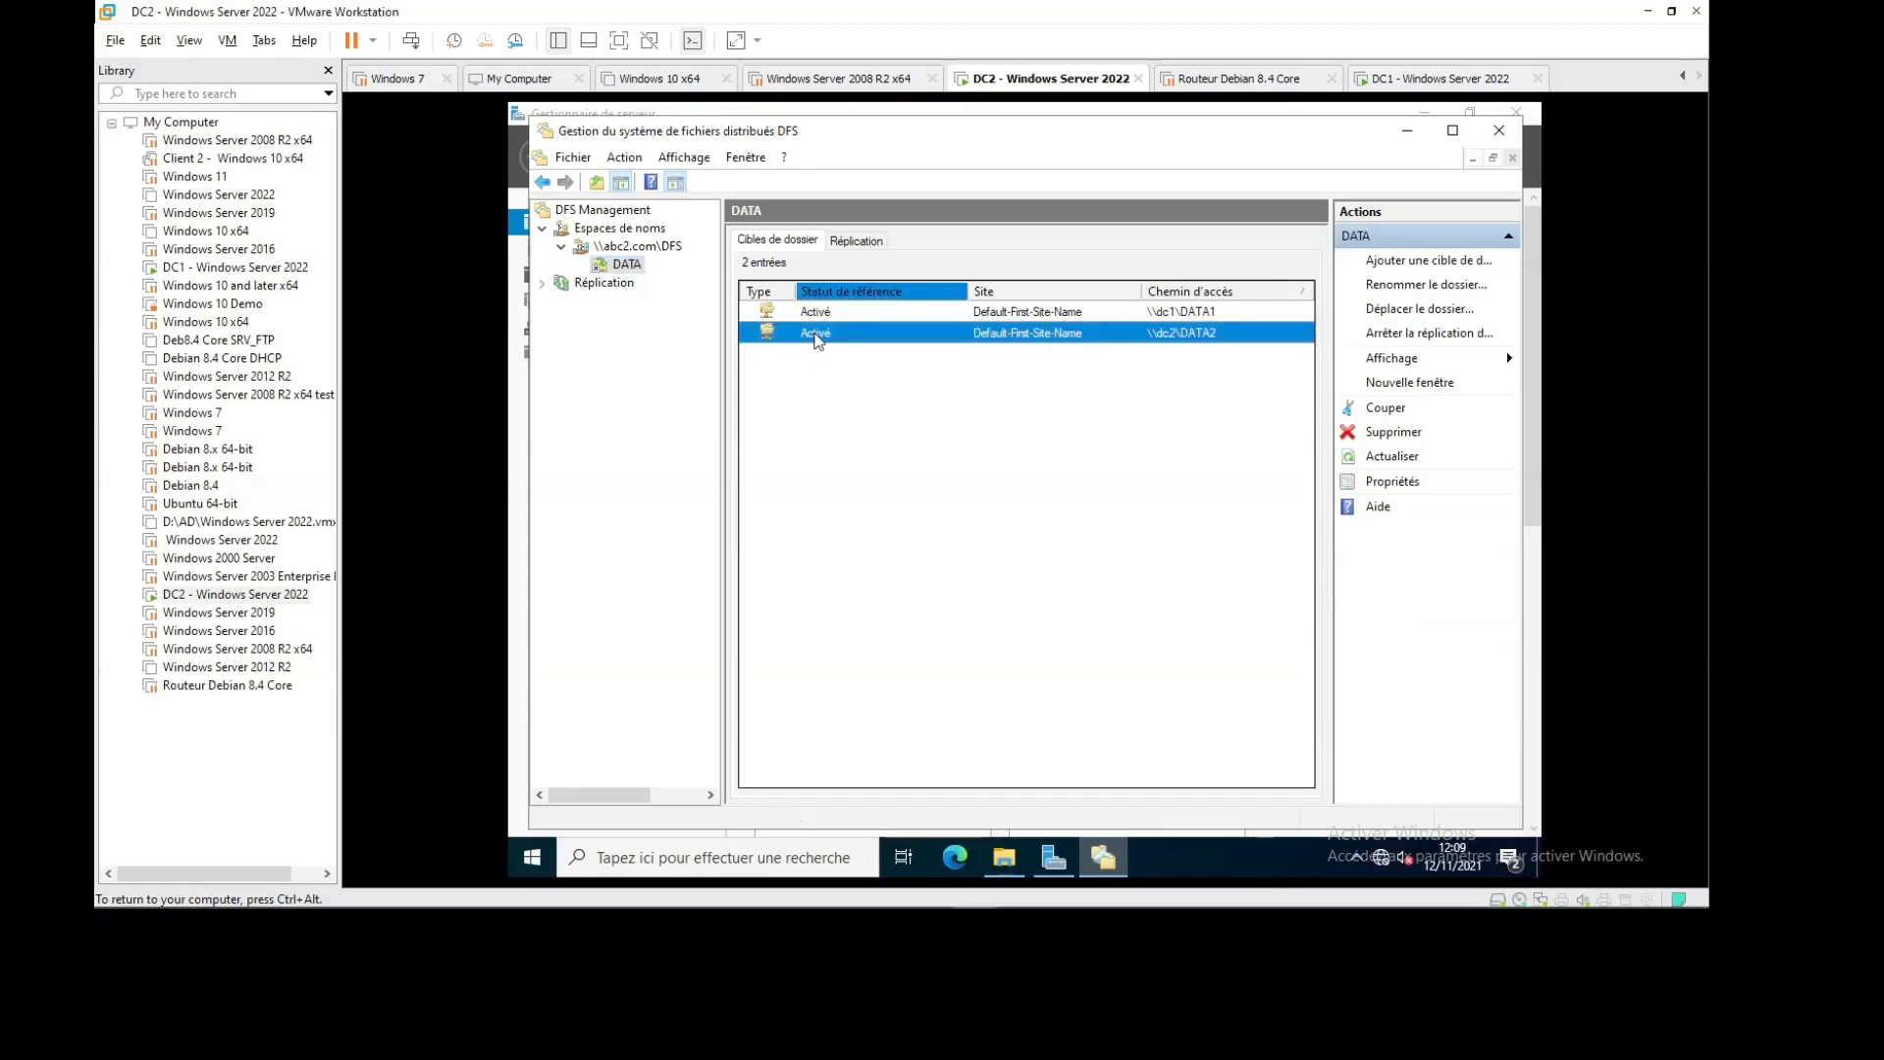
click(846, 350)
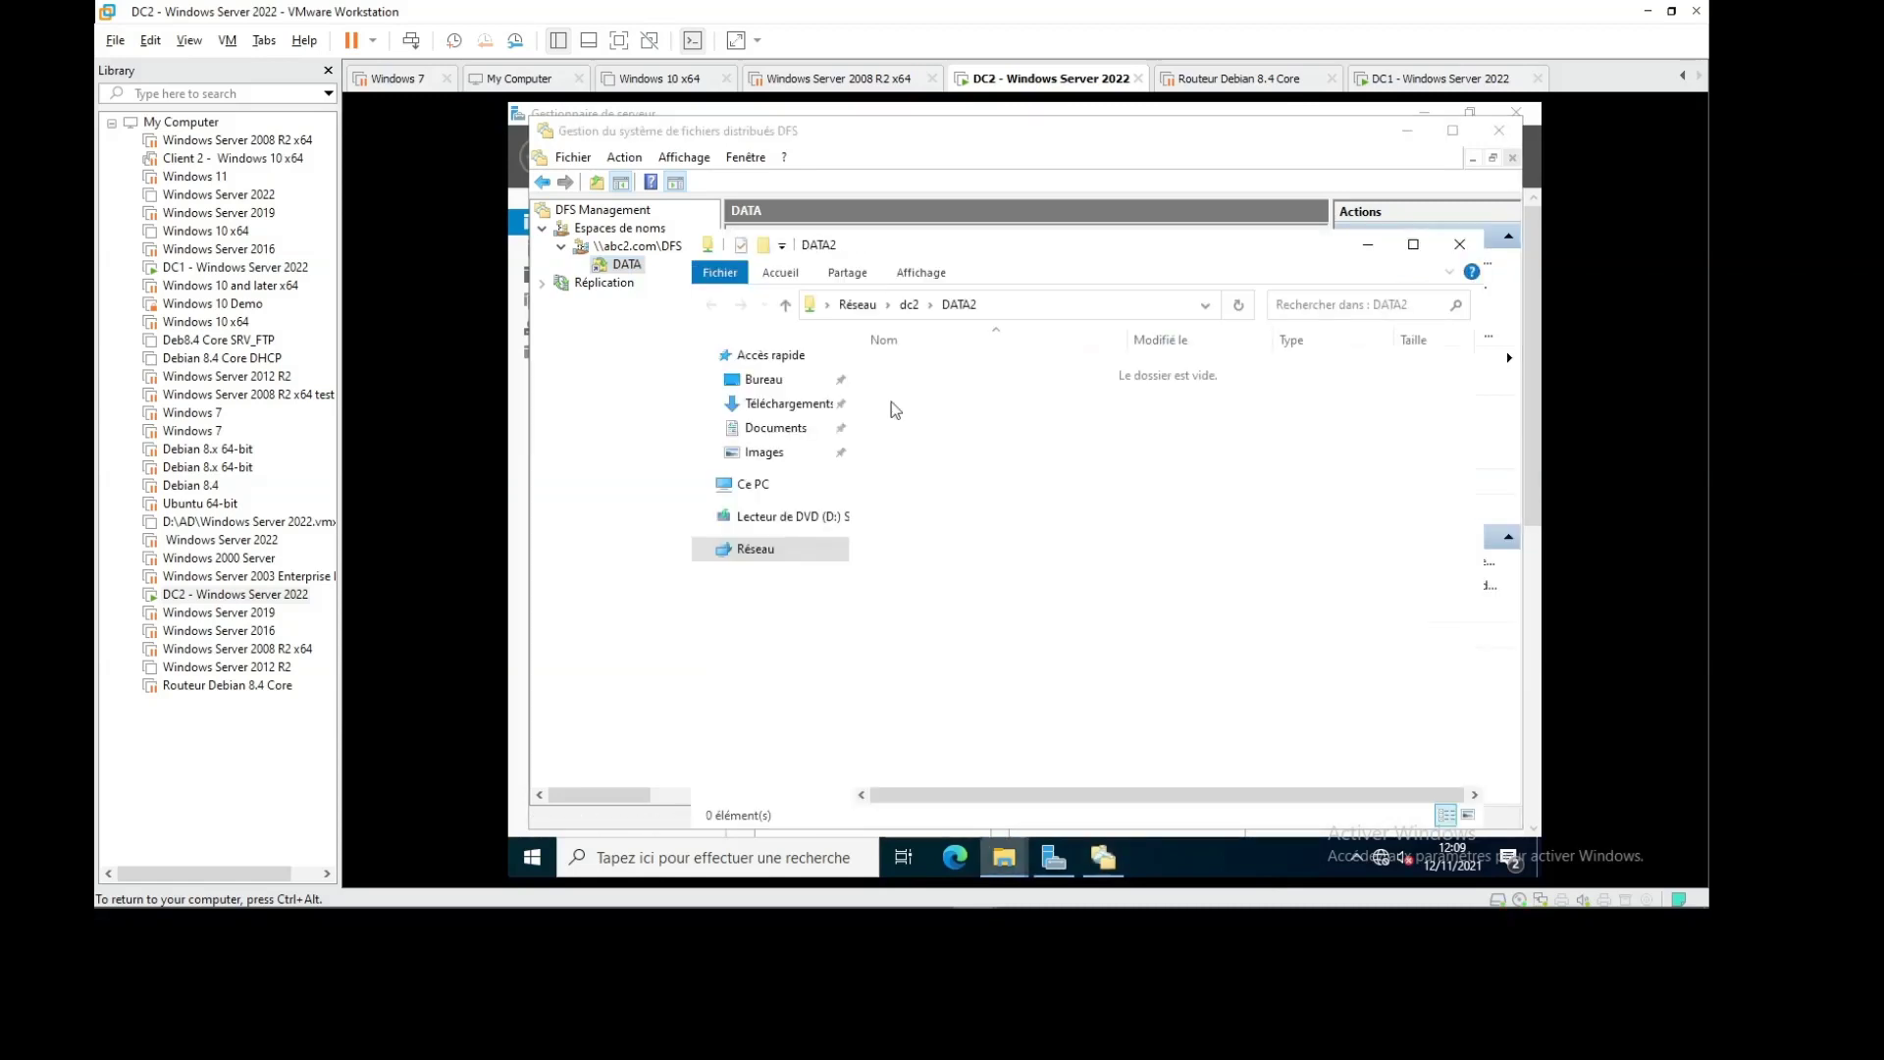
right_click(1023, 420)
click(1064, 502)
right_click(1042, 462)
click(1073, 539)
click(1417, 82)
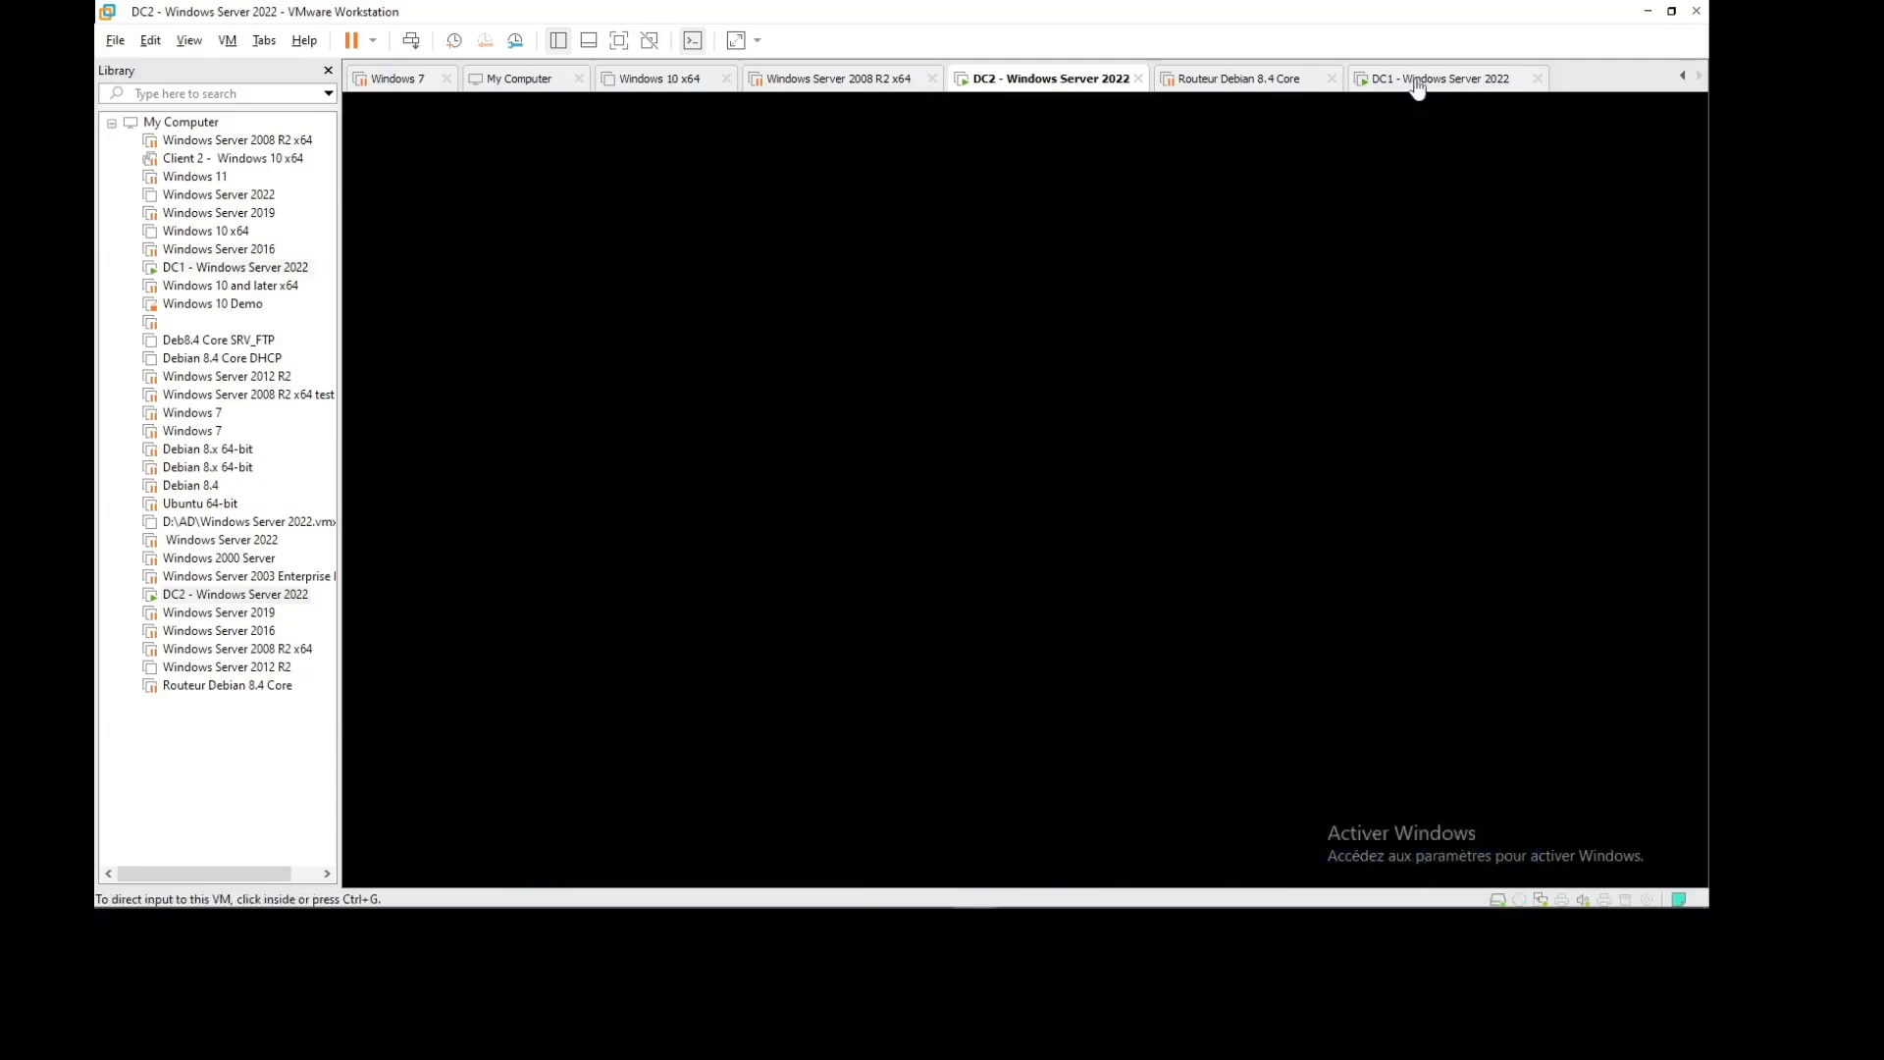
On DC1, open \\ABC2.com\DFS\DATA and create a folder named test3
key(super+r)
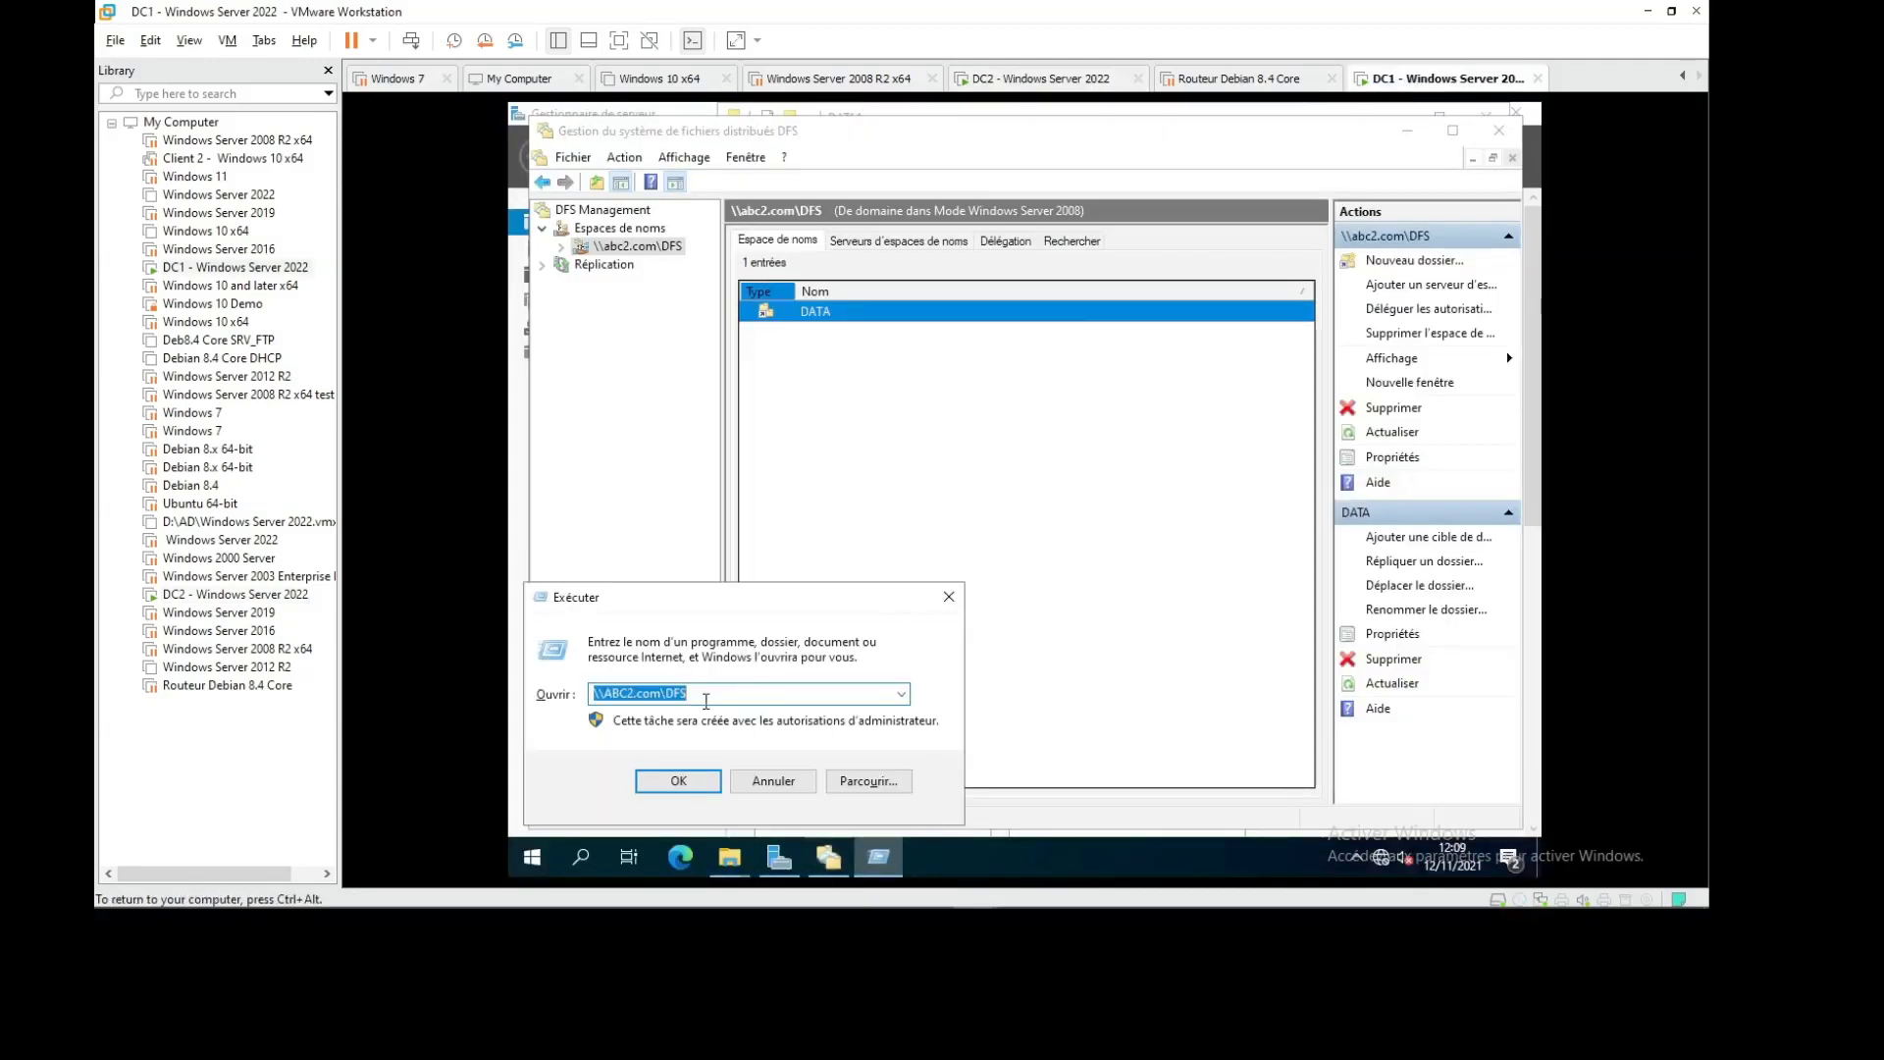
key(Return)
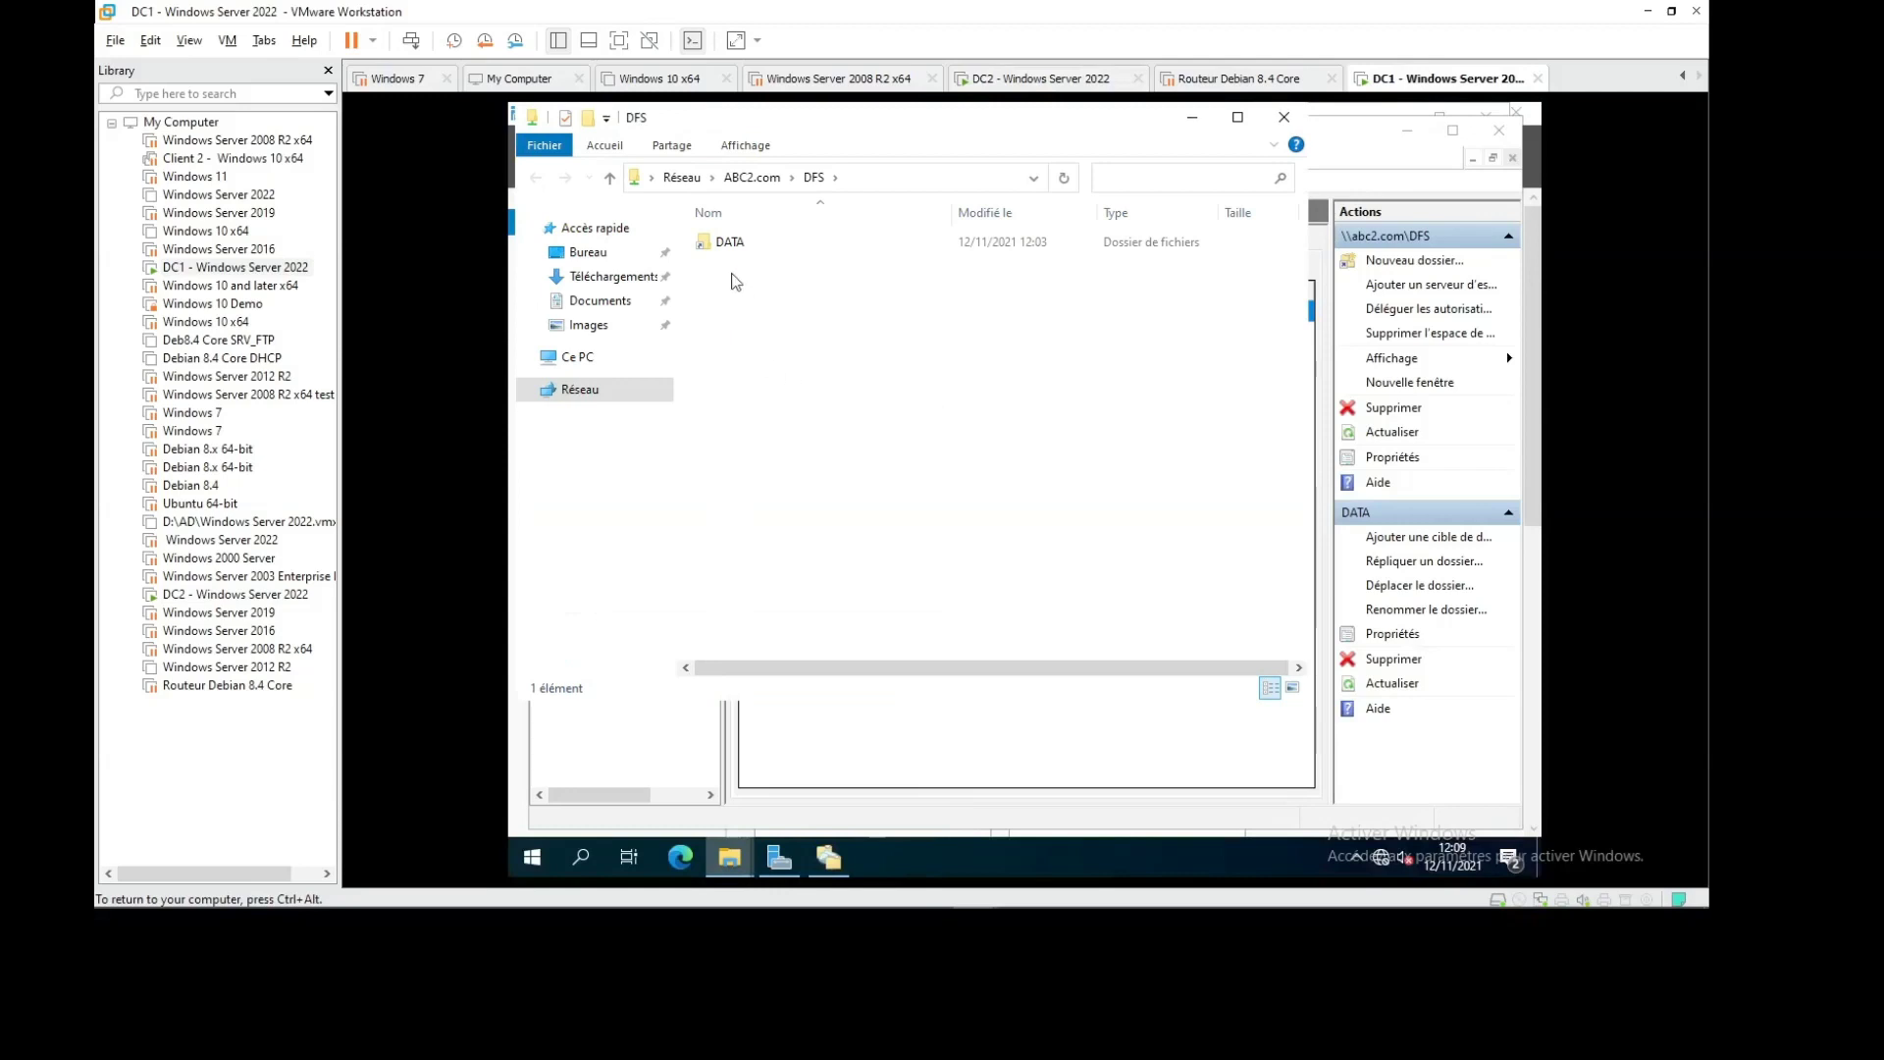
double_click(730, 244)
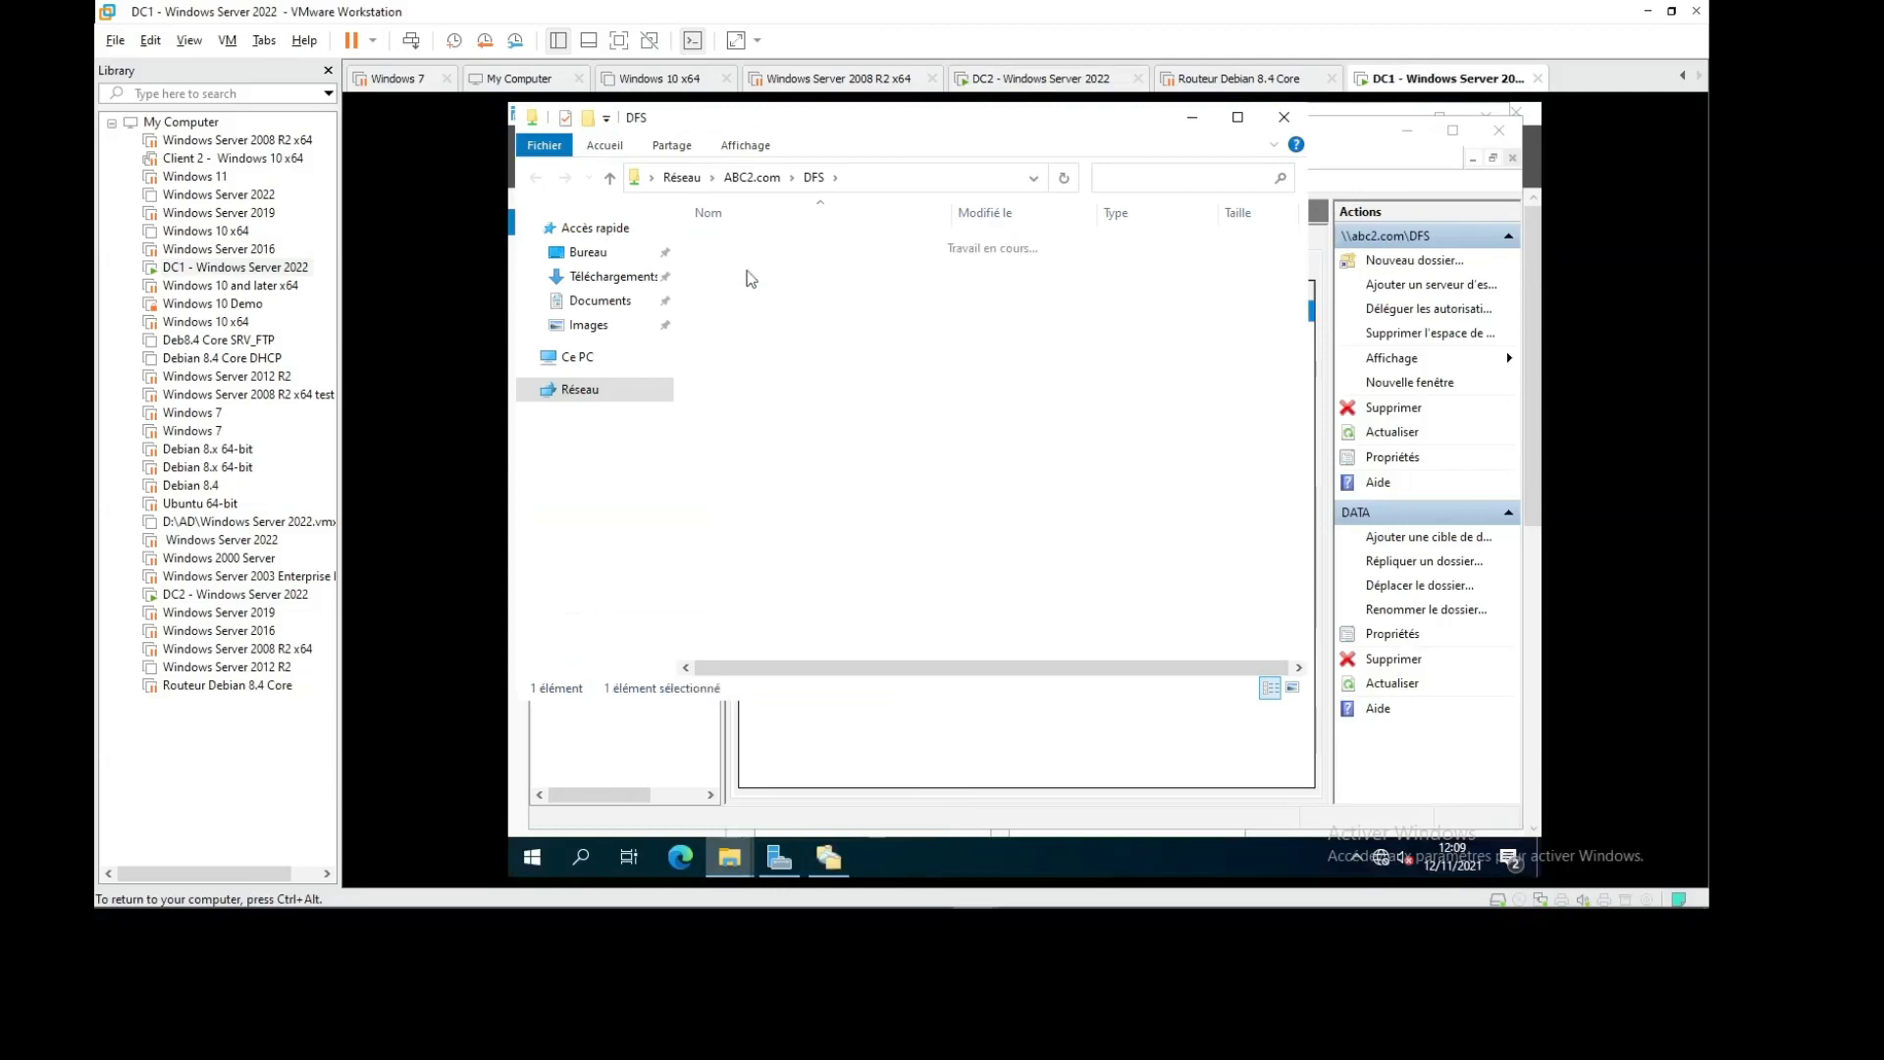
click(594, 121)
text(test2)
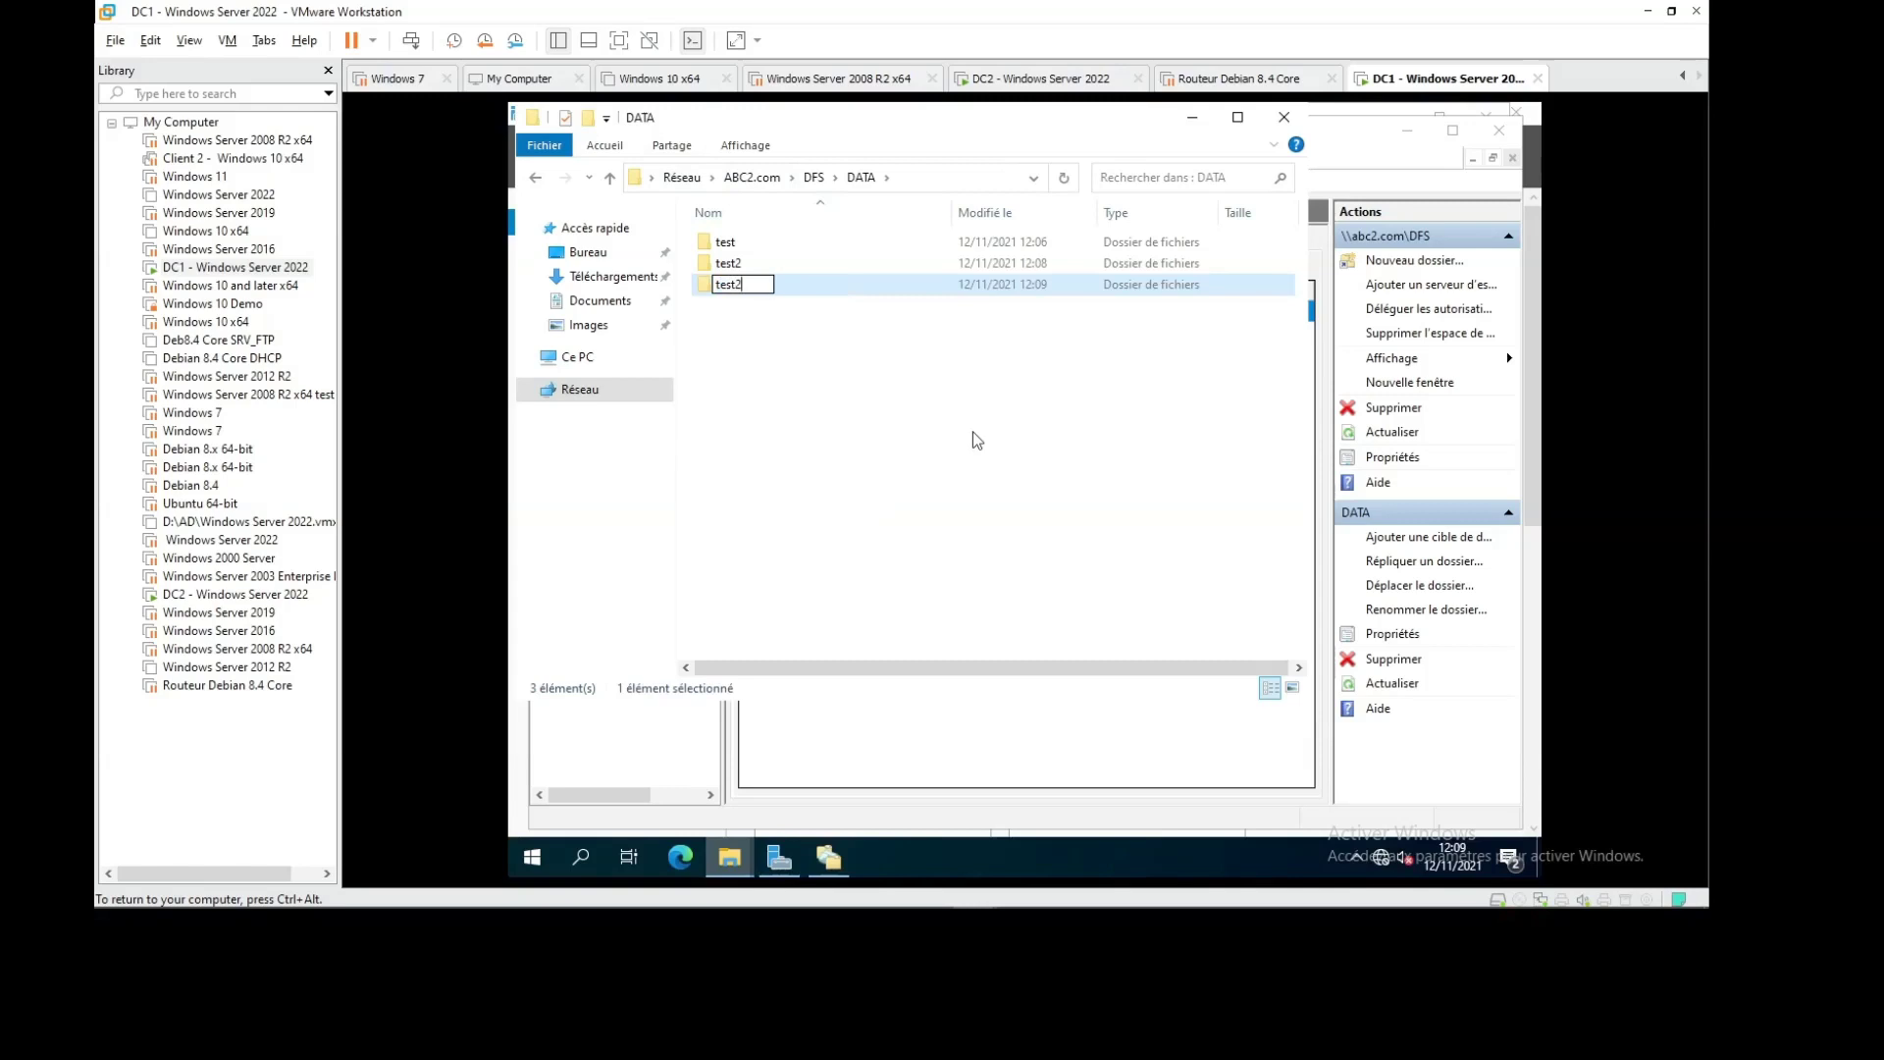
key(Return)
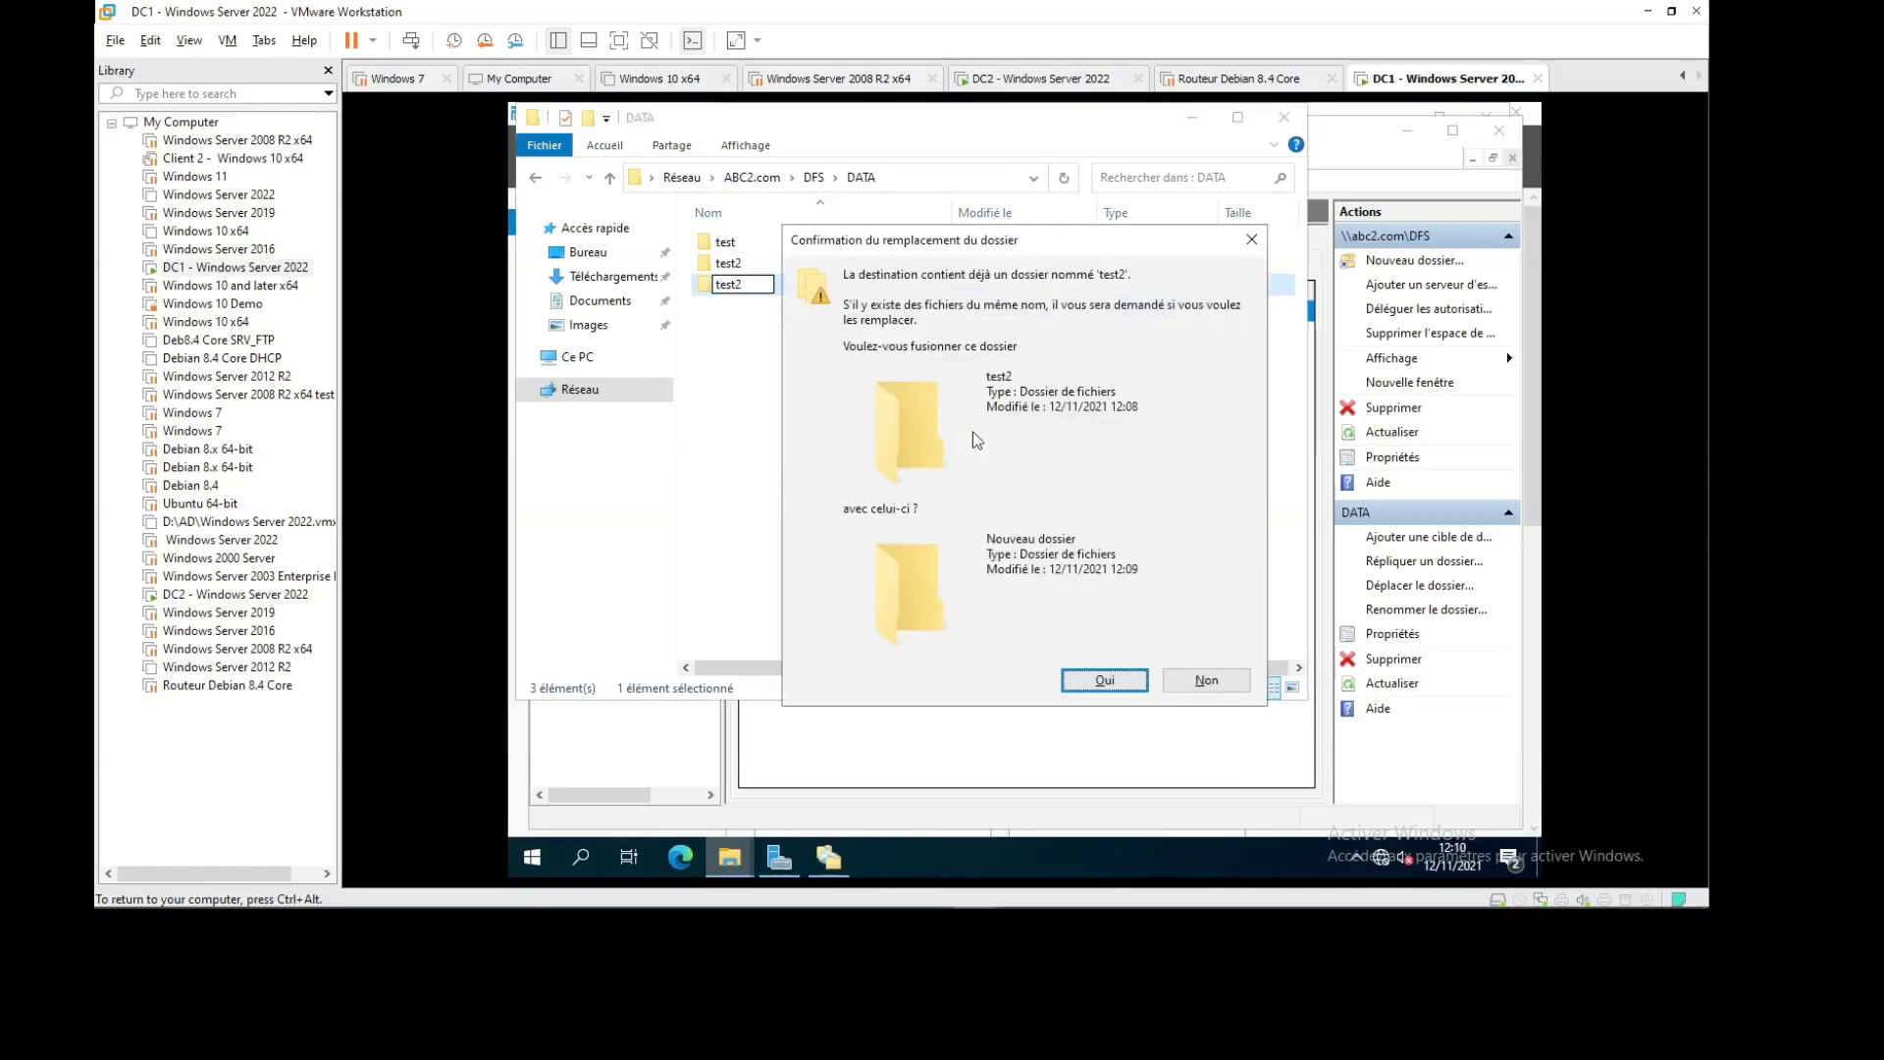
key(Escape)
key(F2)
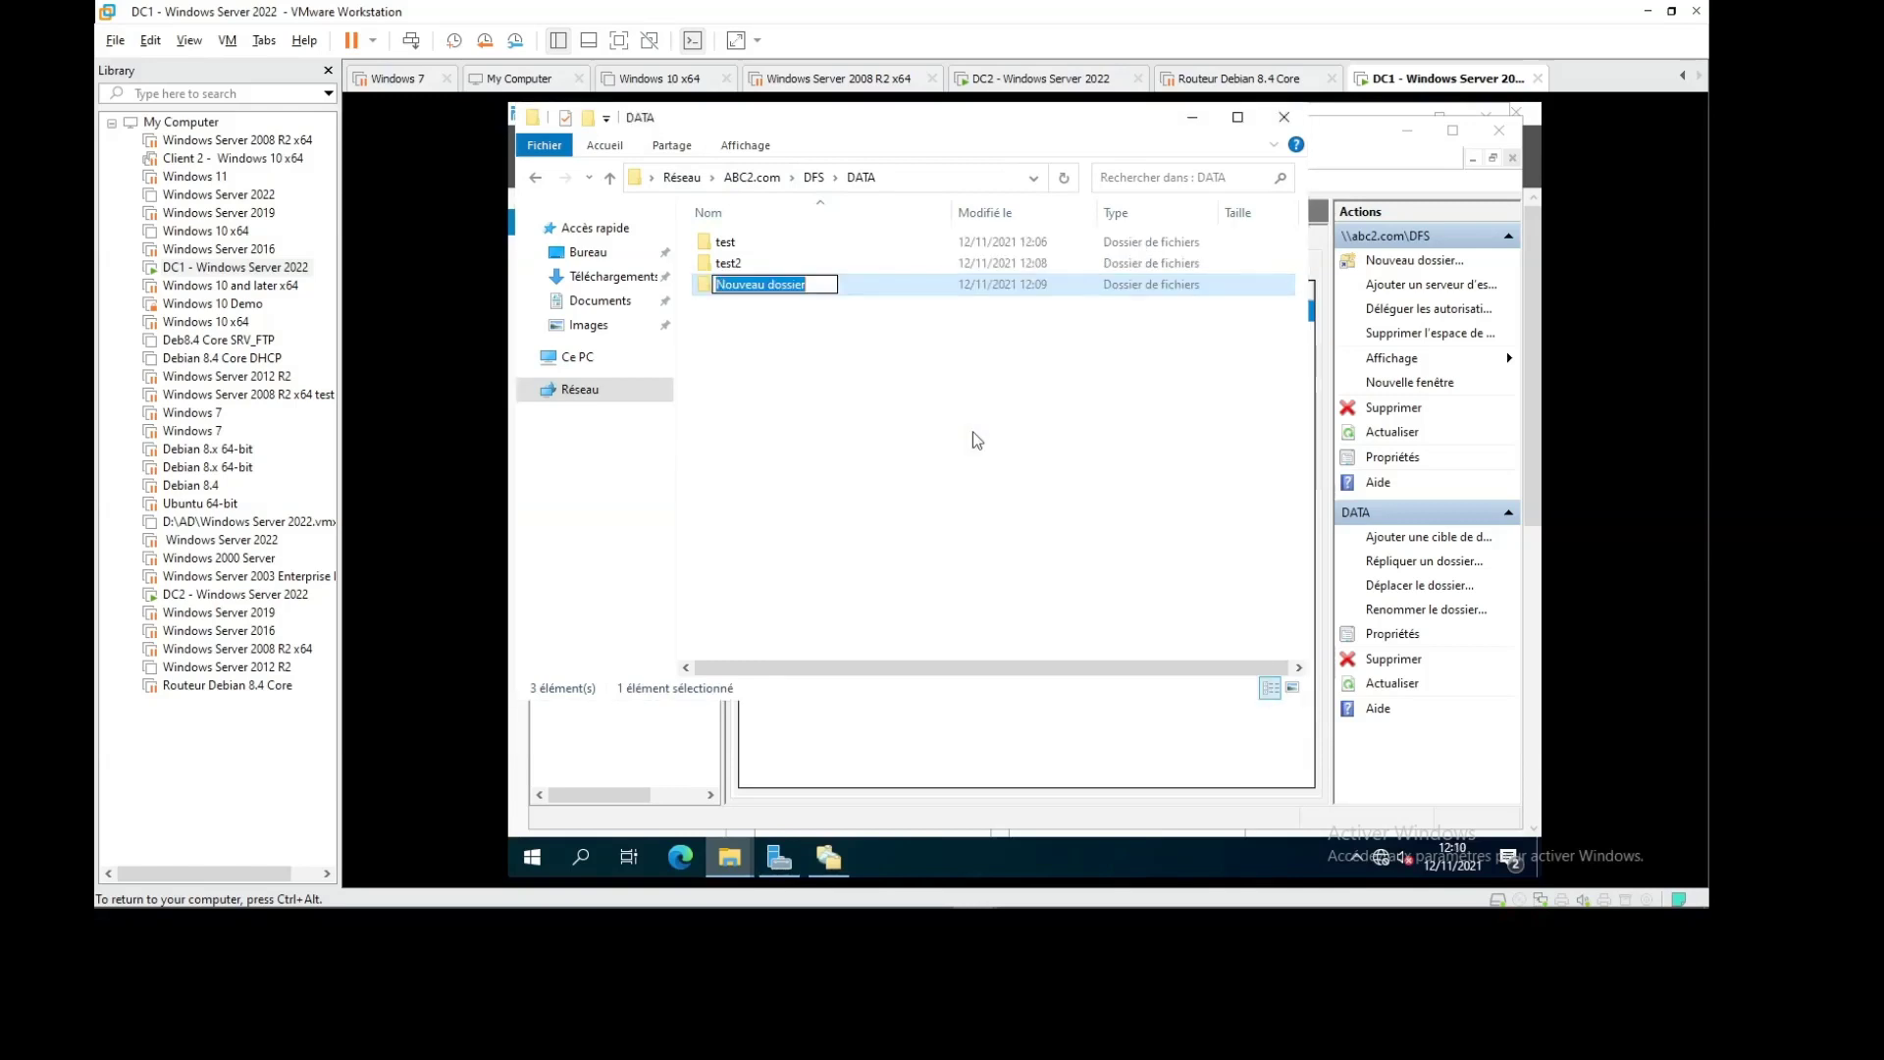
text(test3)
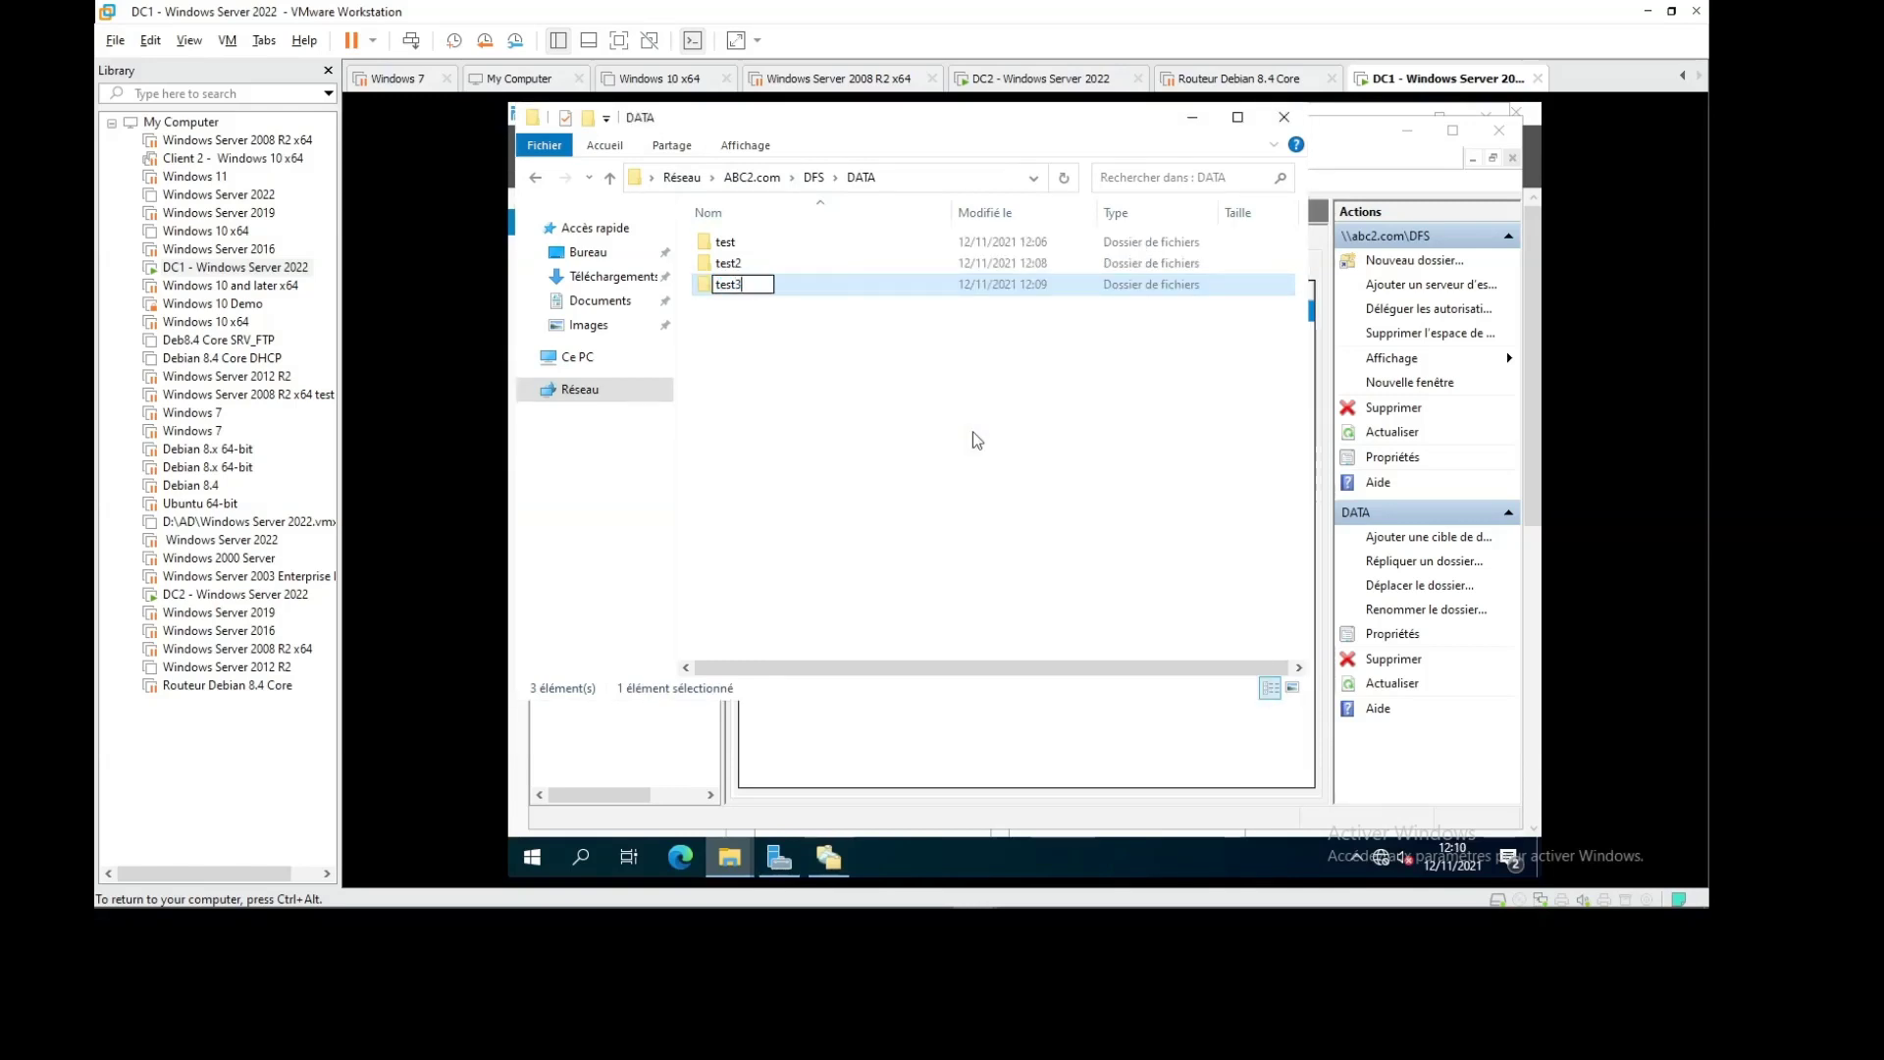
key(Return)
key(Return)
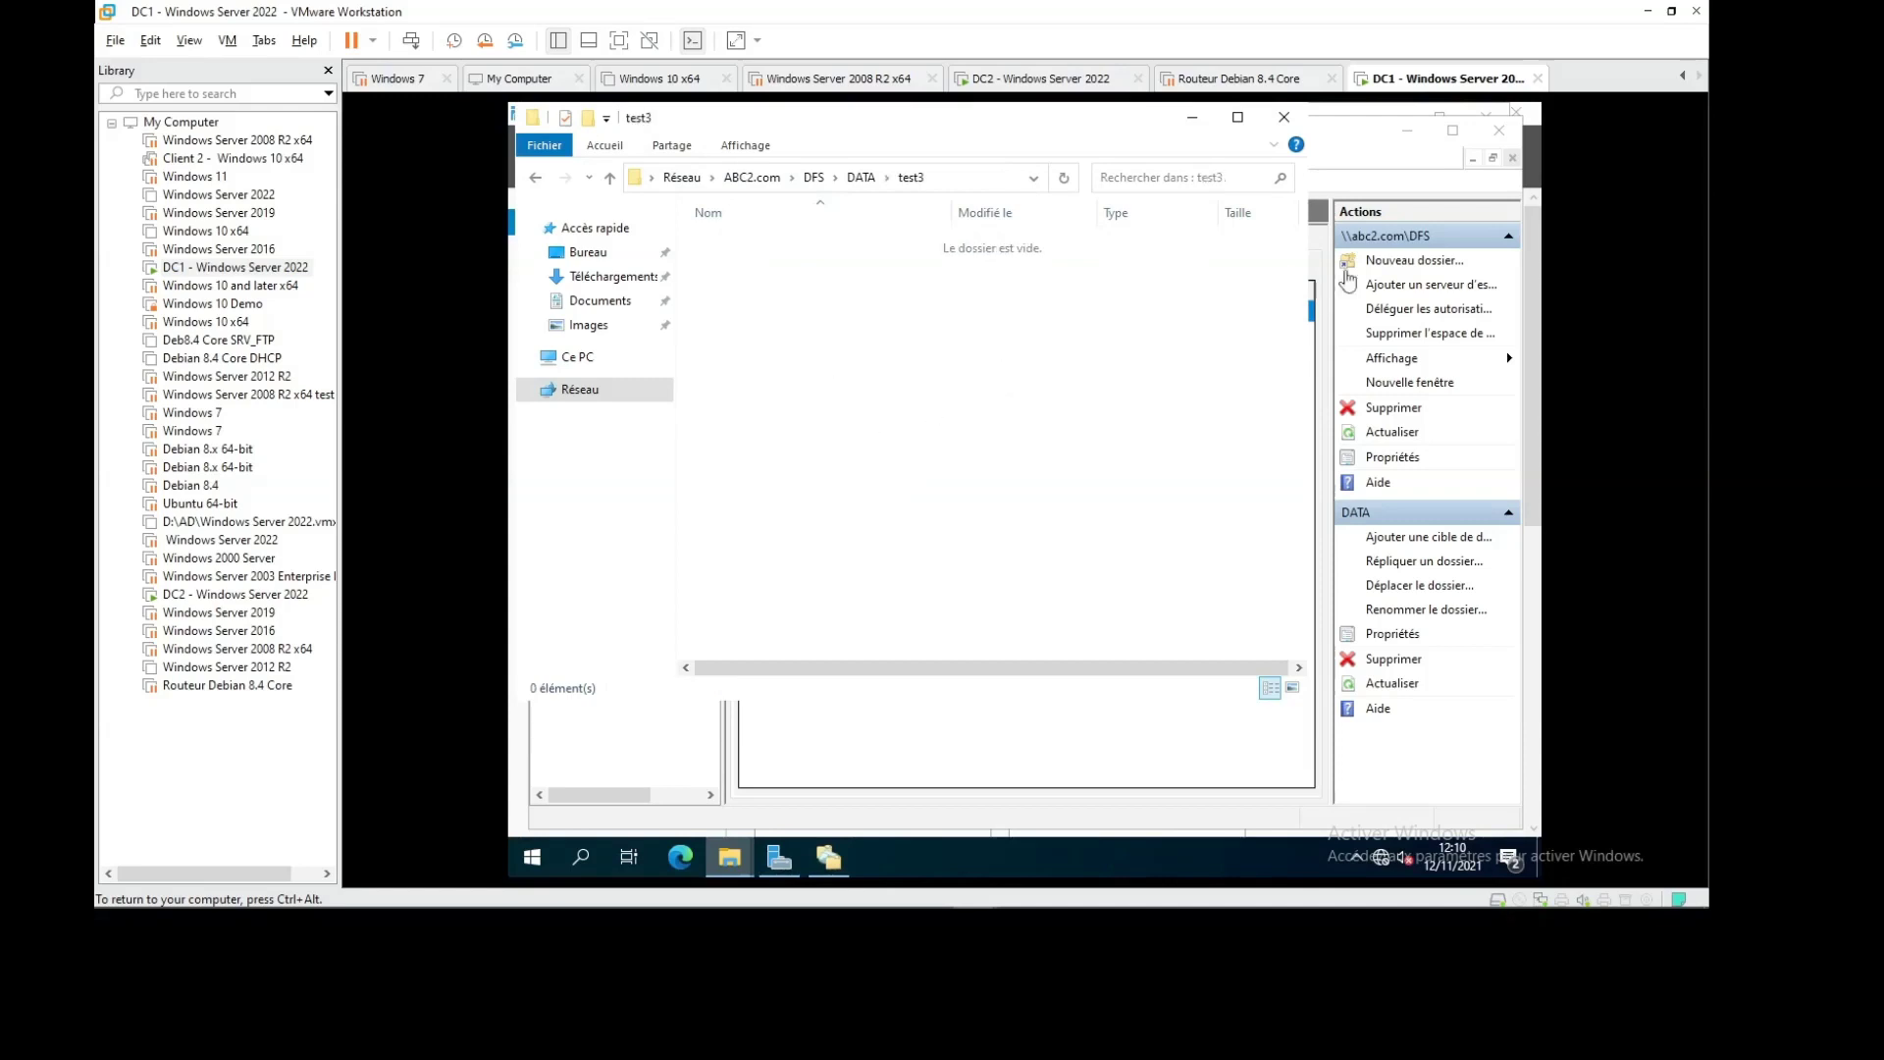
On DC2, refresh DATA2 twice to look for test3, then return to DFS Management
click(1055, 80)
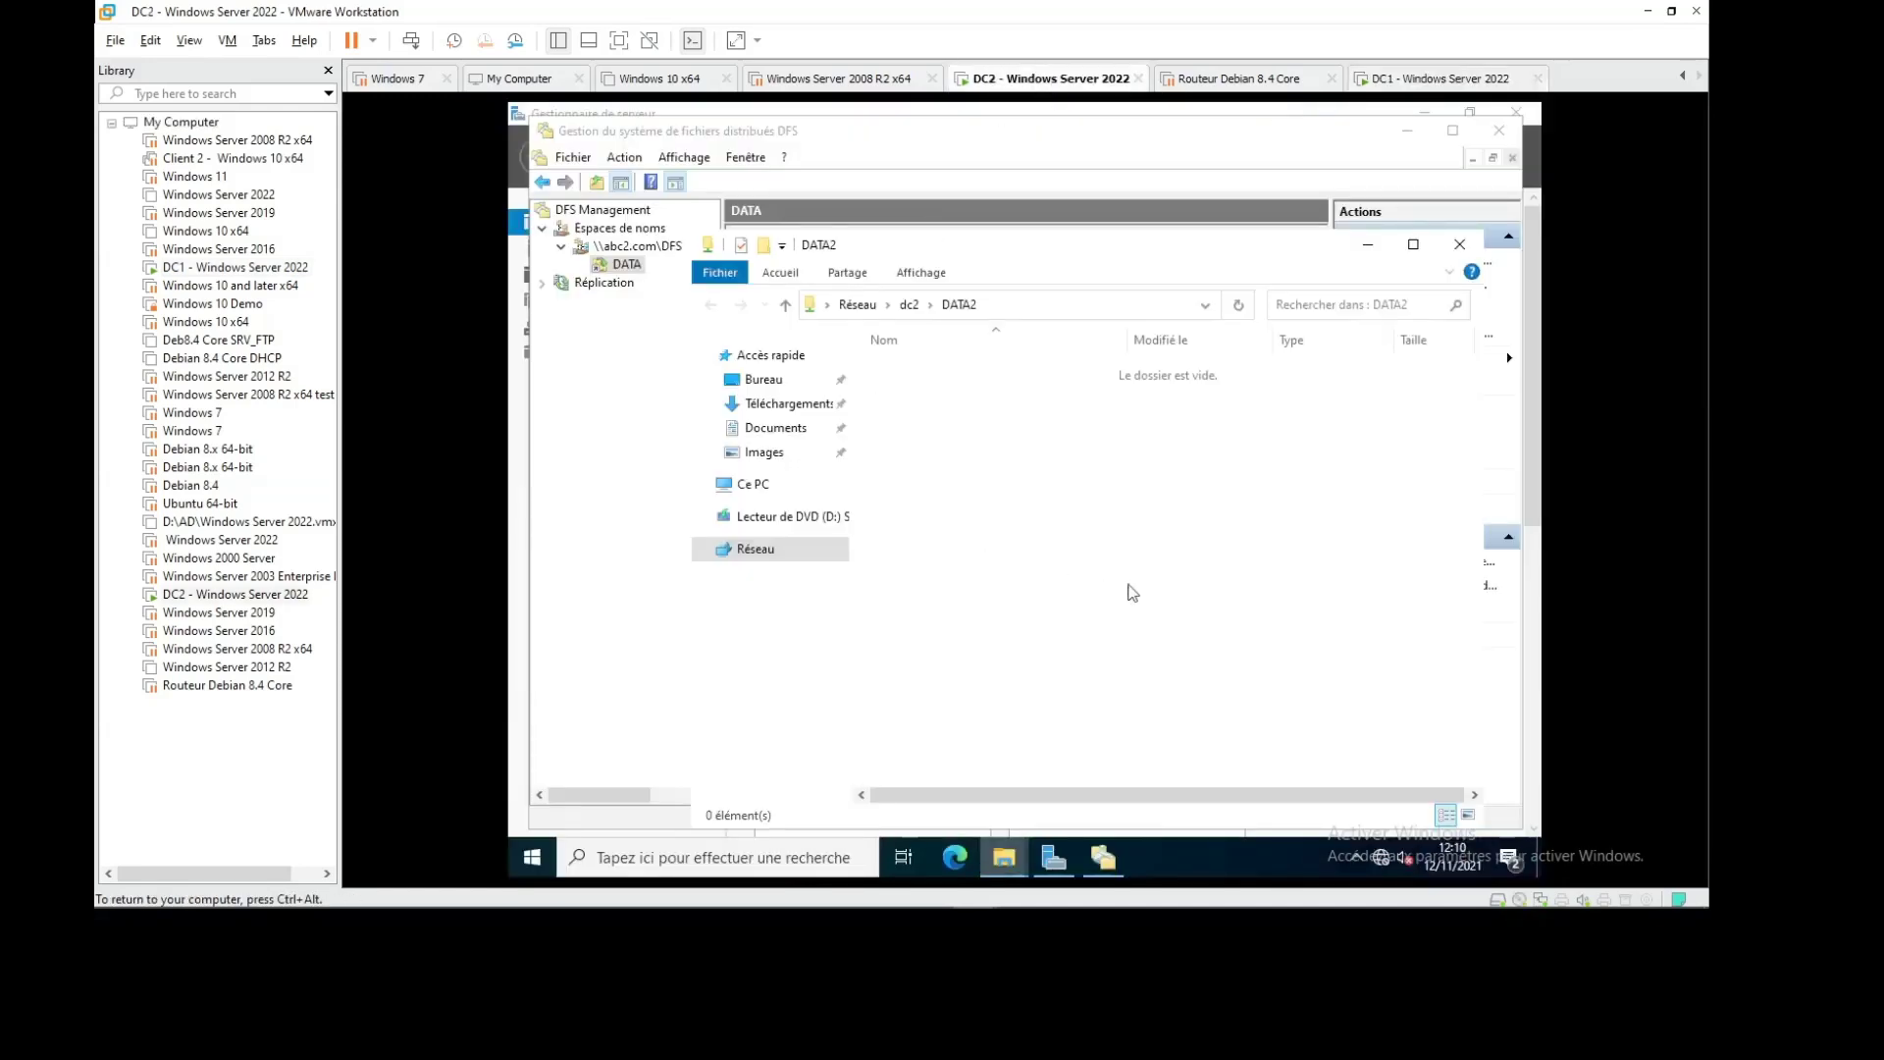
right_click(1083, 385)
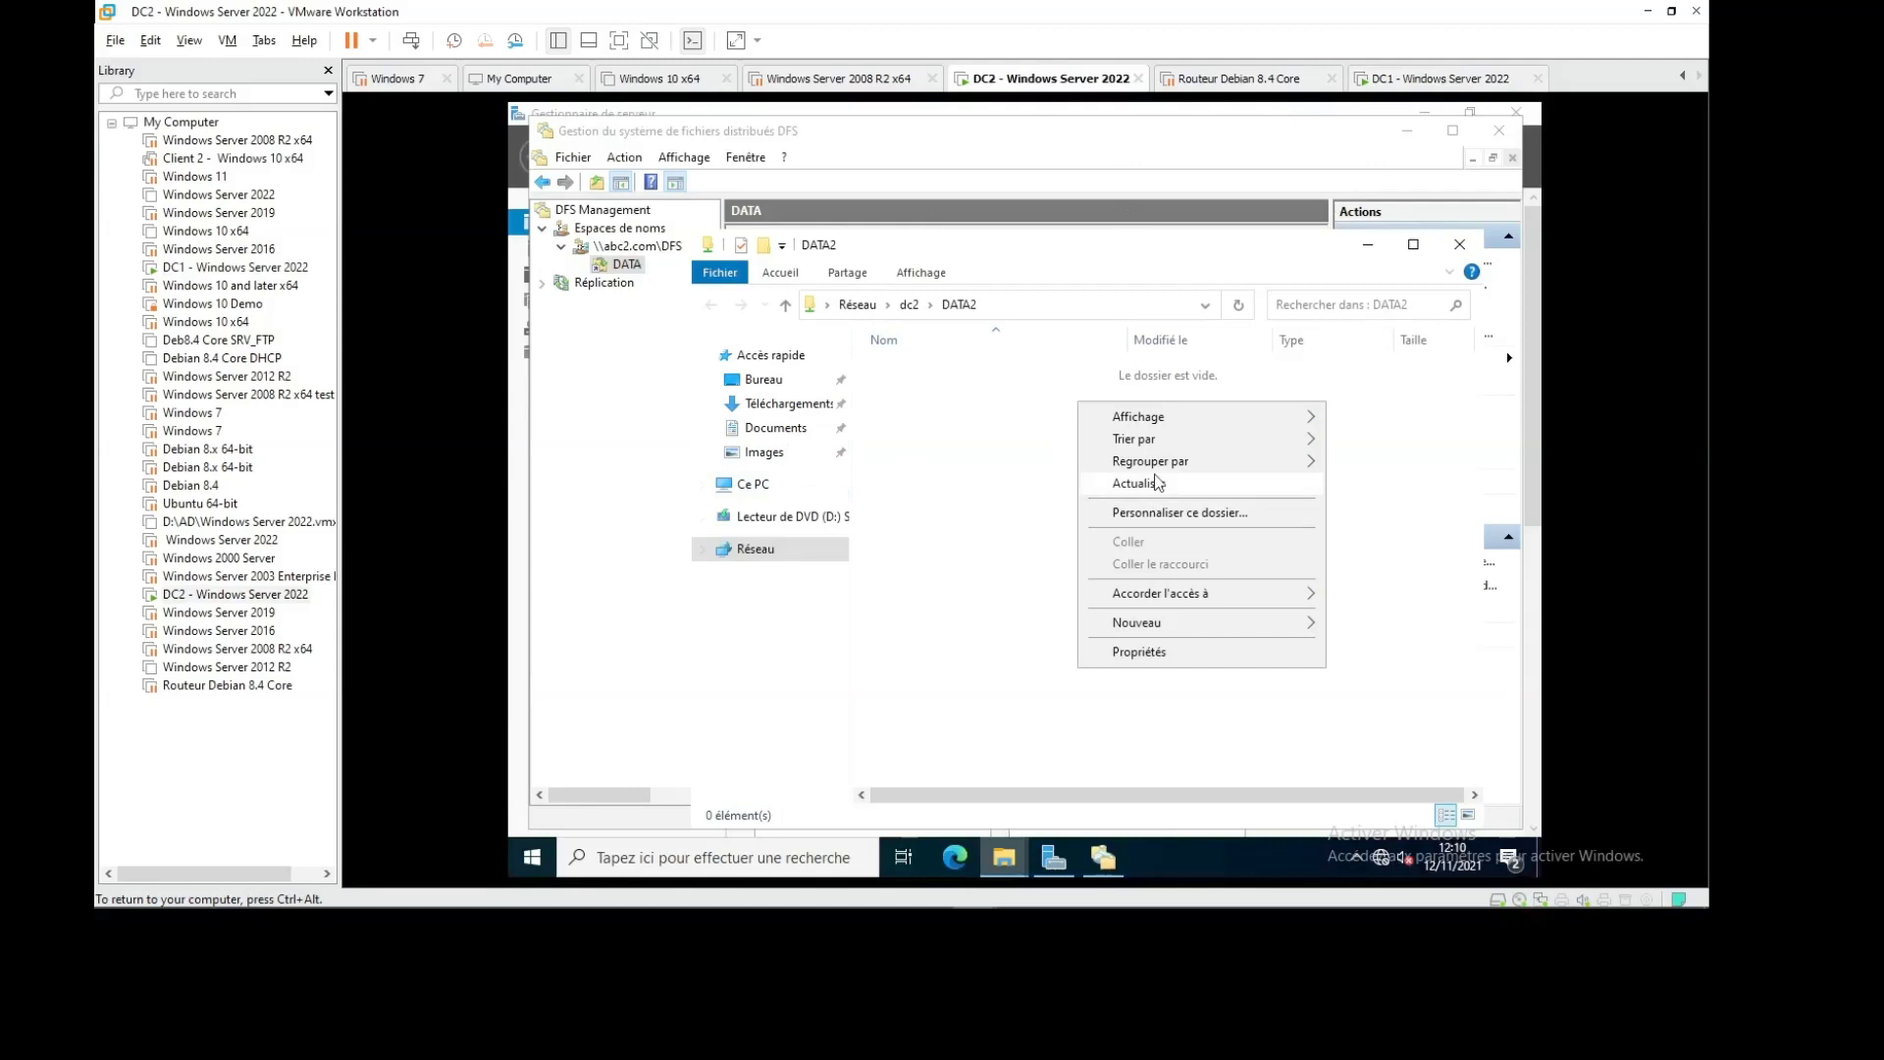
click(1138, 482)
right_click(1053, 496)
click(1114, 581)
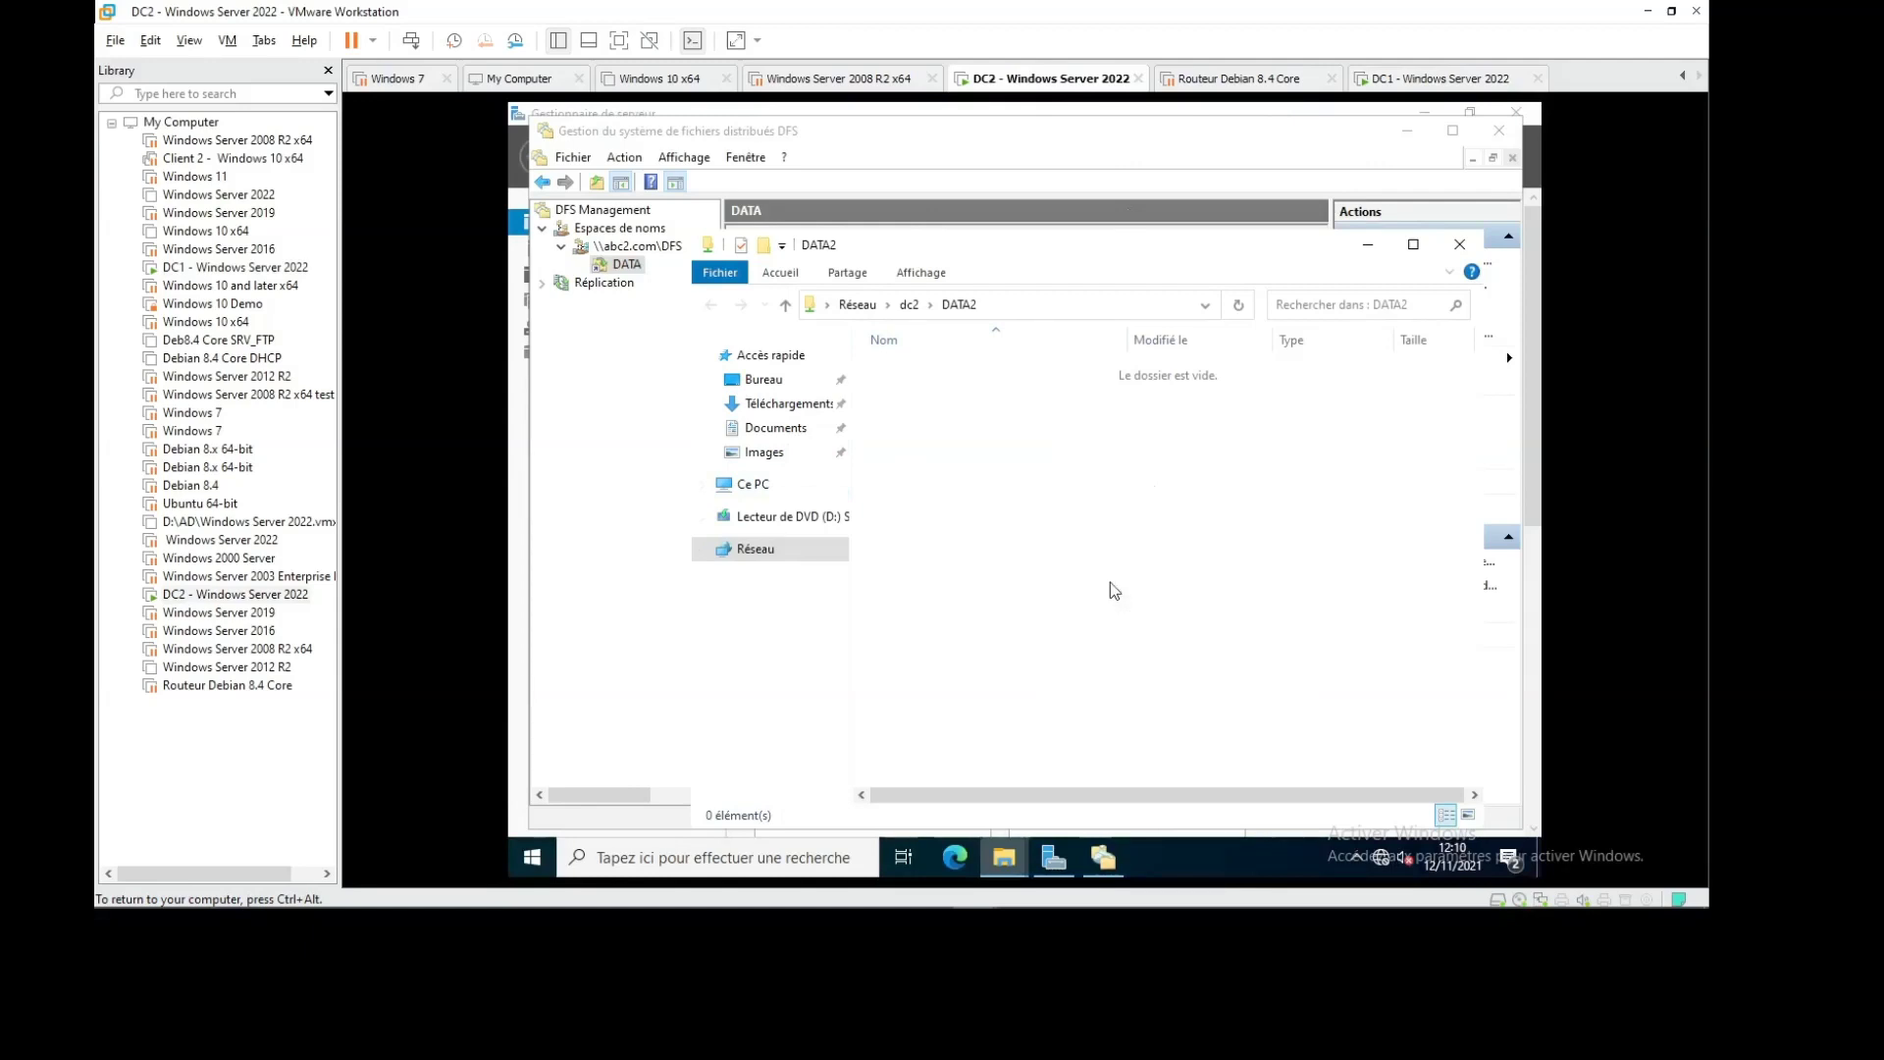
click(1433, 79)
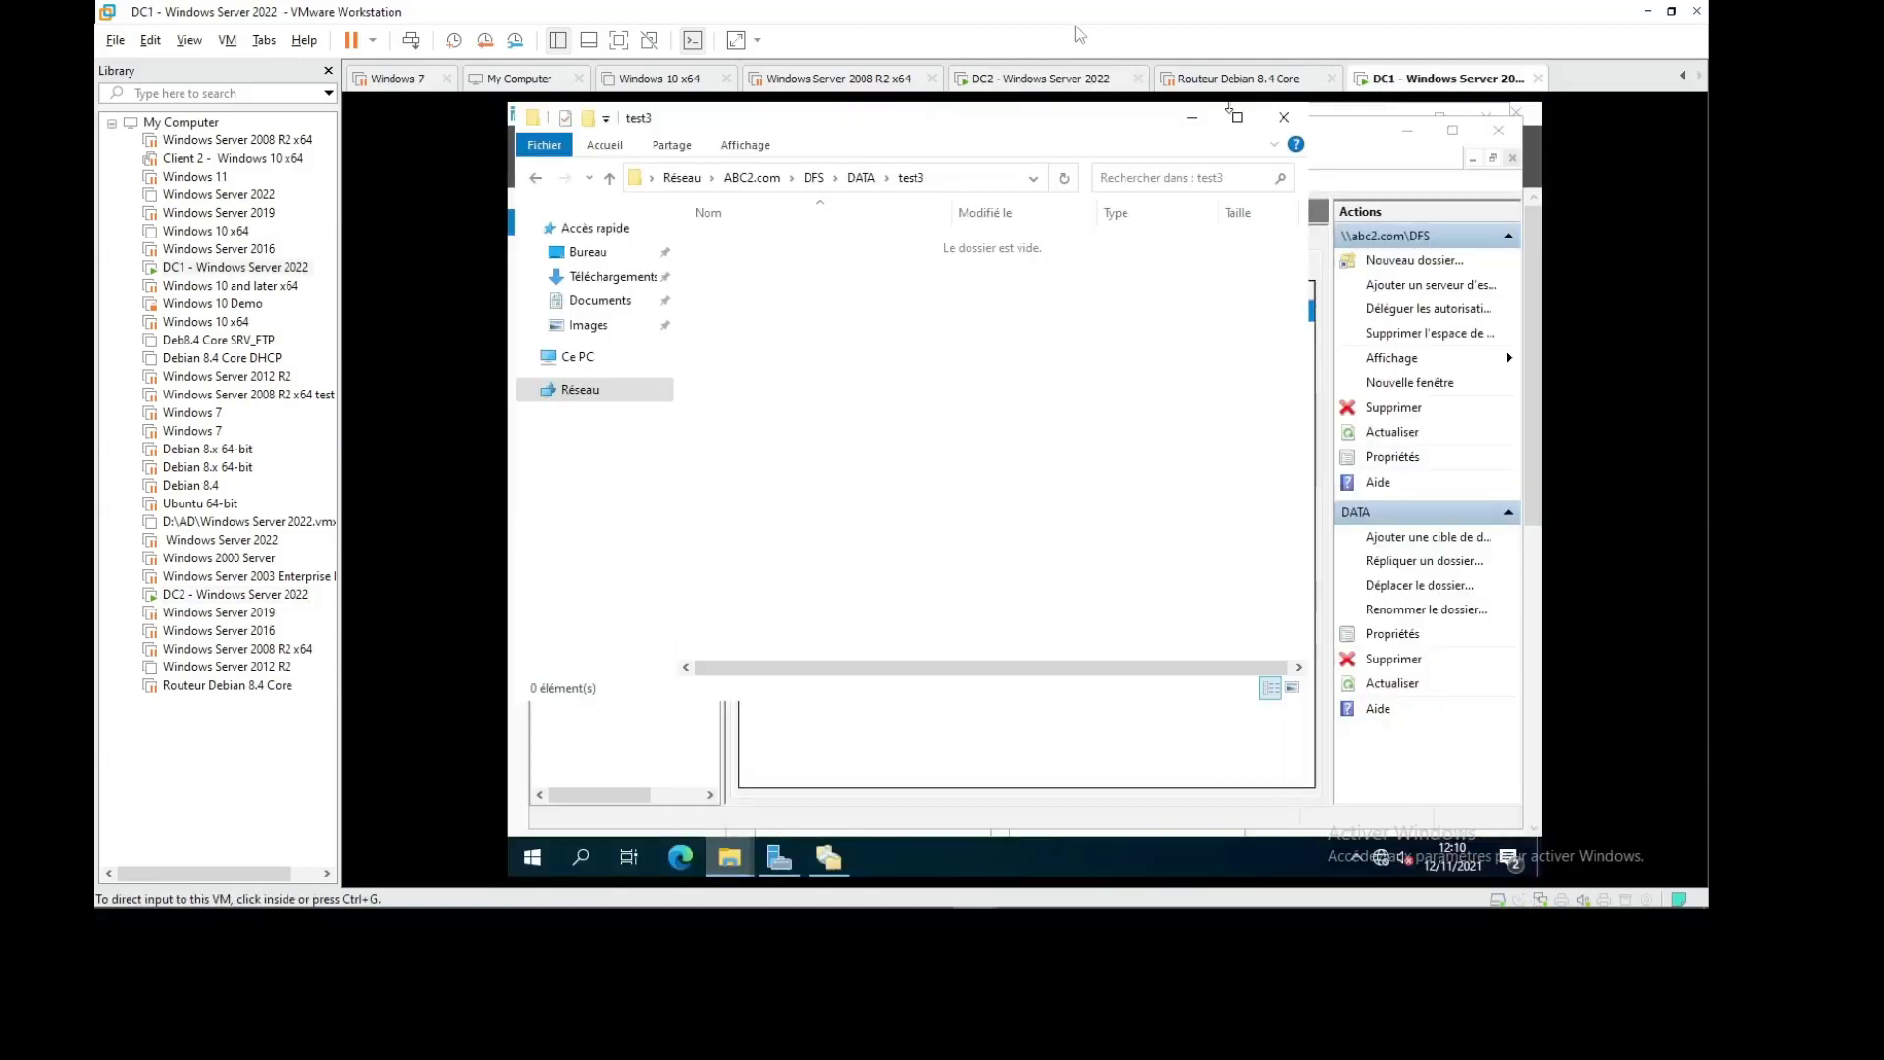
click(1016, 78)
click(1103, 857)
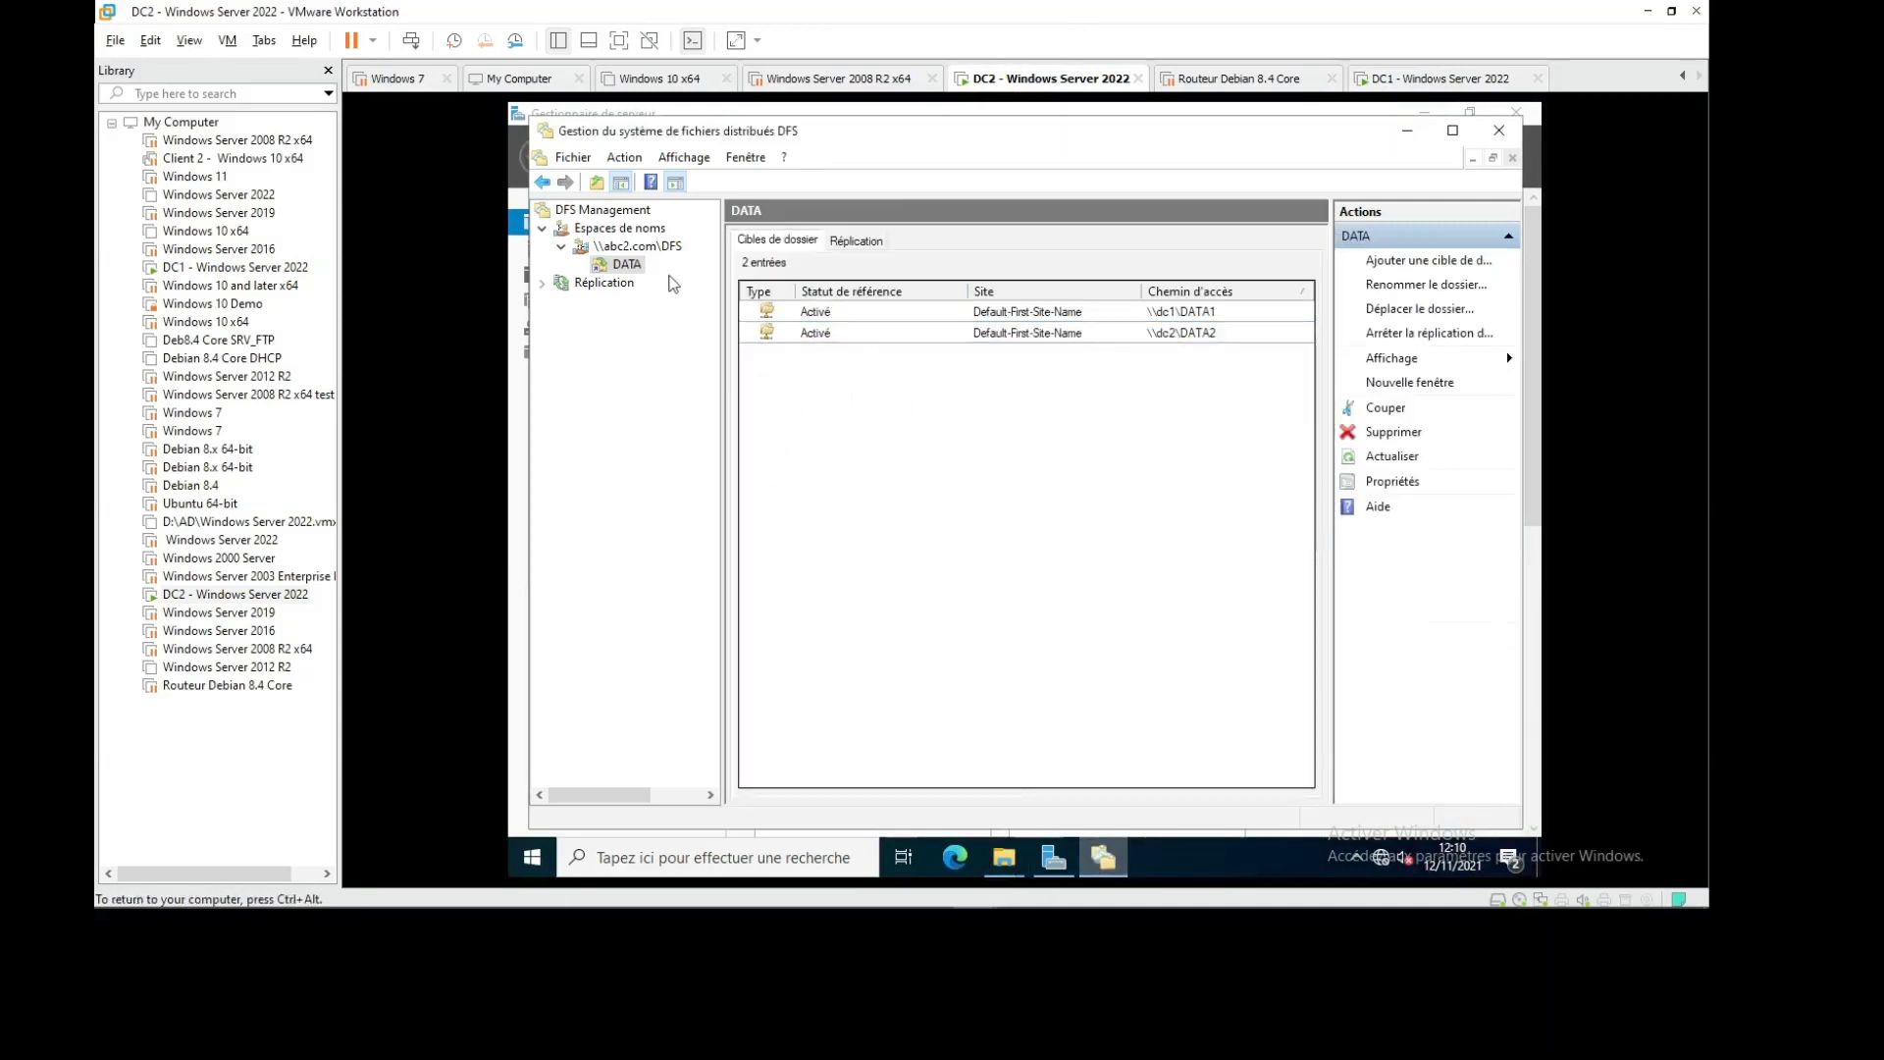
Refresh the \\abc2.com\DFS namespace view and check the DATA folder's options
right_click(637, 253)
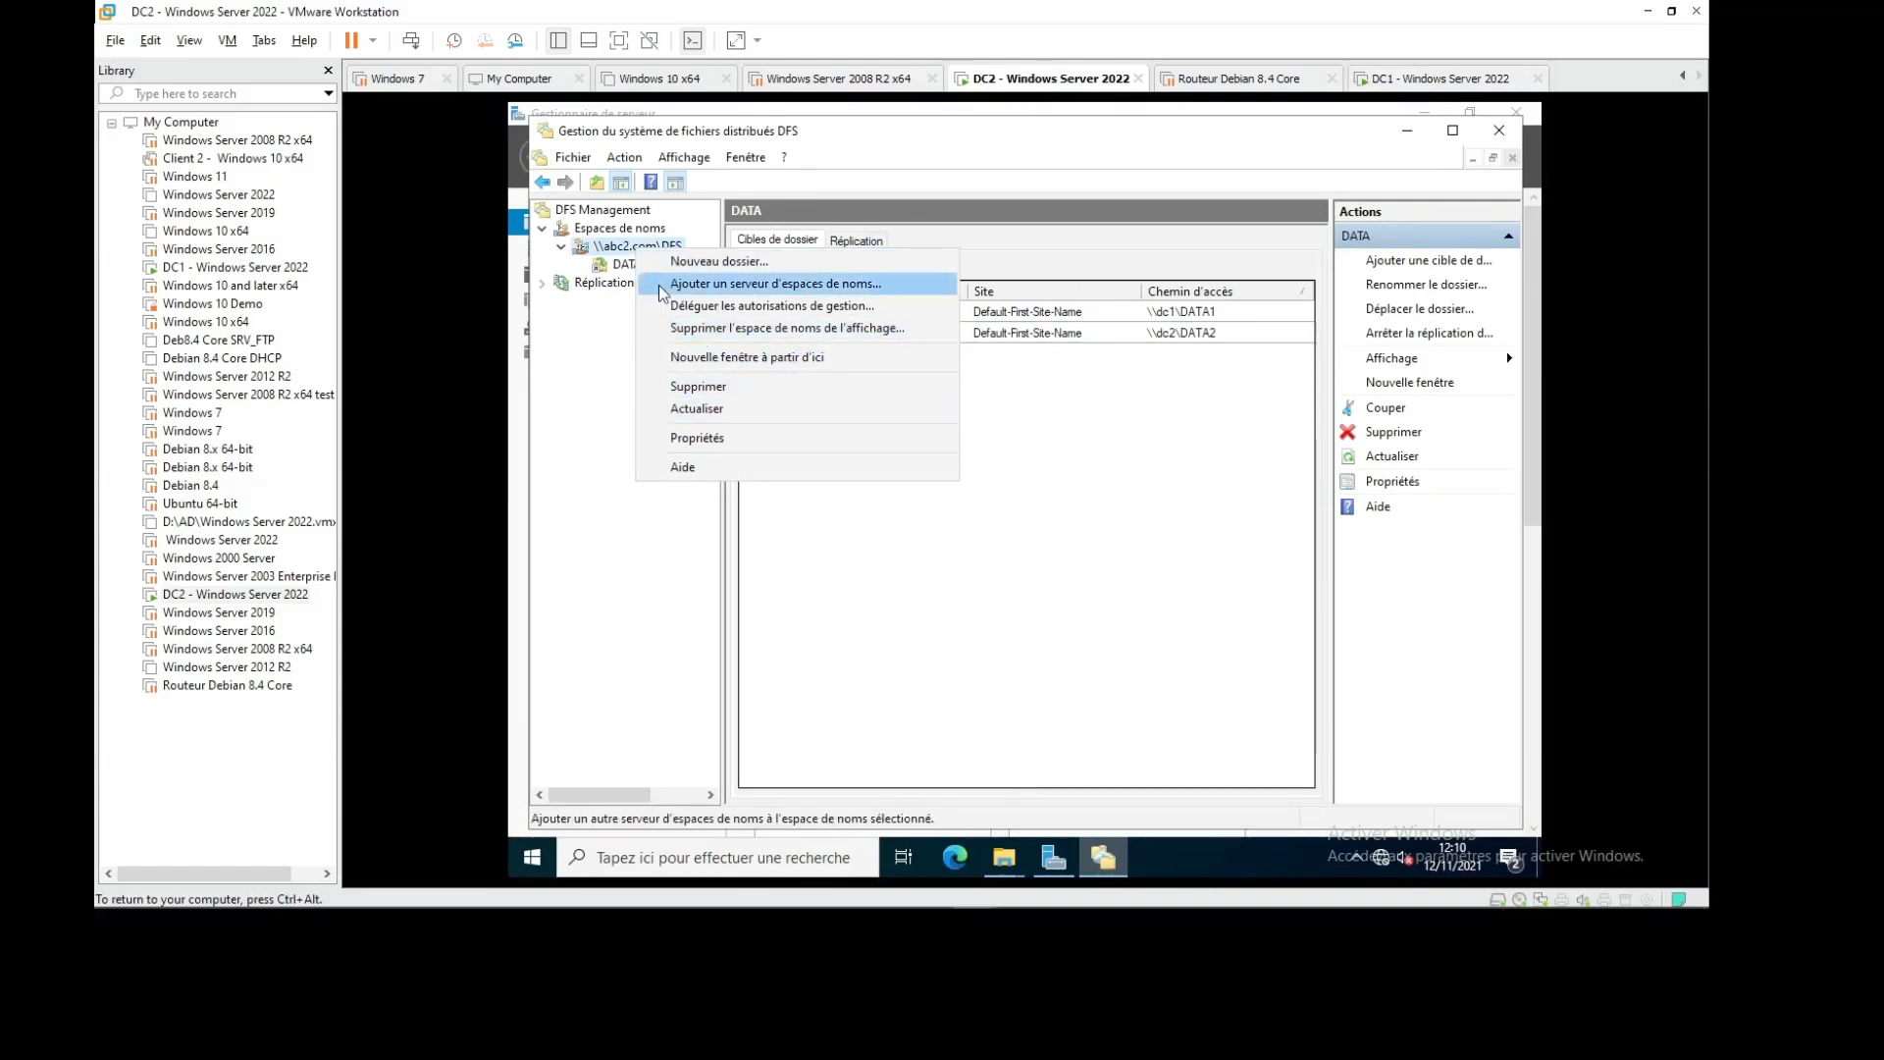
click(721, 410)
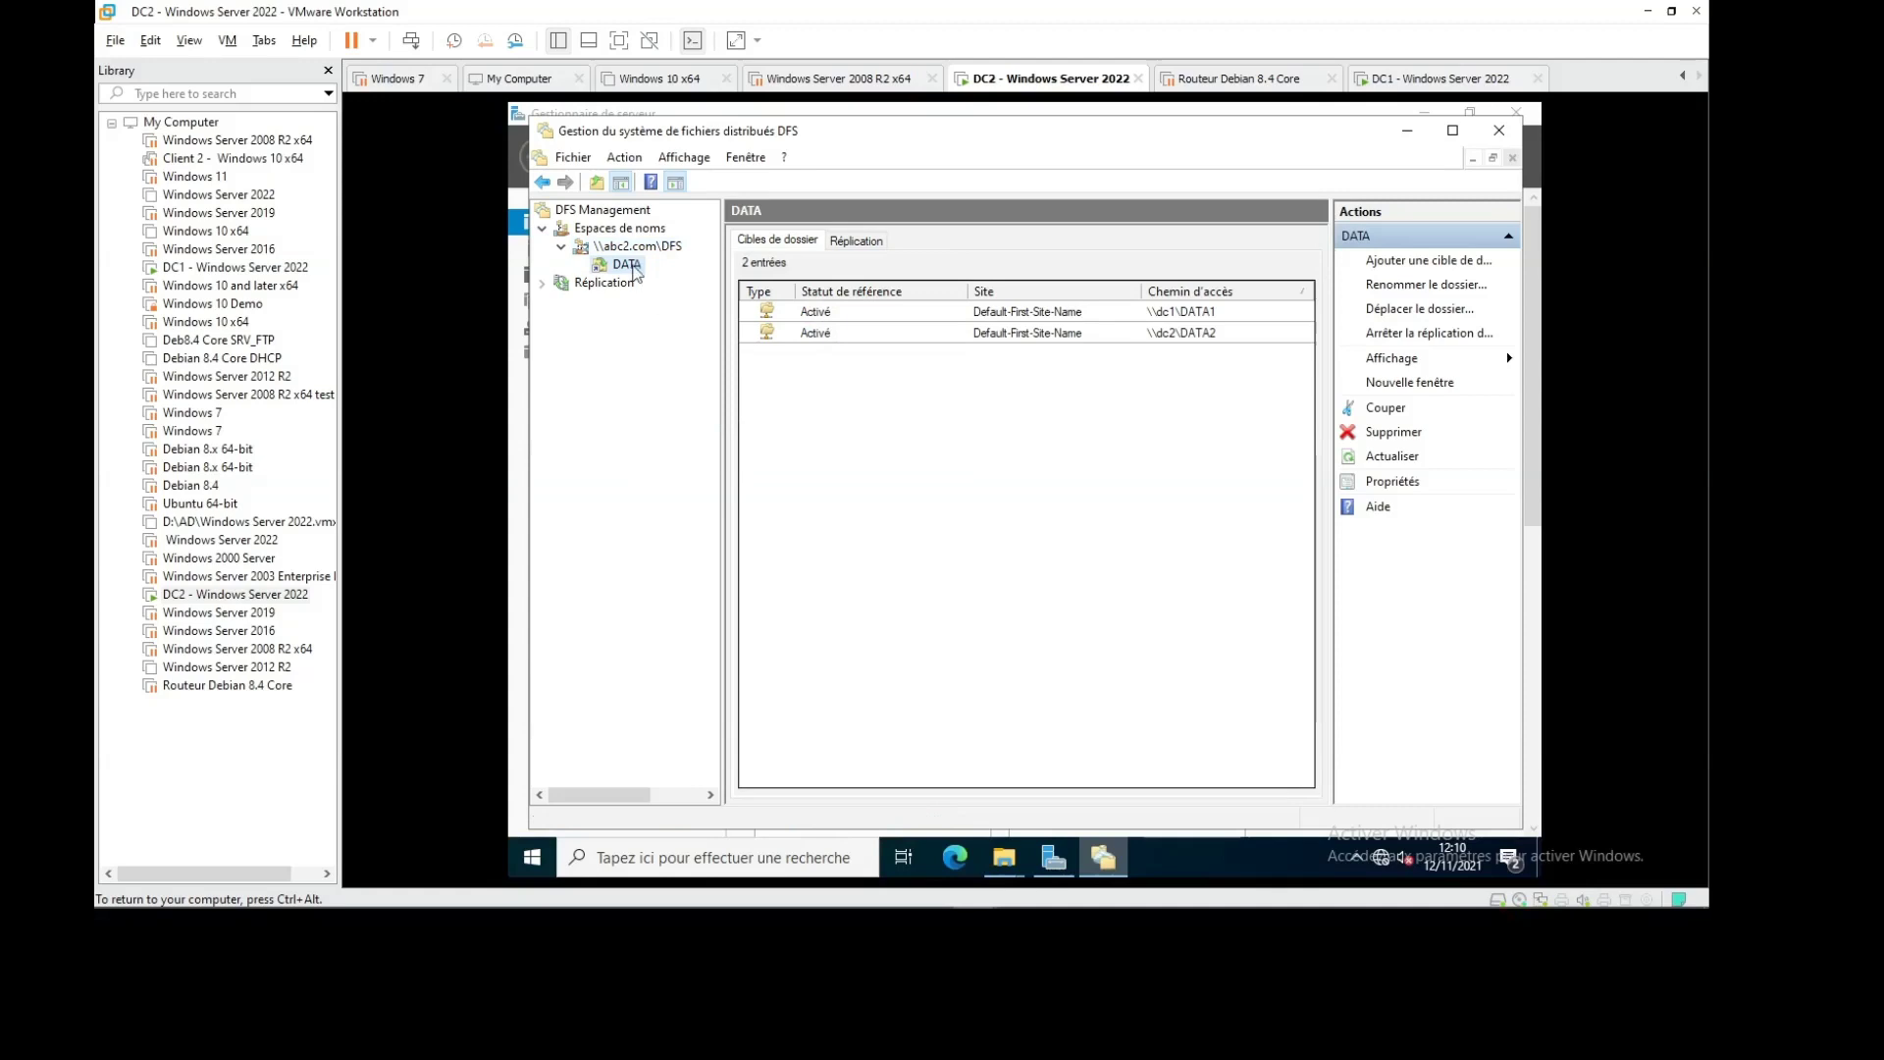
right_click(633, 269)
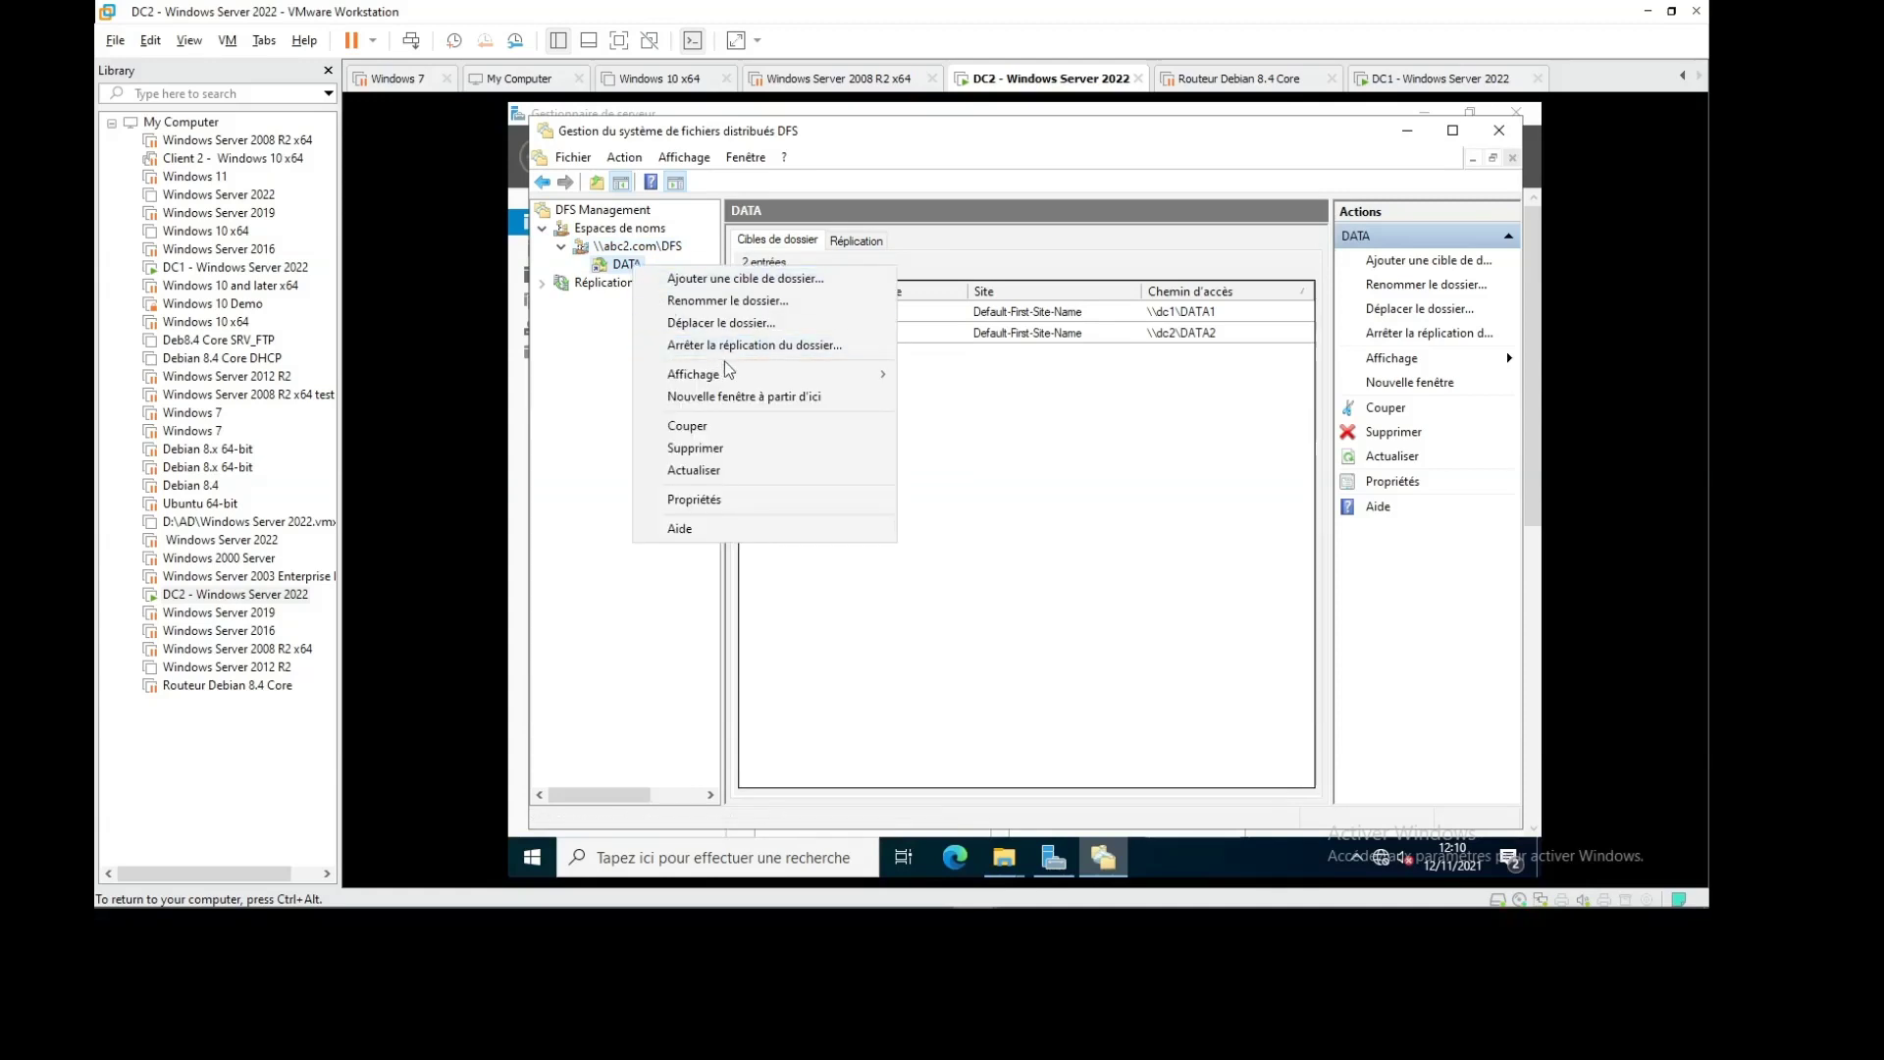
click(1038, 530)
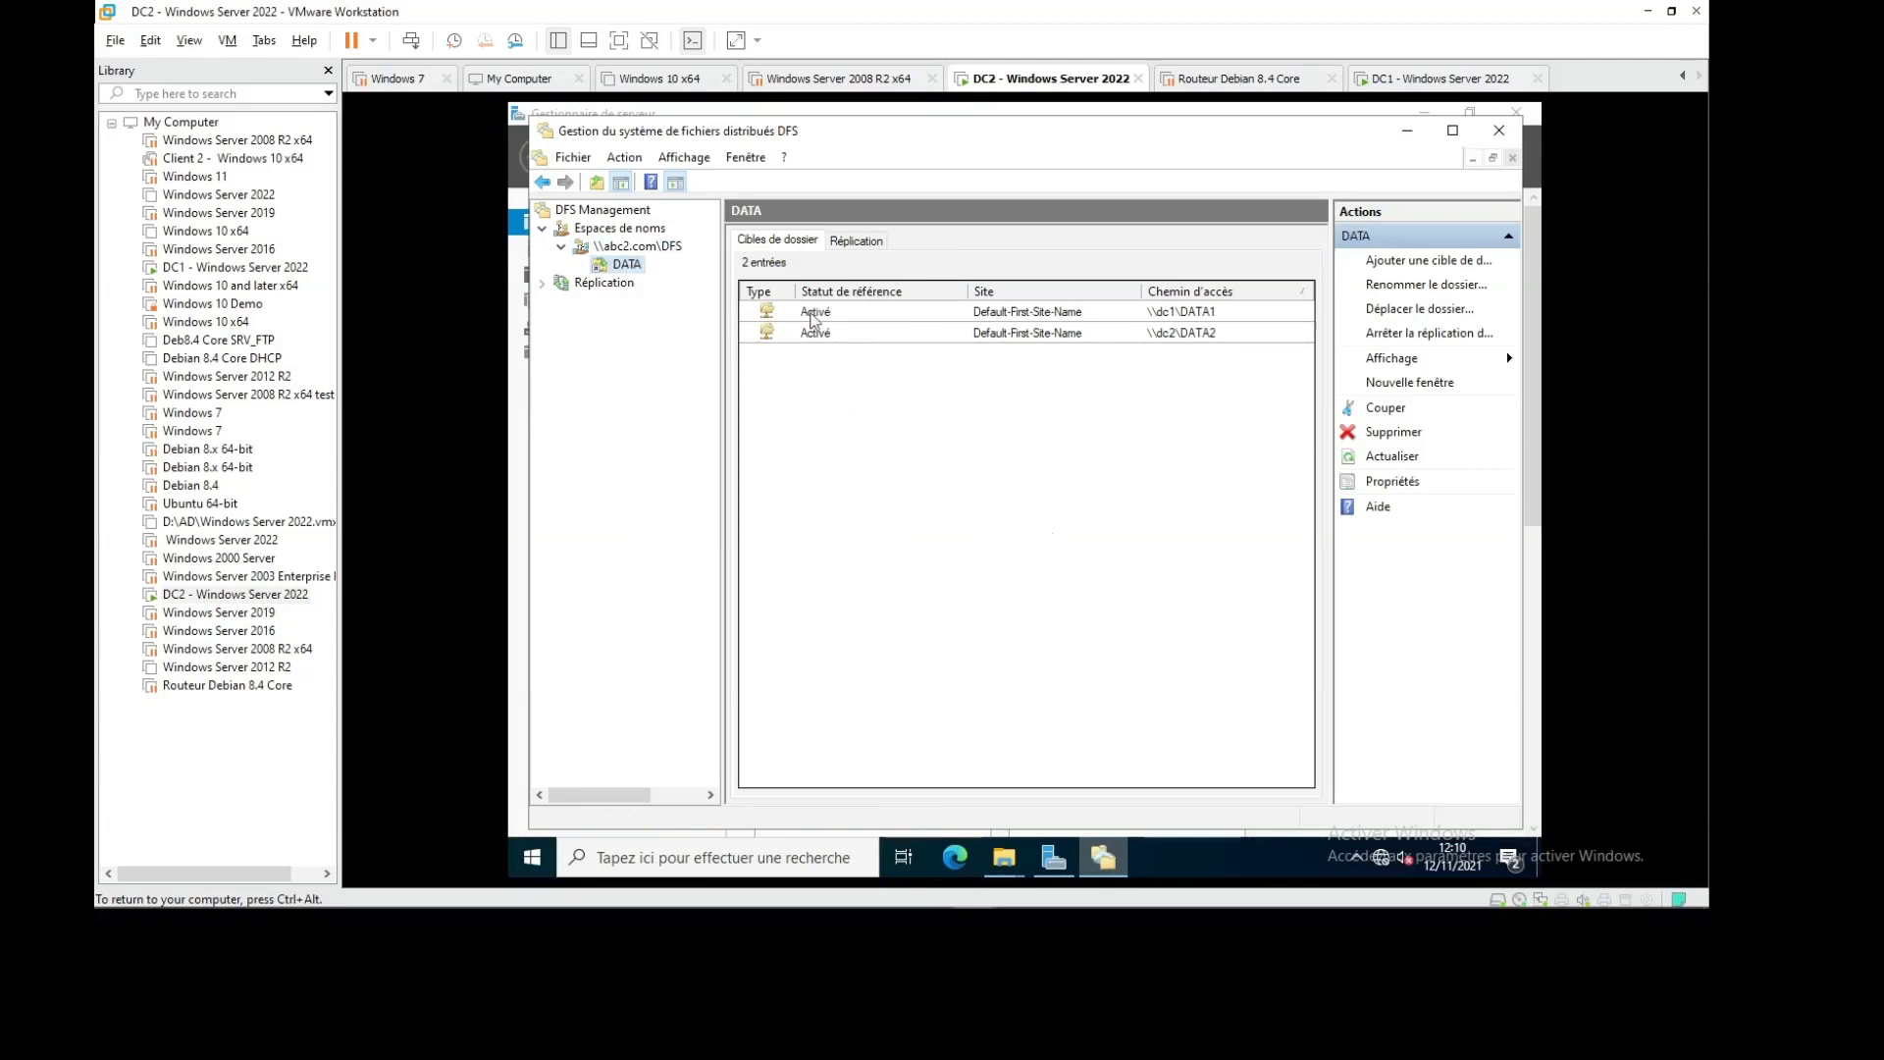
Review the \\dc1\DATA1 target's properties and close them without changes
double_click(813, 312)
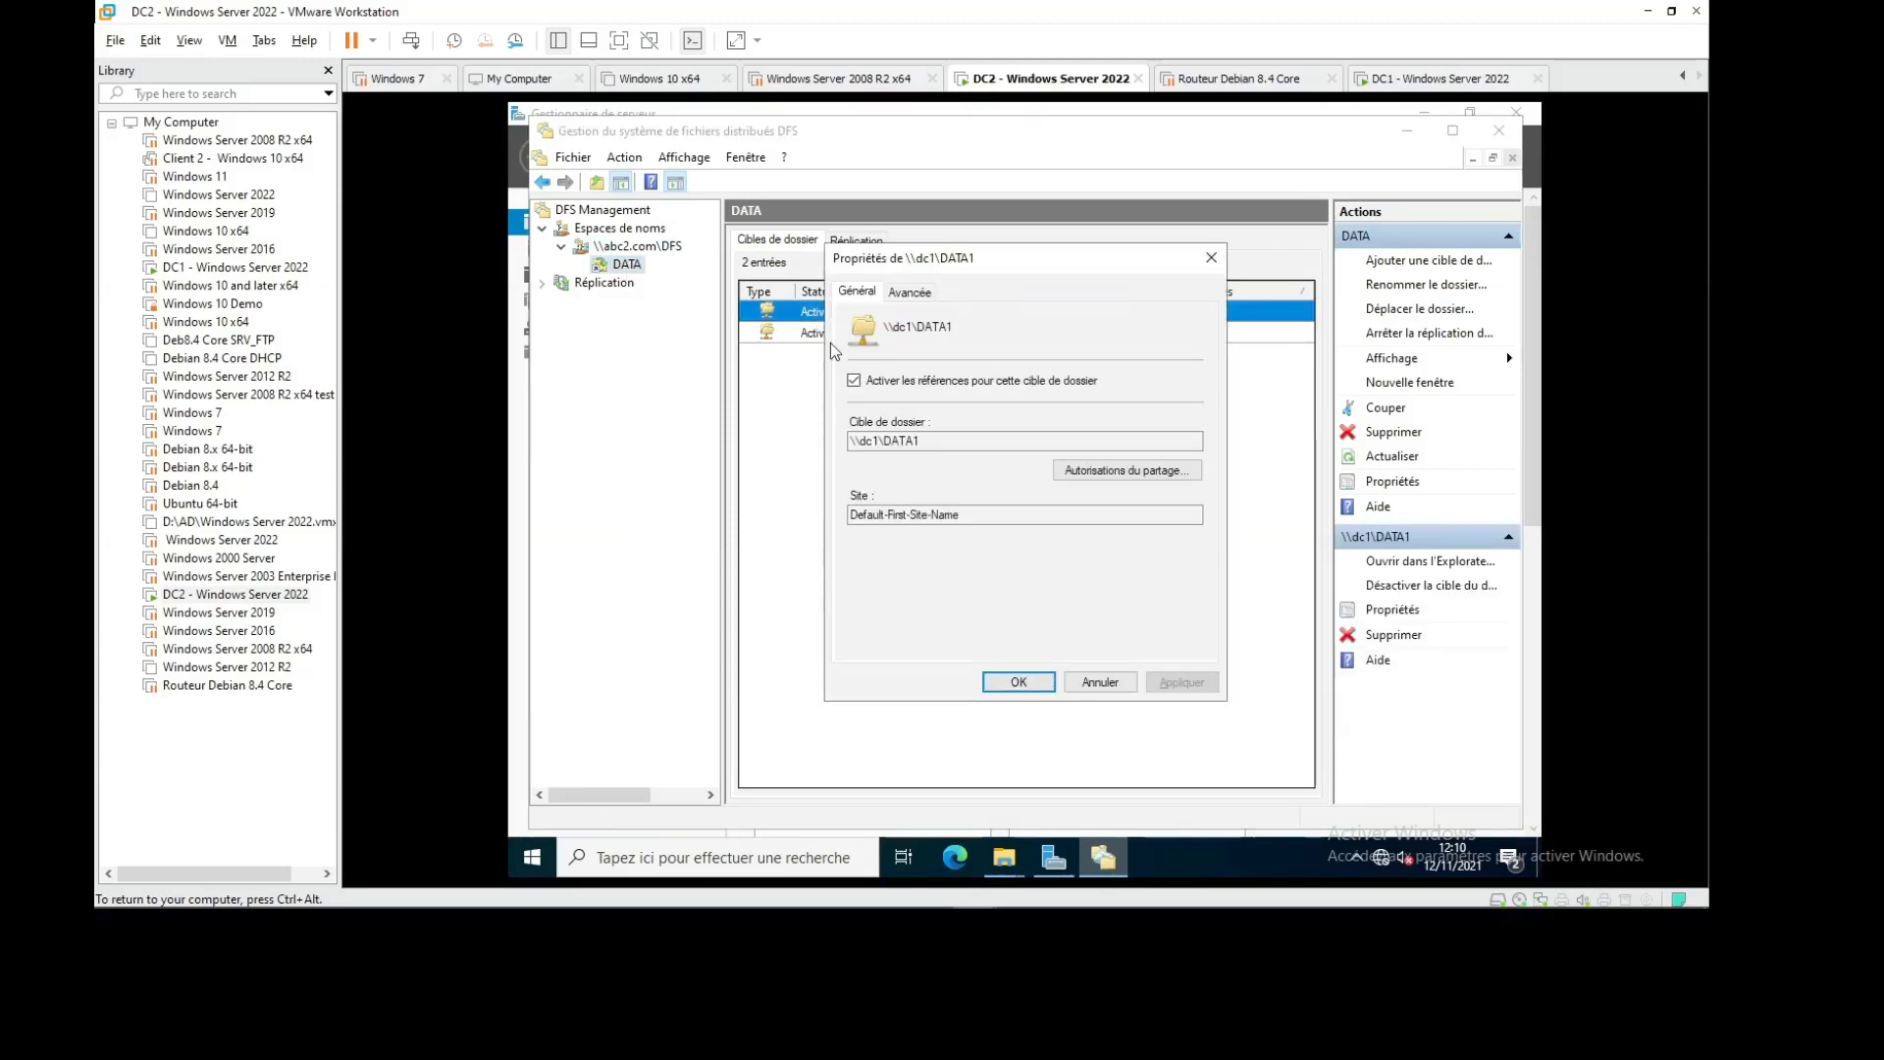
click(906, 292)
click(865, 300)
click(1101, 682)
View the DATA folder's replication members and select the abc2.com\dfs\data replication group
click(839, 333)
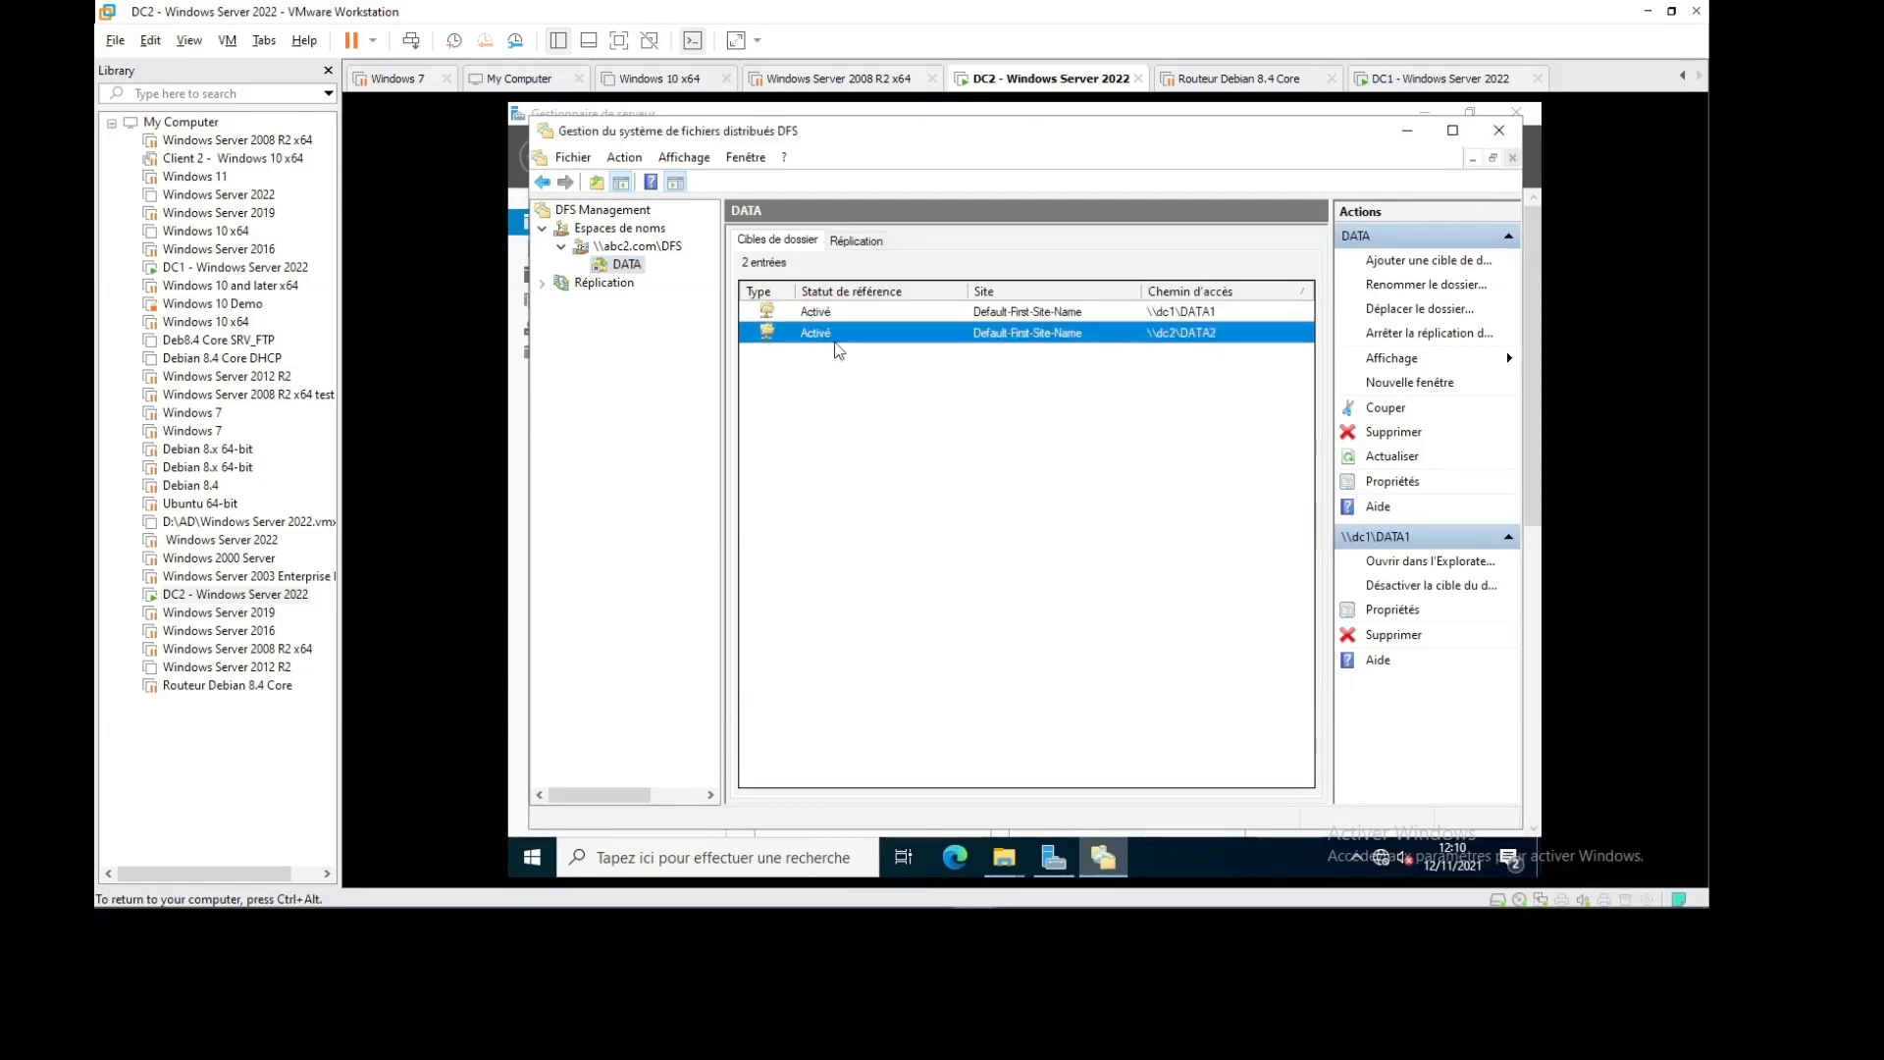
click(869, 252)
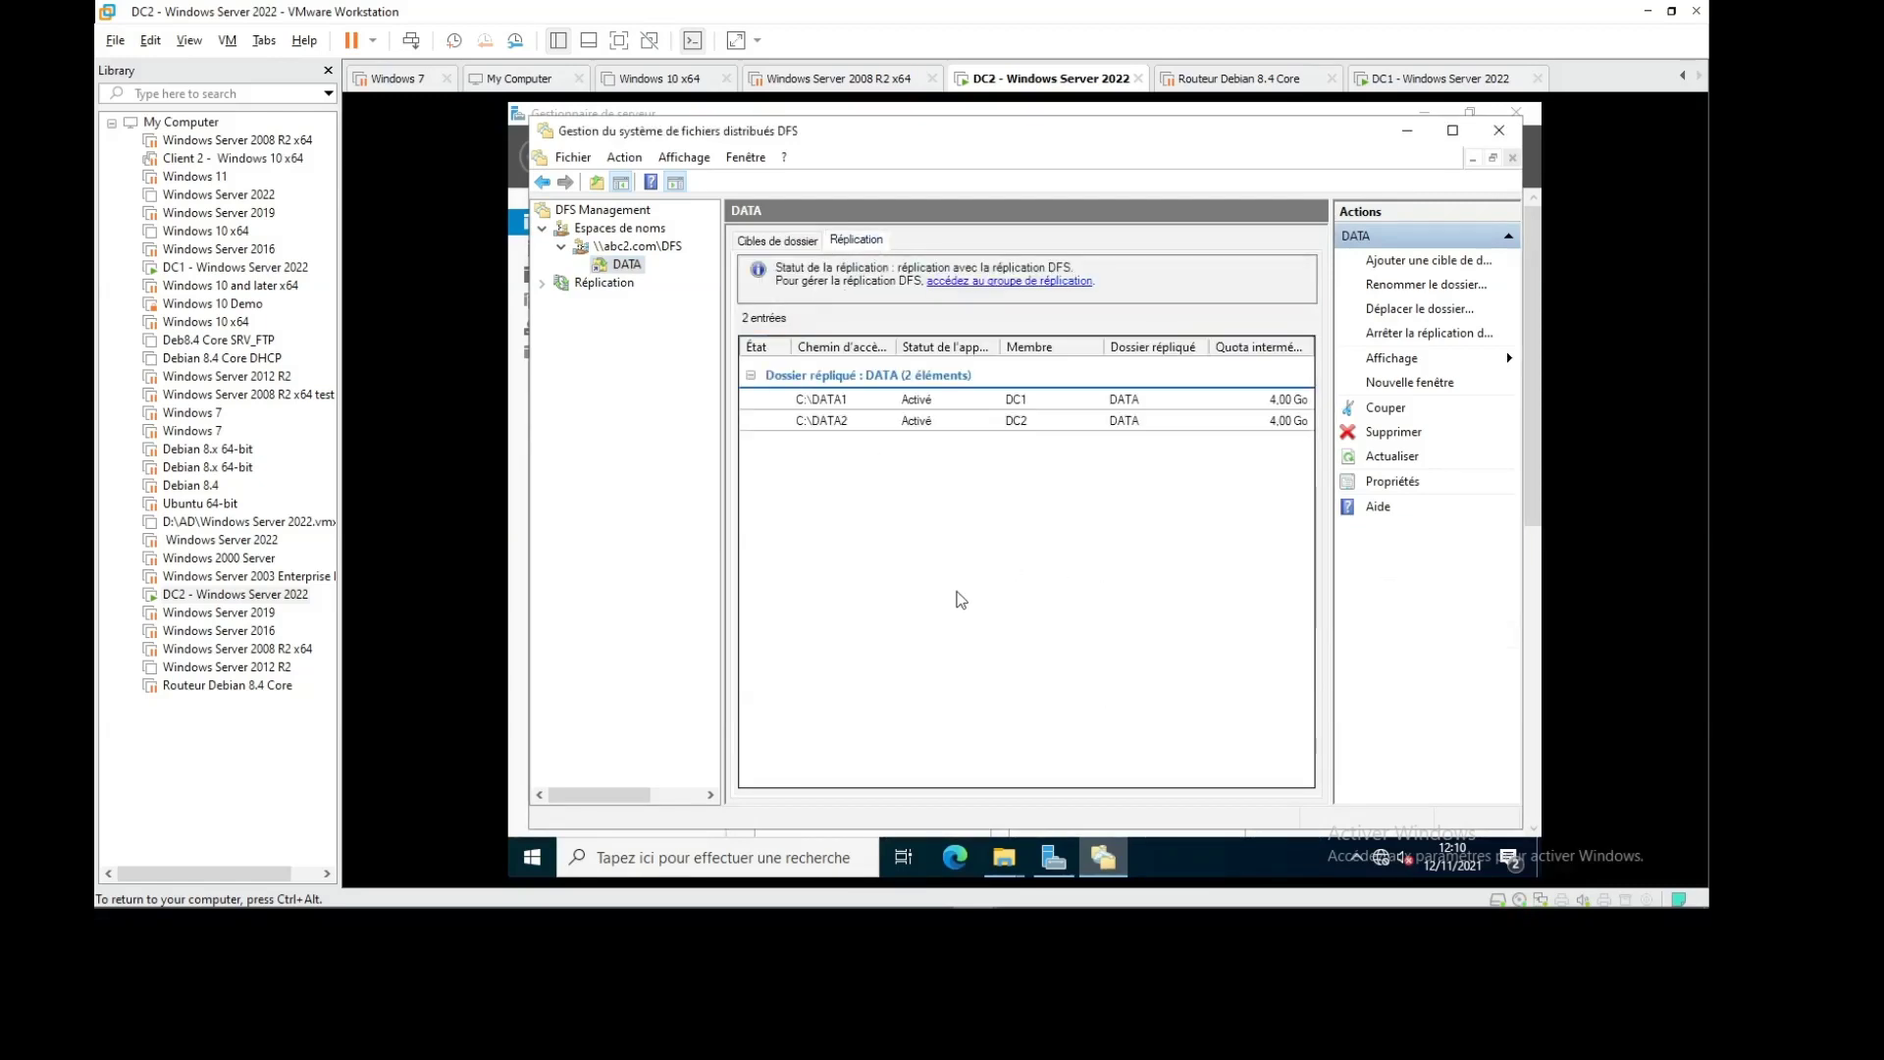
right_click(838, 422)
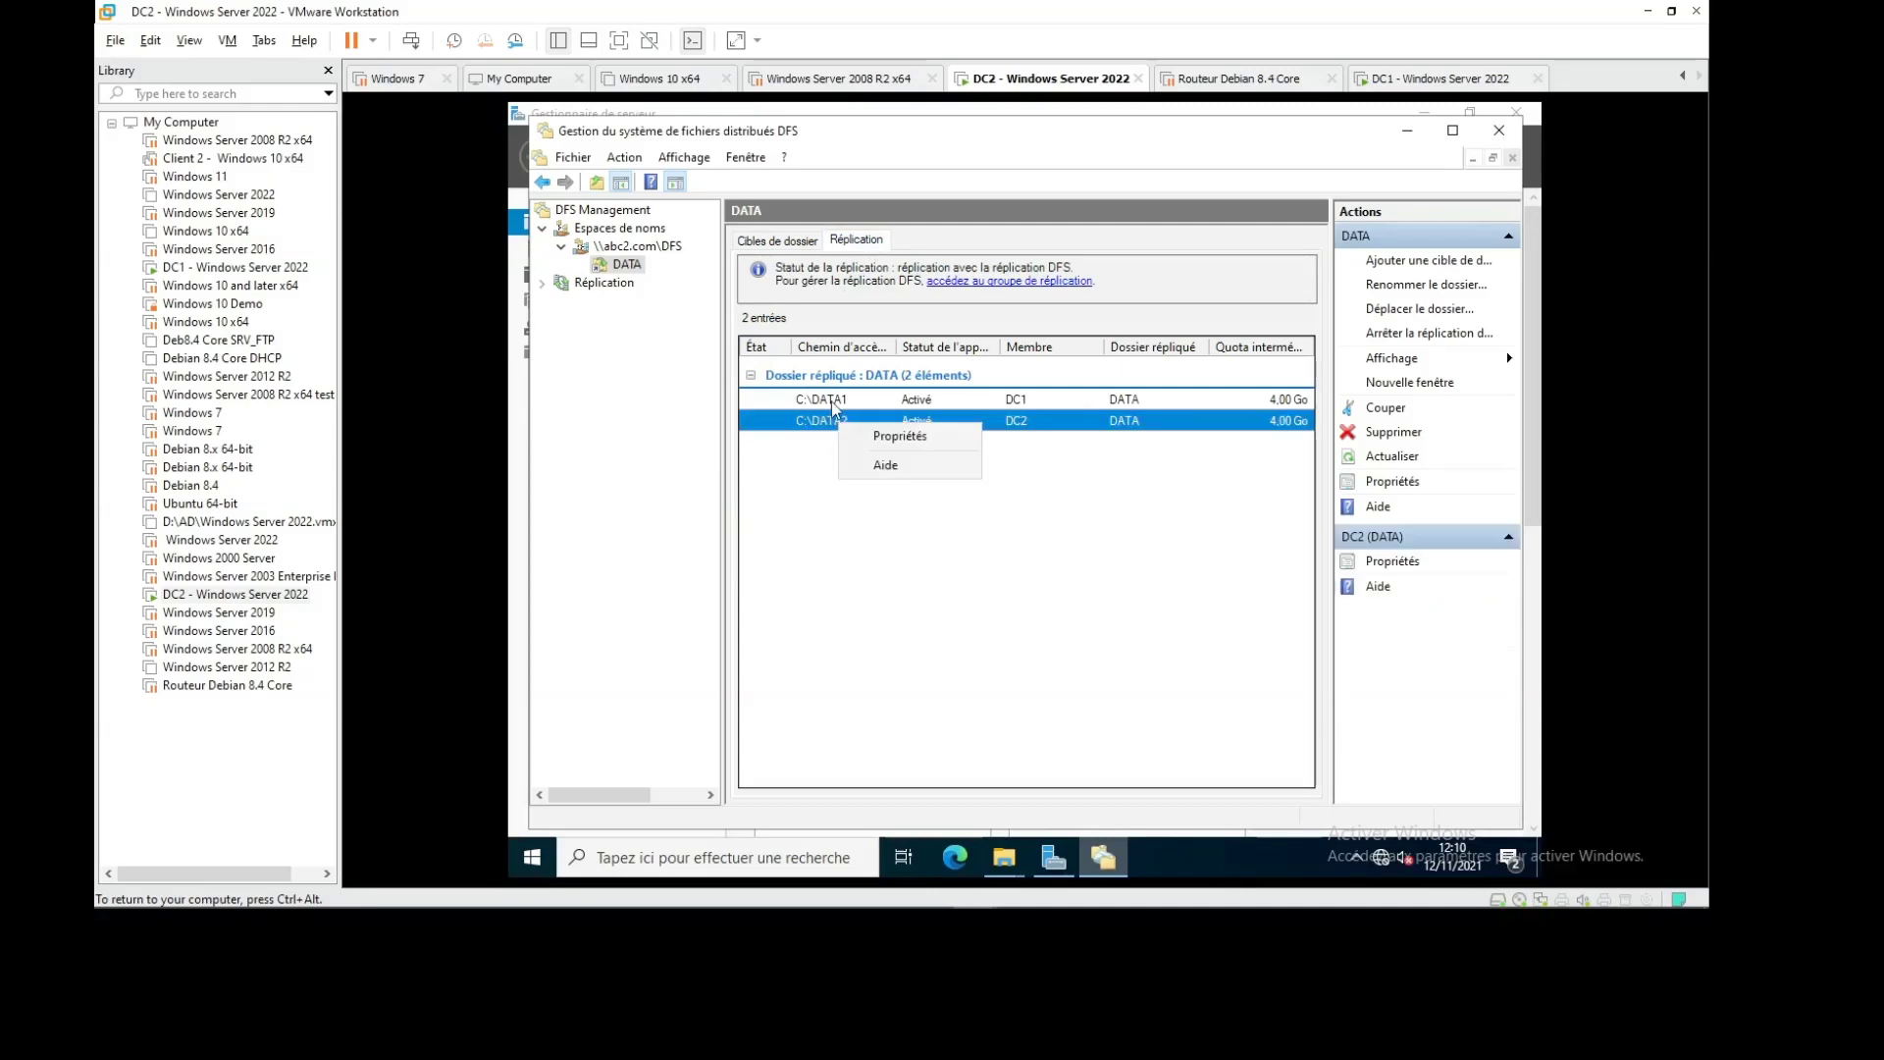
click(542, 282)
click(621, 302)
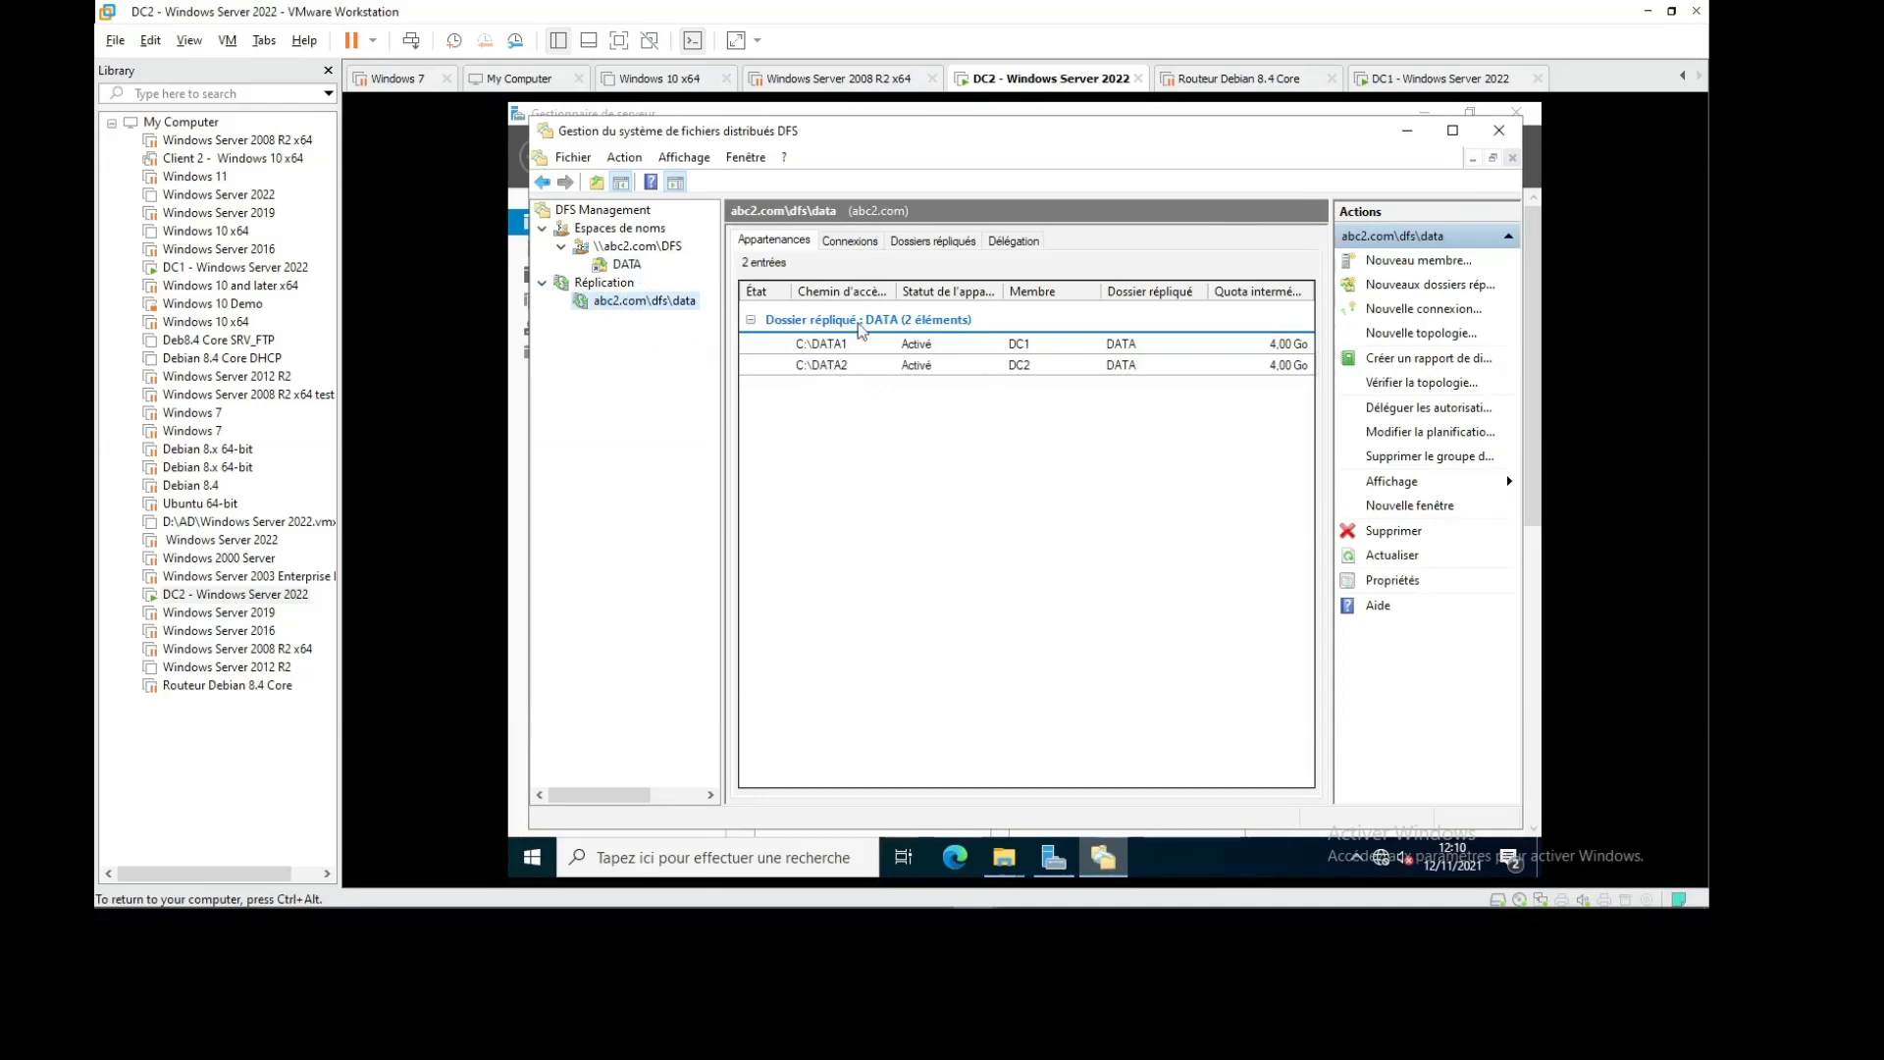
Browse the replication group's connections, replicated folders, delegation and membership views
click(857, 245)
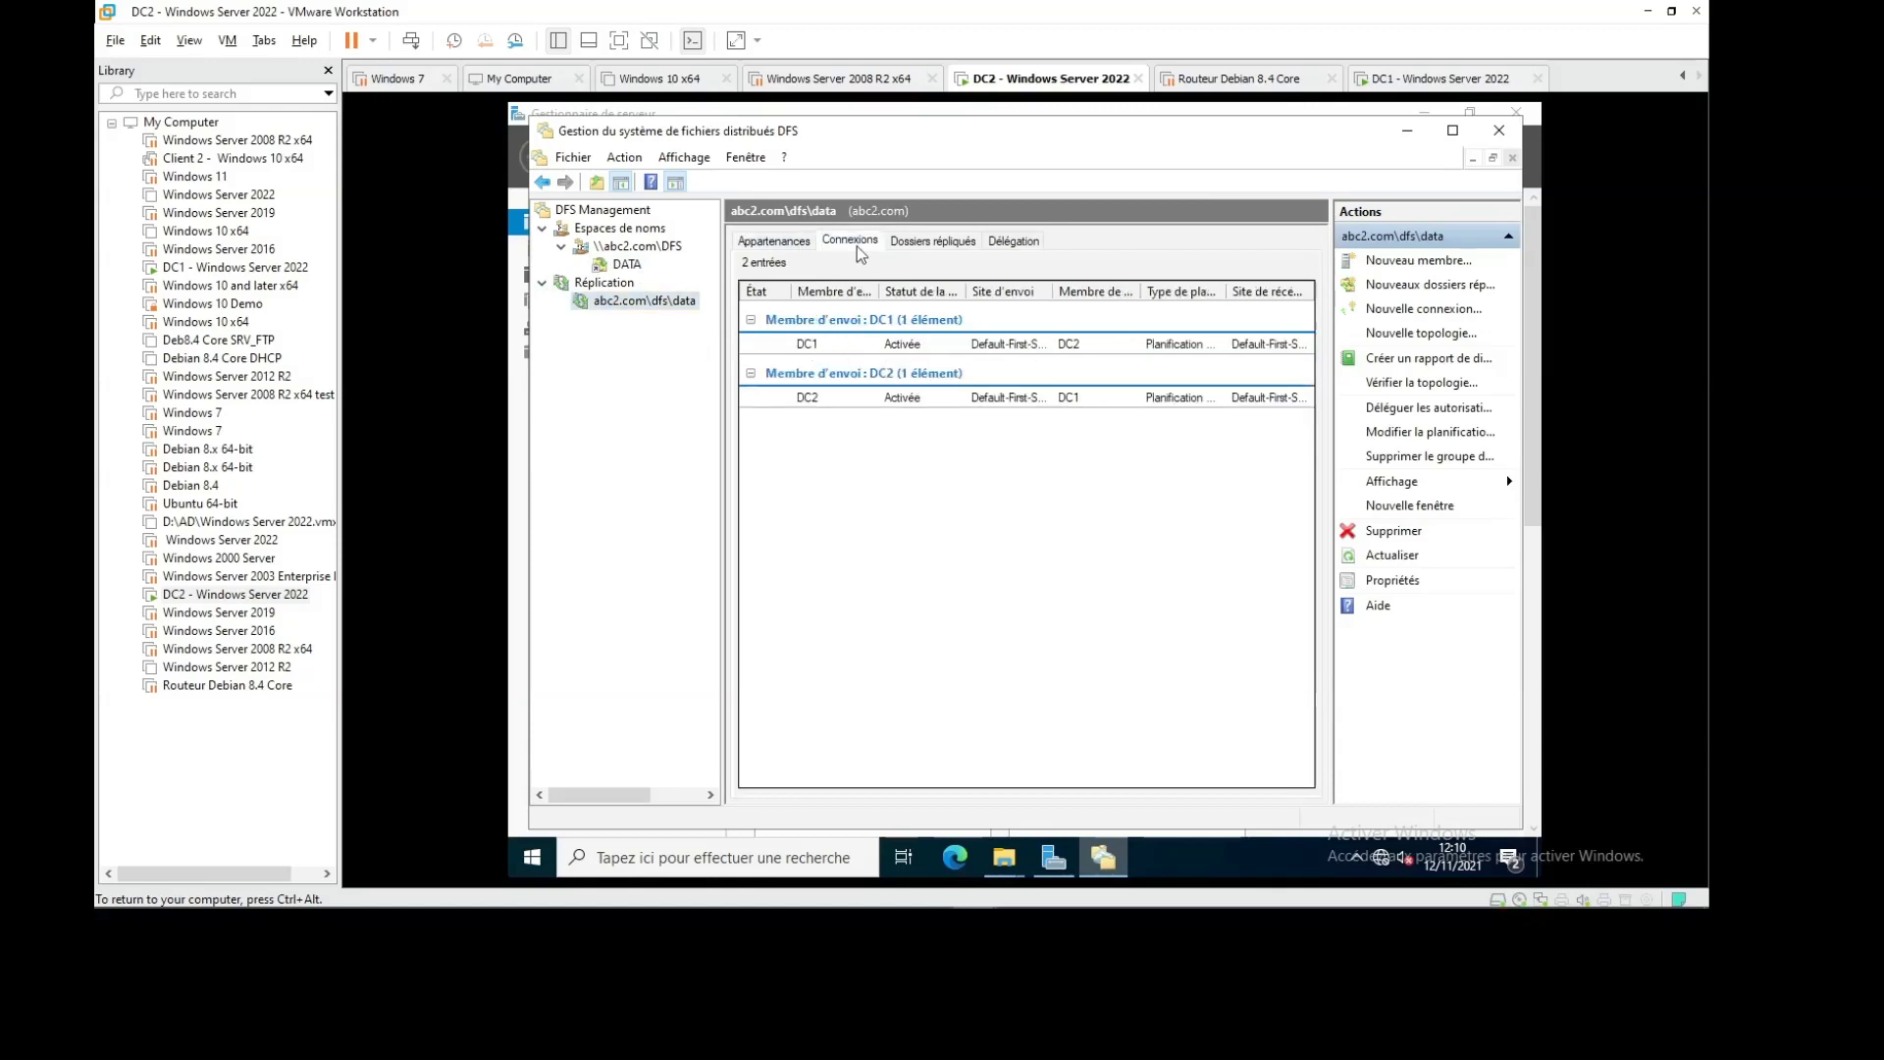
click(938, 240)
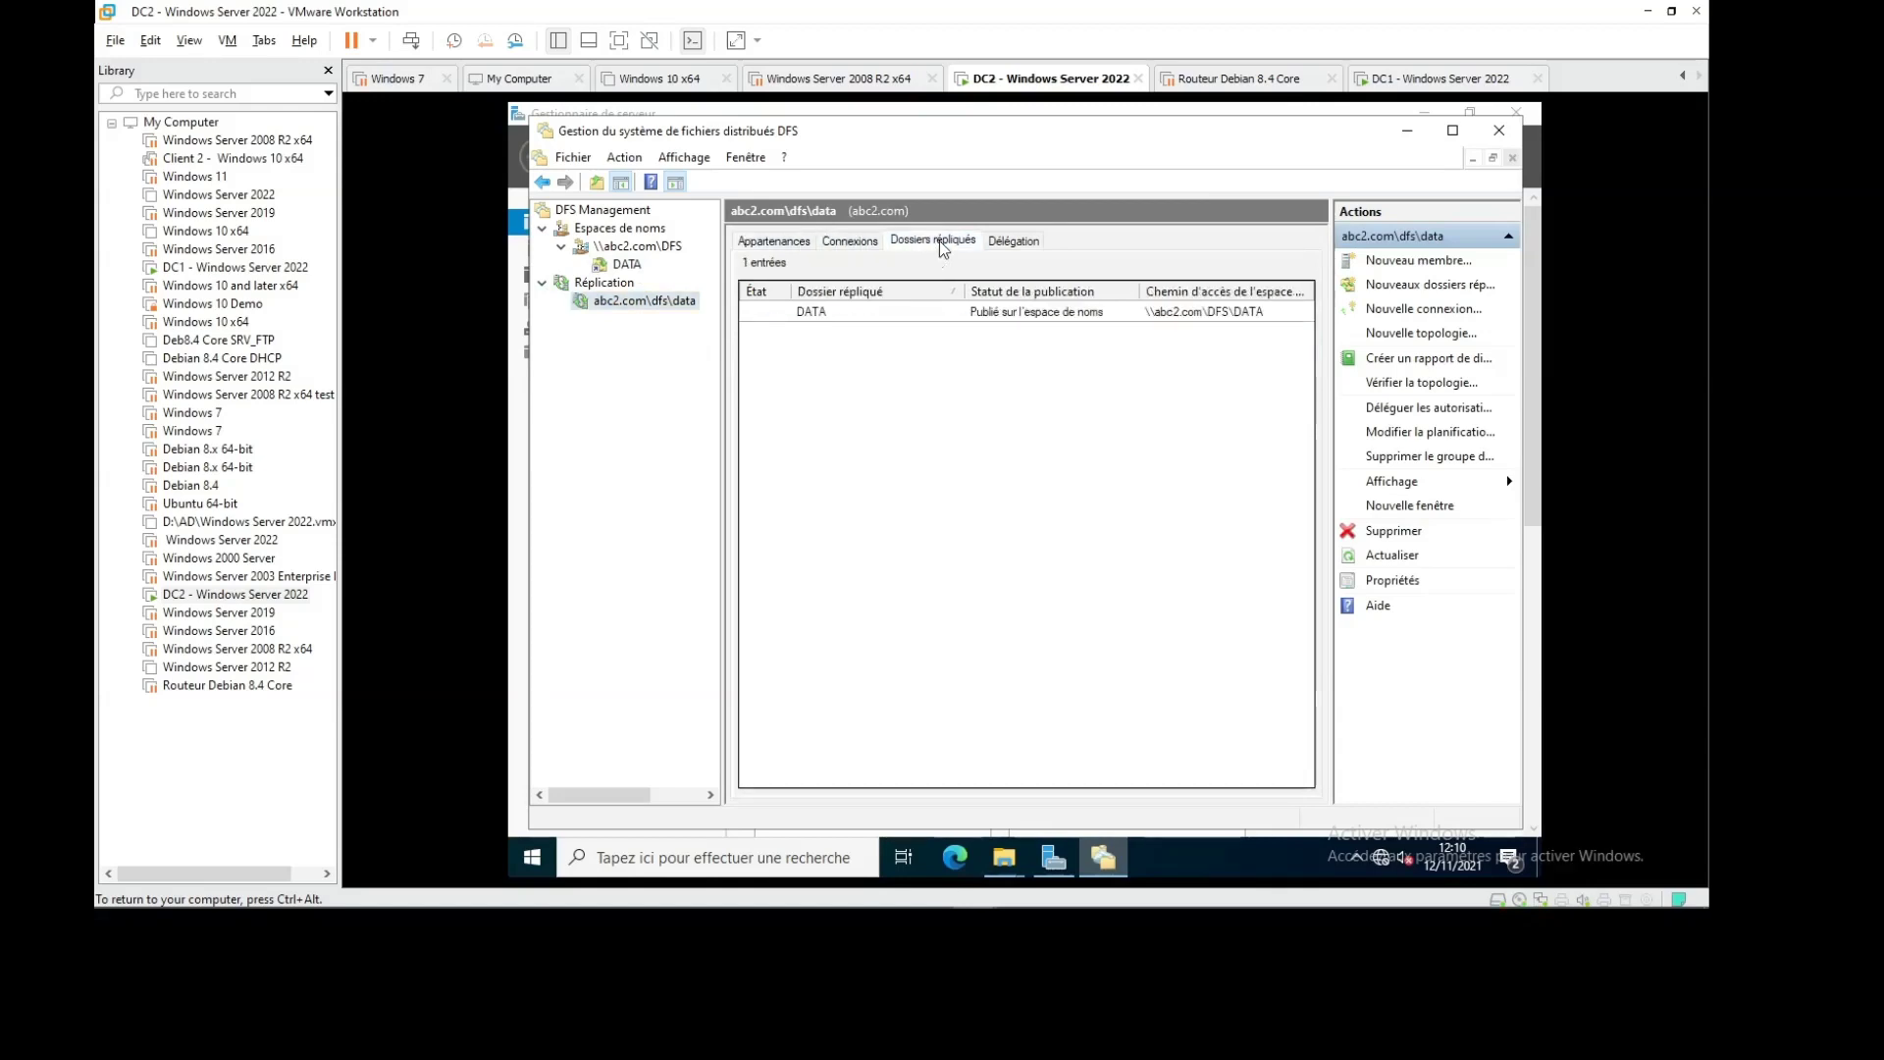
click(1007, 242)
click(849, 241)
click(774, 241)
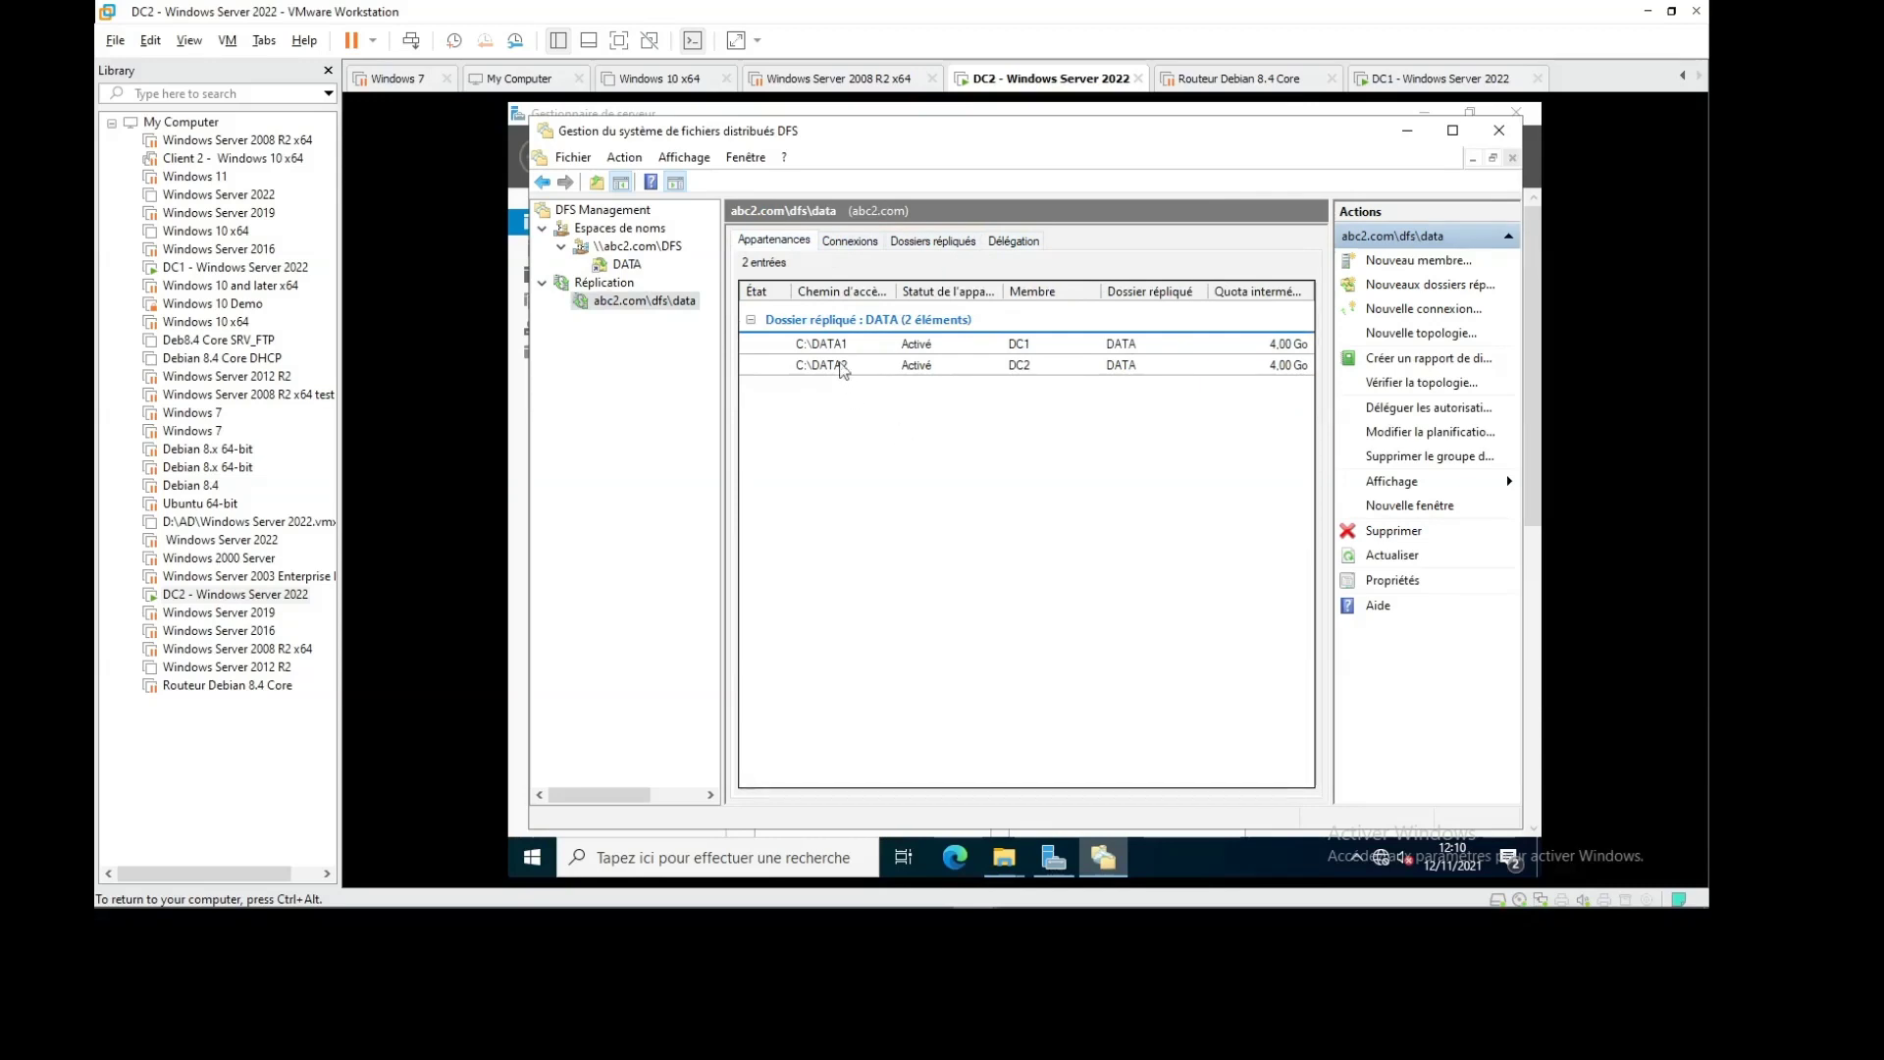
Inspect DC2's member properties, including its local path and staging quota, then cancel
right_click(832, 344)
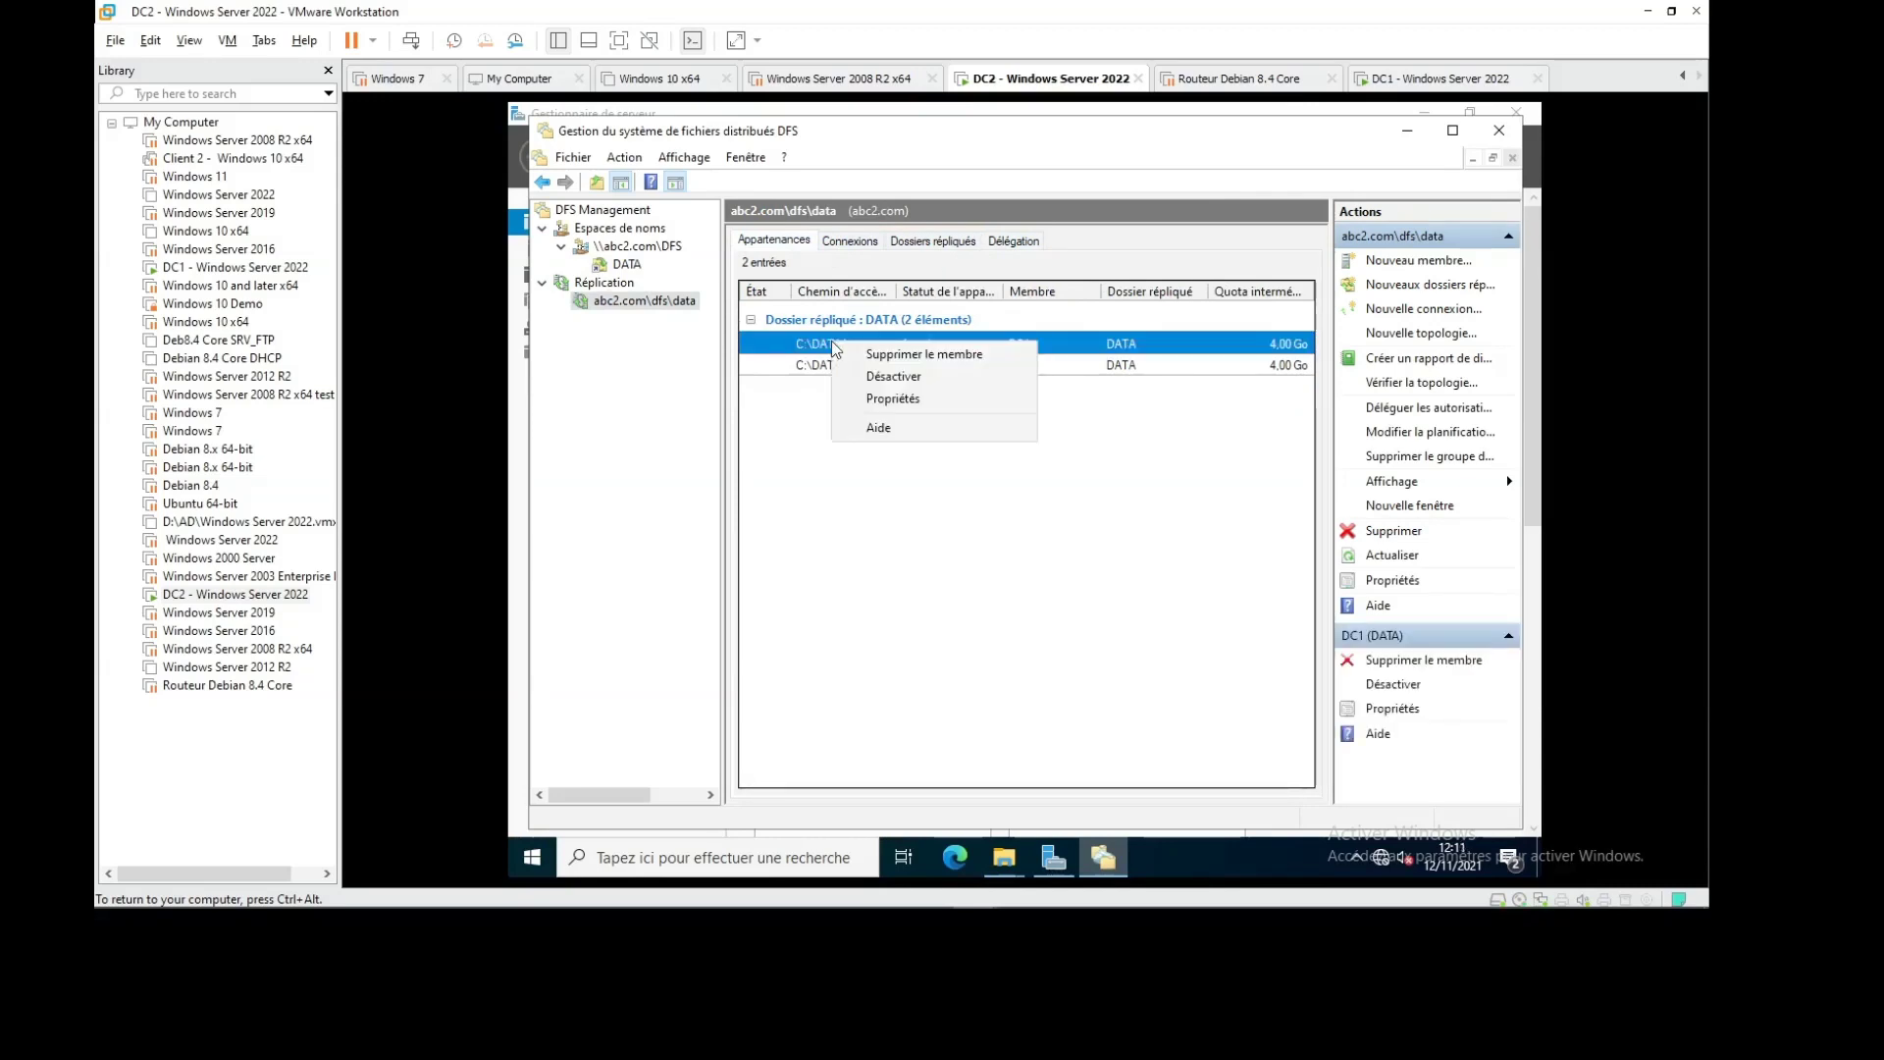
click(810, 433)
right_click(839, 368)
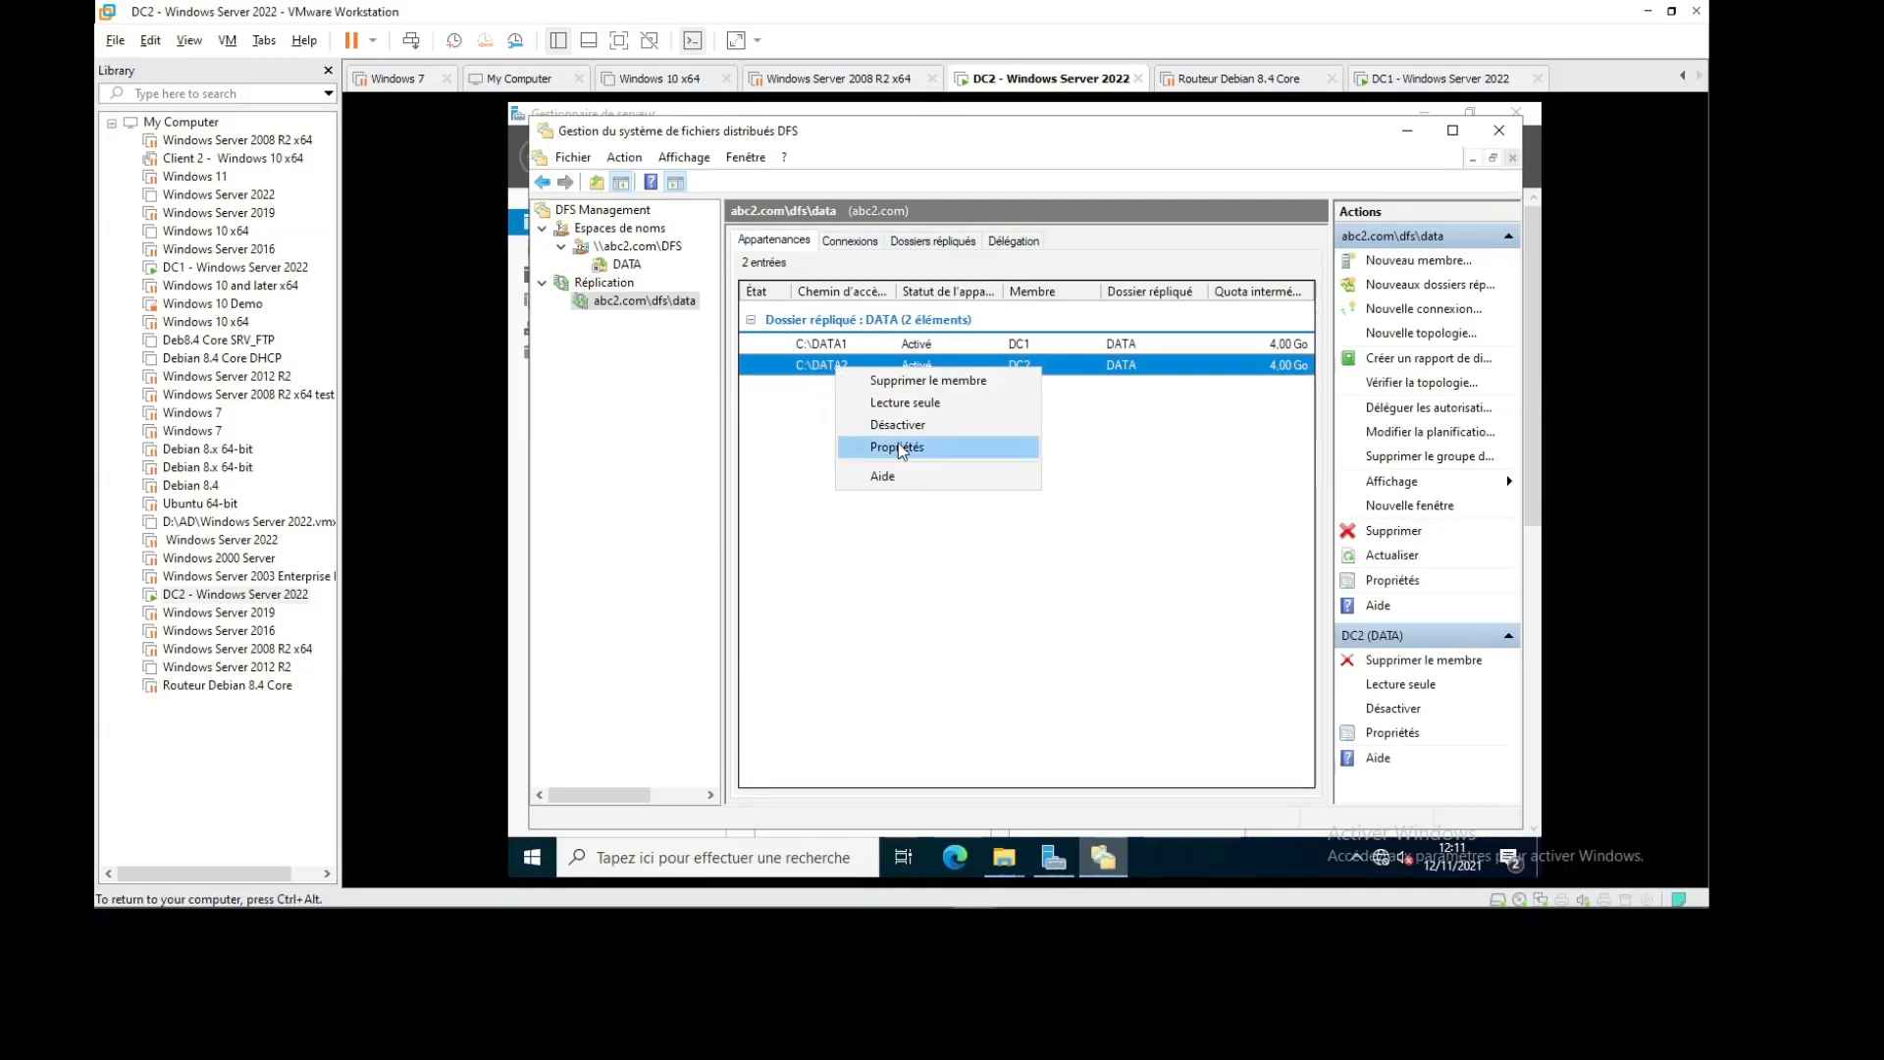
click(923, 448)
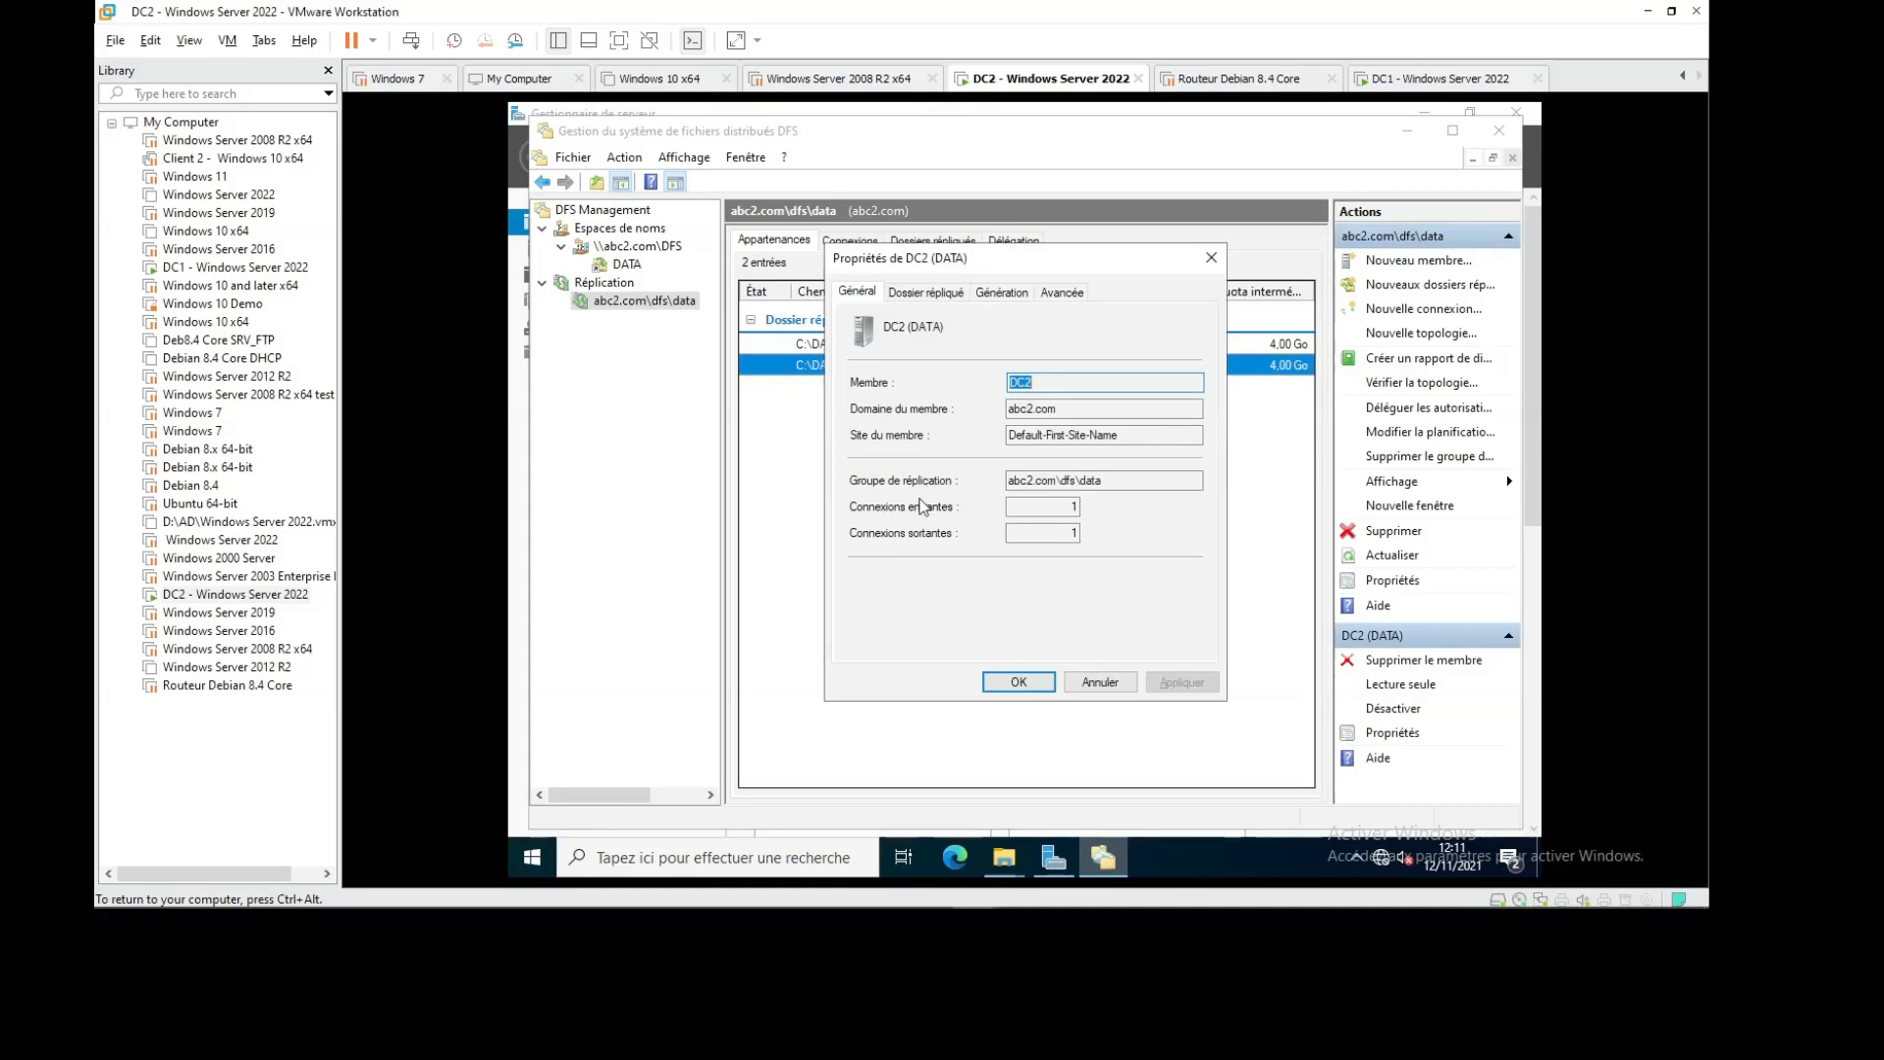
click(934, 294)
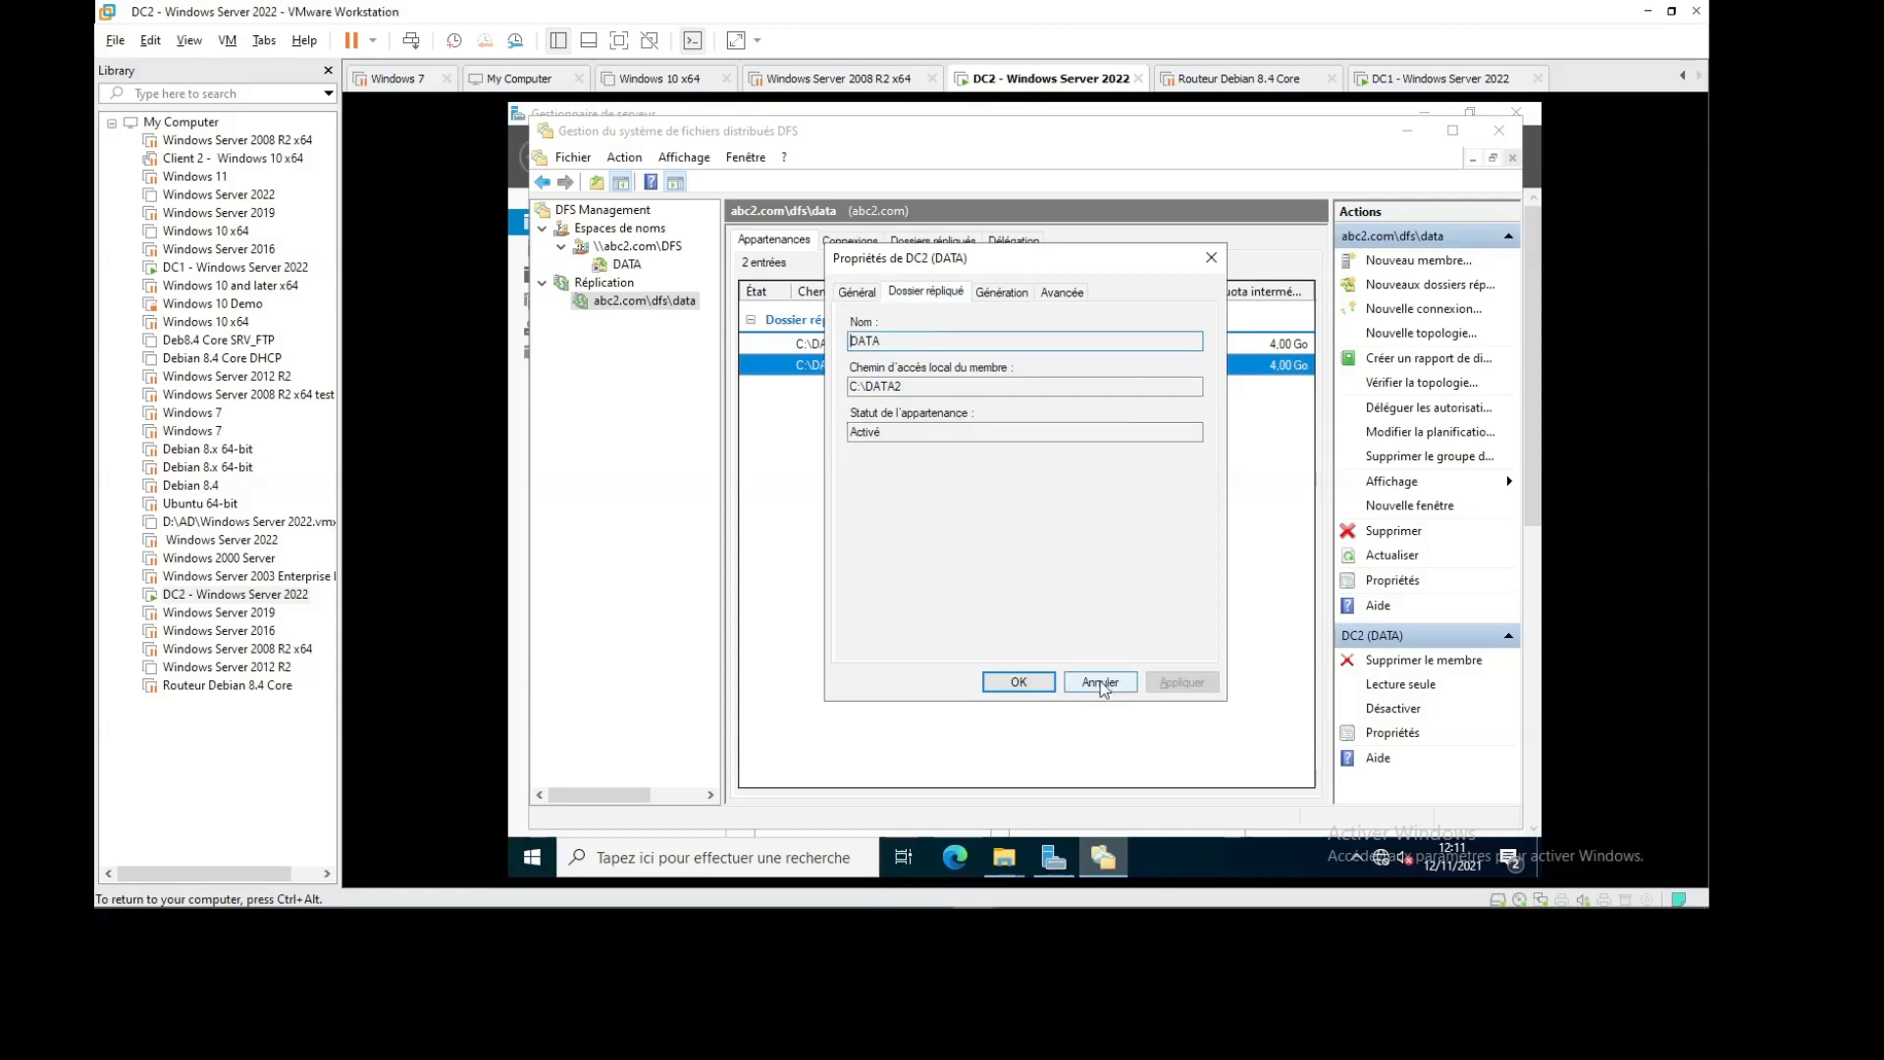
click(994, 291)
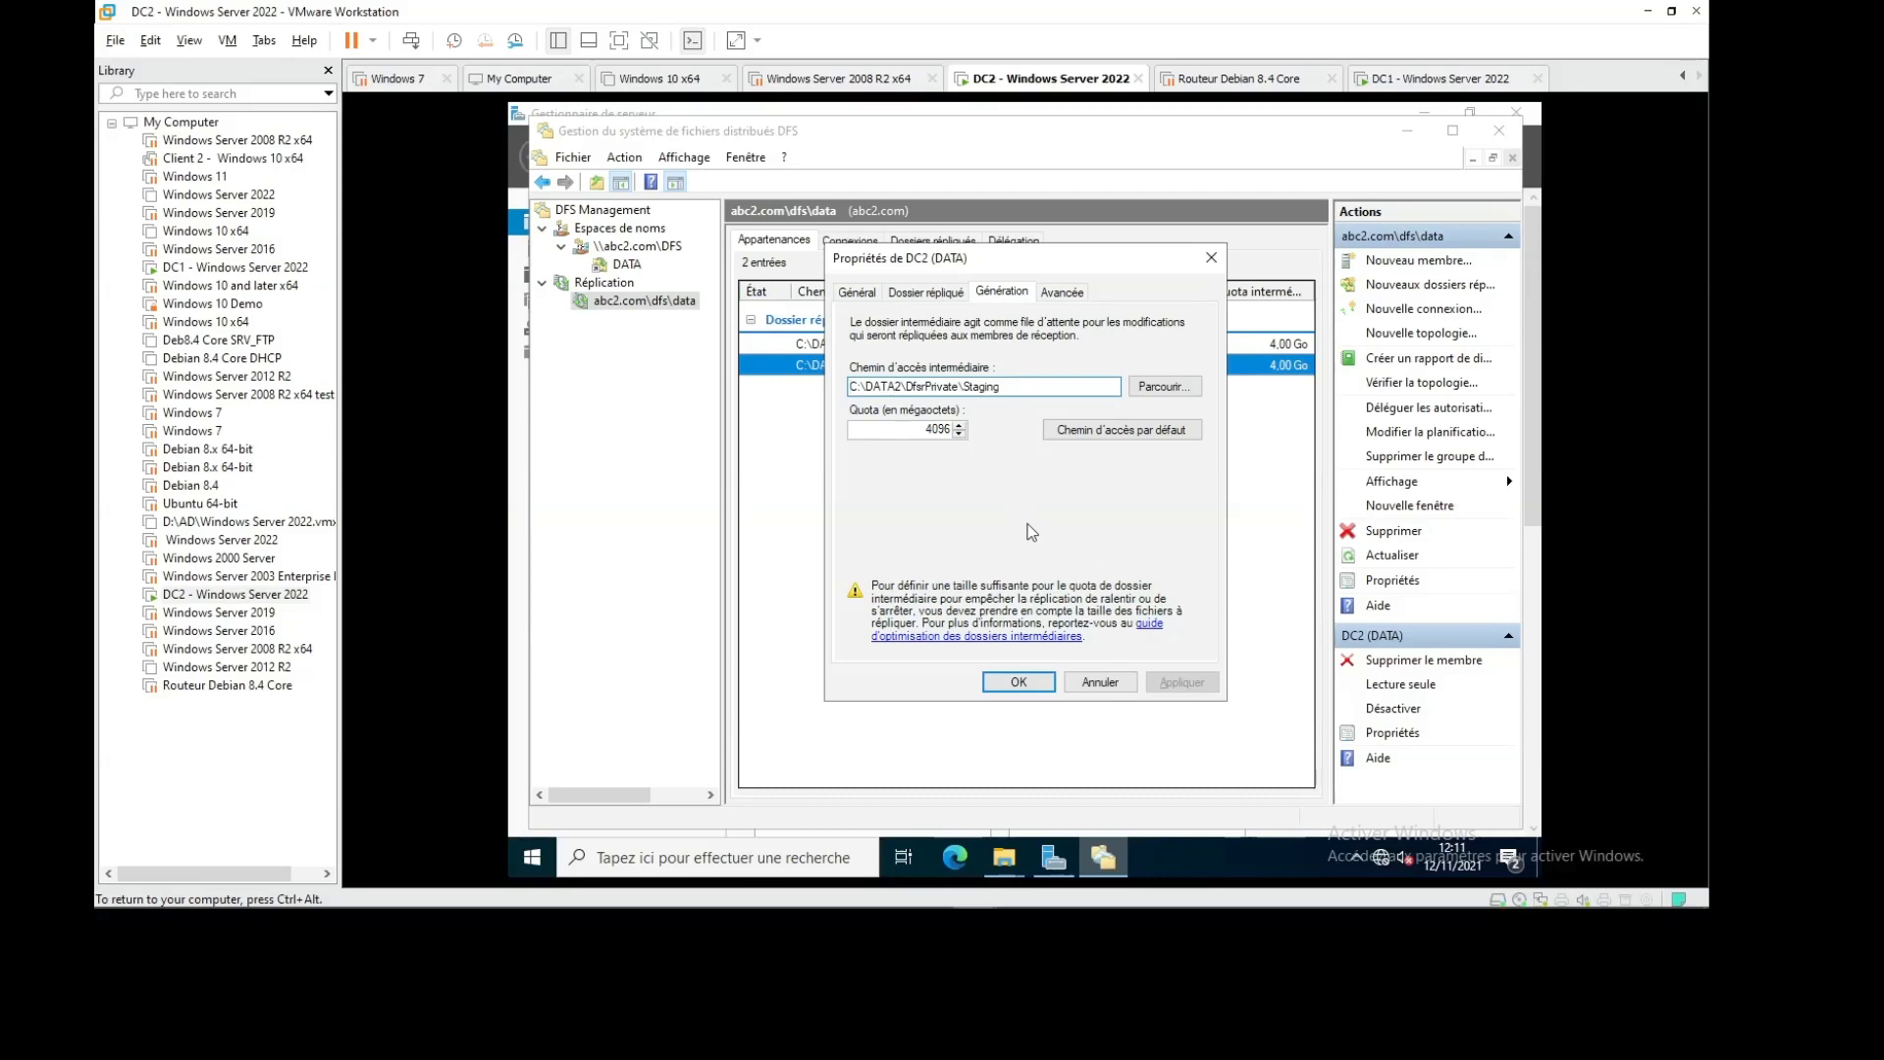
click(1101, 681)
Check the DATA replicated folder's properties, confirming it is published to \\abc2.com\DFS\DATA
click(911, 244)
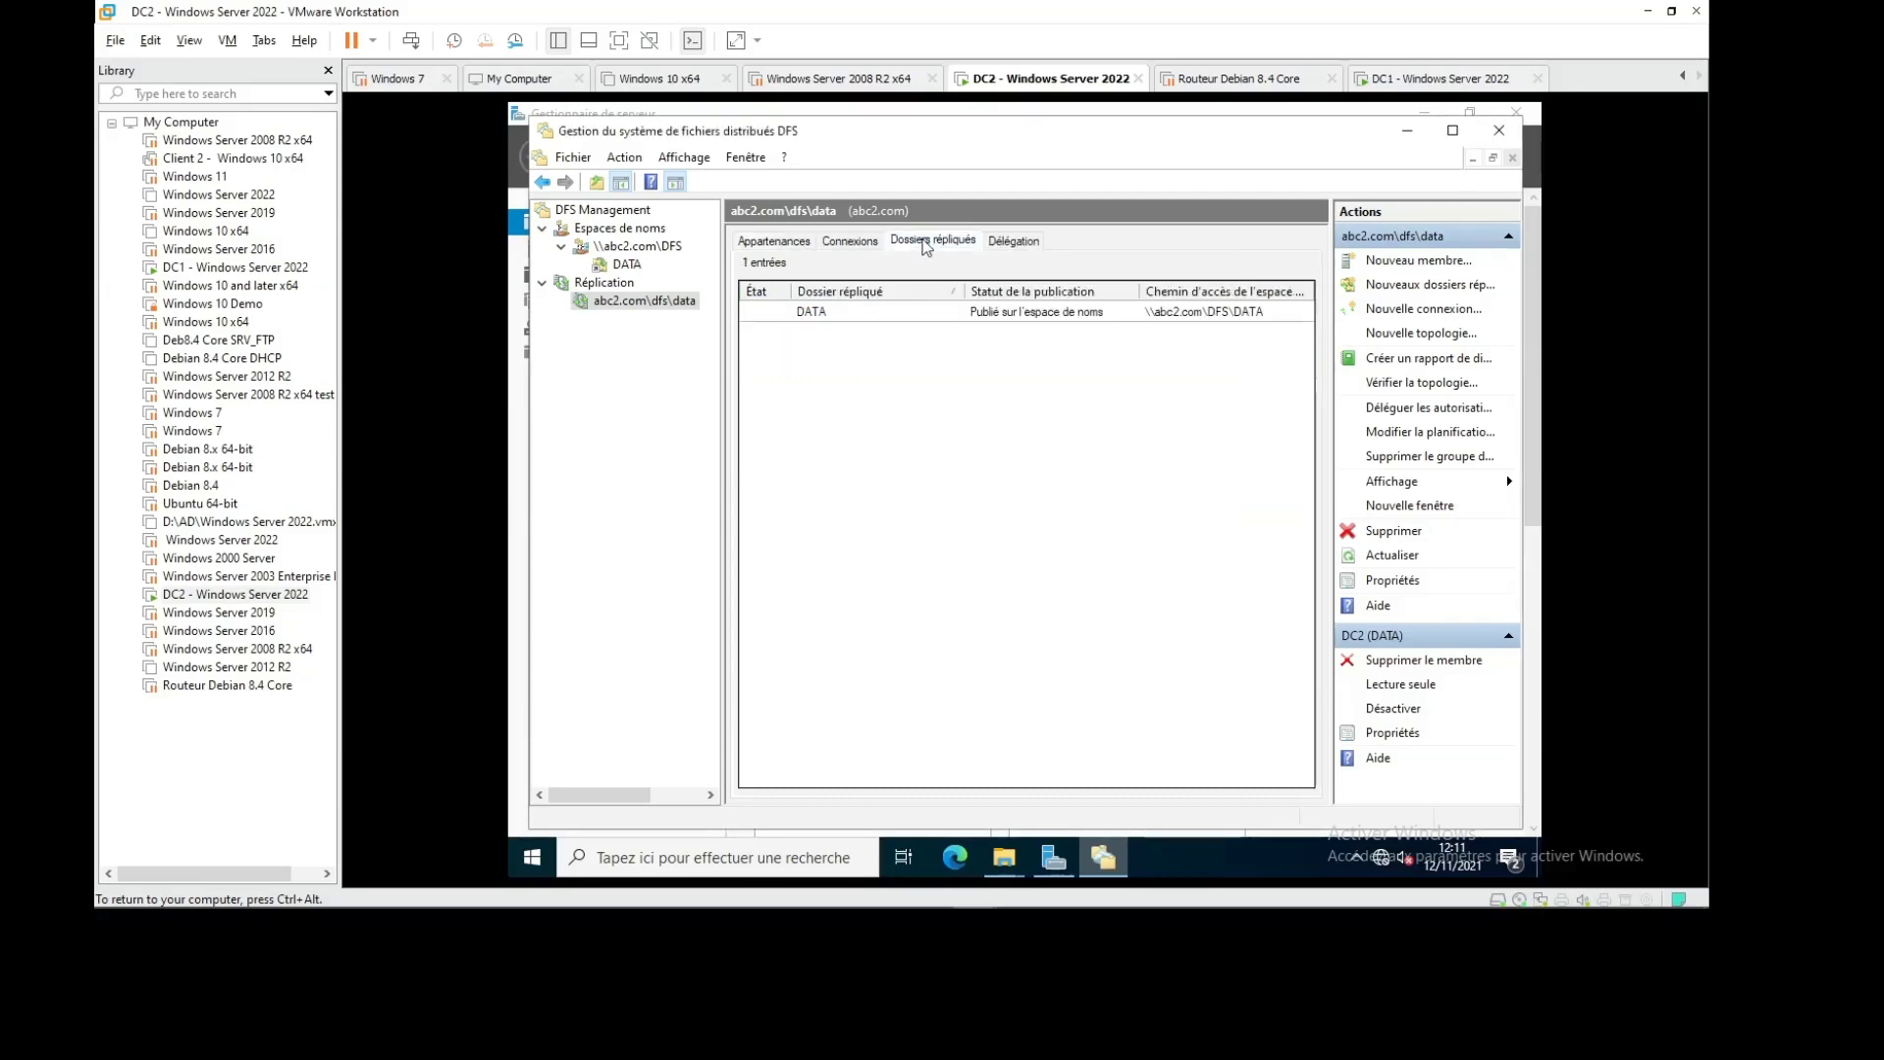
right_click(823, 317)
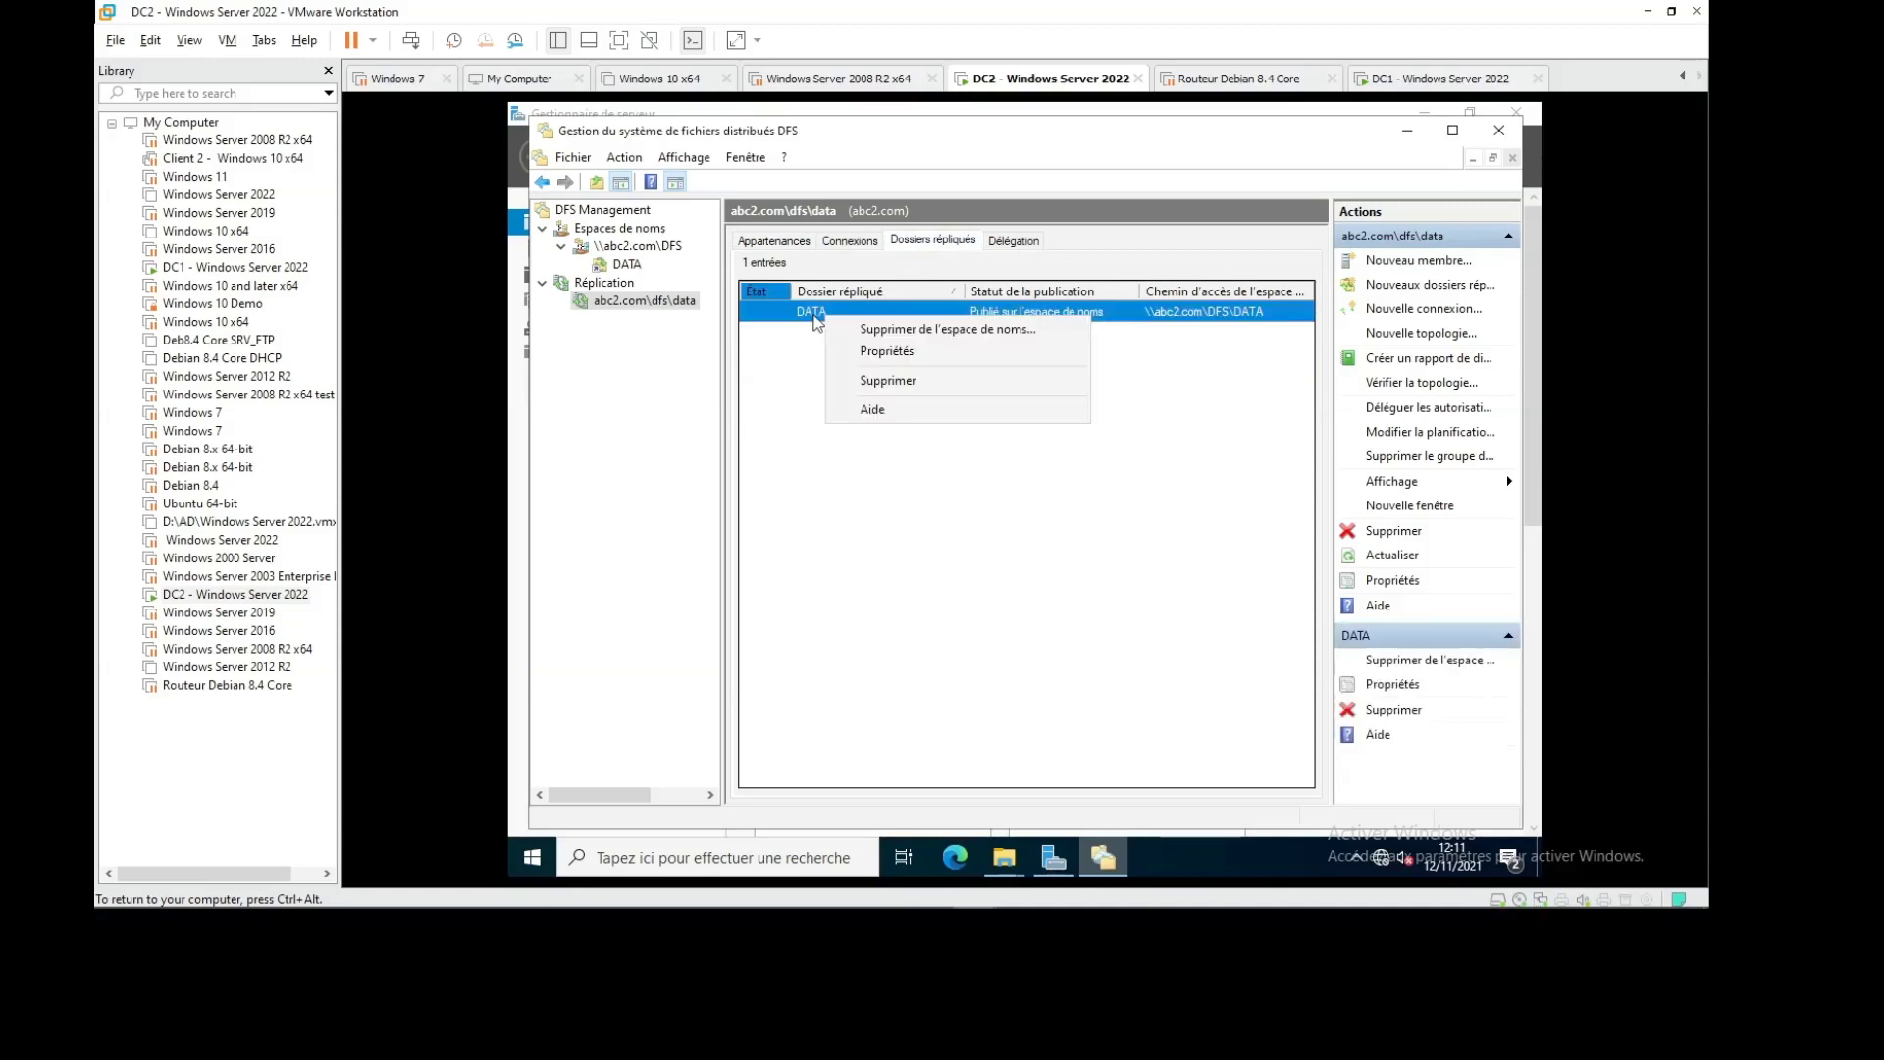
click(903, 351)
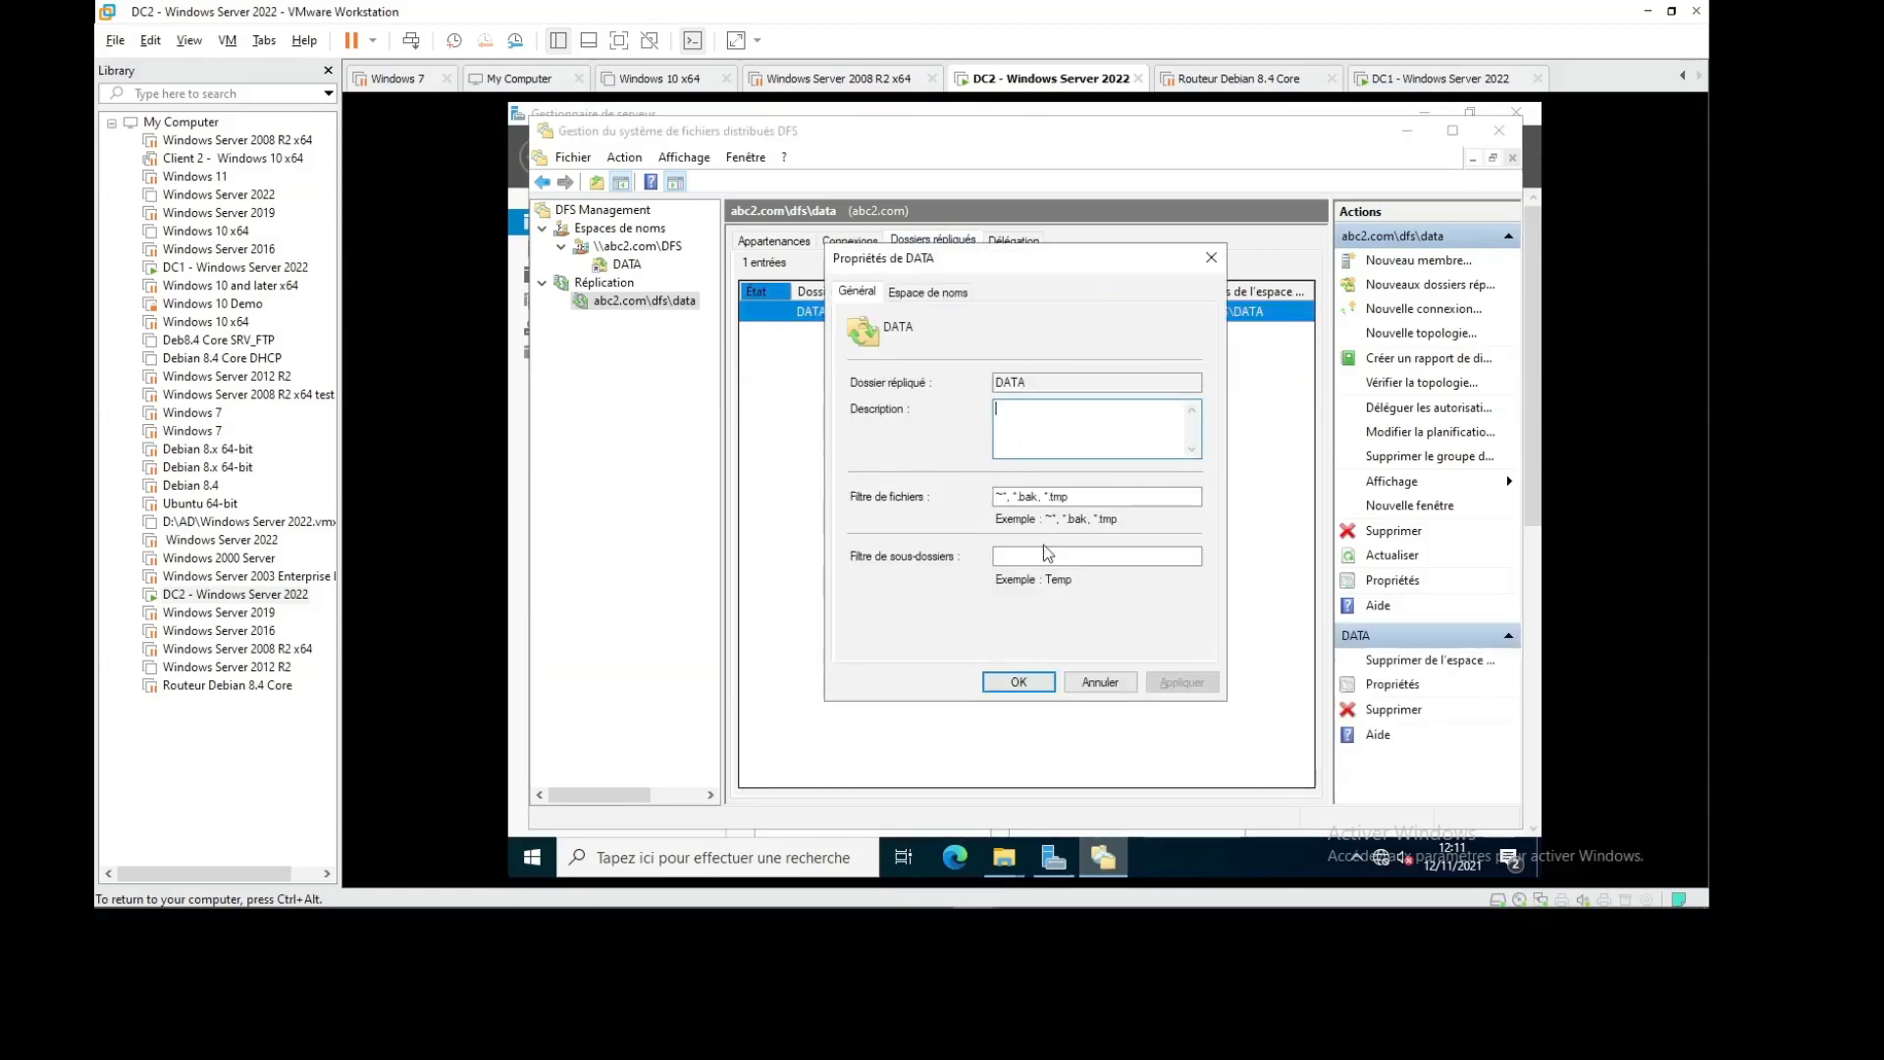
click(913, 293)
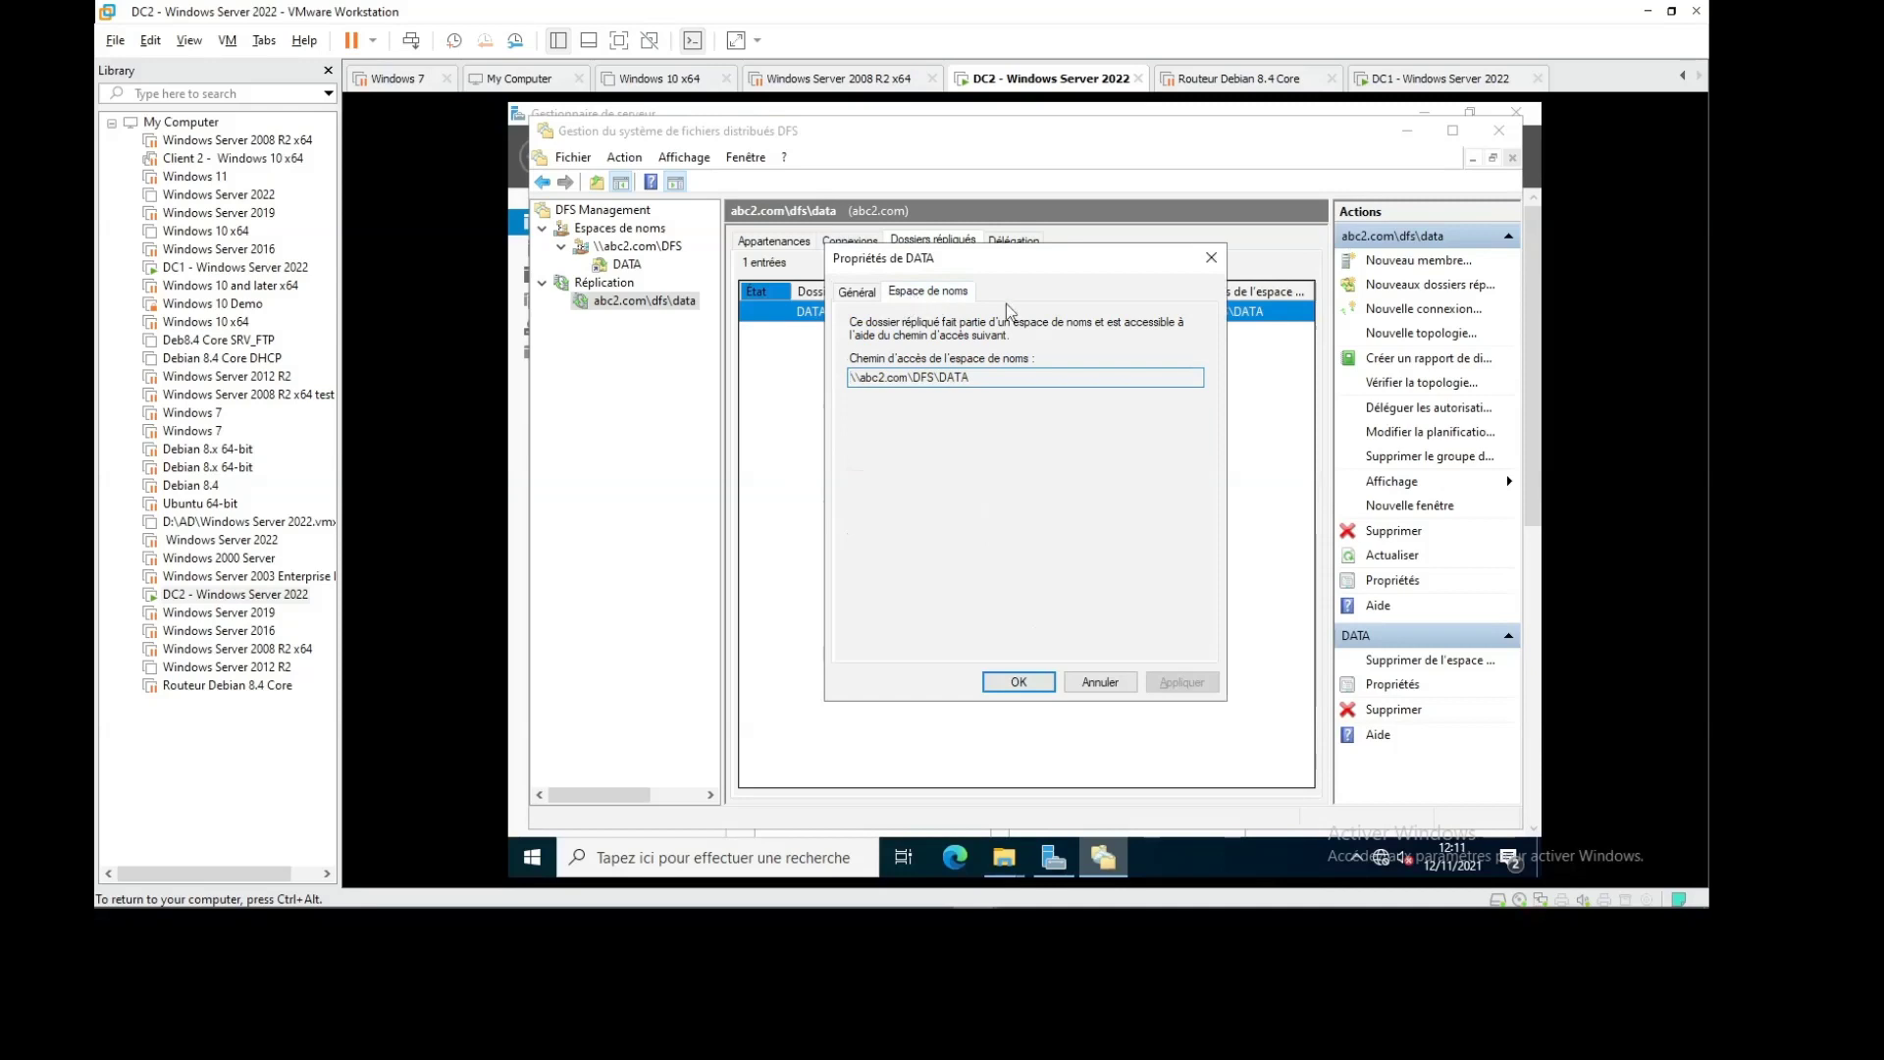
click(1211, 257)
Open the abc2.com\dfs\data replication group's actions, then show the host's hidden tray icons
click(616, 302)
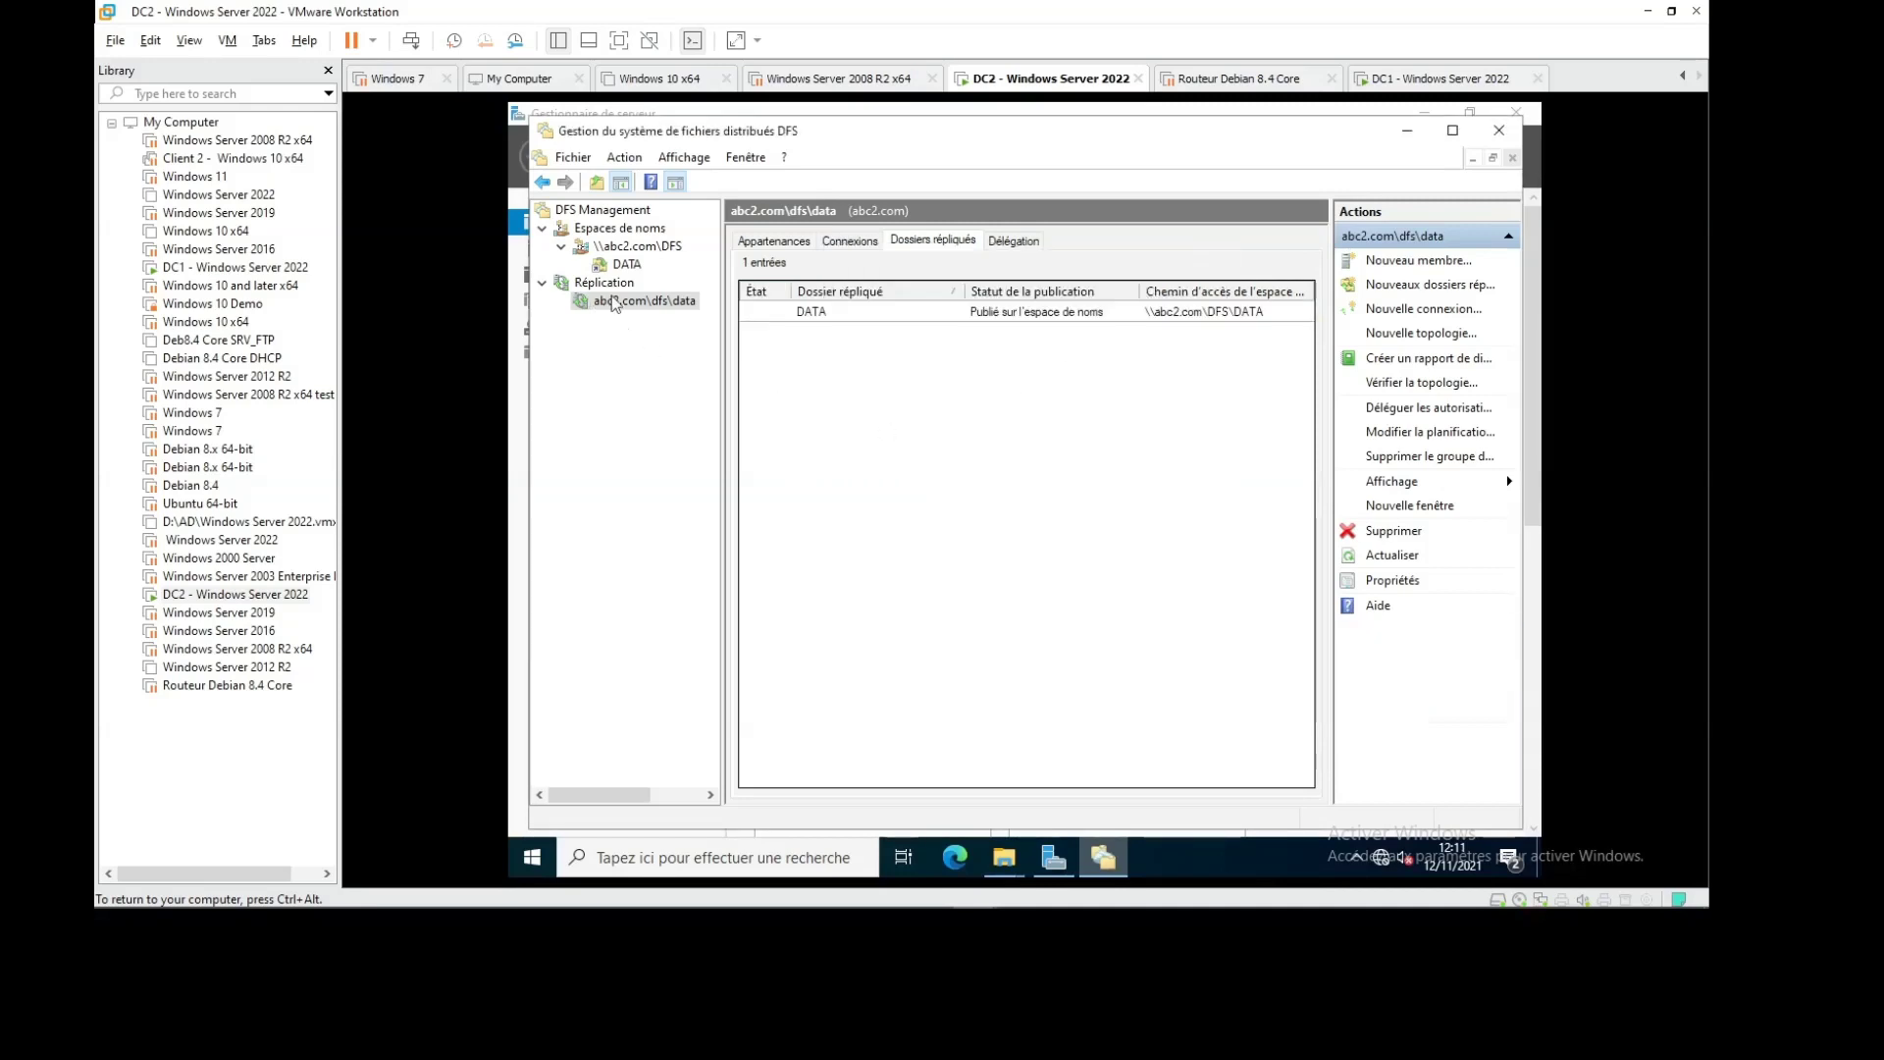
right_click(614, 297)
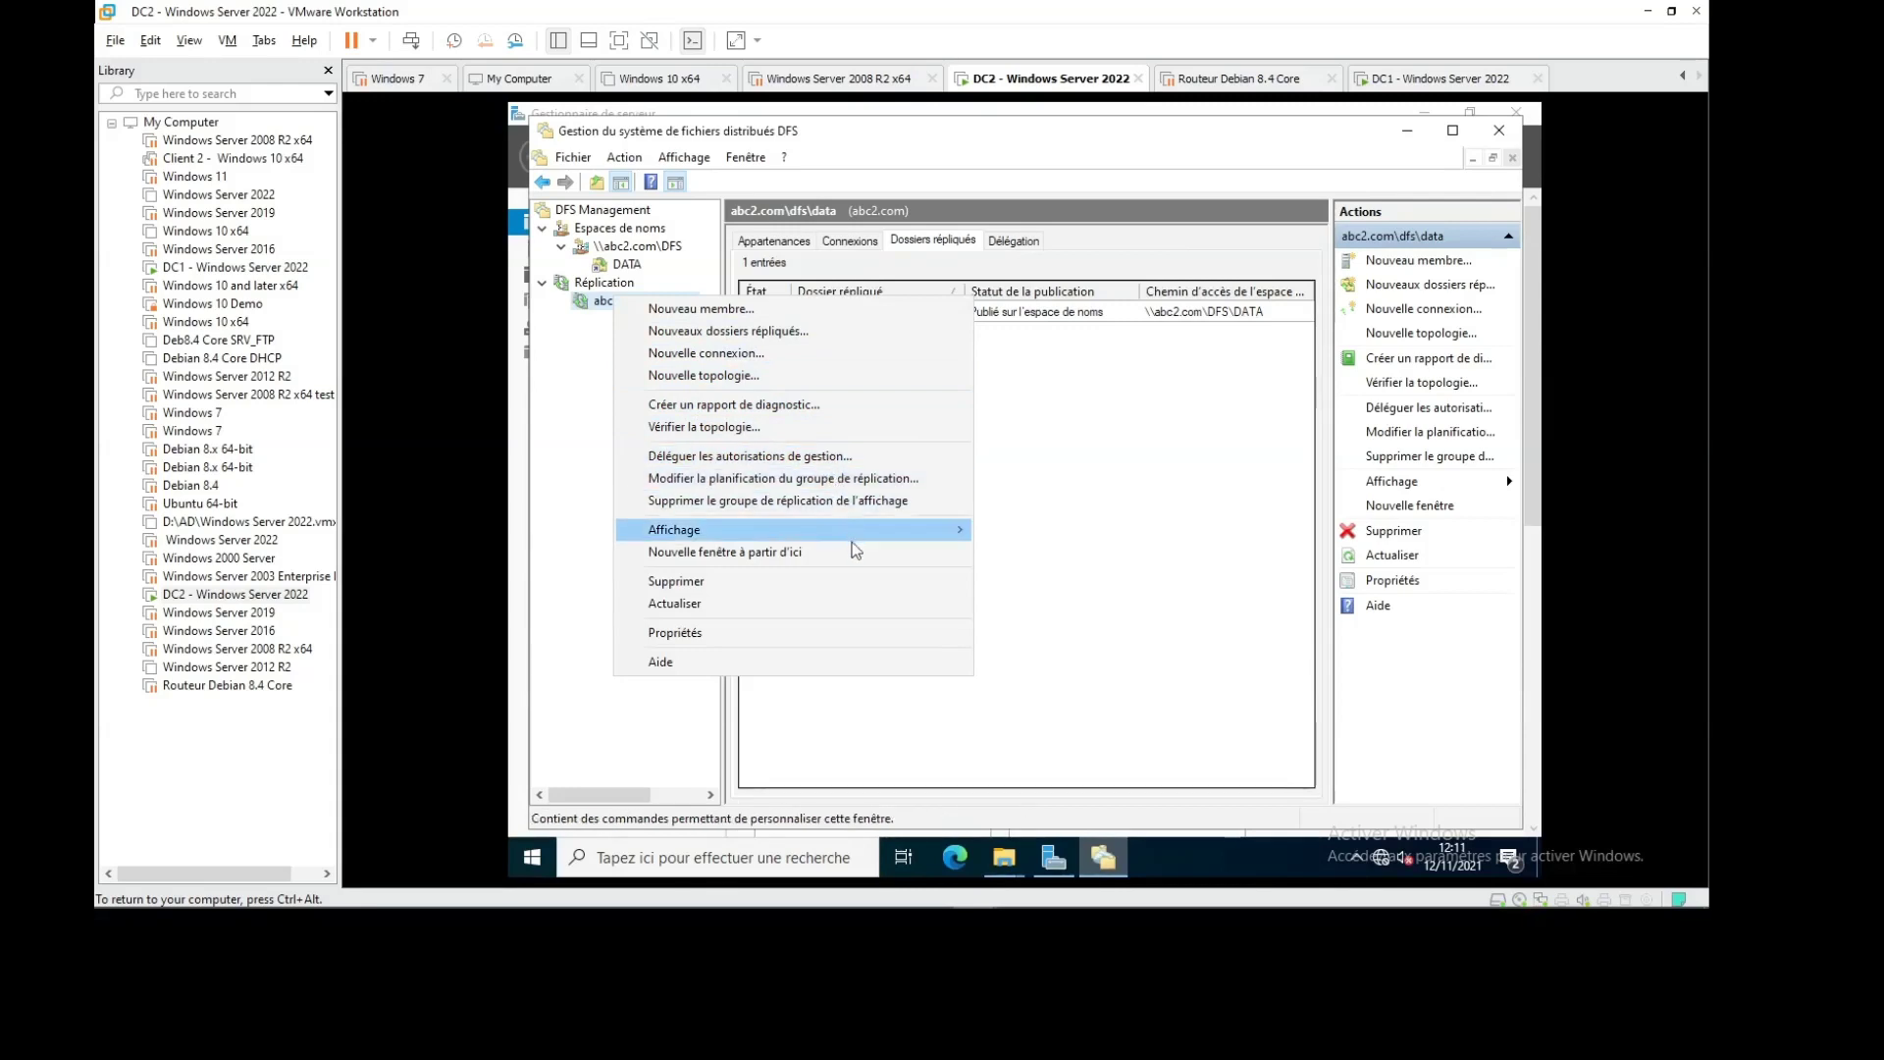
mouse_move(1440, 907)
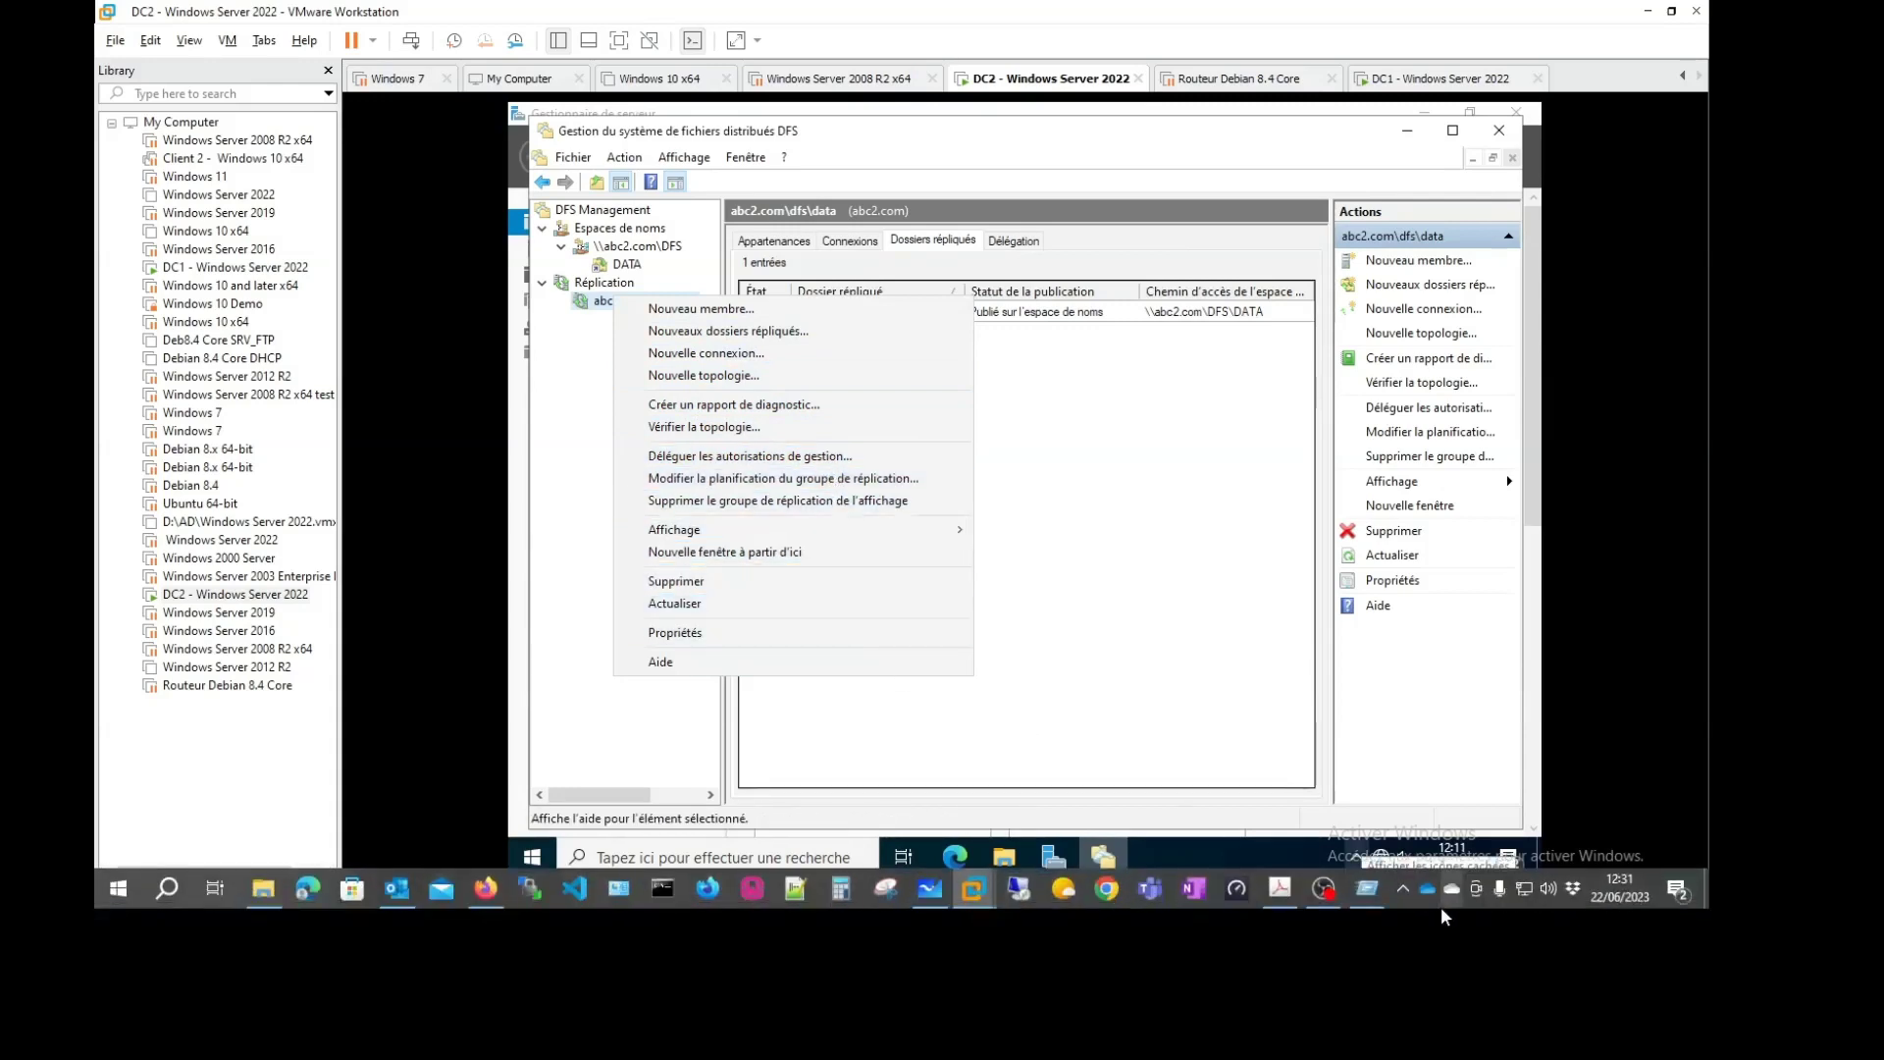
click(1403, 888)
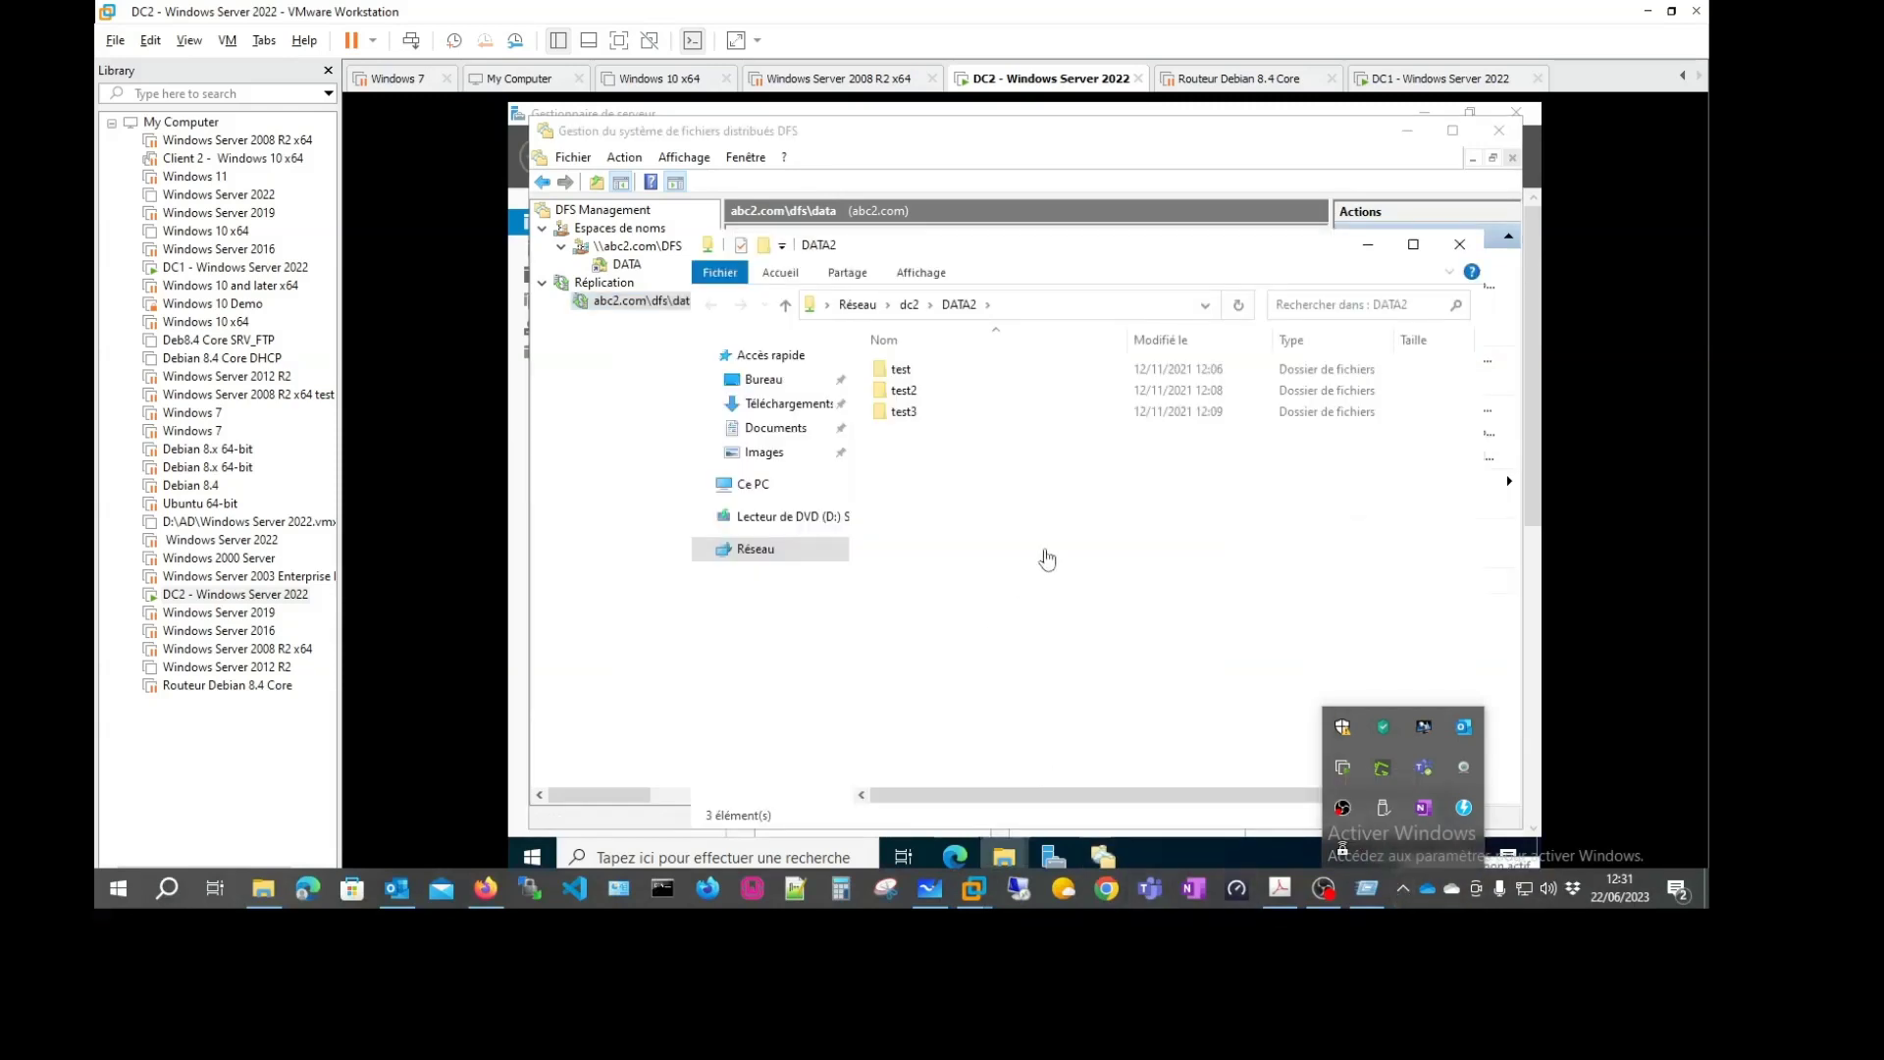
Refresh DC2's local C:\DATA2 window to check its contents
click(1410, 86)
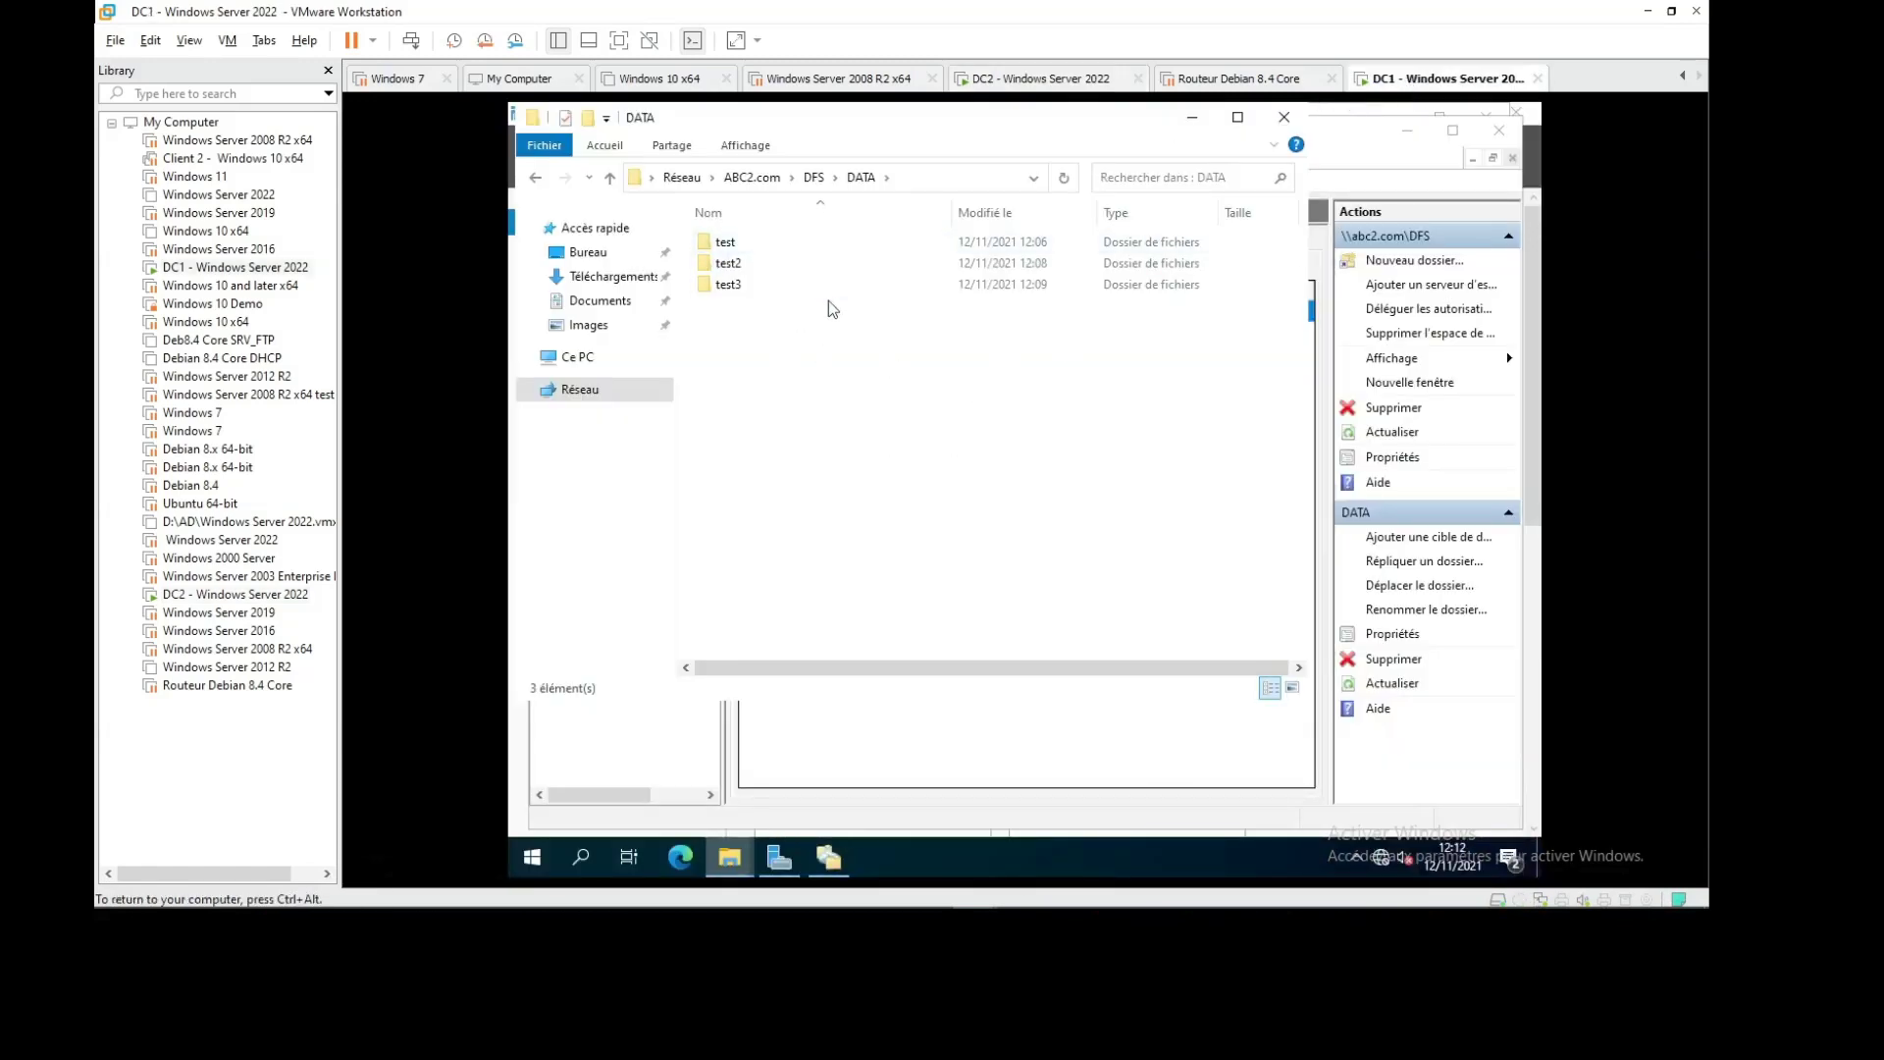
click(1041, 78)
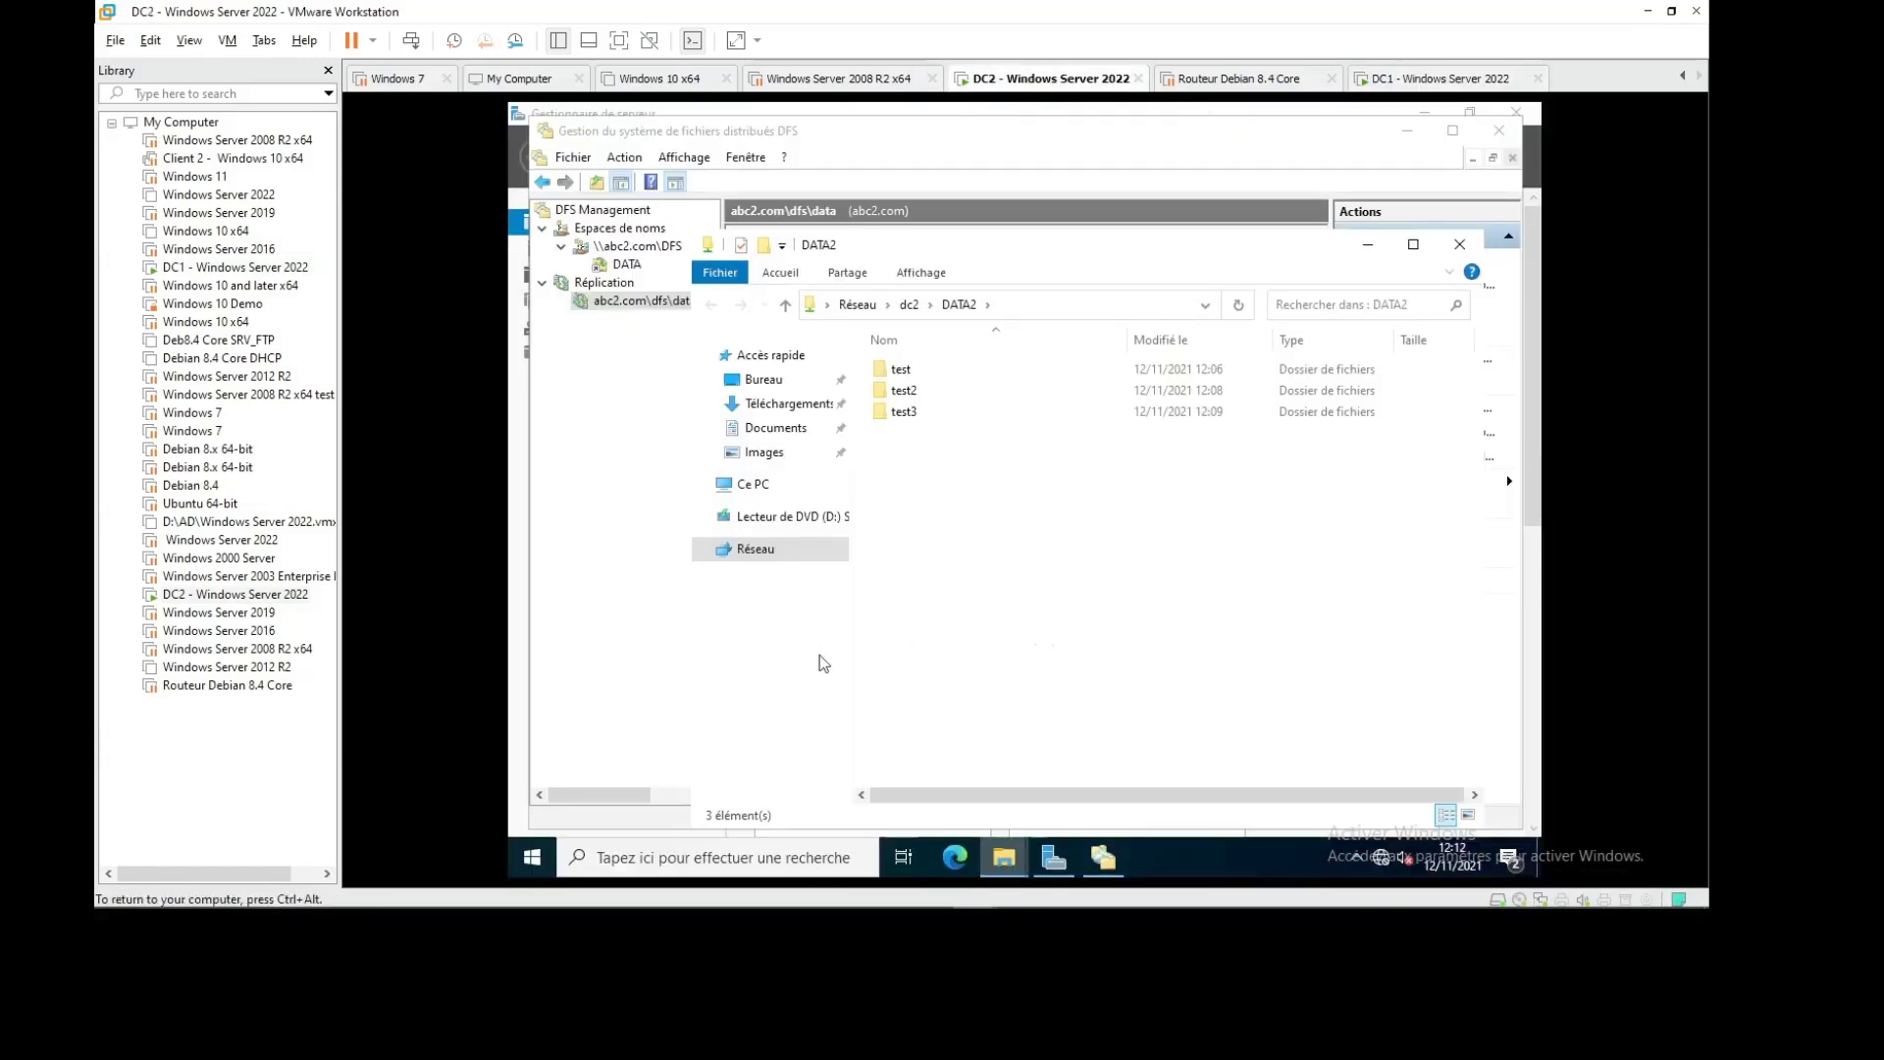
click(1003, 857)
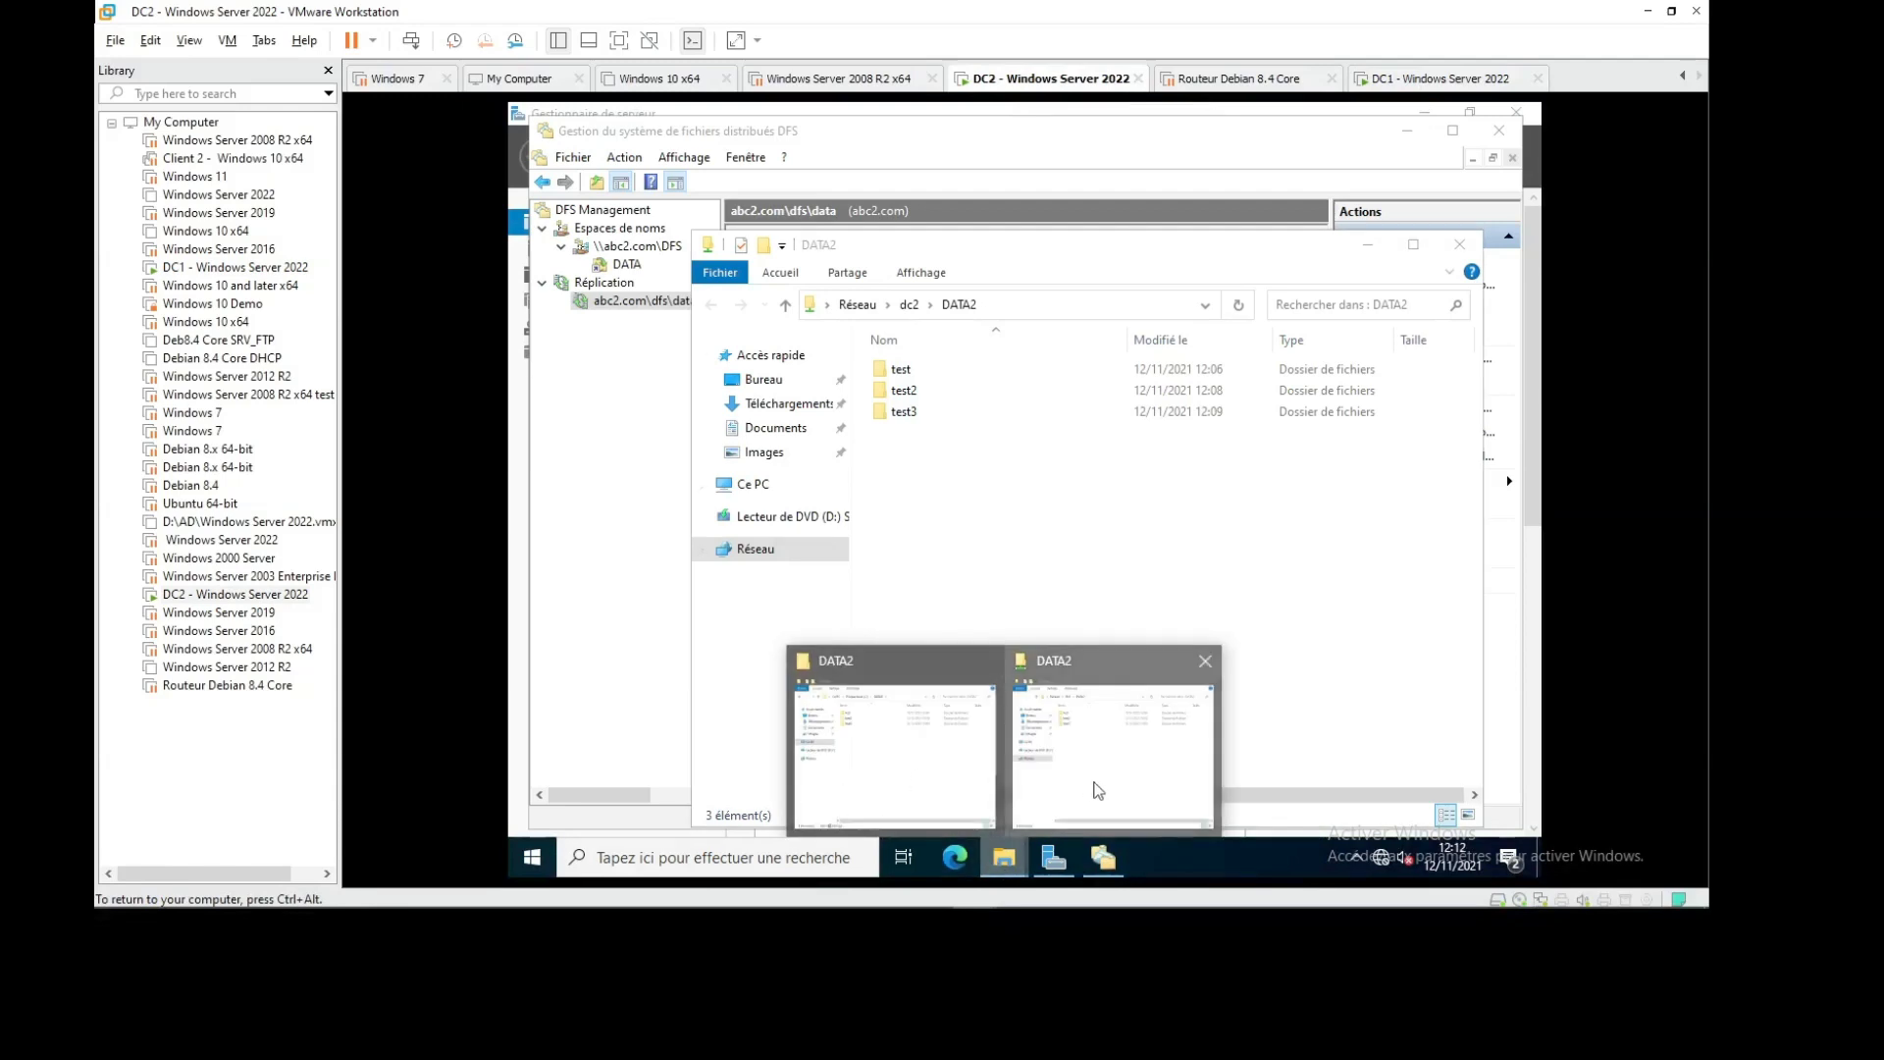
click(914, 781)
right_click(947, 500)
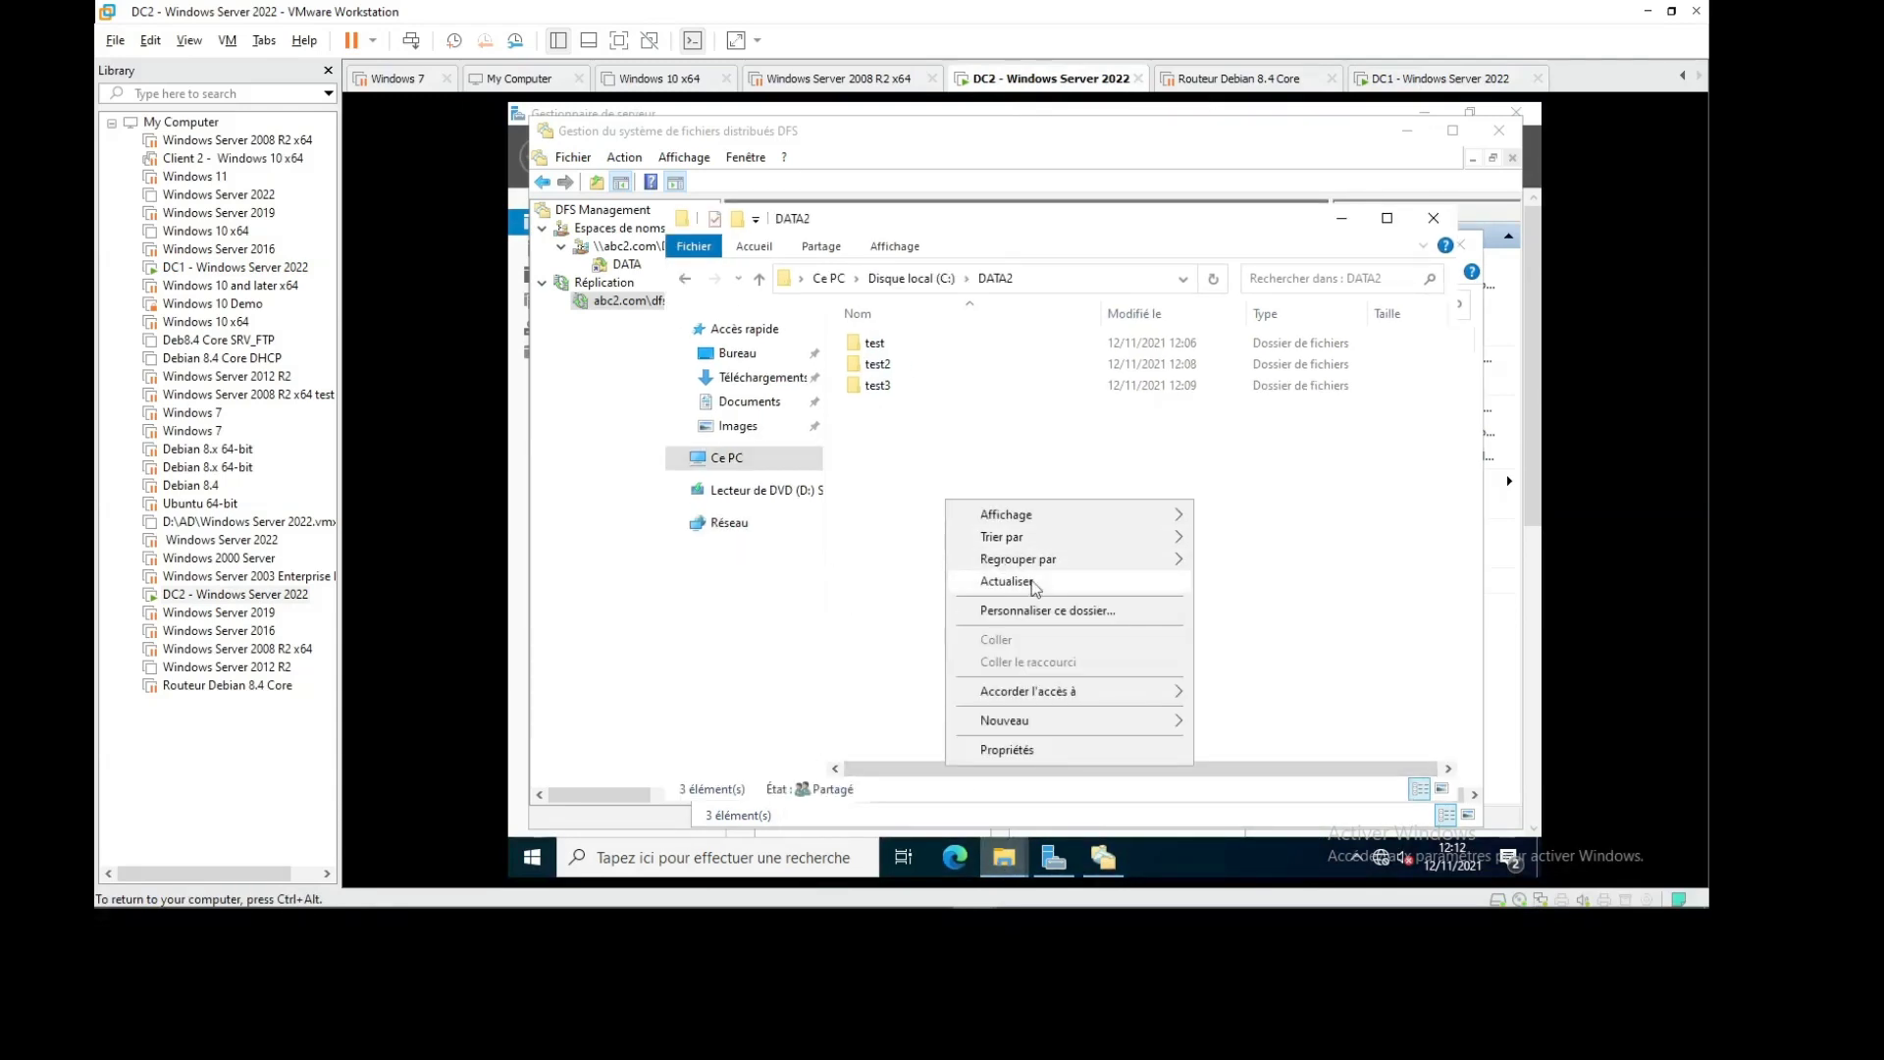
click(1011, 581)
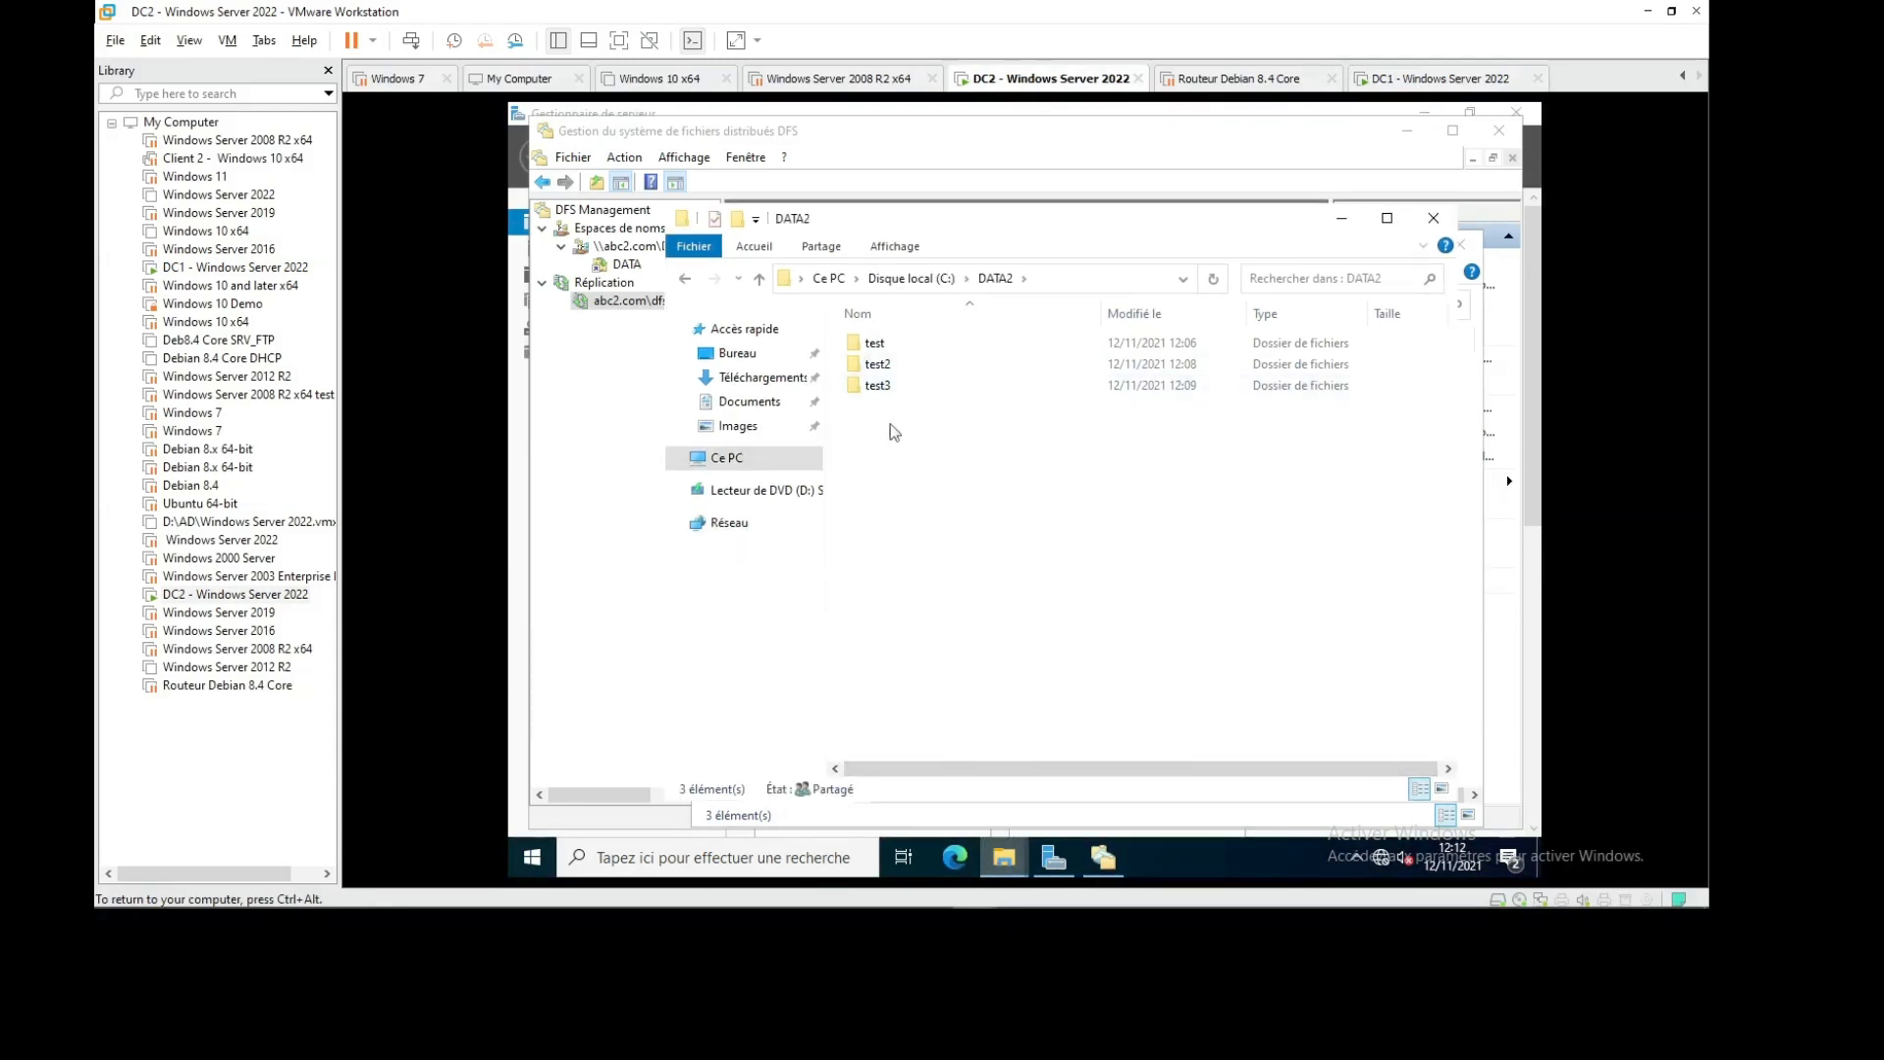
On DC1, close DFS Management, Server Manager, and the DATA1 and DATA windows
click(1440, 78)
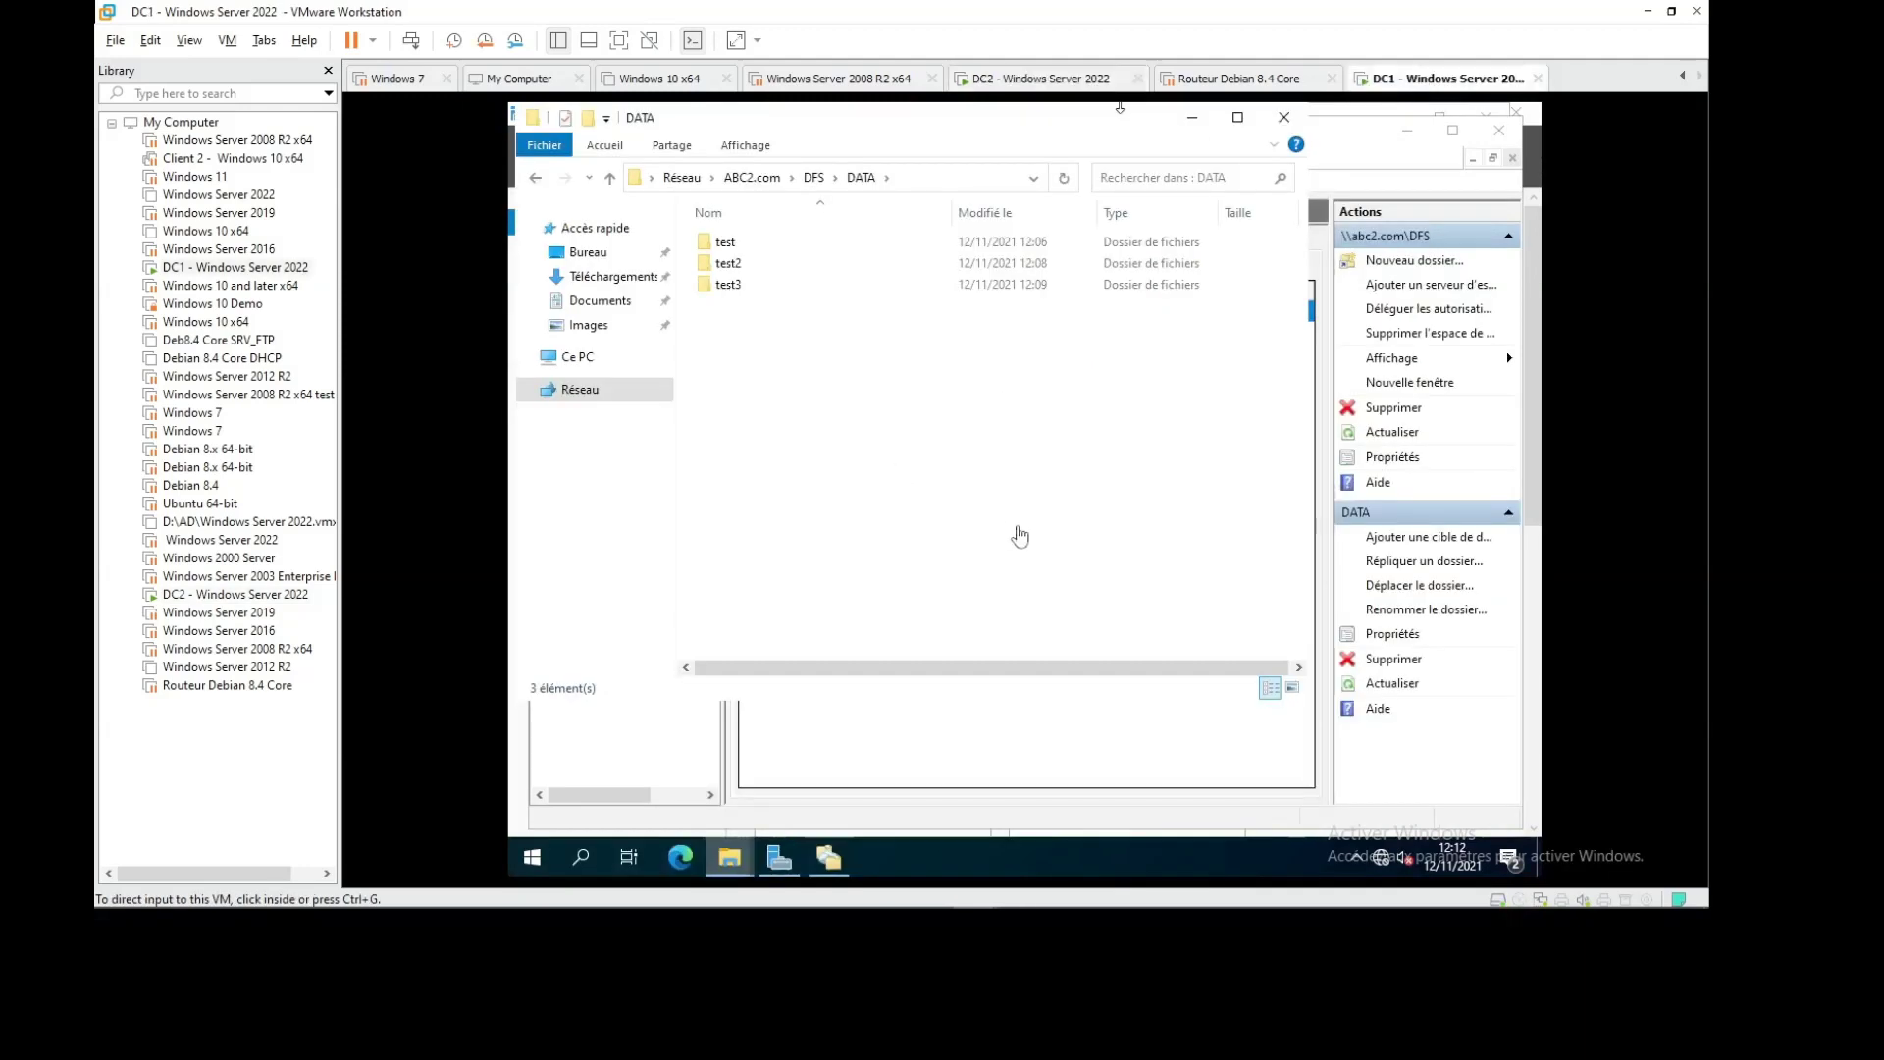
click(1498, 131)
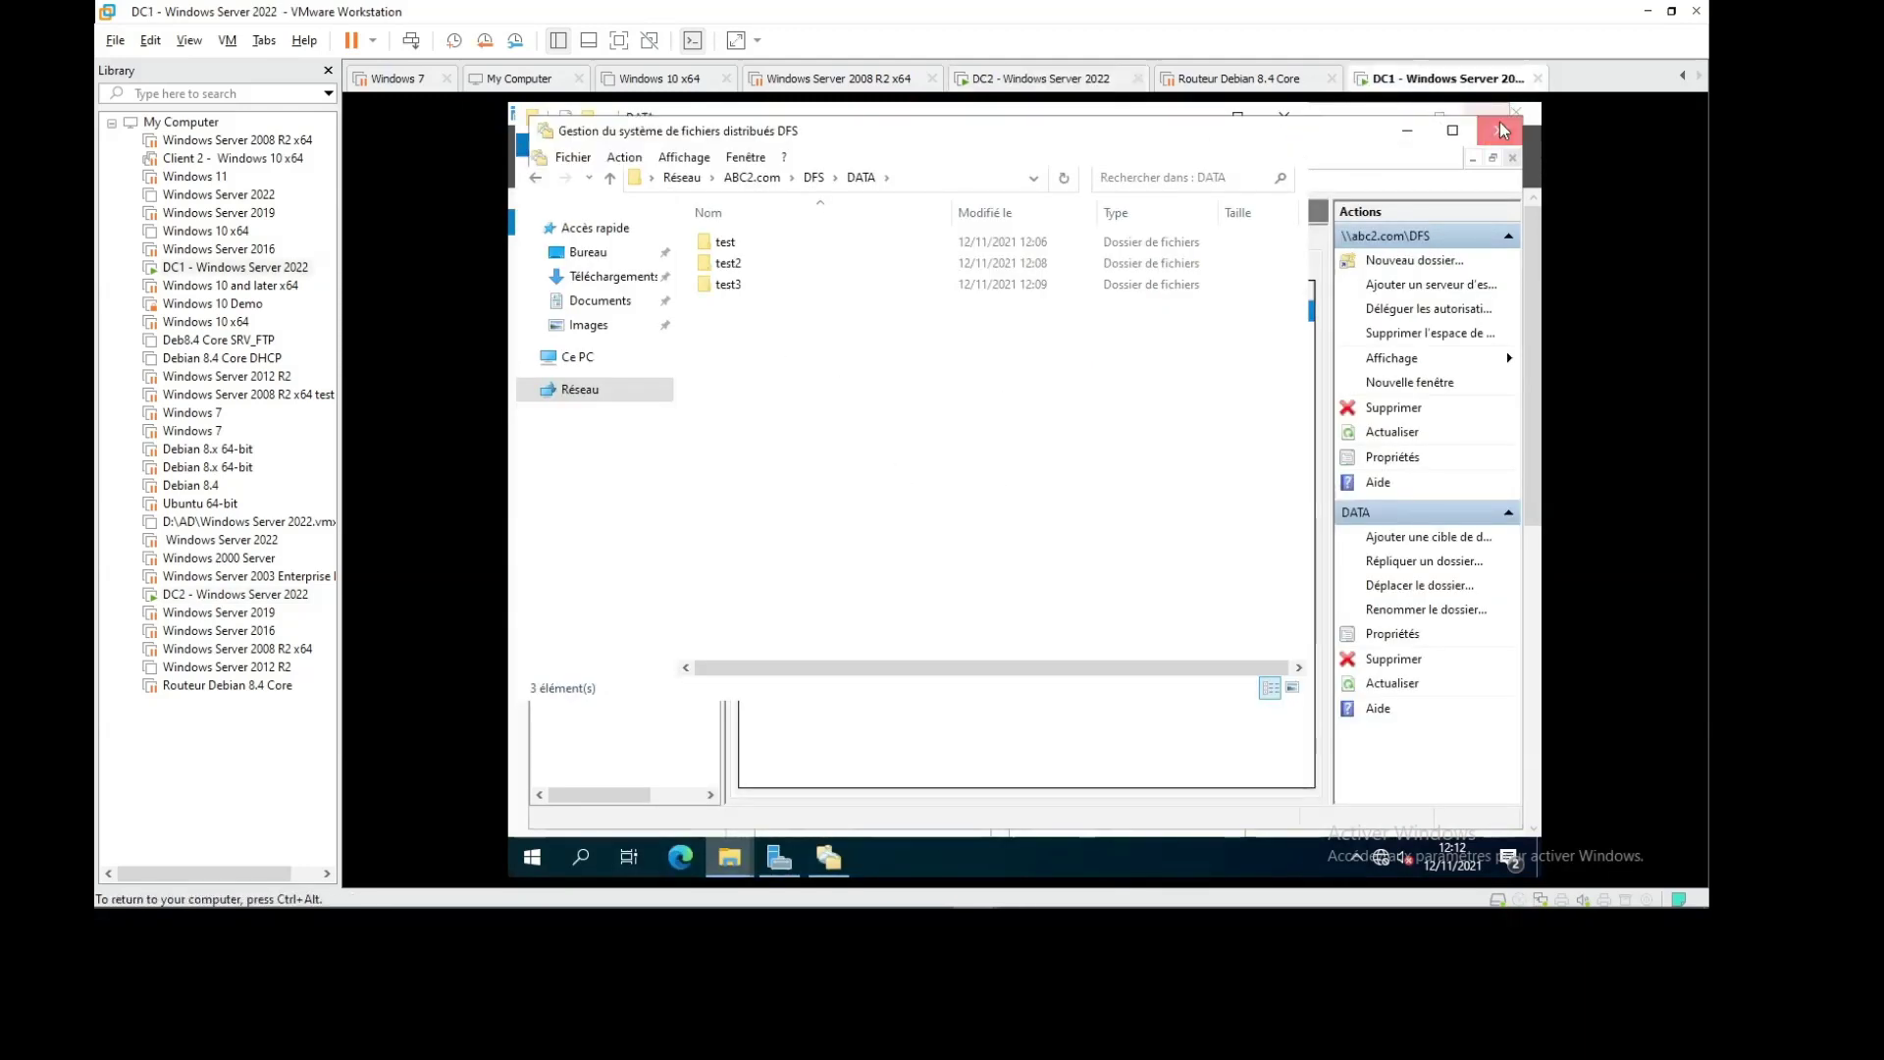
mouse_move(1567, 912)
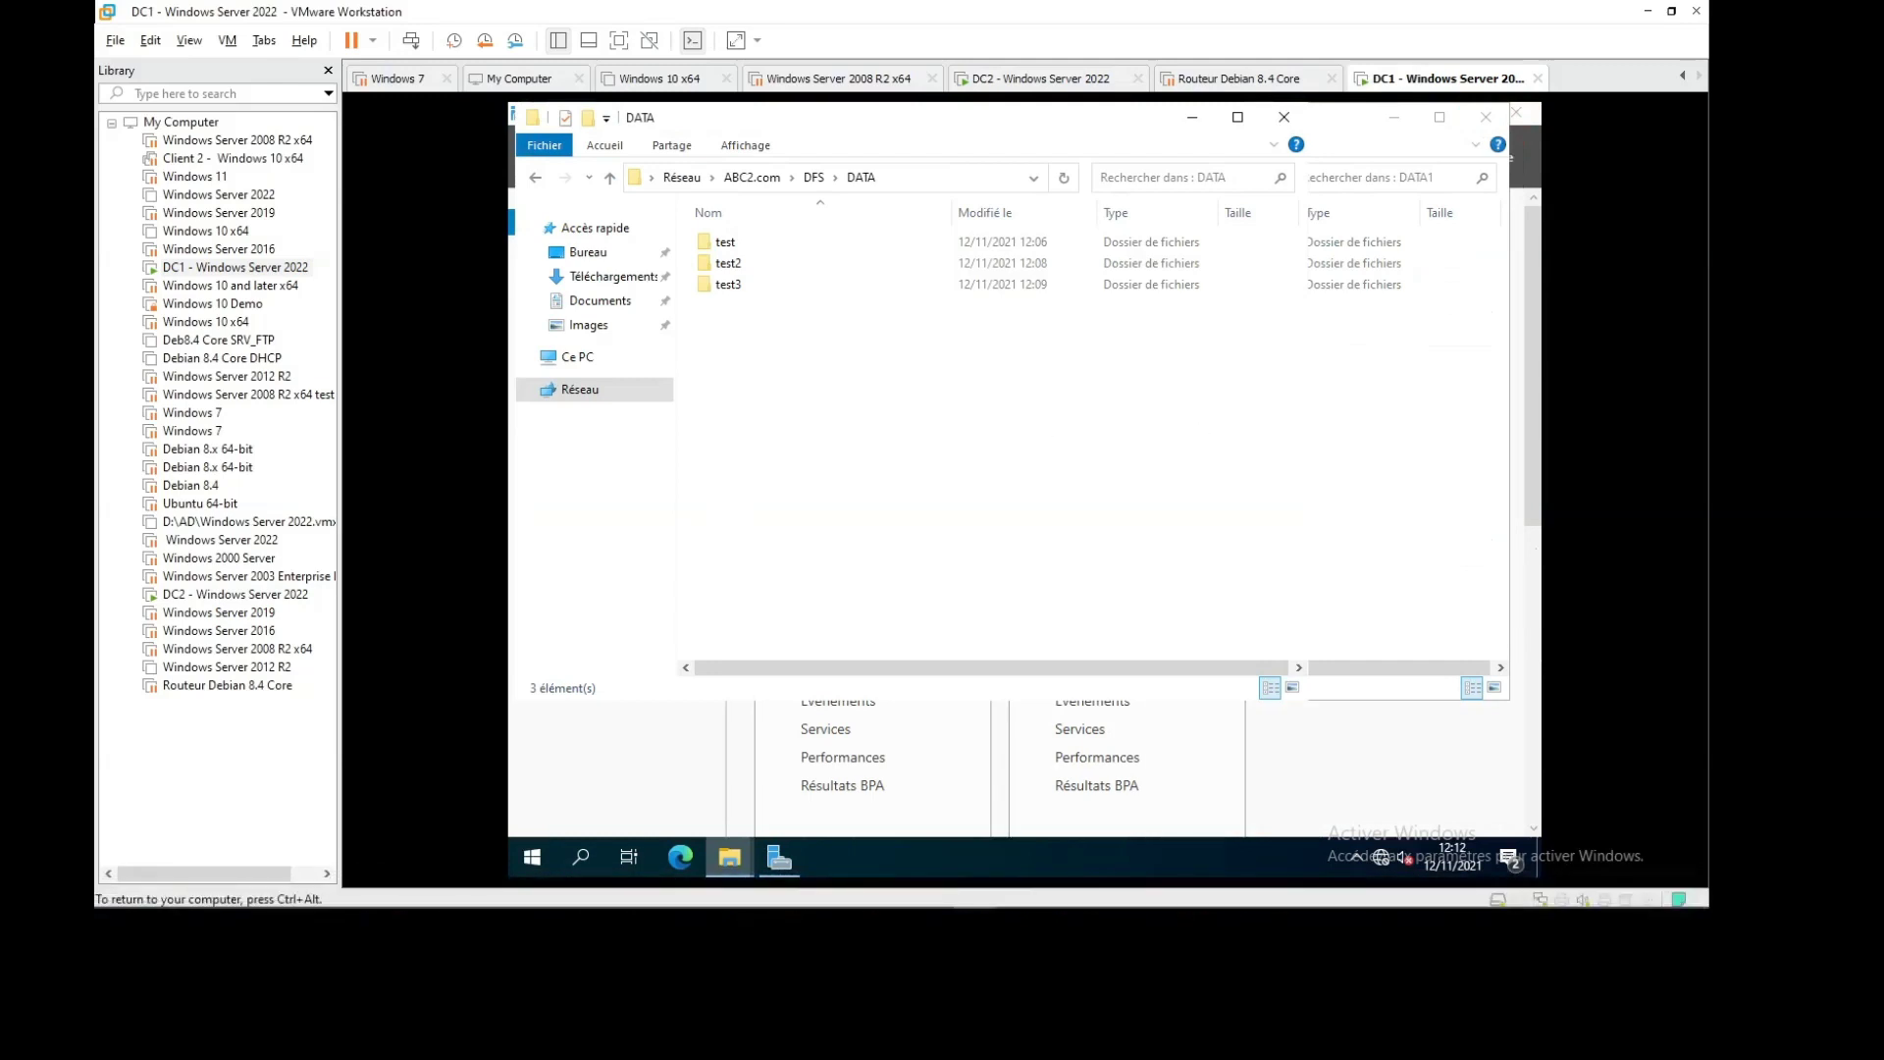
click(1484, 126)
click(1486, 119)
click(1518, 114)
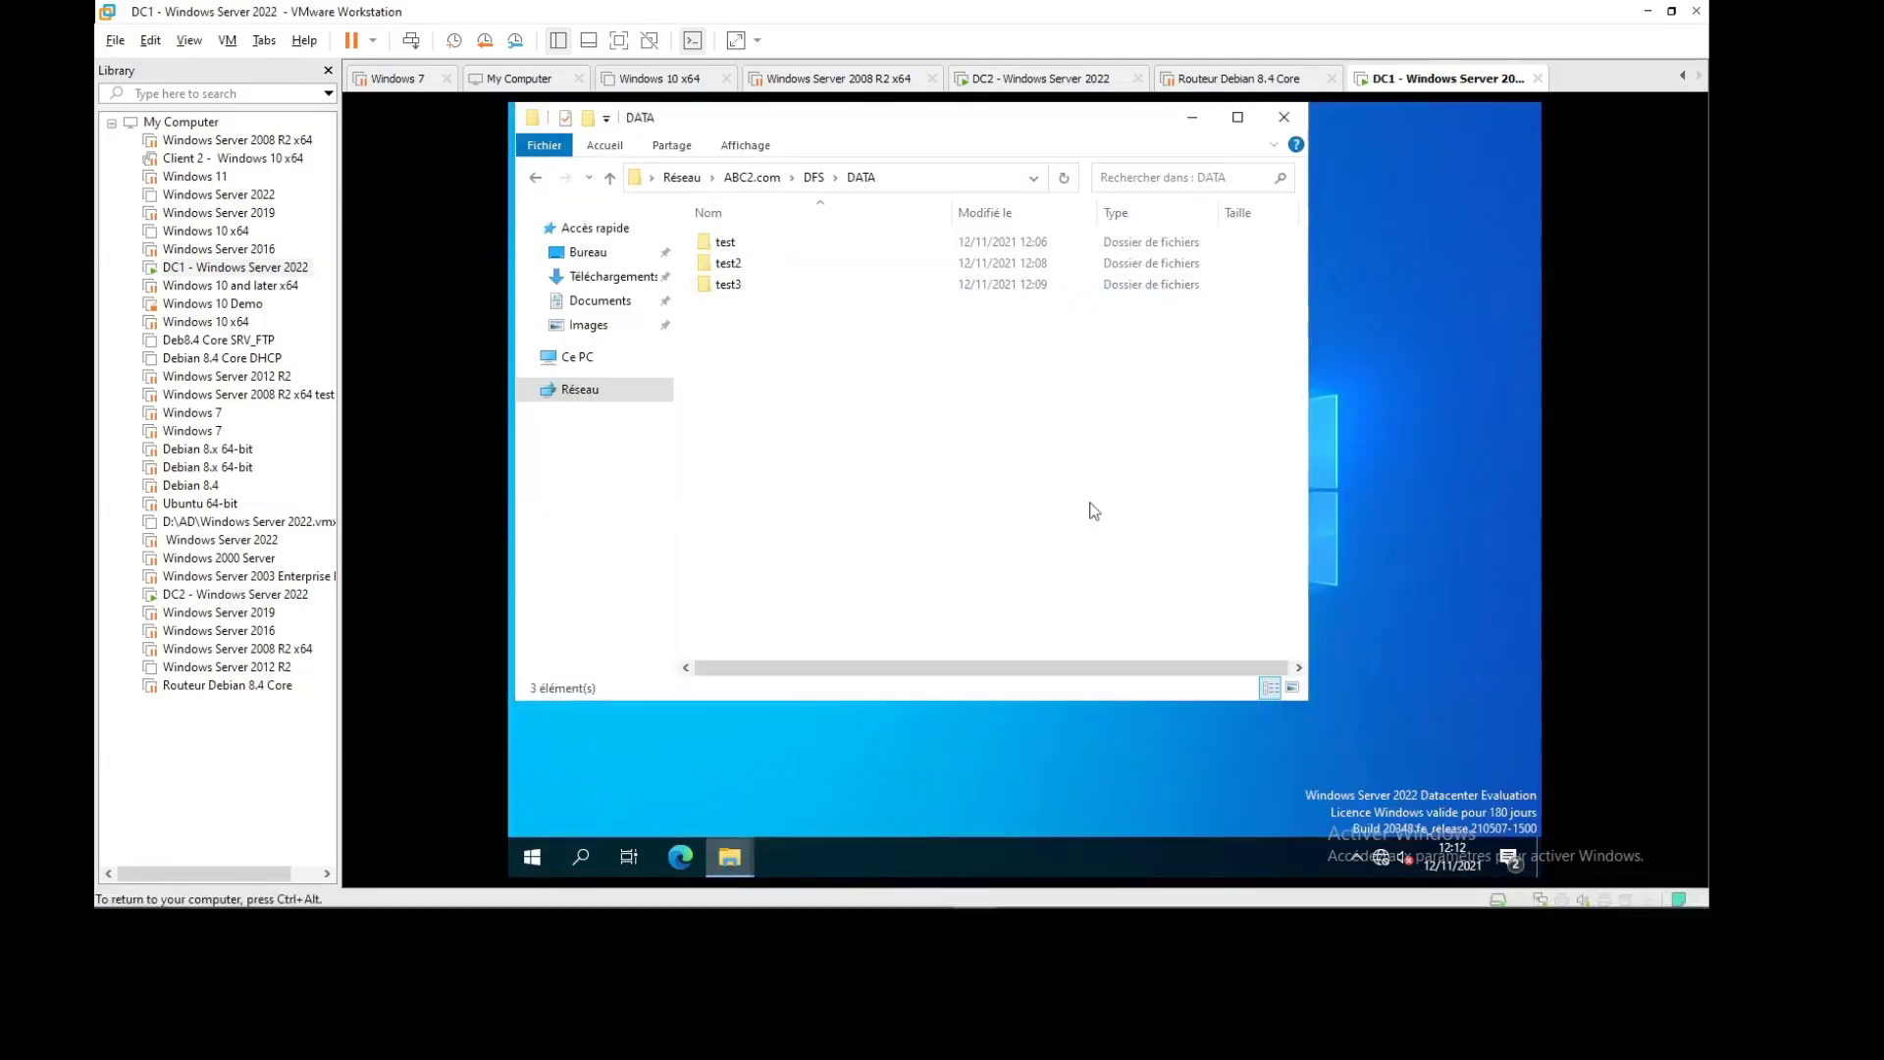
click(1291, 120)
Open \\ABC2.com\DFS\DATA on DC1 and create a new folder named test4
key(super+r)
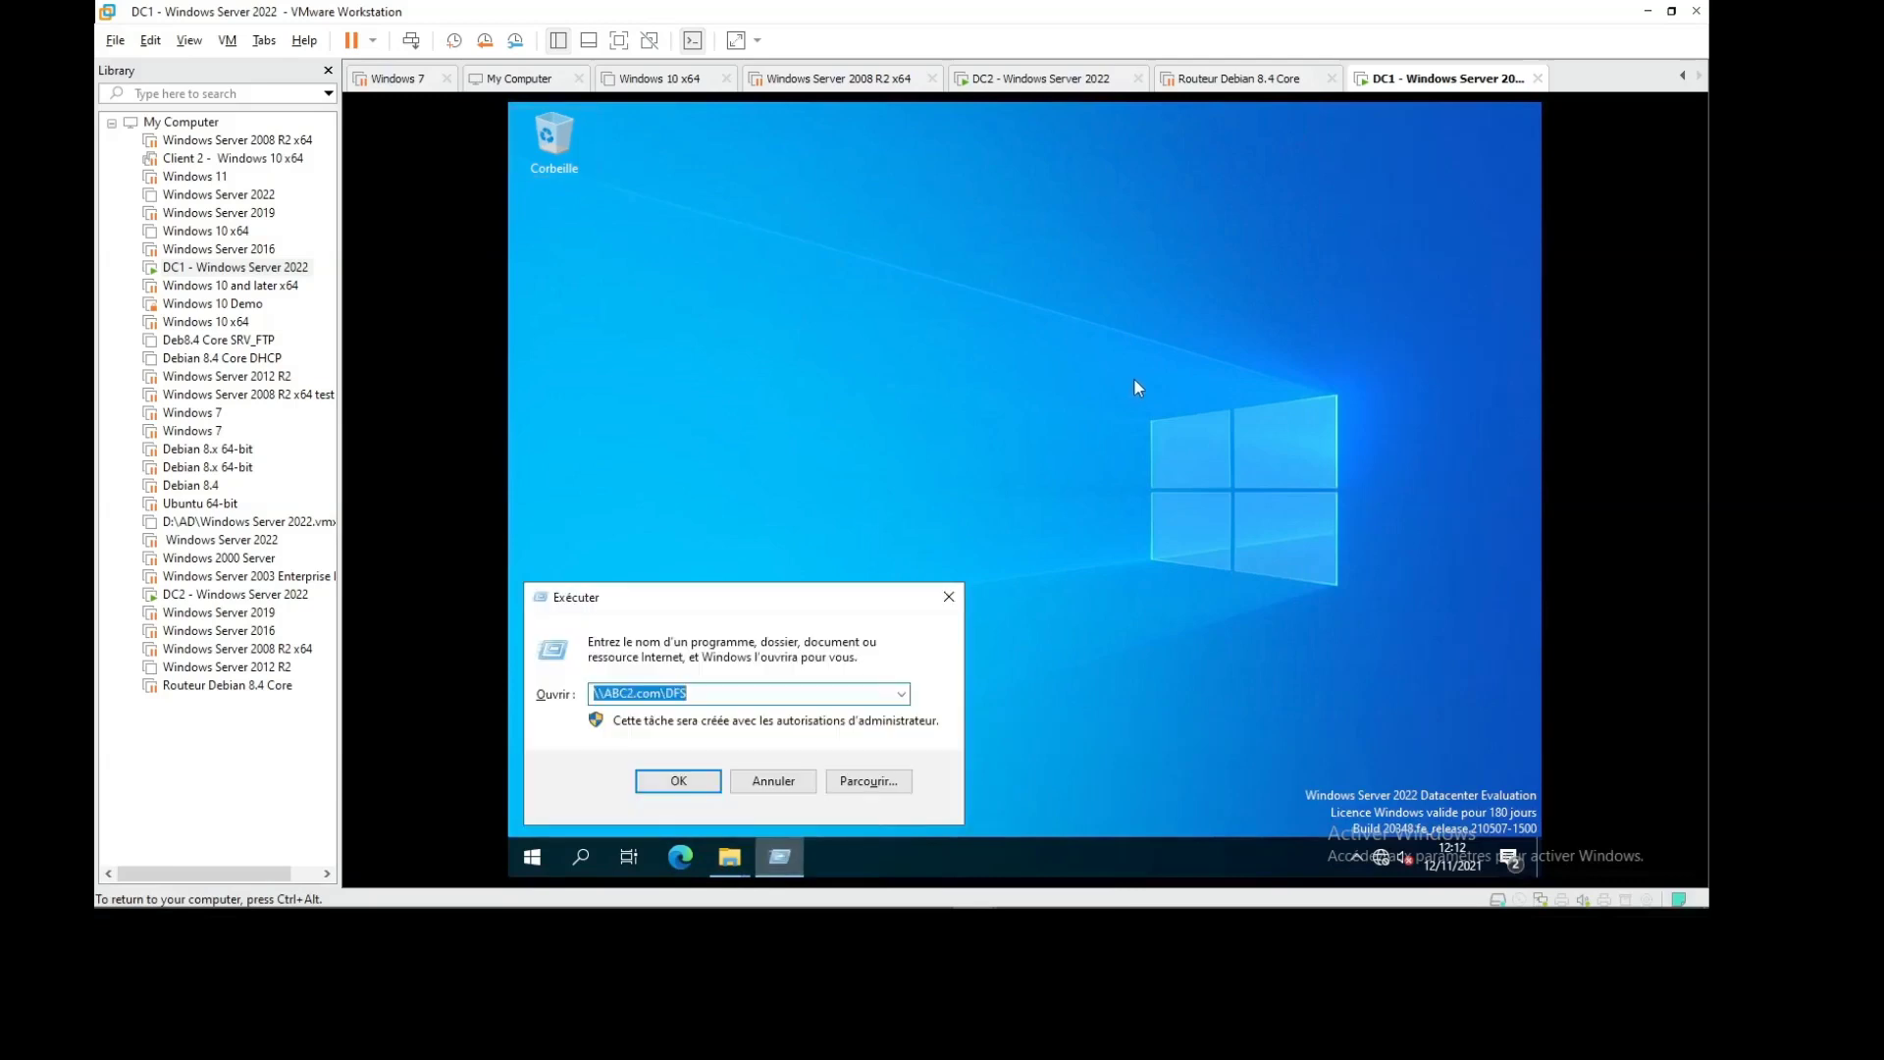
key(Return)
double_click(754, 268)
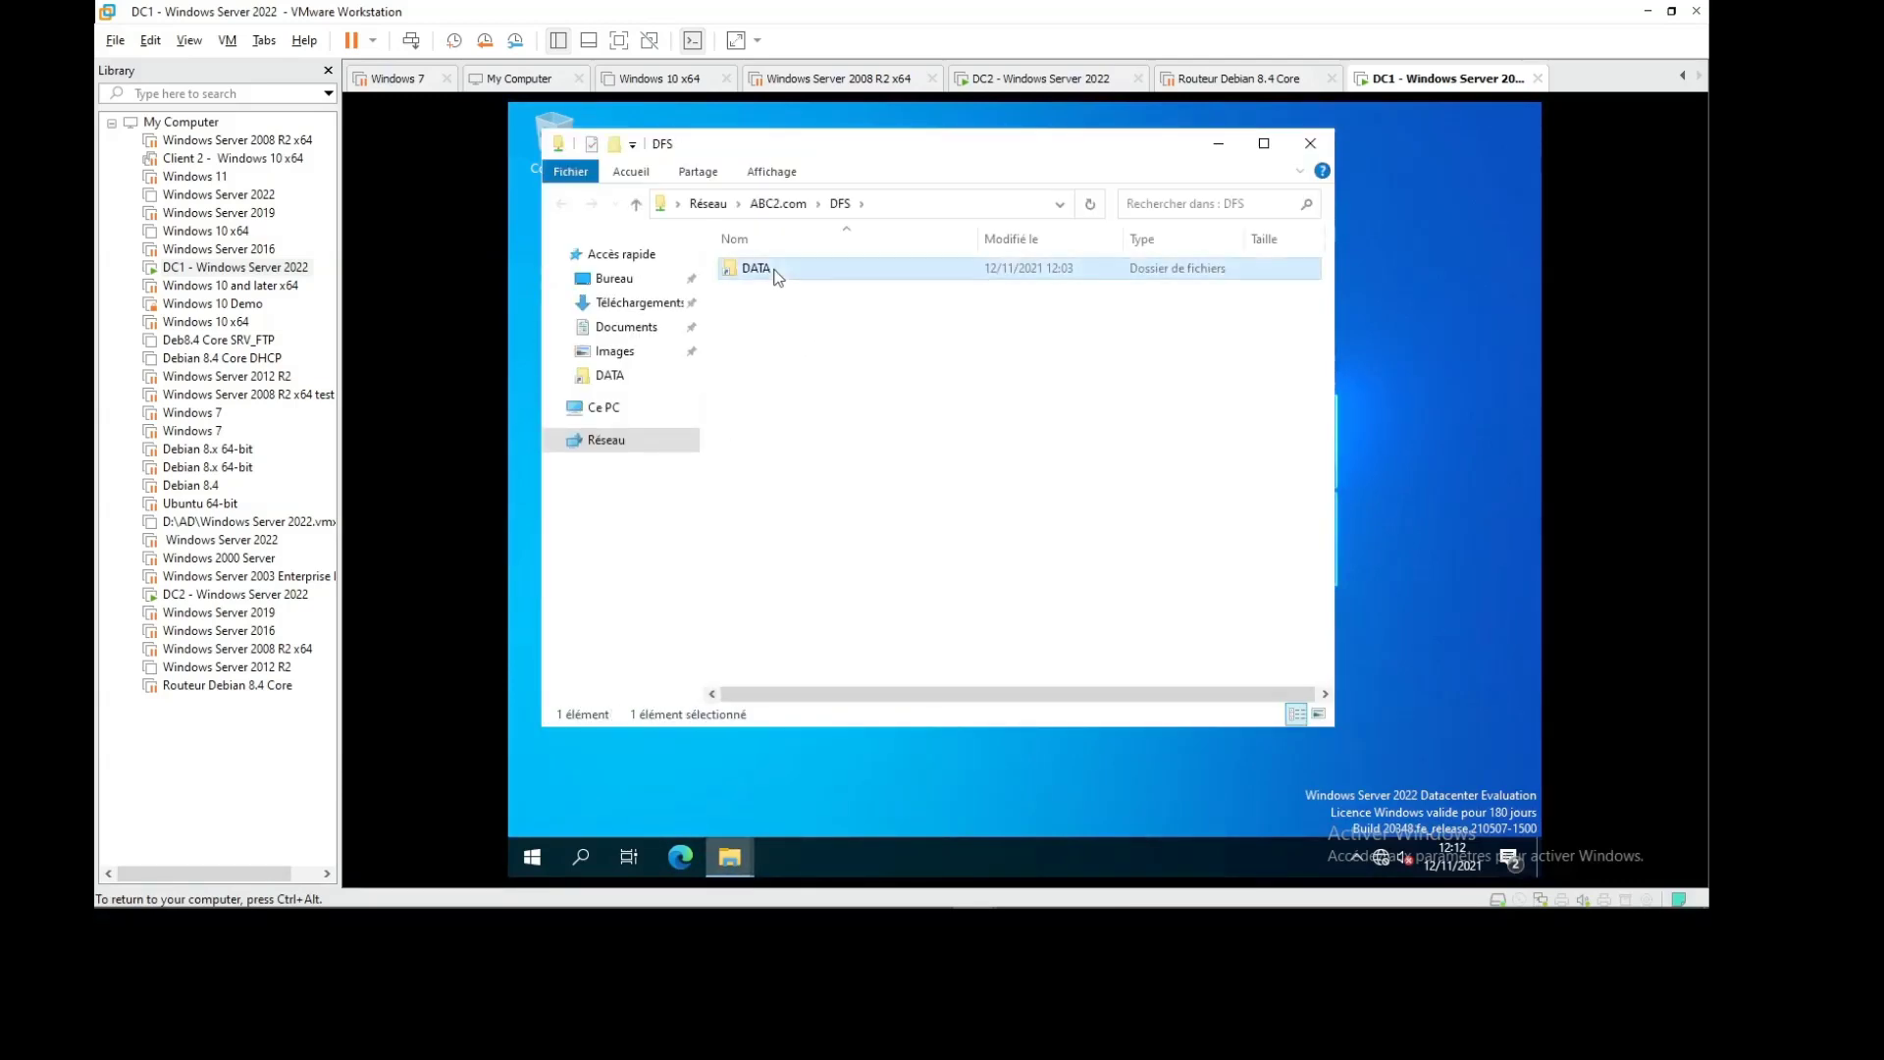
right_click(784, 380)
mouse_move(923, 596)
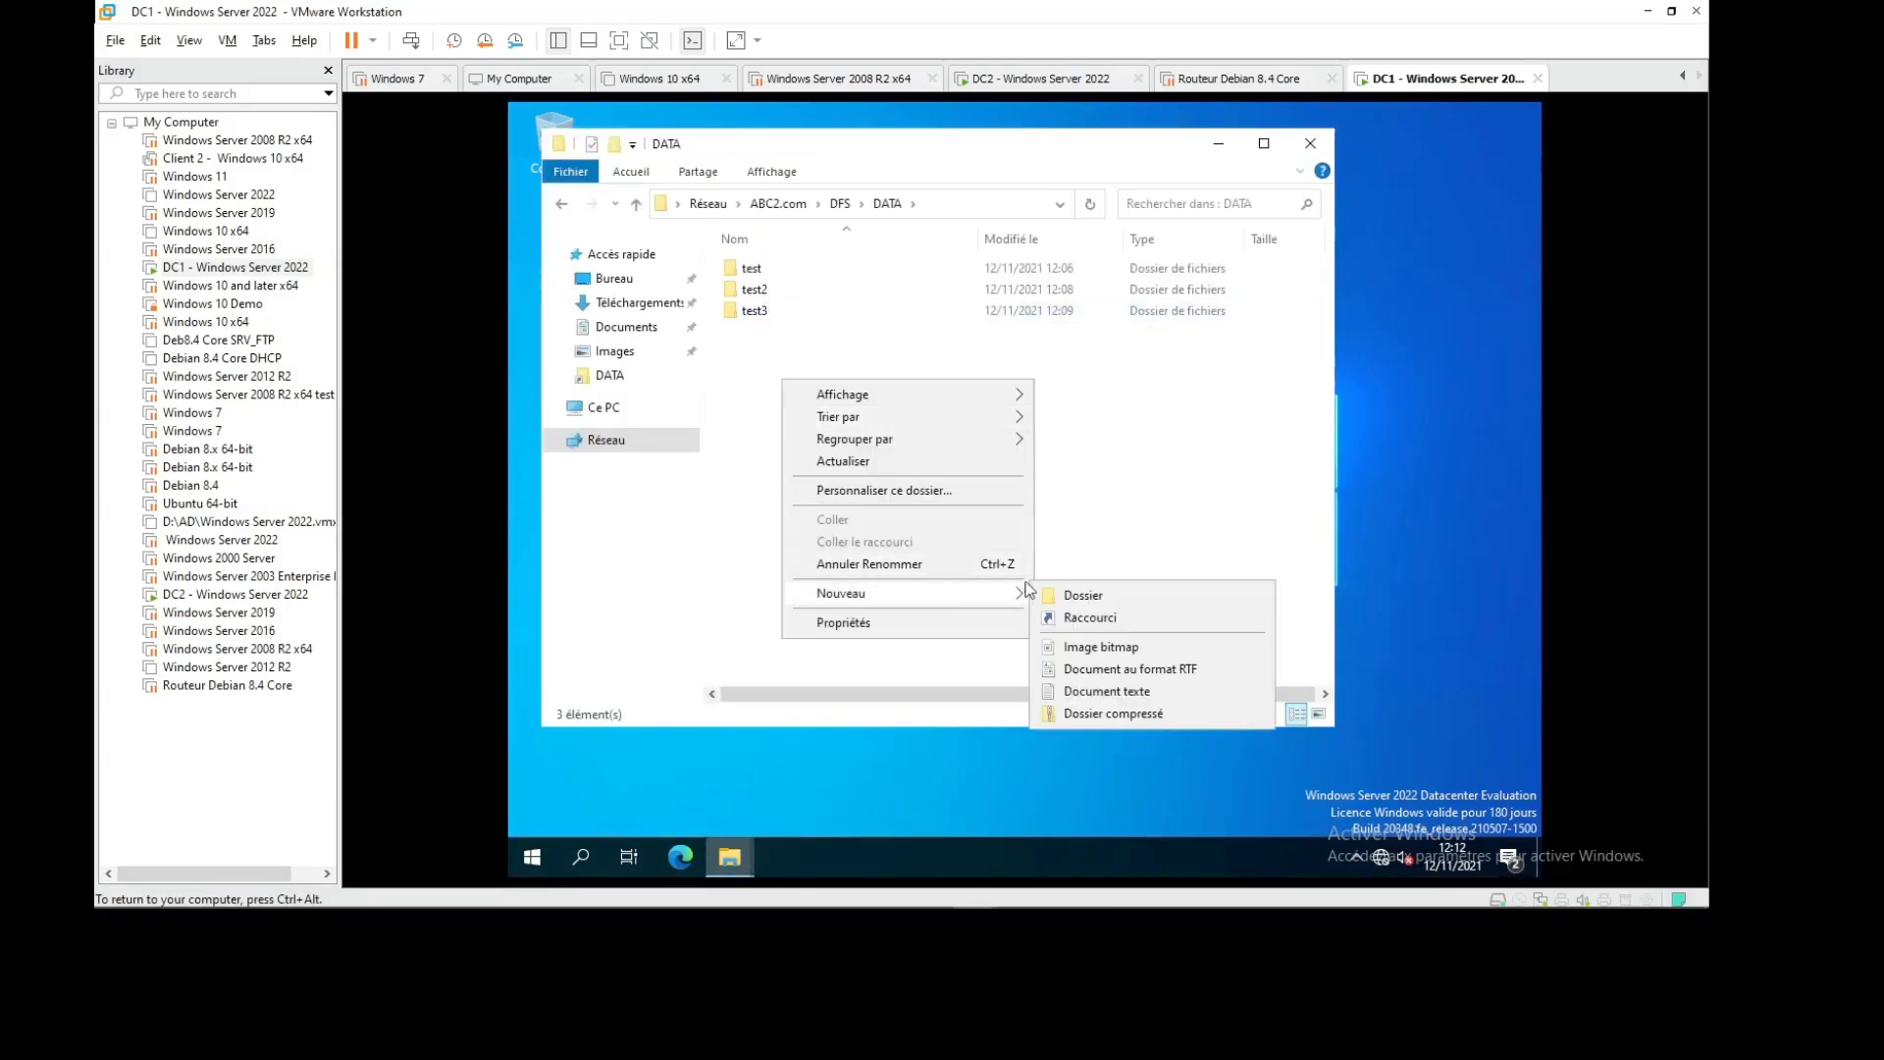
click(1058, 592)
text(test4)
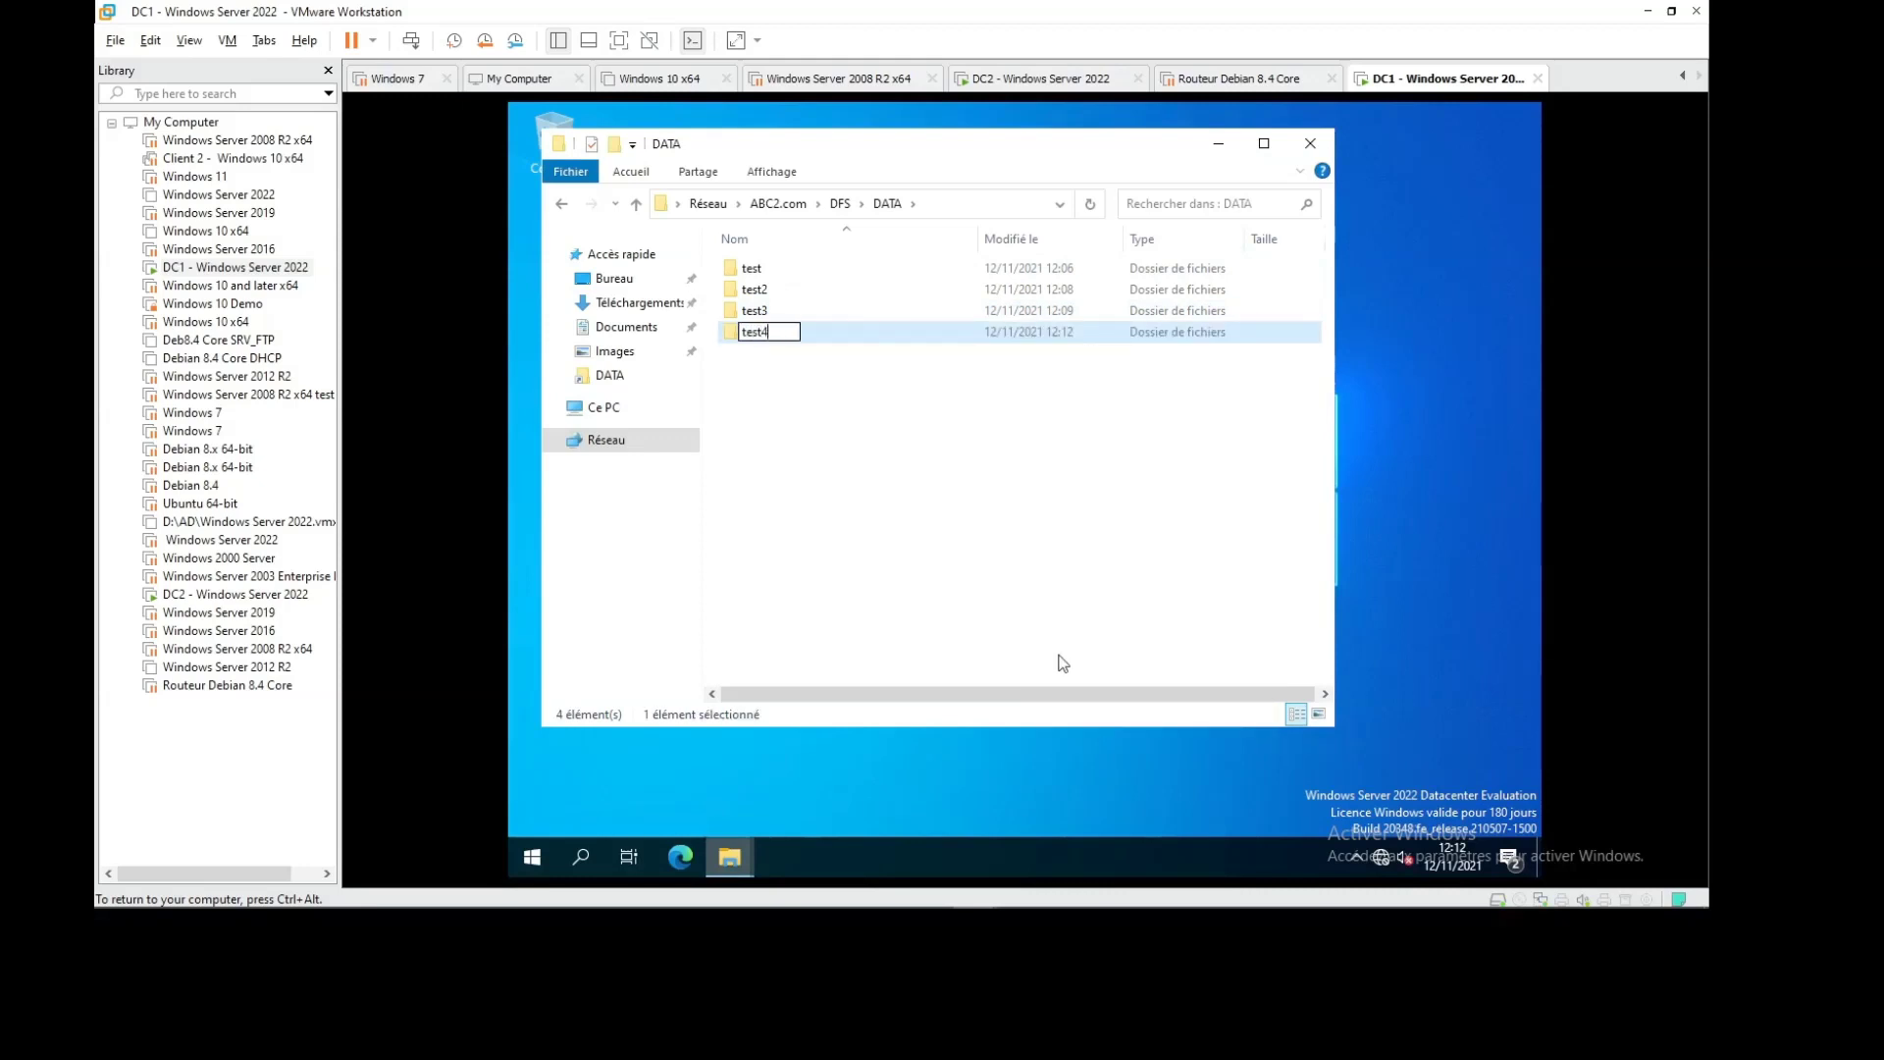
key(Return)
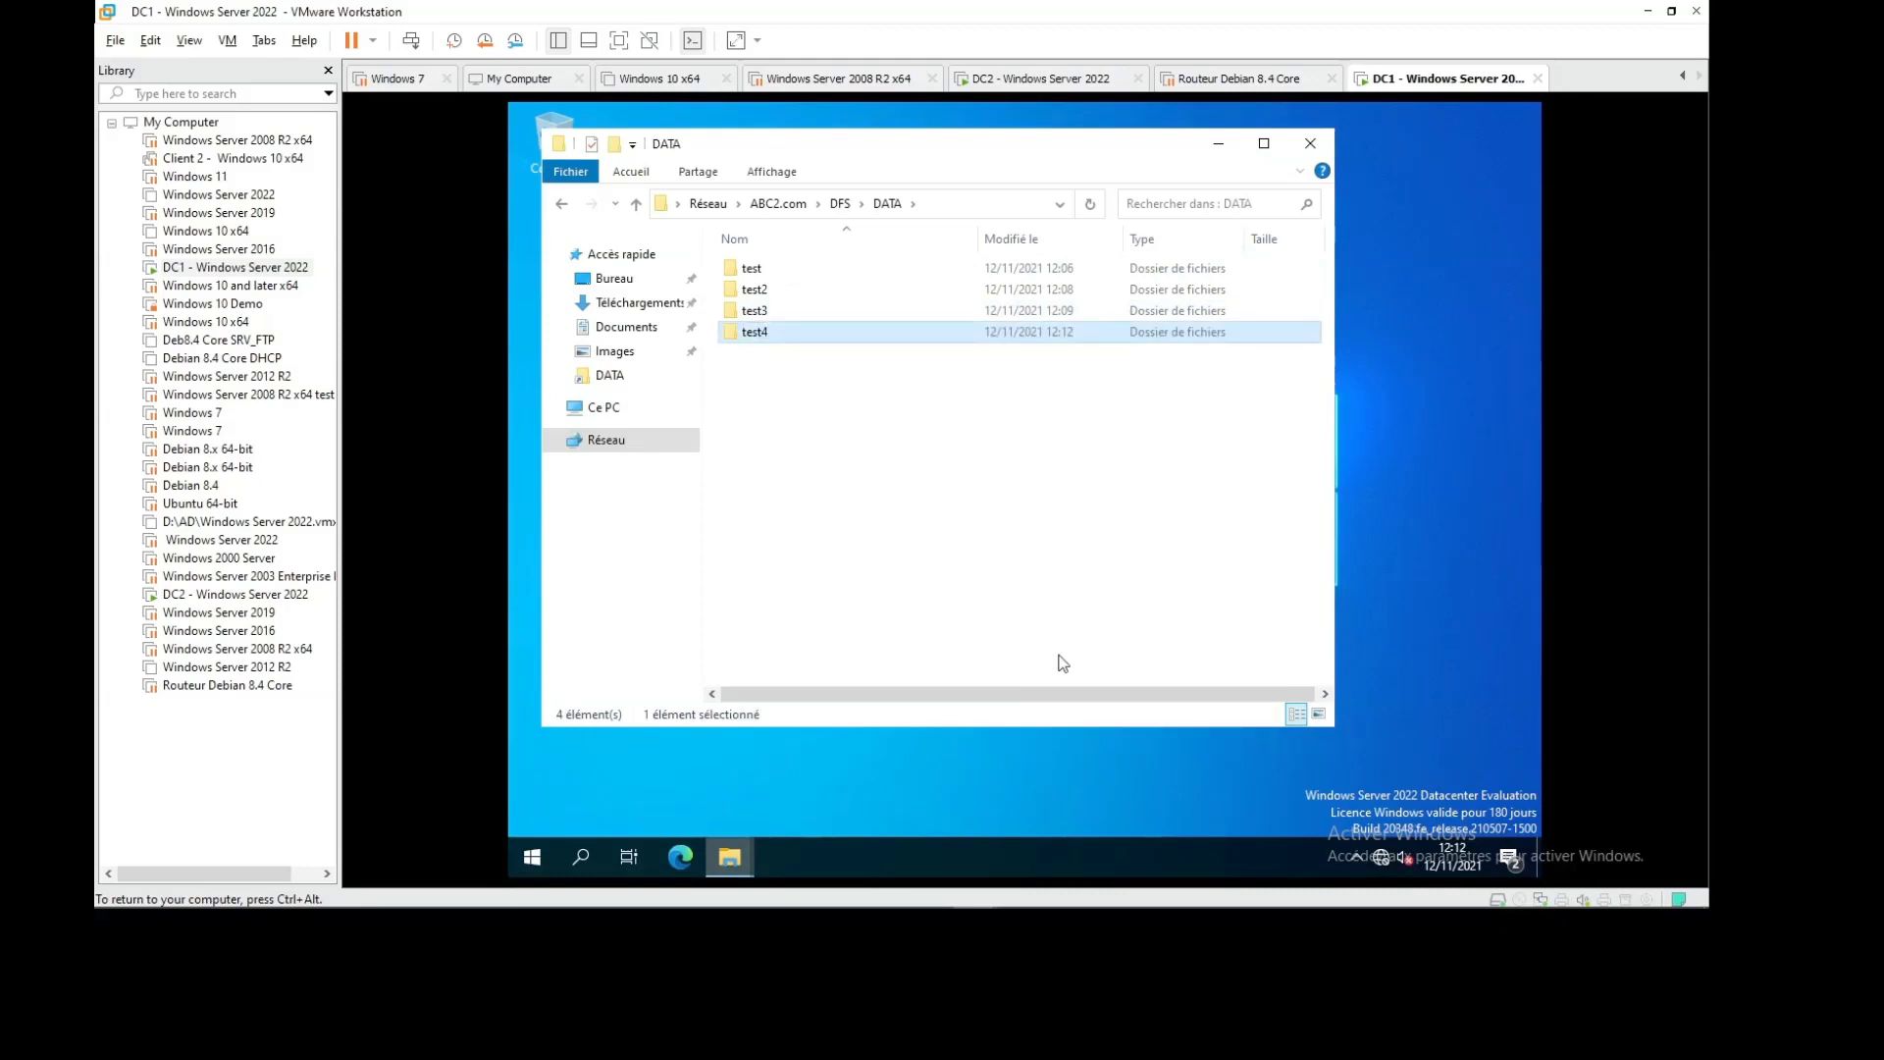
click(1055, 78)
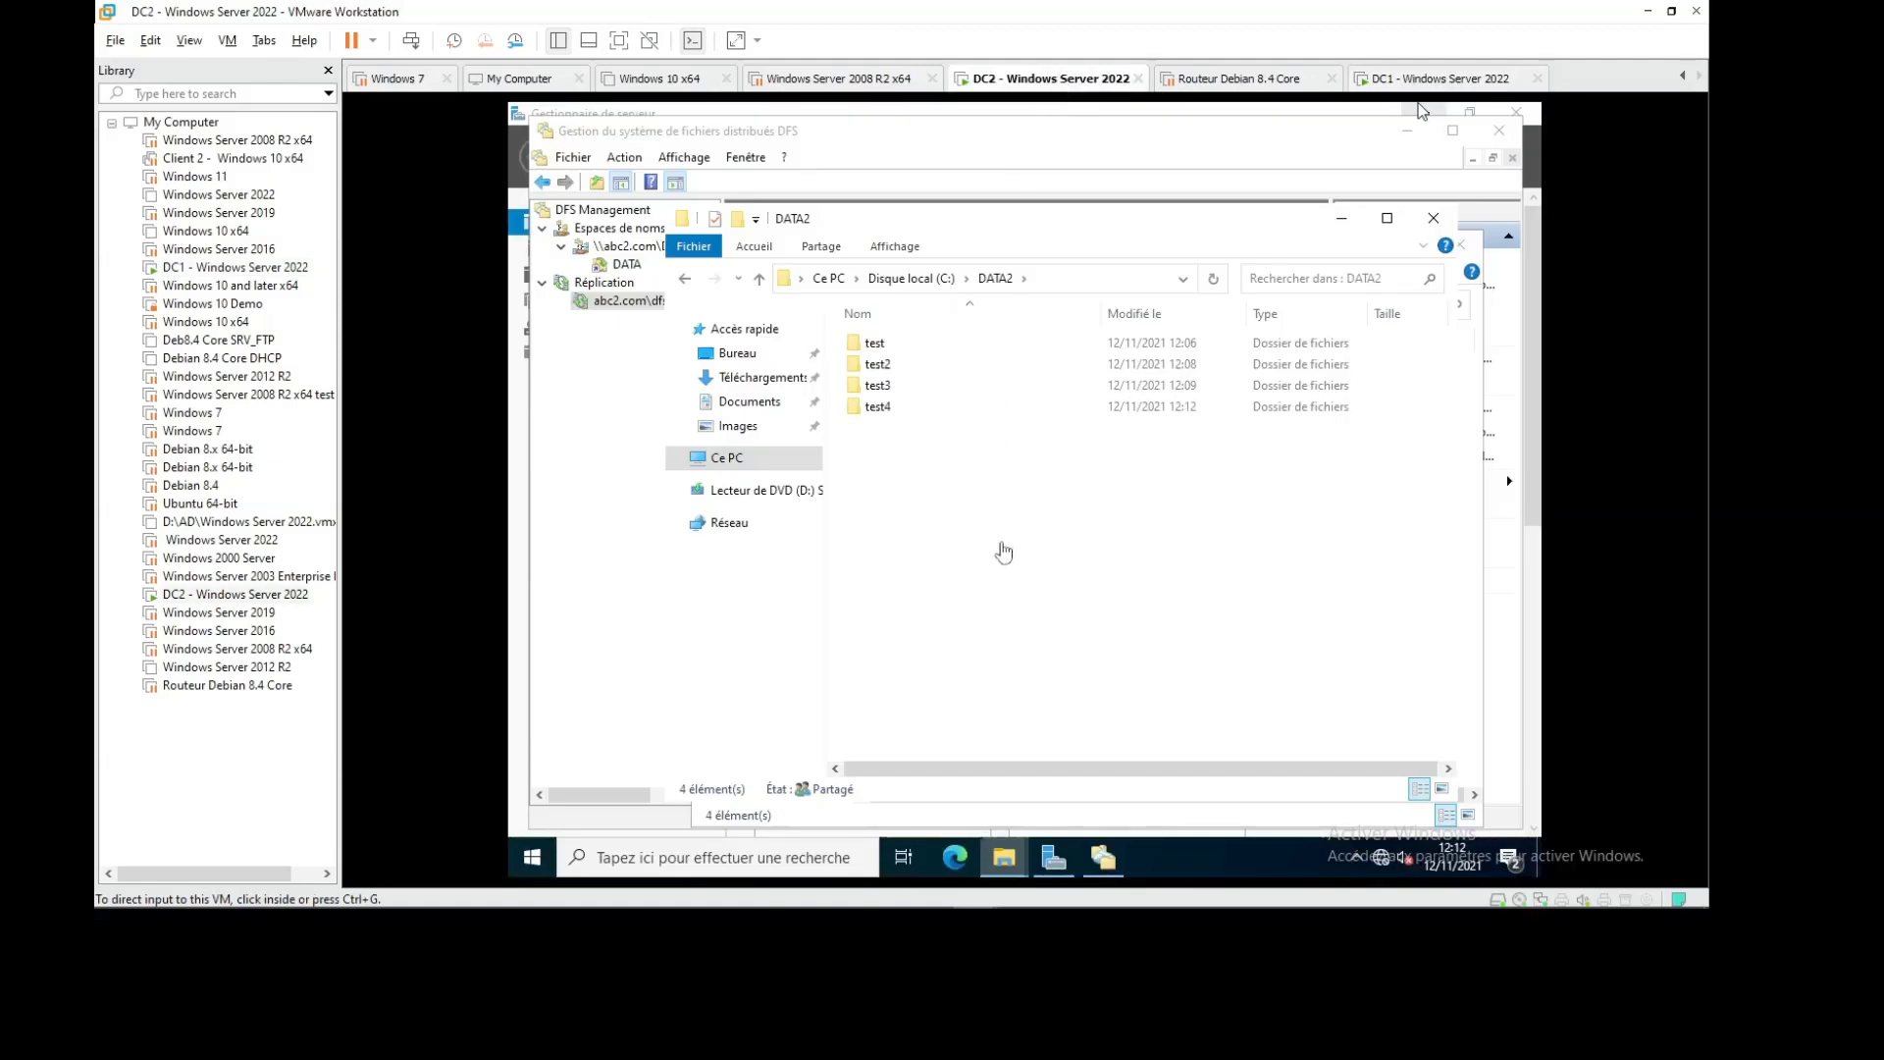
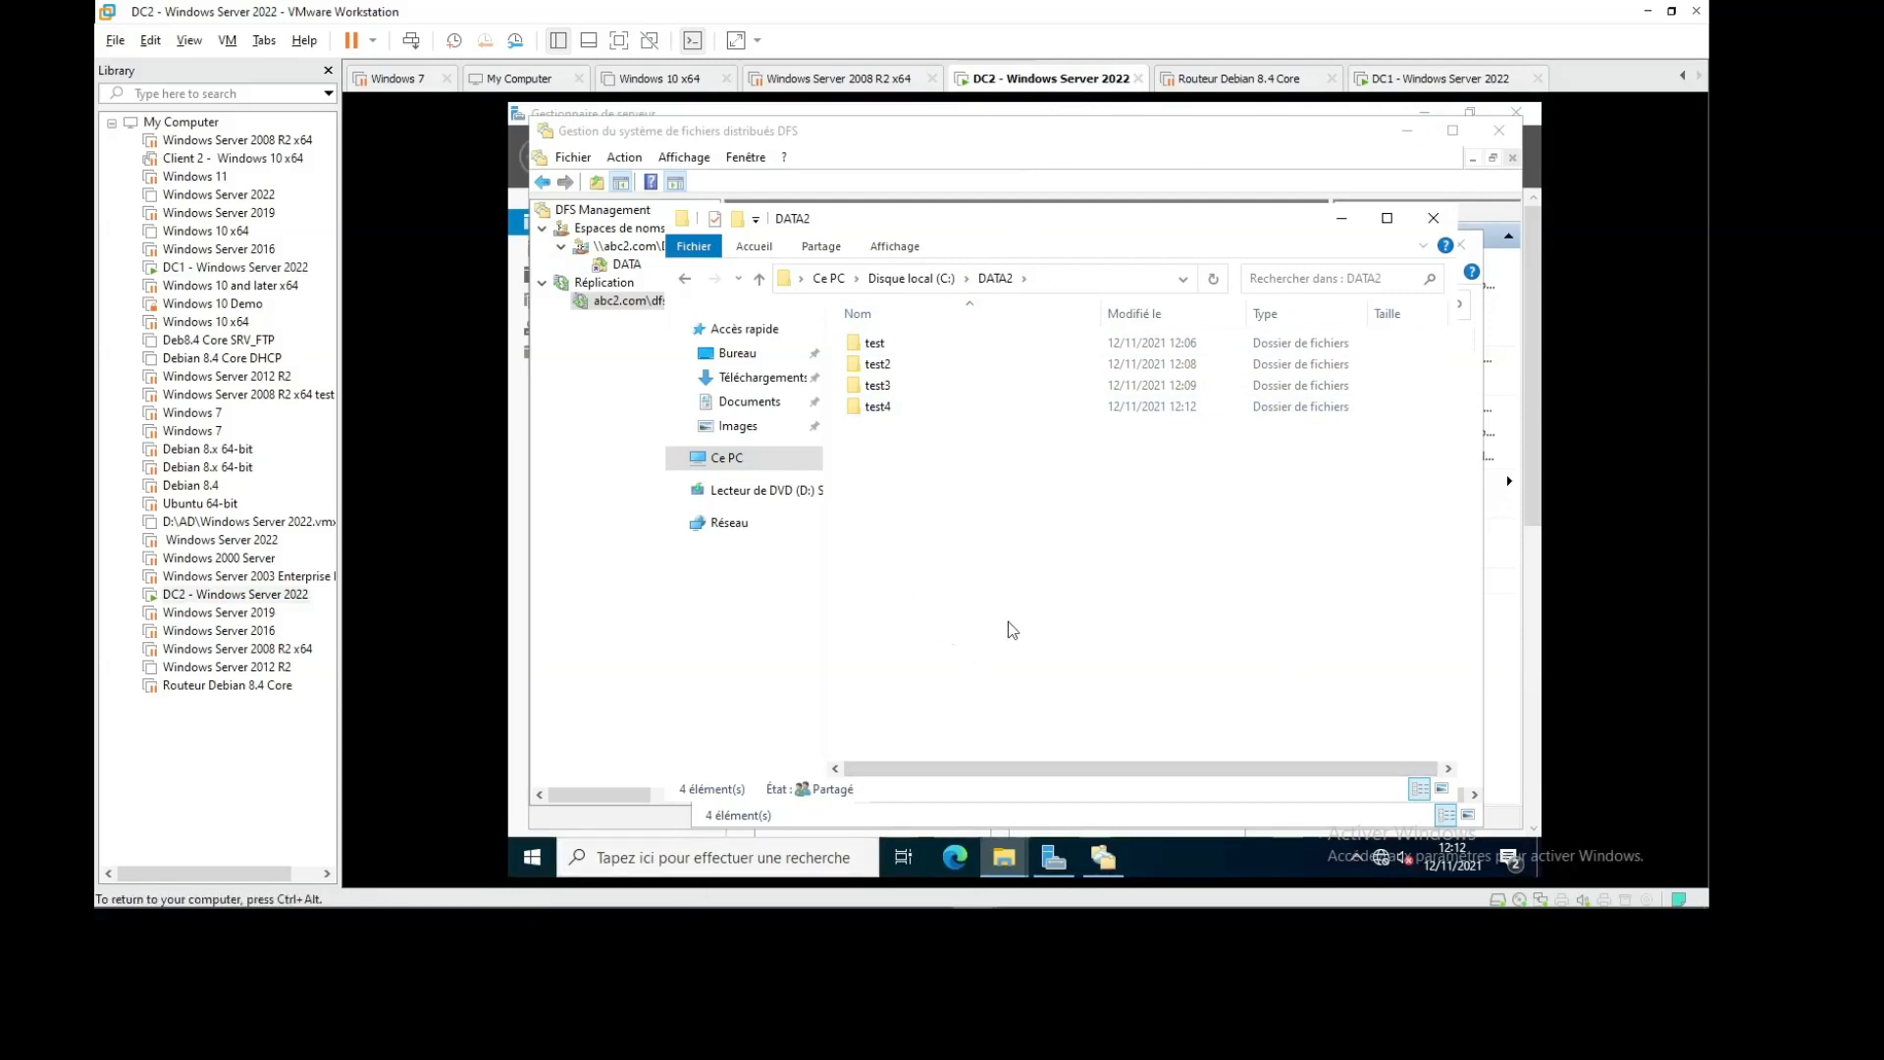
Disable DC2's Ethernet0 network adapter, then switch control to the DC1 machine
click(1004, 858)
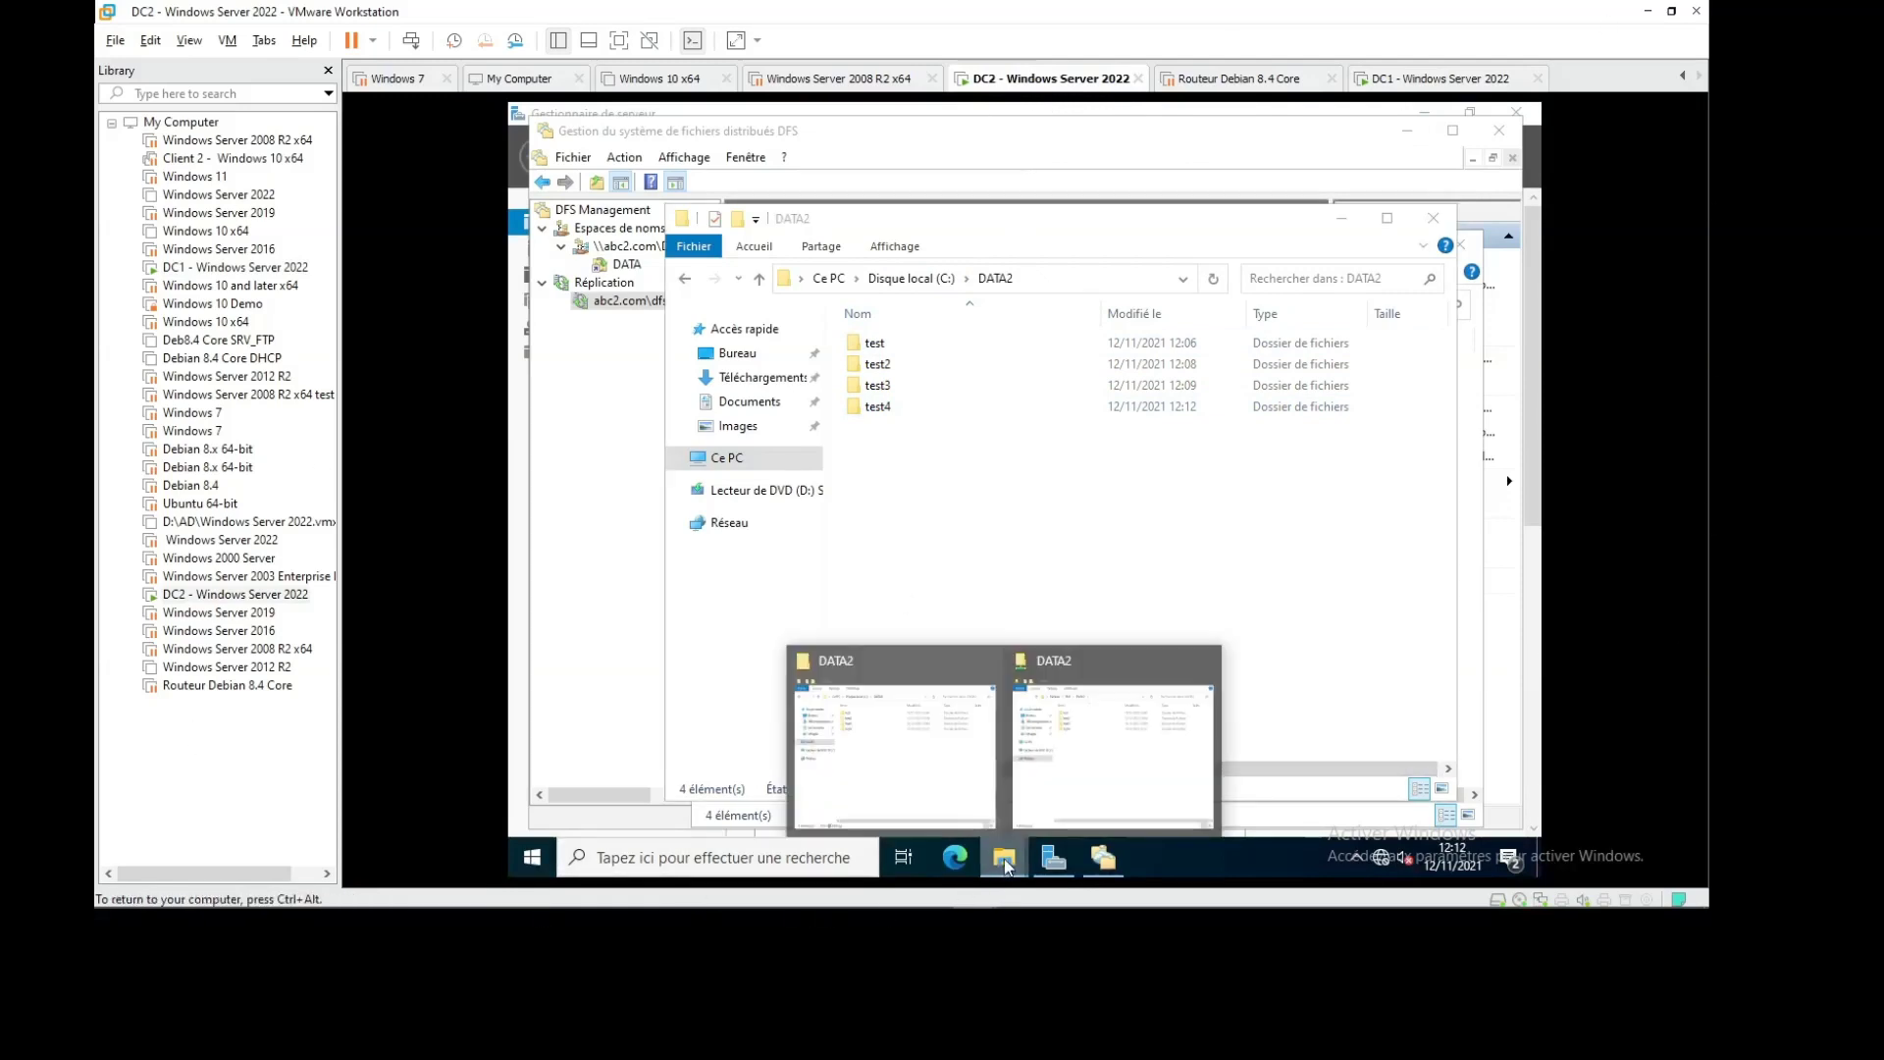
click(964, 734)
right_click(738, 526)
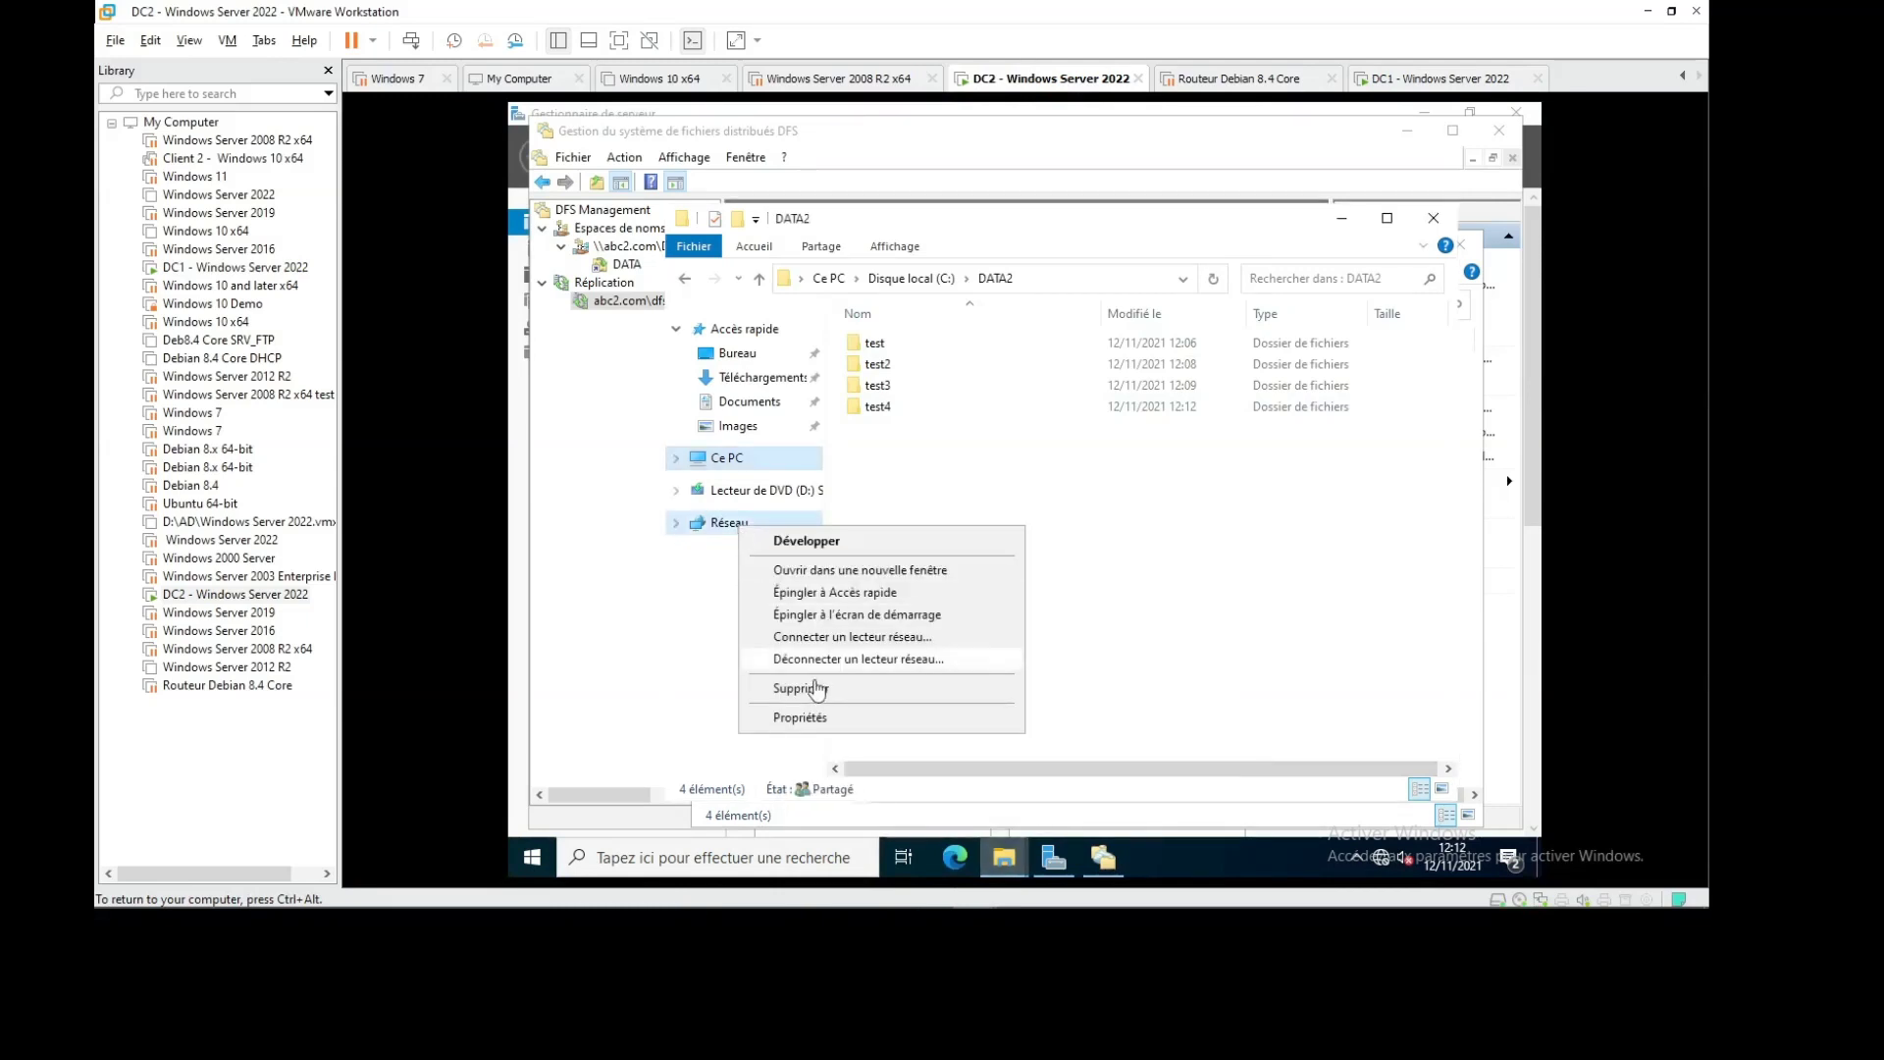
click(830, 716)
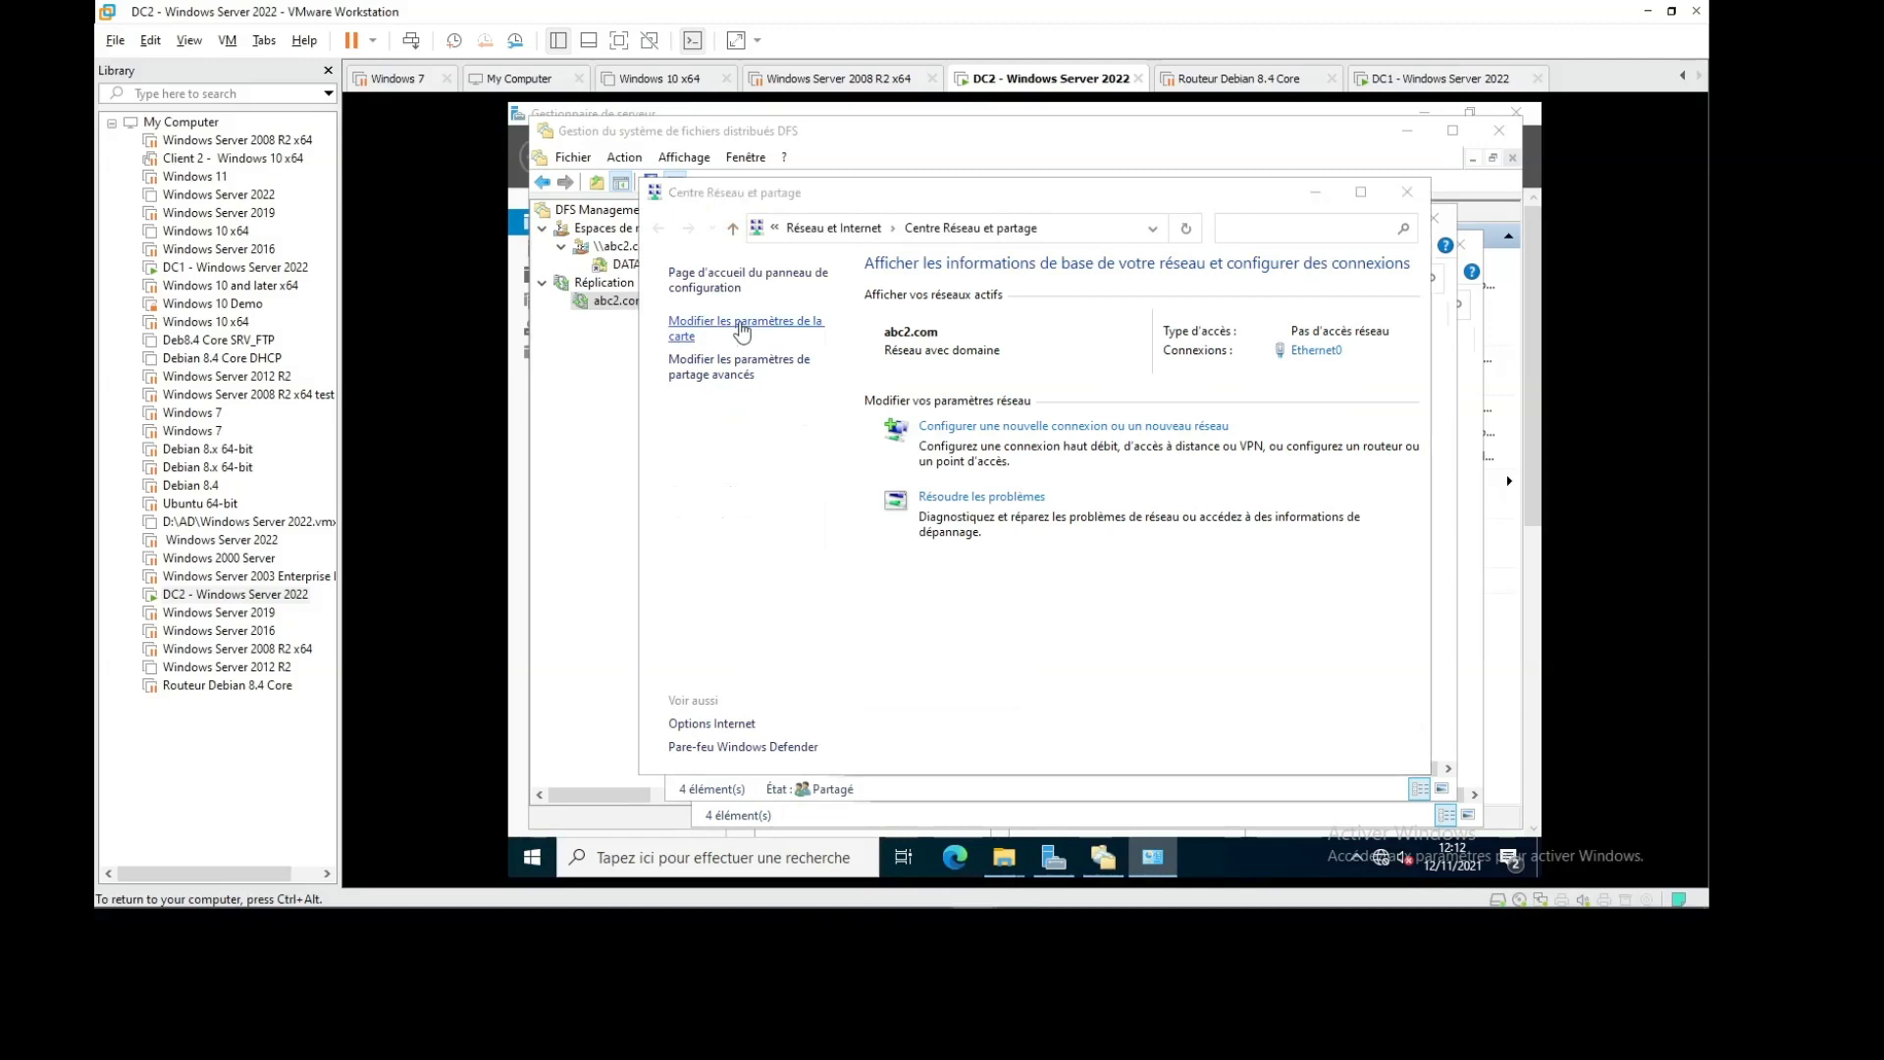
click(742, 331)
click(793, 251)
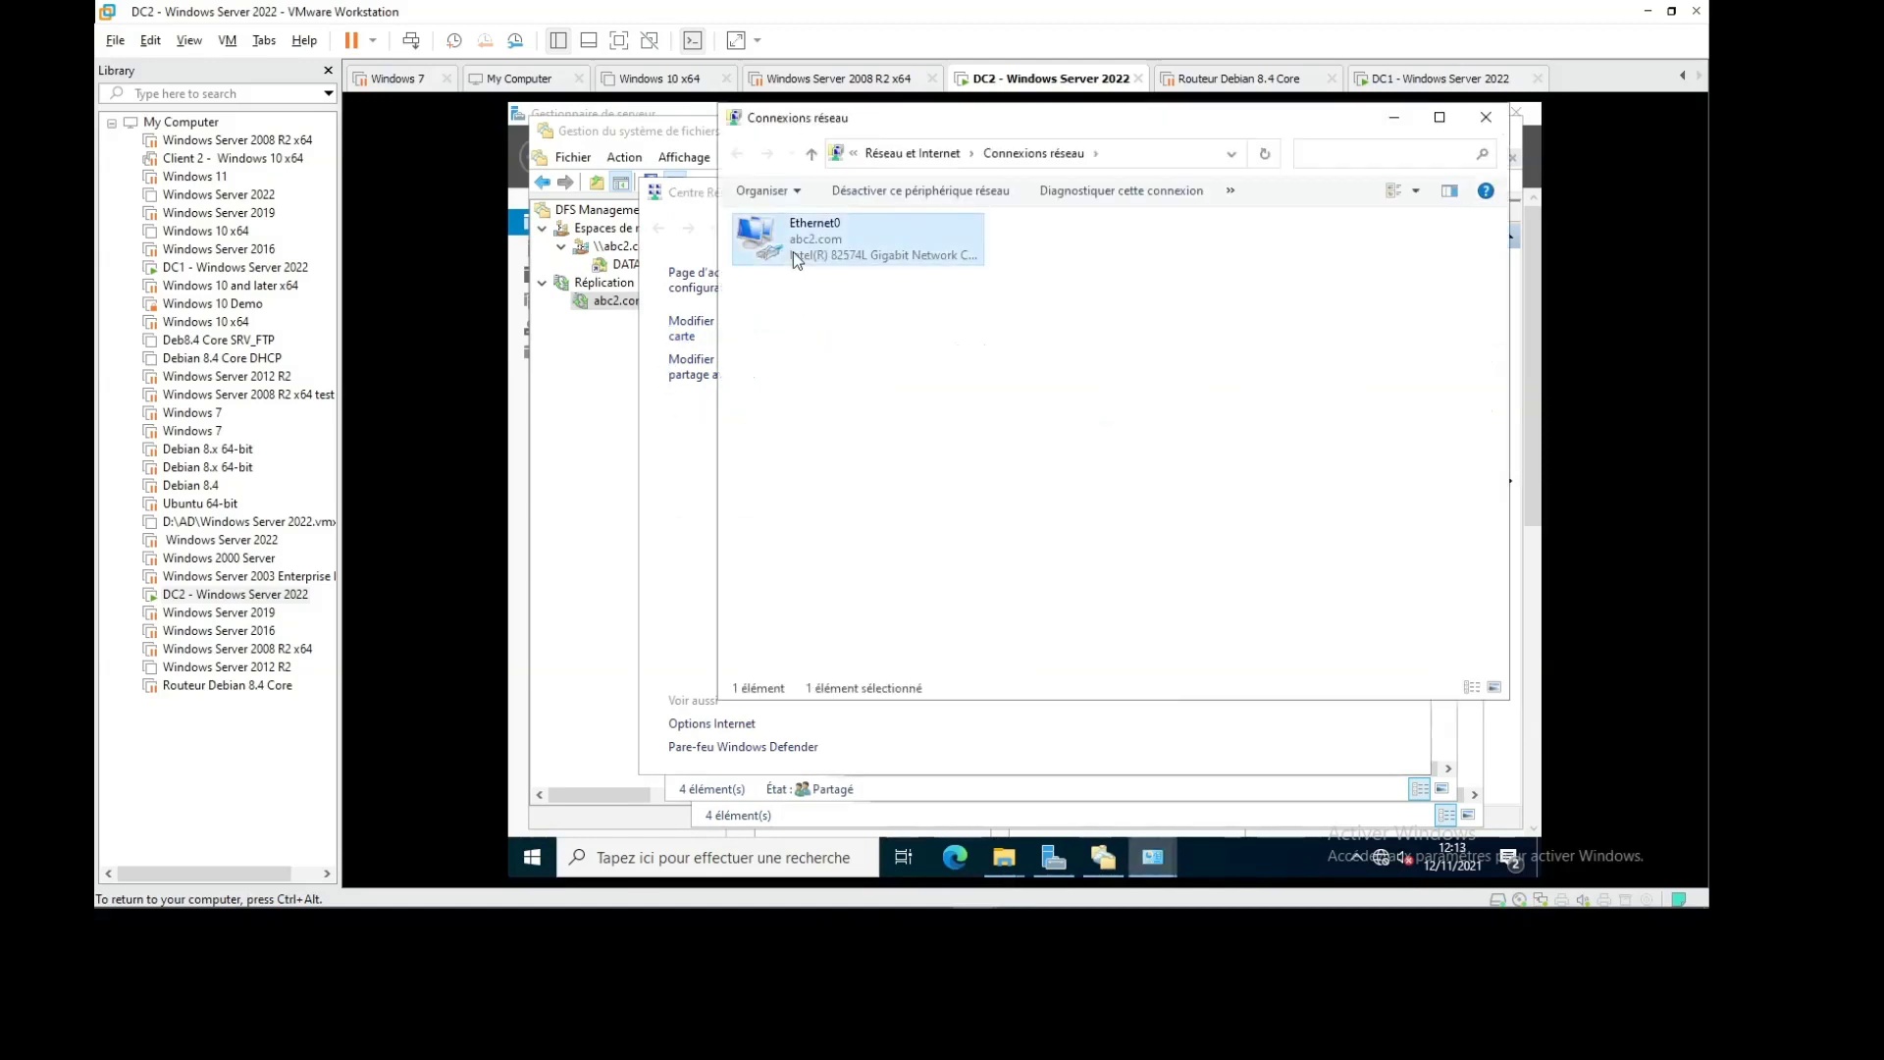
right_click(793, 251)
click(898, 285)
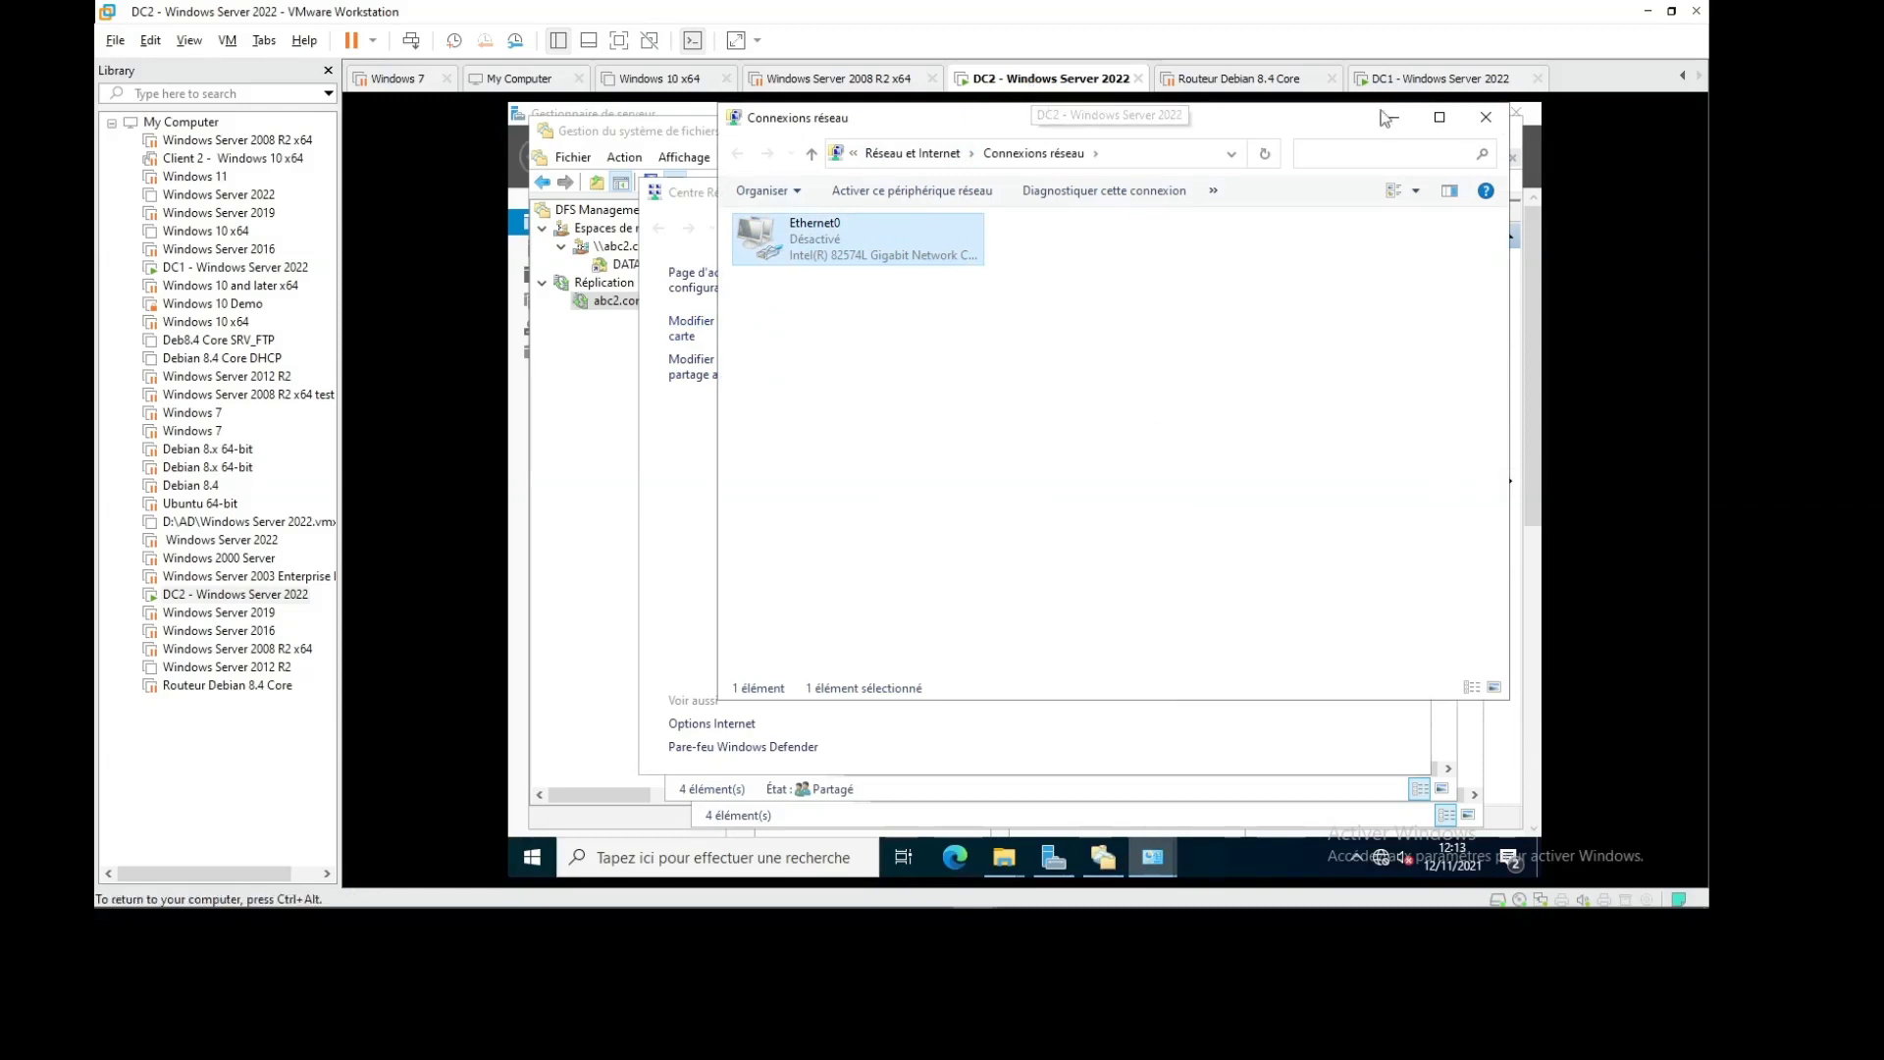
click(1410, 85)
click(1331, 111)
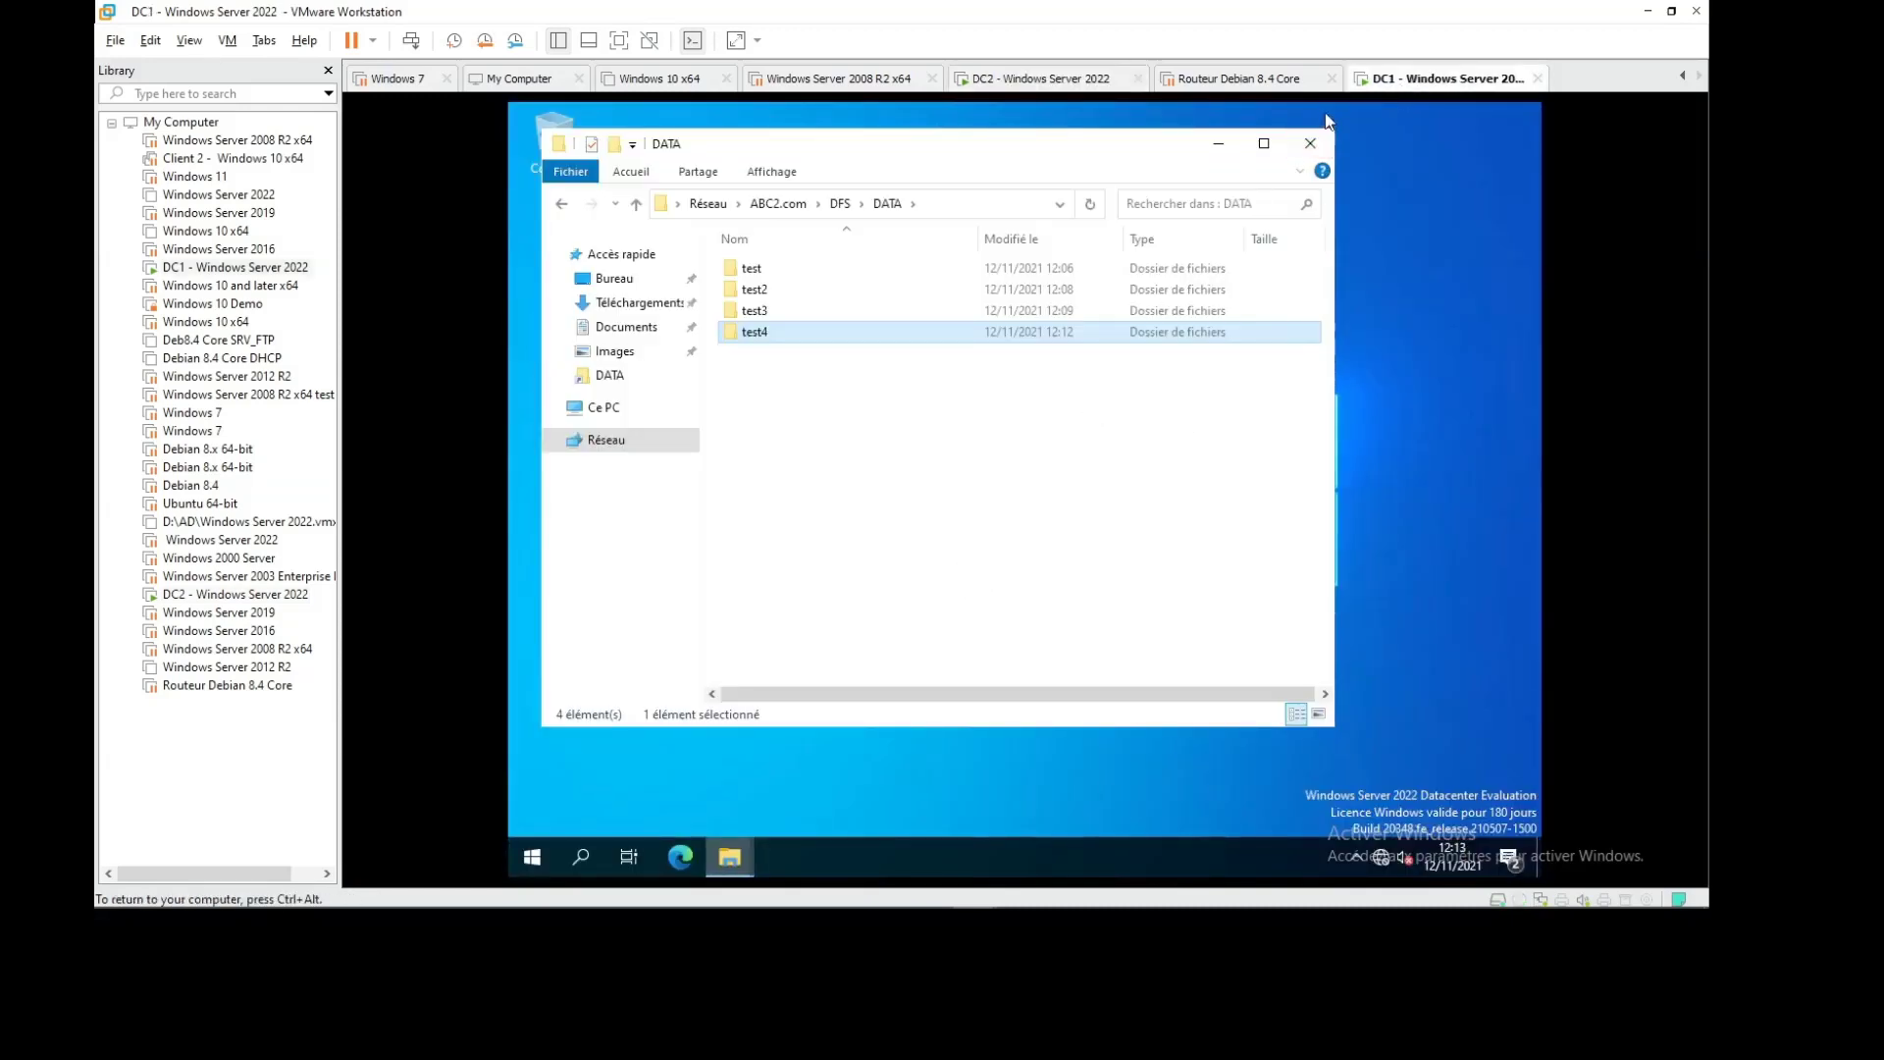
Close DC1's DATA window and reopen the DATA folder from \\ABC2.com\DFS via Run
click(1310, 144)
key(super+r)
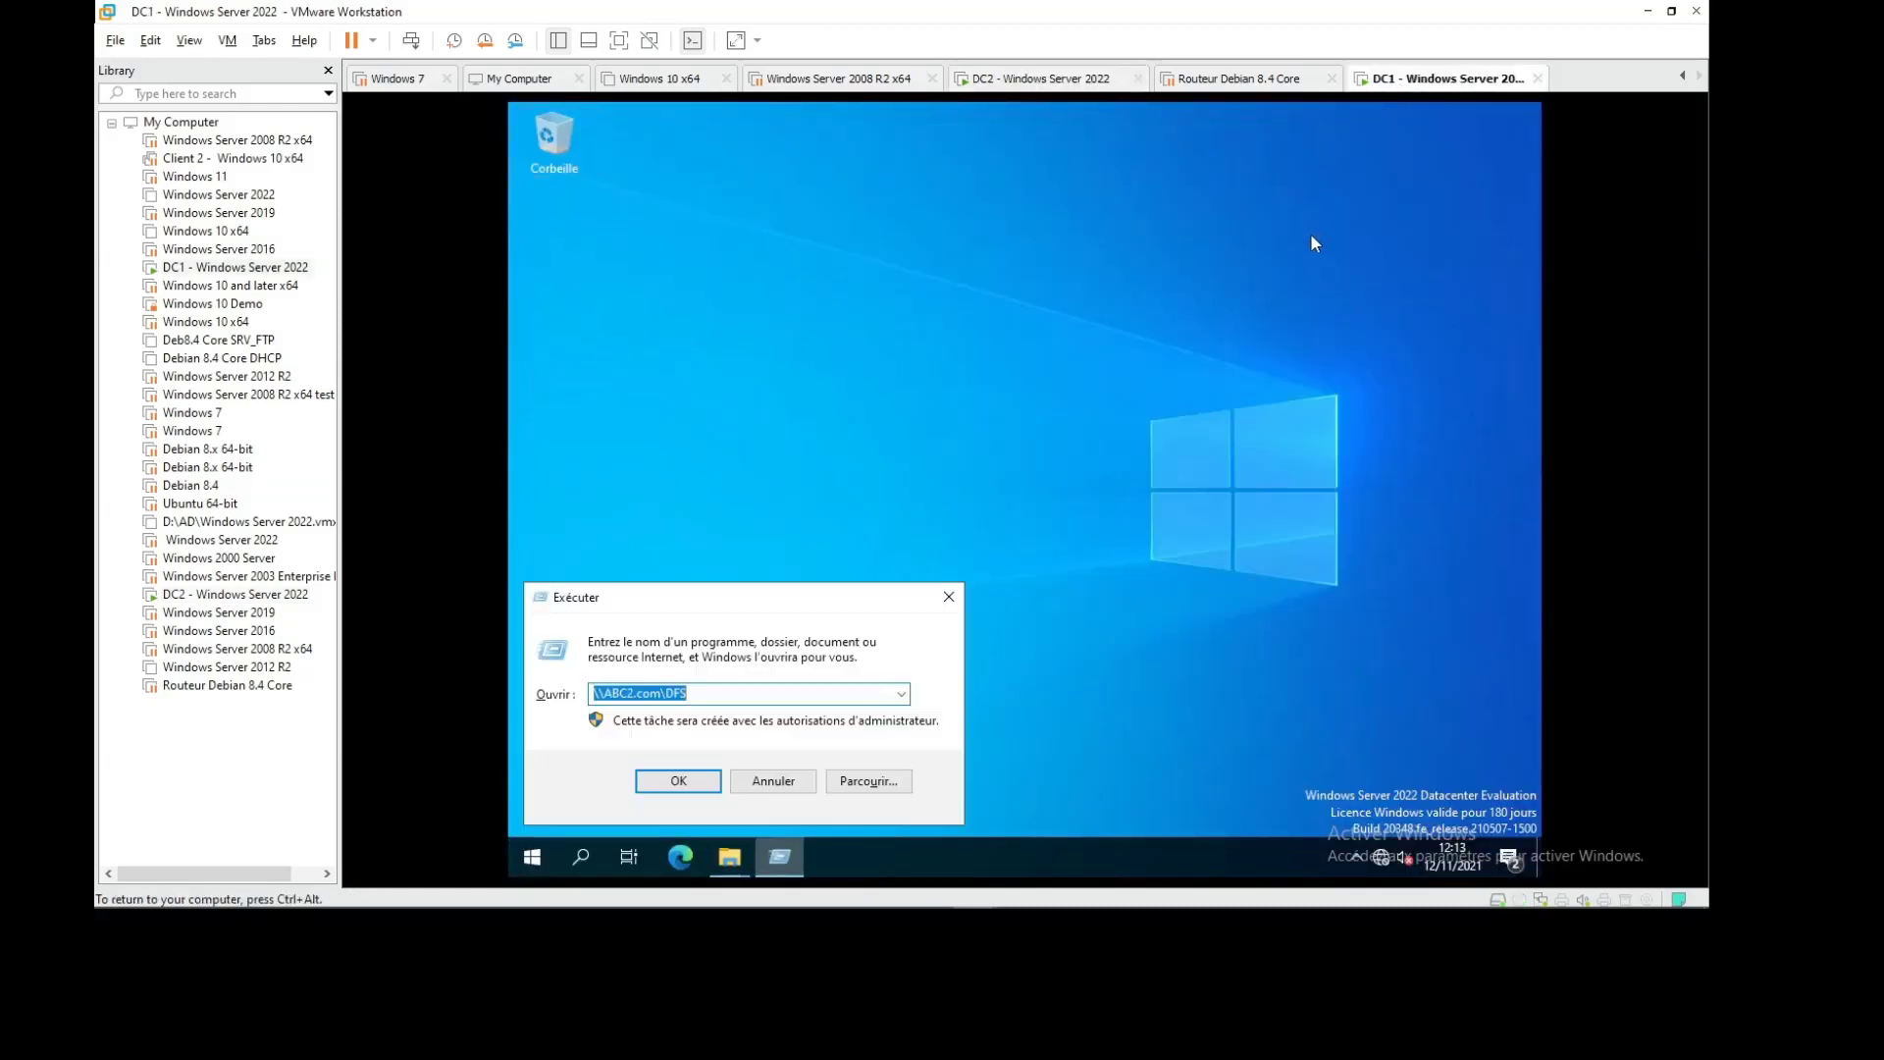
key(Return)
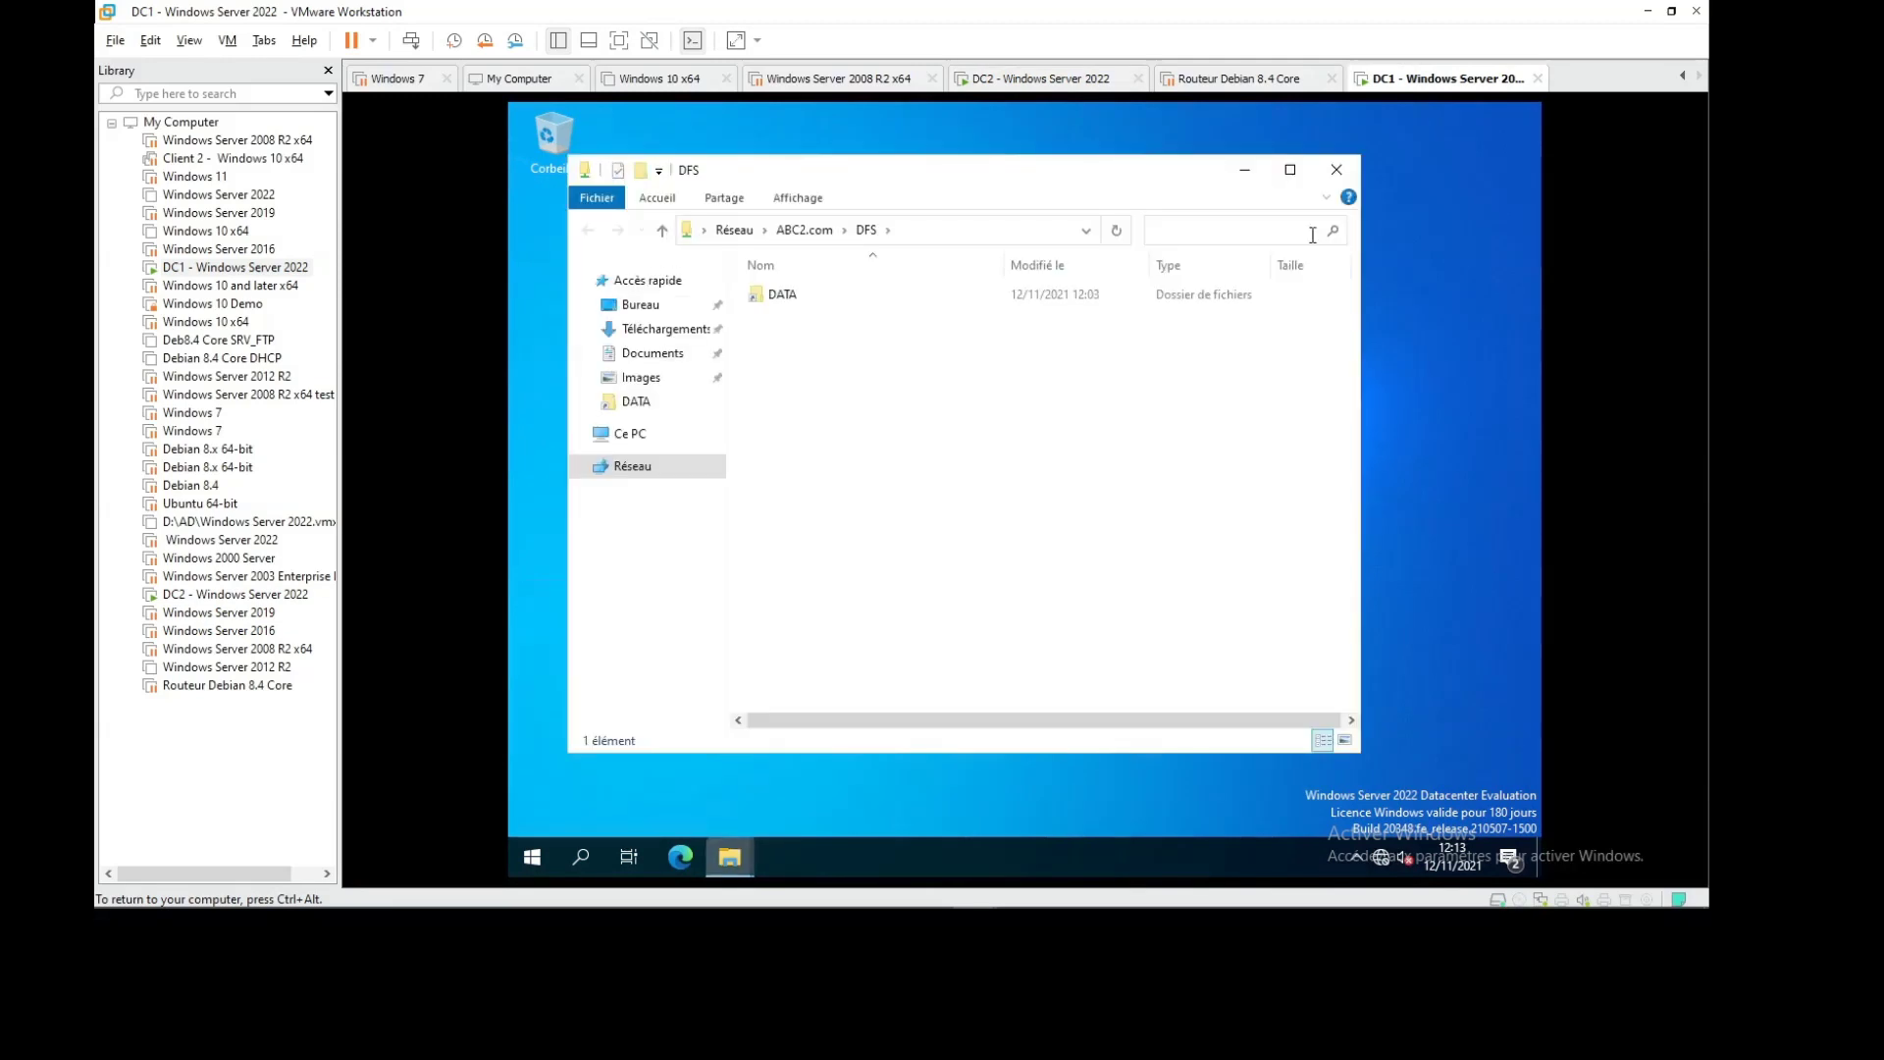
double_click(846, 294)
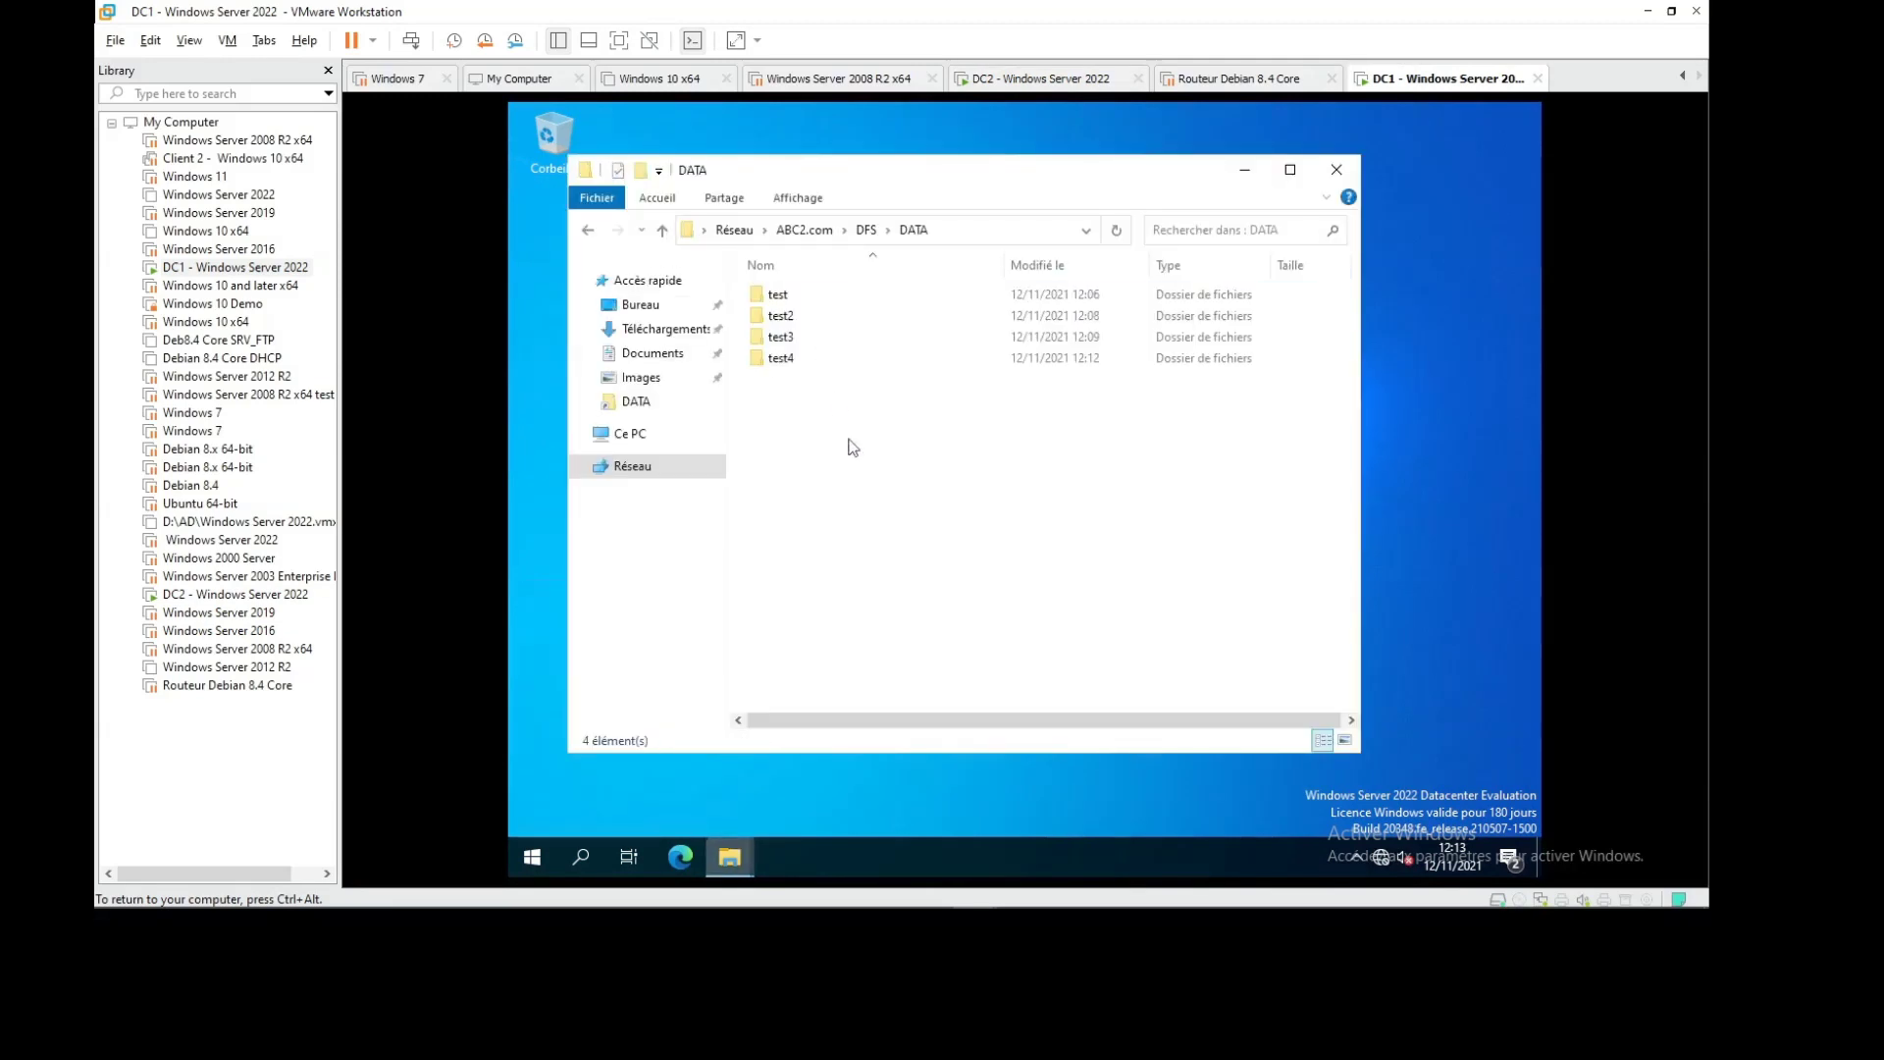
Create two new folders, test5 and test6, in the DFS DATA share
right_click(814, 450)
mouse_move(907, 663)
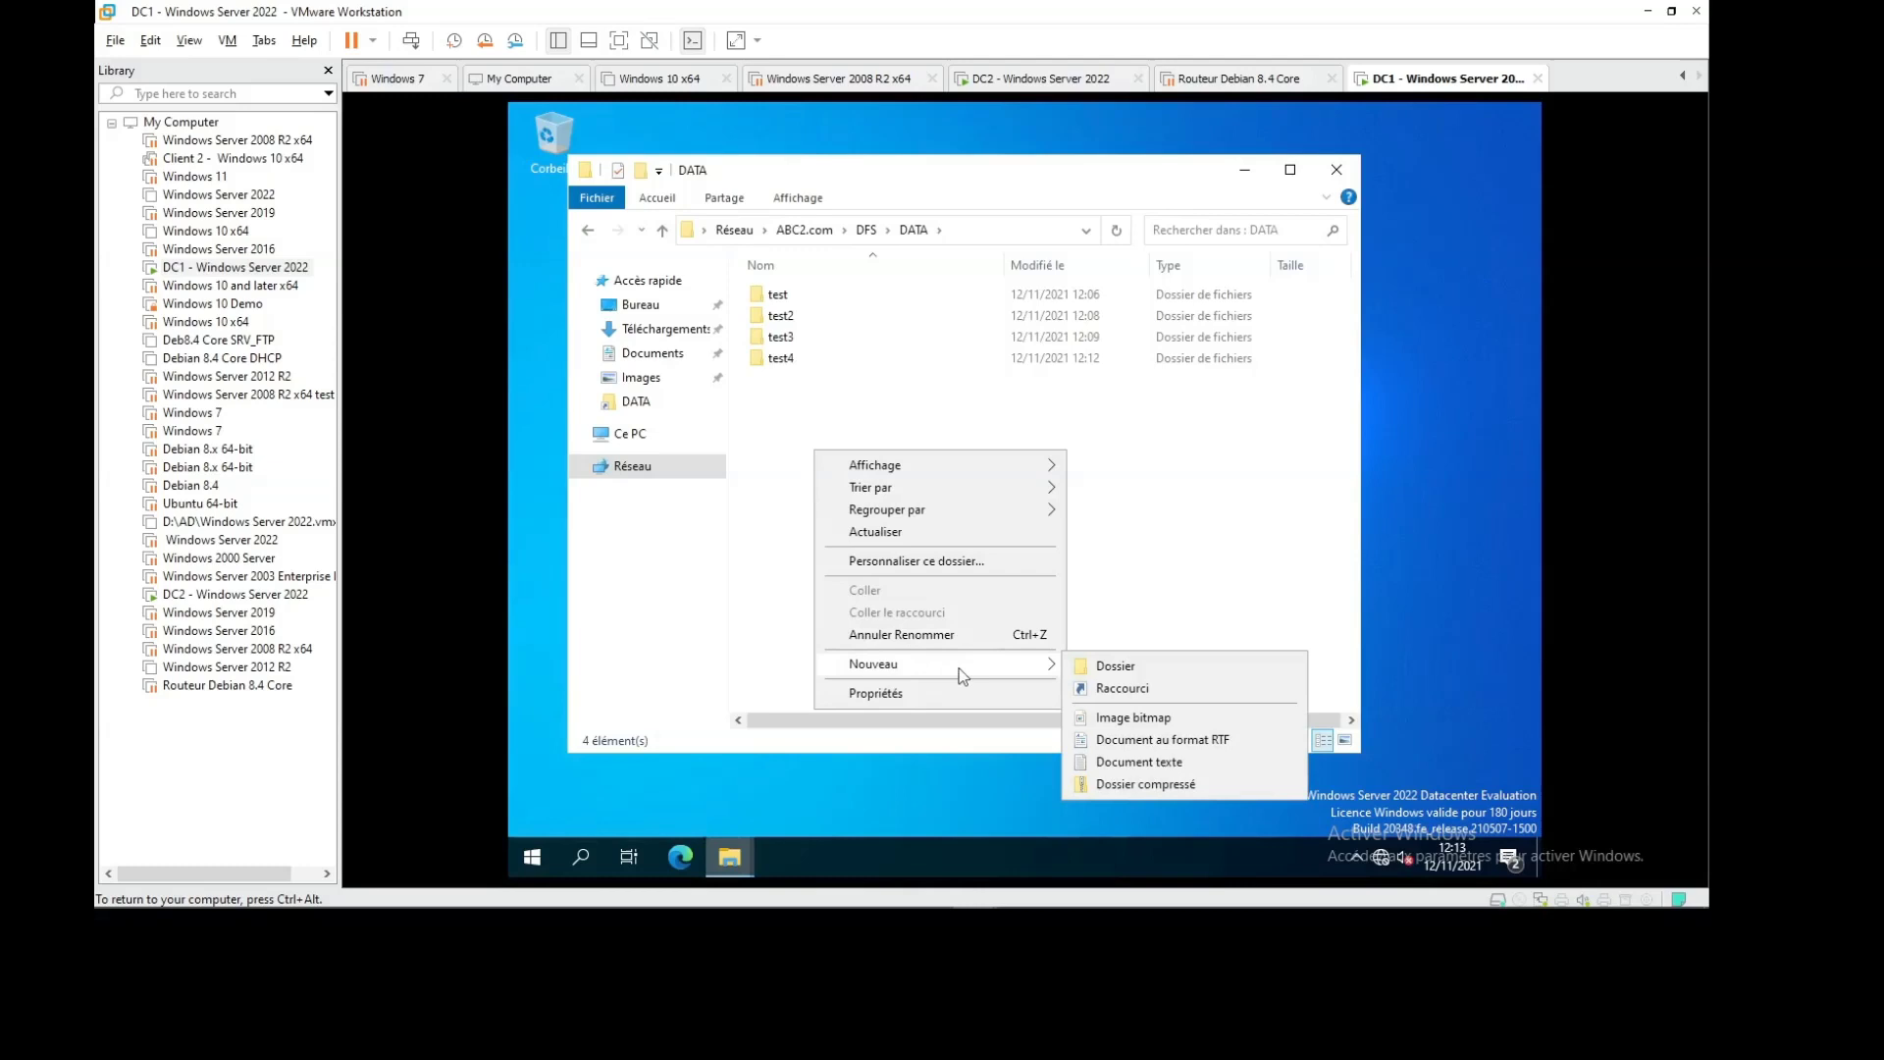
click(1101, 668)
text(test)
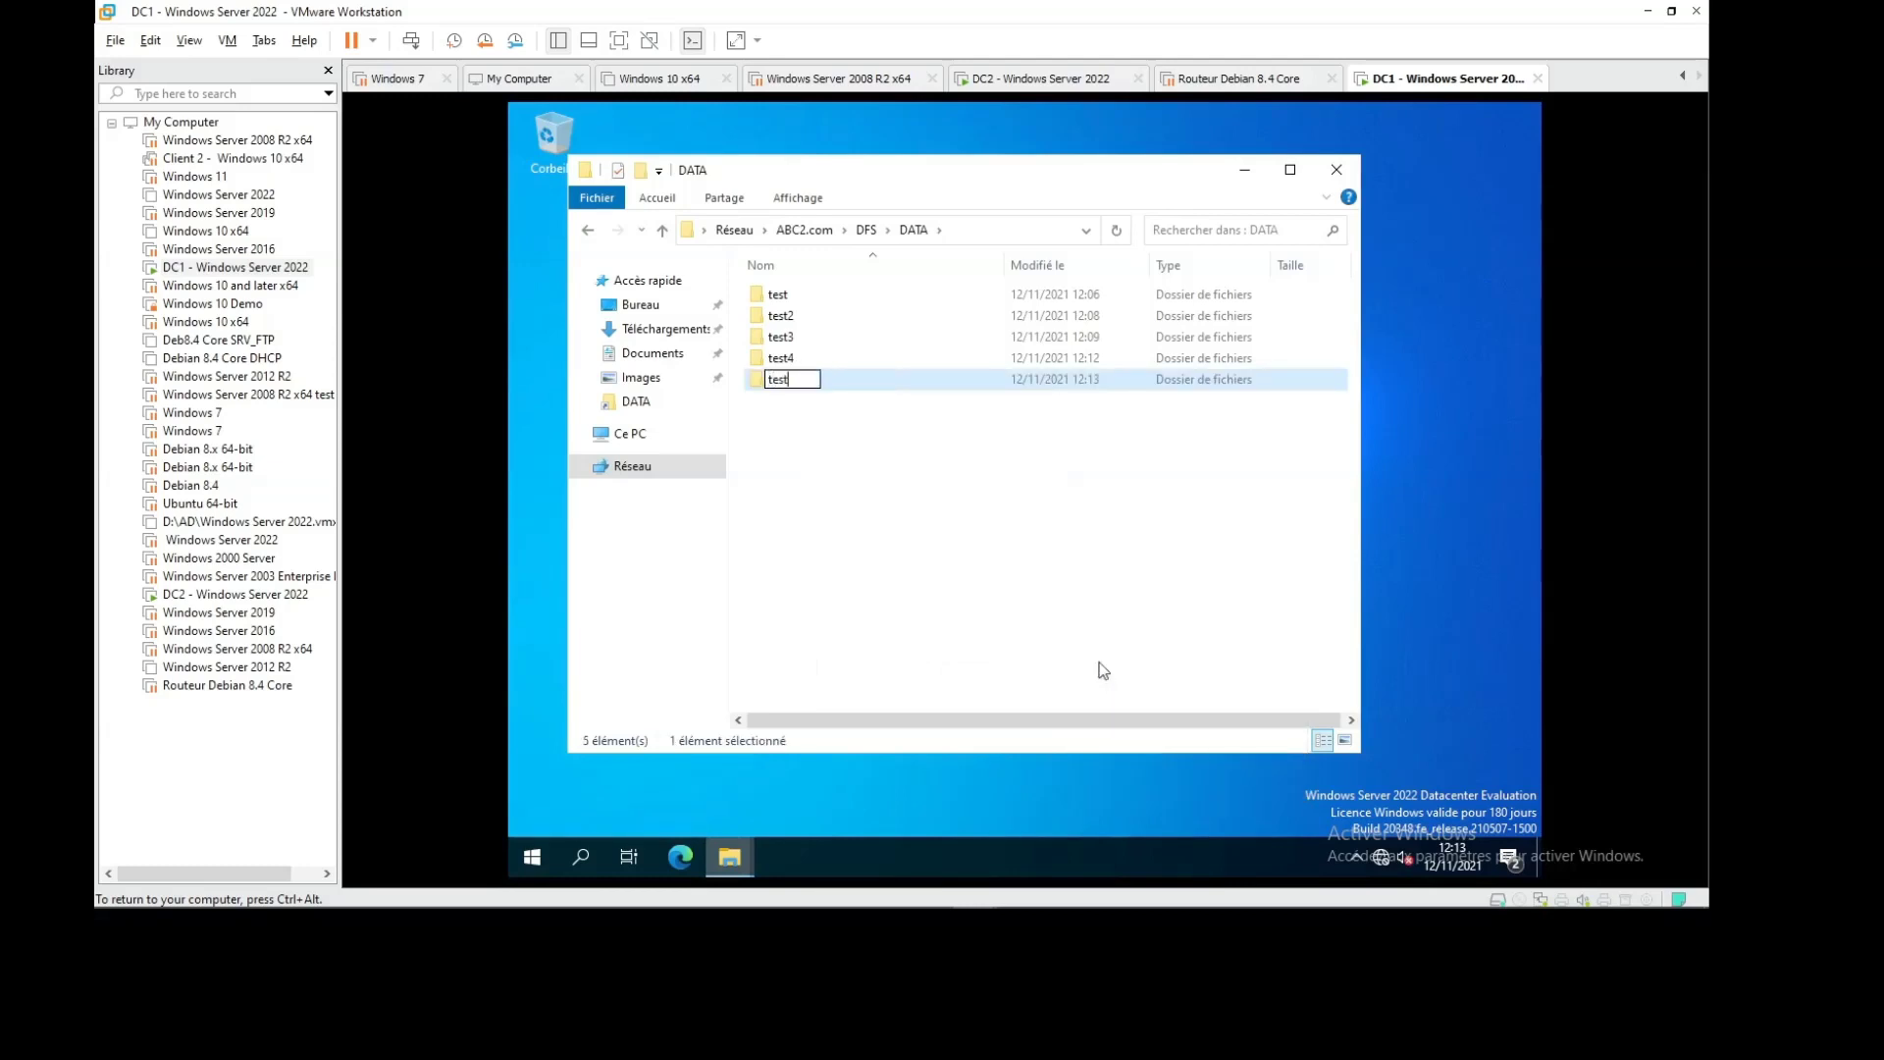
text(5)
click(909, 536)
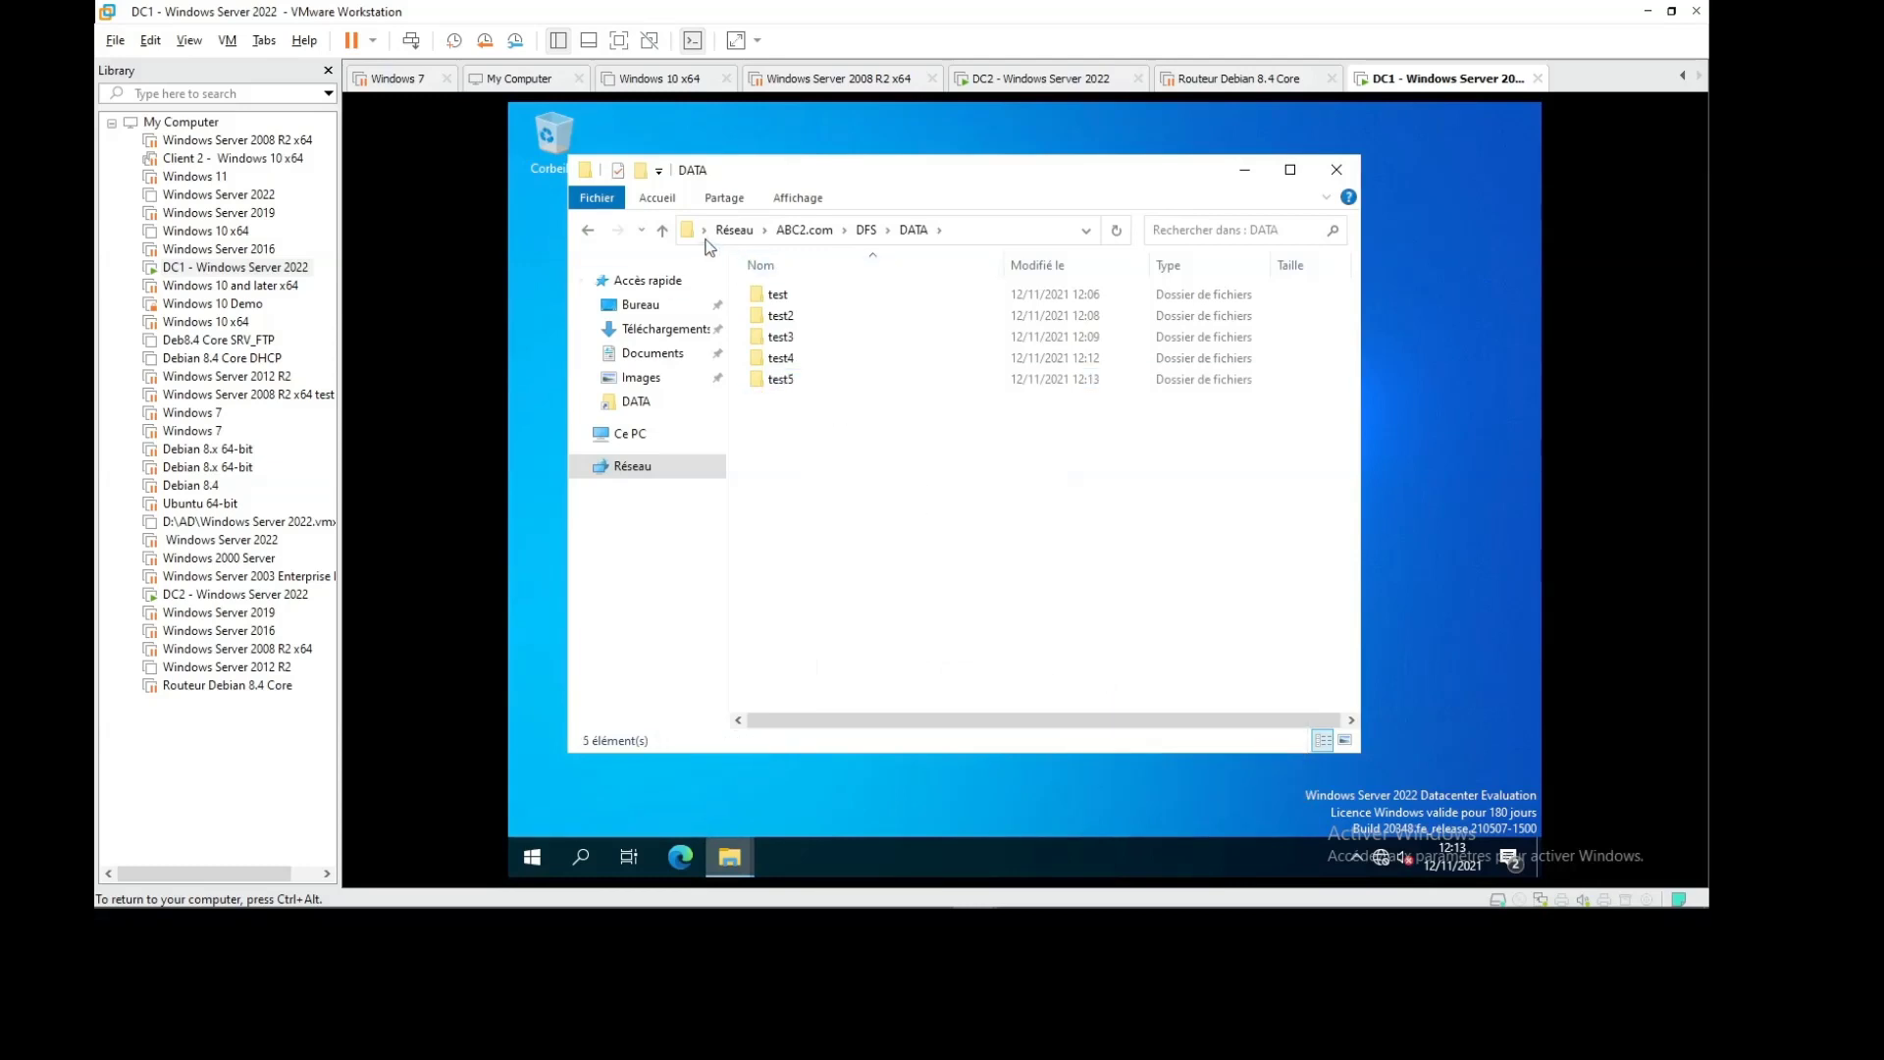
click(640, 170)
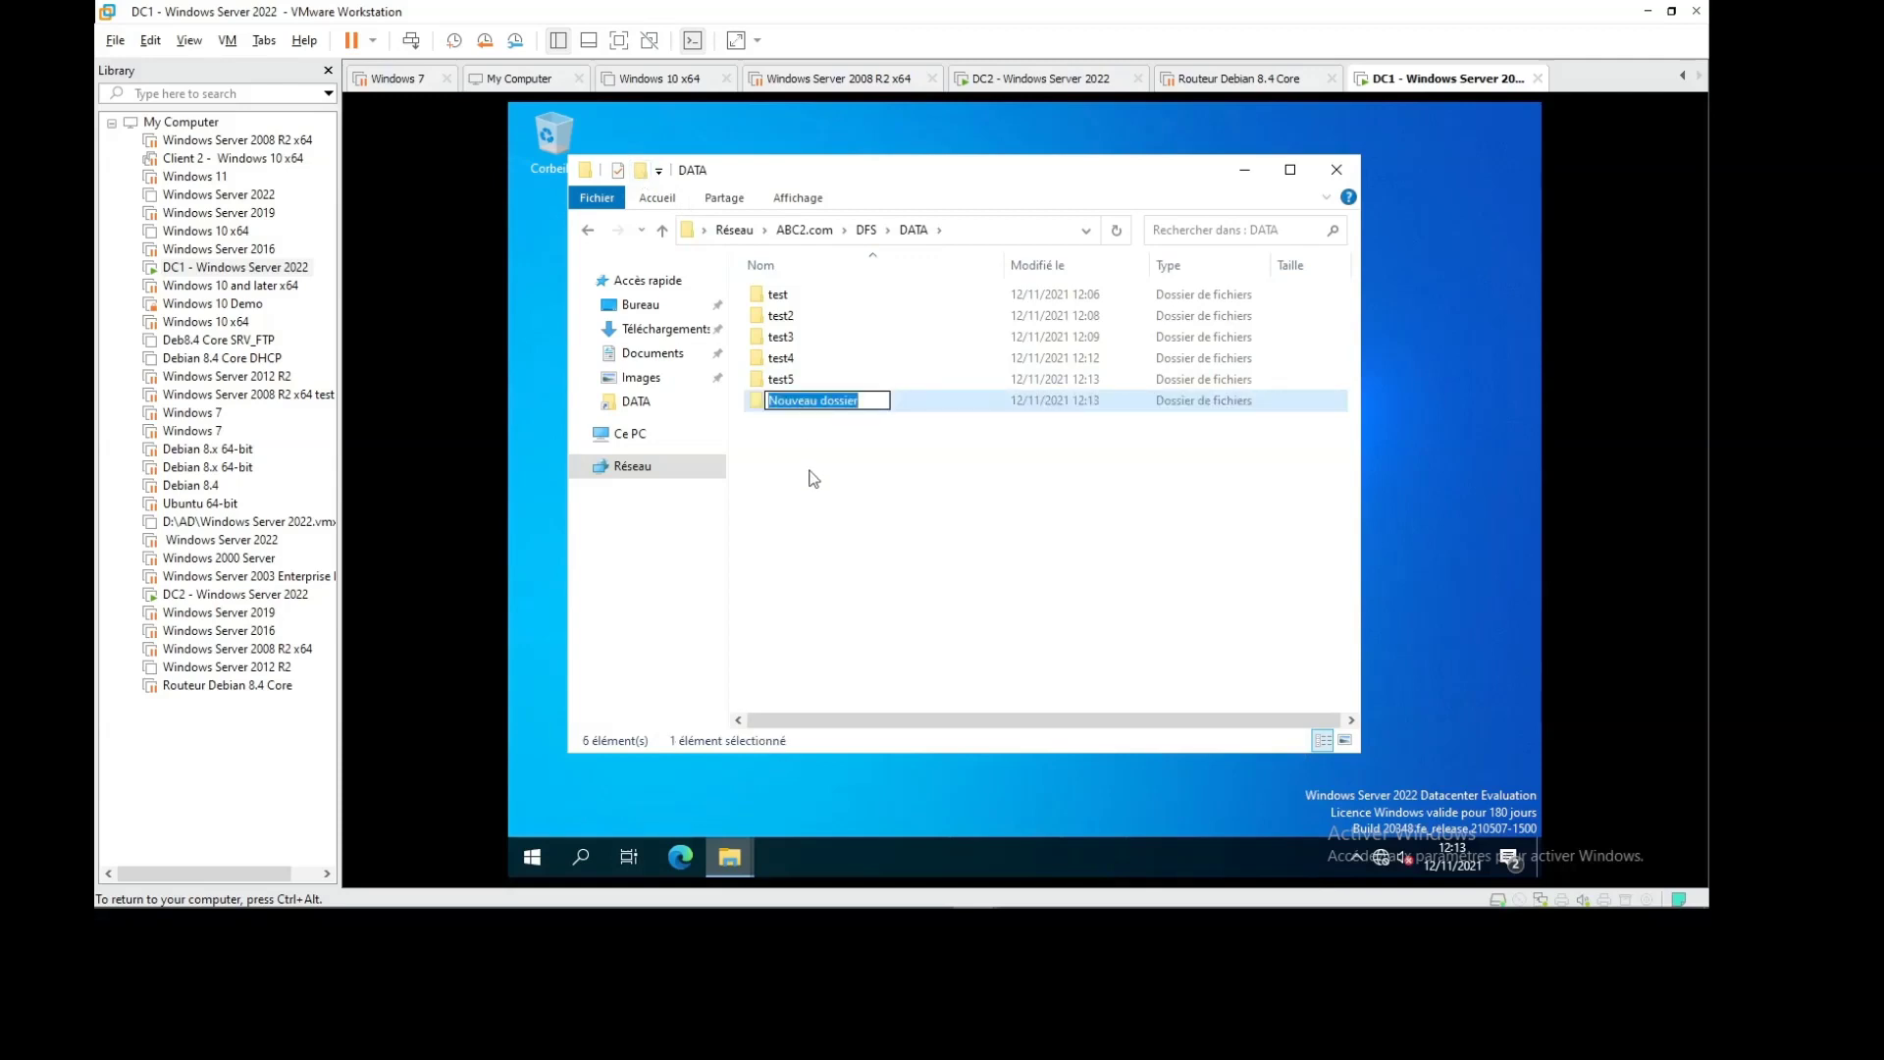
text(test6)
key(Return)
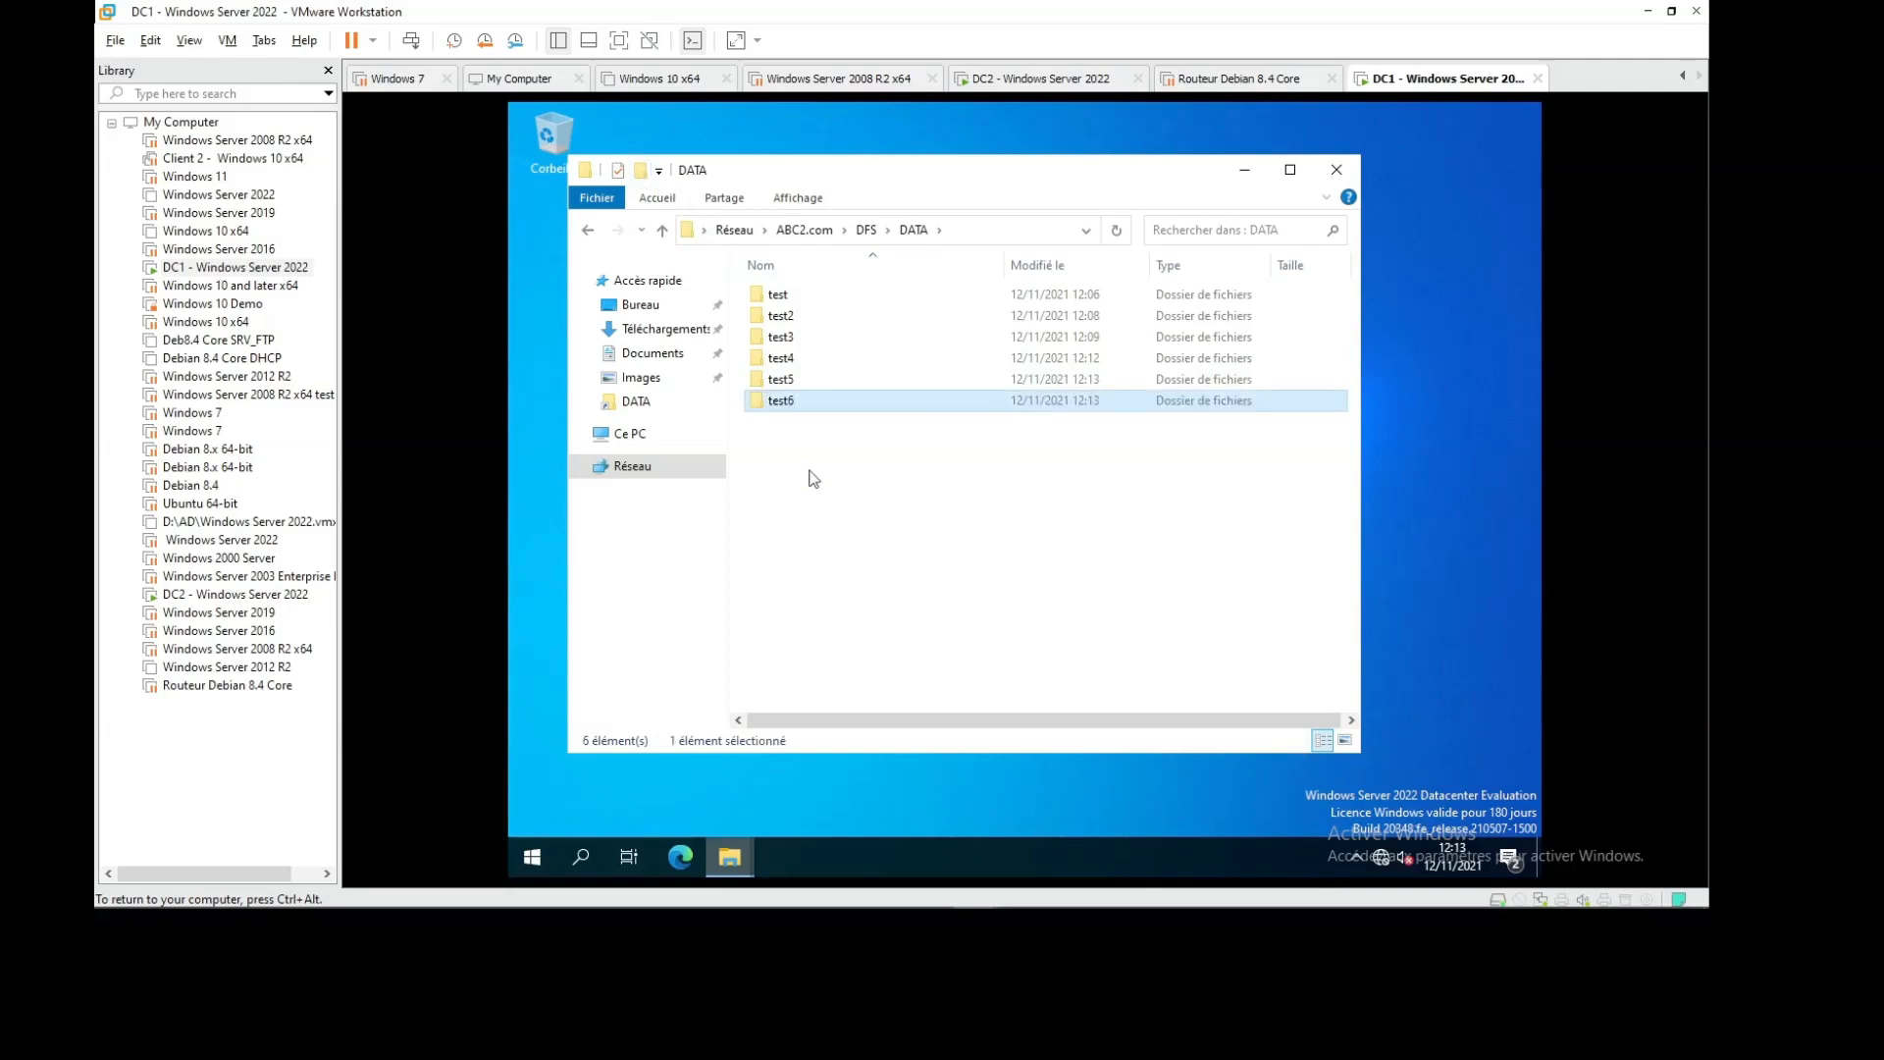
Back on DC2, refresh the local C:\DATA2 folder listing
click(1048, 78)
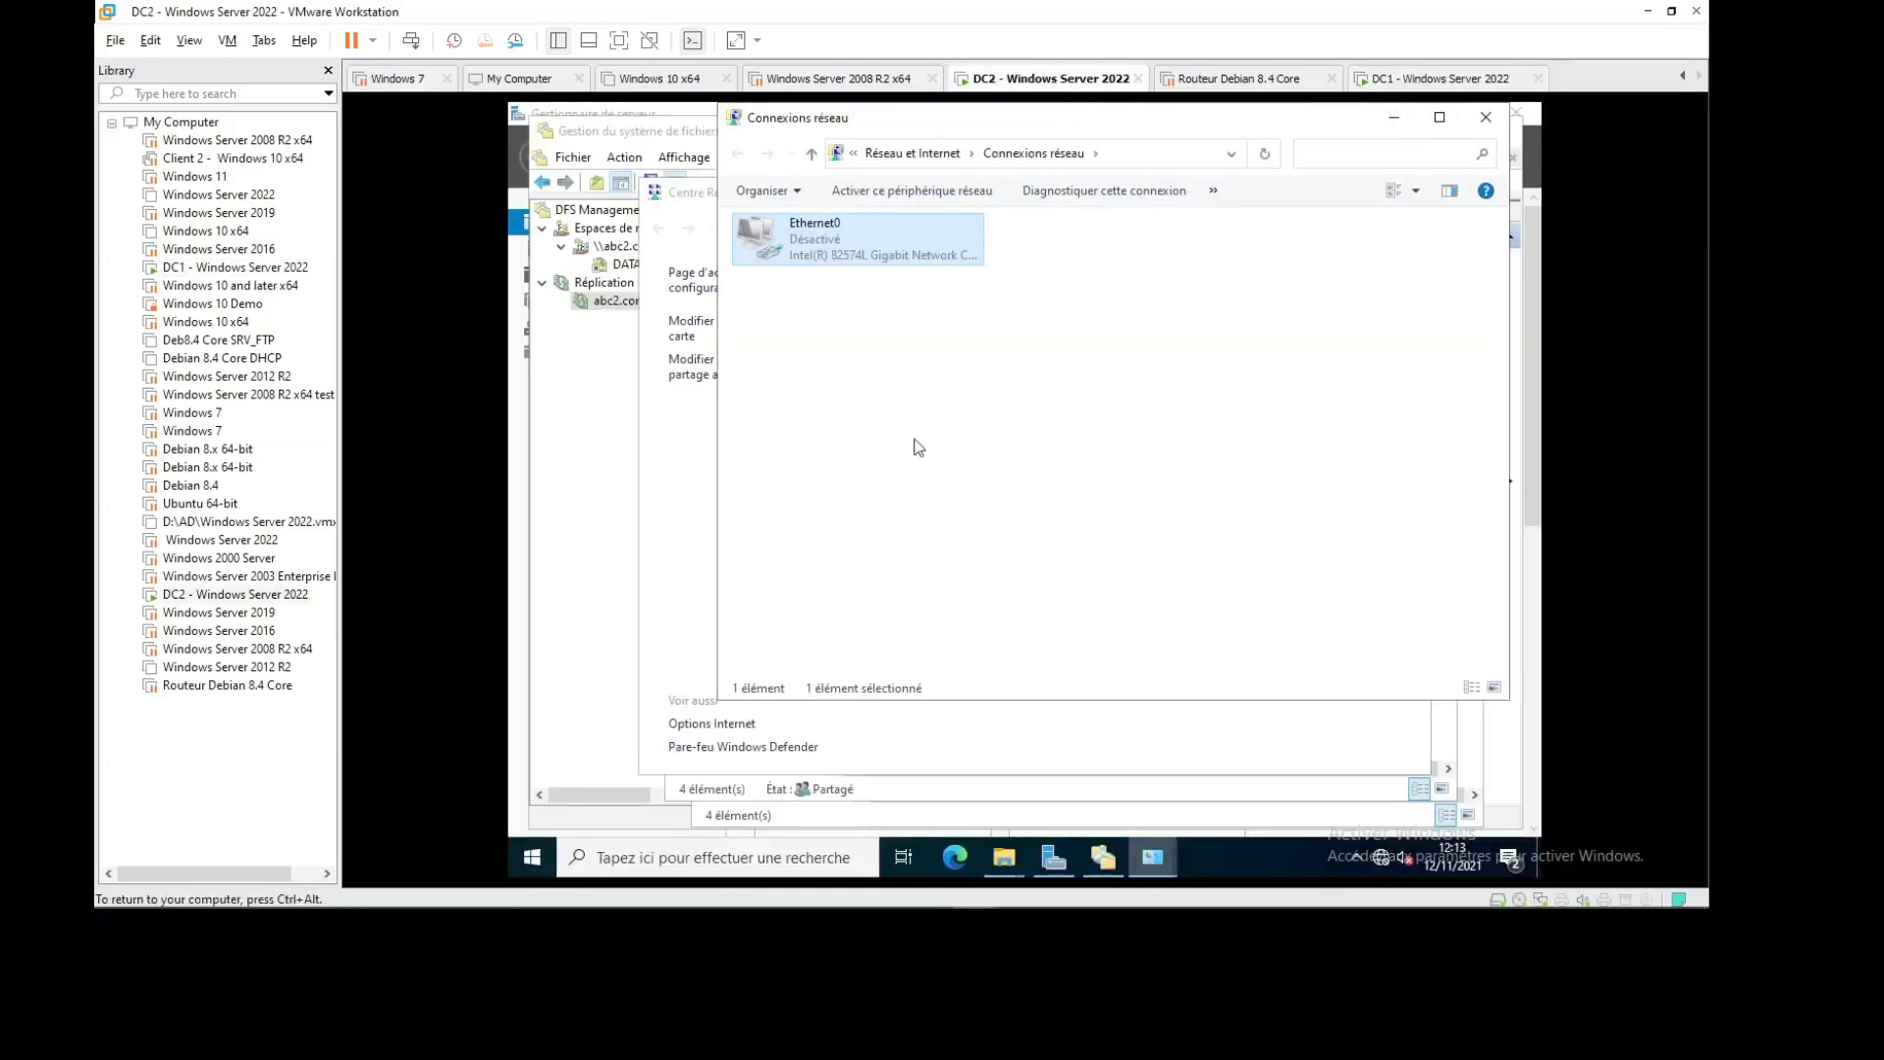
mouse_move(1003, 857)
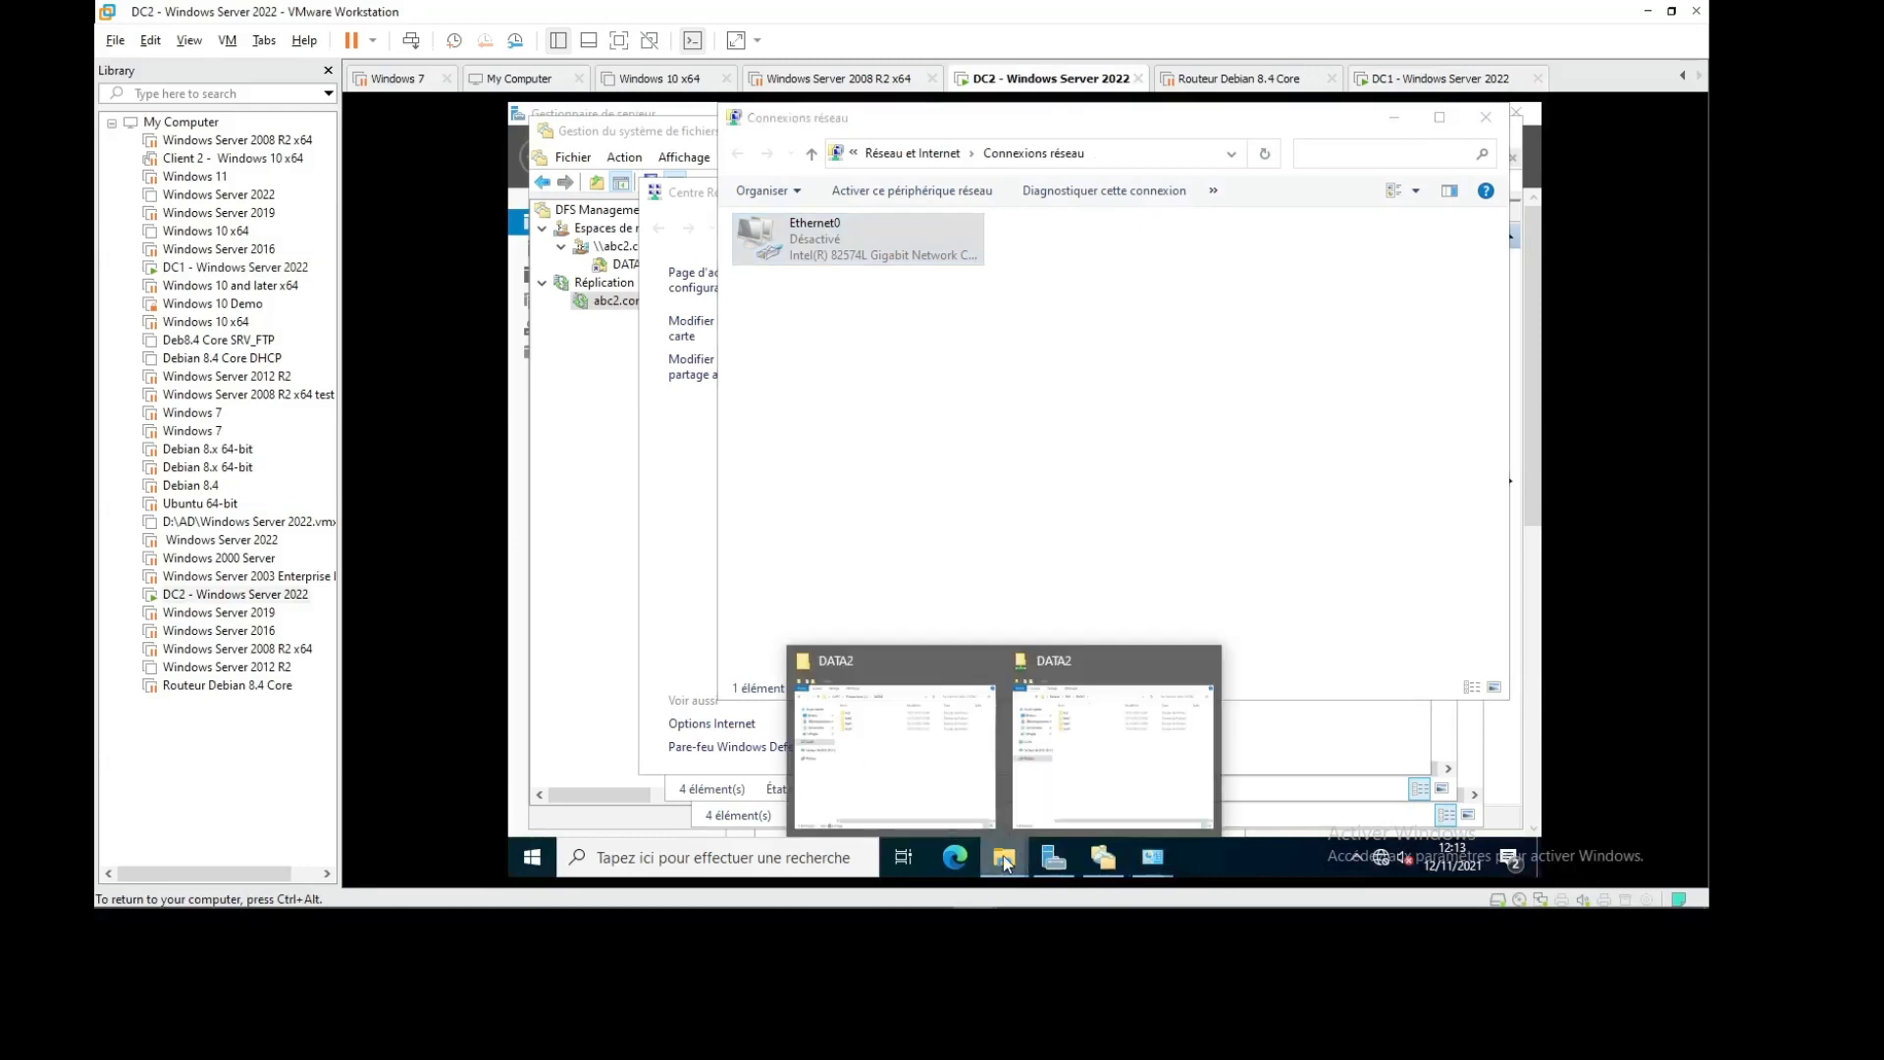
click(1111, 776)
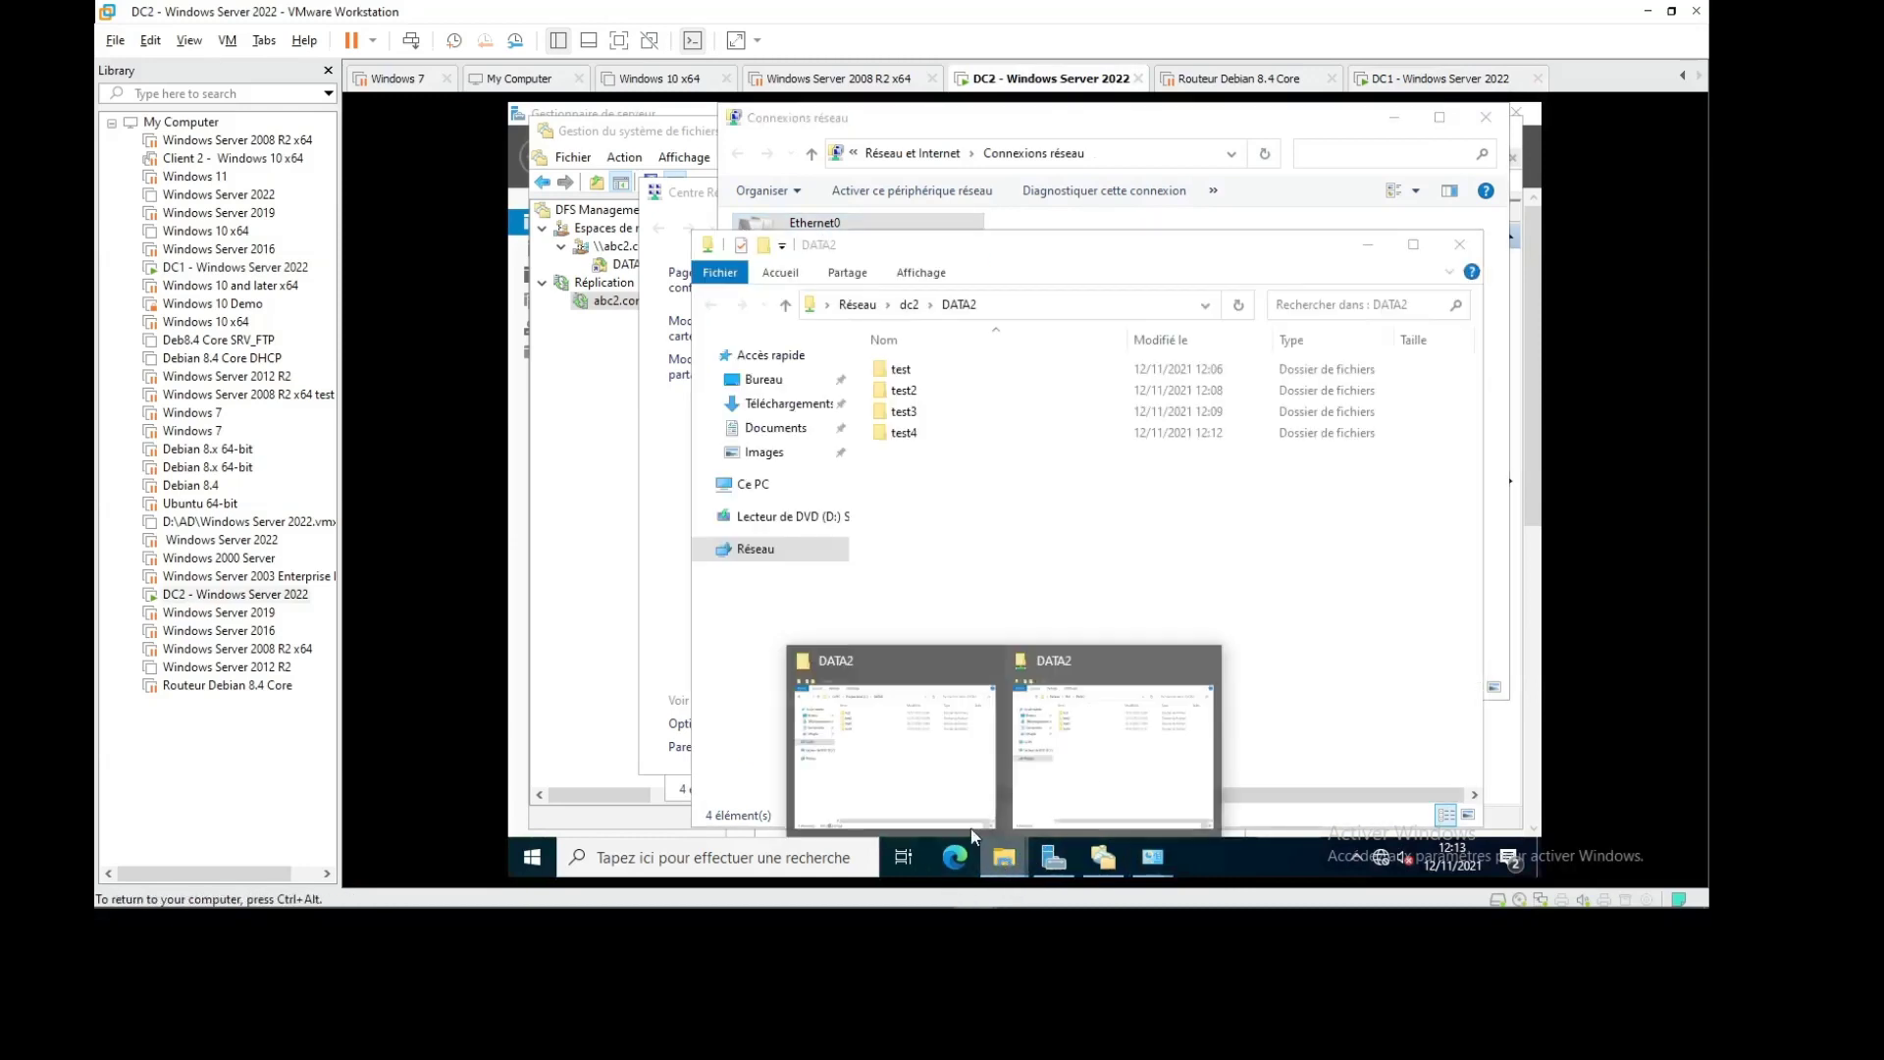
click(928, 649)
right_click(1009, 511)
click(1044, 597)
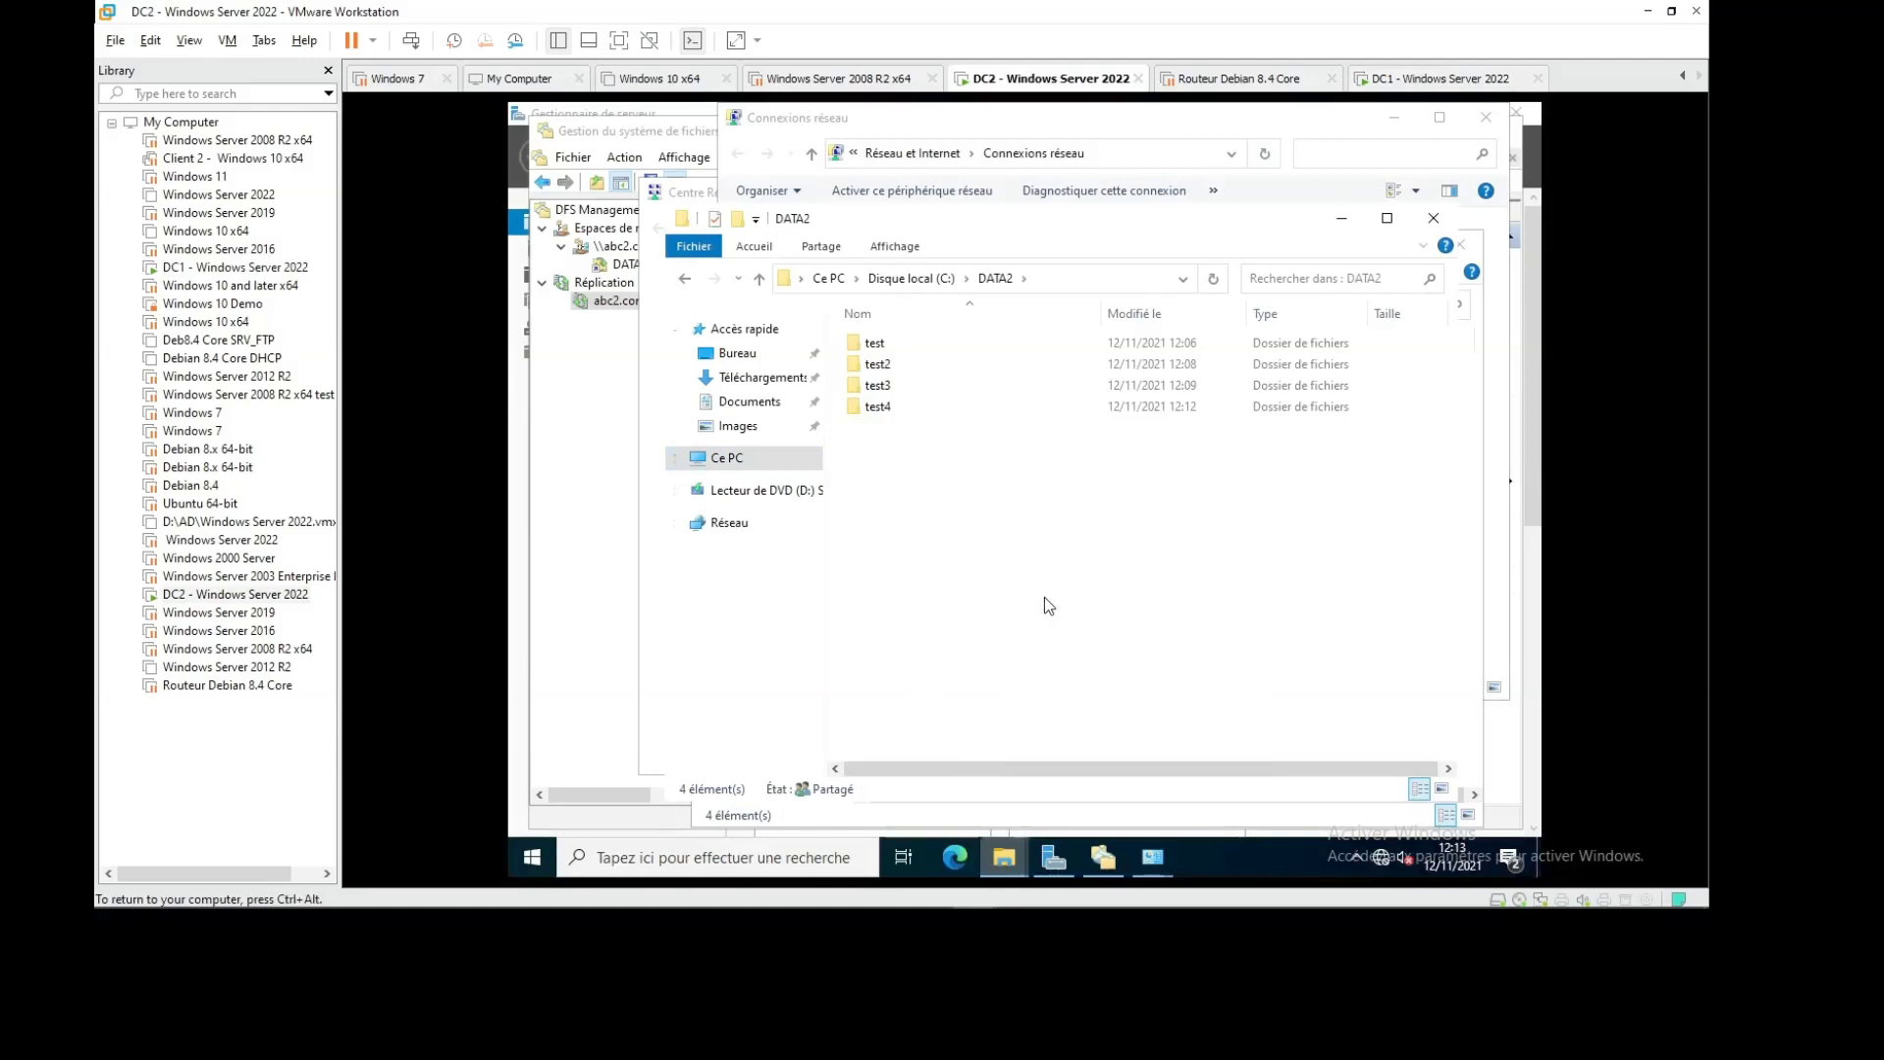
Re-enable DC2's Ethernet0 adapter in Network Connections
click(1393, 117)
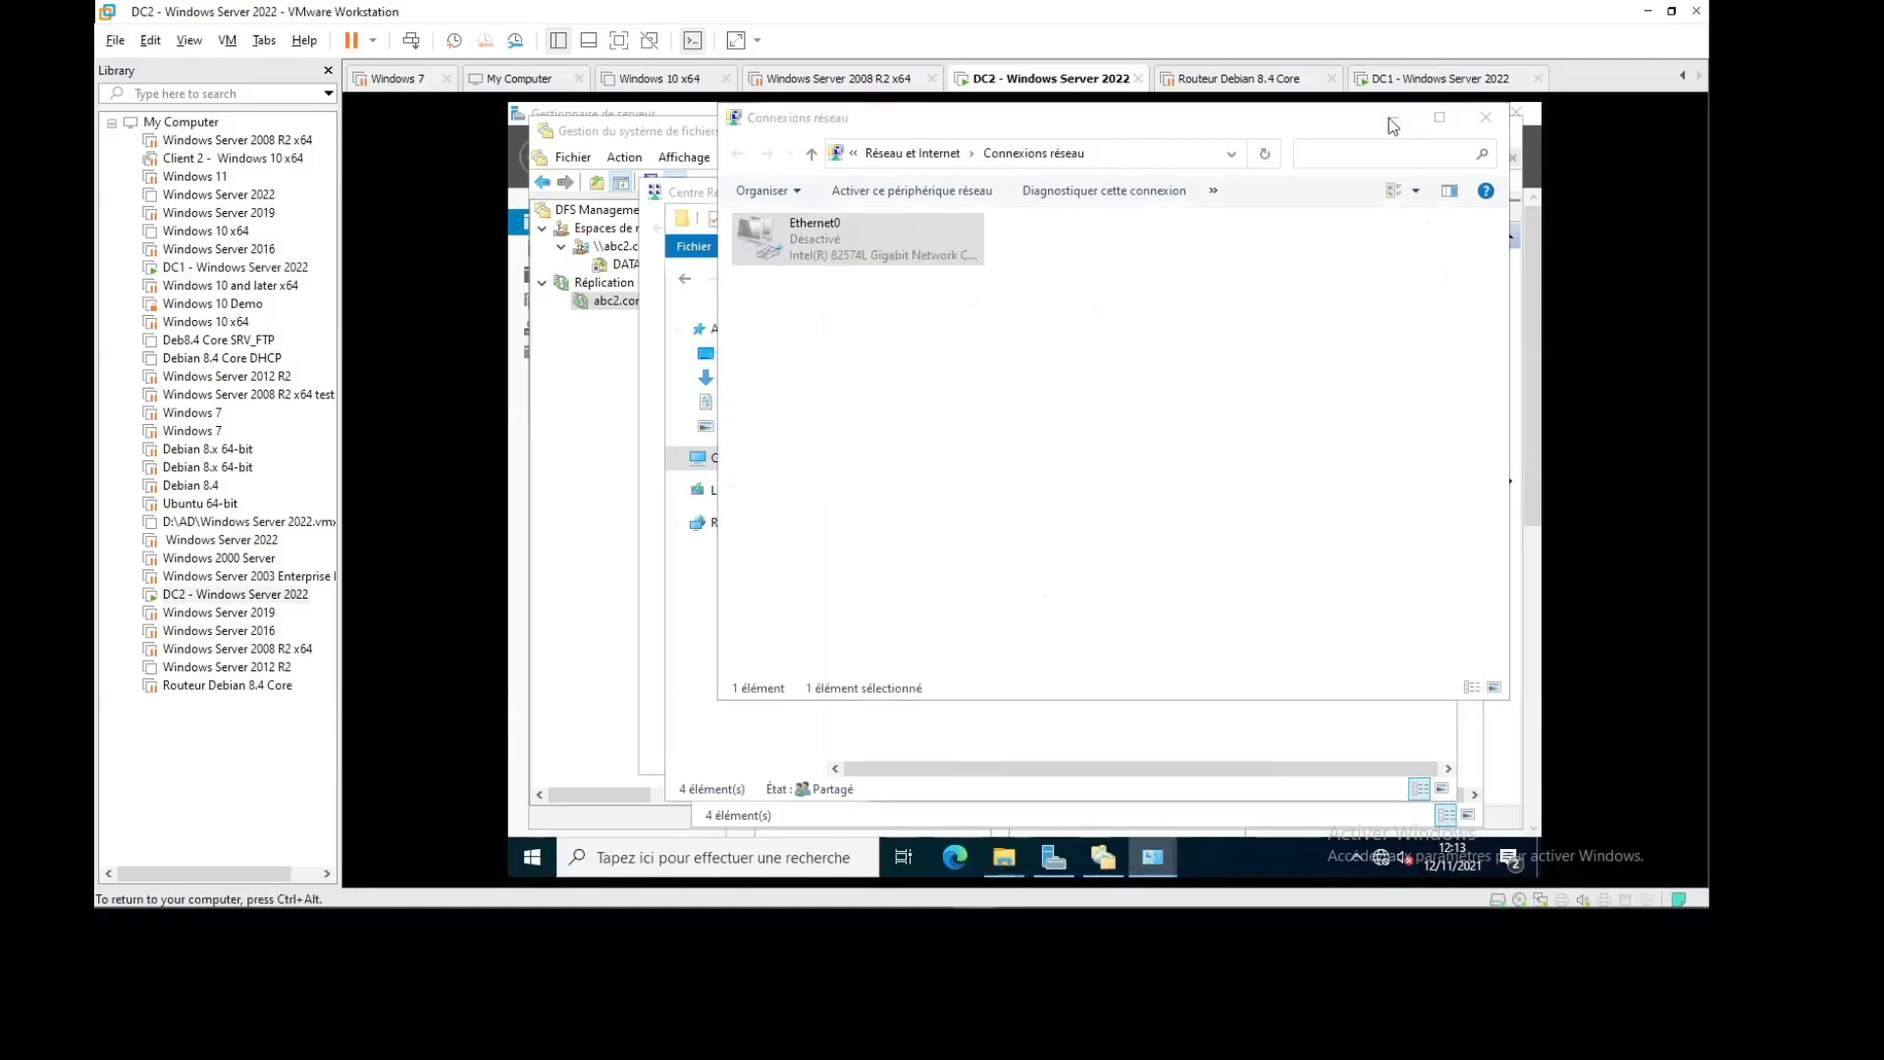
click(1152, 857)
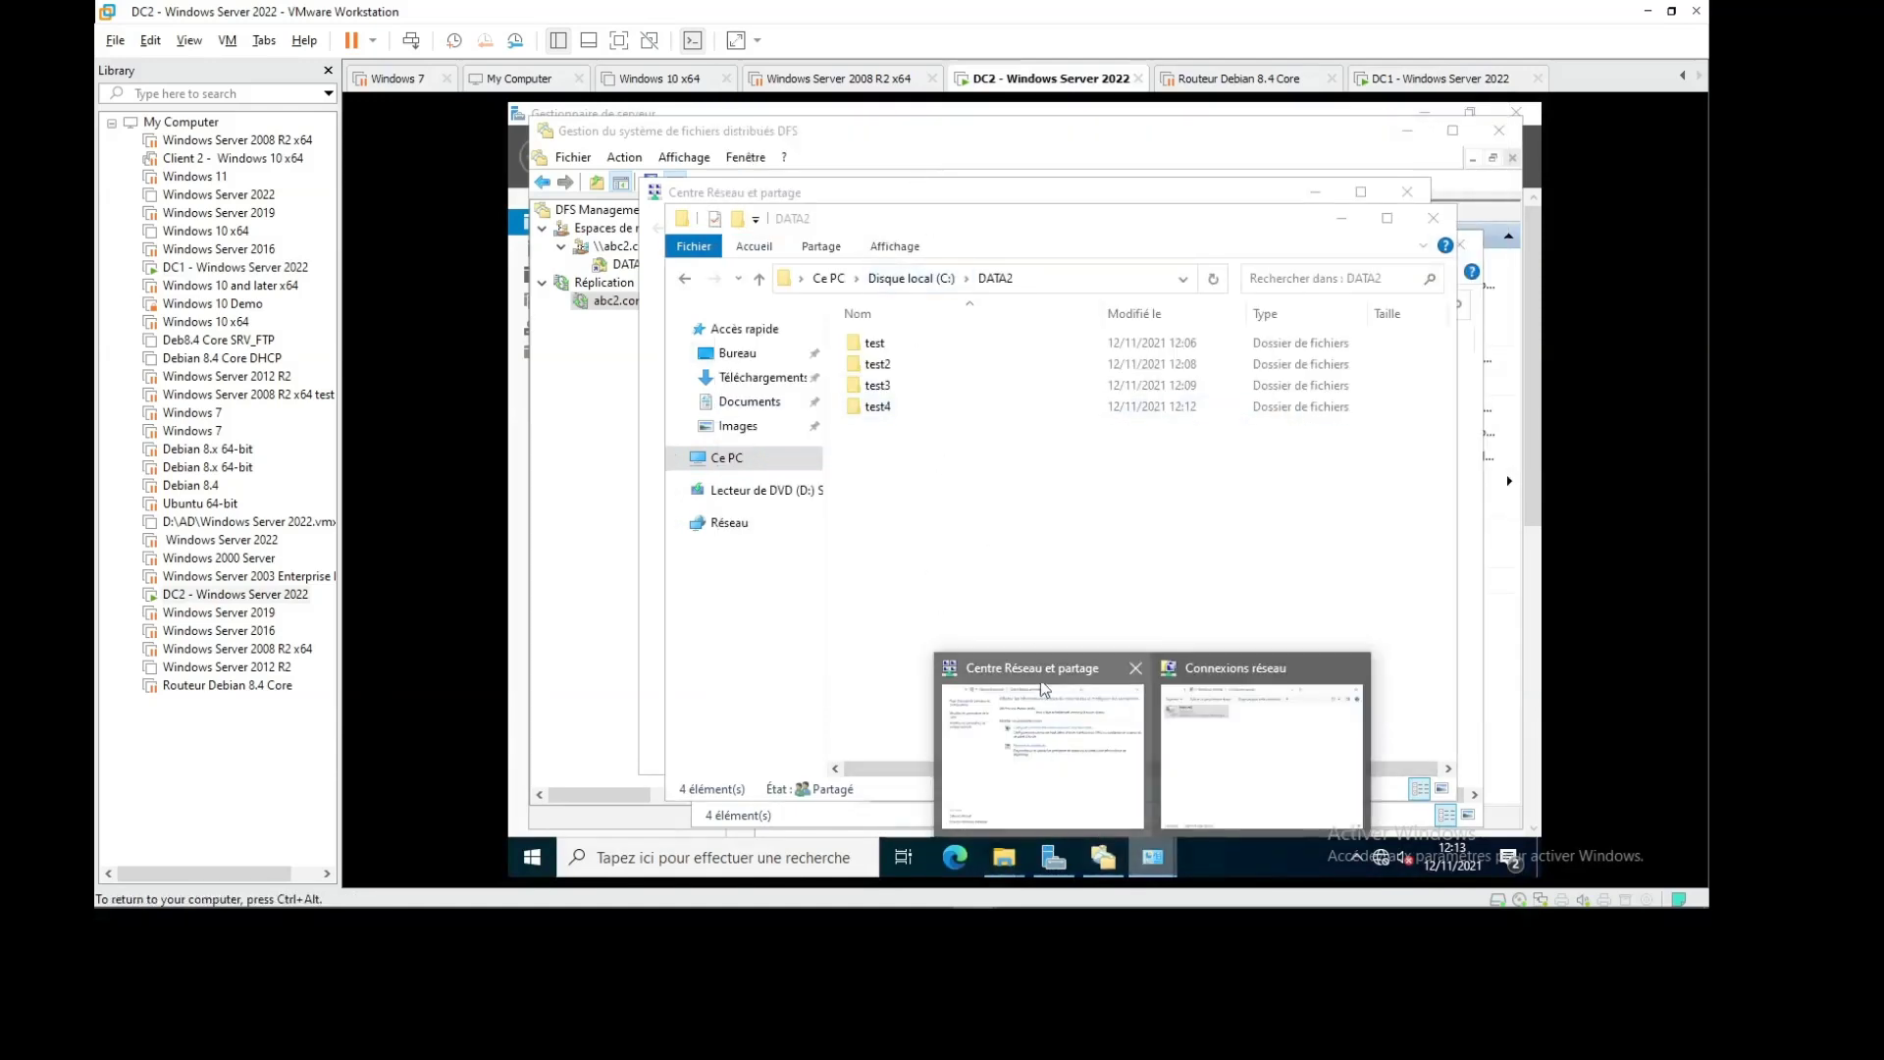
click(1175, 791)
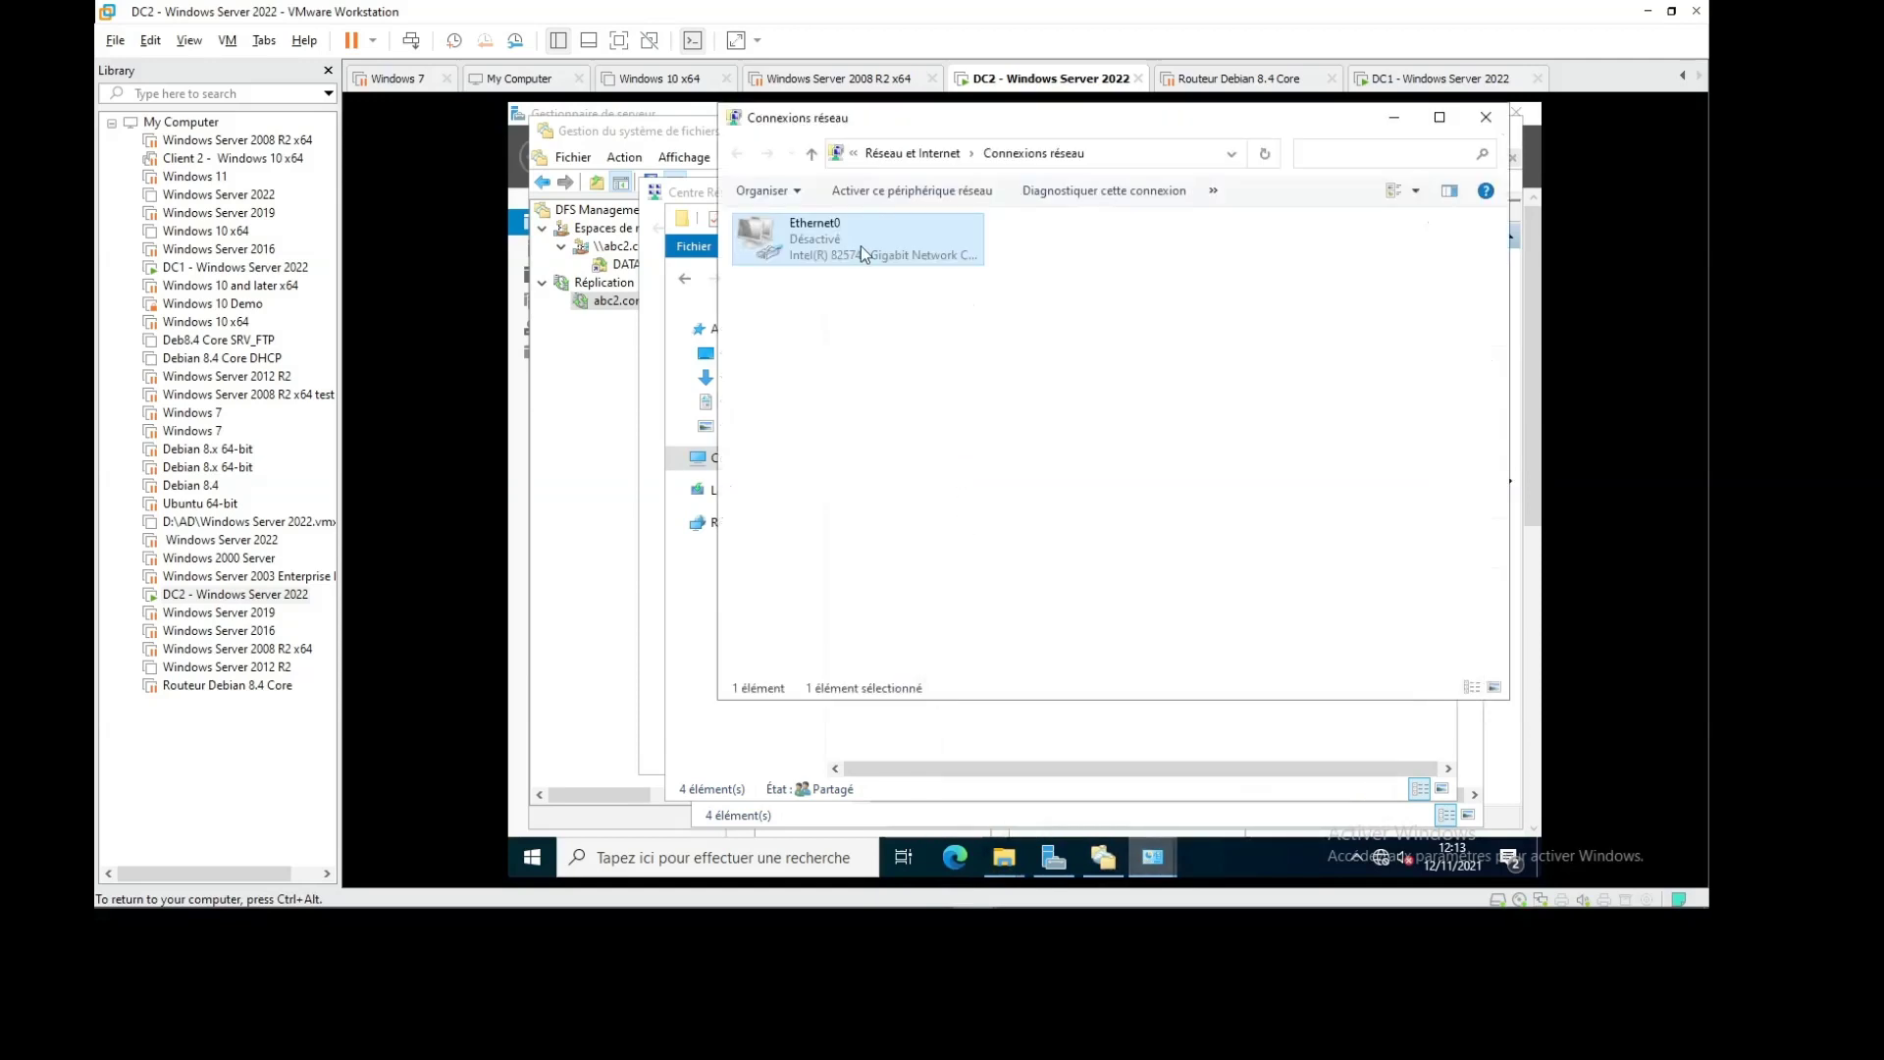
right_click(862, 251)
click(902, 265)
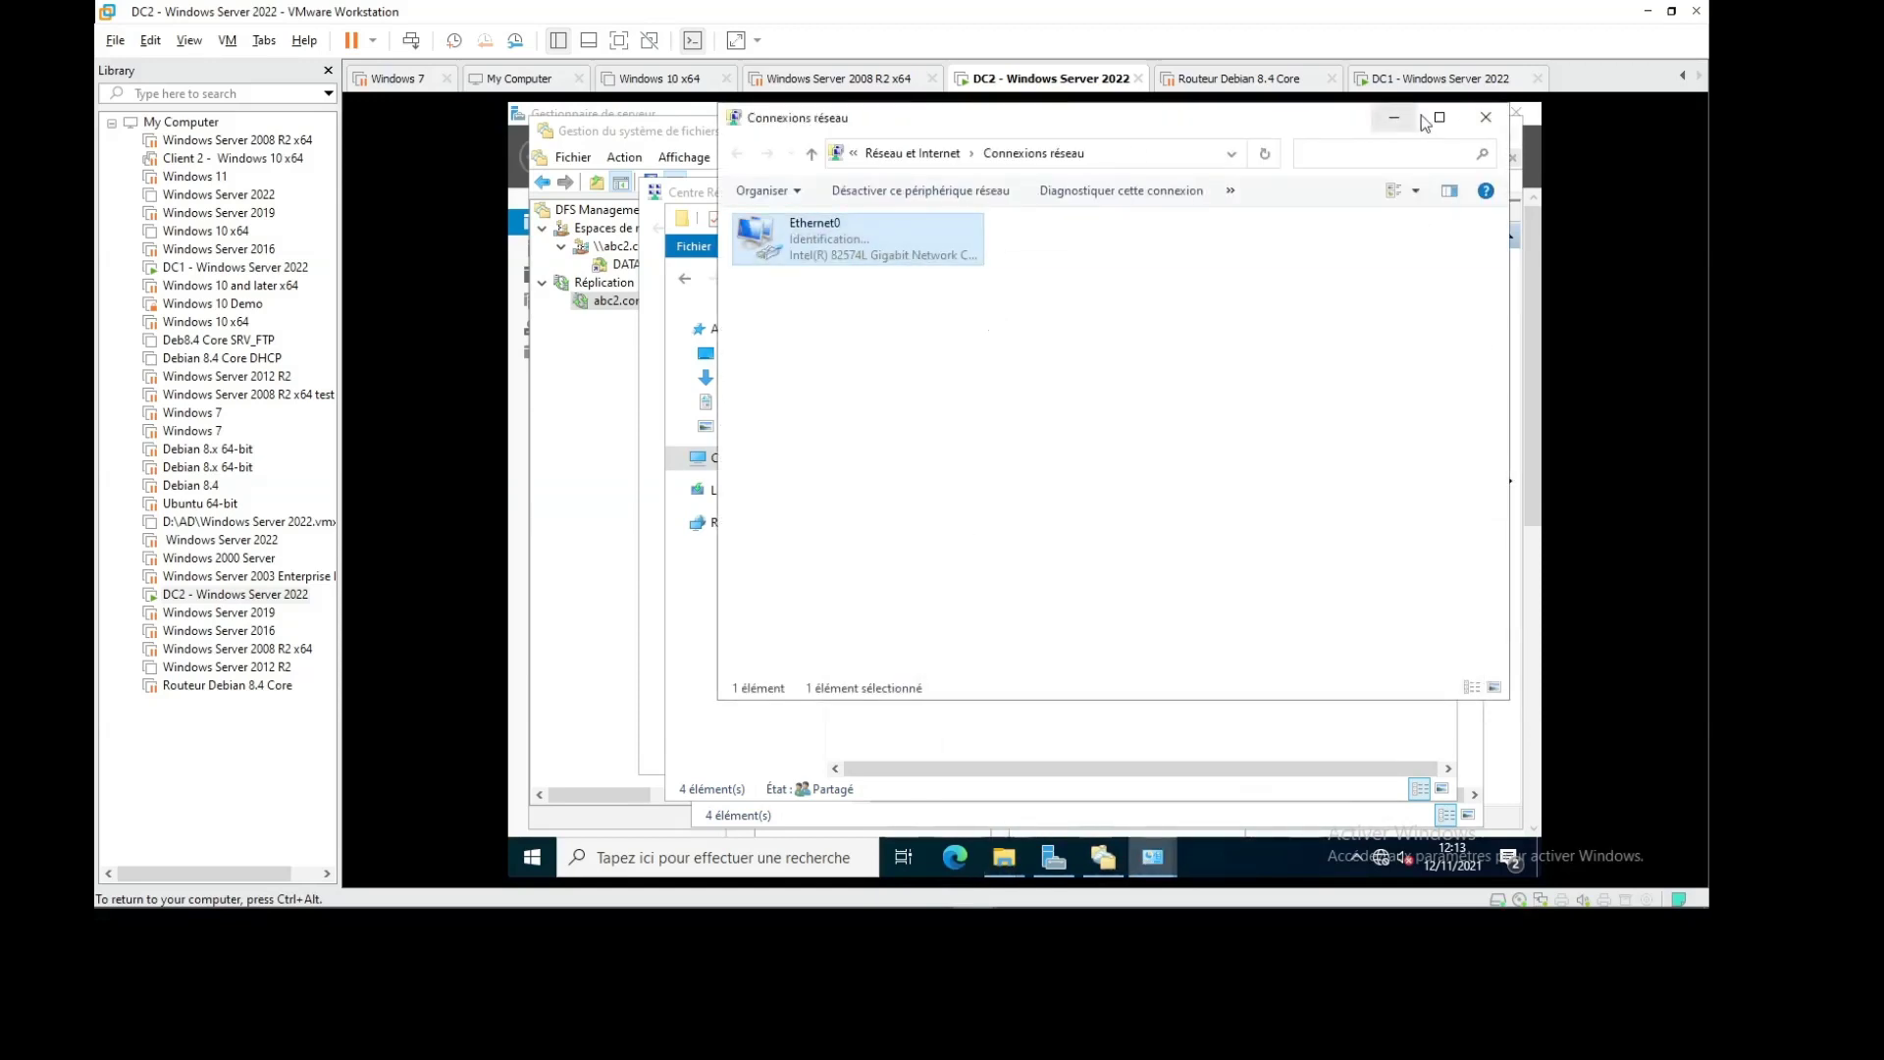
click(1394, 117)
Refresh the DATA2 folder view a few more times to check for new folders
right_click(1014, 494)
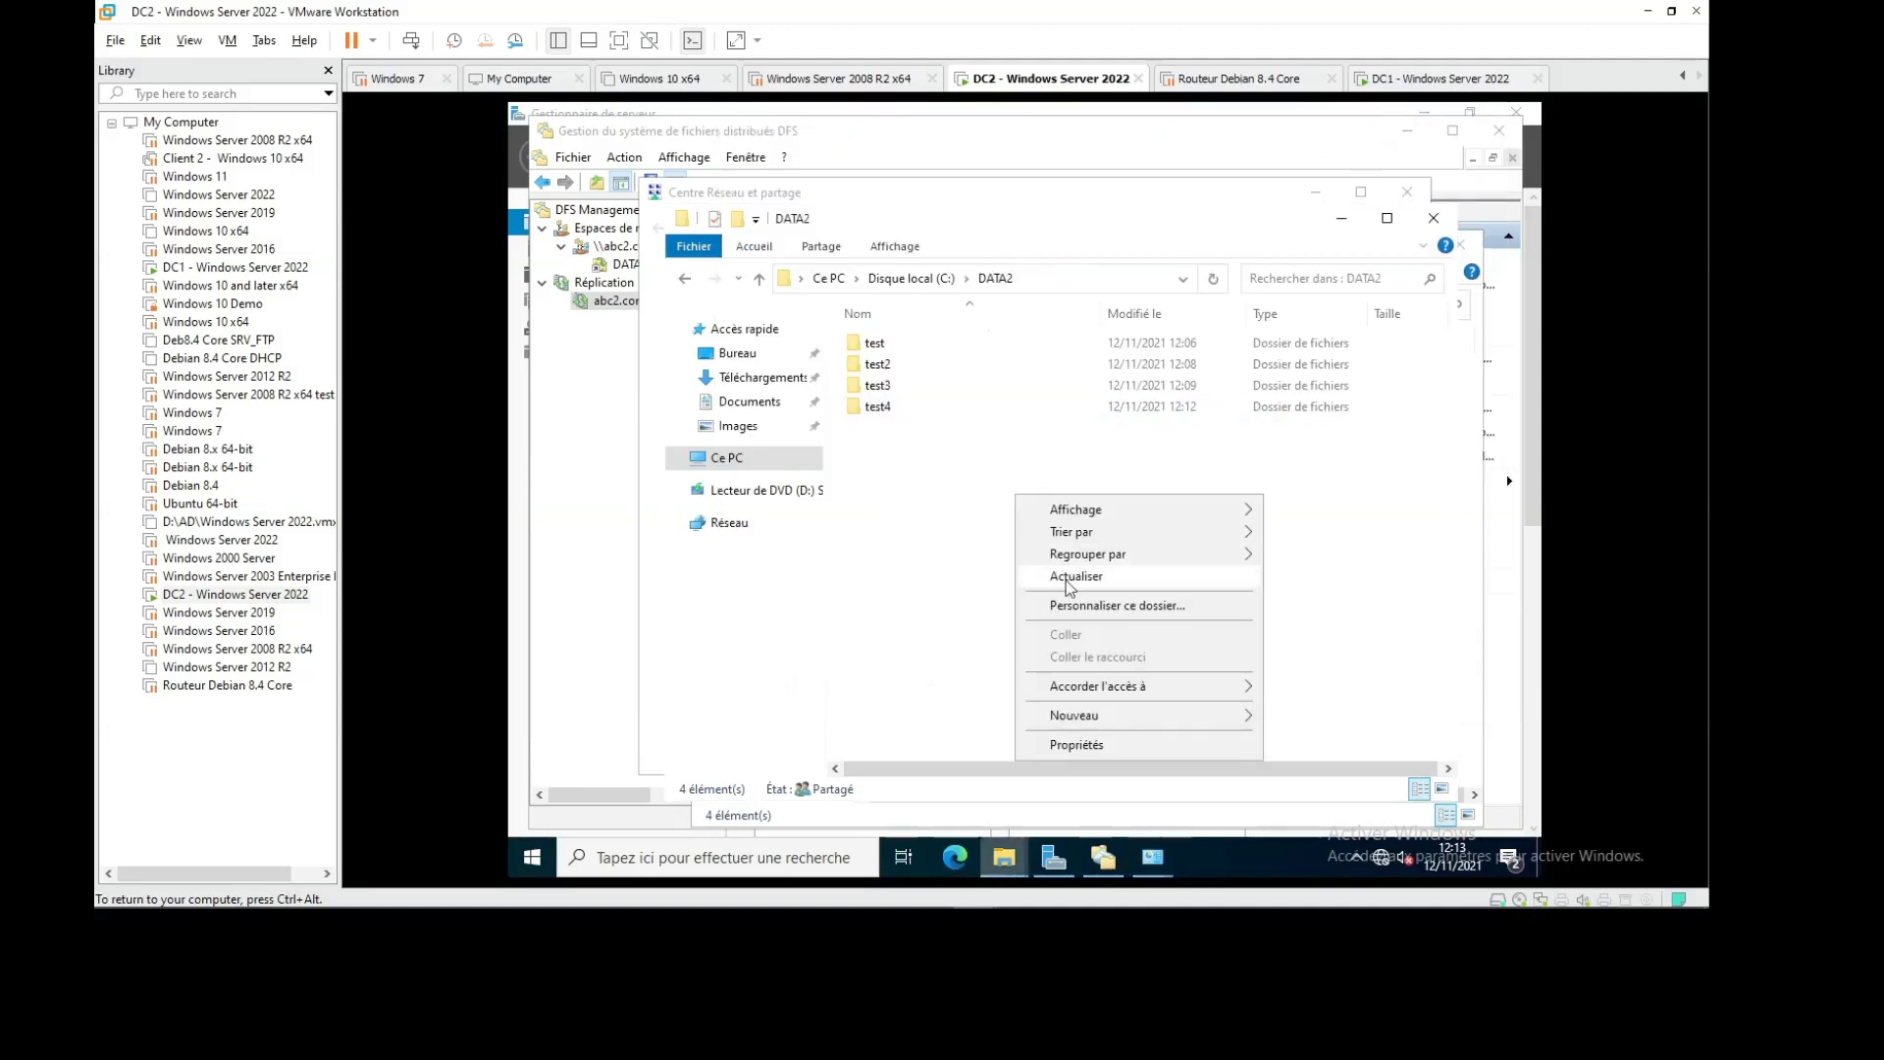
click(1076, 588)
right_click(1014, 562)
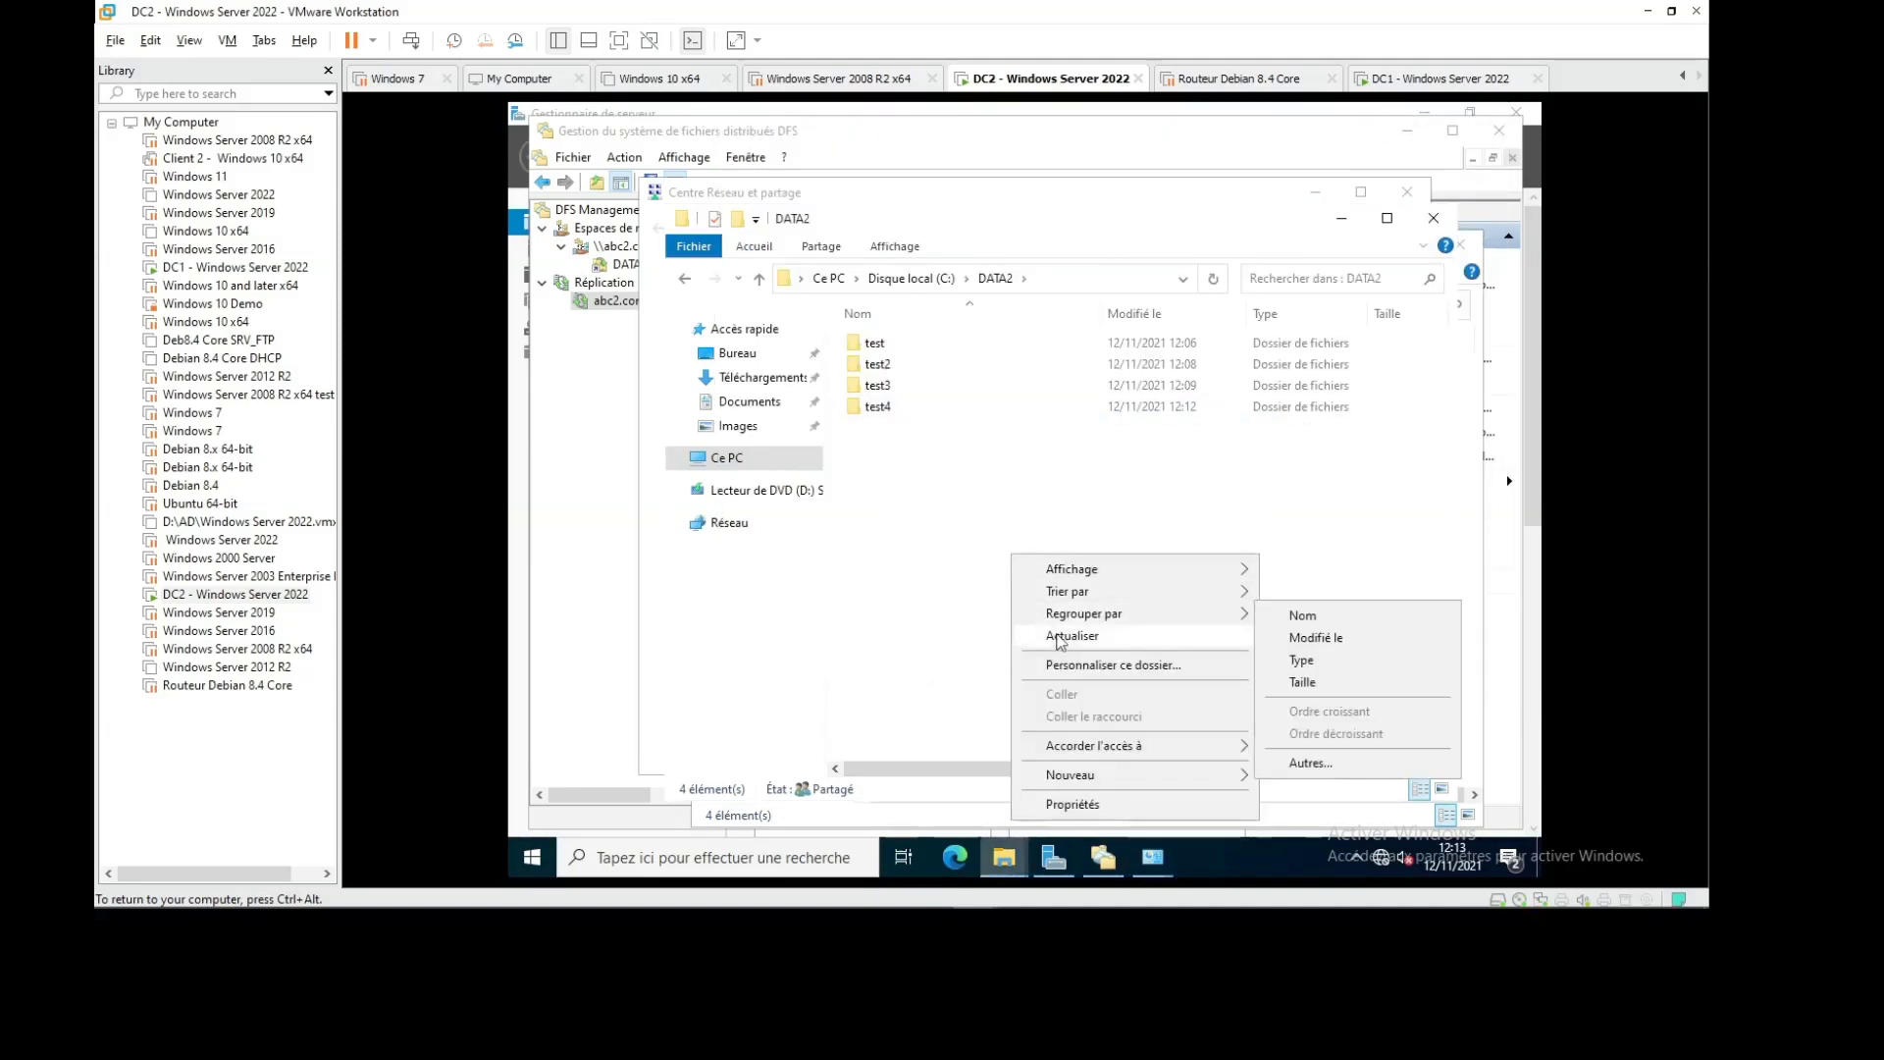
click(1003, 569)
right_click(1003, 569)
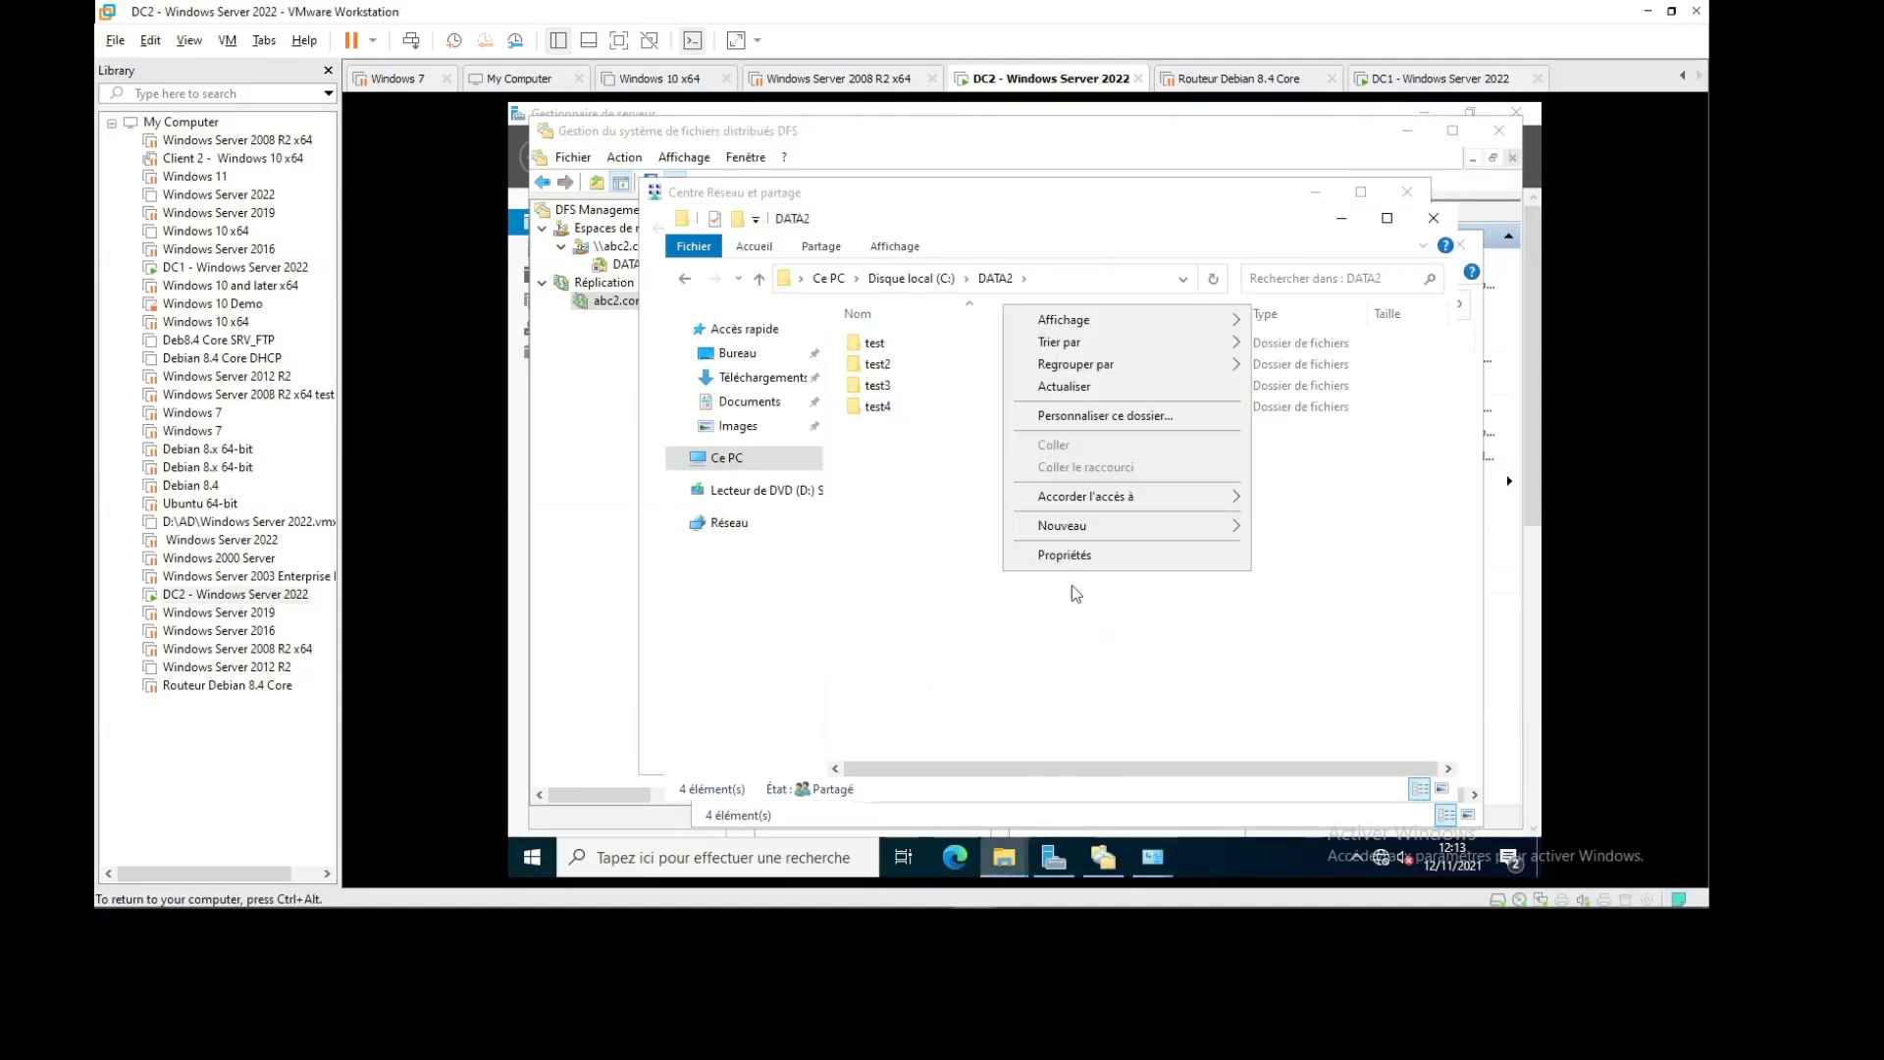
click(1080, 385)
Glance at DC1, then refresh DATA2 on DC2 again; it still lists only test through test4
click(1433, 80)
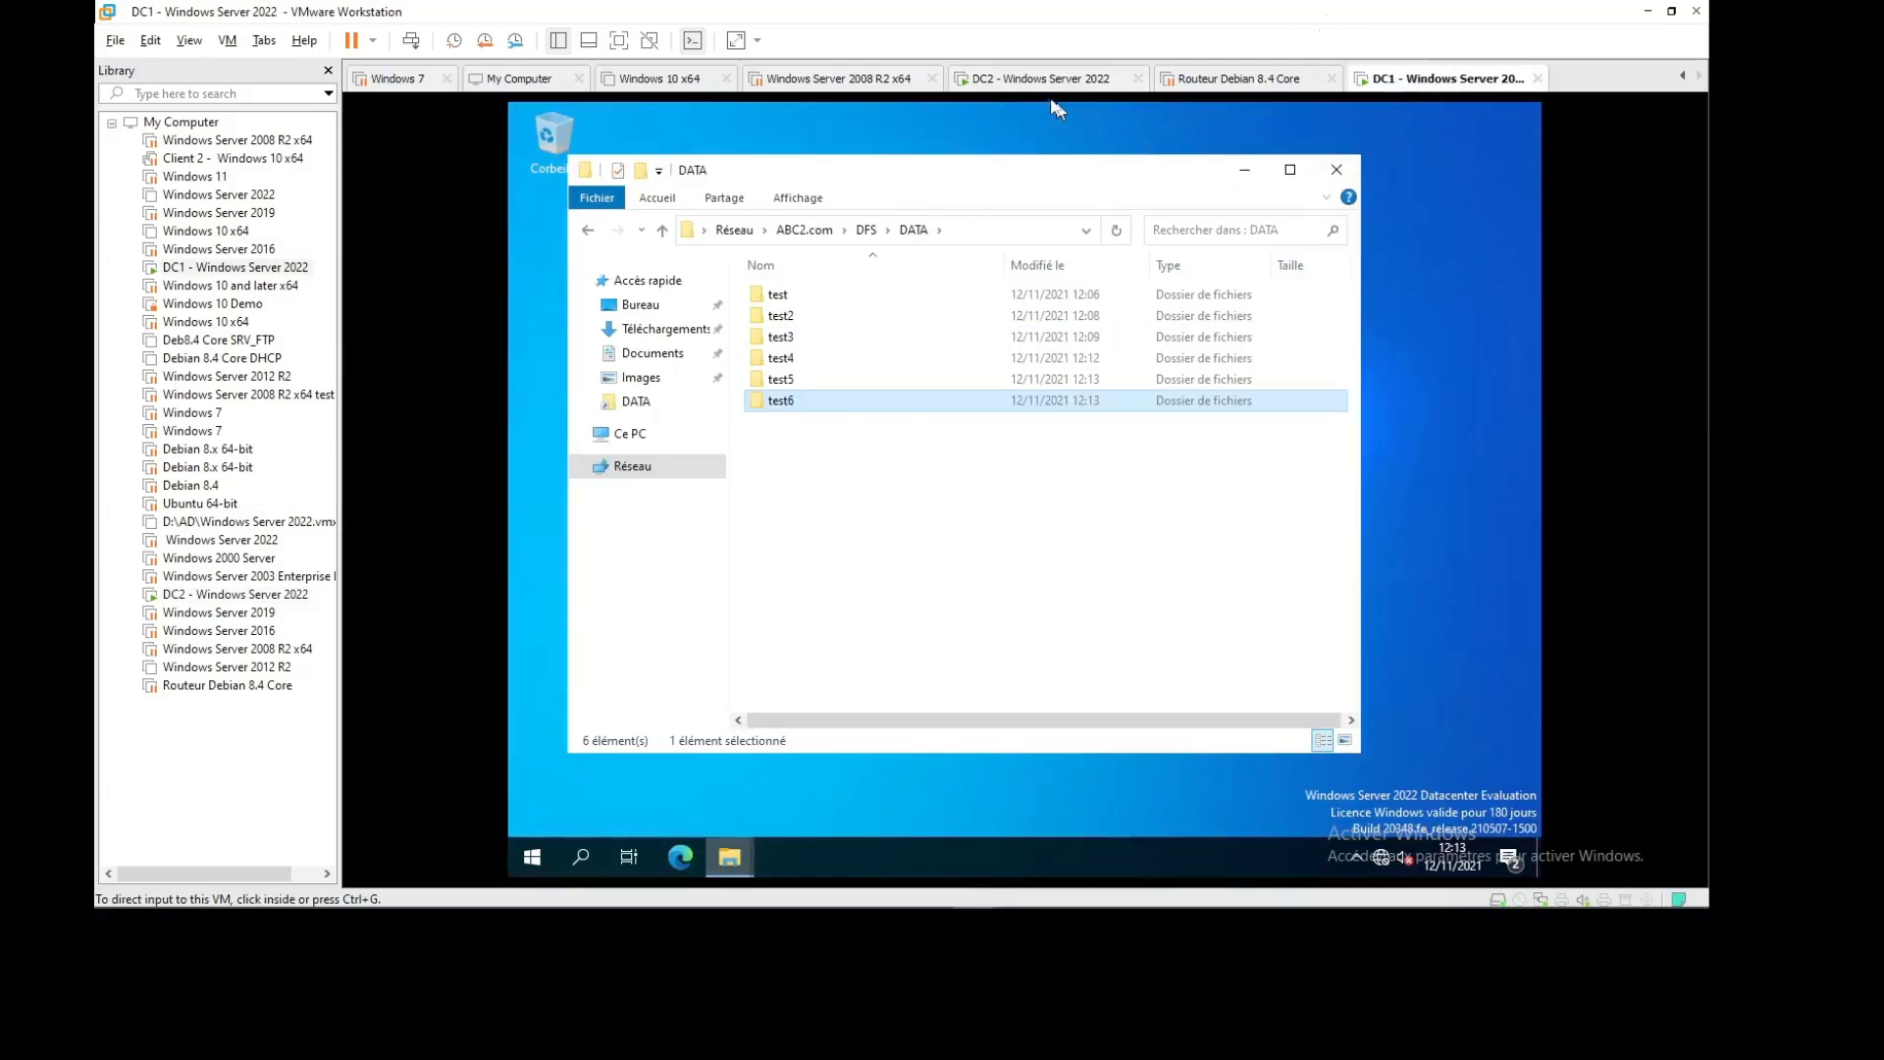
click(1042, 78)
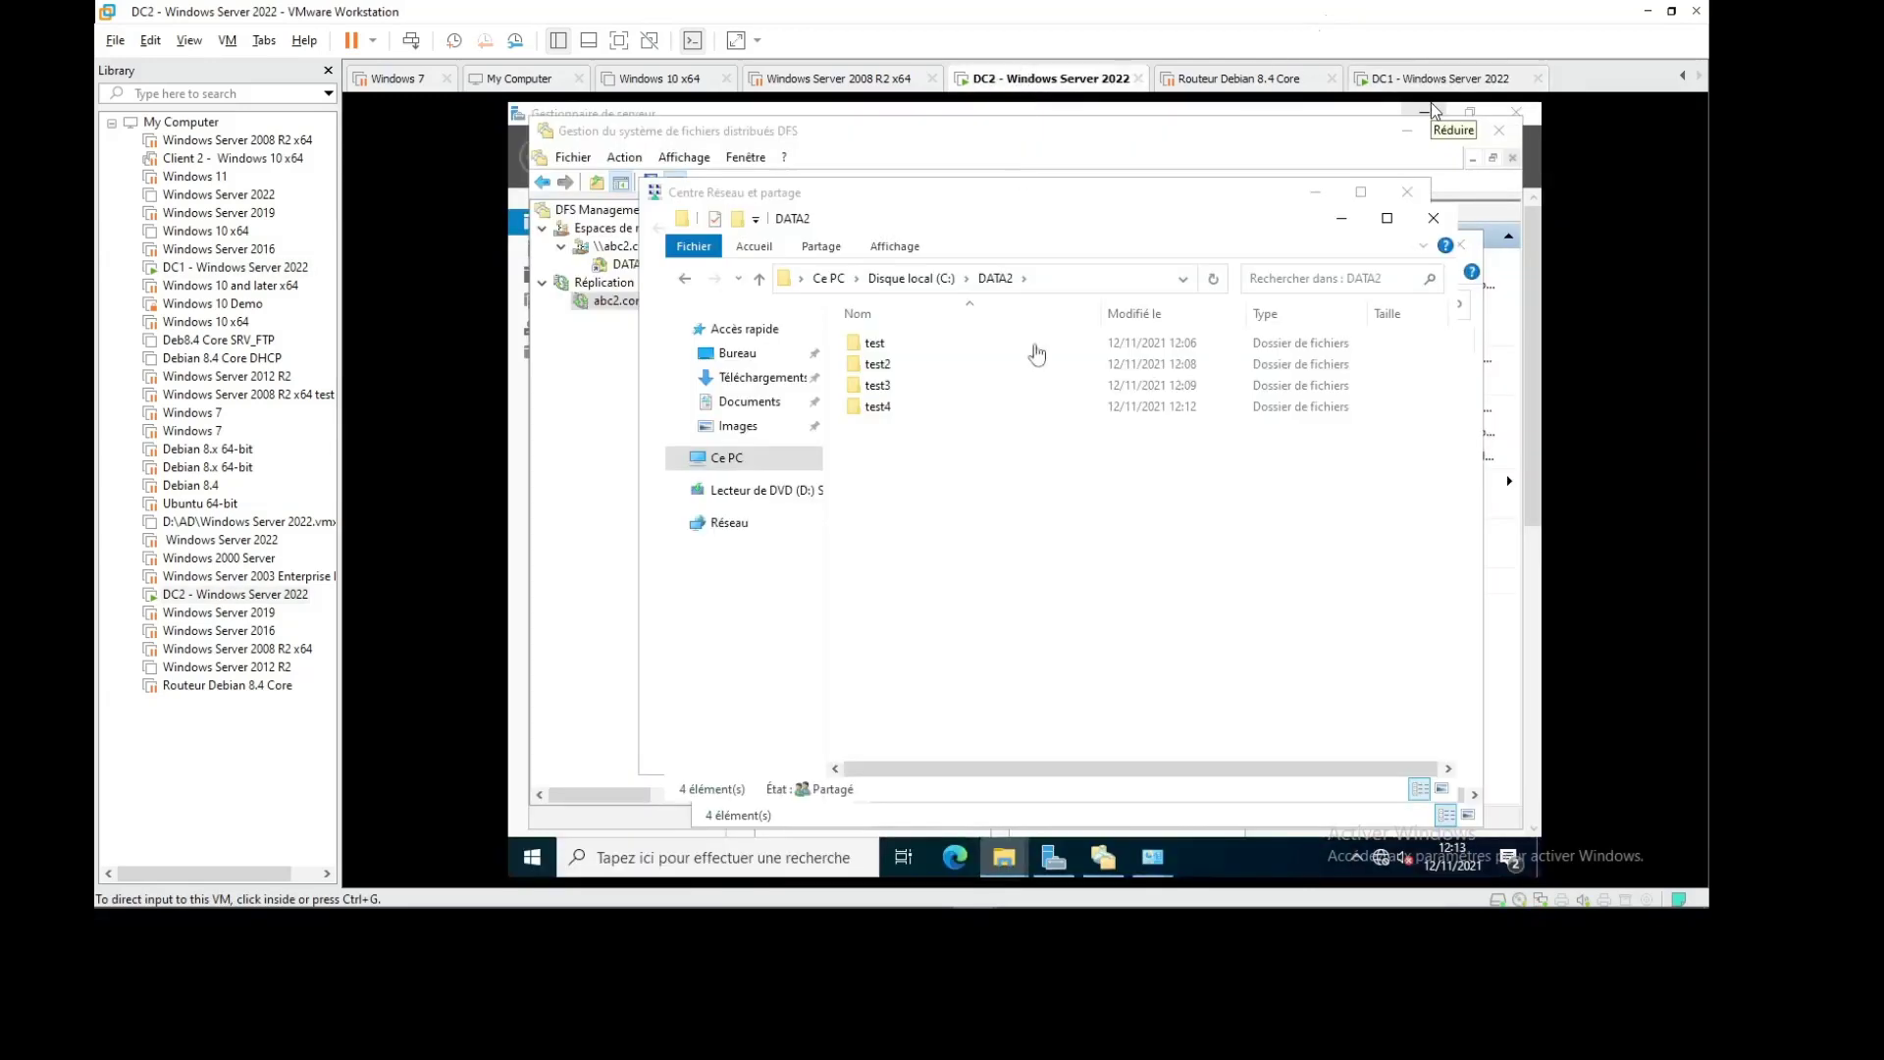
right_click(931, 532)
click(1002, 606)
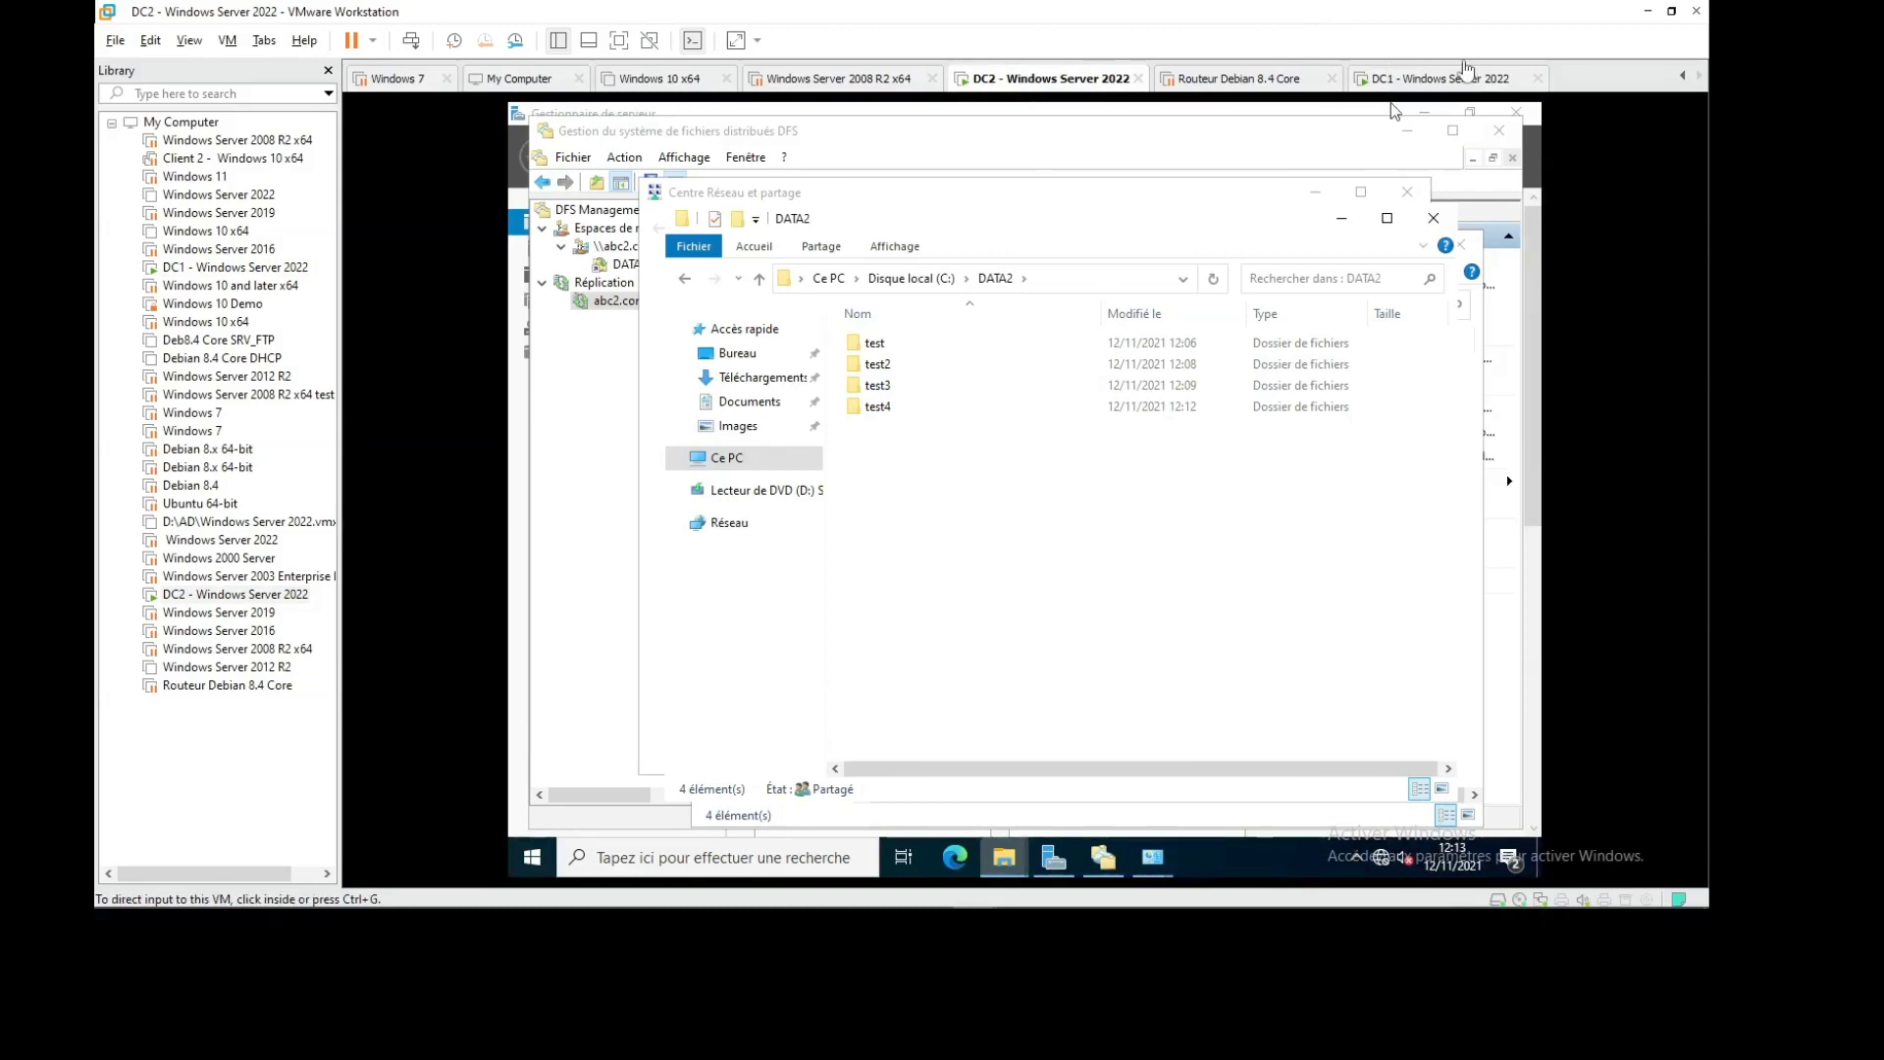
right_click(903, 490)
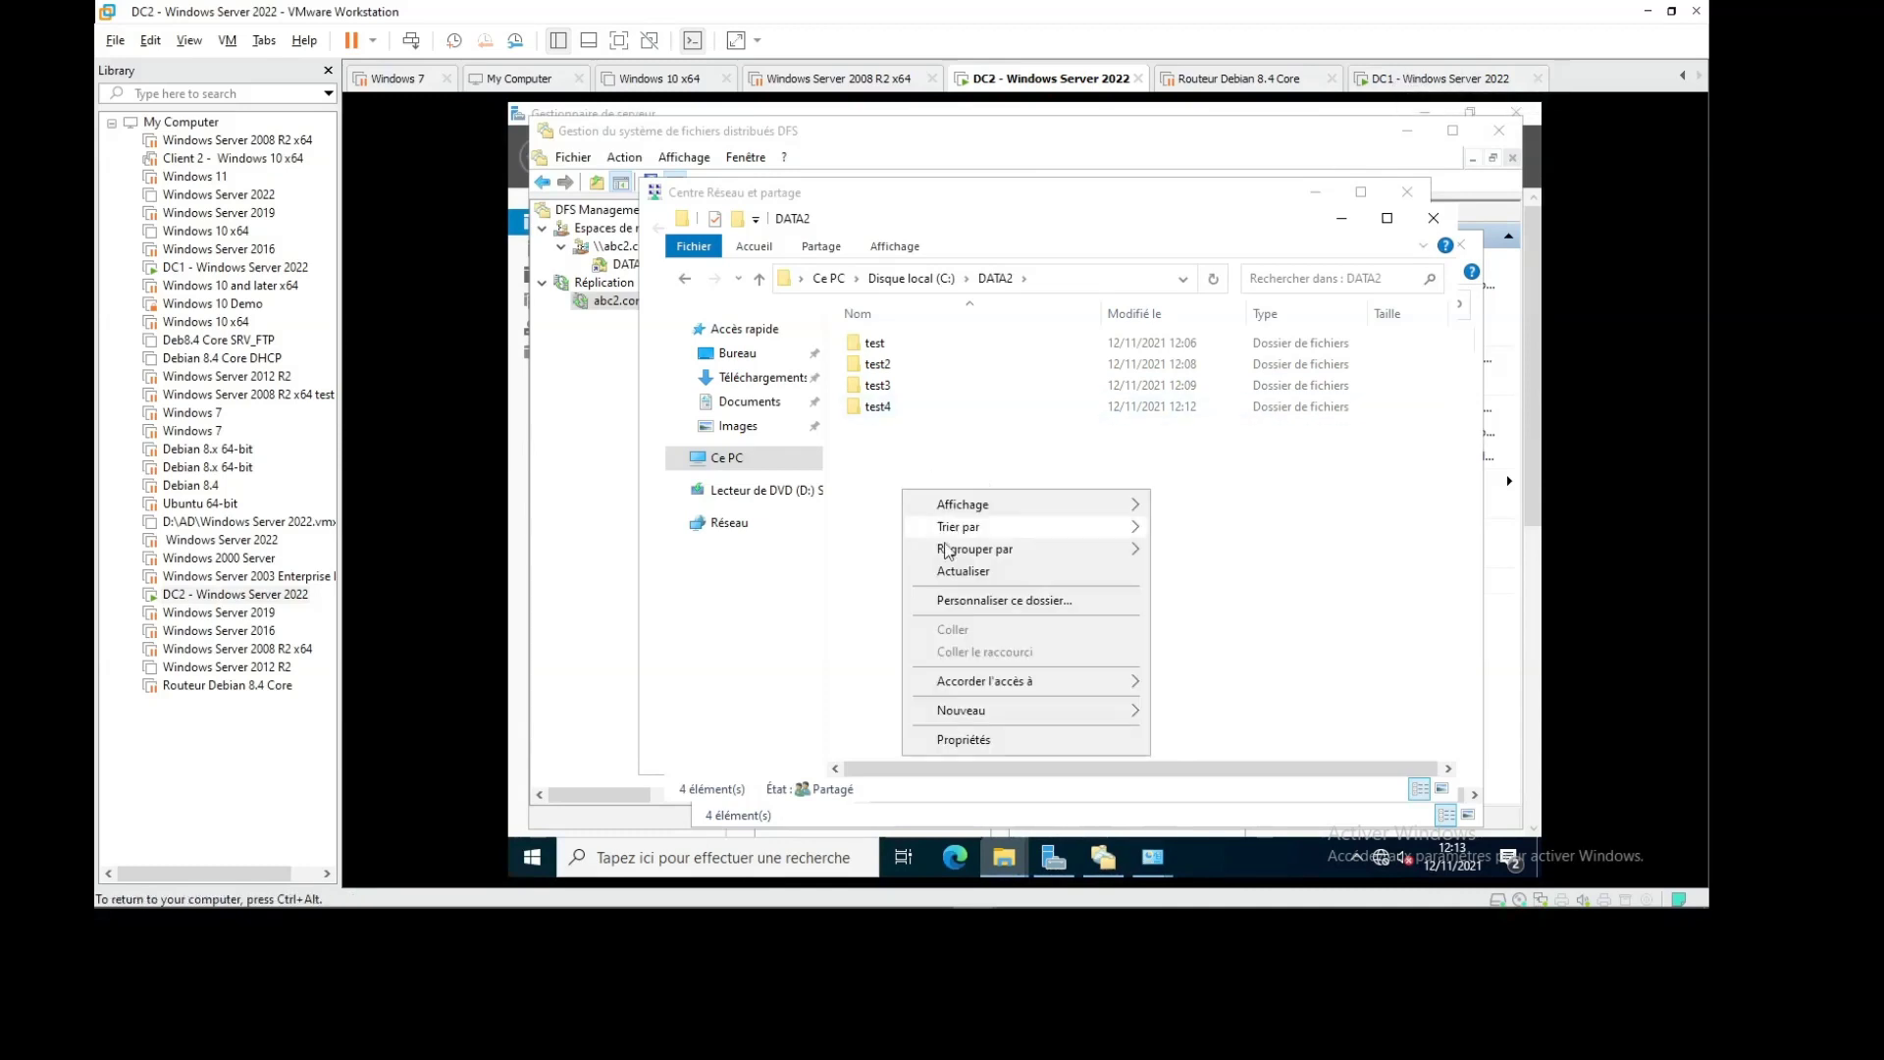
click(962, 586)
right_click(960, 558)
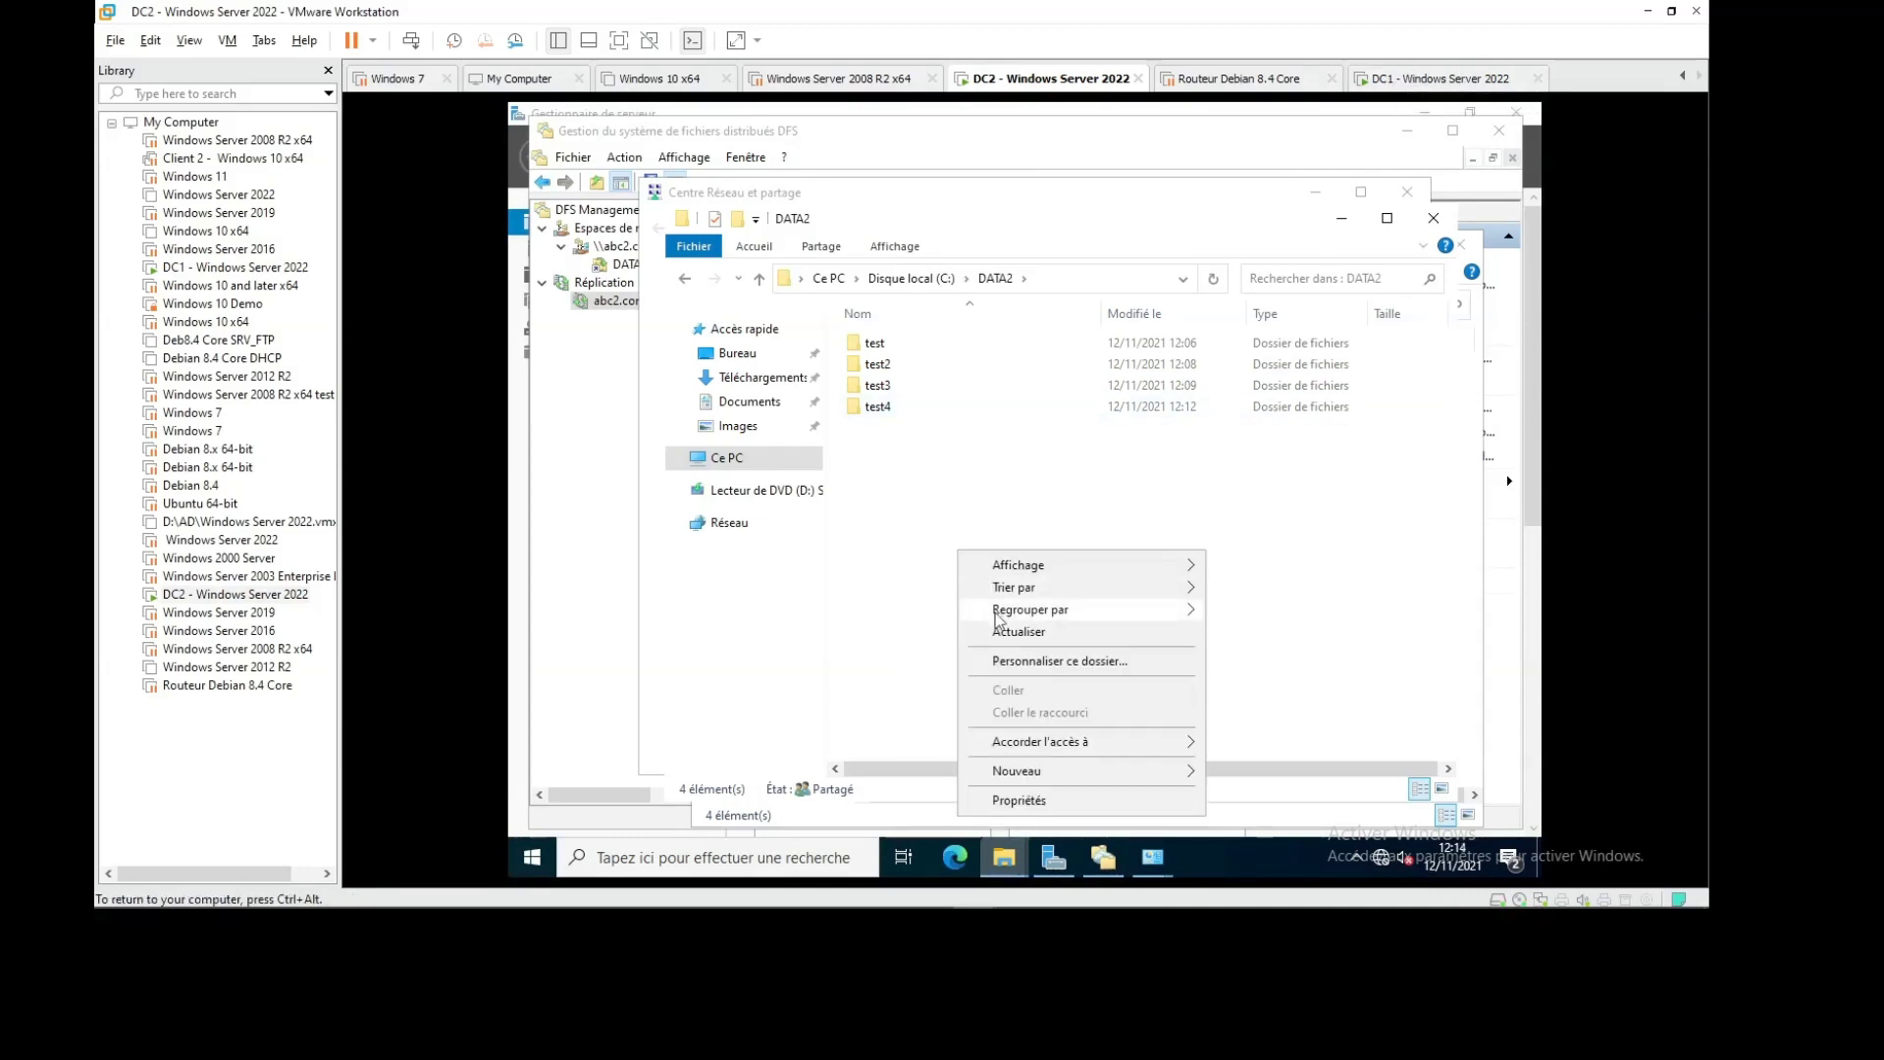
click(1011, 633)
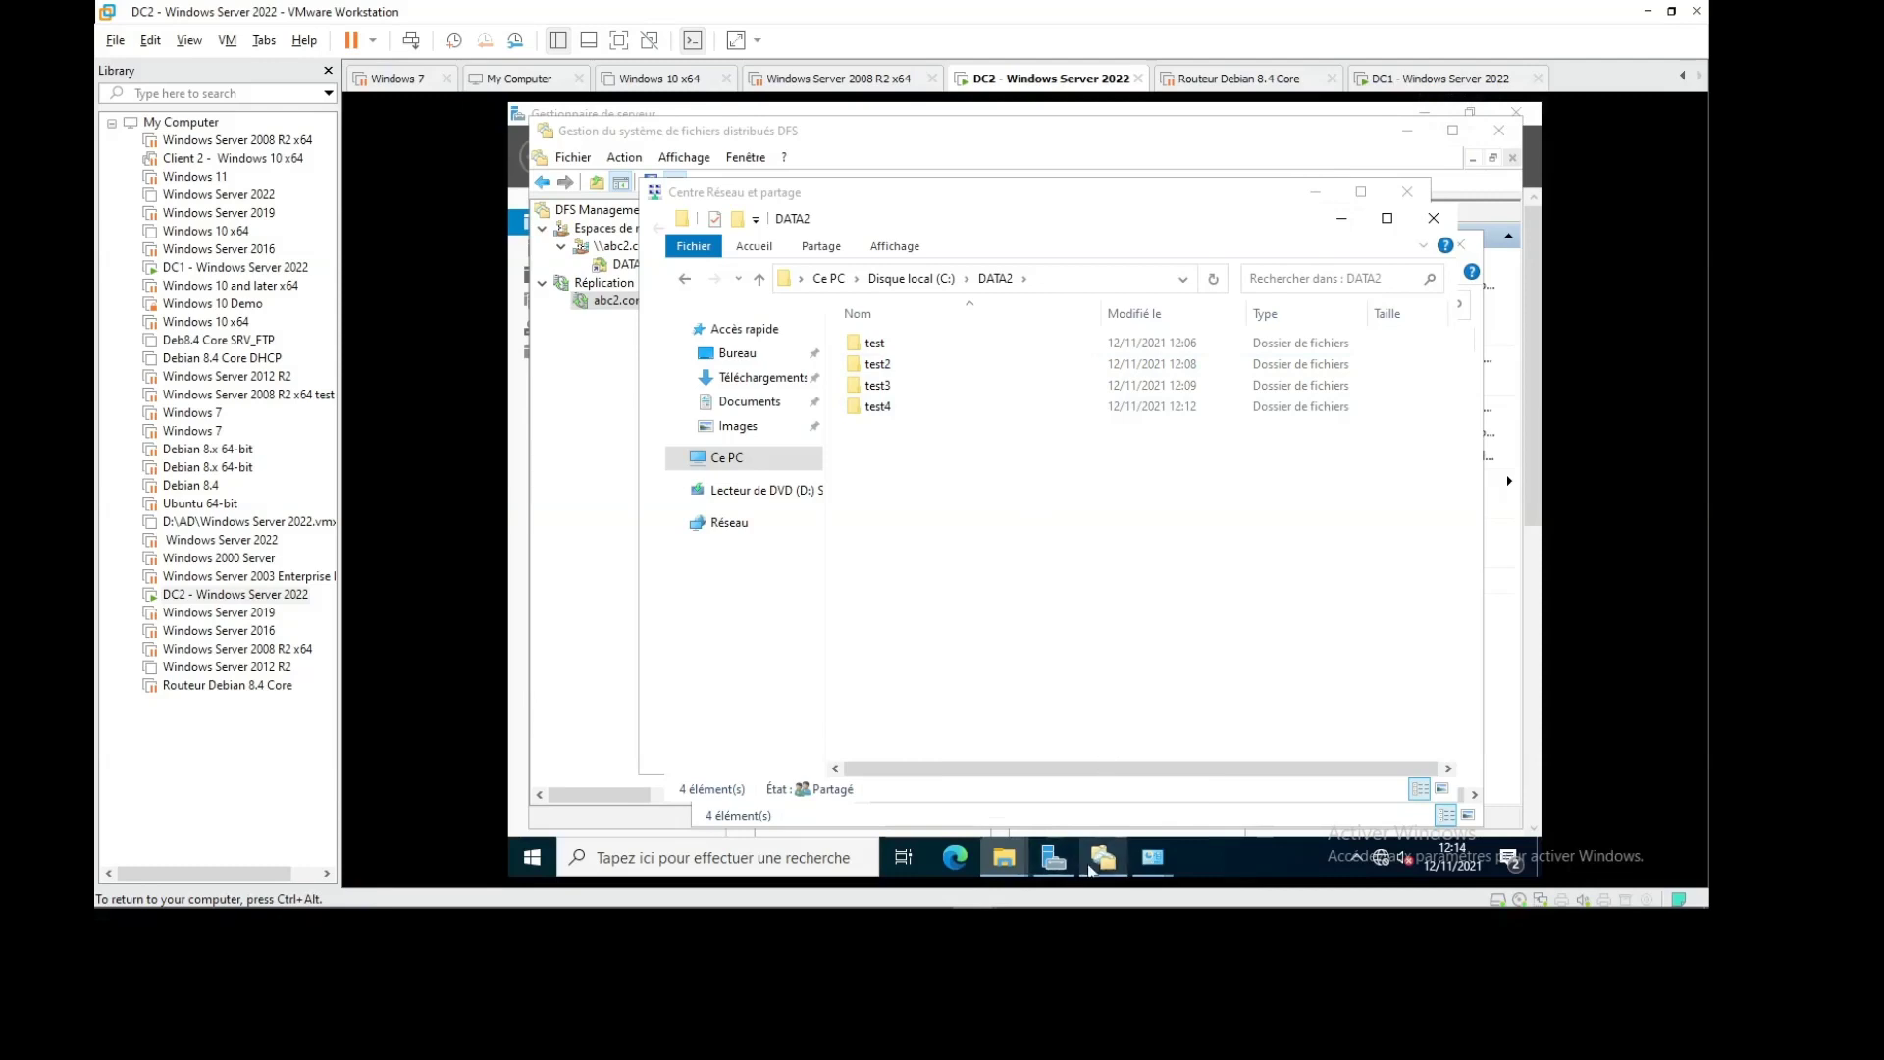
click(1103, 857)
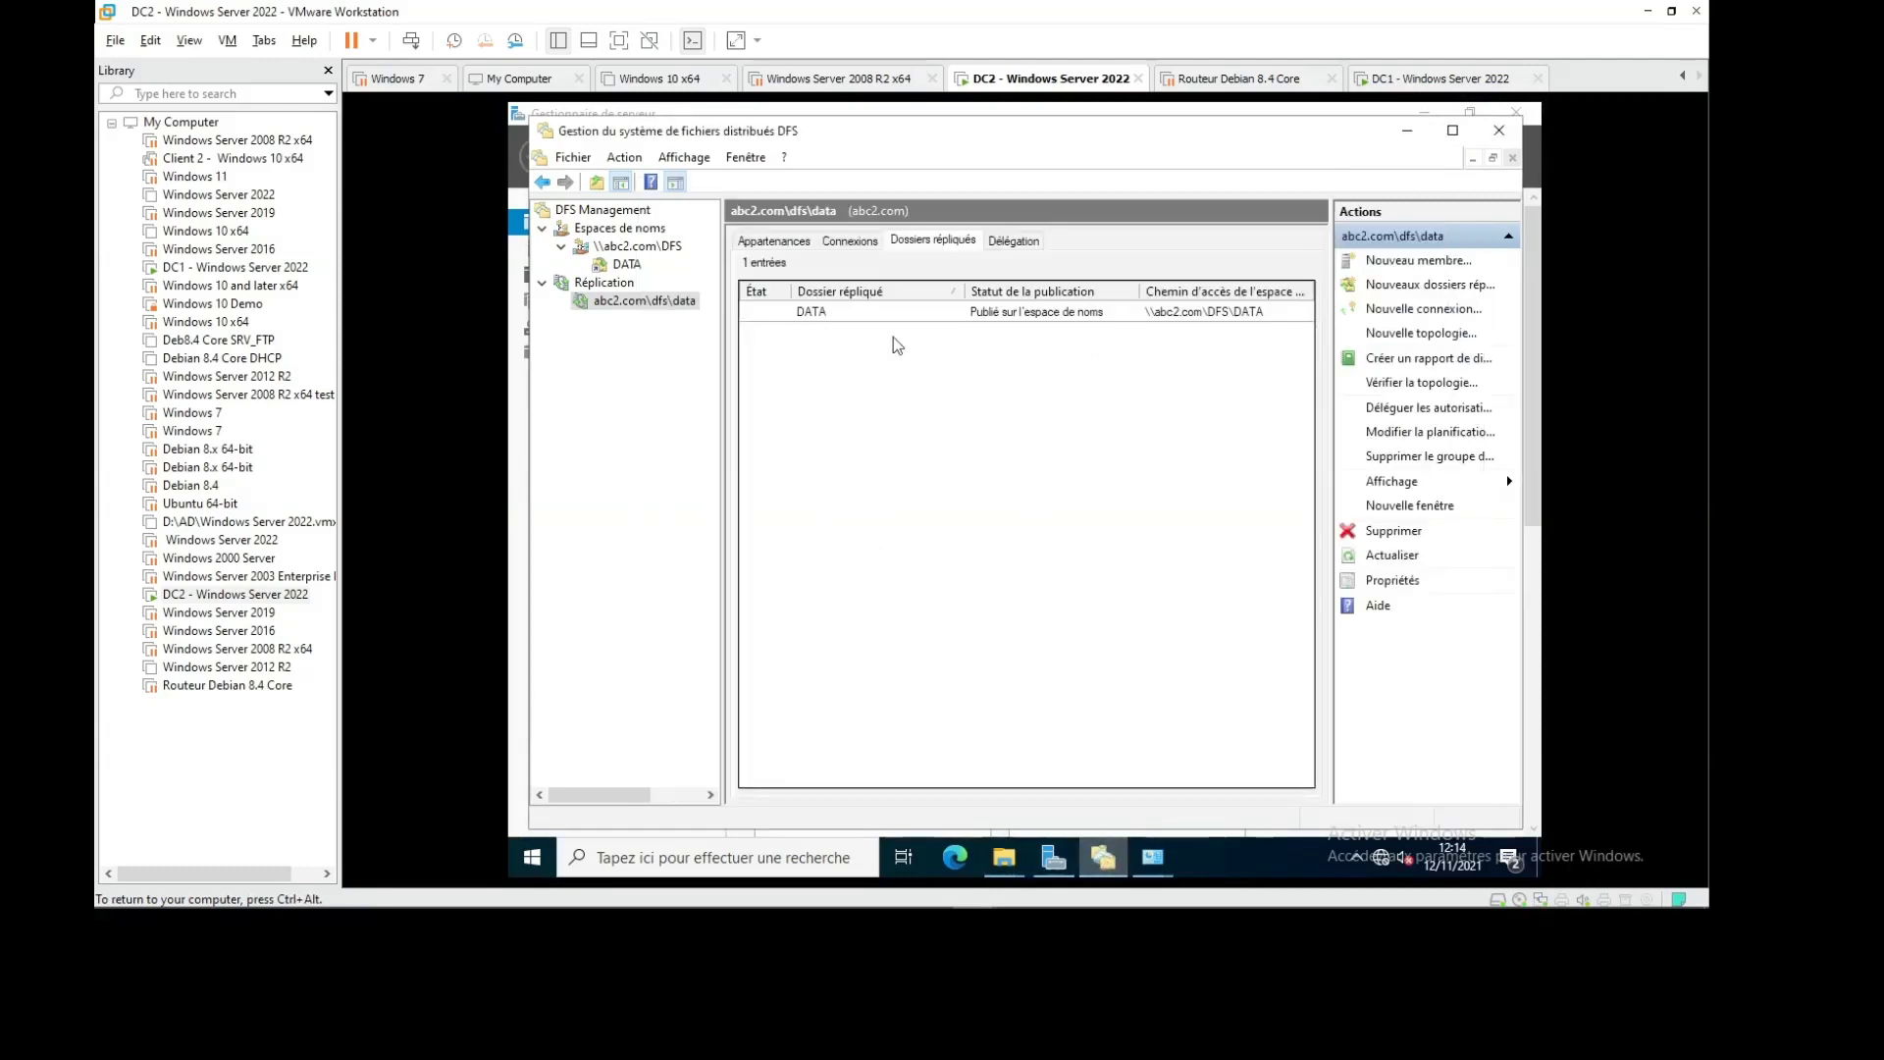
View the DATA namespace folder's replication targets, then return to the abc2.com\dfs\data group
right_click(832, 308)
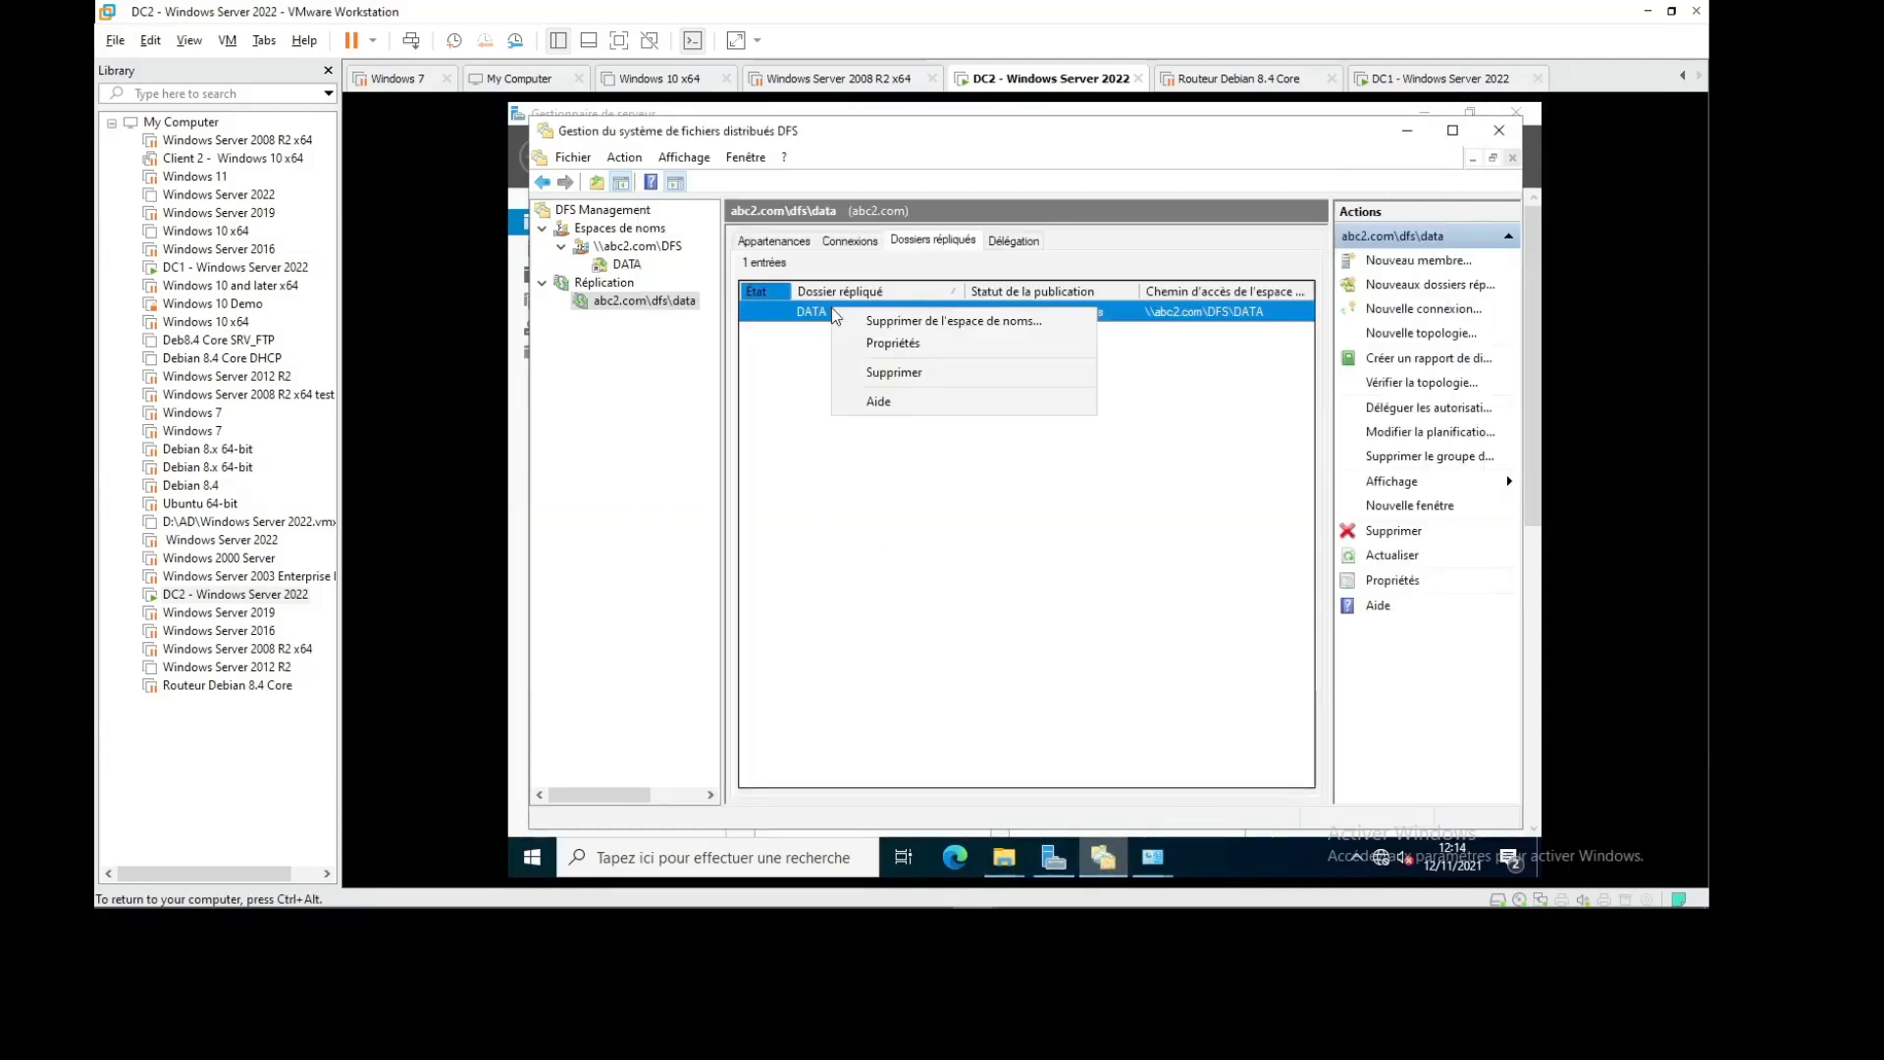
click(615, 266)
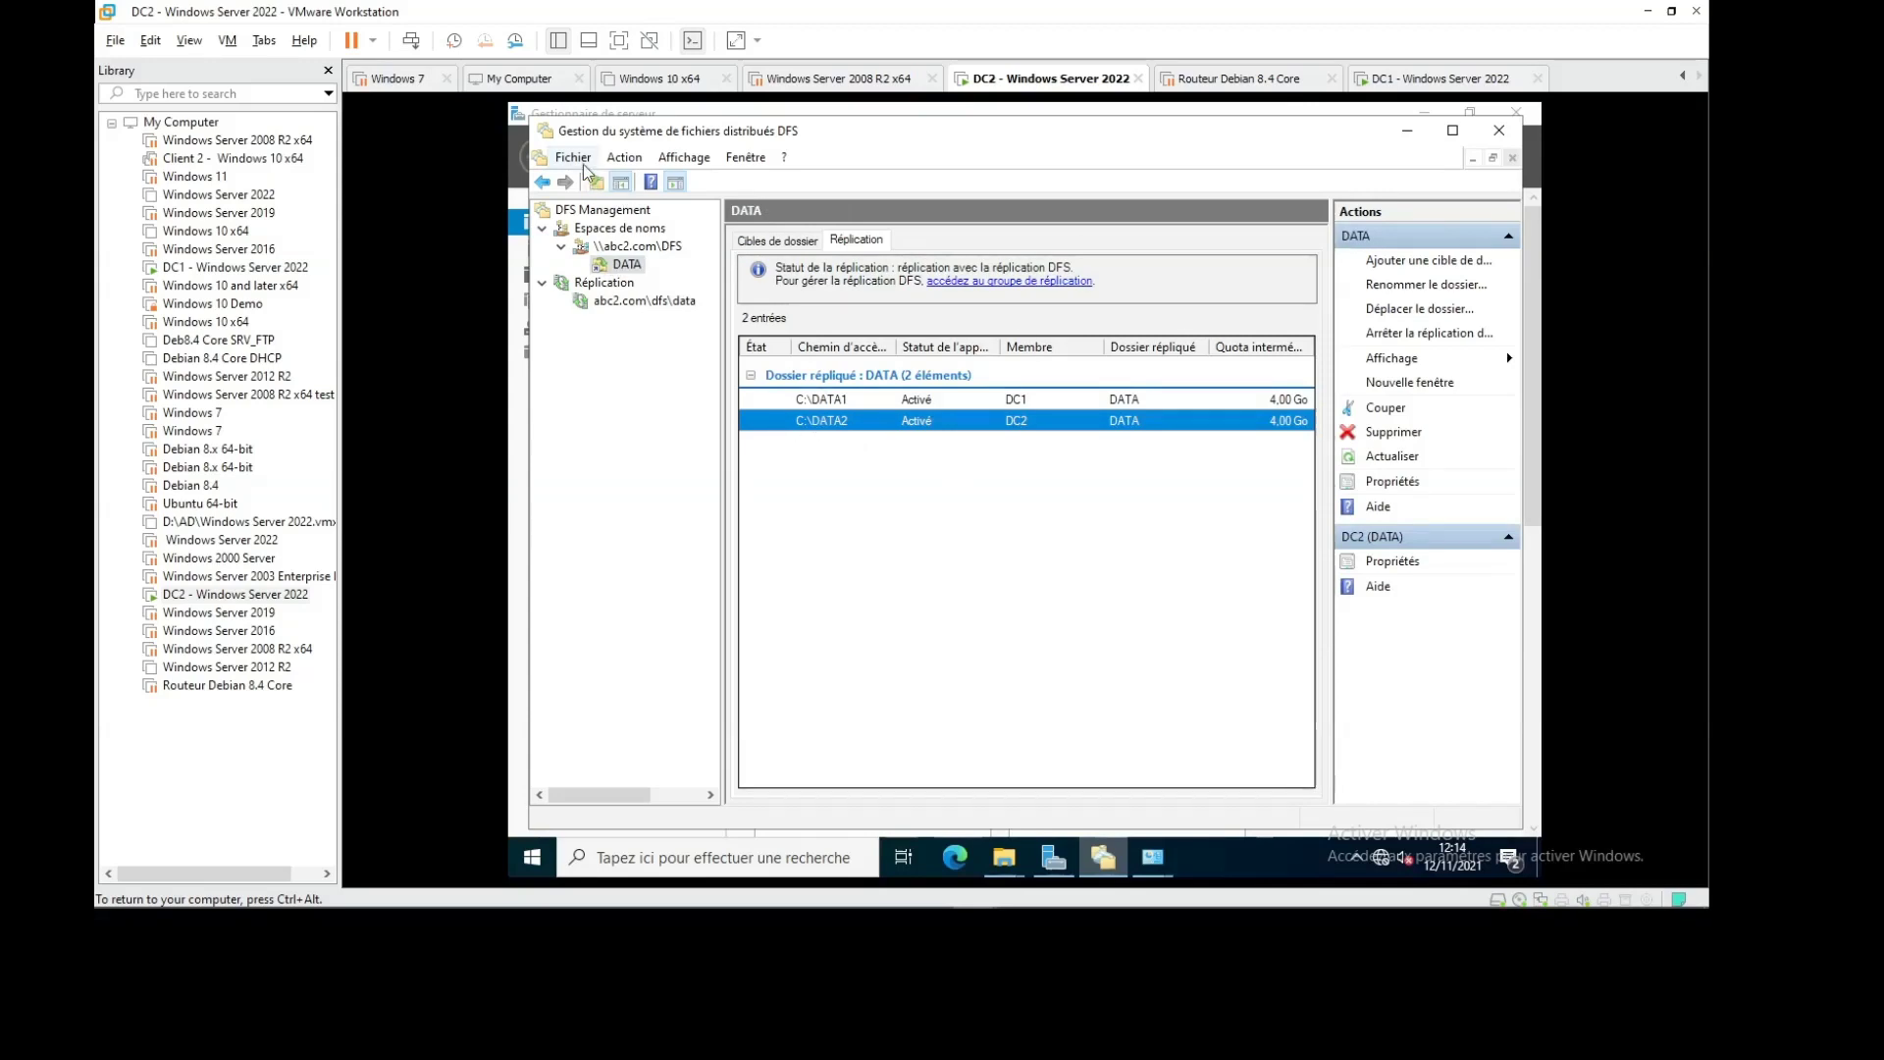
click(635, 301)
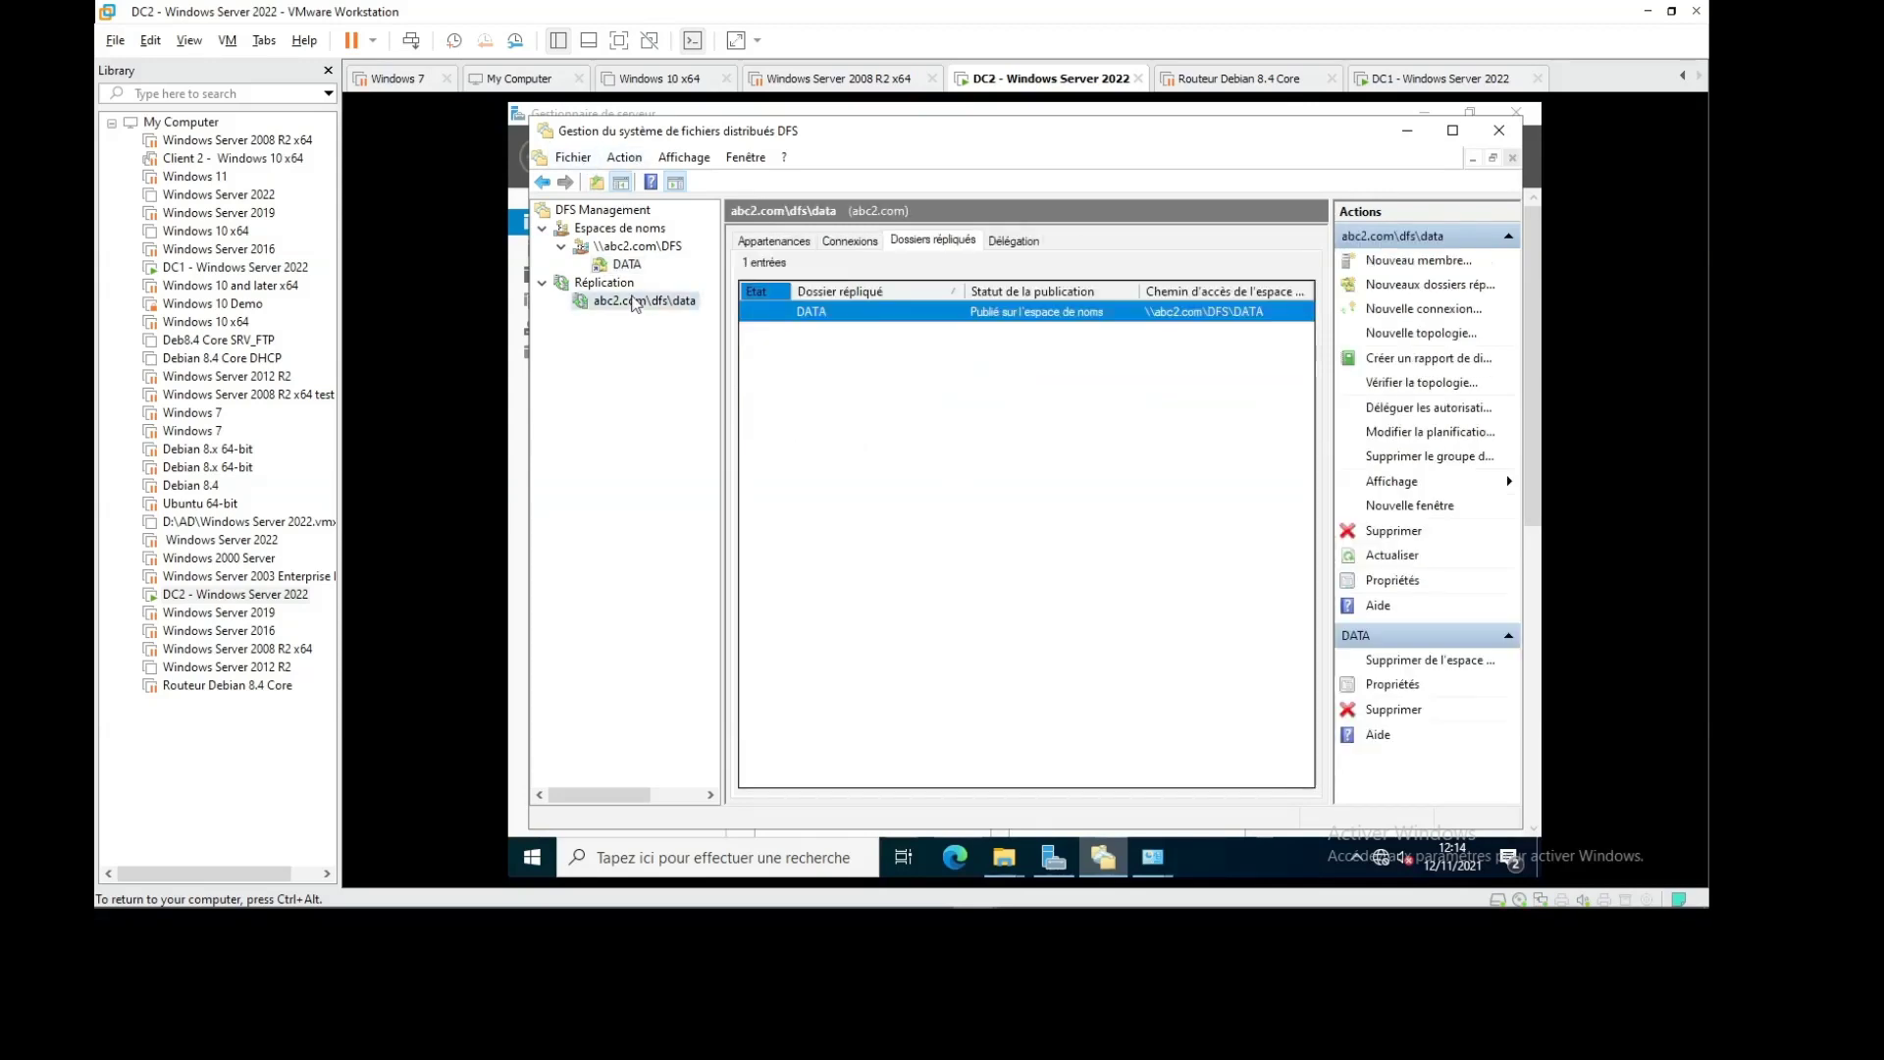
click(984, 401)
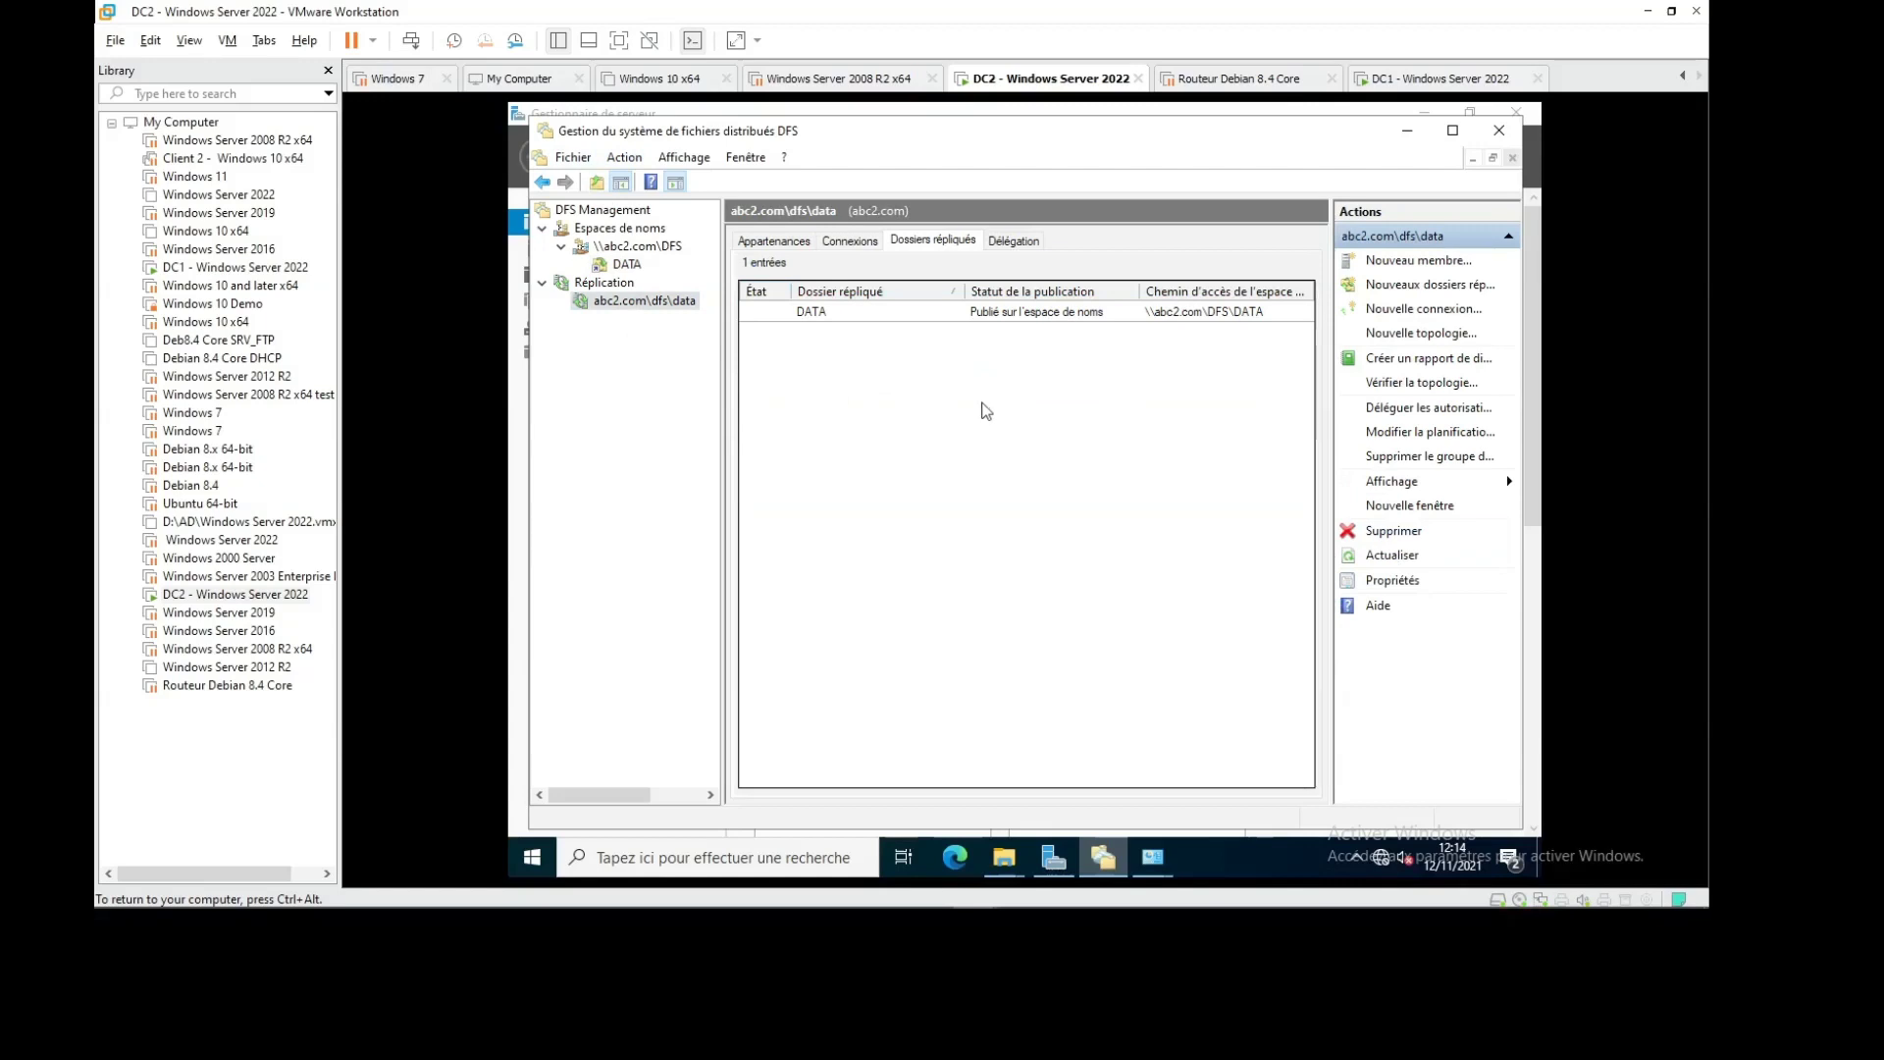
Check the DATA replicated folder's namespace path, then list the members DC1 and DC2
right_click(893, 312)
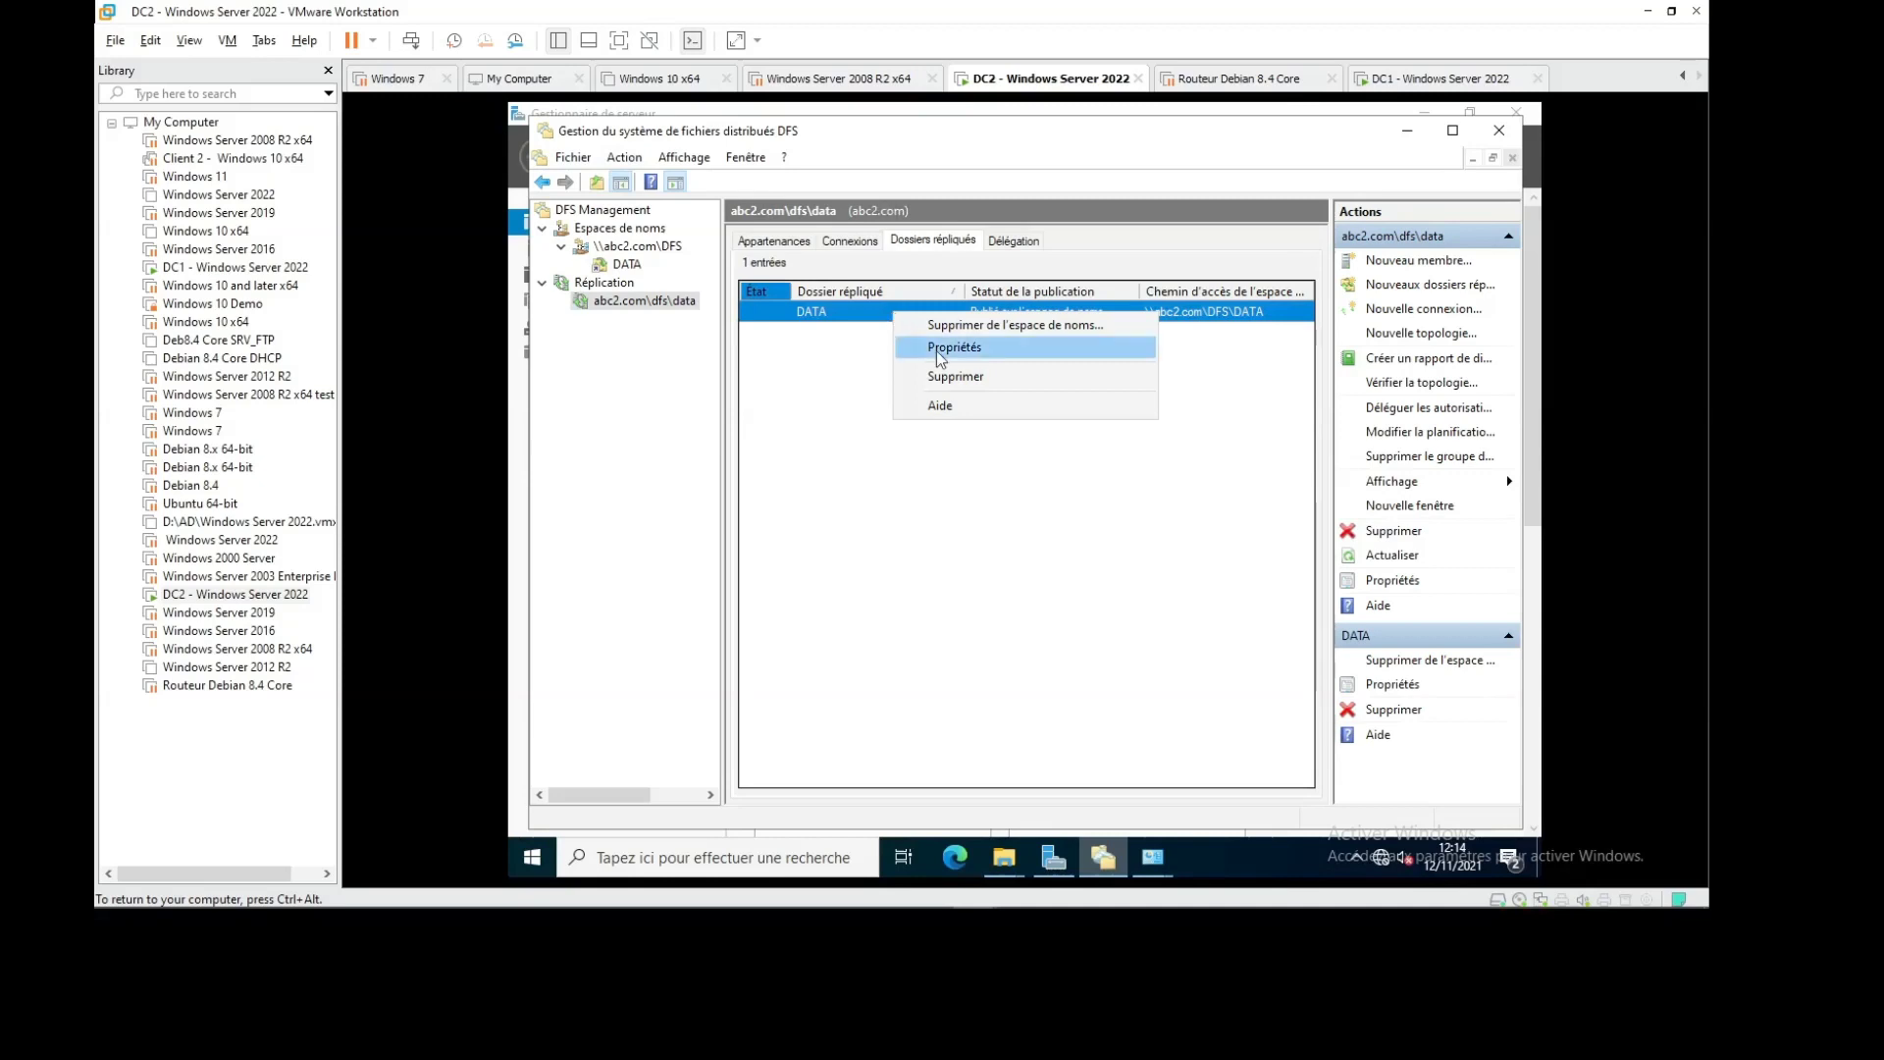
click(940, 349)
click(917, 294)
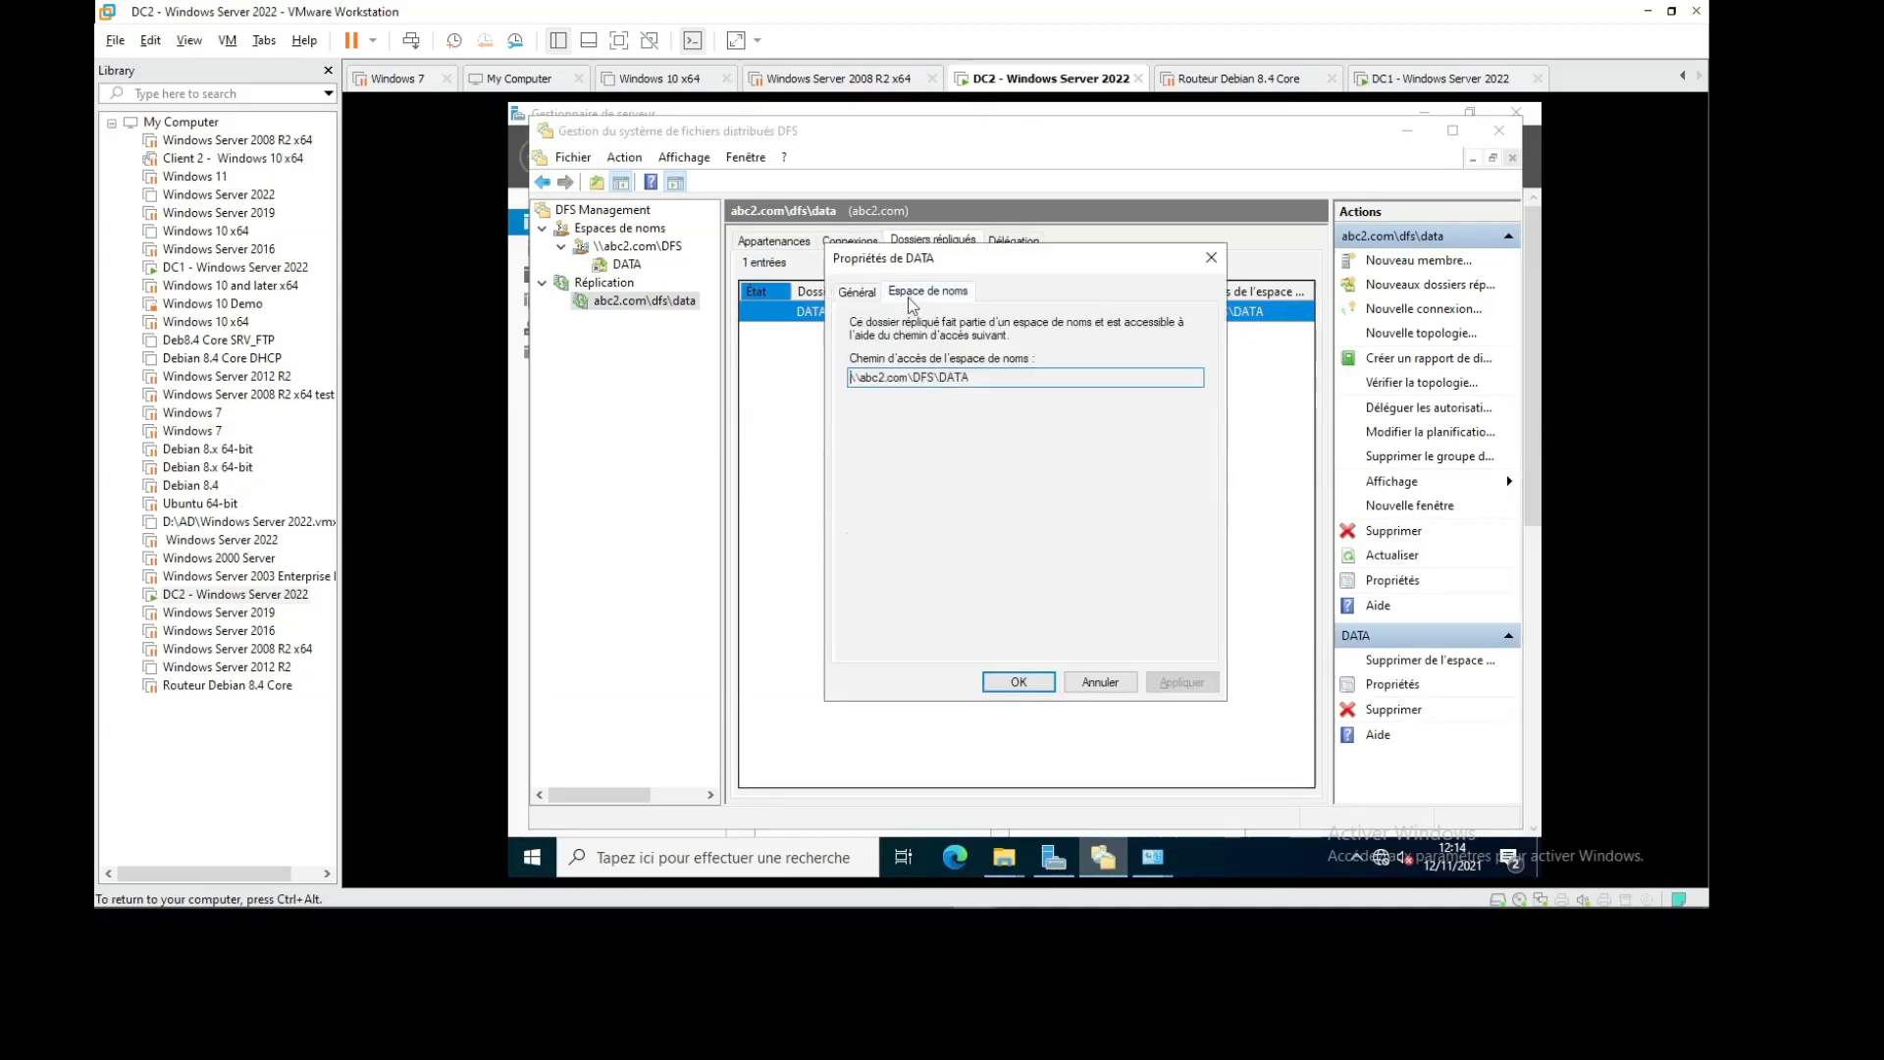
click(1211, 259)
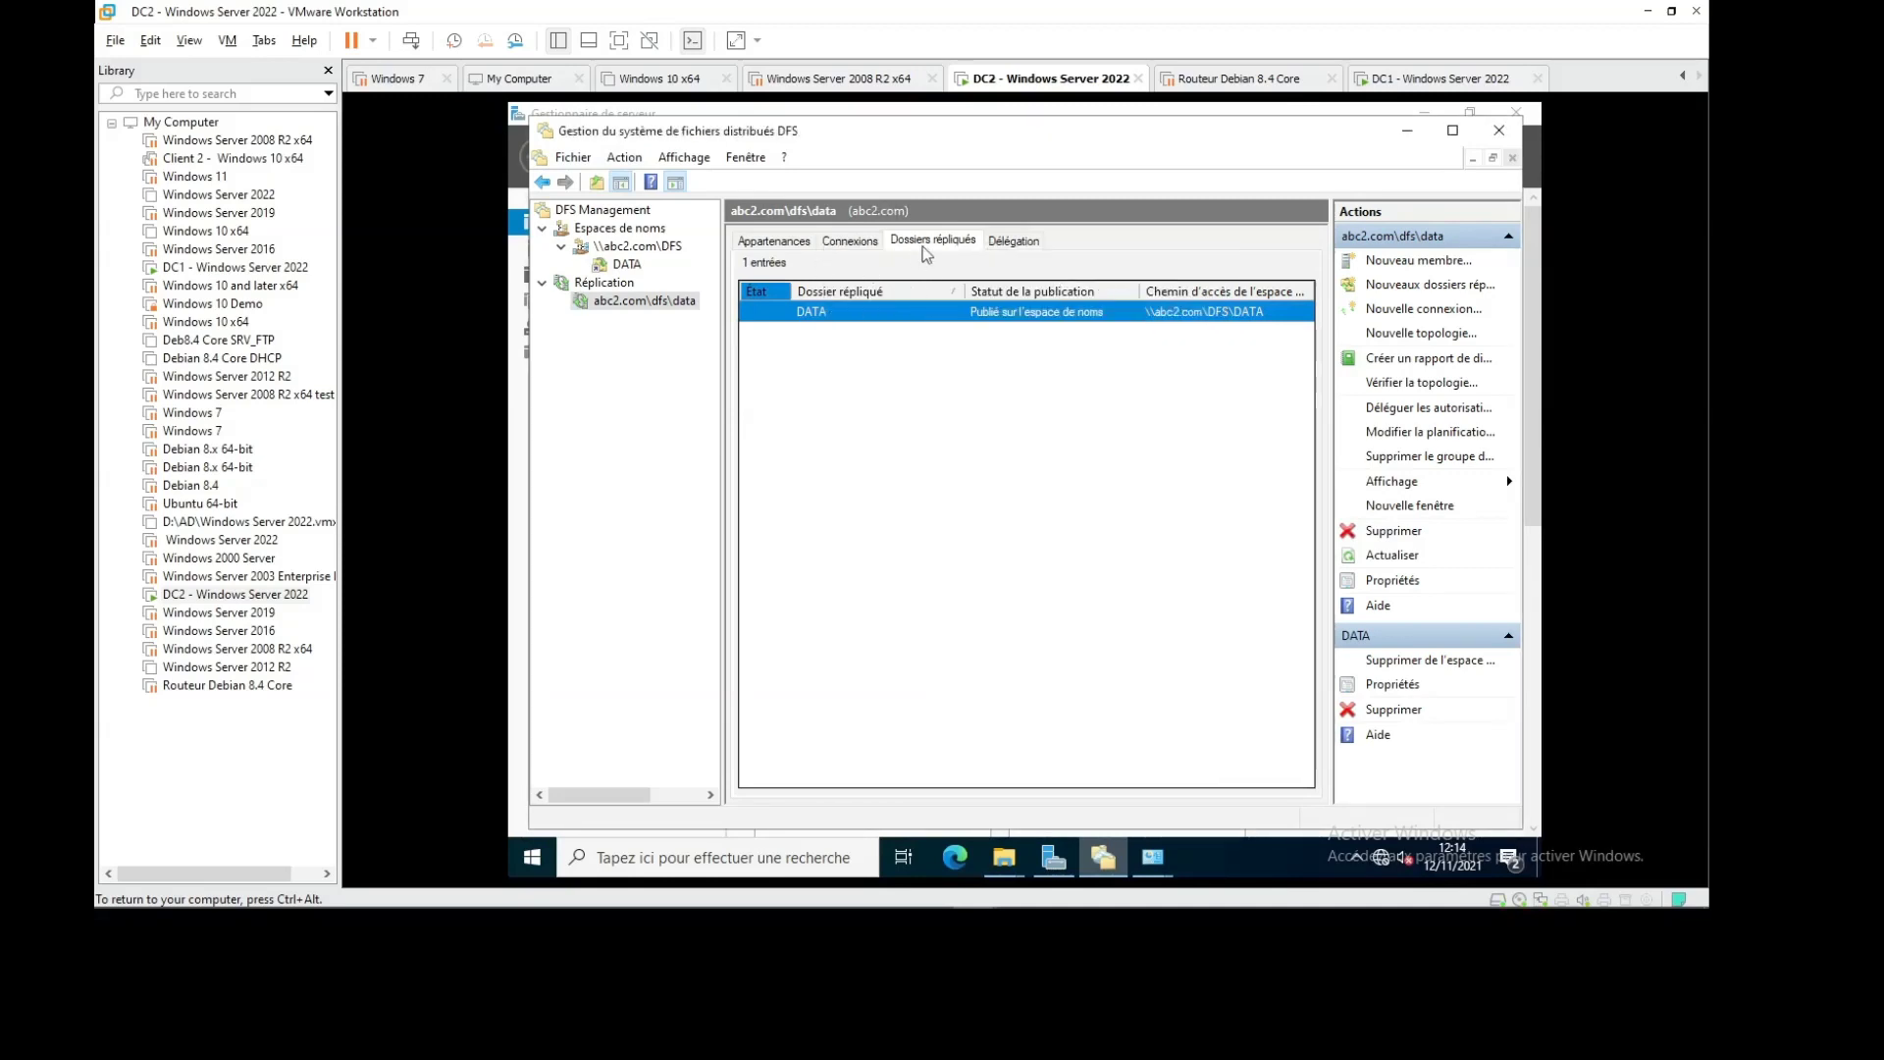
click(774, 240)
click(844, 365)
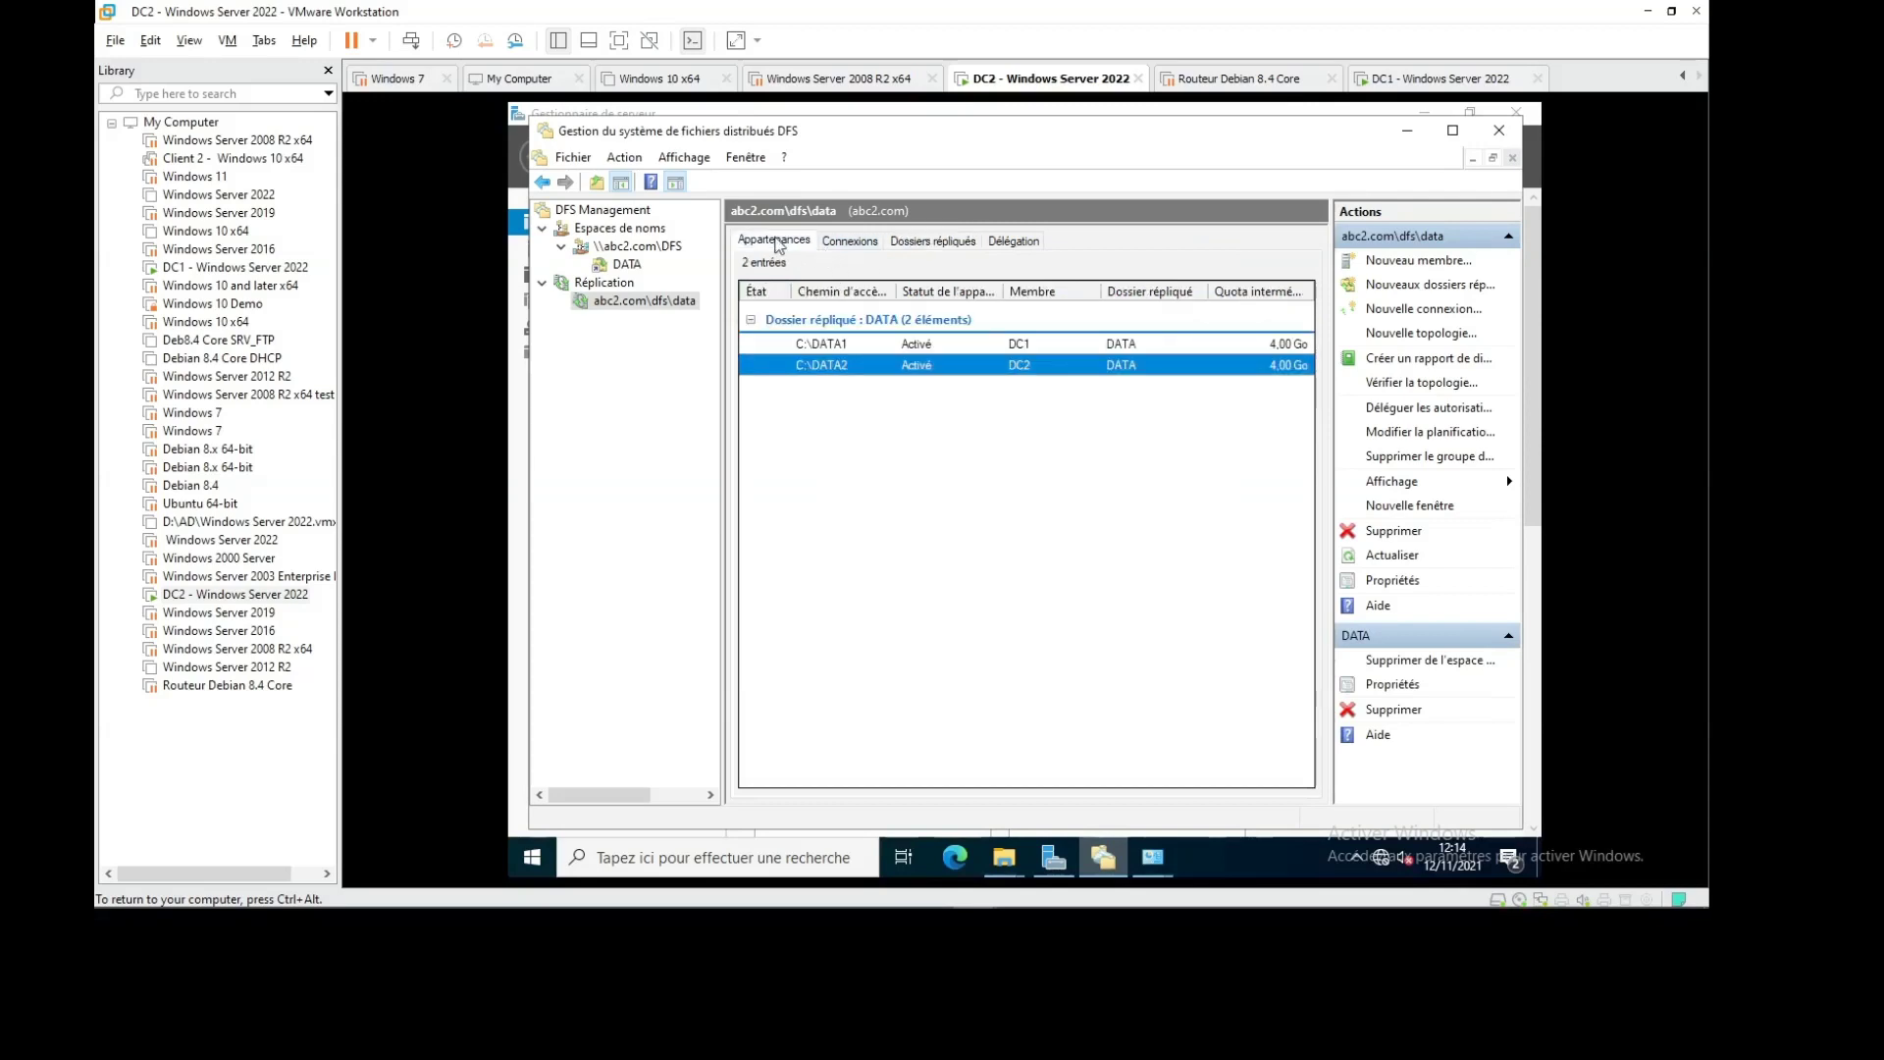
Review DC2's C:\DATA2 membership: local path, 4096 MB staging quota, and advanced settings
right_click(867, 372)
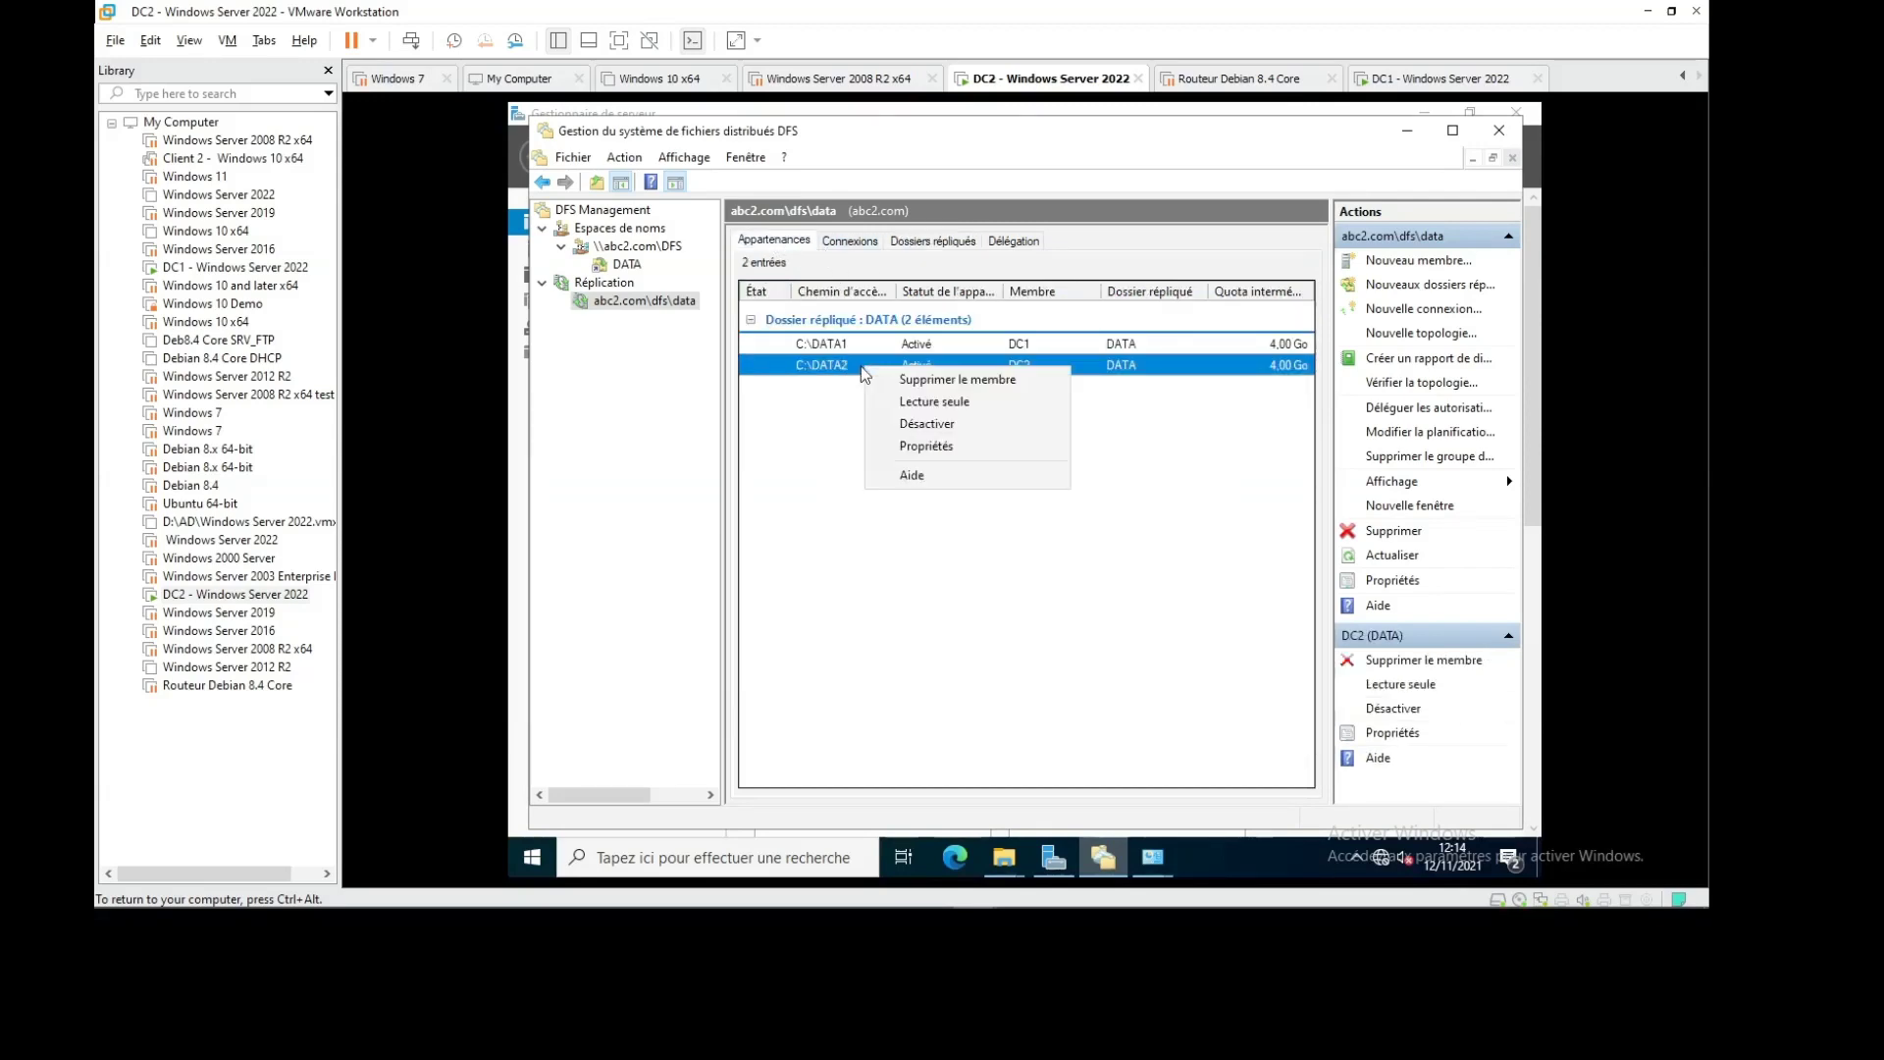
click(940, 447)
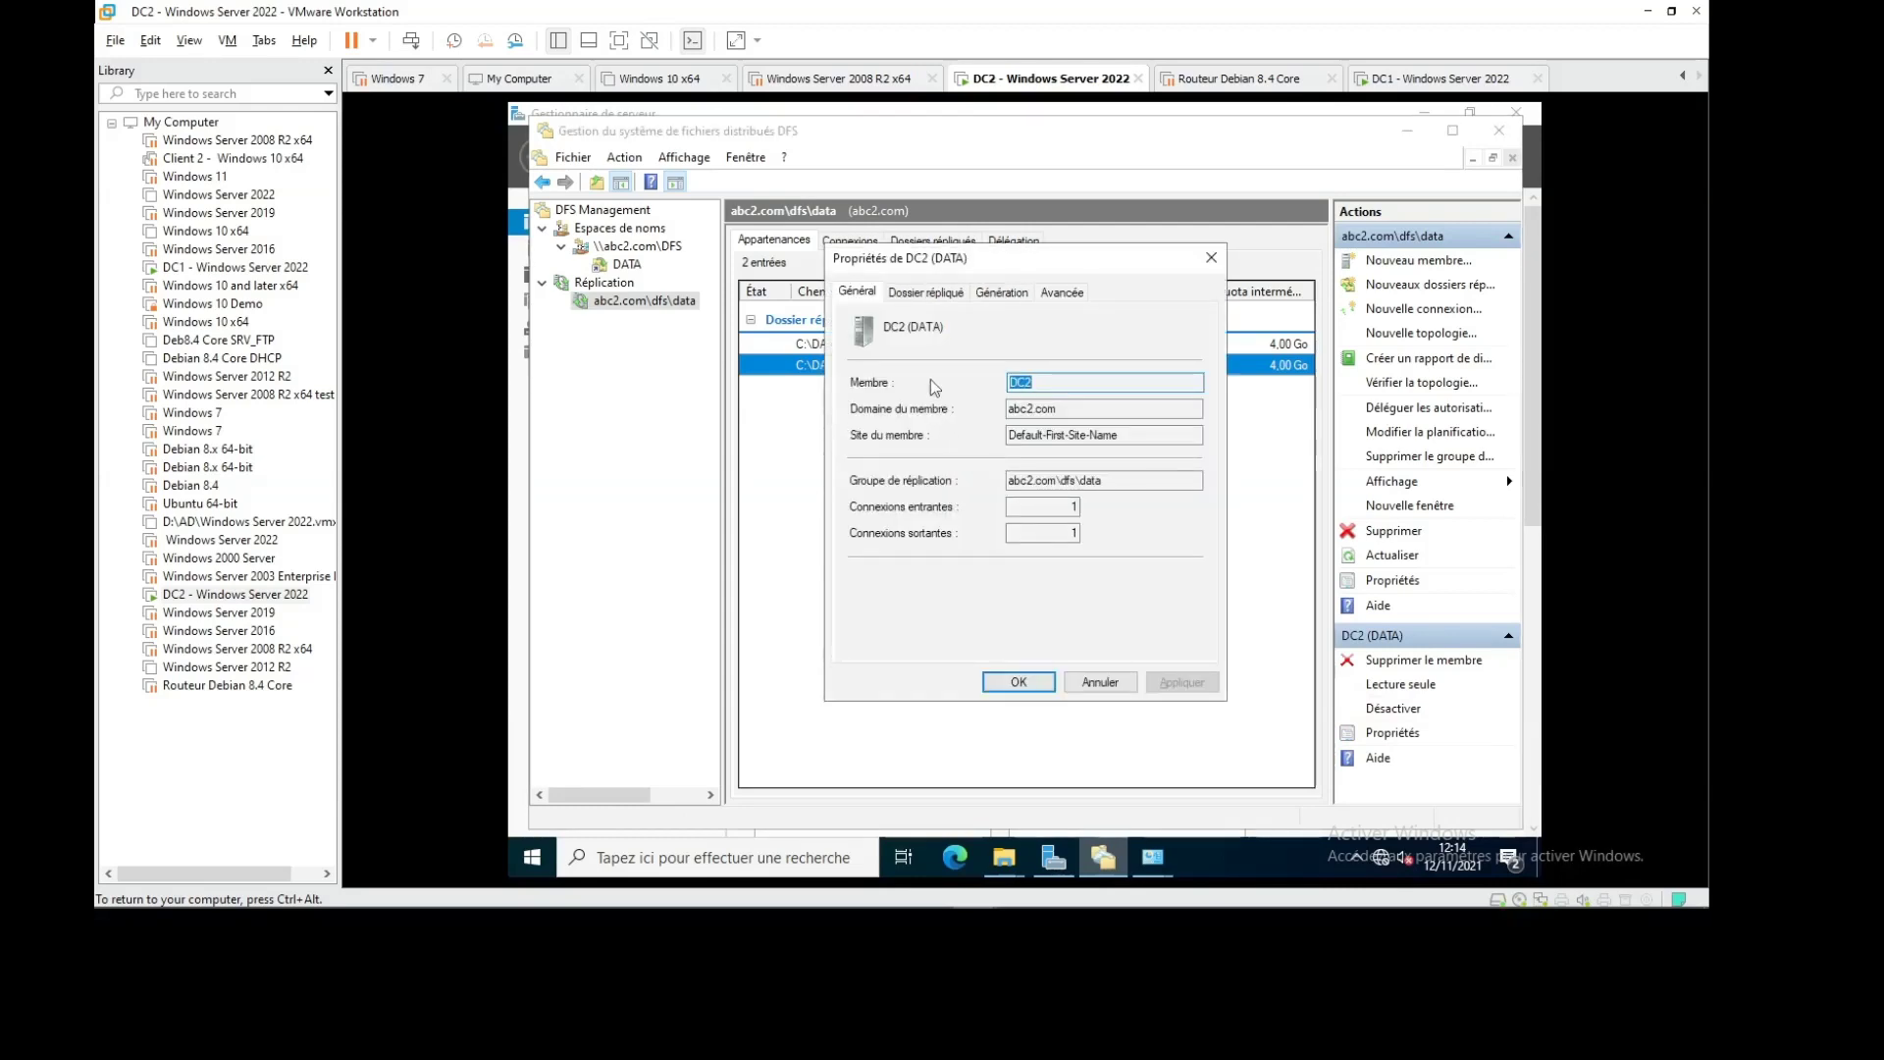
click(918, 296)
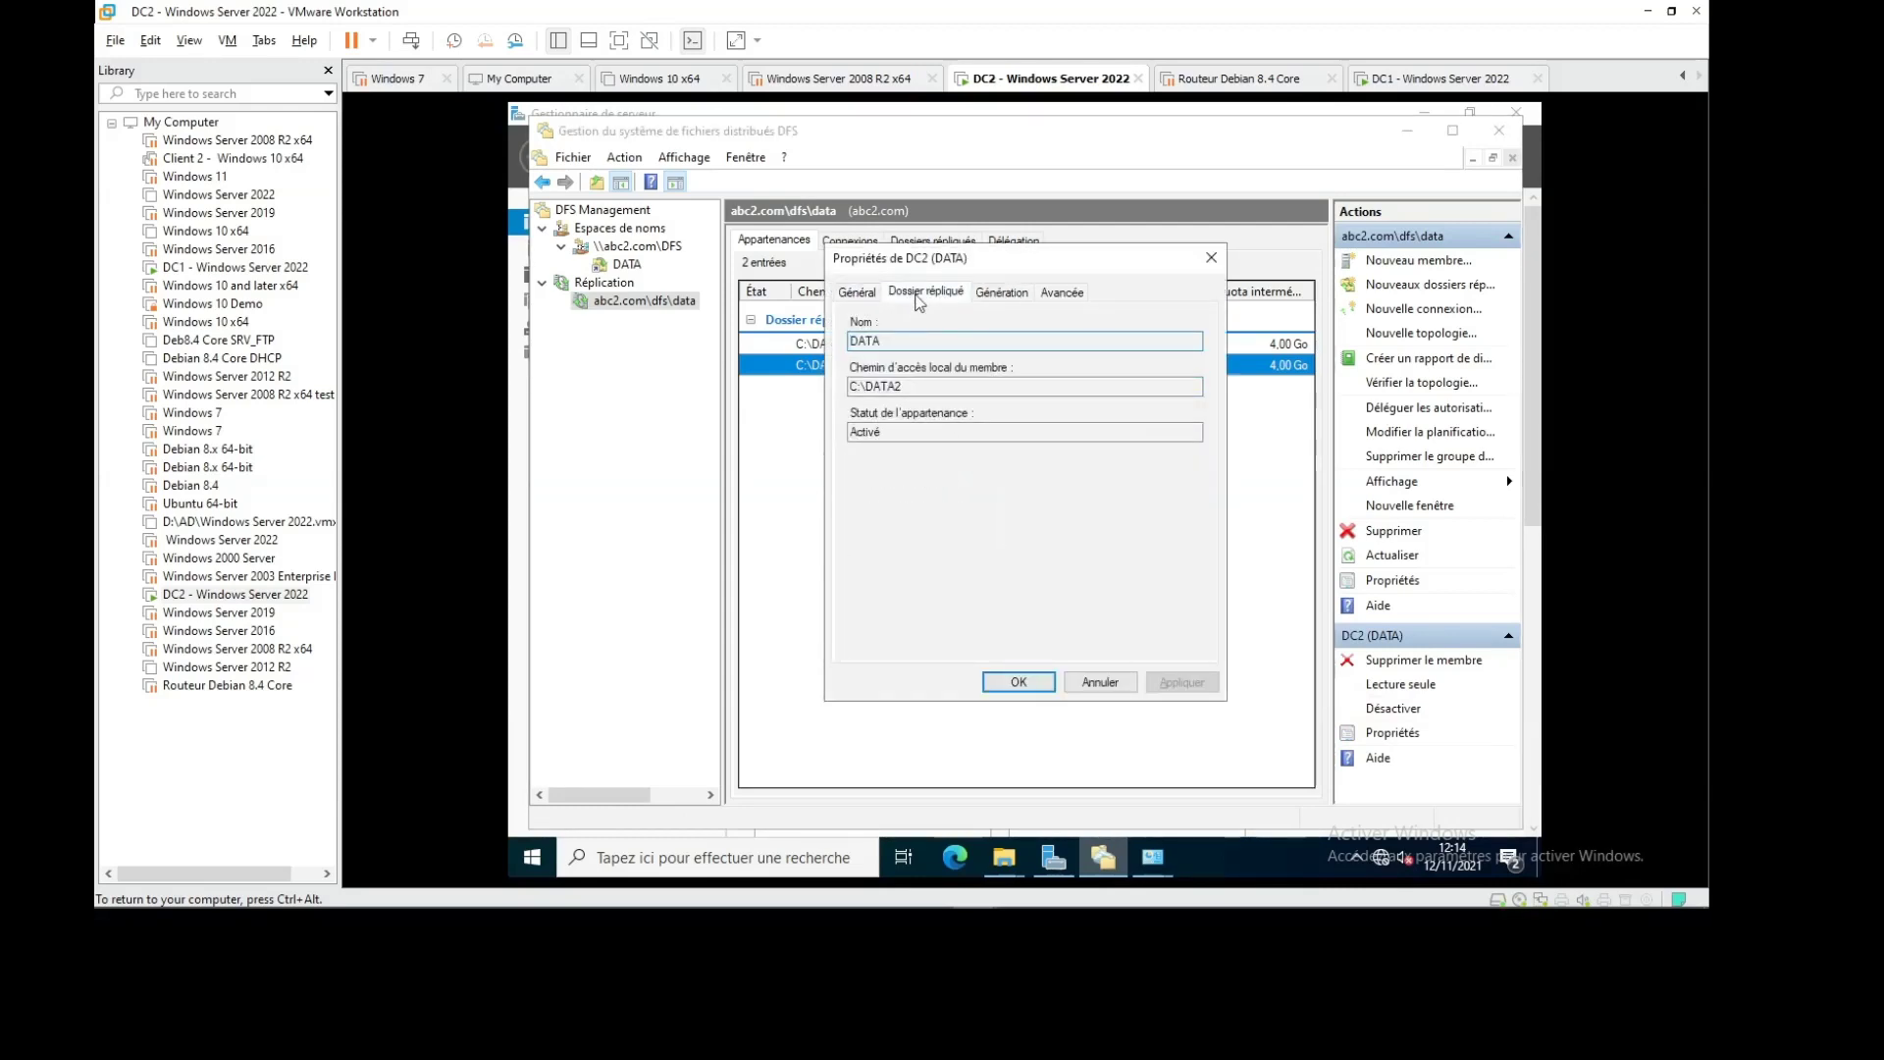
click(1001, 293)
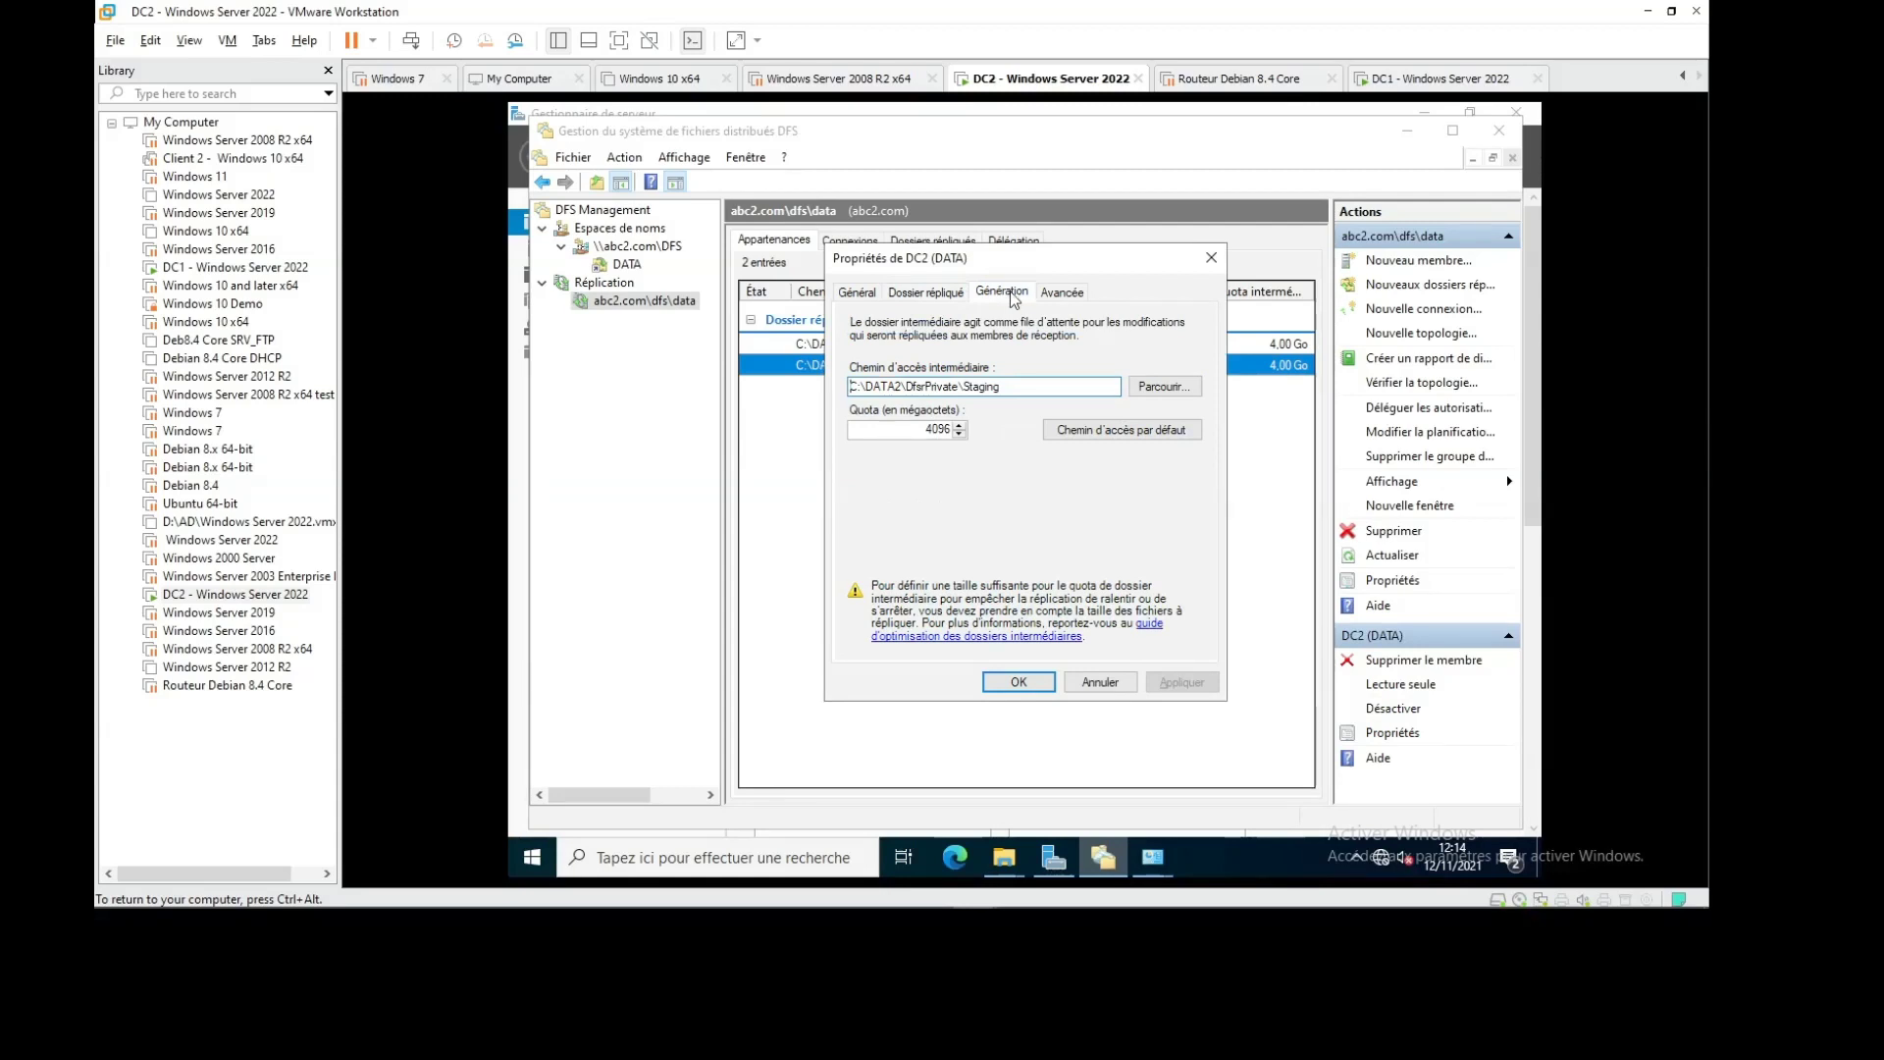
click(1056, 295)
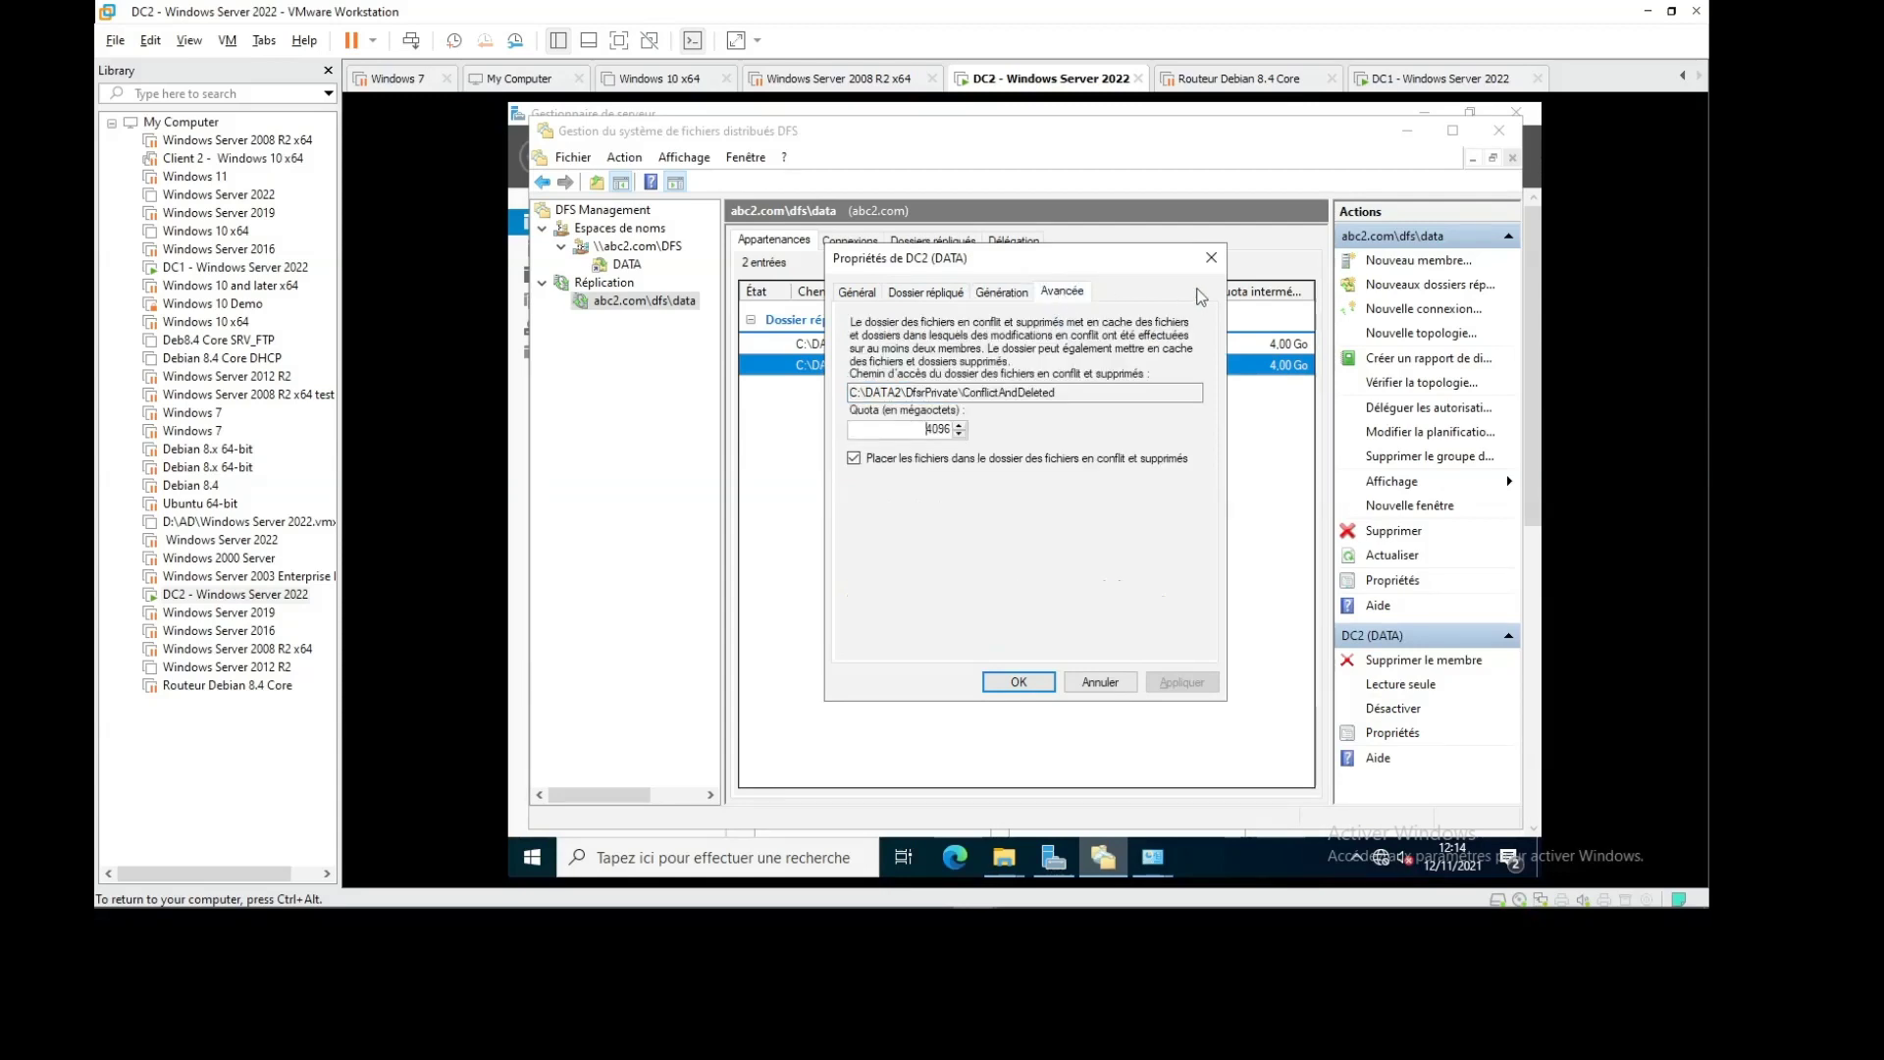
click(1211, 257)
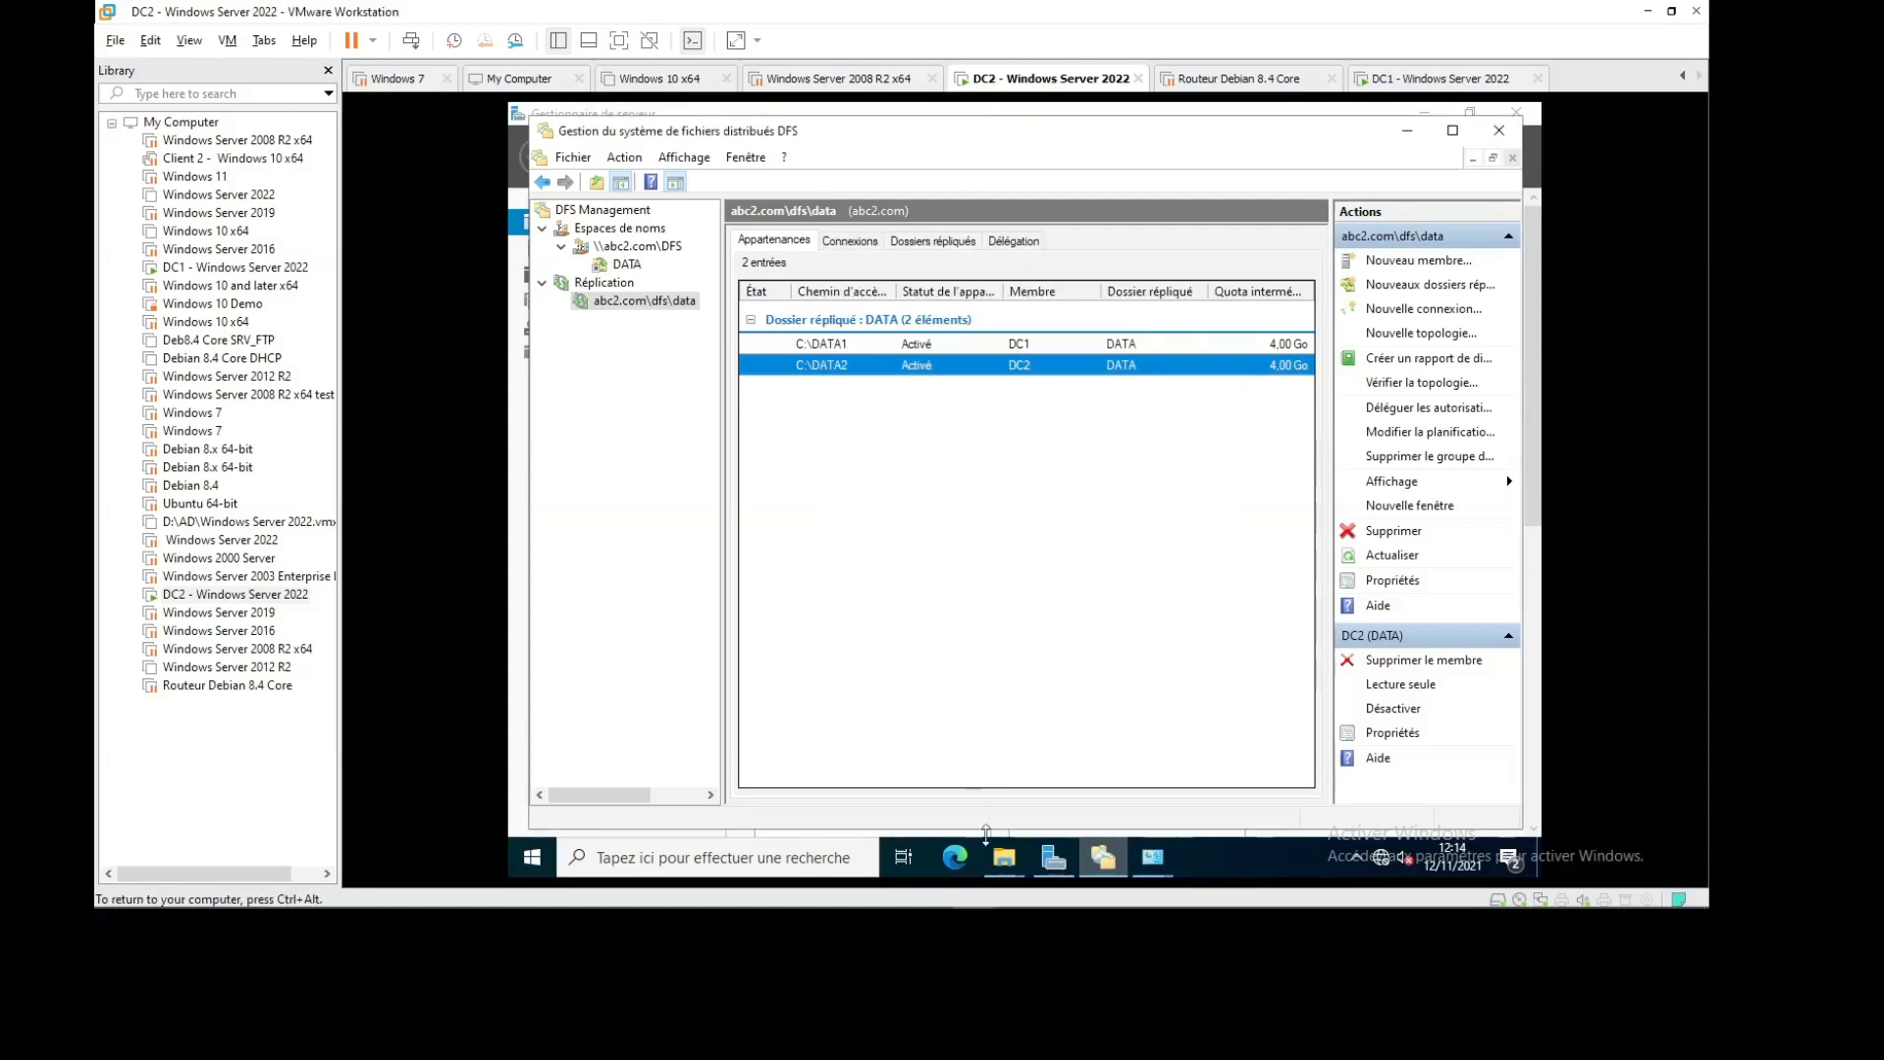
click(1004, 857)
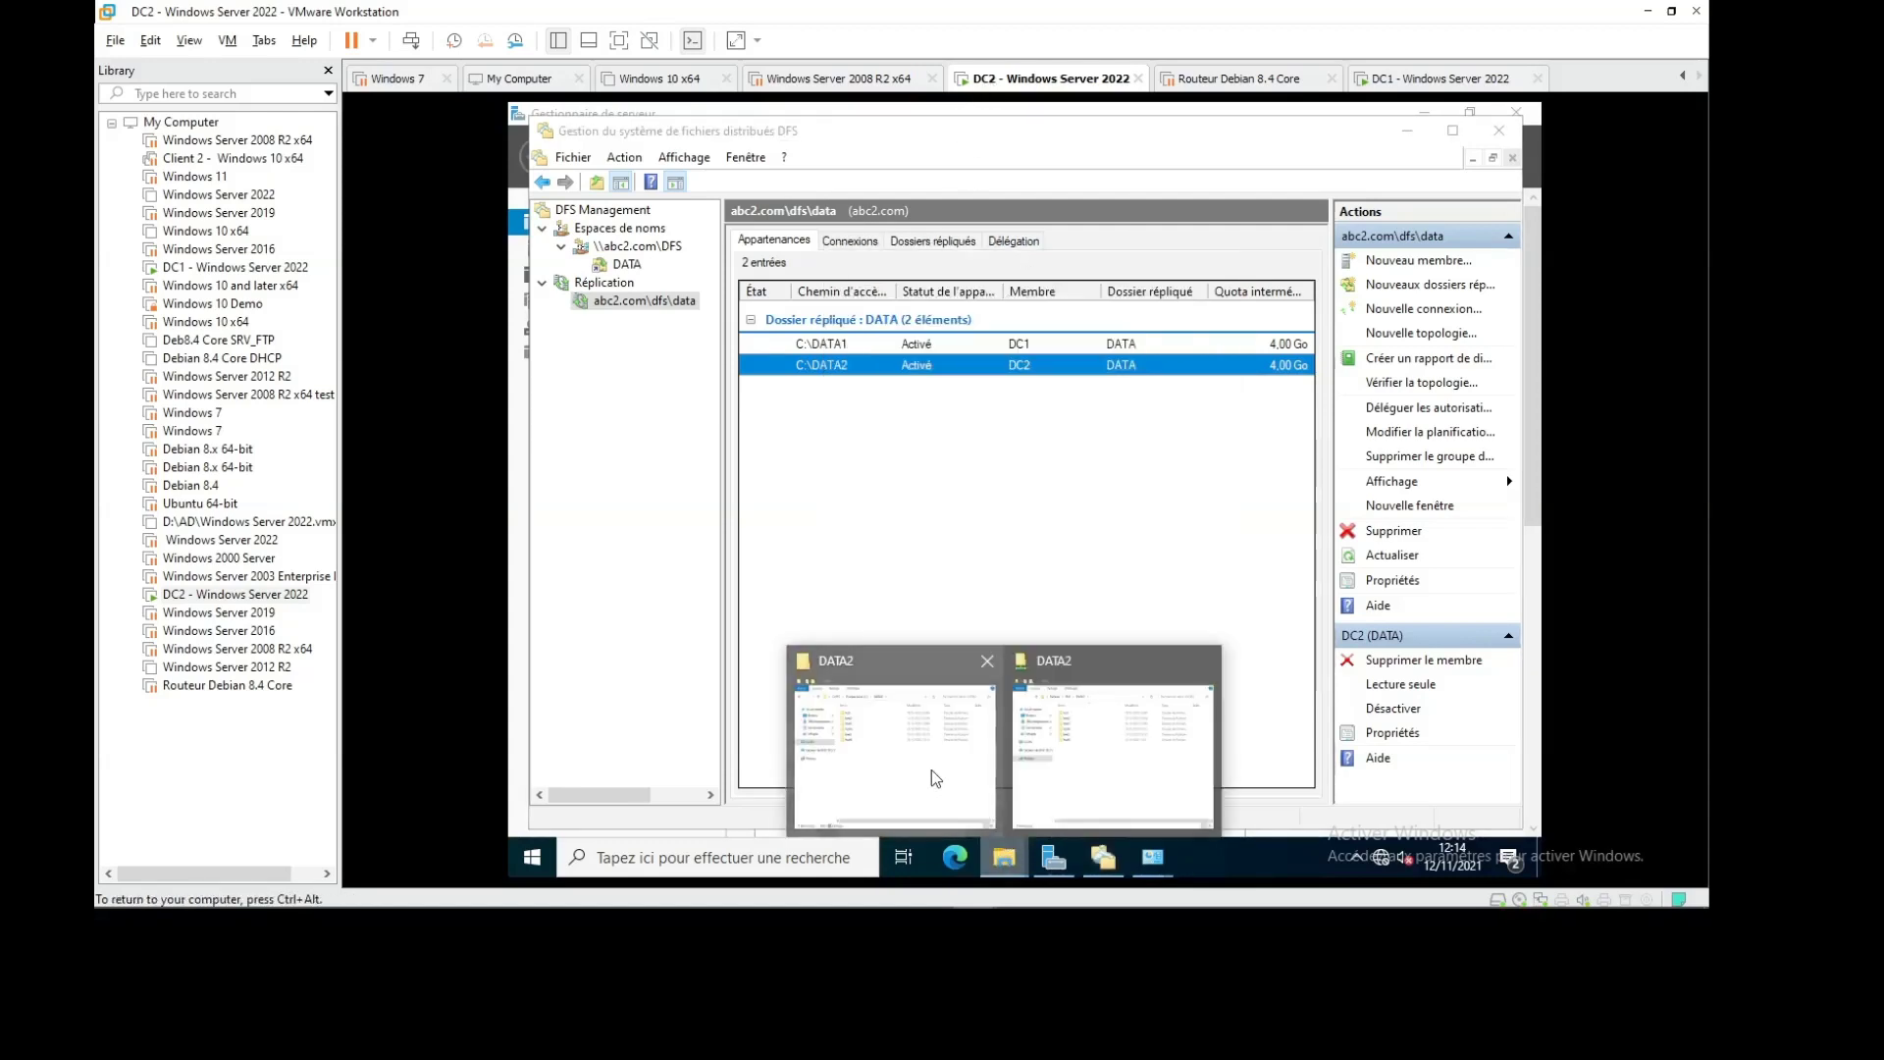
Refresh DC2's DATA2 folder and select the newly replicated test6 folder
click(933, 777)
right_click(960, 558)
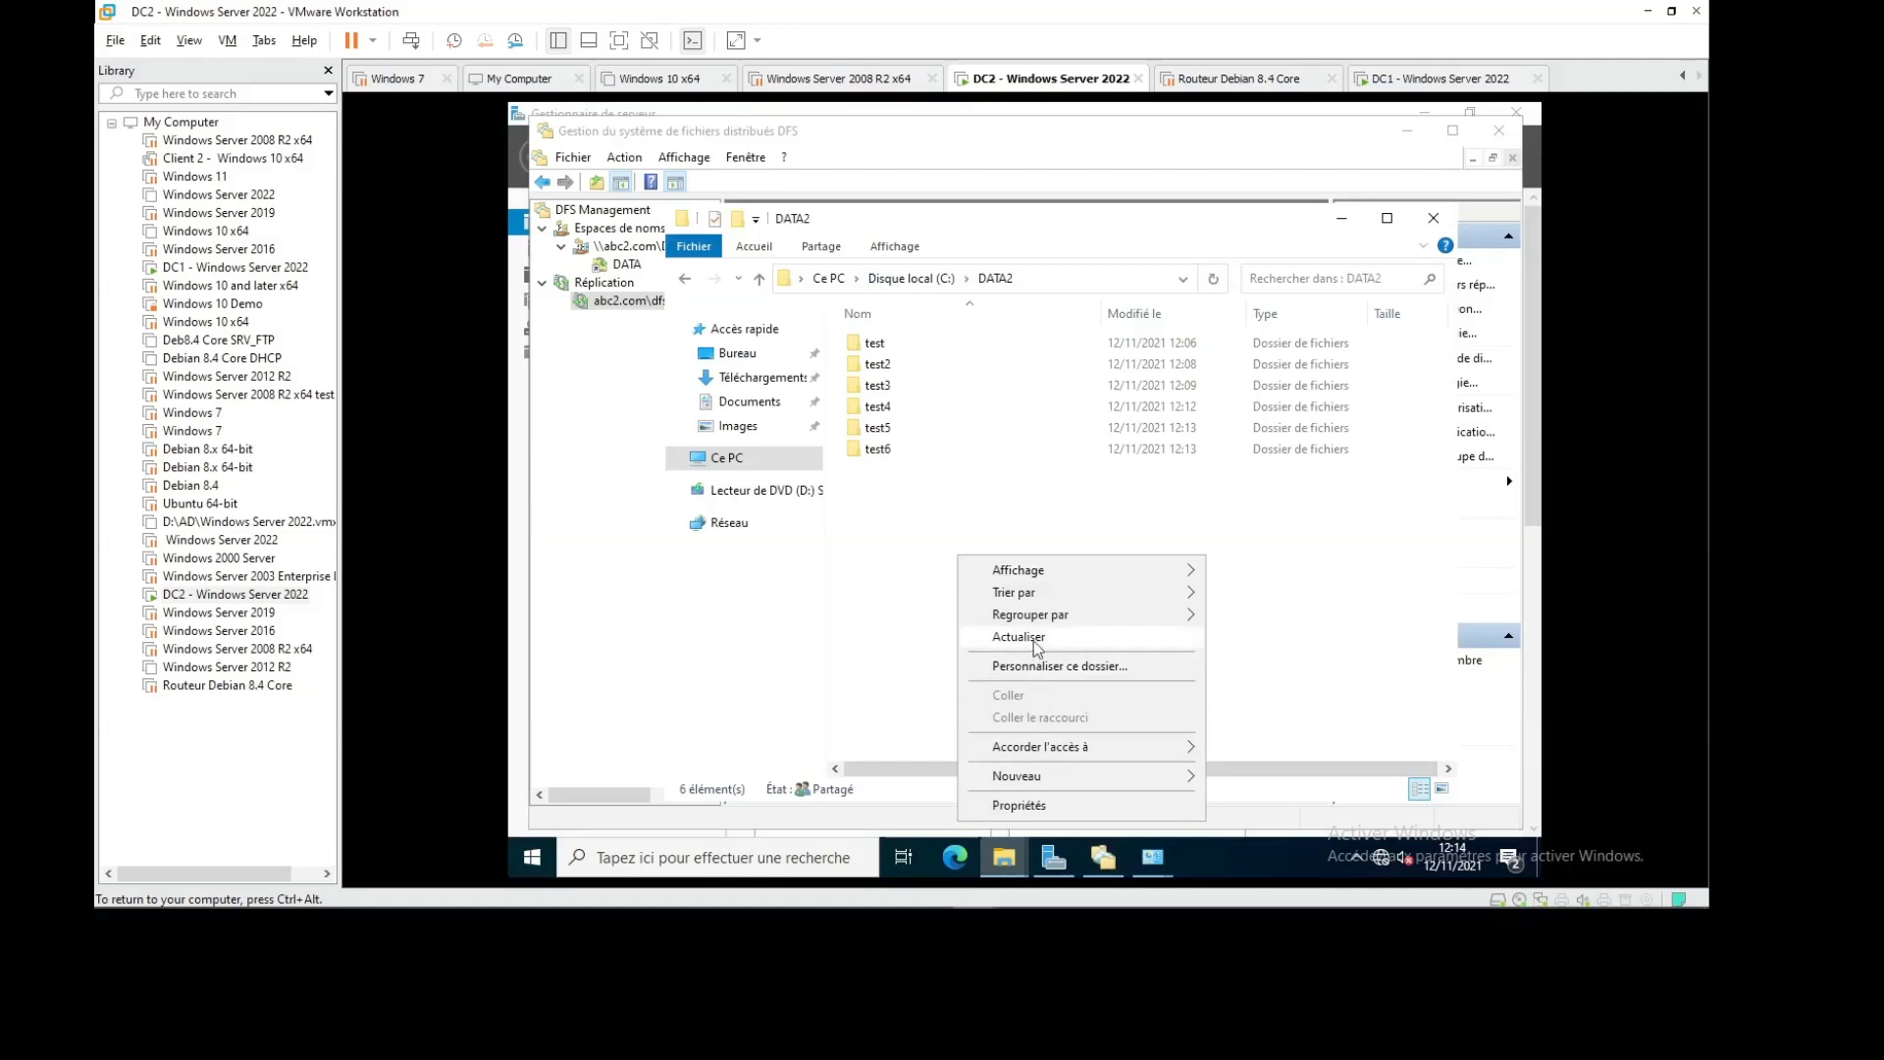
click(959, 469)
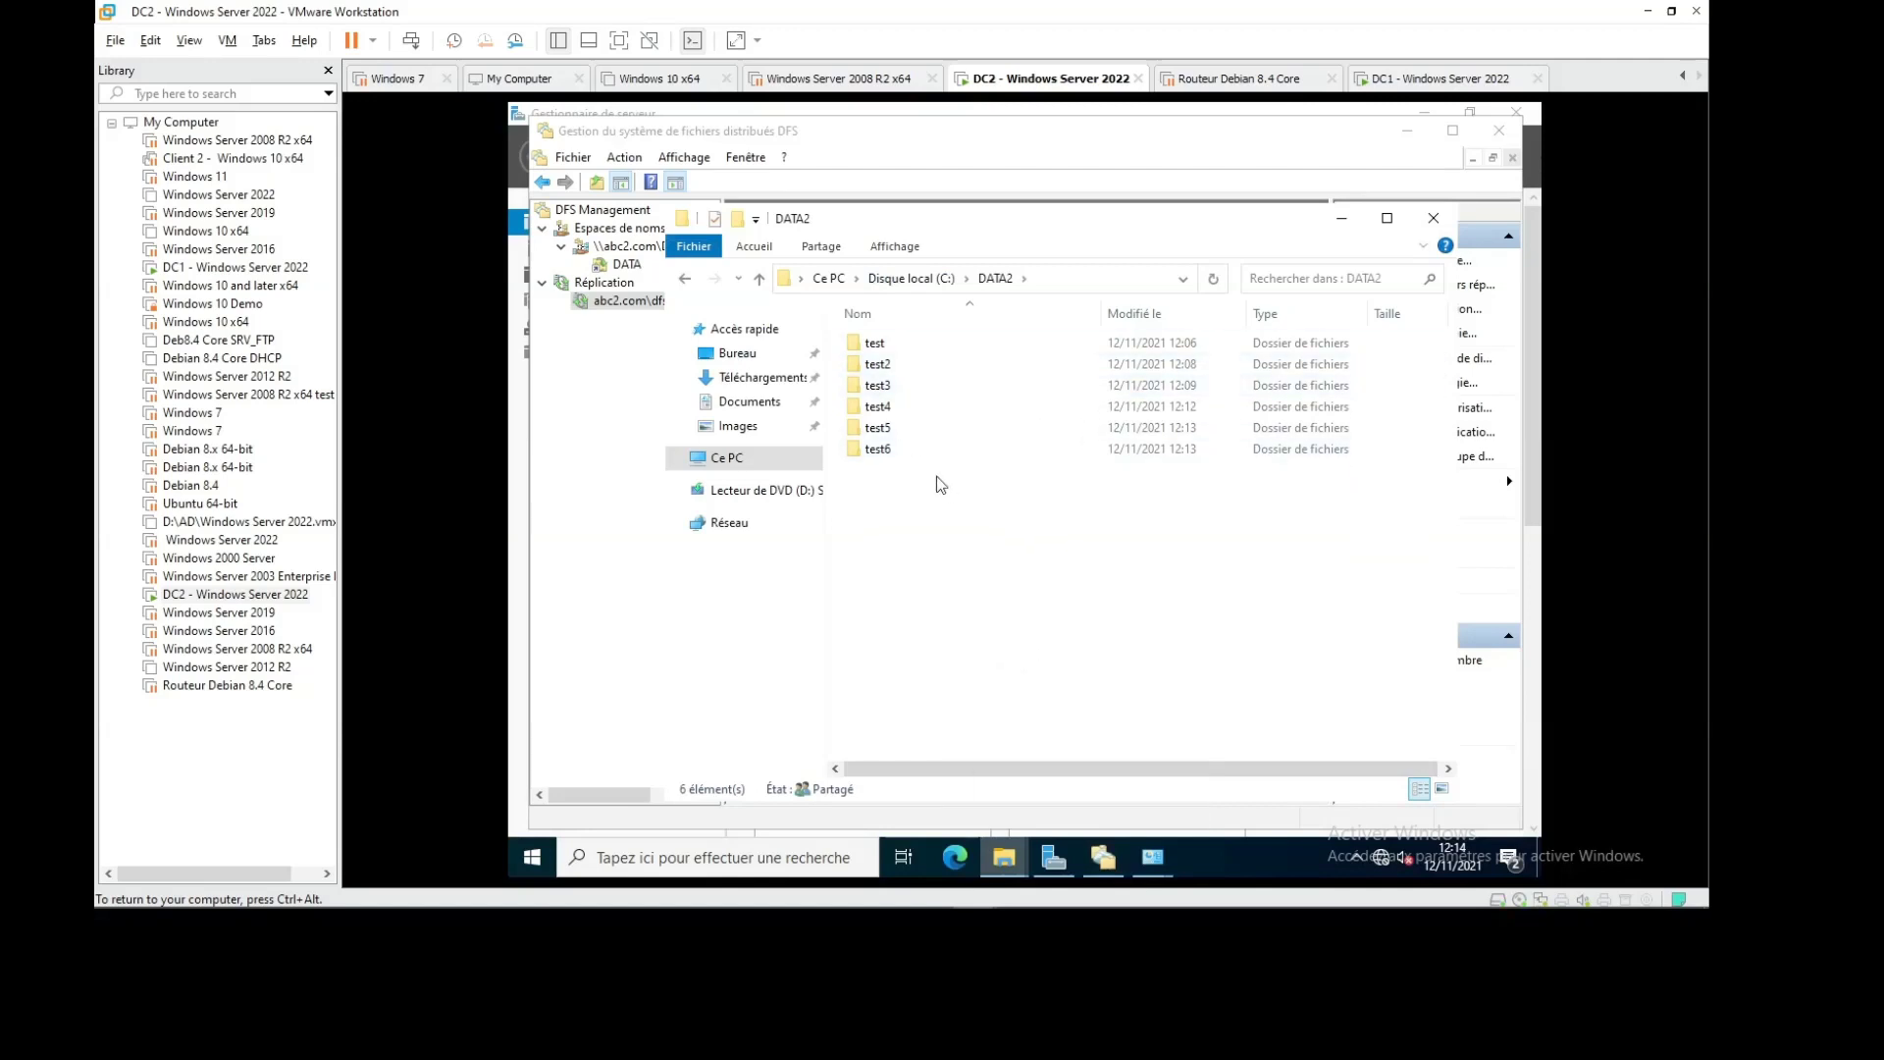
click(884, 452)
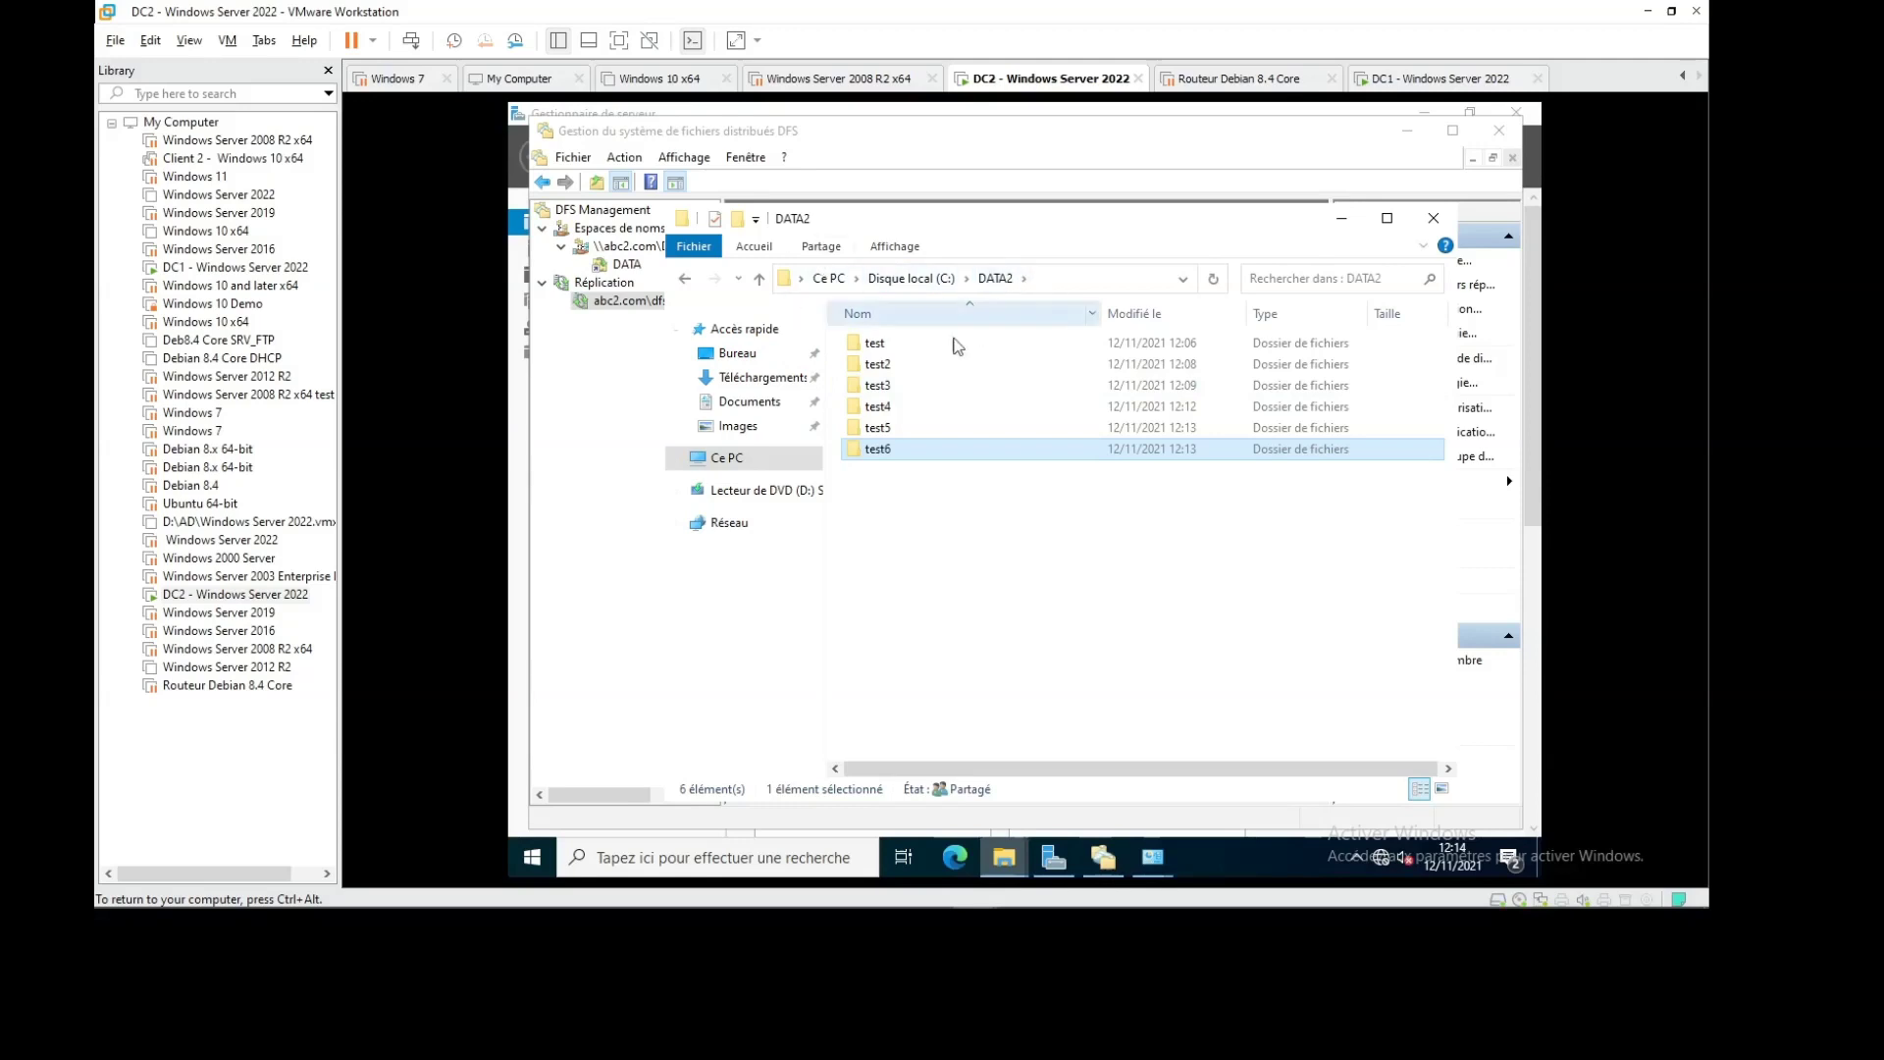
mouse_move(1012, 866)
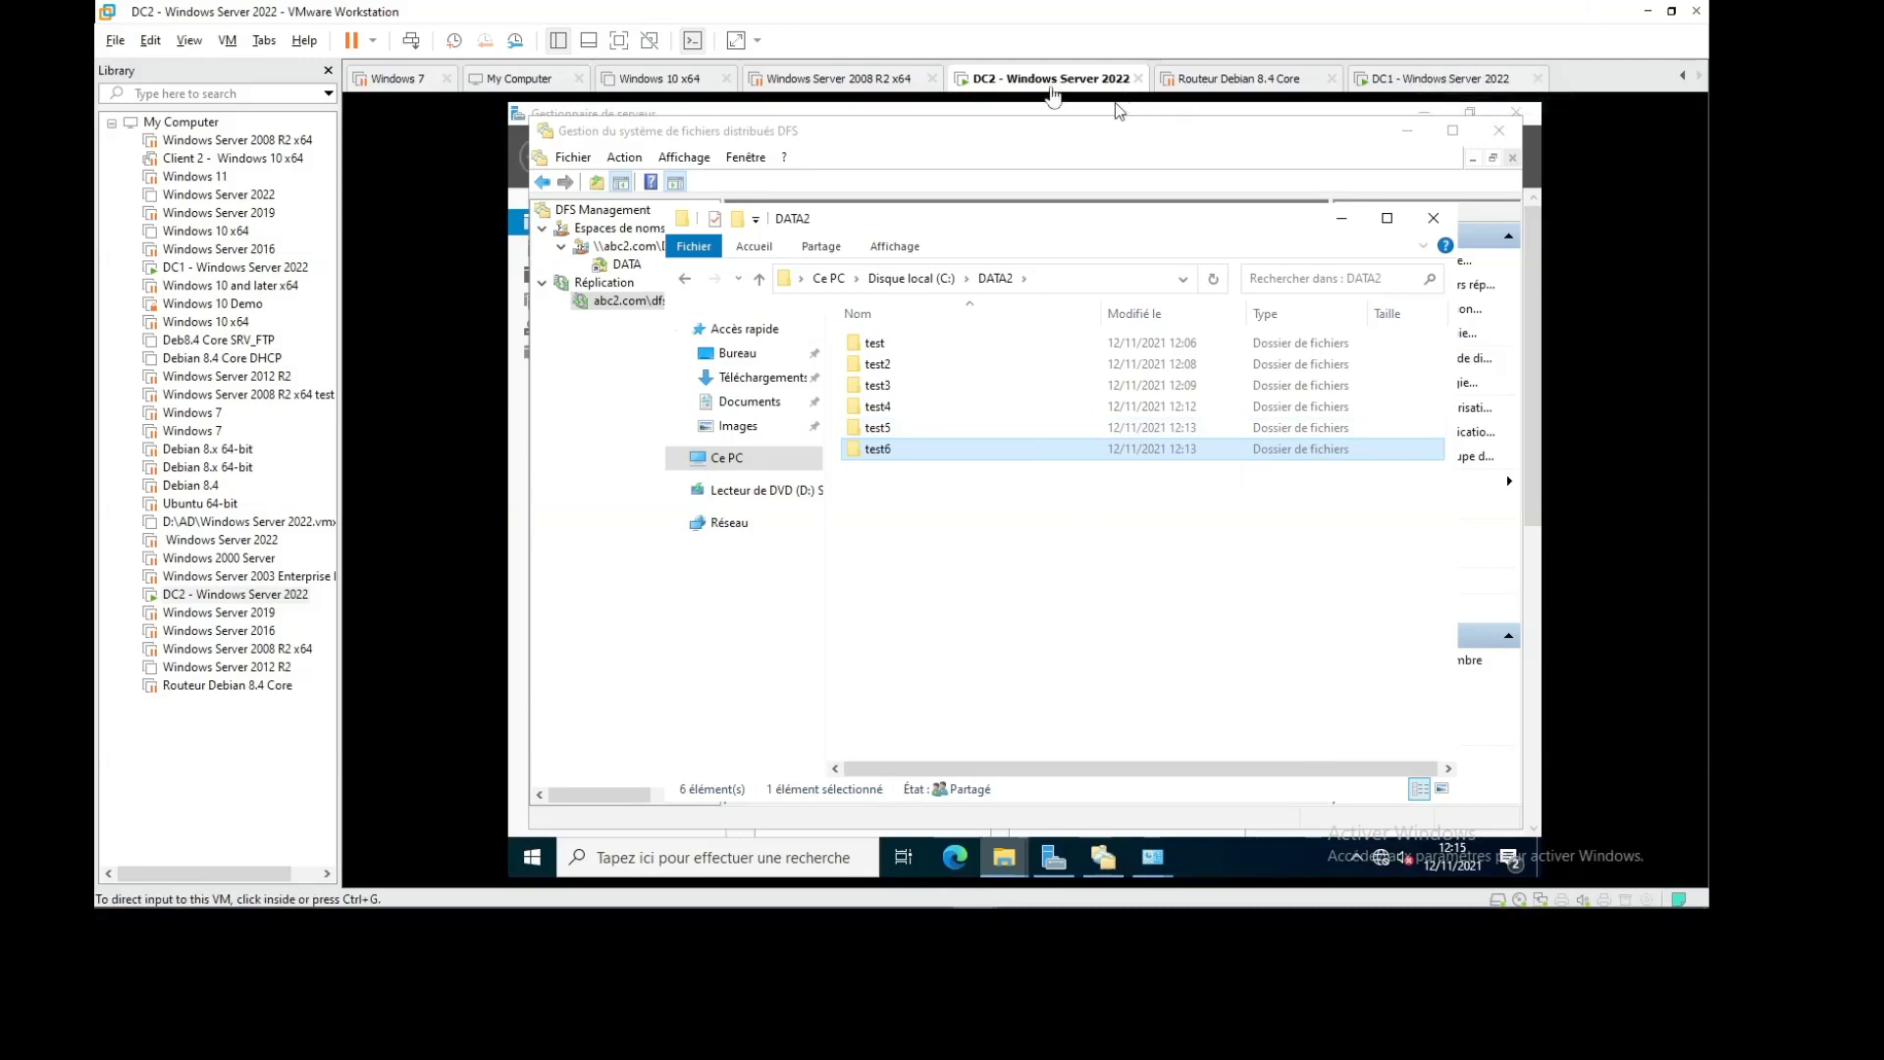
Reveal the host taskbar and expand the hidden system-tray icons
mouse_move(1515, 907)
click(1405, 892)
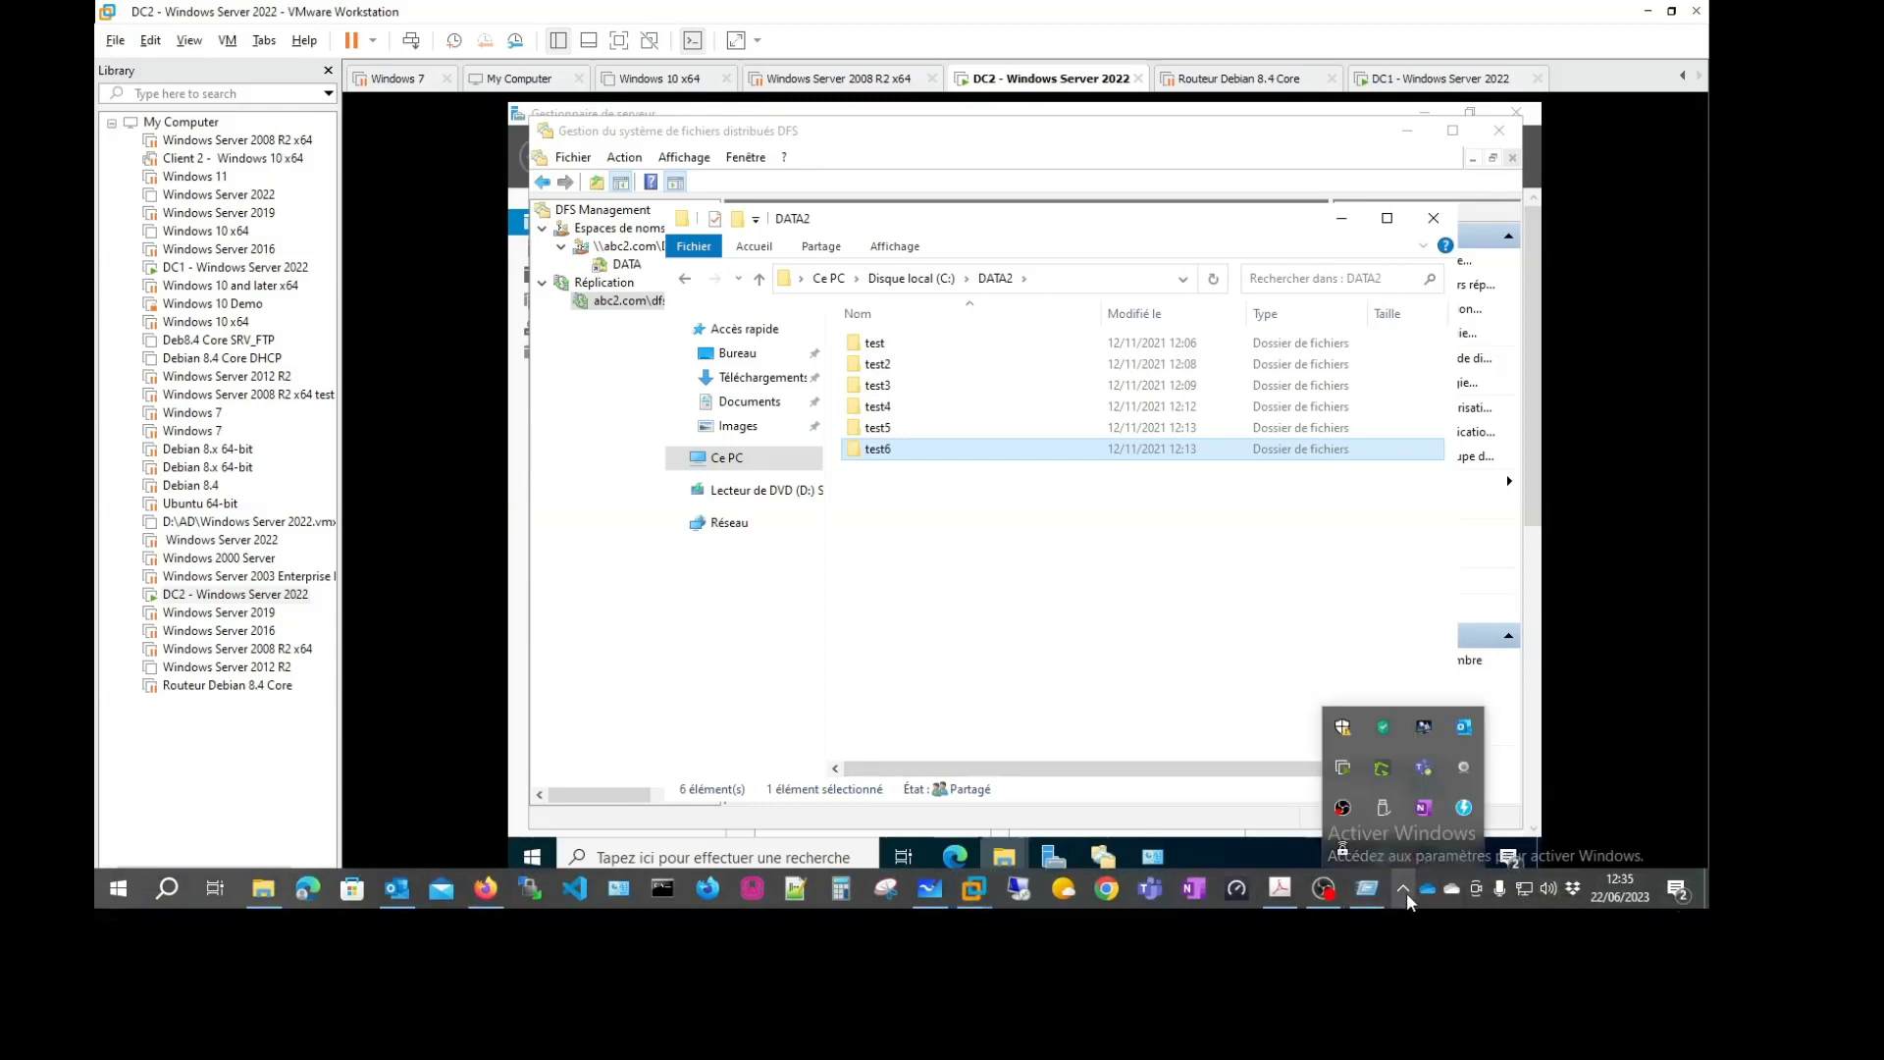